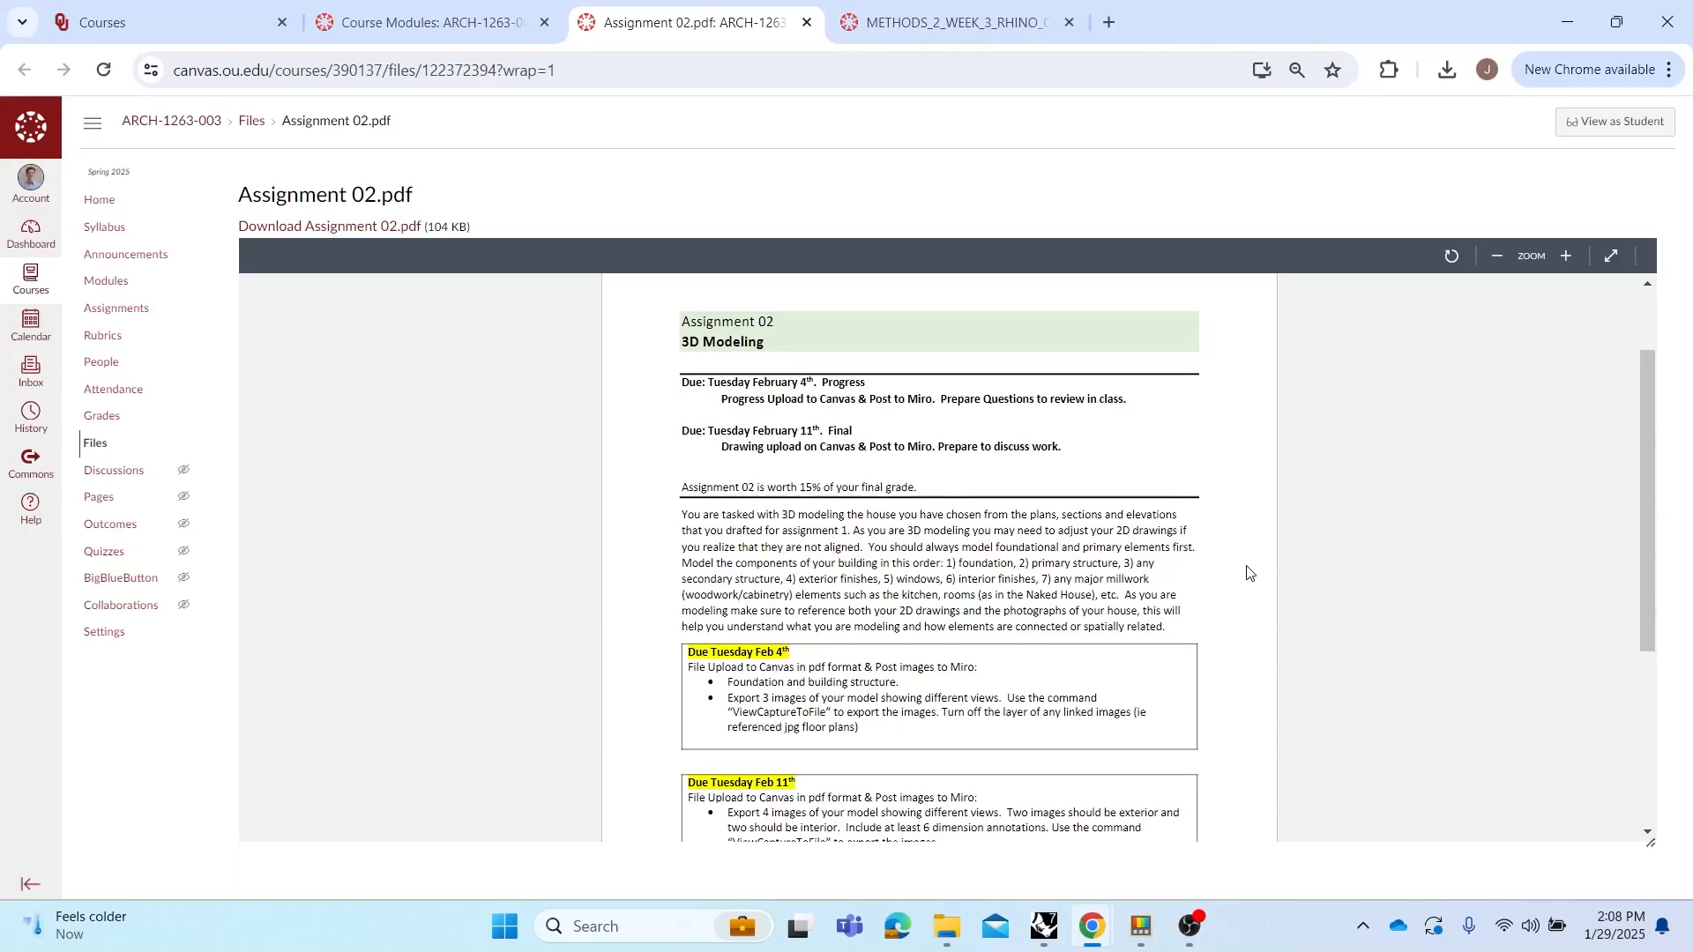
Read through the Assignment 02 brief, its due dates and rubric
scroll(1202, 591, down, 1)
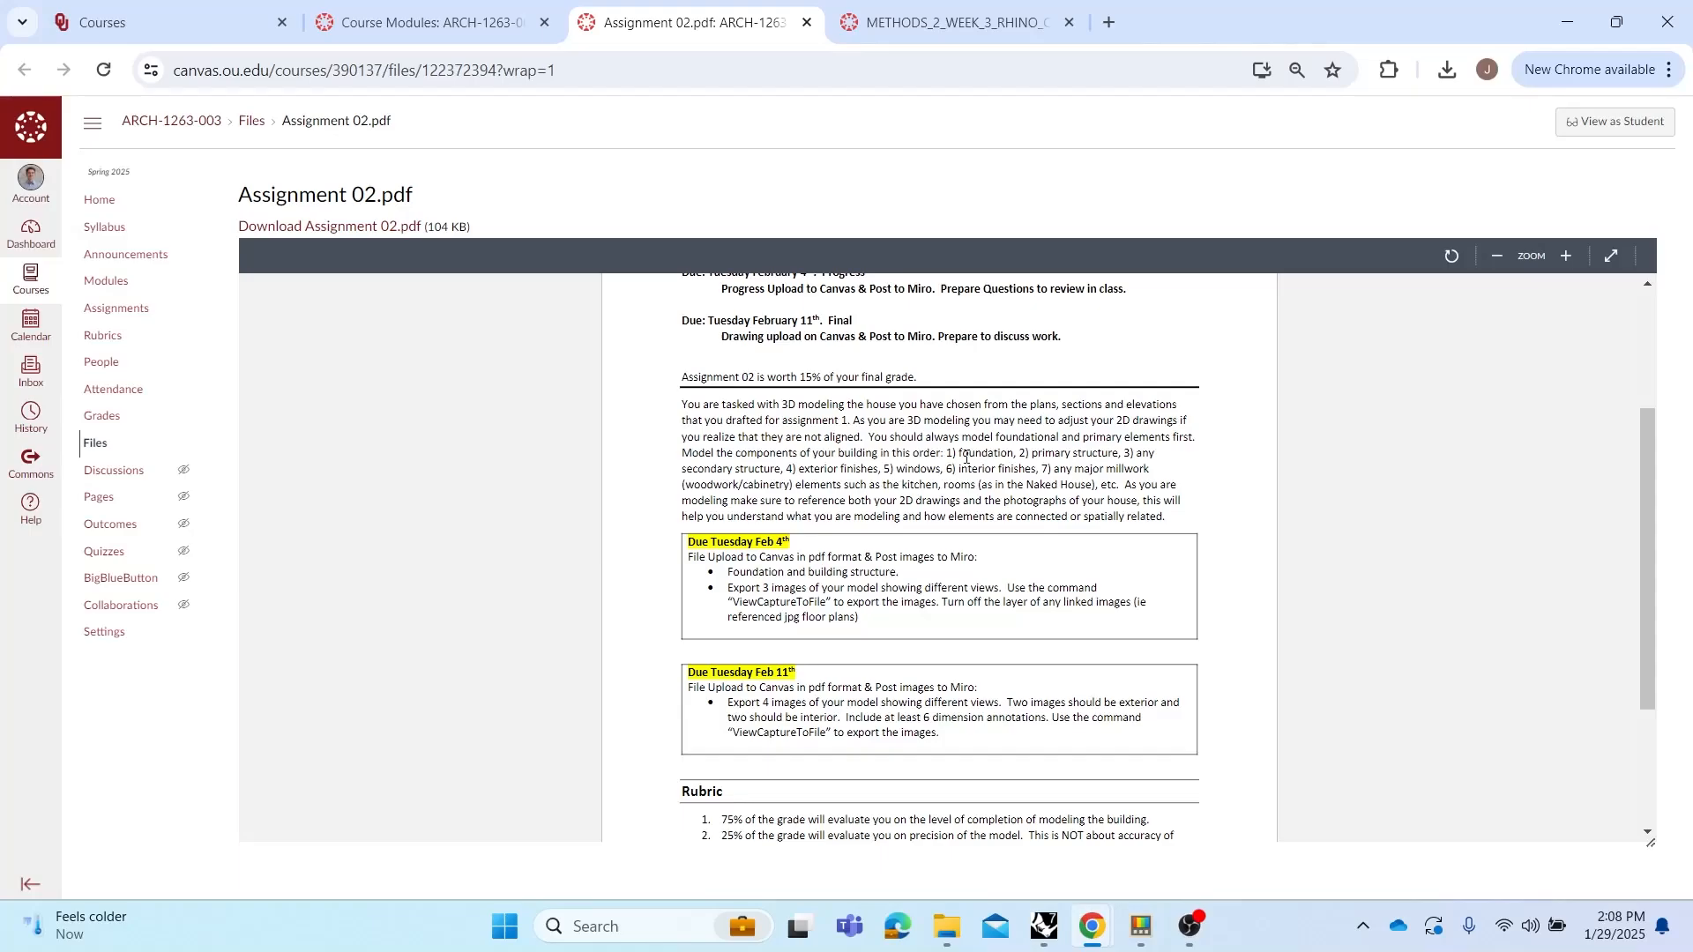
drag(948, 454, 1032, 451)
click(1212, 476)
scroll(873, 657, up, 2)
scroll(876, 657, down, 2)
scroll(931, 622, down, 1)
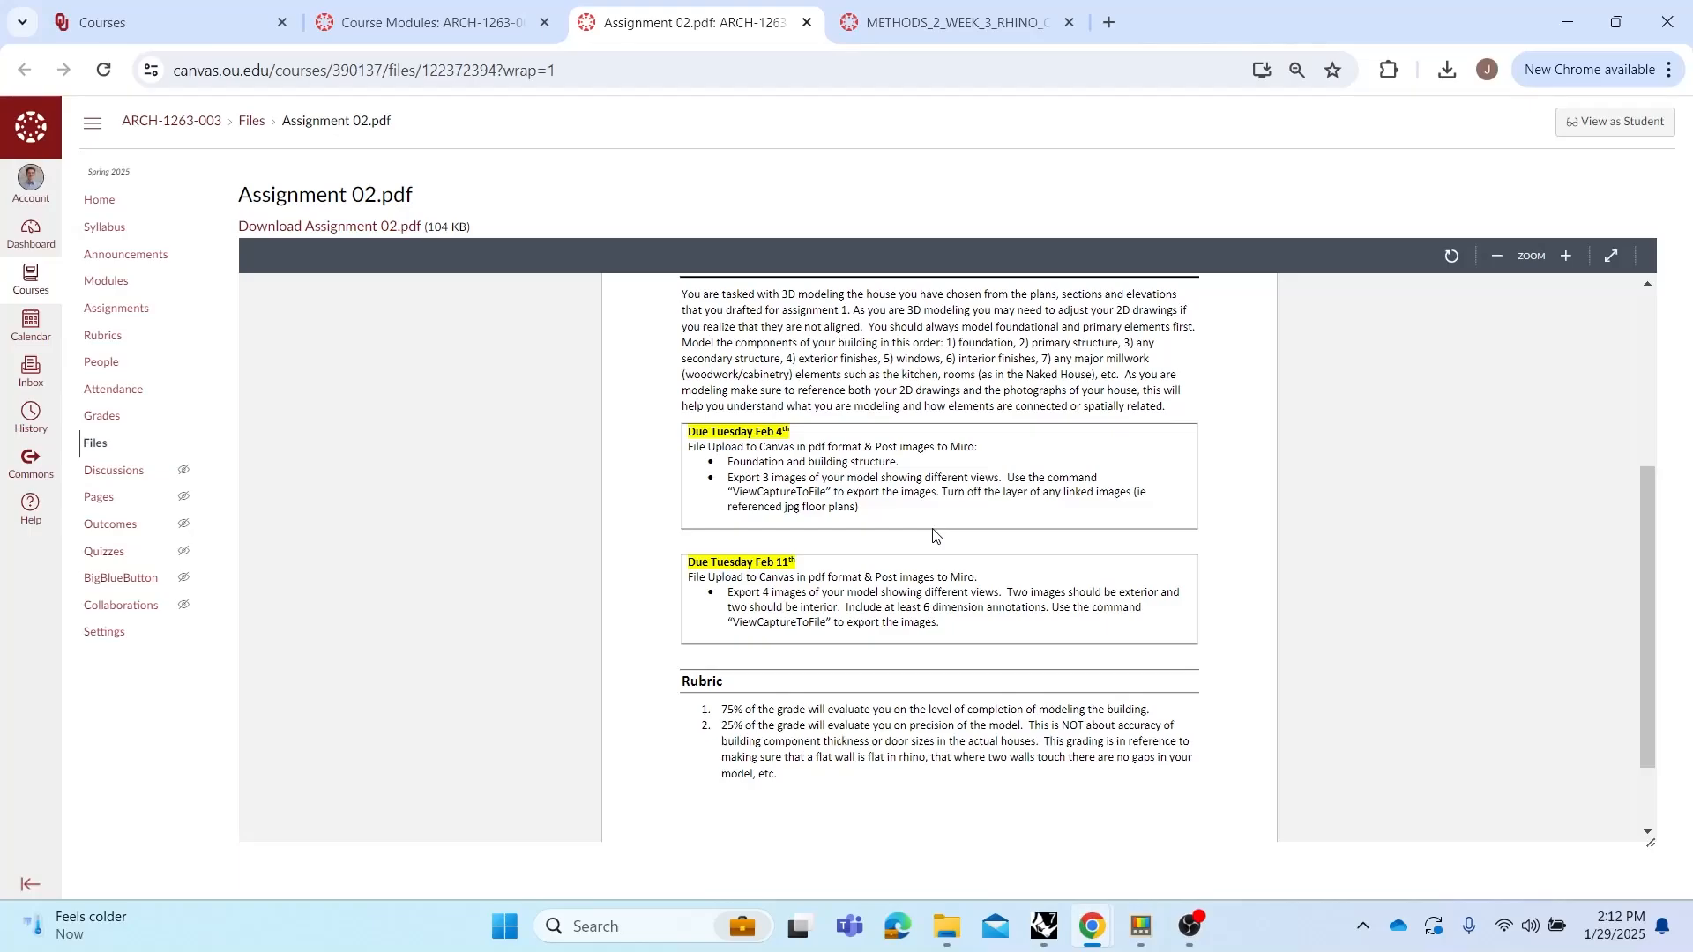
Browse the Week 3 Rhino commands list and the course modules page before returning to the model
right_click(883, 103)
click(917, 25)
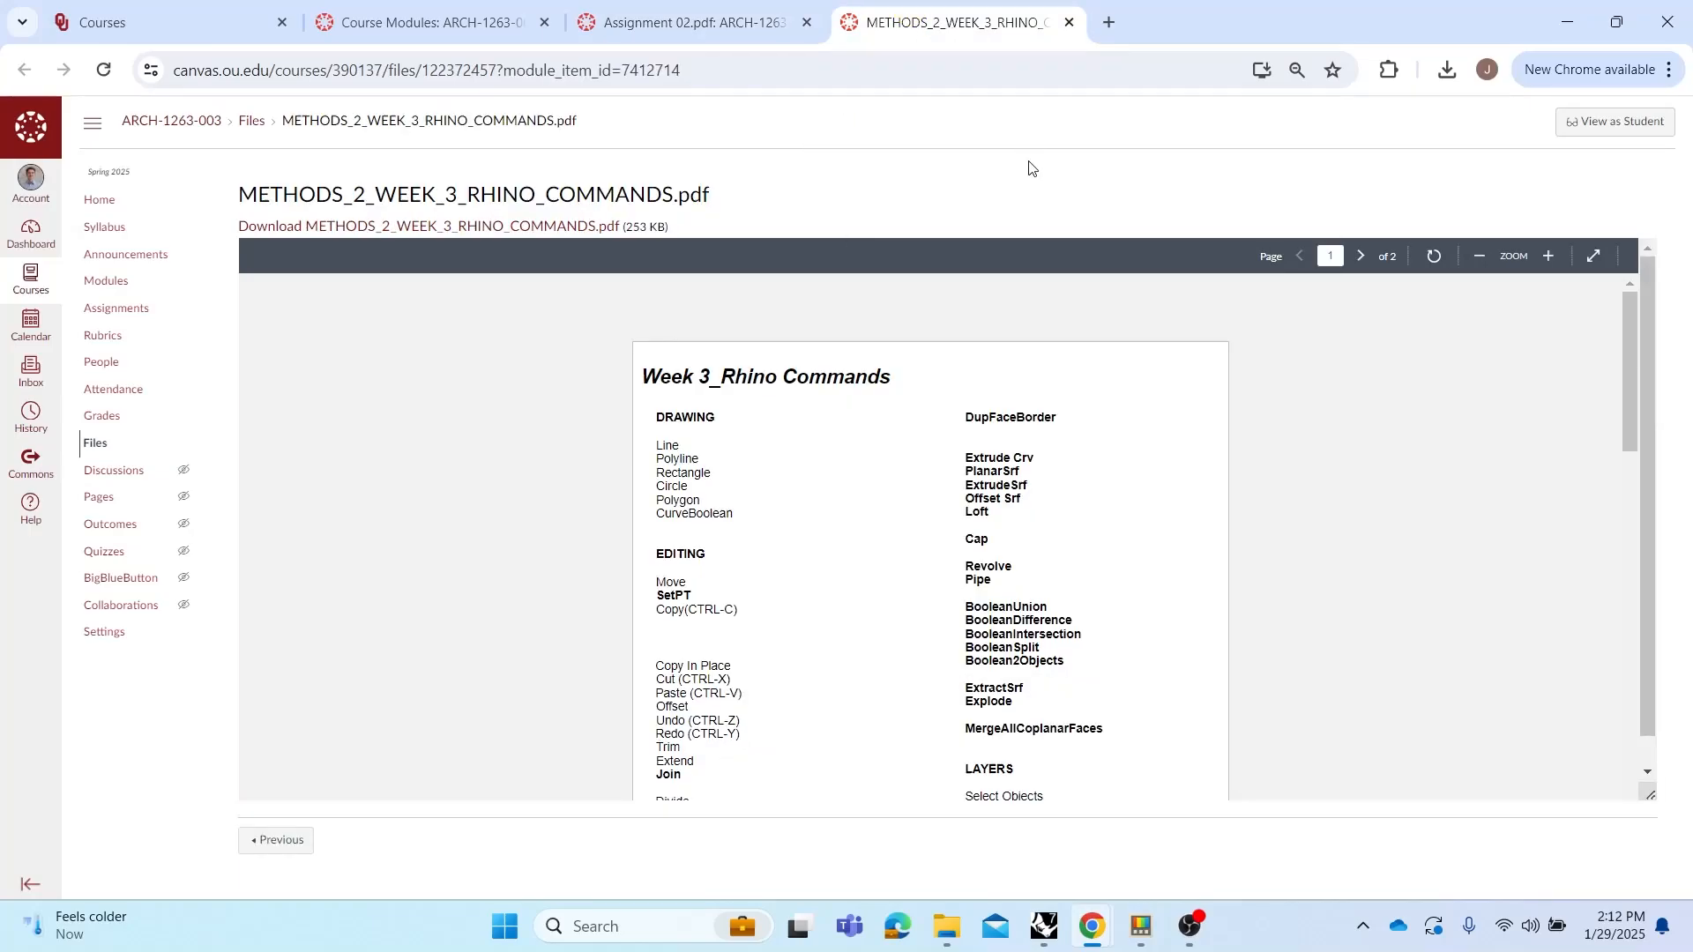
scroll(1068, 302, down, 2)
scroll(1066, 423, up, 1)
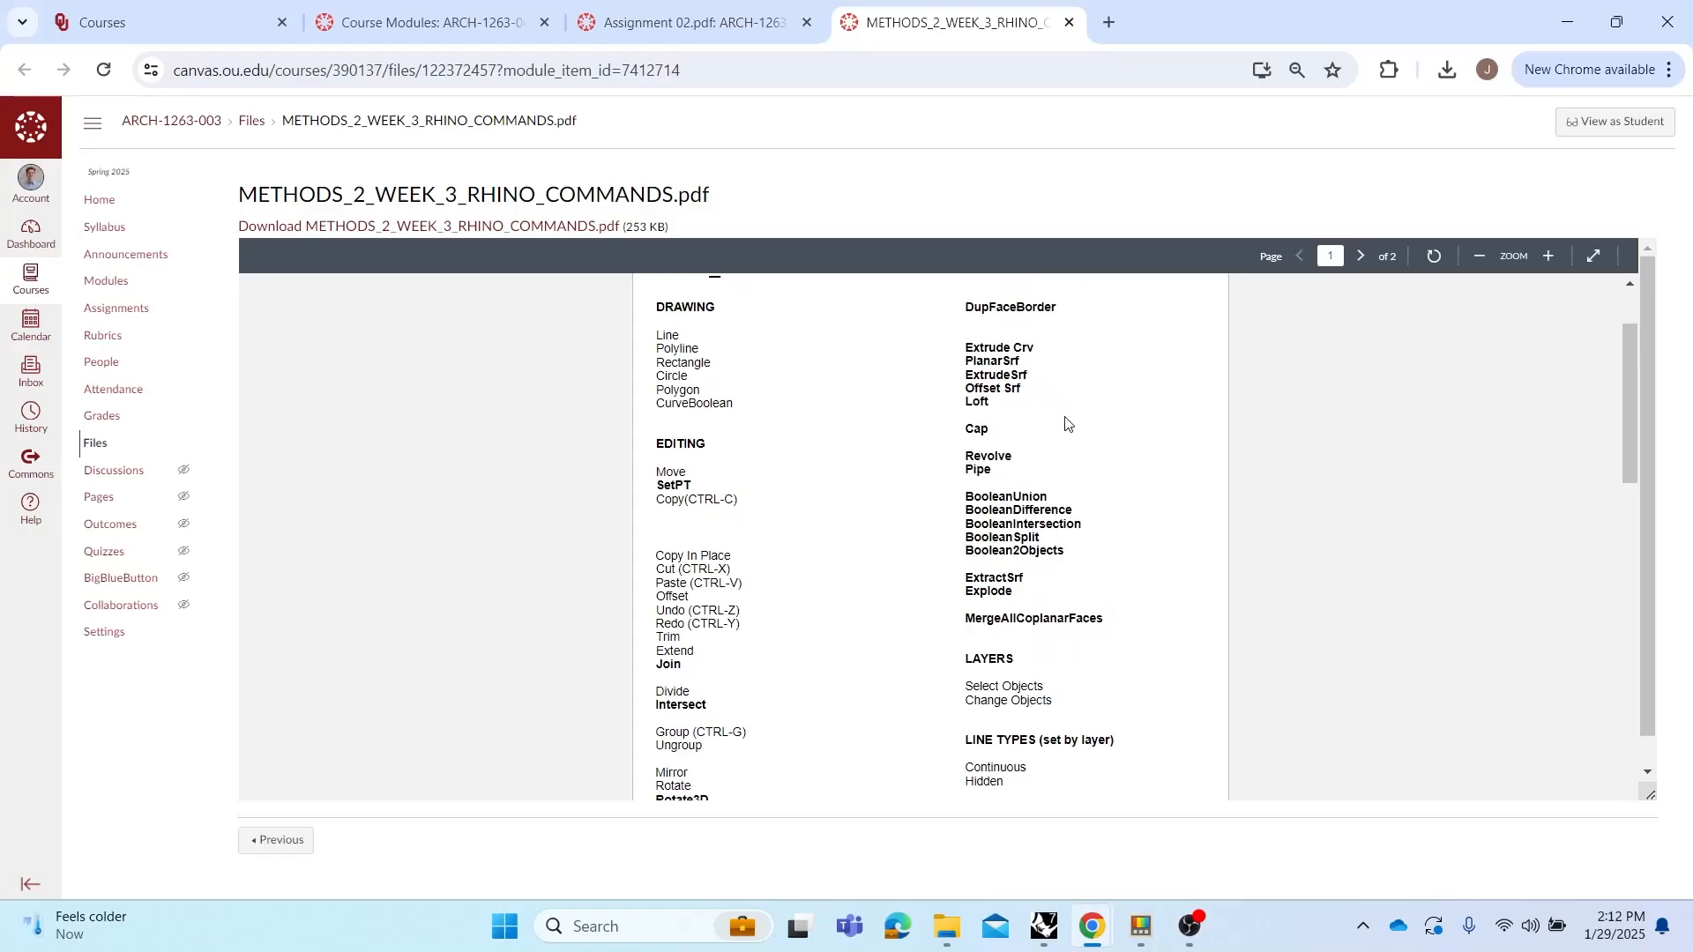
drag(1632, 389, 1632, 381)
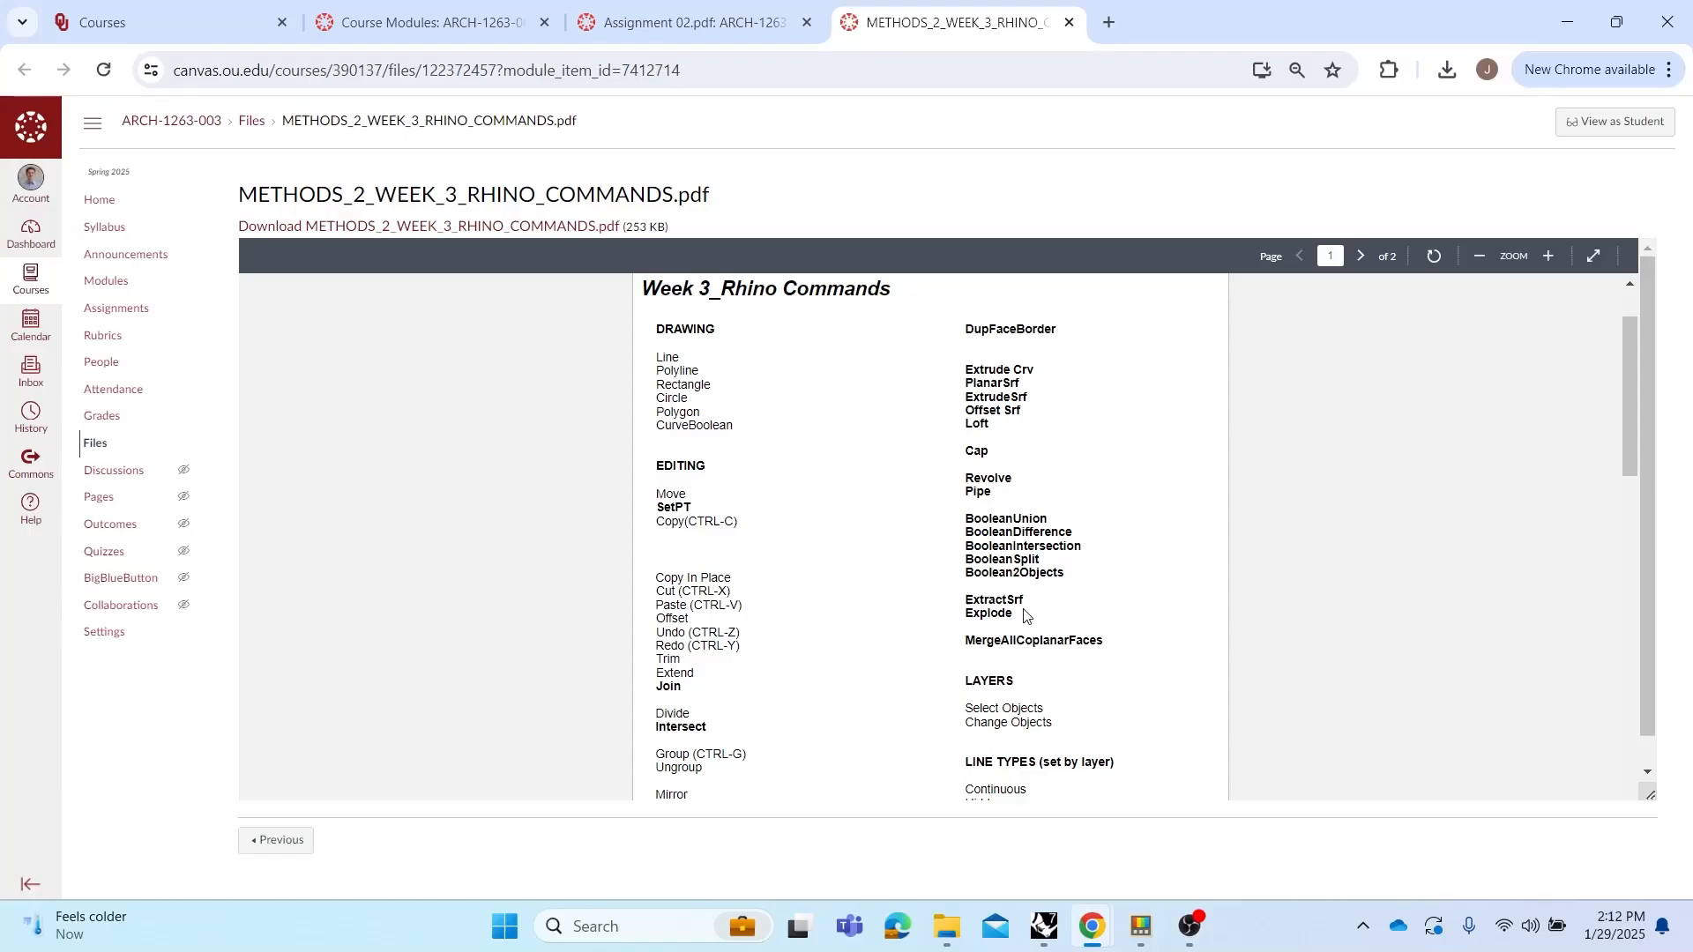
scroll(1016, 554, down, 1)
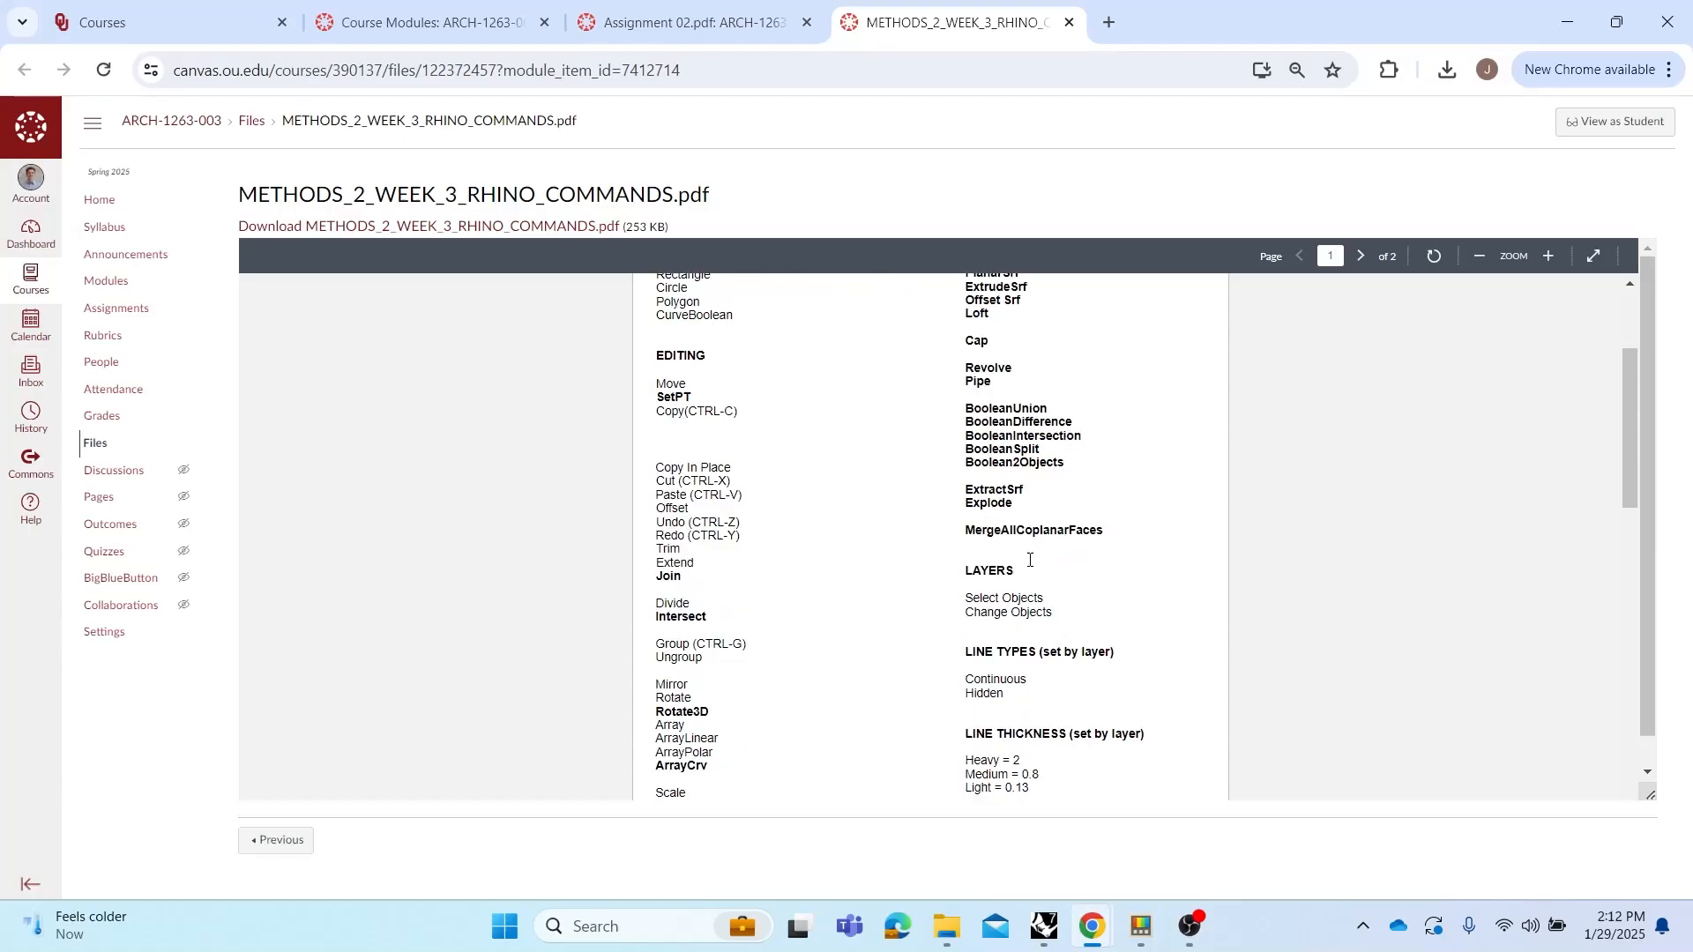
scroll(919, 544, down, 2)
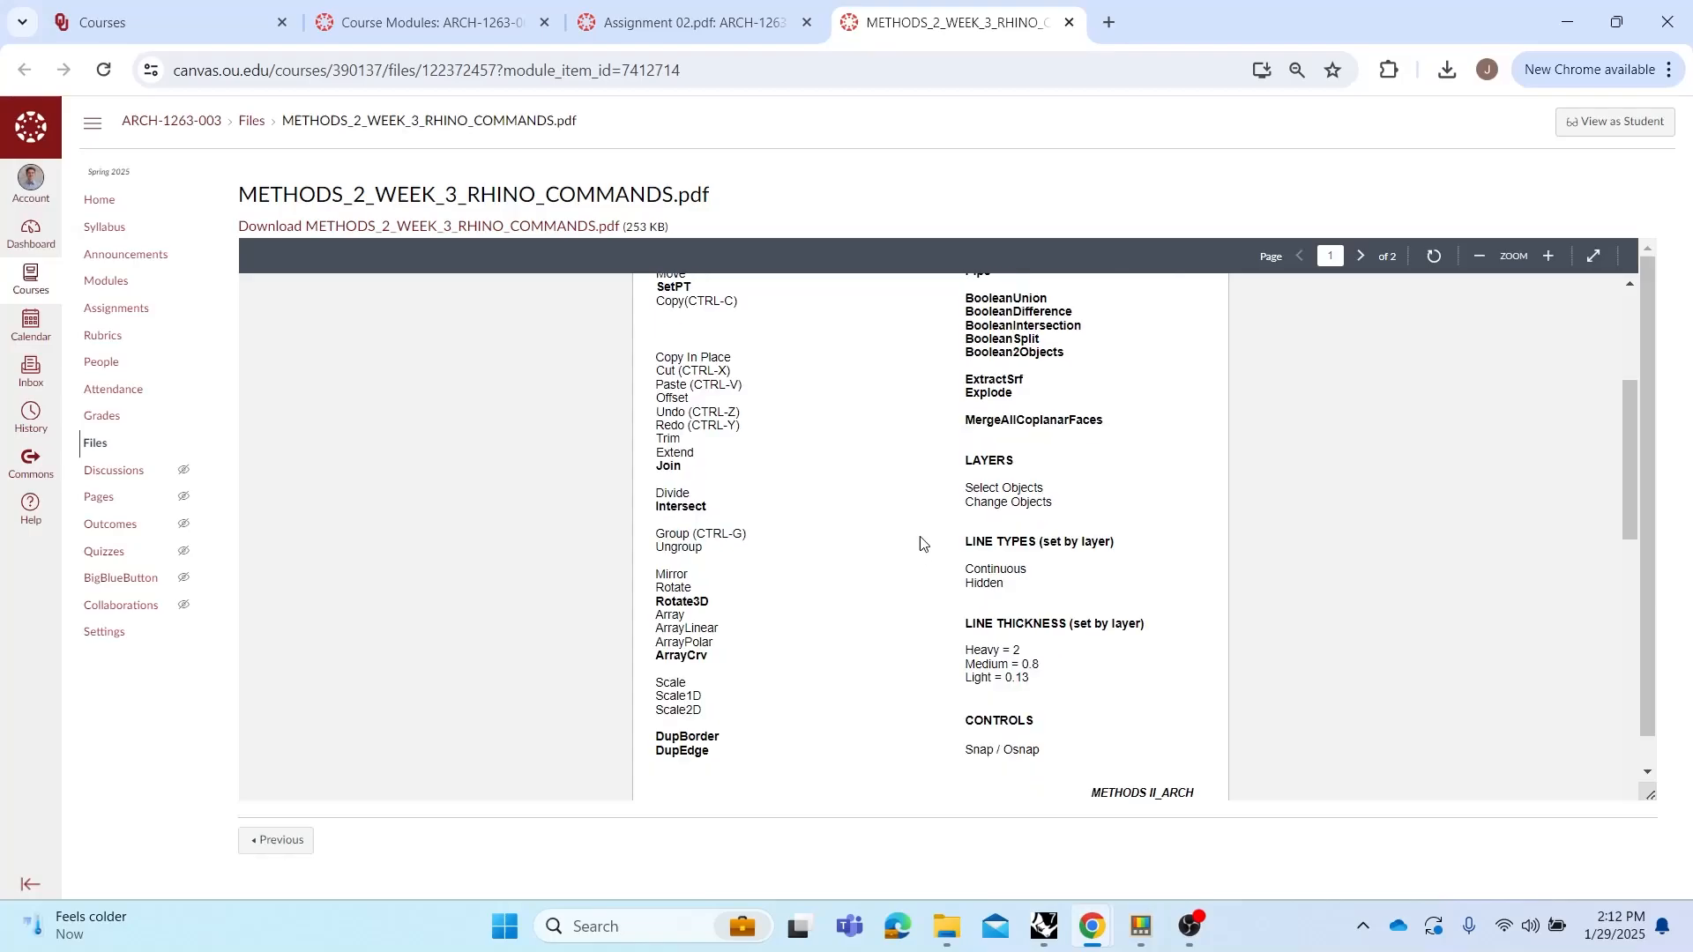
scroll(918, 542, down, 5)
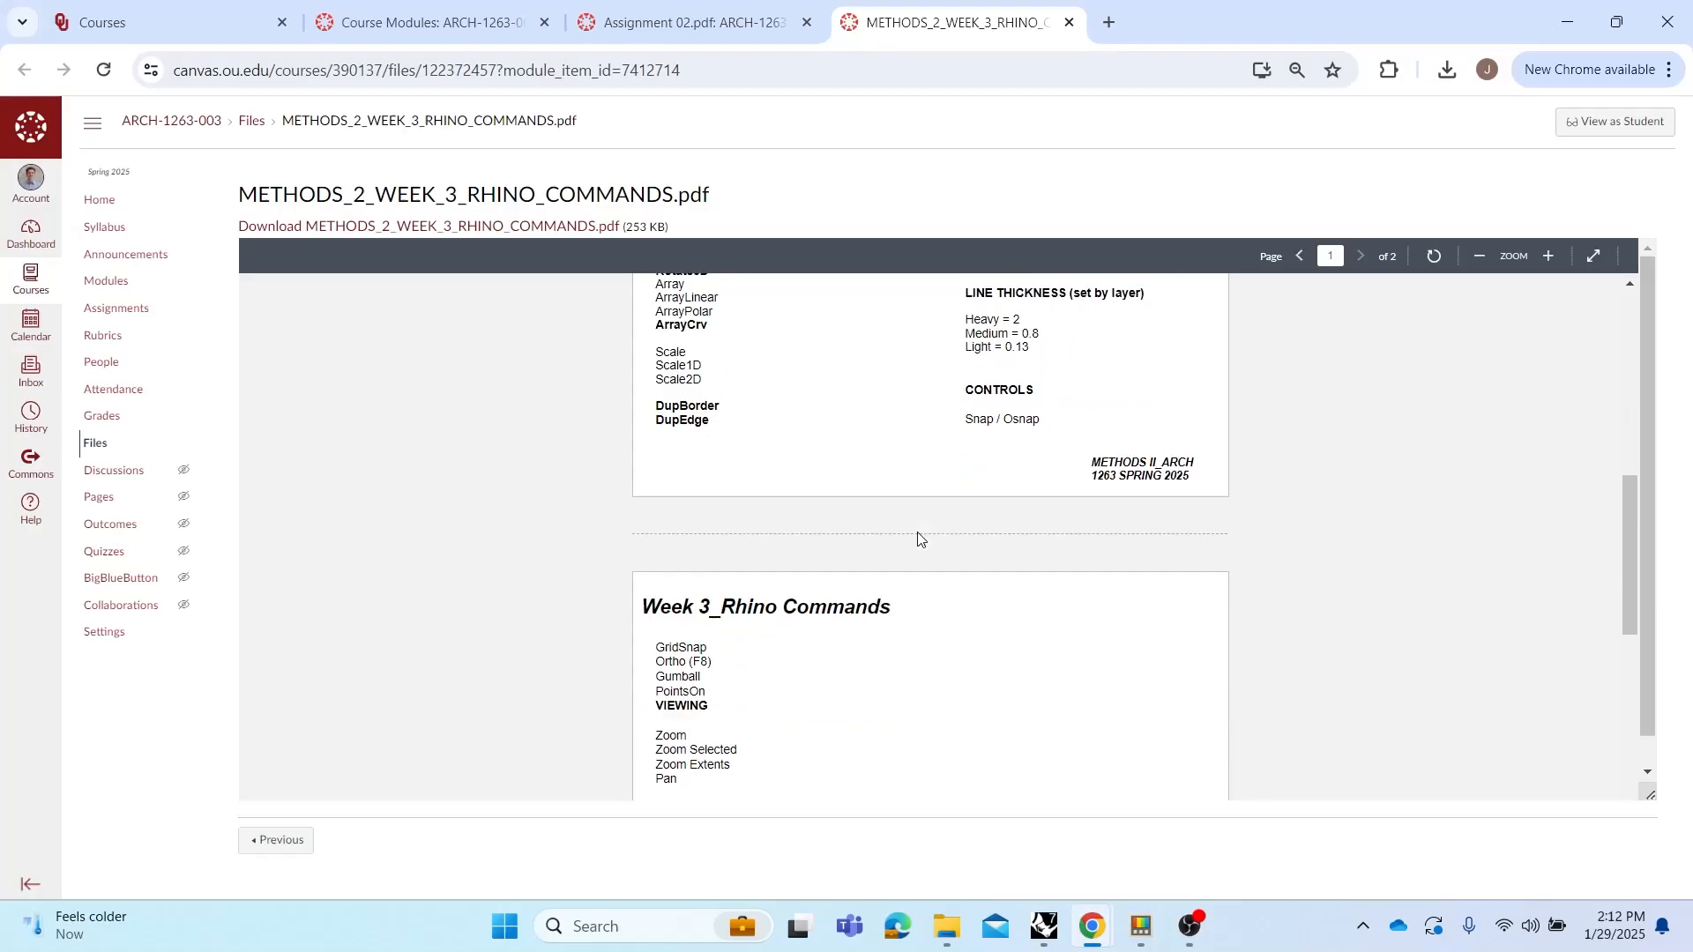
scroll(917, 535, down, 1)
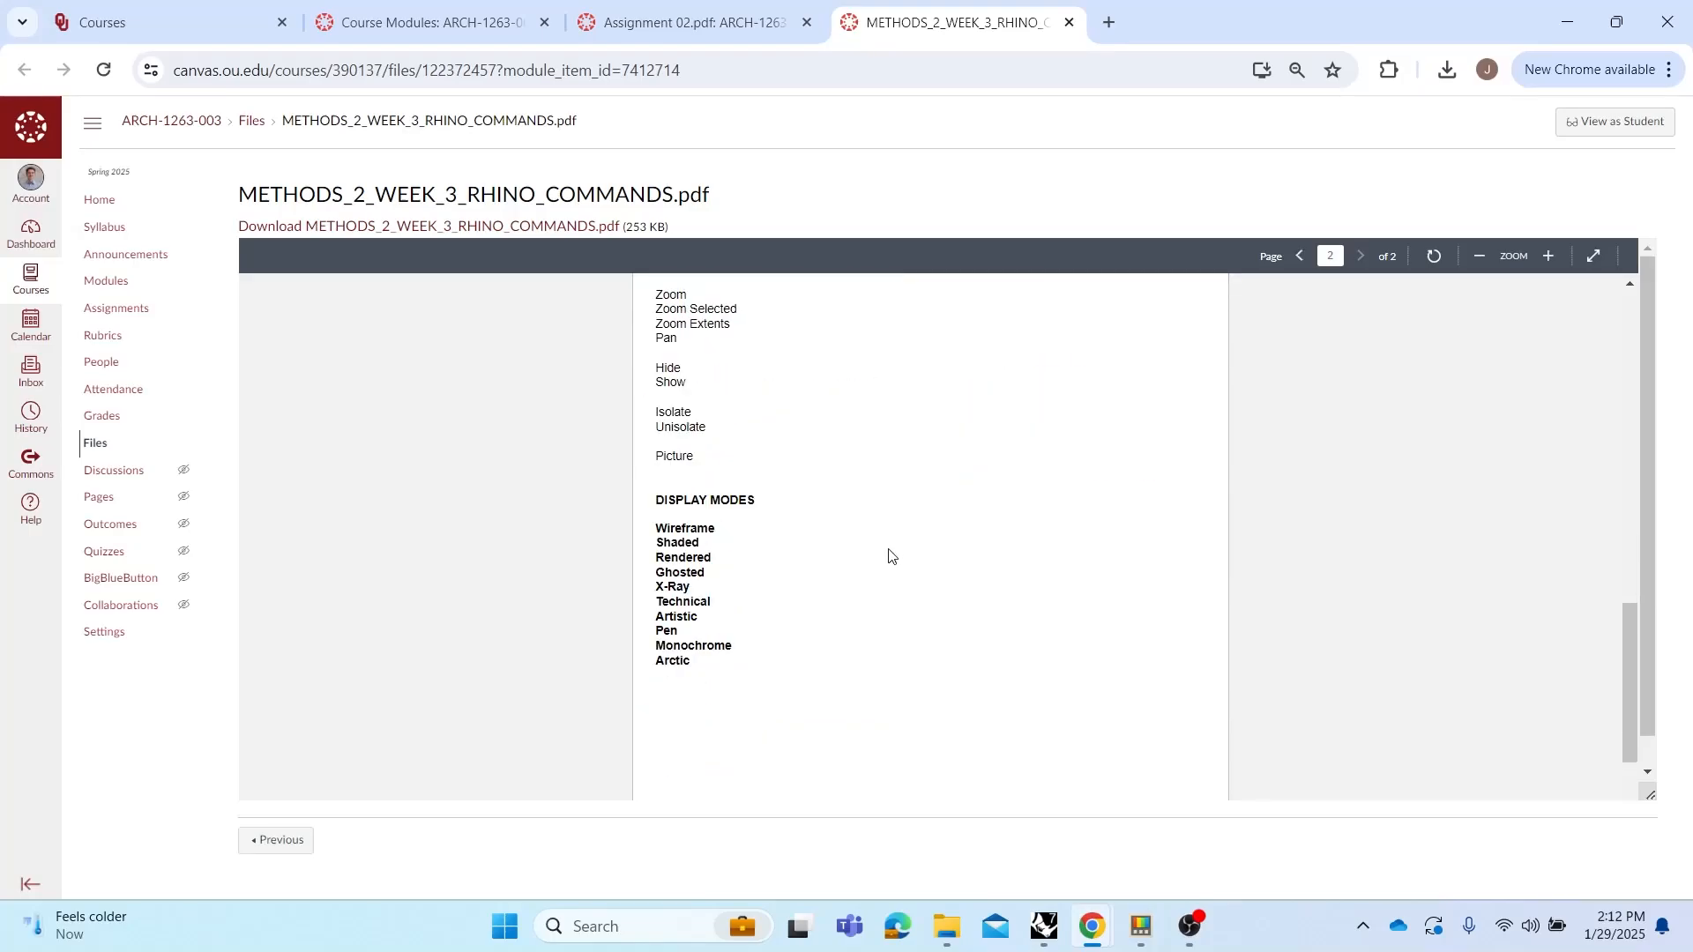
scroll(889, 553, up, 2)
click(417, 27)
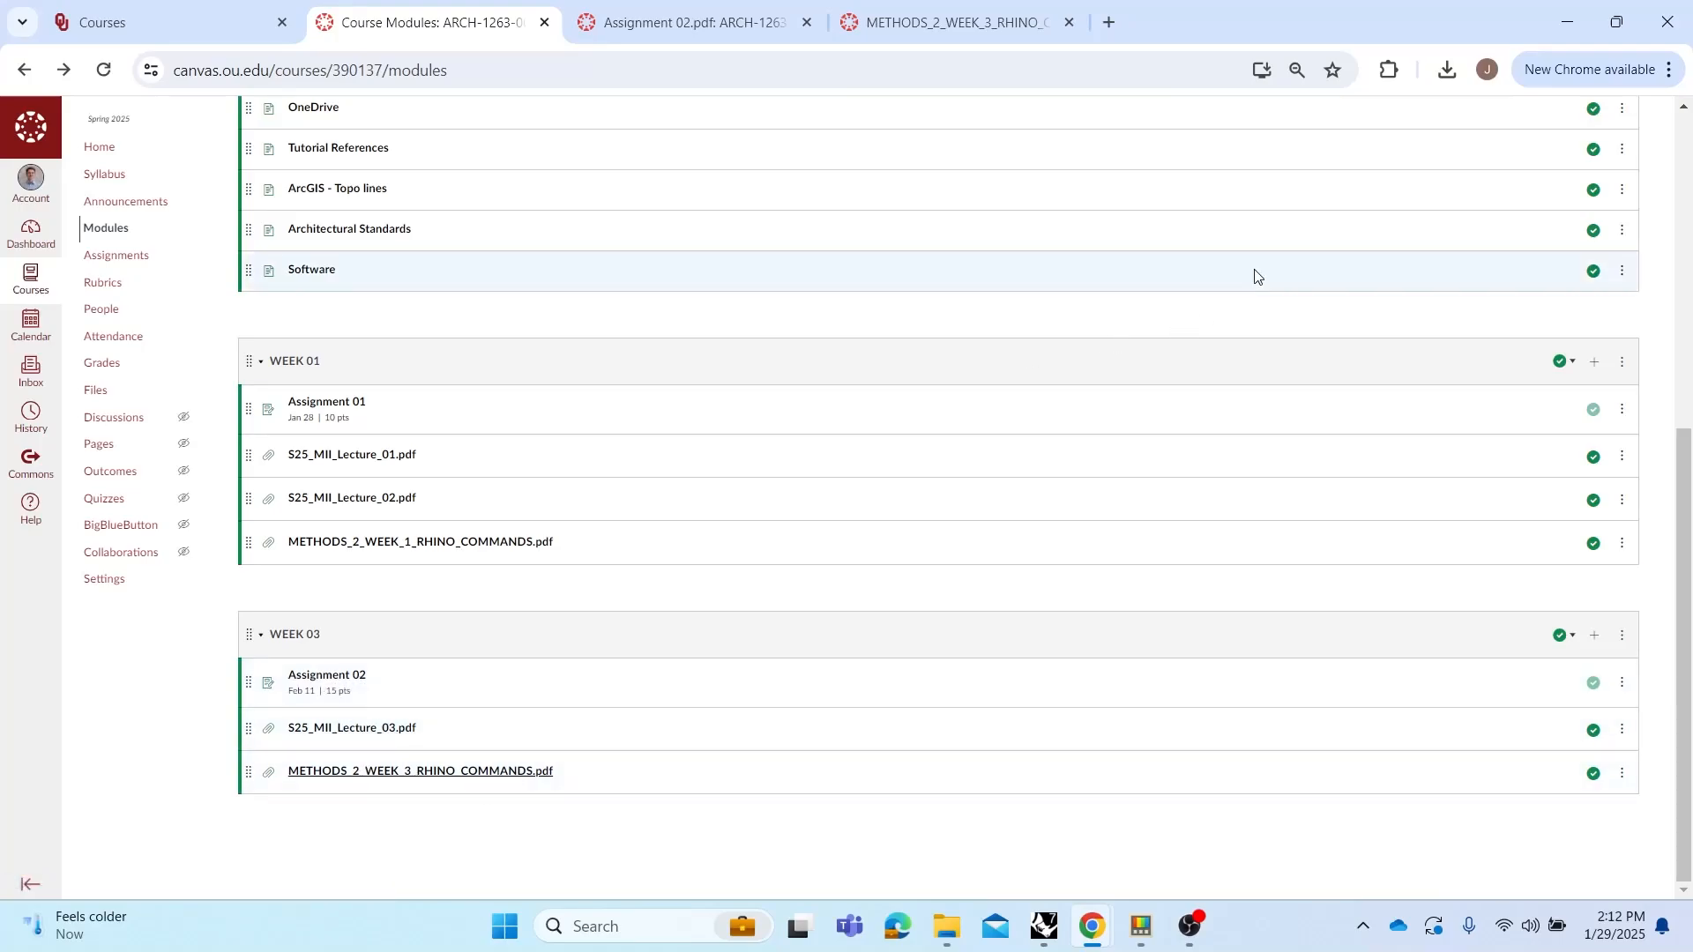
click(1566, 23)
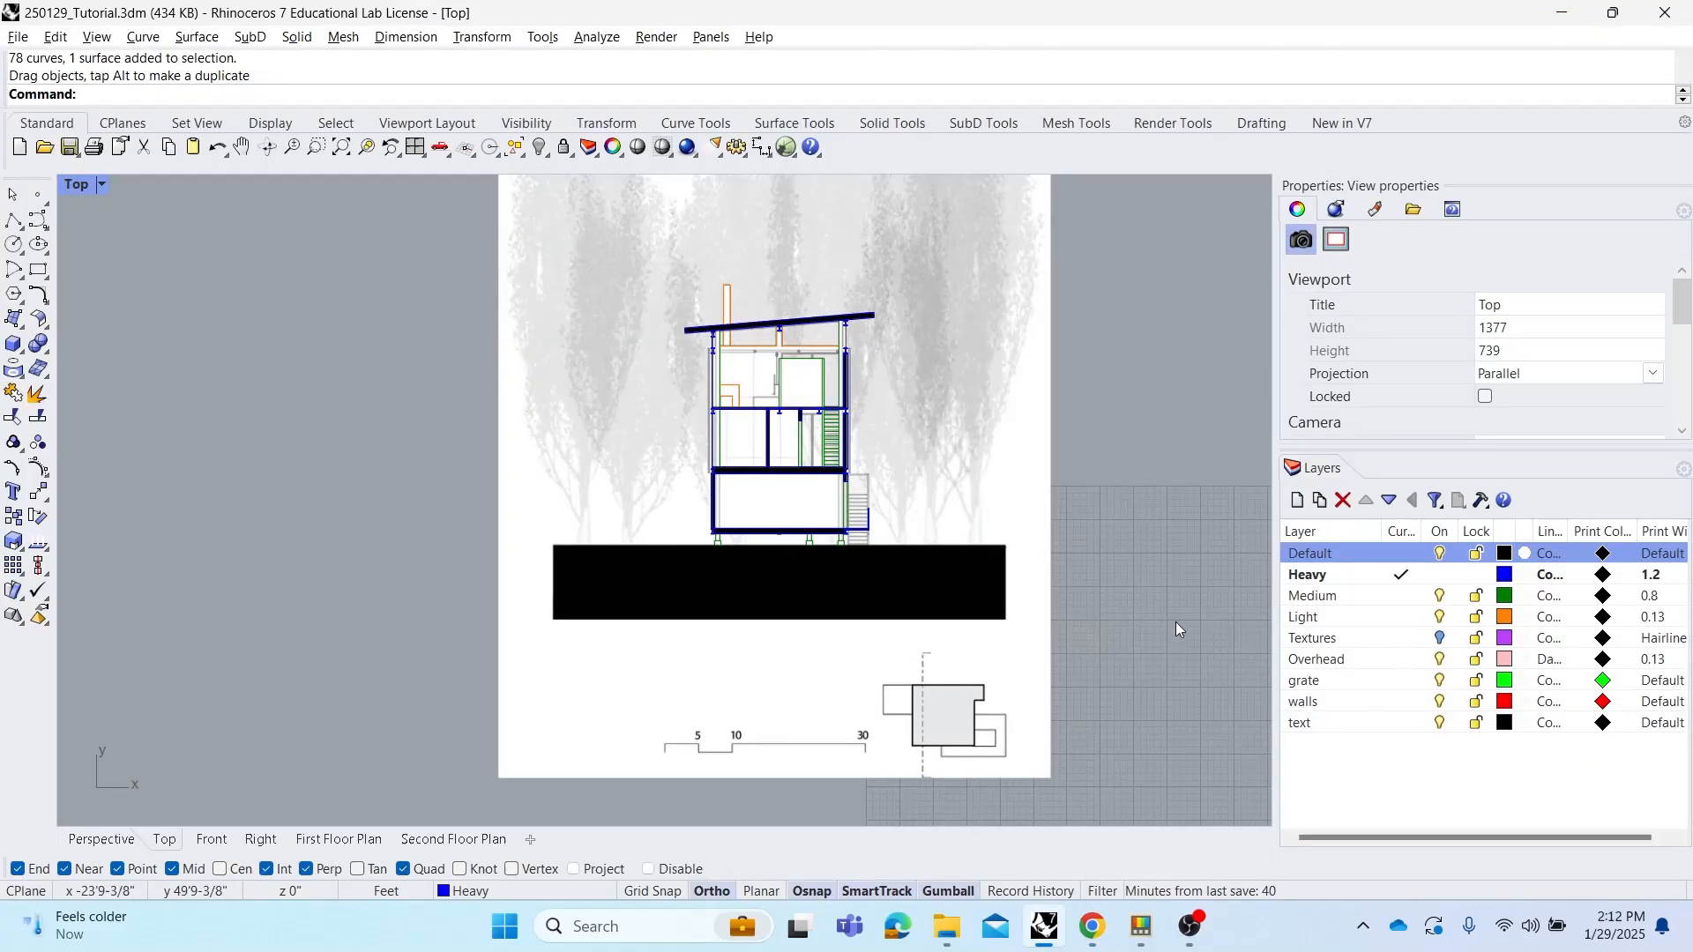
Group the linework of the small drawing to the right of the second floor plan
scroll(570, 427, down, 4)
right_drag(825, 521, 834, 497)
scroll(599, 594, up, 2)
right_drag(694, 516, 736, 539)
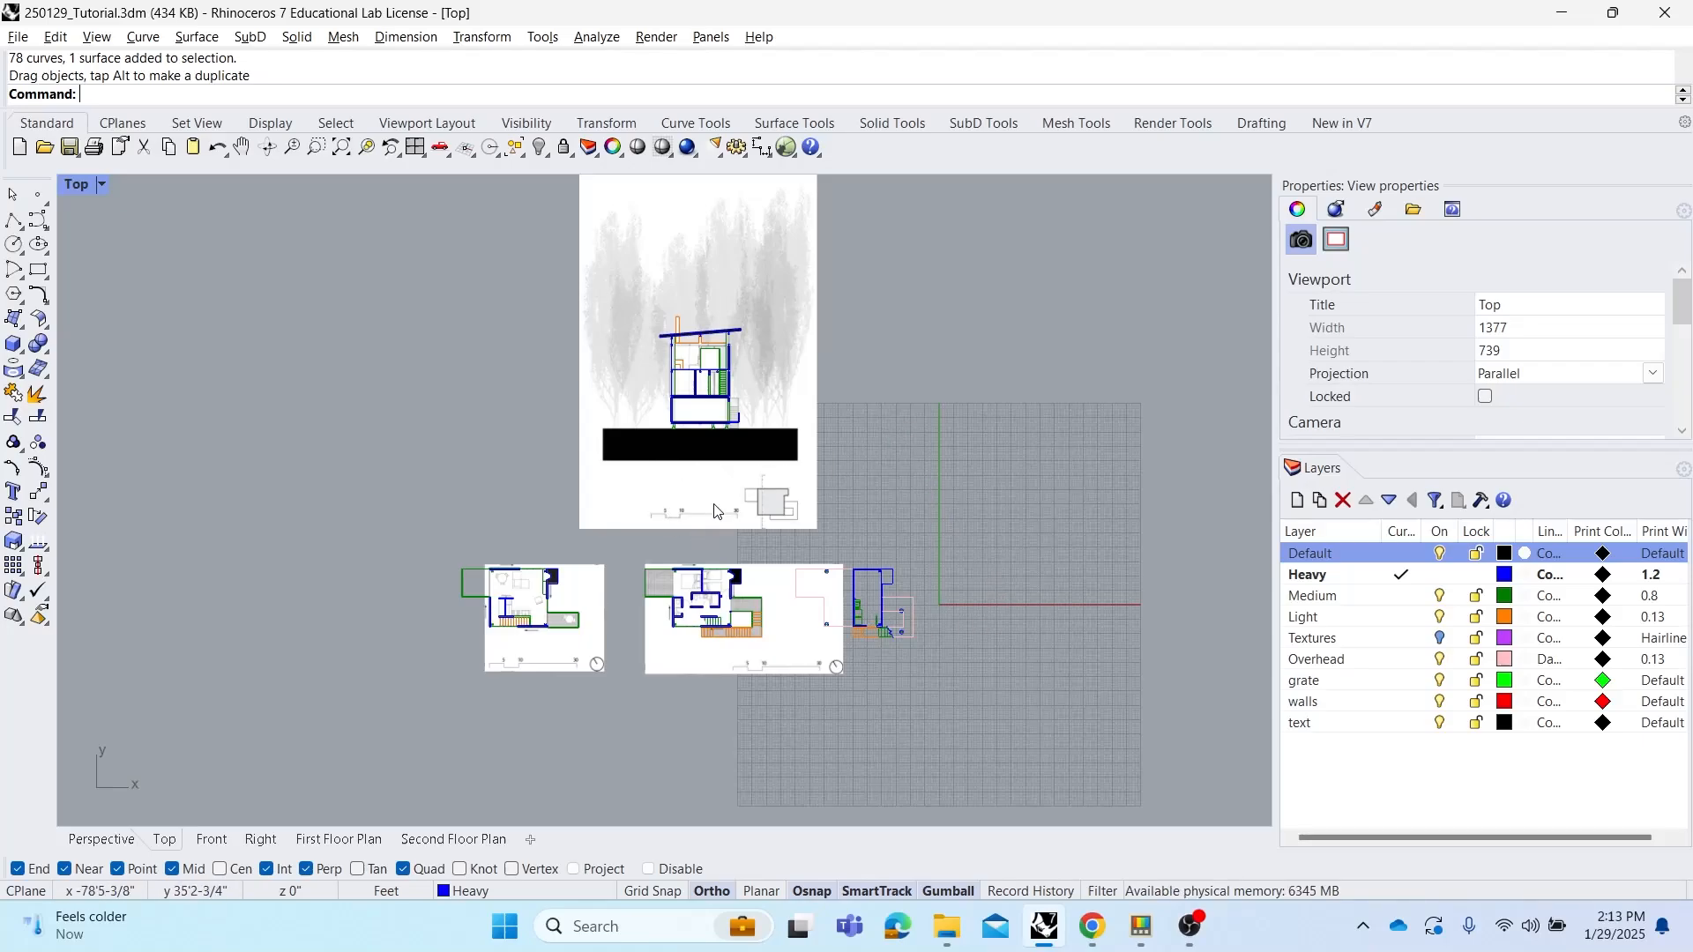
scroll(688, 476, up, 2)
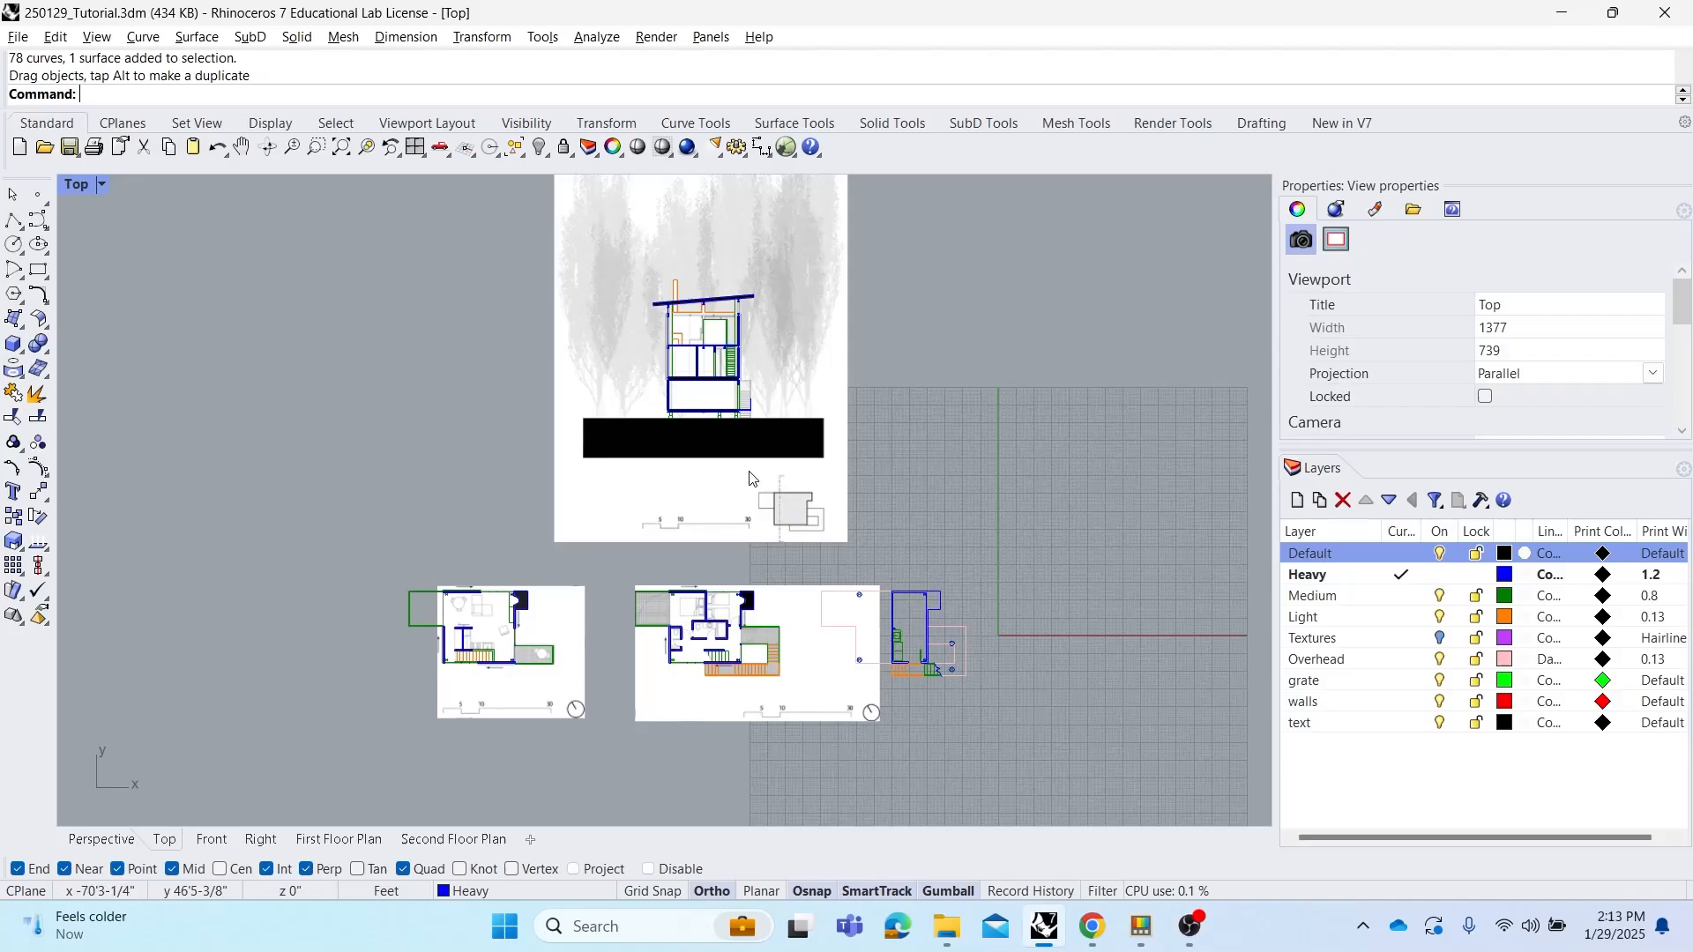
scroll(732, 493, up, 1)
scroll(721, 525, up, 1)
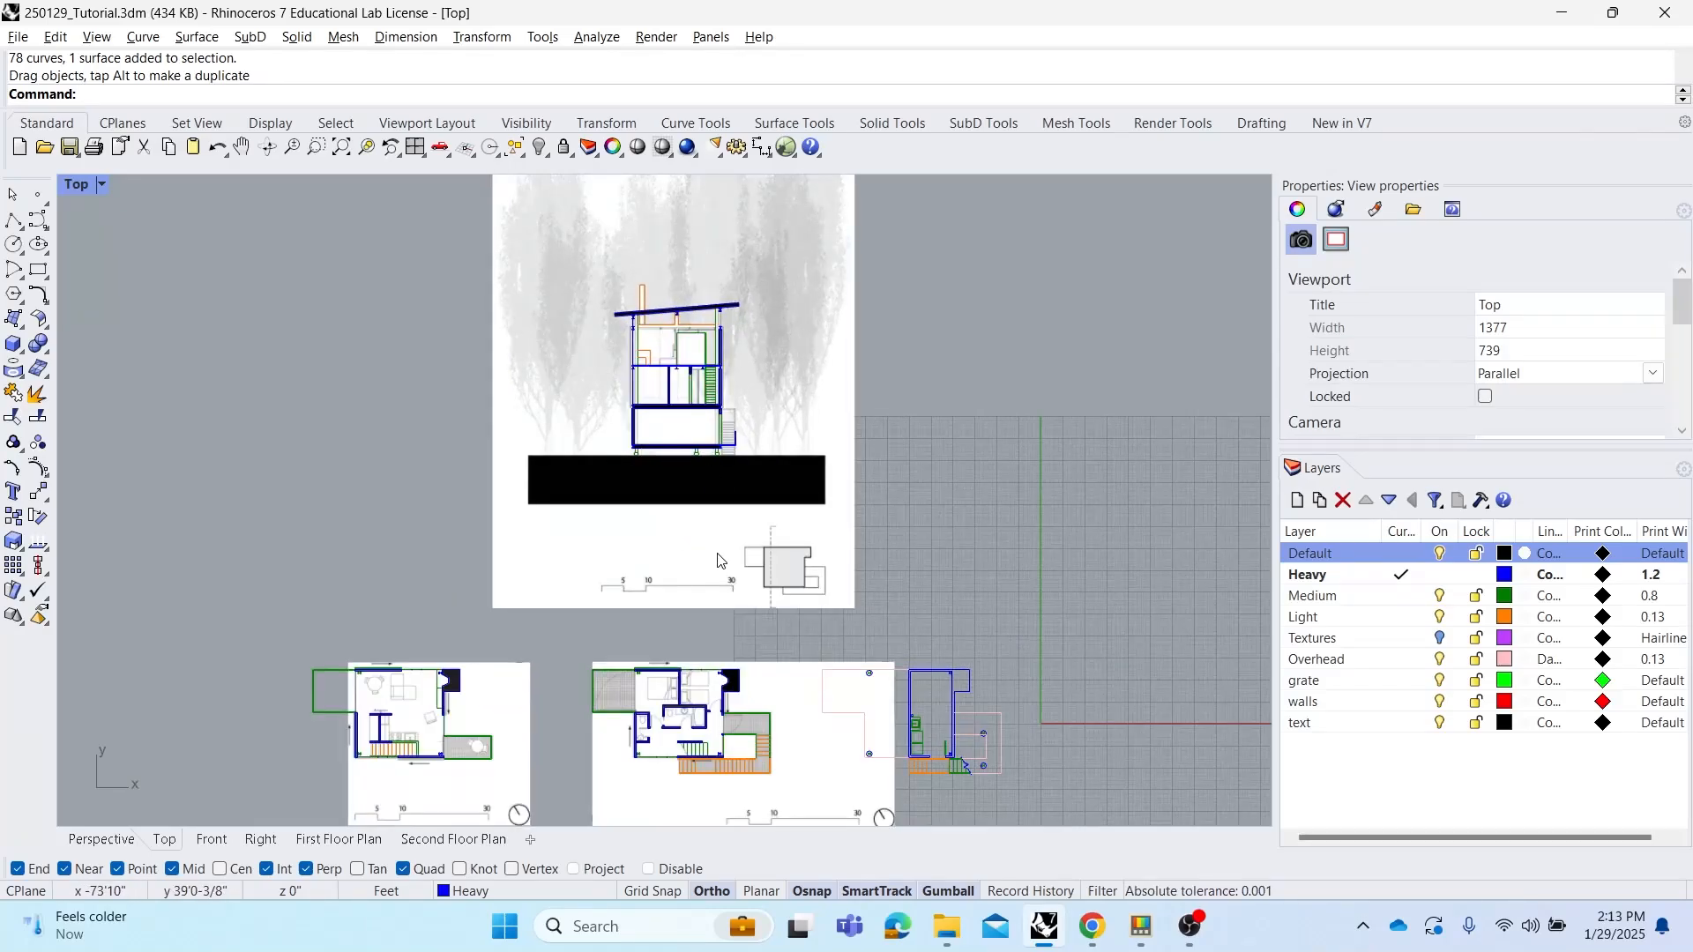
right_drag(801, 610, 797, 571)
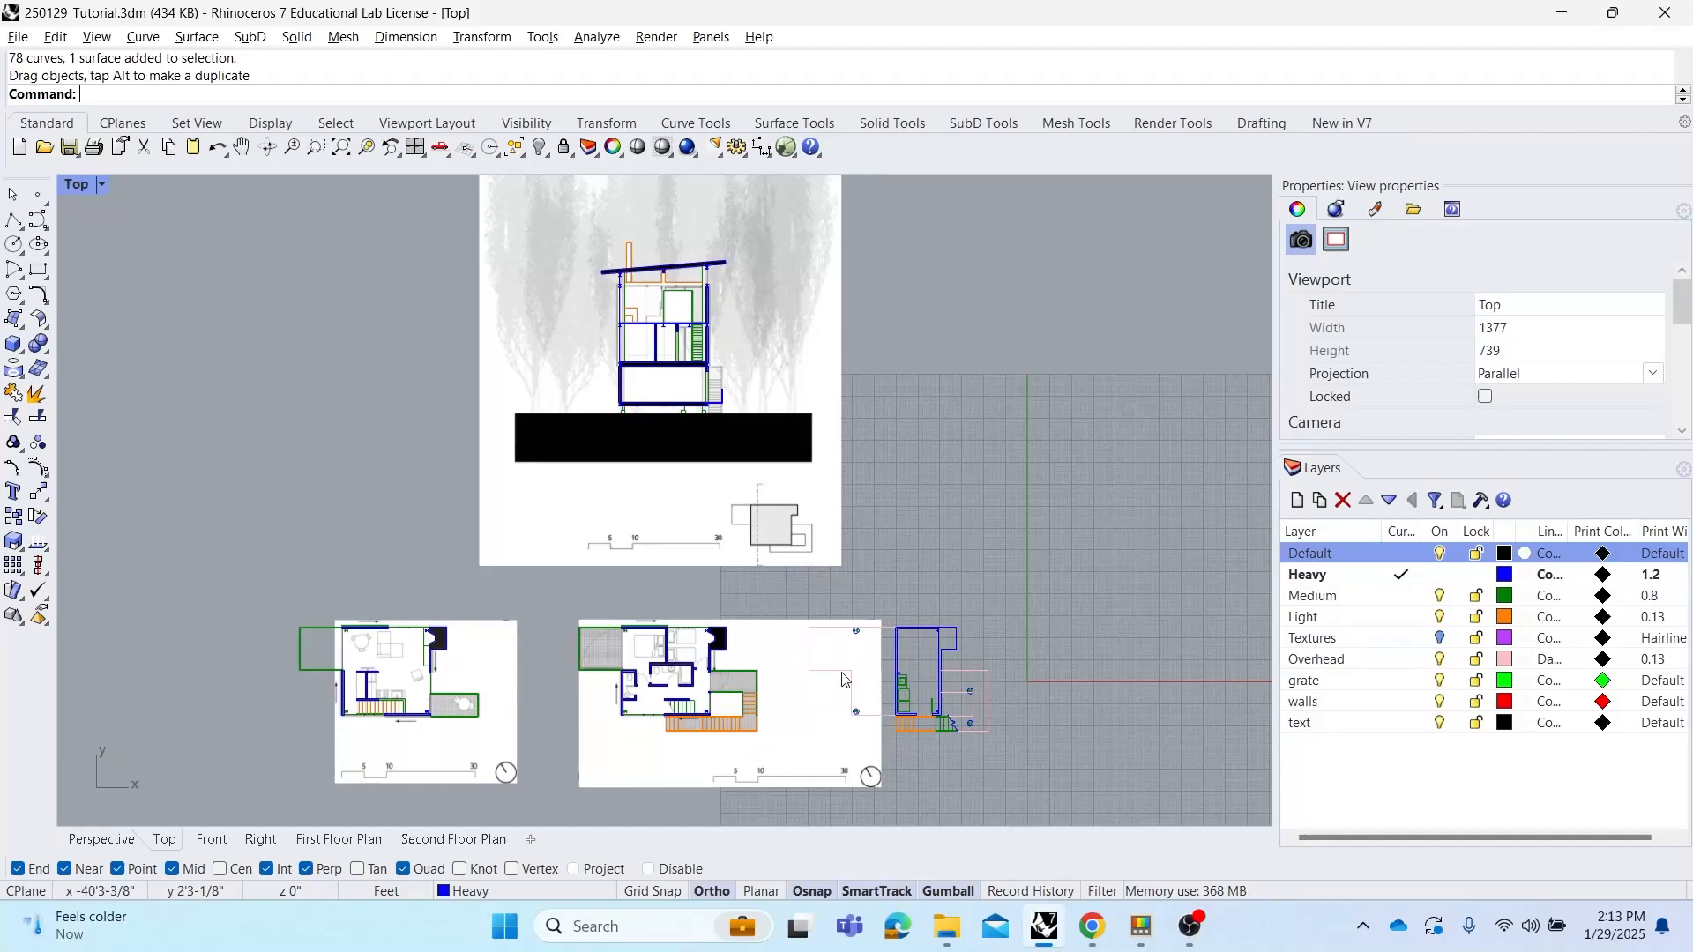
right_drag(547, 716, 549, 642)
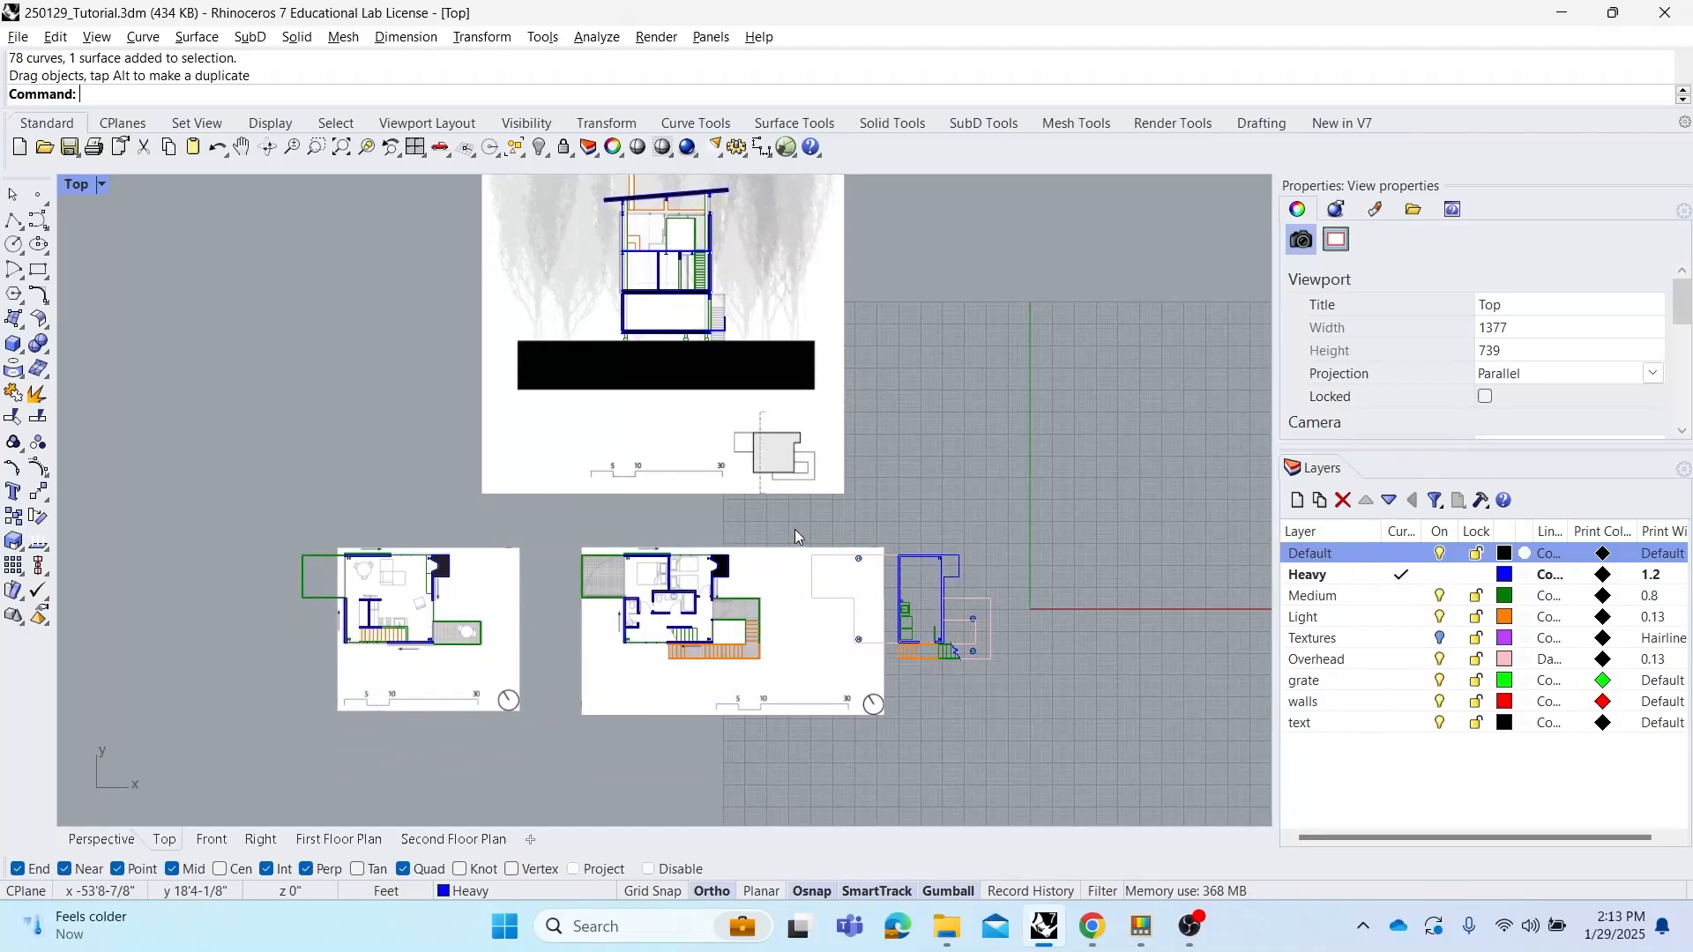
drag(795, 530, 1090, 764)
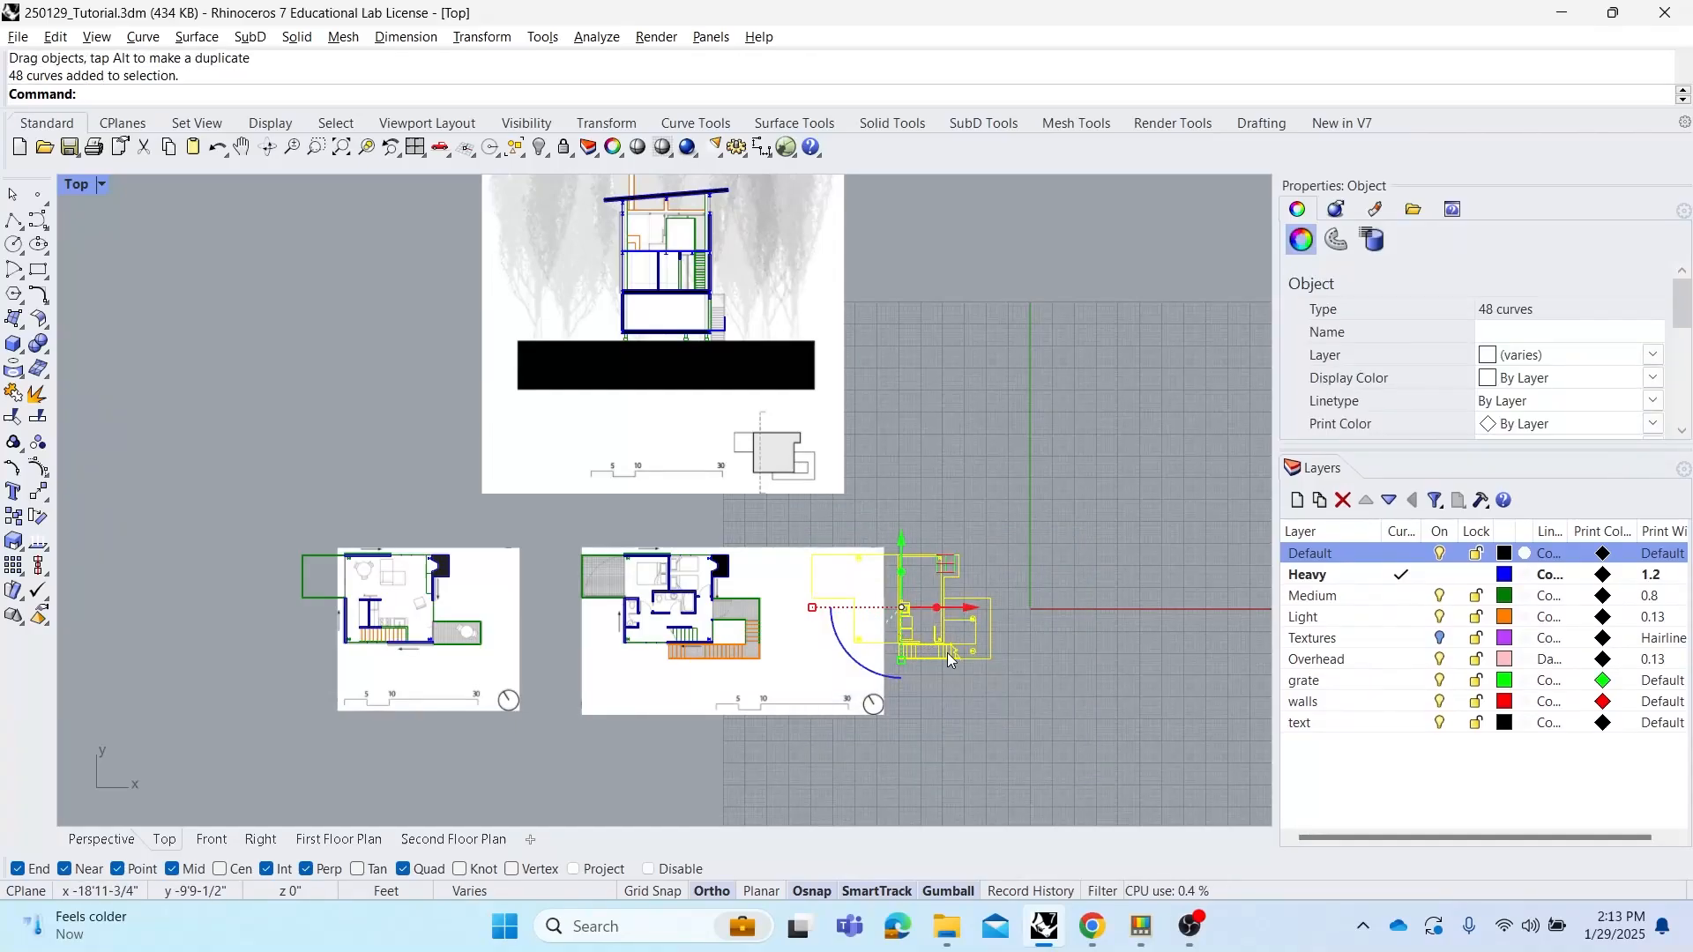
key(ctrl+g)
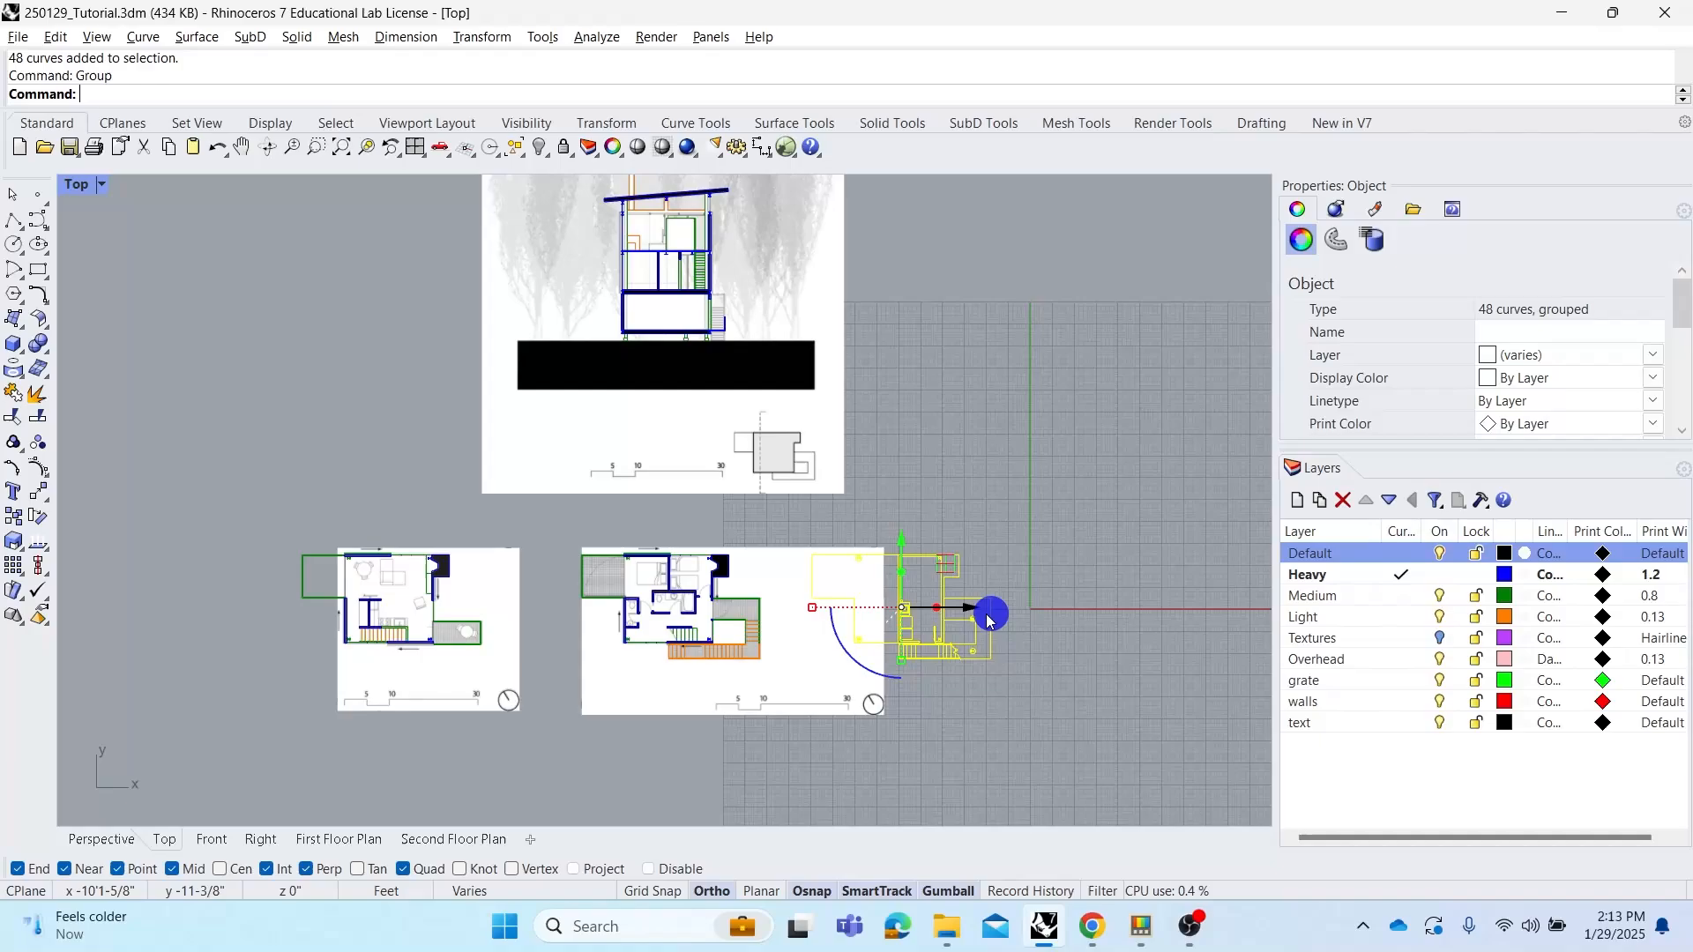
Group all curves and the image of the second floor plan drawing
click(554, 527)
drag(545, 523, 901, 753)
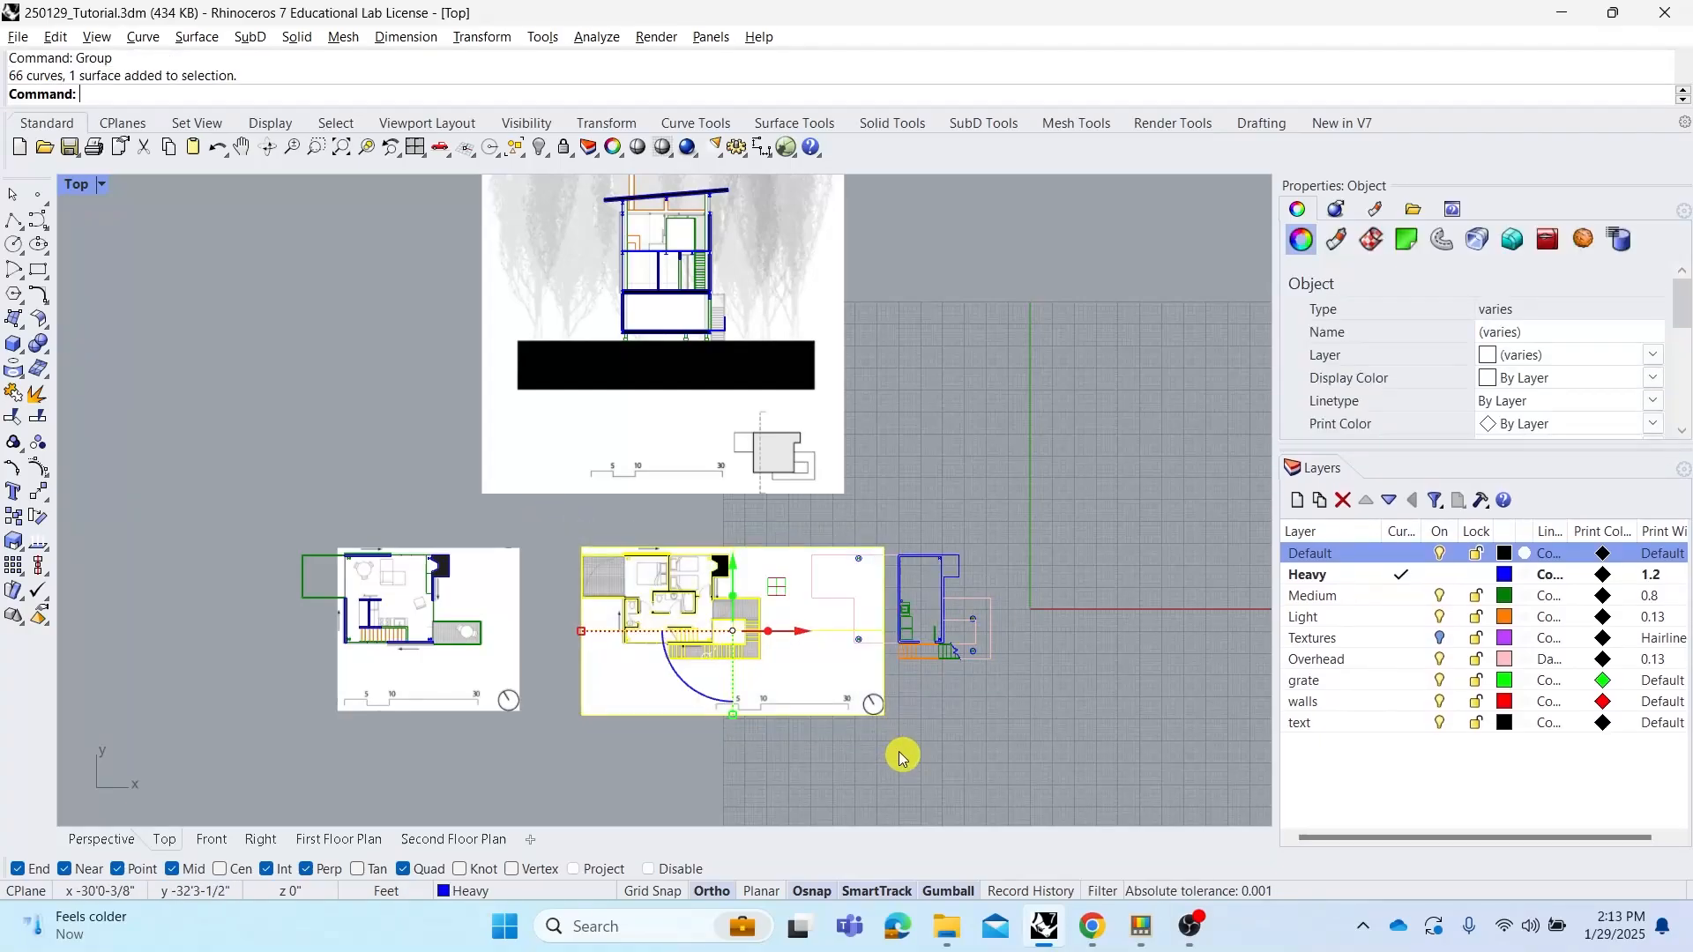
right_click(632, 600)
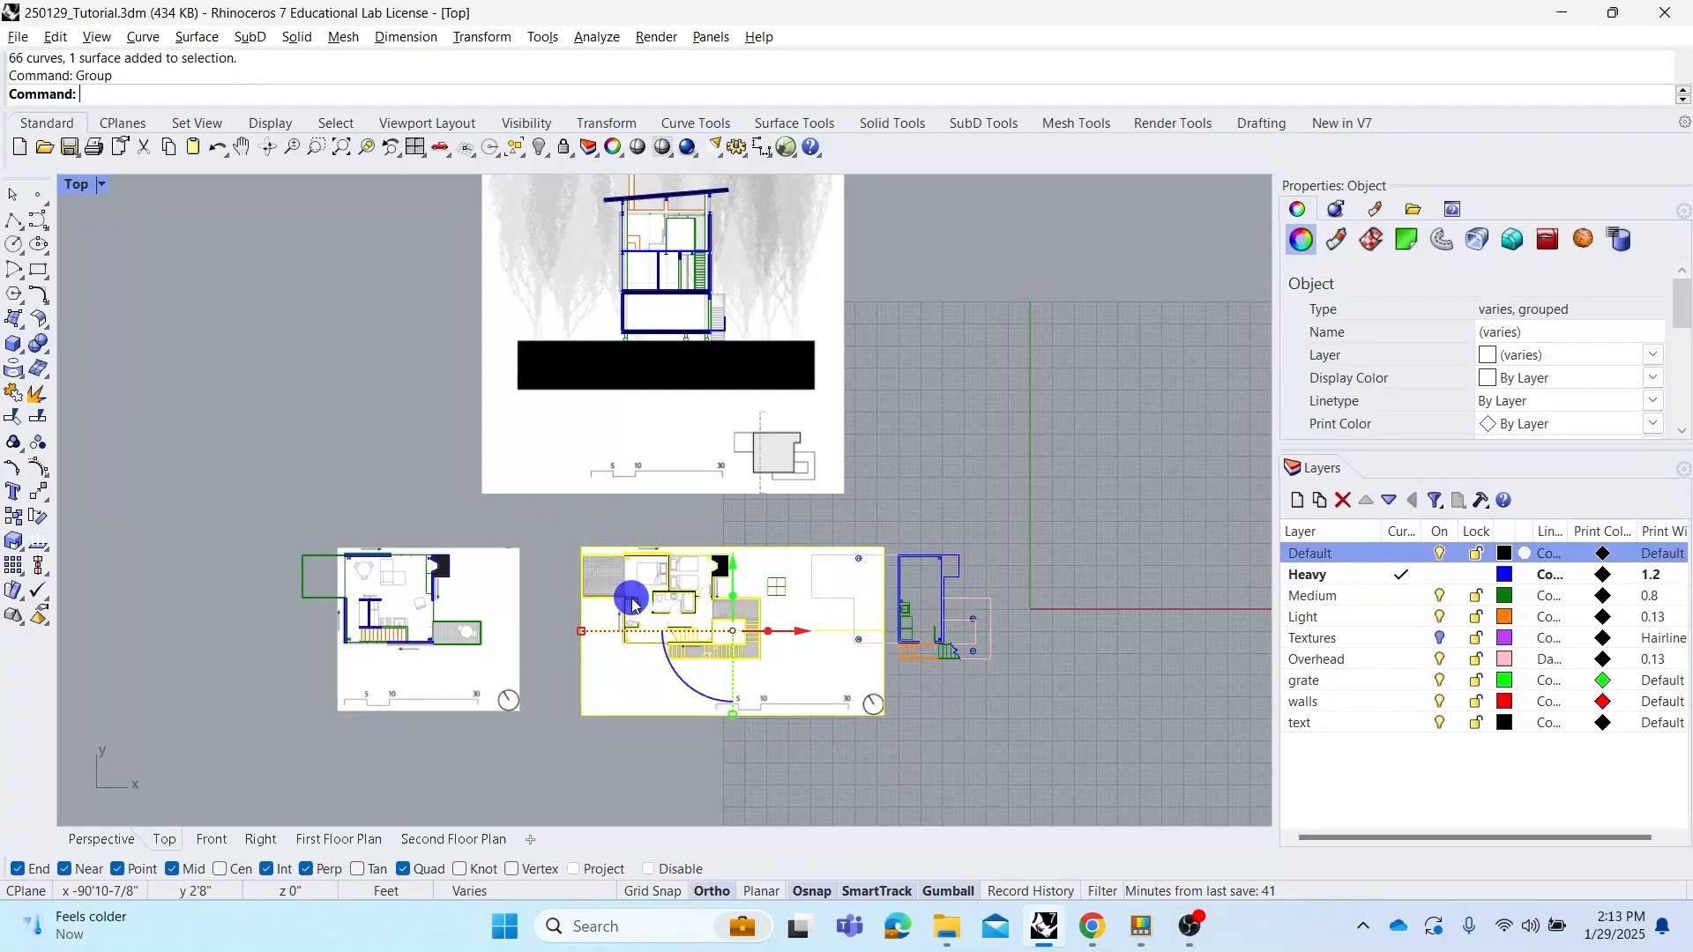
Group all curves and the image of the first floor plan drawing
click(313, 517)
drag(255, 536, 527, 750)
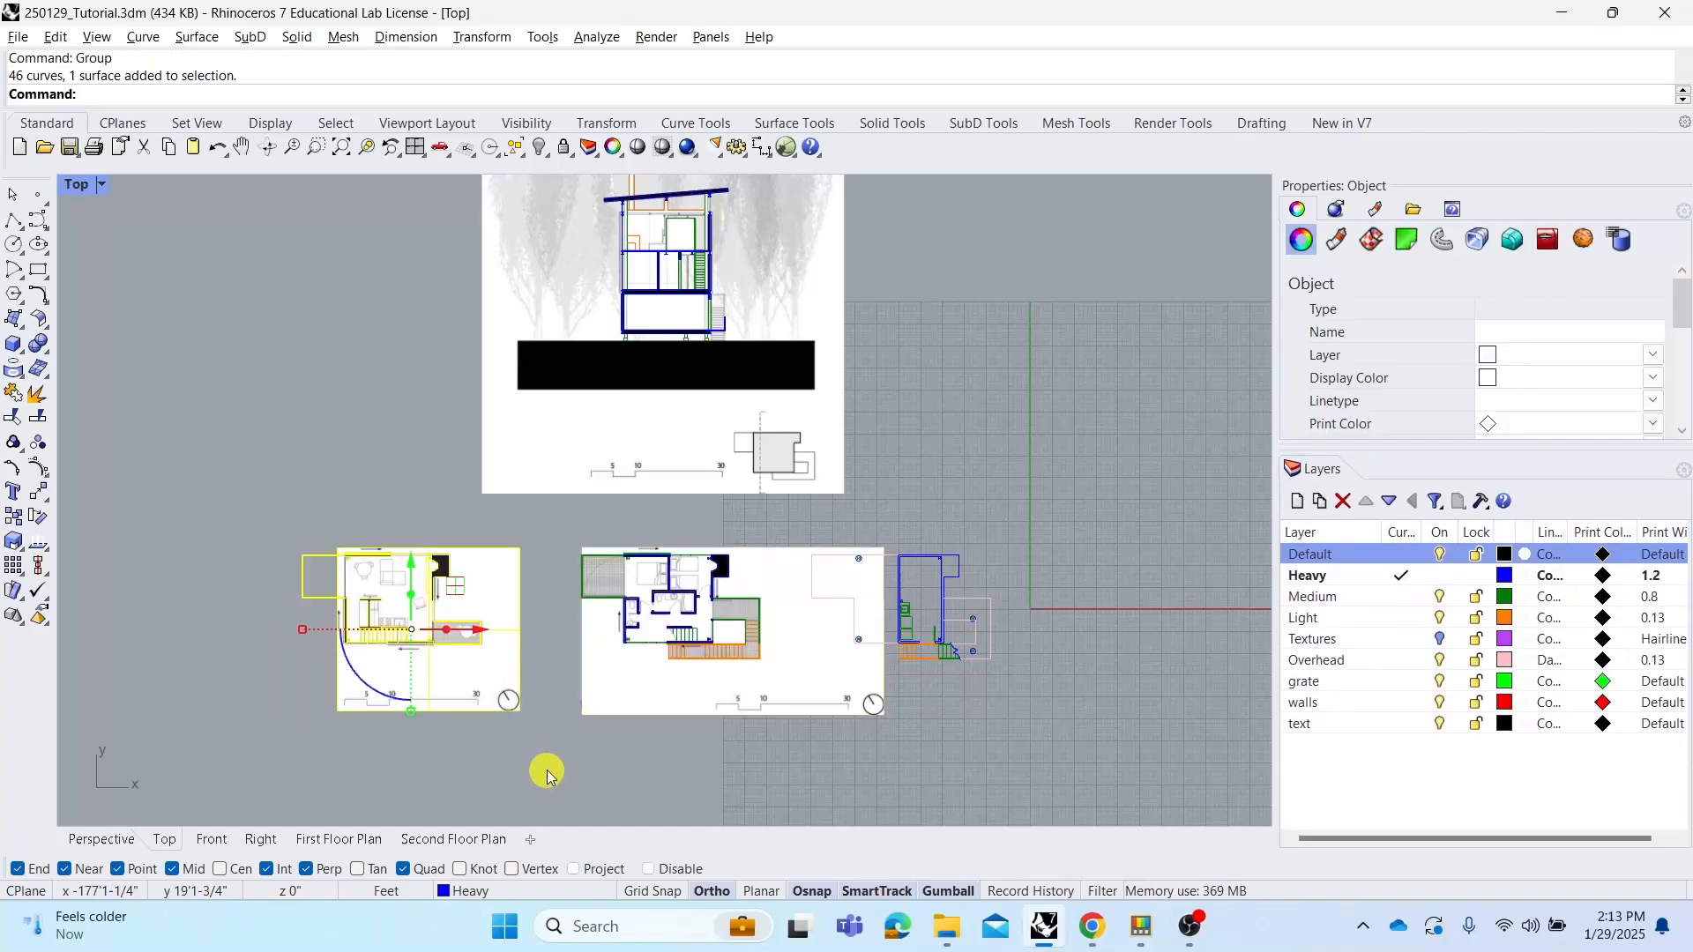
right_click(538, 718)
click(541, 725)
Group all curves and the image of the section drawing above the plans
scroll(541, 721, down, 4)
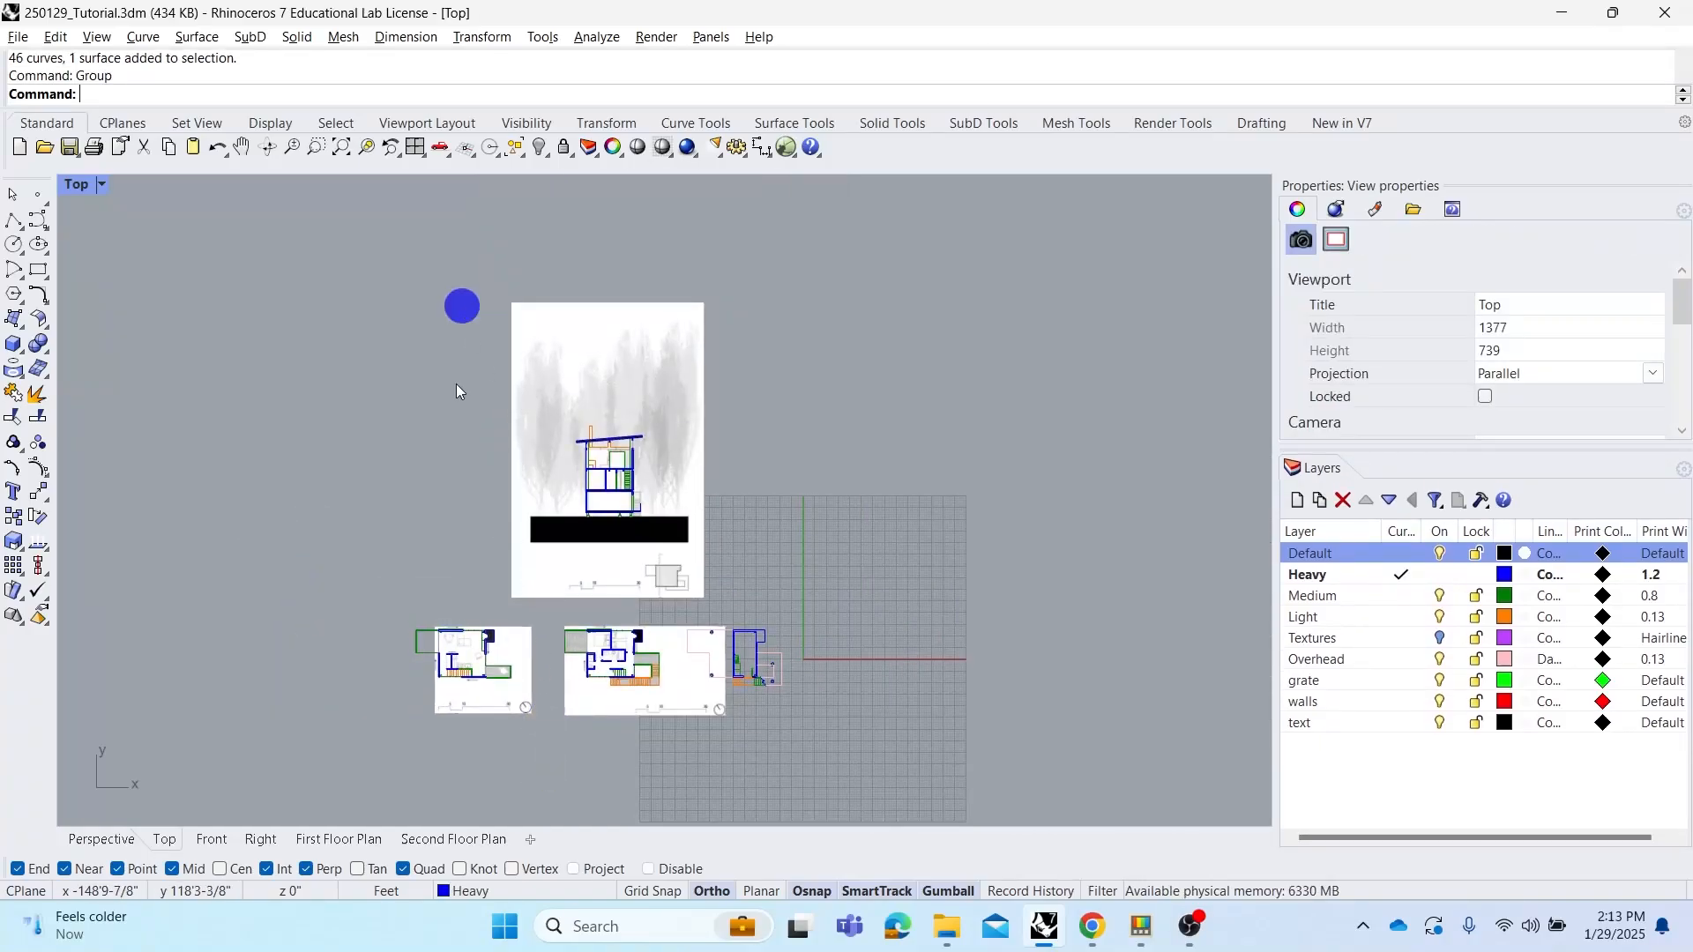
drag(484, 282, 741, 599)
right_click(741, 597)
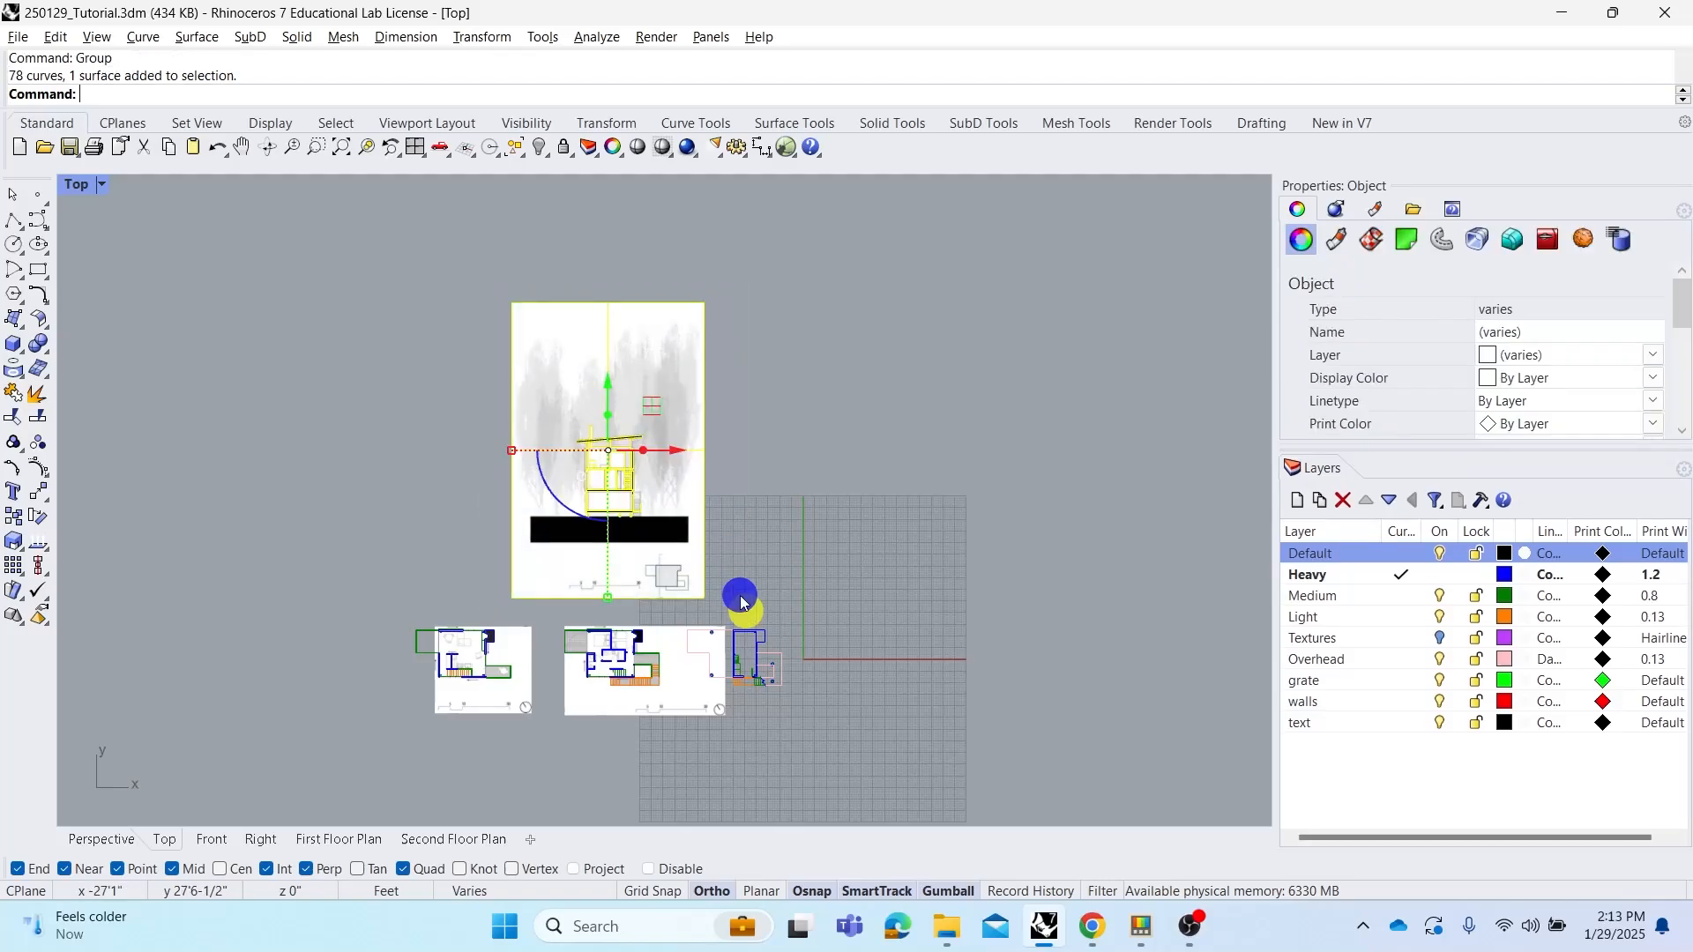
click(669, 564)
Zoom around the selected section group to inspect what it contains
scroll(613, 649, up, 3)
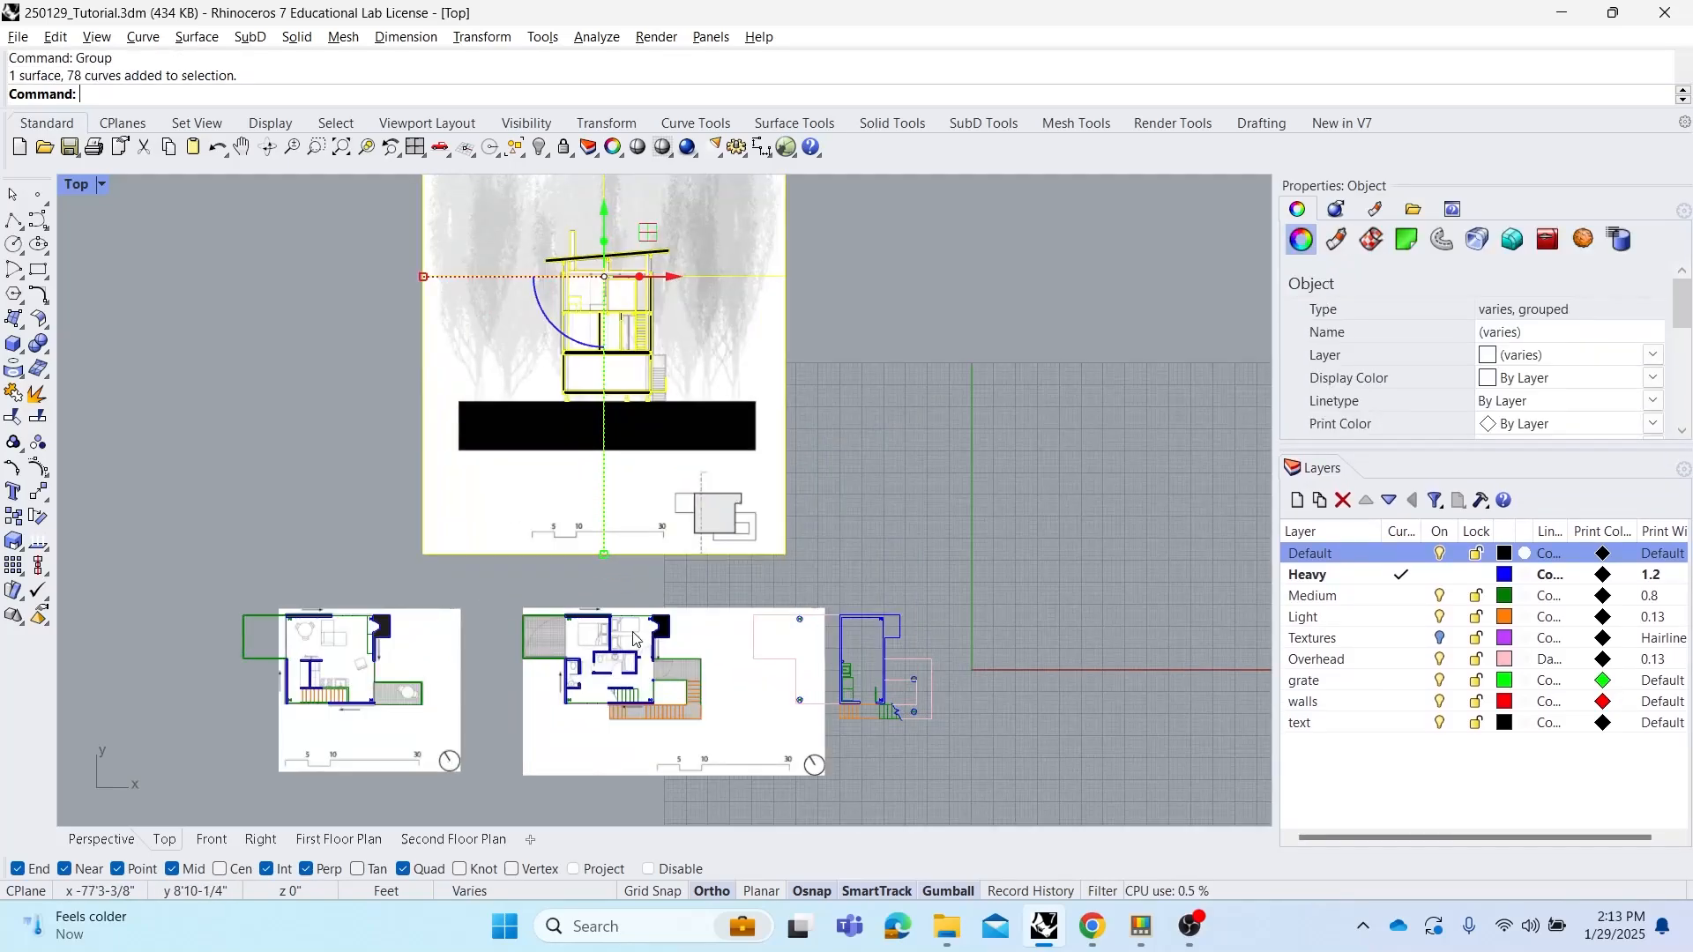
scroll(730, 393, down, 1)
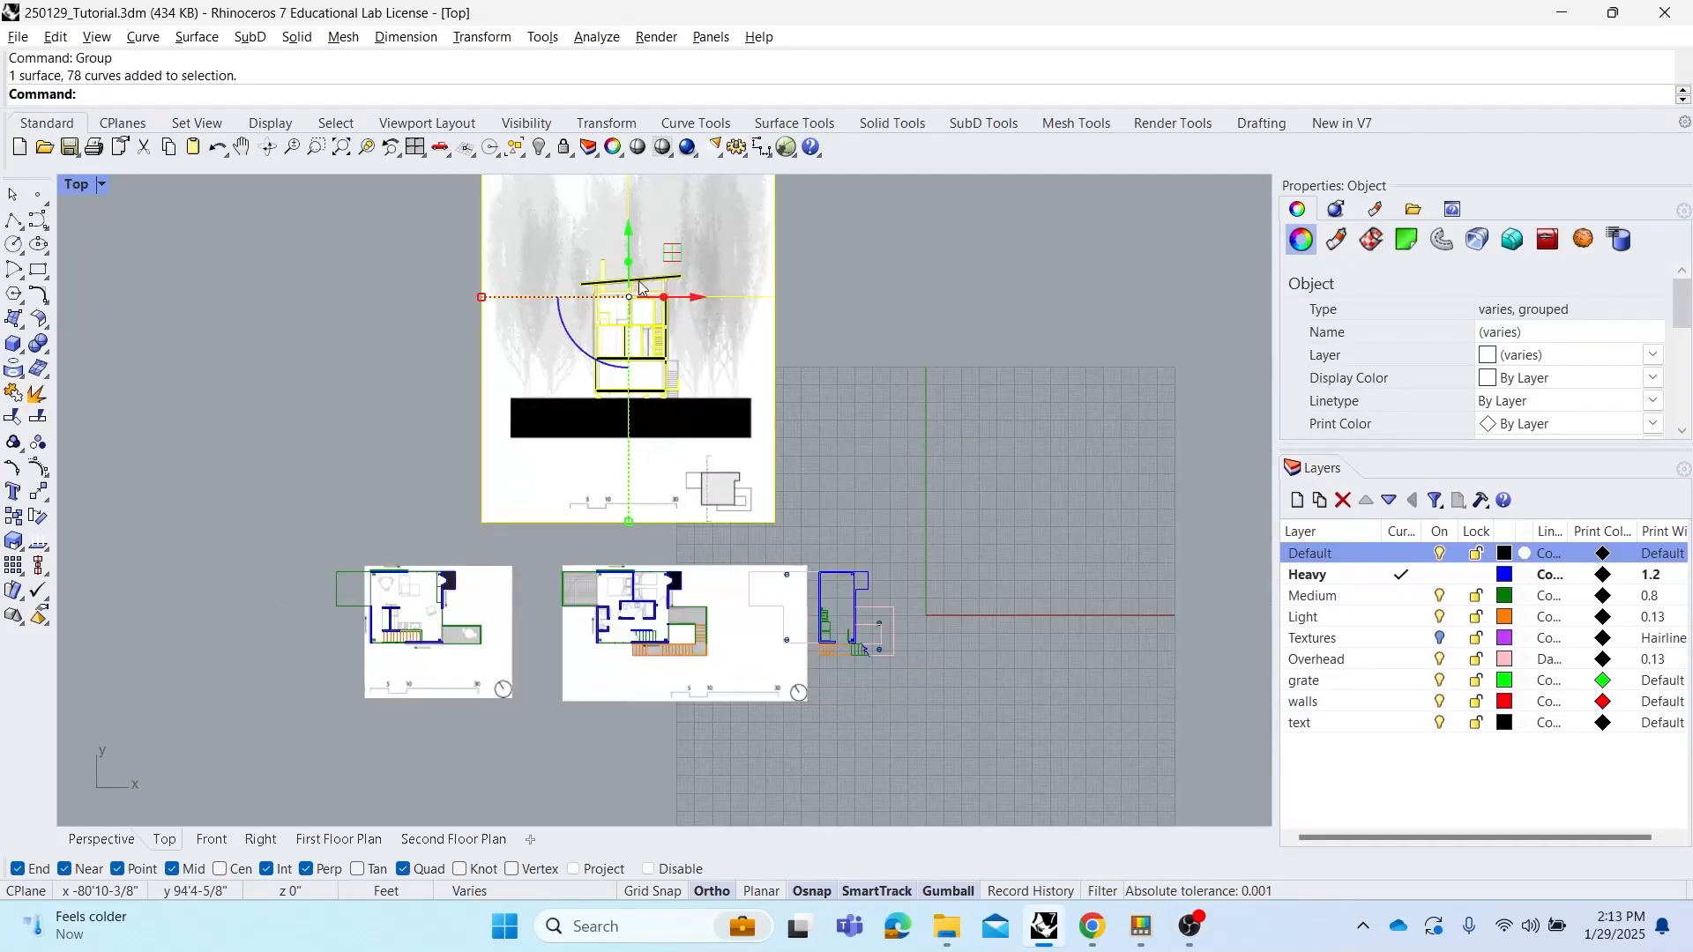
scroll(669, 300, up, 1)
scroll(668, 299, up, 1)
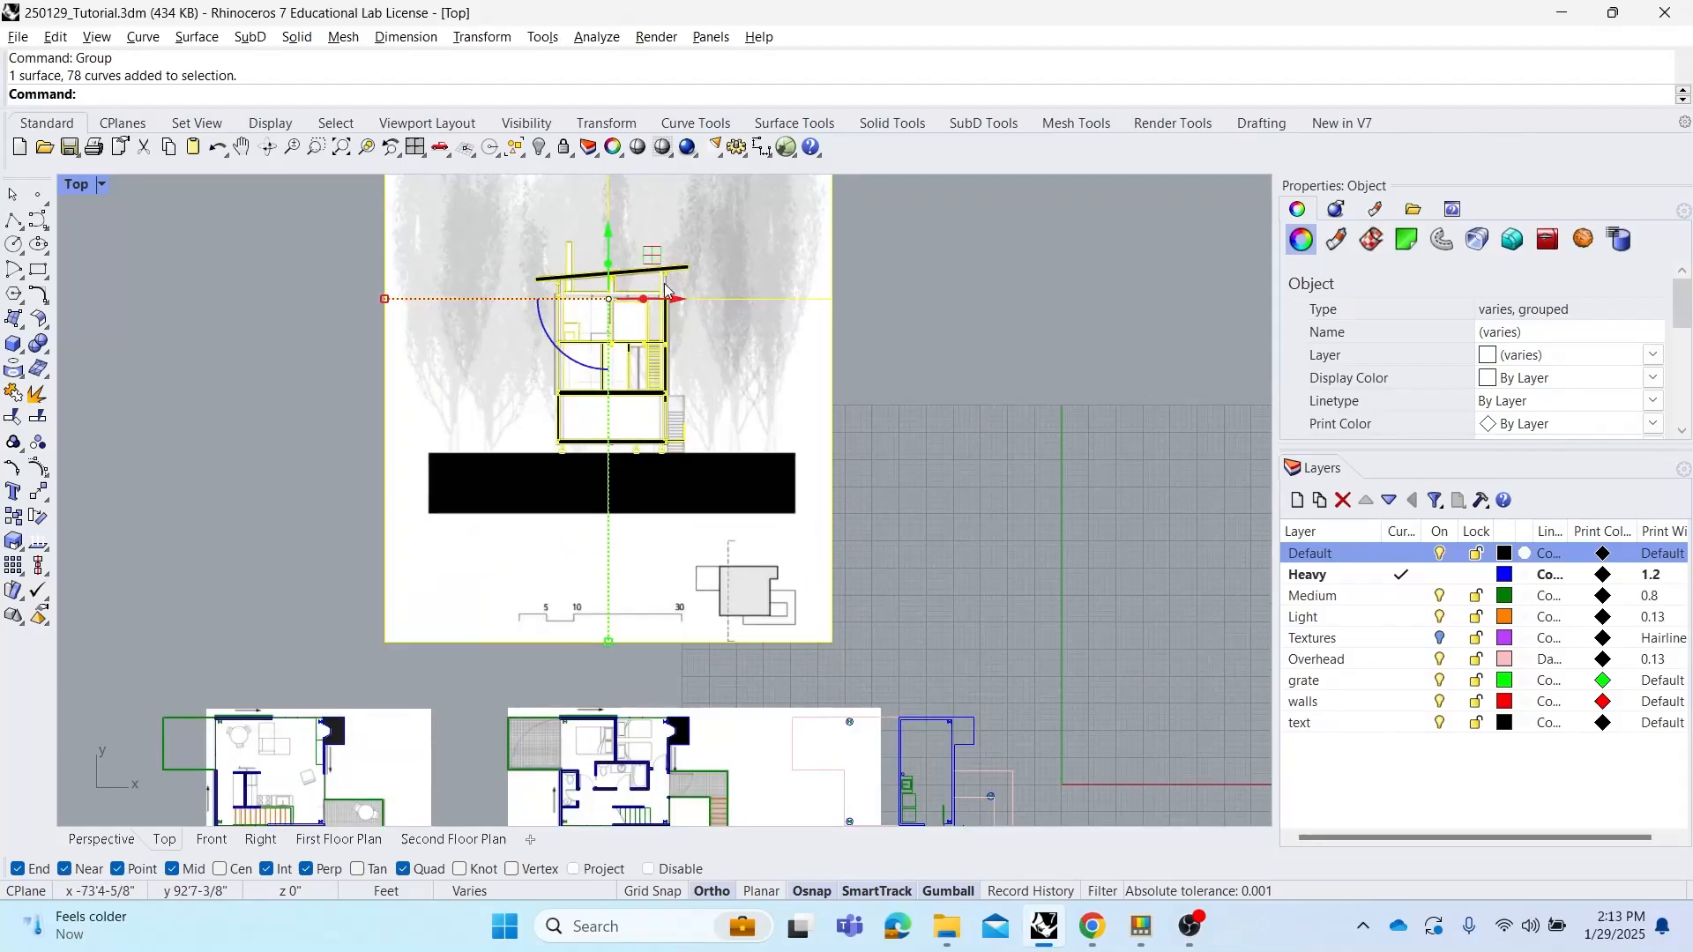
scroll(664, 297, down, 1)
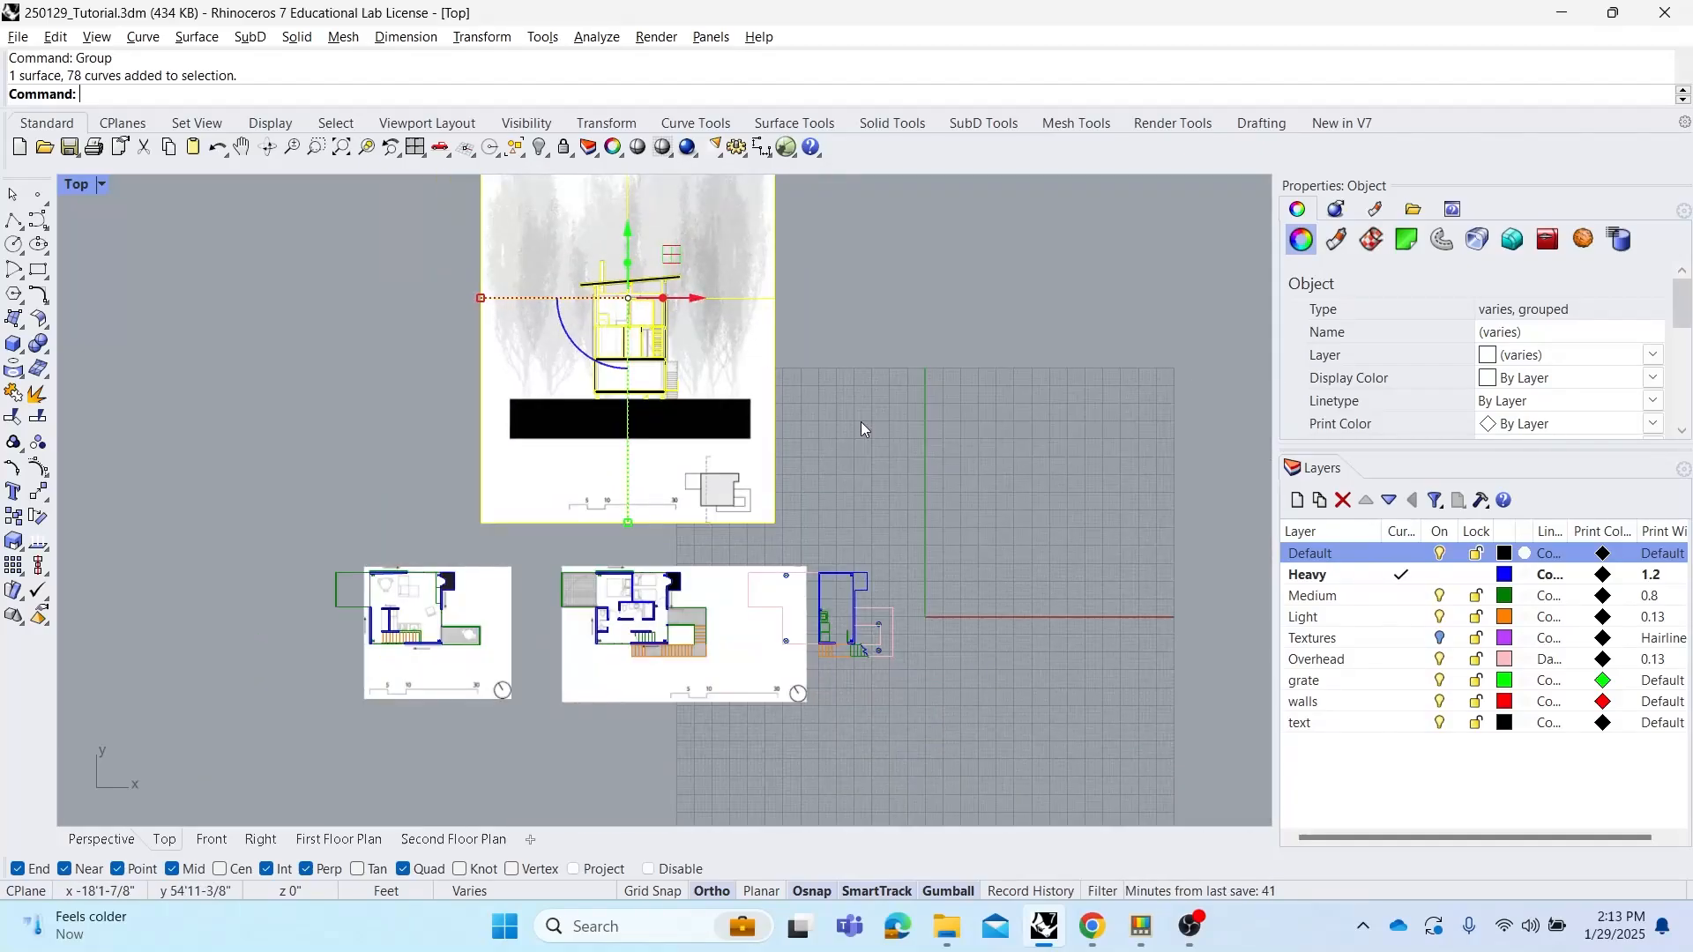
click(860, 421)
Zoom into the floor plans and select the second floor plan group to inspect it
scroll(670, 713, up, 1)
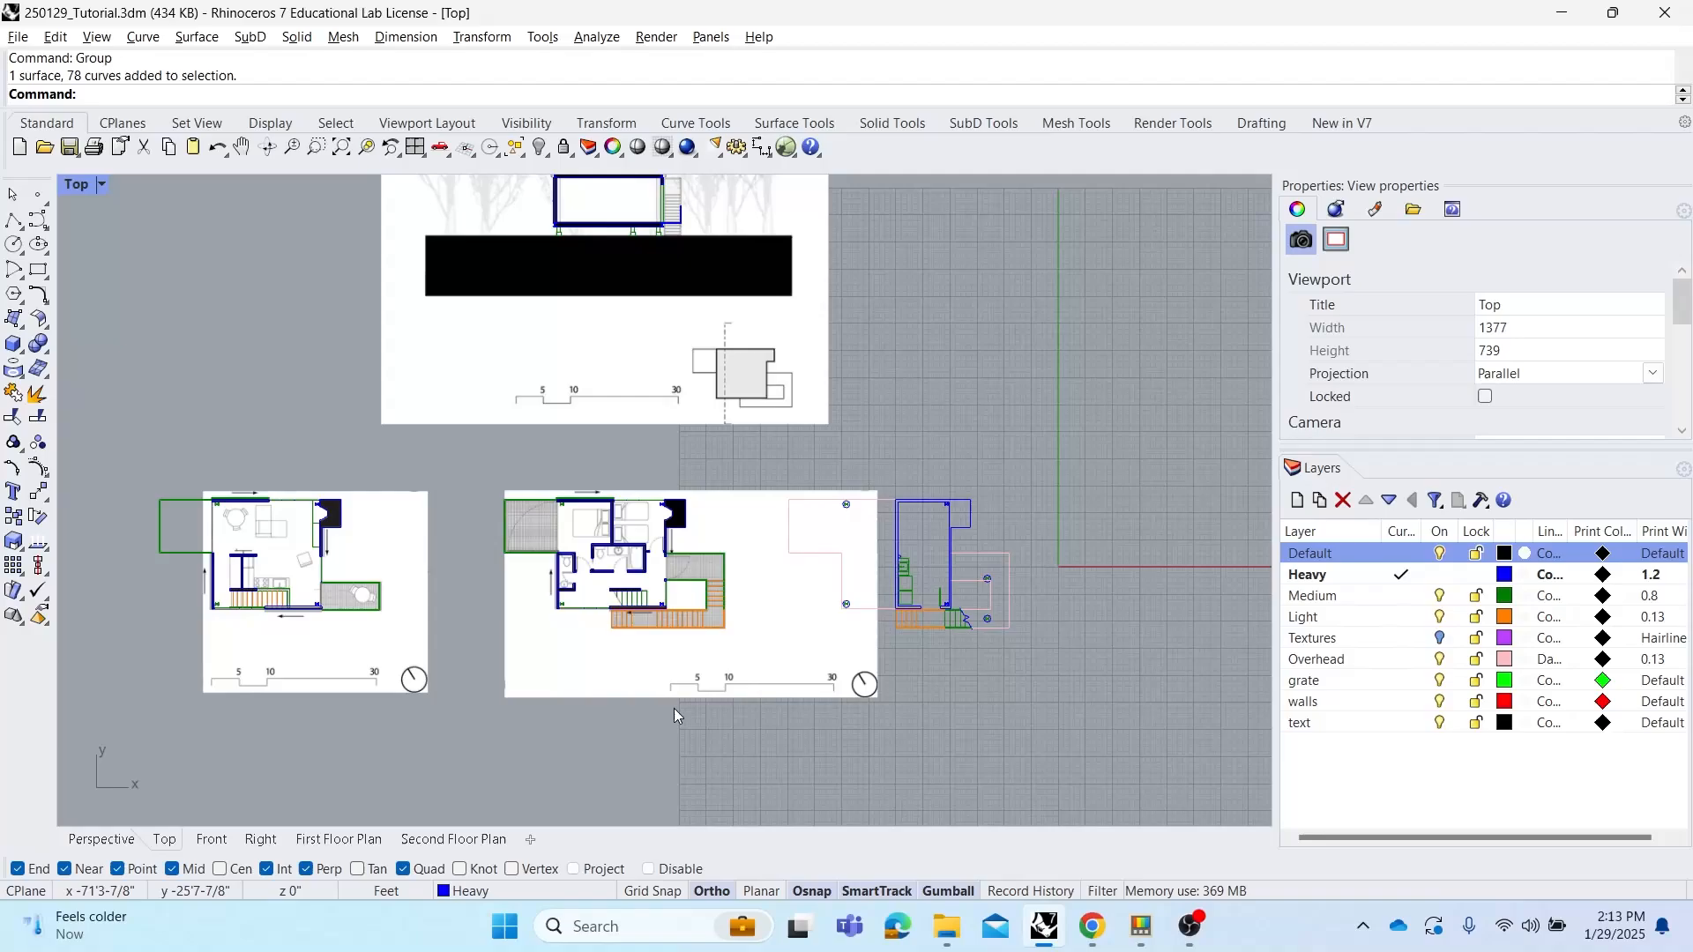
right_drag(720, 707, 757, 657)
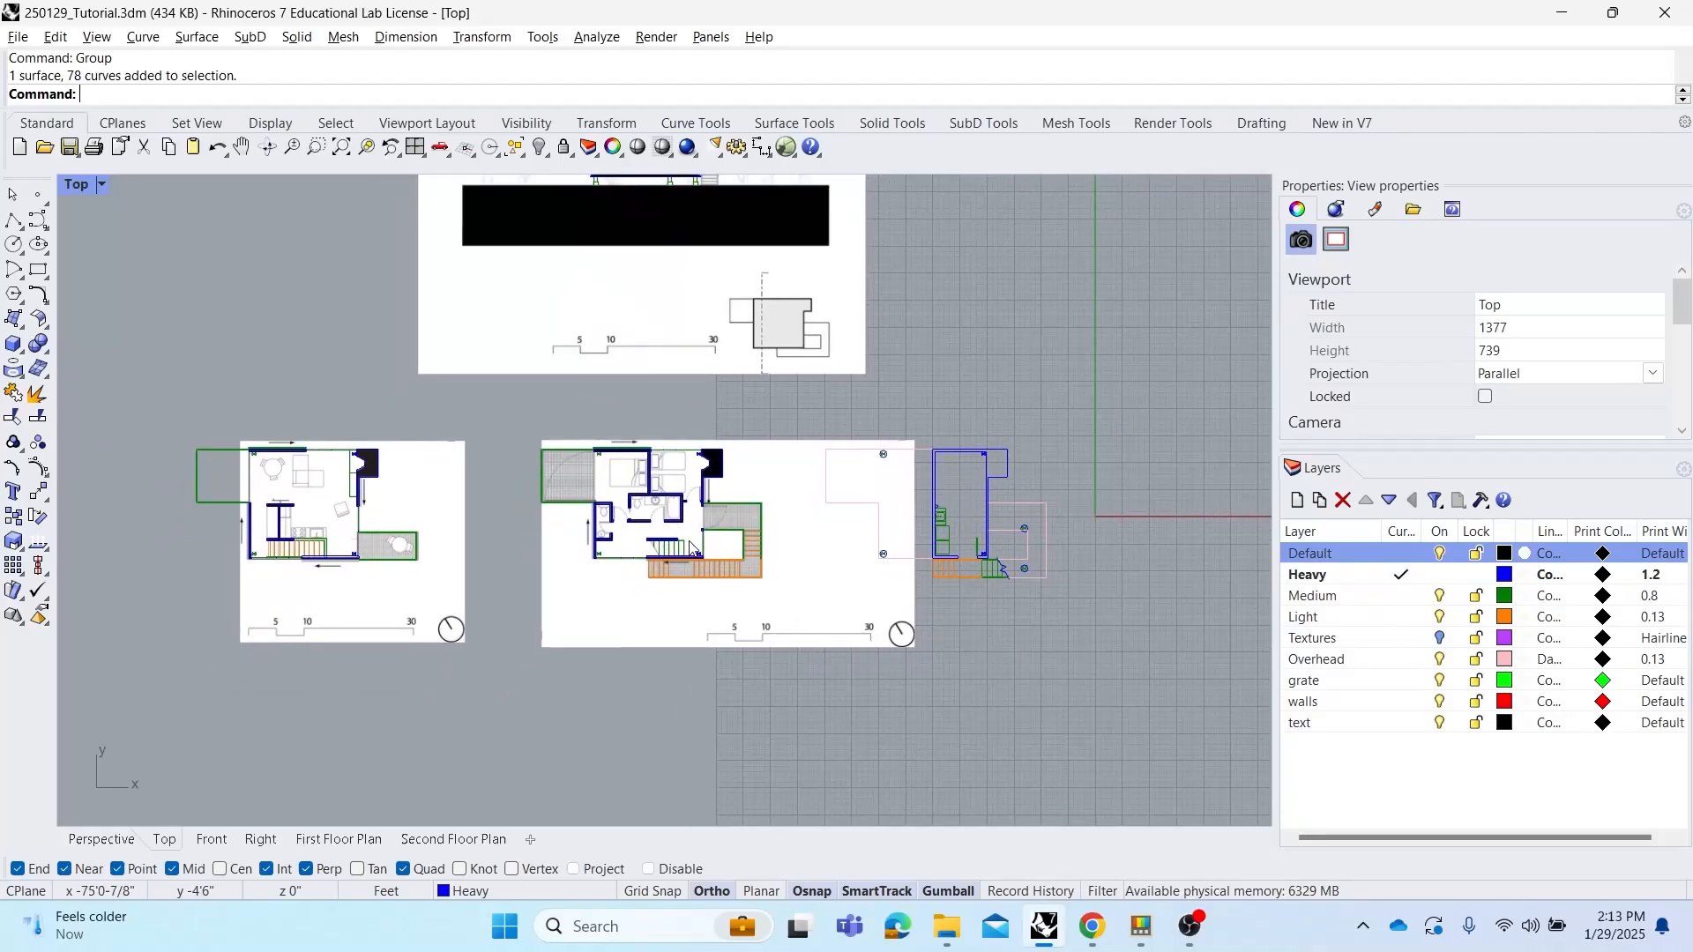
scroll(696, 540, up, 1)
right_drag(713, 510, 660, 485)
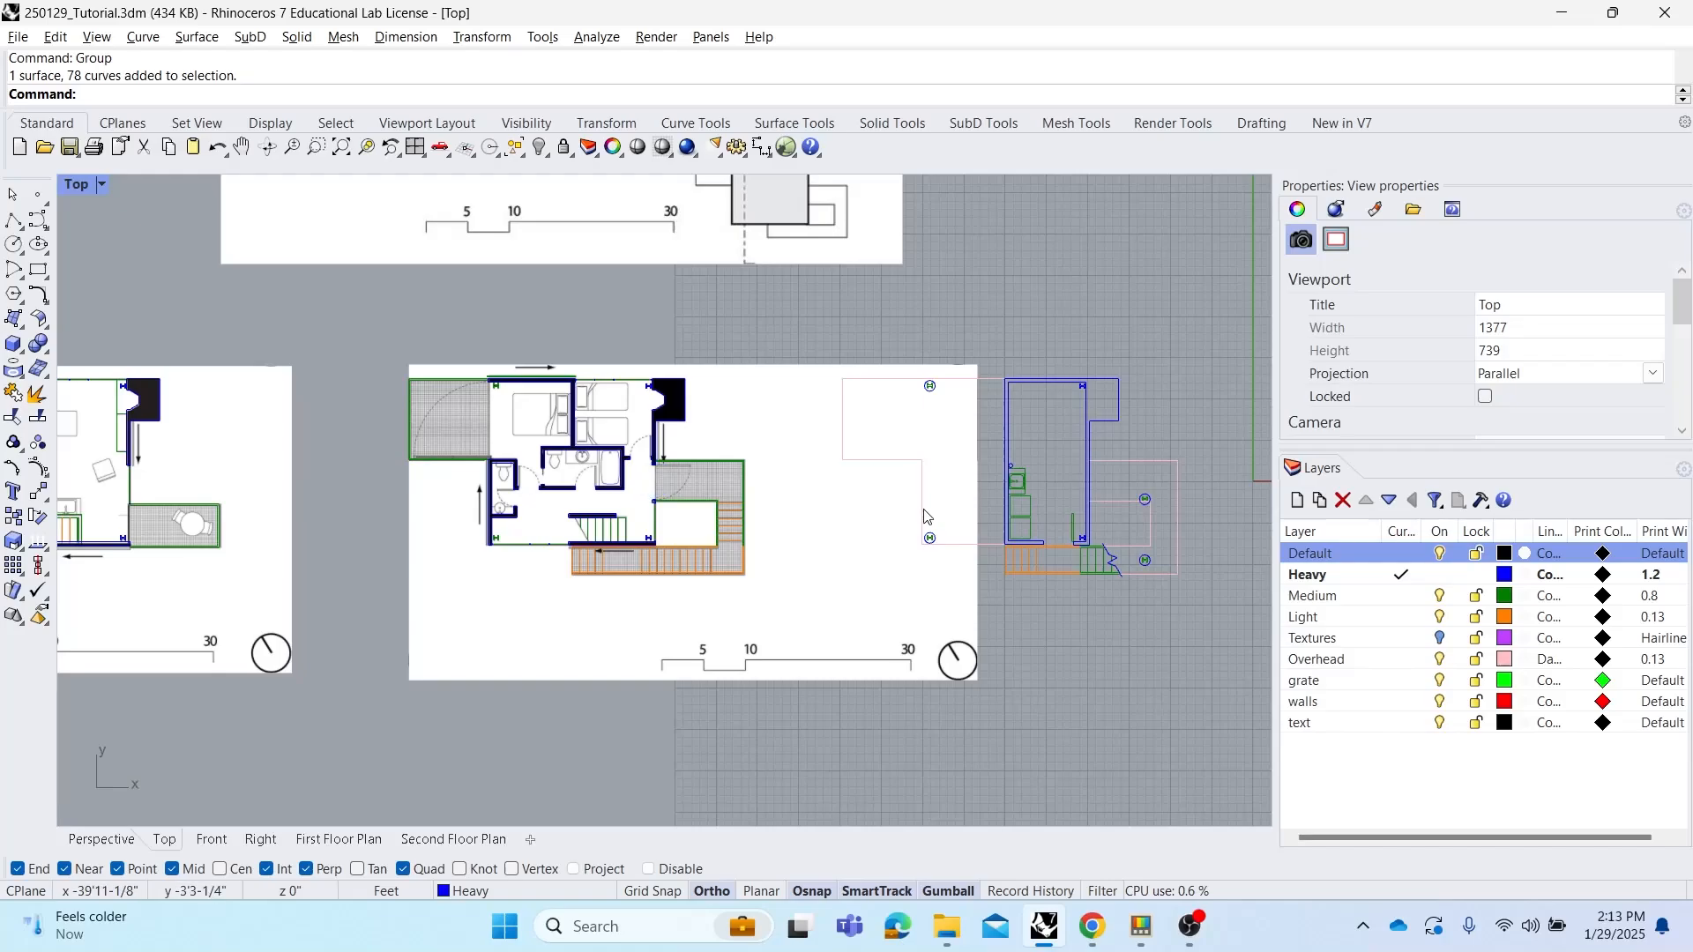
scroll(1092, 388, up, 12)
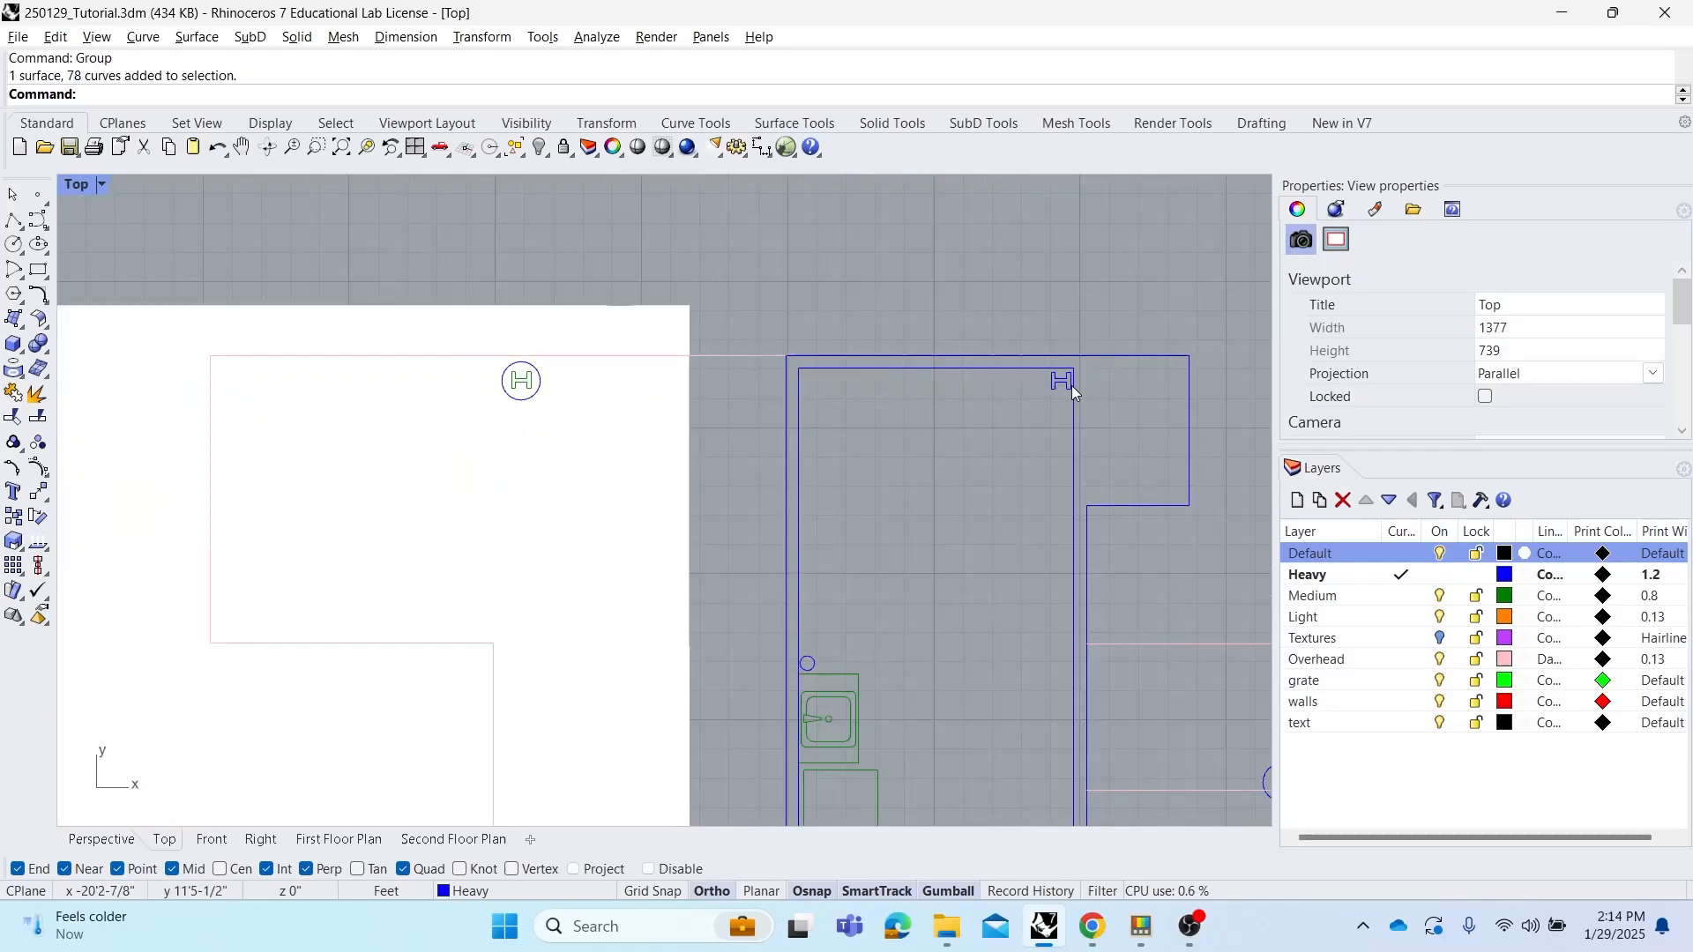
scroll(1071, 385, down, 12)
right_drag(690, 400, 905, 398)
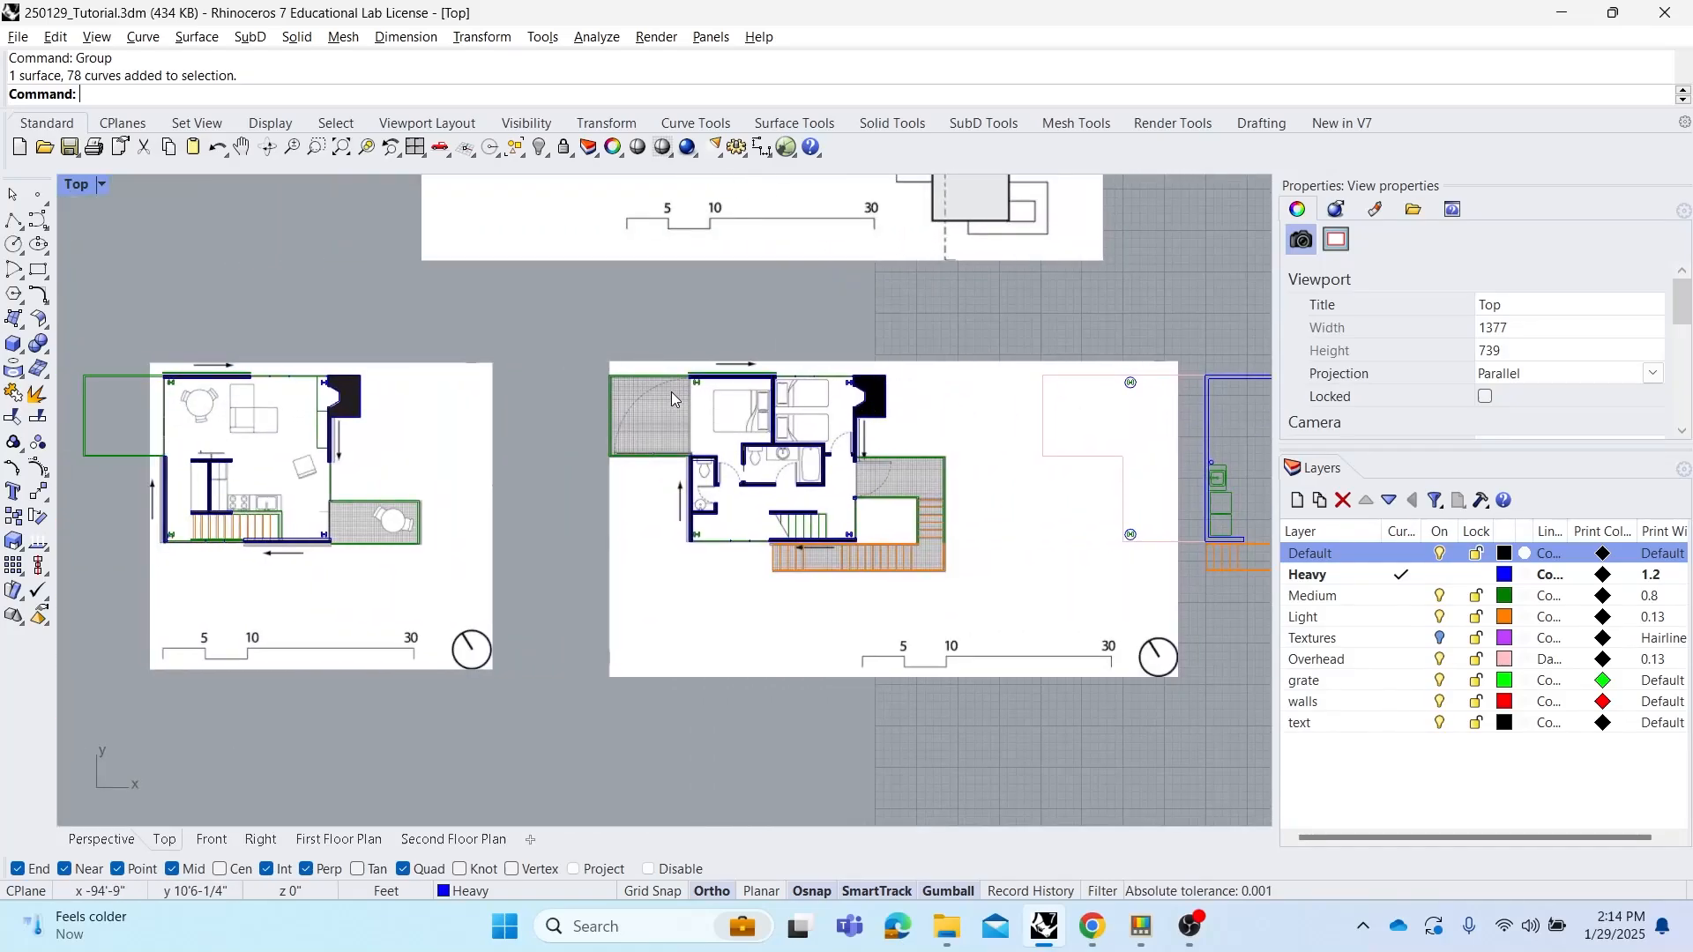
scroll(776, 411, up, 5)
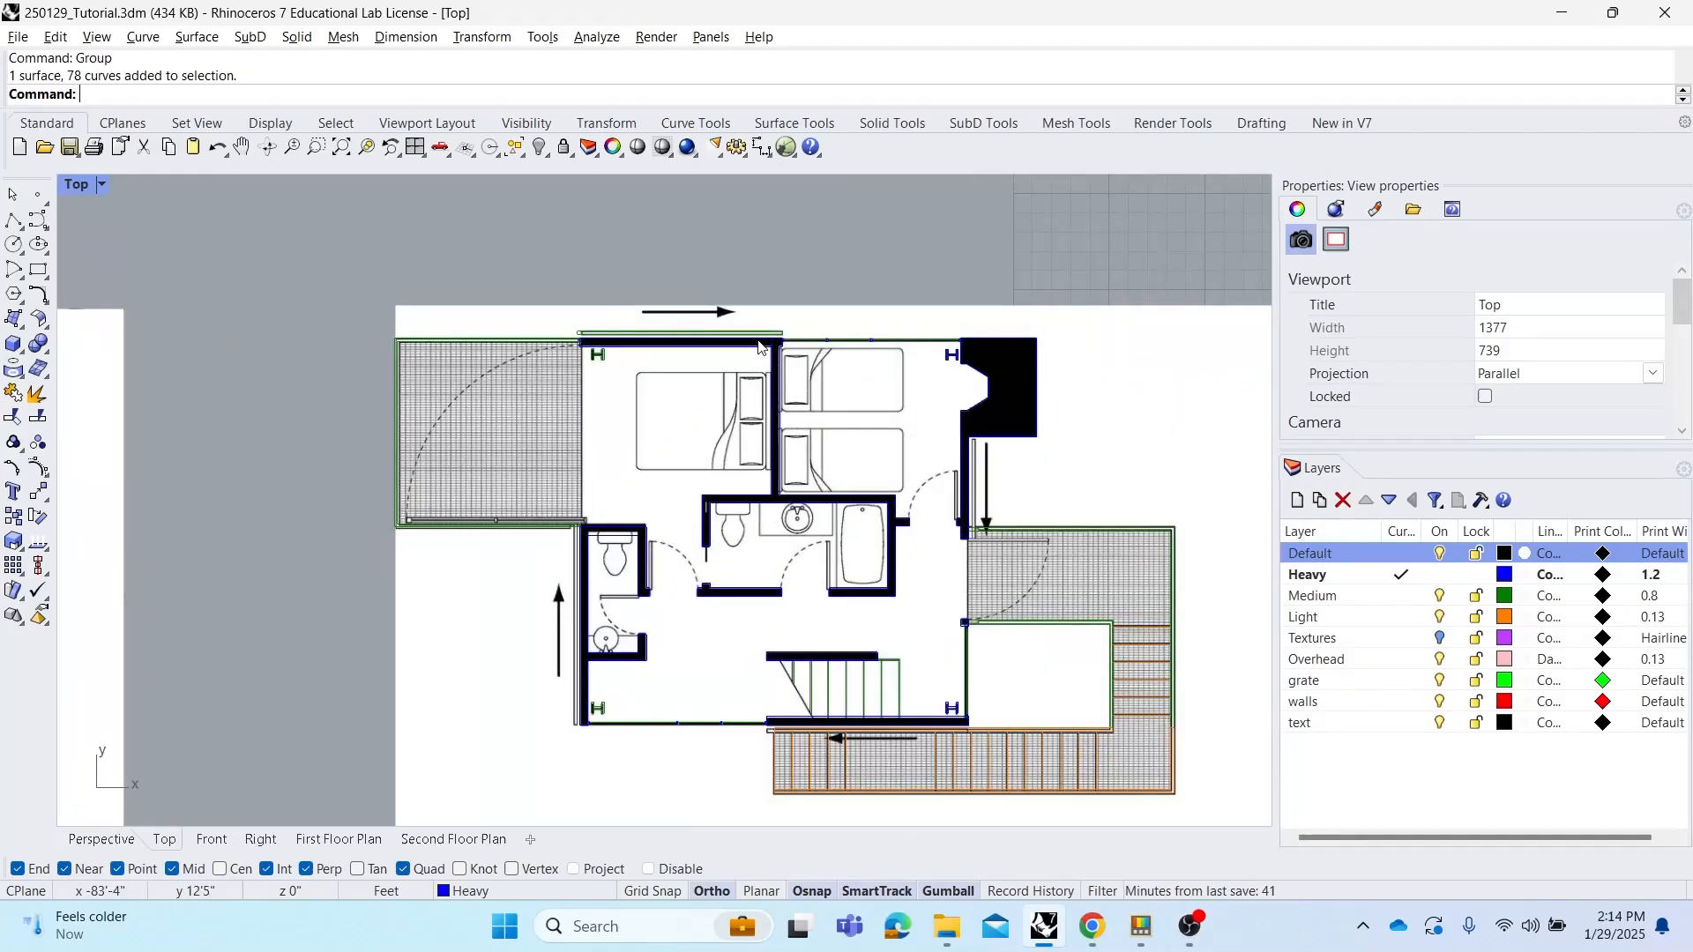
scroll(792, 370, down, 5)
scroll(637, 411, down, 4)
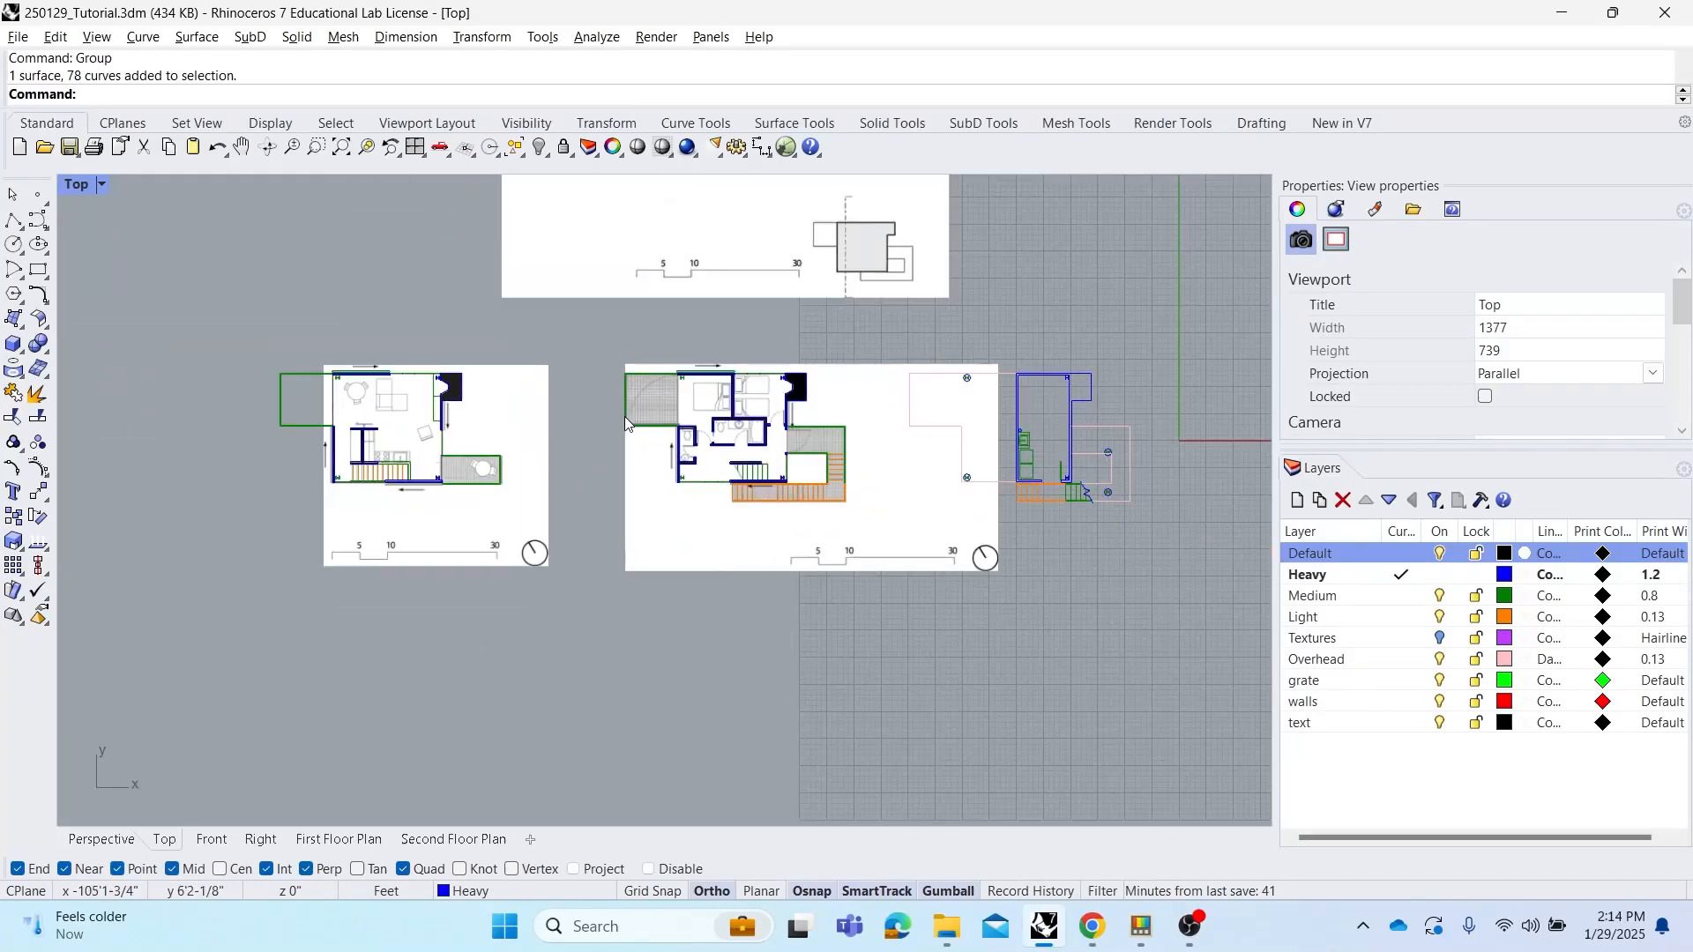
right_drag(910, 487, 843, 495)
click(824, 499)
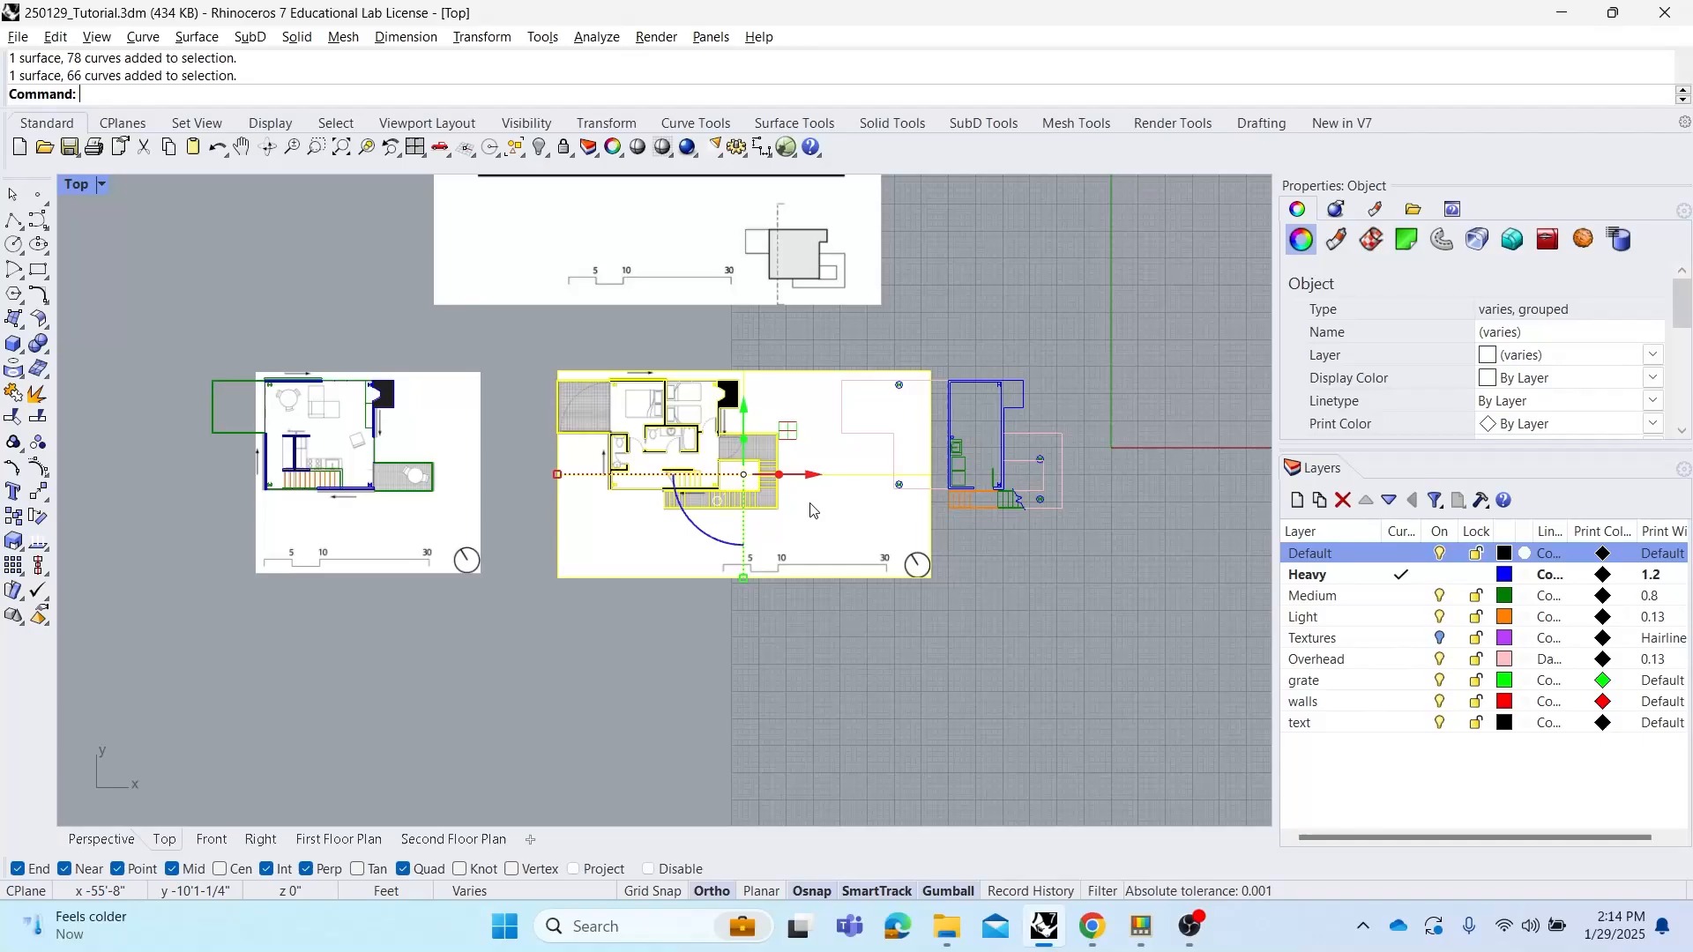
Move the second floor plan group so its fireplace corner snaps onto the corresponding corner of the existing plan curves
text(M)
key(Return)
scroll(789, 362, up, 8)
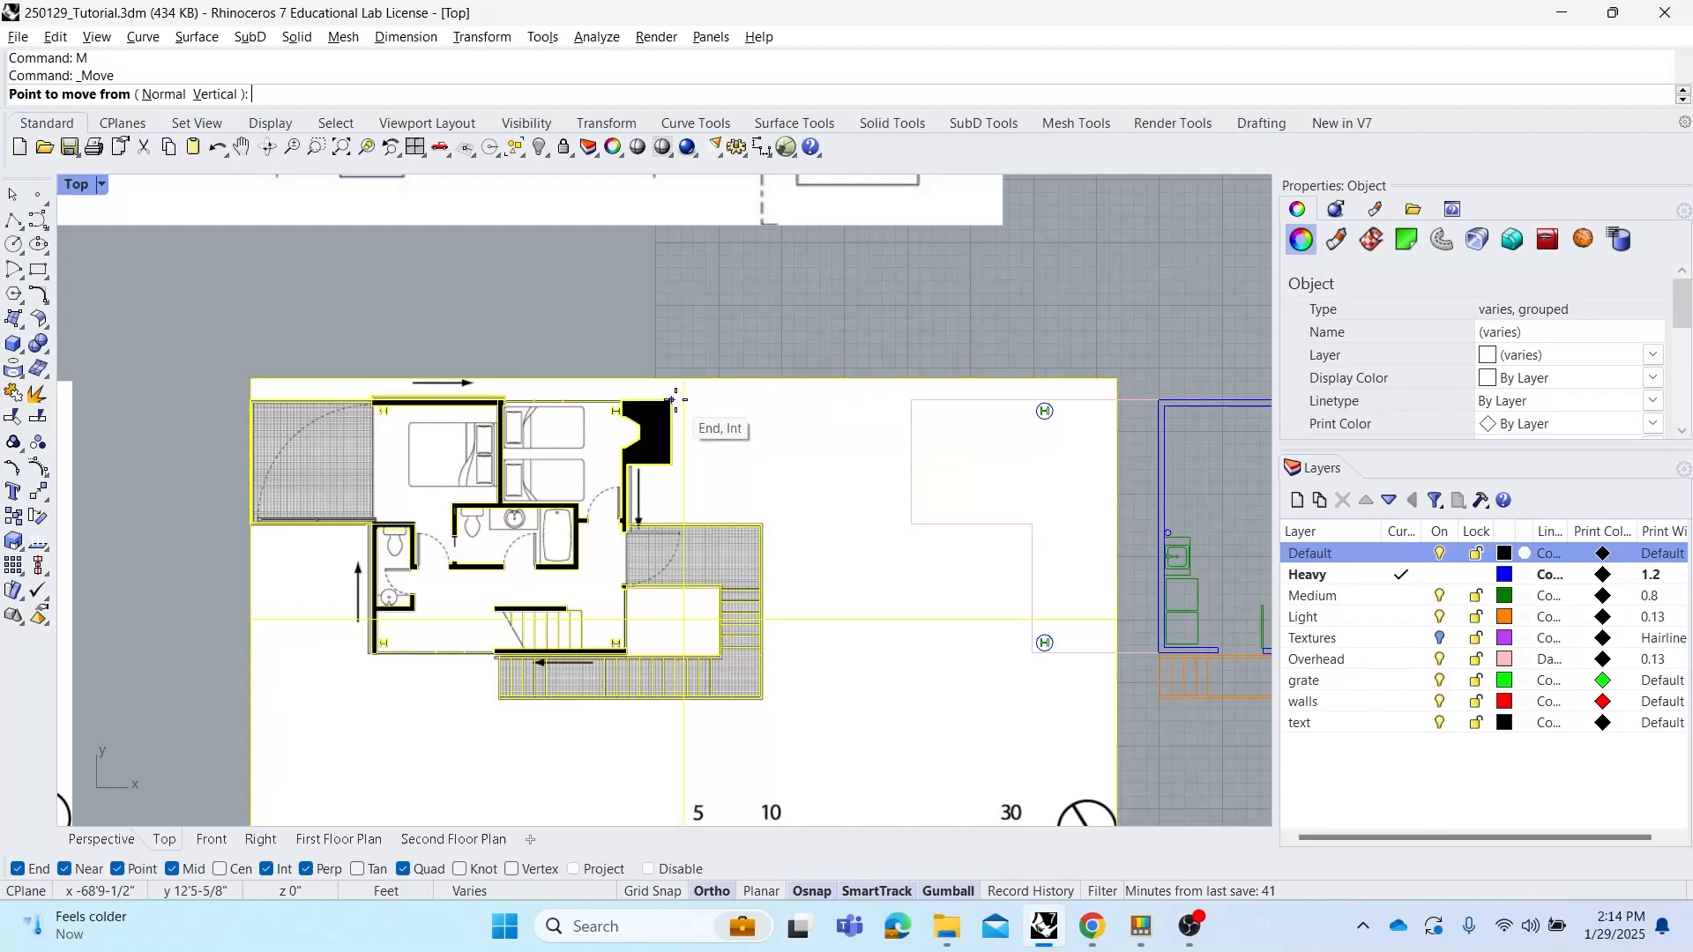
click(674, 399)
right_drag(804, 430, 380, 431)
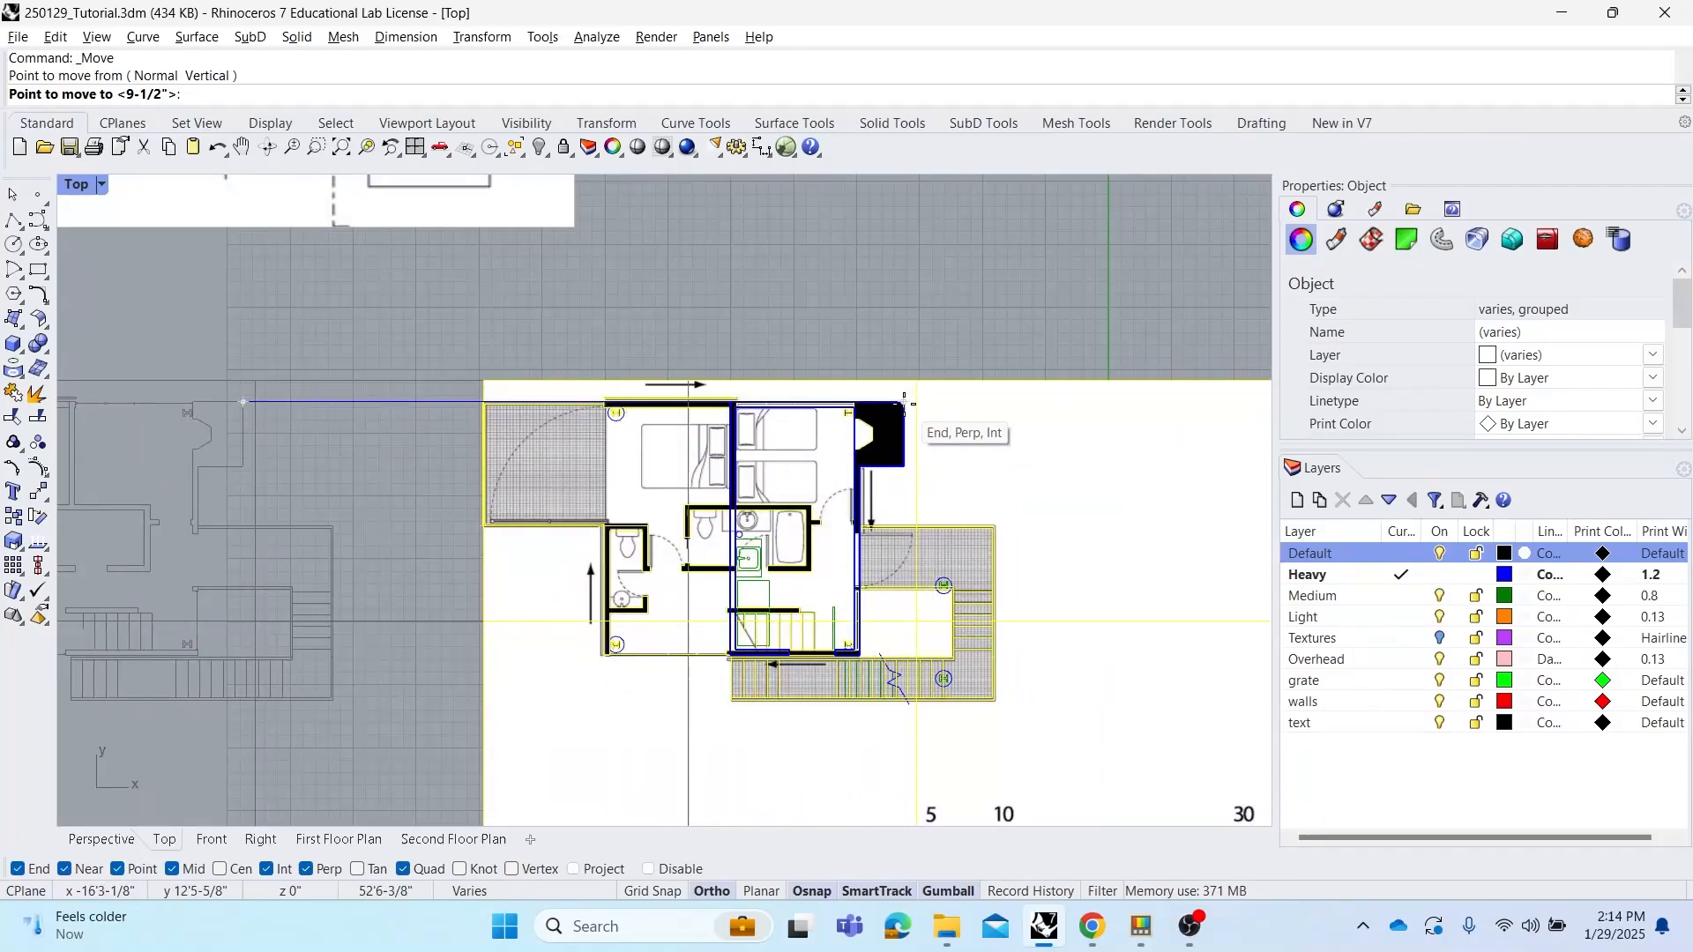
click(904, 404)
Zoom in on the fireplace corner to check how the moved second floor plan lines up
scroll(894, 411, up, 5)
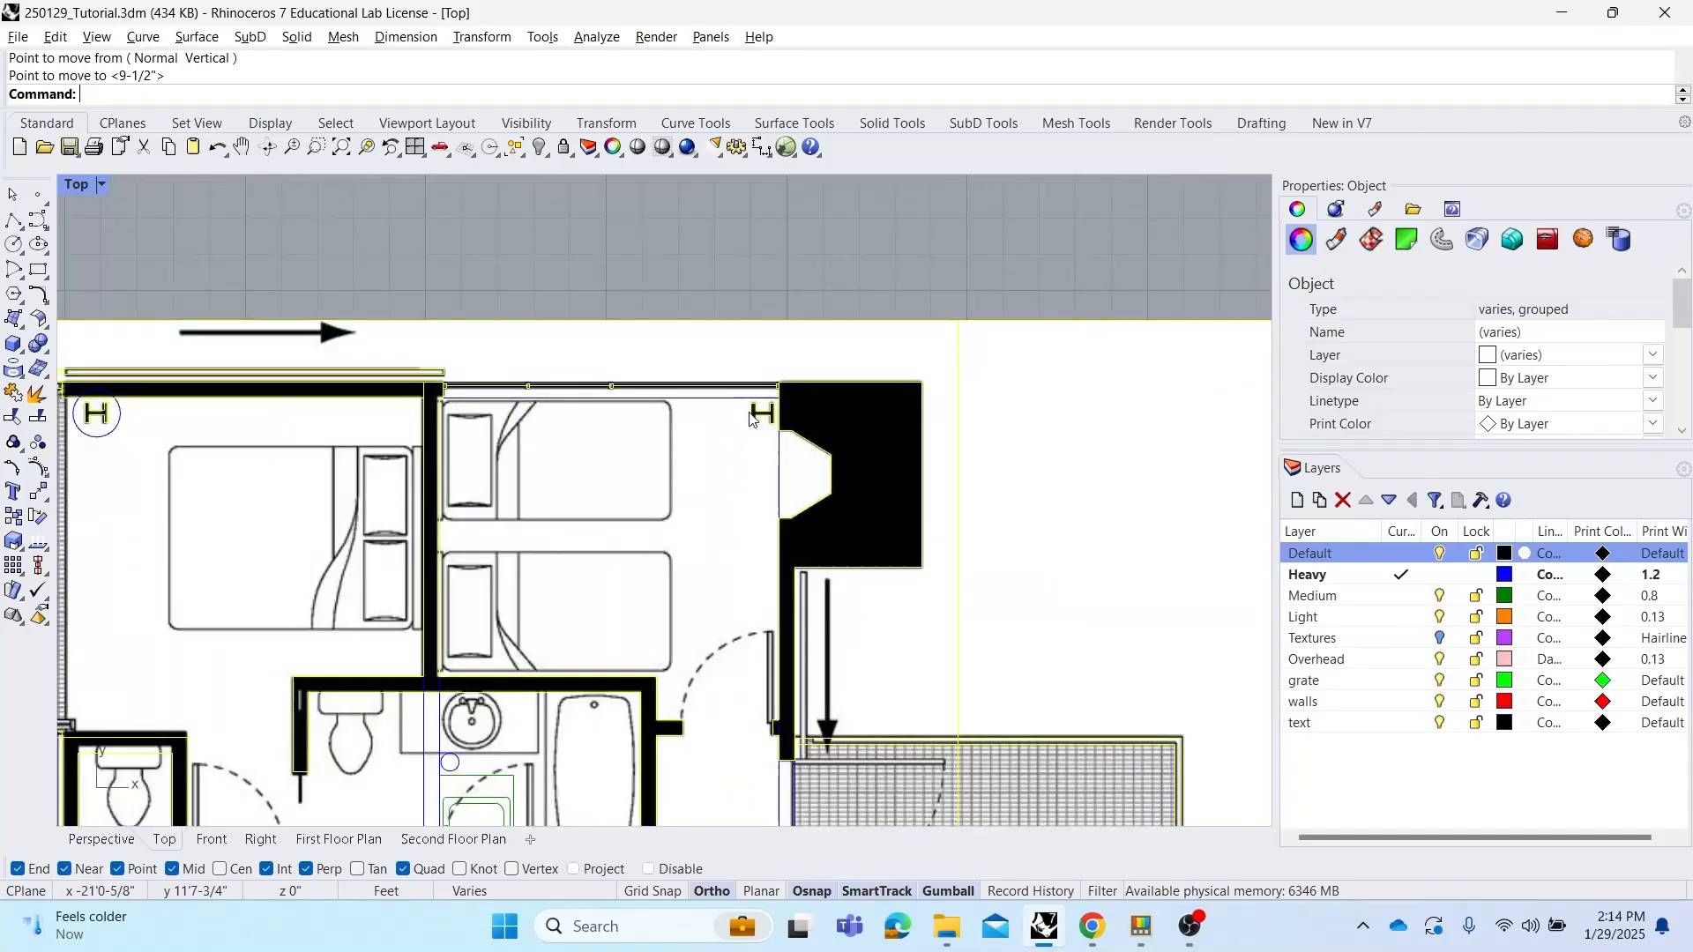
right_drag(788, 415, 913, 380)
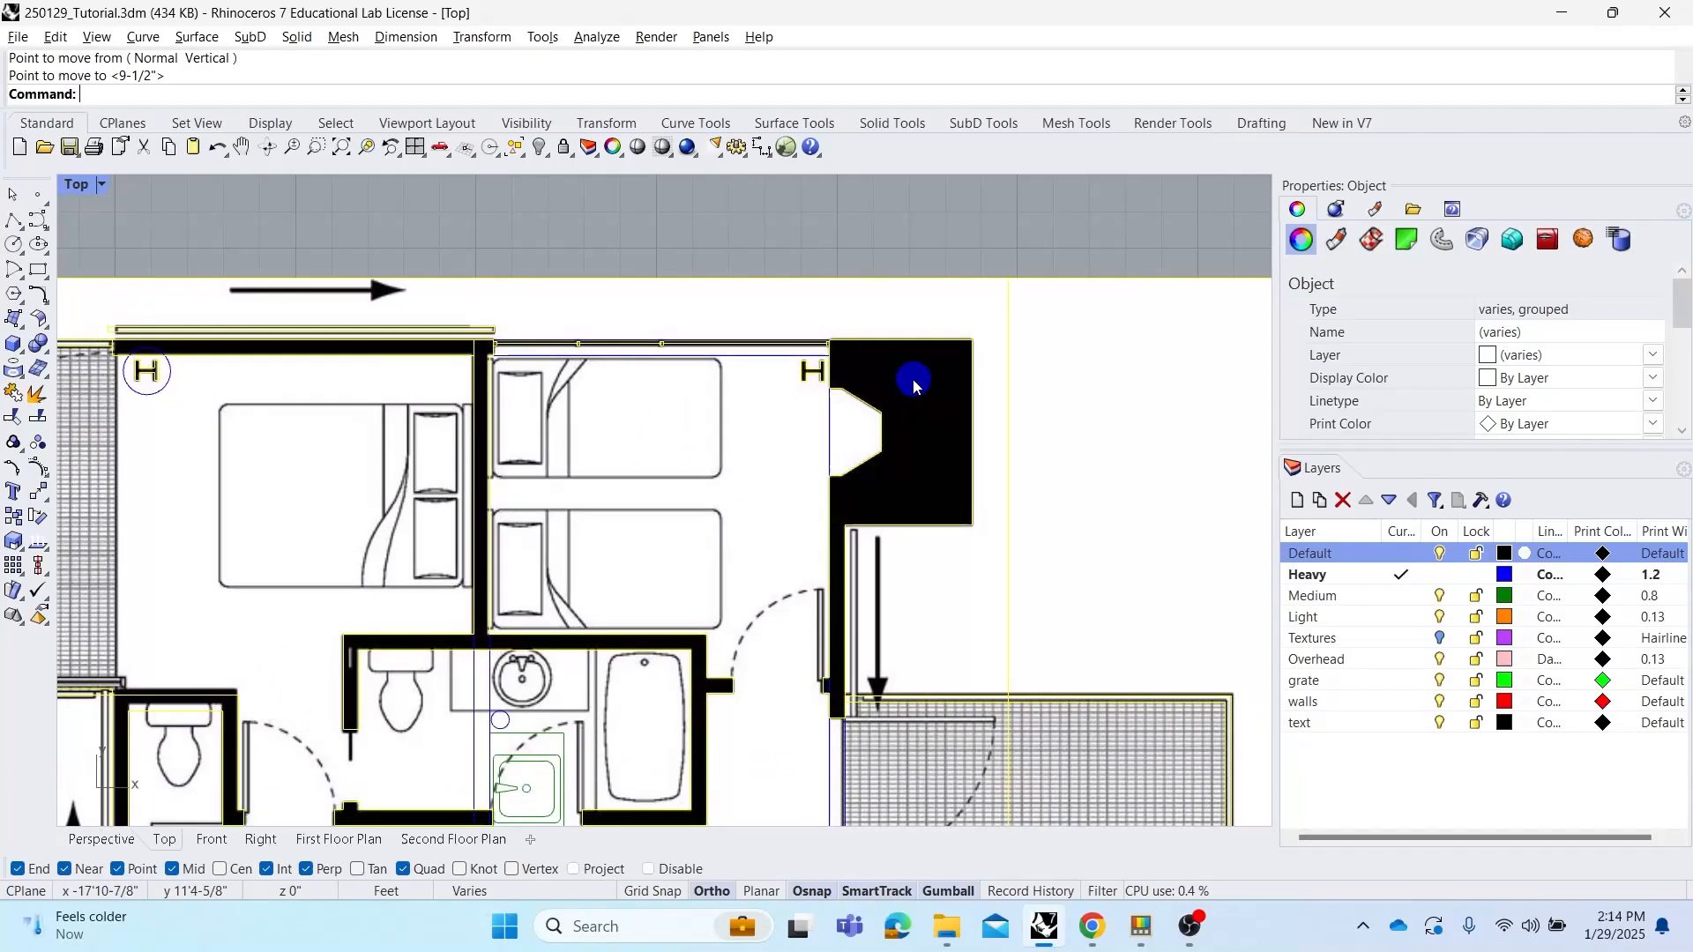
scroll(913, 379, up, 5)
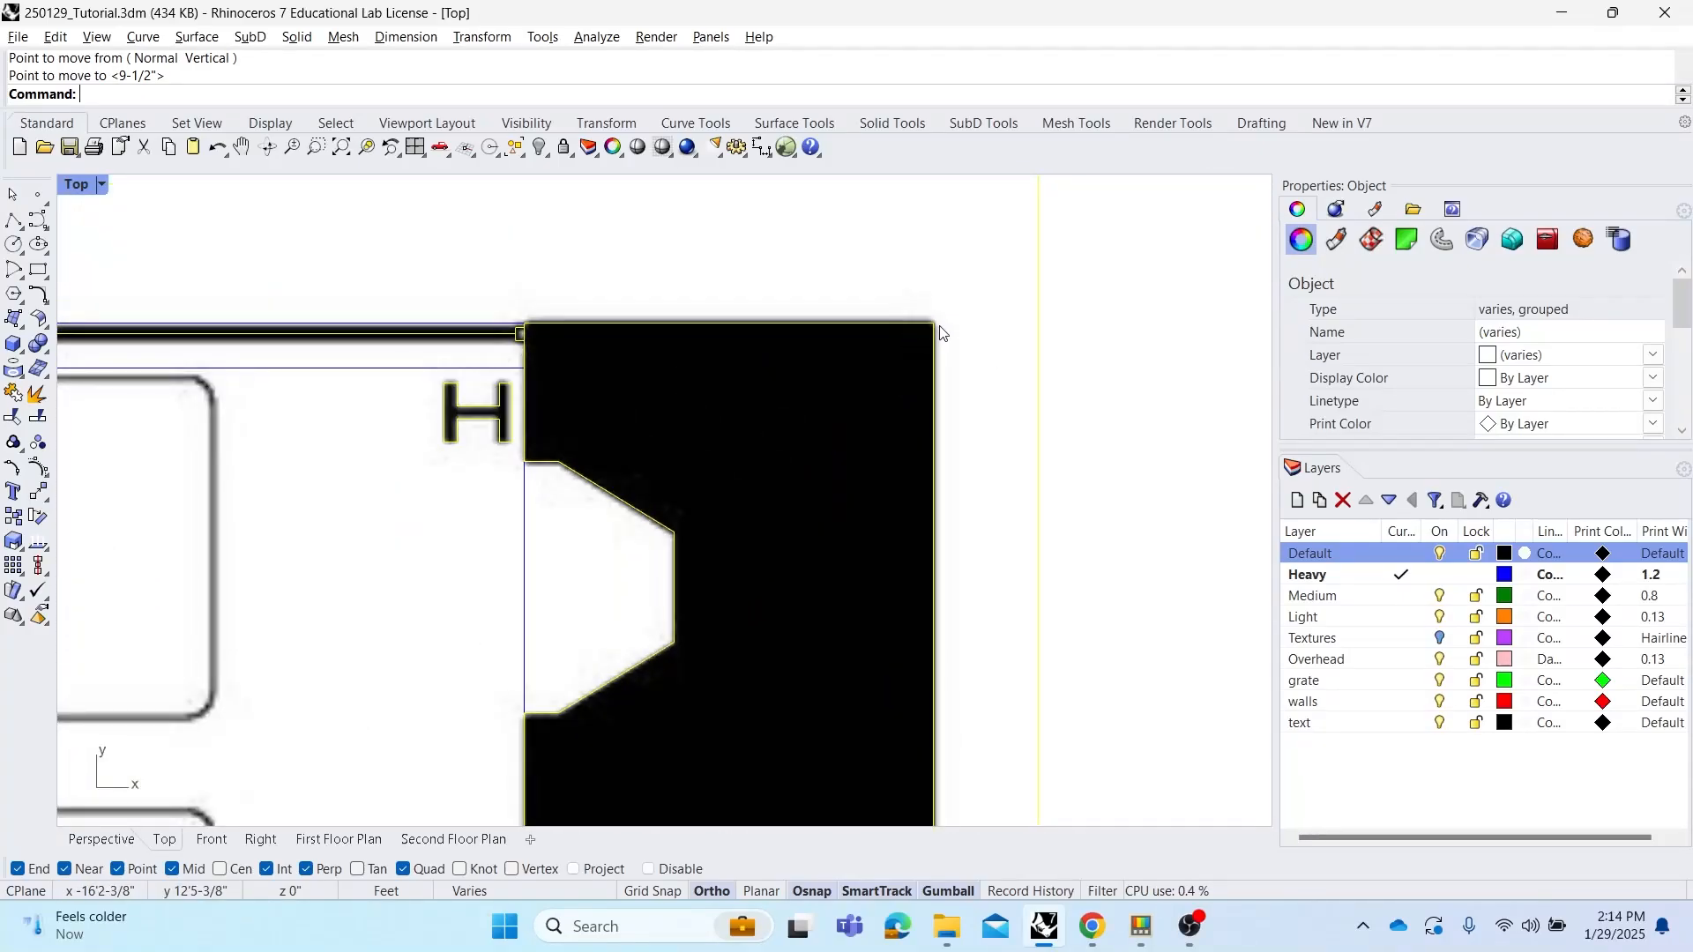
scroll(926, 346, down, 3)
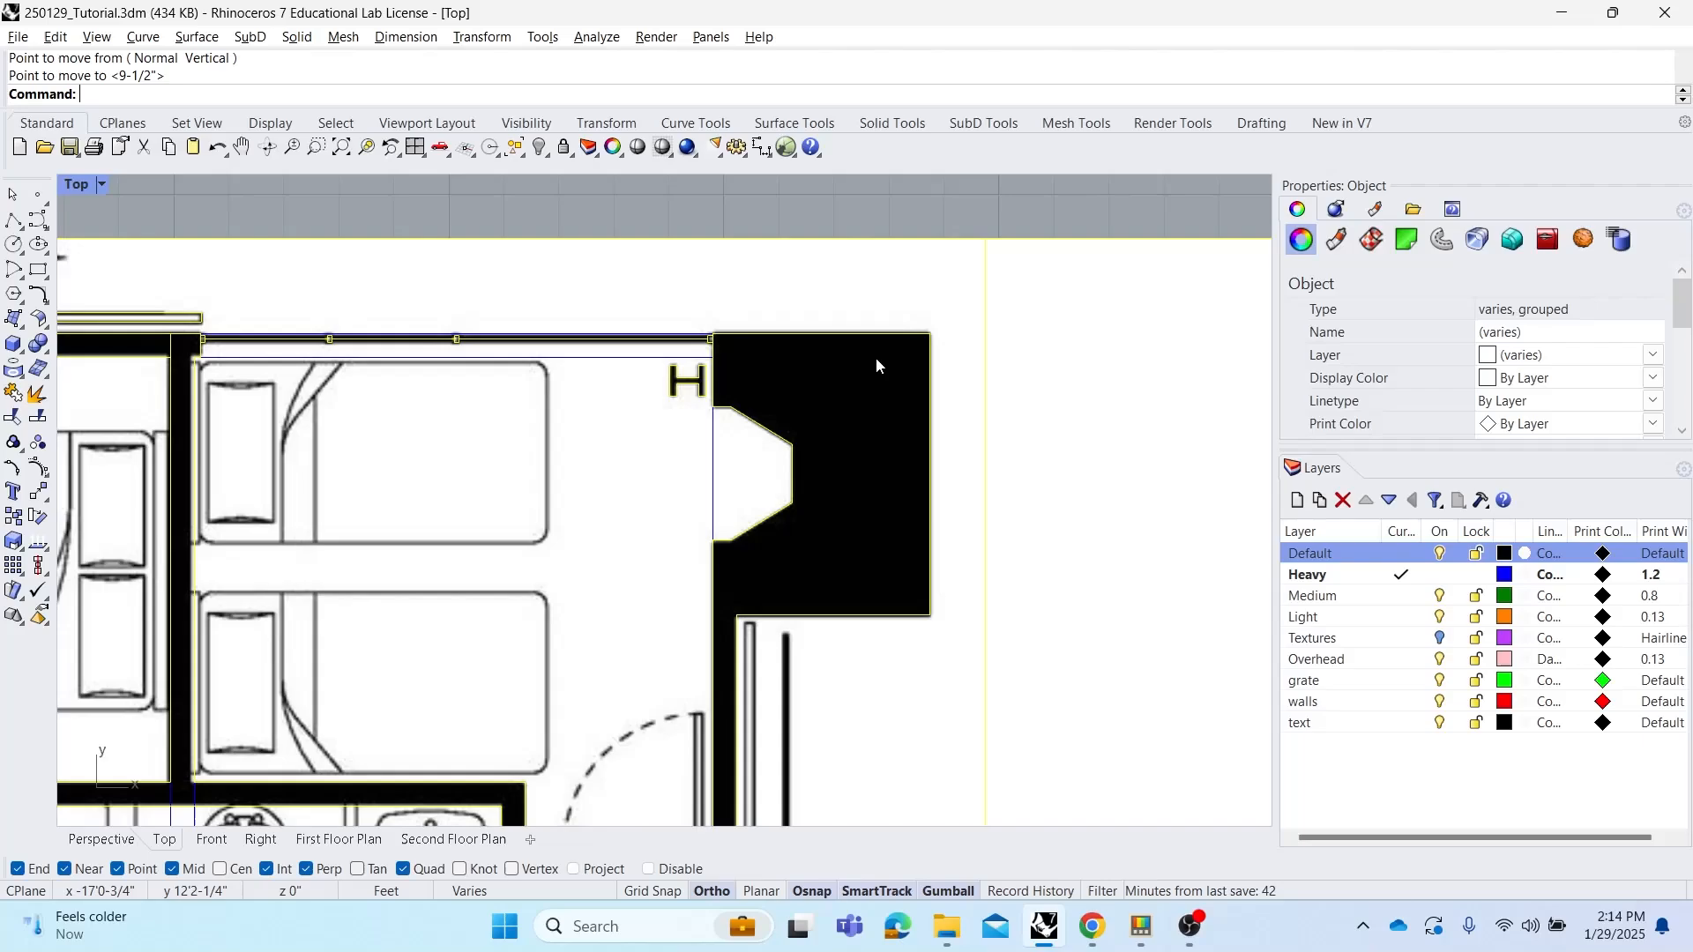
scroll(975, 362, down, 1)
scroll(950, 345, up, 1)
scroll(950, 345, up, 1)
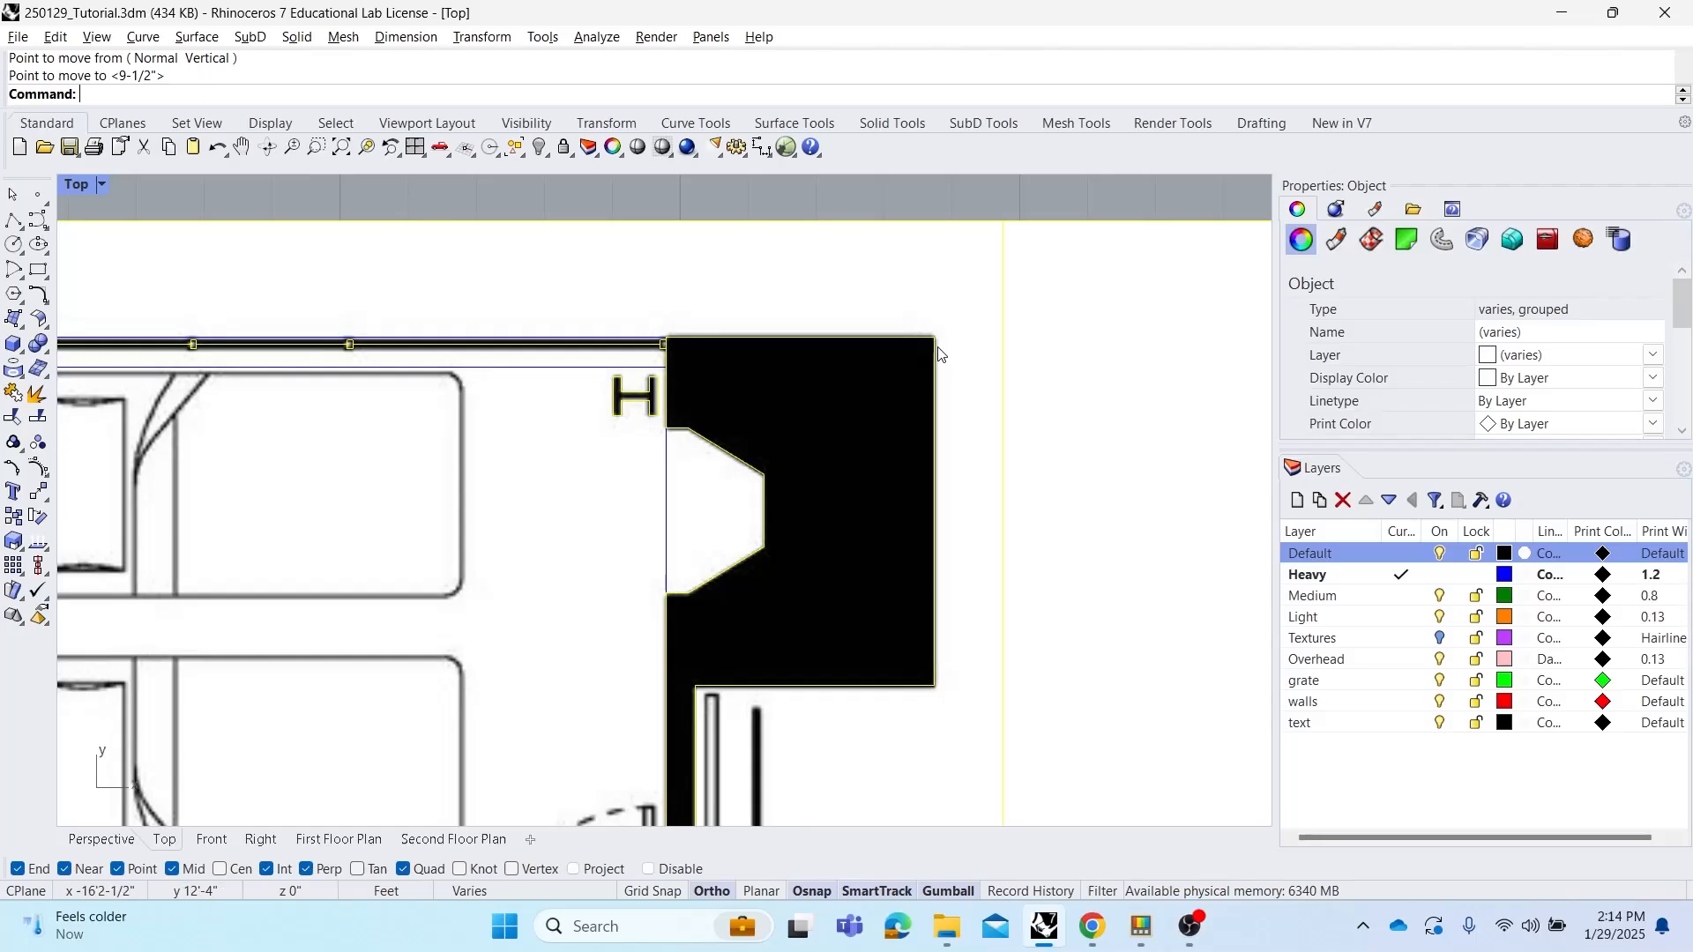
scroll(938, 346, down, 5)
click(611, 361)
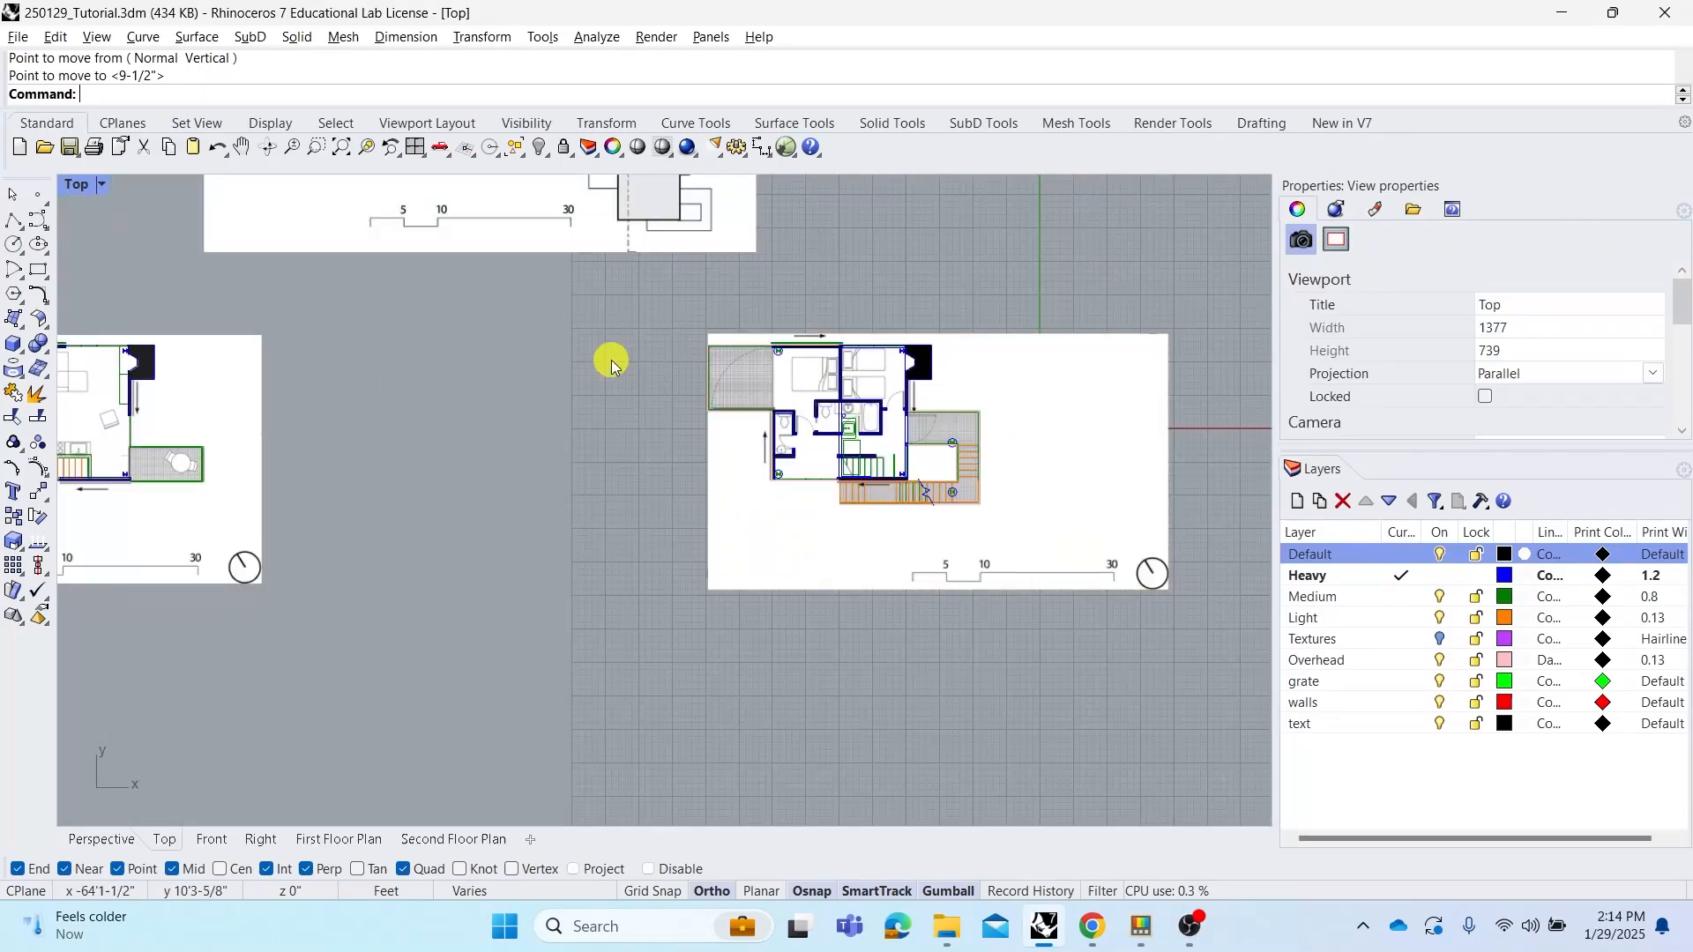
Move the first floor plan group onto the second floor plan, snapping its fireplace corner to the same corner
click(221, 460)
right_drag(380, 403, 671, 425)
scroll(444, 419, up, 3)
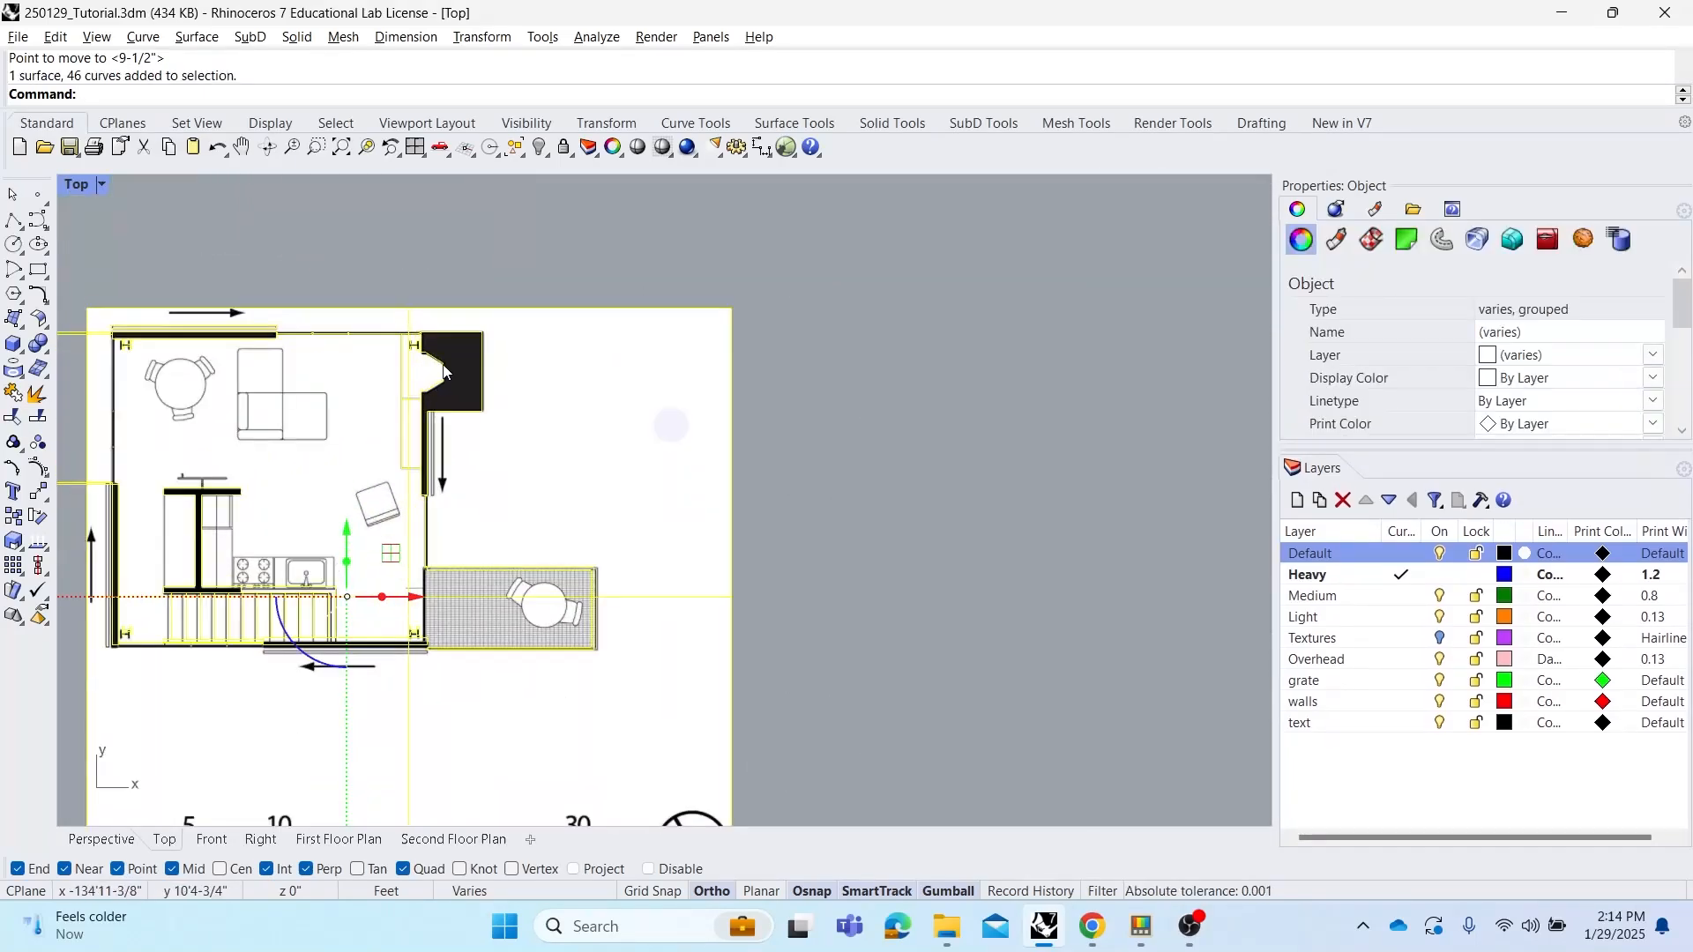
text(M)
key(Return)
click(481, 332)
scroll(478, 332, down, 9)
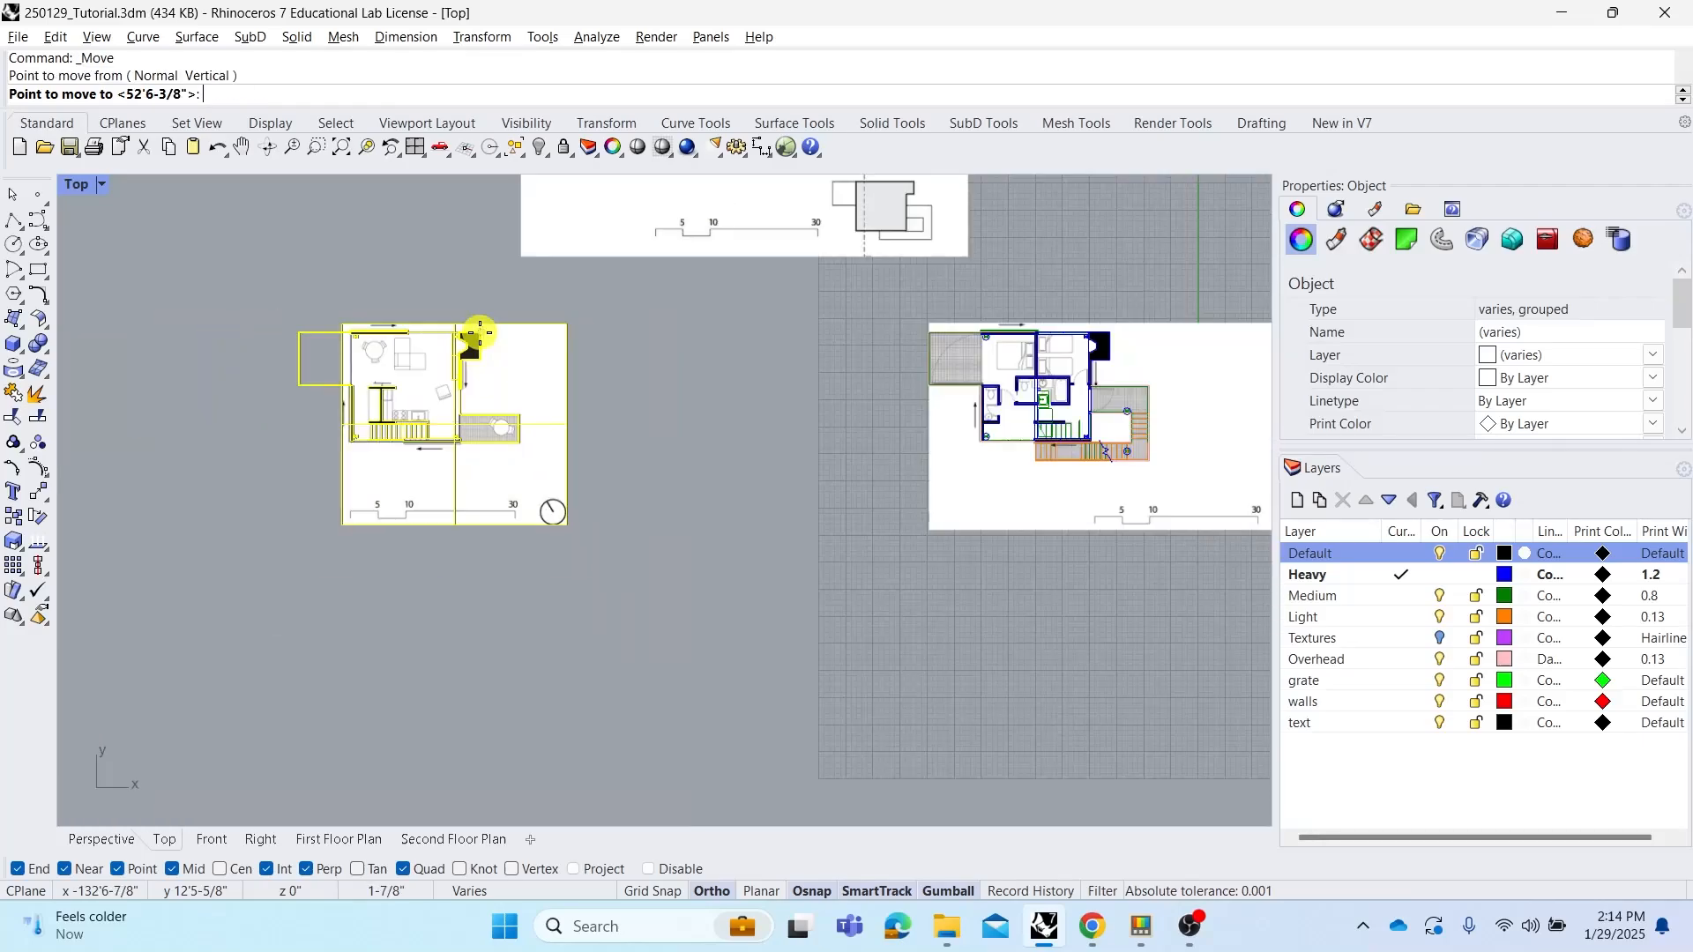
right_drag(708, 380, 552, 383)
scroll(1014, 363, up, 2)
scroll(960, 358, up, 4)
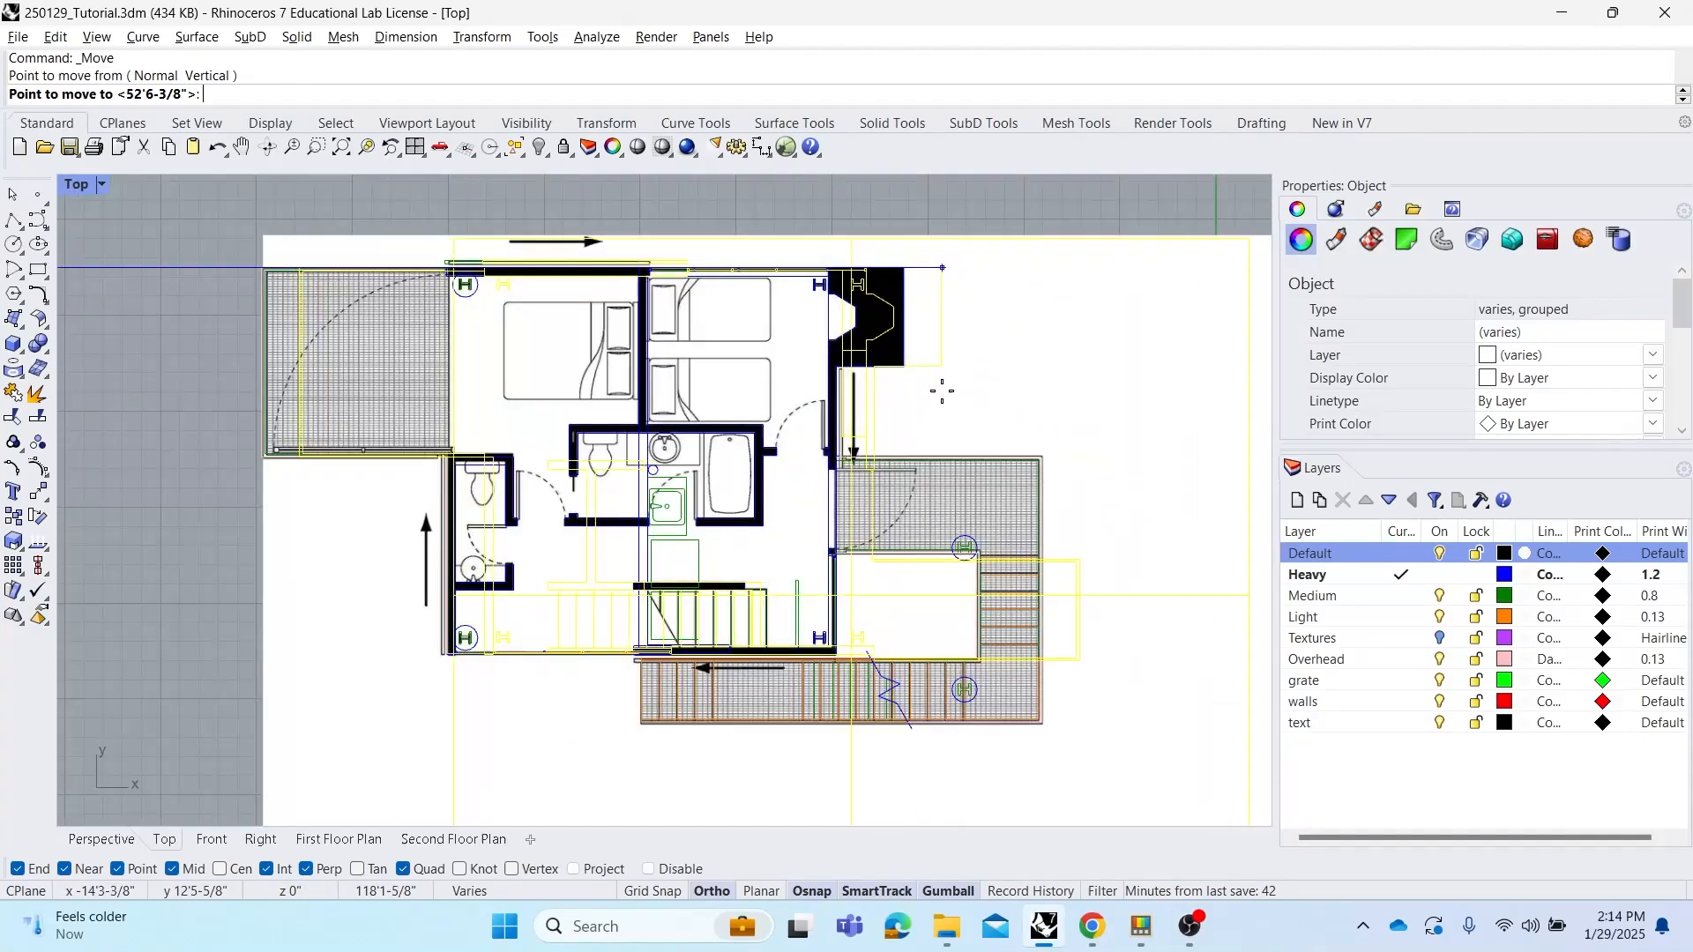
click(908, 269)
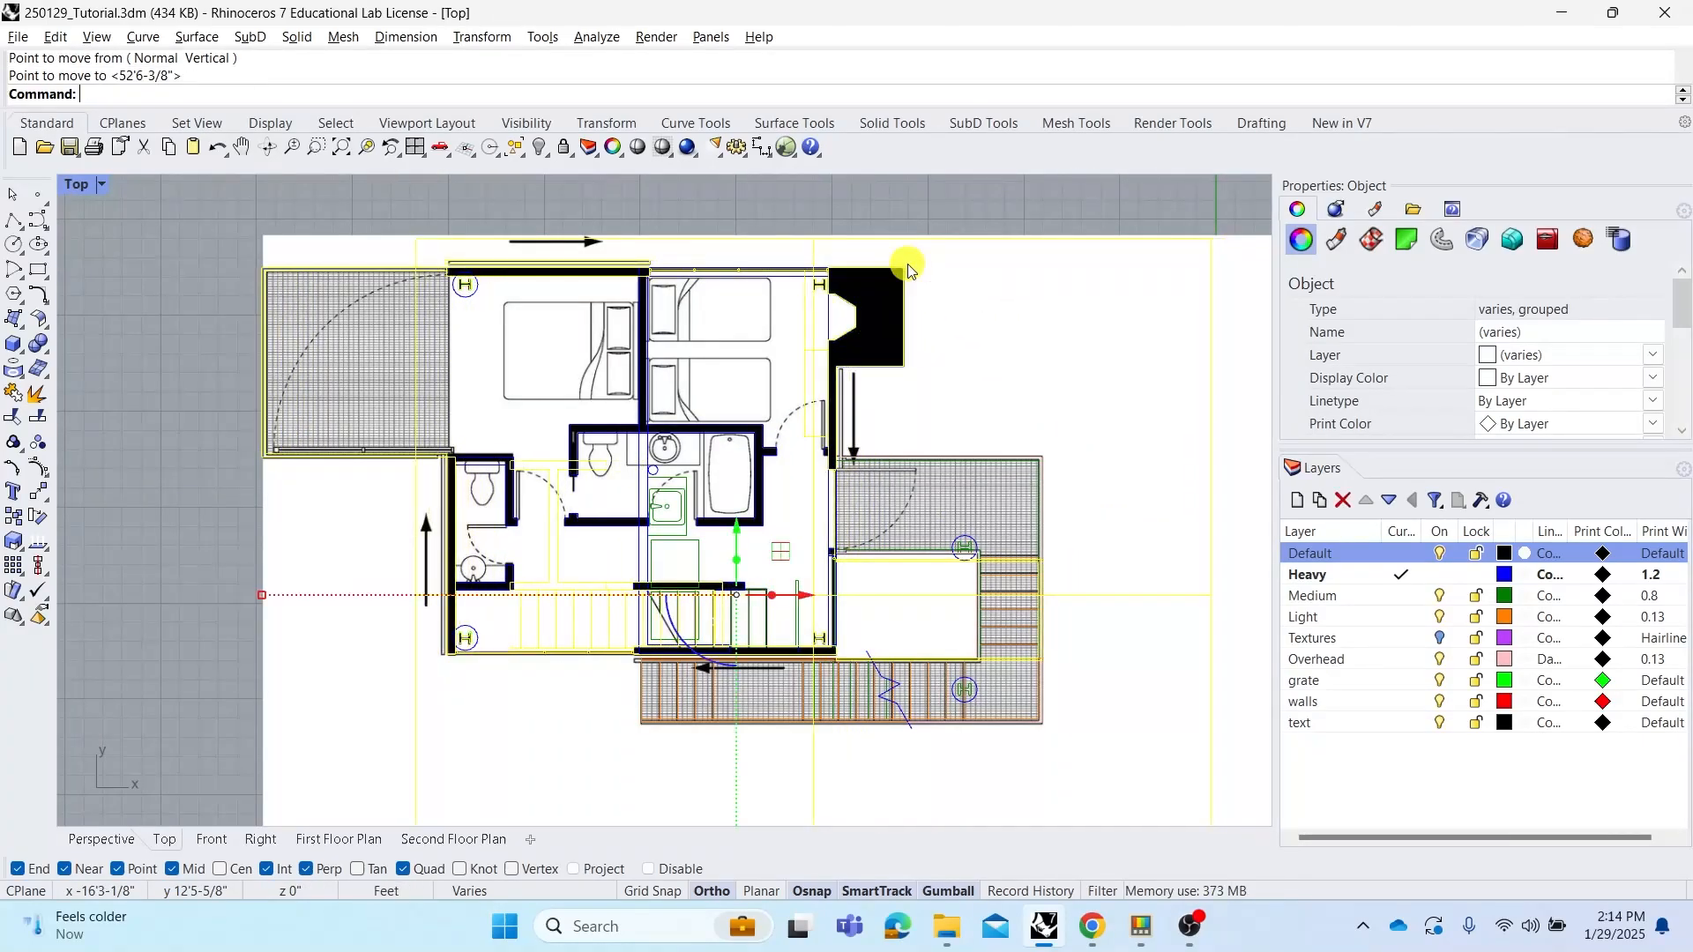
click(824, 200)
Inspect the overlapped floor plans and the small key plan on the section drawing
scroll(811, 333, up, 2)
scroll(811, 334, down, 6)
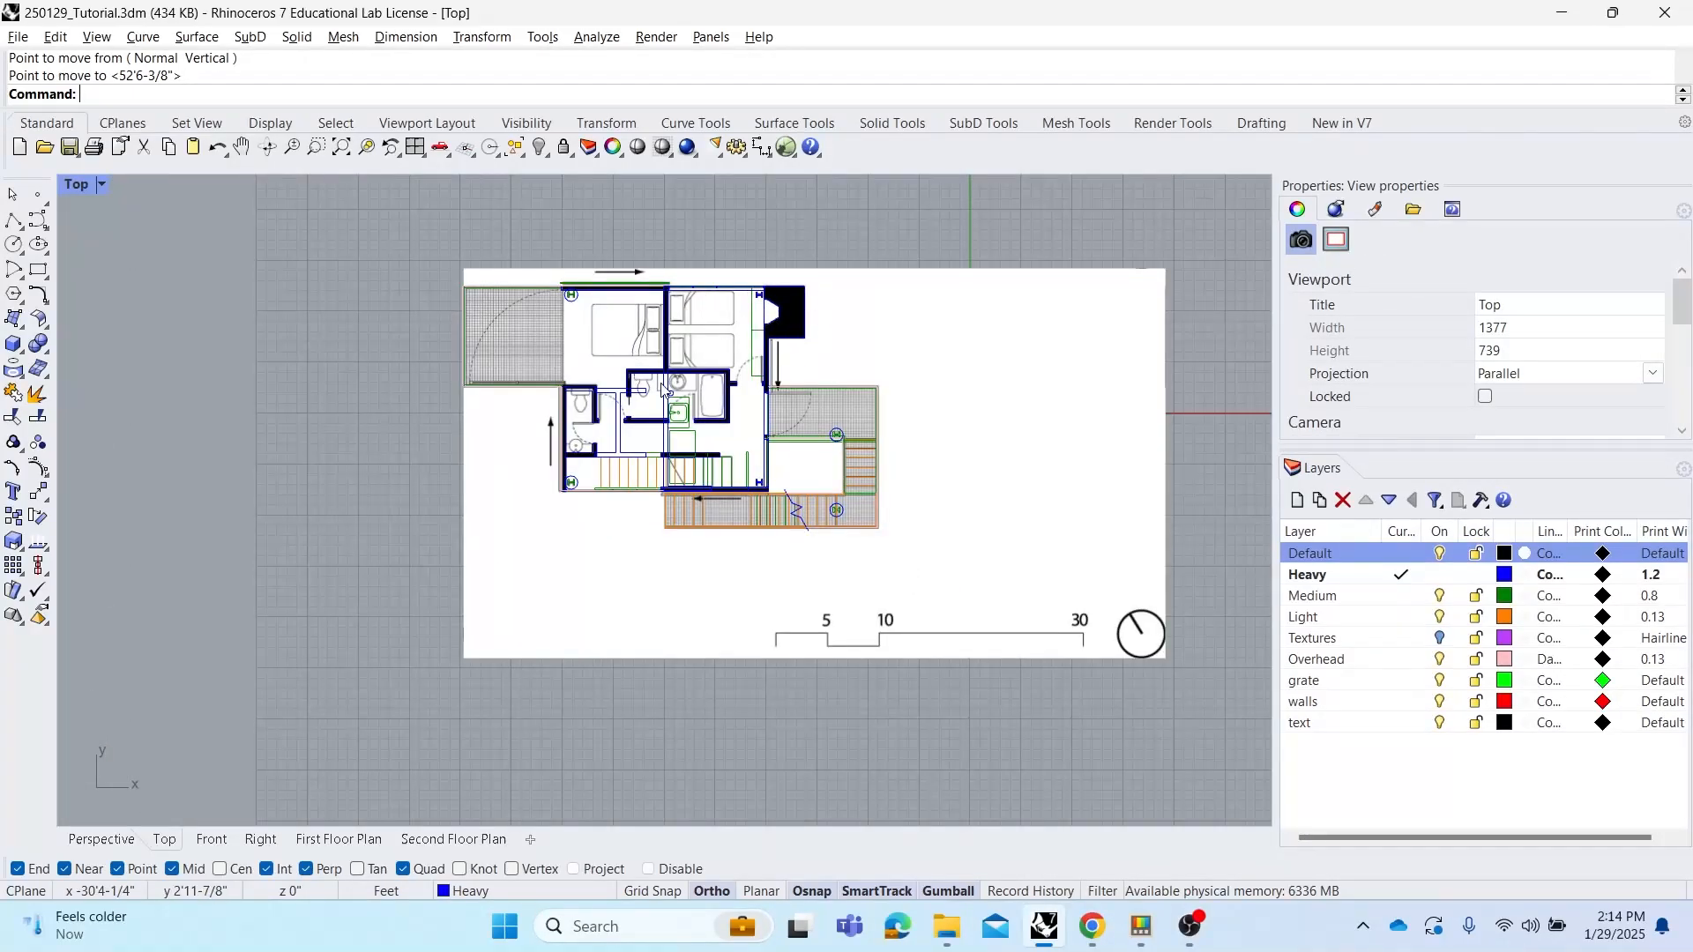
scroll(775, 422, down, 3)
right_drag(665, 335, 663, 428)
right_drag(721, 379, 873, 394)
scroll(736, 556, up, 1)
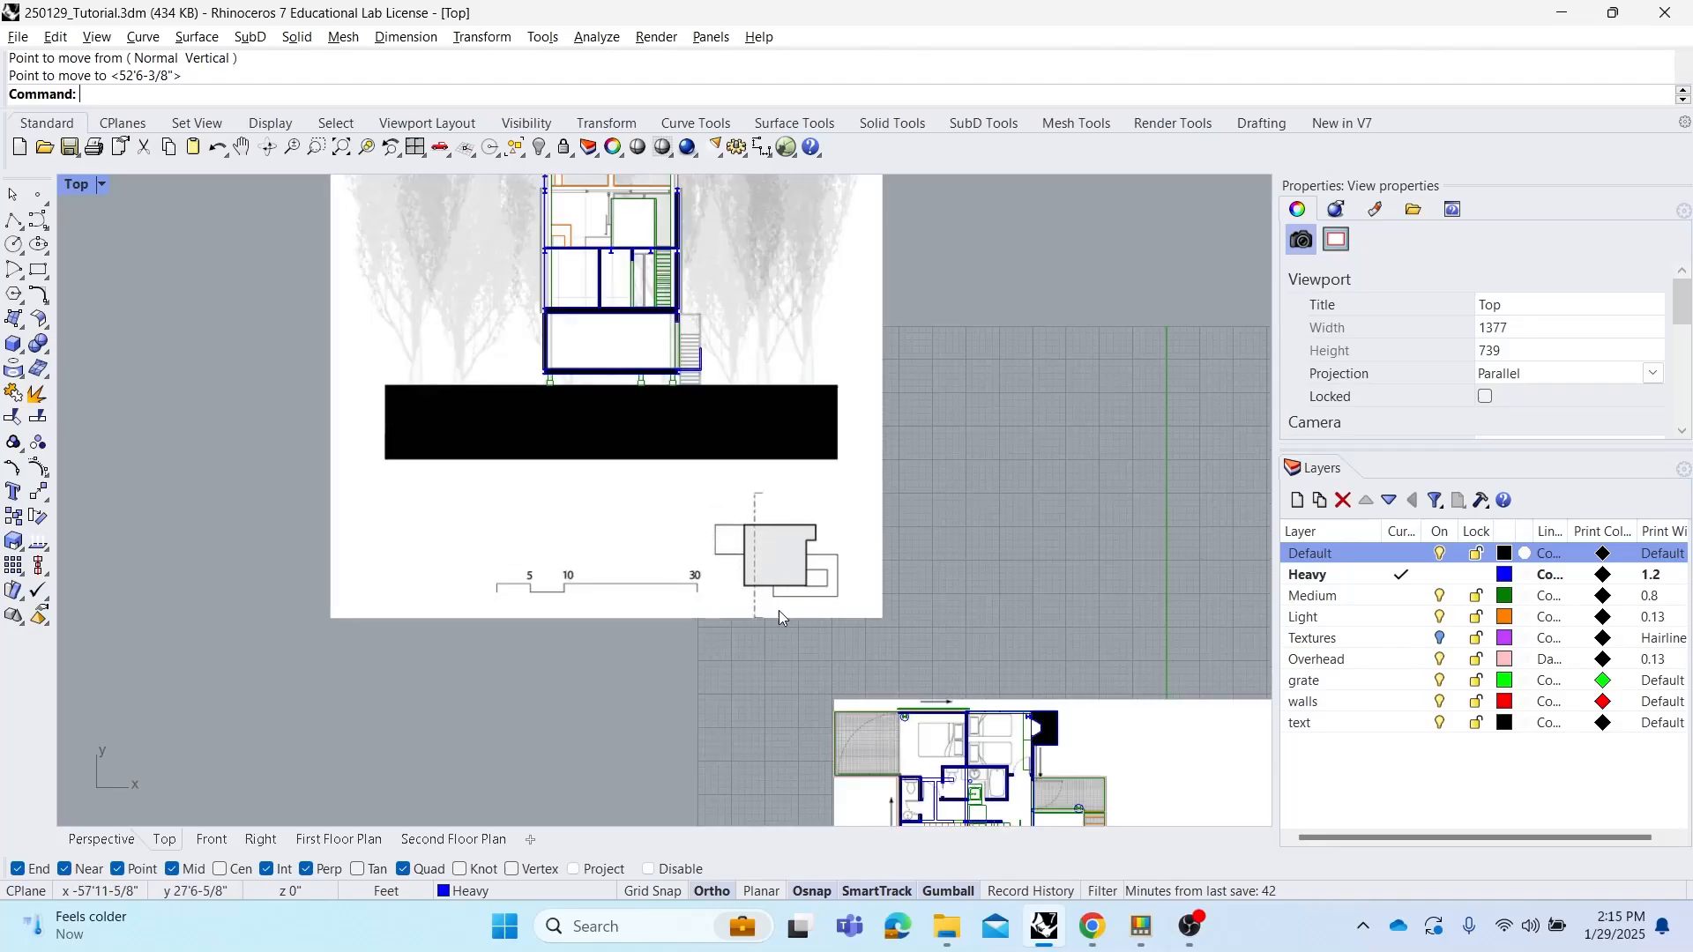
scroll(765, 617, up, 3)
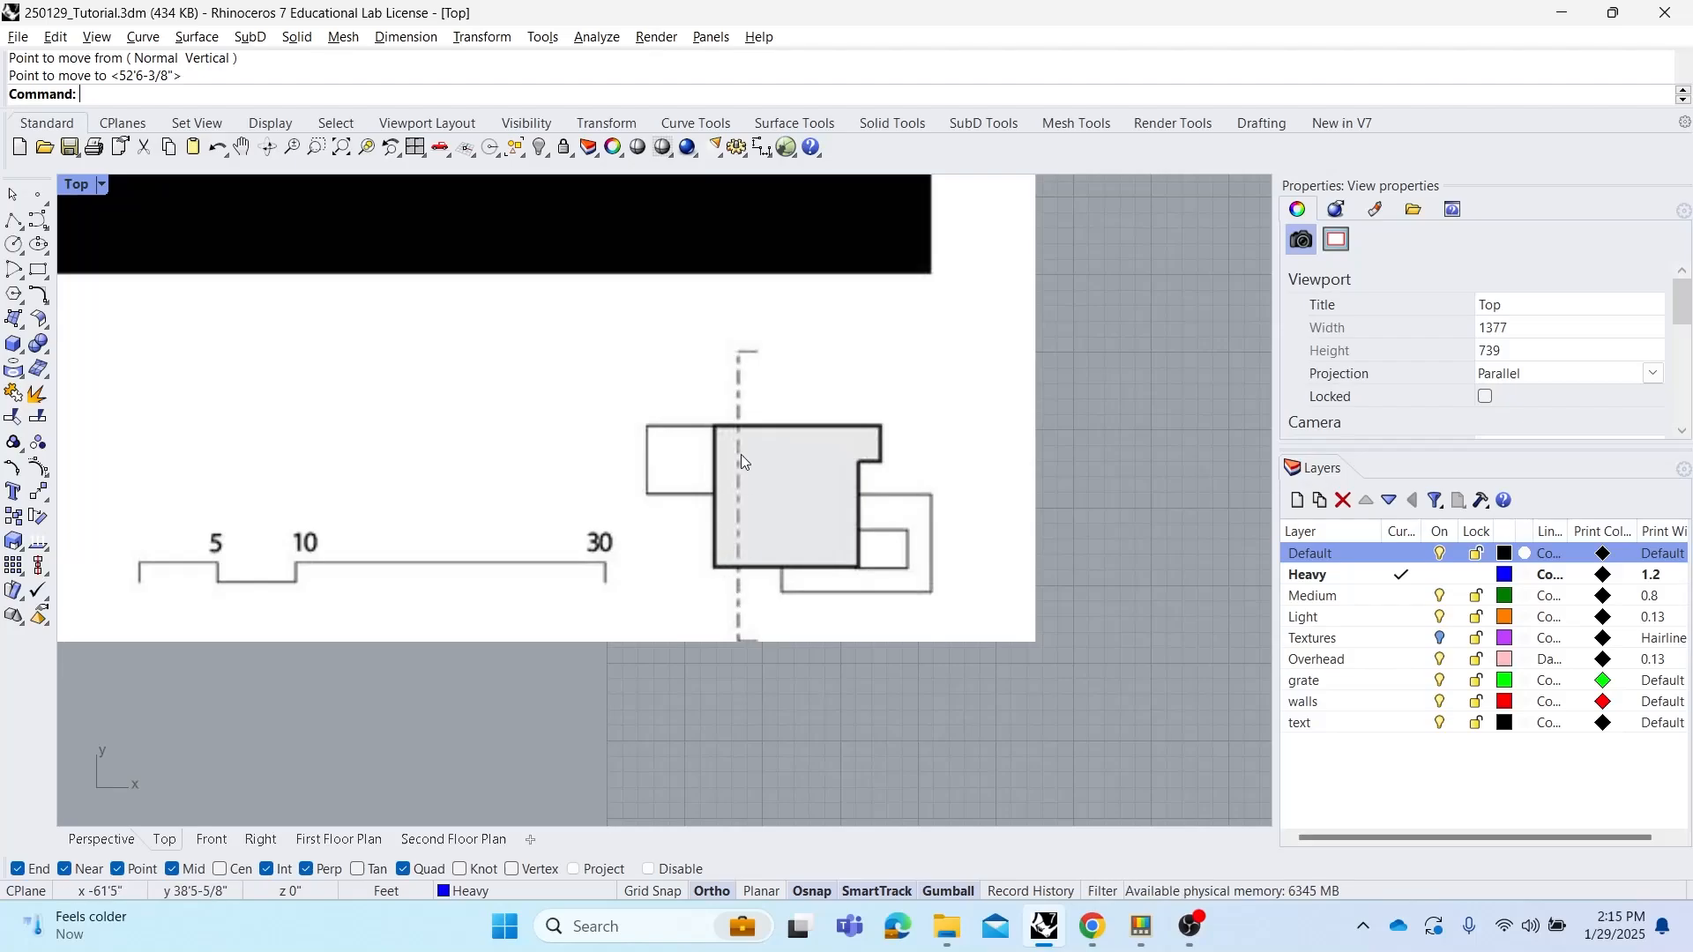
scroll(739, 413, down, 4)
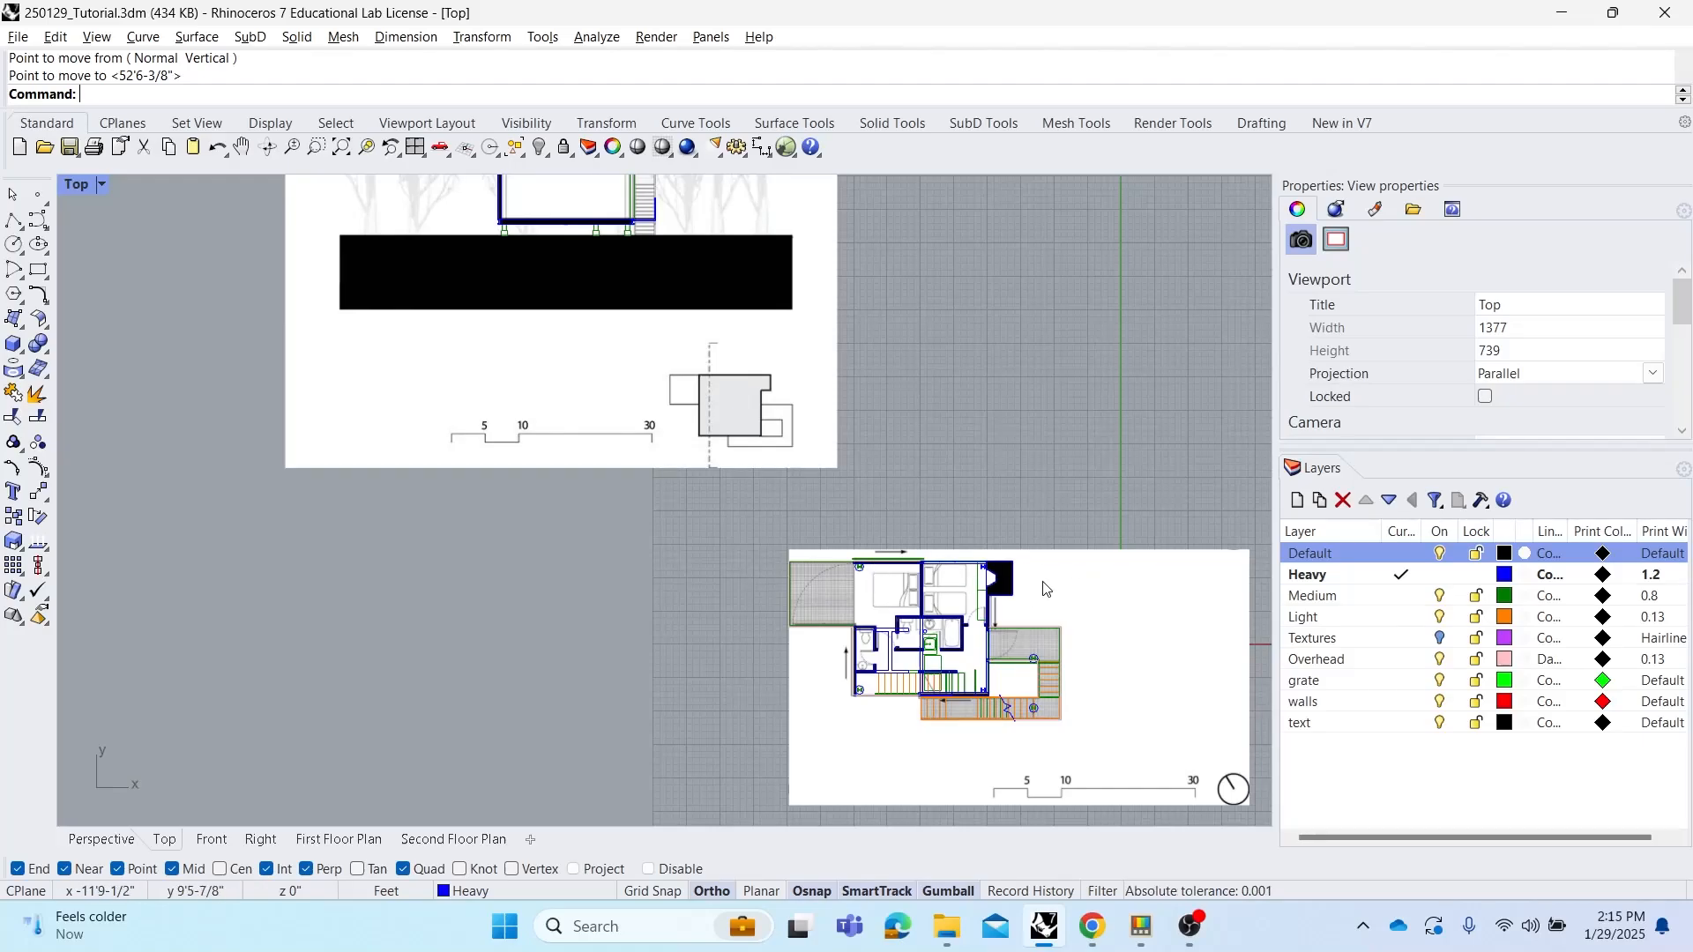
scroll(708, 330, up, 4)
scroll(725, 377, up, 3)
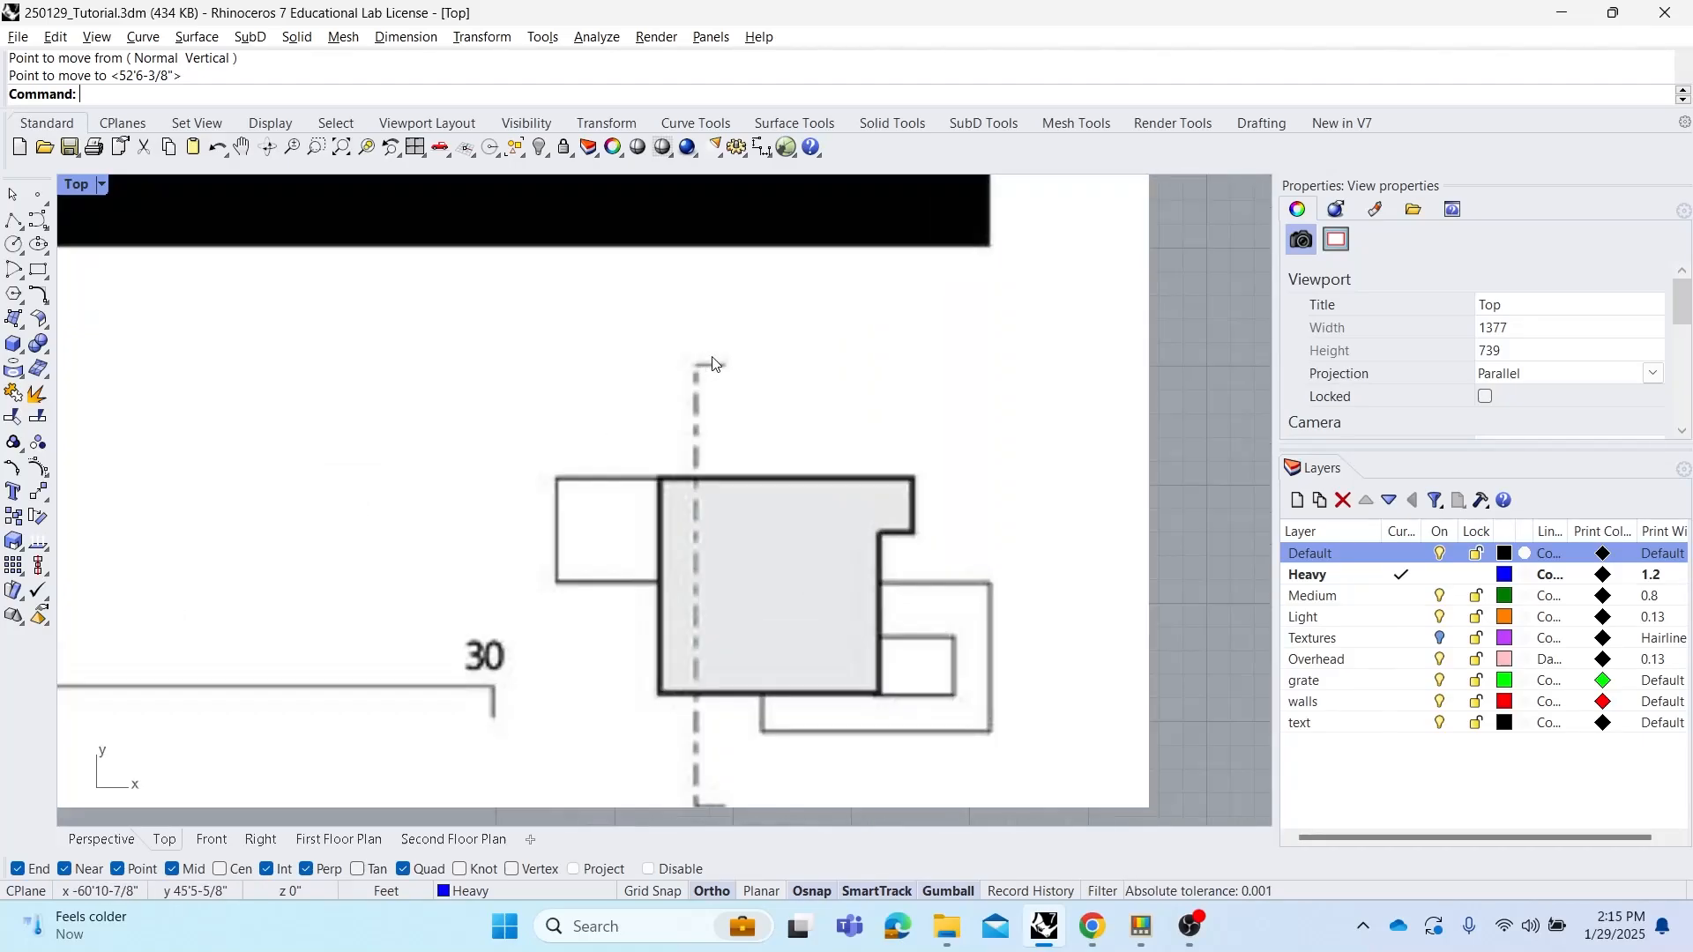
scroll(715, 378, down, 6)
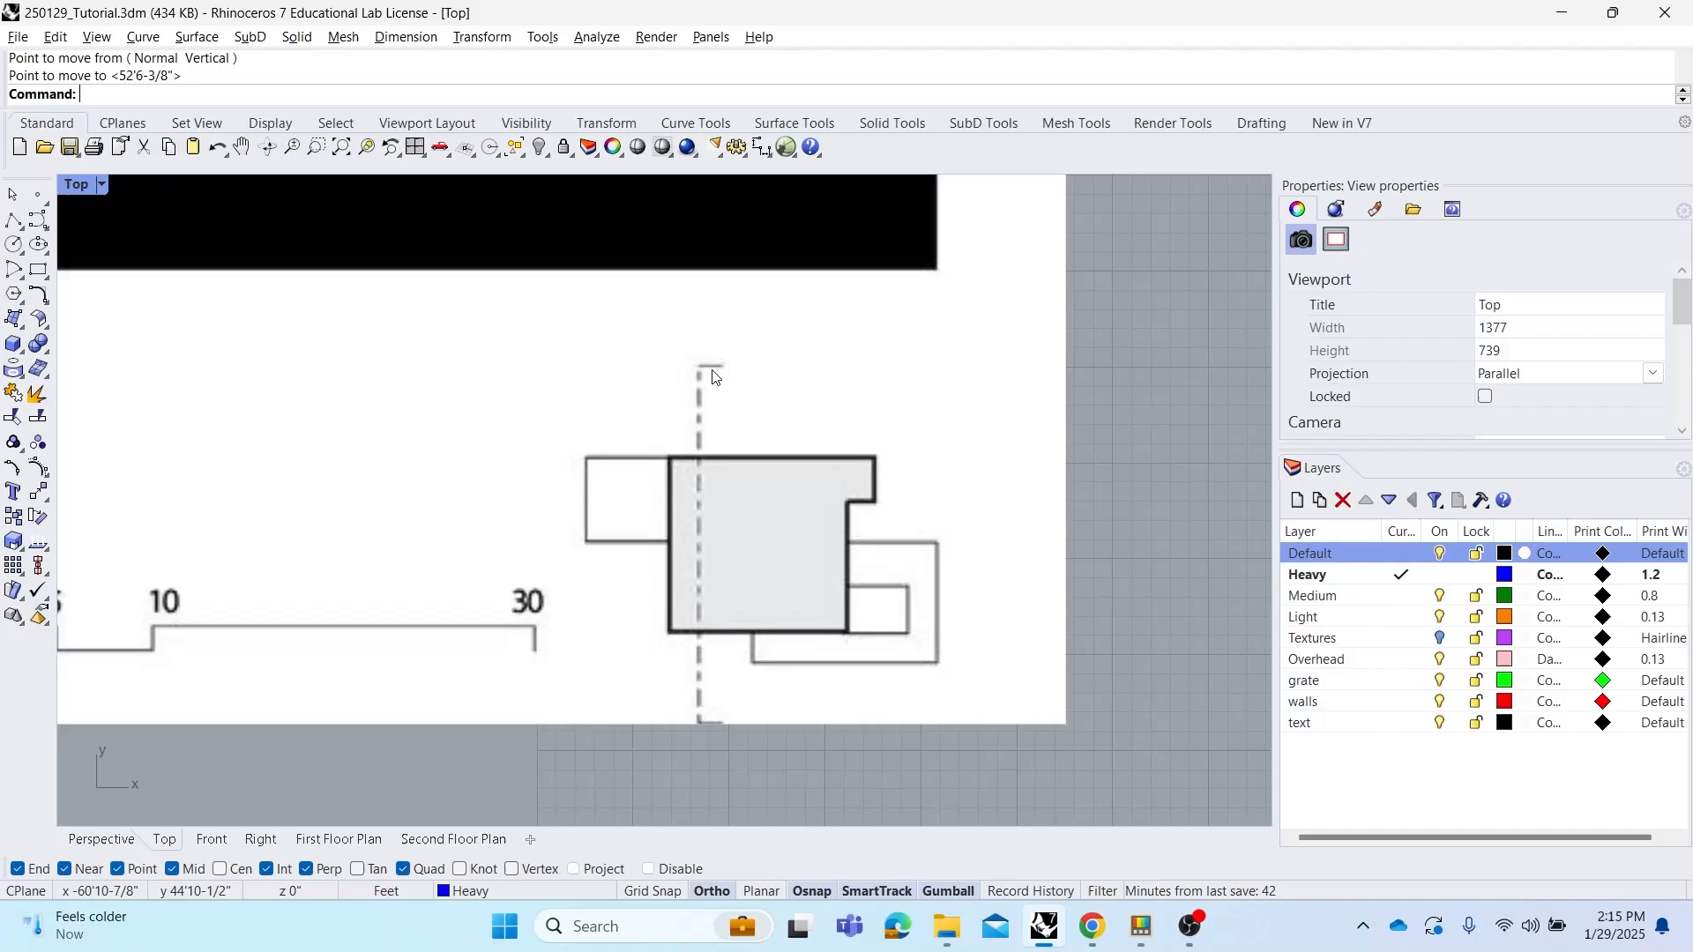
right_drag(718, 370, 763, 438)
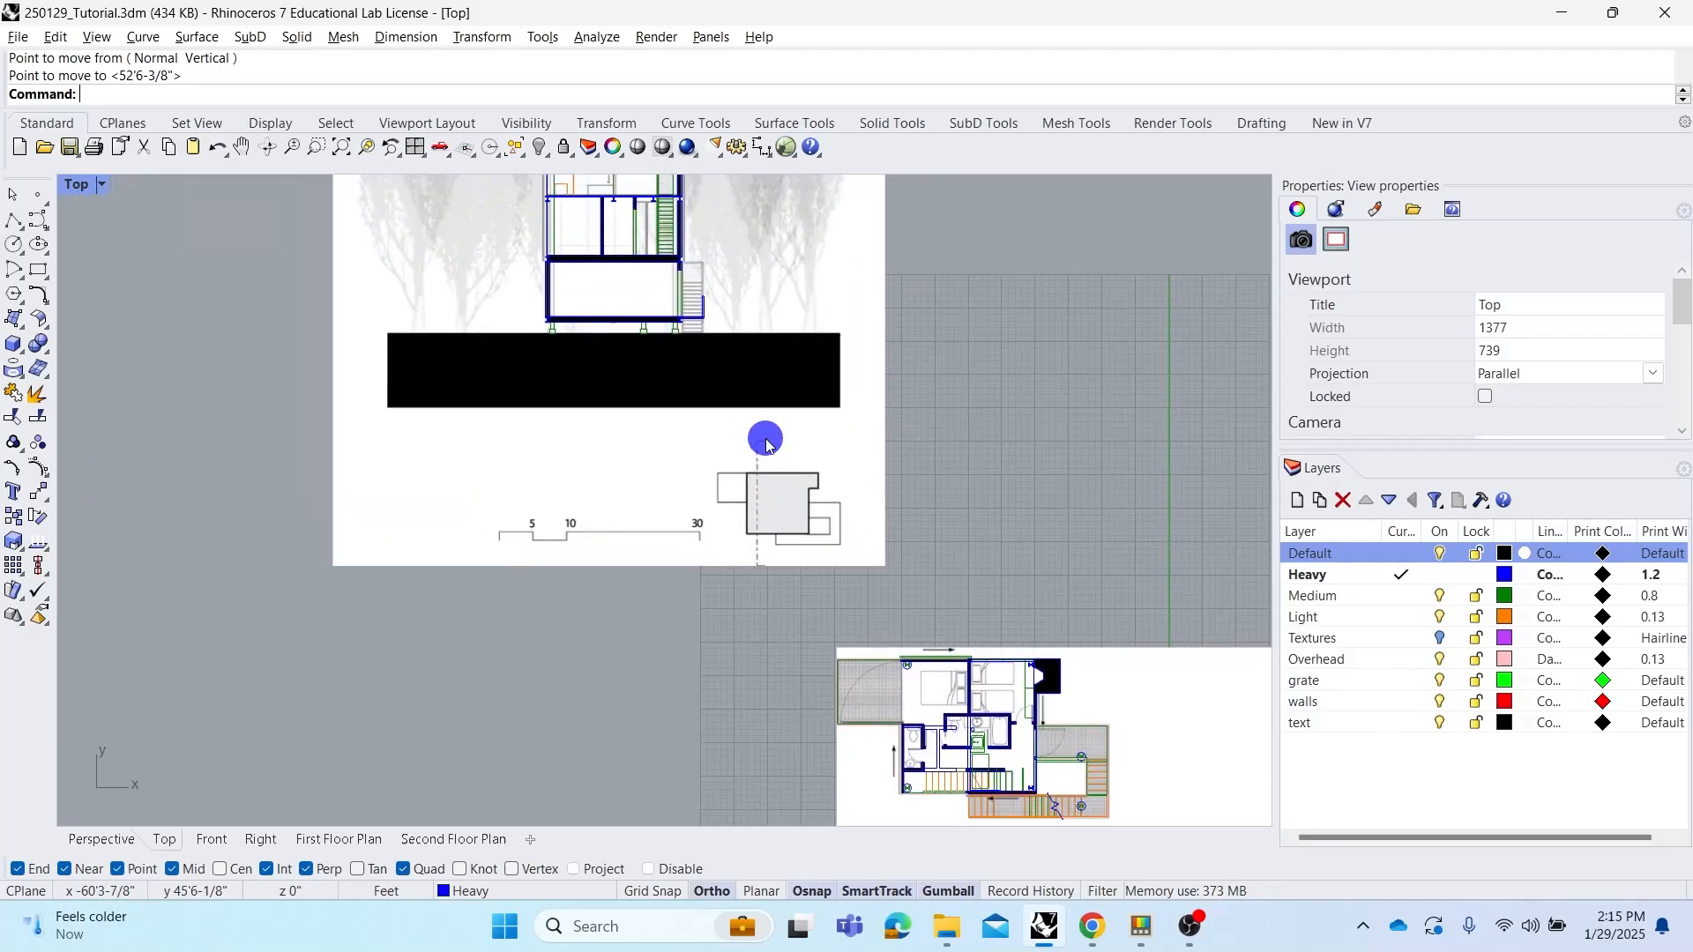
Select the section drawing group and pan around to compare its position with the plans
click(734, 386)
scroll(735, 386, down, 8)
right_drag(741, 385, 633, 349)
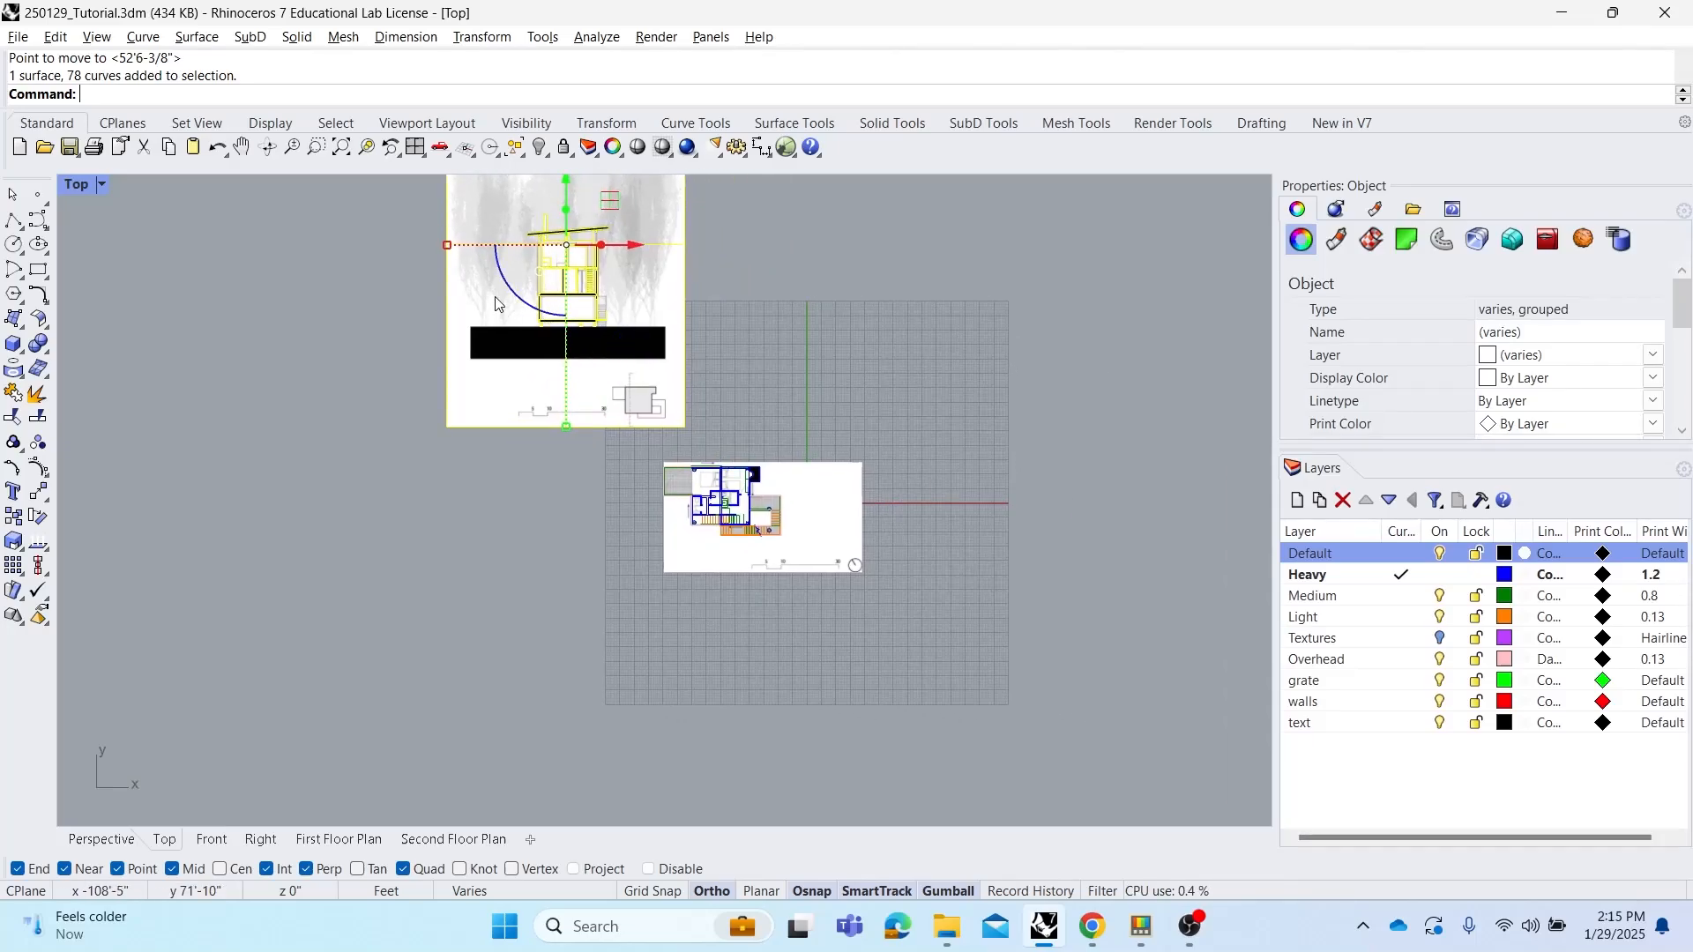
scroll(700, 507, up, 1)
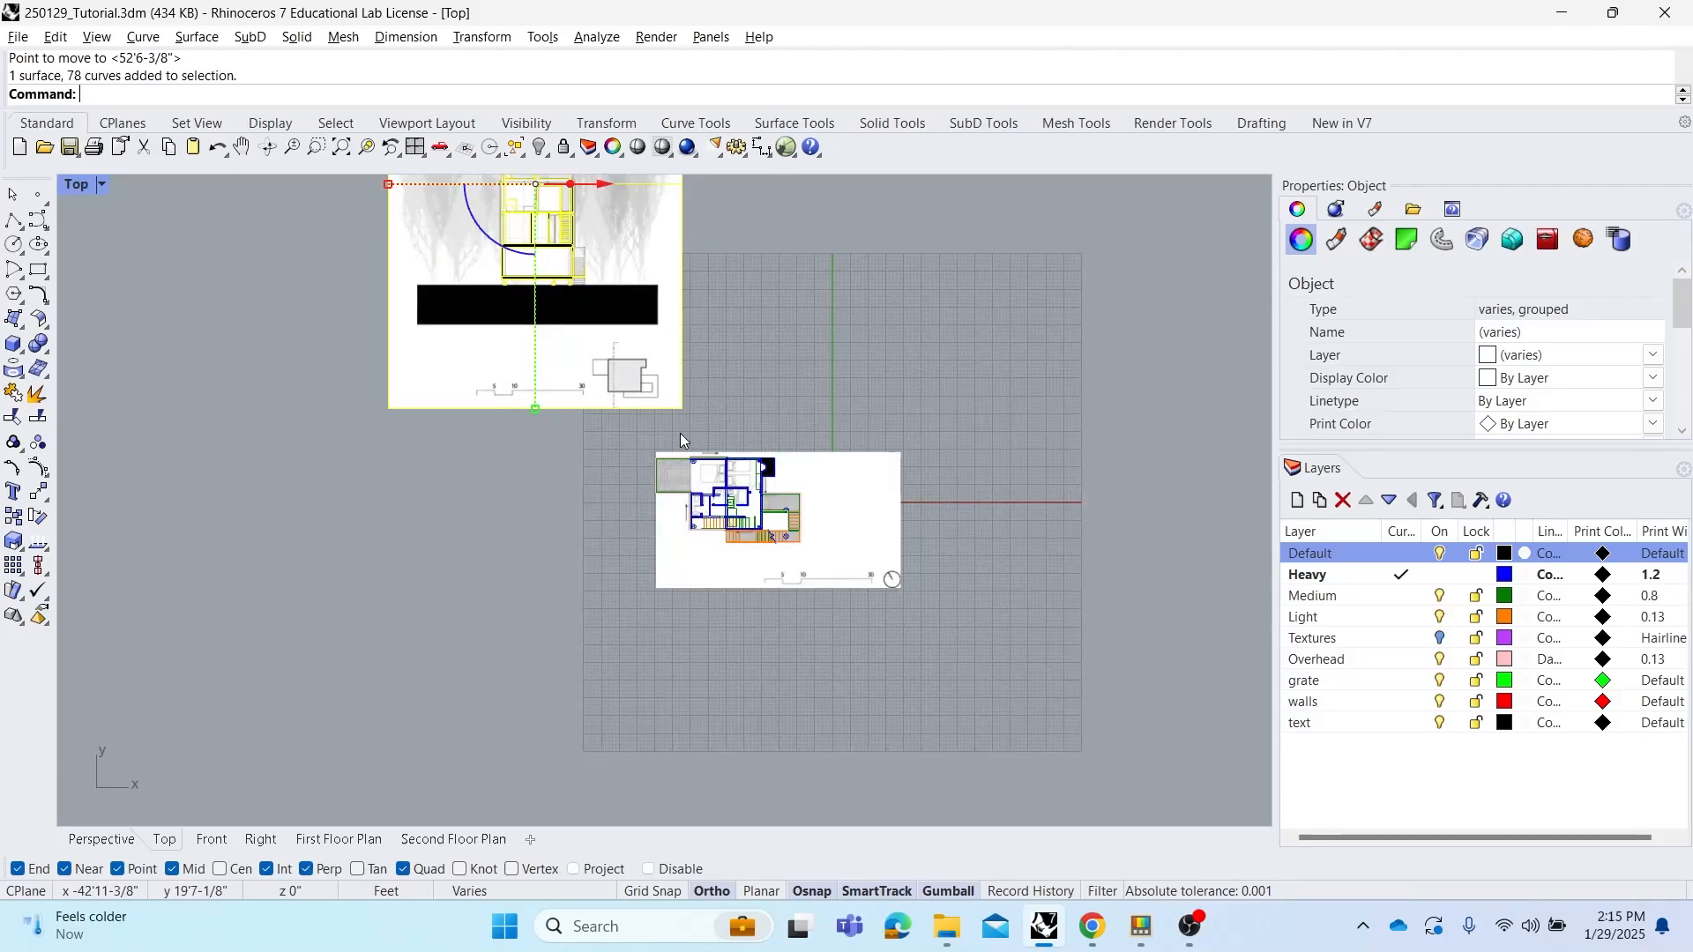
right_drag(680, 432, 733, 480)
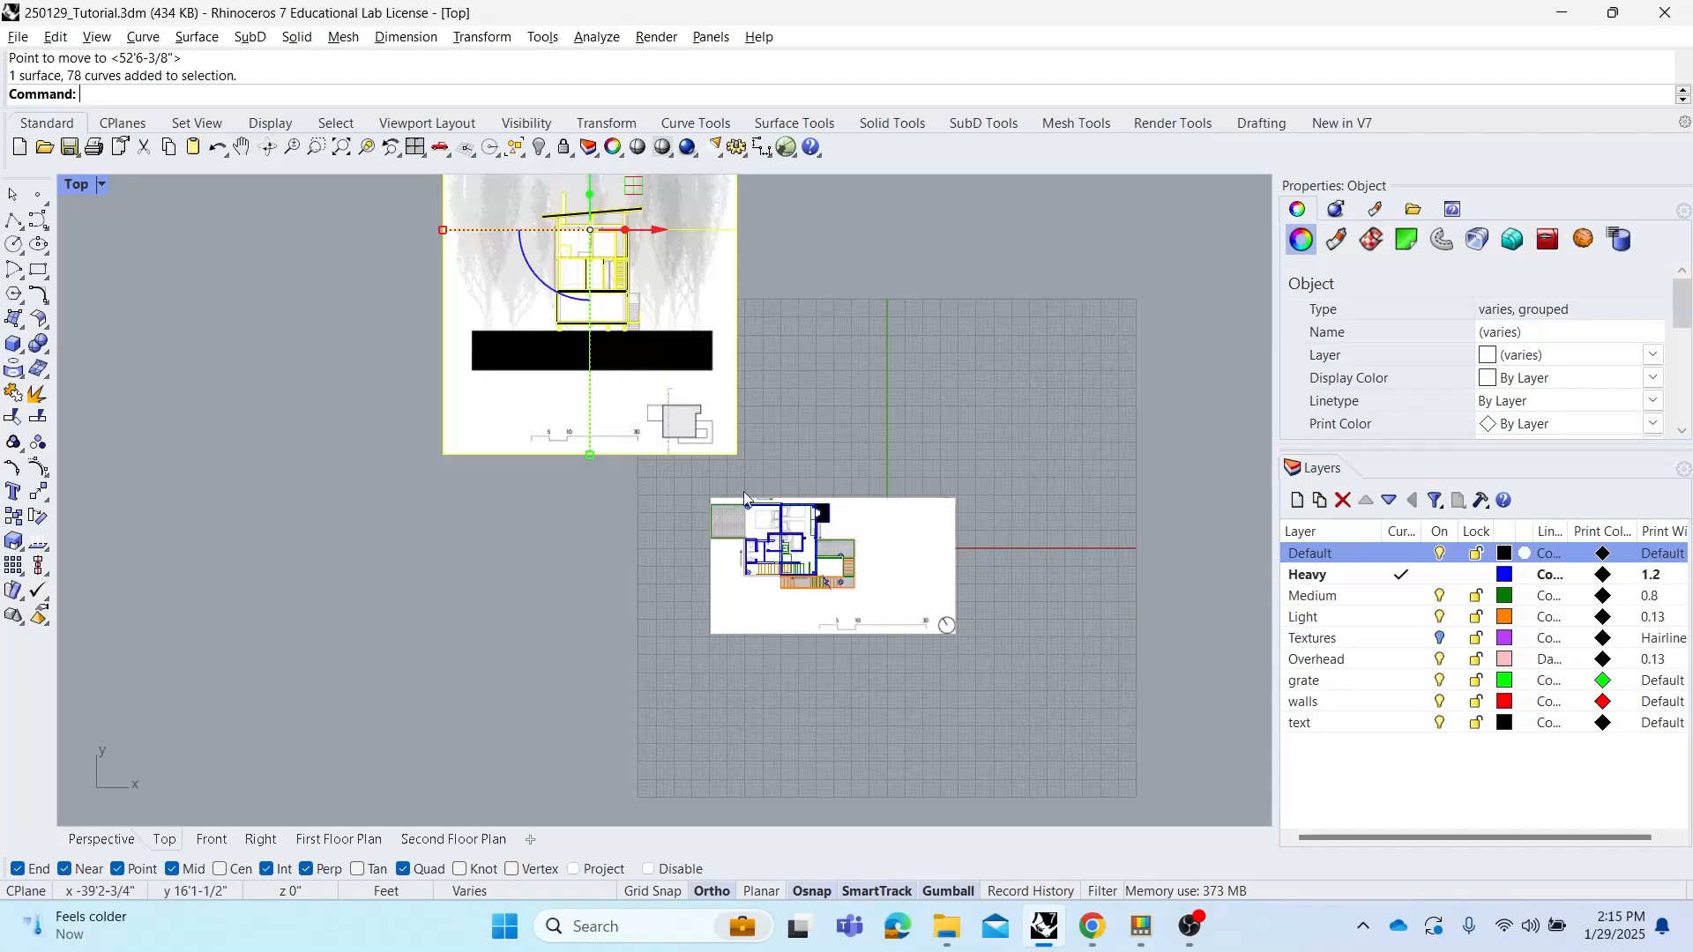
right_drag(684, 399, 757, 478)
right_drag(736, 412, 788, 444)
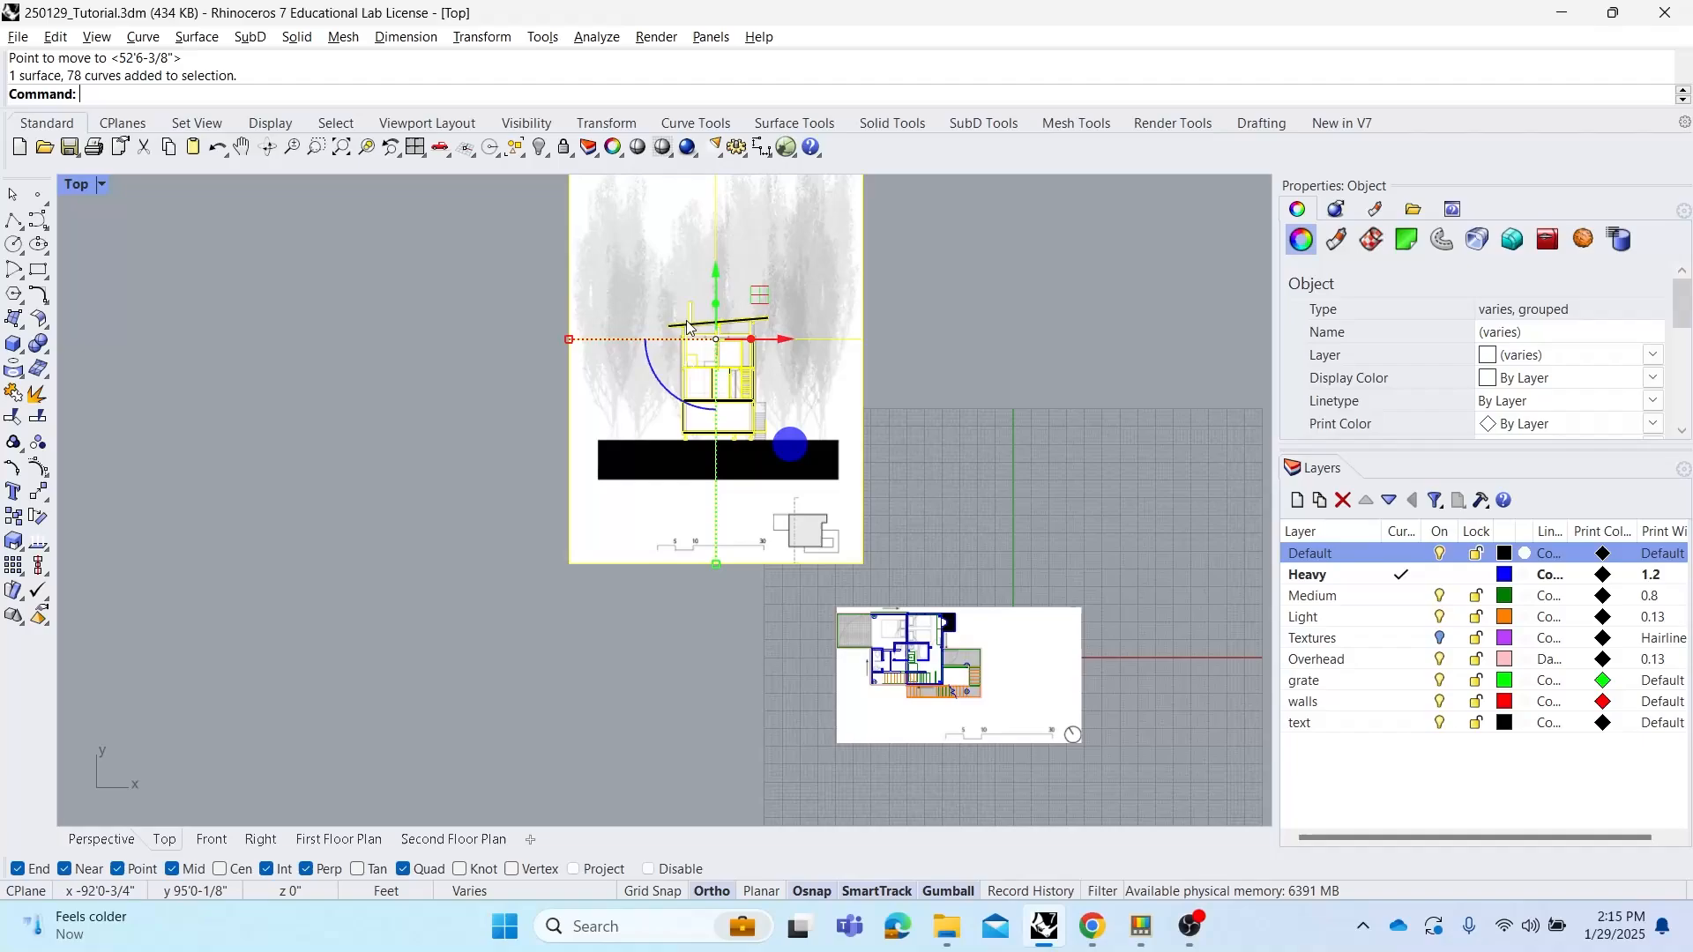
scroll(649, 289, up, 2)
mouse_move(650, 297)
right_down()
mouse_move(653, 348)
mouse_move(589, 365)
right_up()
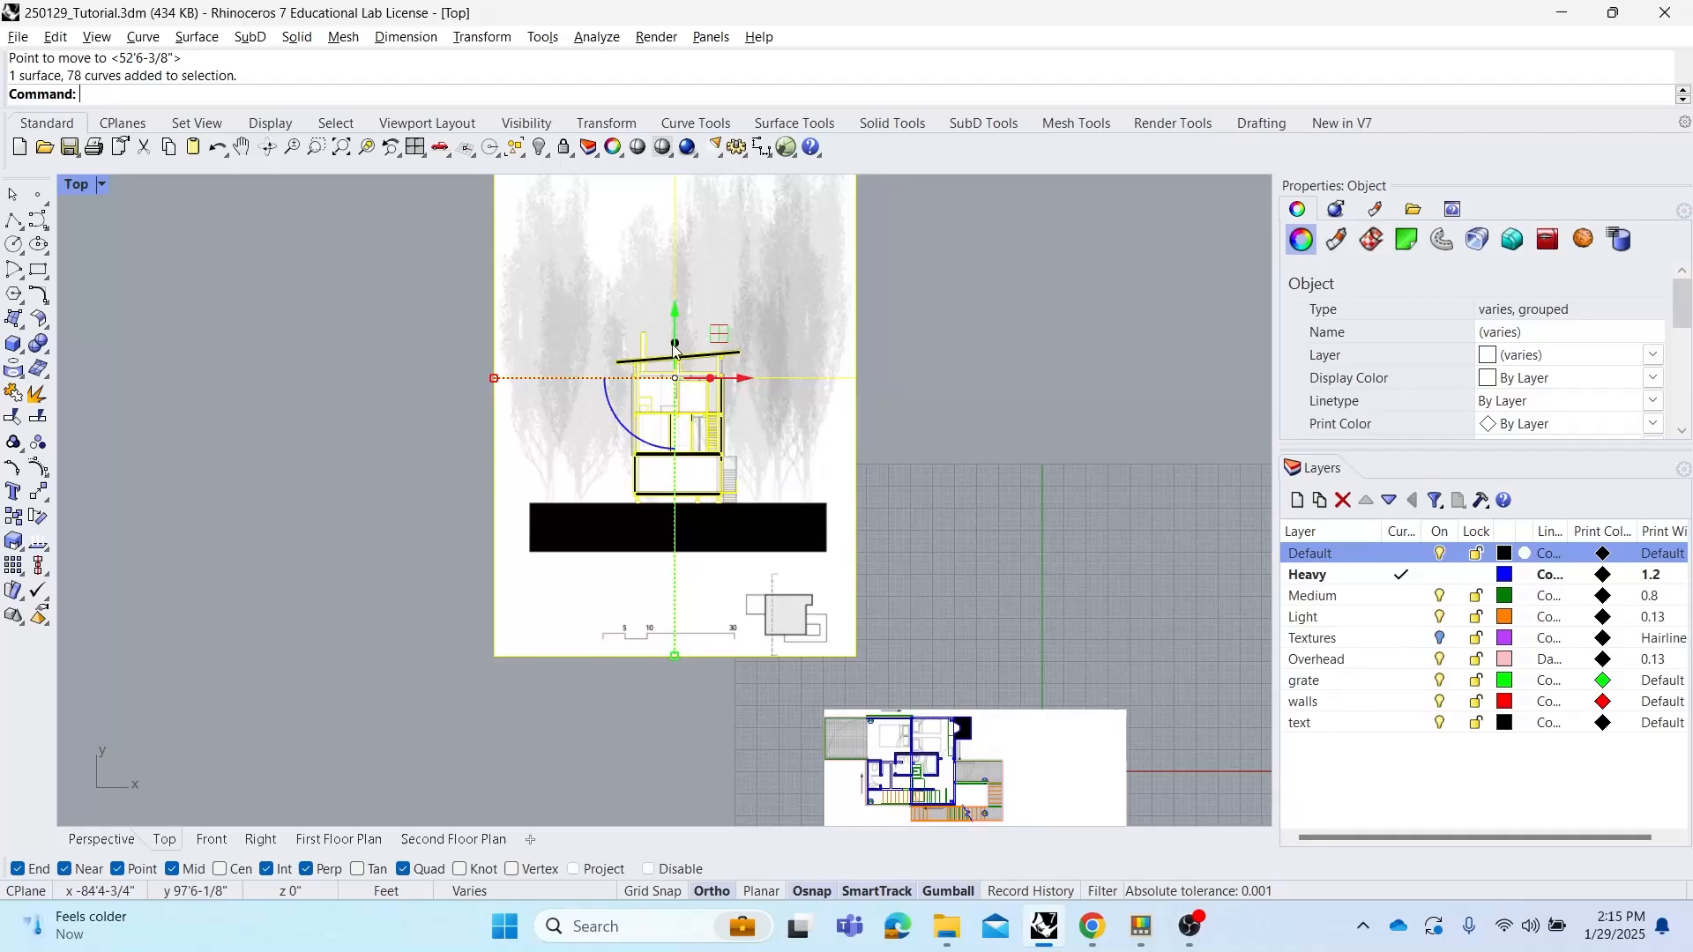
right_drag(716, 423, 692, 402)
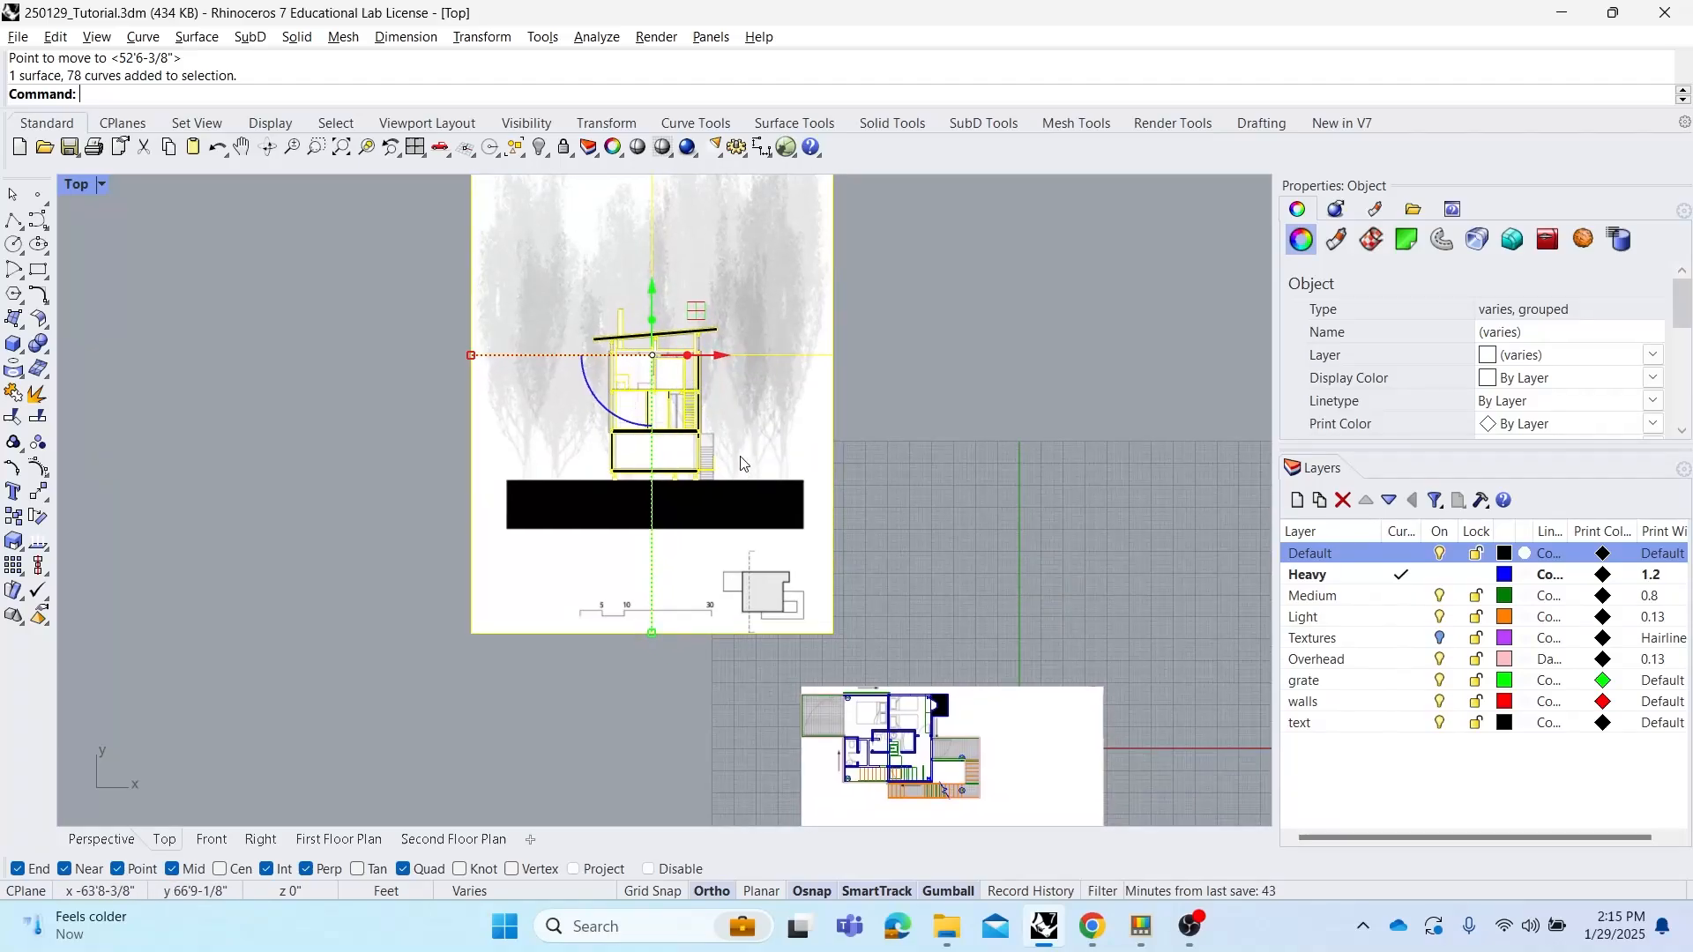
key(Escape)
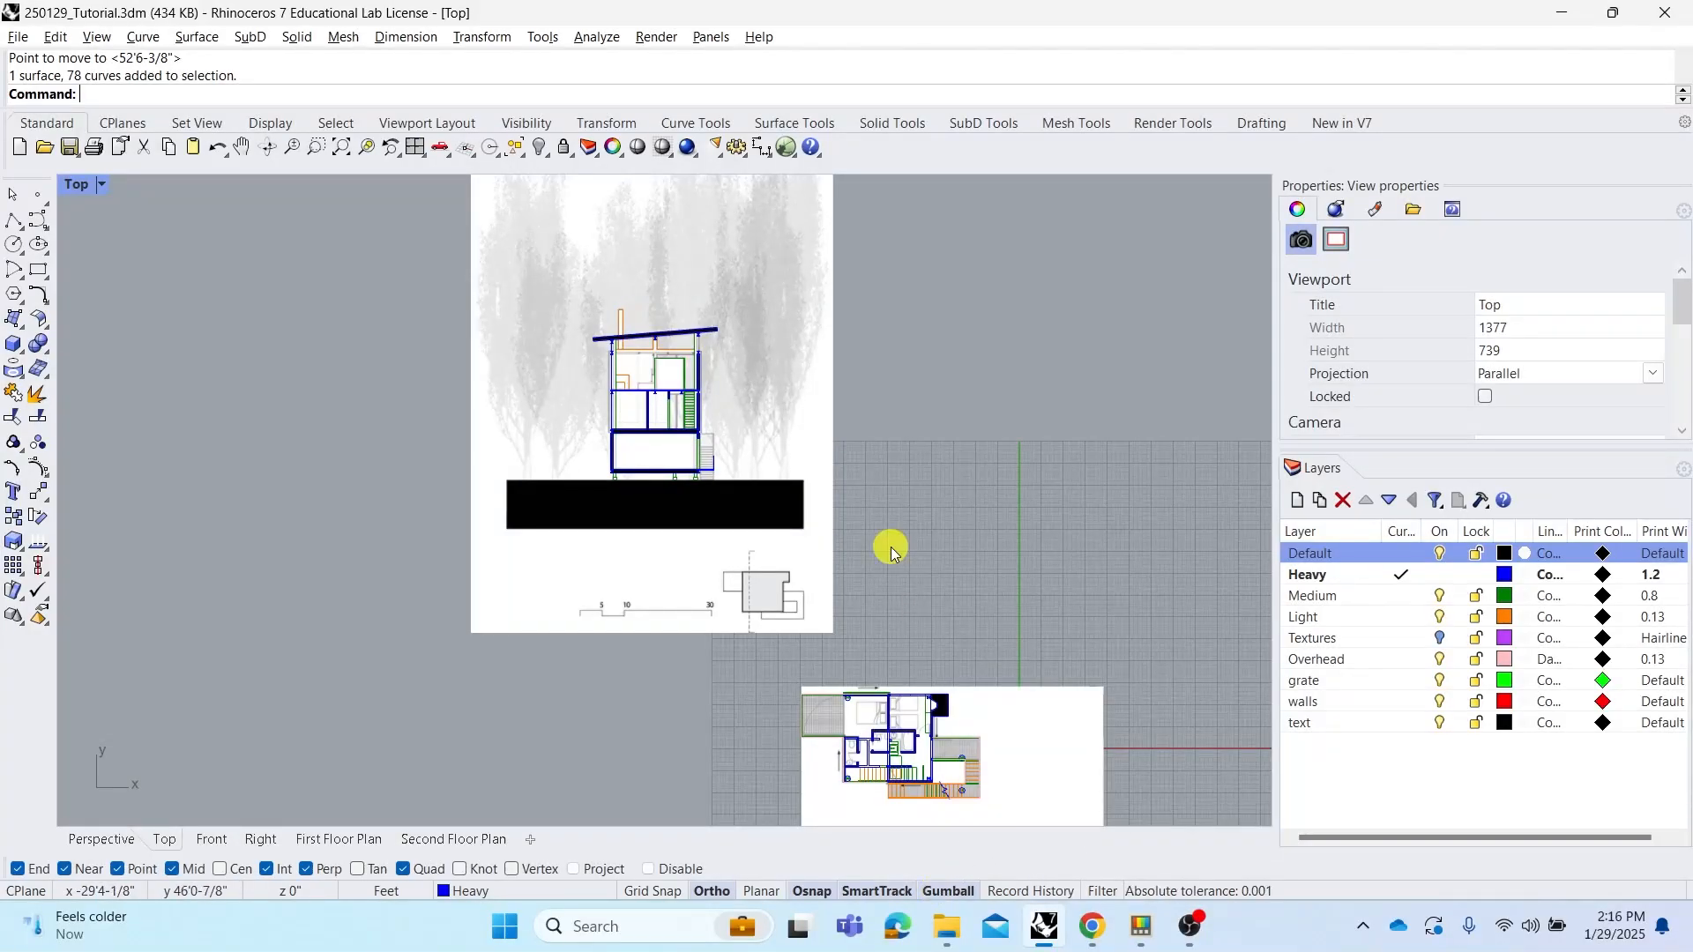
Move the section drawing group 10 feet along the x direction with the gumball
click(777, 458)
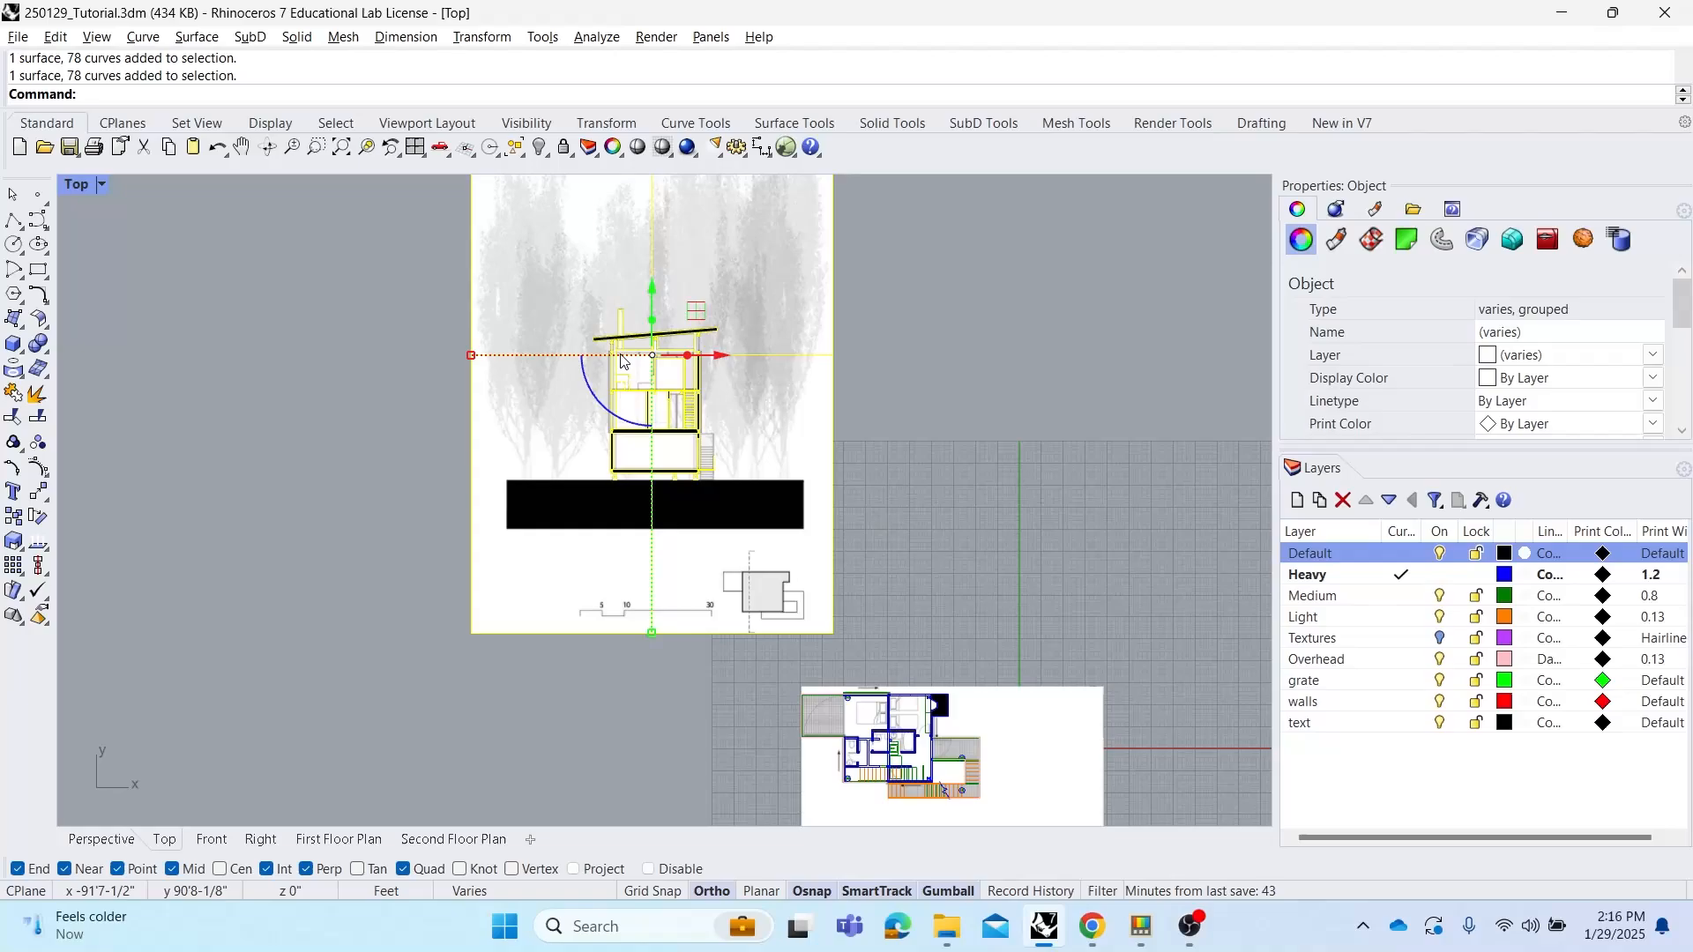
right_drag(745, 339, 818, 410)
scroll(745, 452, up, 2)
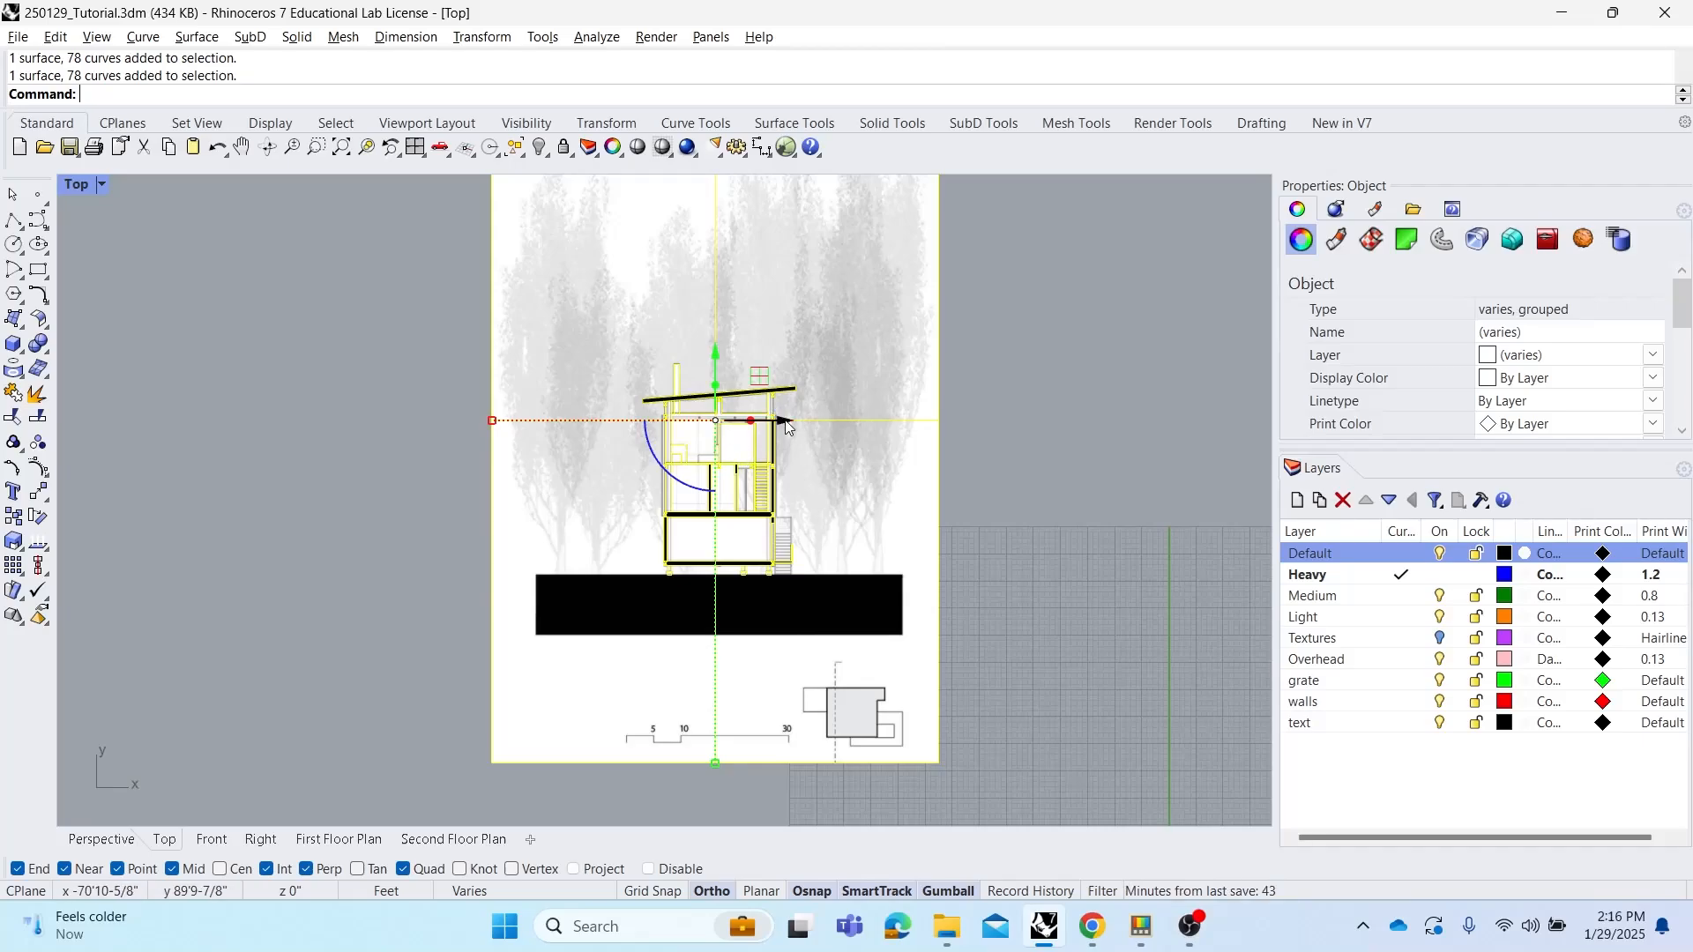
mouse_move(787, 425)
mouse_down()
mouse_move(1155, 421)
mouse_move(562, 424)
mouse_move(808, 413)
mouse_up()
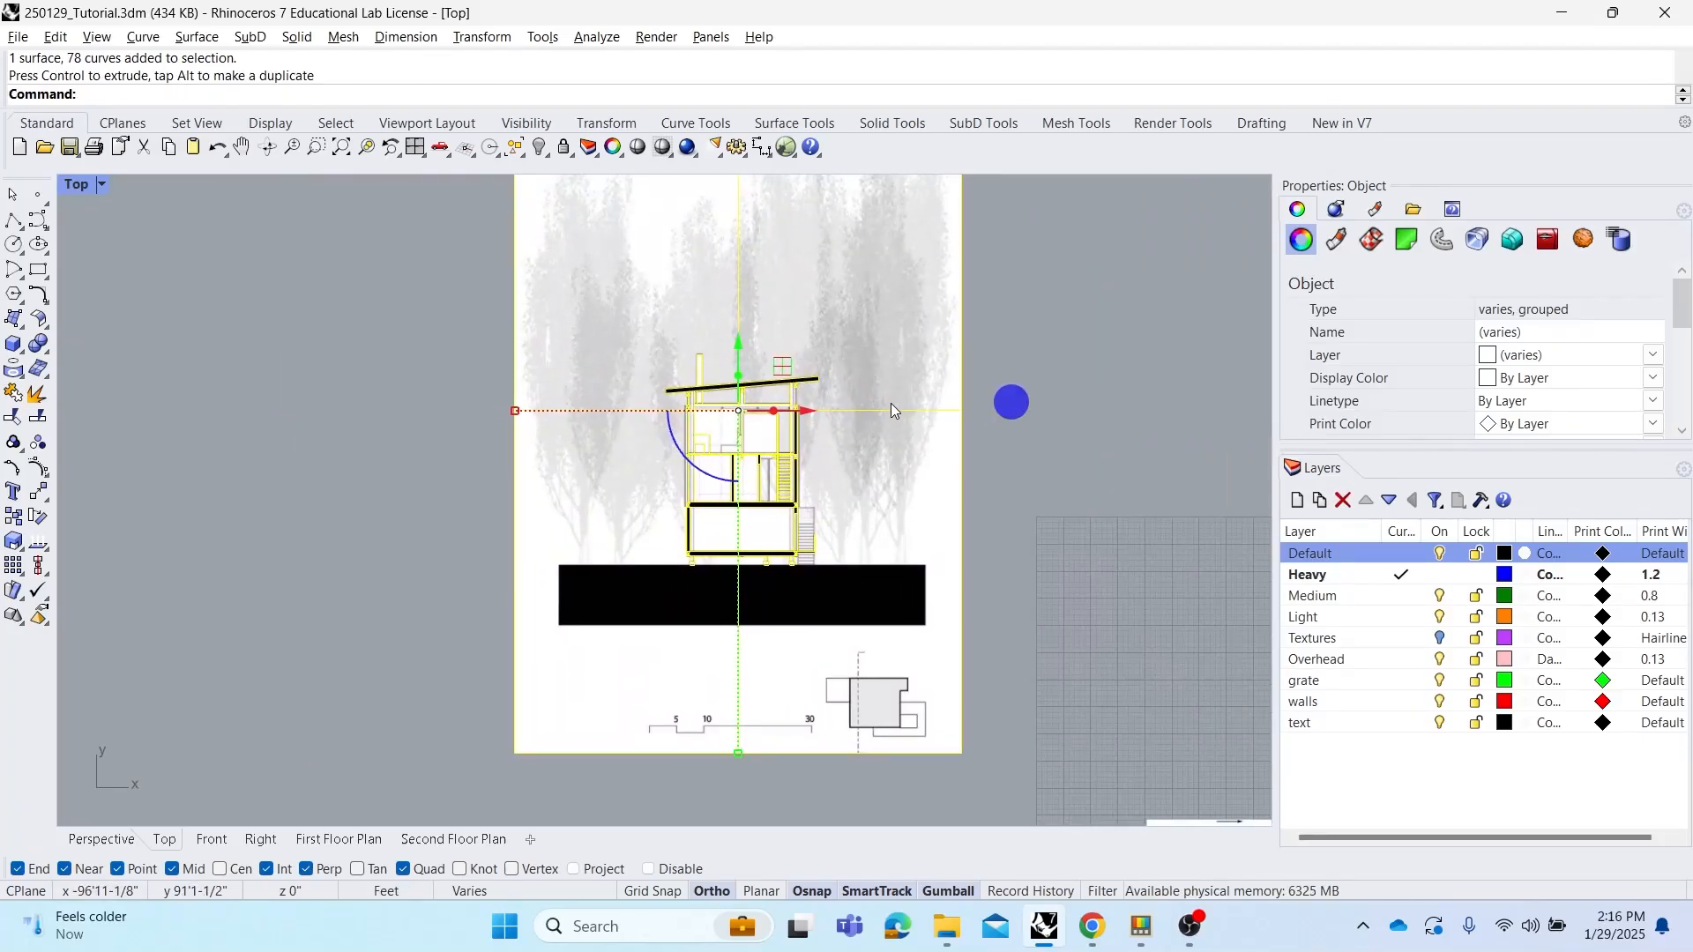
click(805, 414)
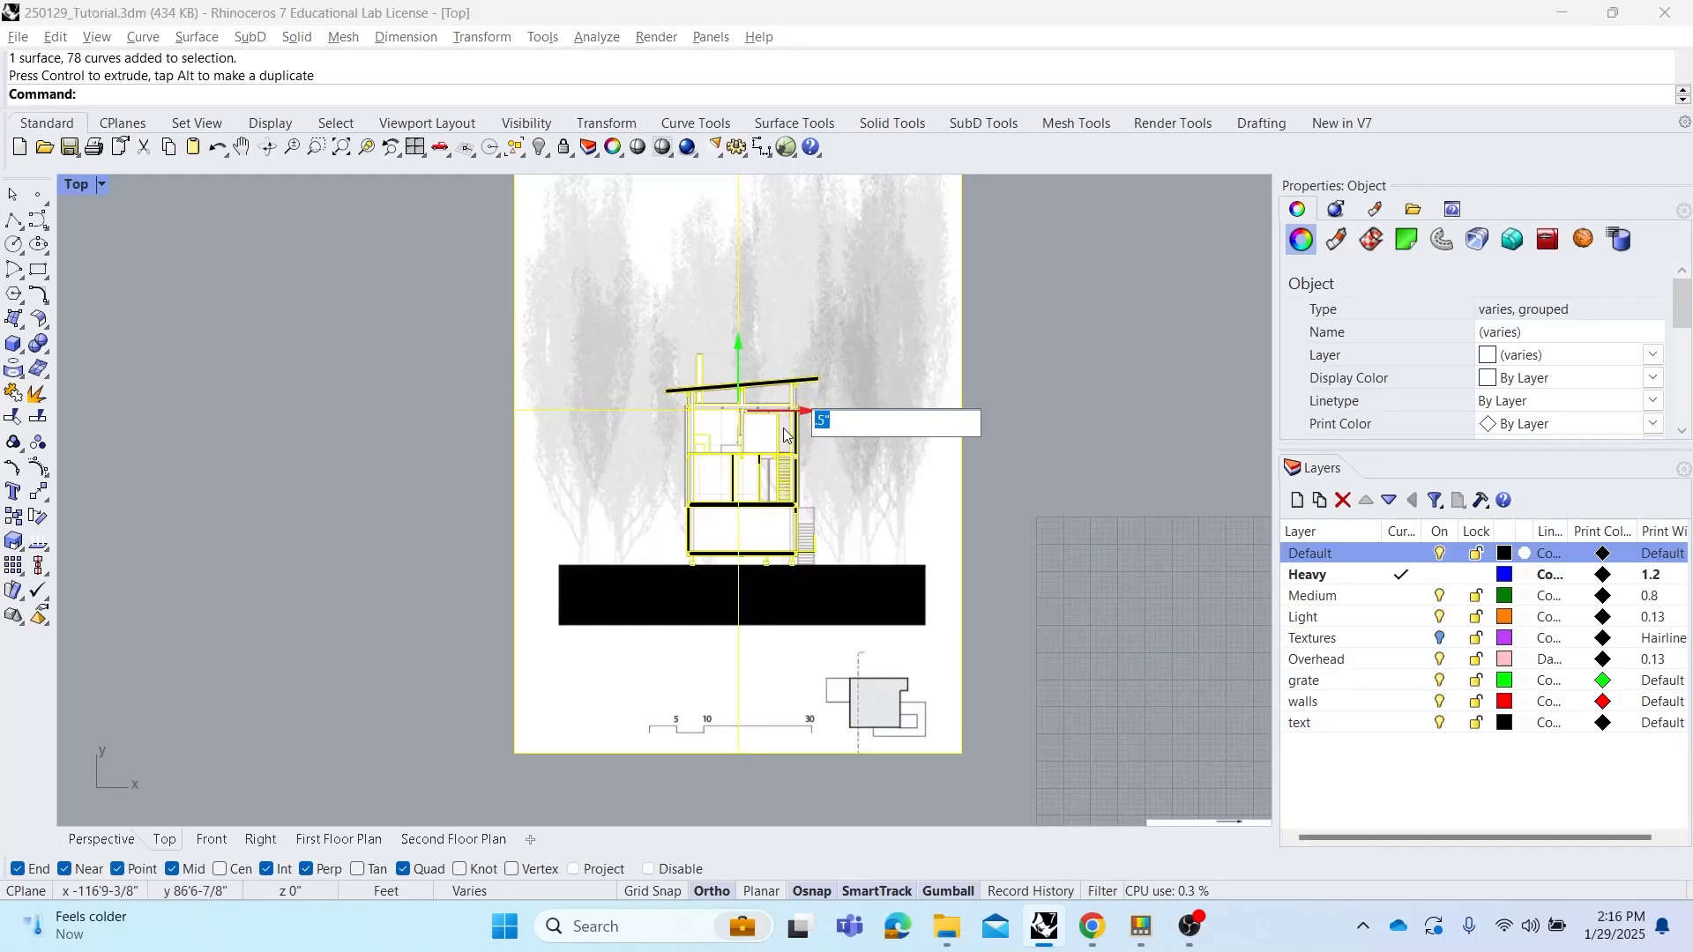
text(10)
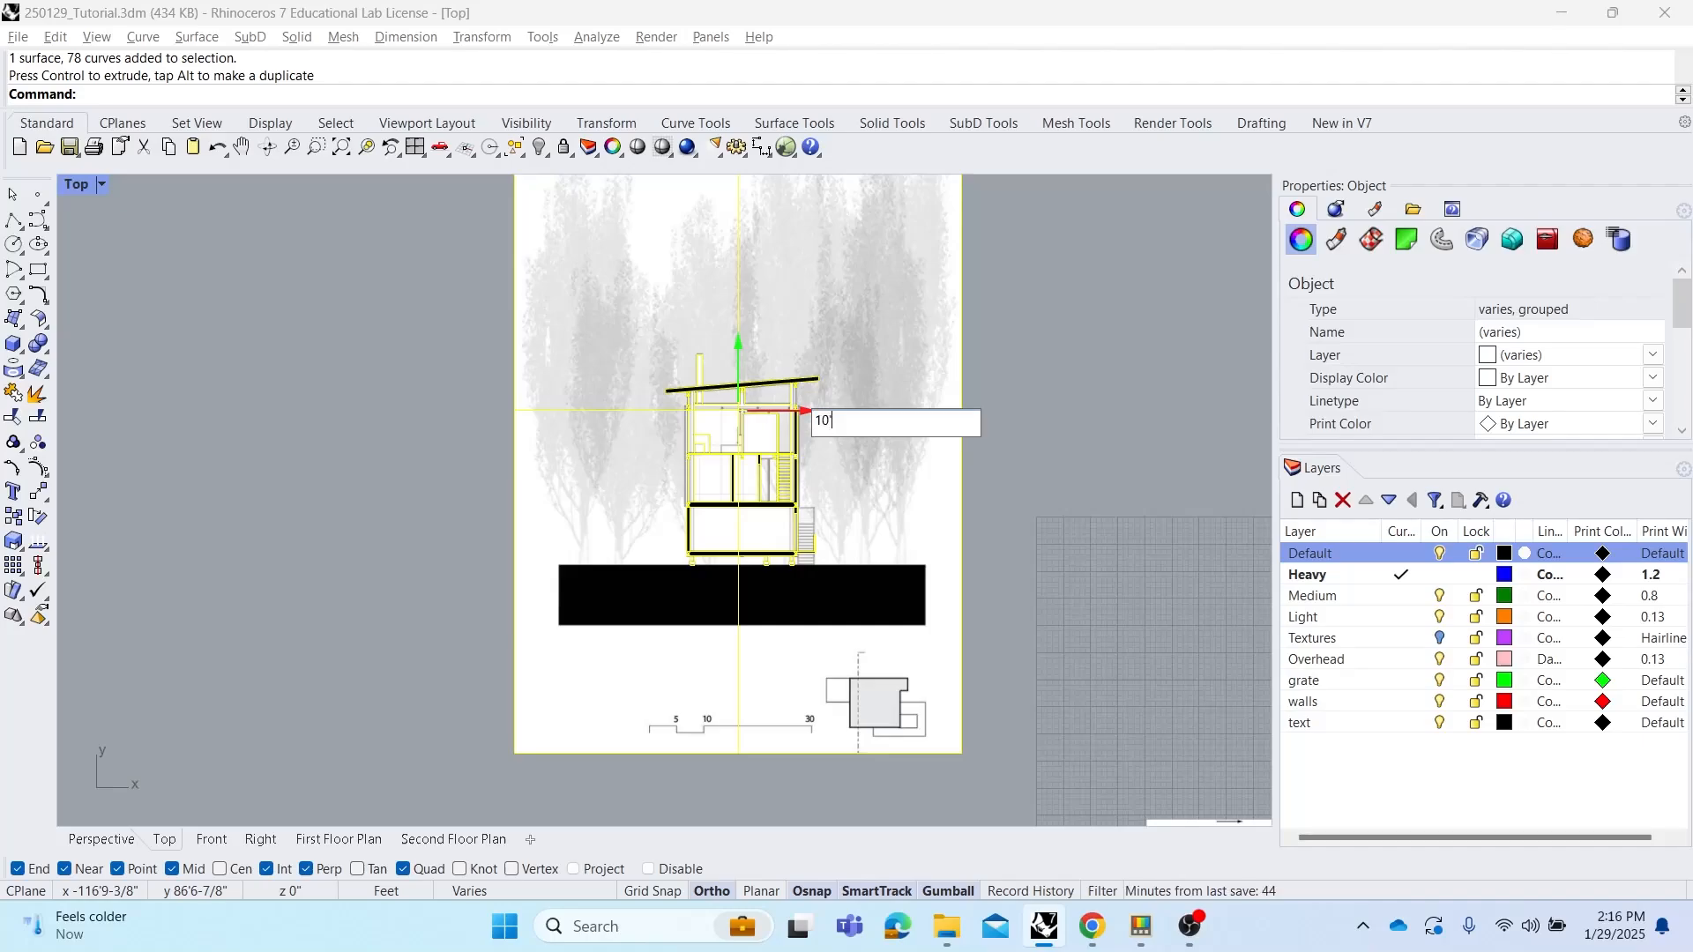
key(Return)
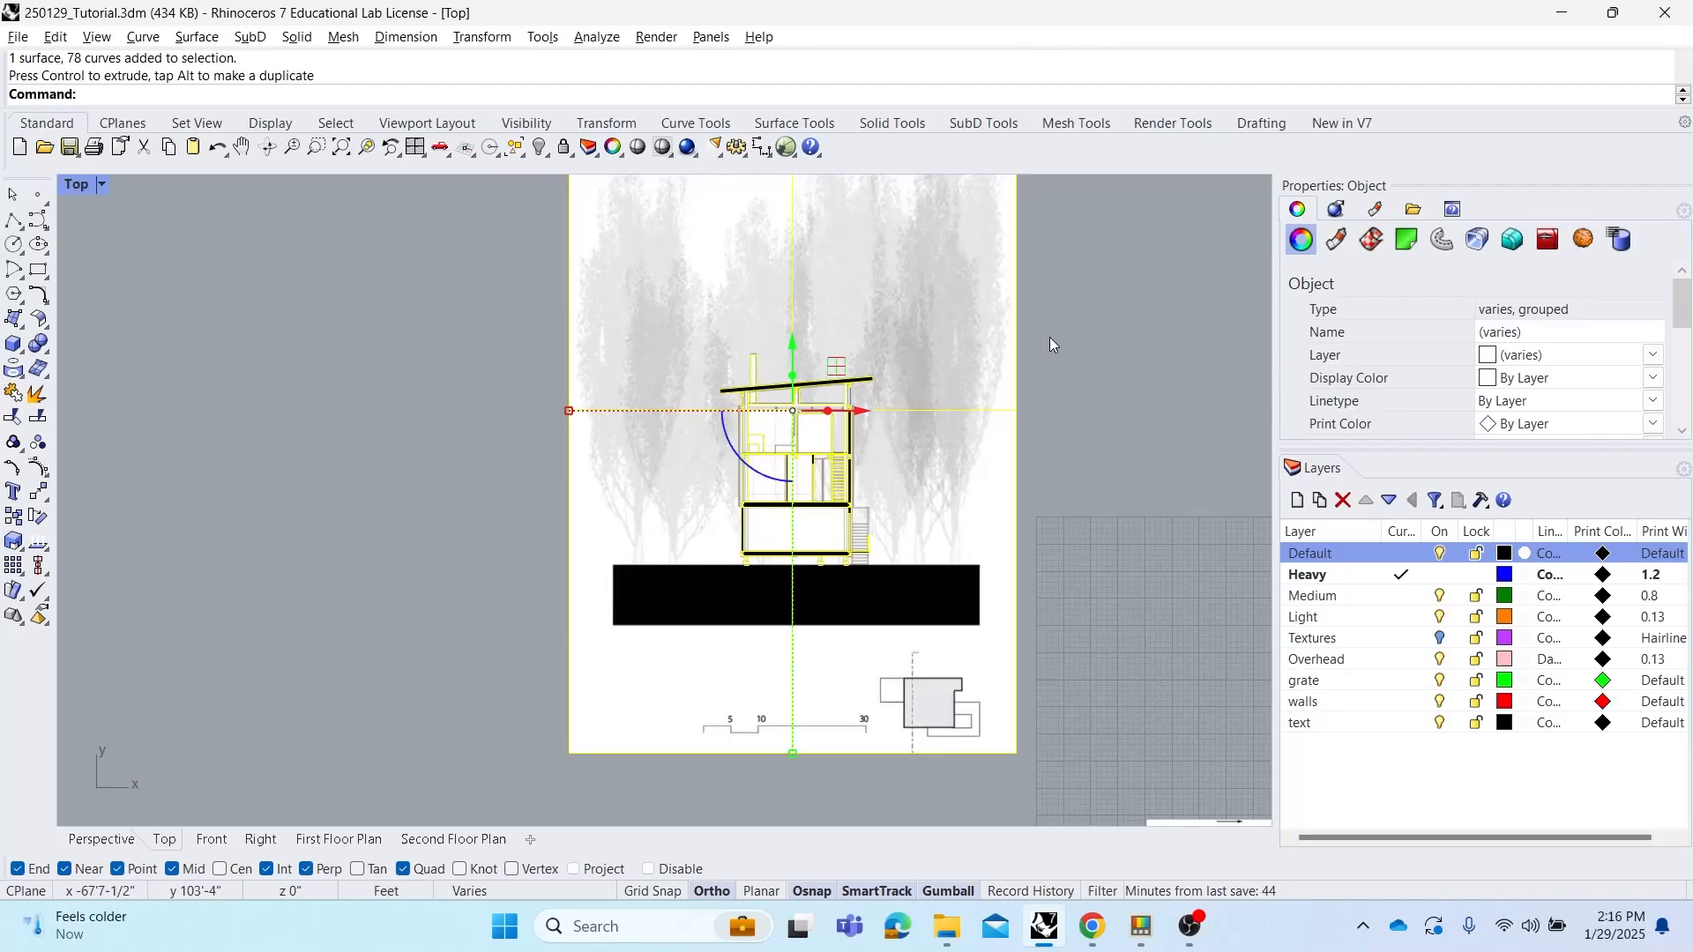
Move the section drawing group about 10 feet up along y with the gumball and check its placement
click(796, 341)
right_click(924, 261)
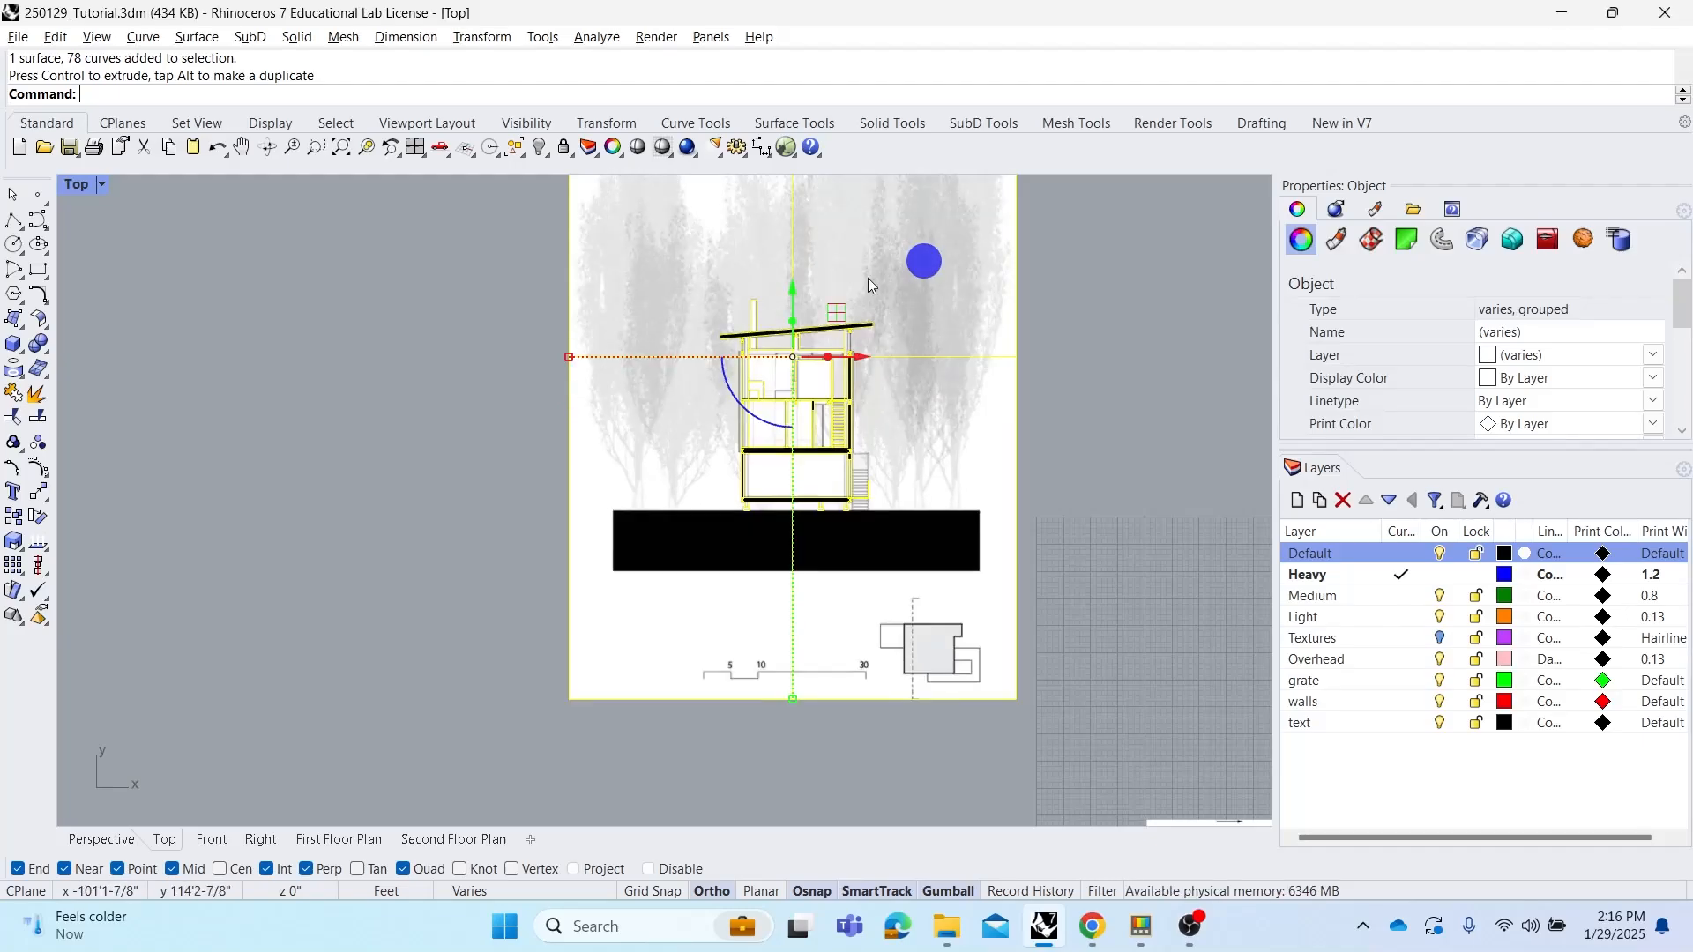
right_drag(680, 334, 712, 383)
scroll(605, 410, up, 4)
scroll(605, 410, up, 4)
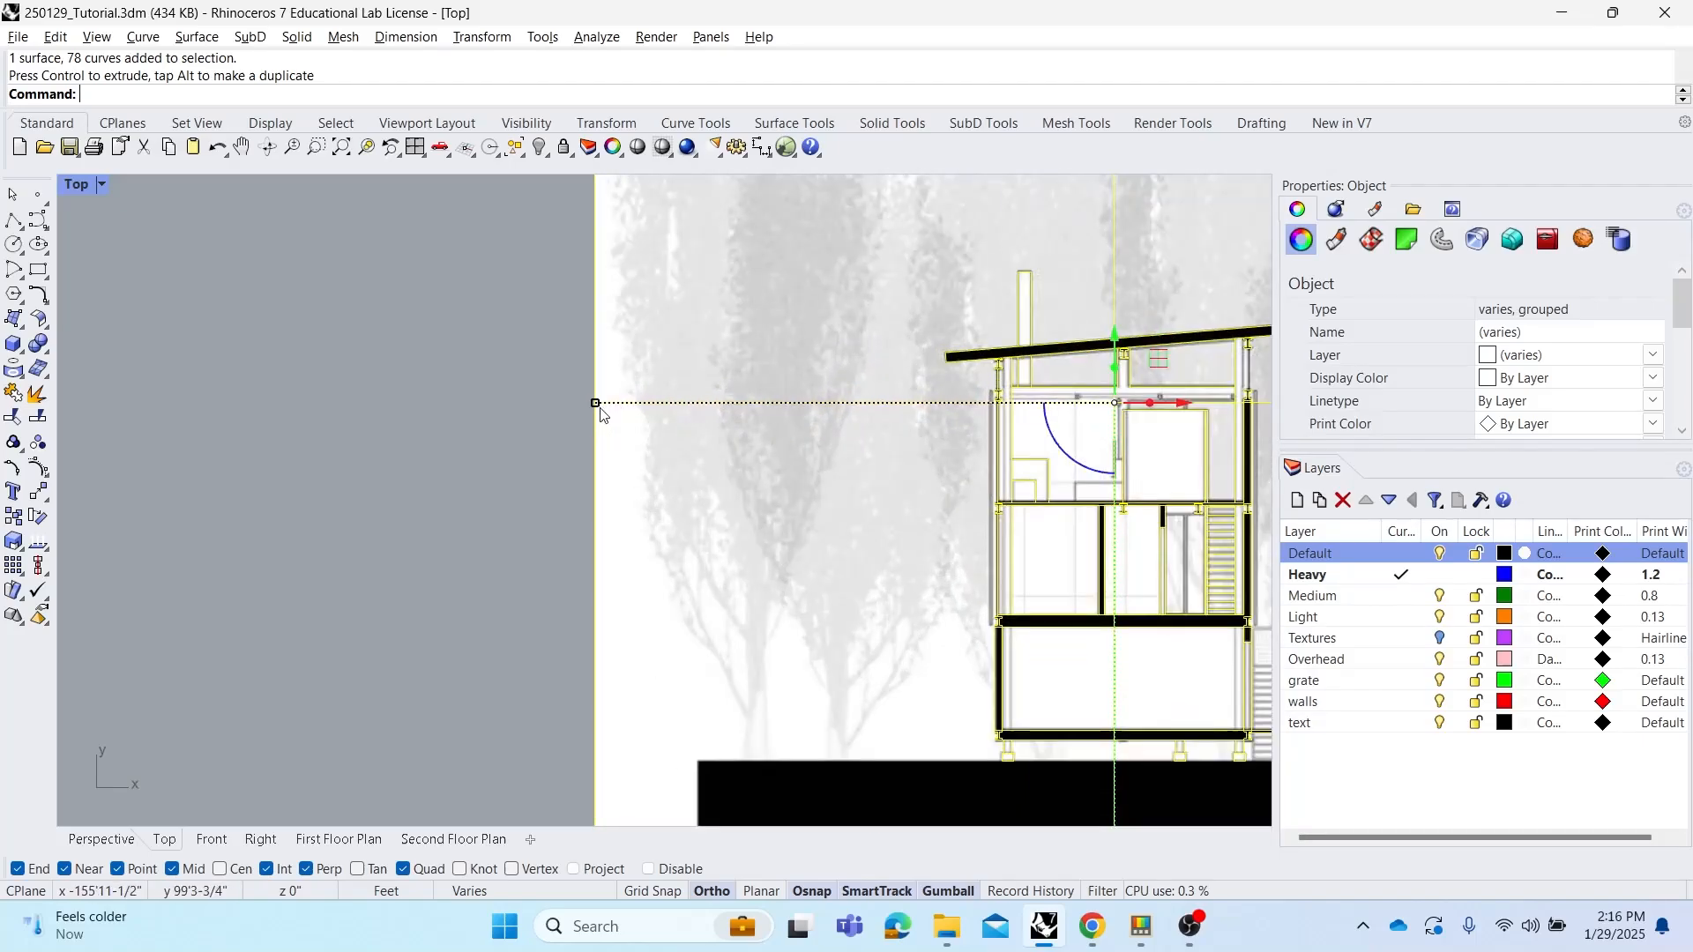
scroll(604, 410, down, 8)
right_drag(708, 496, 661, 449)
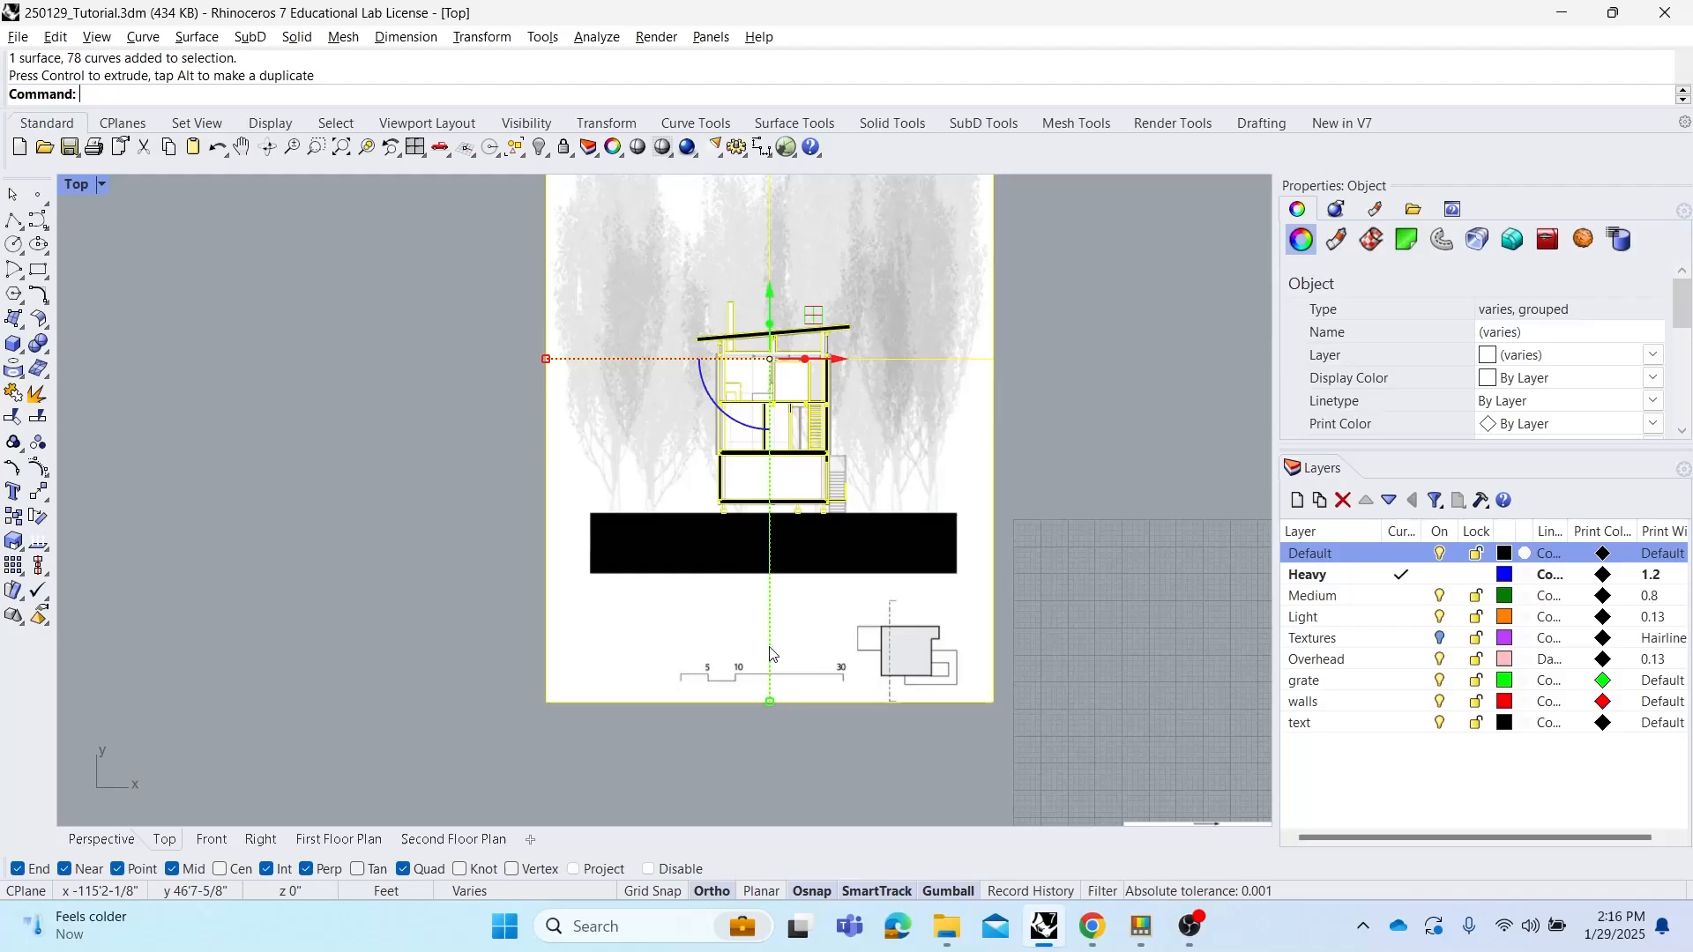
Try scaling the section drawing group by dragging the gumball scale handle
click(770, 702)
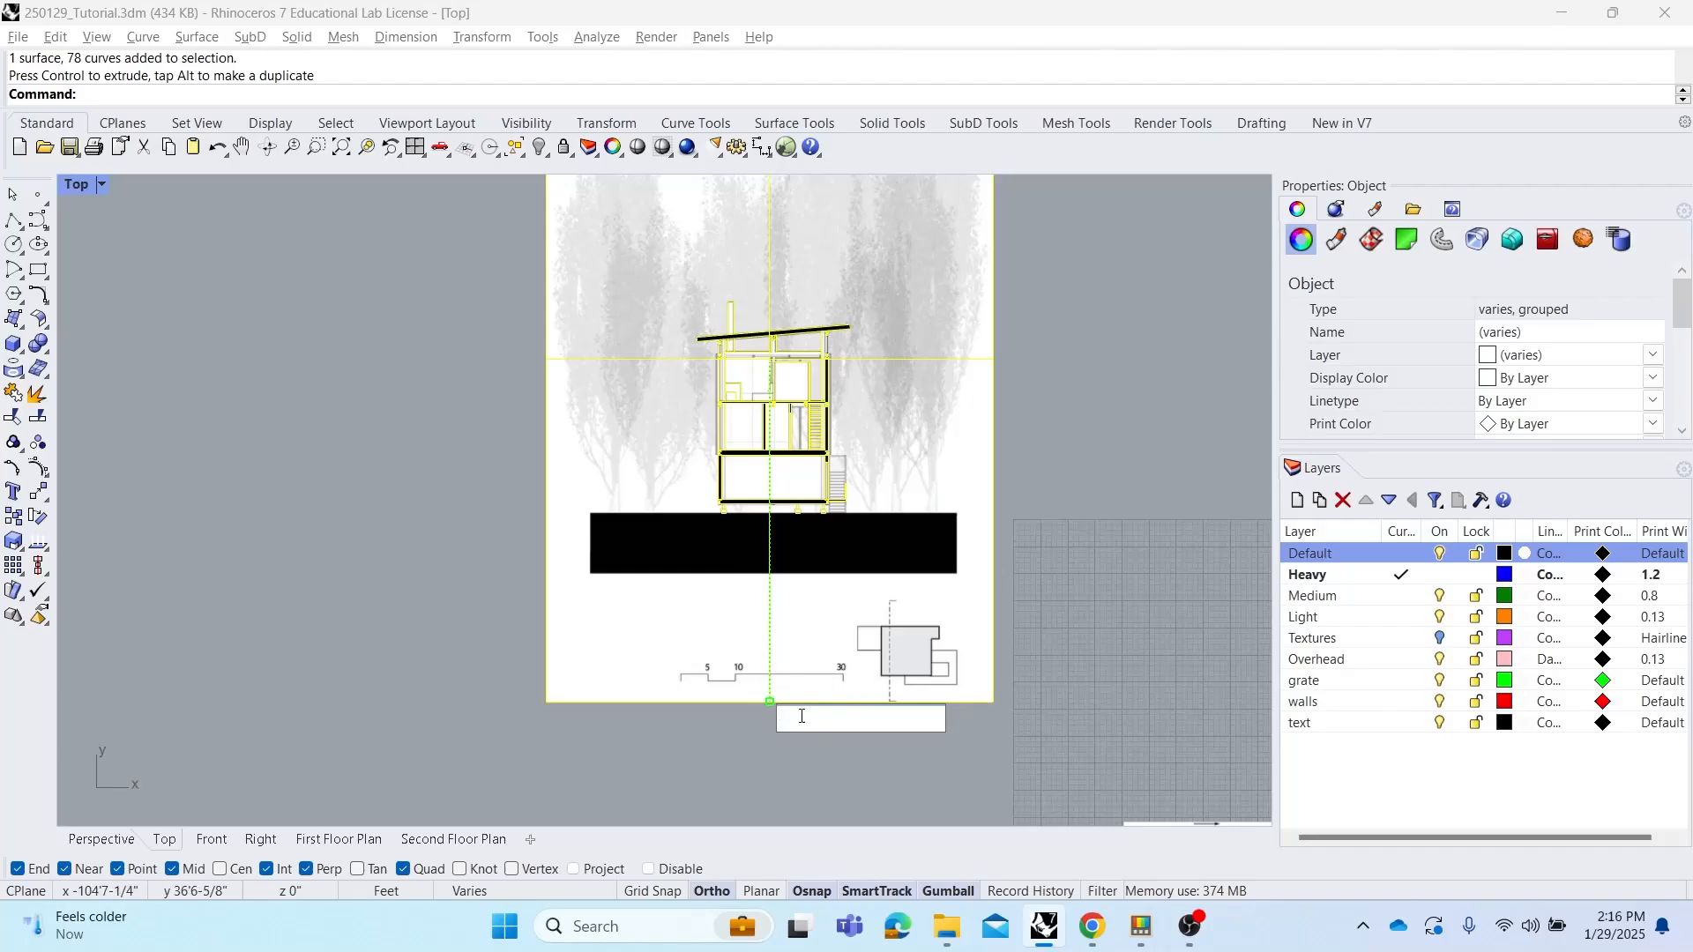
key(Escape)
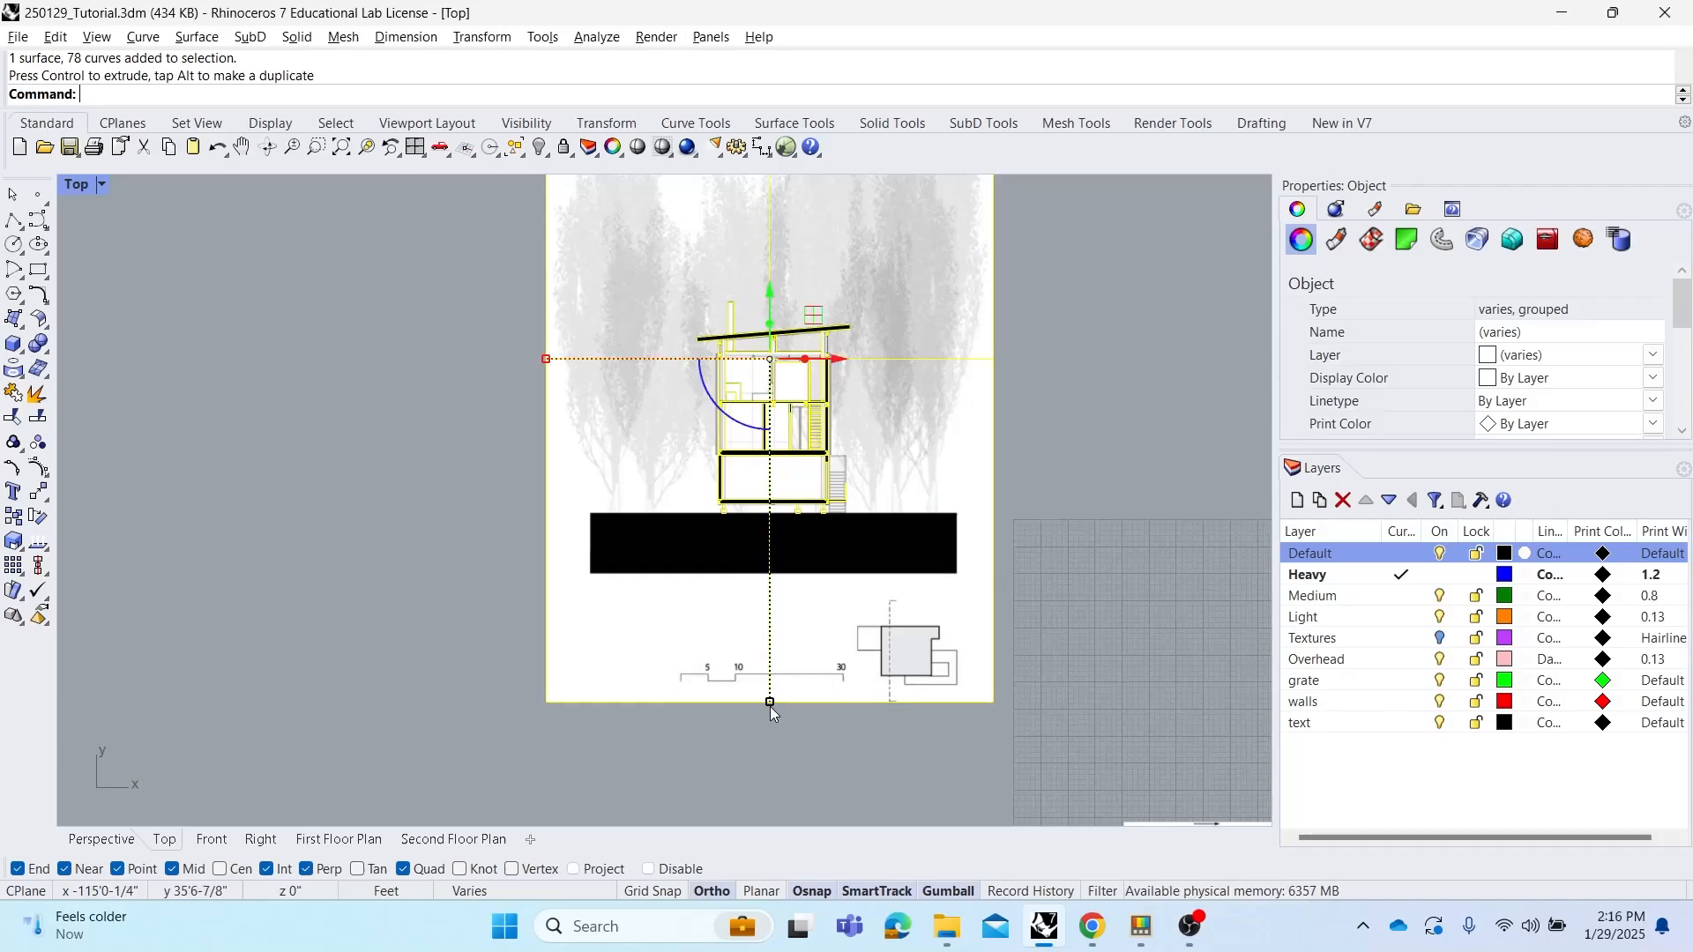
mouse_move(770, 703)
mouse_down()
mouse_move(775, 790)
mouse_move(798, 484)
mouse_move(801, 769)
mouse_up()
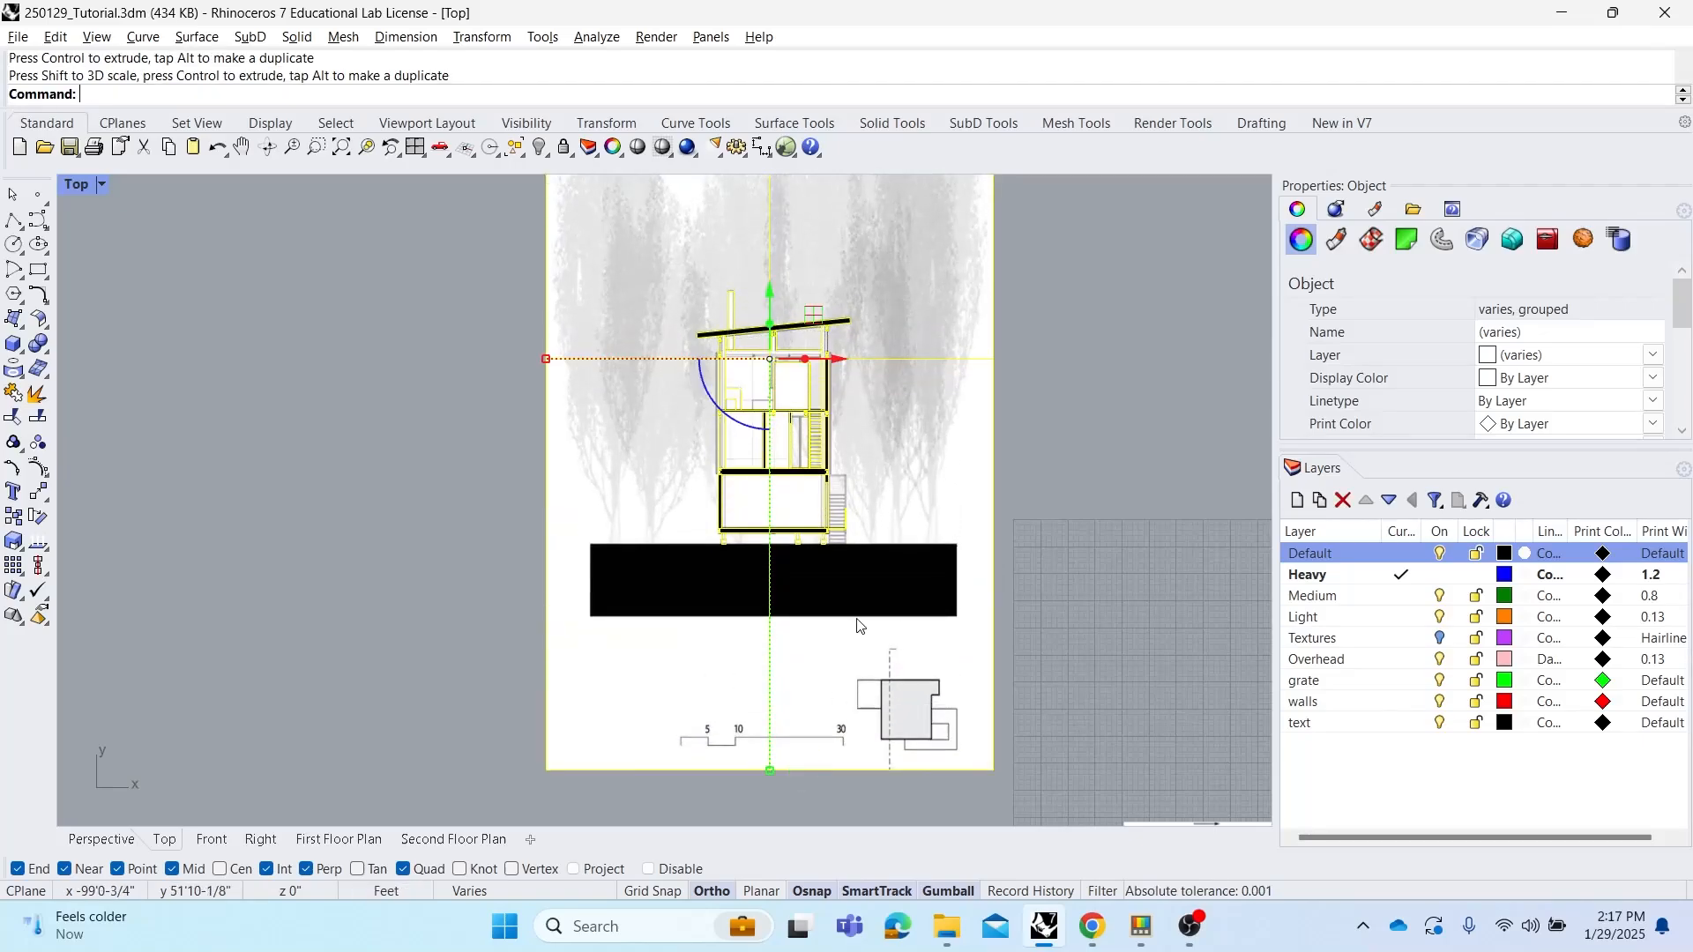
key(ctrl+z)
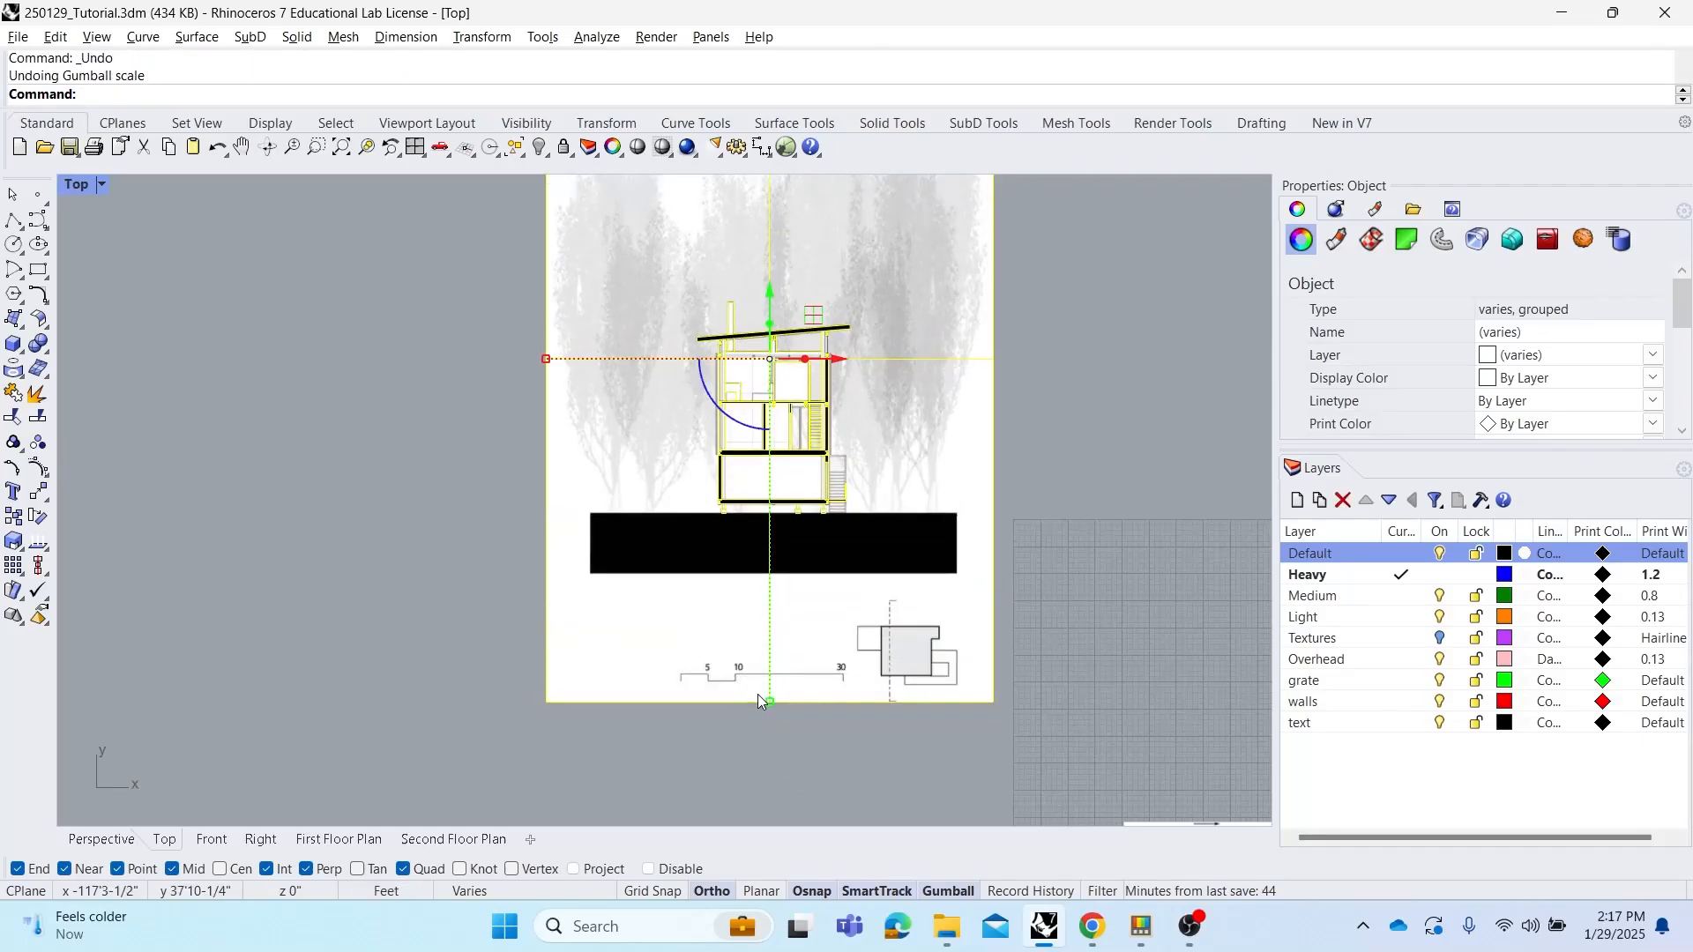
right_drag(810, 733, 784, 692)
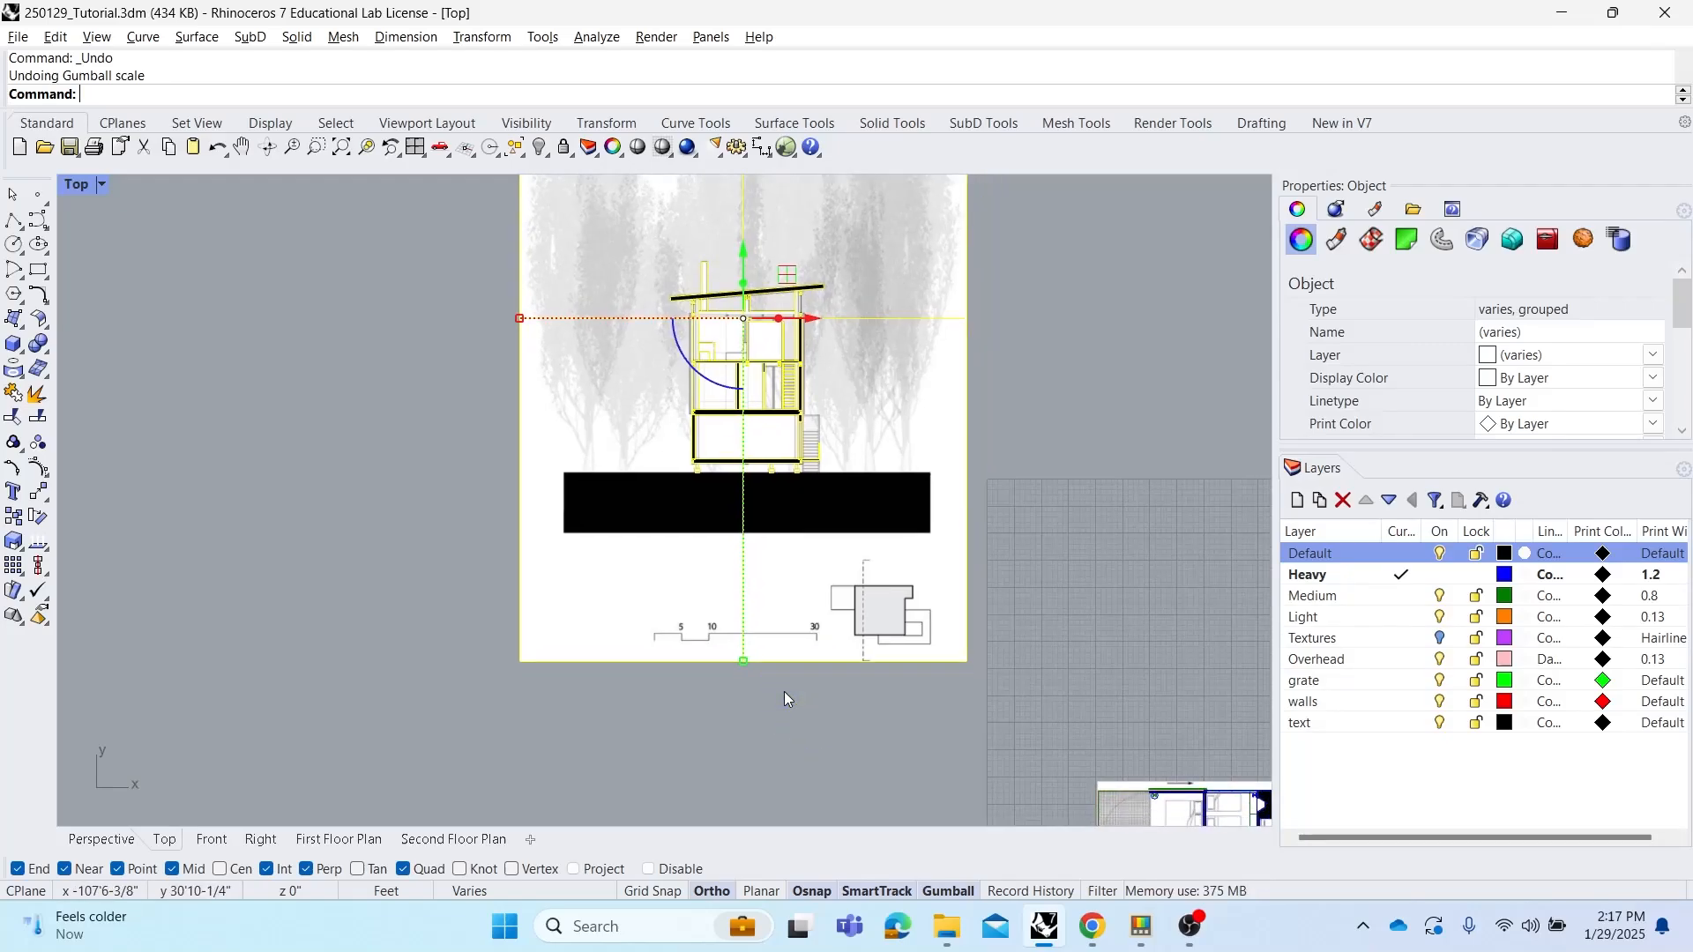
drag(744, 665, 774, 770)
key(ctrl+z)
Try scaling the section drawing group by a factor of 2 with the gumball
shift+click(744, 664)
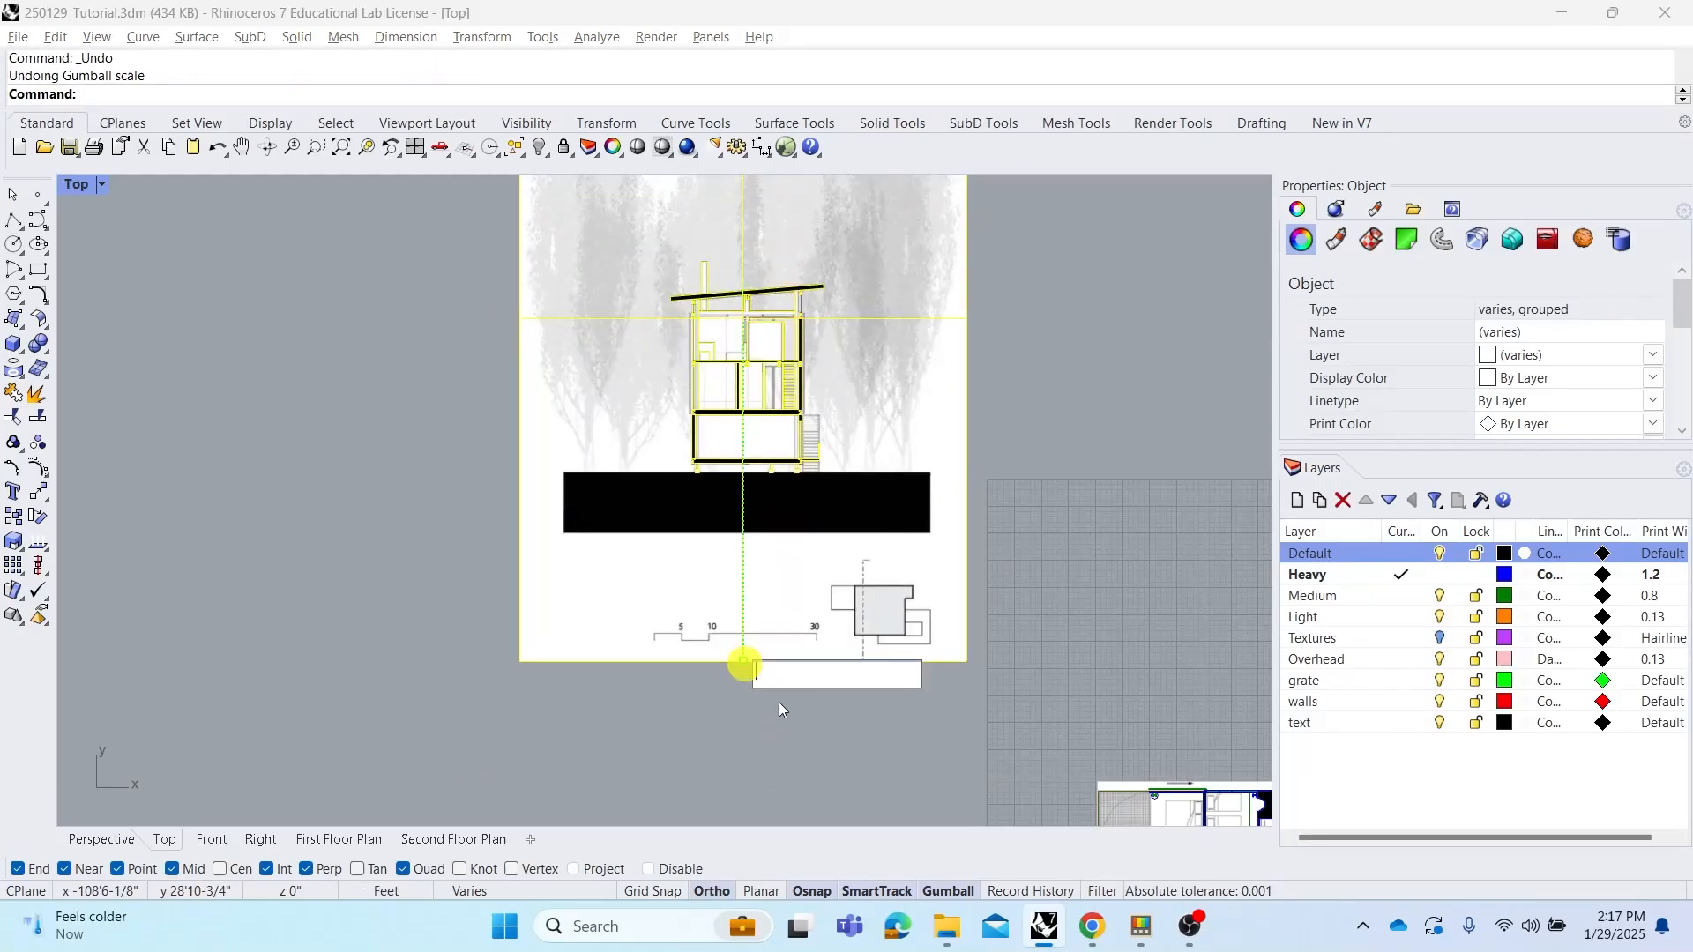
text(2)
key(Return)
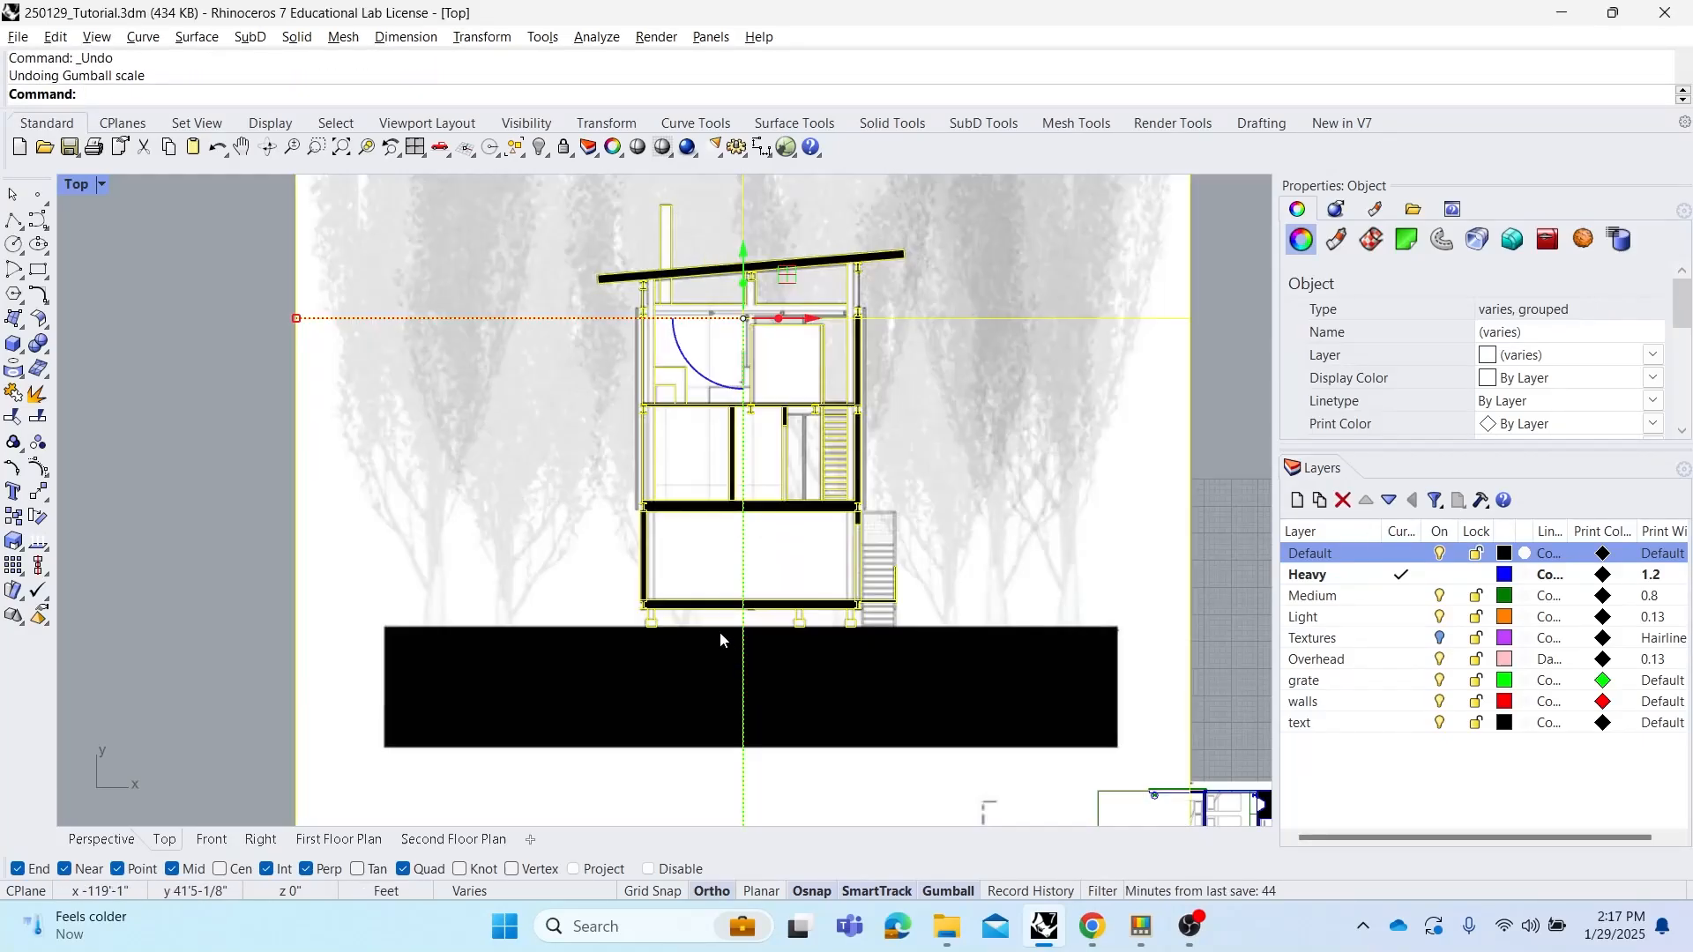
key(ctrl+z)
mouse_move(744, 664)
mouse_down()
mouse_move(766, 756)
mouse_move(760, 540)
mouse_move(771, 790)
mouse_move(744, 520)
mouse_up()
key(ctrl+z)
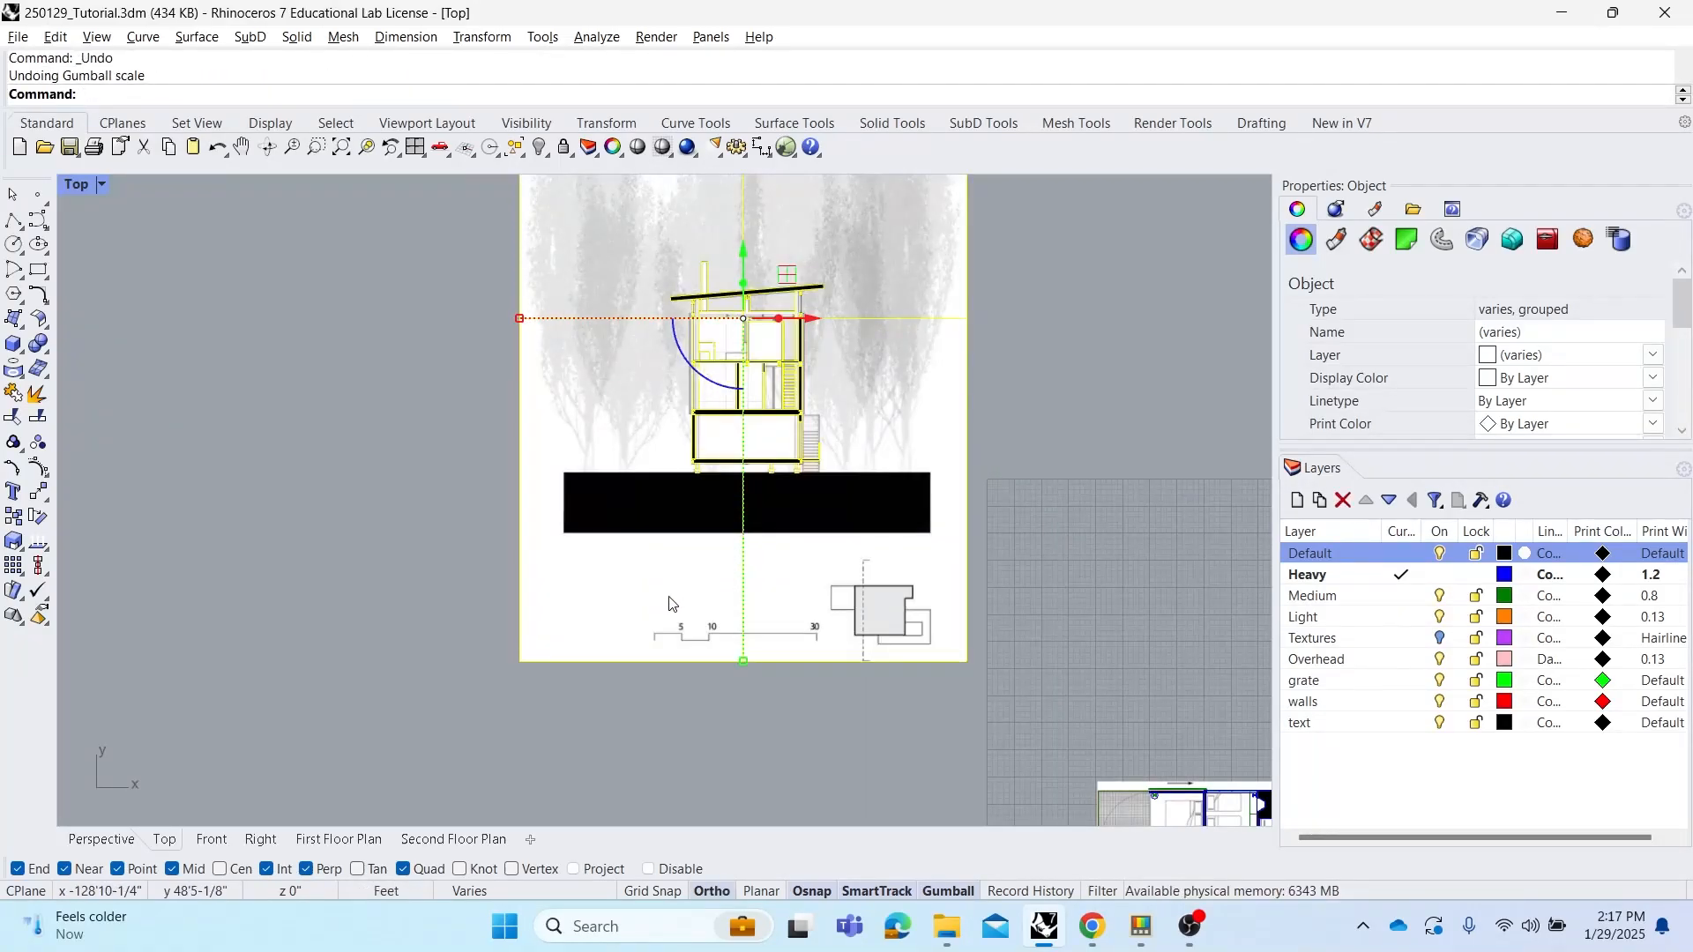
Try rotating the section drawing group 30 degrees with the gumball rotation handle
right_drag(630, 395, 597, 458)
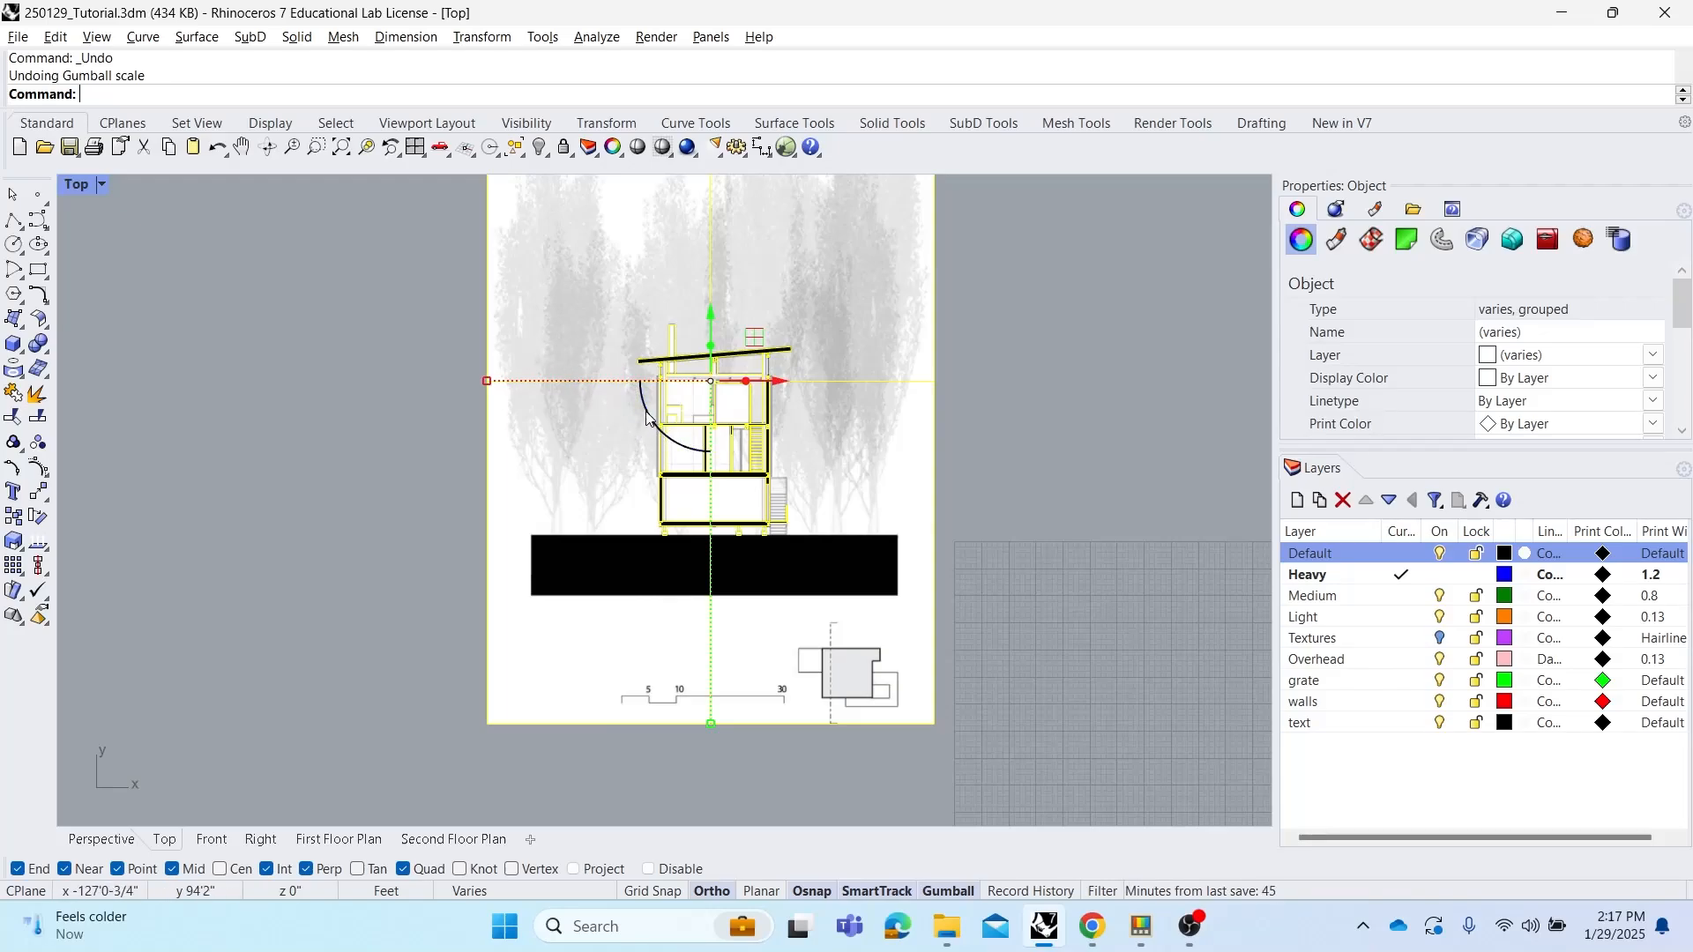
drag(644, 418, 679, 459)
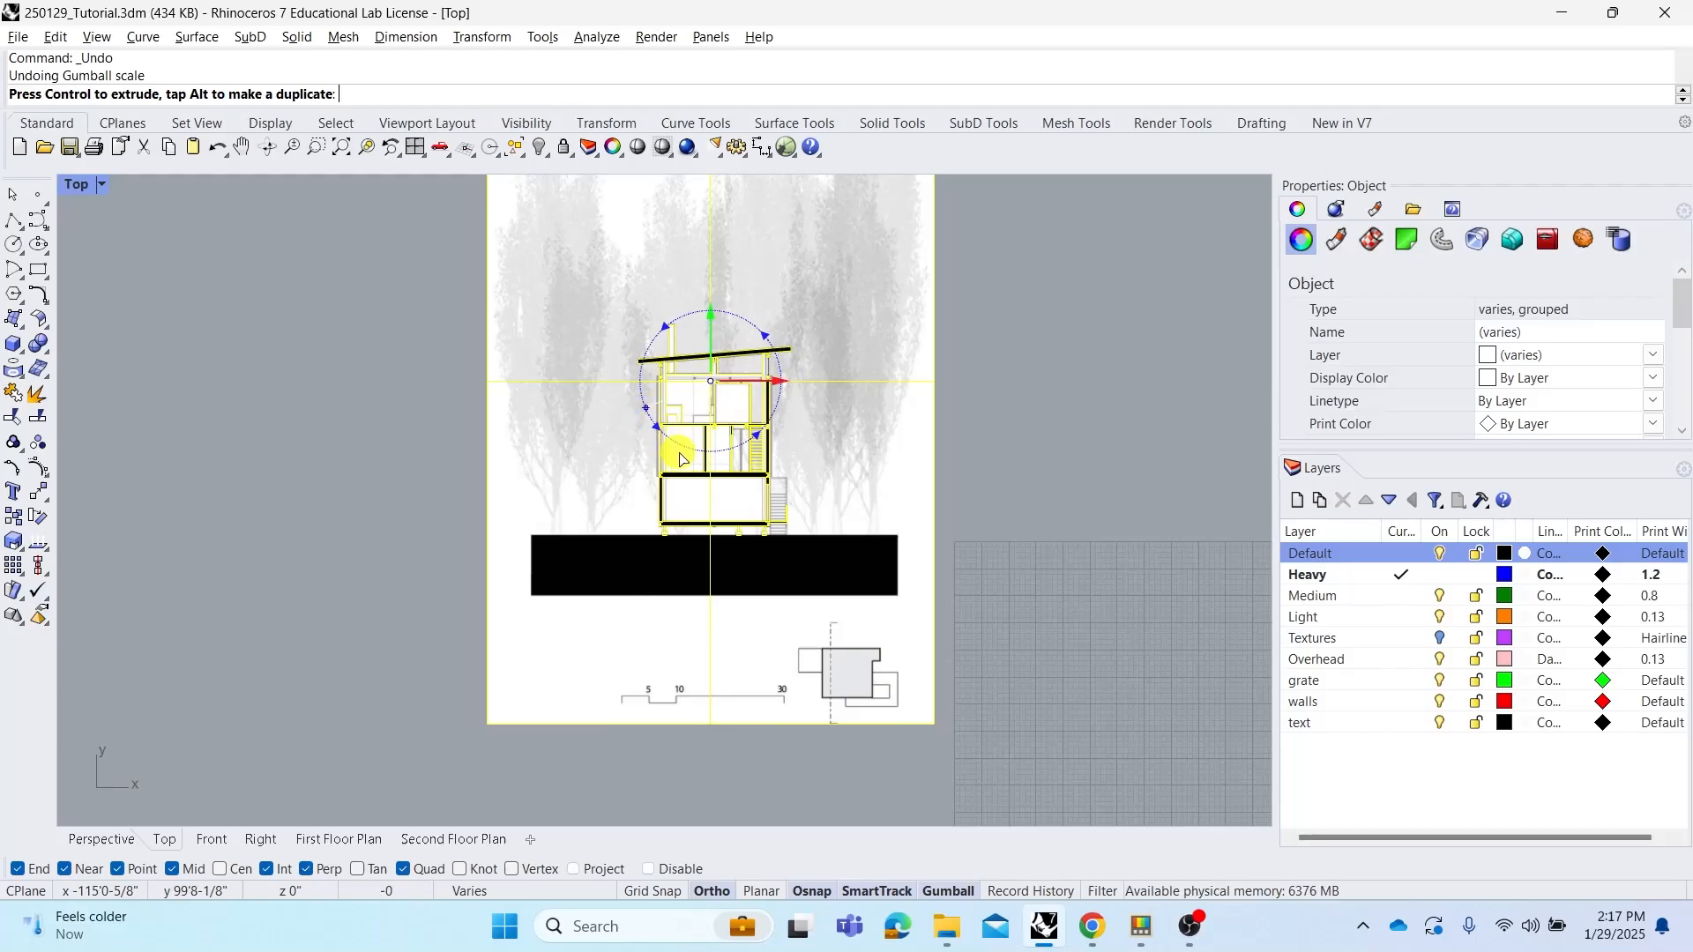
drag(679, 459, 702, 466)
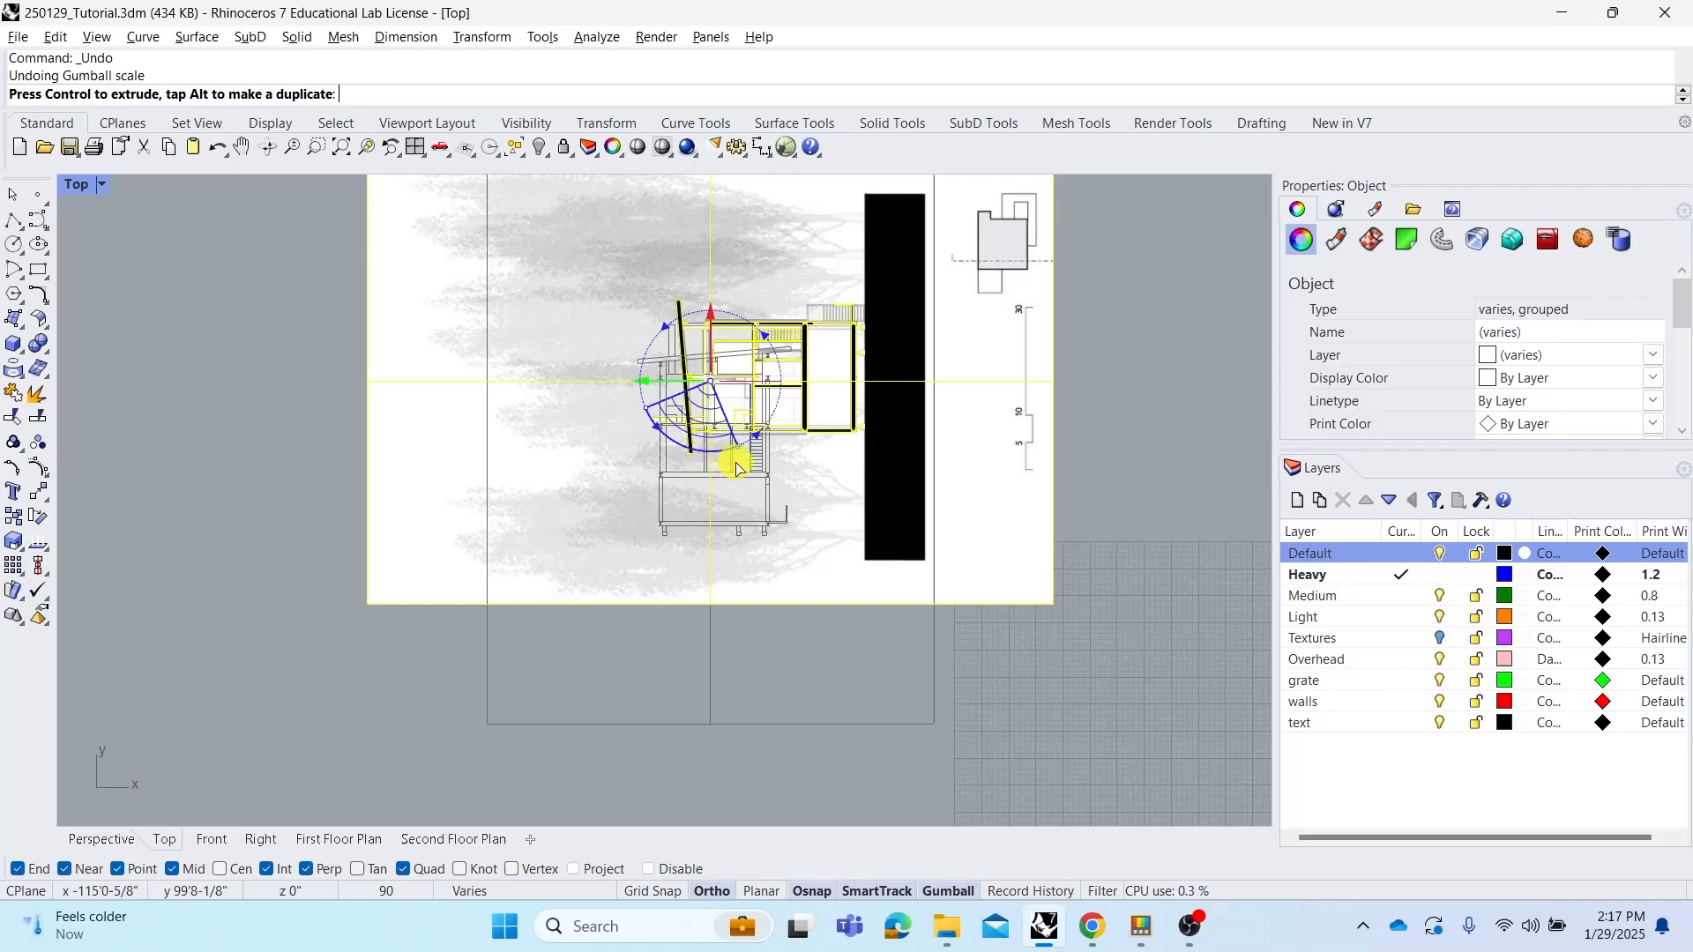
mouse_move(737, 469)
mouse_down()
mouse_move(774, 353)
mouse_move(742, 319)
mouse_move(663, 348)
mouse_move(653, 410)
mouse_up()
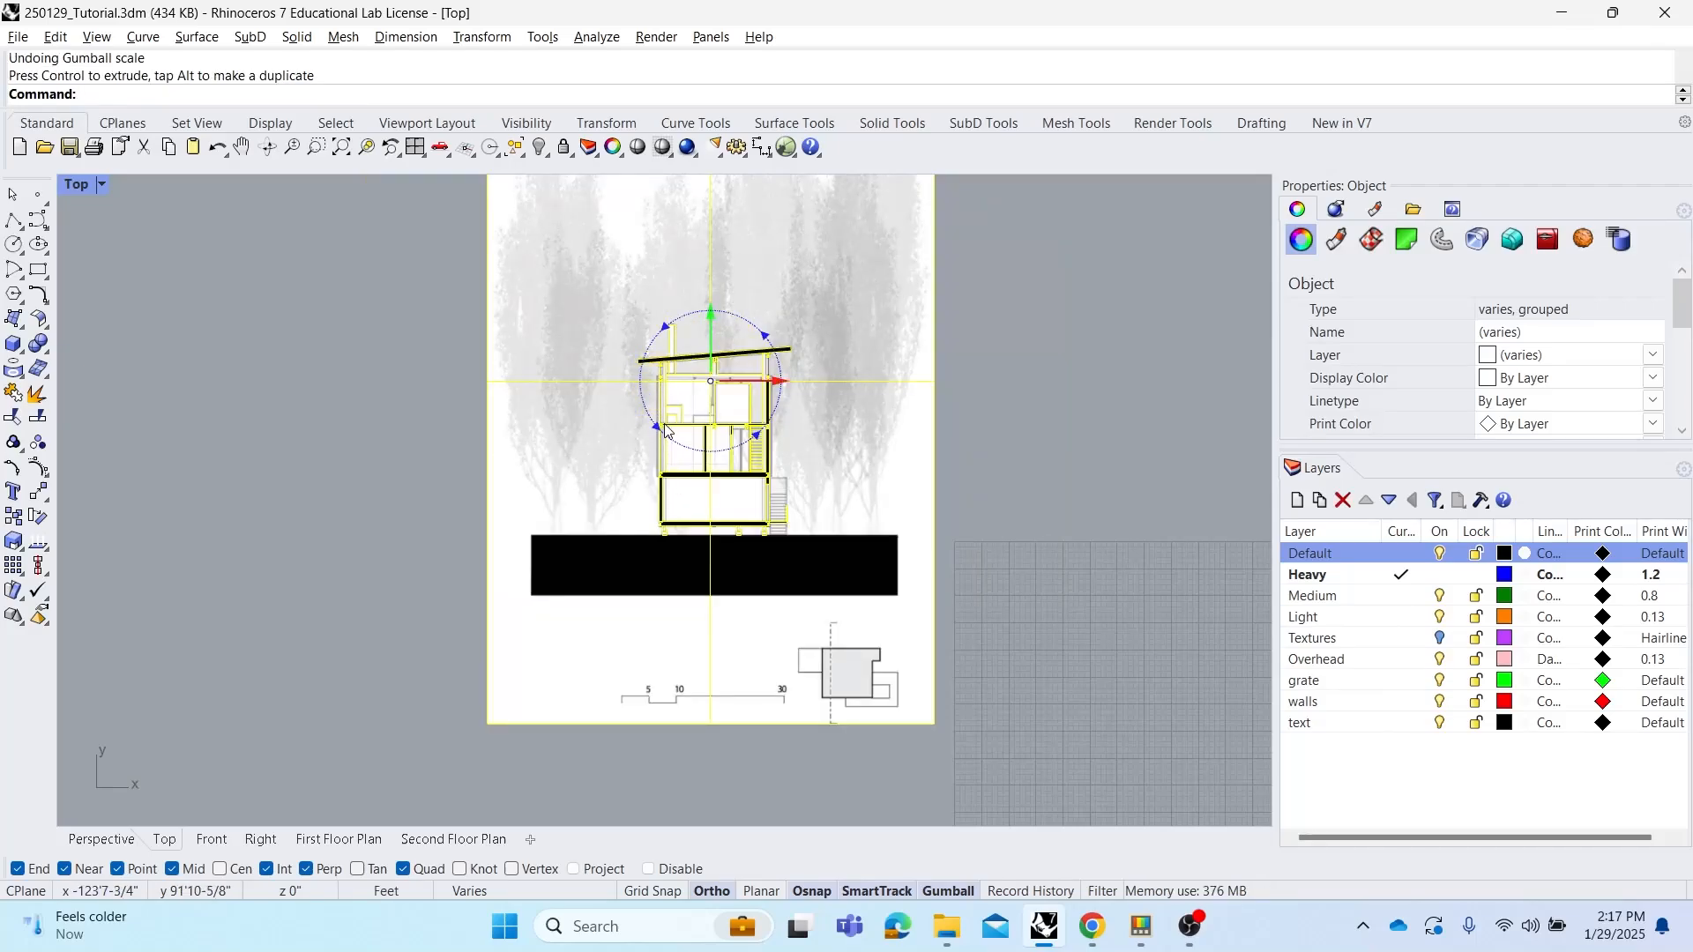
click(487, 479)
click(648, 423)
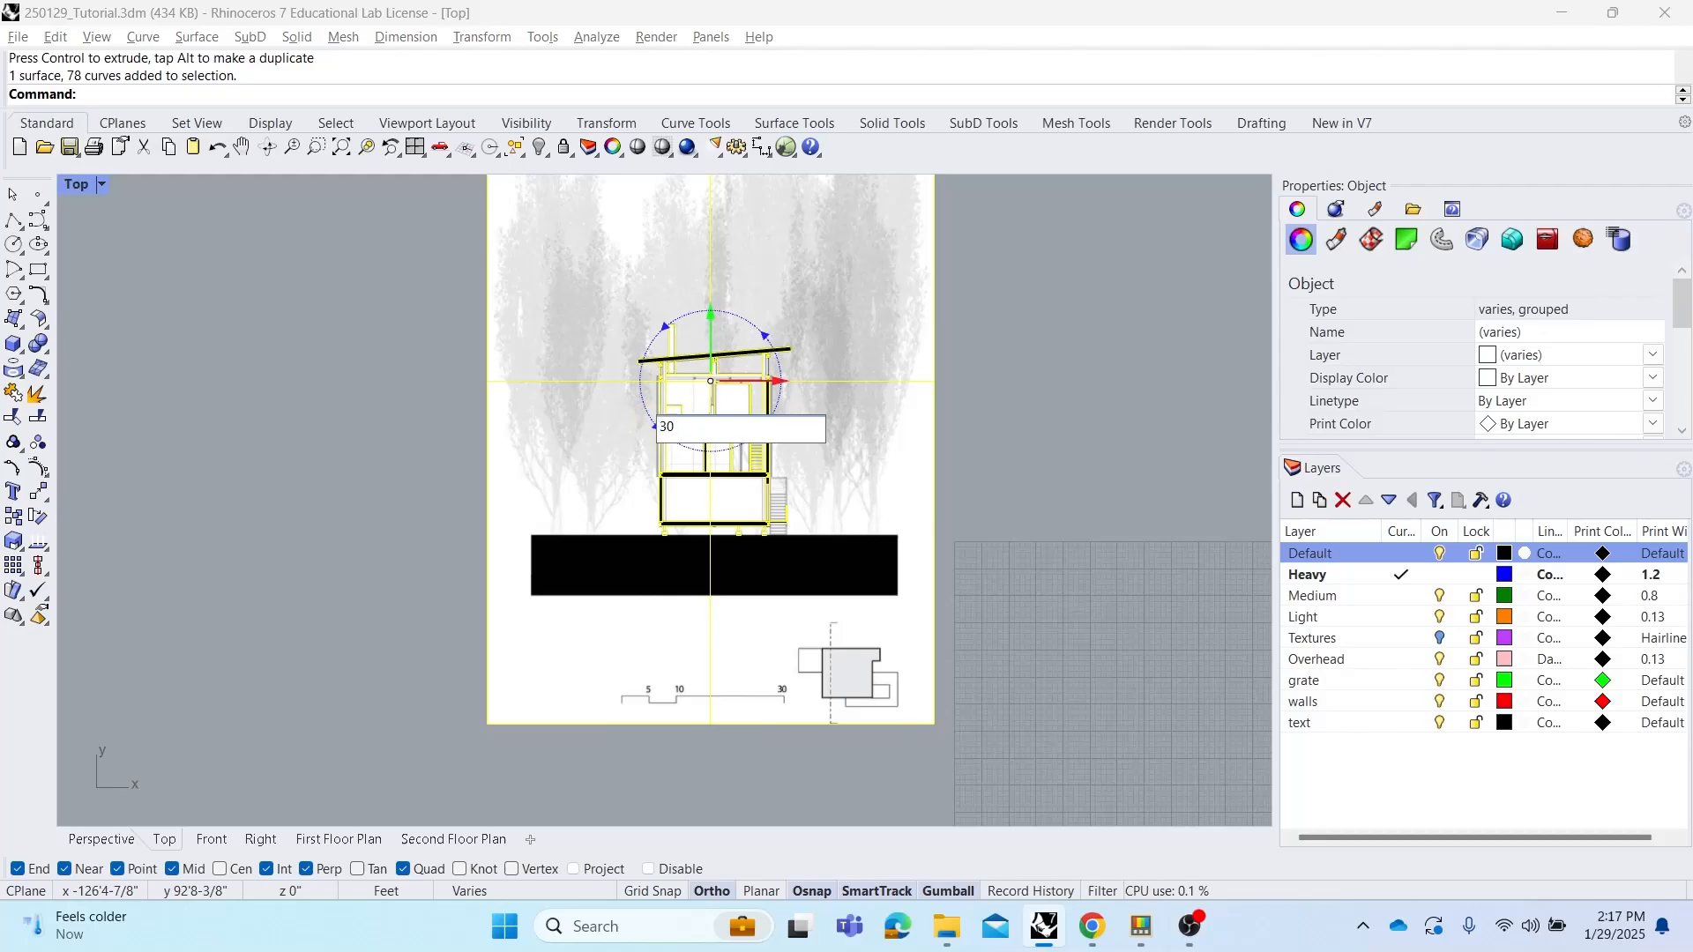
key(Return)
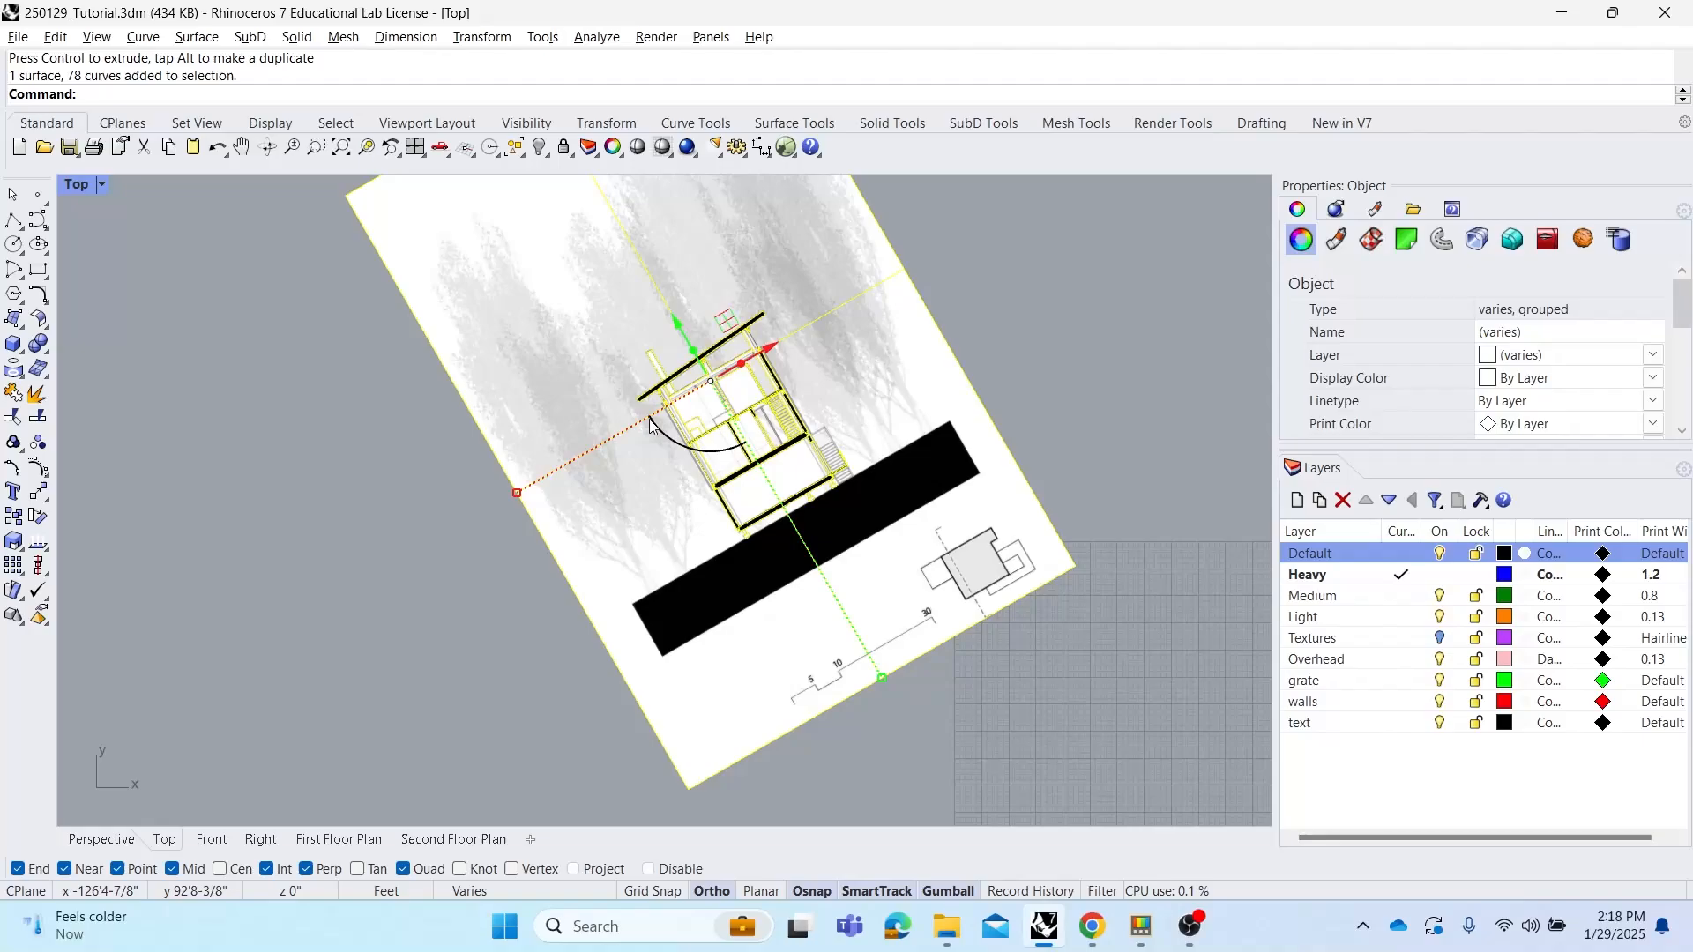
key(ctrl+z)
Reselect the section drawing group and rotate it 90 degrees with the gumball rotation handle
click(411, 414)
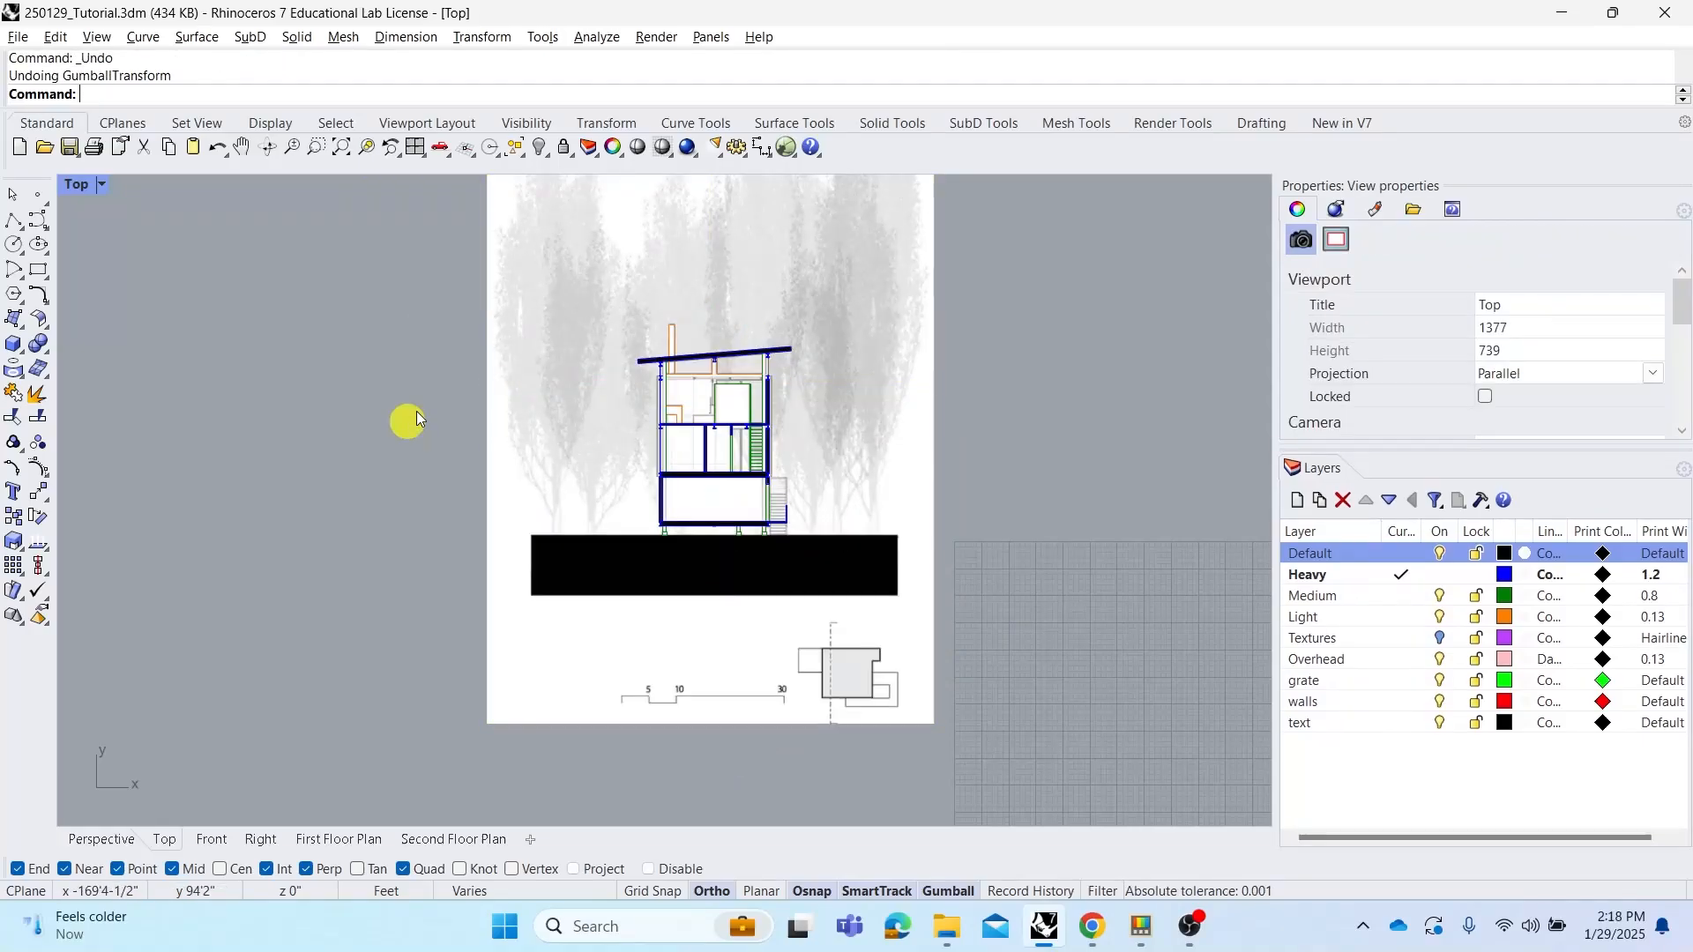
scroll(423, 414, down, 5)
click(536, 484)
scroll(586, 462, up, 3)
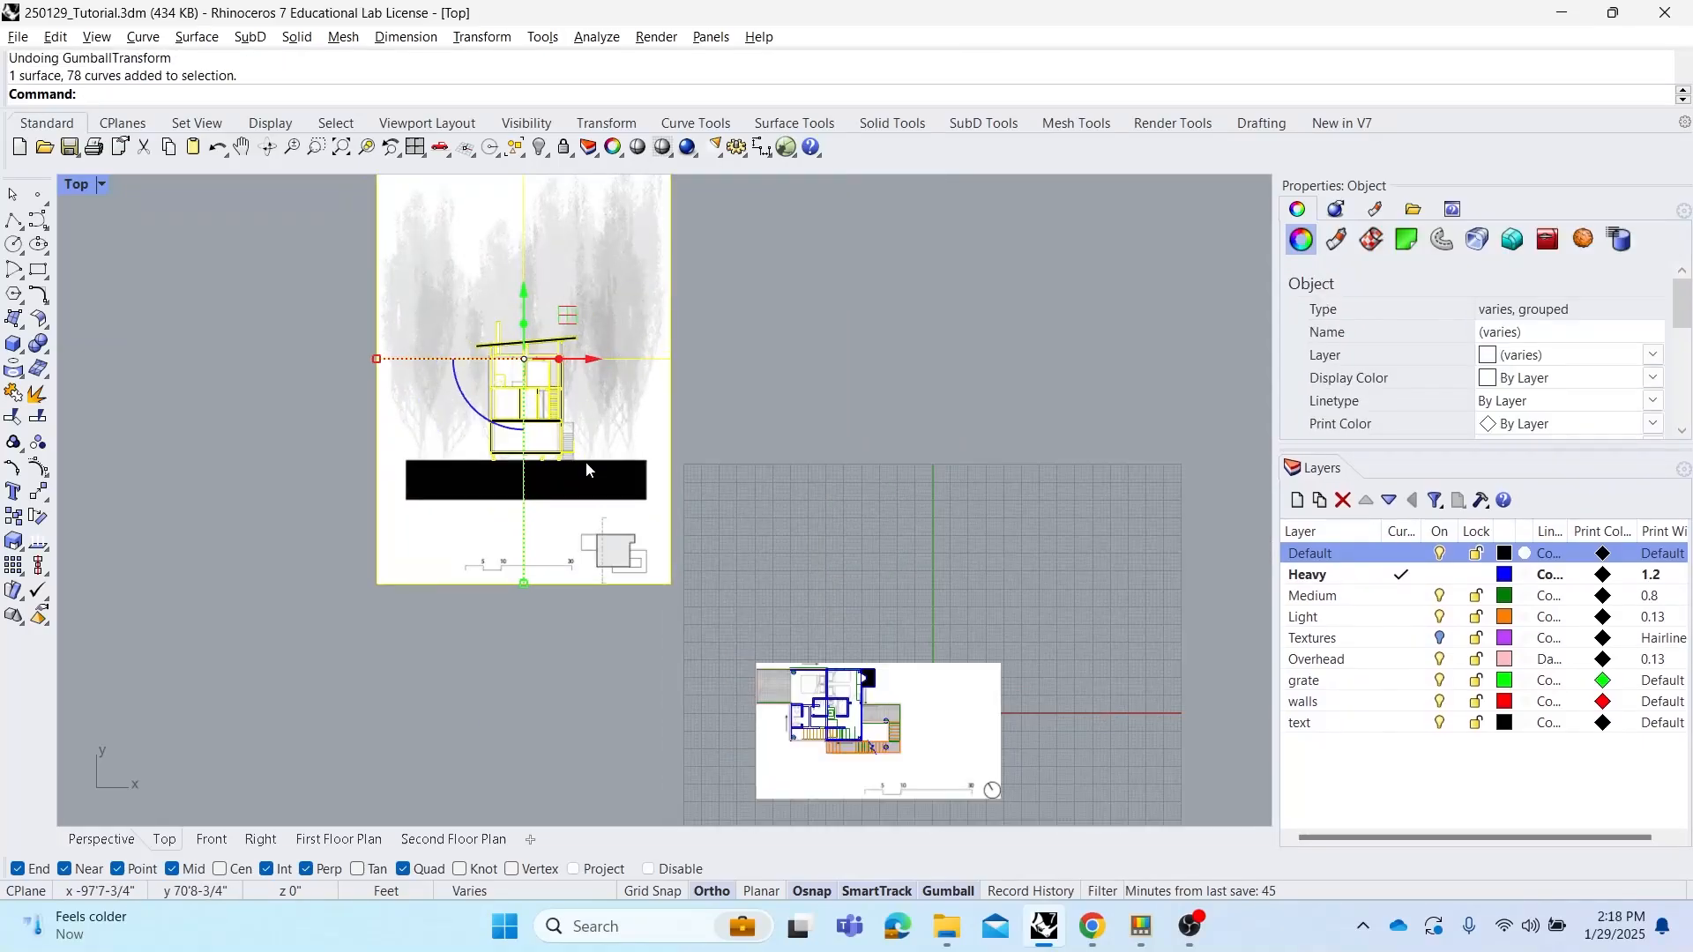
right_drag(670, 465, 644, 397)
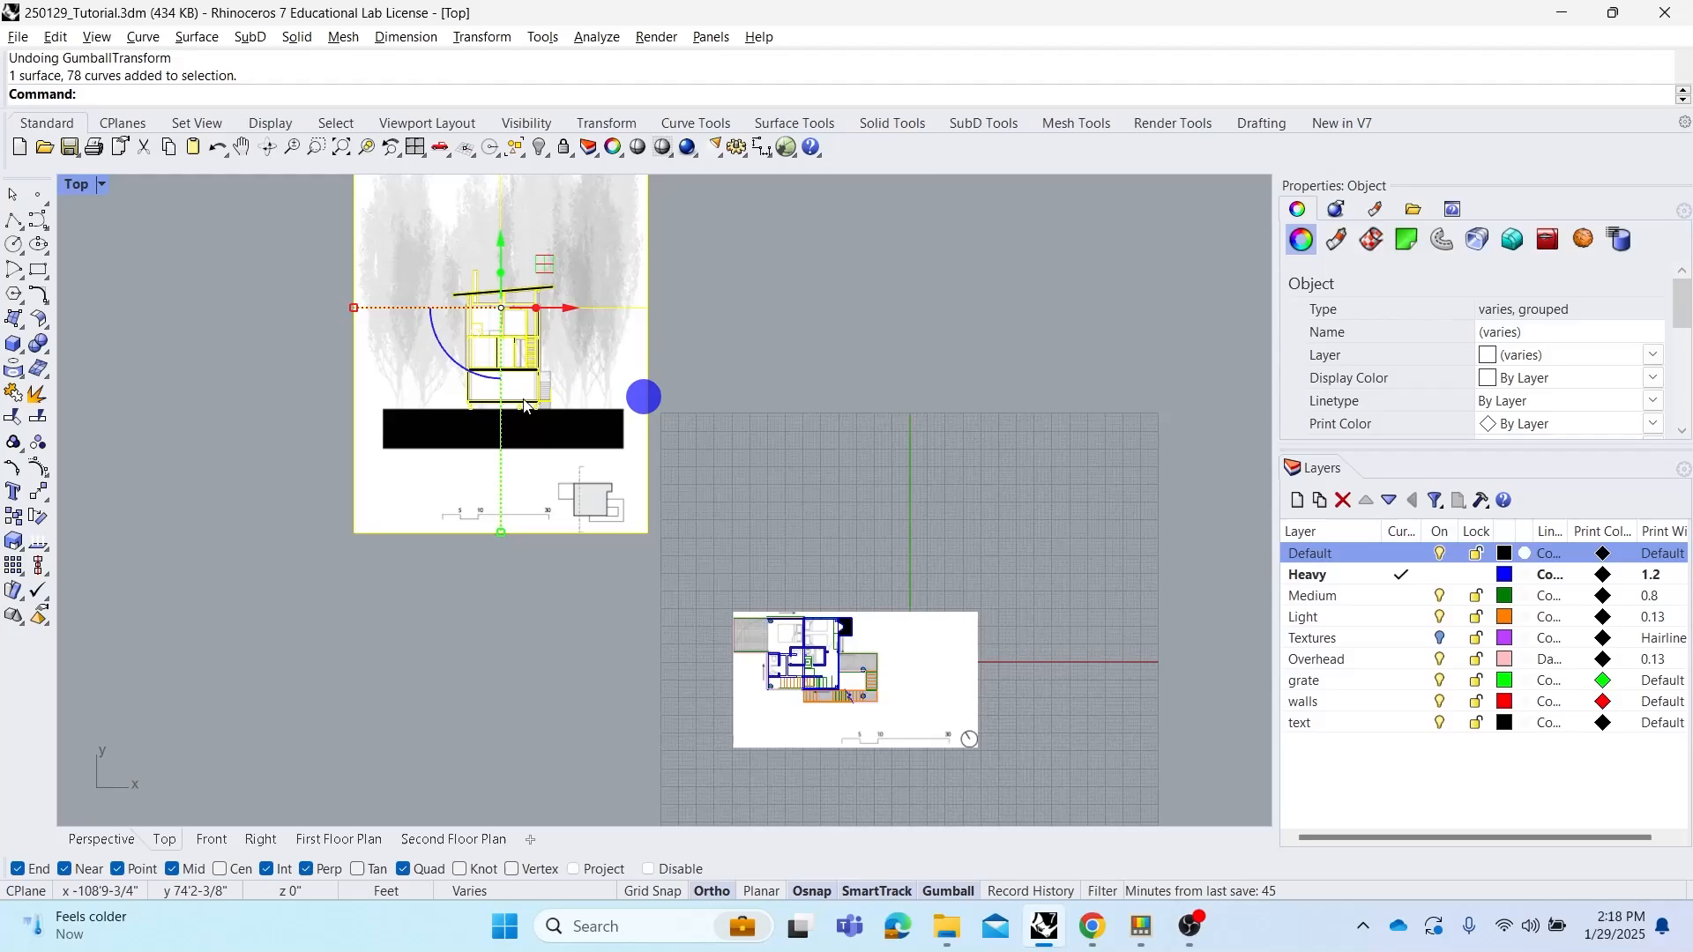
click(438, 351)
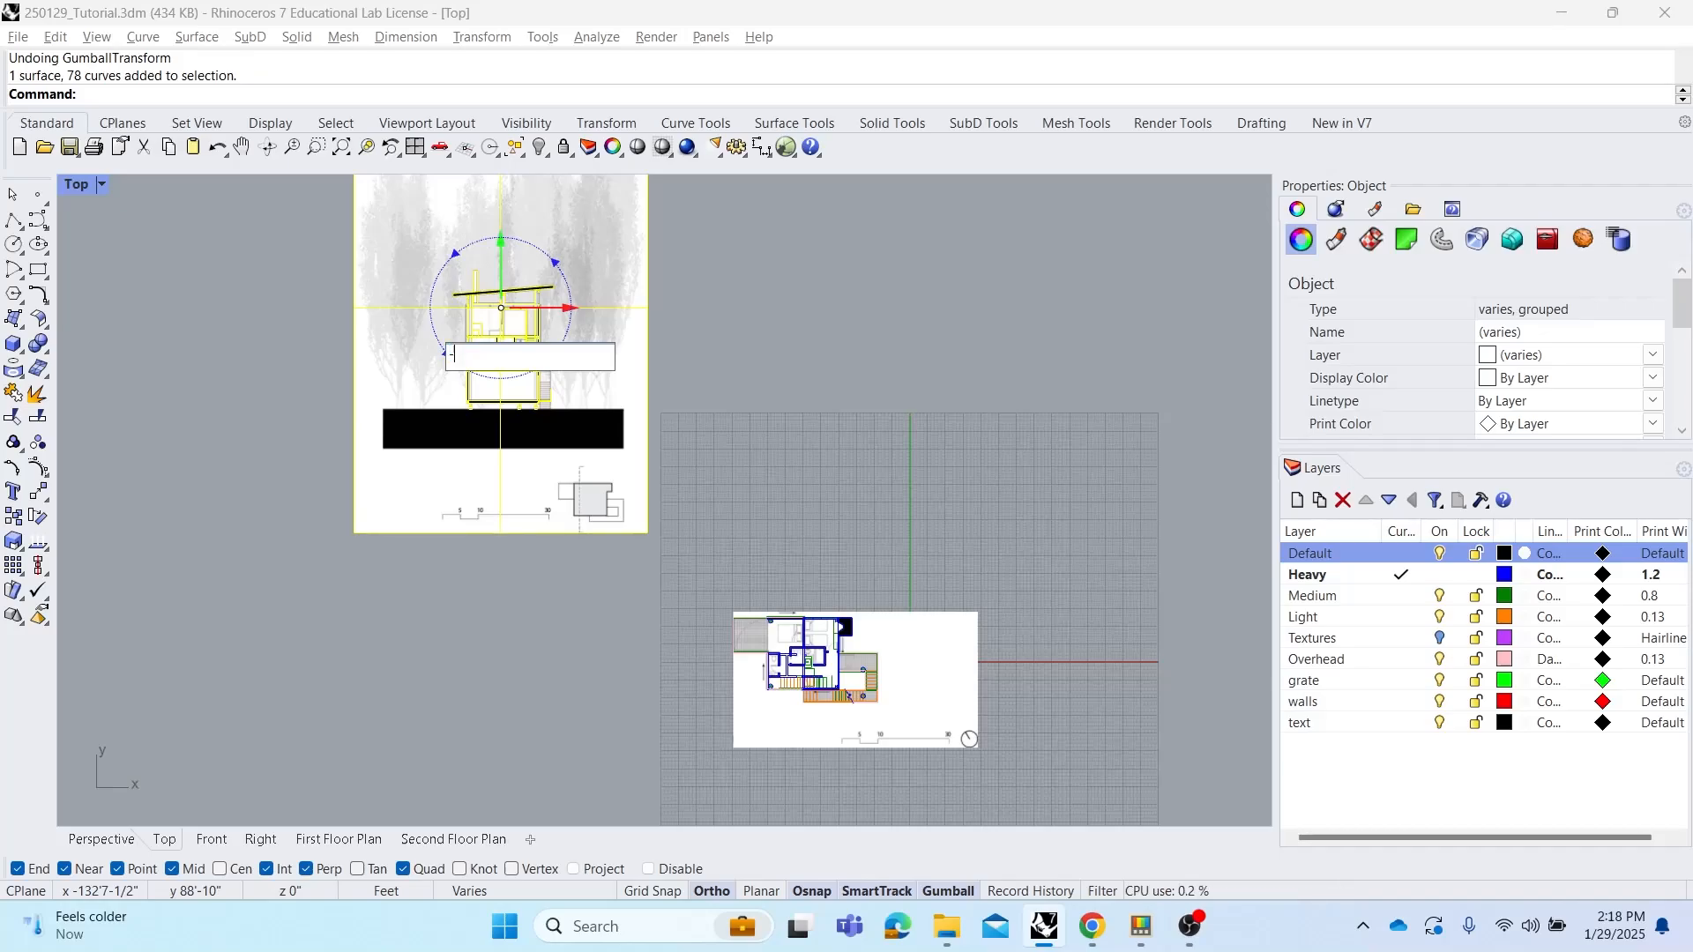
text(90)
key(Return)
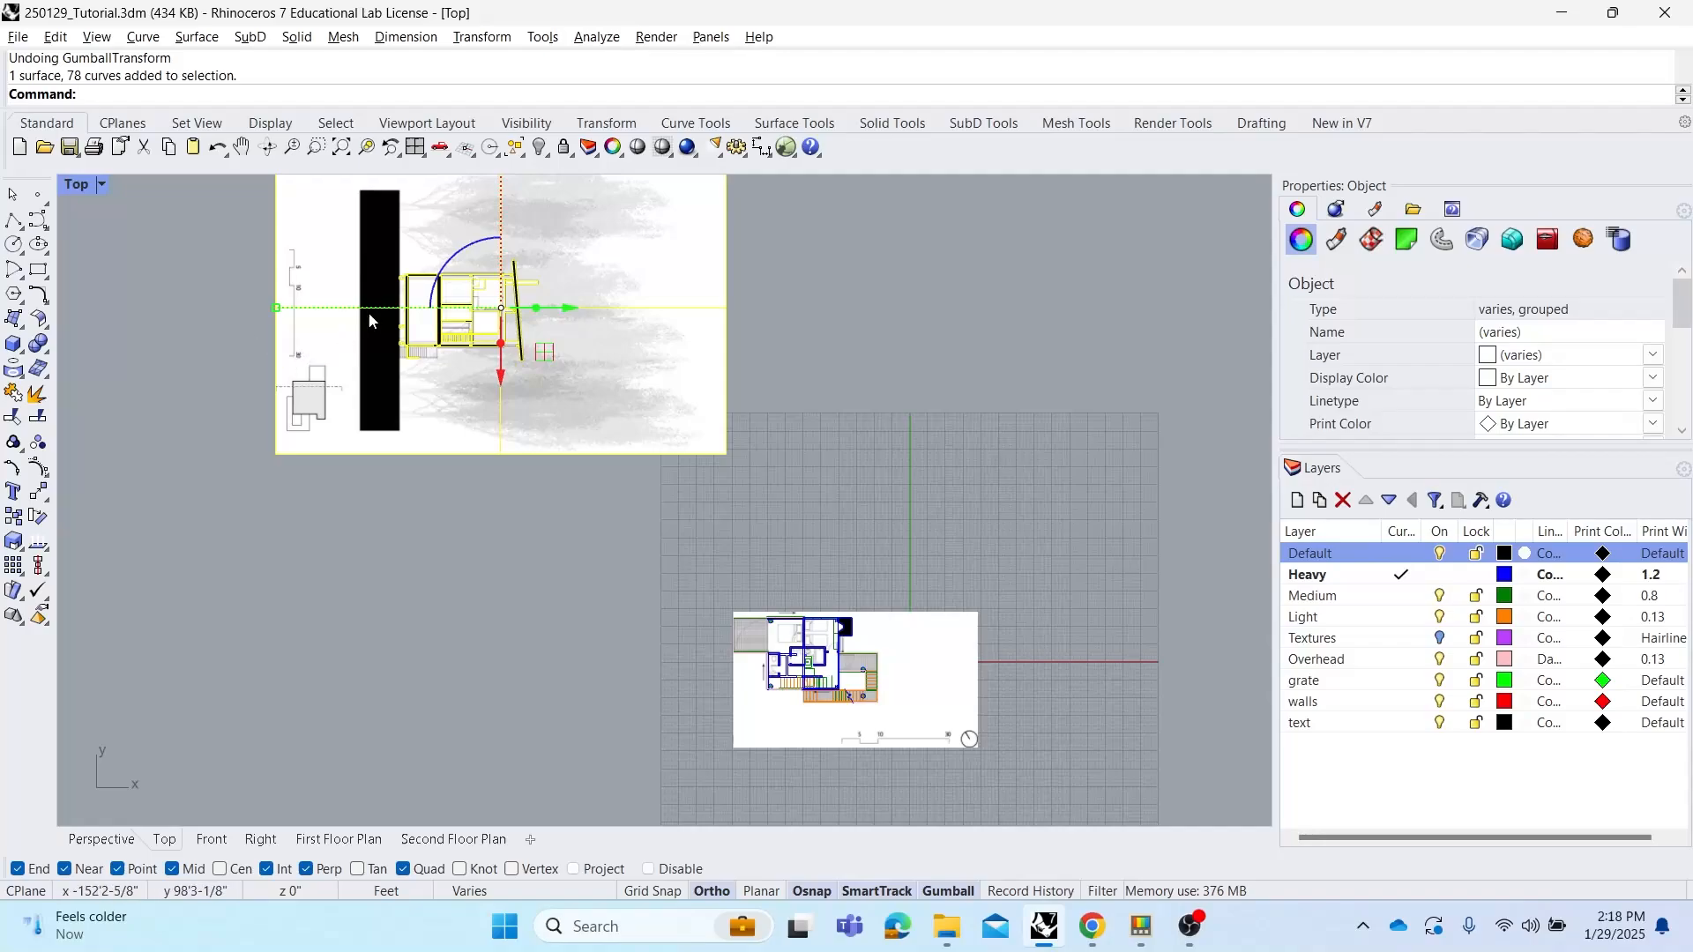
Move the section drawing from its wall corner endpoint to the matching wall corner on the floor plan
text(M)
key(Return)
scroll(408, 249, up, 5)
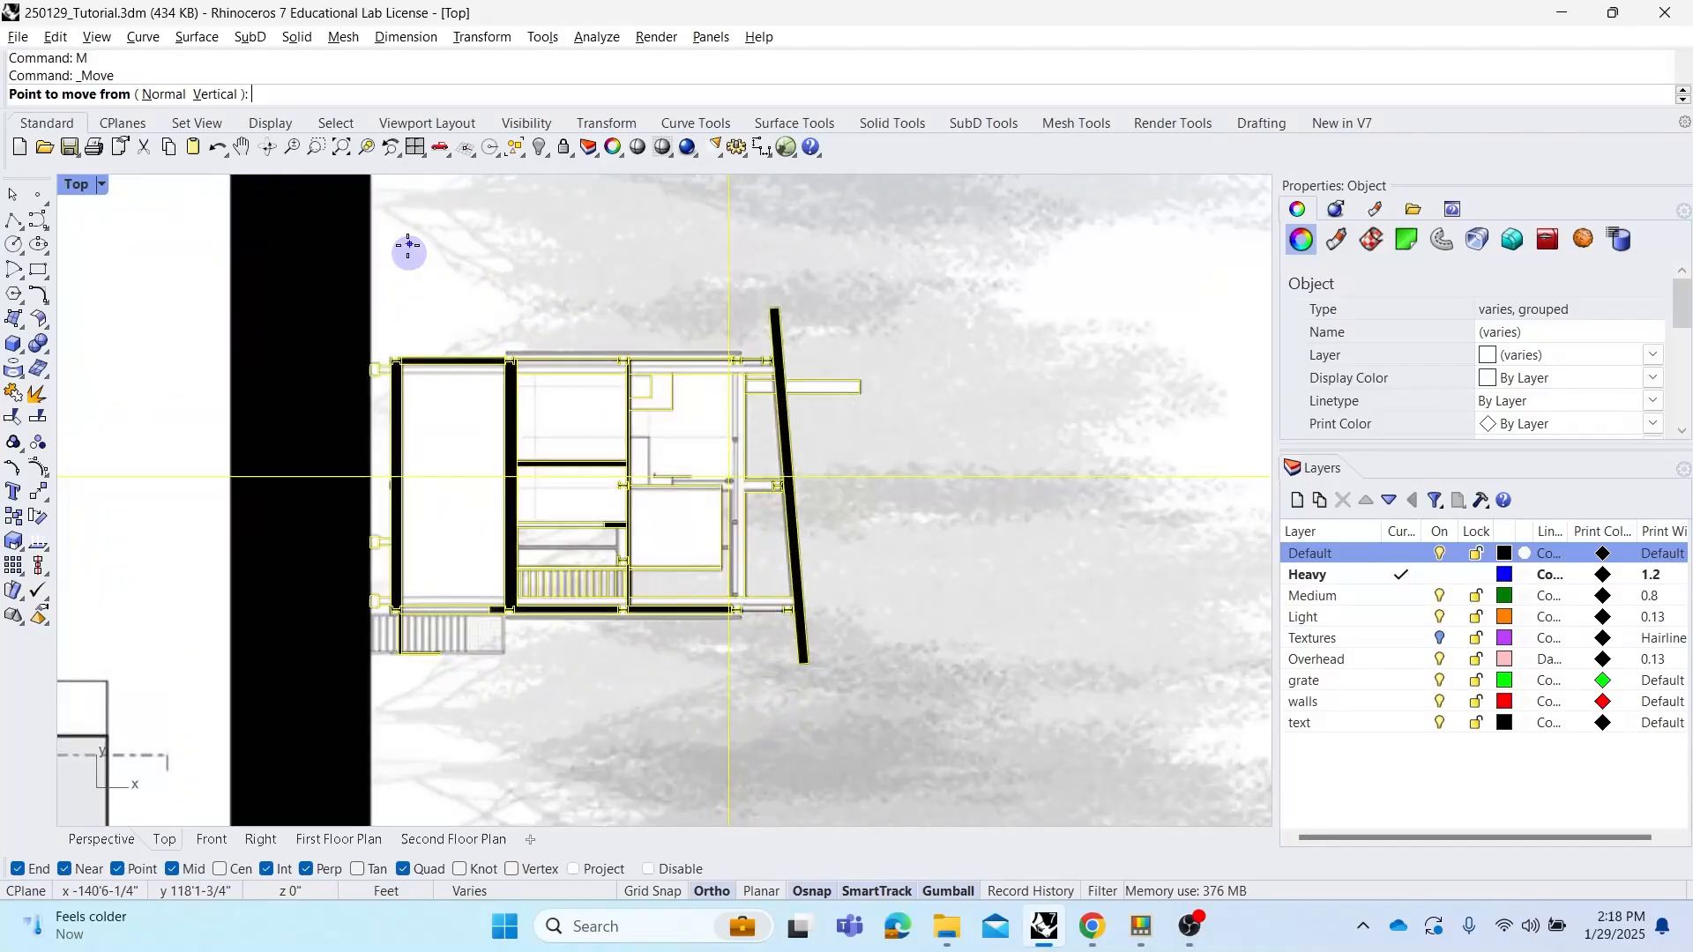
click(363, 360)
scroll(364, 360, down, 6)
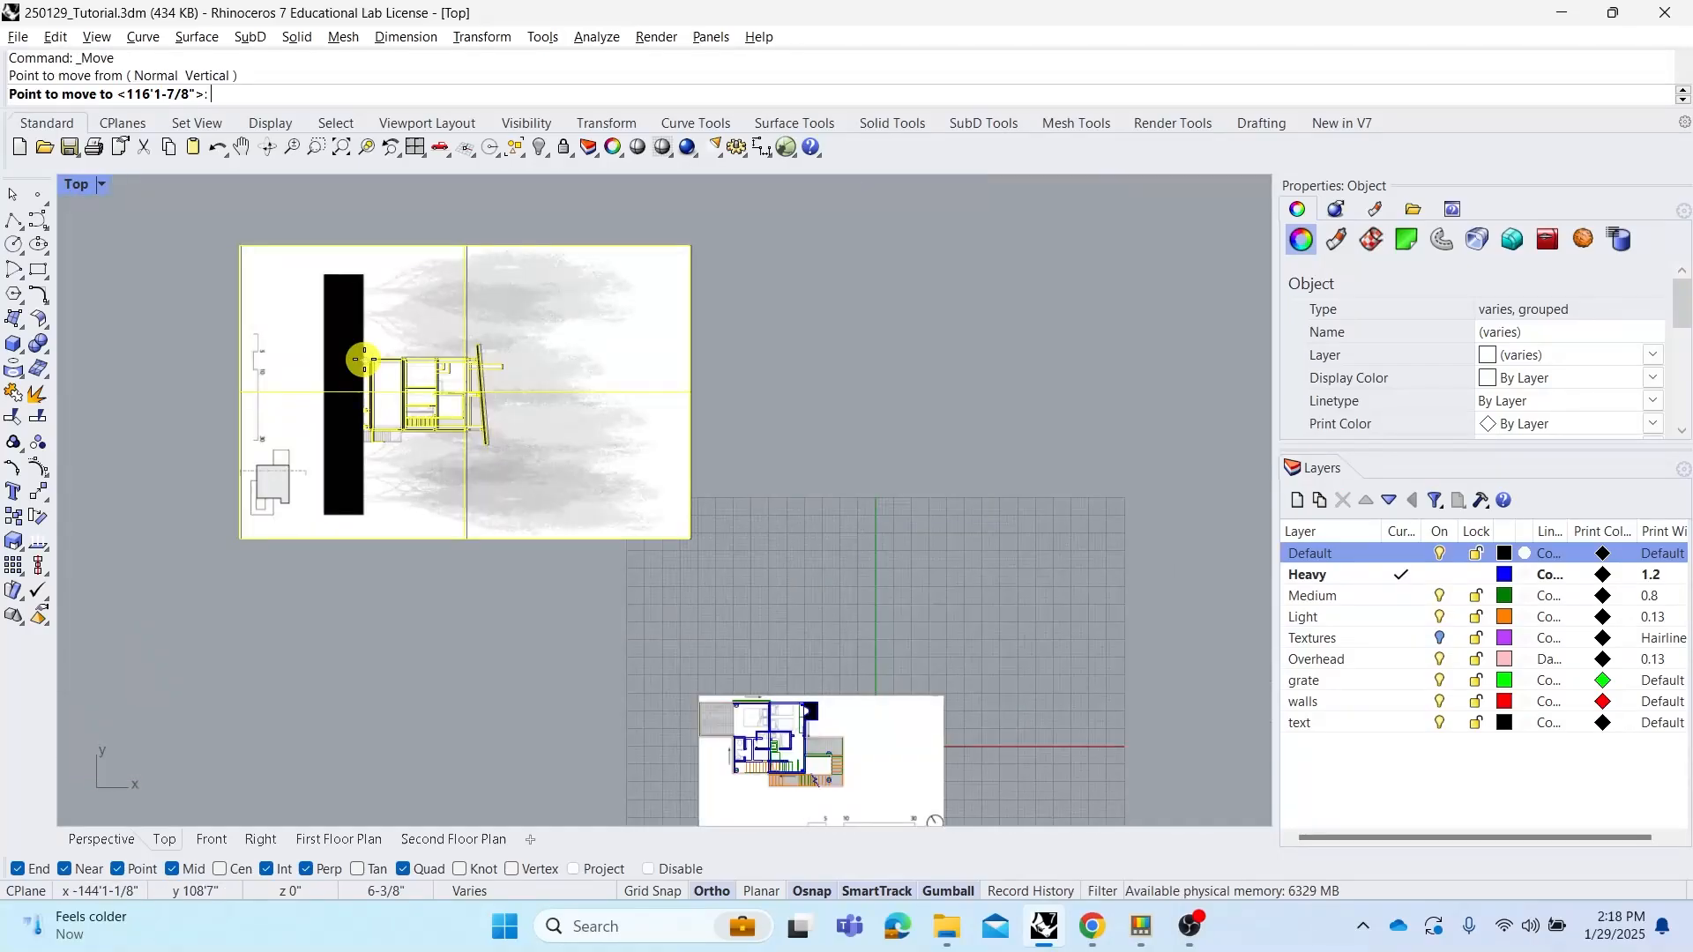
scroll(539, 555, up, 6)
scroll(541, 555, up, 5)
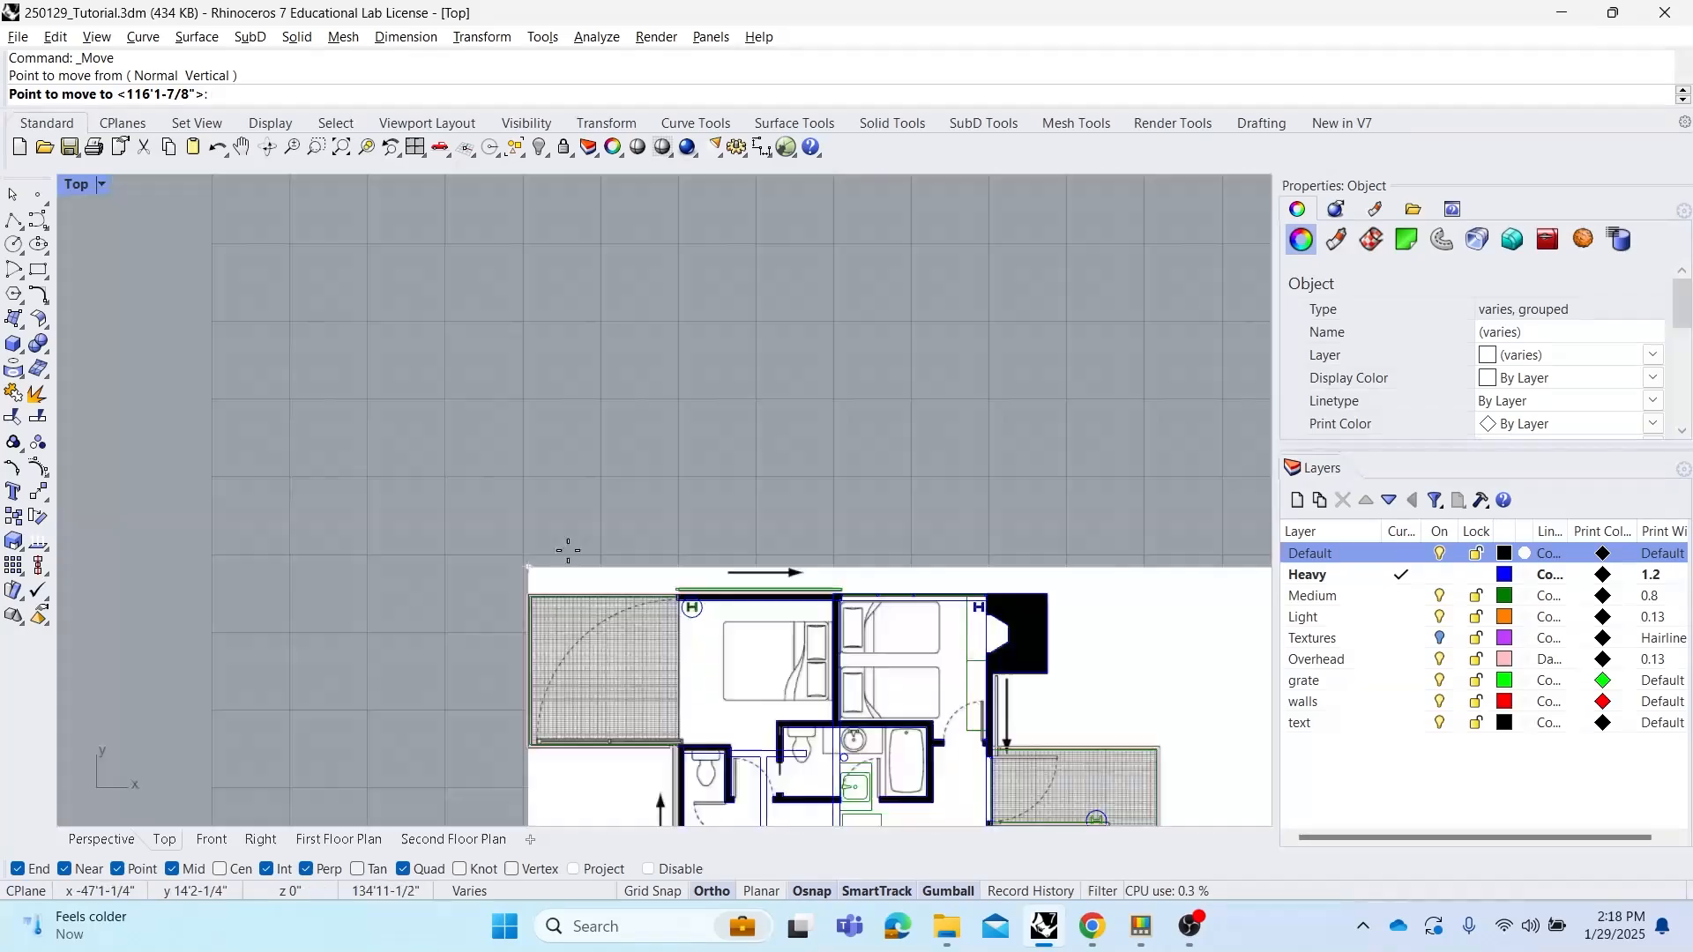
scroll(587, 353, up, 5)
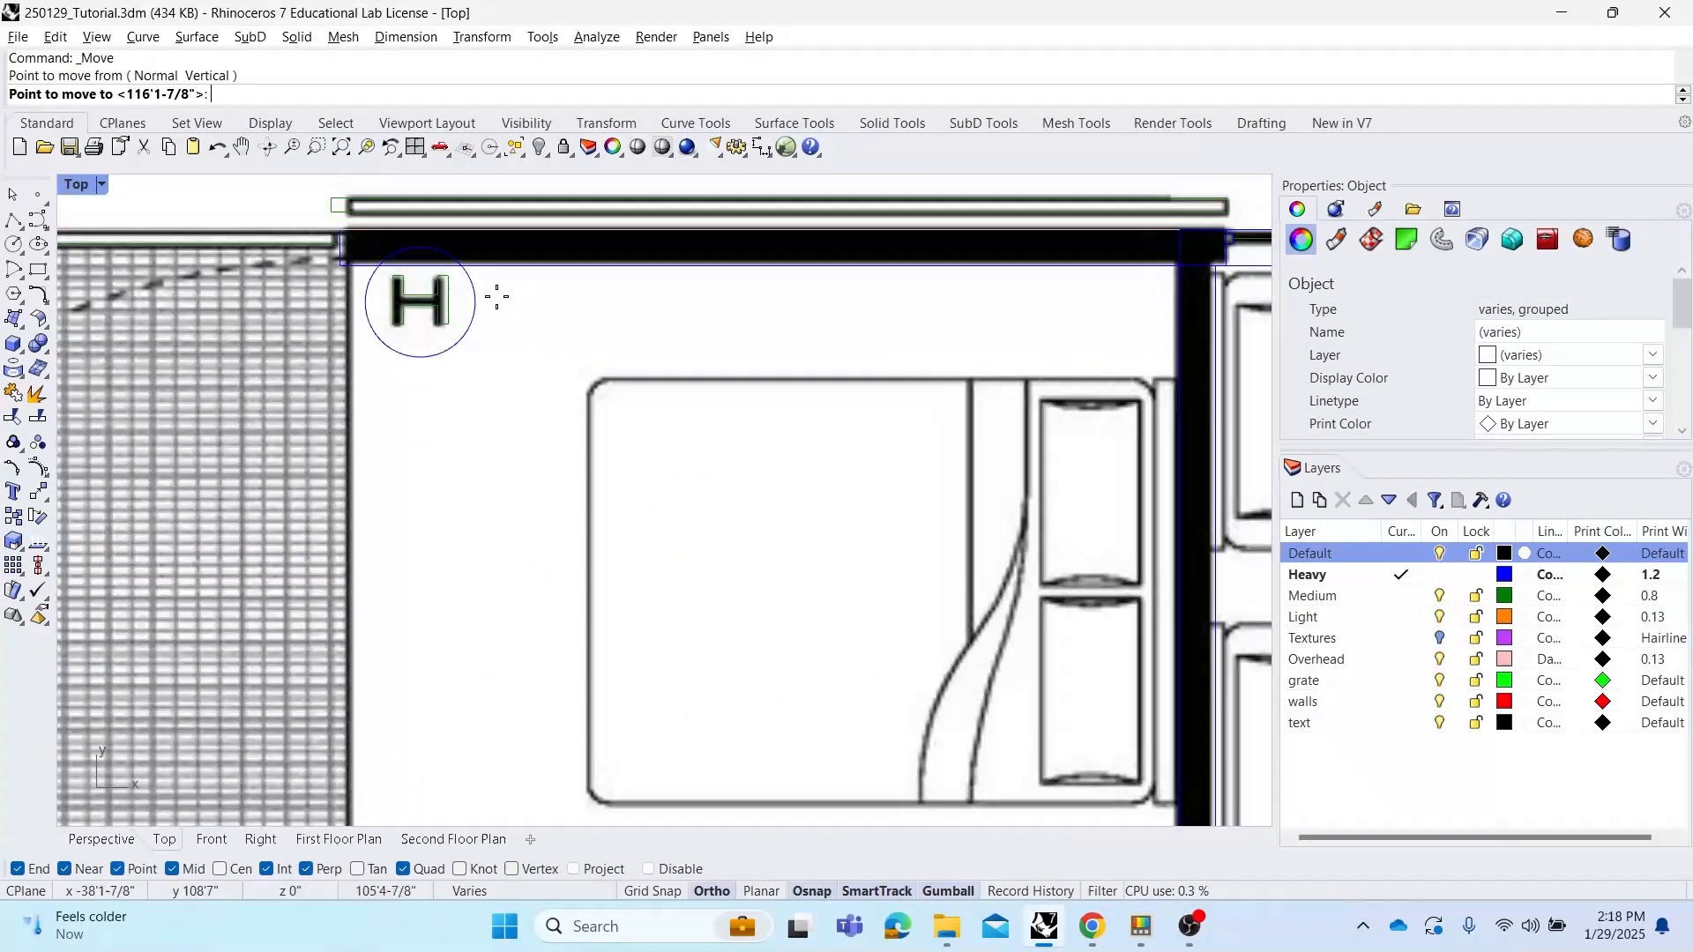
click(422, 247)
Move the section again from a midpoint snap to refine its alignment with the floor plan
scroll(494, 296, down, 3)
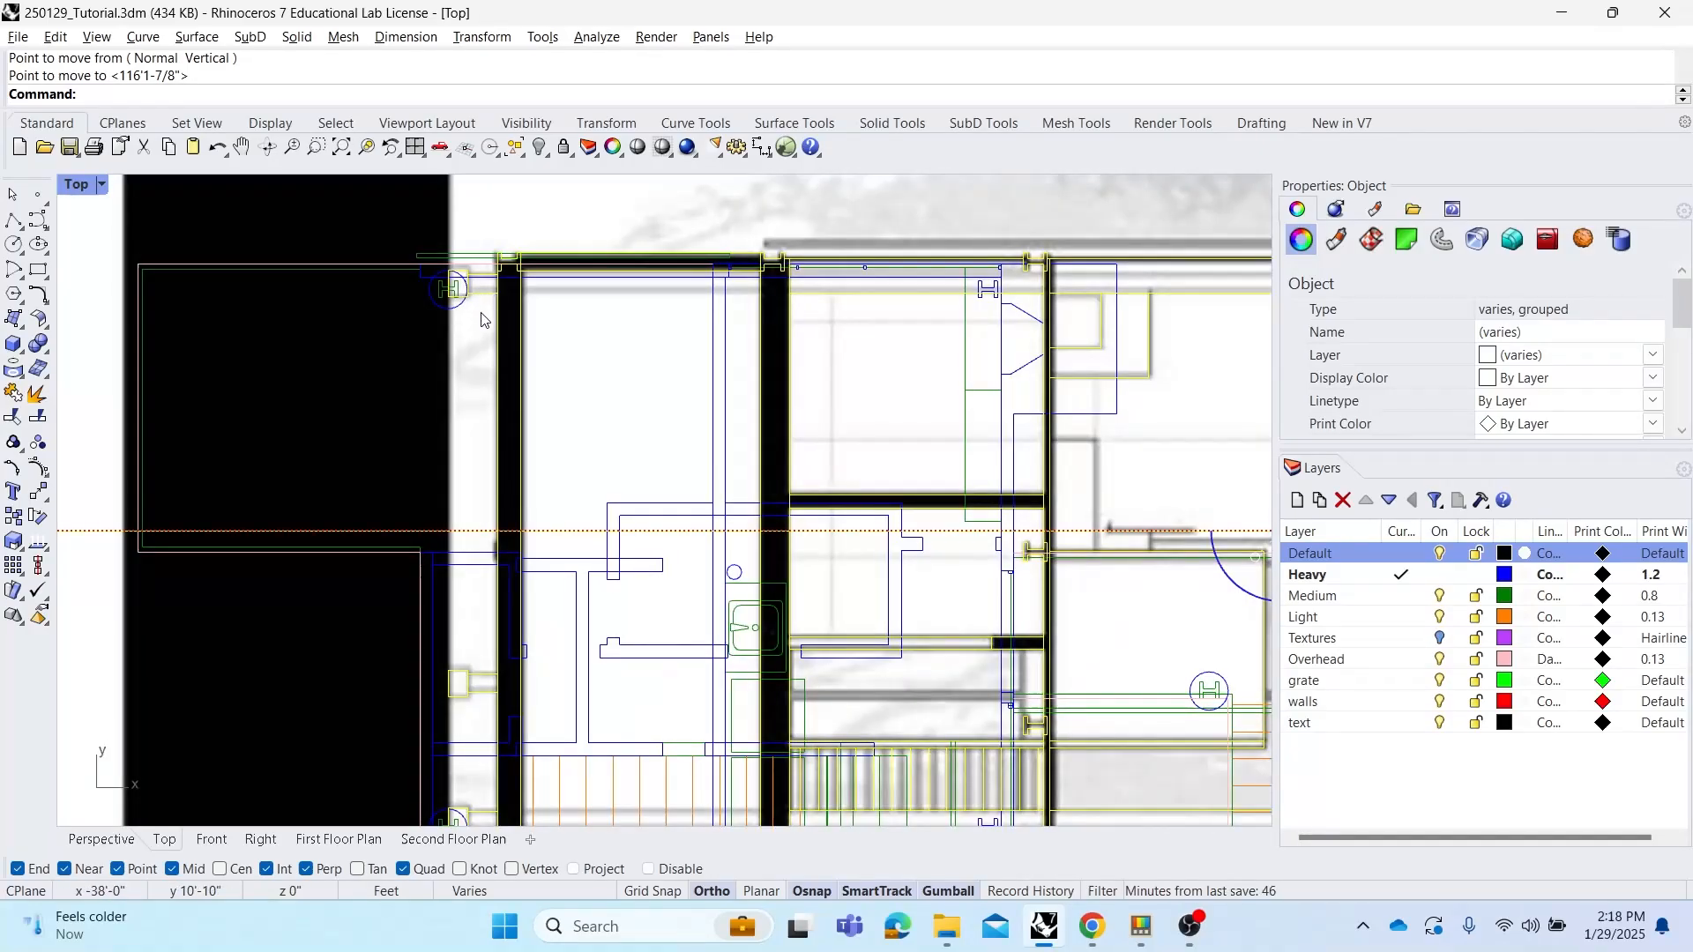
scroll(476, 291, up, 3)
scroll(473, 279, up, 2)
text(m)
key(Return)
scroll(473, 277, down, 2)
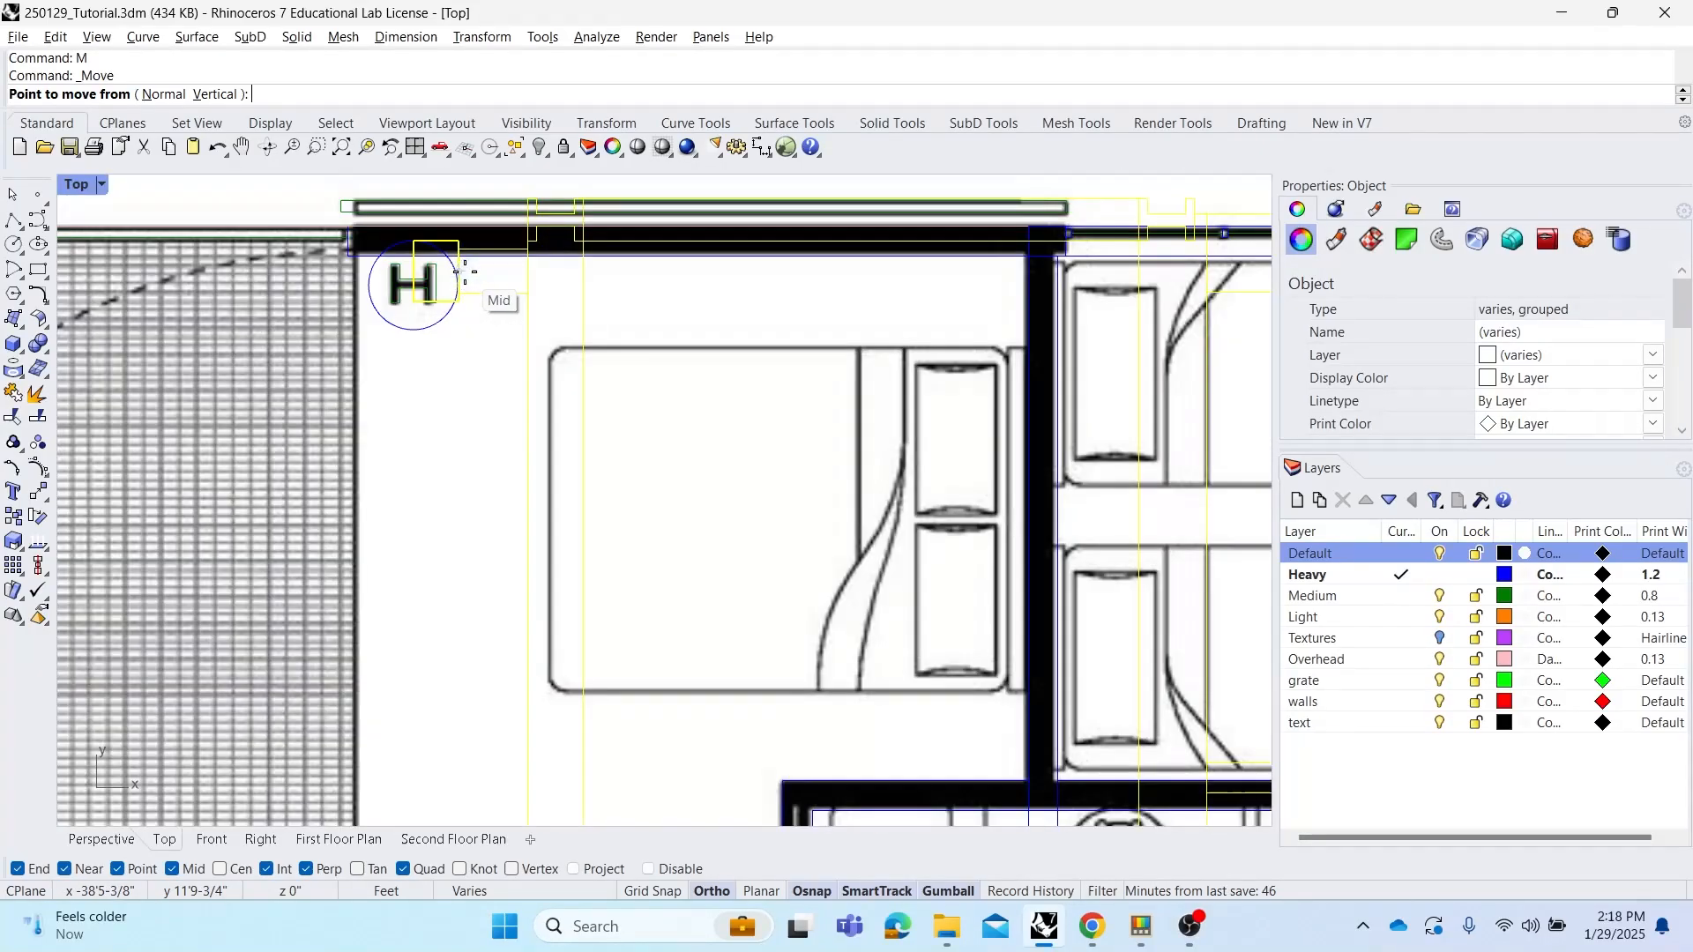
click(465, 272)
click(443, 293)
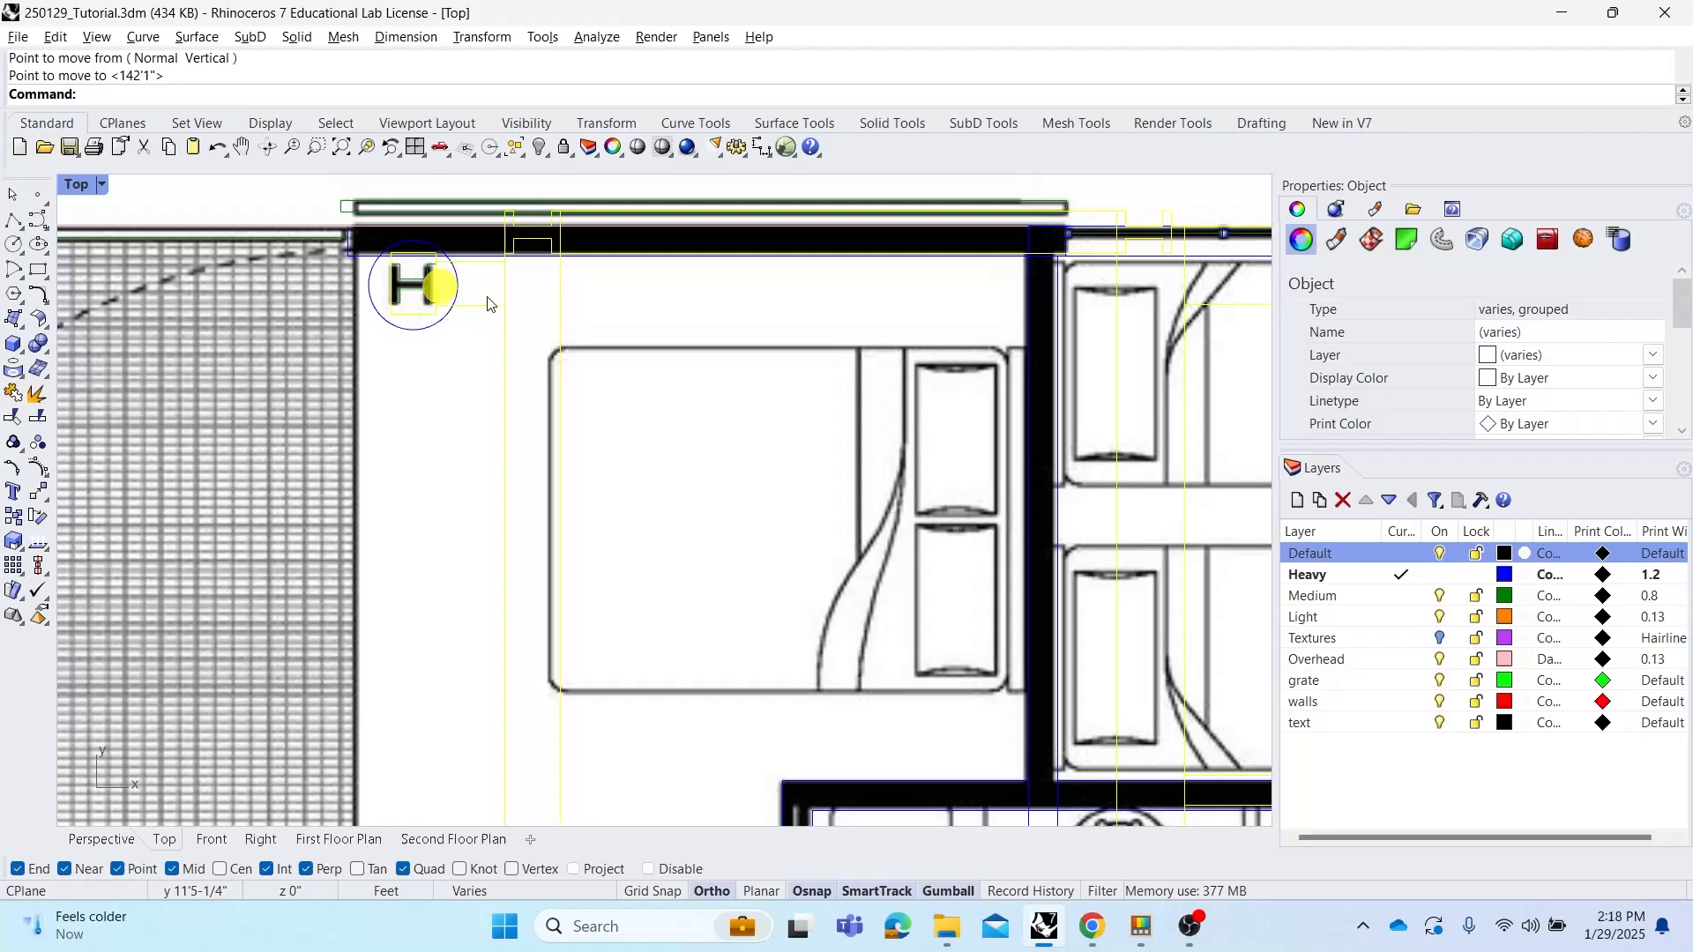
Slide the section drawing along x with the gumball so it sits beside the floor plans
scroll(491, 303, down, 5)
scroll(512, 317, up, 3)
scroll(530, 331, down, 3)
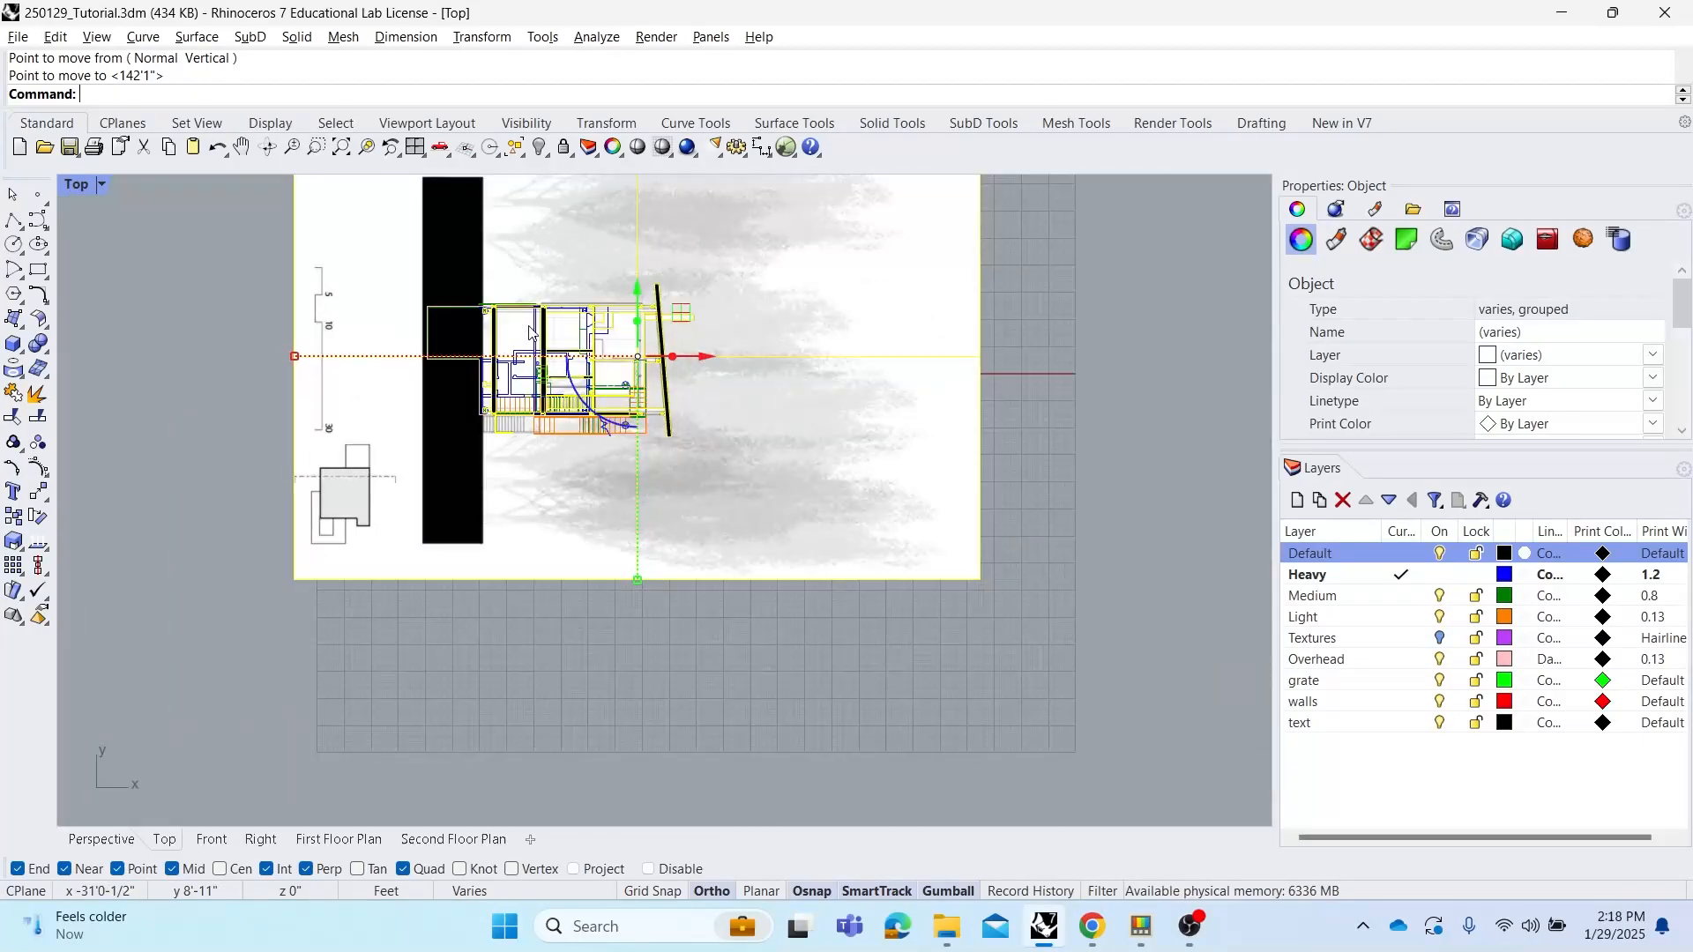
scroll(744, 372, down, 2)
drag(713, 361, 1172, 423)
Zoom and pan to review the rotated section beside the floor plans
click(691, 270)
right_drag(690, 270, 593, 309)
scroll(689, 367, down, 2)
right_drag(690, 367, 658, 372)
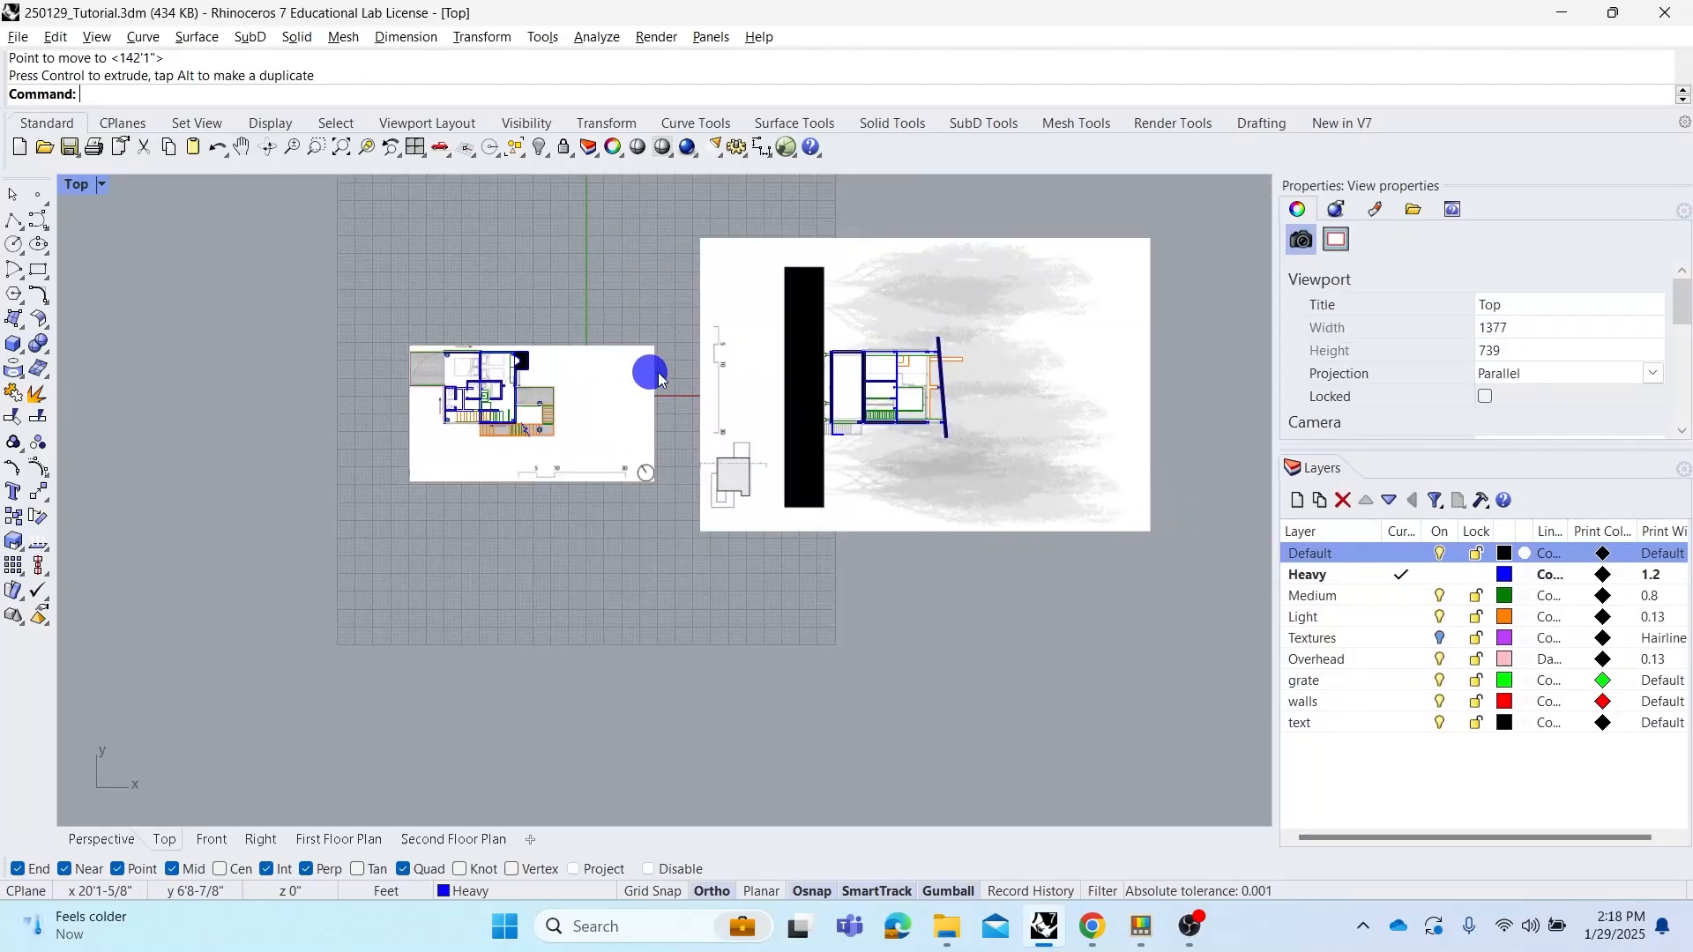
right_drag(794, 355, 806, 380)
scroll(801, 397, up, 2)
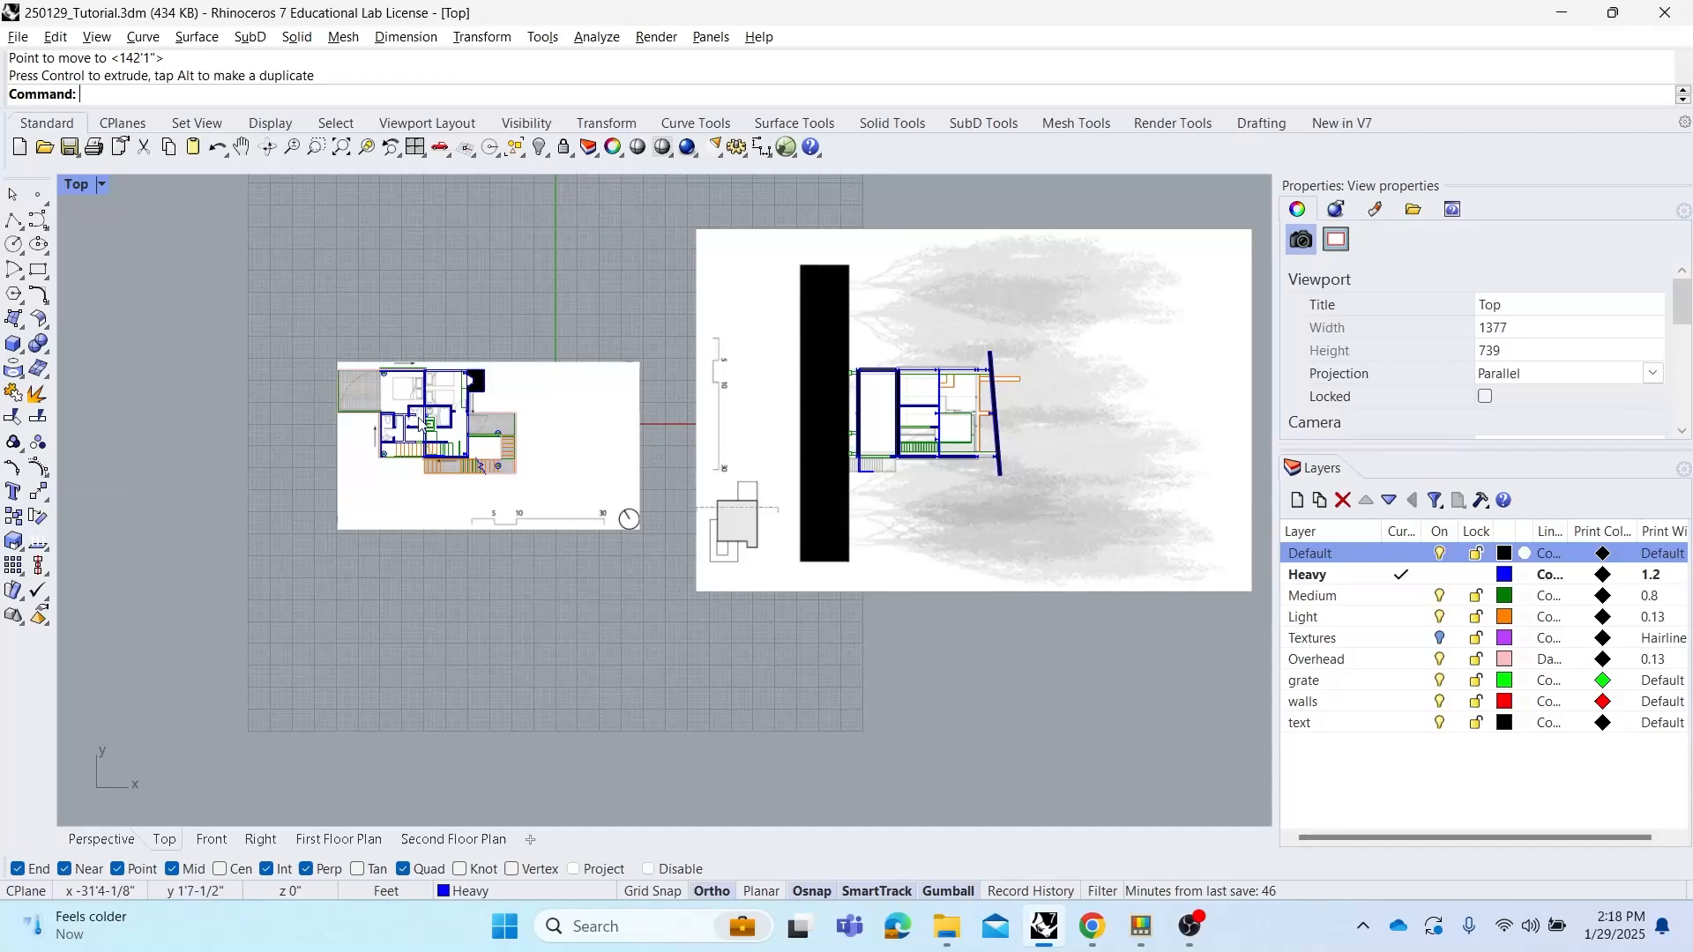
scroll(388, 407, up, 1)
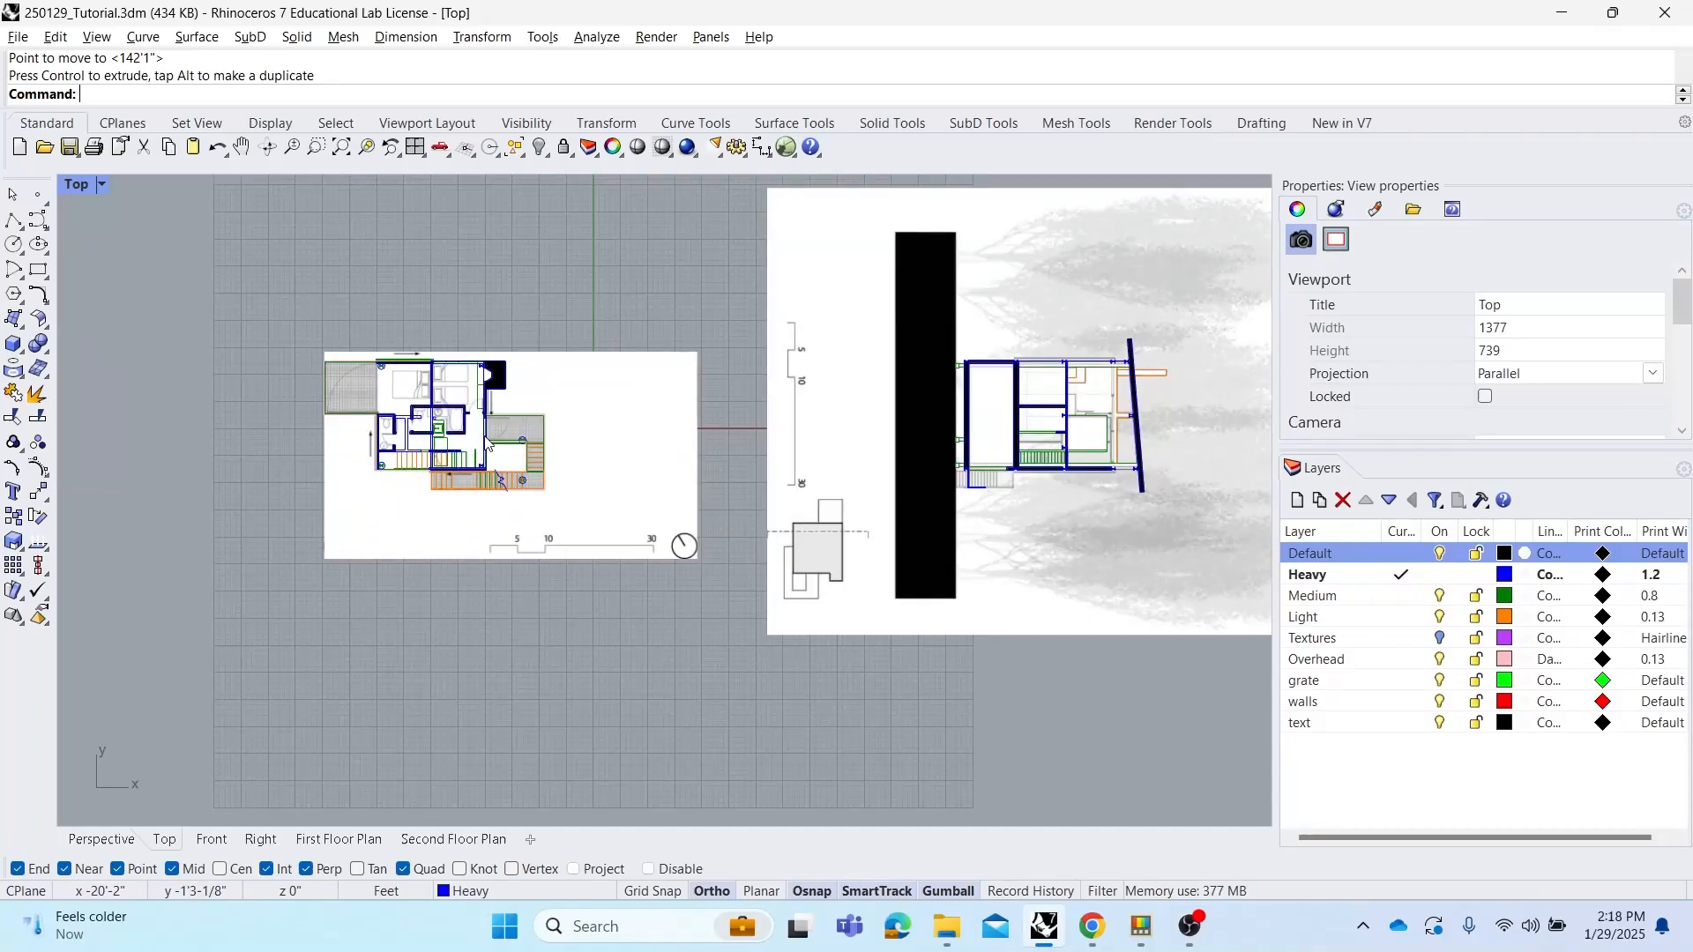
right_drag(894, 515, 921, 522)
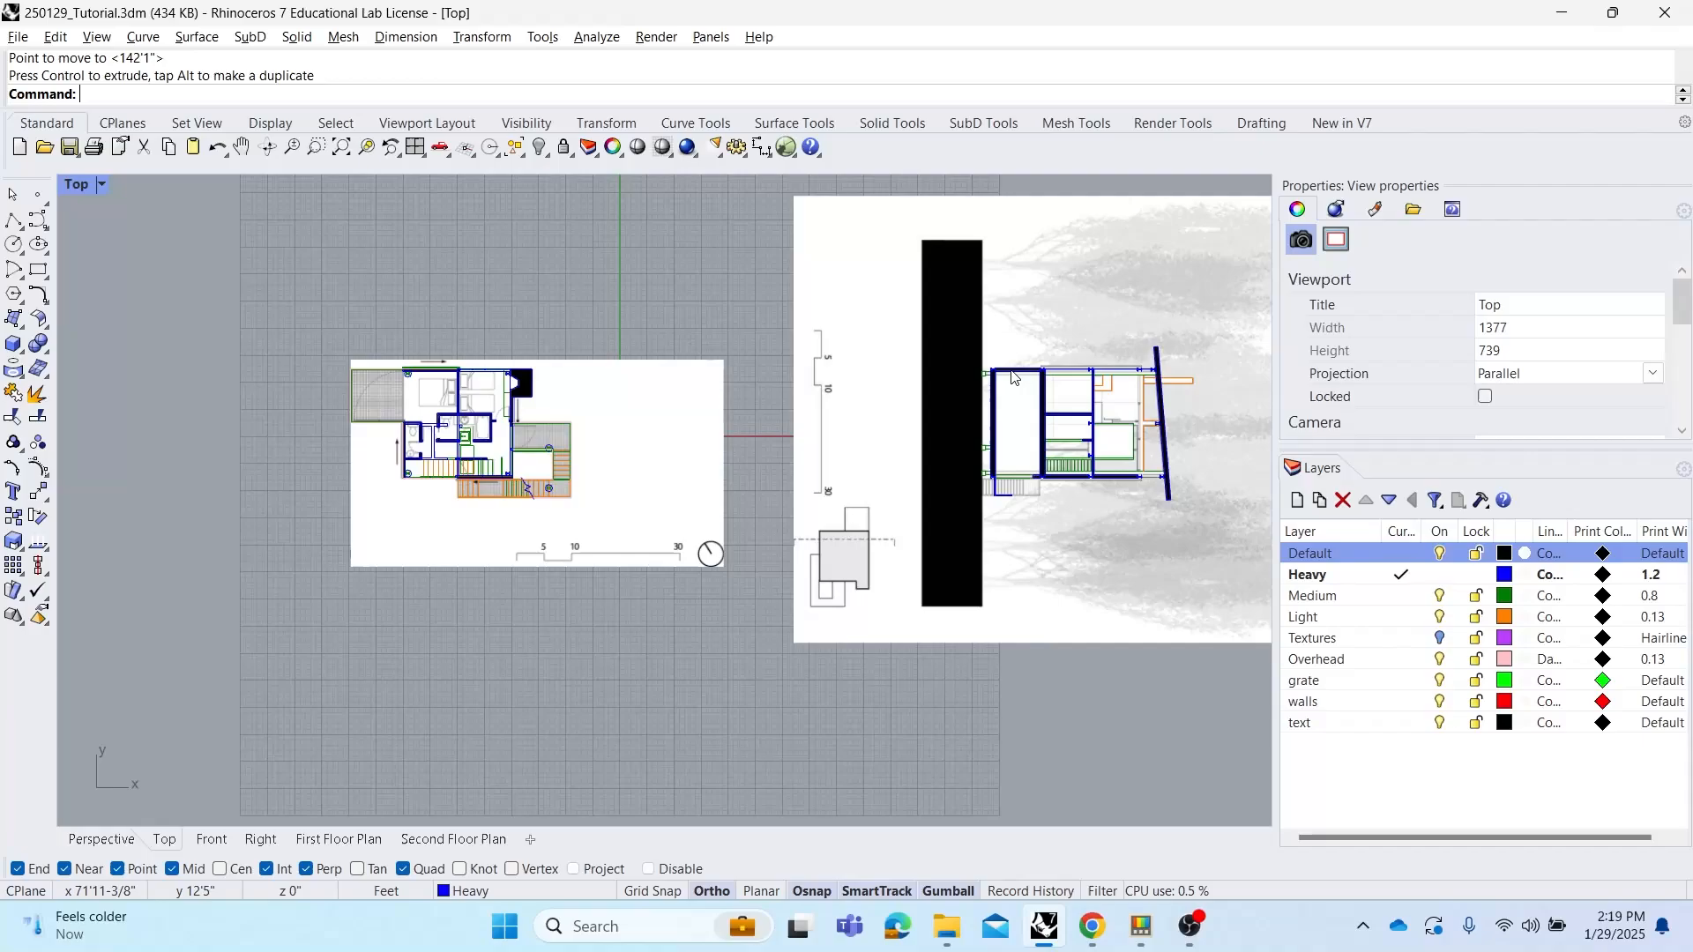
Switch the workspace to the four-viewport layout
double_click(74, 187)
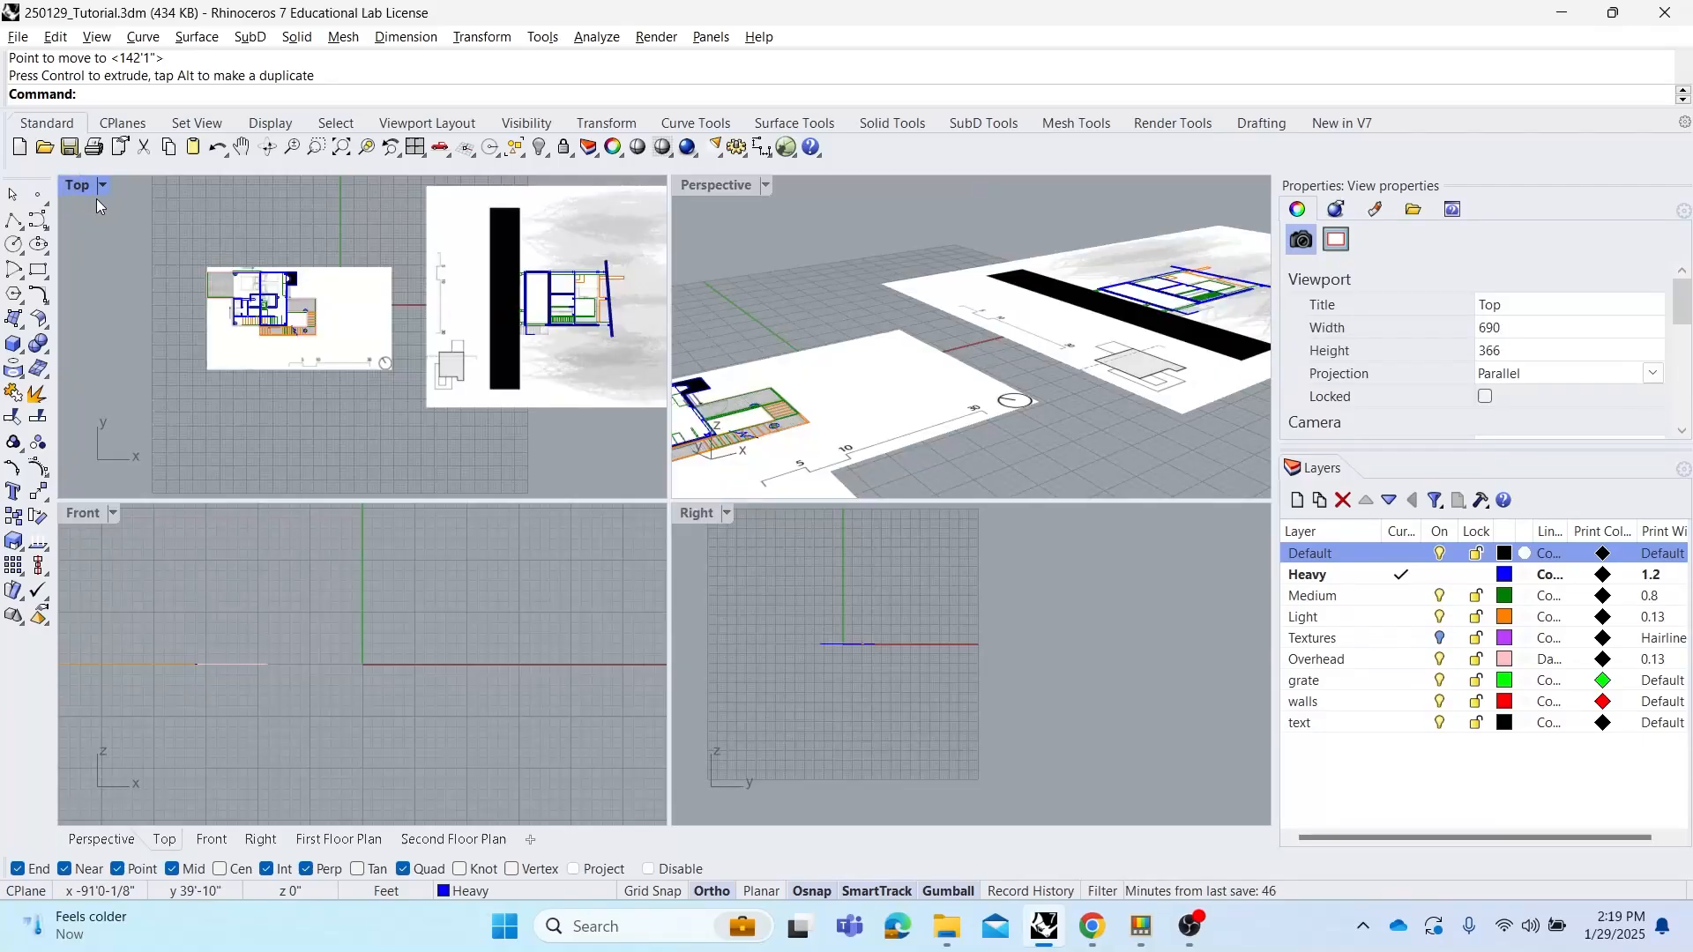
double_click(74, 187)
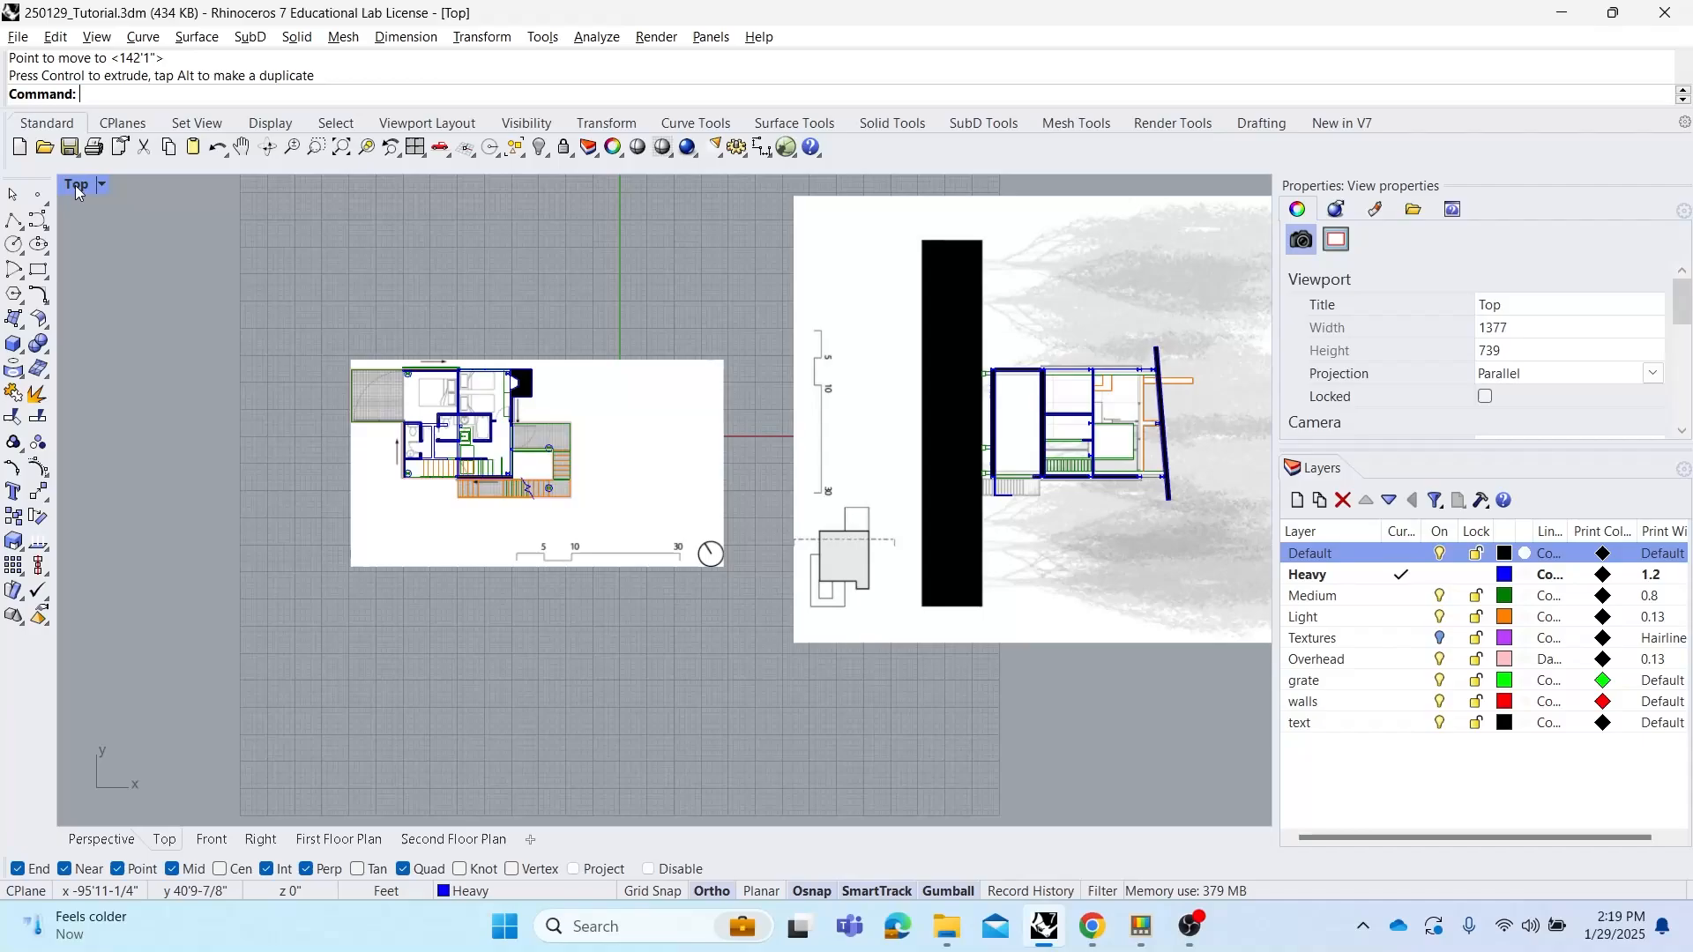
double_click(76, 187)
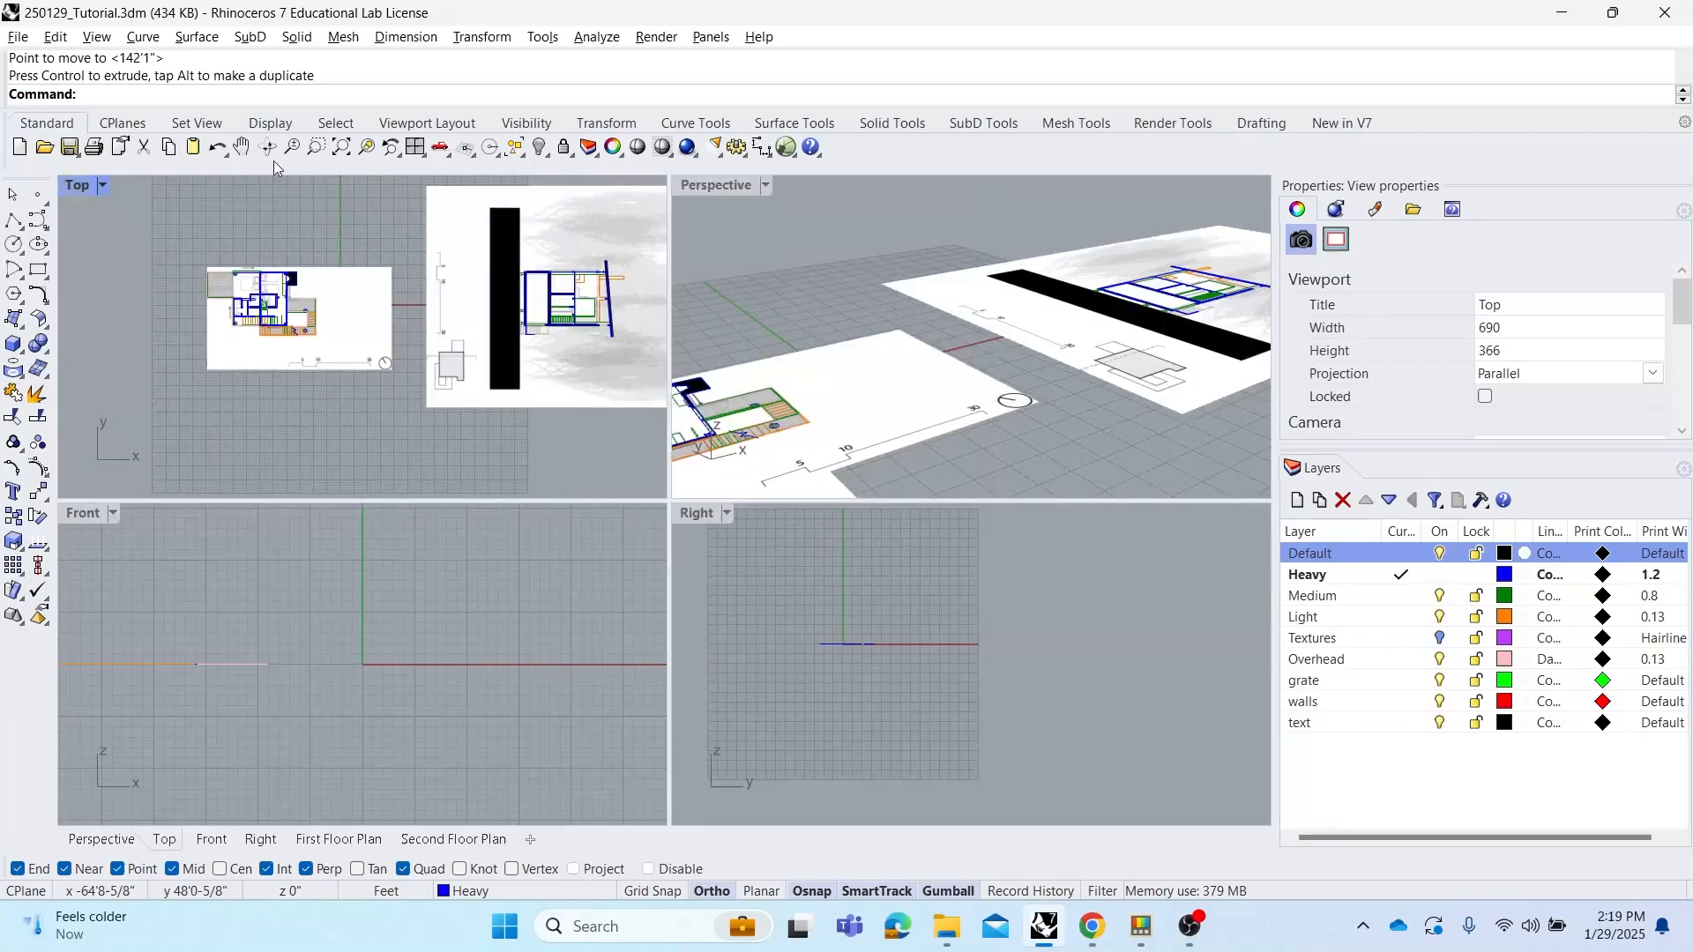
click(415, 148)
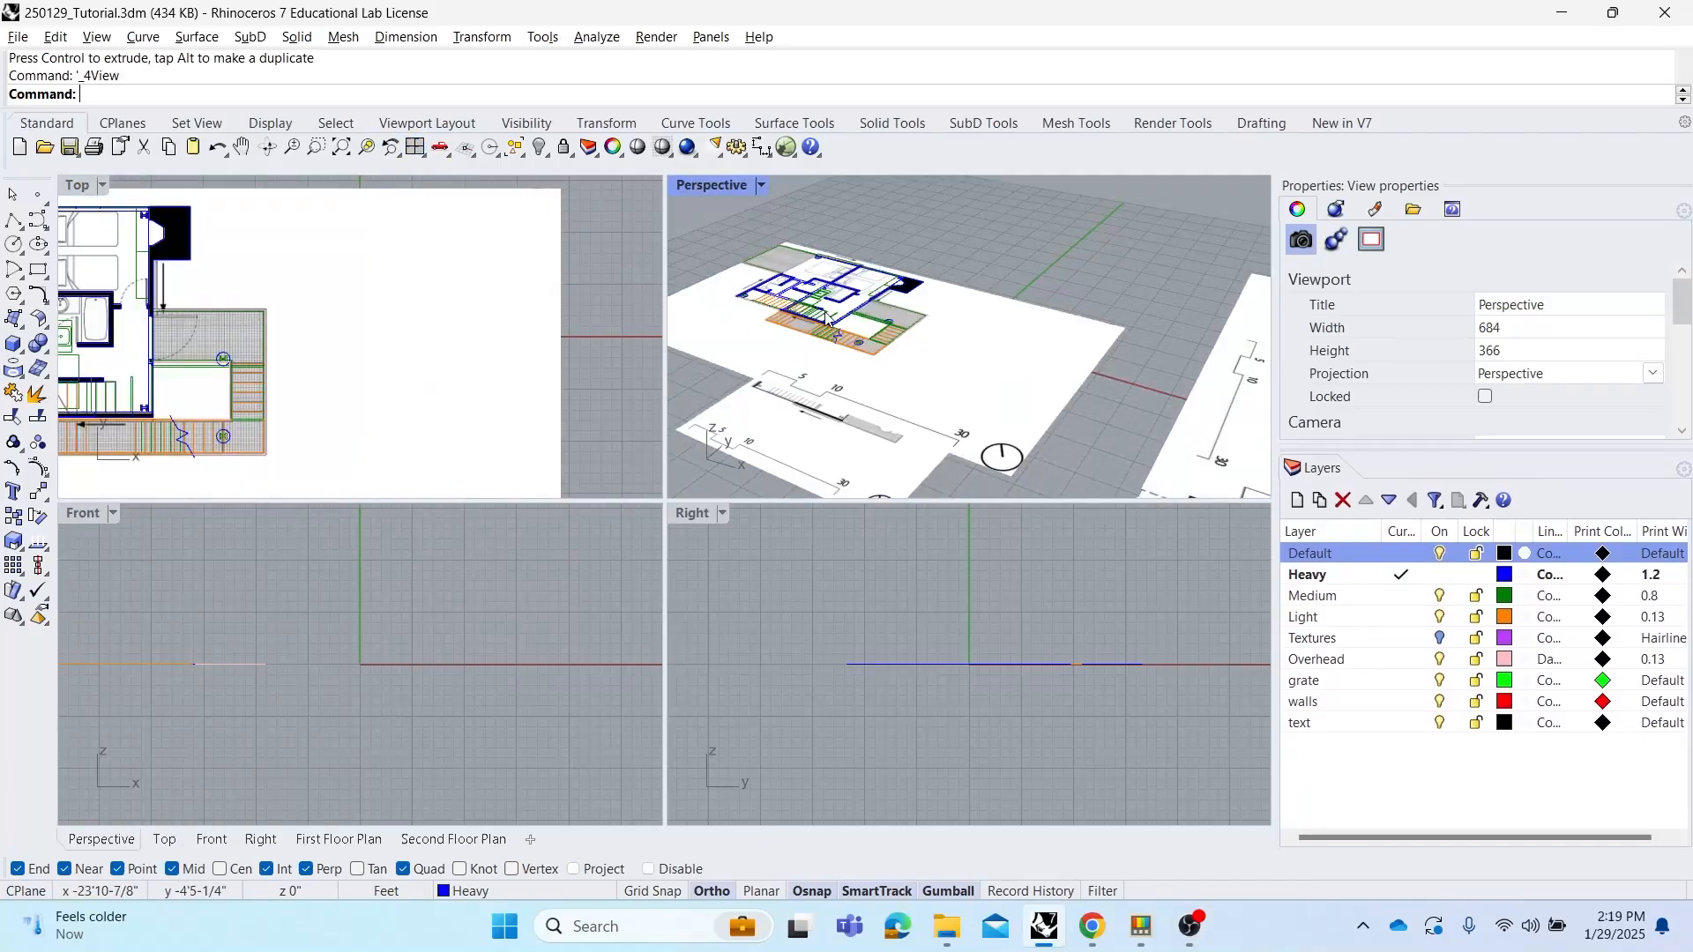
Set the section drawing's elevation to the floor plan's level using Set Points with only Set Z enabled, snapping to the plan's corner
scroll(940, 268, down, 4)
right_drag(940, 268, 1072, 320)
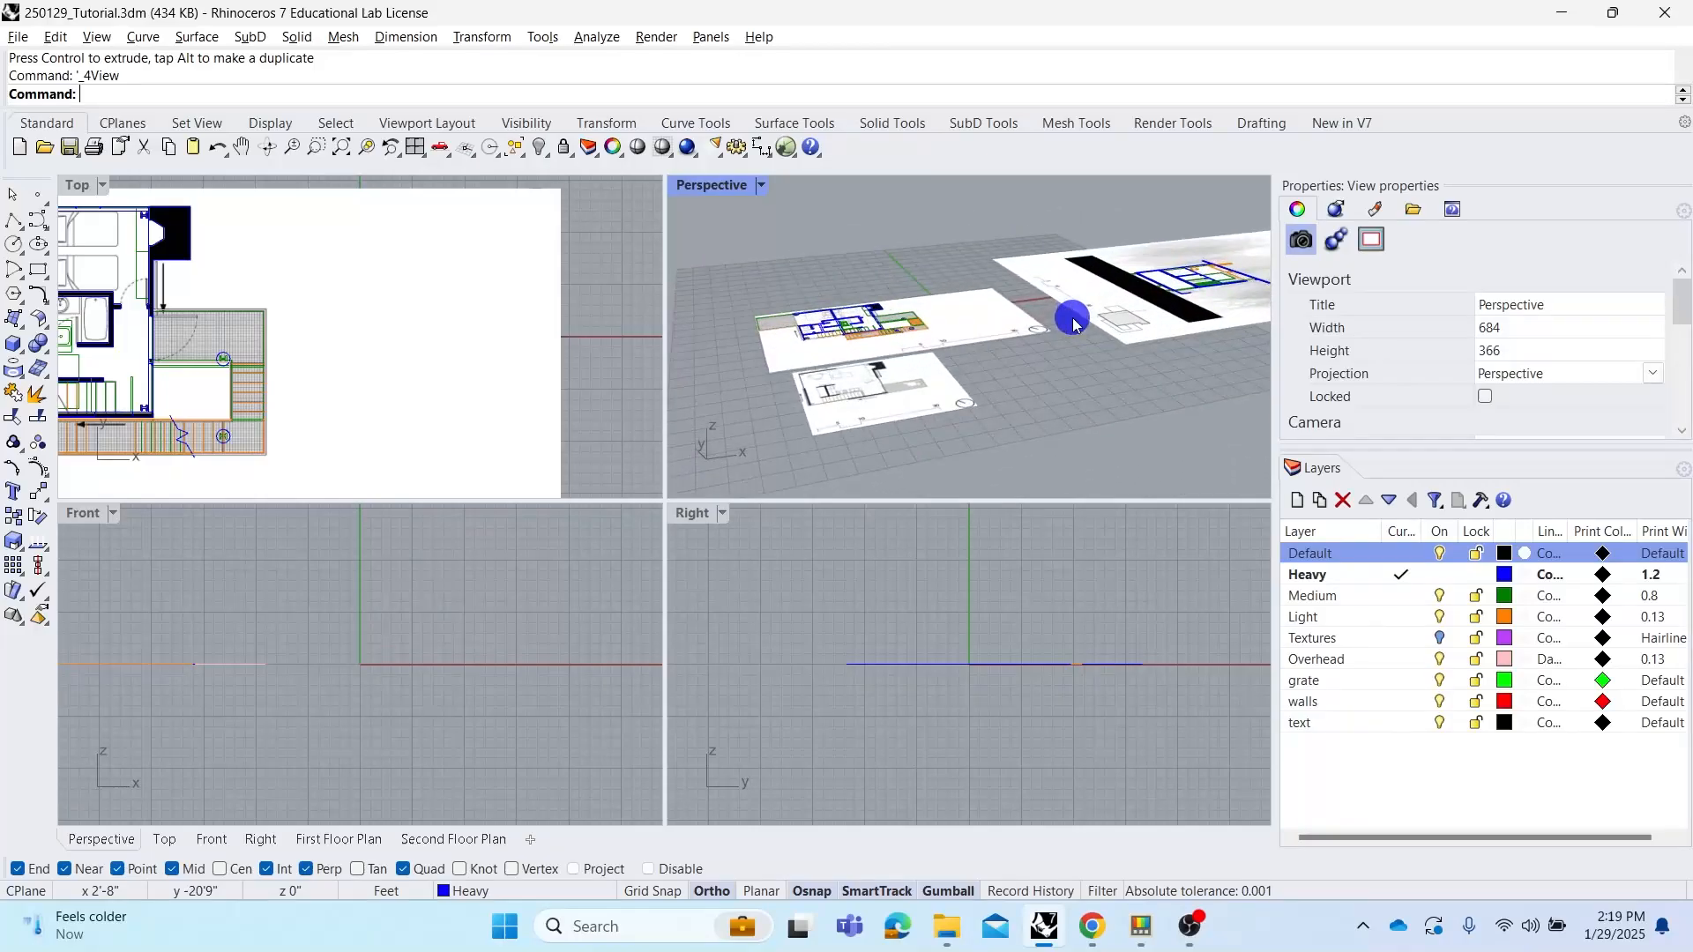
click(949, 395)
click(1035, 388)
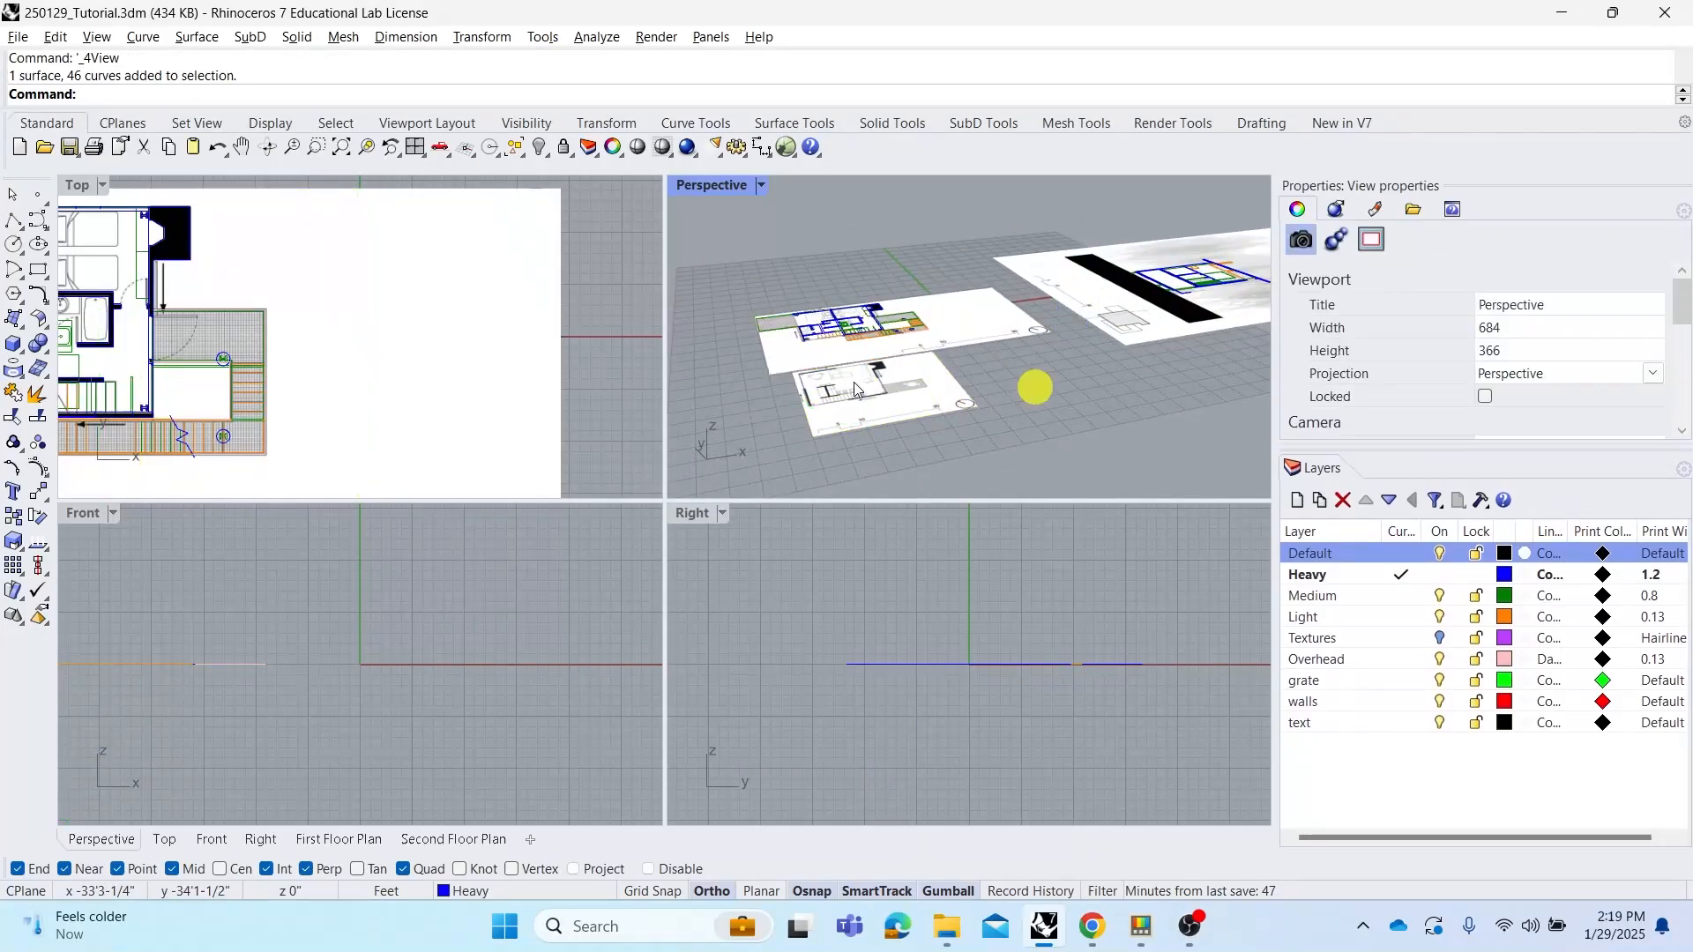
right_drag(1032, 385, 977, 347)
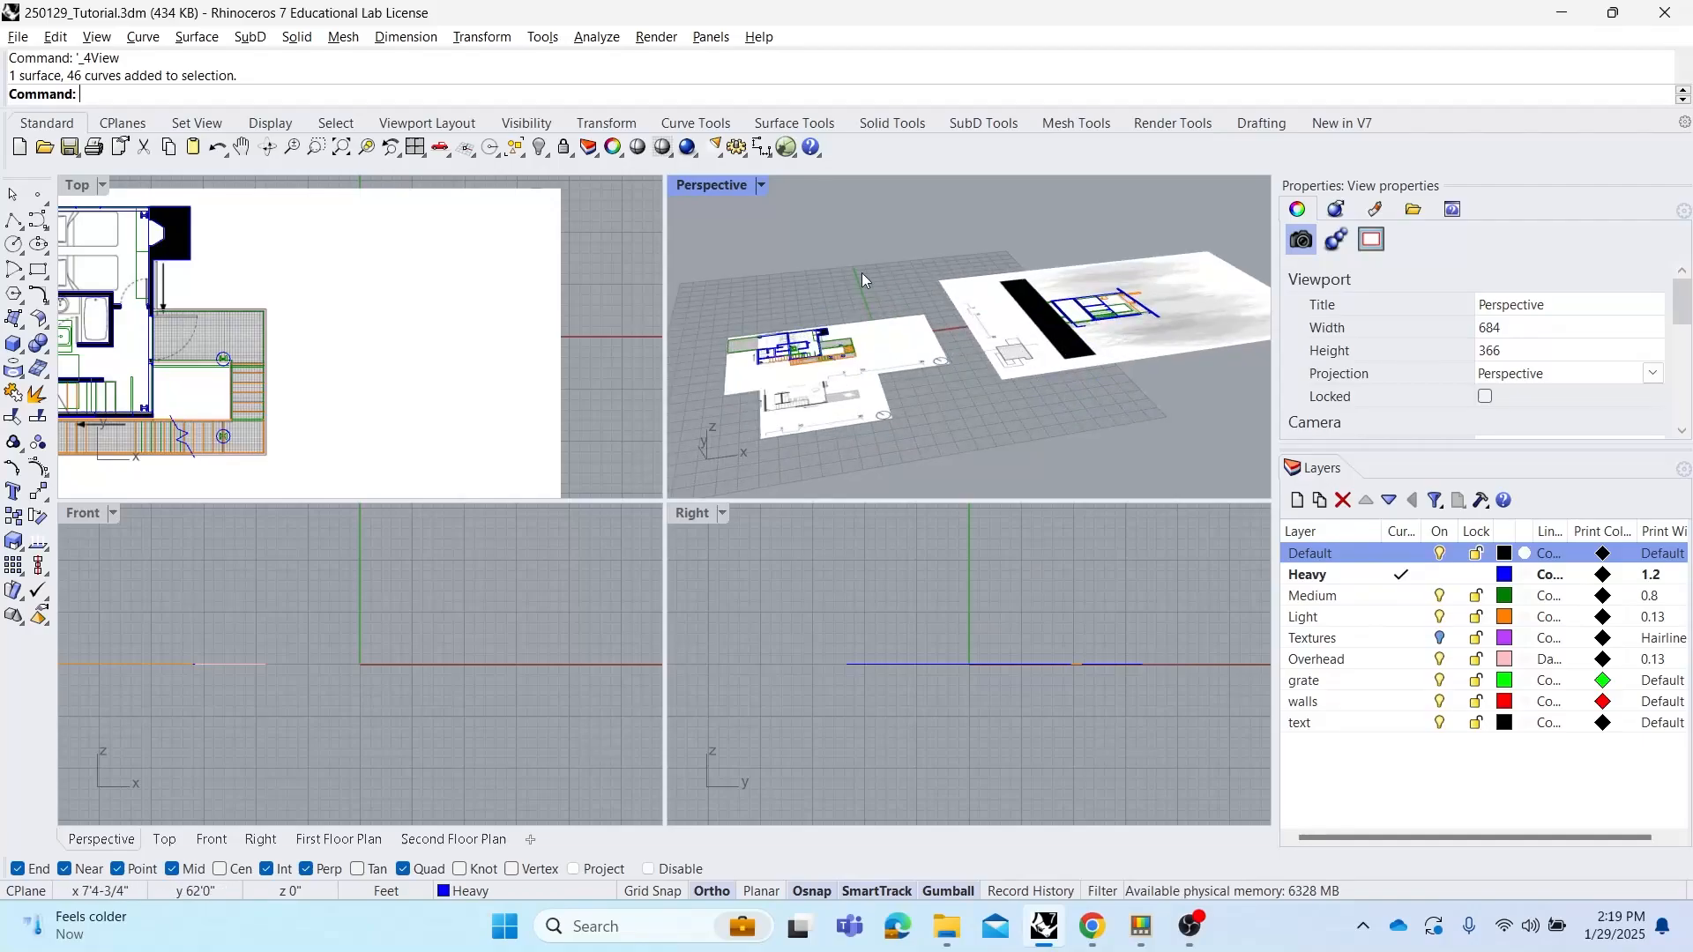
double_click(713, 186)
right_drag(743, 327, 684, 283)
right_drag(584, 367, 763, 390)
click(508, 604)
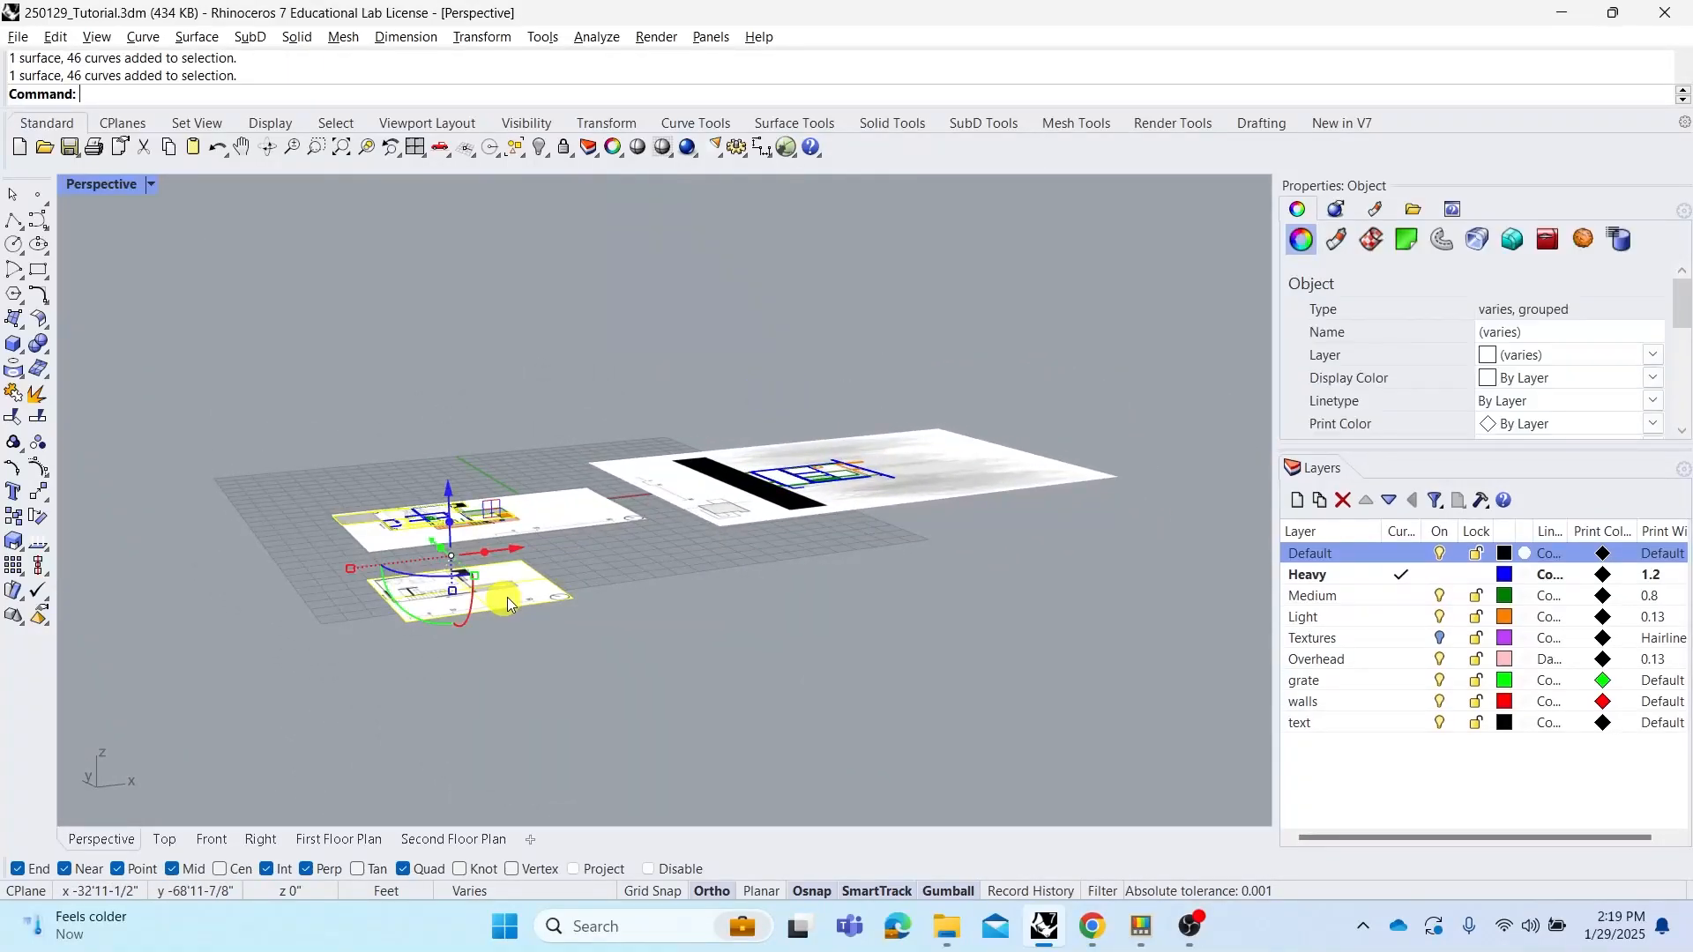
text(SetPt)
key(Return)
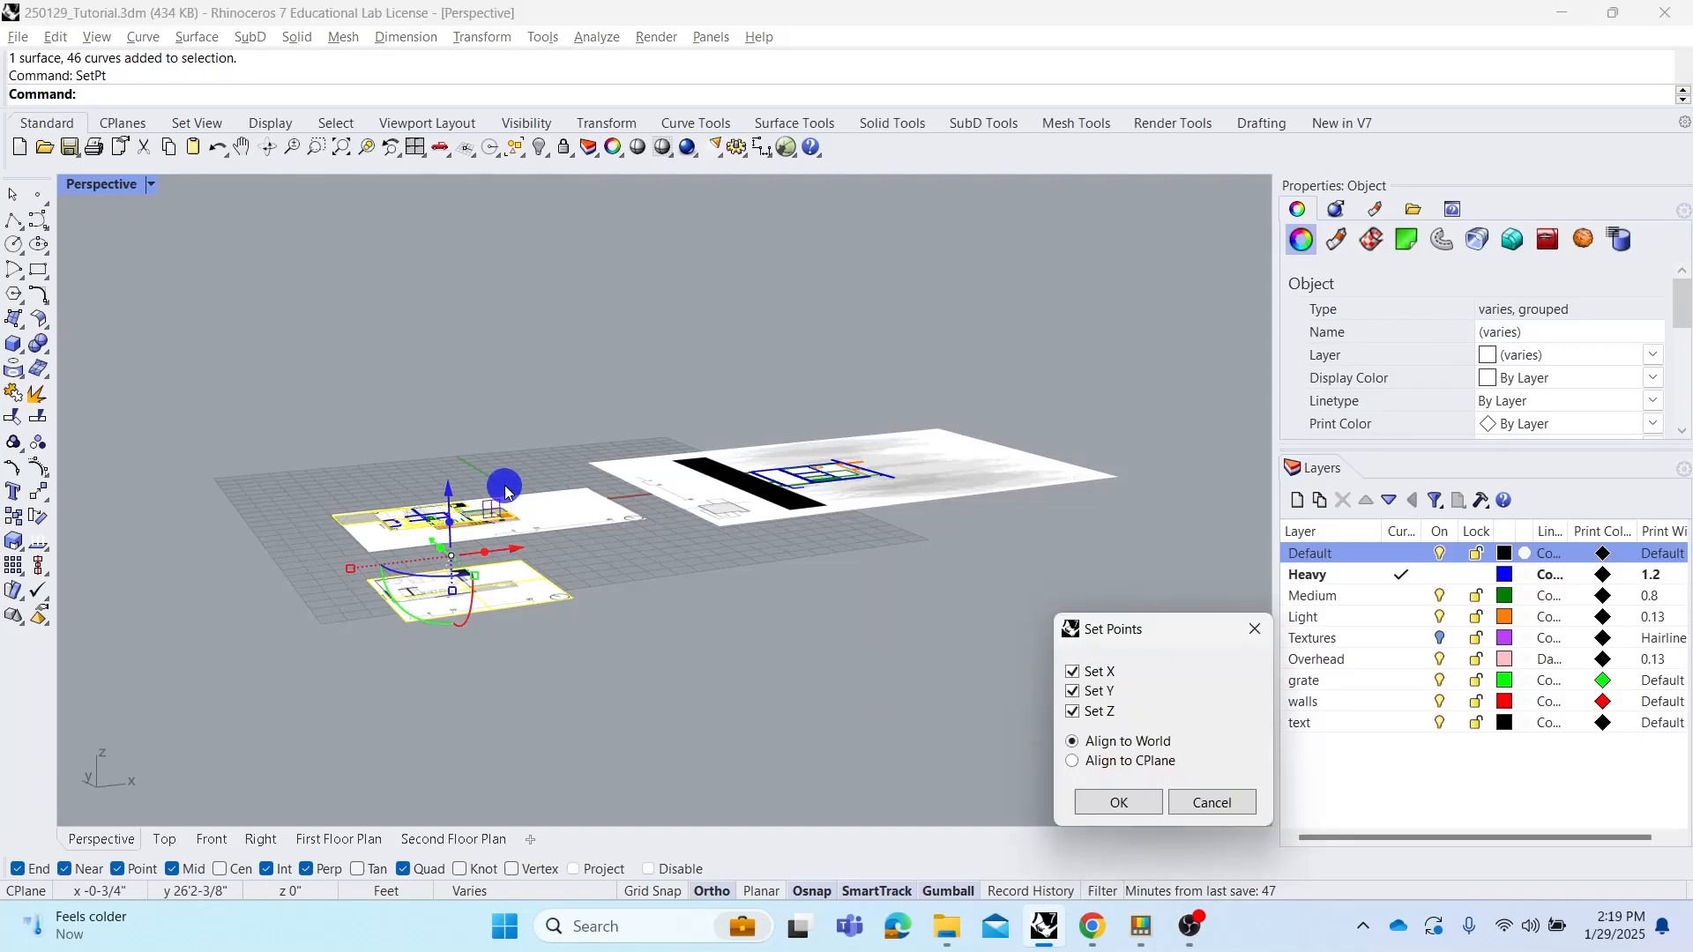
click(1074, 691)
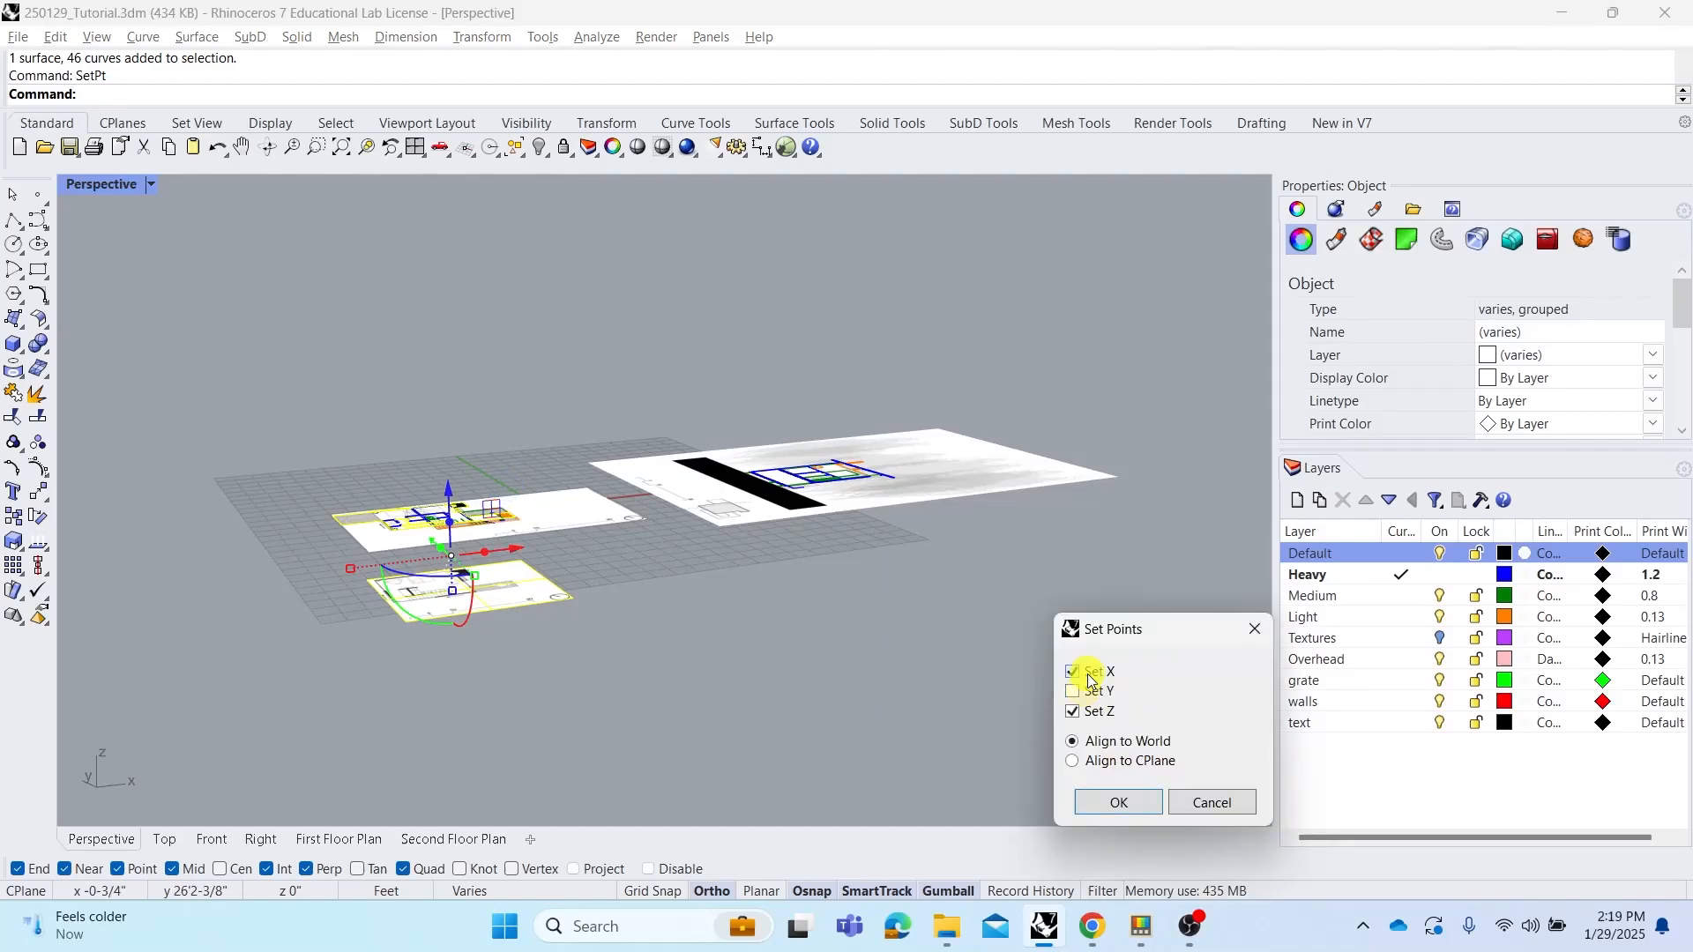
click(1120, 802)
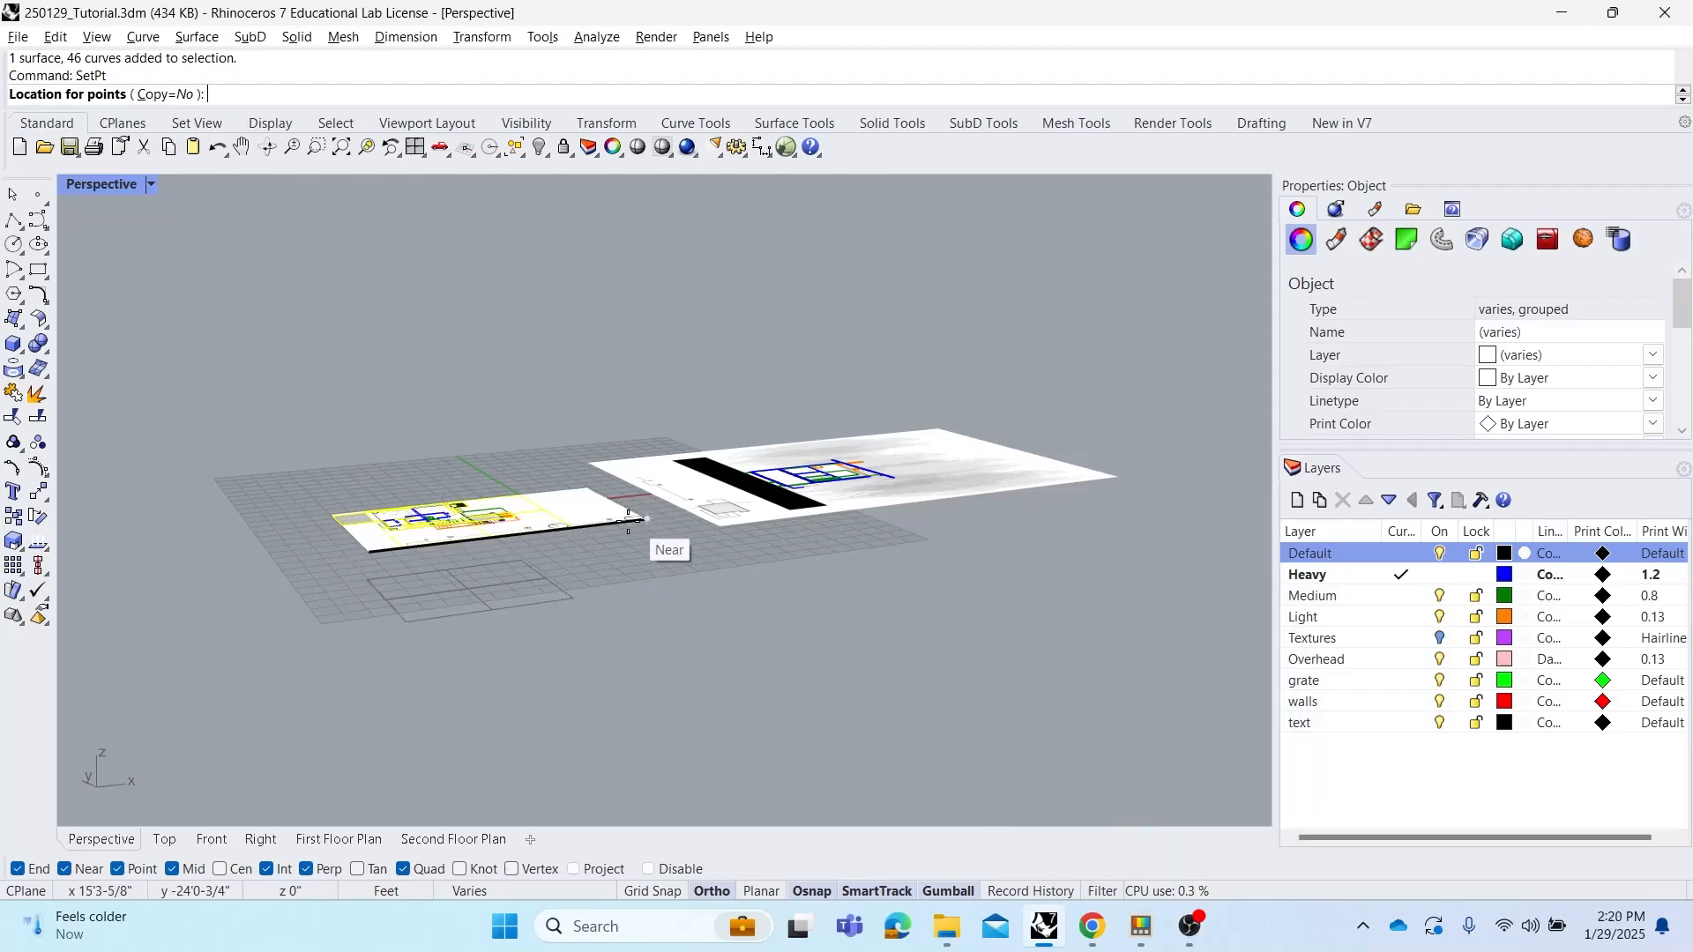
scroll(501, 520, up, 3)
scroll(501, 520, up, 2)
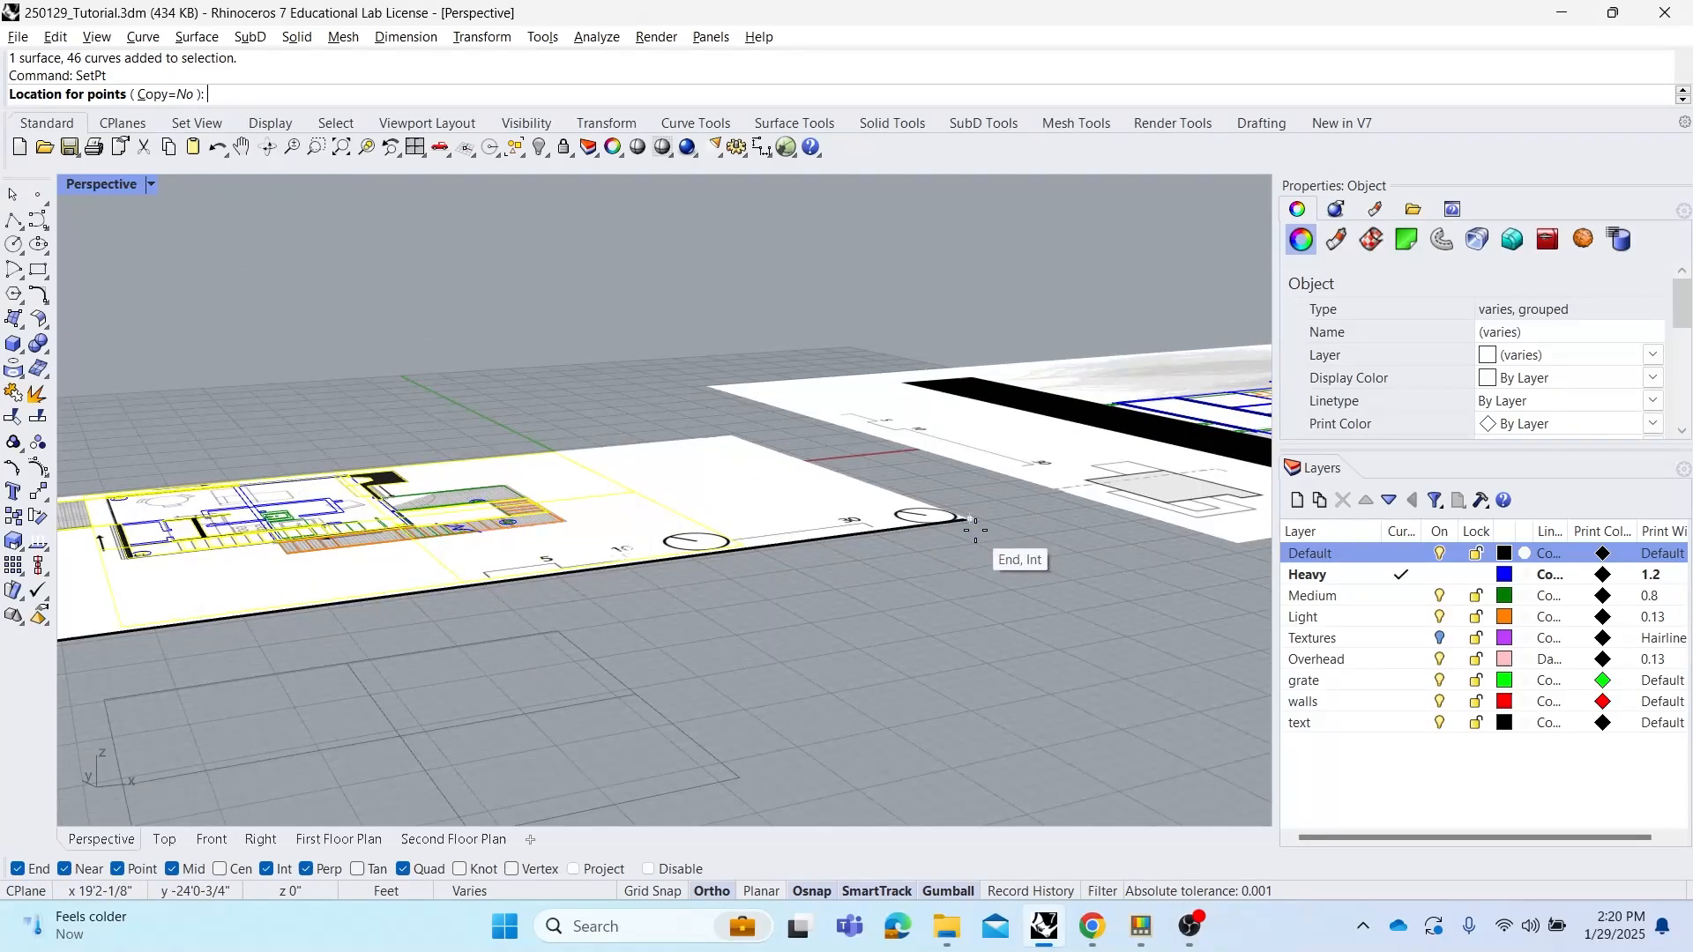
click(974, 521)
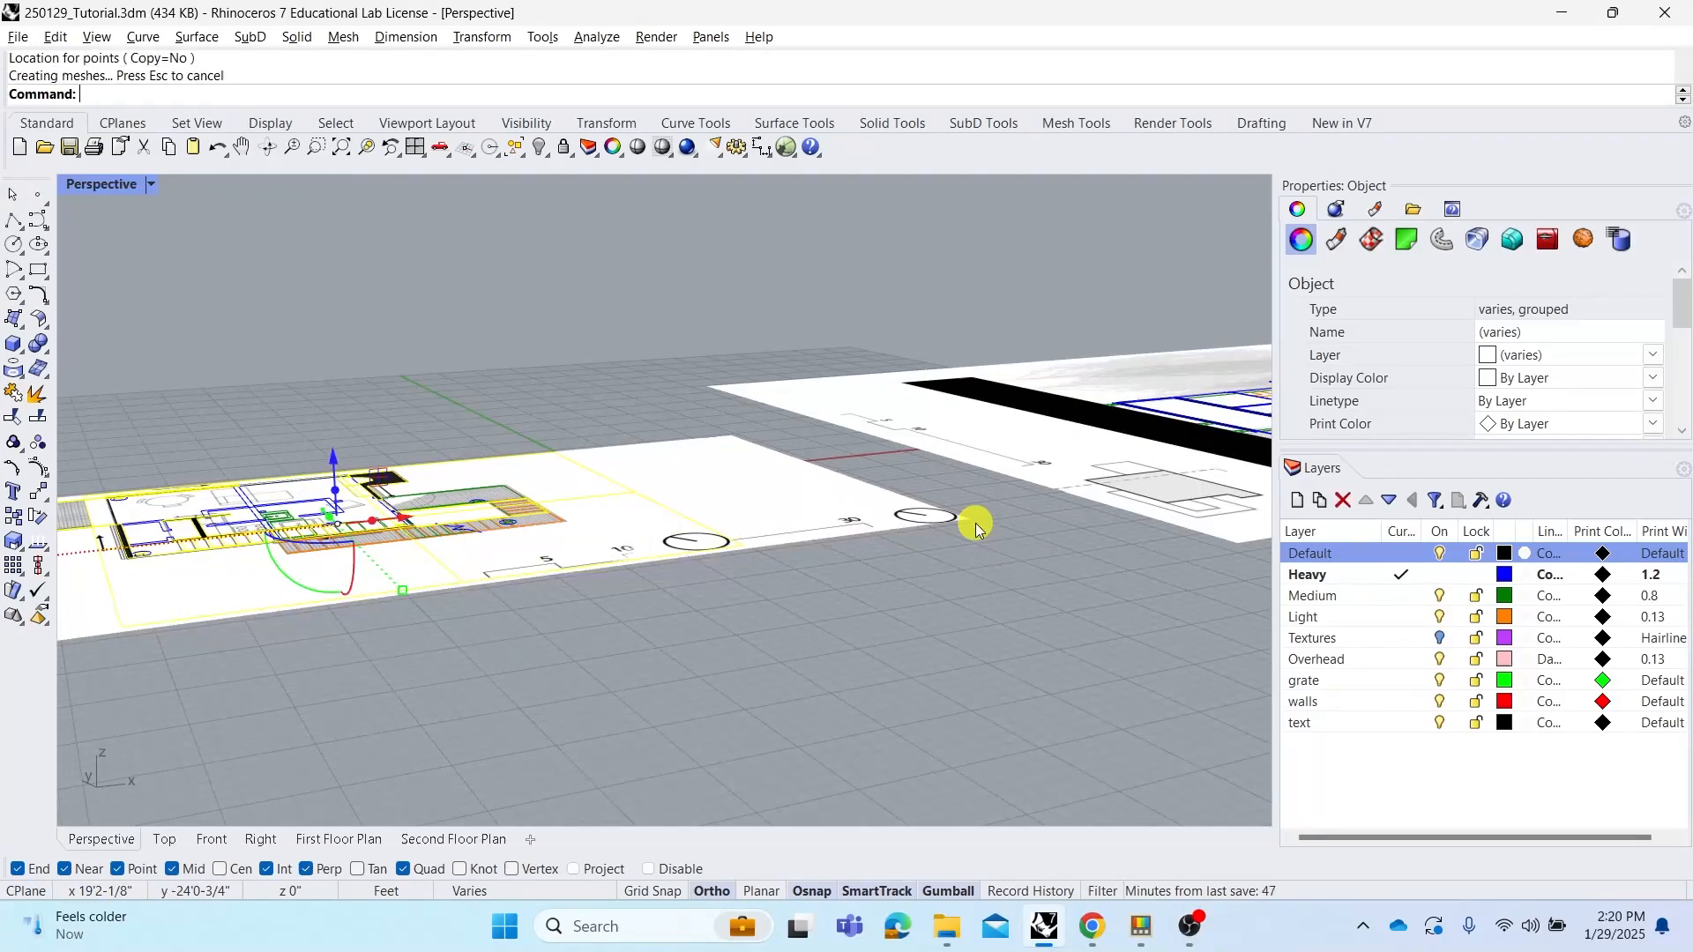
click(963, 588)
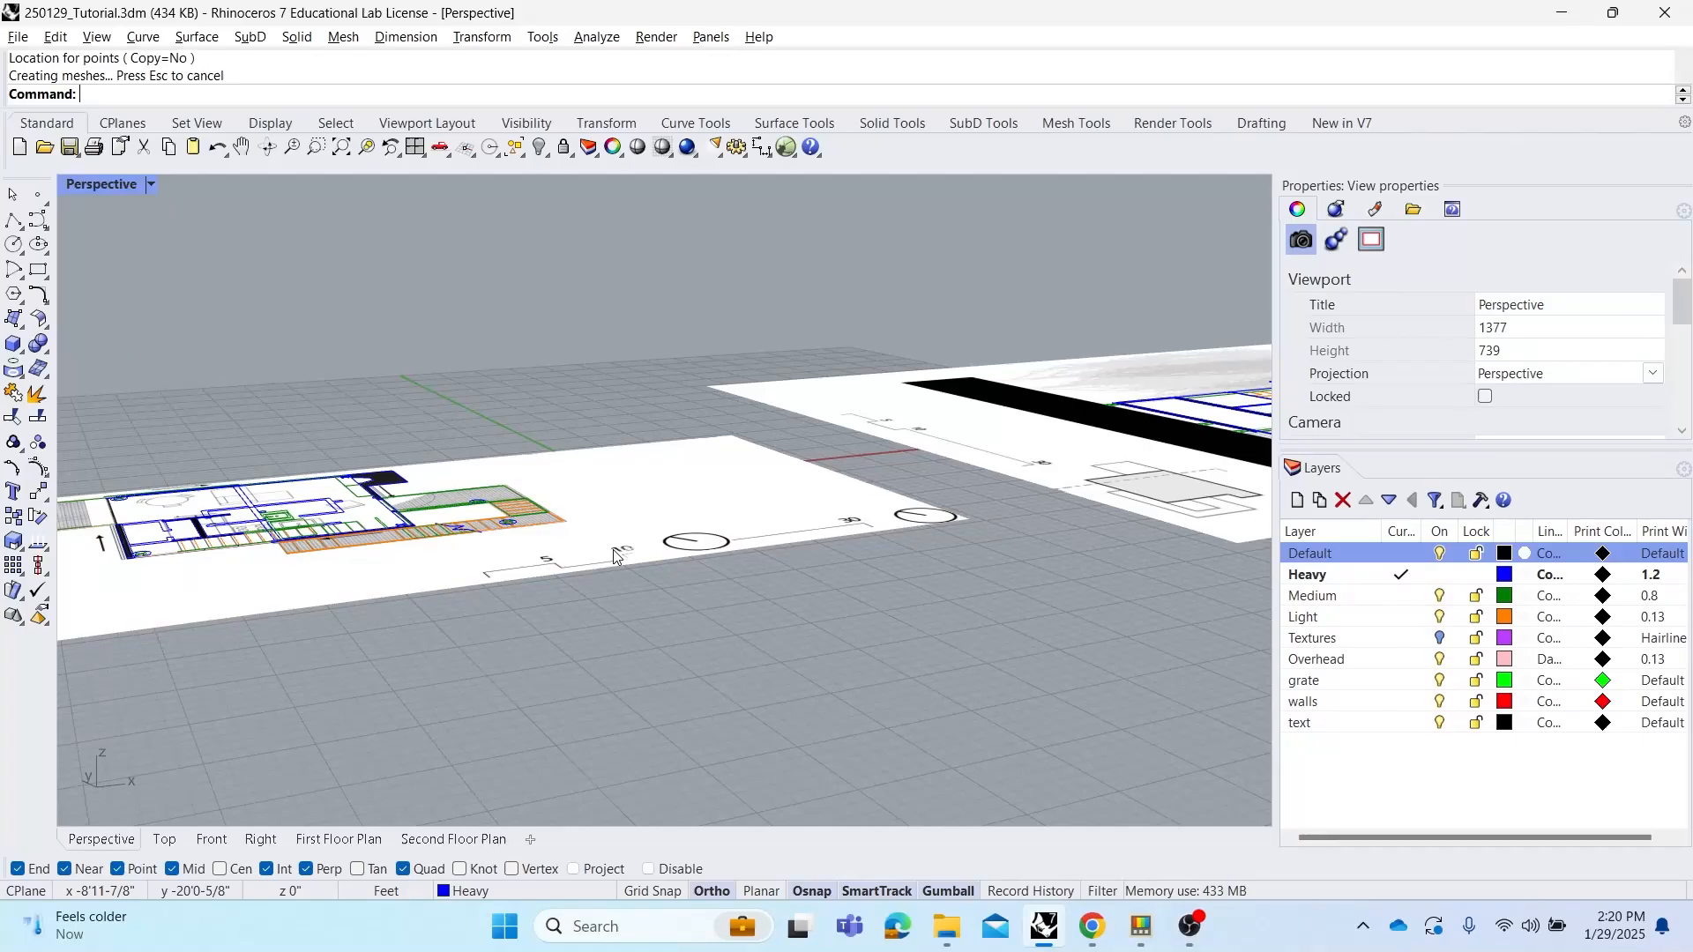
Rotate the elevation drawing -90 degrees with the gumball so it stands upright
scroll(690, 563, down, 3)
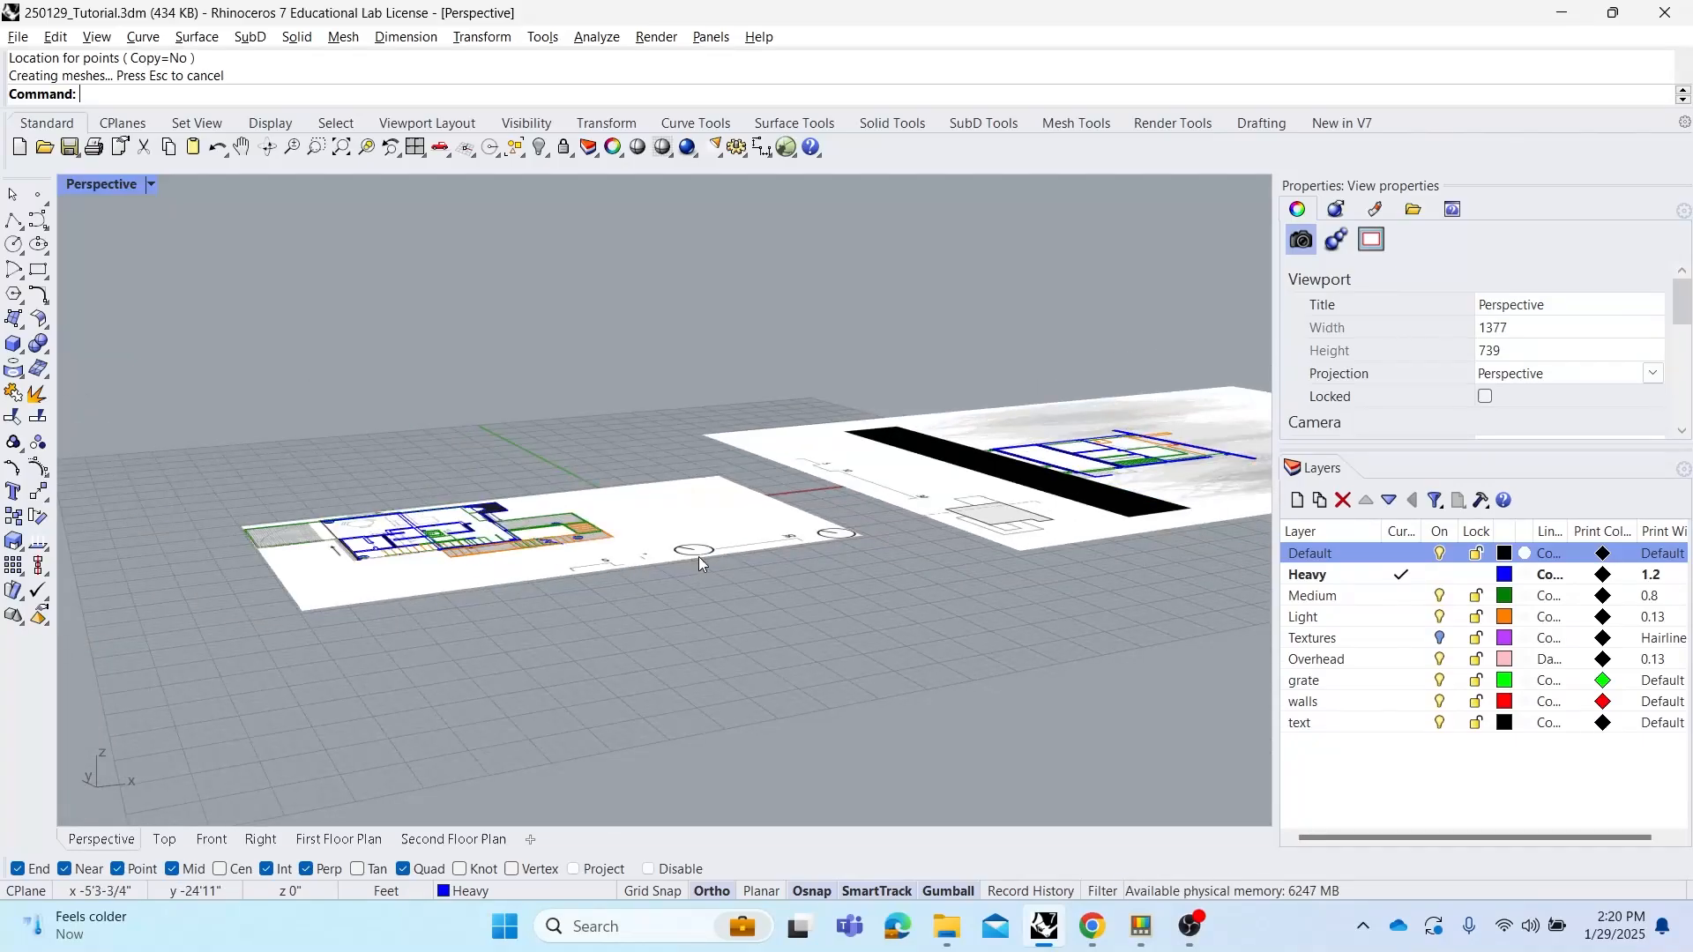
right_drag(768, 532, 751, 550)
scroll(608, 572, down, 4)
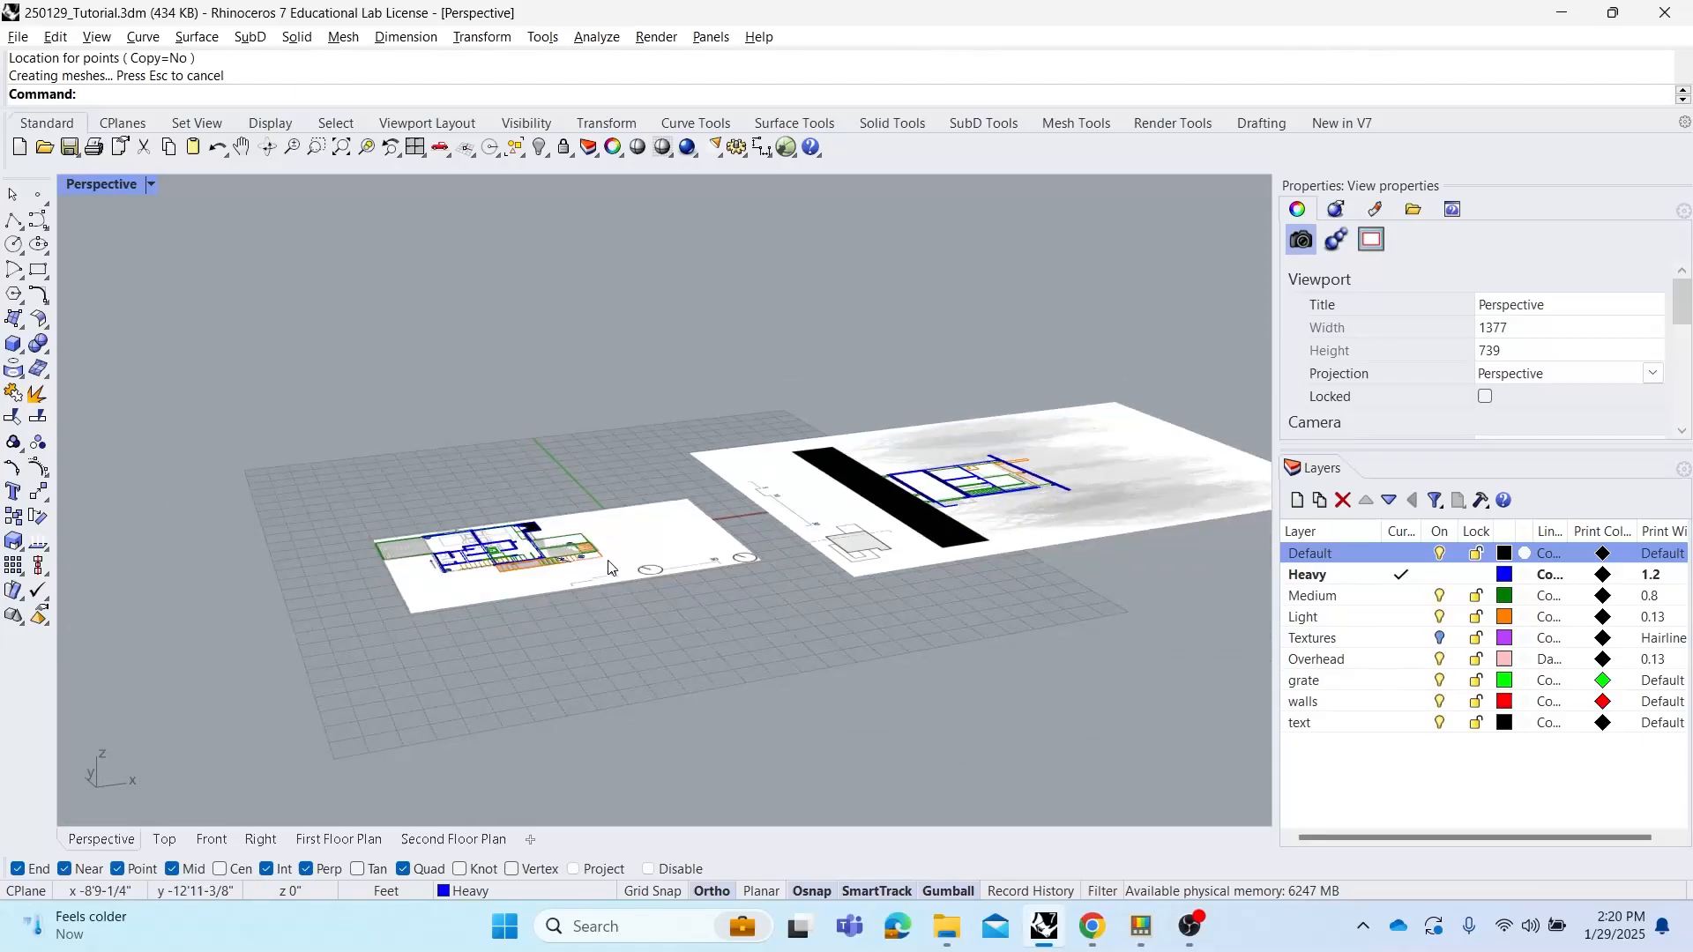
right_drag(611, 572, 571, 566)
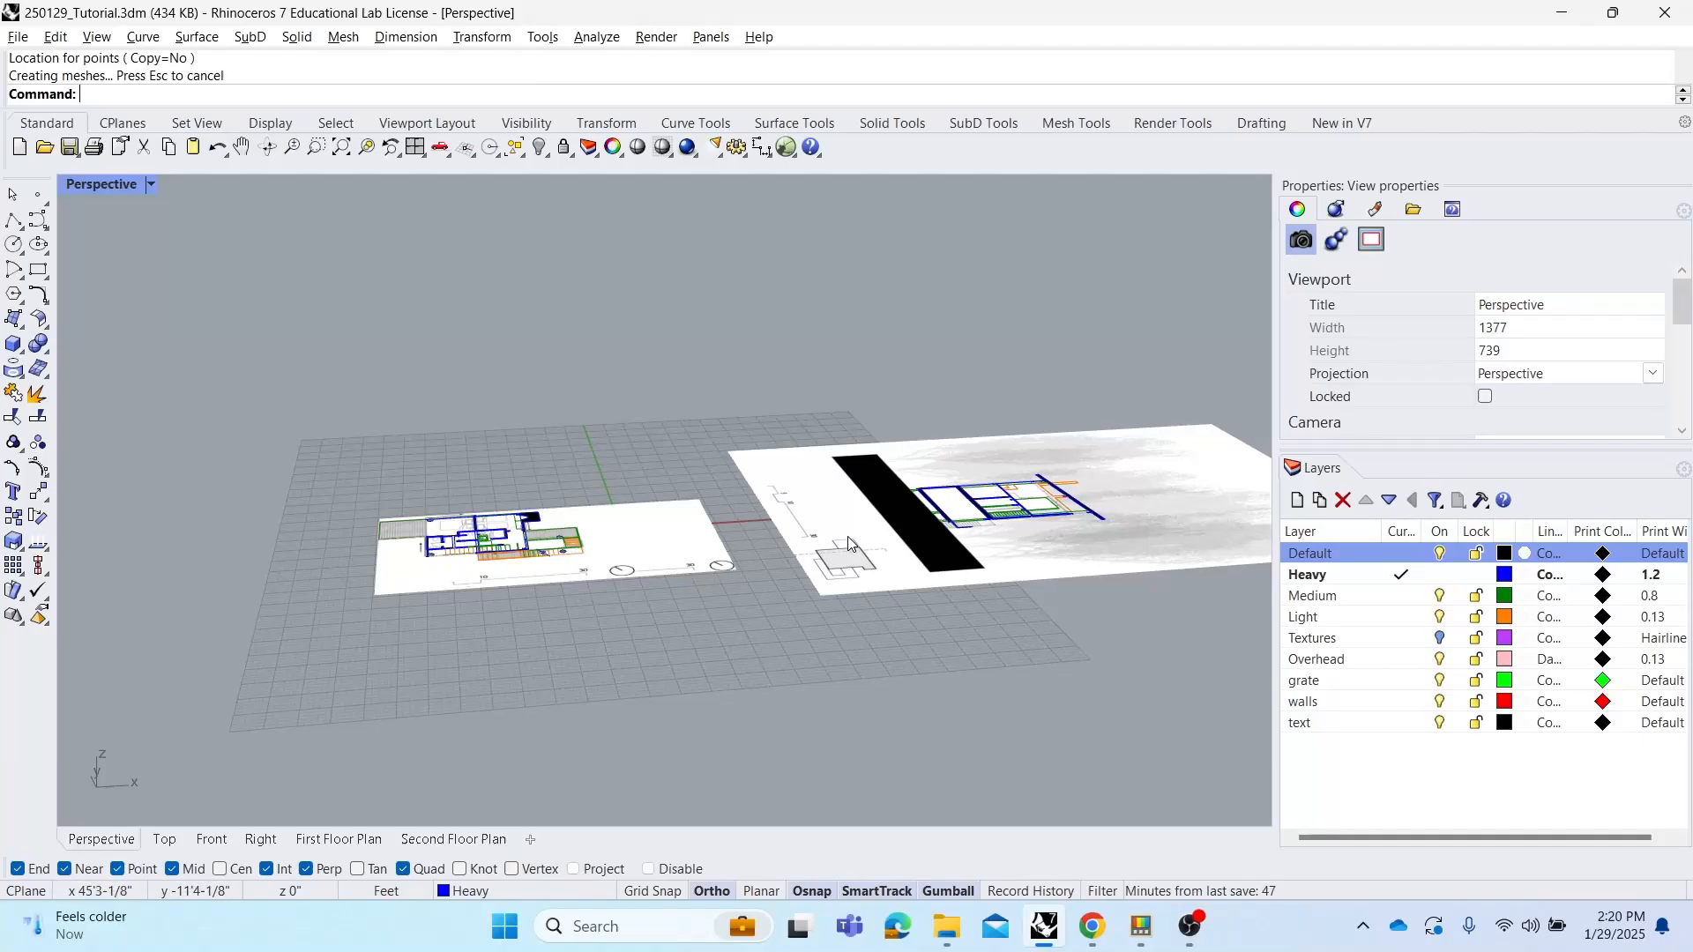
click(816, 531)
right_drag(982, 543, 931, 575)
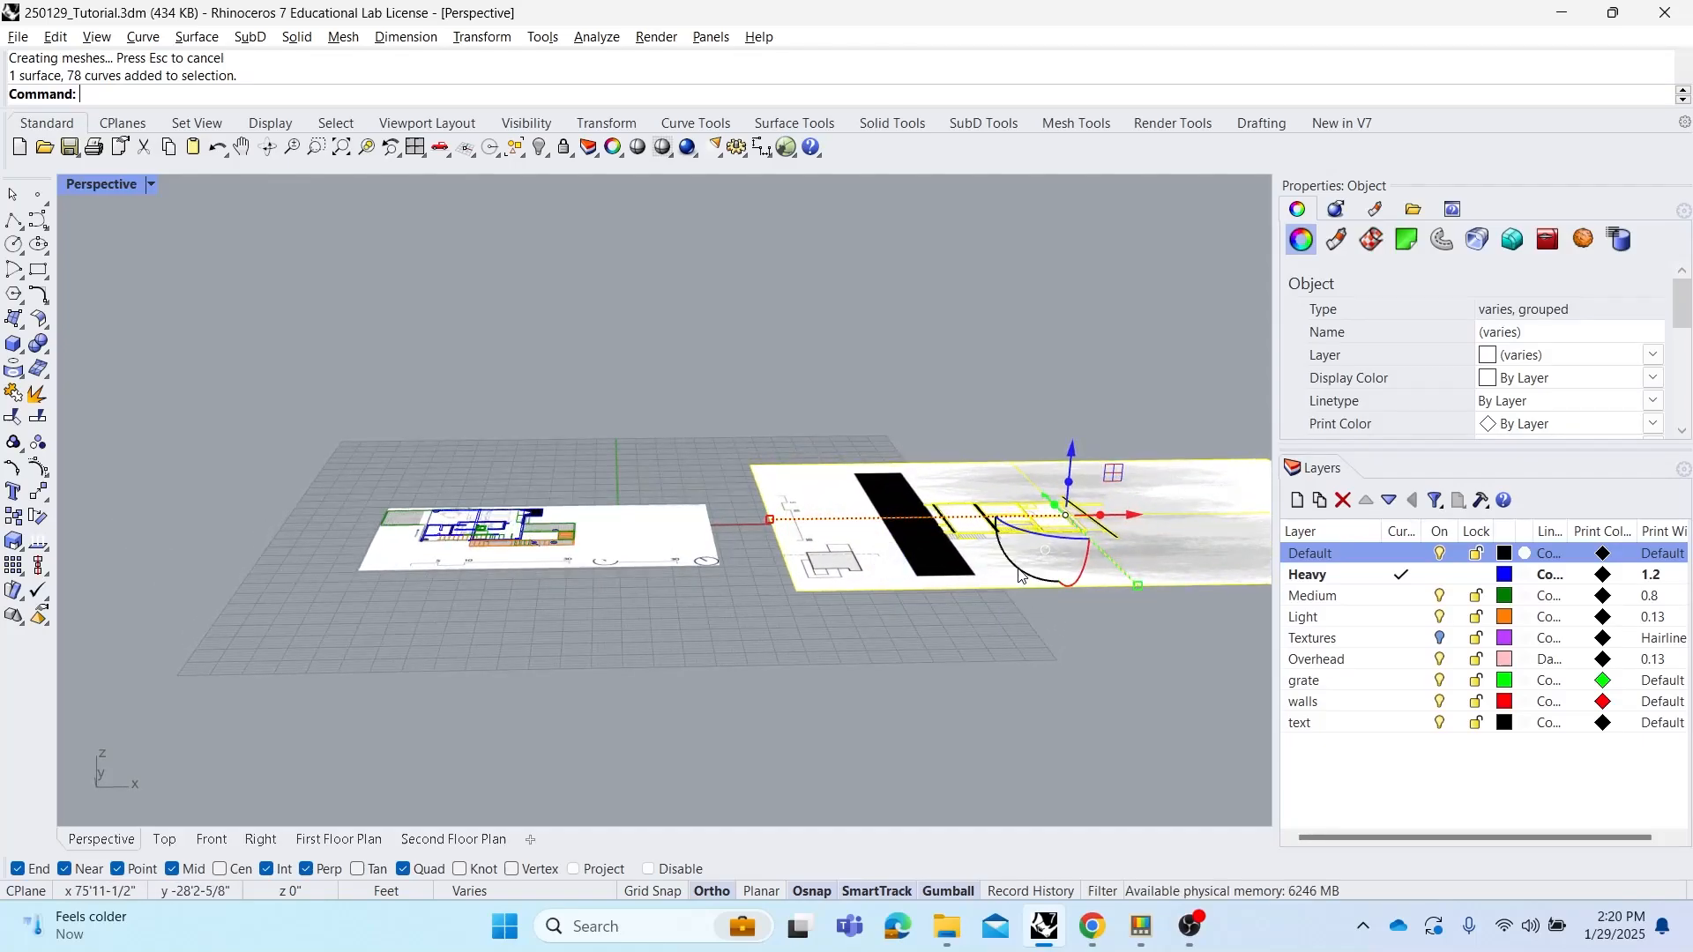
right_drag(1018, 575, 979, 632)
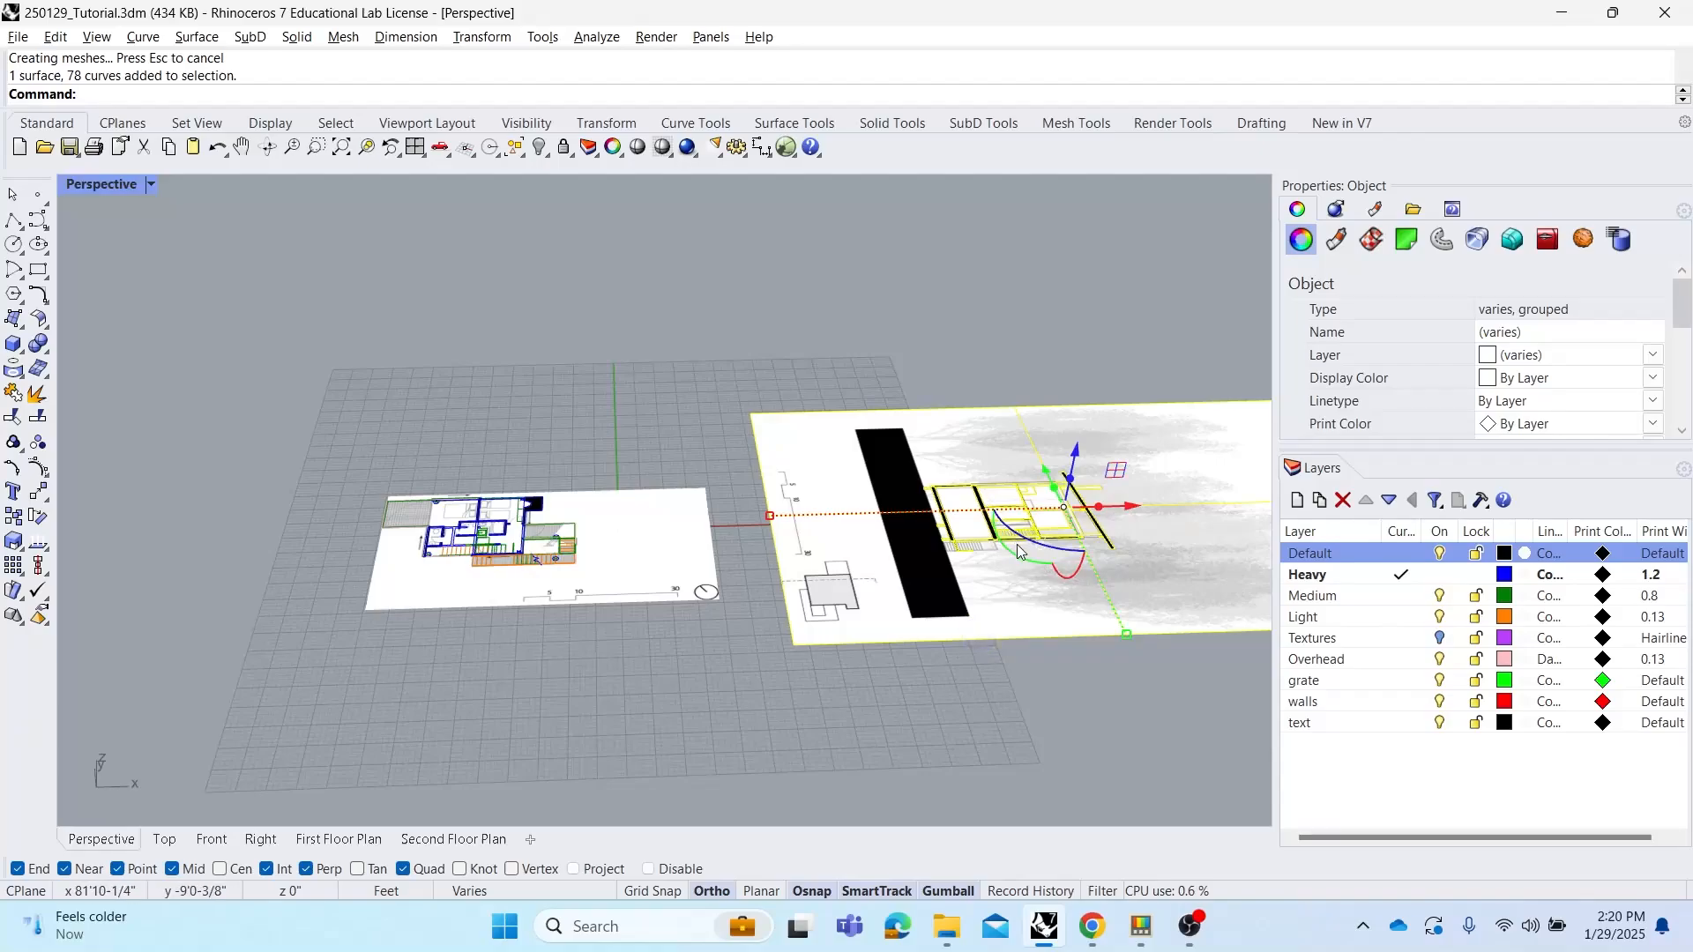
right_drag(1003, 527, 775, 480)
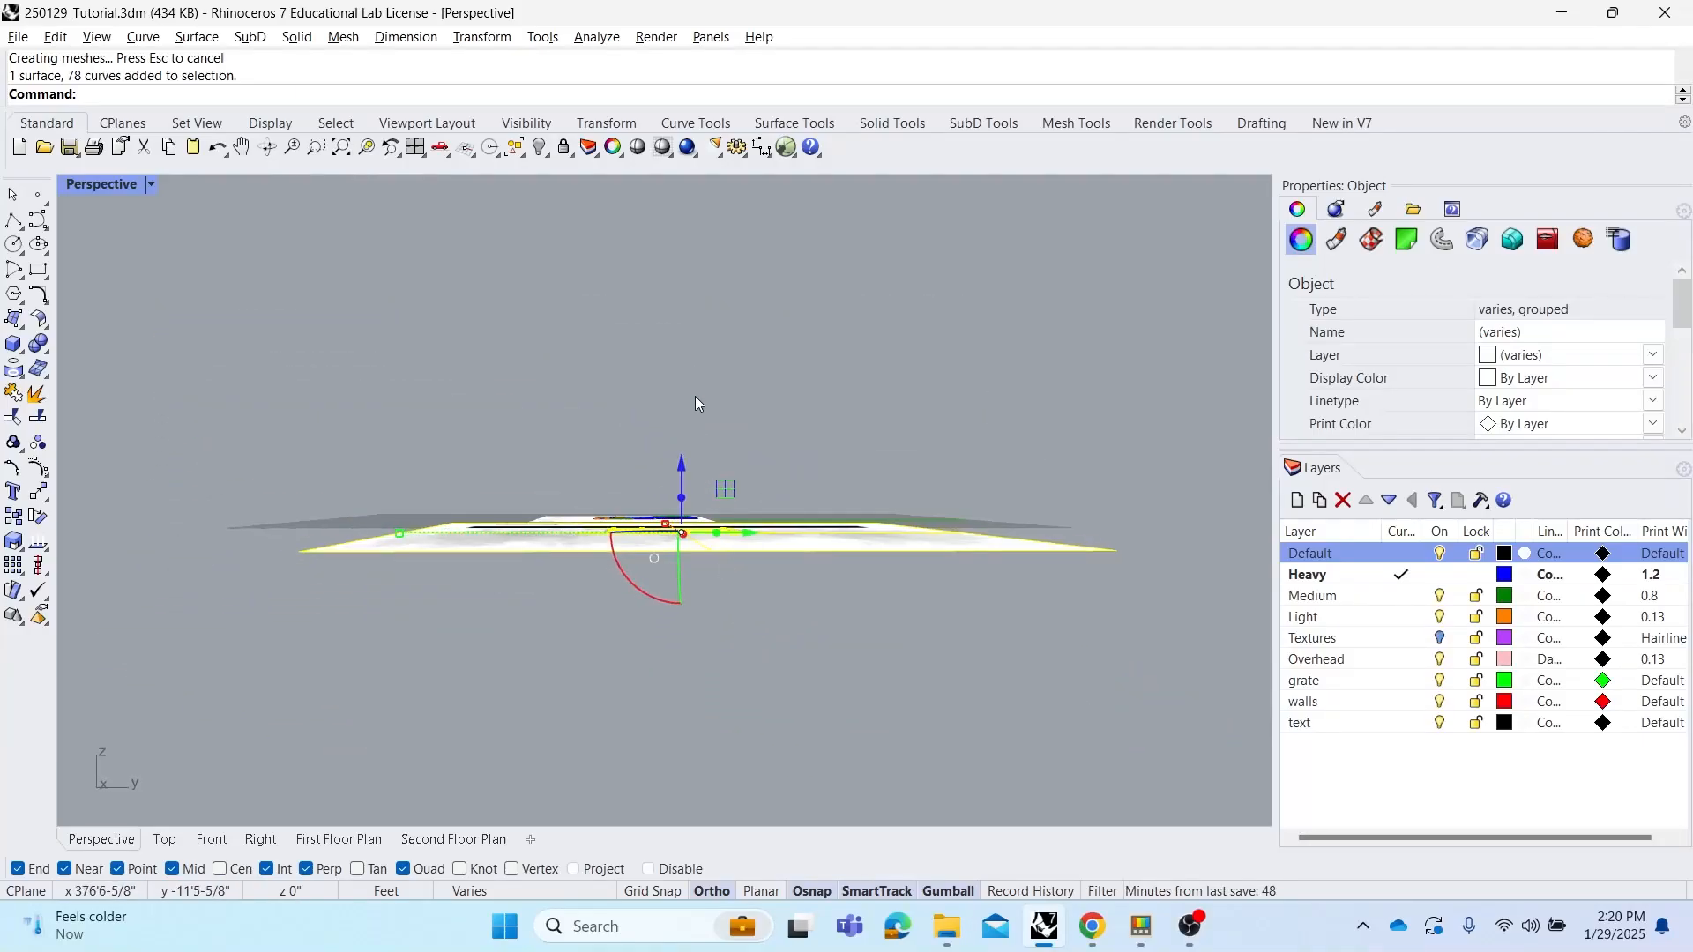
right_drag(695, 395, 1025, 555)
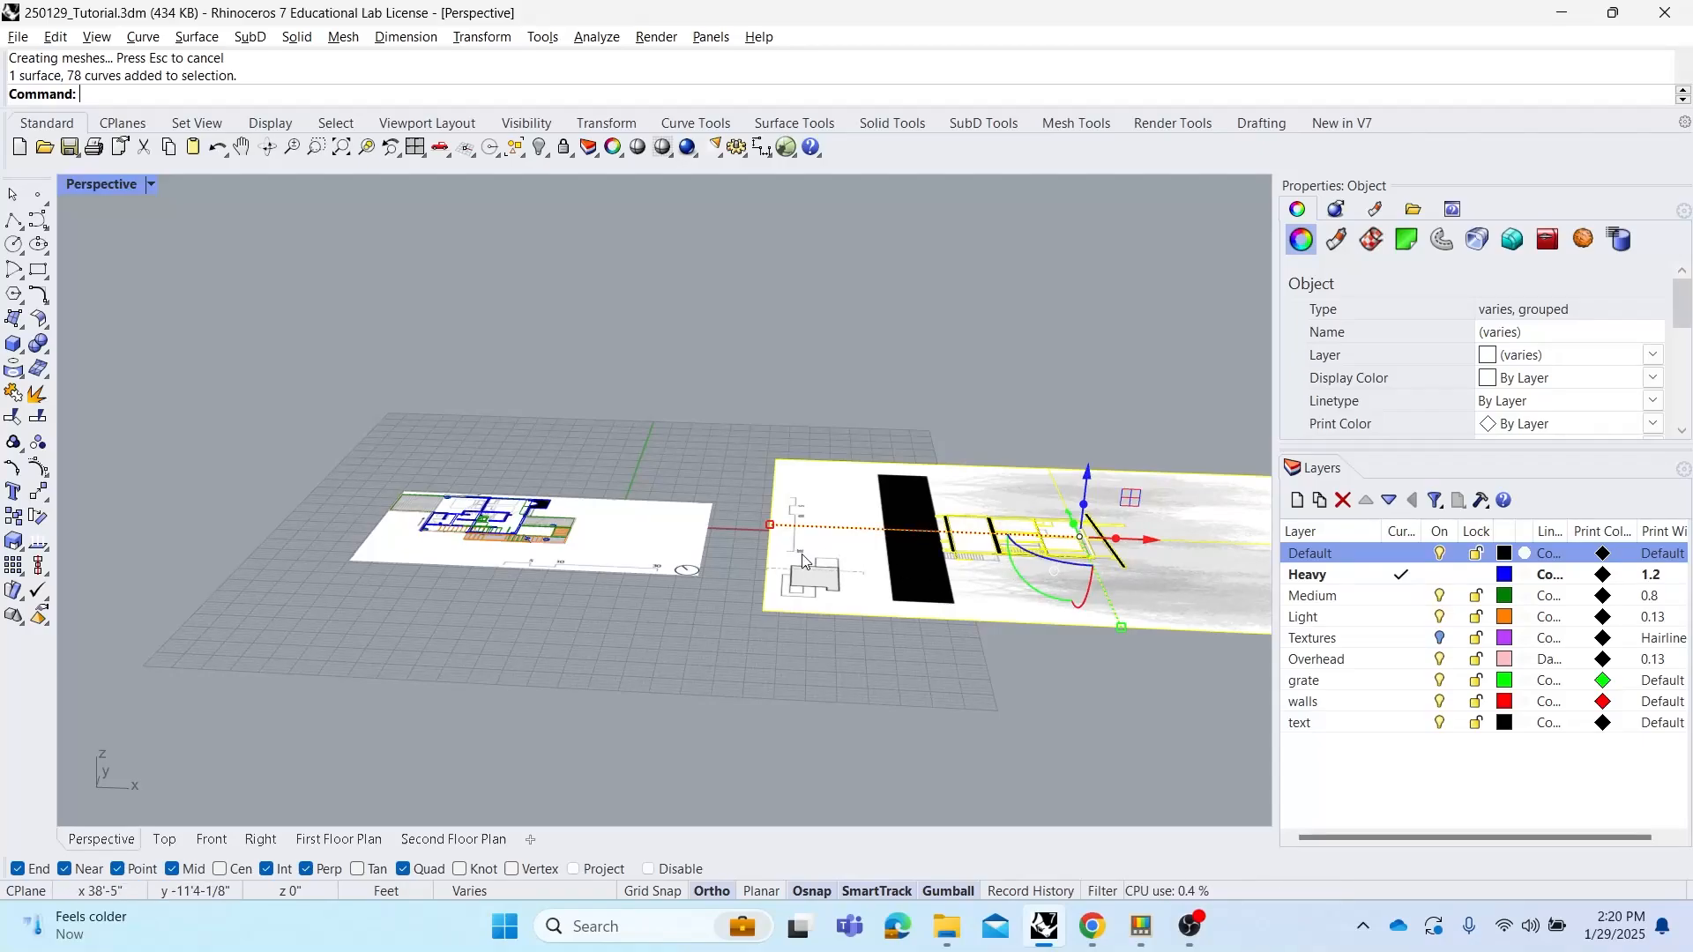
click(1022, 582)
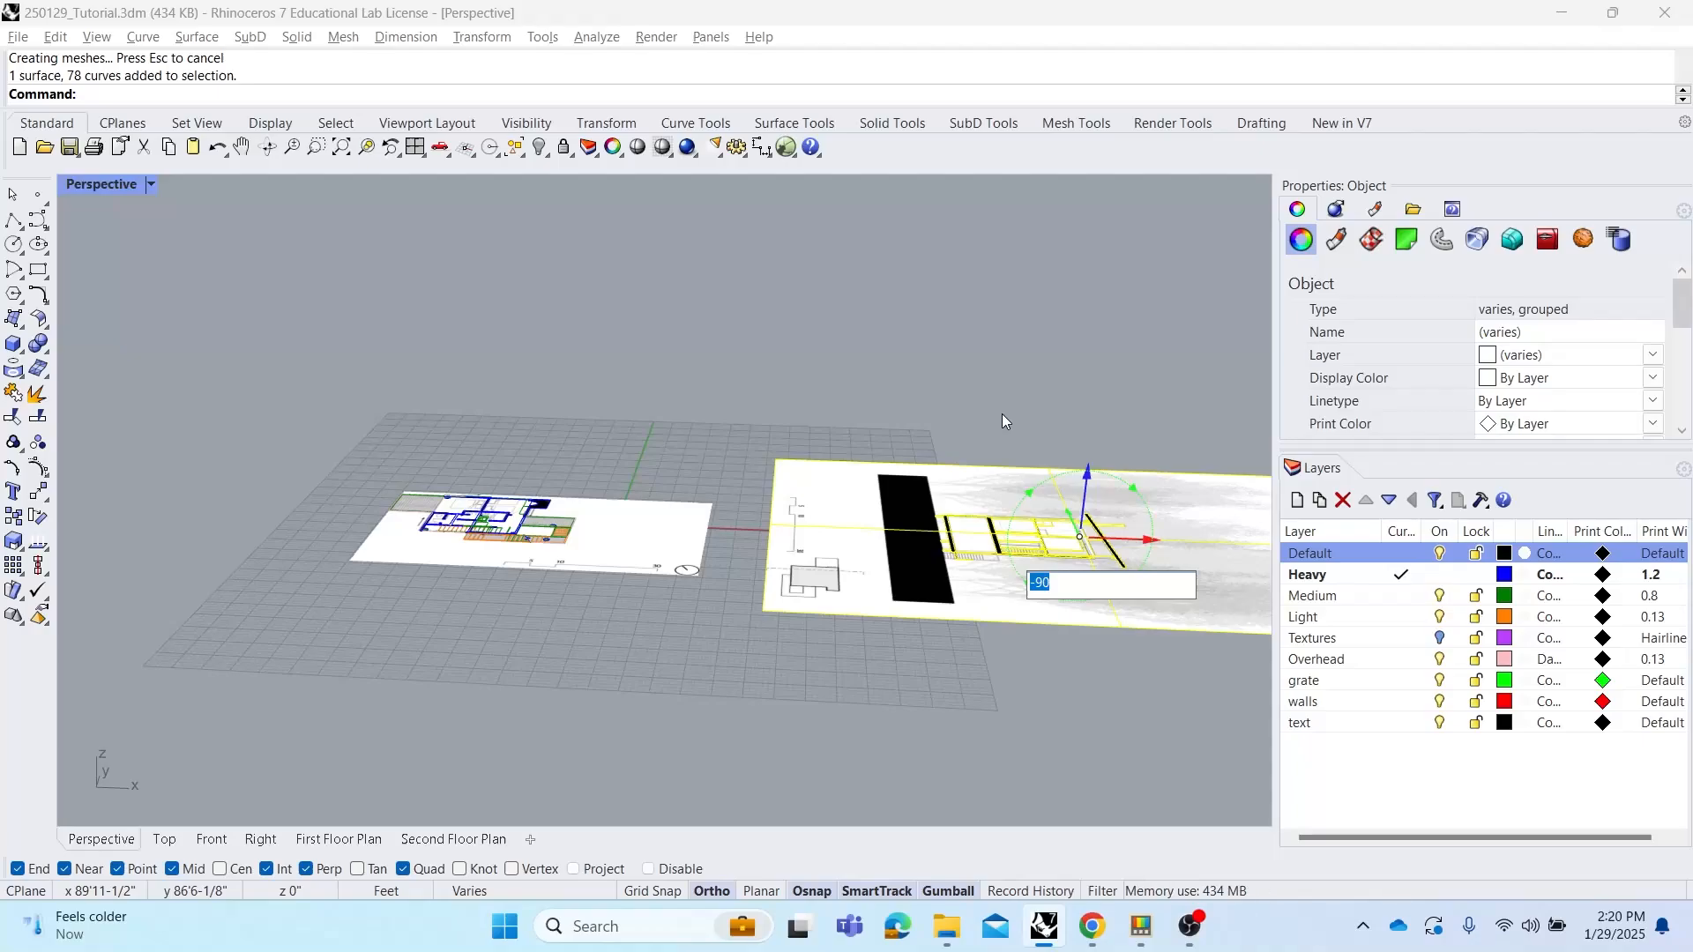
key(Return)
Move the elevation drawing from a point on its base edge to the floor plan's corner endpoint
click(823, 442)
right_drag(824, 442, 975, 453)
click(985, 479)
text(M)
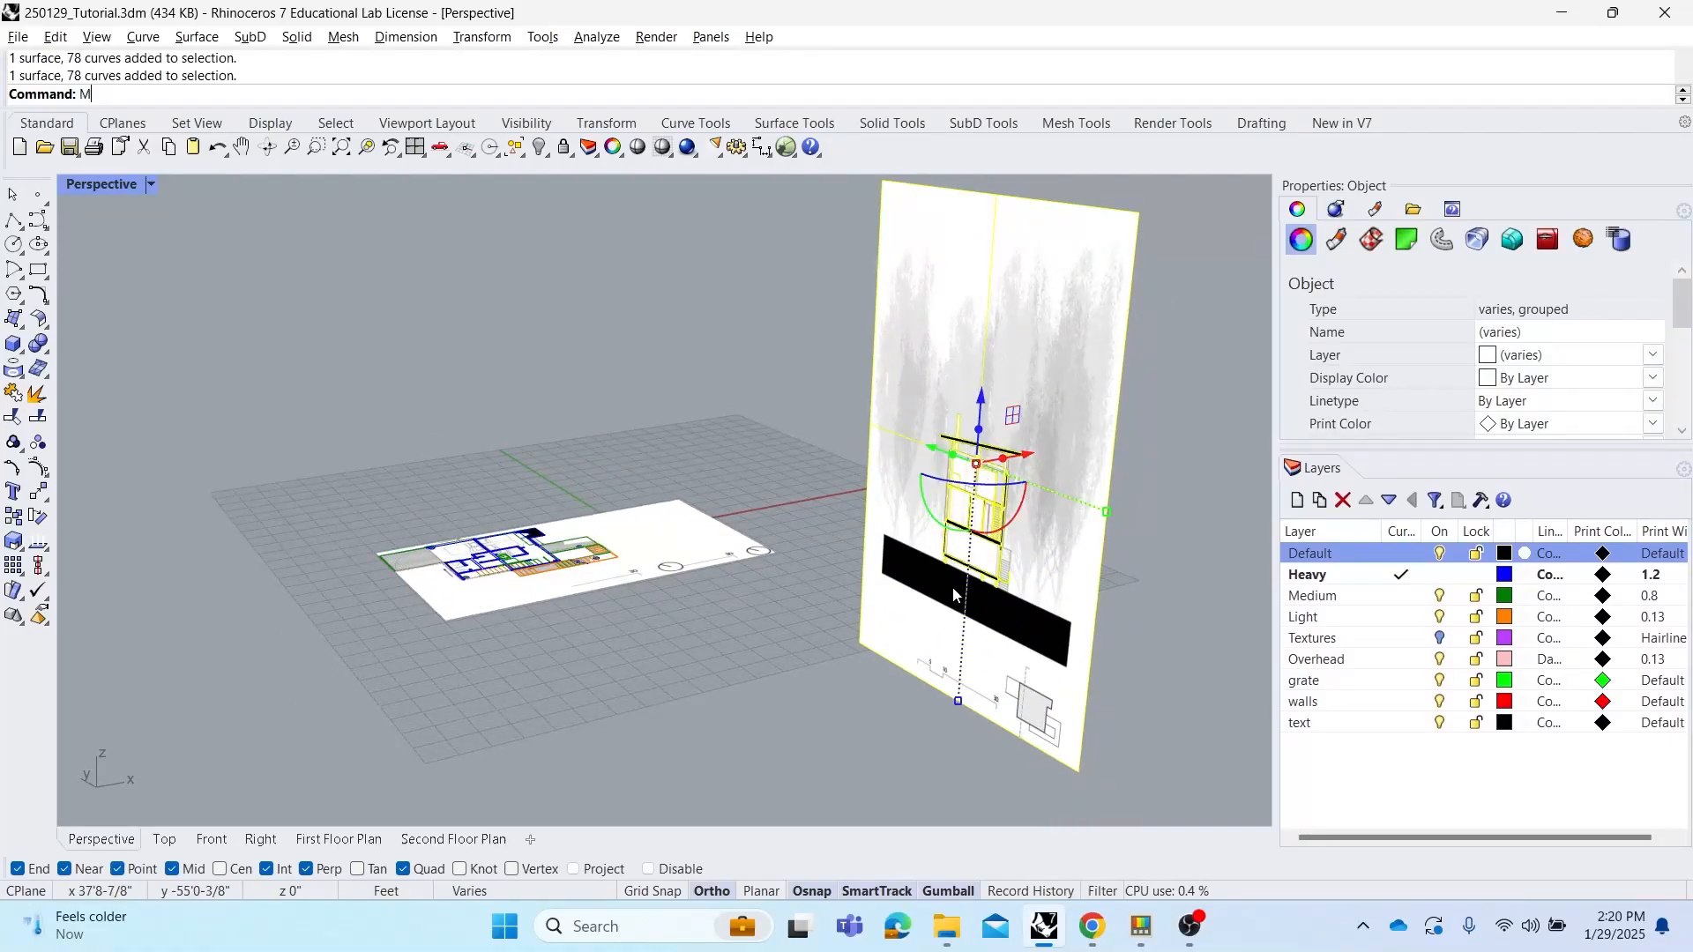
key(Return)
scroll(935, 564, up, 5)
scroll(935, 563, up, 2)
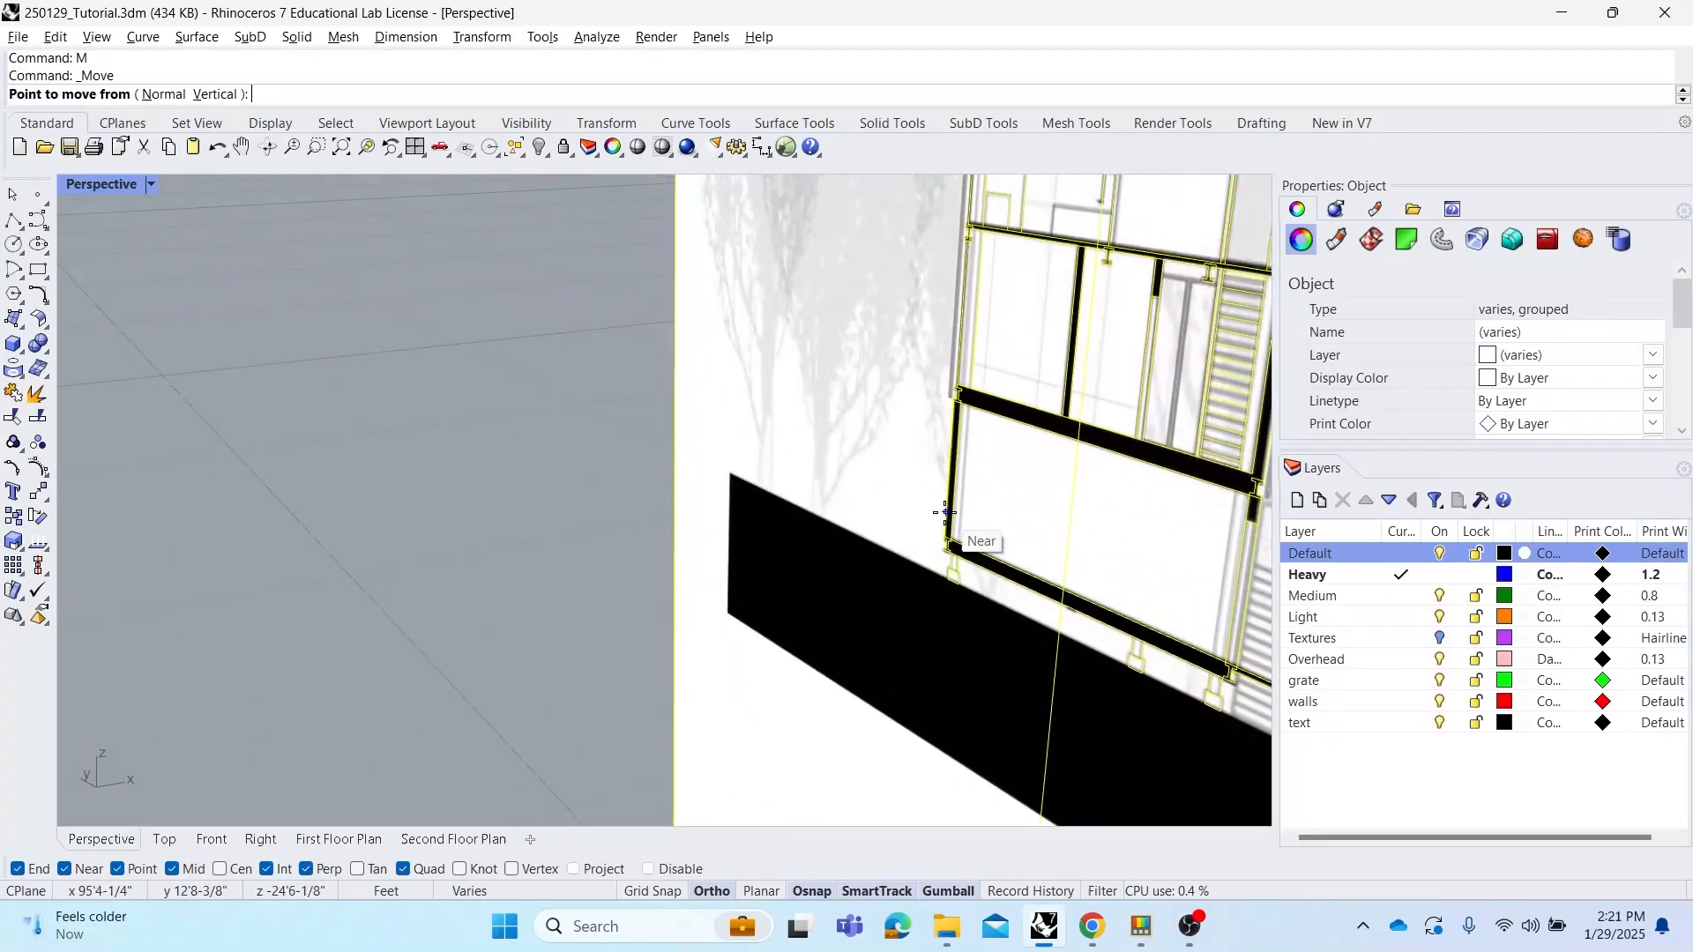
click(944, 547)
scroll(943, 529, down, 6)
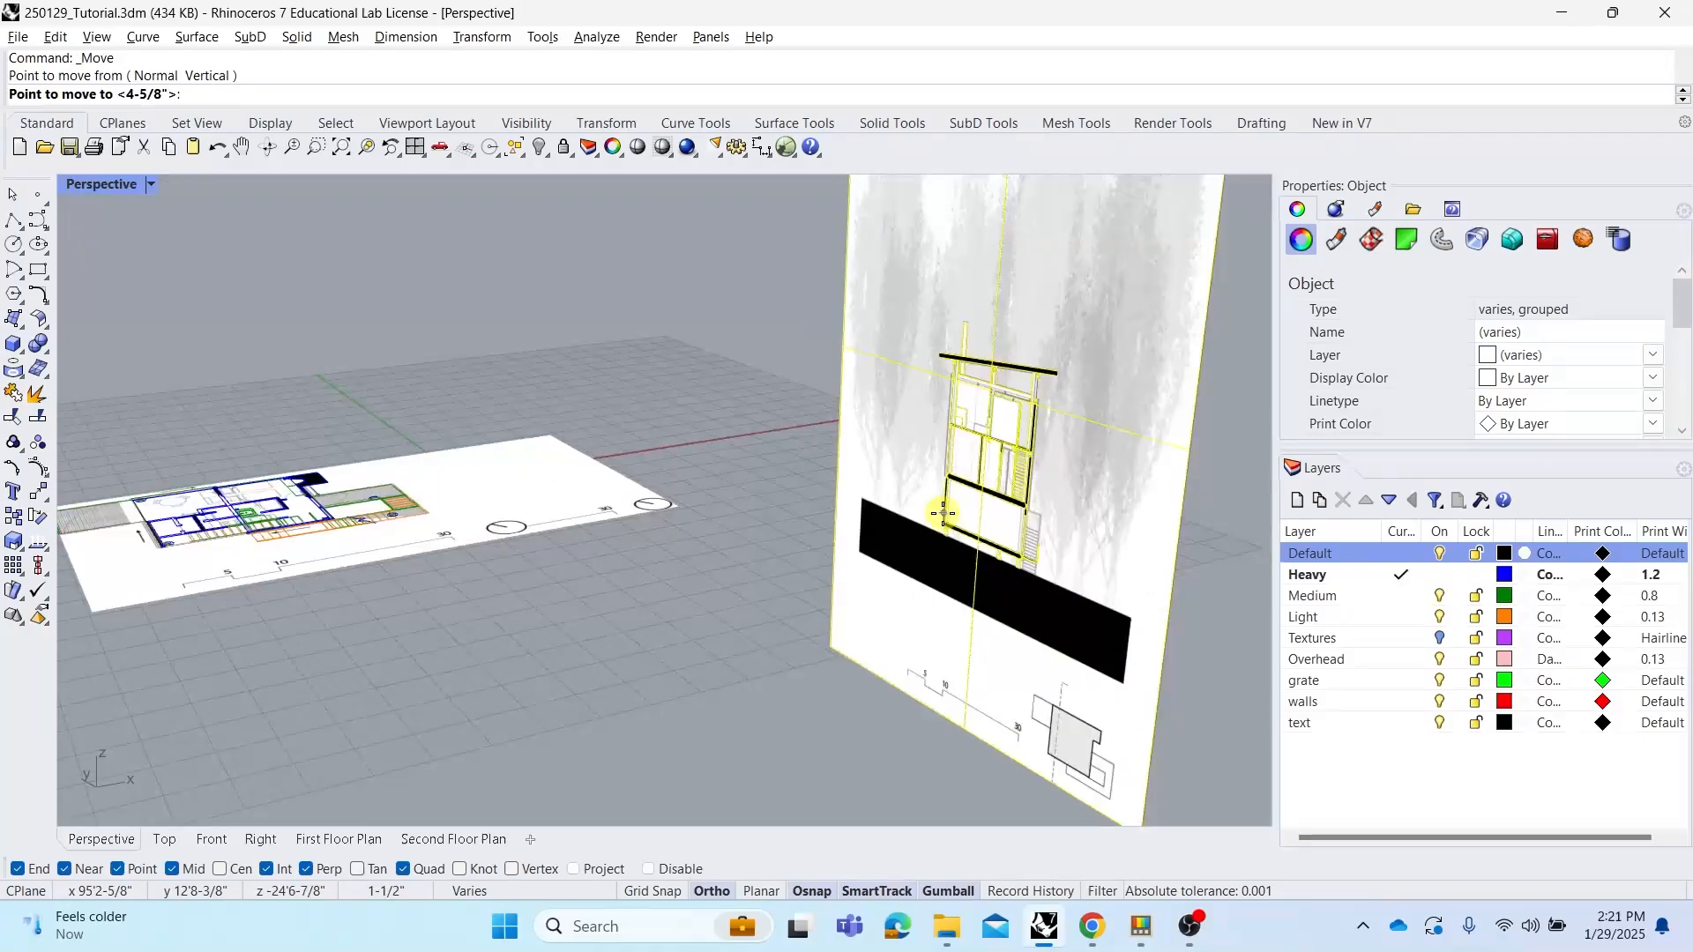
scroll(414, 479, up, 10)
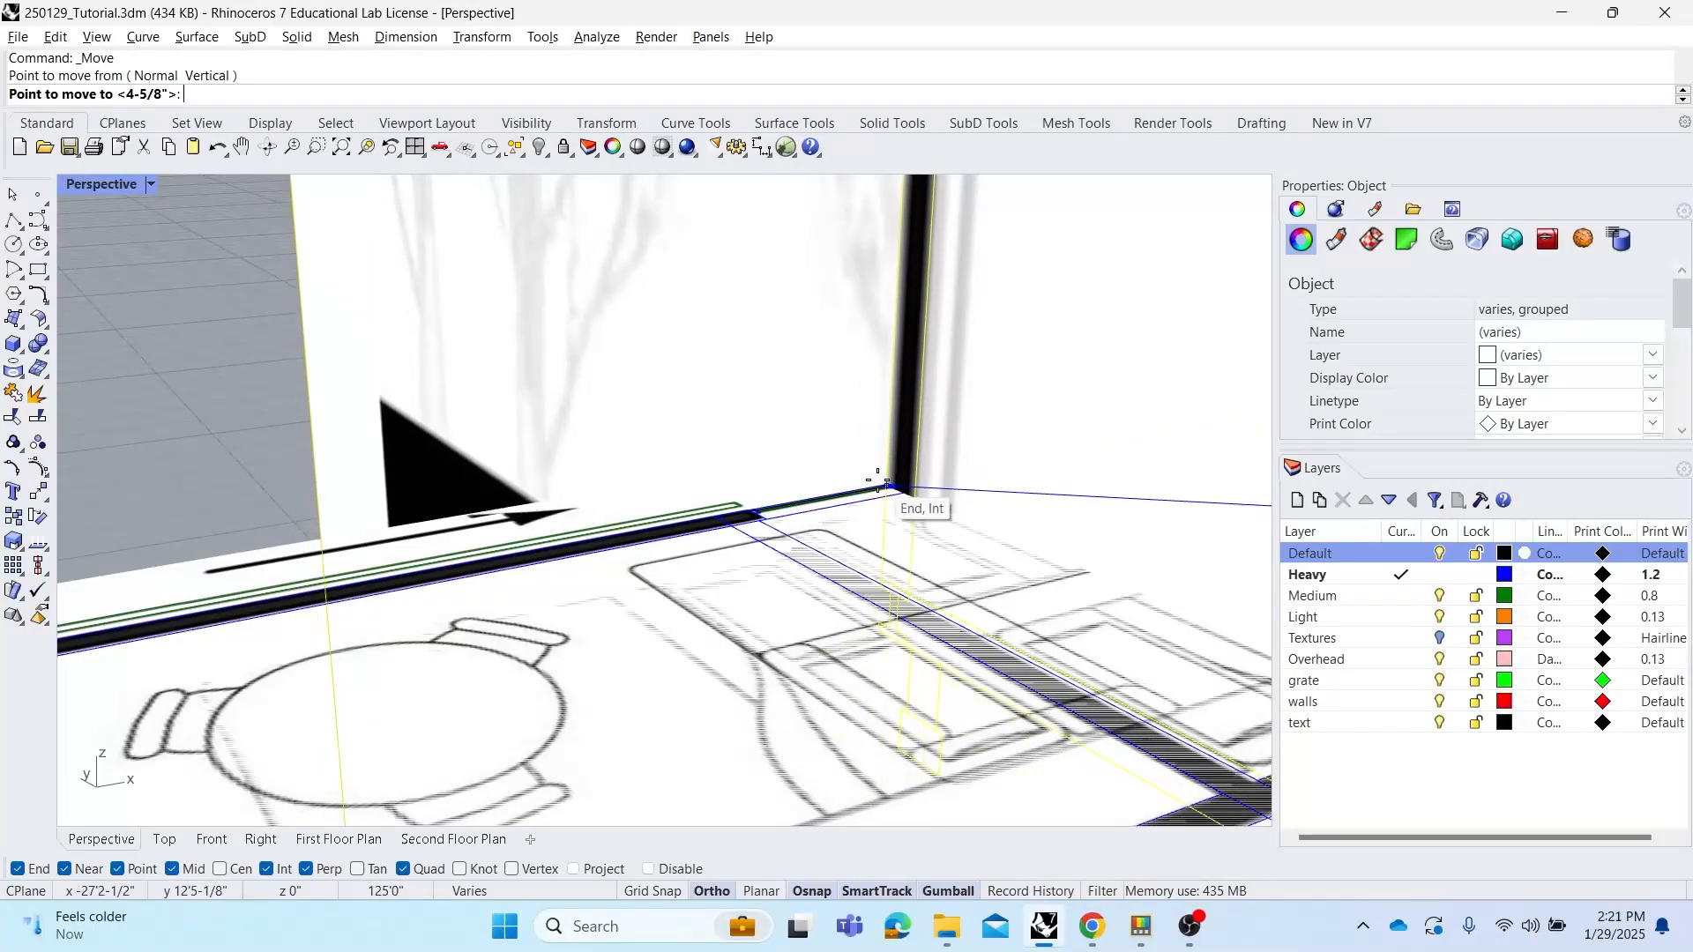
click(880, 484)
scroll(613, 477, down, 5)
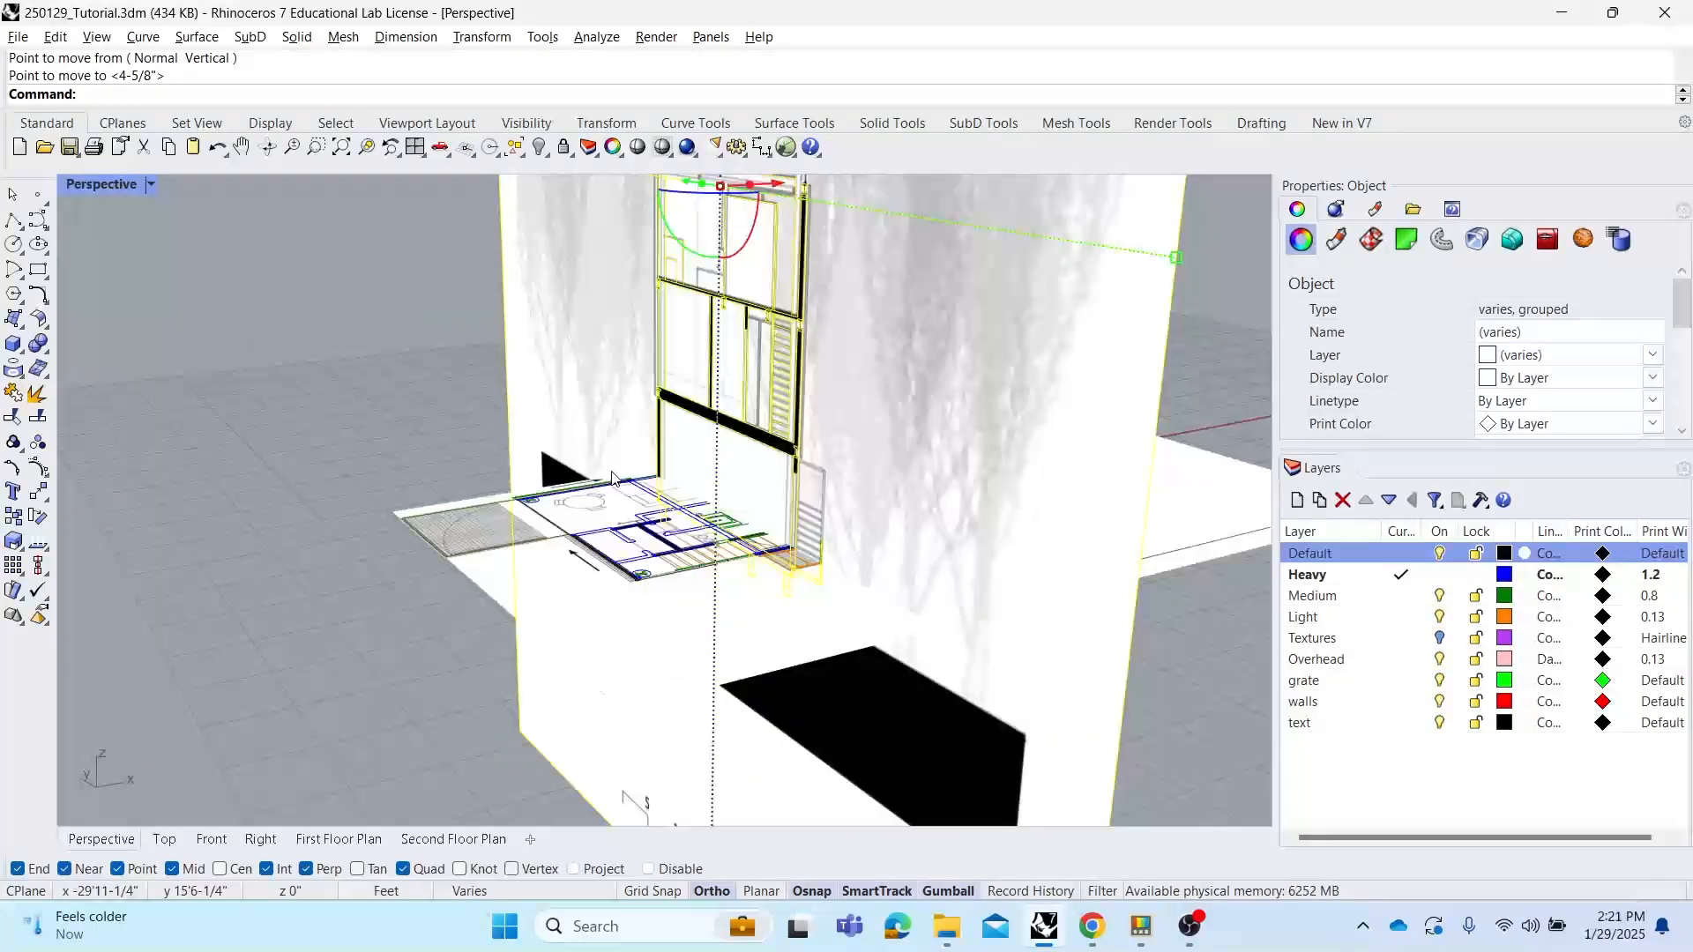
Orbit and zoom around the model to check the elevation's alignment with the floor plans and section
right_drag(686, 499, 840, 492)
right_drag(990, 545, 910, 717)
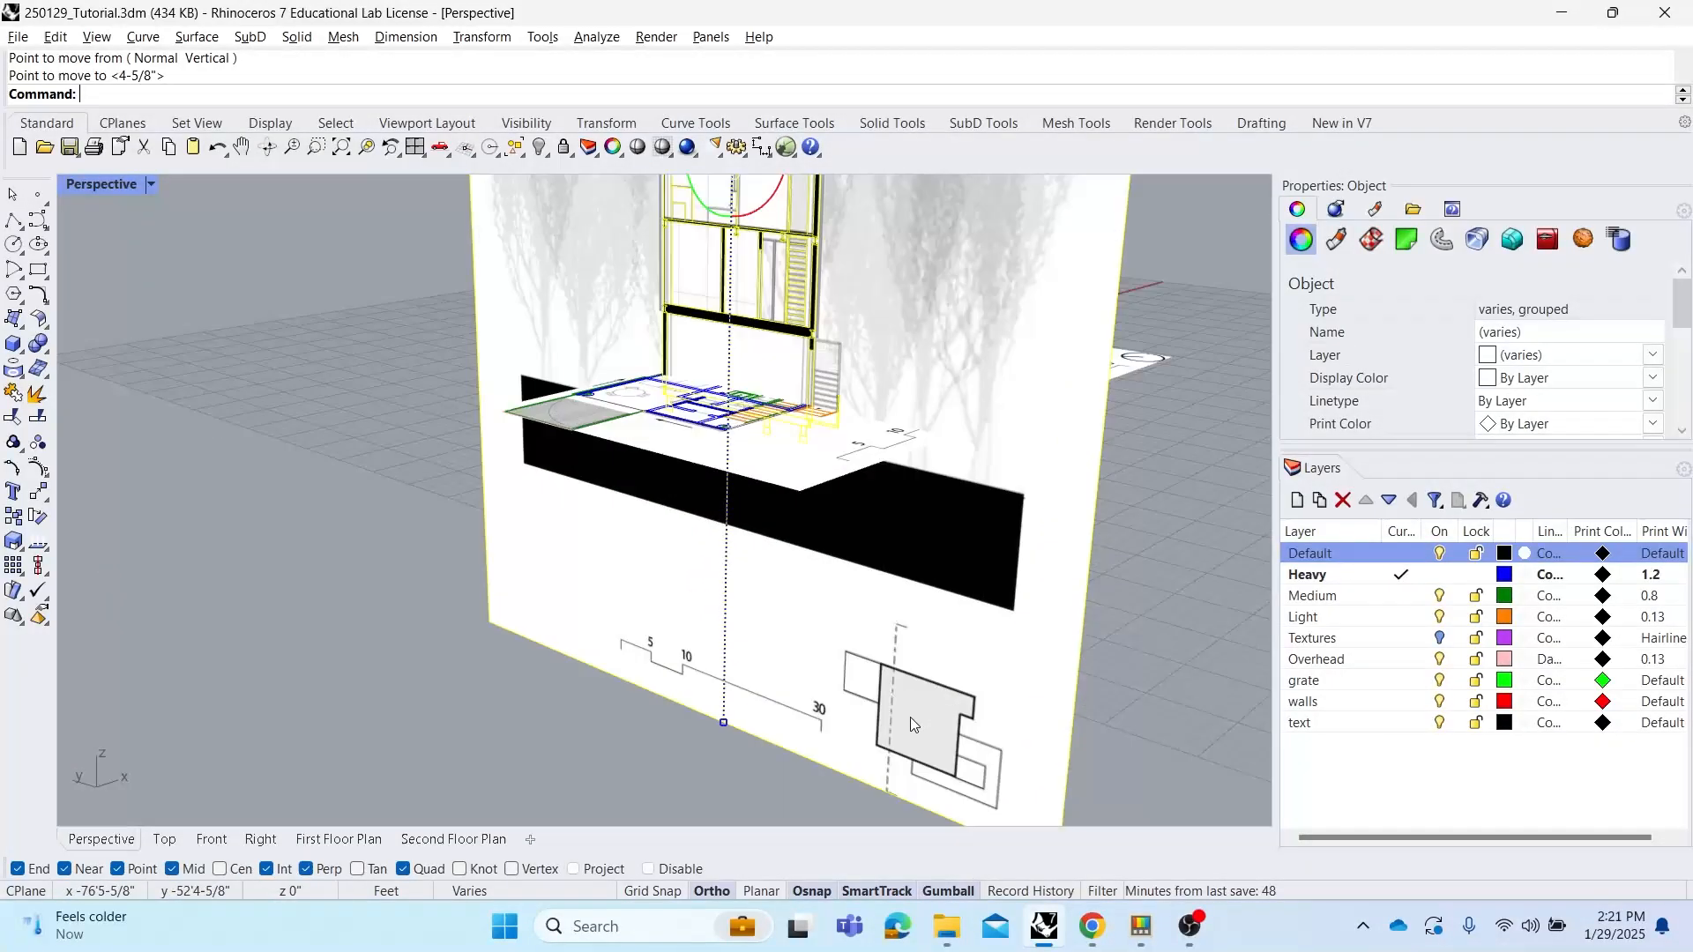
right_drag(897, 654, 739, 291)
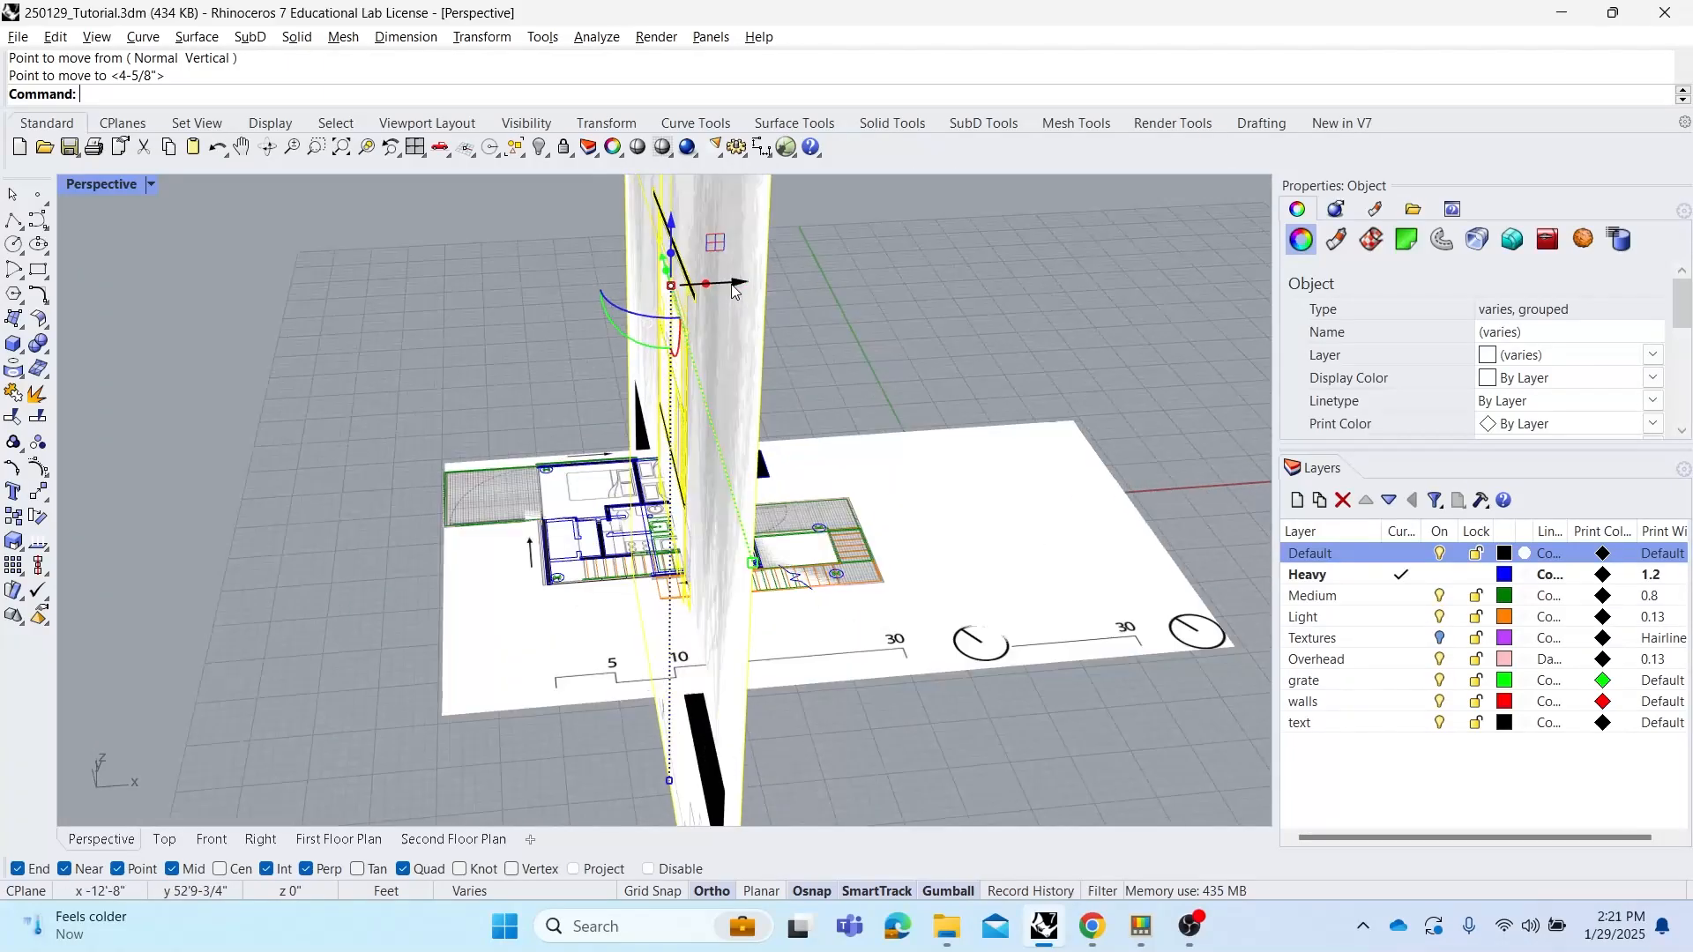
drag(739, 291, 649, 300)
right_drag(648, 300, 786, 468)
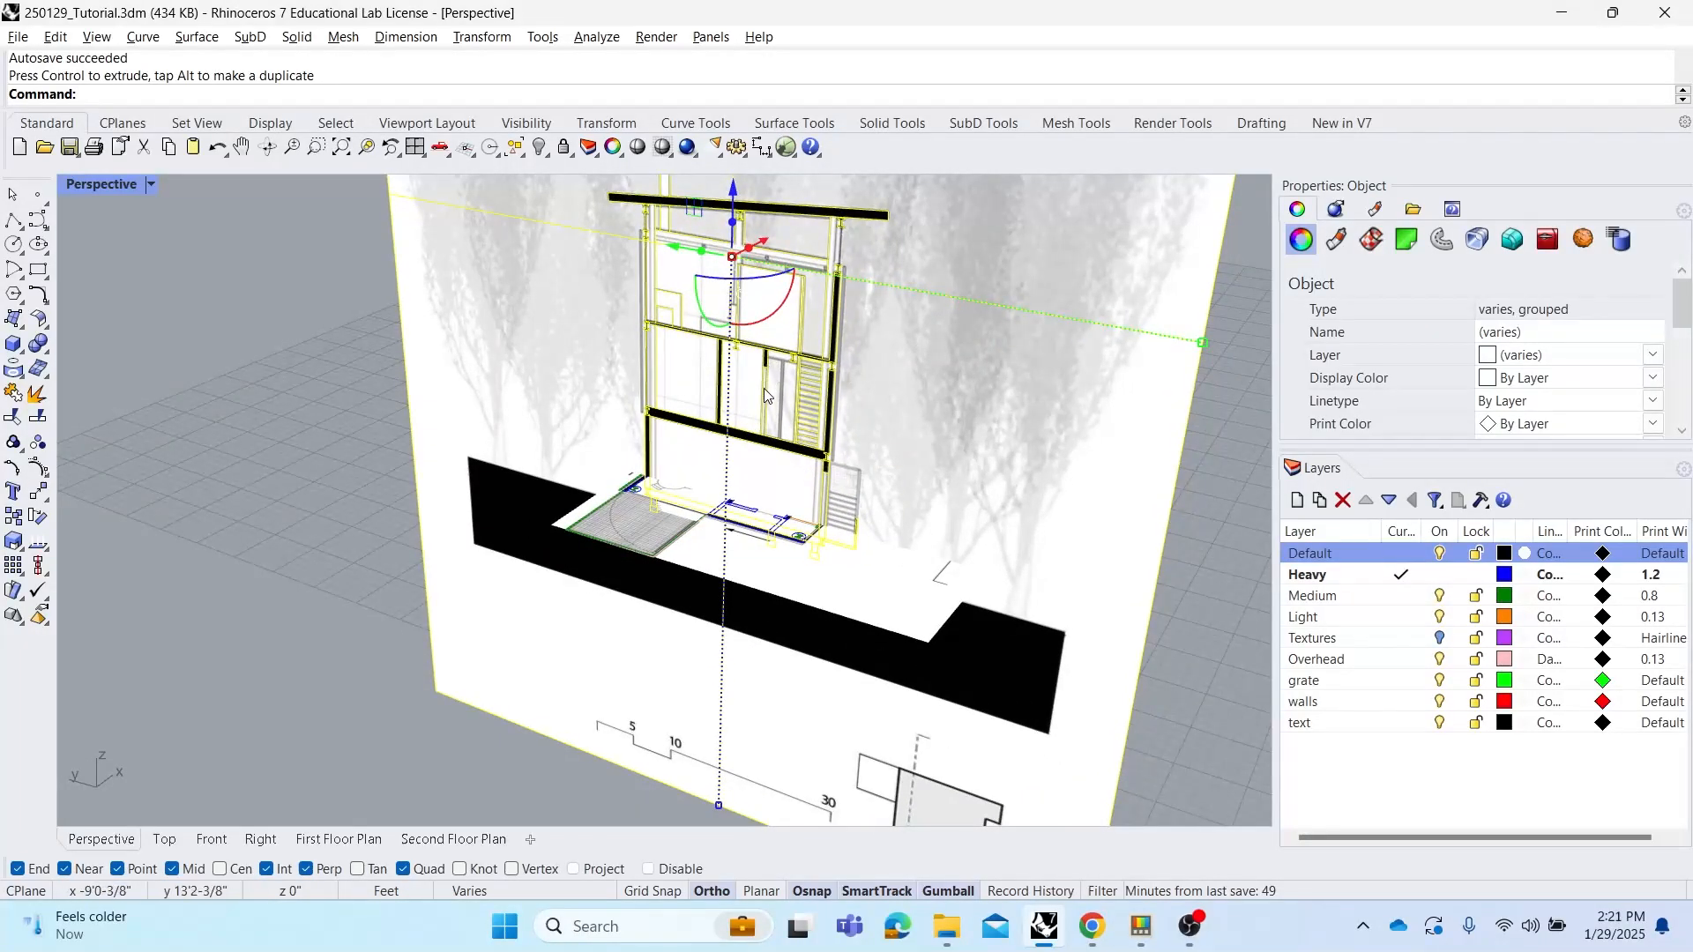
right_drag(765, 395, 576, 405)
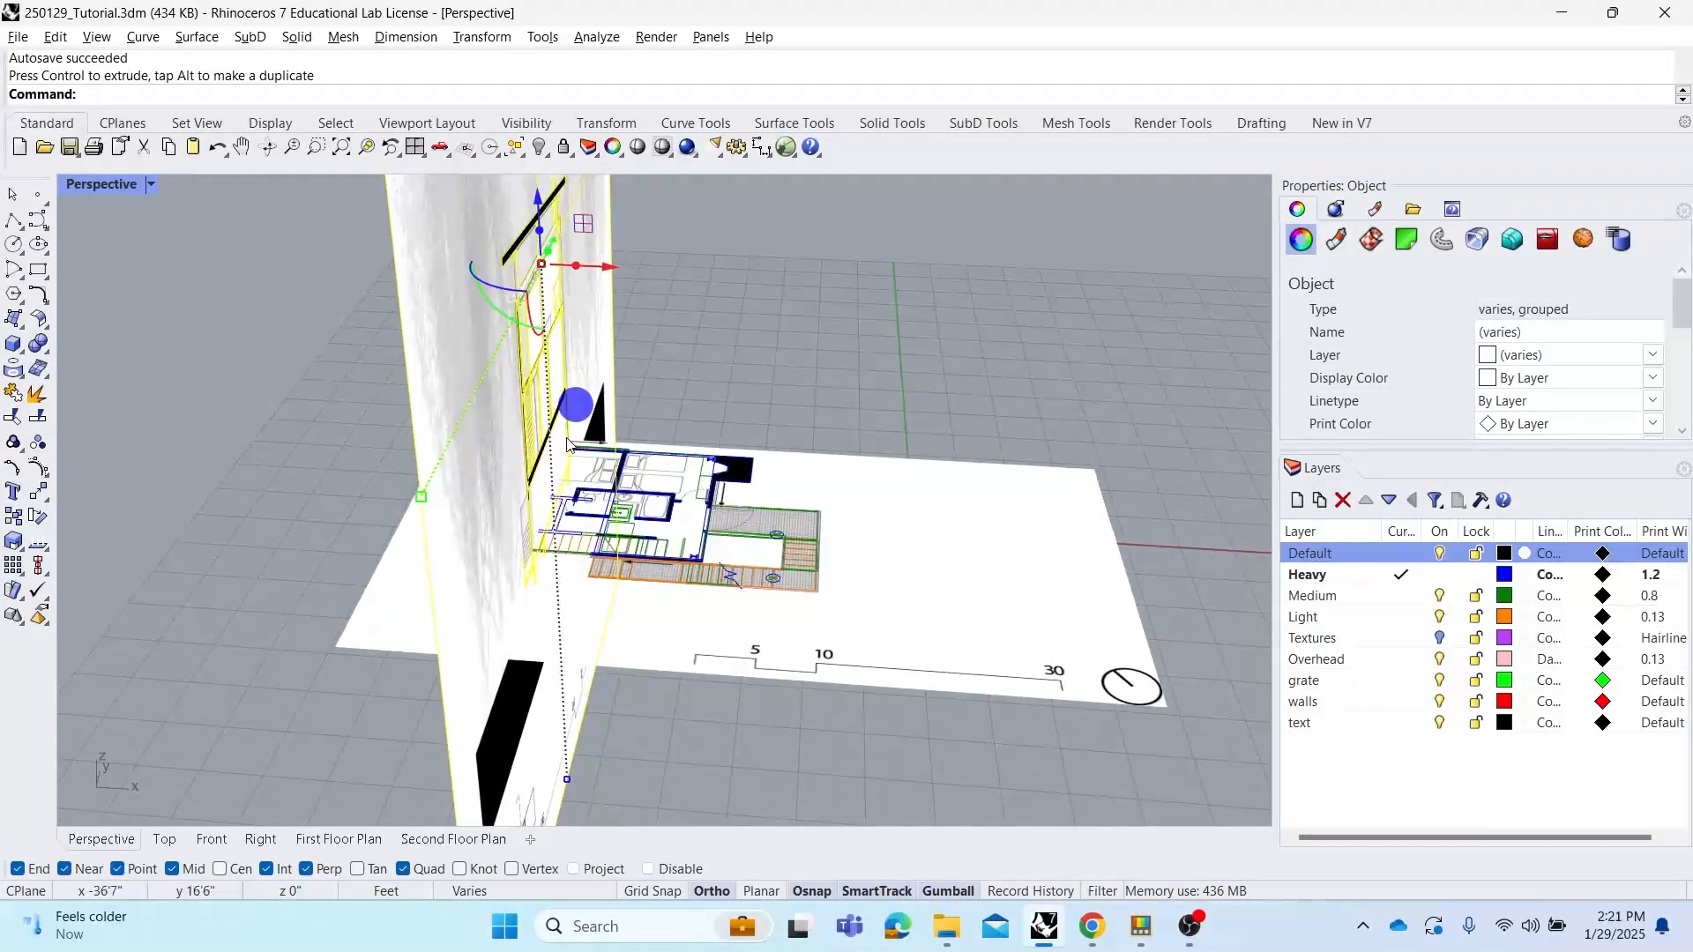
scroll(567, 443, up, 3)
scroll(557, 504, down, 4)
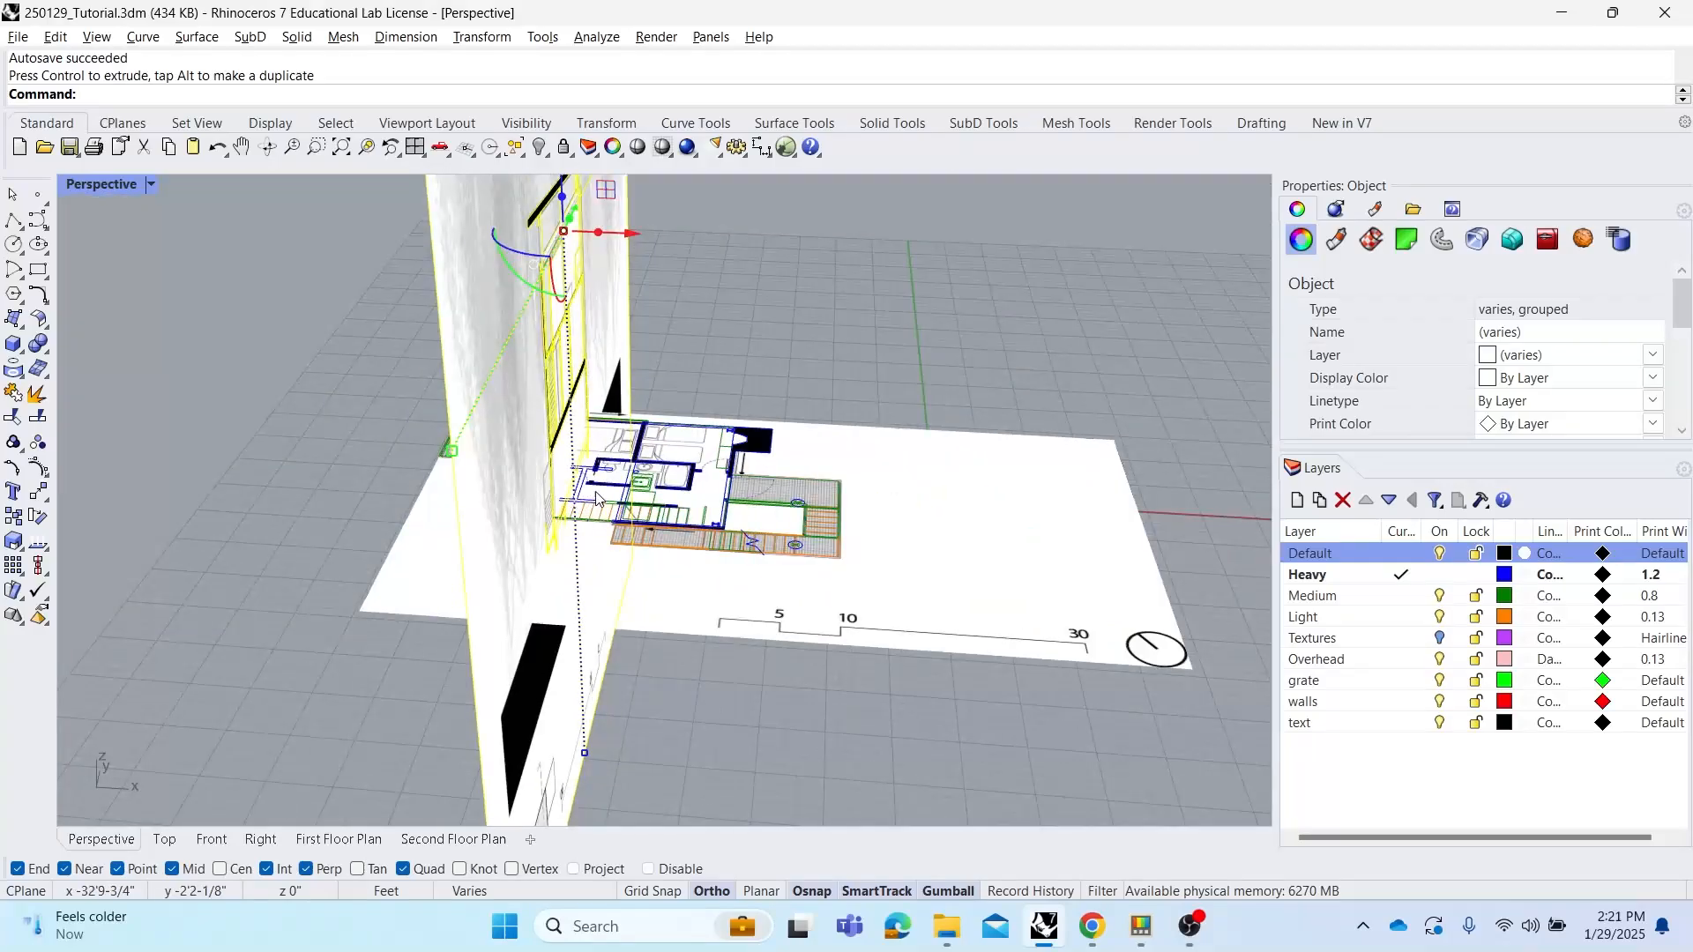
right_drag(600, 500, 839, 480)
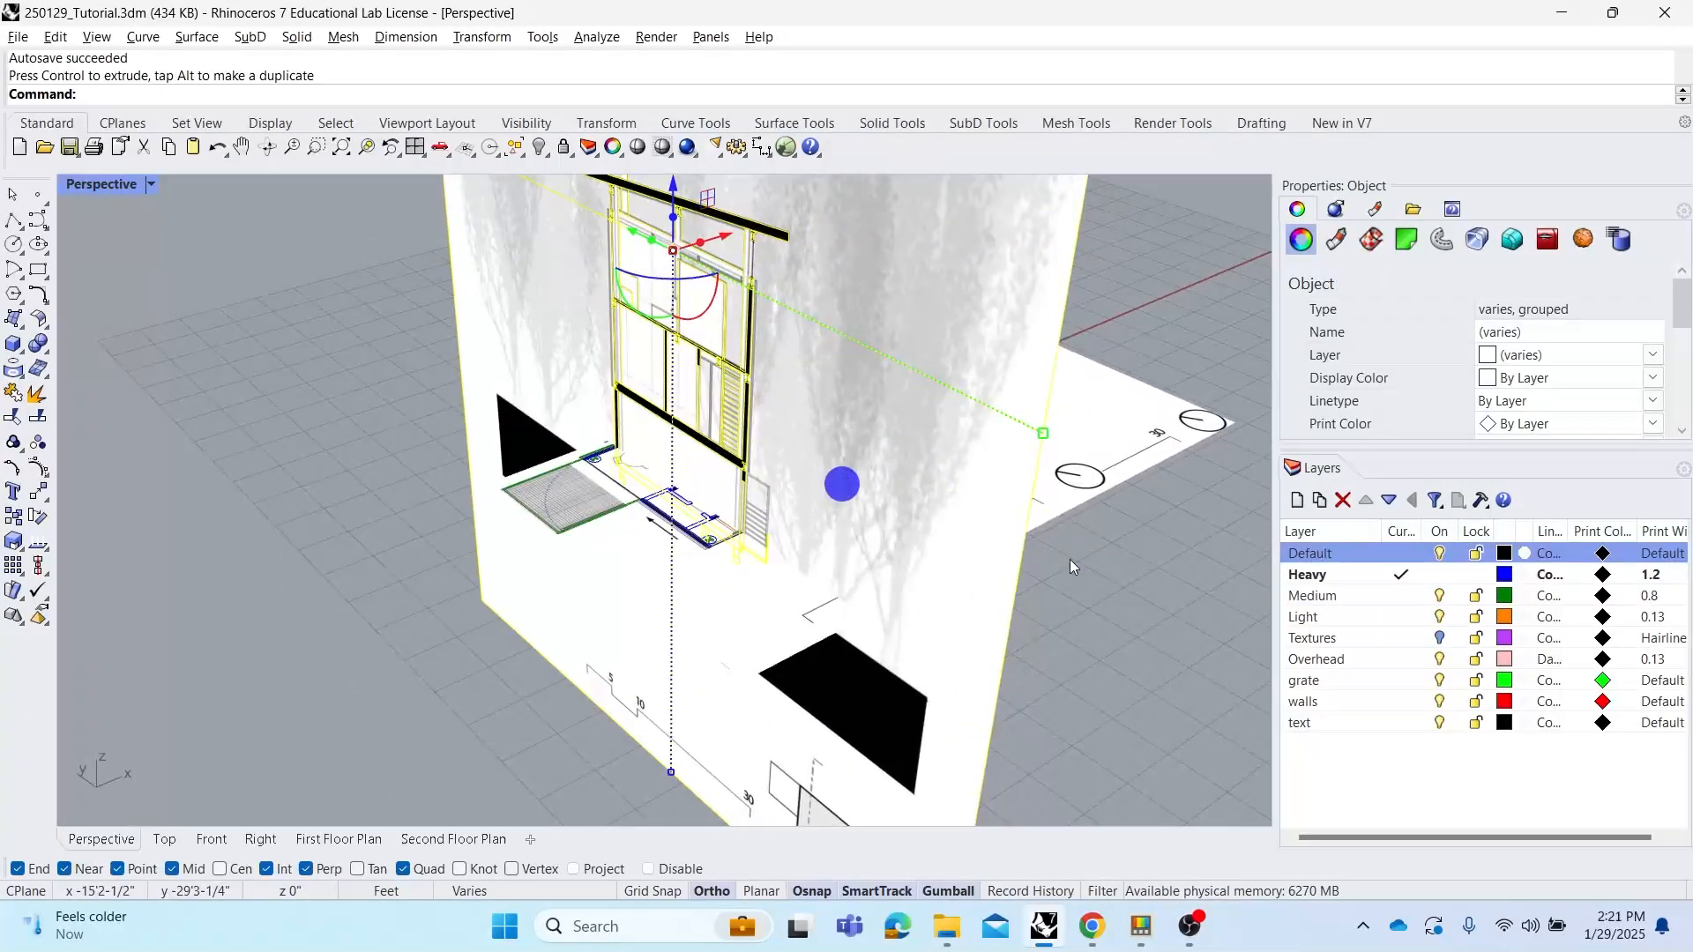
click(1101, 607)
scroll(960, 617, down, 2)
right_drag(926, 594, 851, 596)
right_drag(1011, 524, 1077, 539)
right_drag(791, 388, 699, 514)
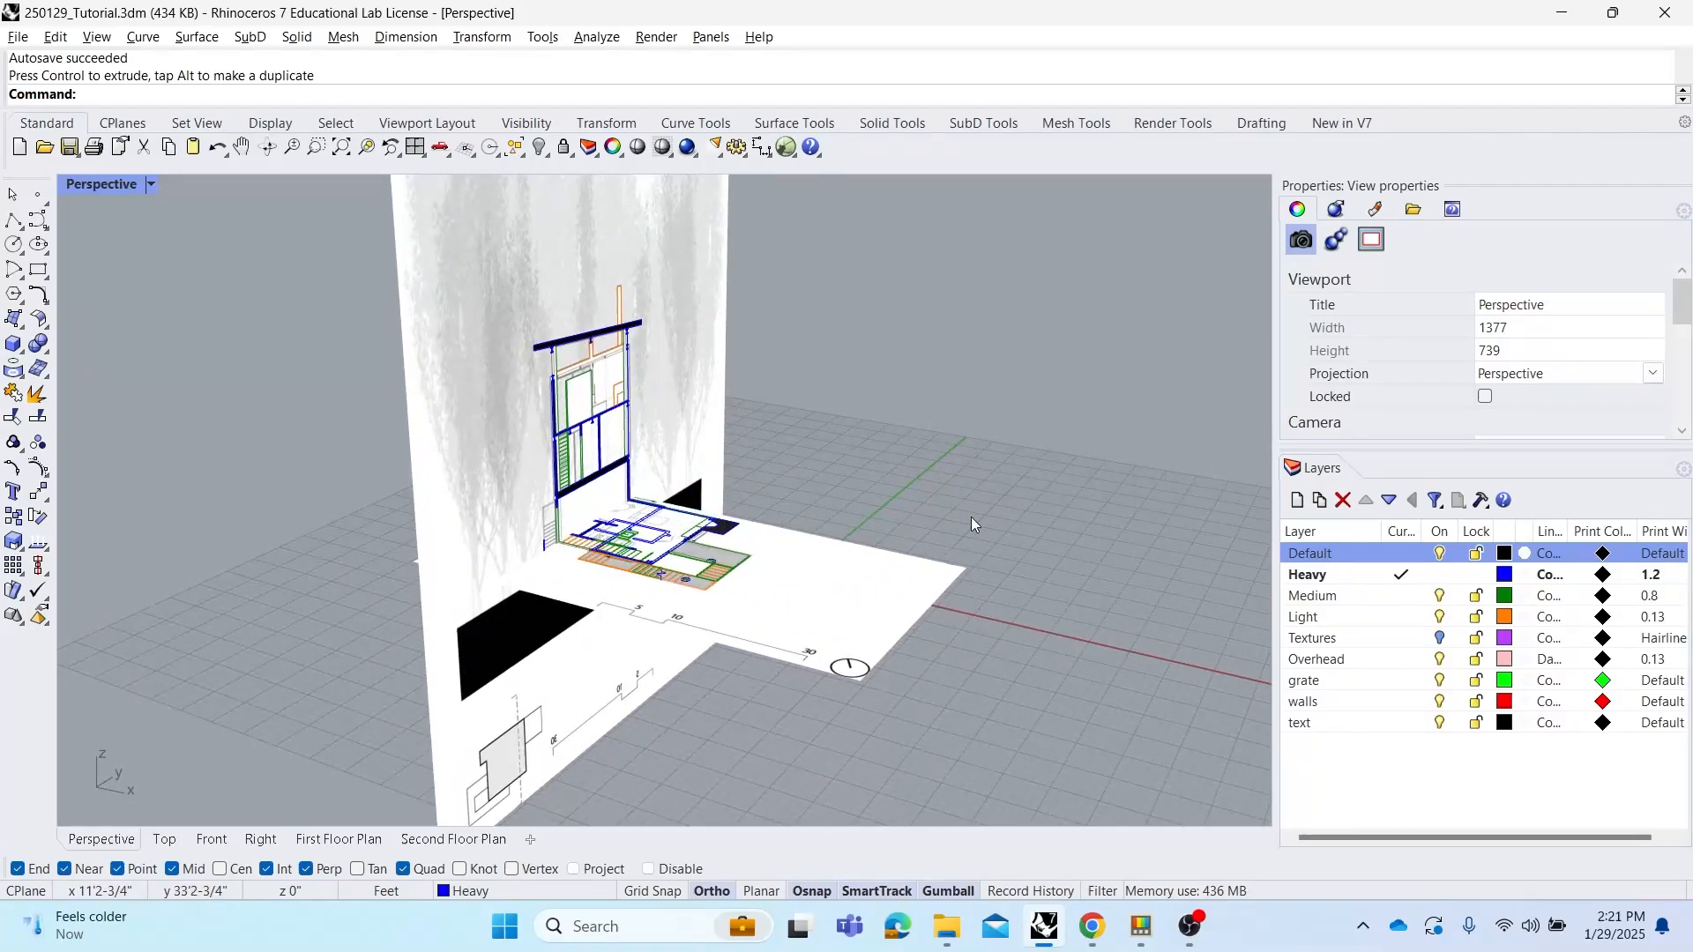
right_drag(800, 633, 888, 638)
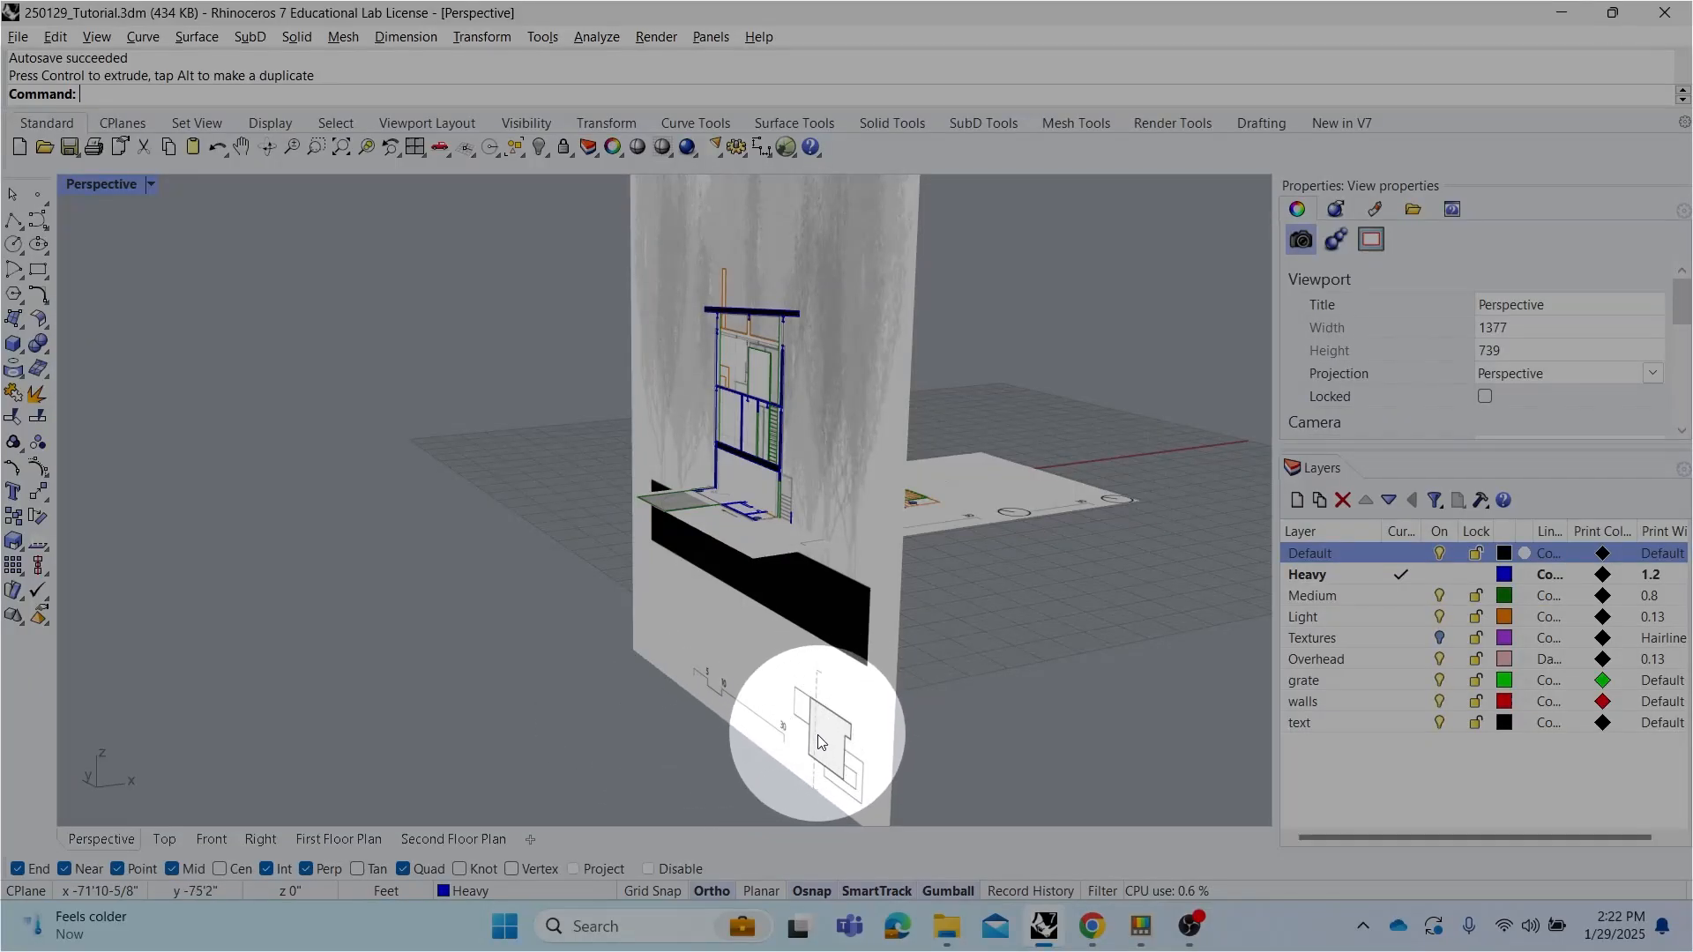
click(981, 715)
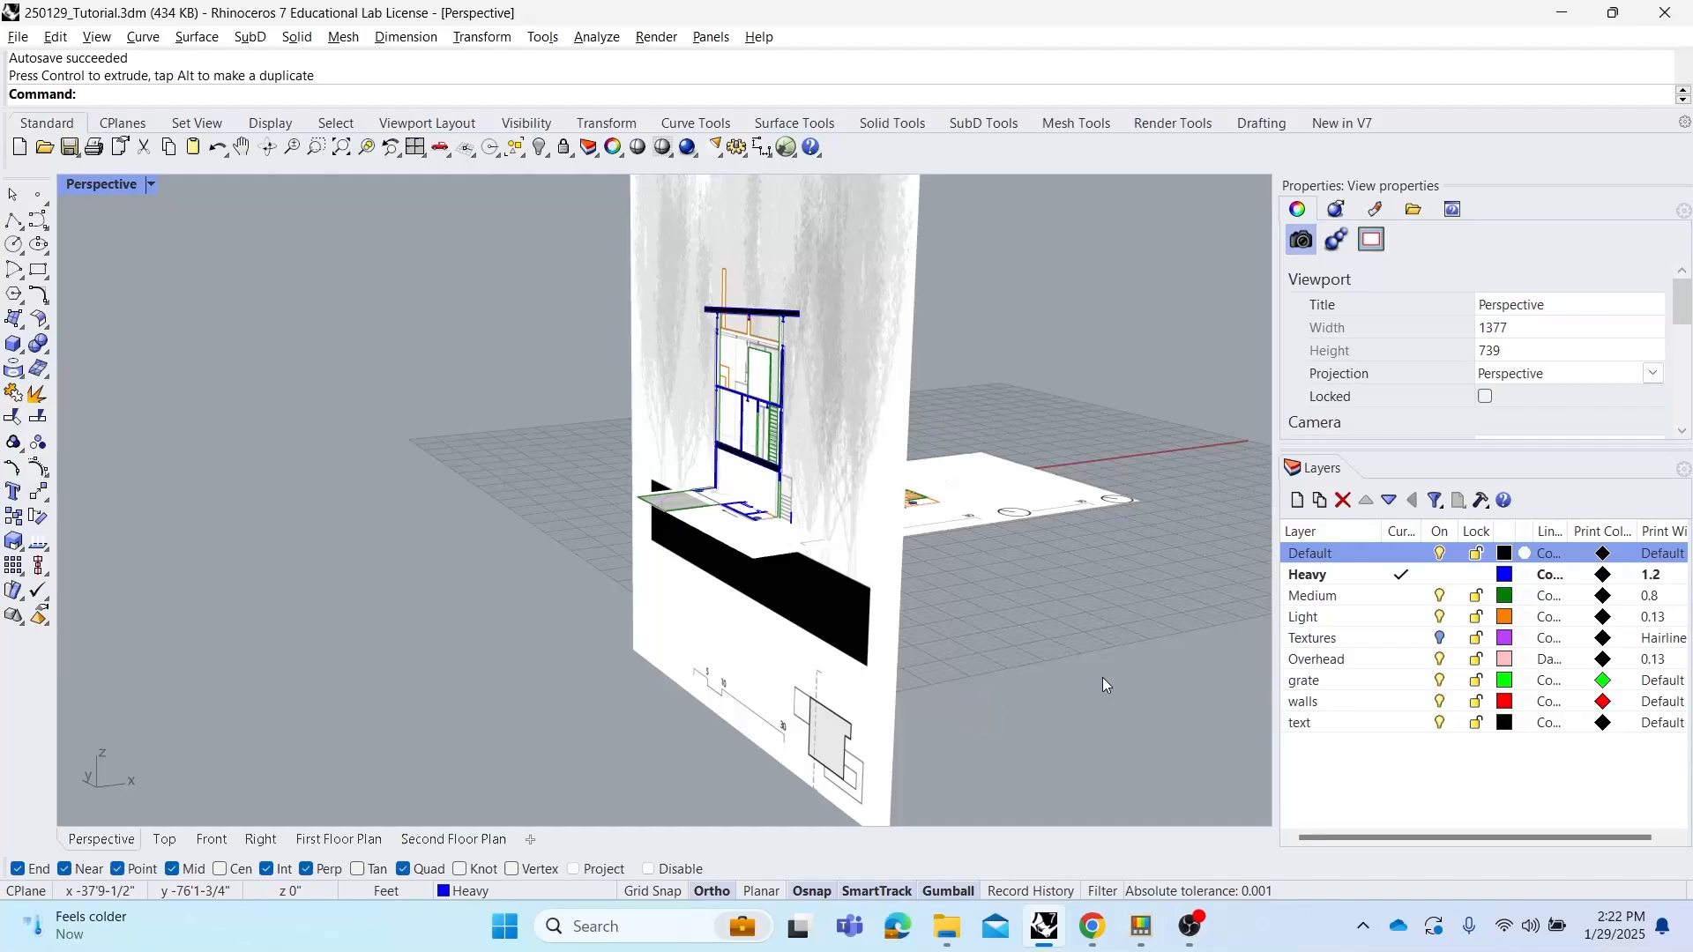
right_drag(955, 646, 981, 663)
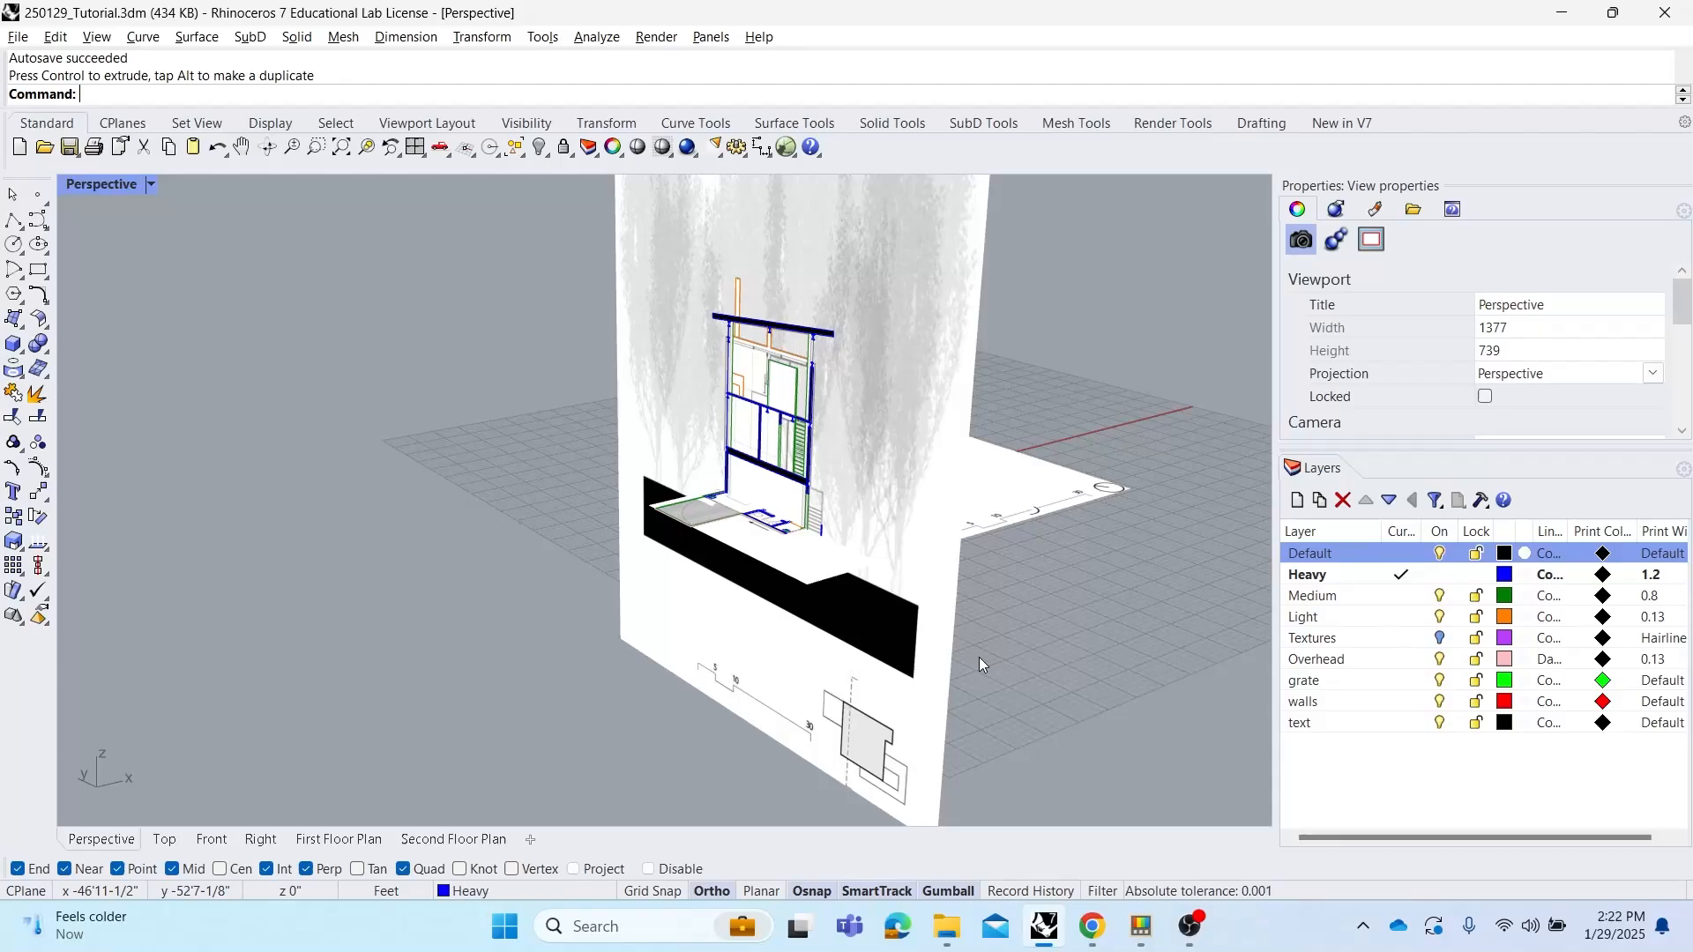
Turn off the Default layer to hide the drawing sheets and review the remaining linework in 3D
click(1443, 556)
right_drag(887, 584, 721, 367)
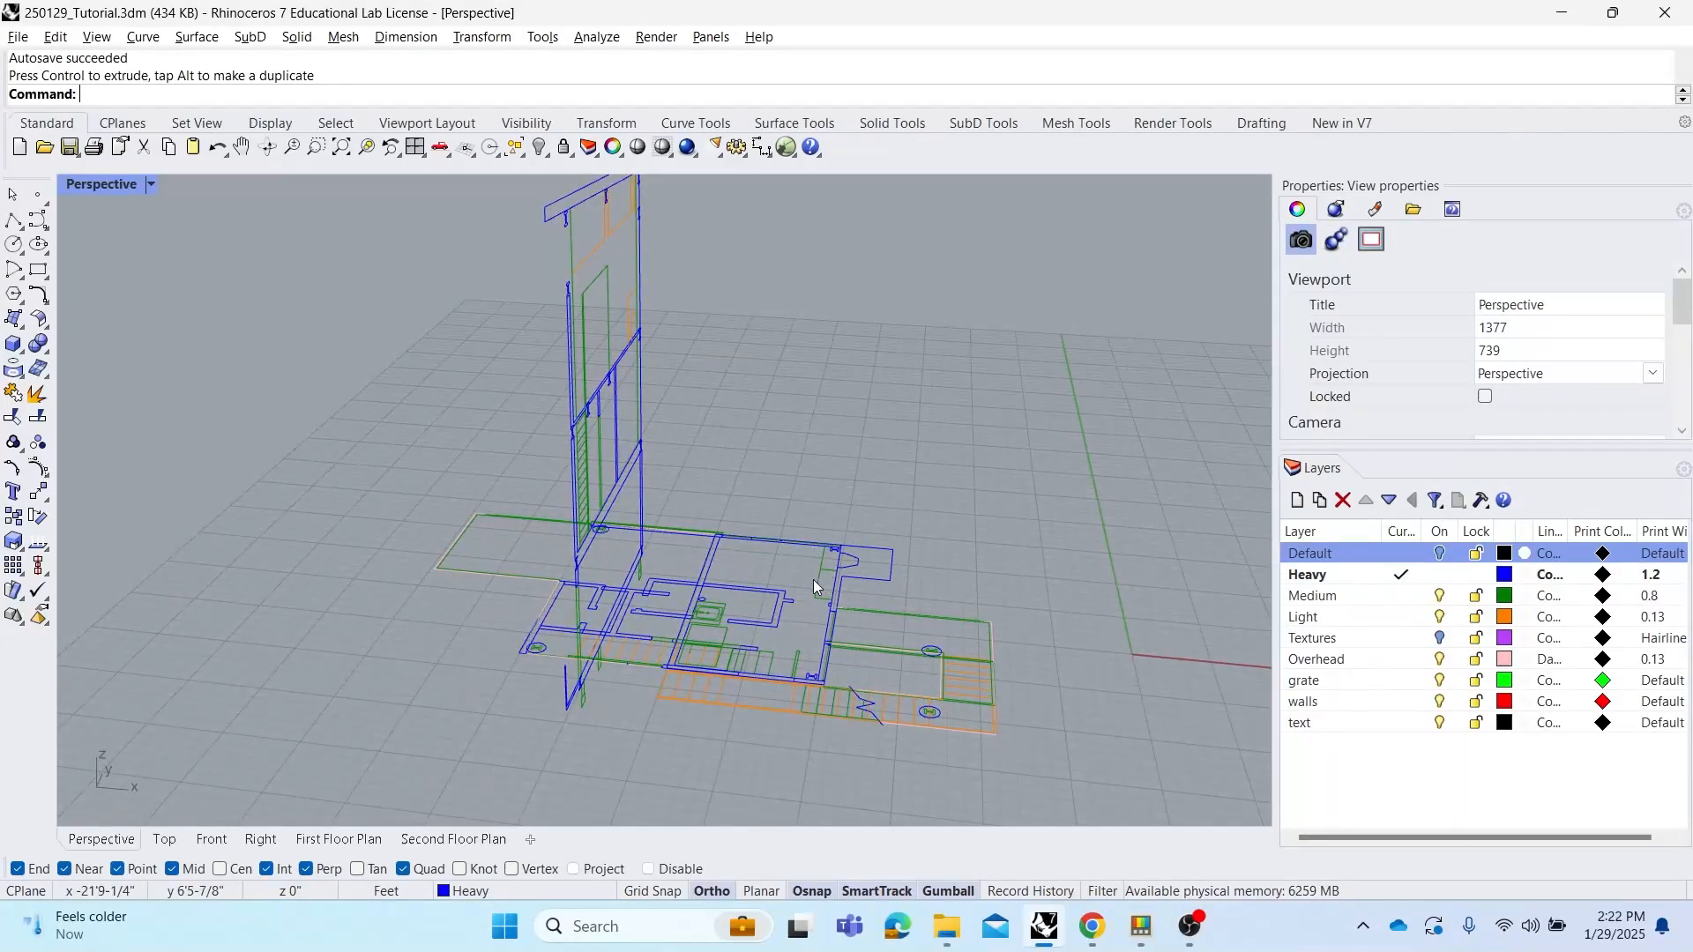
right_drag(813, 580, 971, 612)
right_drag(823, 615, 926, 653)
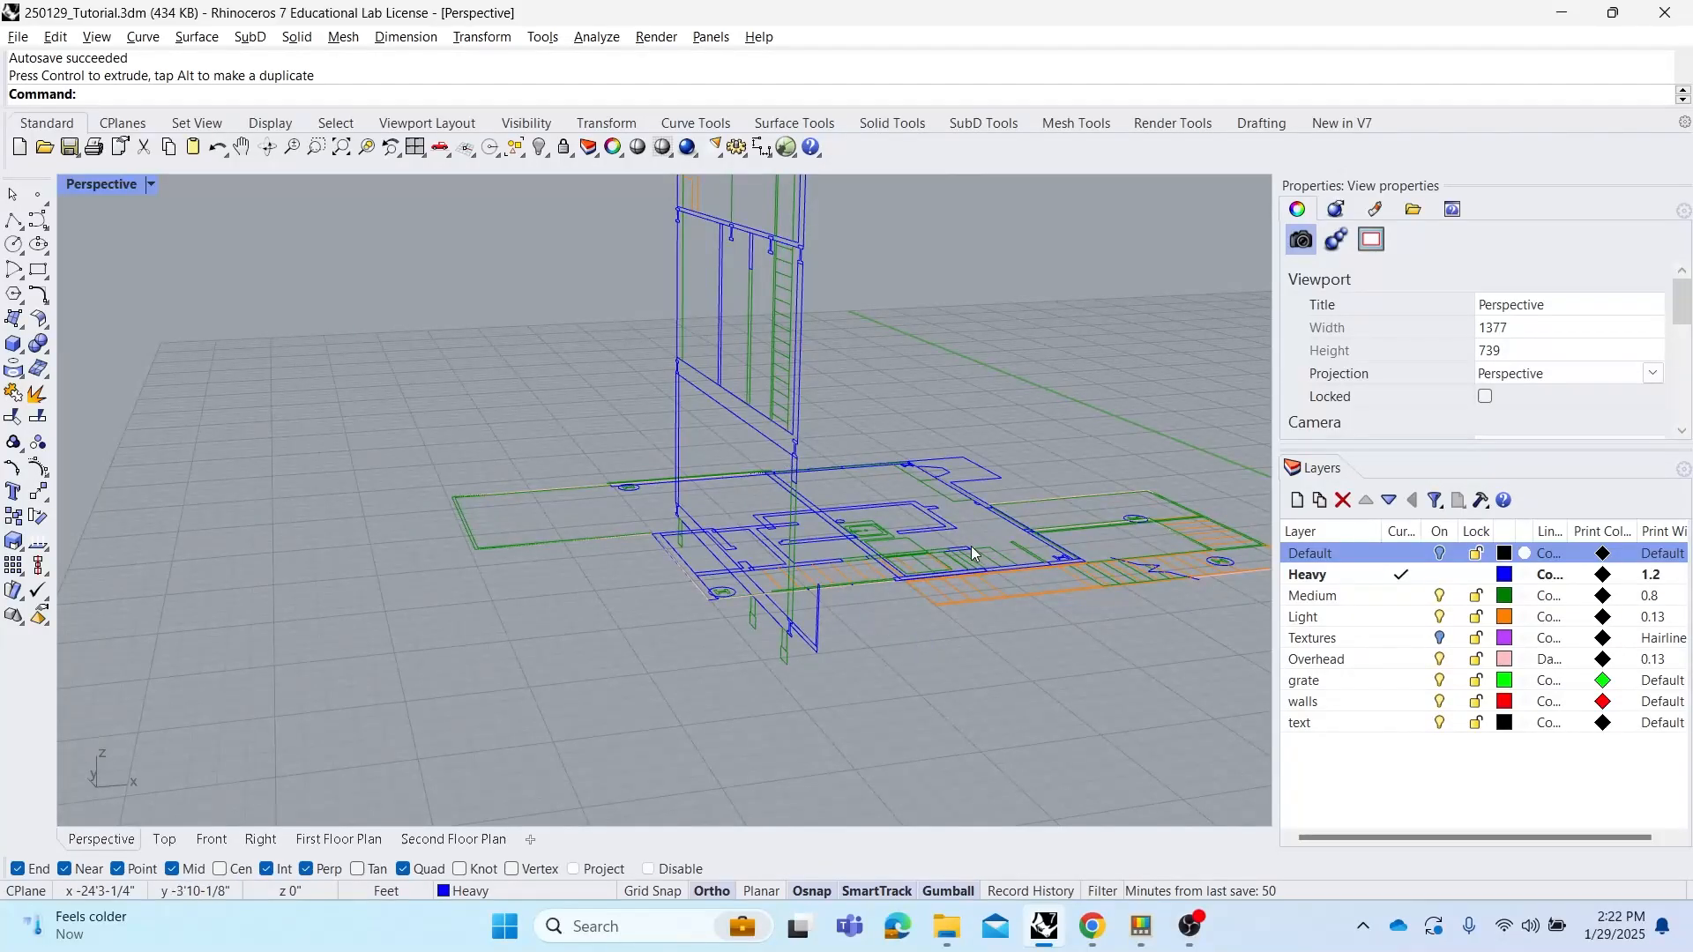
Select the first floor plan and use Set Points on Z only to bring it to the elevation's ground line
click(975, 595)
right_drag(939, 595, 791, 537)
mouse_move(892, 572)
right_down()
mouse_move(865, 540)
mouse_move(873, 555)
right_up()
right_drag(709, 506, 764, 552)
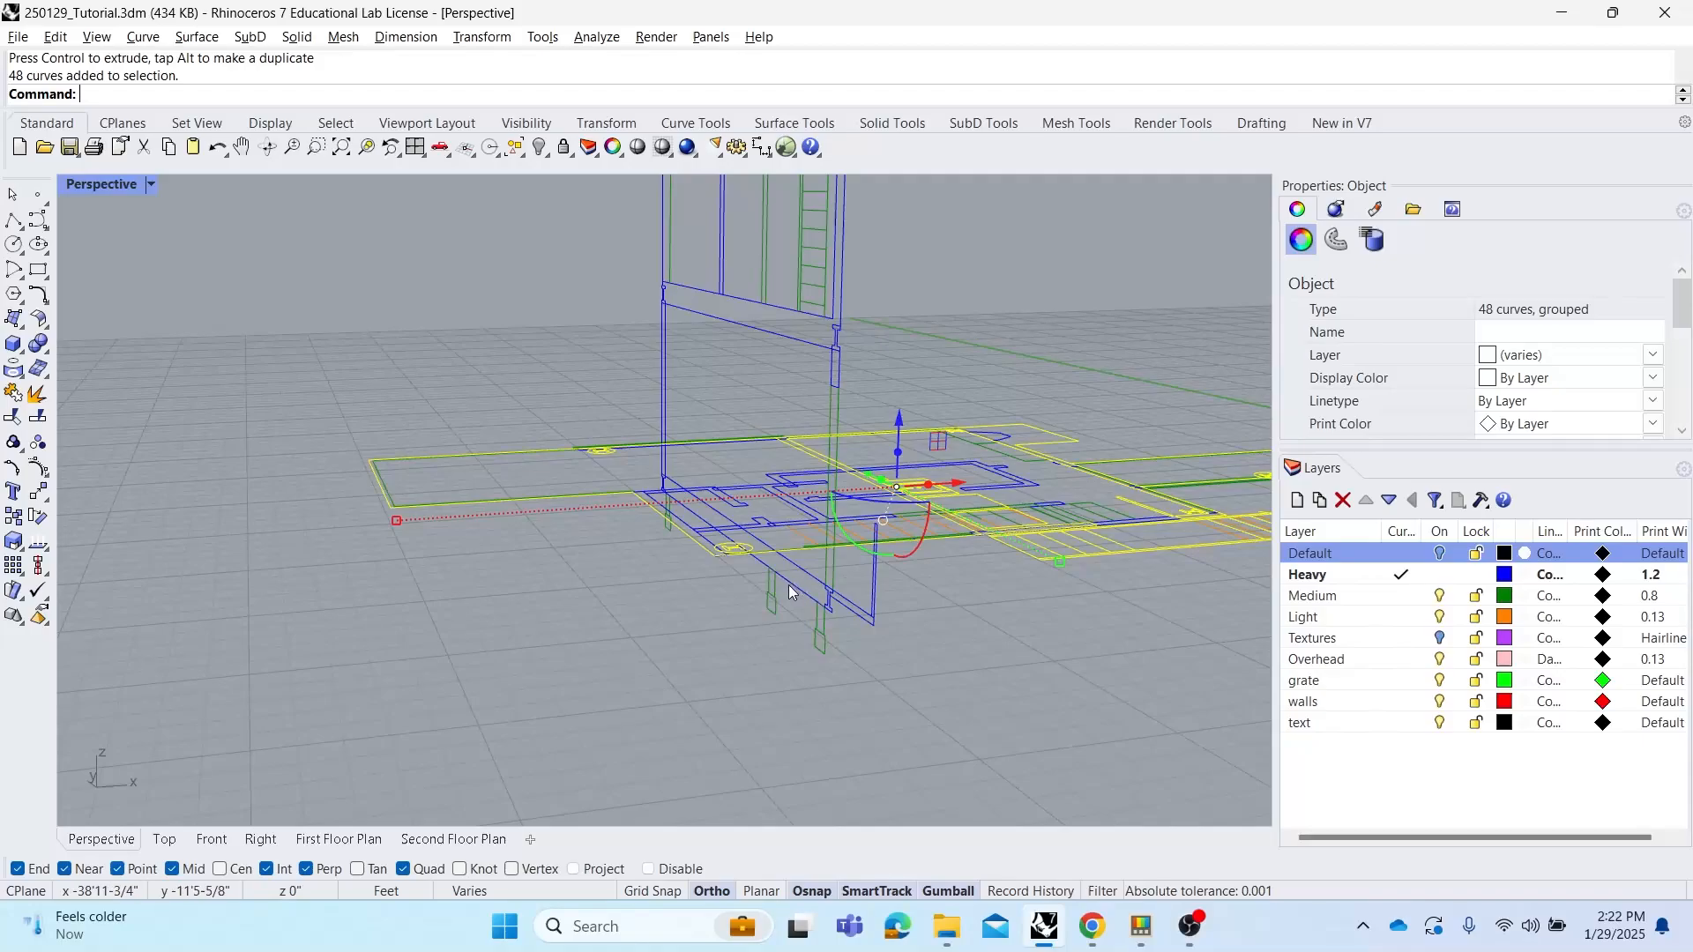
right_drag(807, 595, 703, 585)
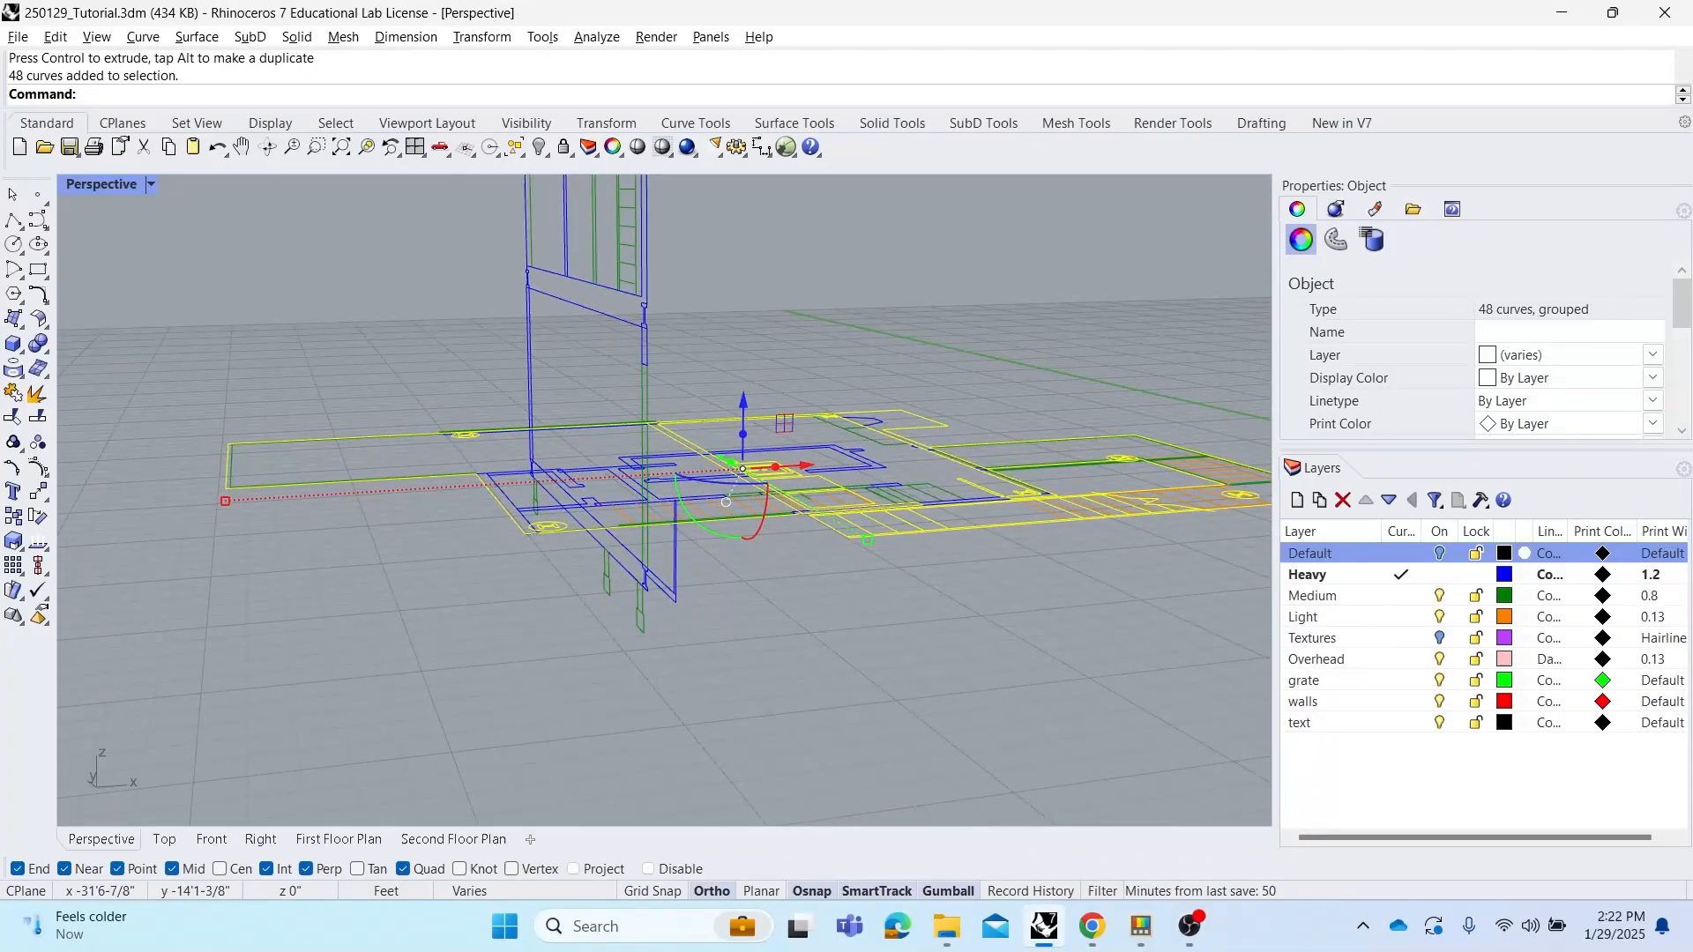
key(Return)
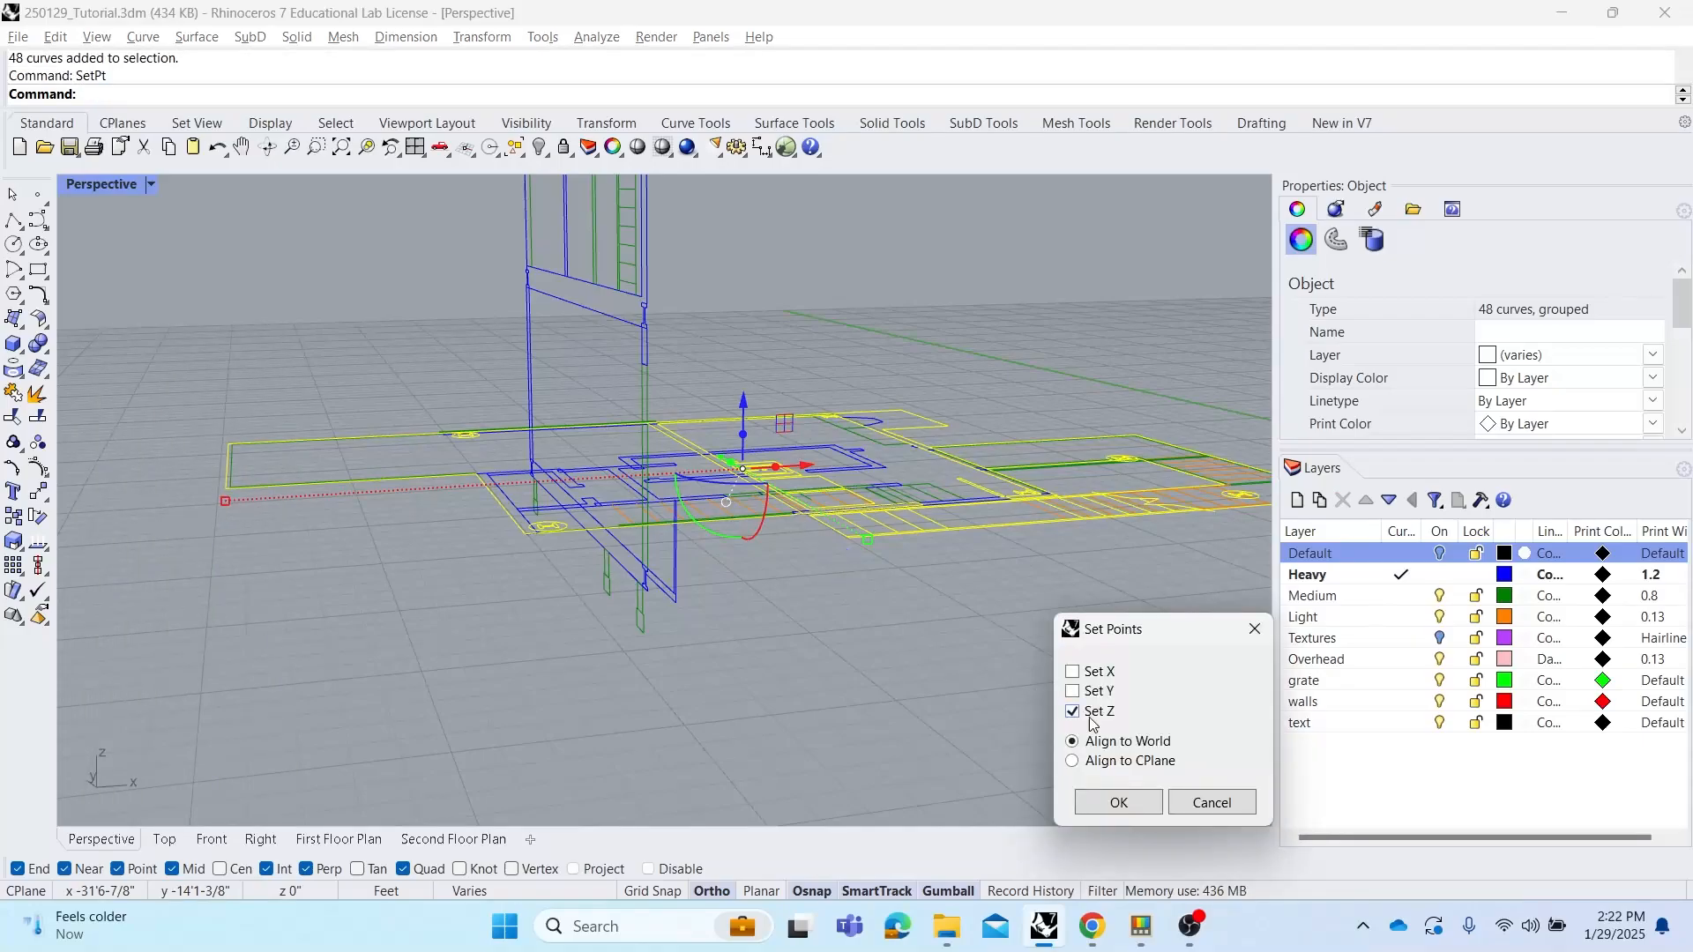
click(1118, 802)
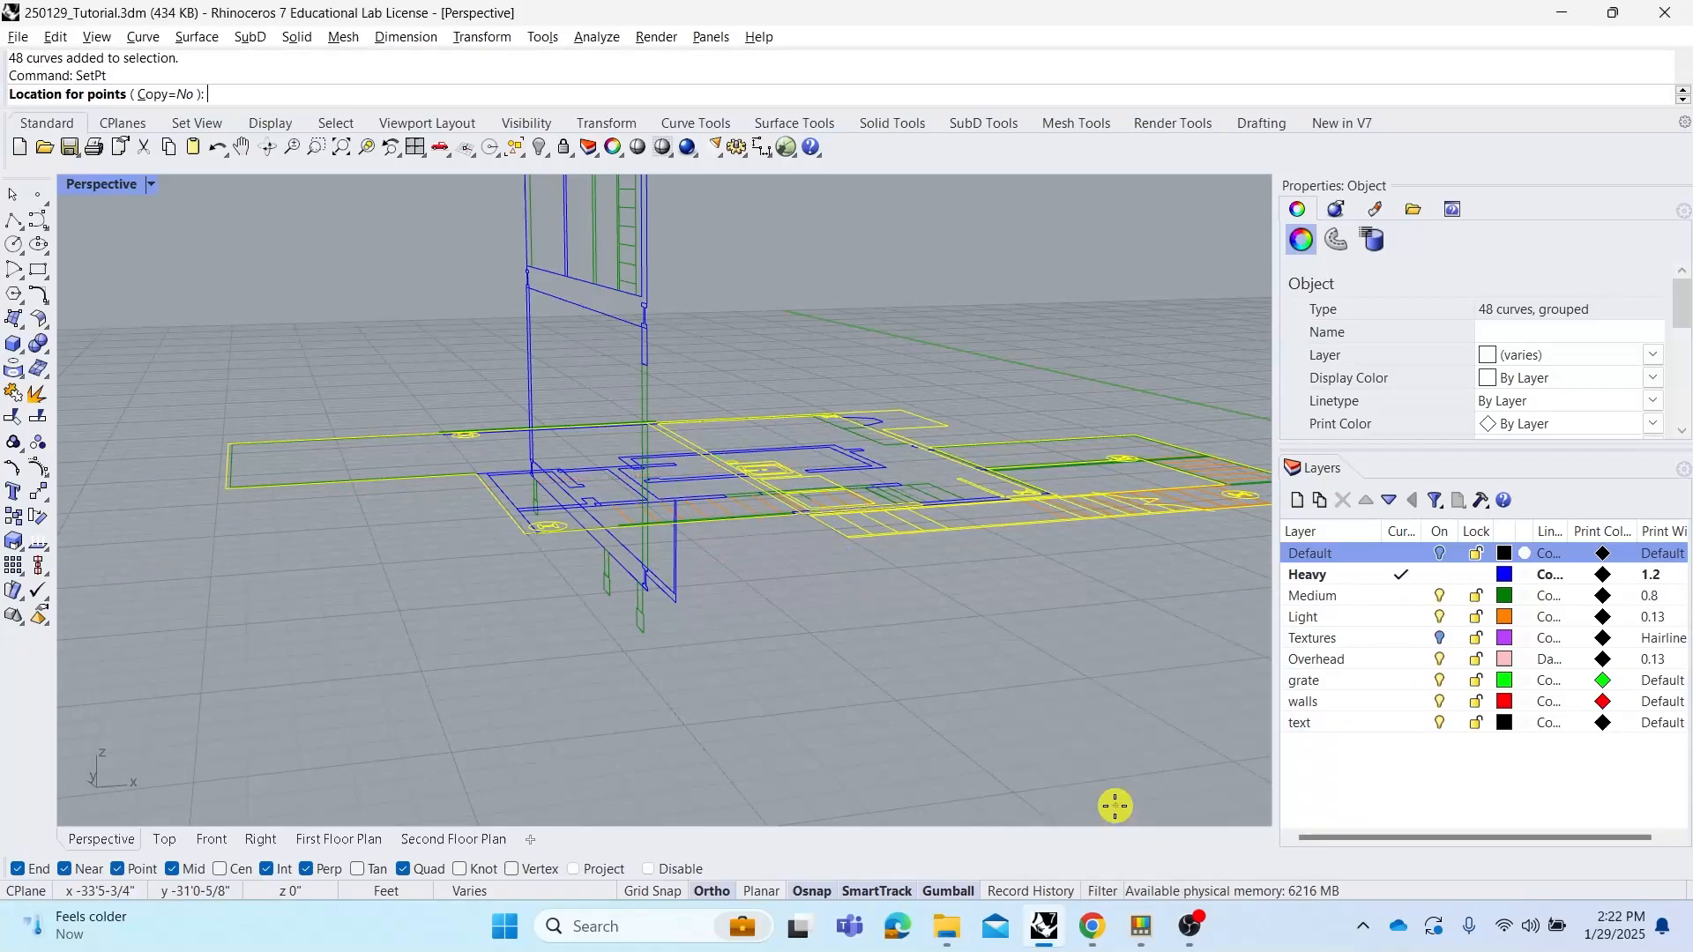
scroll(632, 573, up, 6)
scroll(629, 555, down, 6)
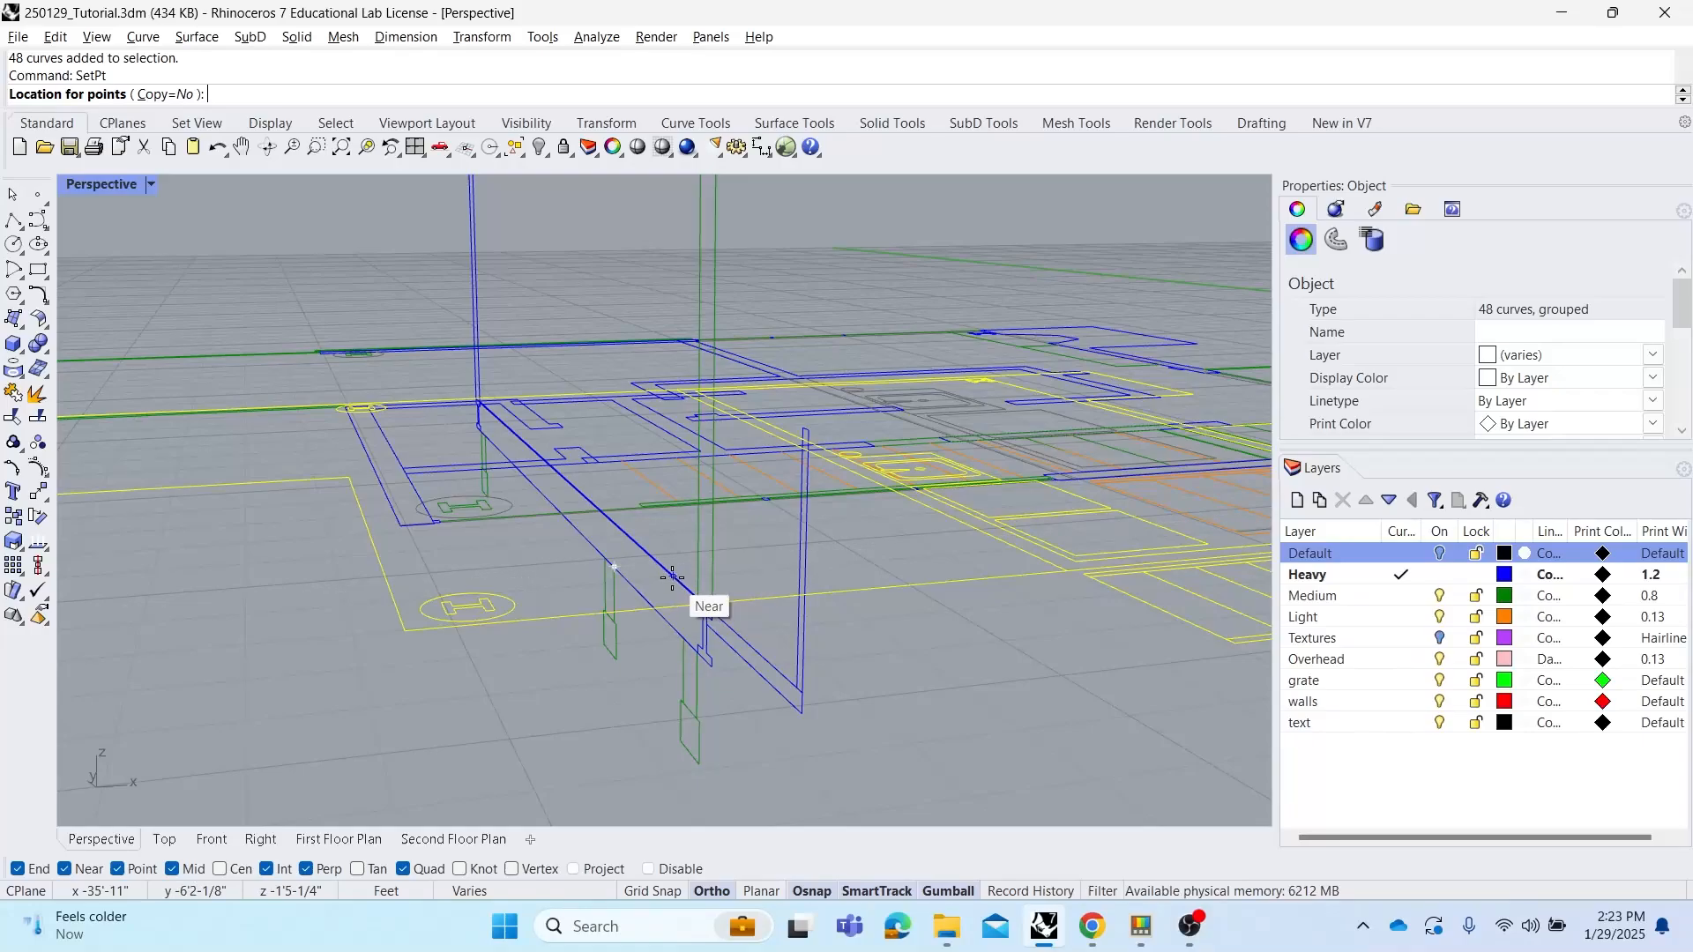
click(672, 577)
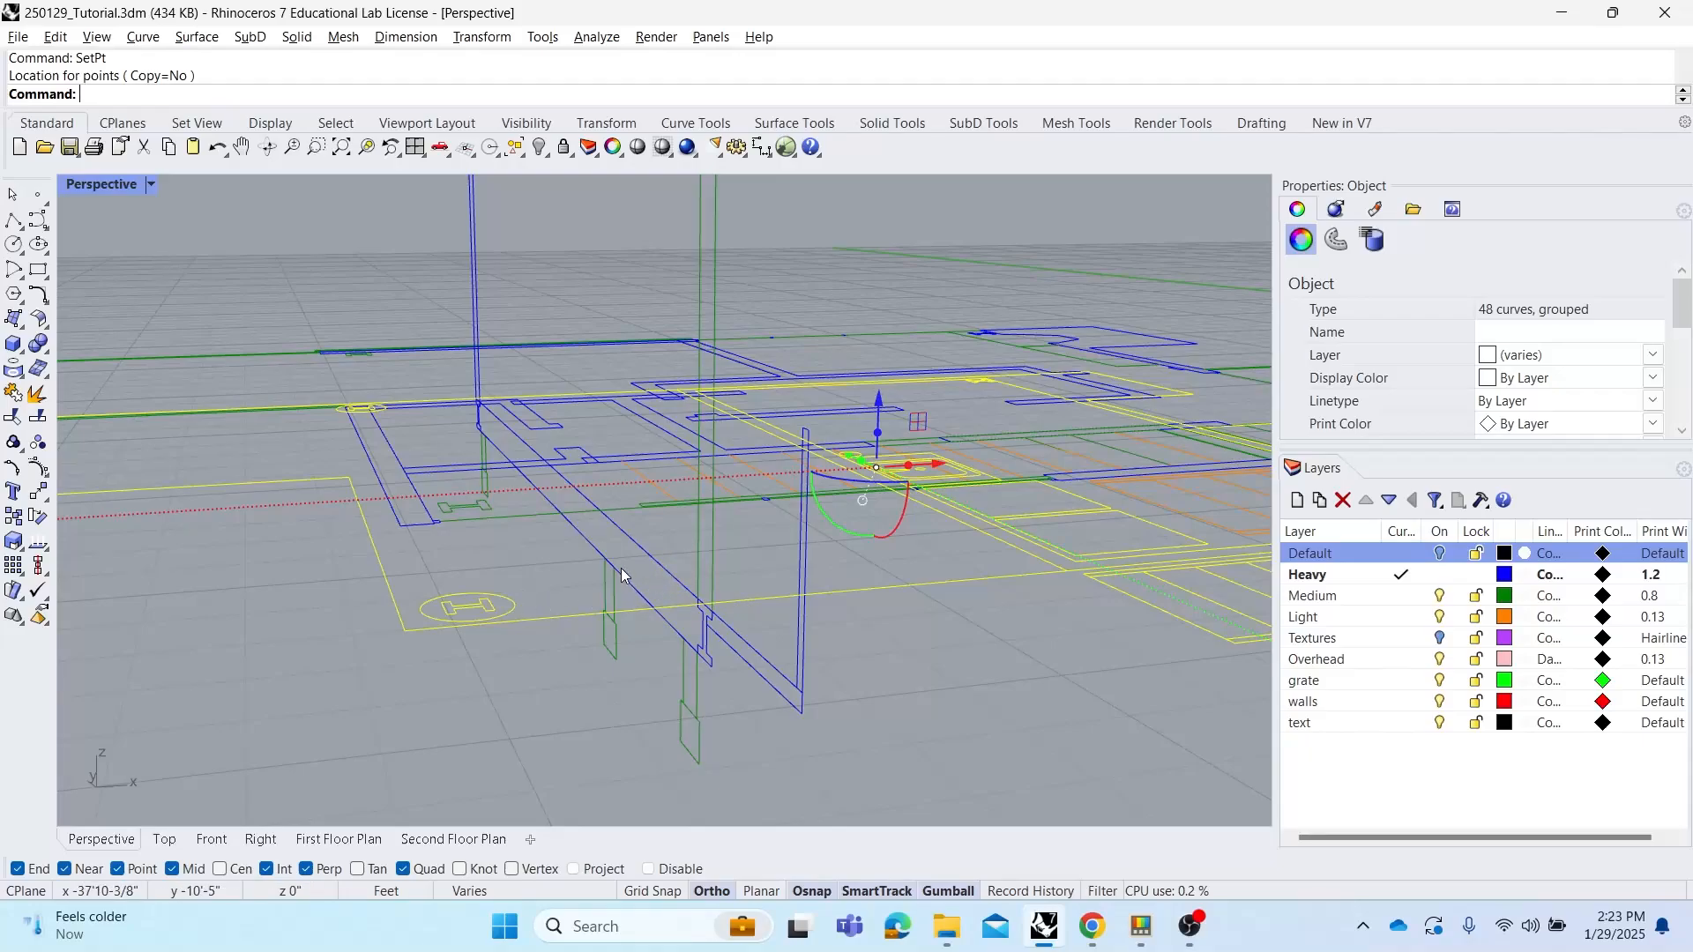
Select the next floor plan and set its Z height to the floor line on the elevation with Set Points
click(715, 637)
right_drag(709, 632, 661, 656)
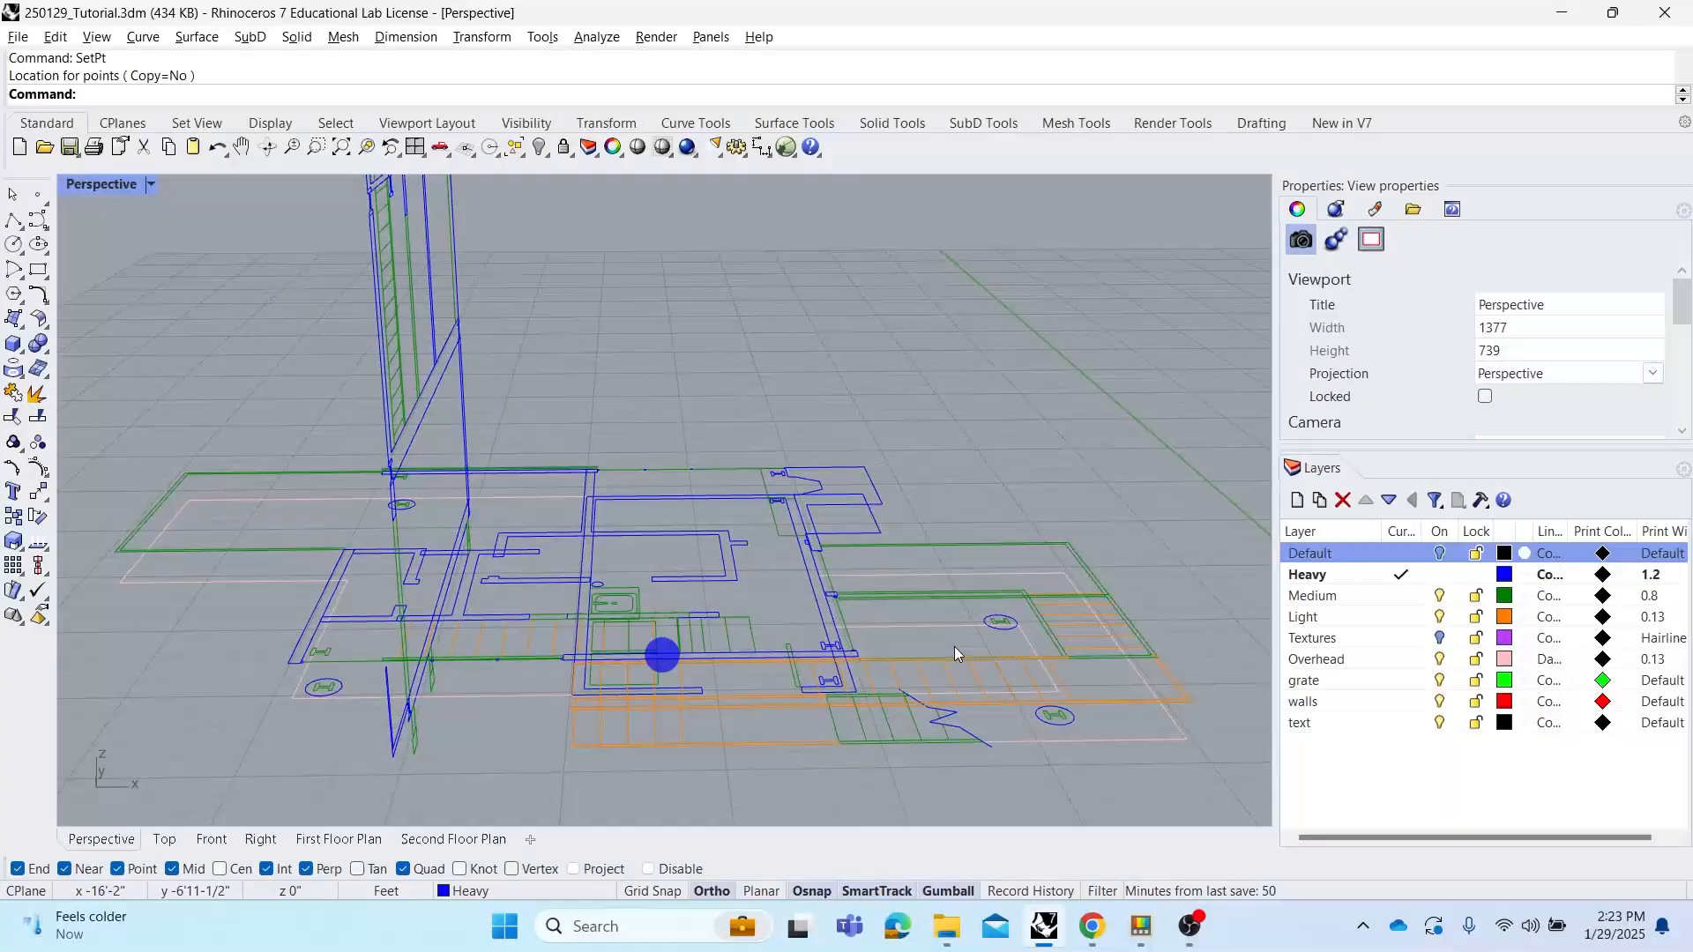
click(1118, 700)
right_drag(816, 605, 890, 619)
right_click(658, 348)
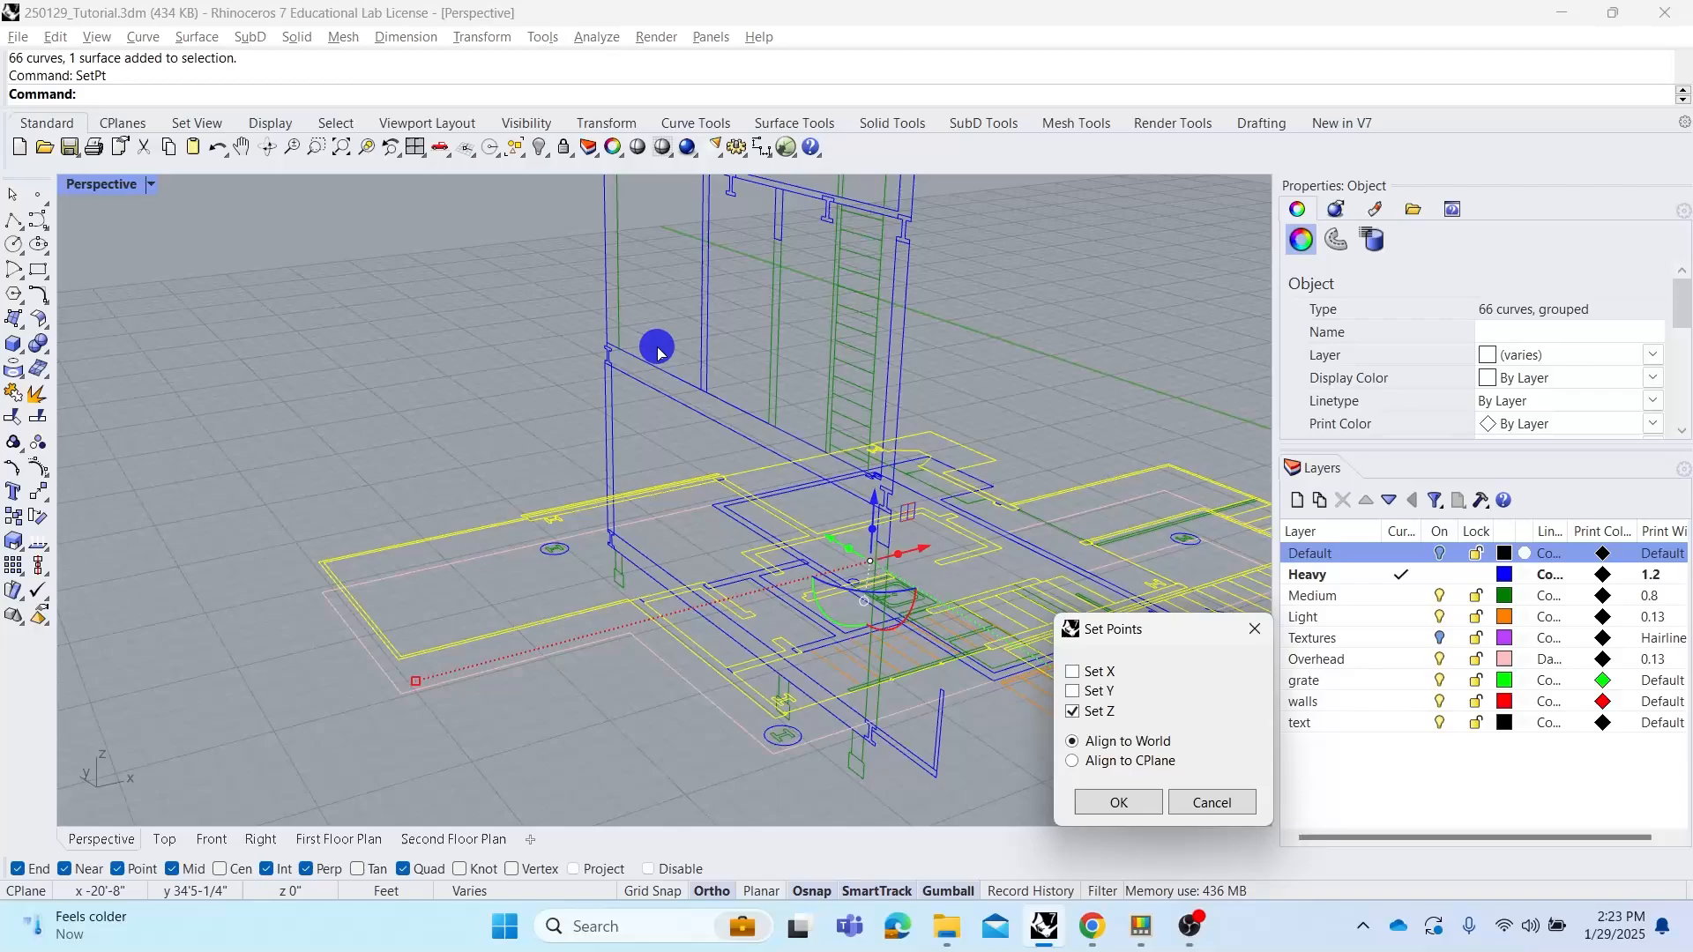
key(Return)
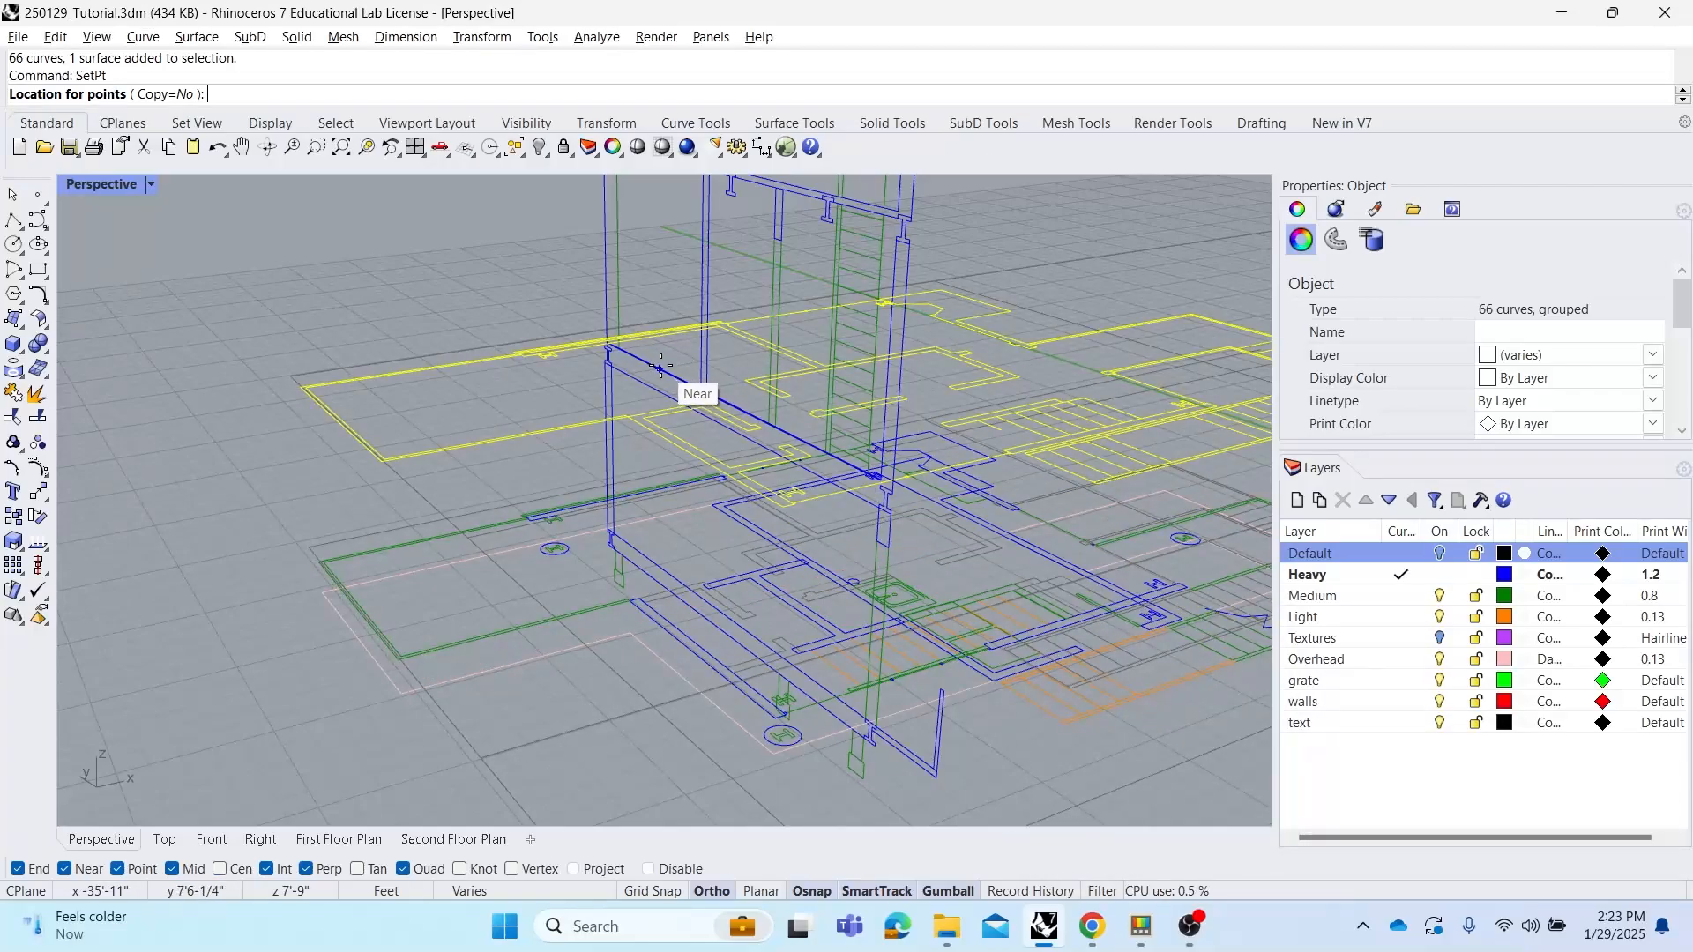
click(667, 365)
Select another floor plan and set its Z height to the upper floor line on the elevation with Set Points
scroll(632, 400, down, 2)
scroll(631, 400, down, 2)
click(946, 448)
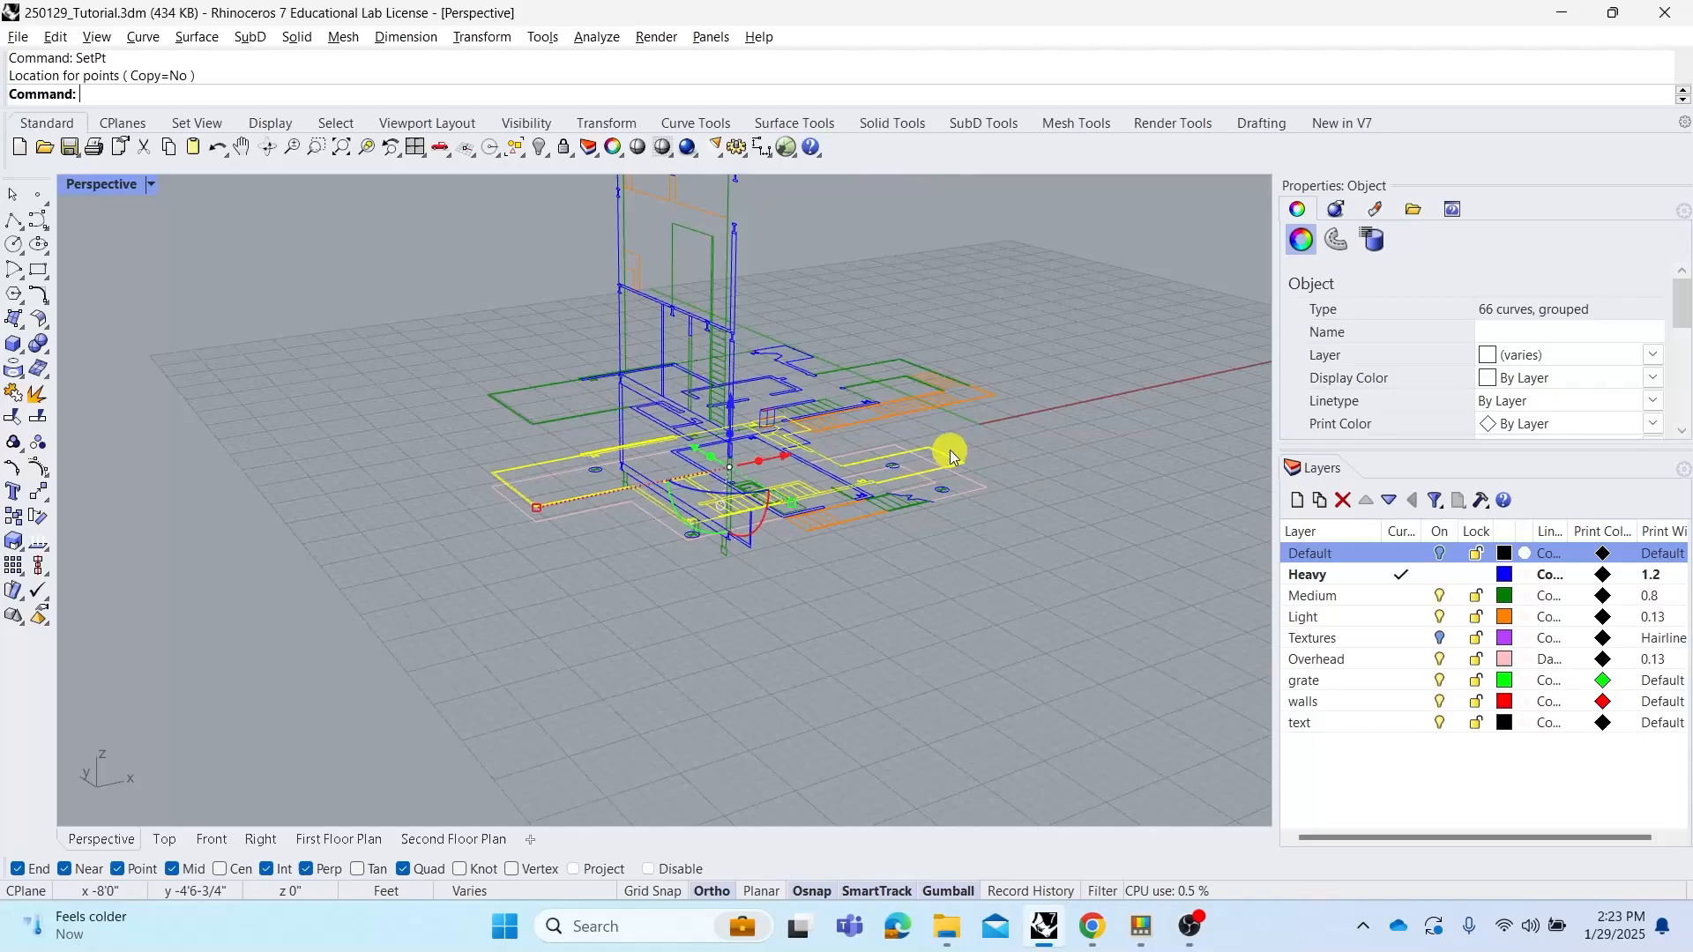
scroll(653, 262, up, 2)
key(Return)
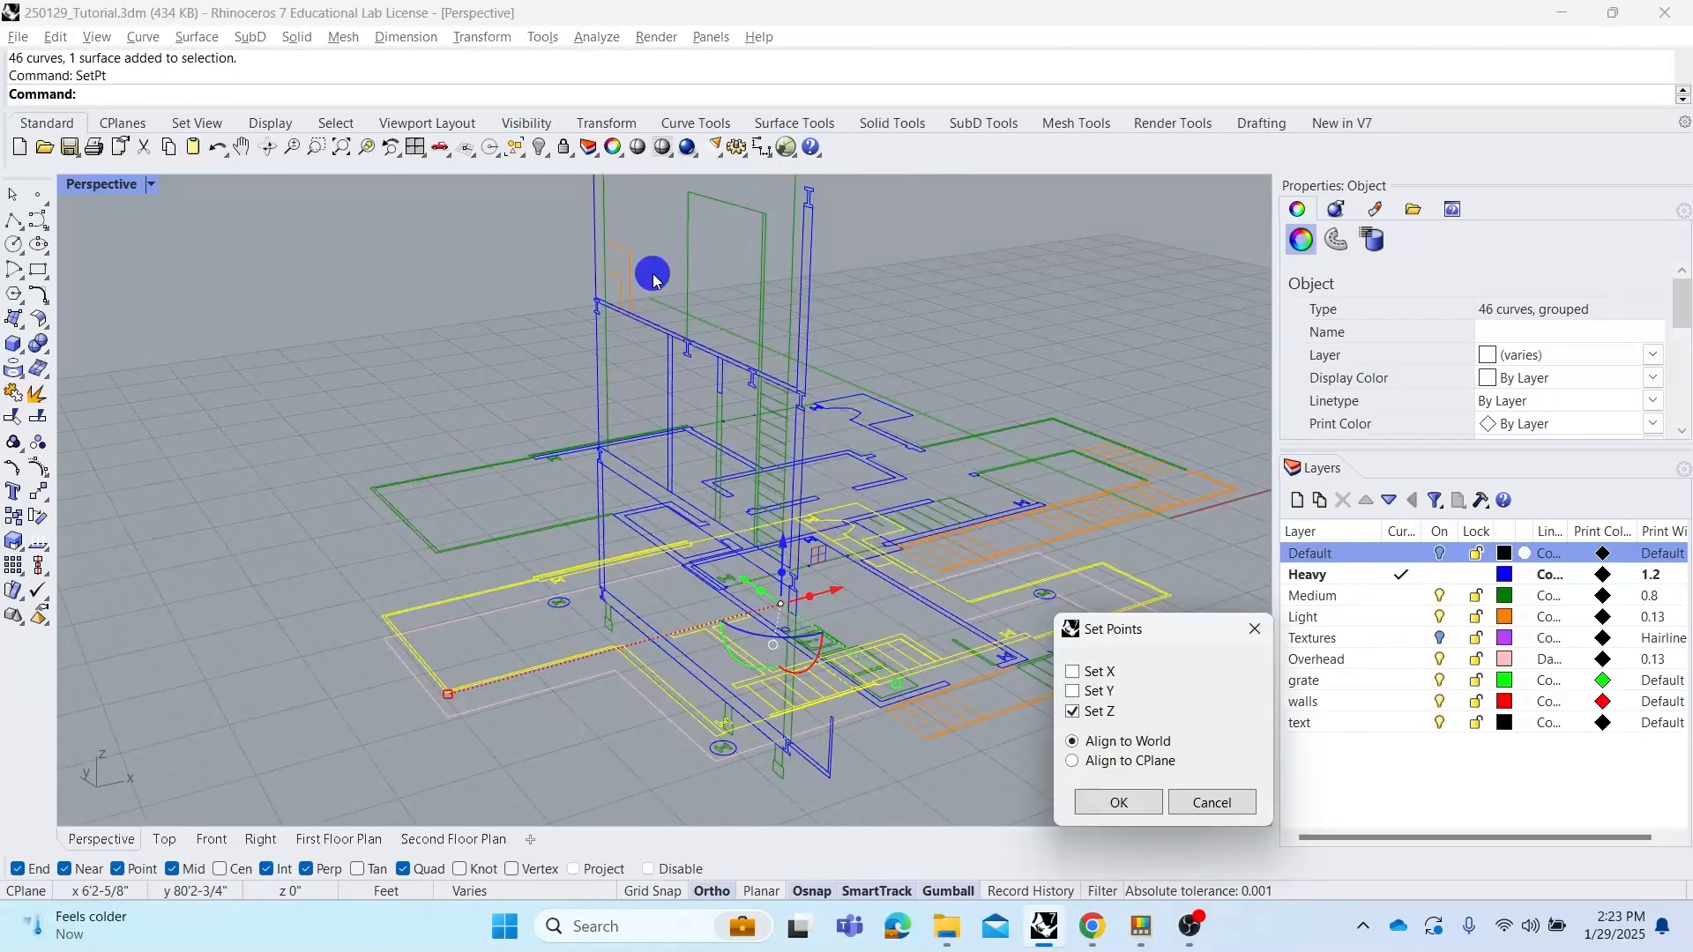
key(Return)
click(654, 290)
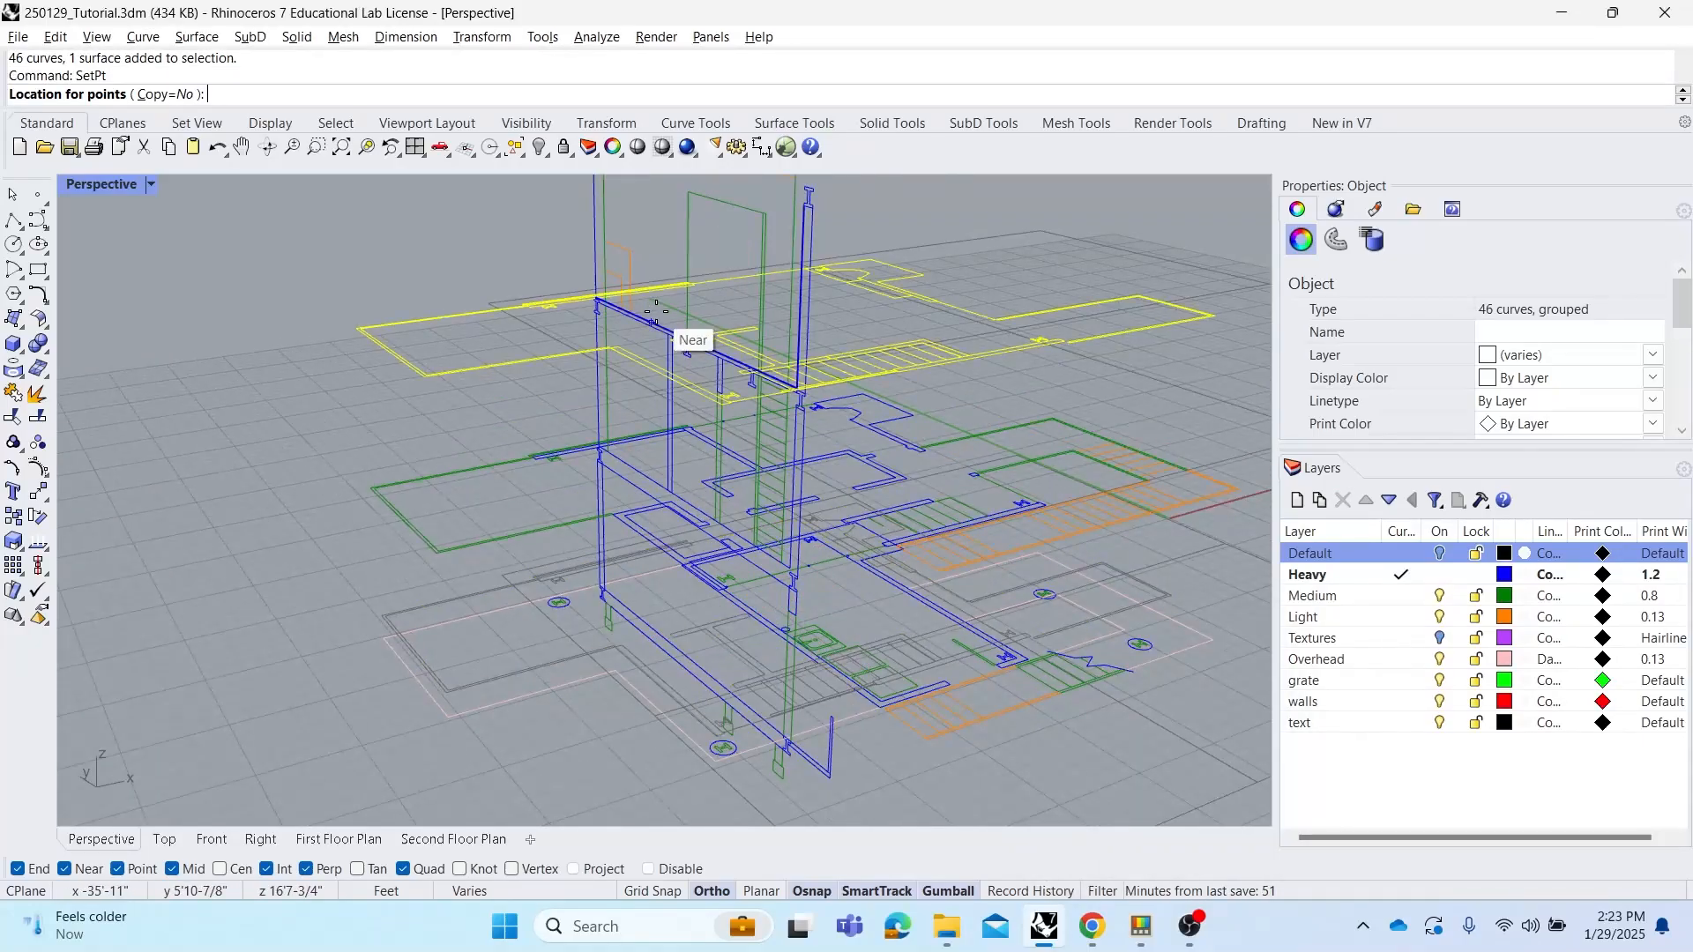
Orbit and zoom around the model to check the stacked floor plans against the section and elevation
click(496, 416)
scroll(585, 423, down, 4)
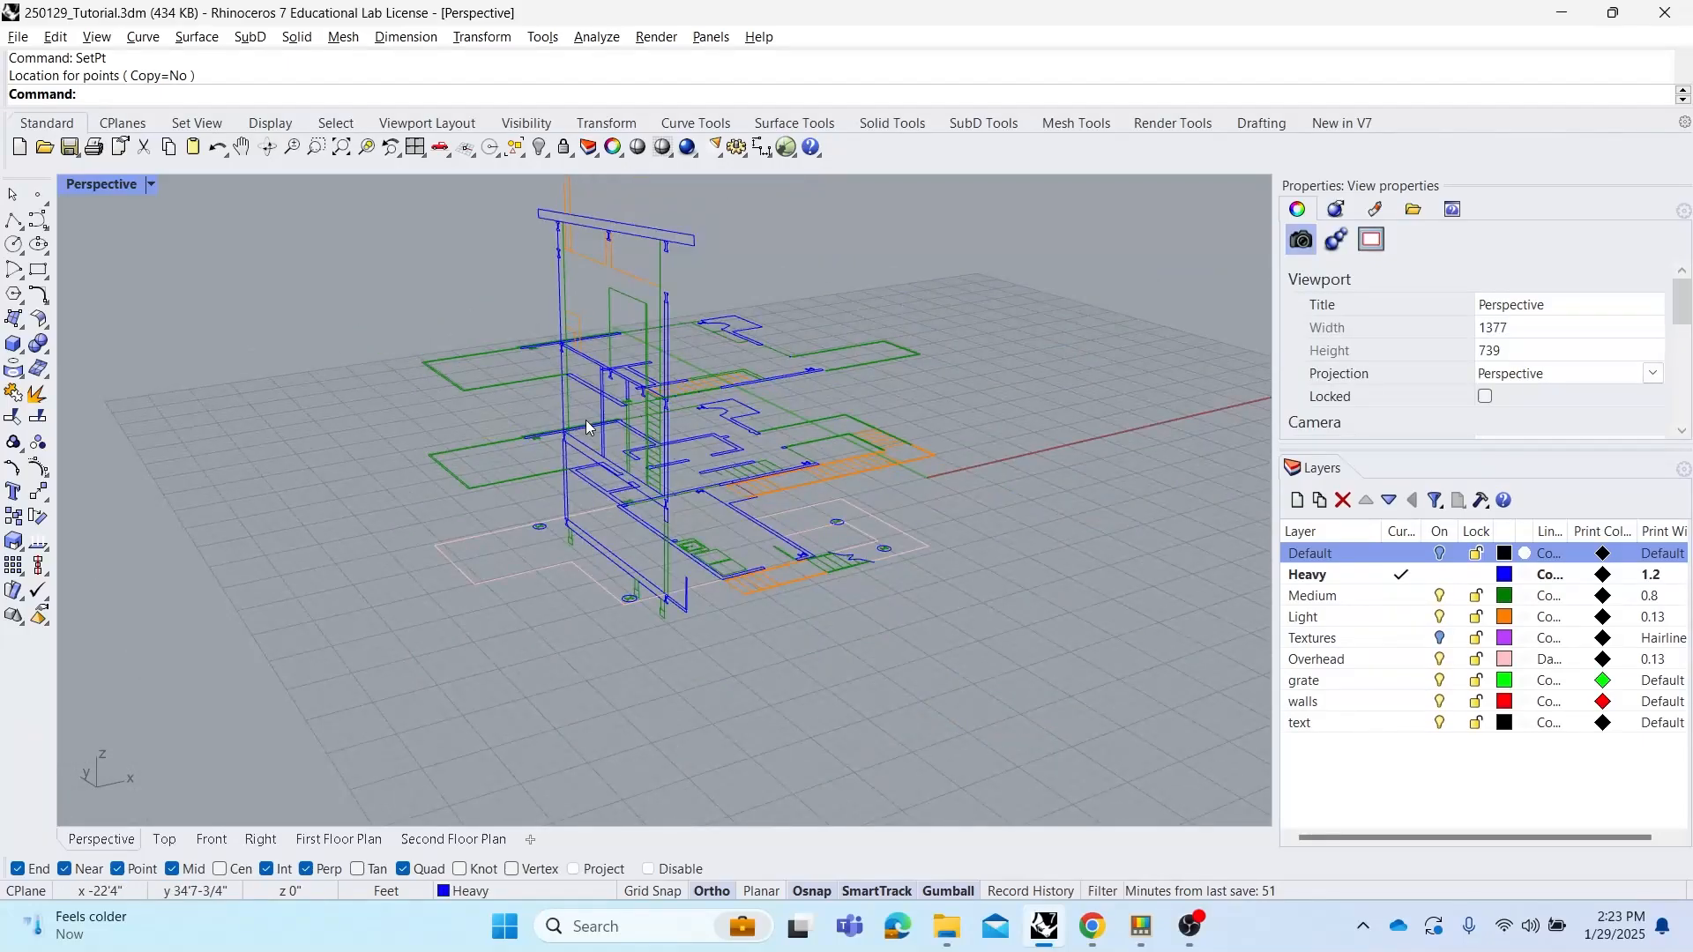
right_drag(586, 424, 723, 354)
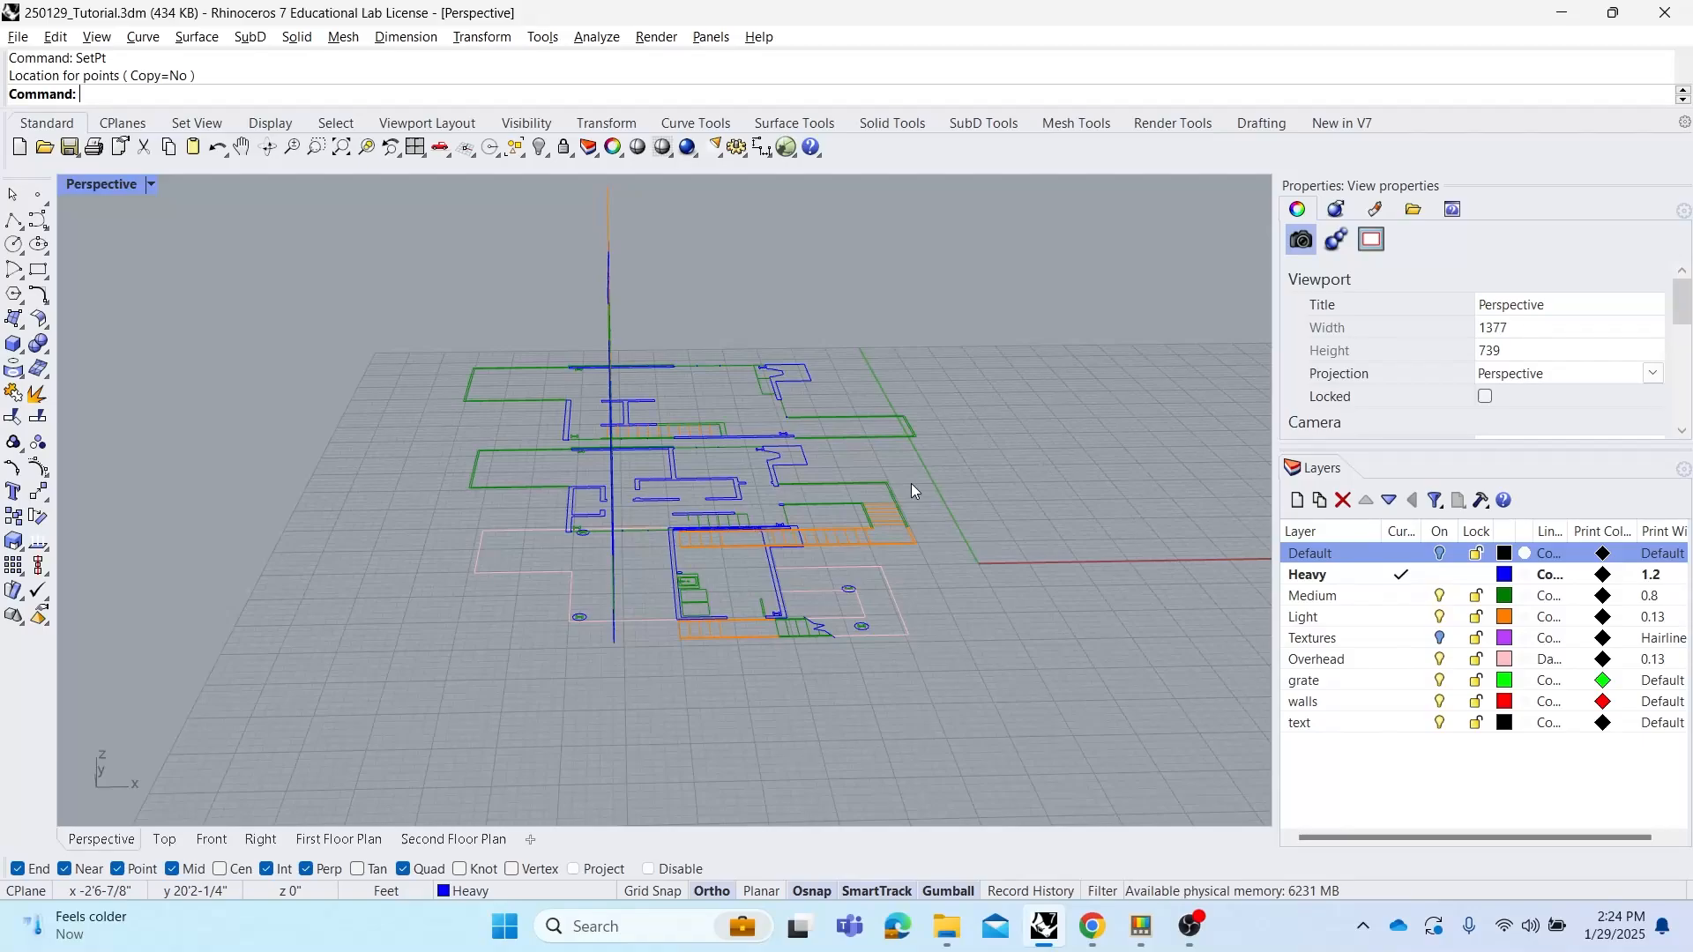
right_drag(896, 463, 942, 462)
scroll(731, 540, up, 4)
shift+right_drag(731, 540, 690, 509)
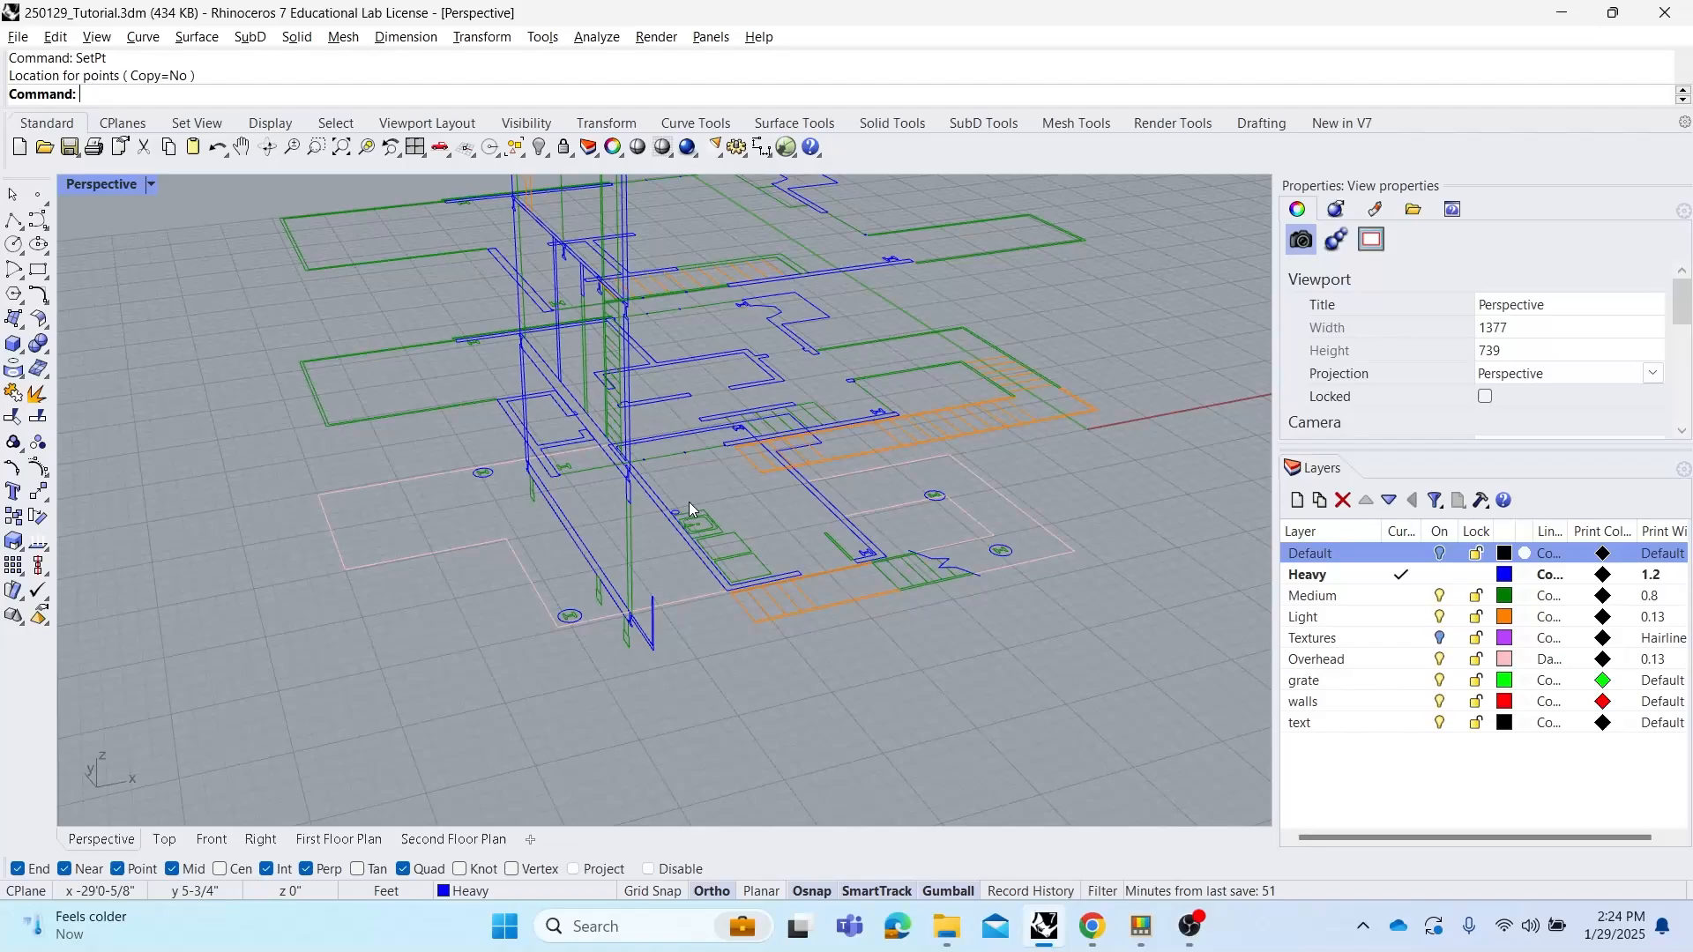
right_drag(693, 501, 783, 529)
scroll(784, 600, up, 5)
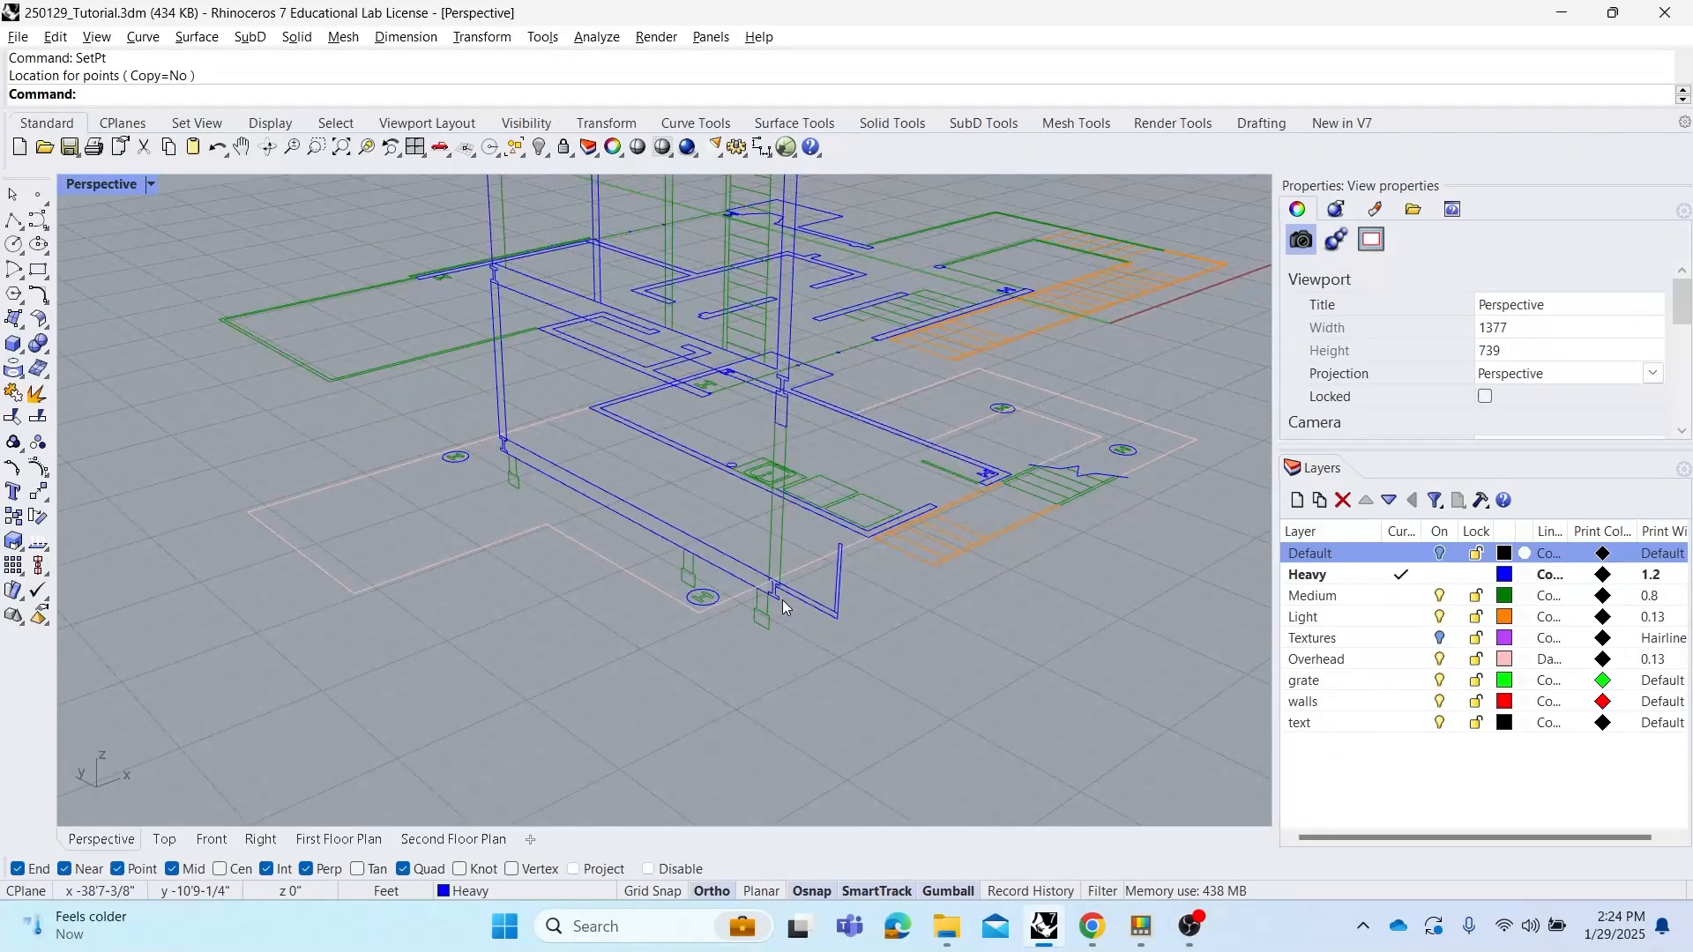
Select individual curves of the elevation and section to inspect how they meet the plans
click(772, 604)
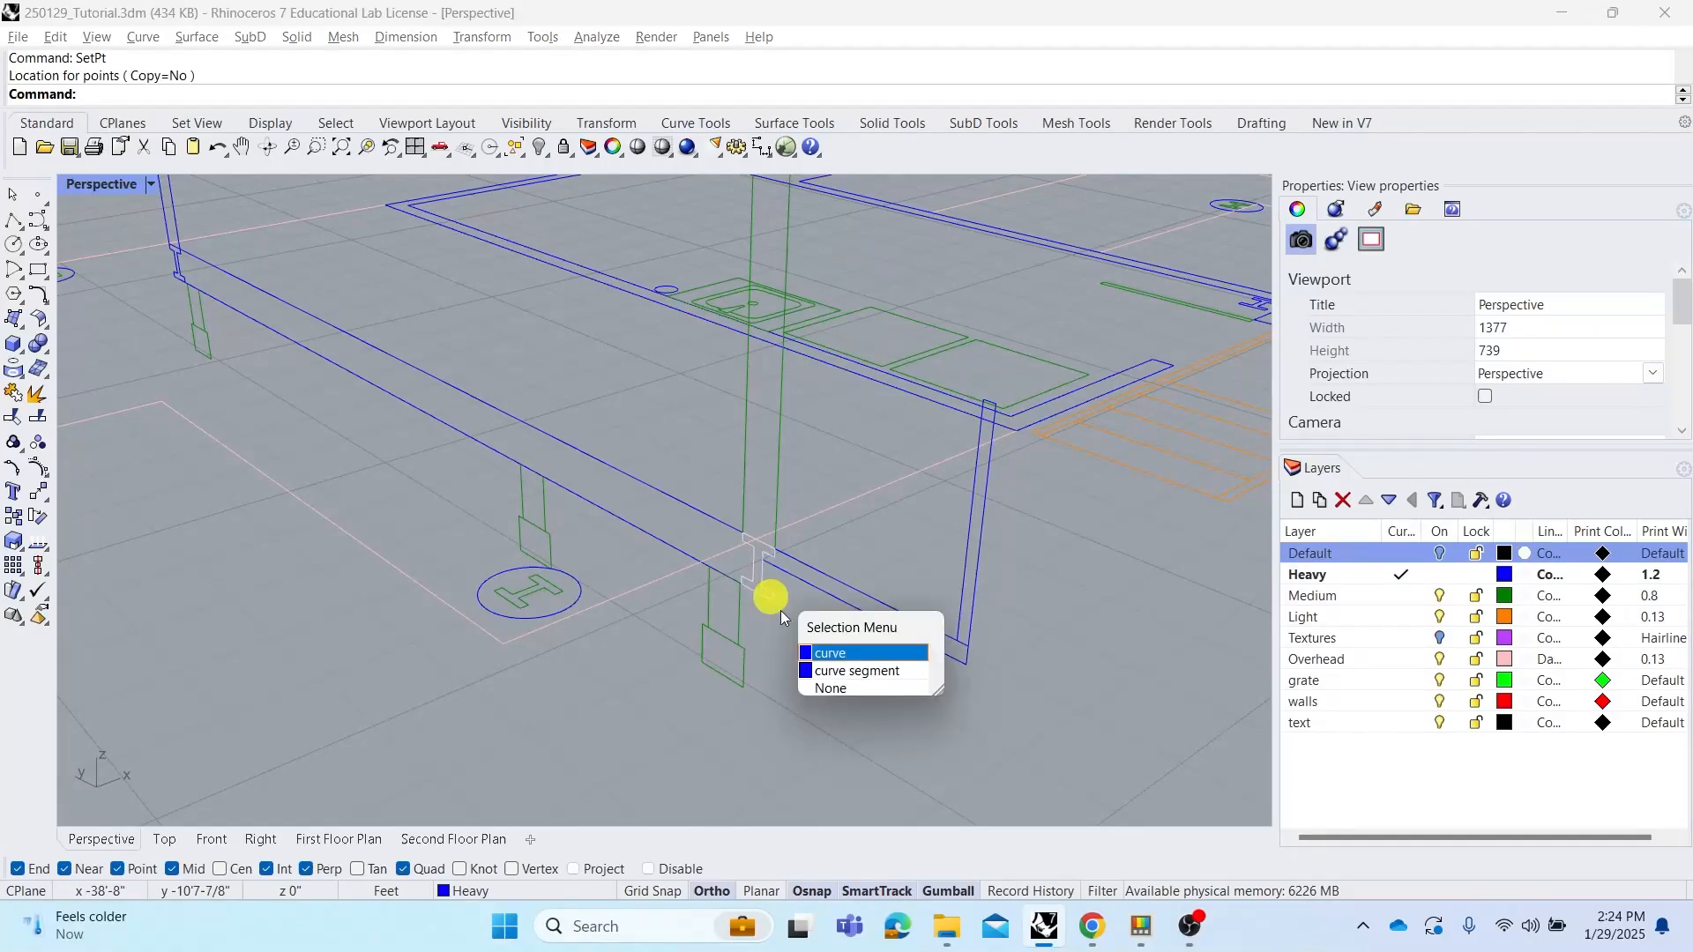
click(828, 651)
scroll(732, 562, down, 5)
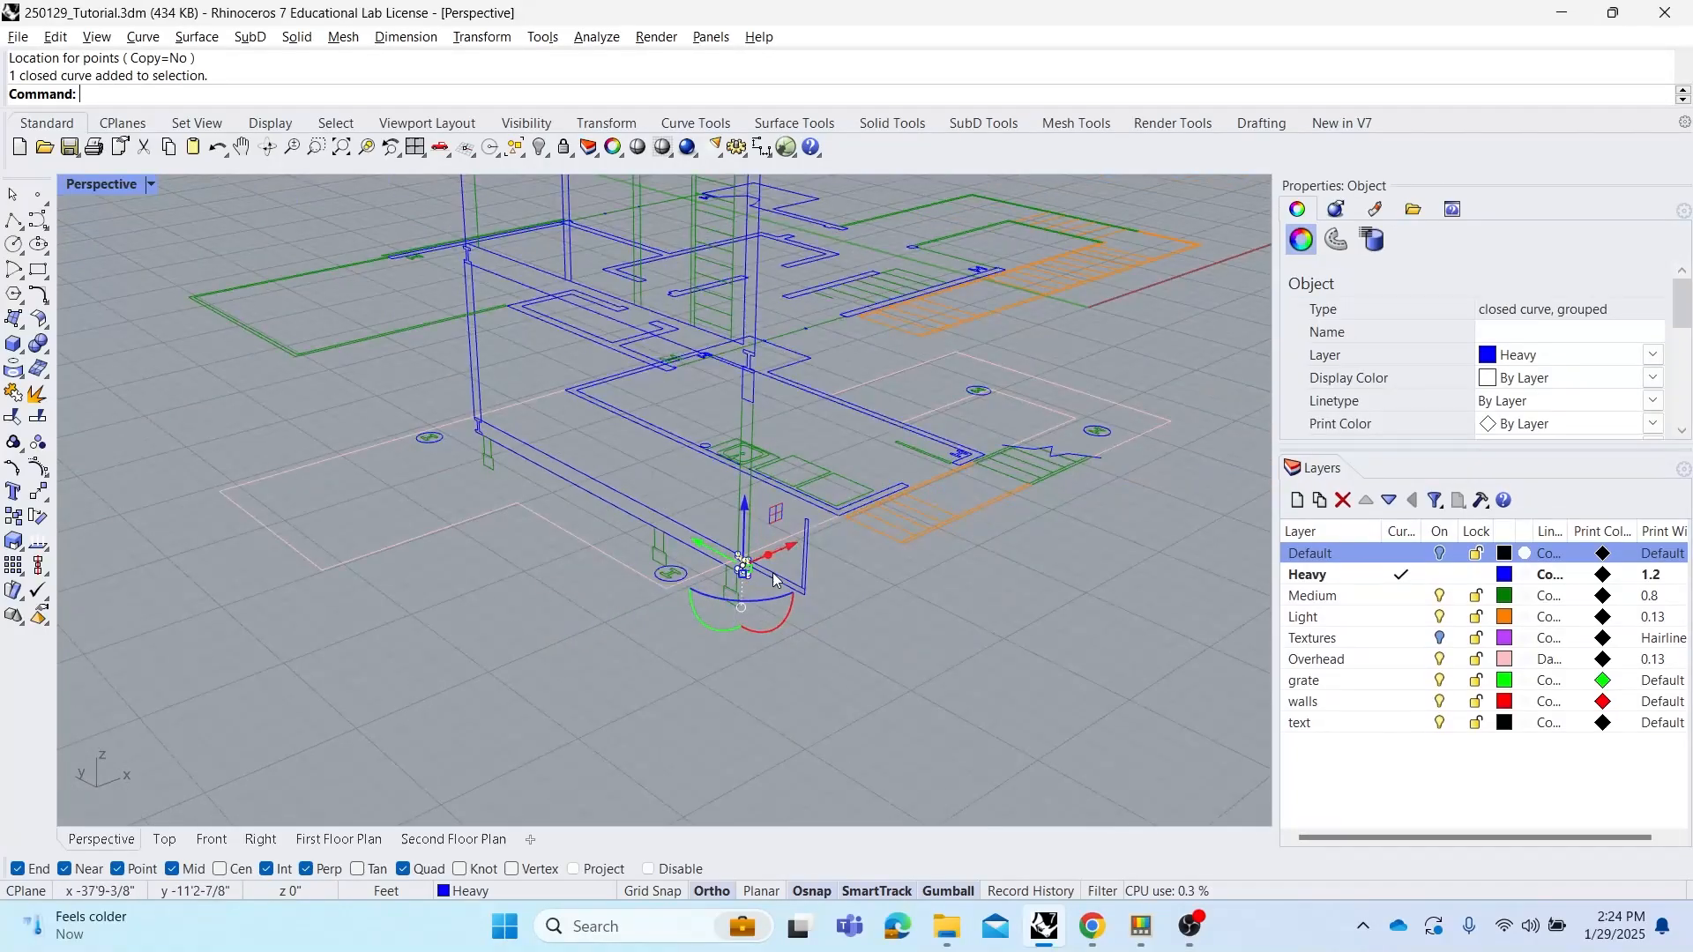
click(952, 622)
shift+right_drag(723, 500, 738, 552)
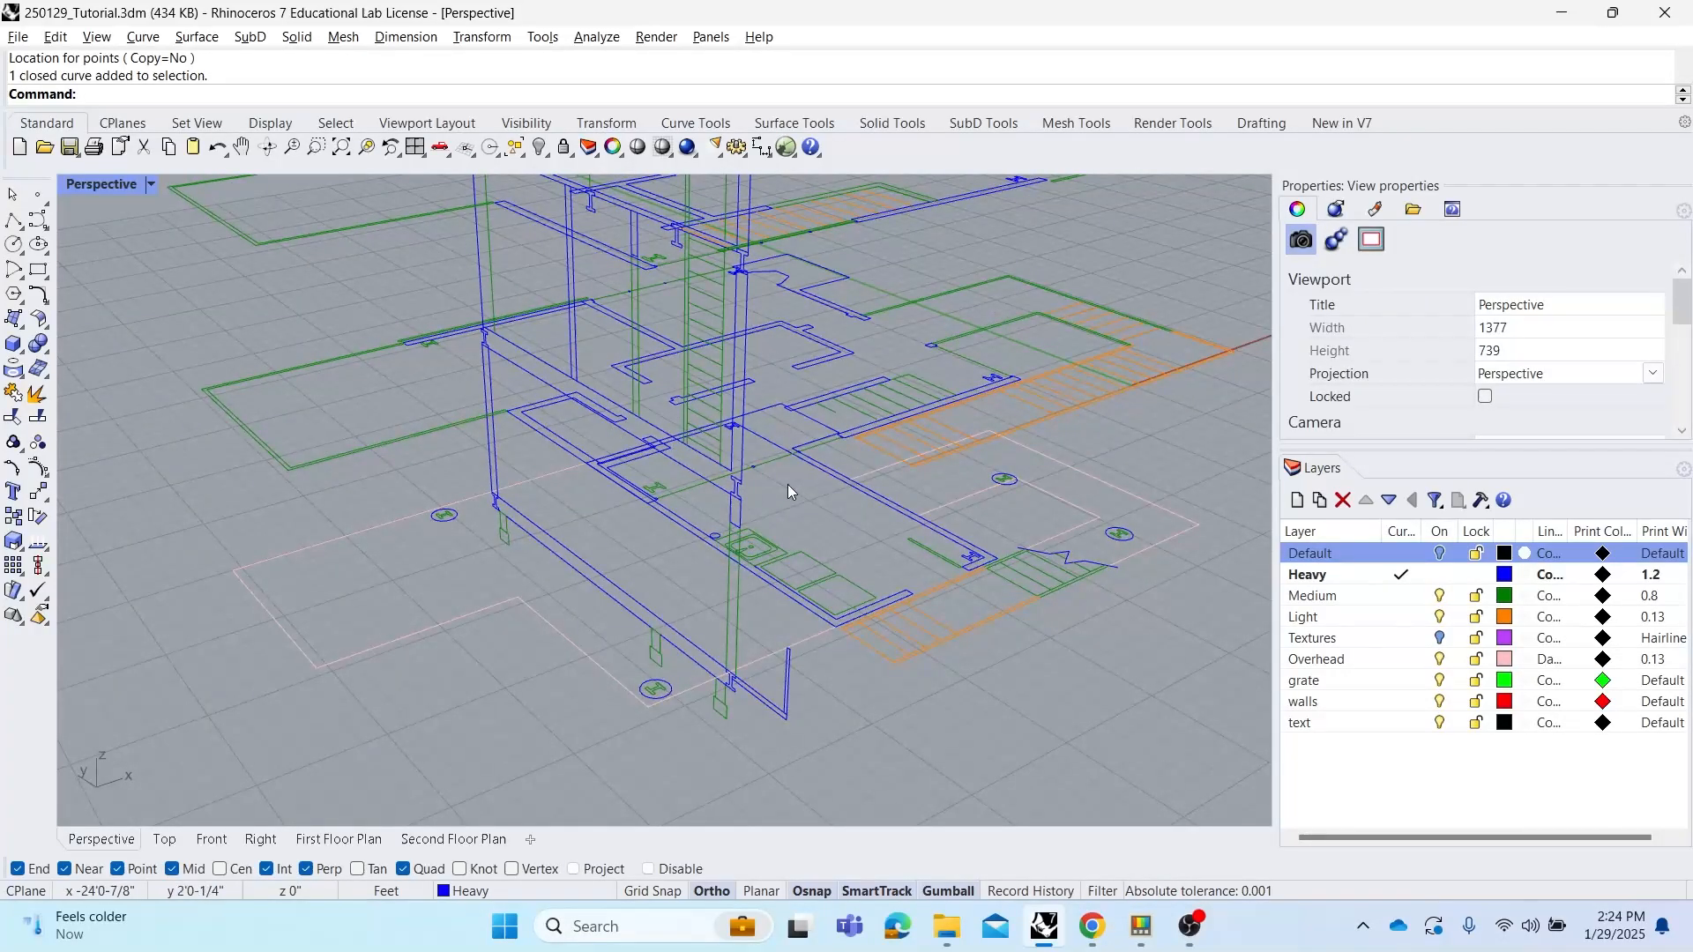
right_drag(788, 493, 739, 502)
scroll(687, 648, up, 2)
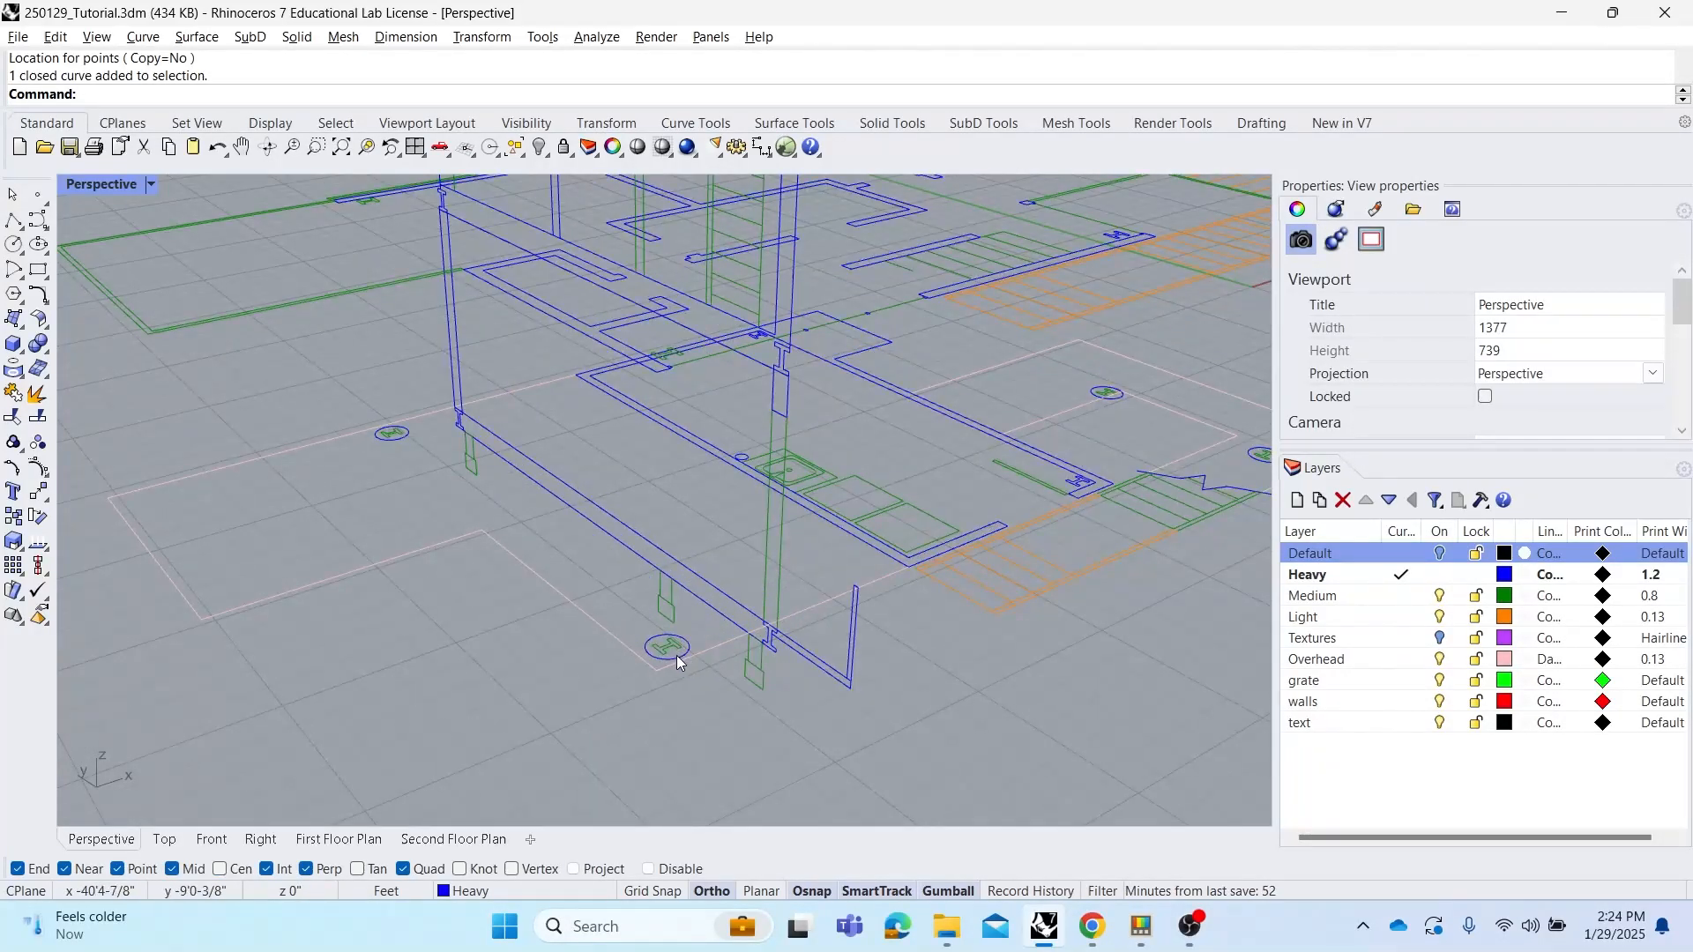
scroll(679, 663, up, 3)
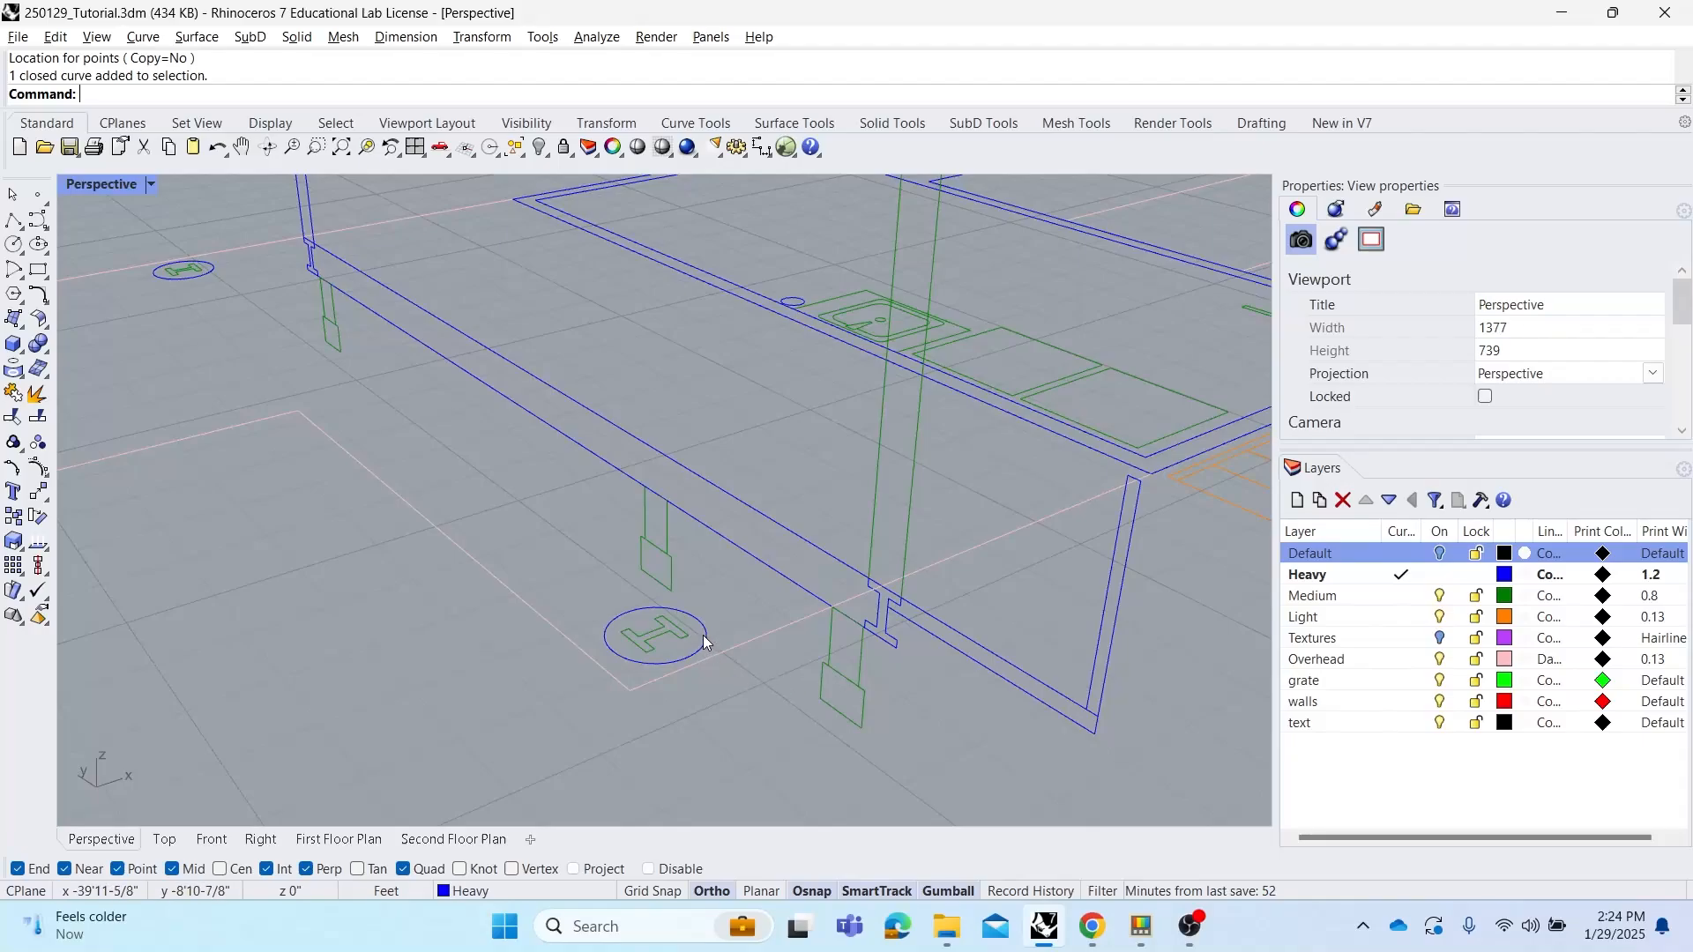
click(704, 640)
click(753, 691)
scroll(721, 628, down, 3)
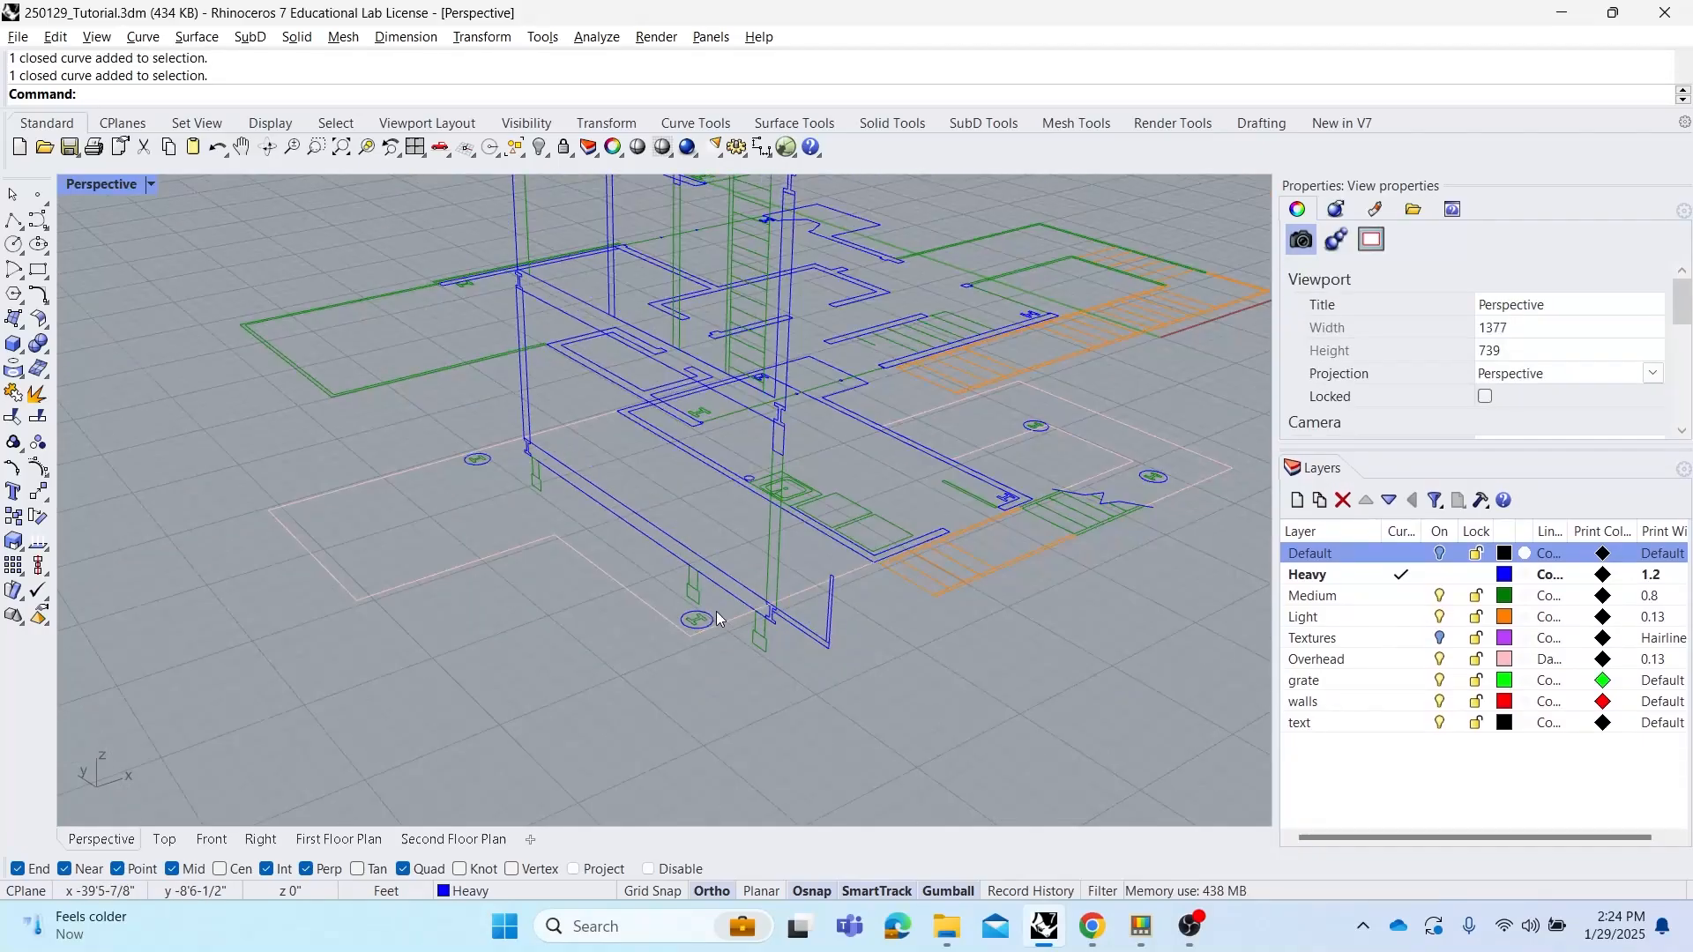
scroll(719, 618, down, 4)
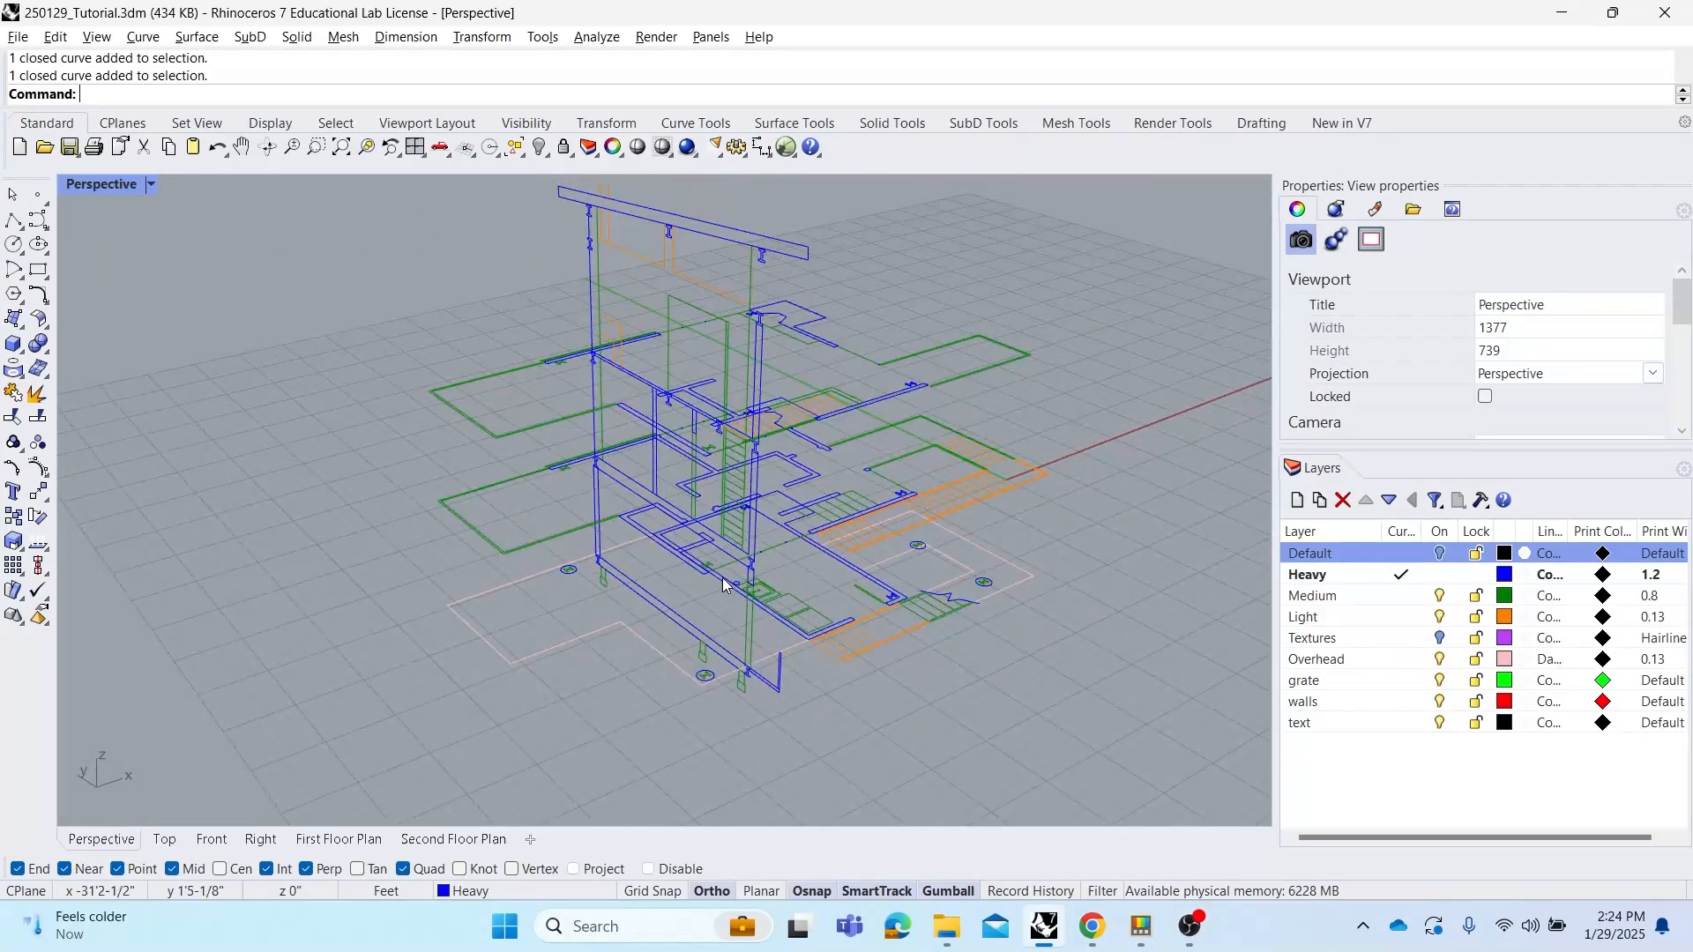
shift+right_drag(675, 306, 691, 342)
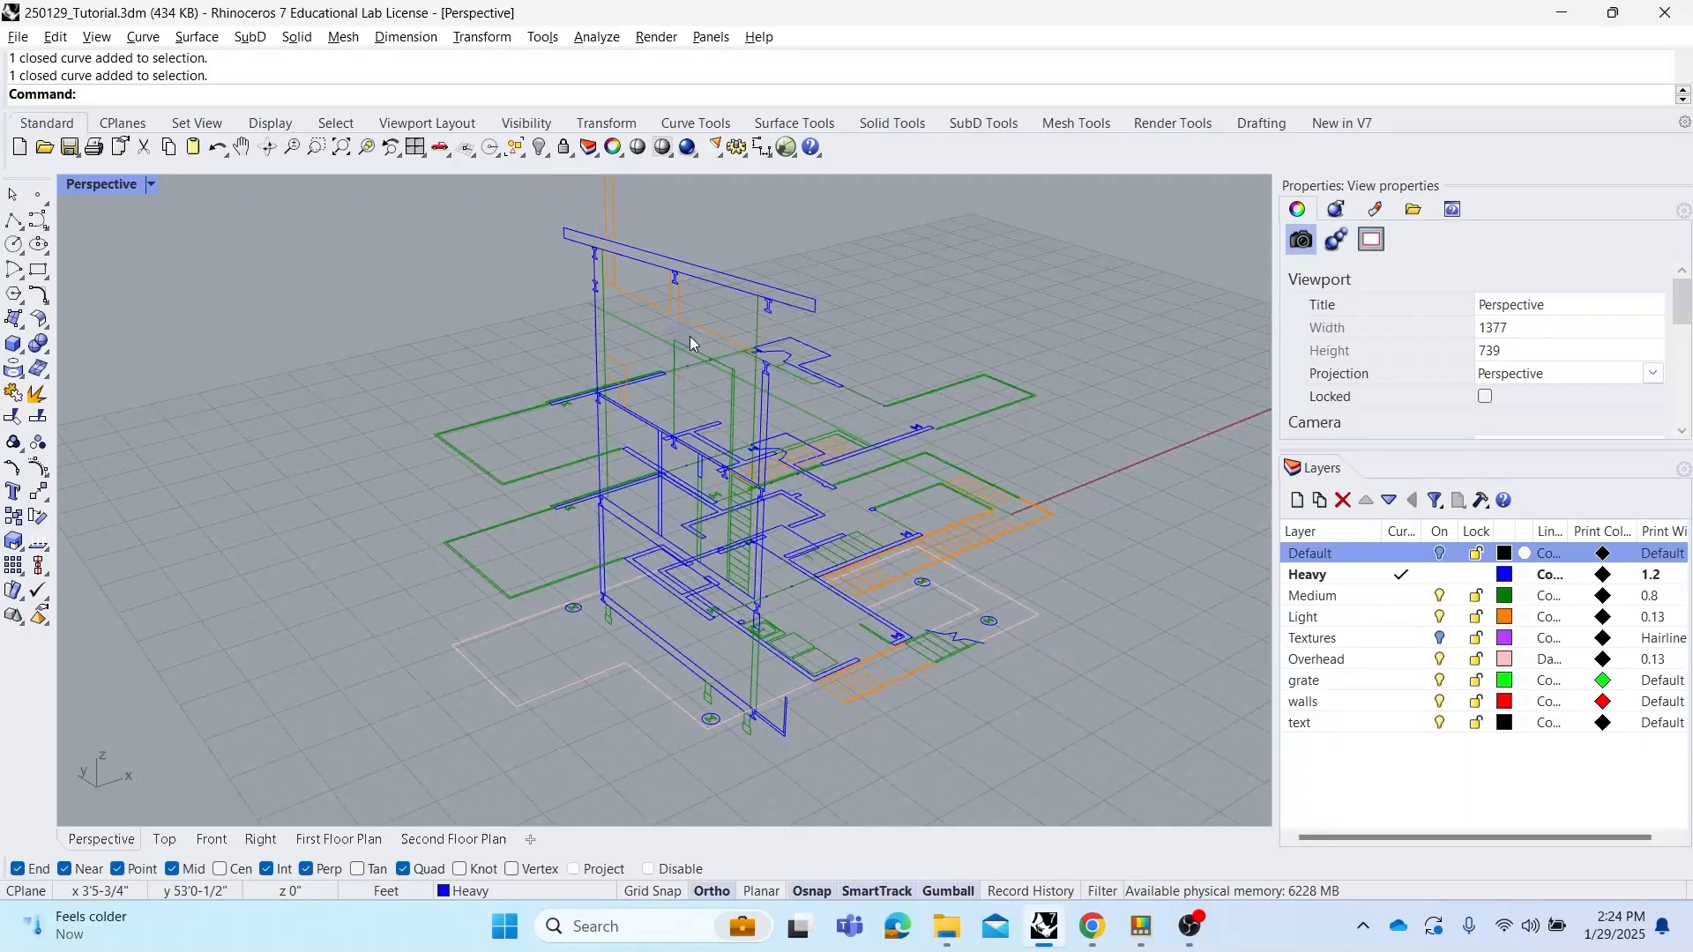
click(704, 266)
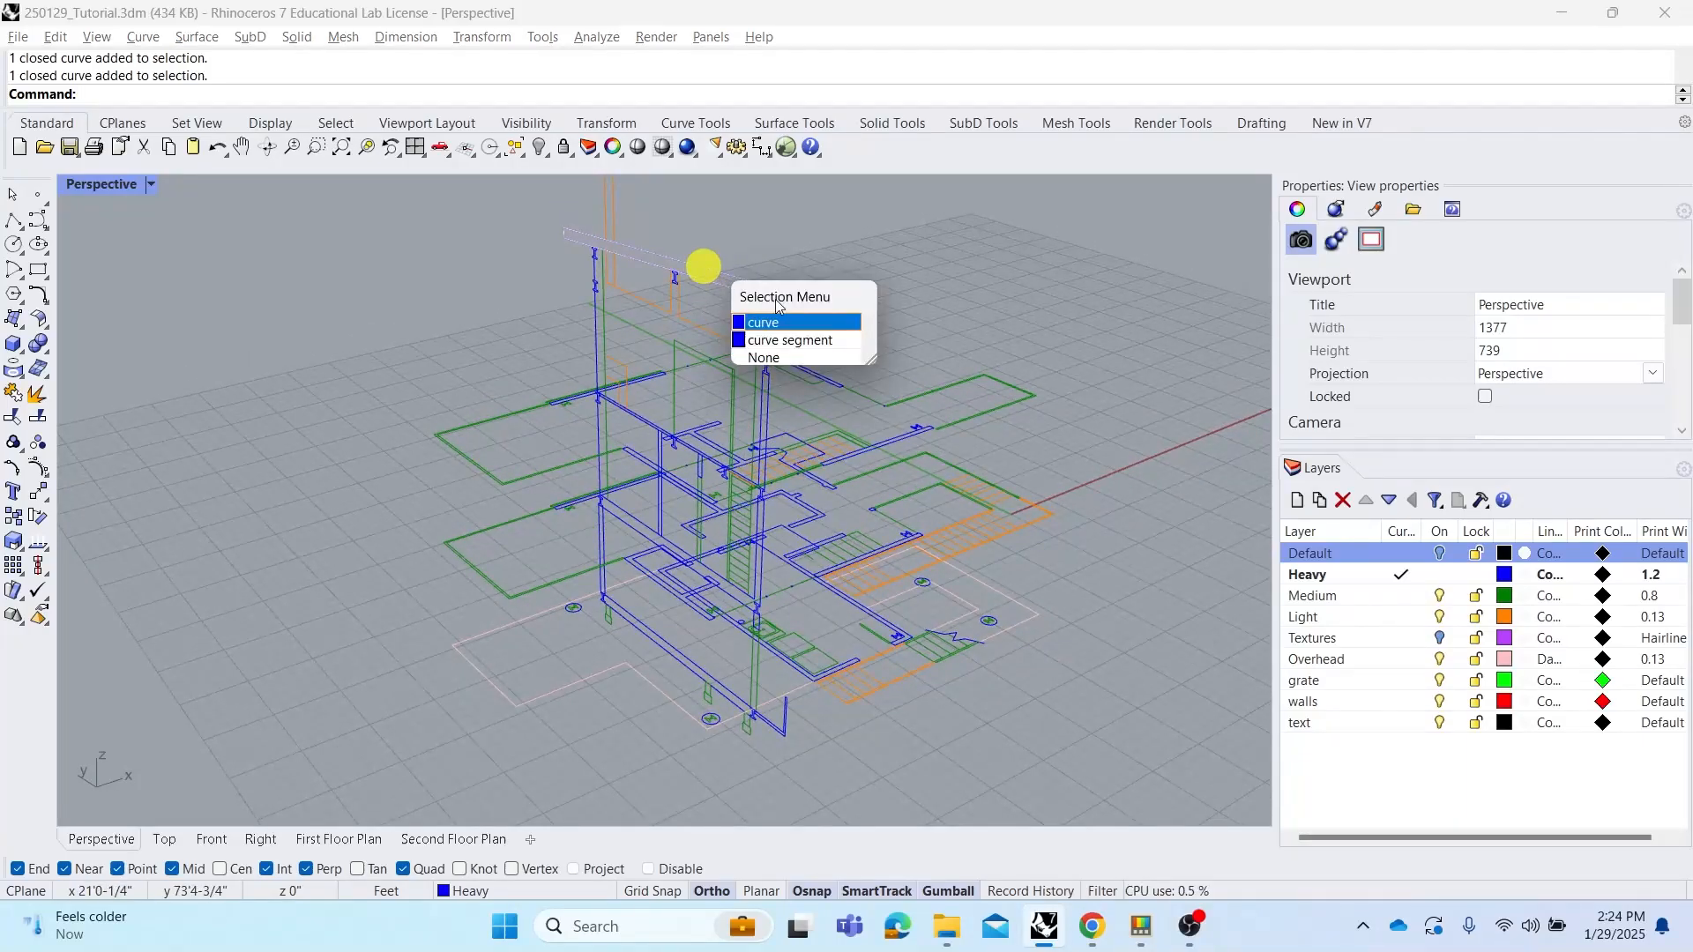
click(783, 319)
click(779, 249)
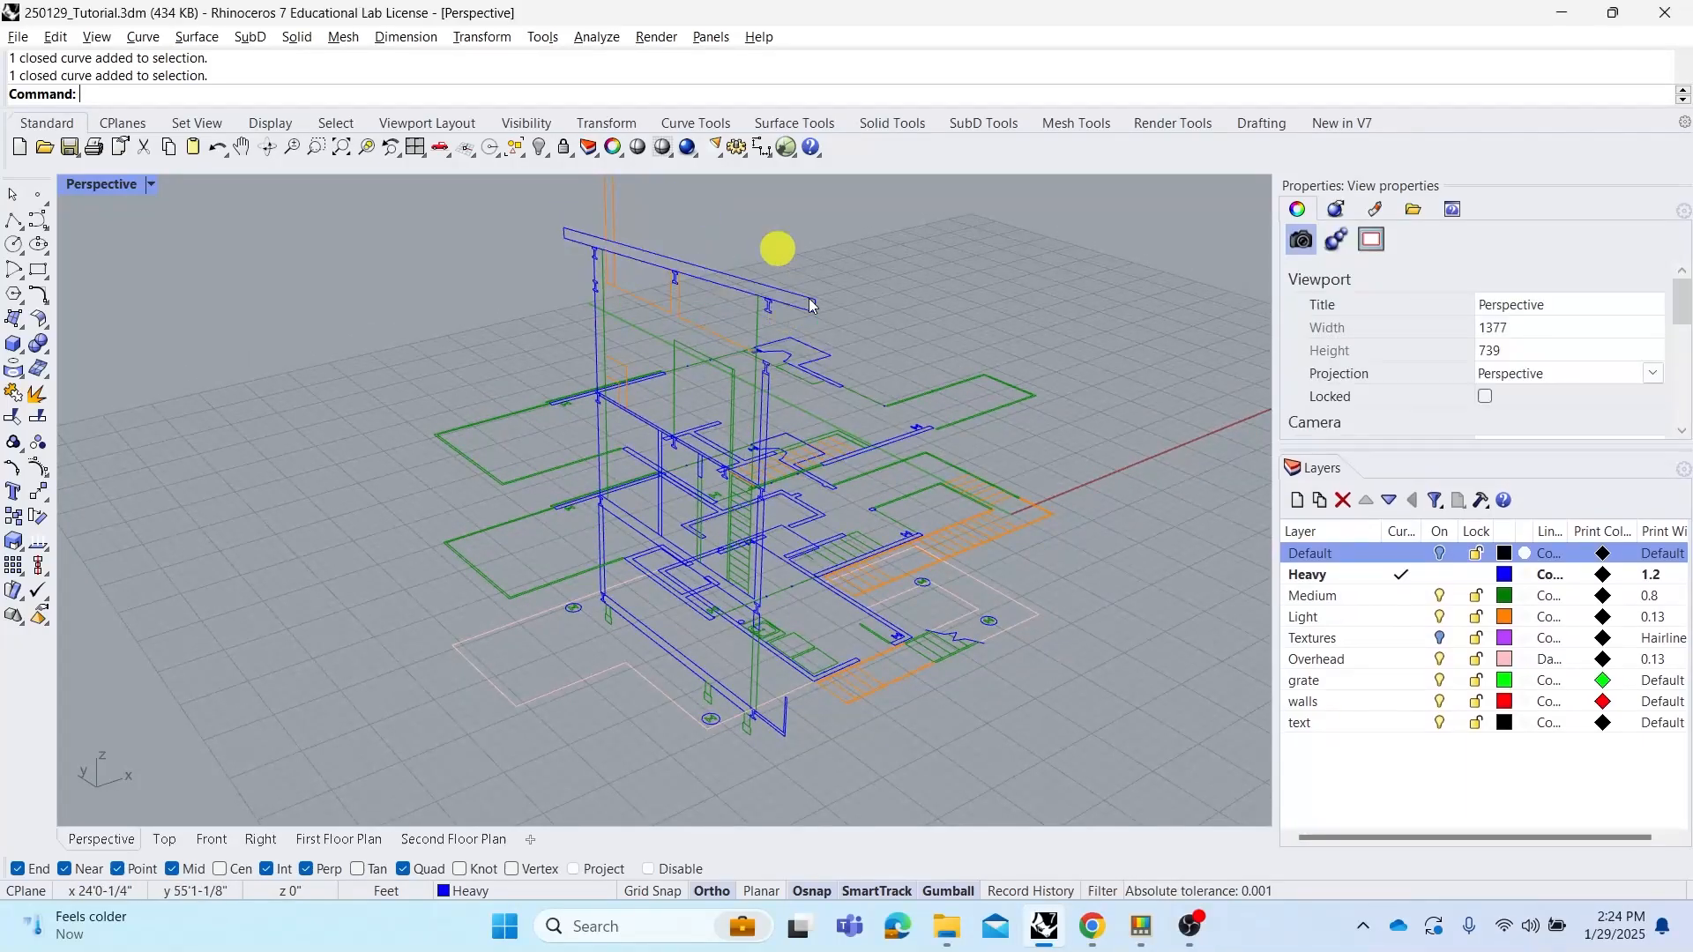
shift+right_drag(836, 356, 824, 326)
click(742, 338)
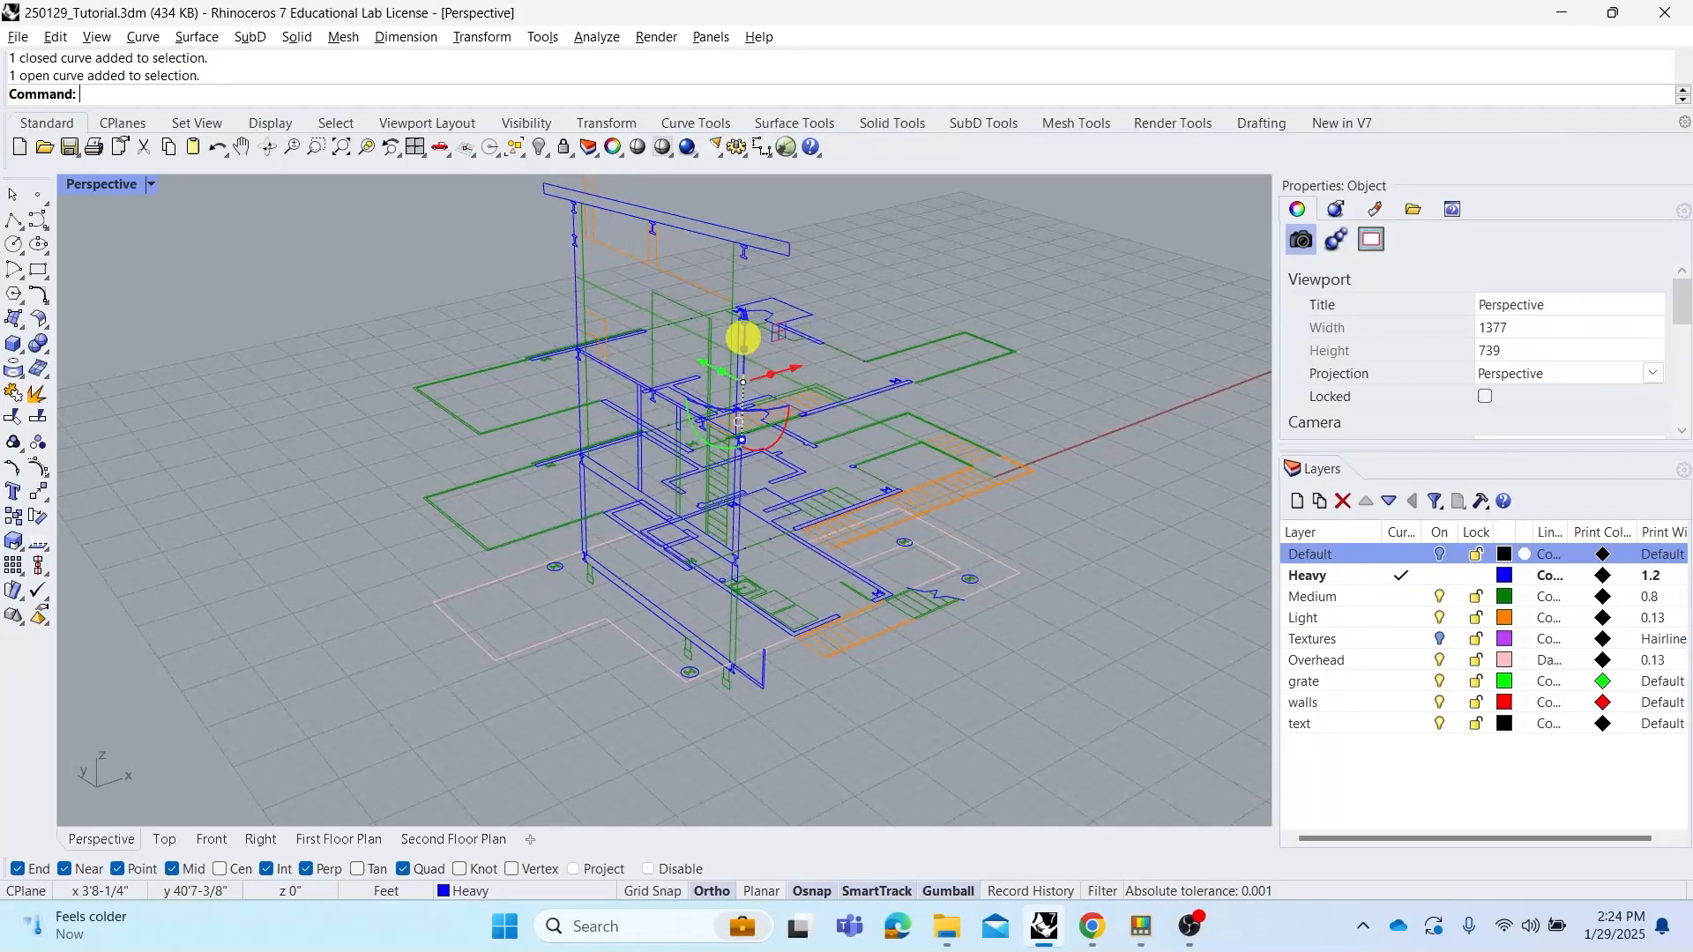
click(904, 259)
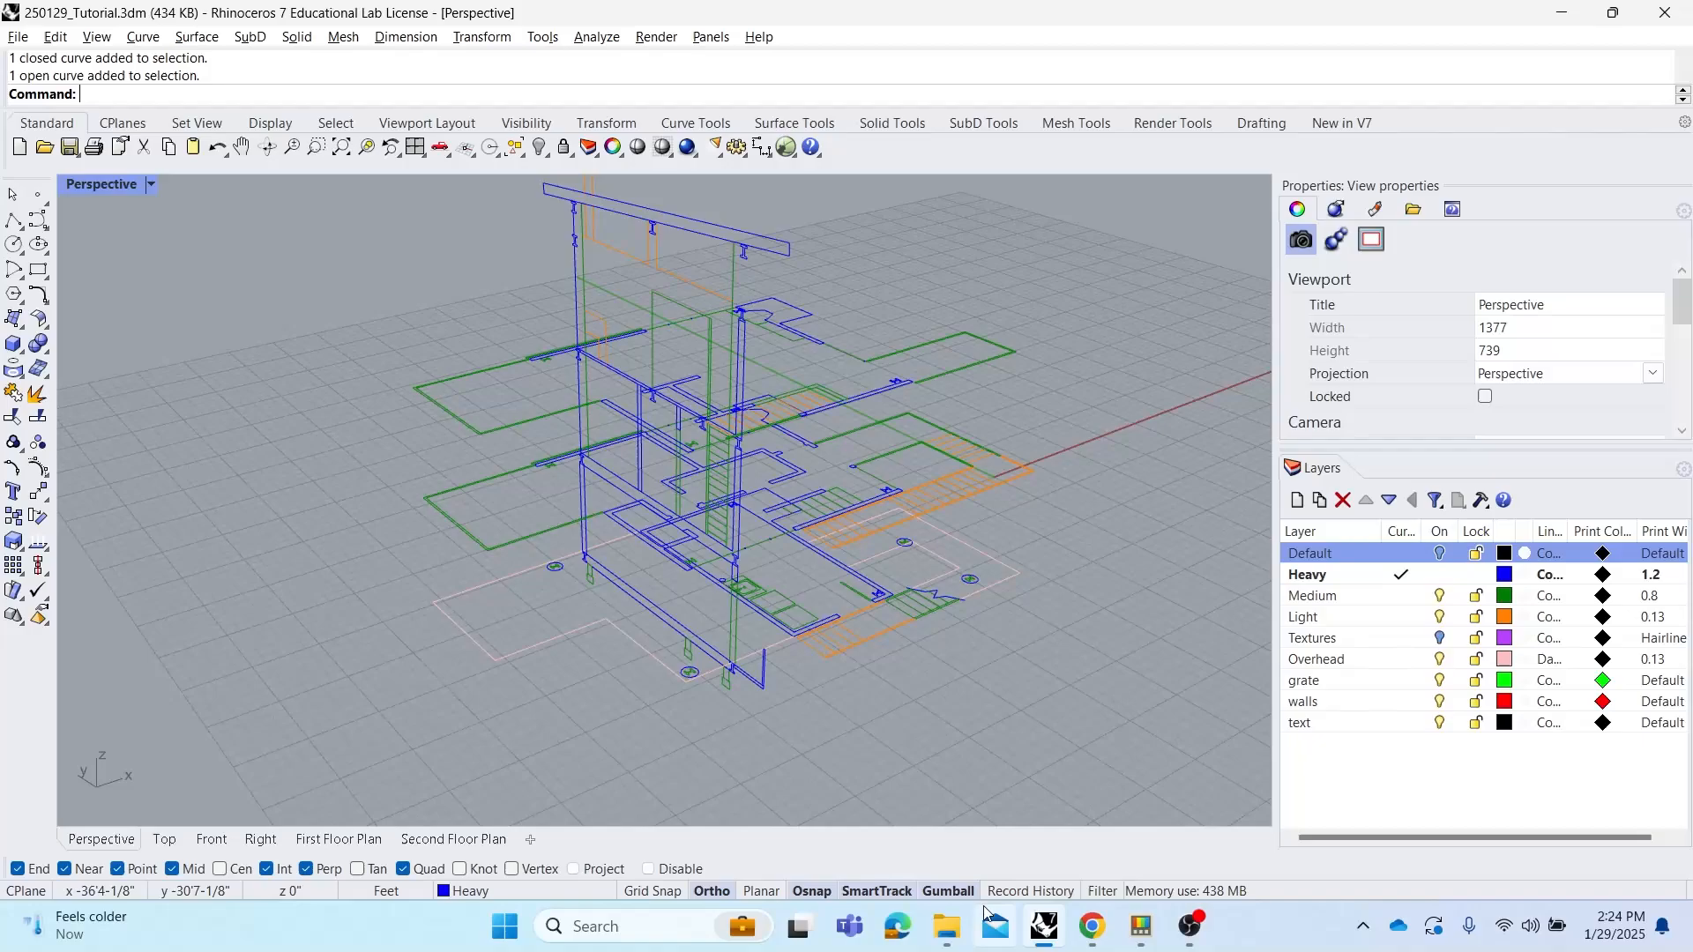
Bring the 03036_00_N18_medium.jpg photo from the week_03 folder into the viewport and place it as a picture
mouse_move(952, 931)
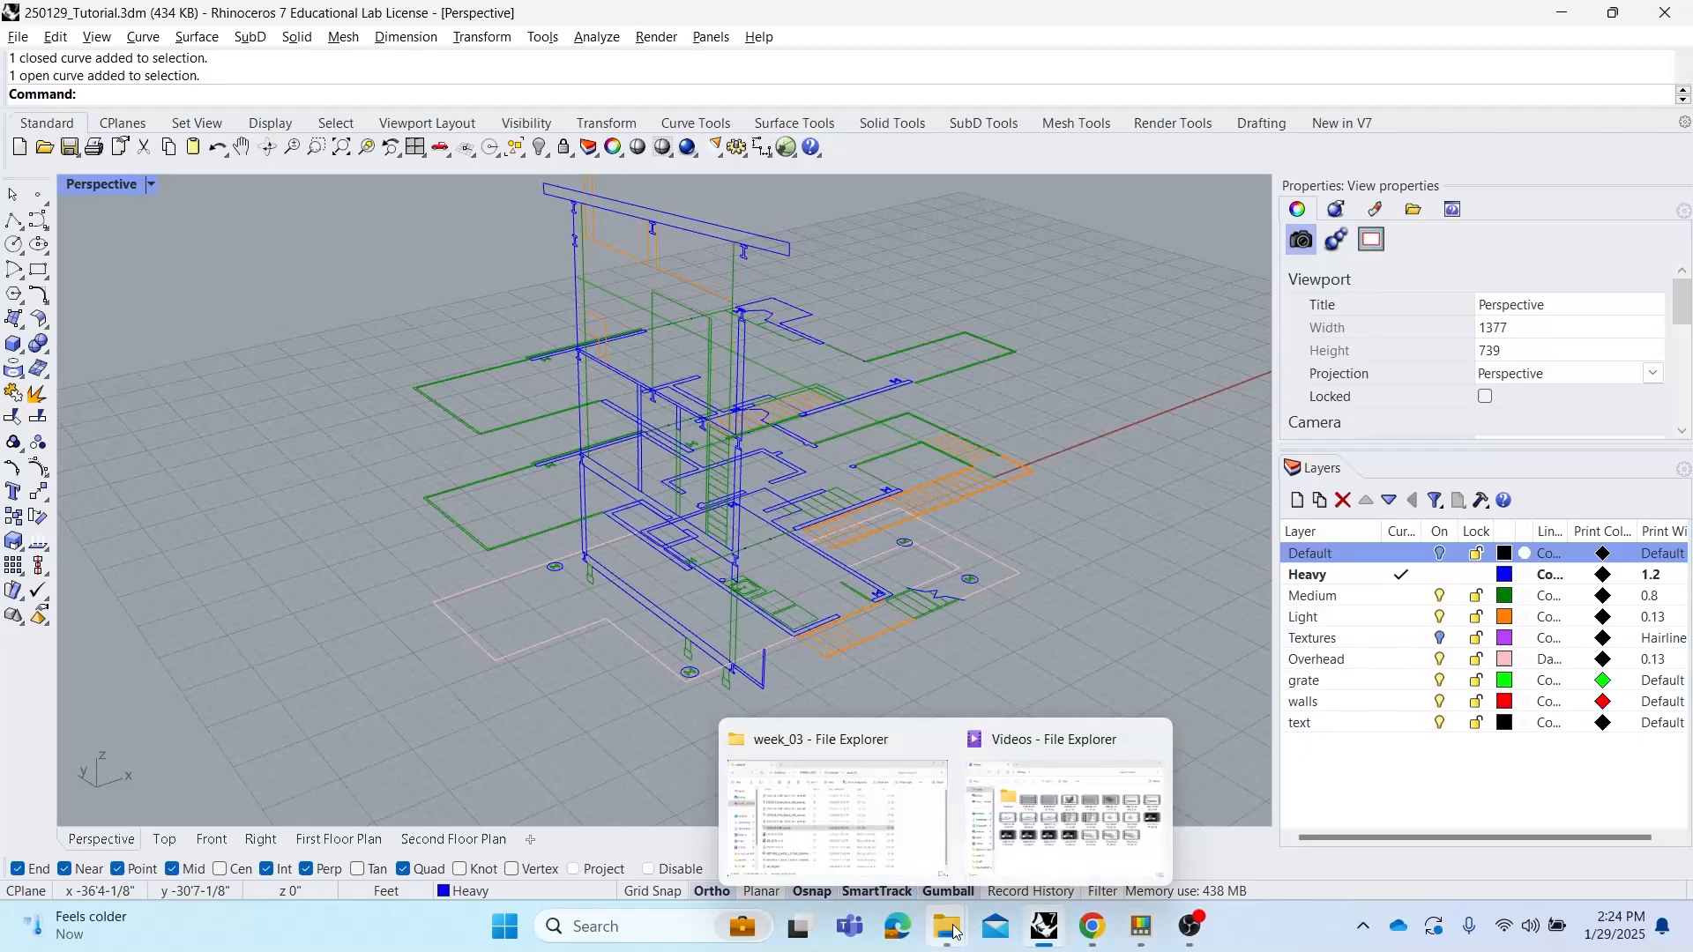
click(898, 827)
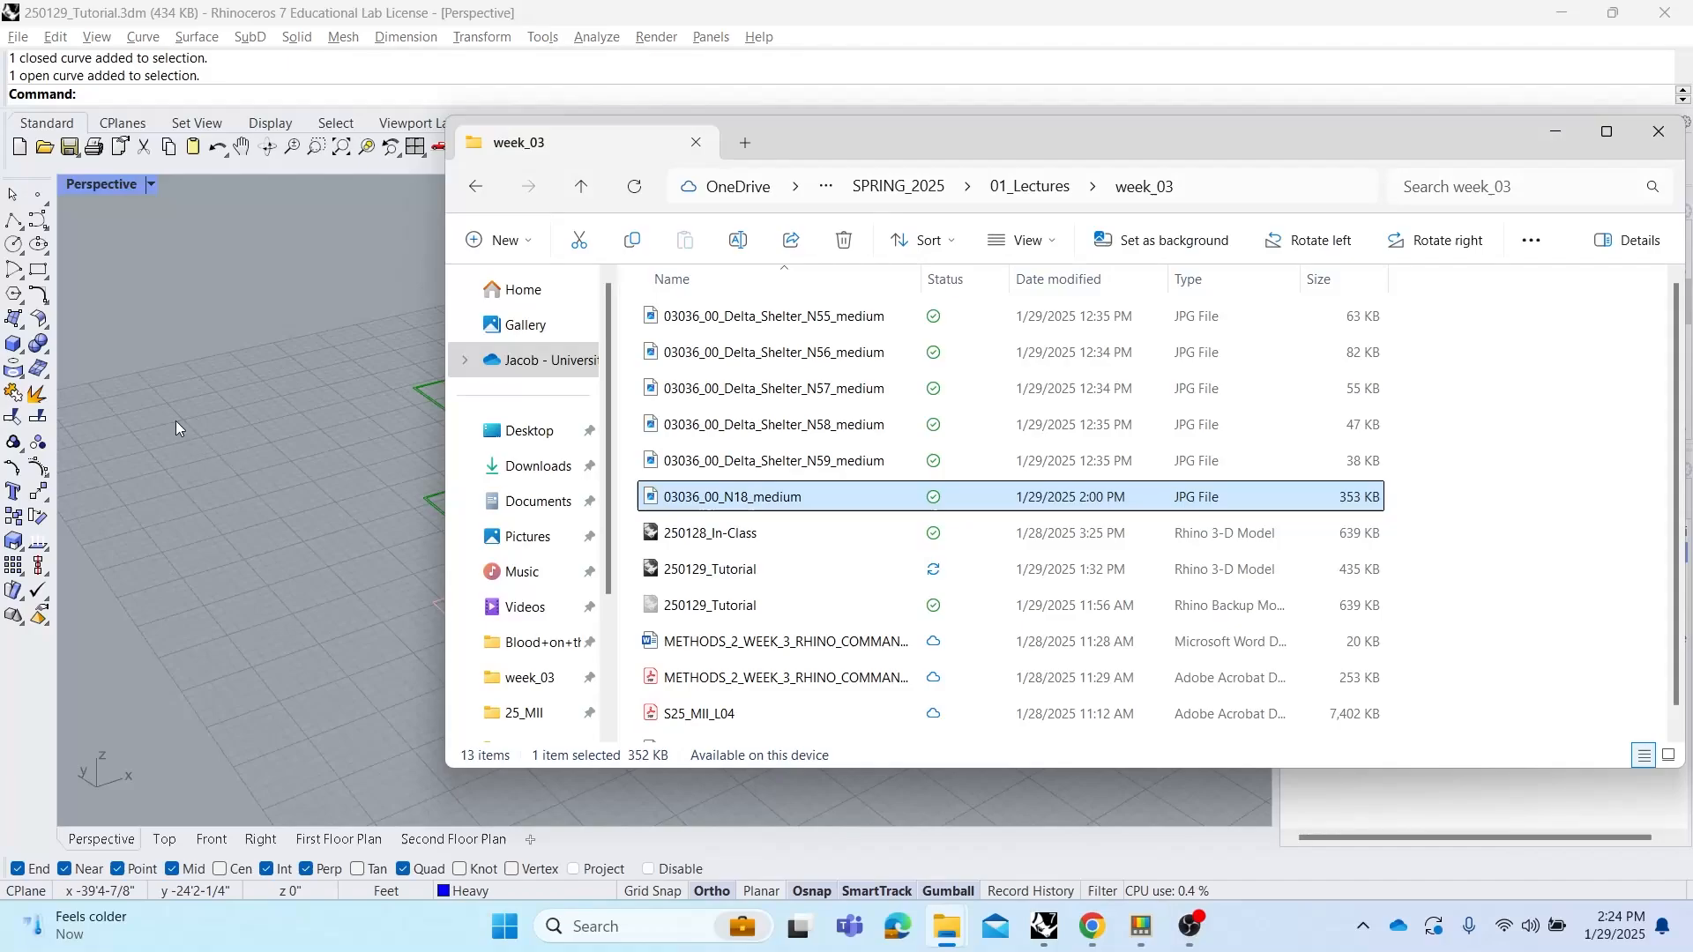
drag(176, 429, 169, 410)
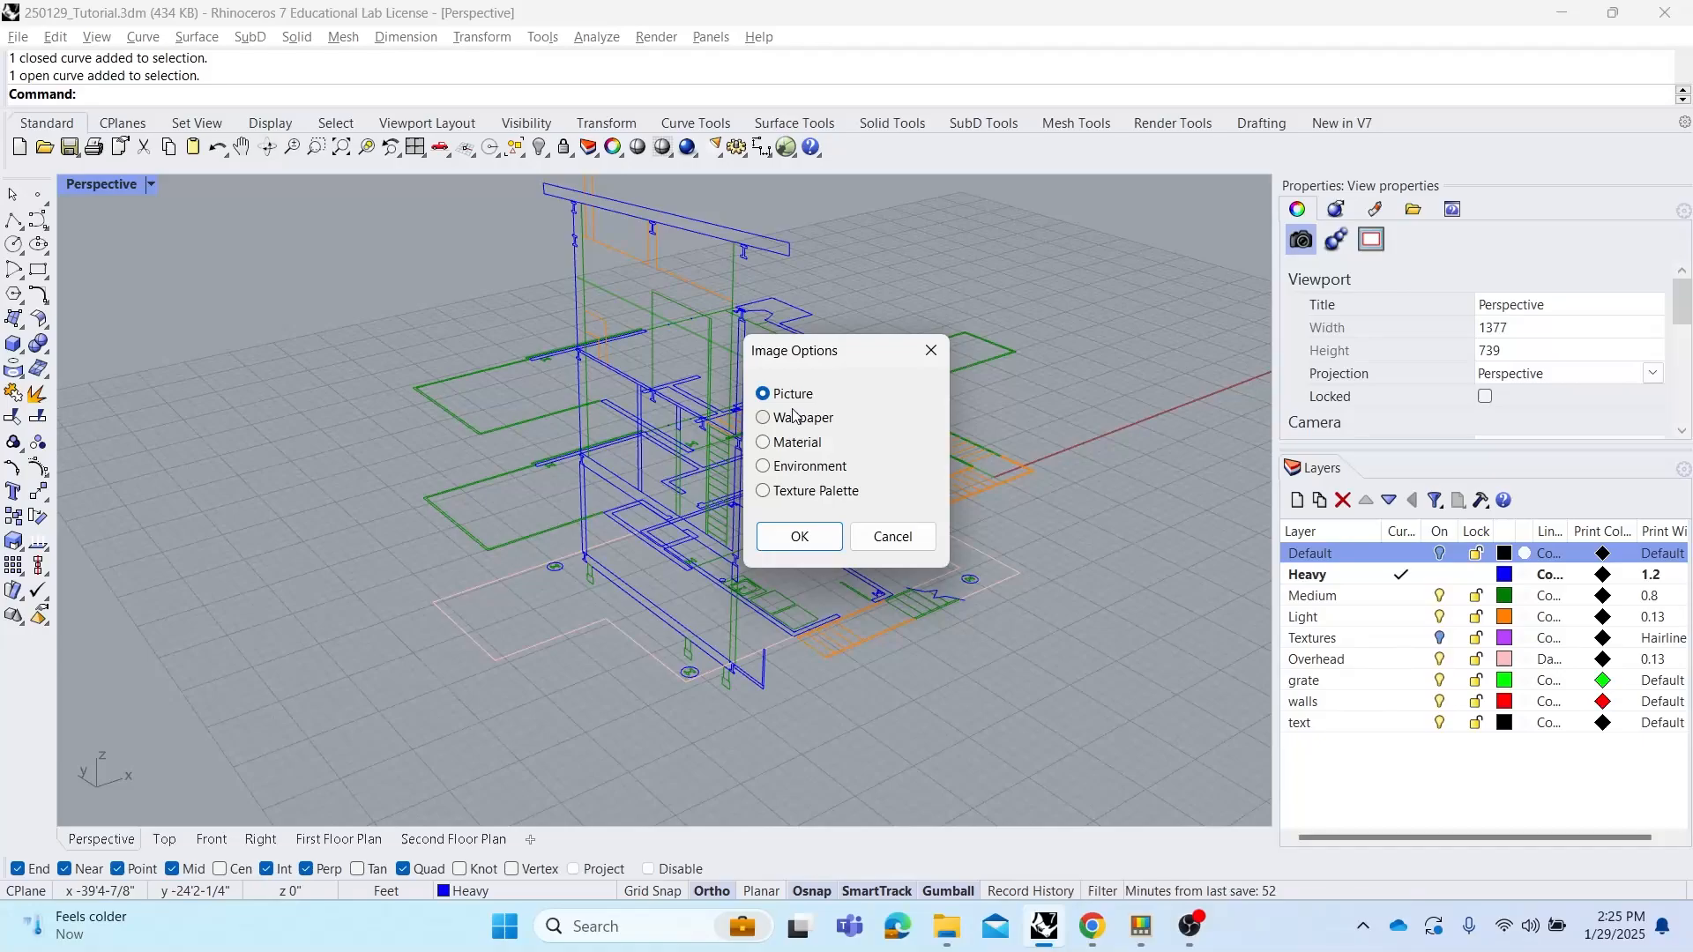
click(813, 541)
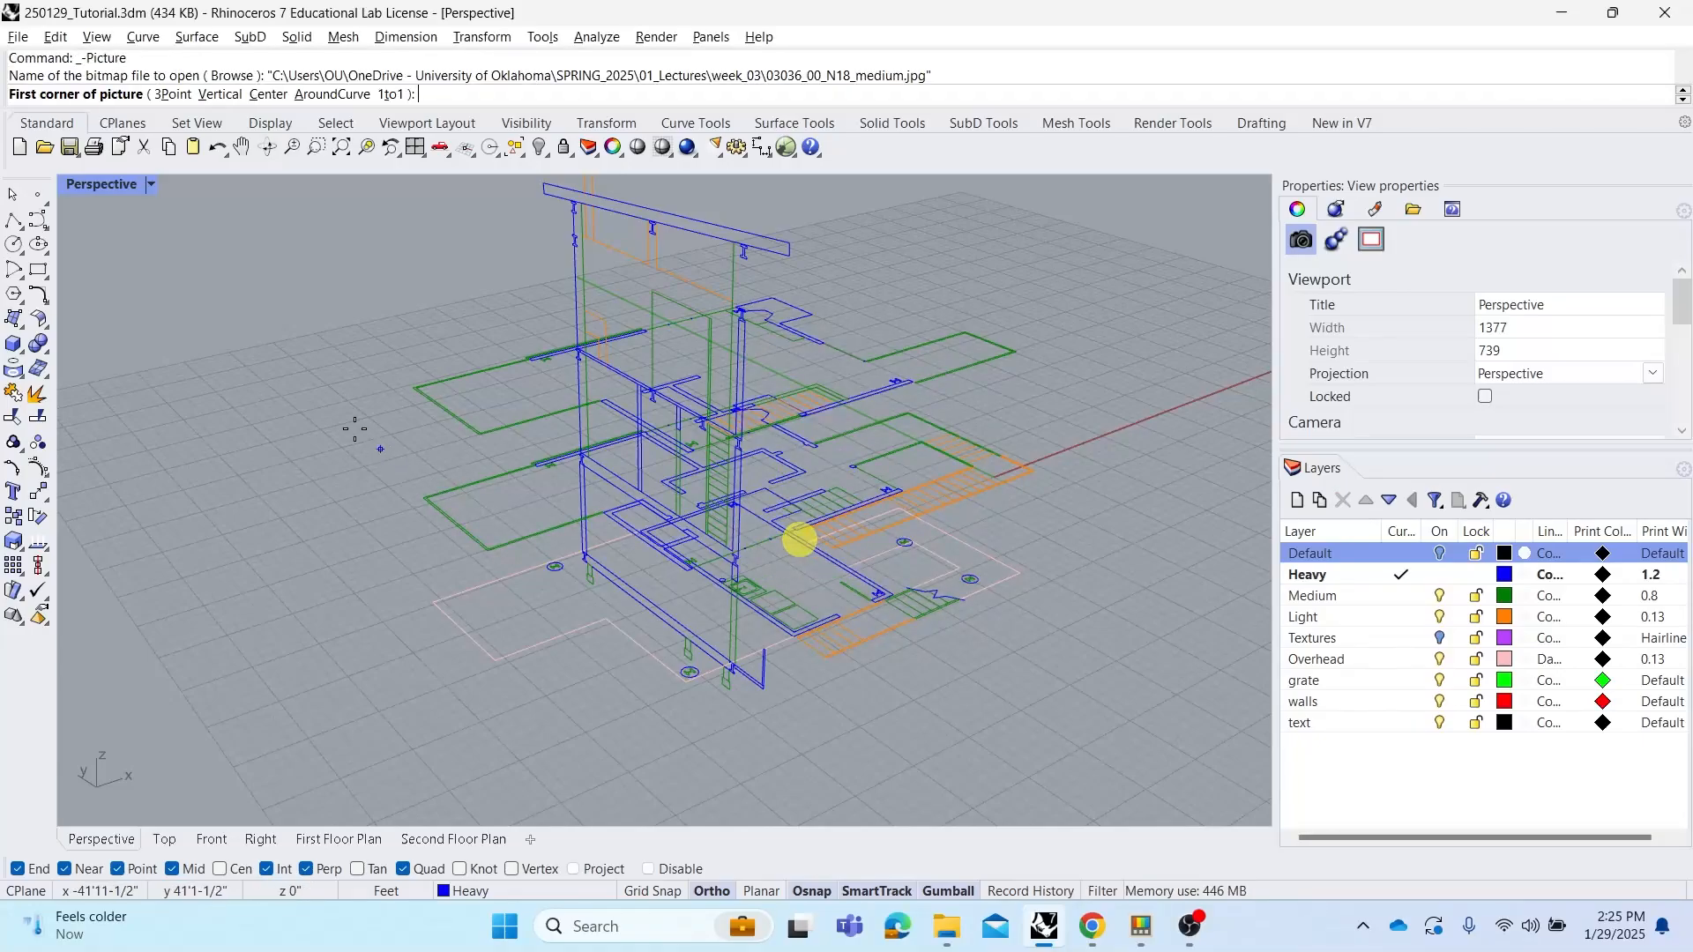
click(137, 431)
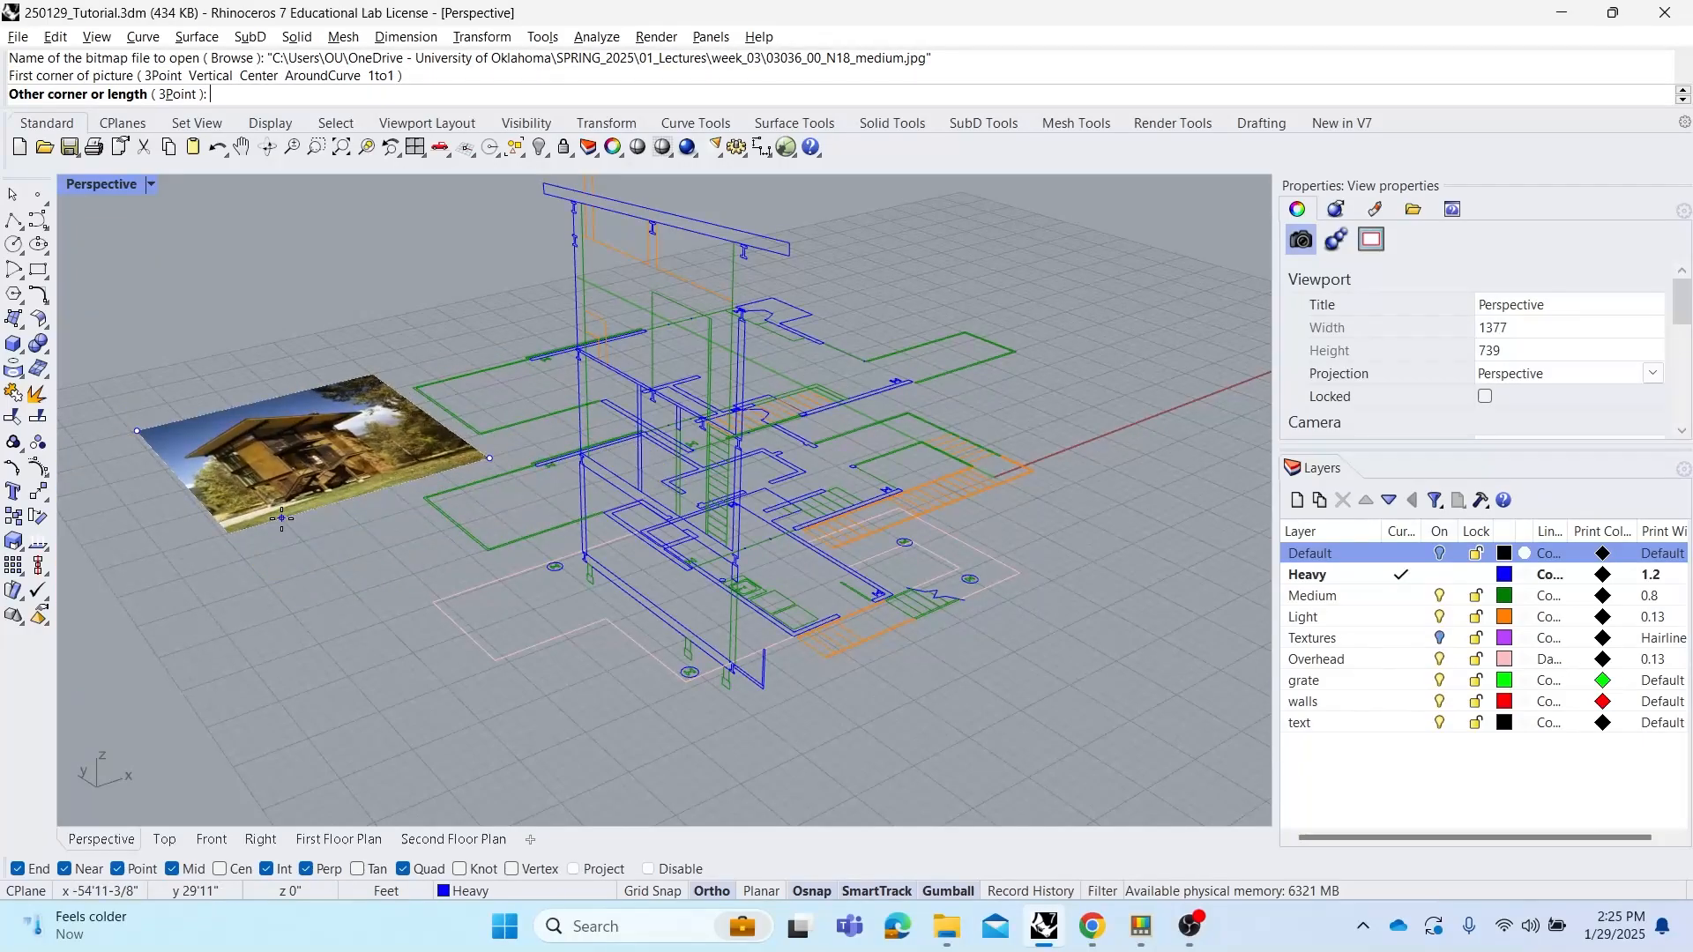
click(282, 518)
click(340, 463)
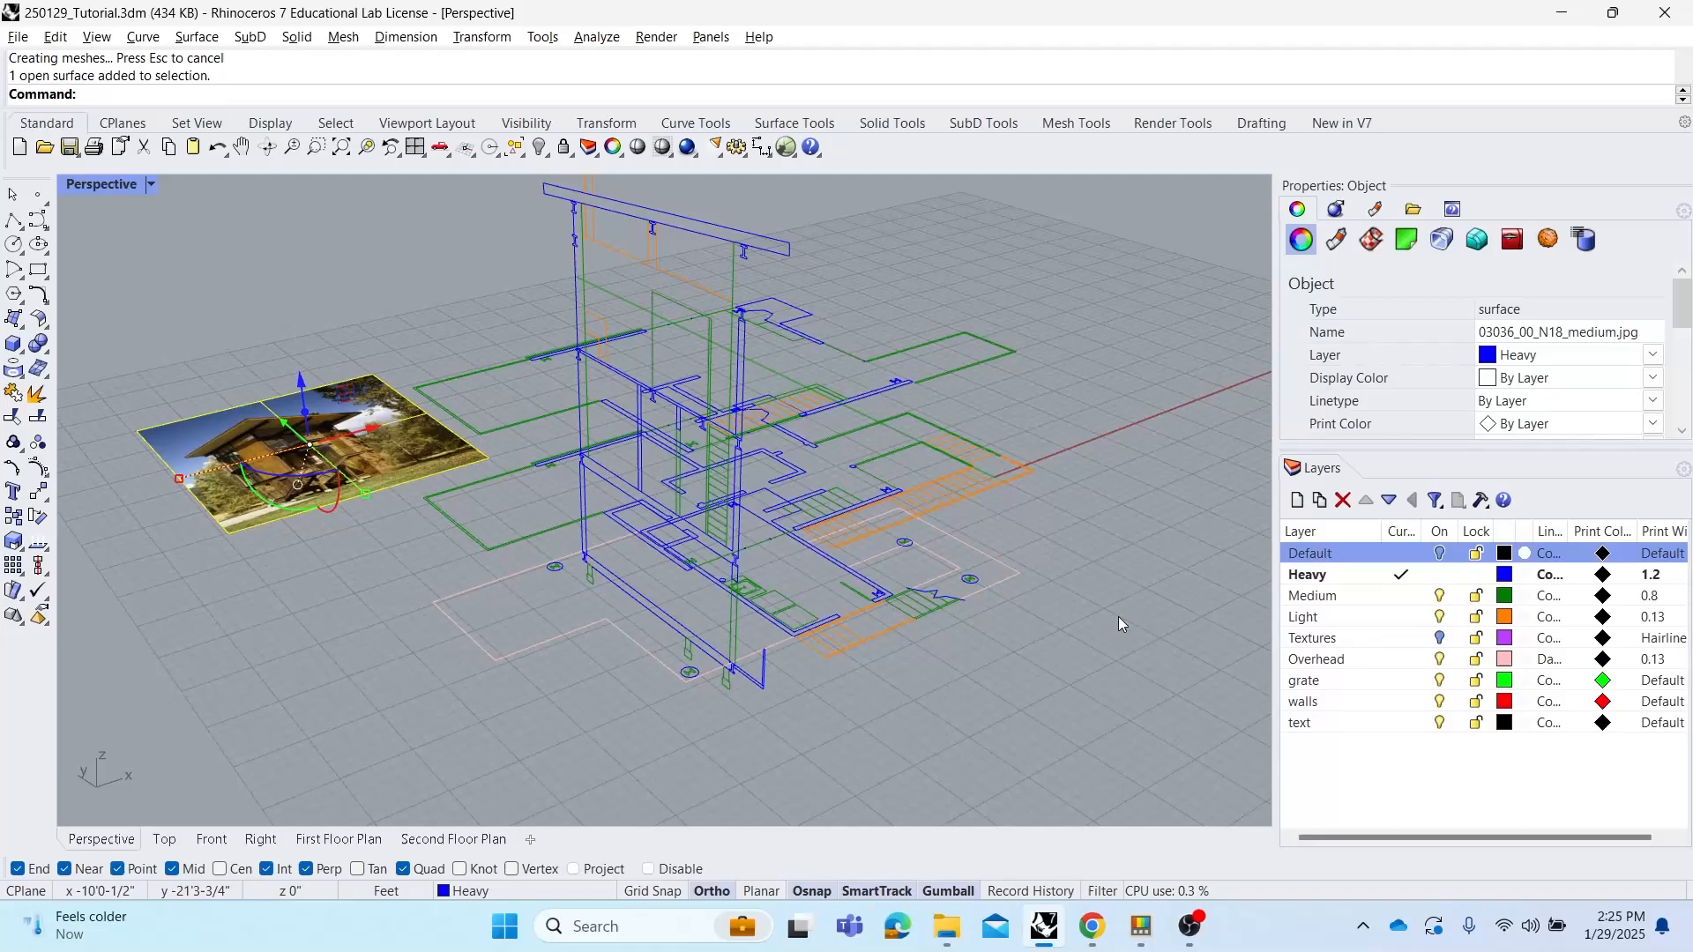
Create a new layer named Reference photo and move the selected photo onto it
click(1297, 500)
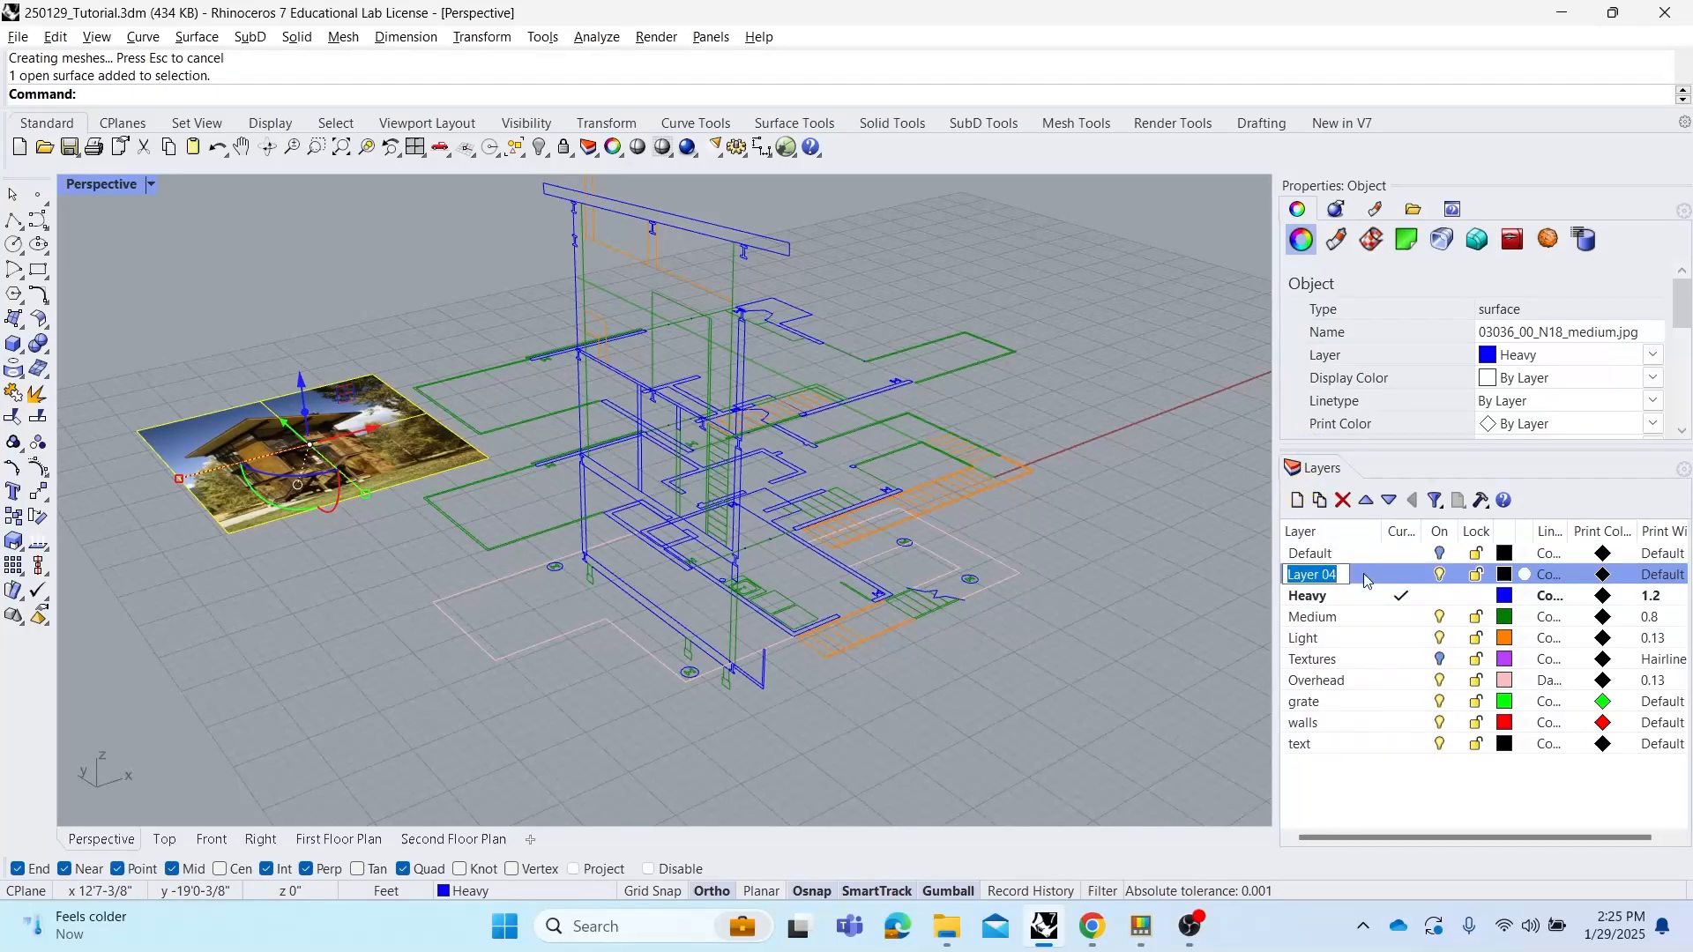
text(REf)
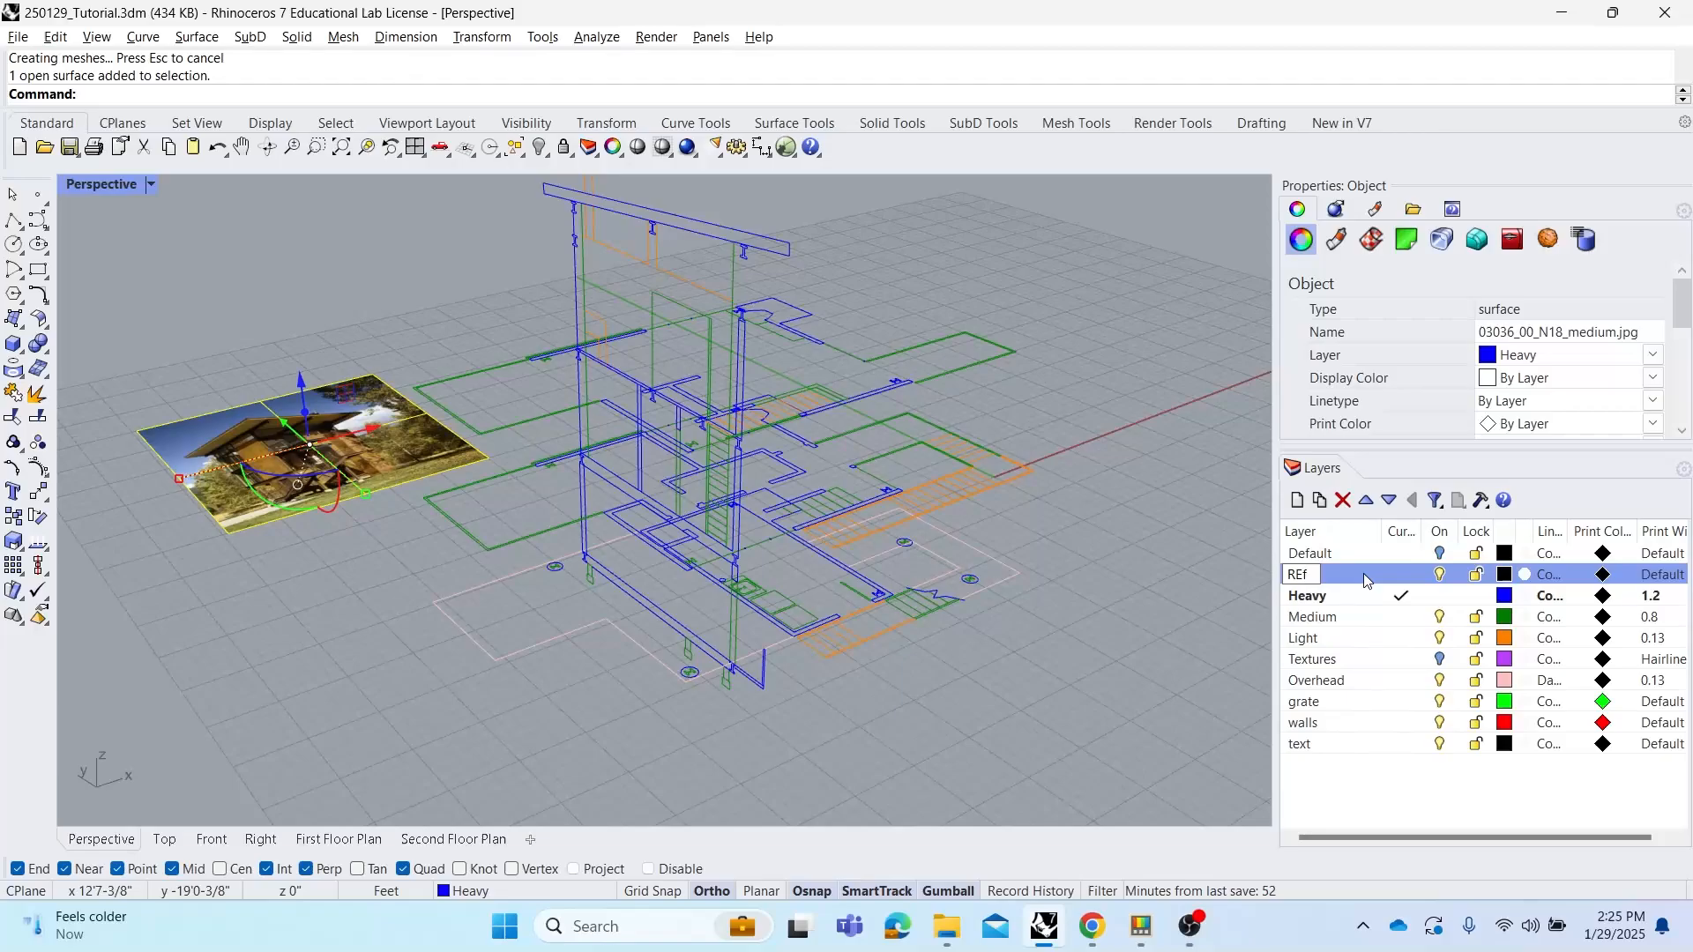
key(BackSpace)
key(BackSpace)
text(eference p)
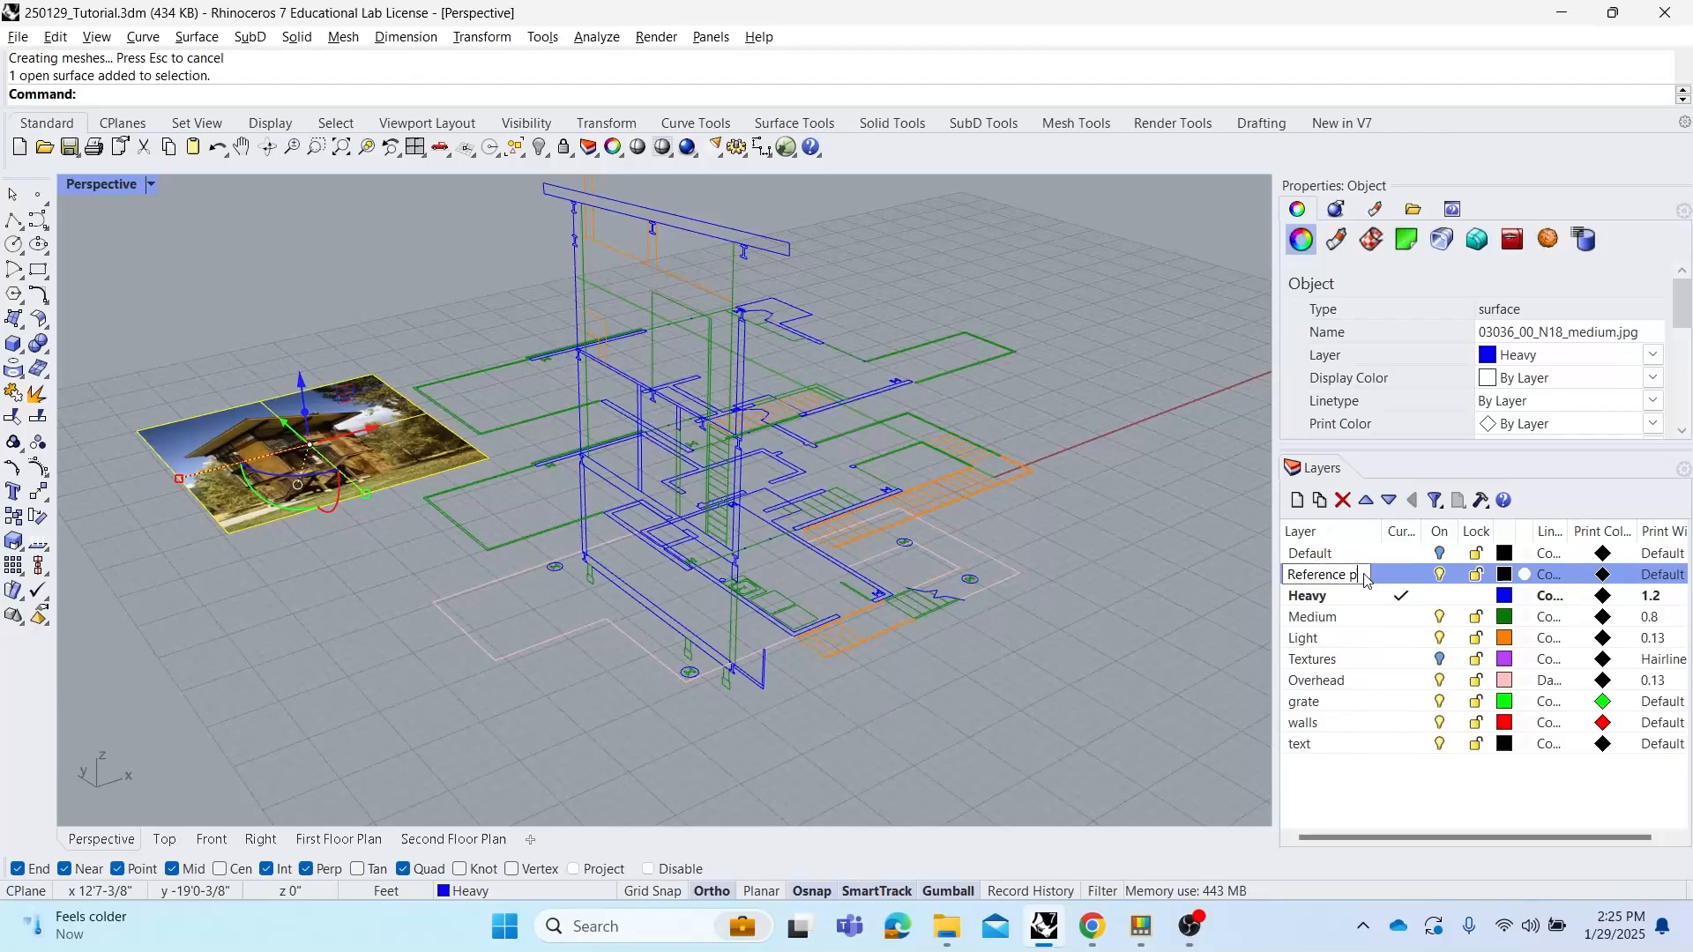
text(hot)
key(Return)
right_click(1364, 574)
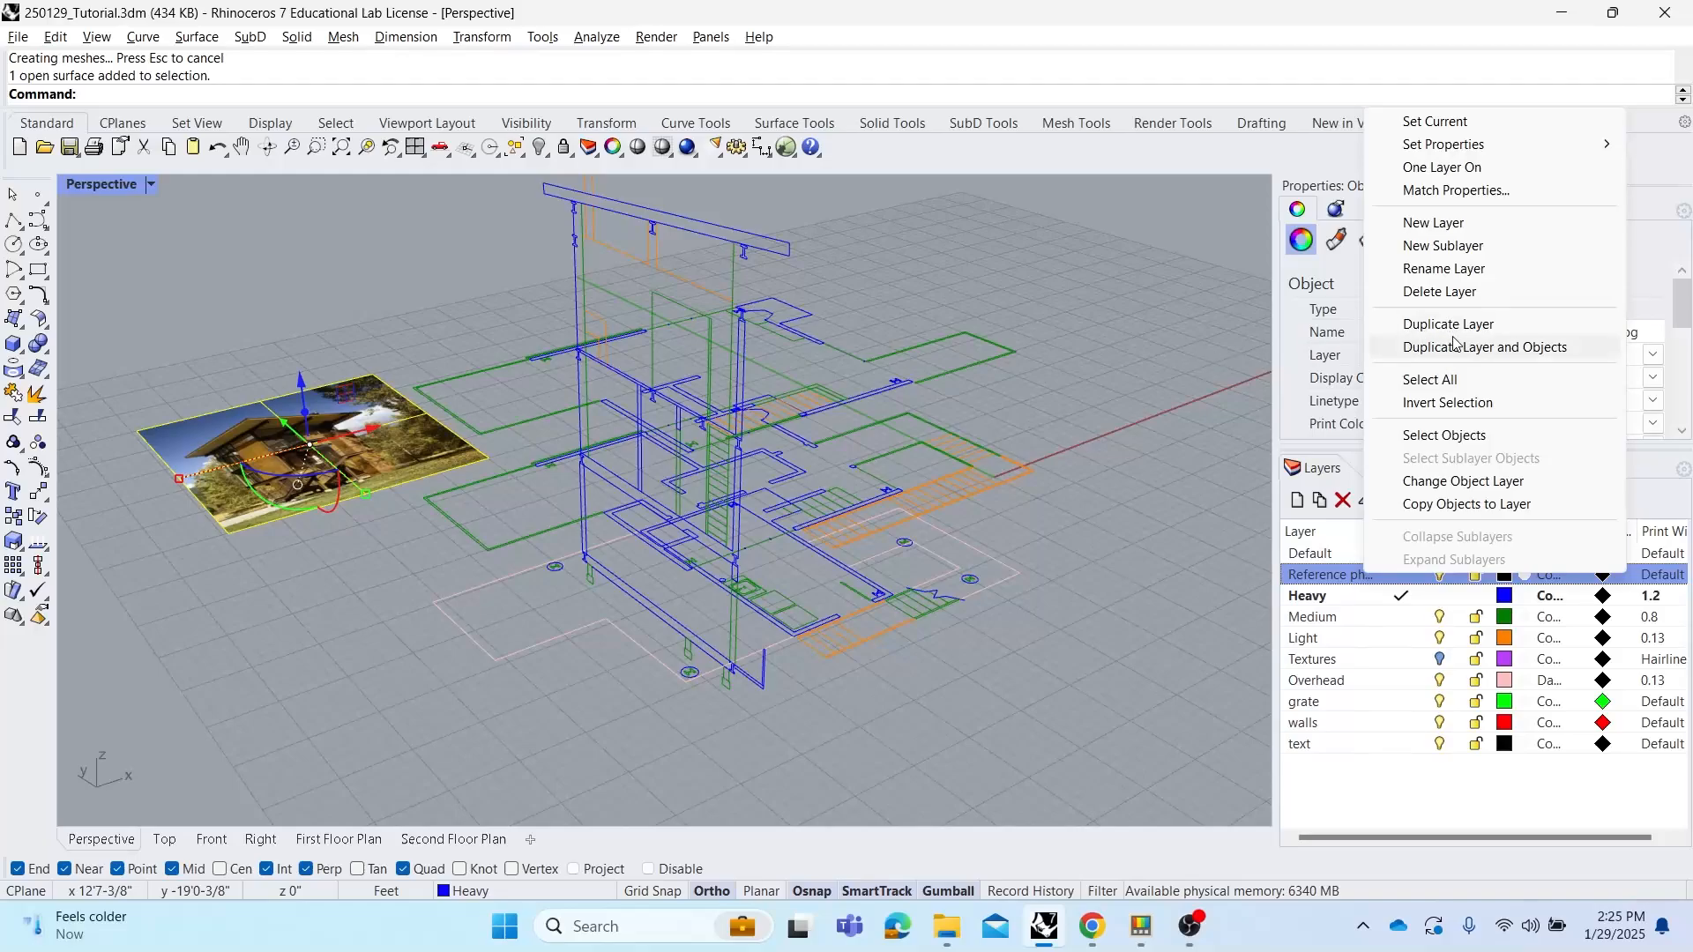
click(1503, 482)
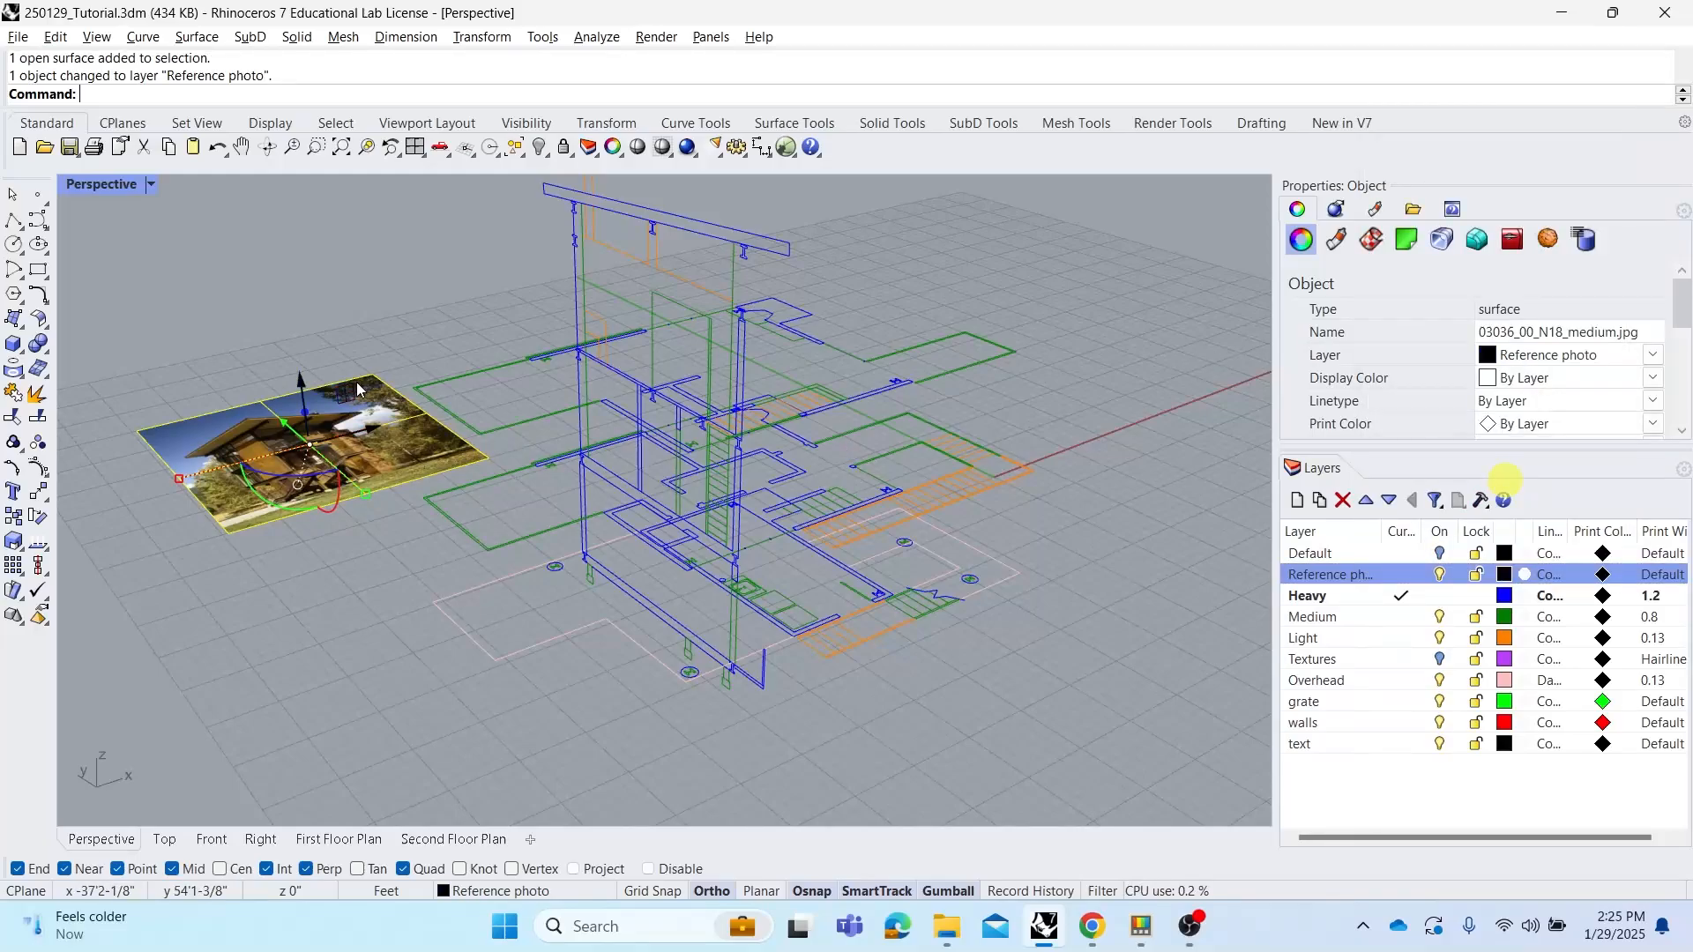
Switch to the four-viewport layout and reposition the reference photo in the Top view
click(404, 325)
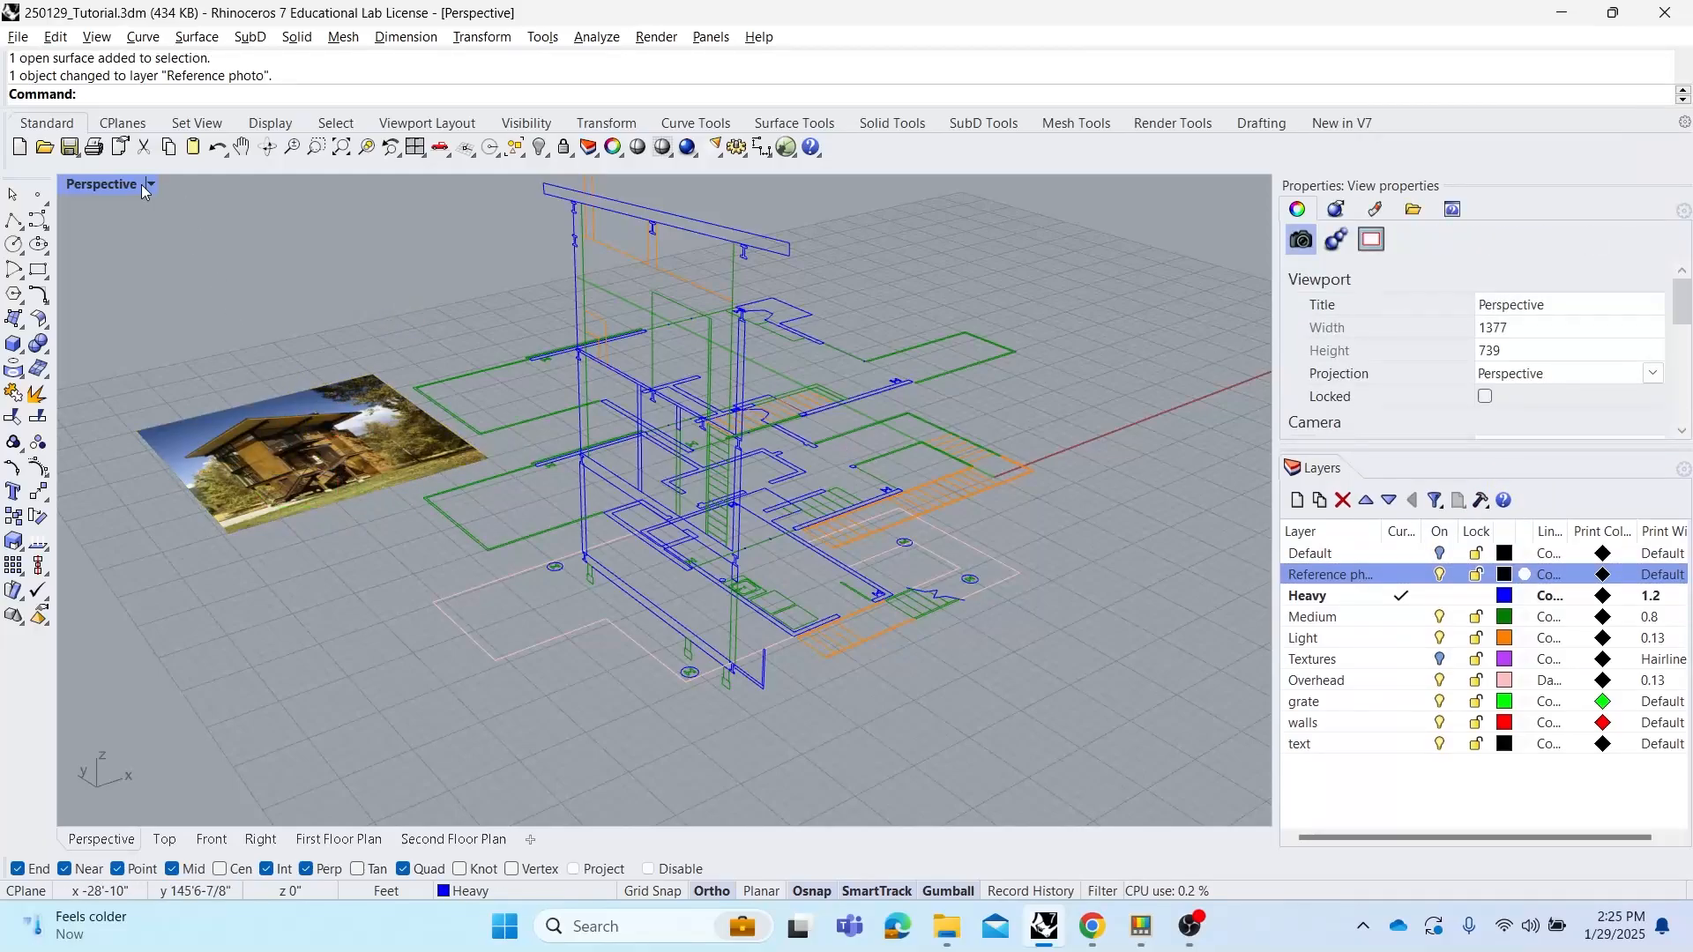
double_click(114, 182)
scroll(357, 335, down, 5)
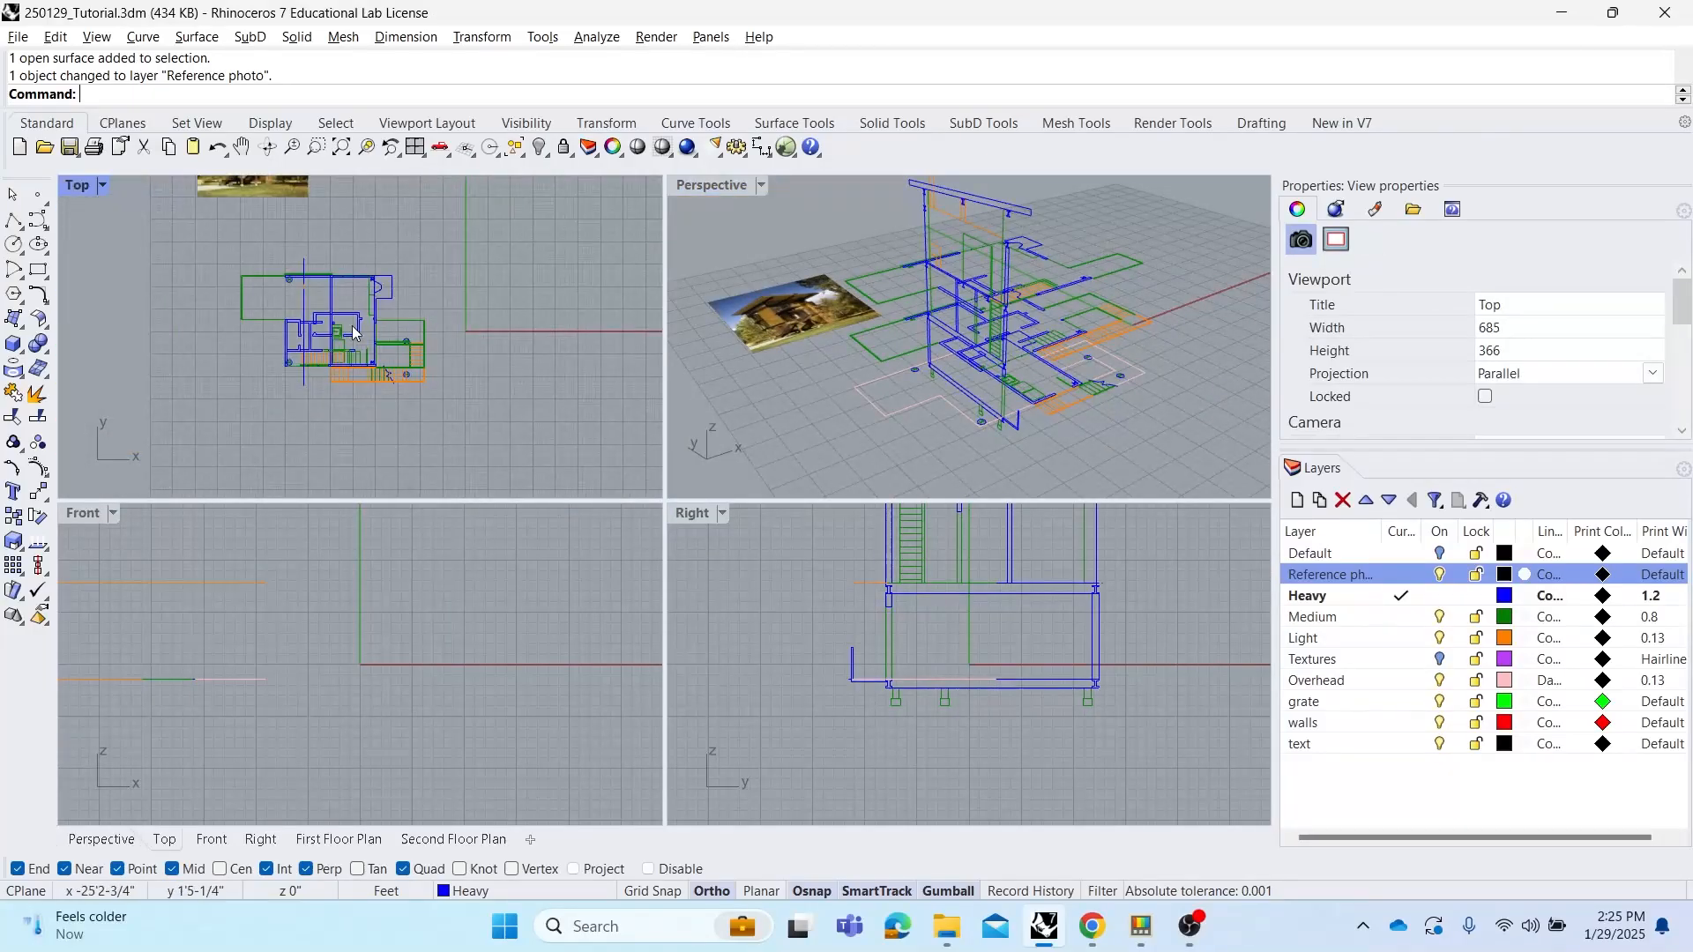
click(320, 229)
drag(320, 229, 322, 288)
scroll(321, 313, up, 3)
scroll(321, 313, up, 4)
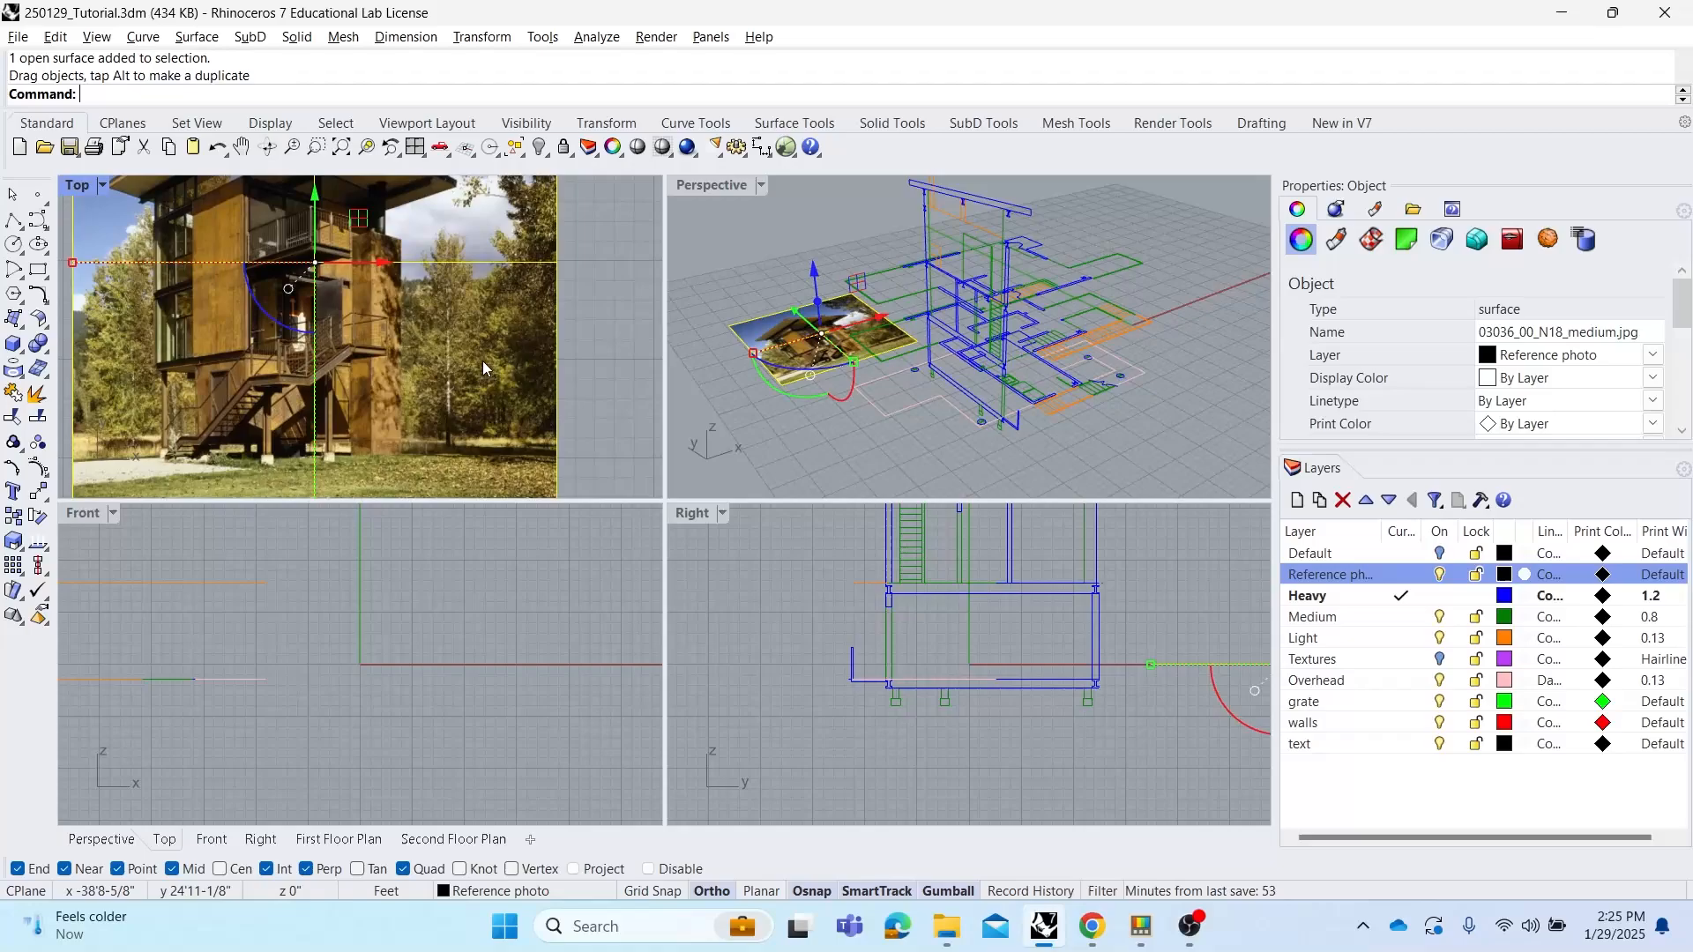
click(585, 409)
right_drag(309, 335, 364, 352)
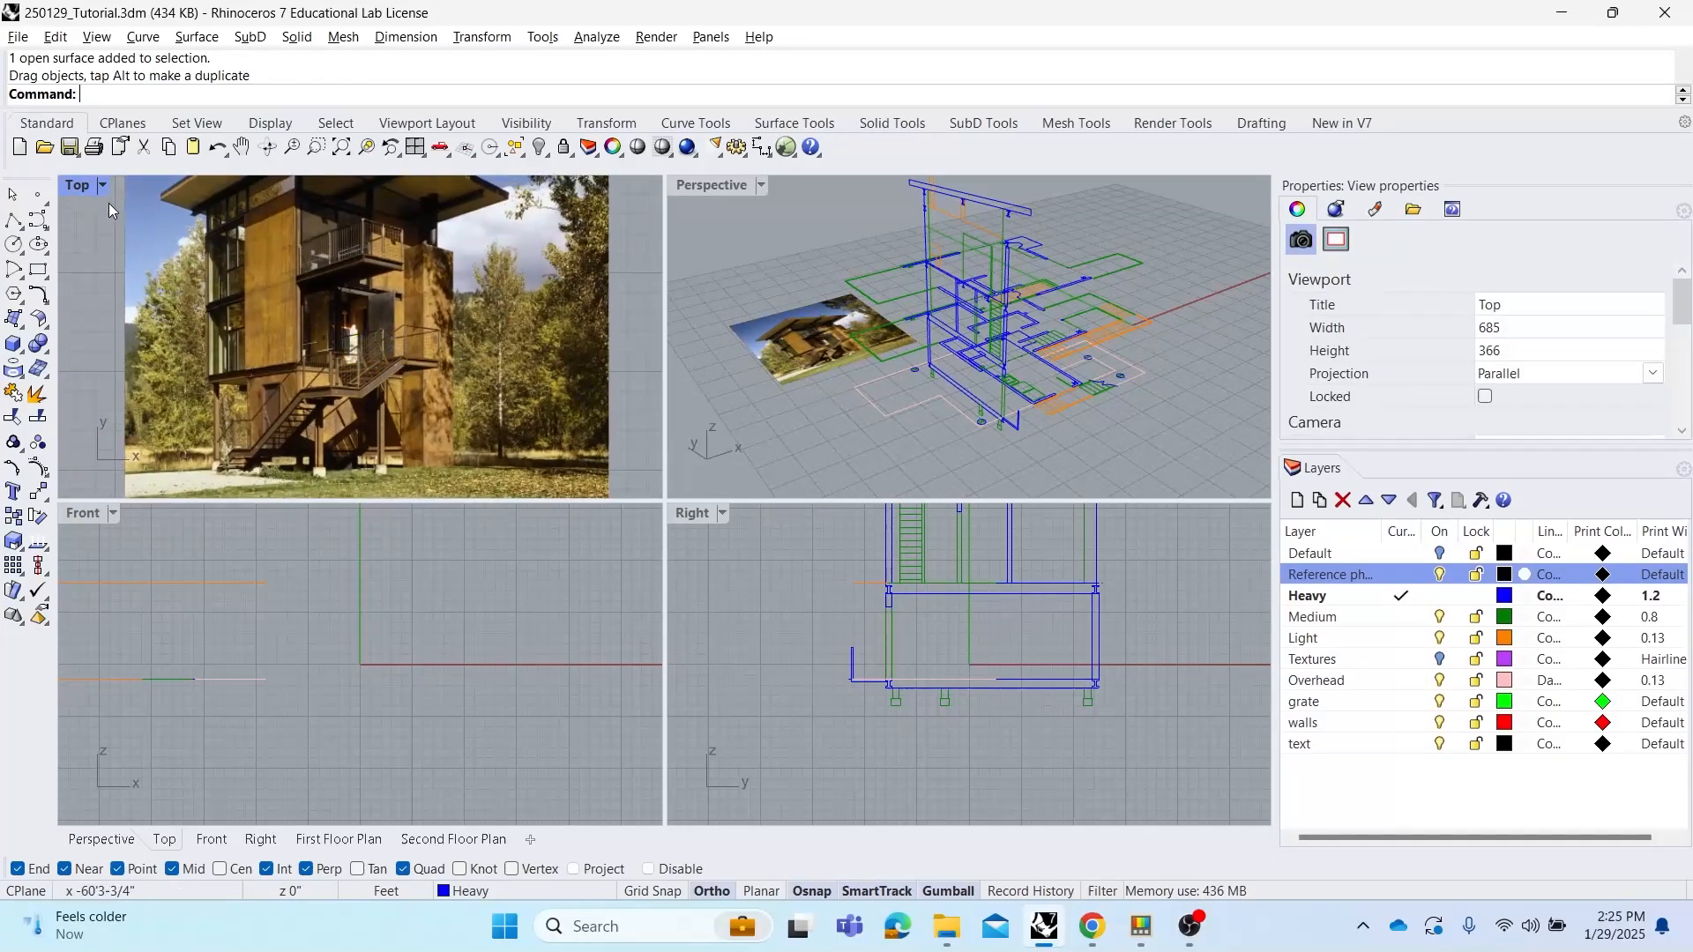
Maximize the Top view and zoom around the reference photo to study the house's structure
double_click(78, 185)
scroll(568, 586, up, 3)
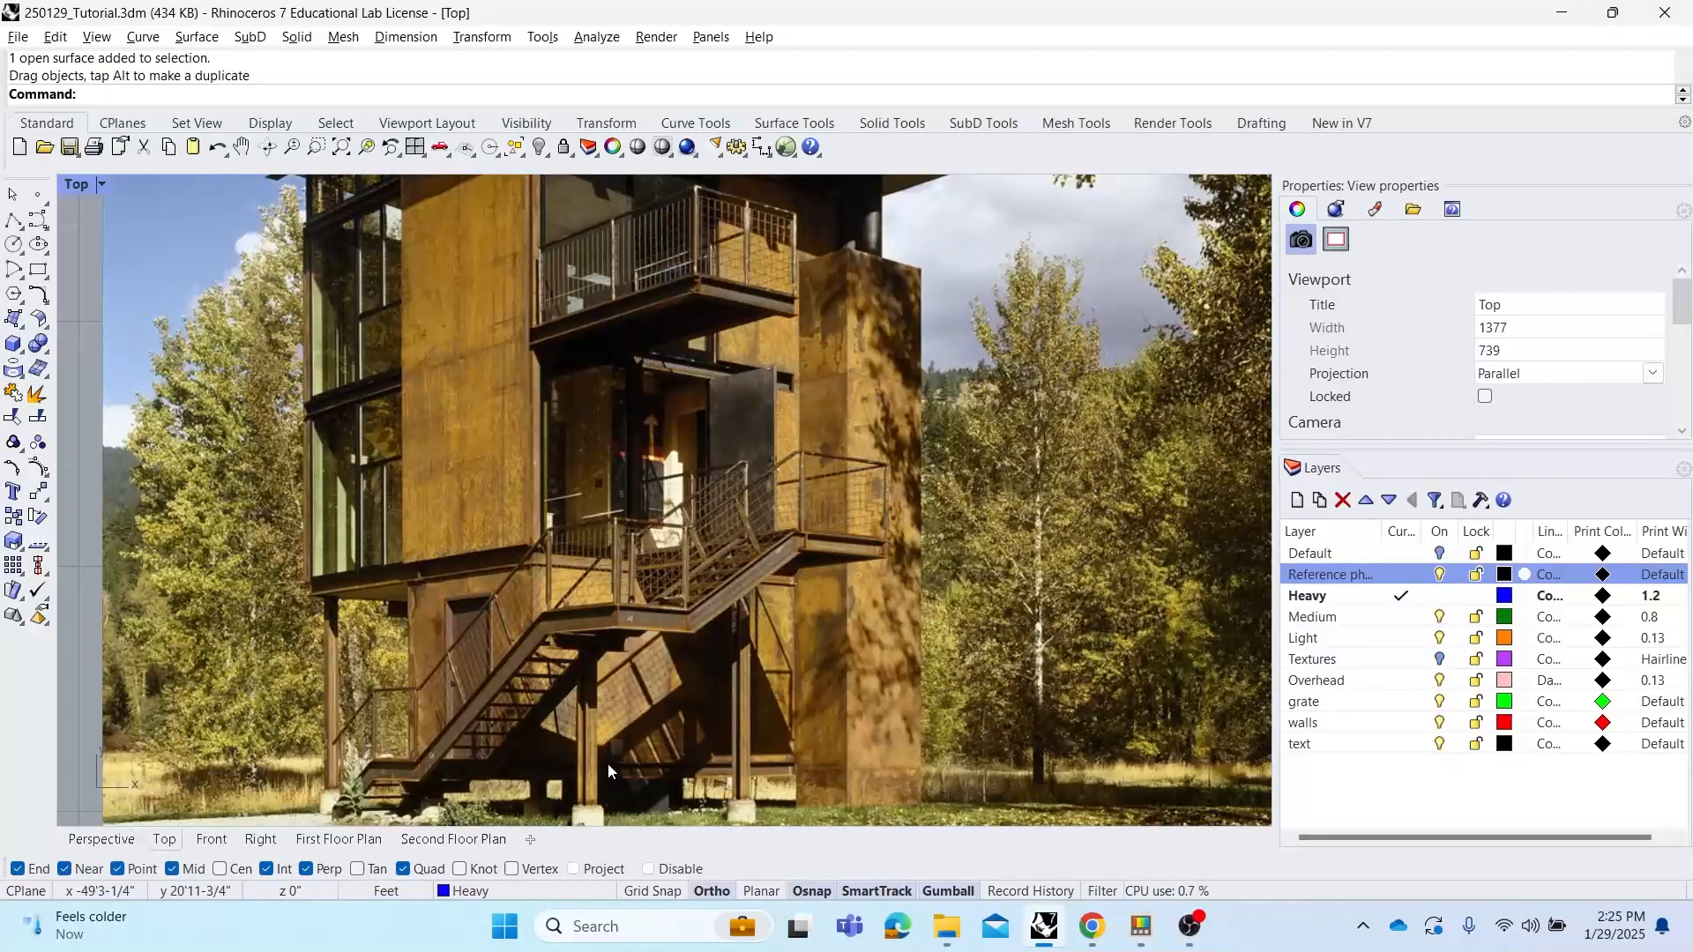
scroll(615, 712, down, 2)
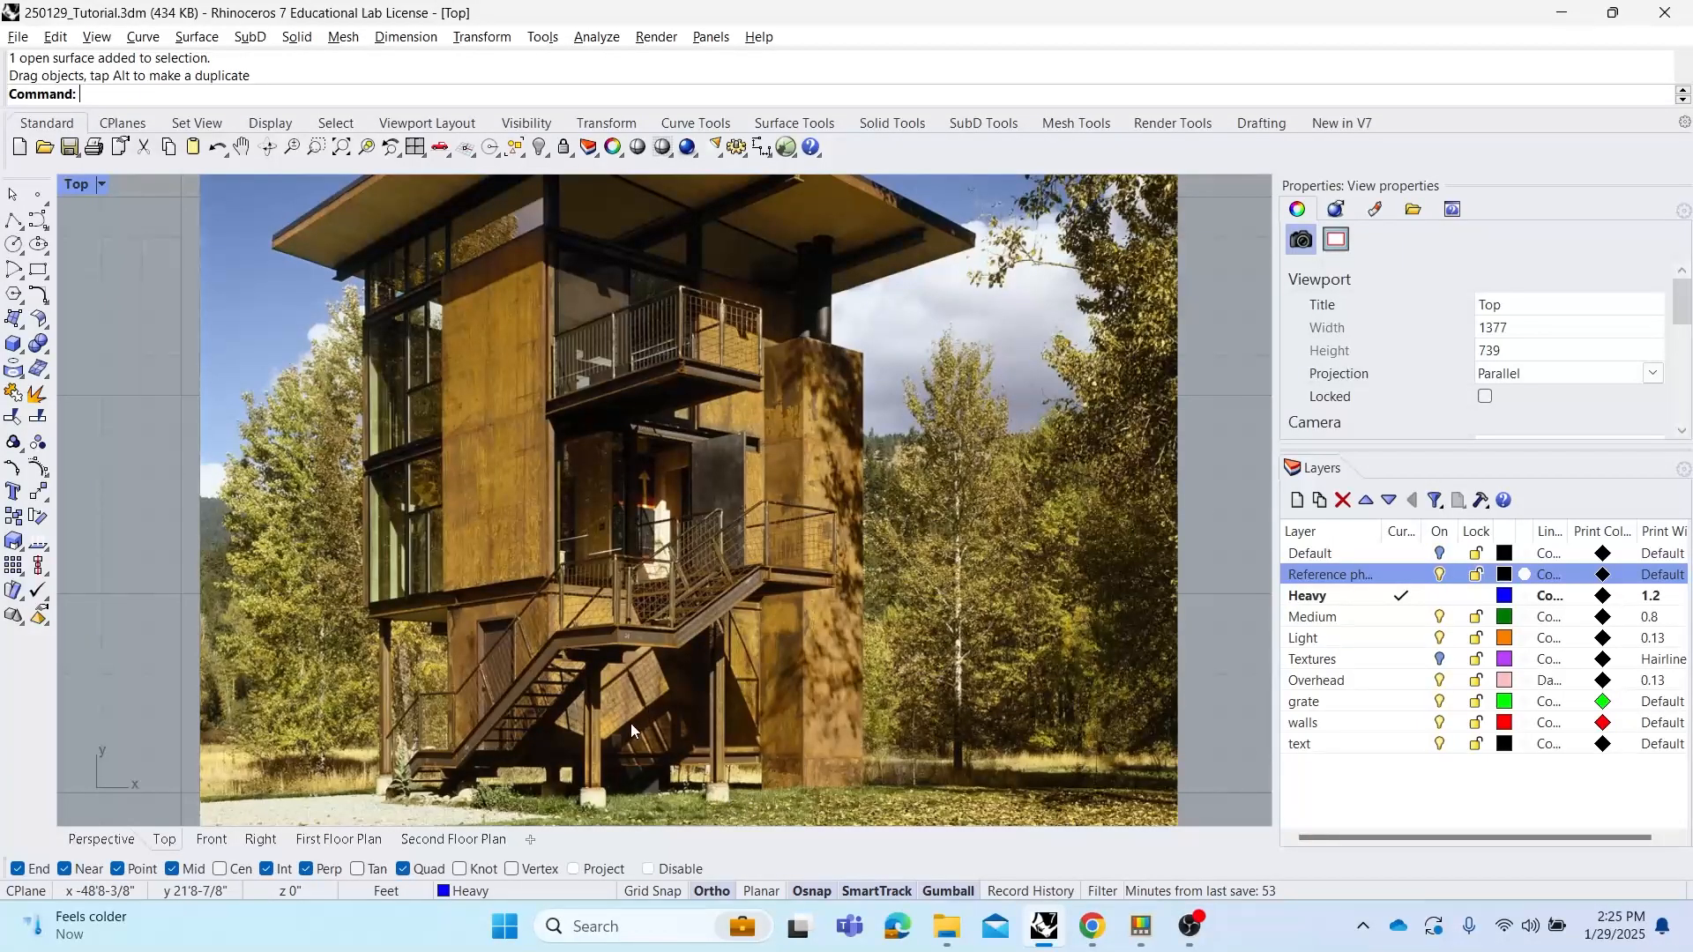
scroll(627, 702, down, 2)
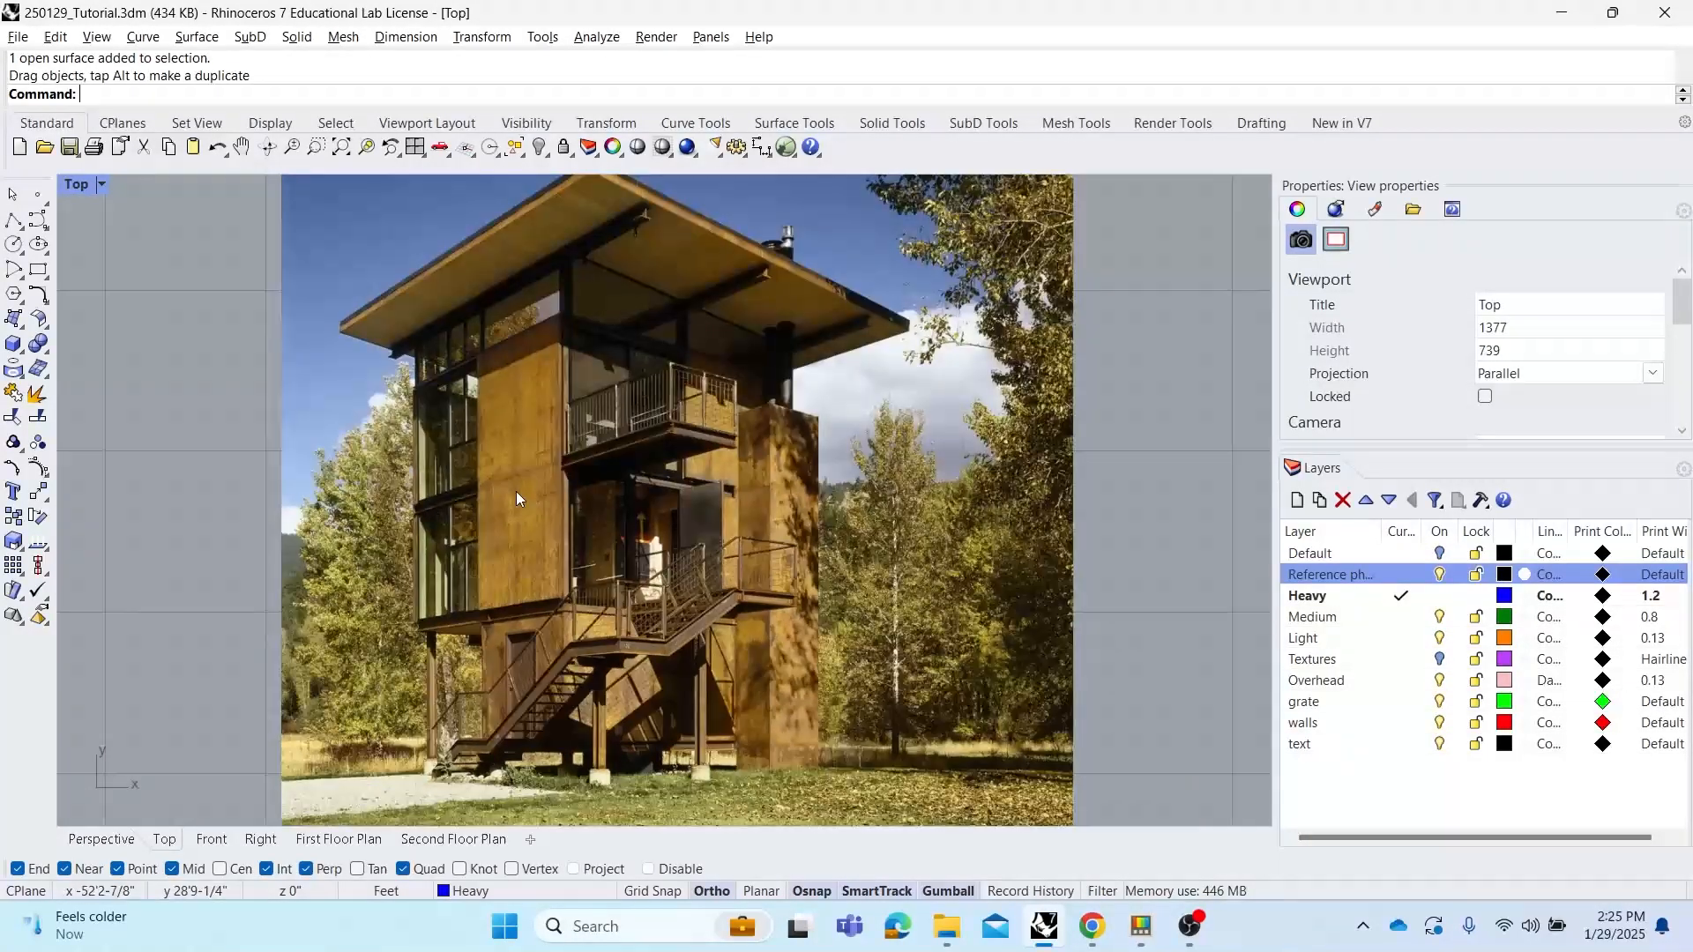
scroll(533, 280, up, 2)
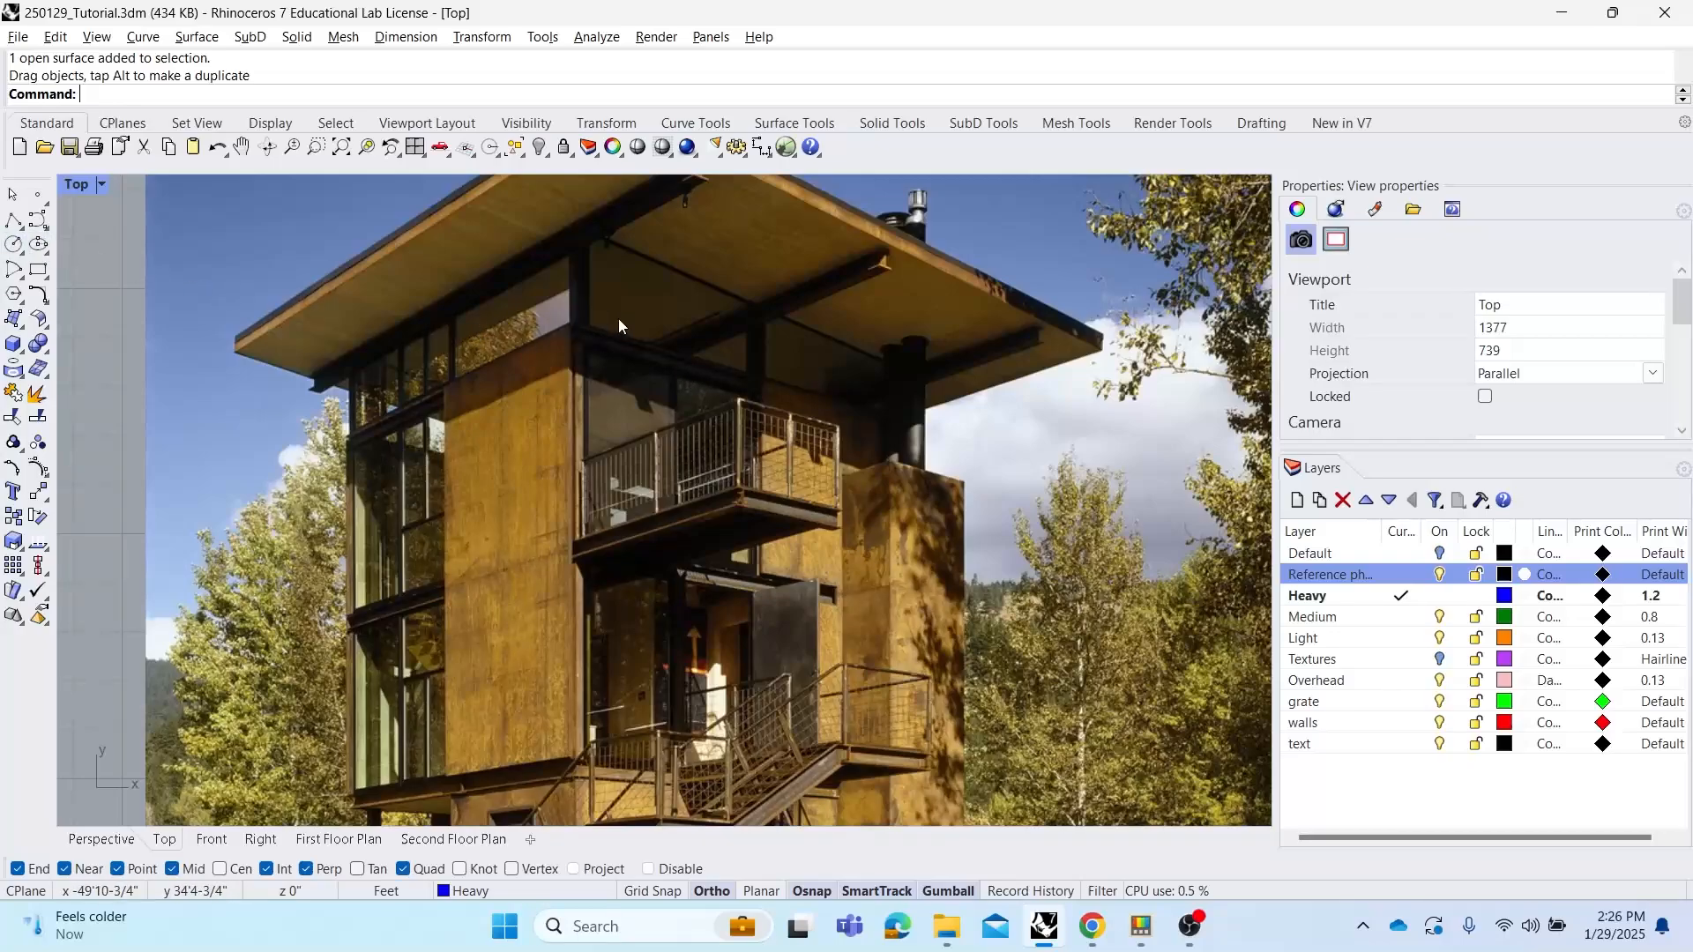
click(749, 379)
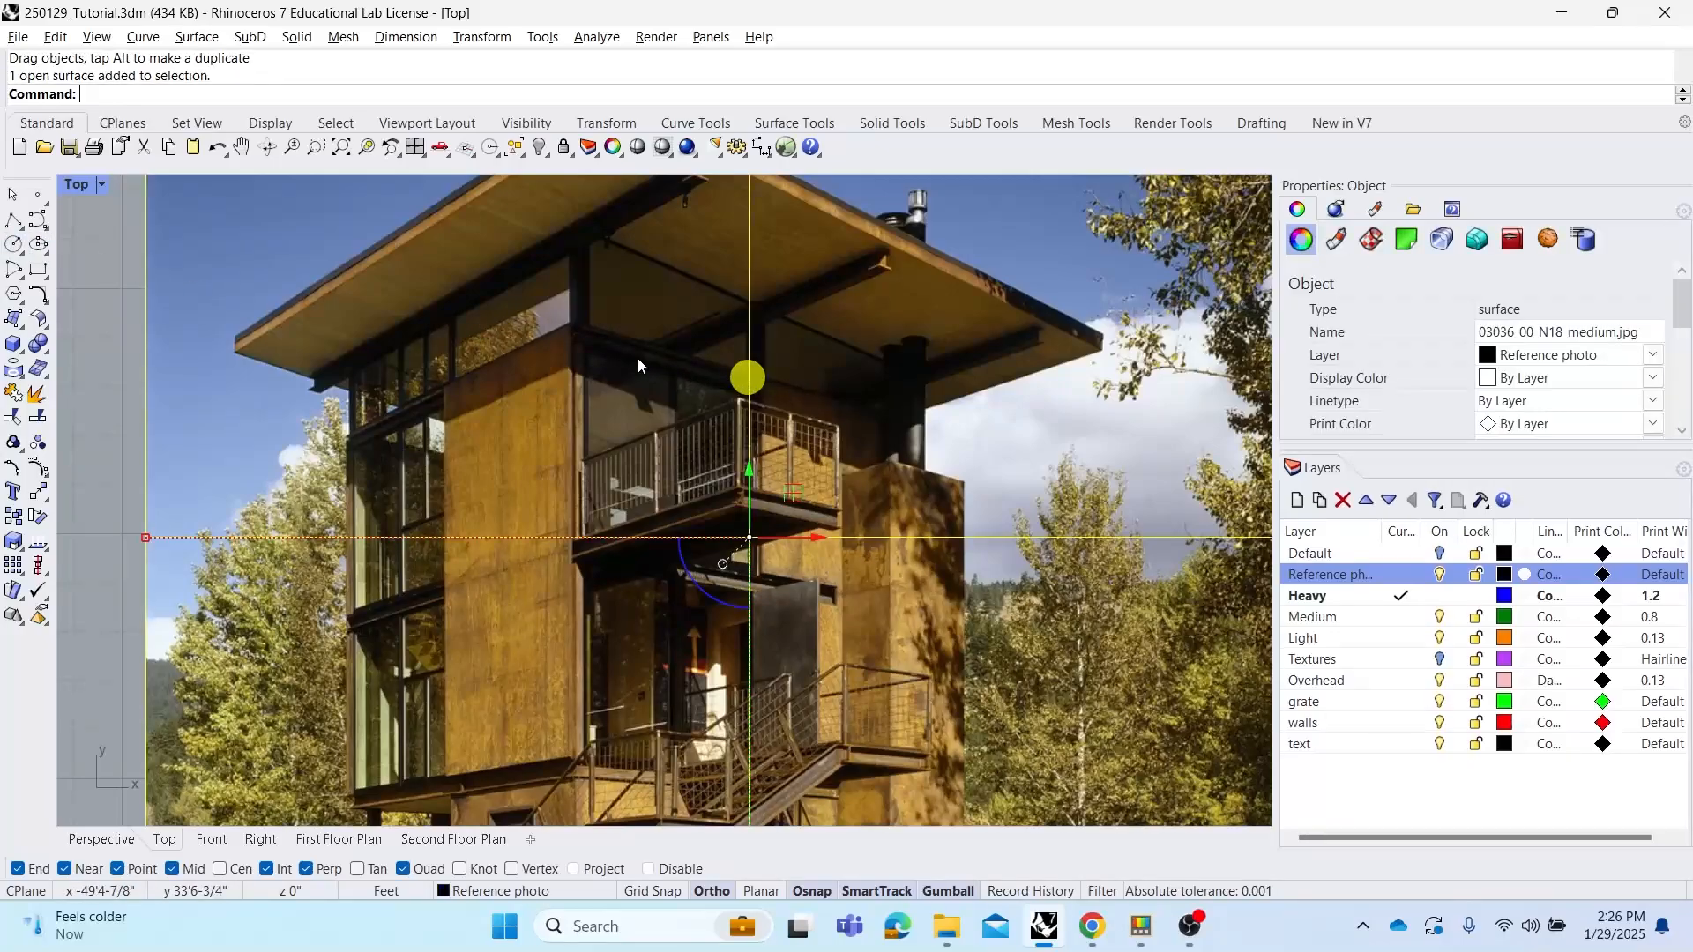
click(621, 215)
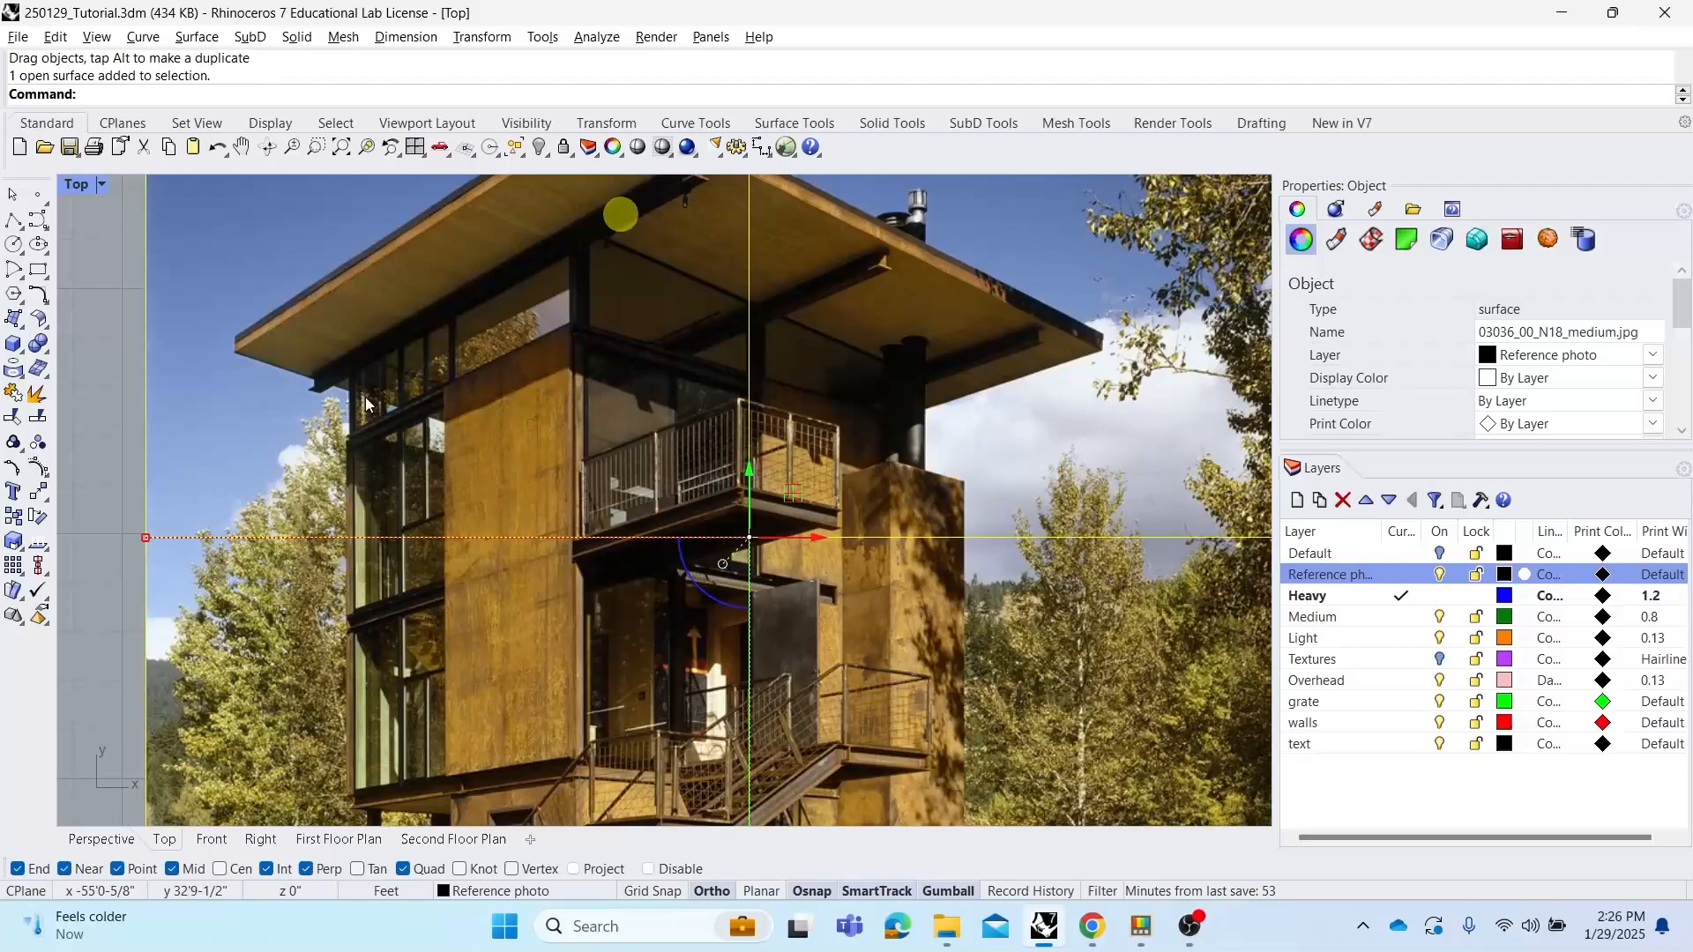
scroll(642, 564, down, 3)
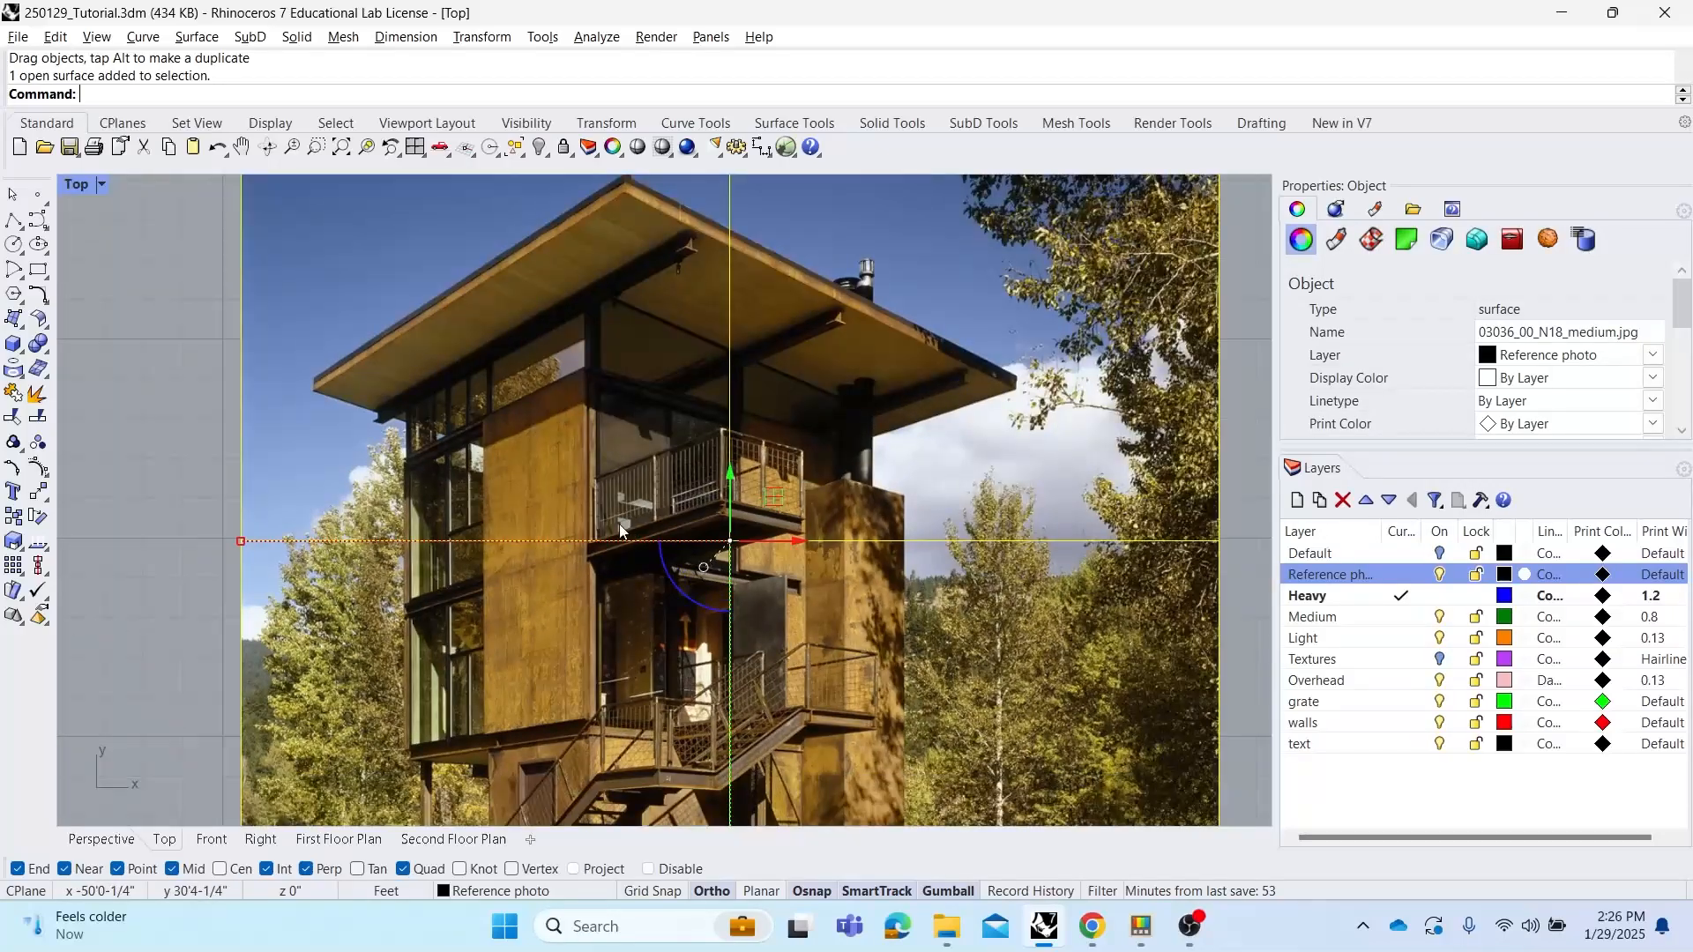
scroll(722, 516, up, 5)
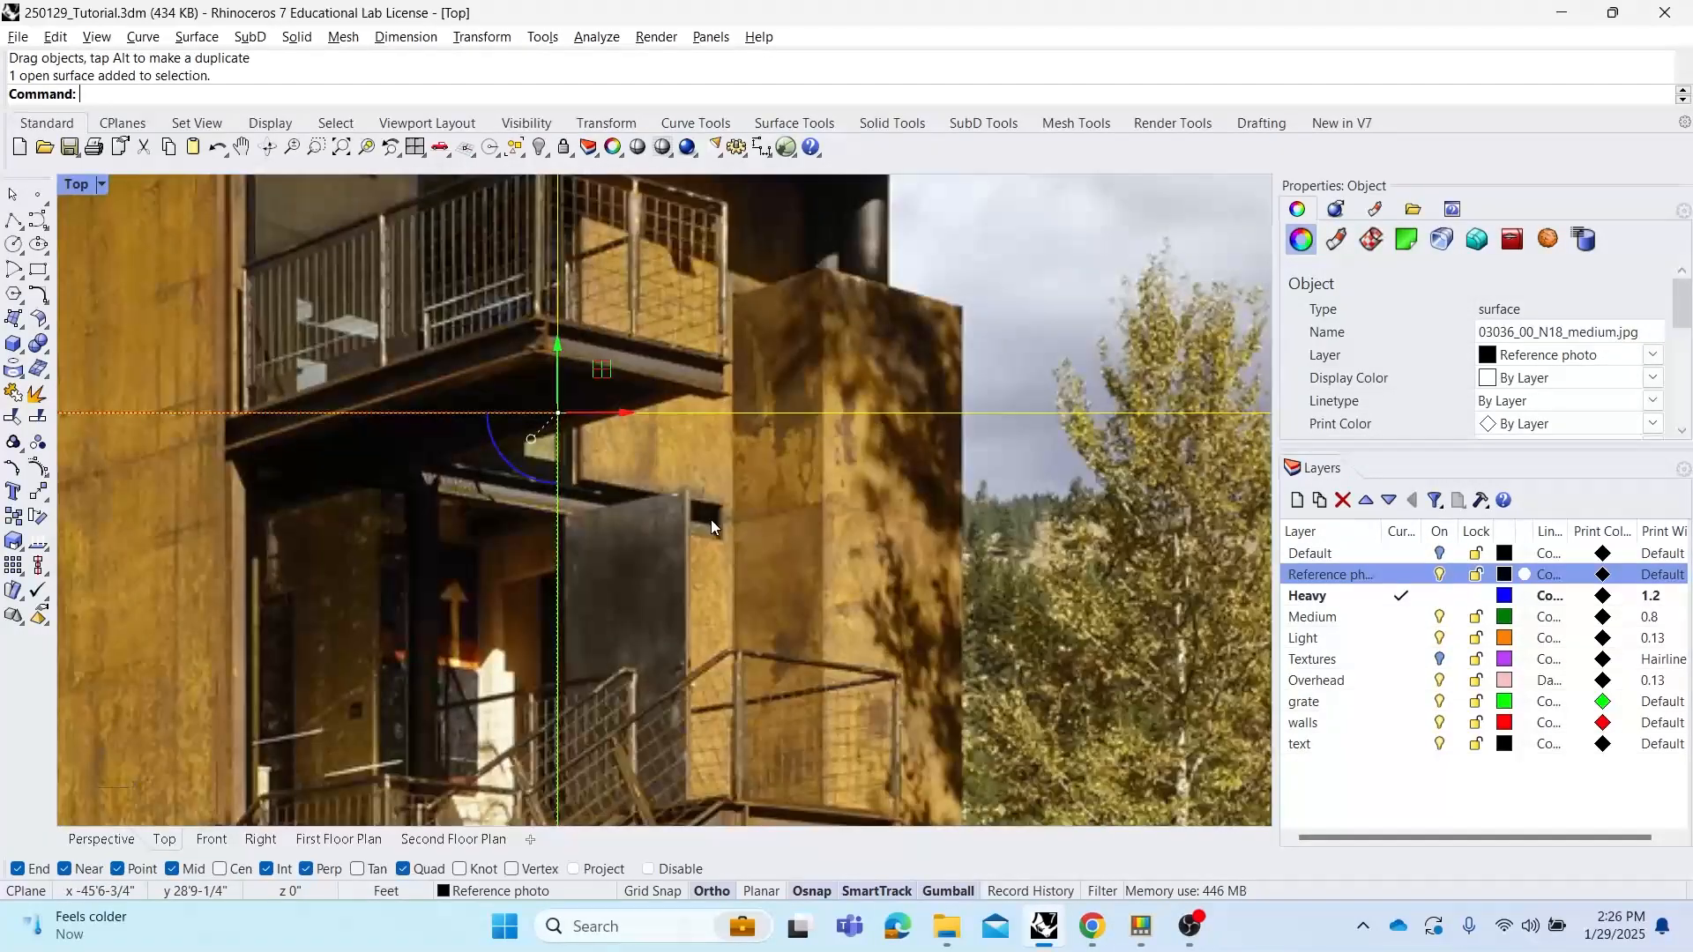
scroll(553, 480, down, 3)
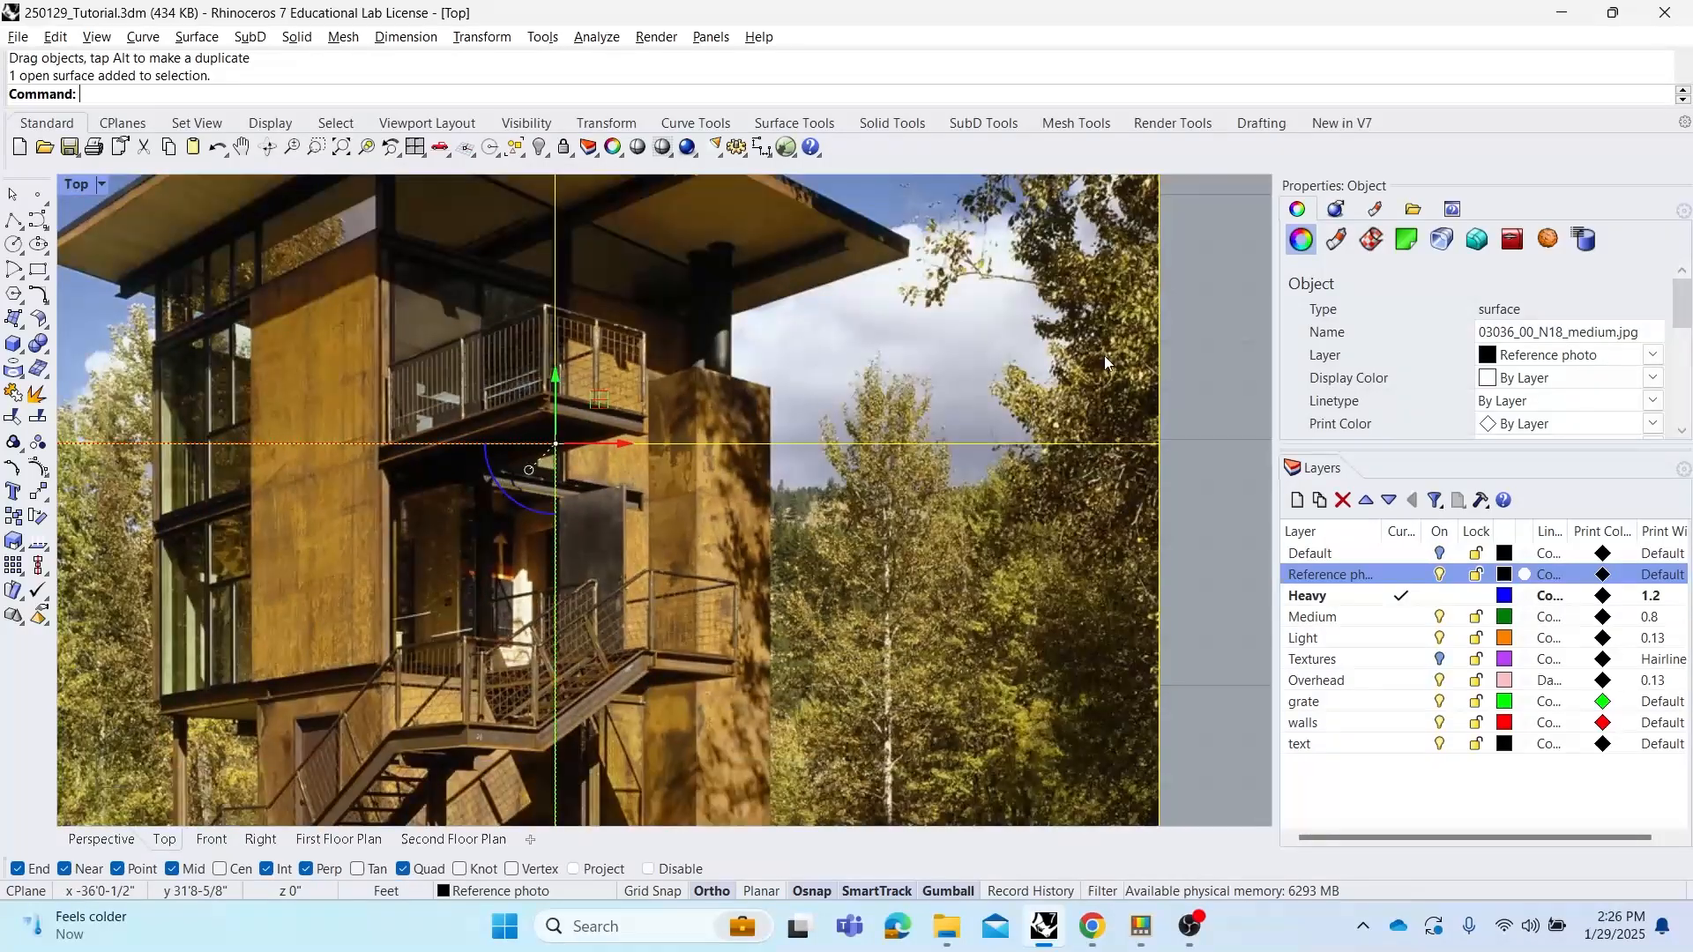
click(1206, 351)
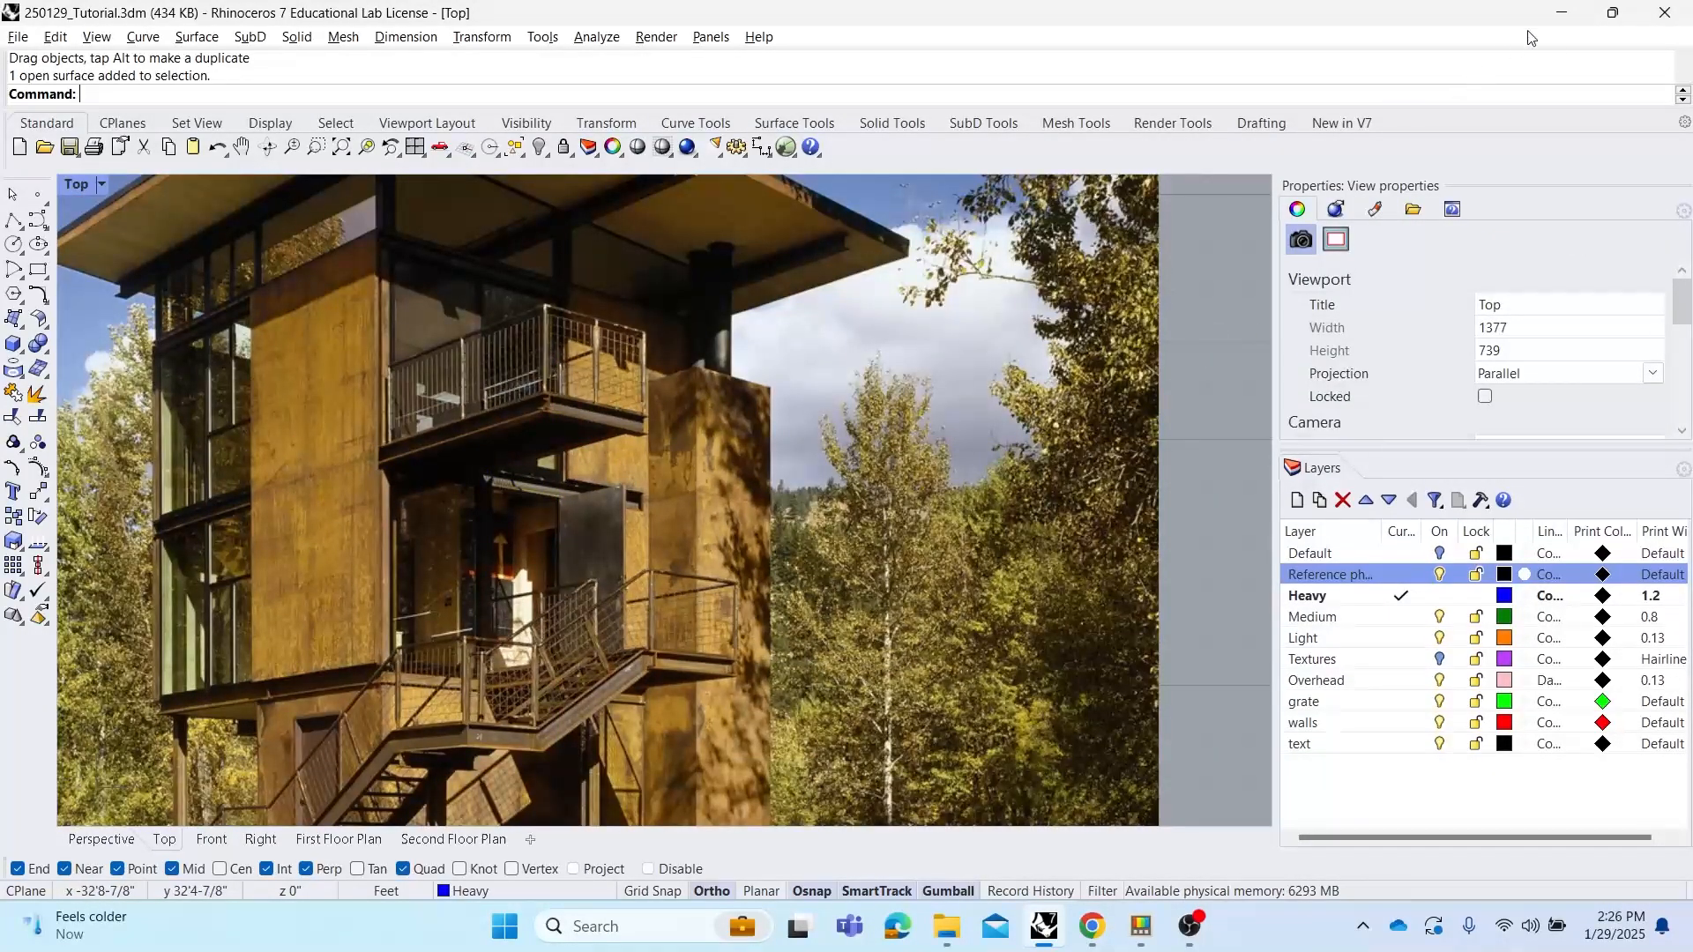
Return to the Perspective view and ungroup the lower floor plan's curves
double_click(78, 185)
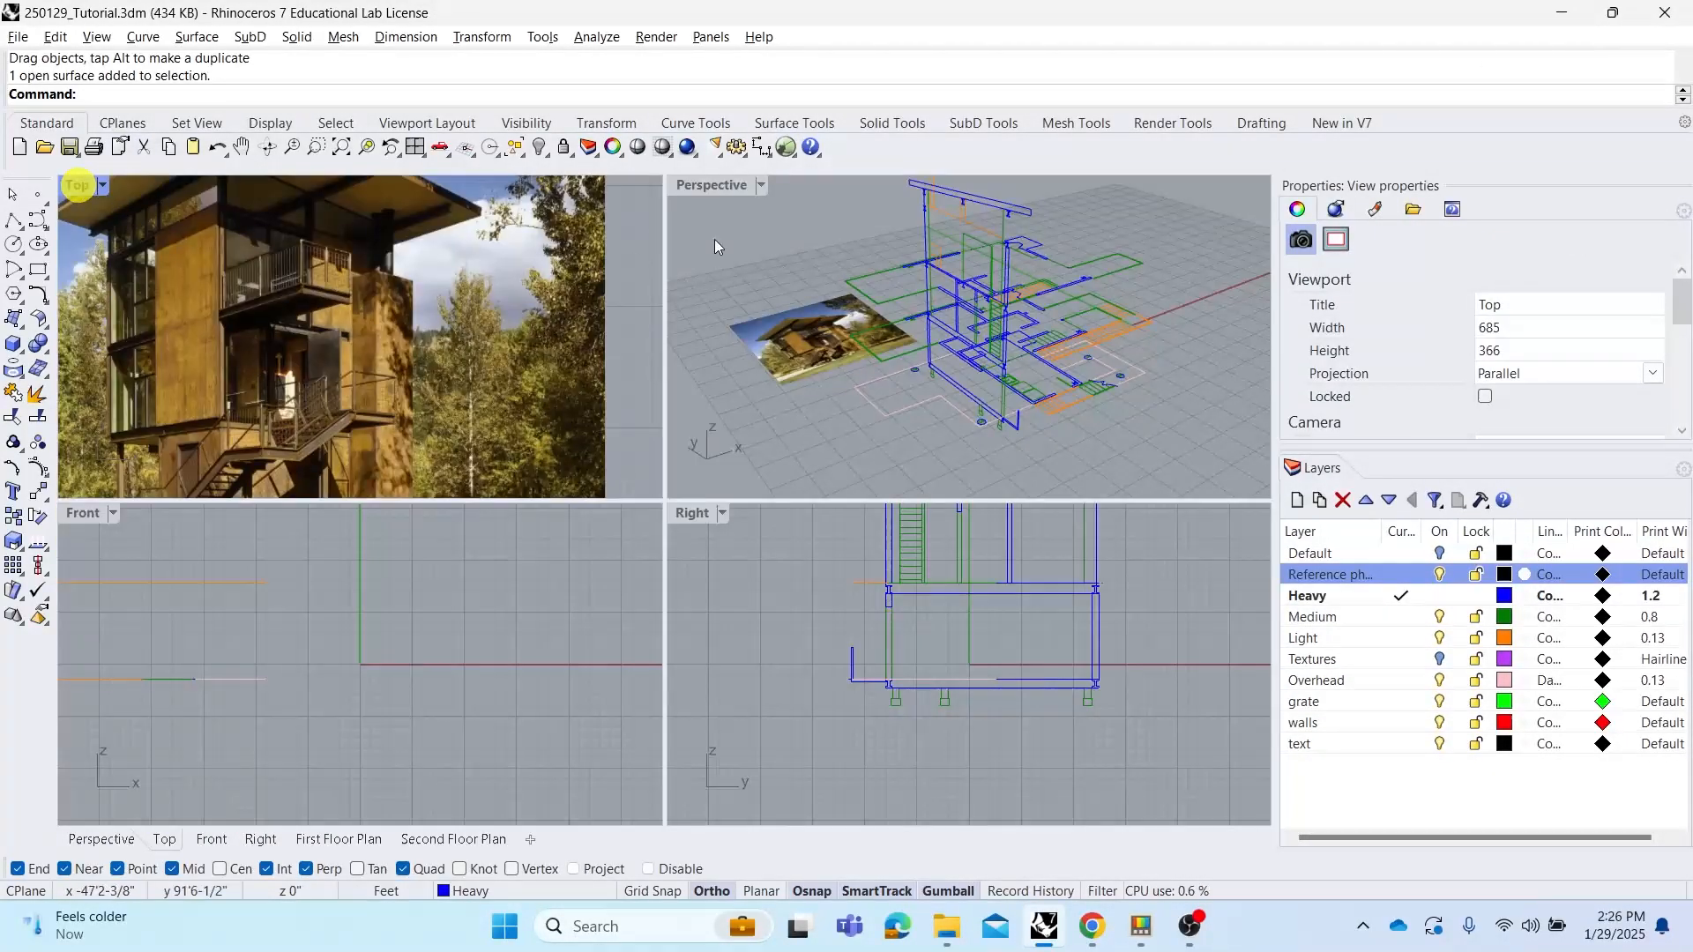
double_click(728, 186)
right_drag(948, 342, 906, 311)
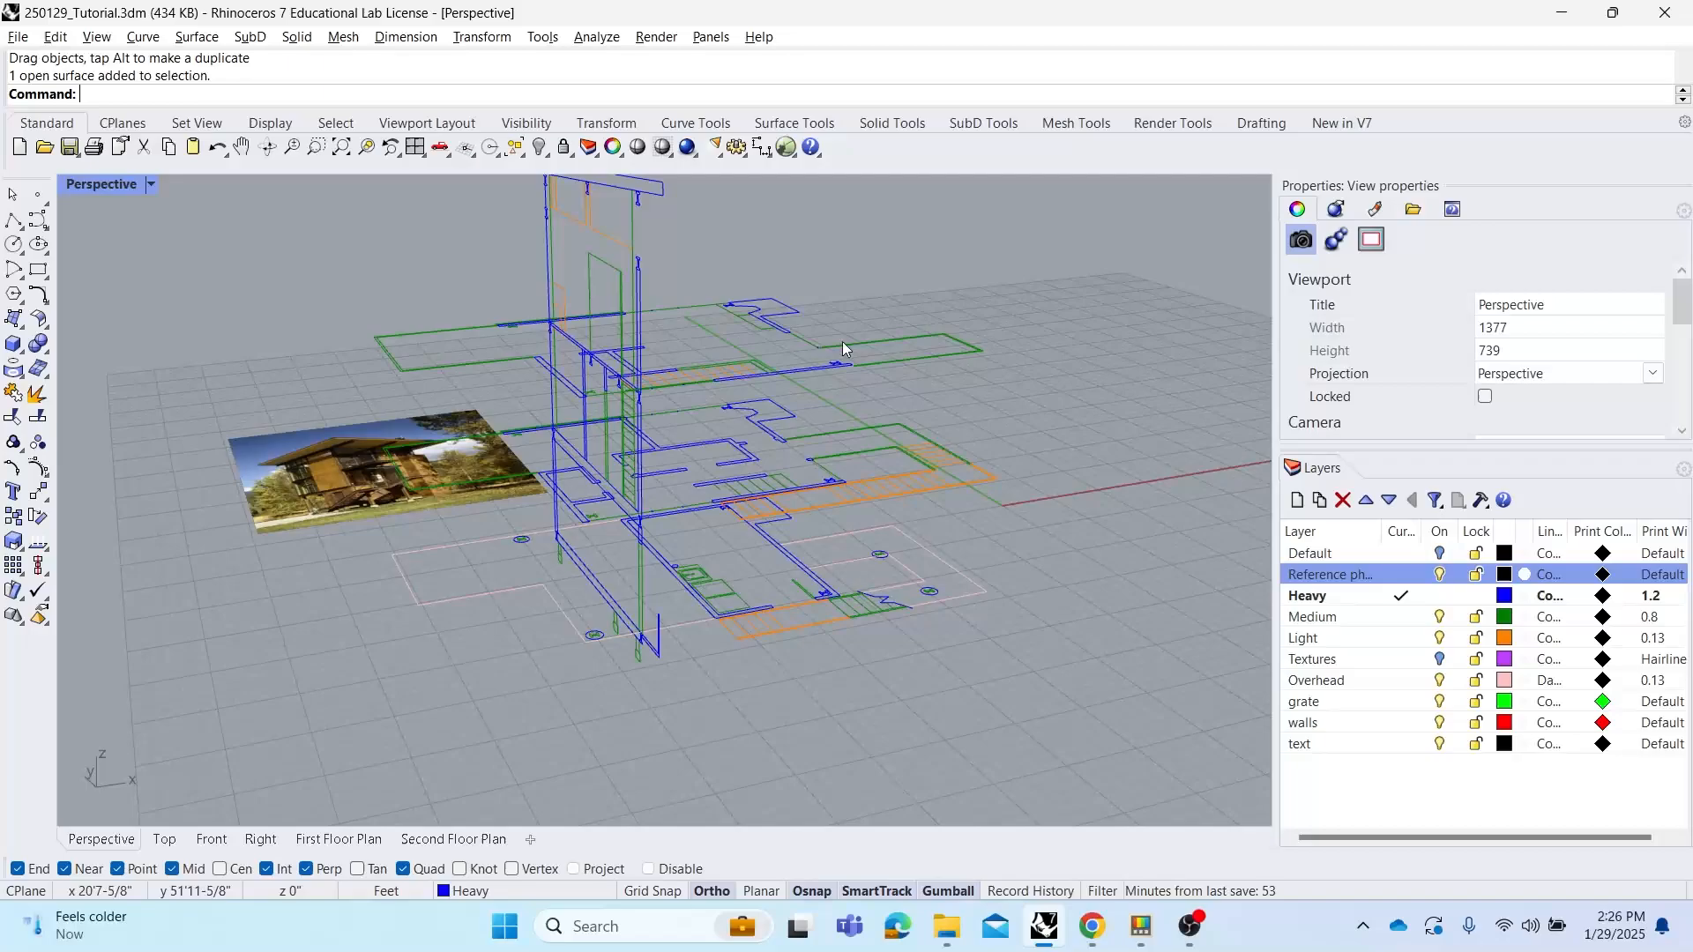
scroll(632, 652, up, 5)
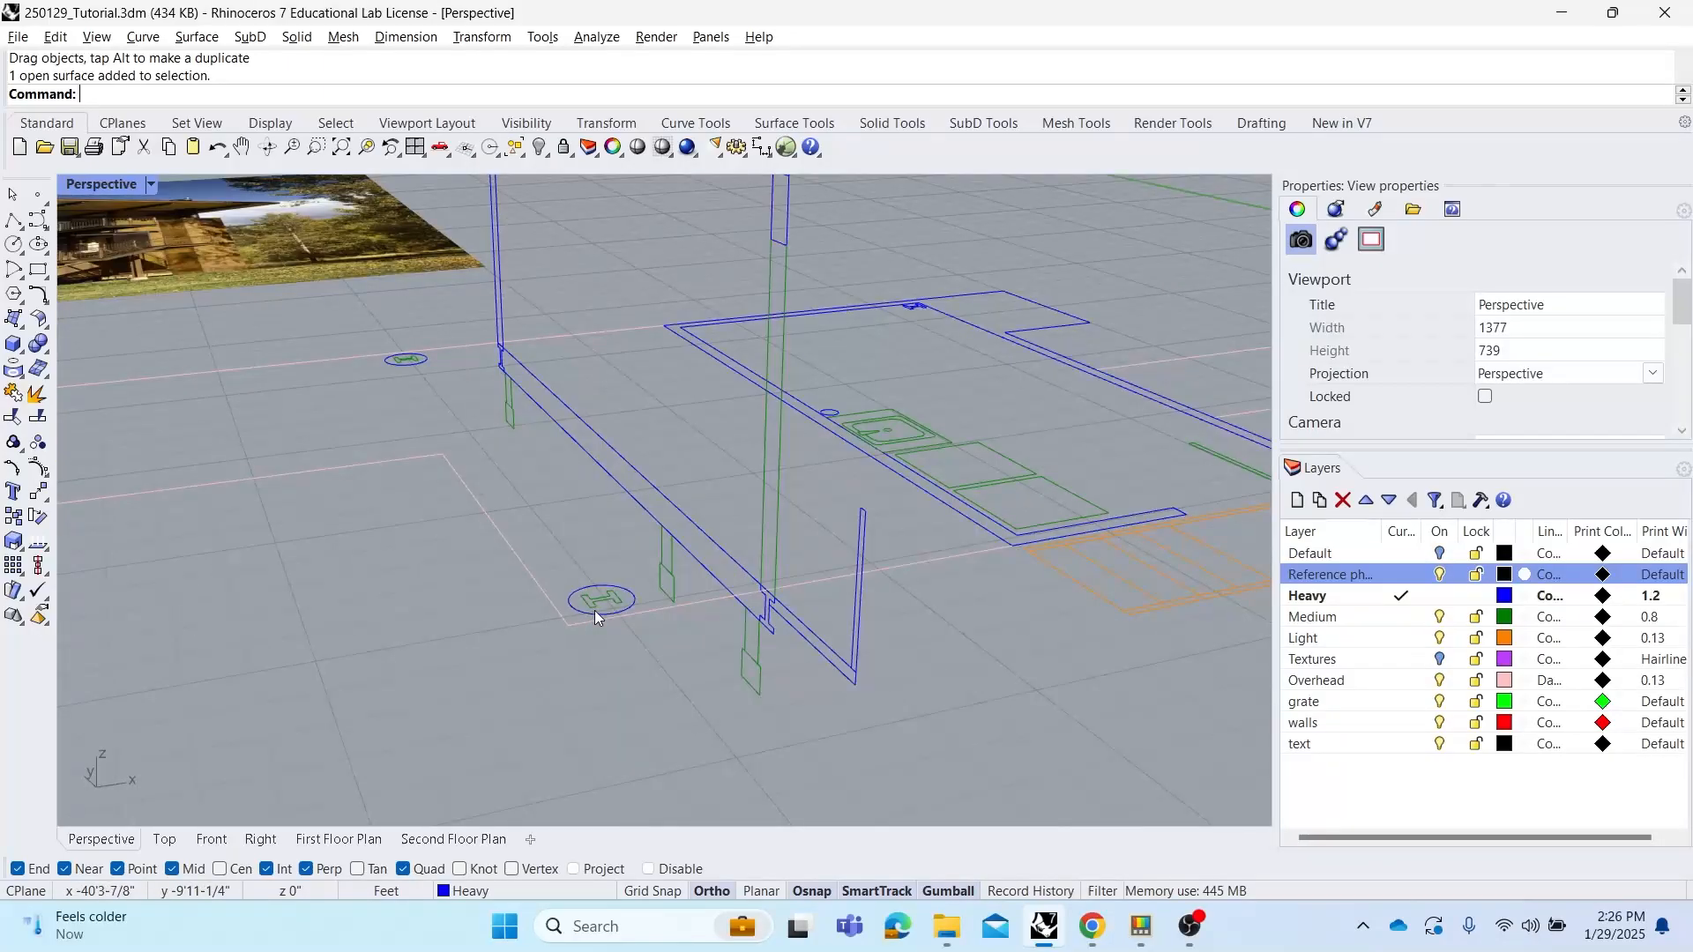
click(617, 609)
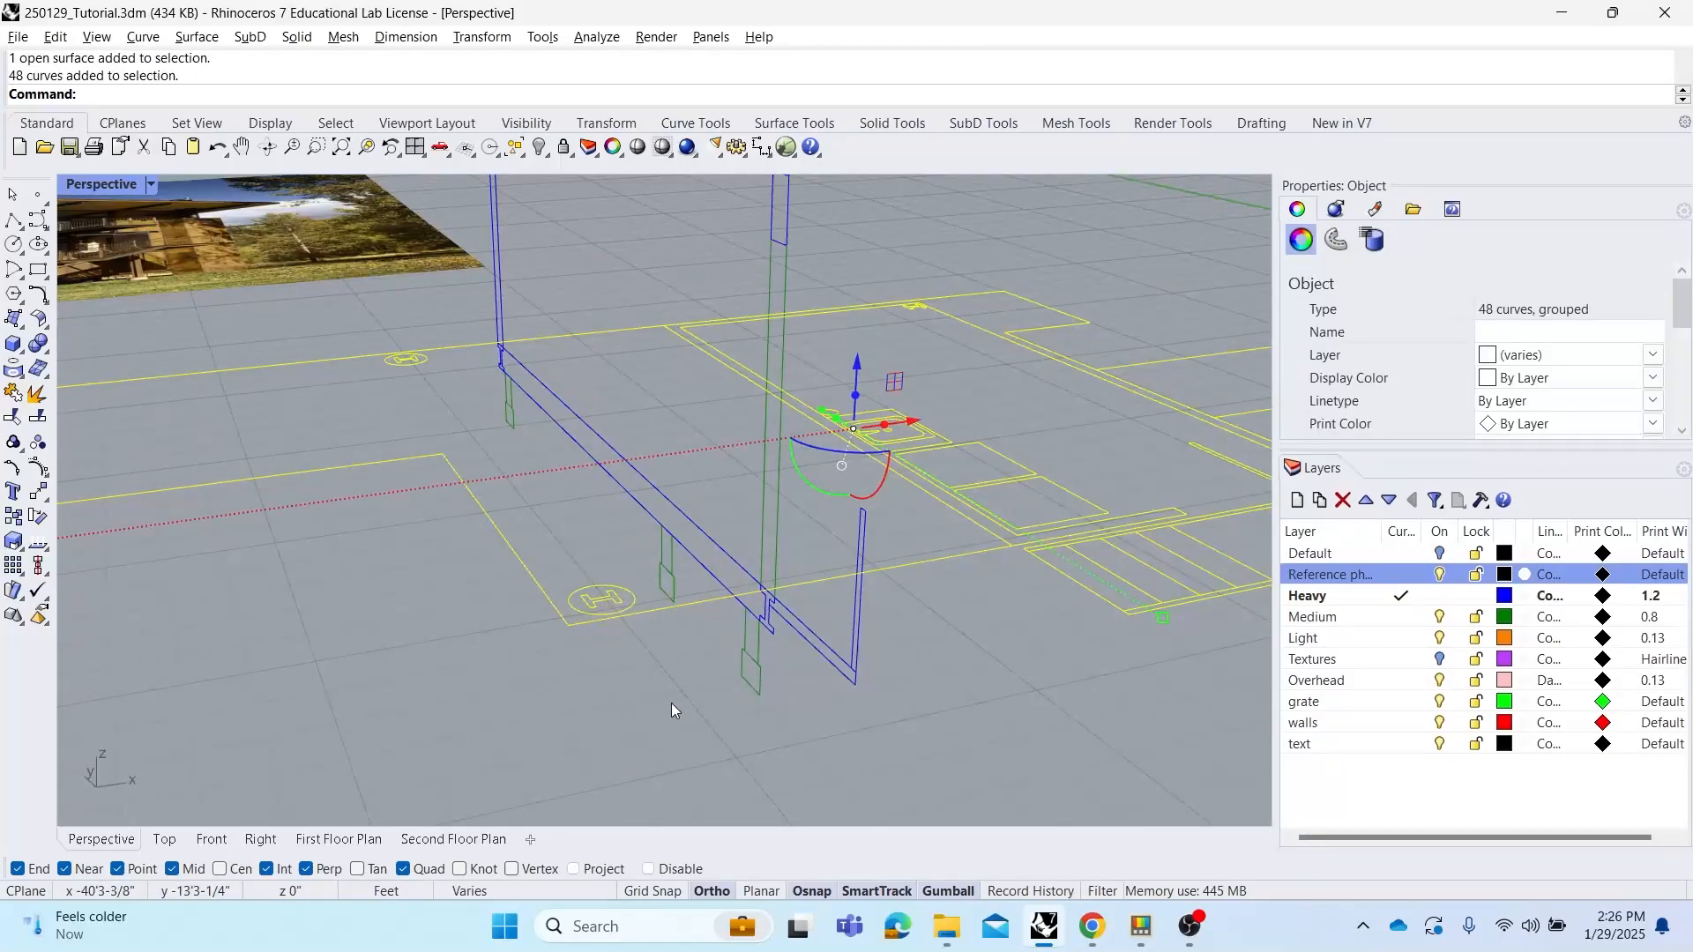
click(671, 702)
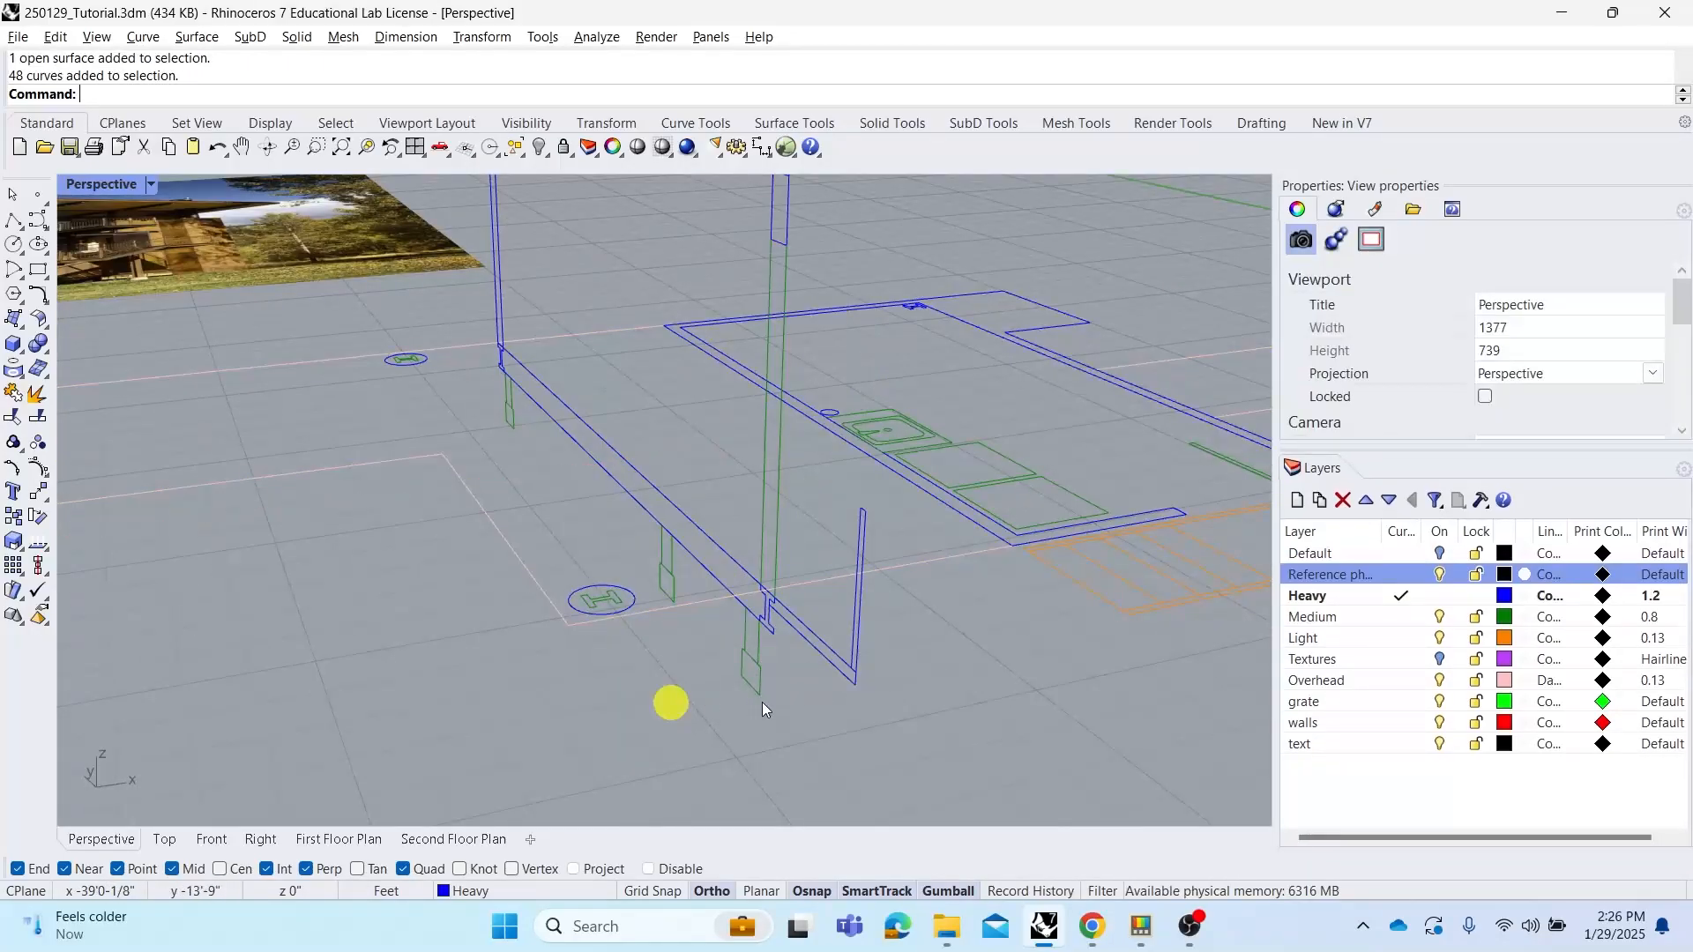
click(934, 559)
scroll(934, 559, down, 3)
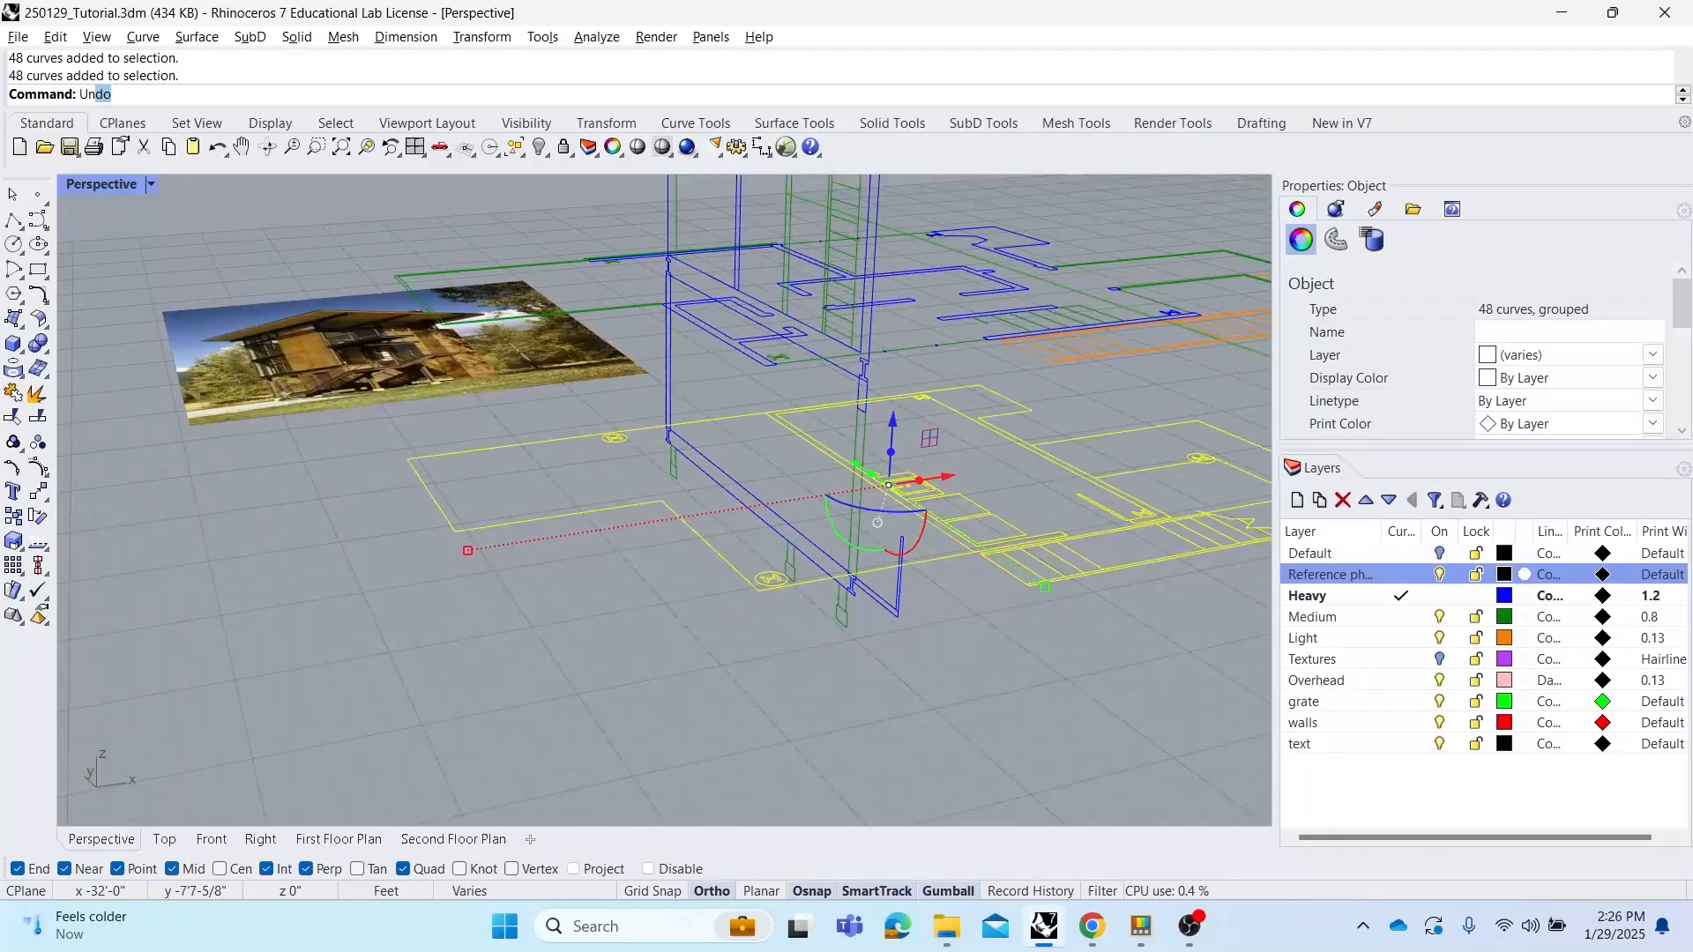
right_click(935, 559)
click(968, 601)
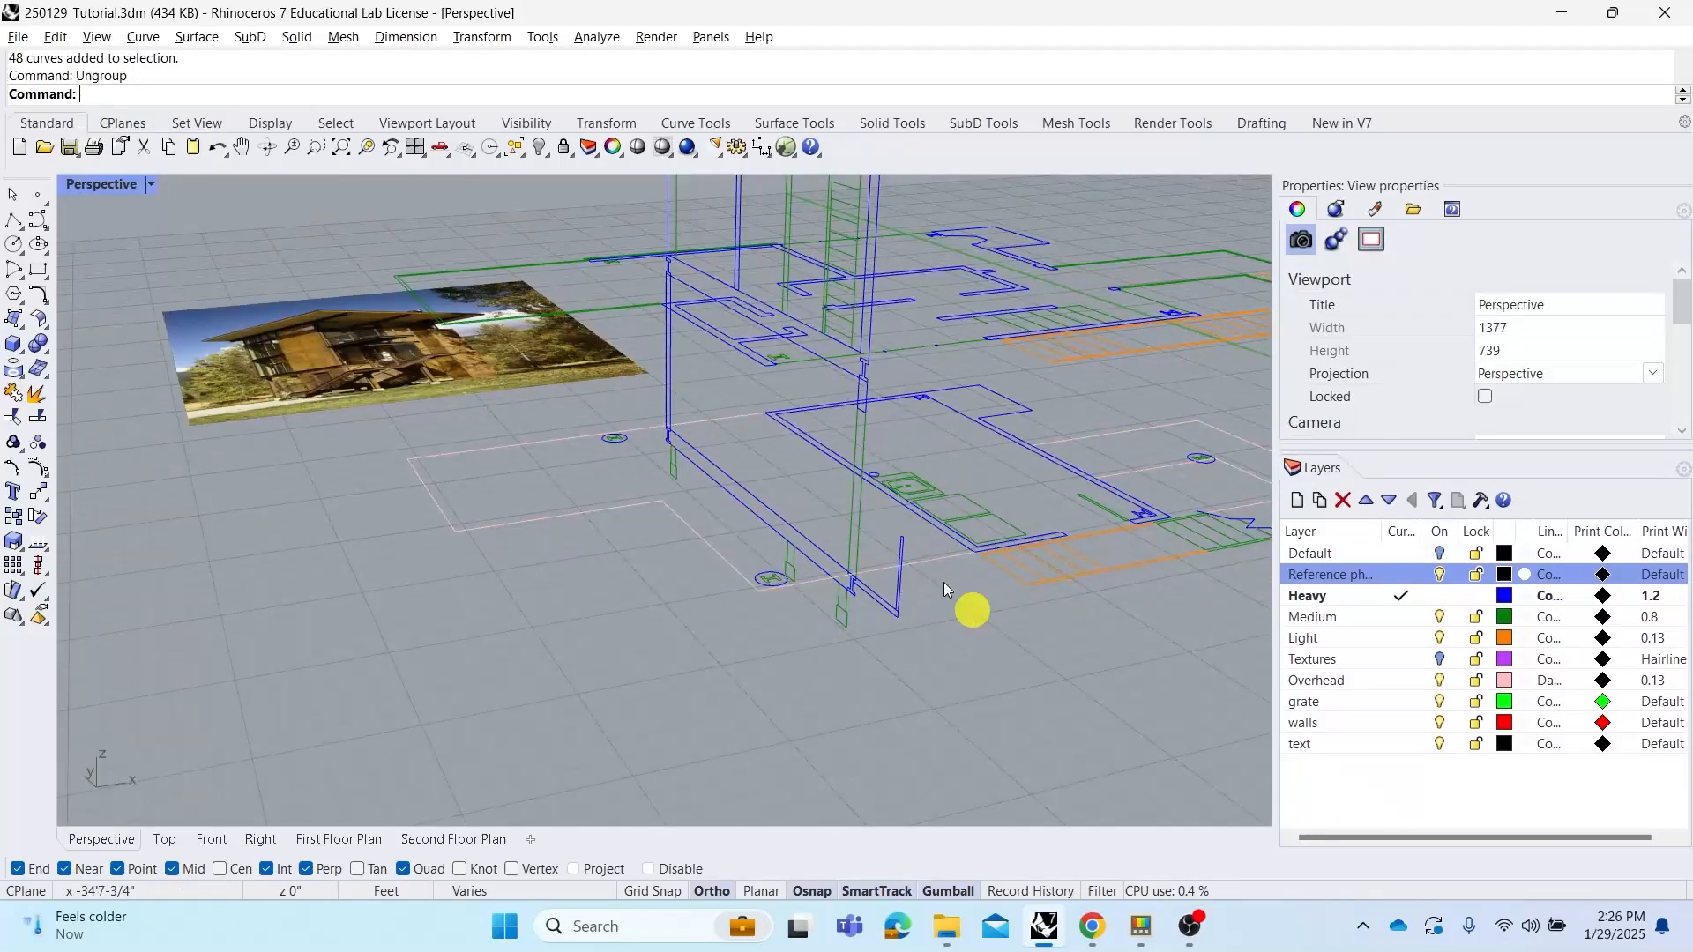
Select a single plan curve and create a new layer named Piers
right_drag(944, 582, 802, 547)
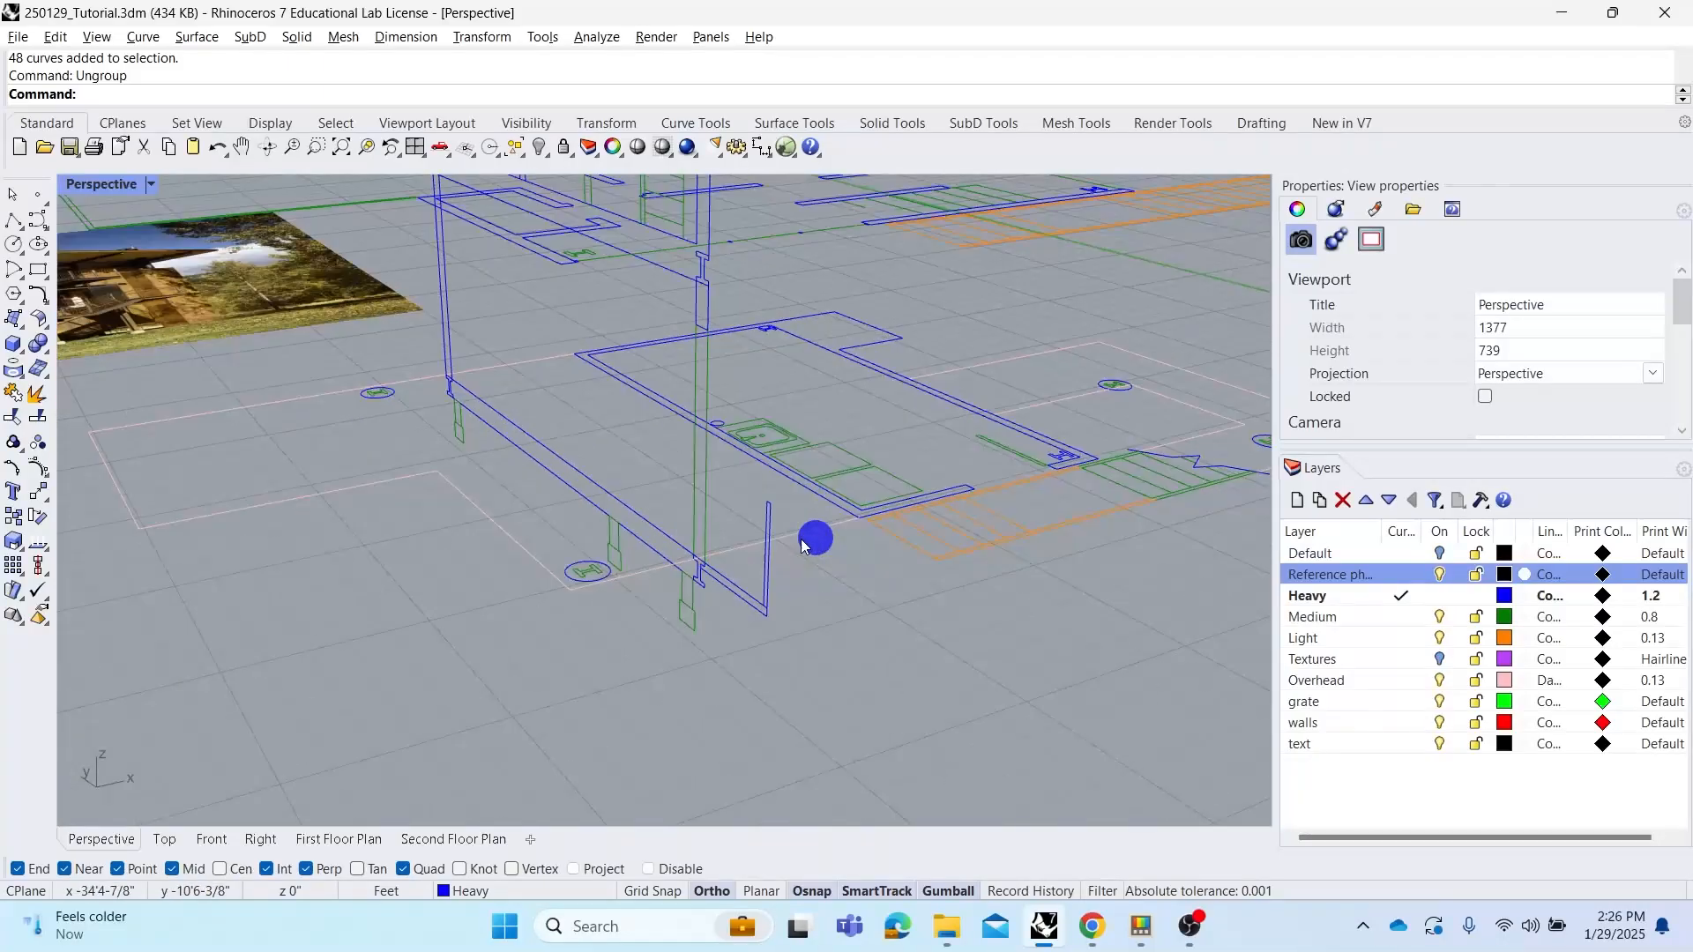
click(801, 533)
click(839, 582)
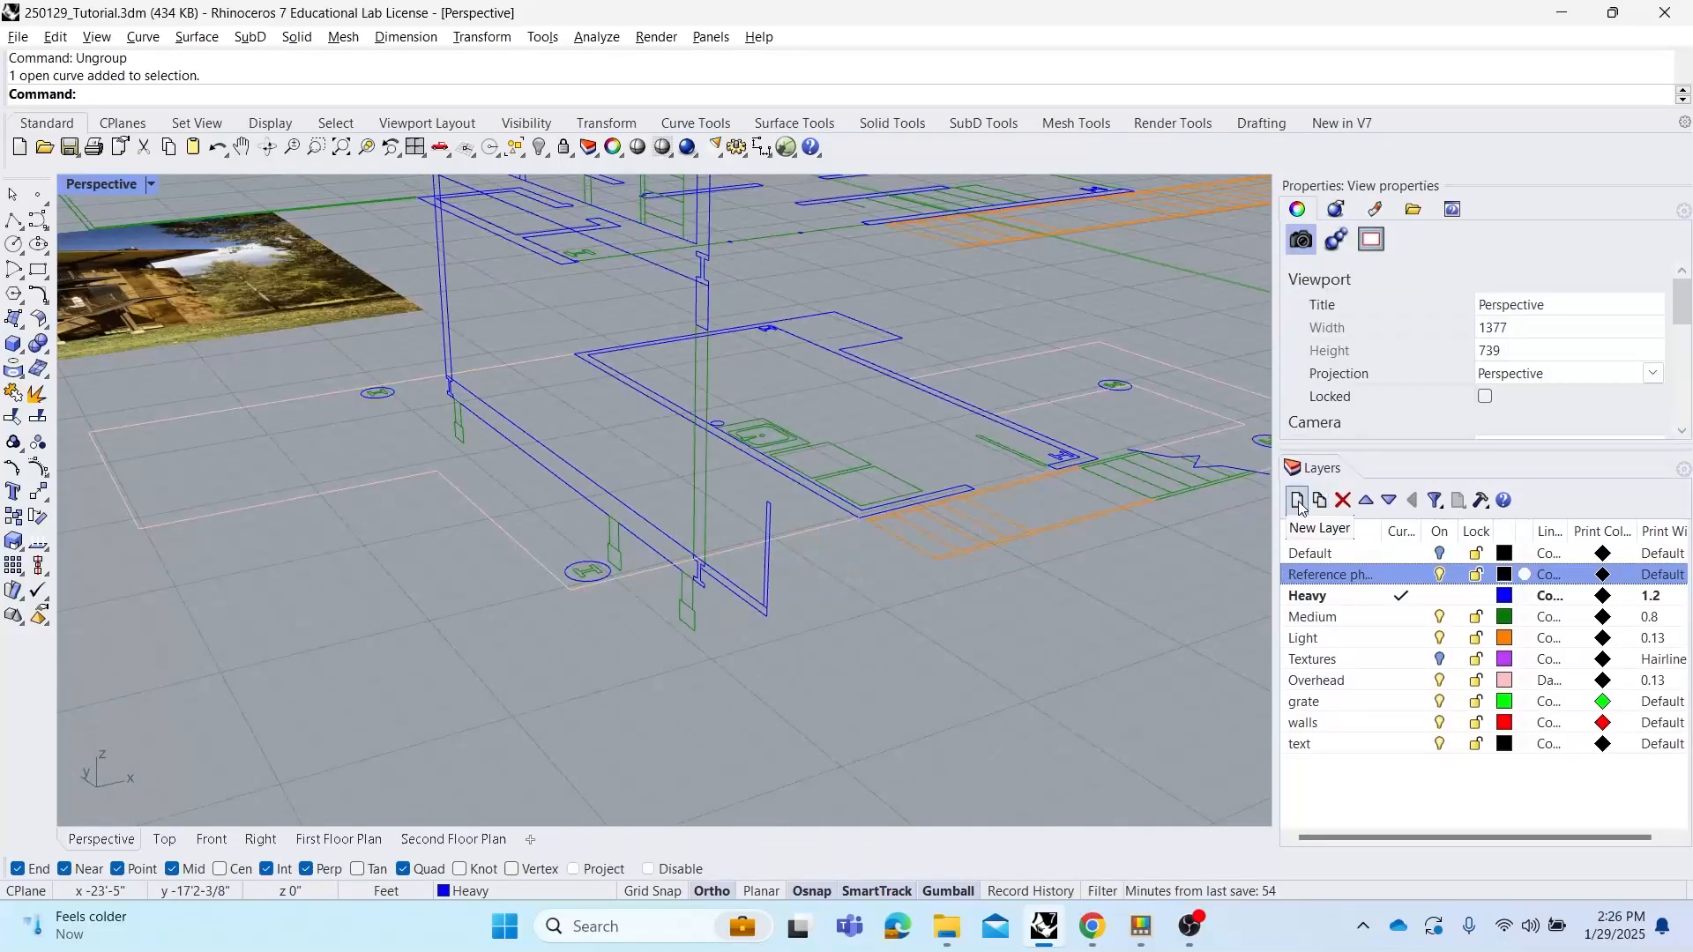
click(1298, 501)
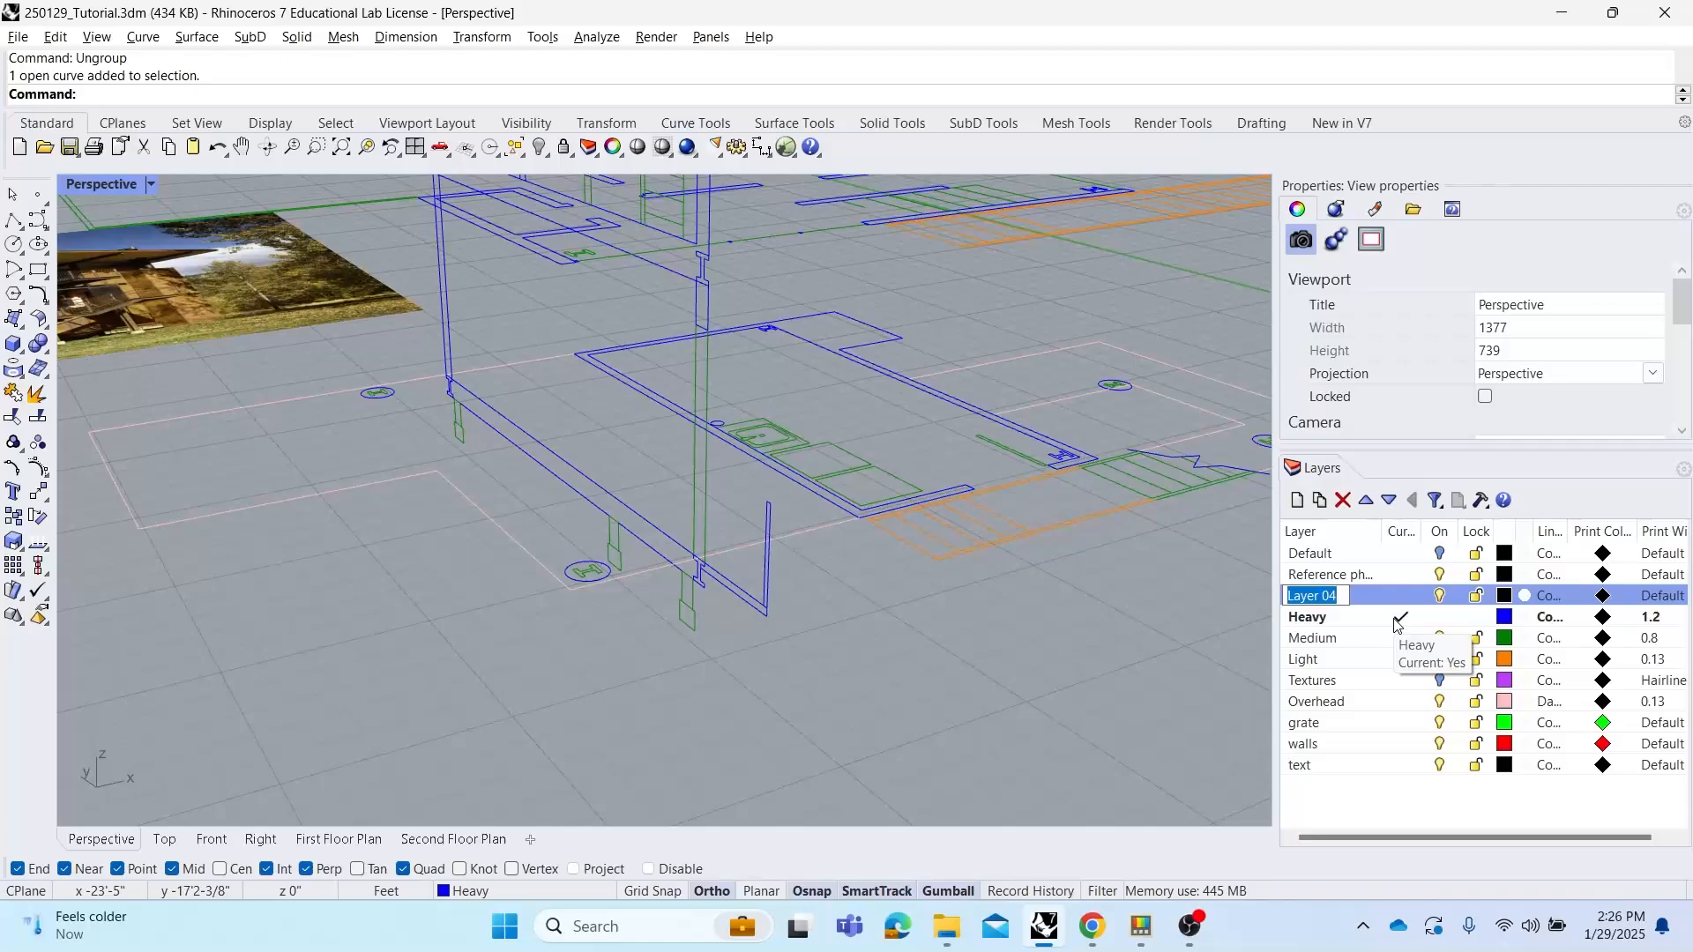
text(Piers)
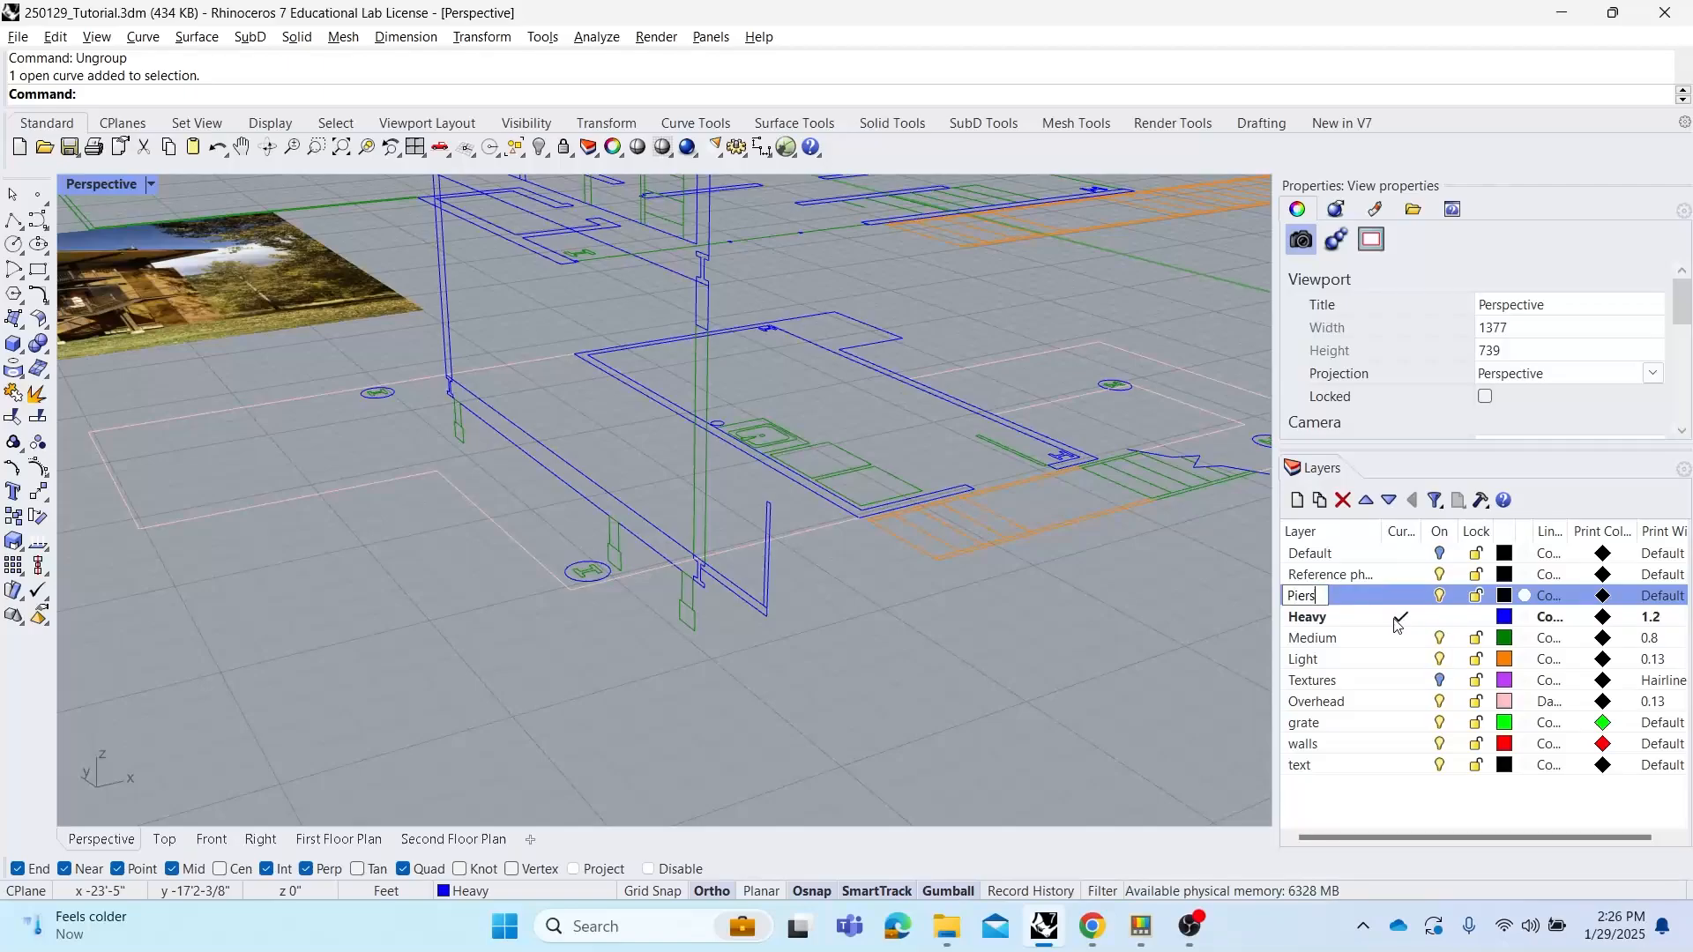
key(Return)
Add two new layers named Columns and Beams
click(1296, 500)
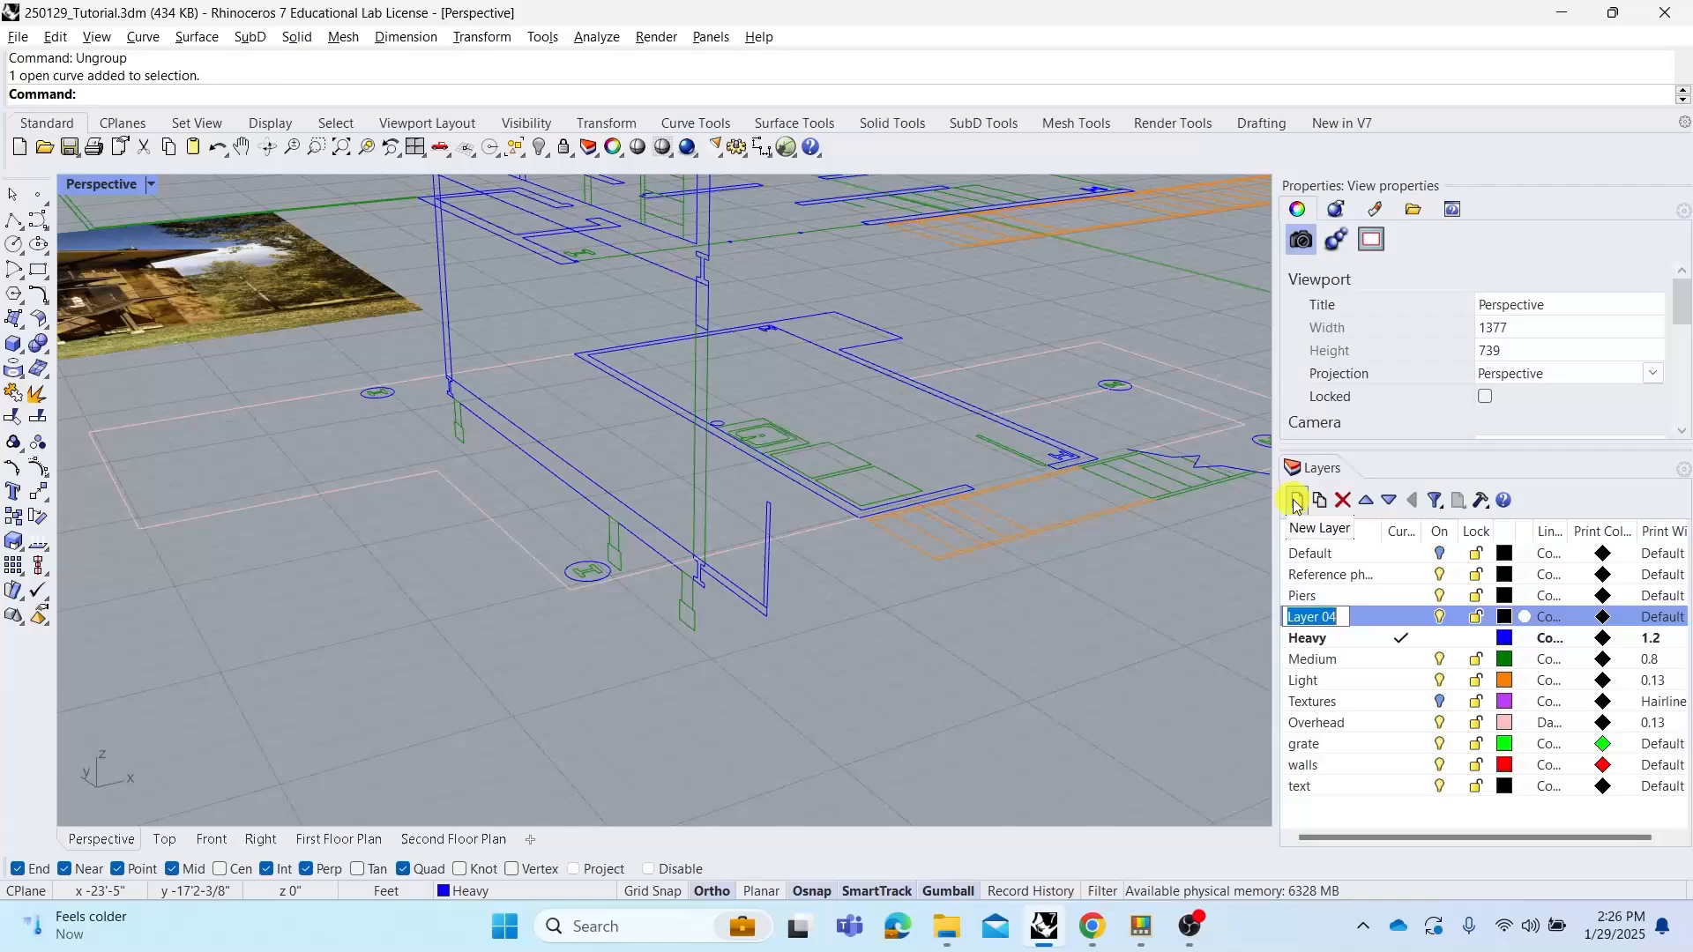
text(Column)
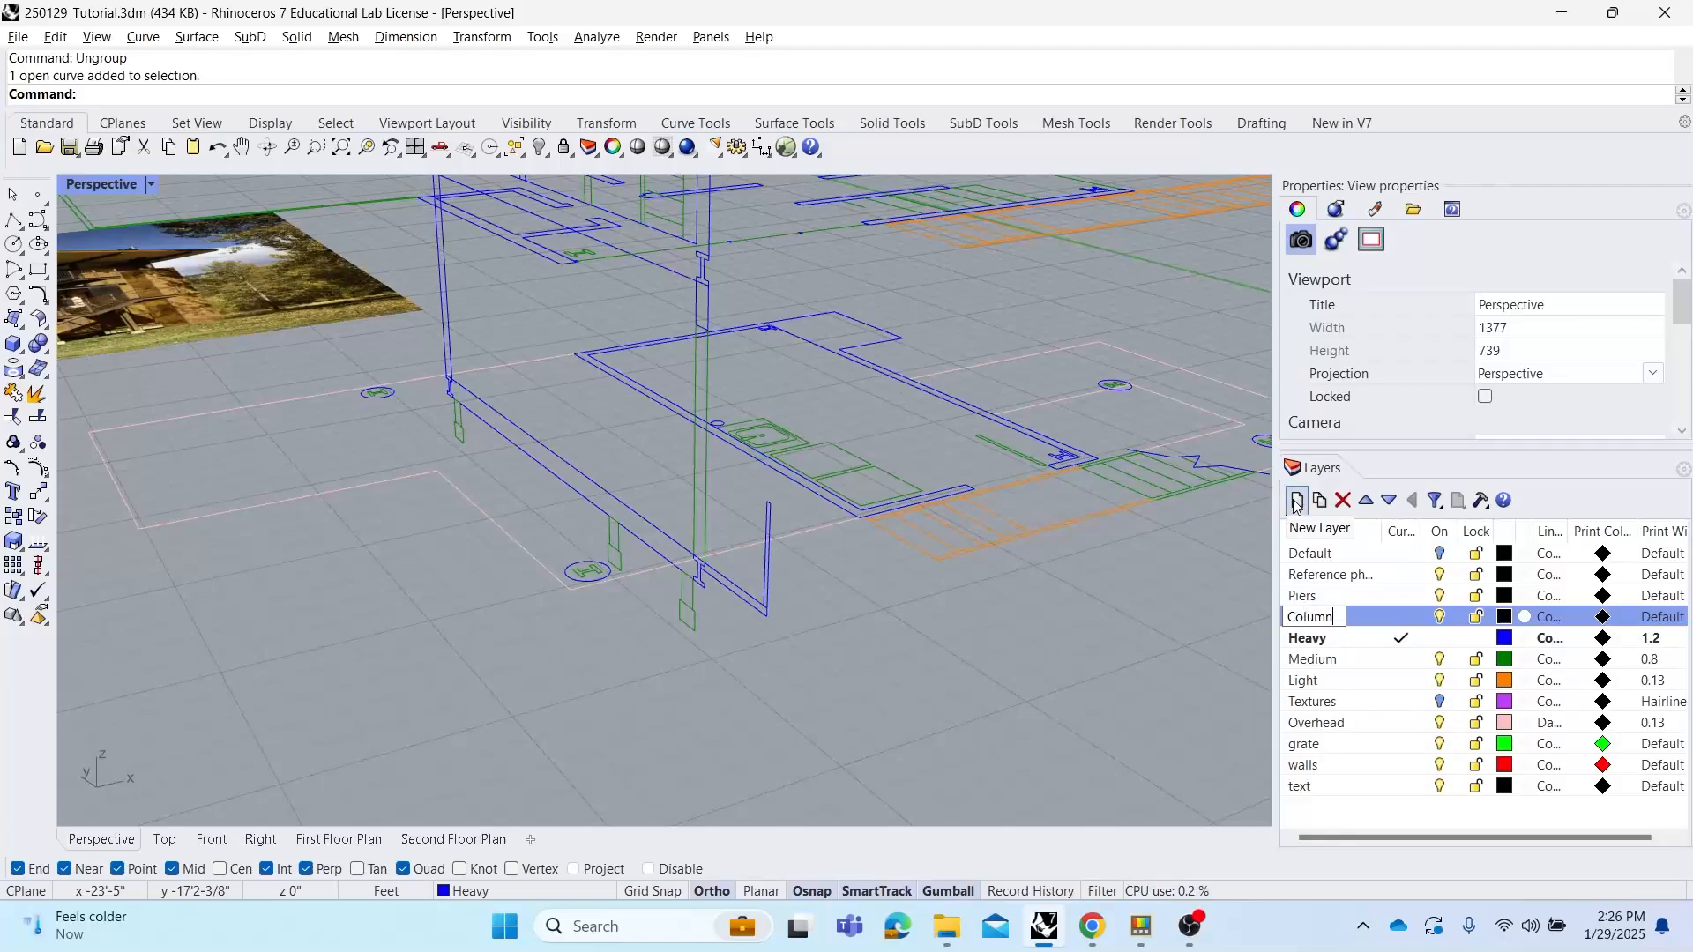
text(s)
key(Return)
click(1296, 500)
text(B)
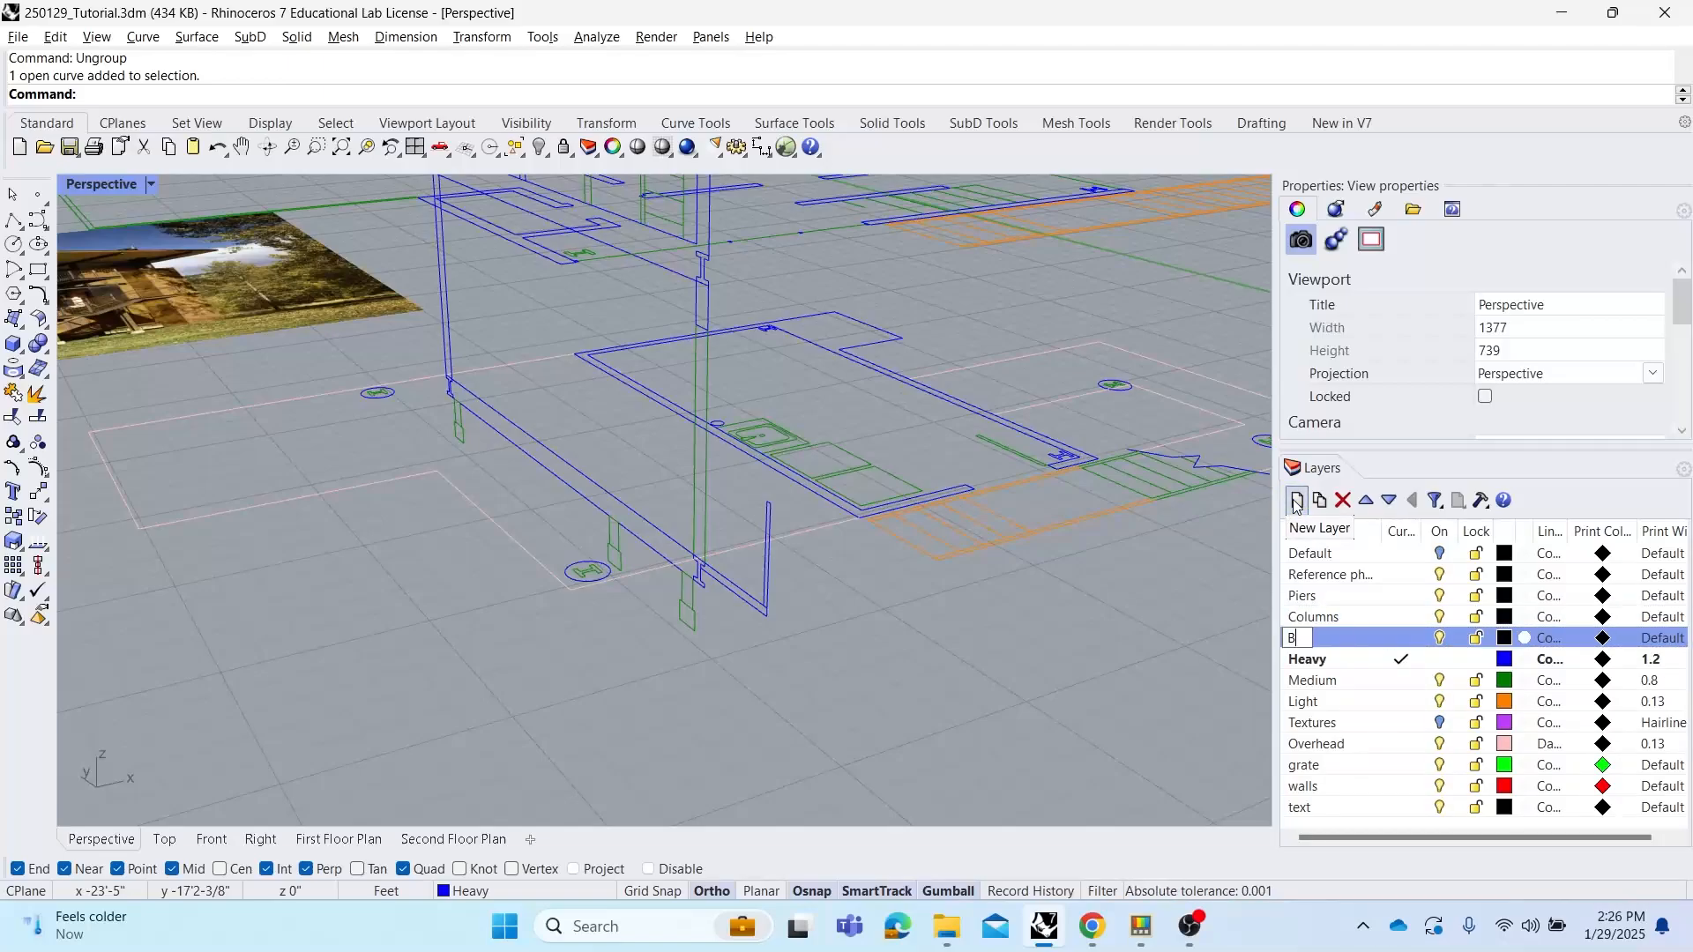
text(eams)
key(Return)
Add a new layer named Roof
click(1296, 500)
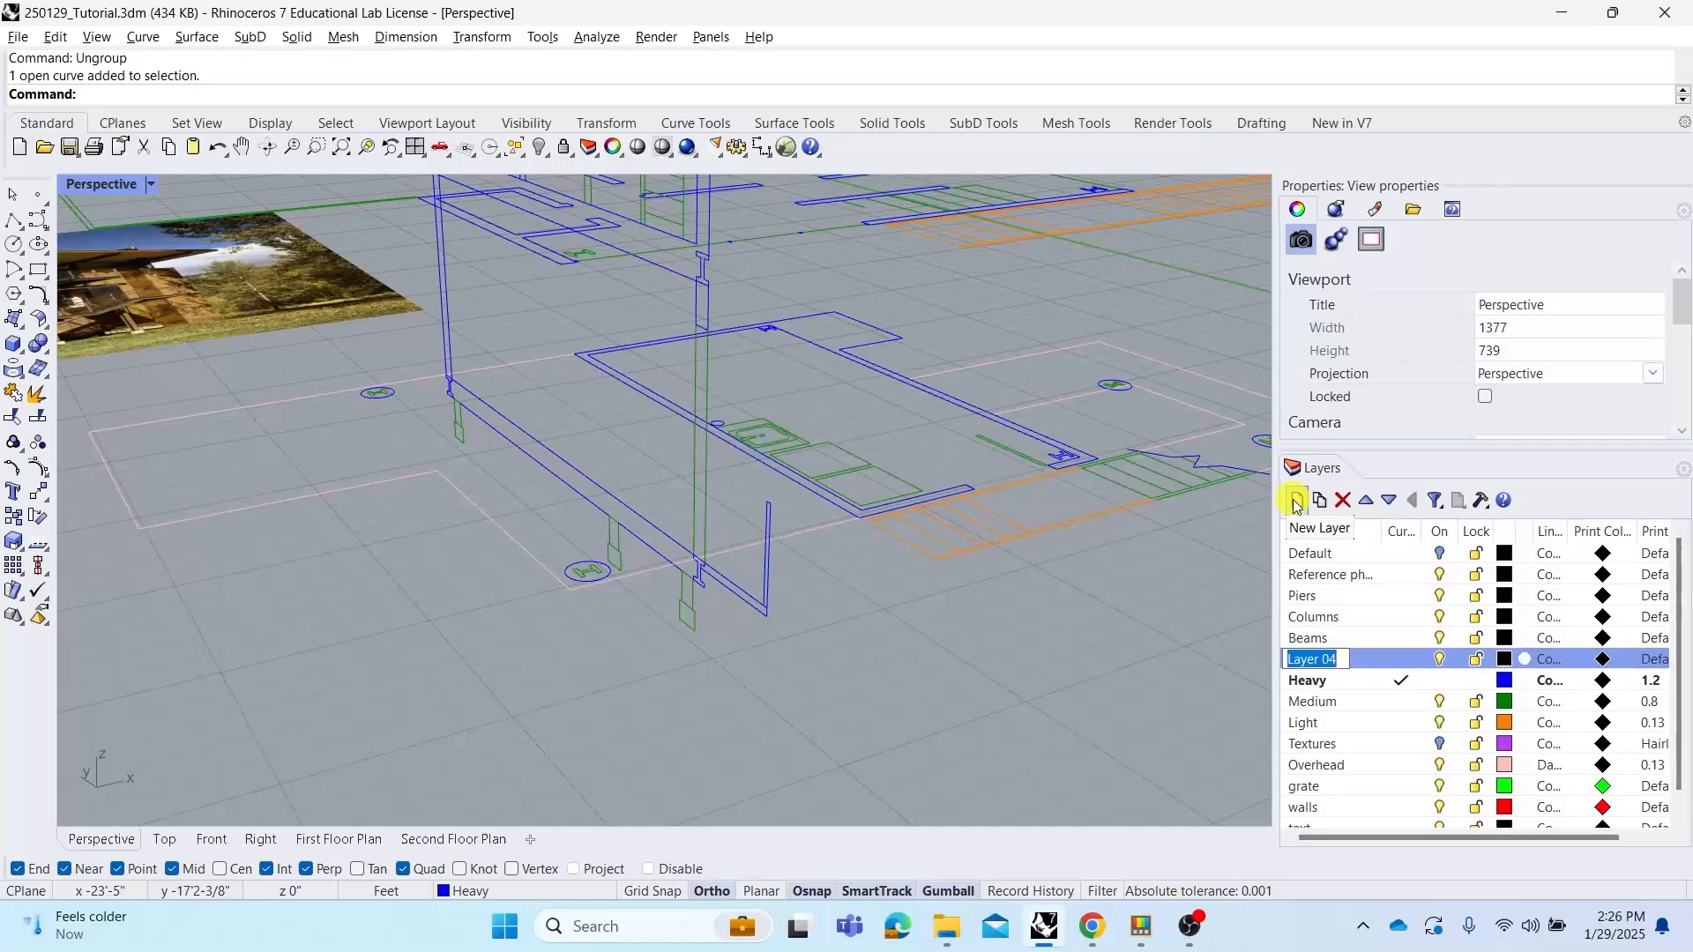
text(Roof)
key(Return)
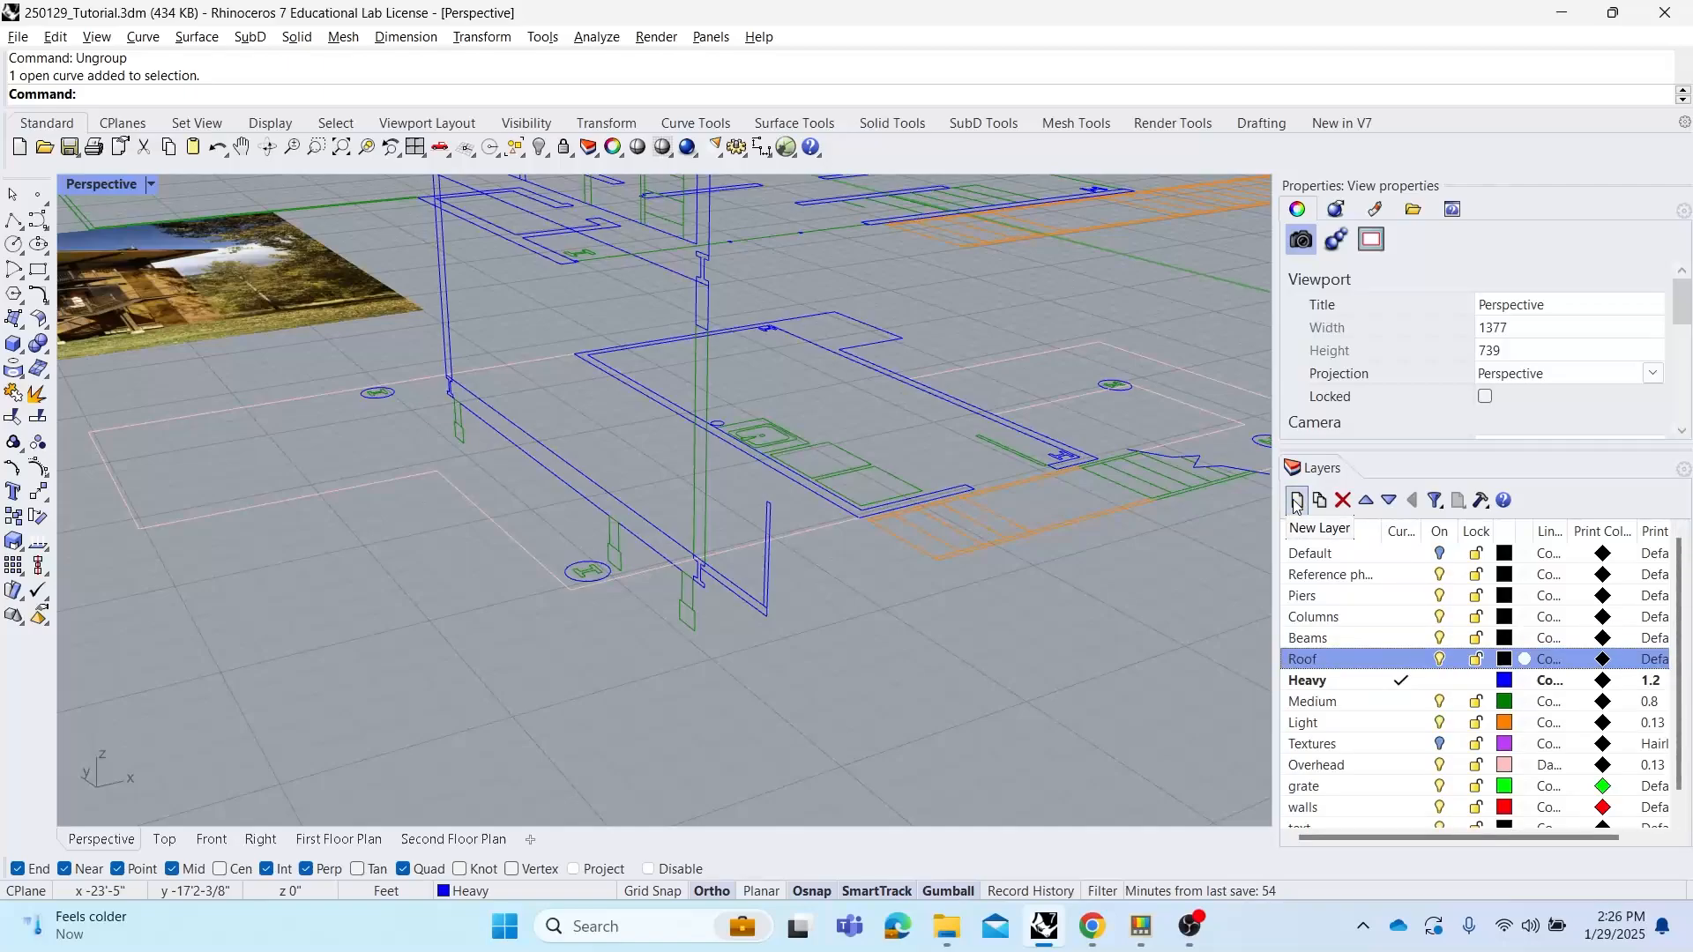
Make Piers the current layer and select the four circular pier outlines in the lower floor plan
click(1419, 595)
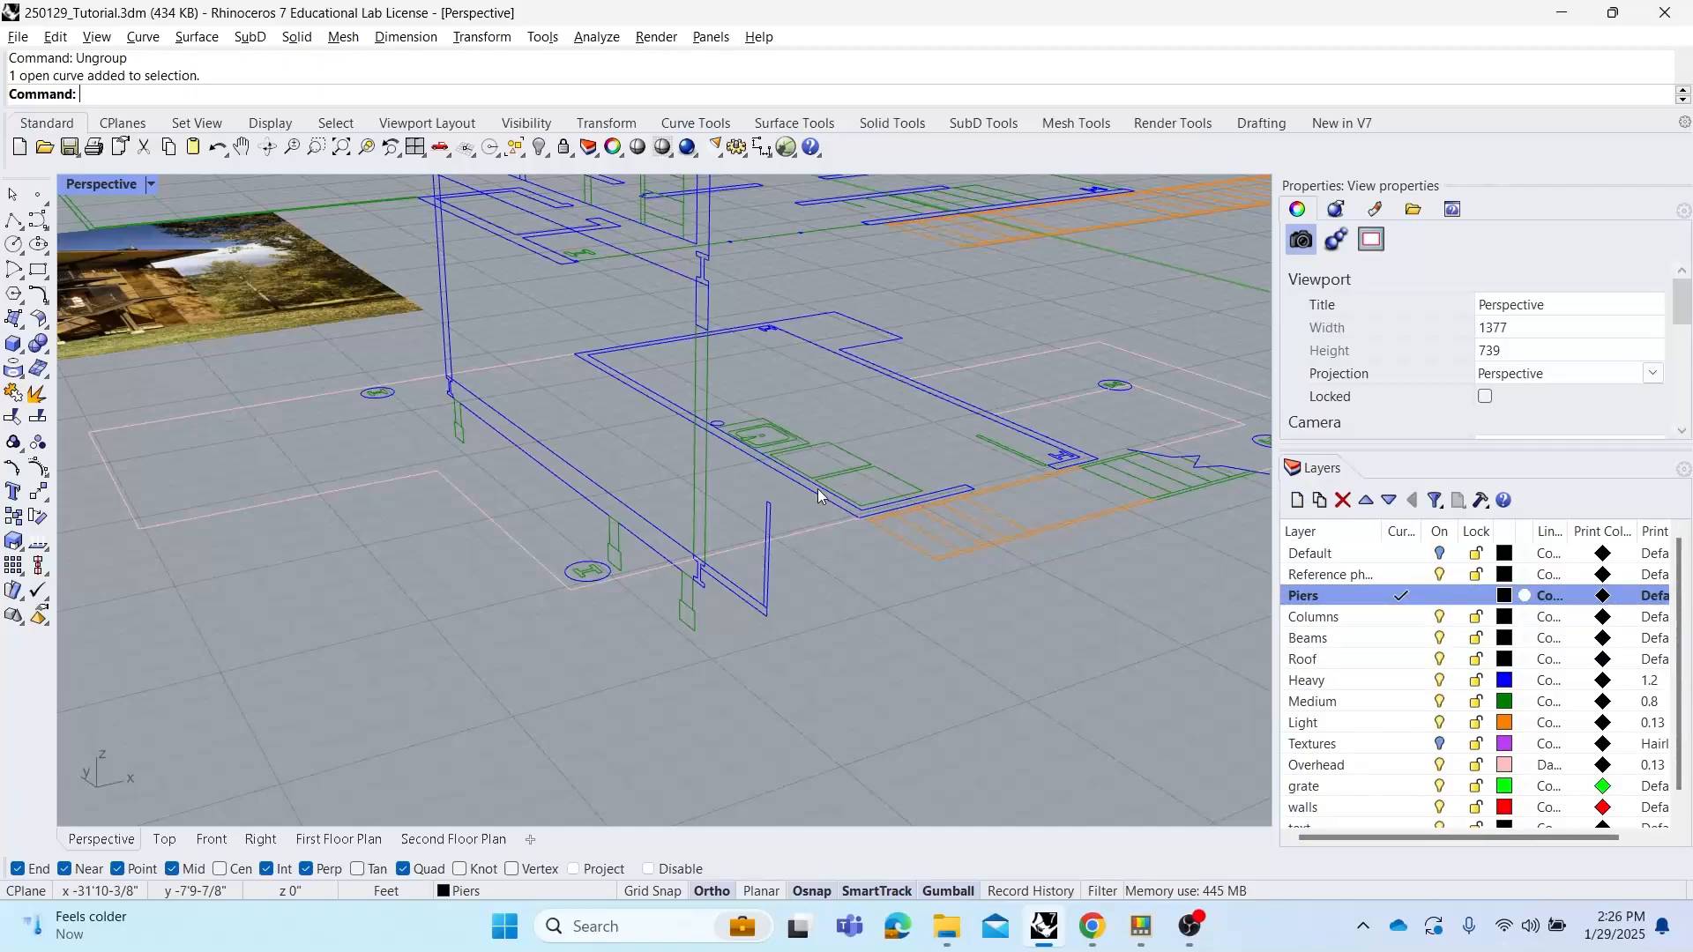
shift+right_drag(820, 489, 870, 486)
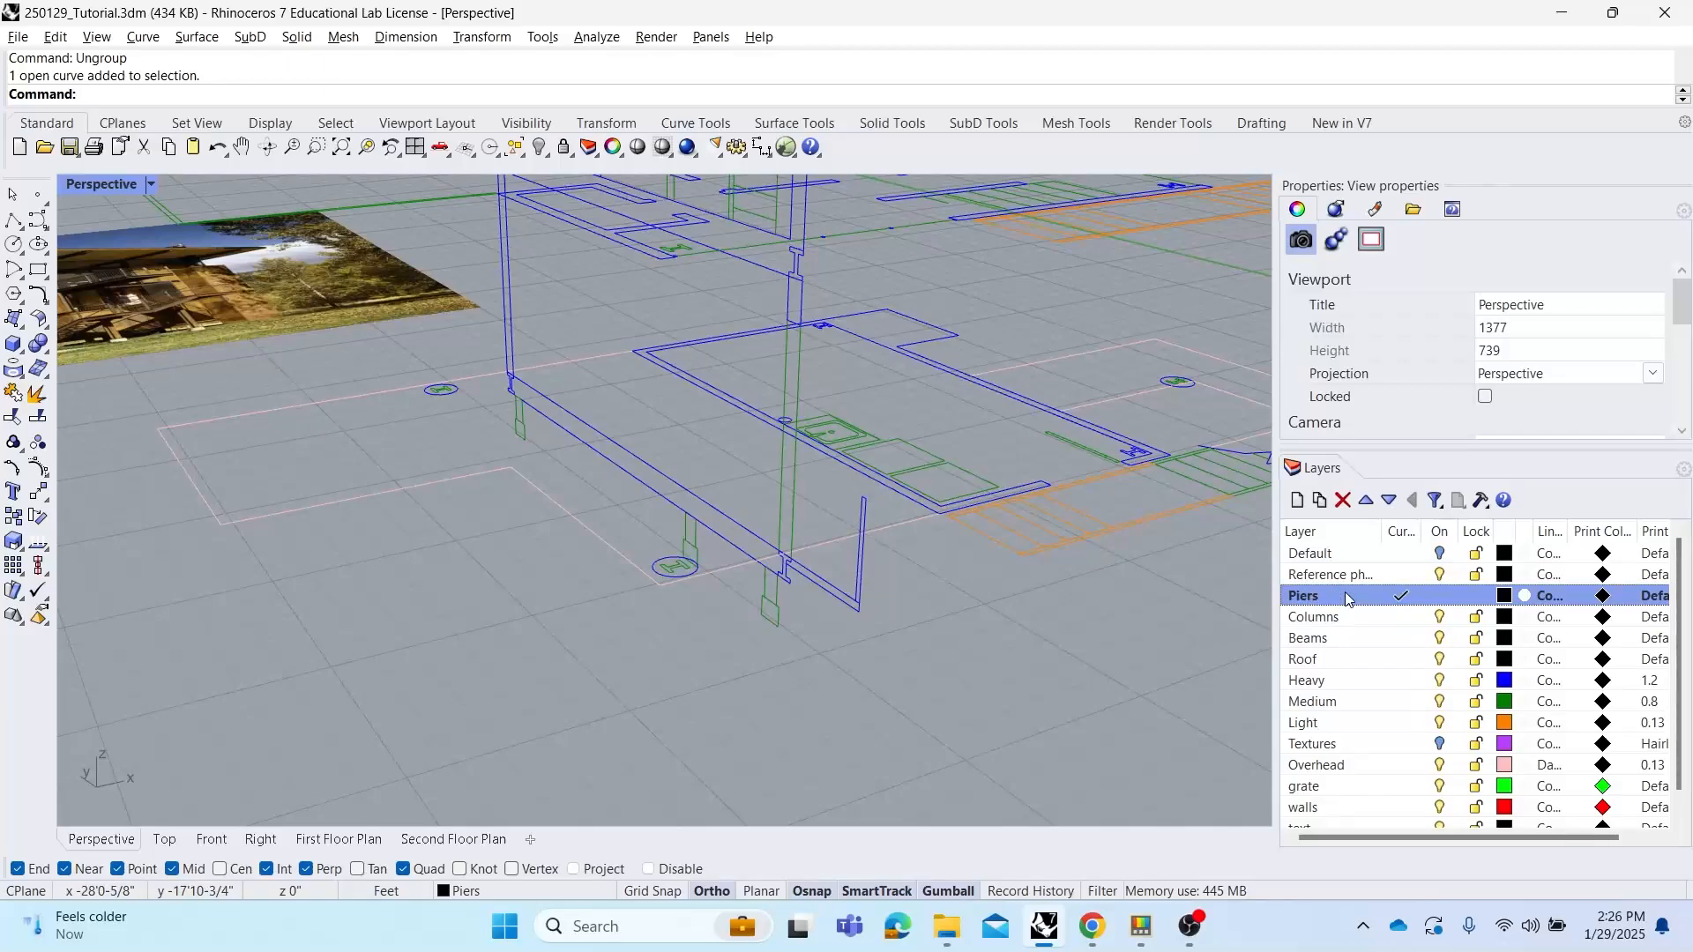
click(664, 561)
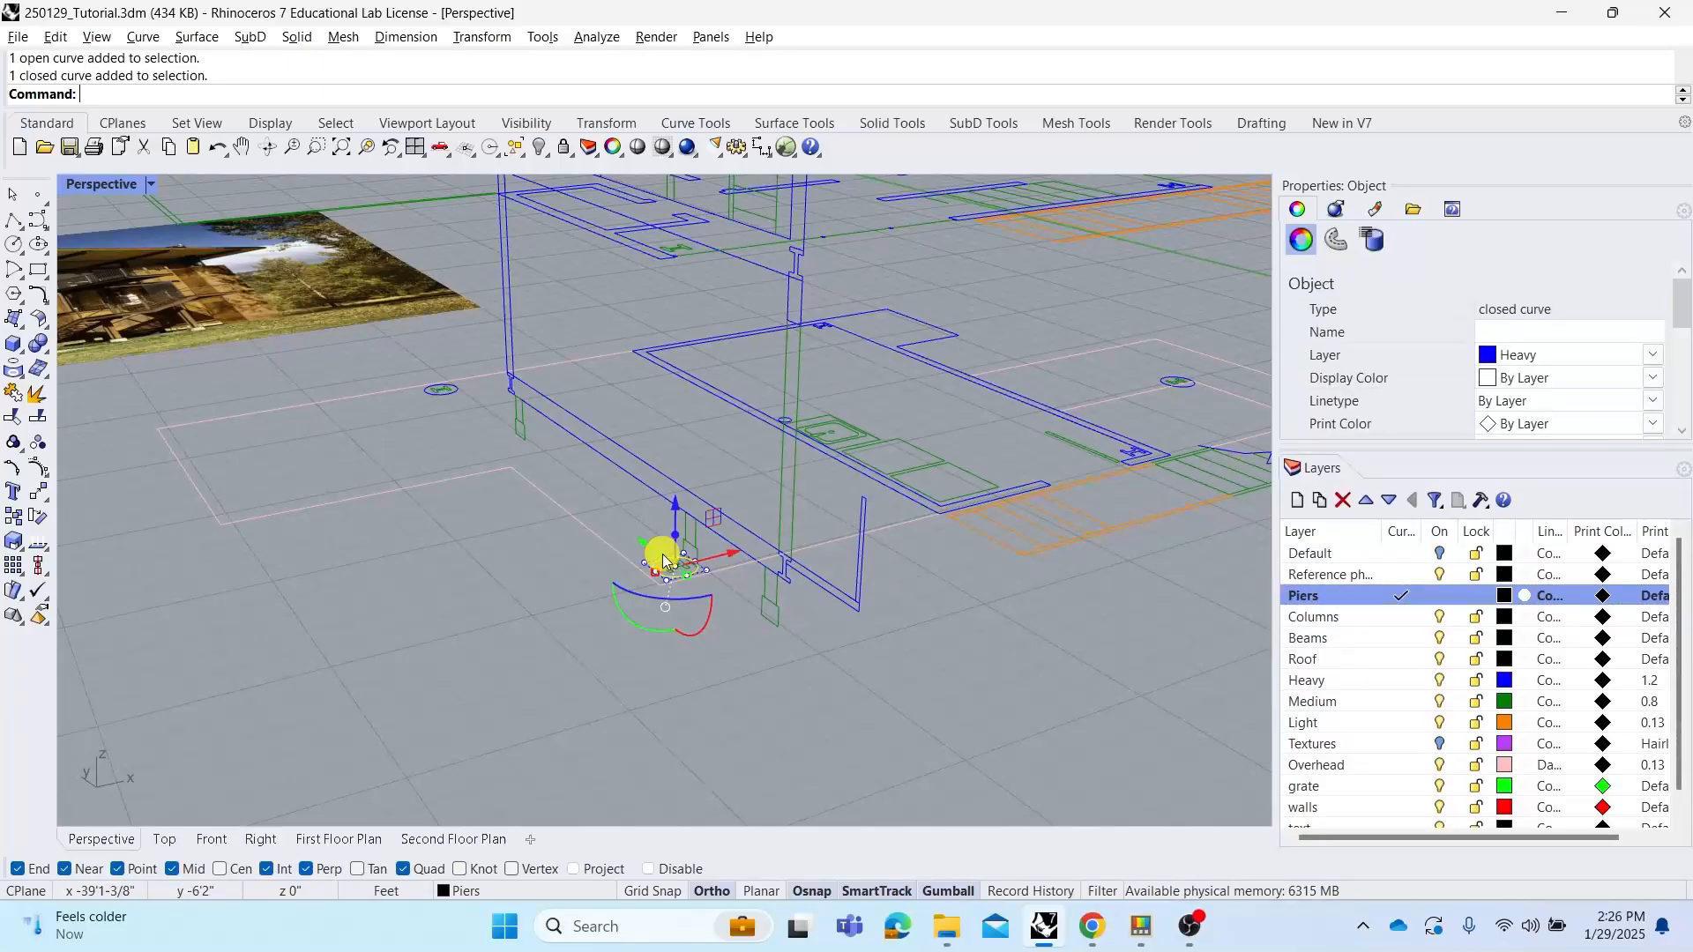
shift+click(457, 393)
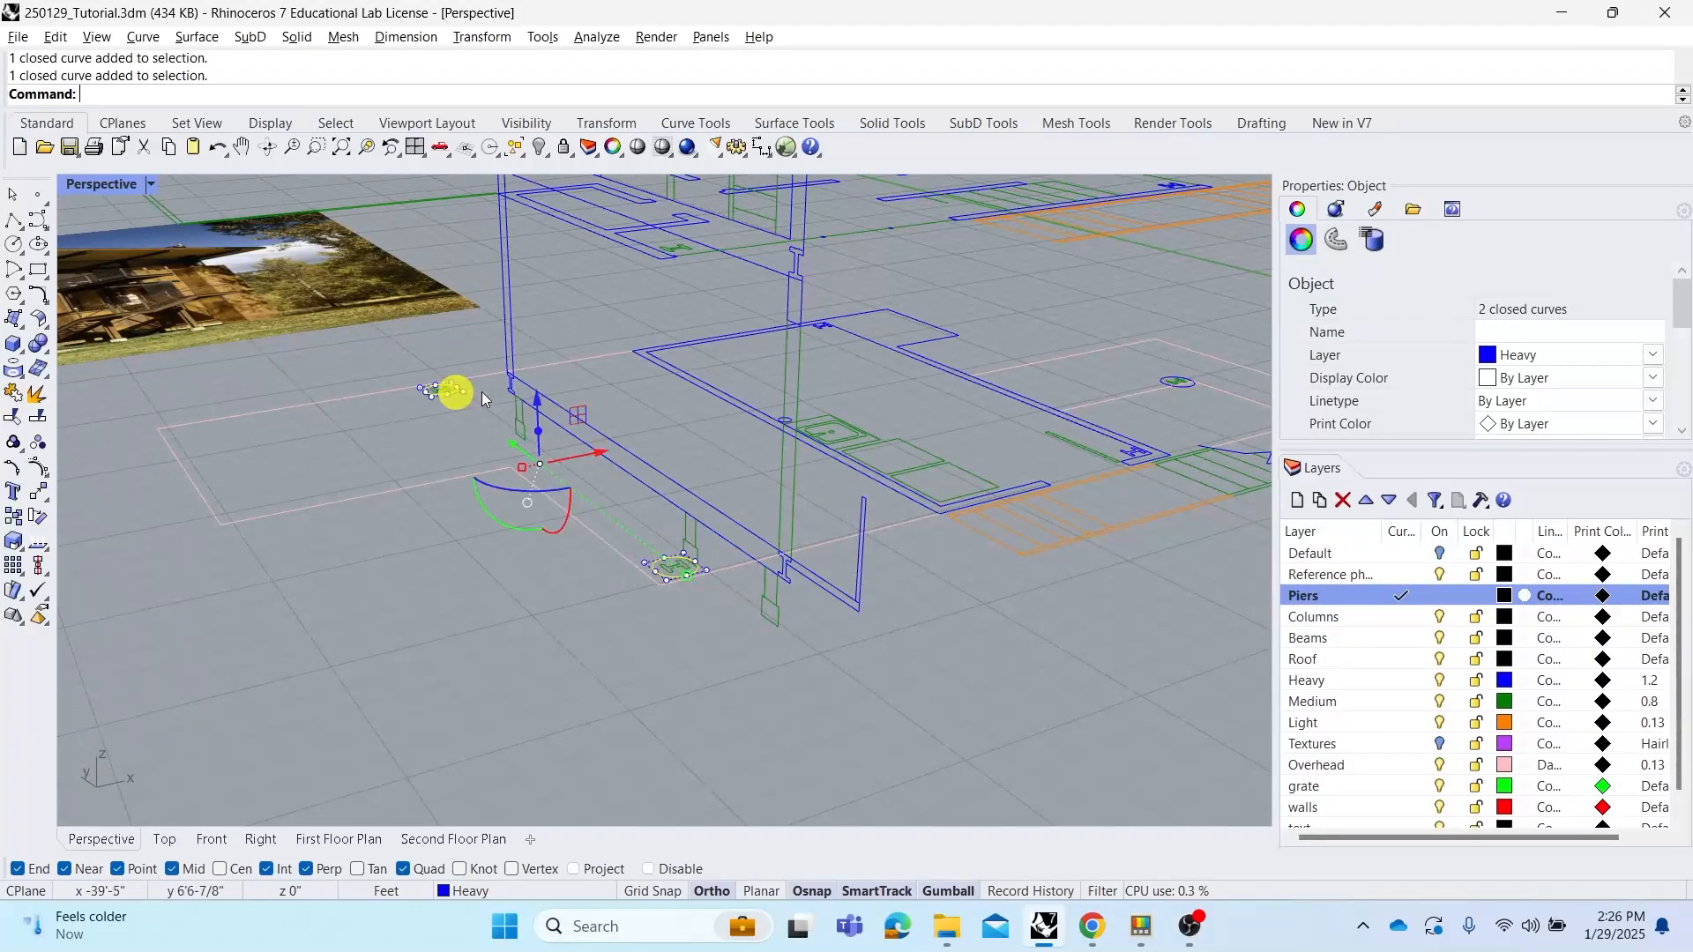
shift+right_drag(1076, 474, 885, 491)
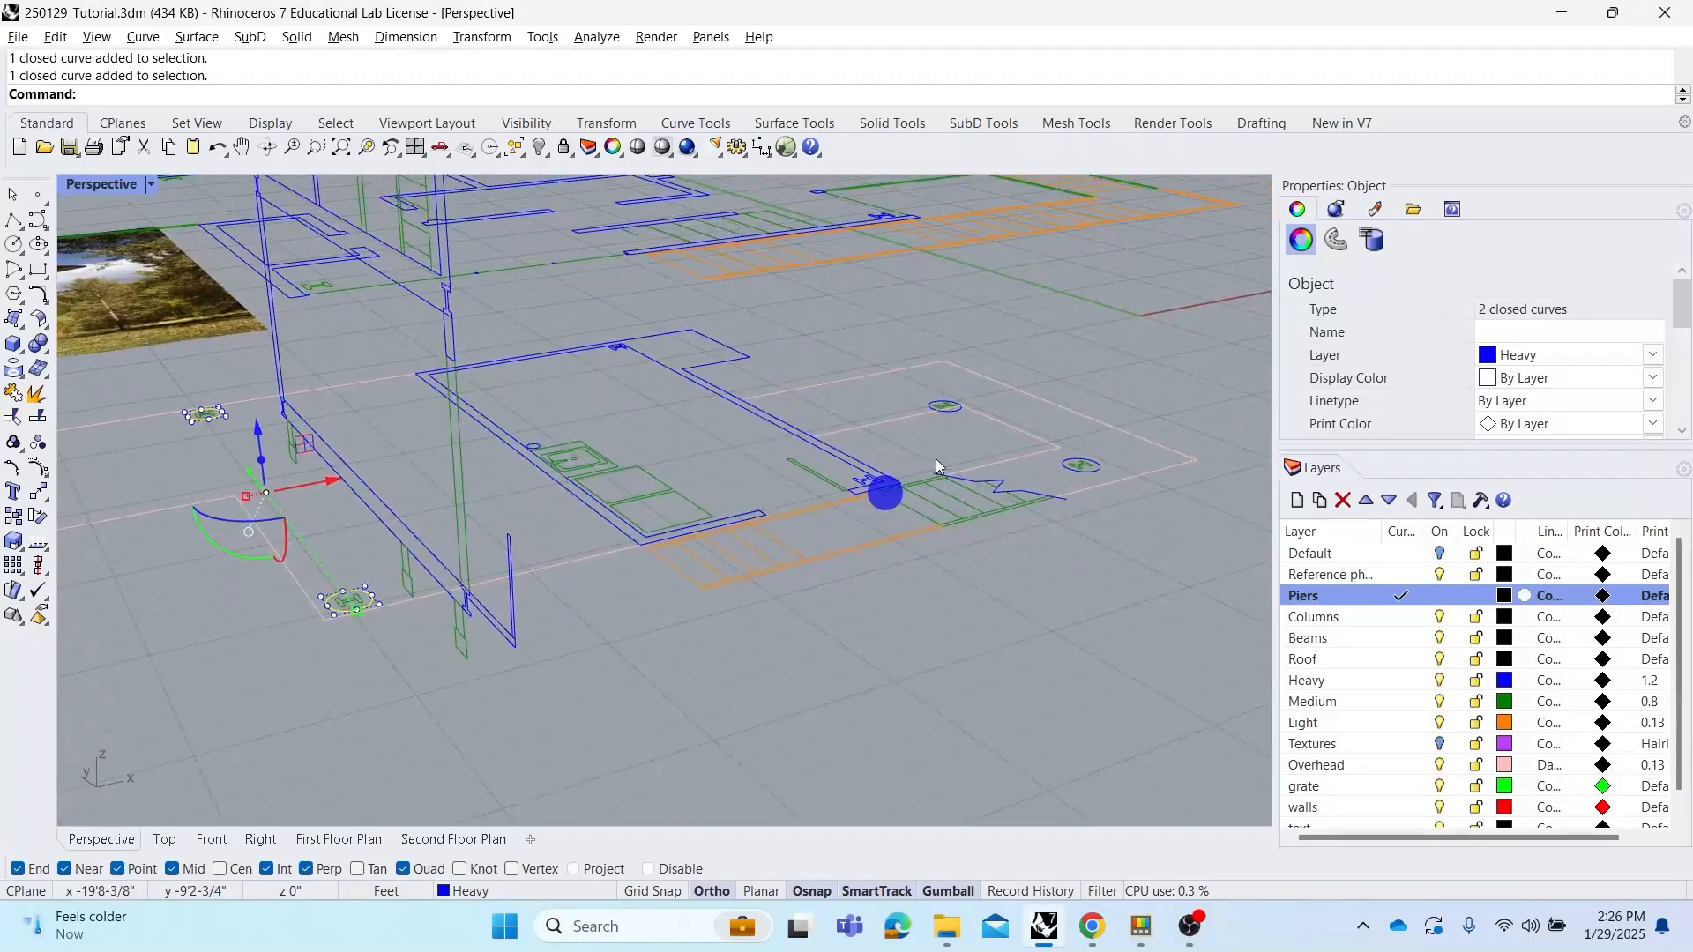
shift+click(945, 408)
shift+click(1073, 474)
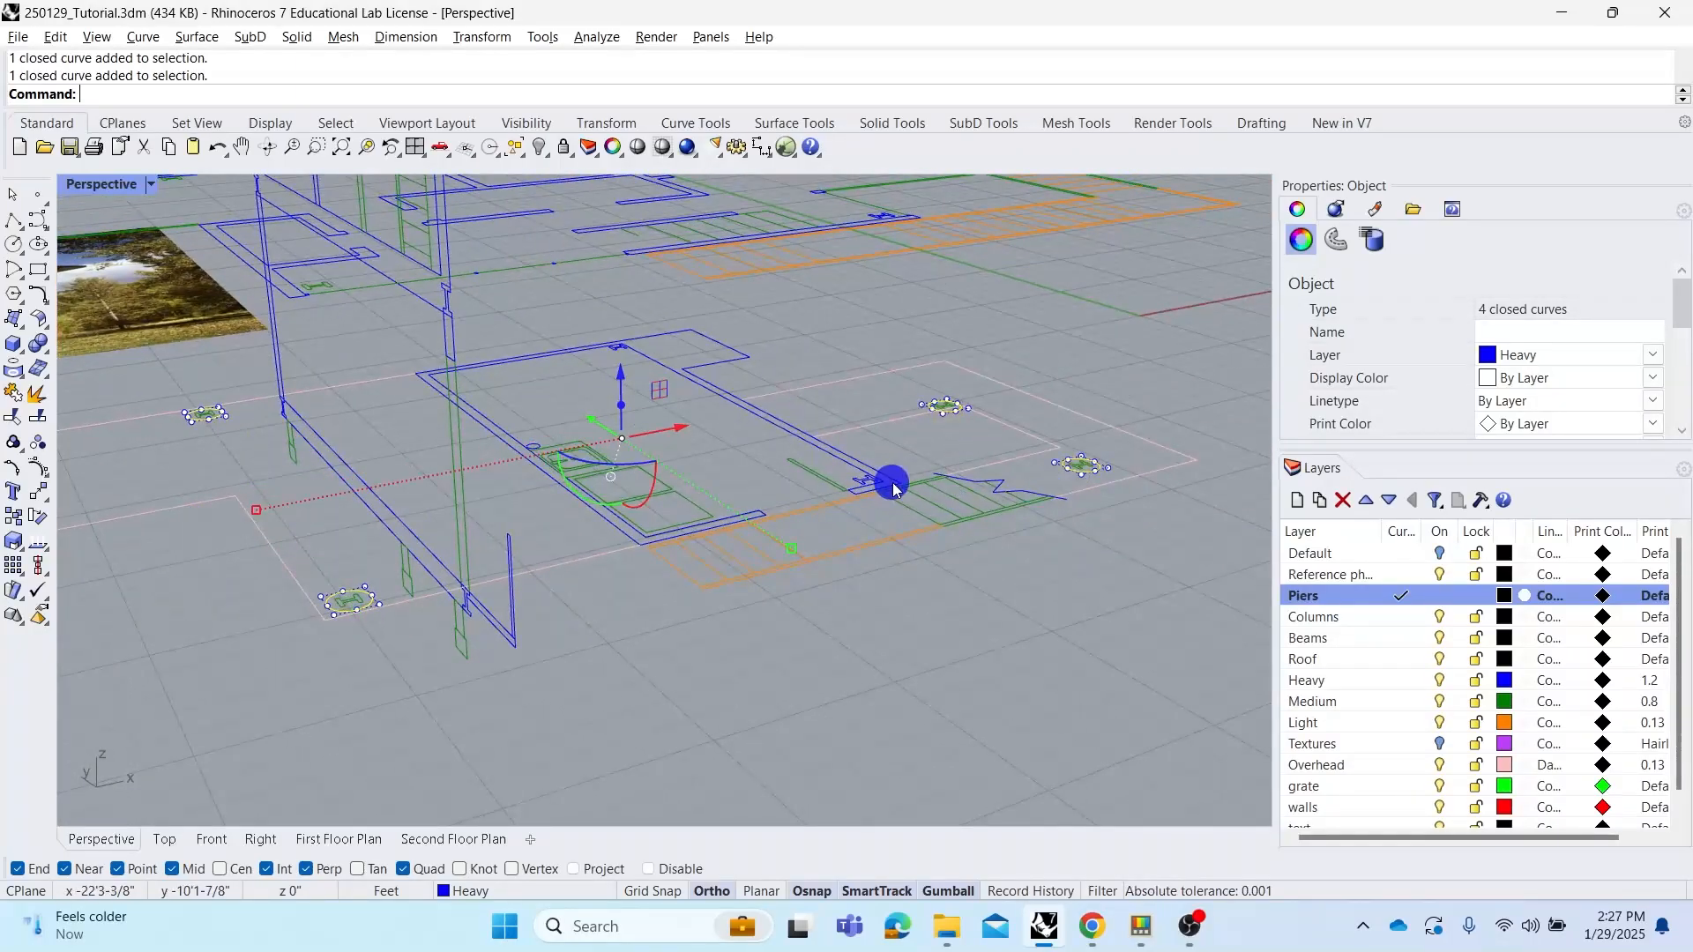
right_drag(891, 480, 923, 483)
text(ExtrudeCrv)
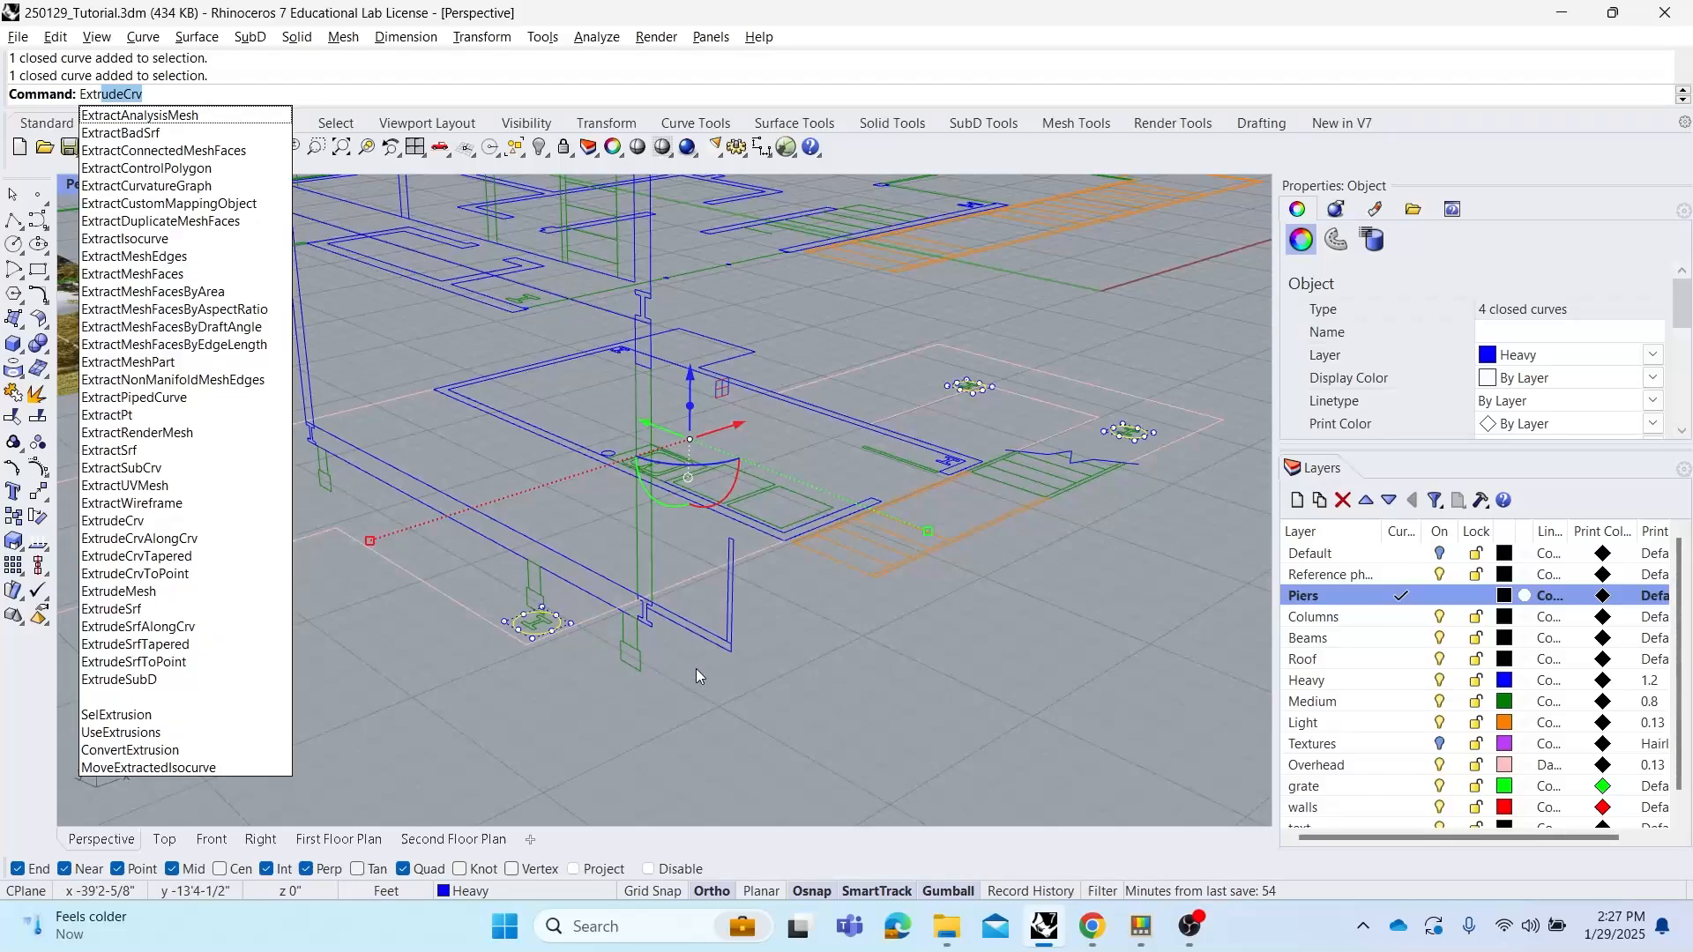
key(Return)
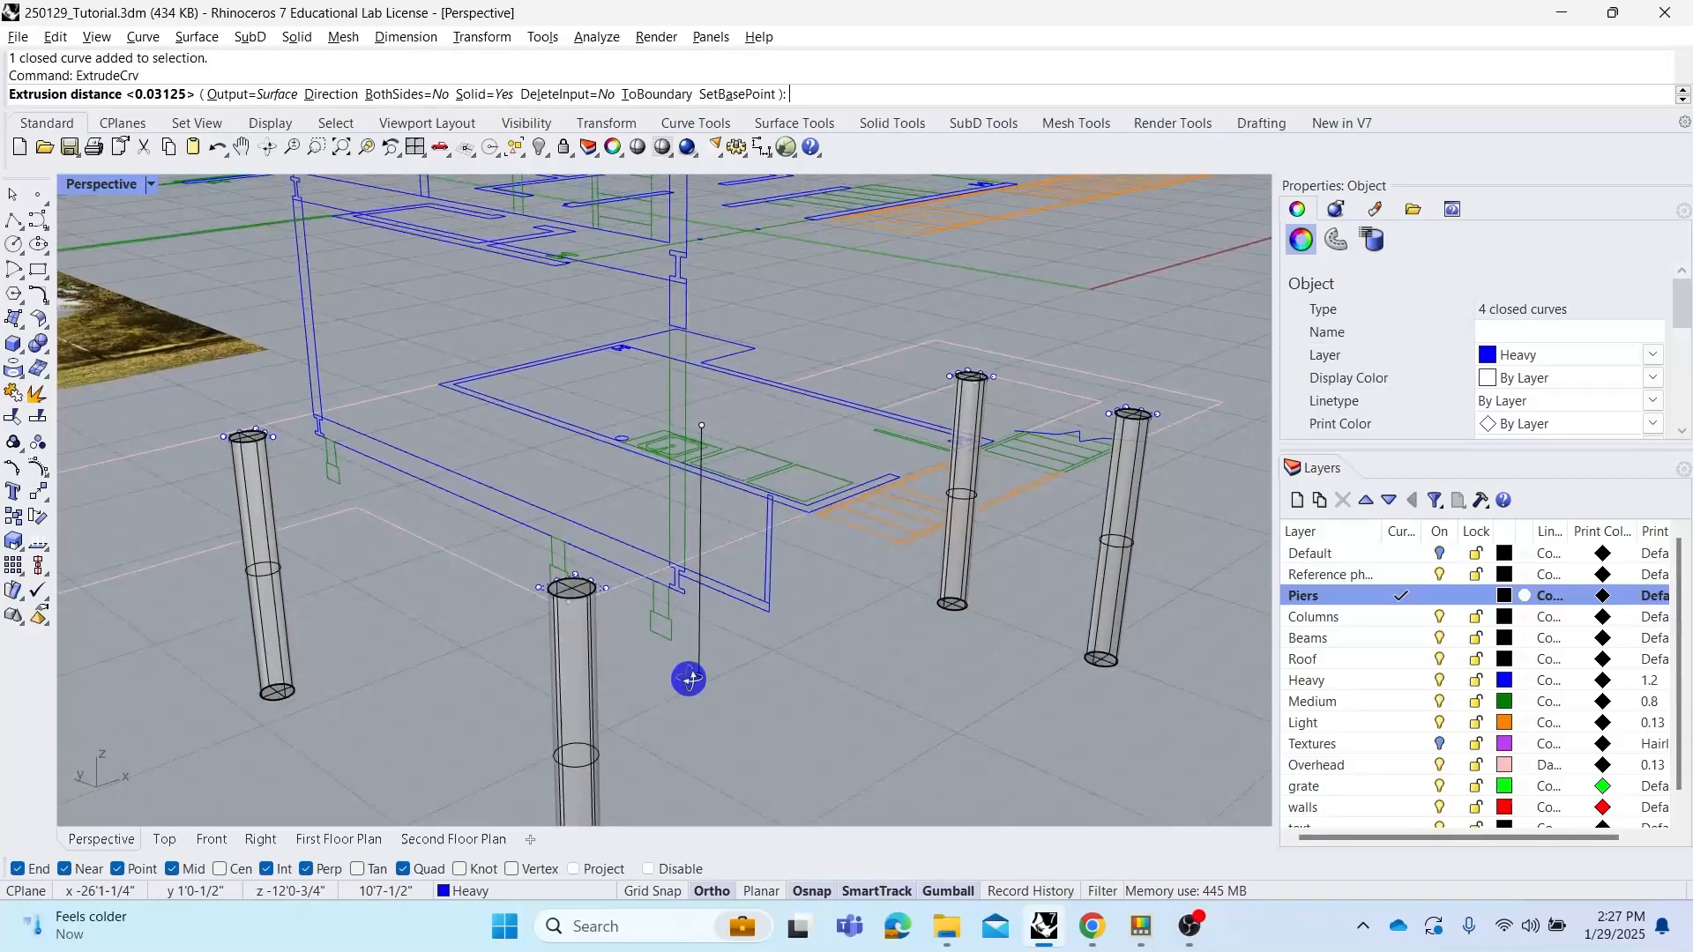
right_drag(689, 679, 681, 661)
key(Escape)
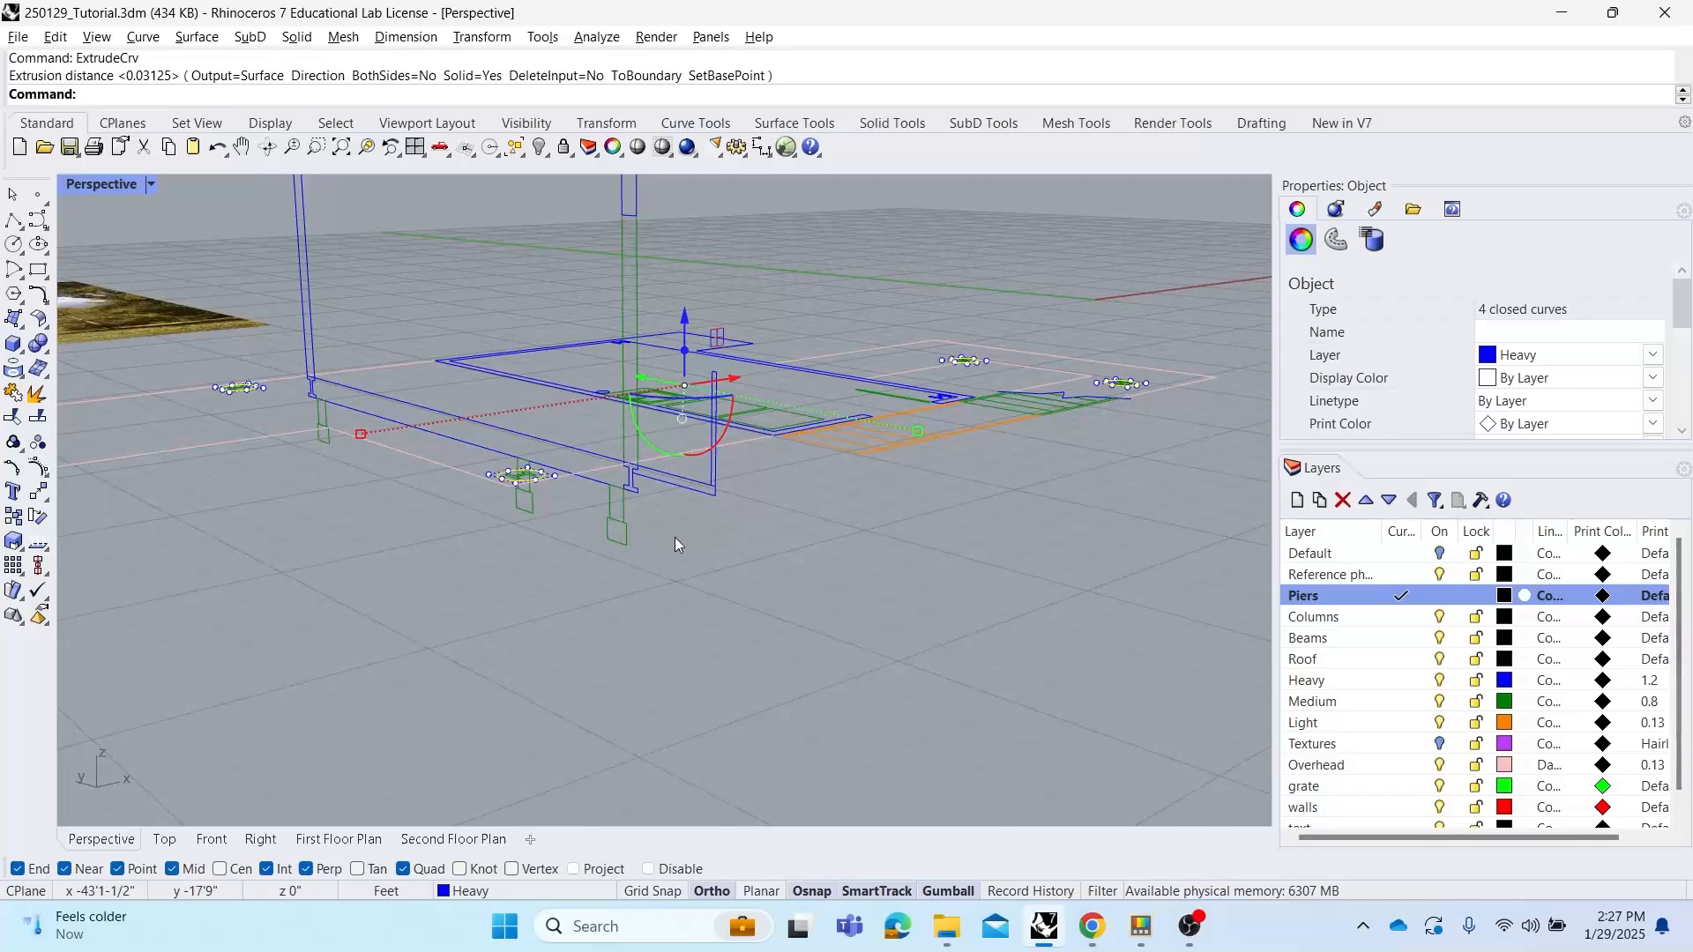
Extrude the four pier circles upward with the Solid option set to No
right_drag(677, 544, 706, 573)
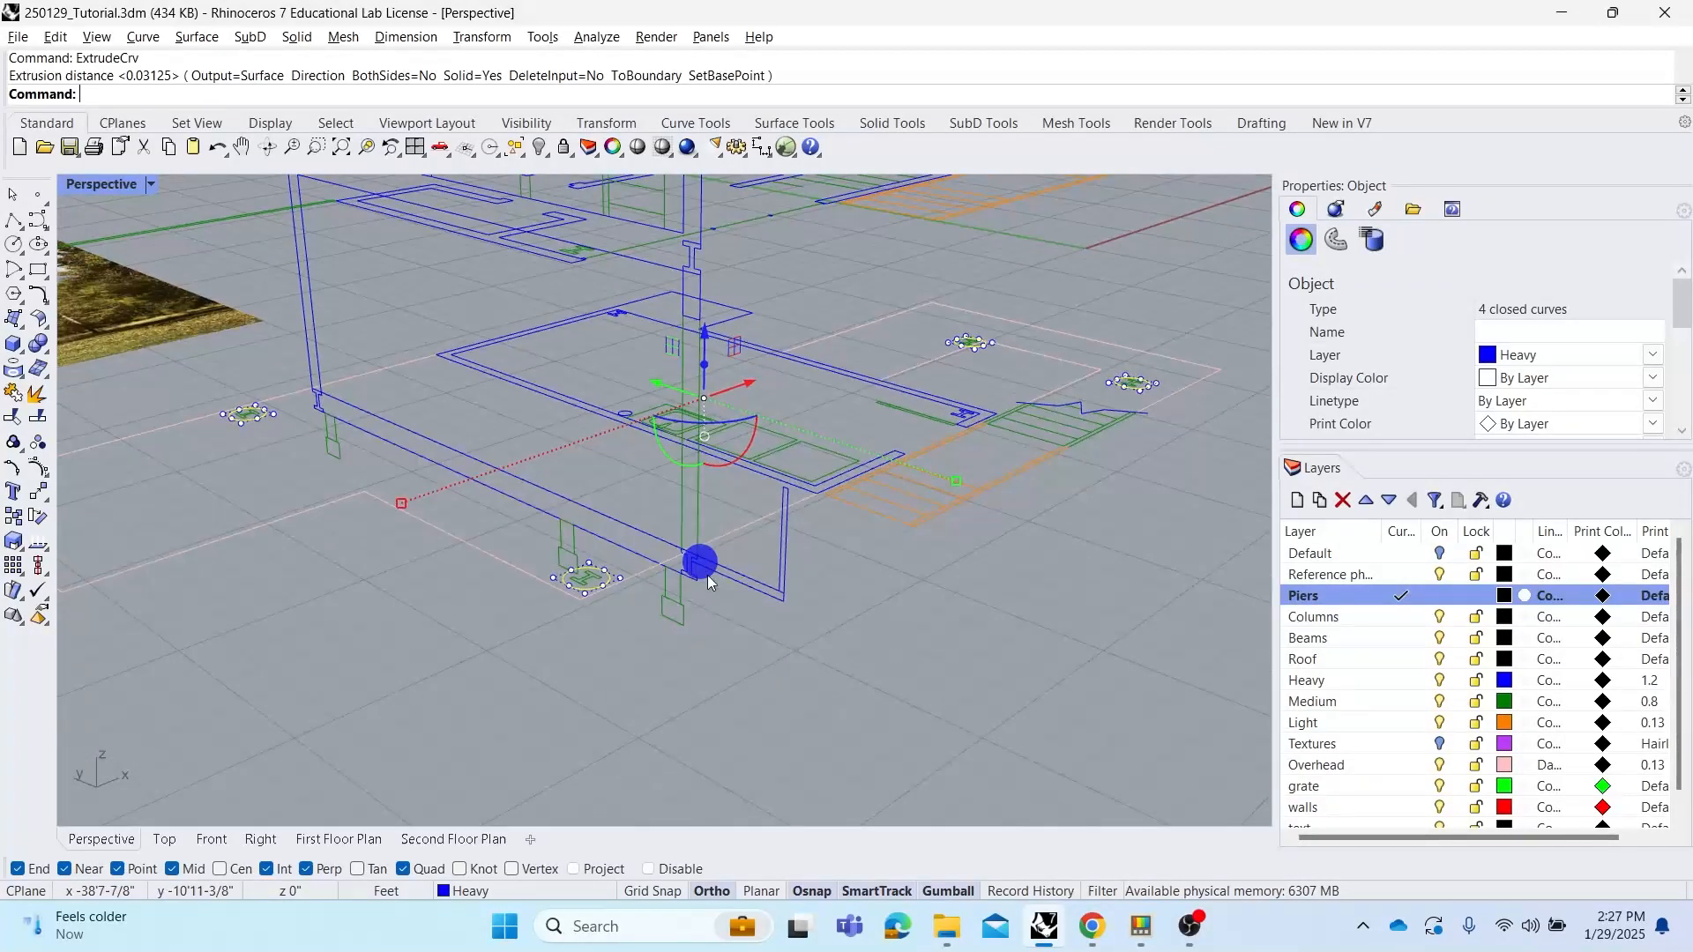
right_click(774, 631)
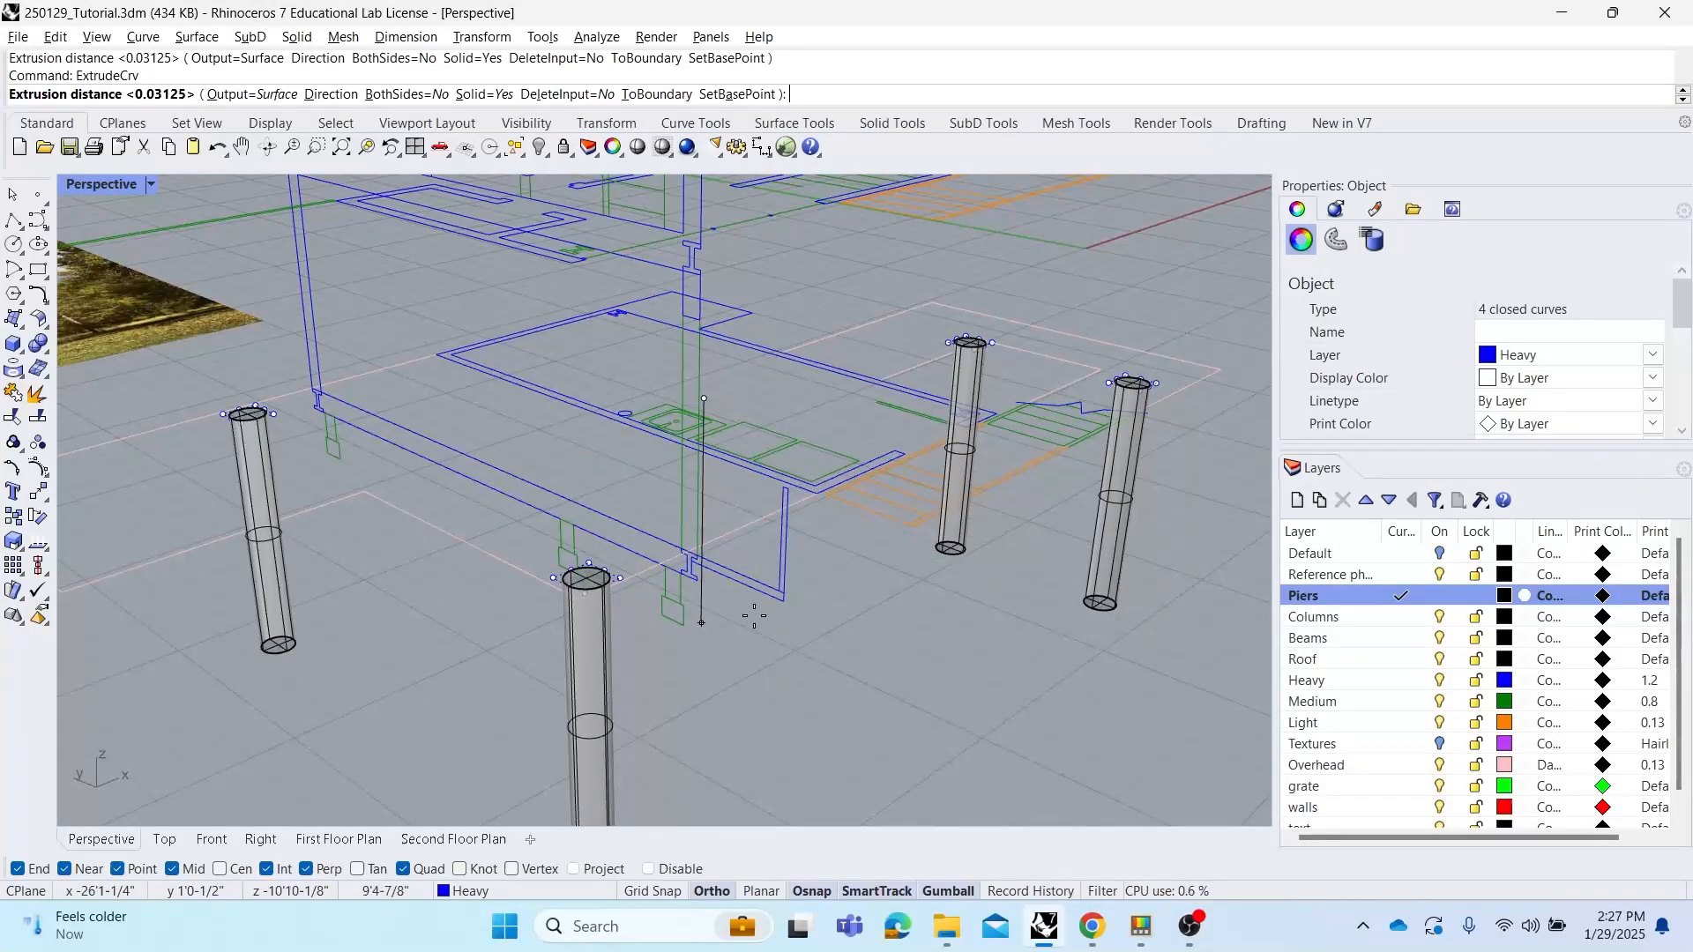
click(477, 93)
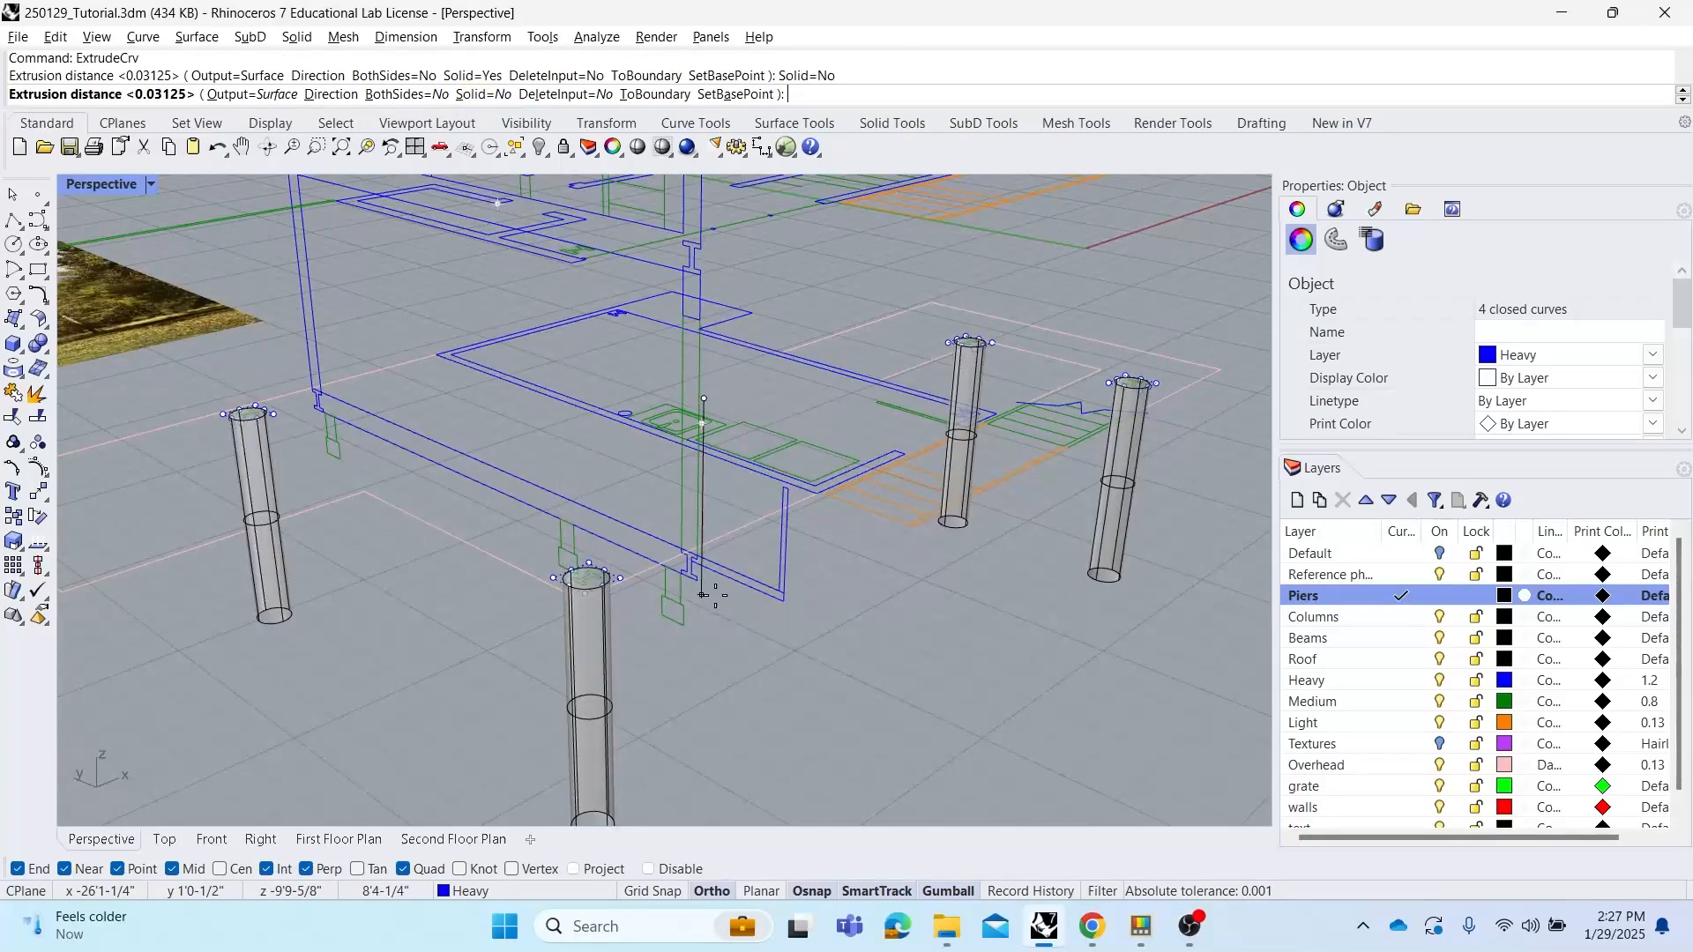
right_drag(700, 577, 677, 569)
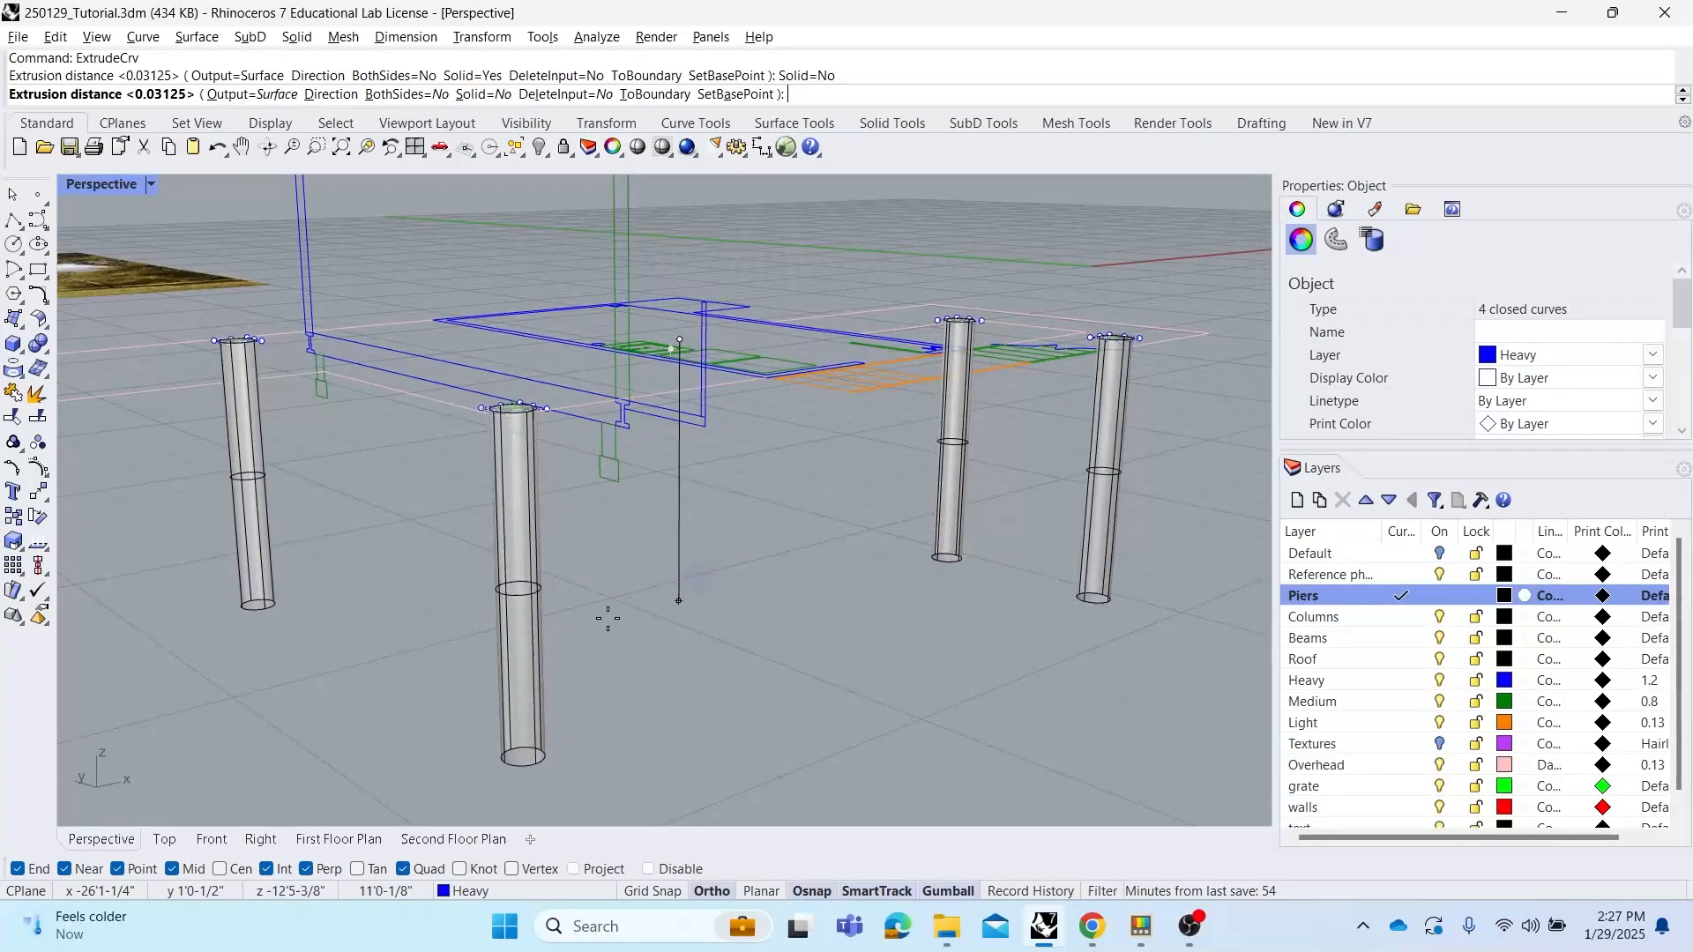
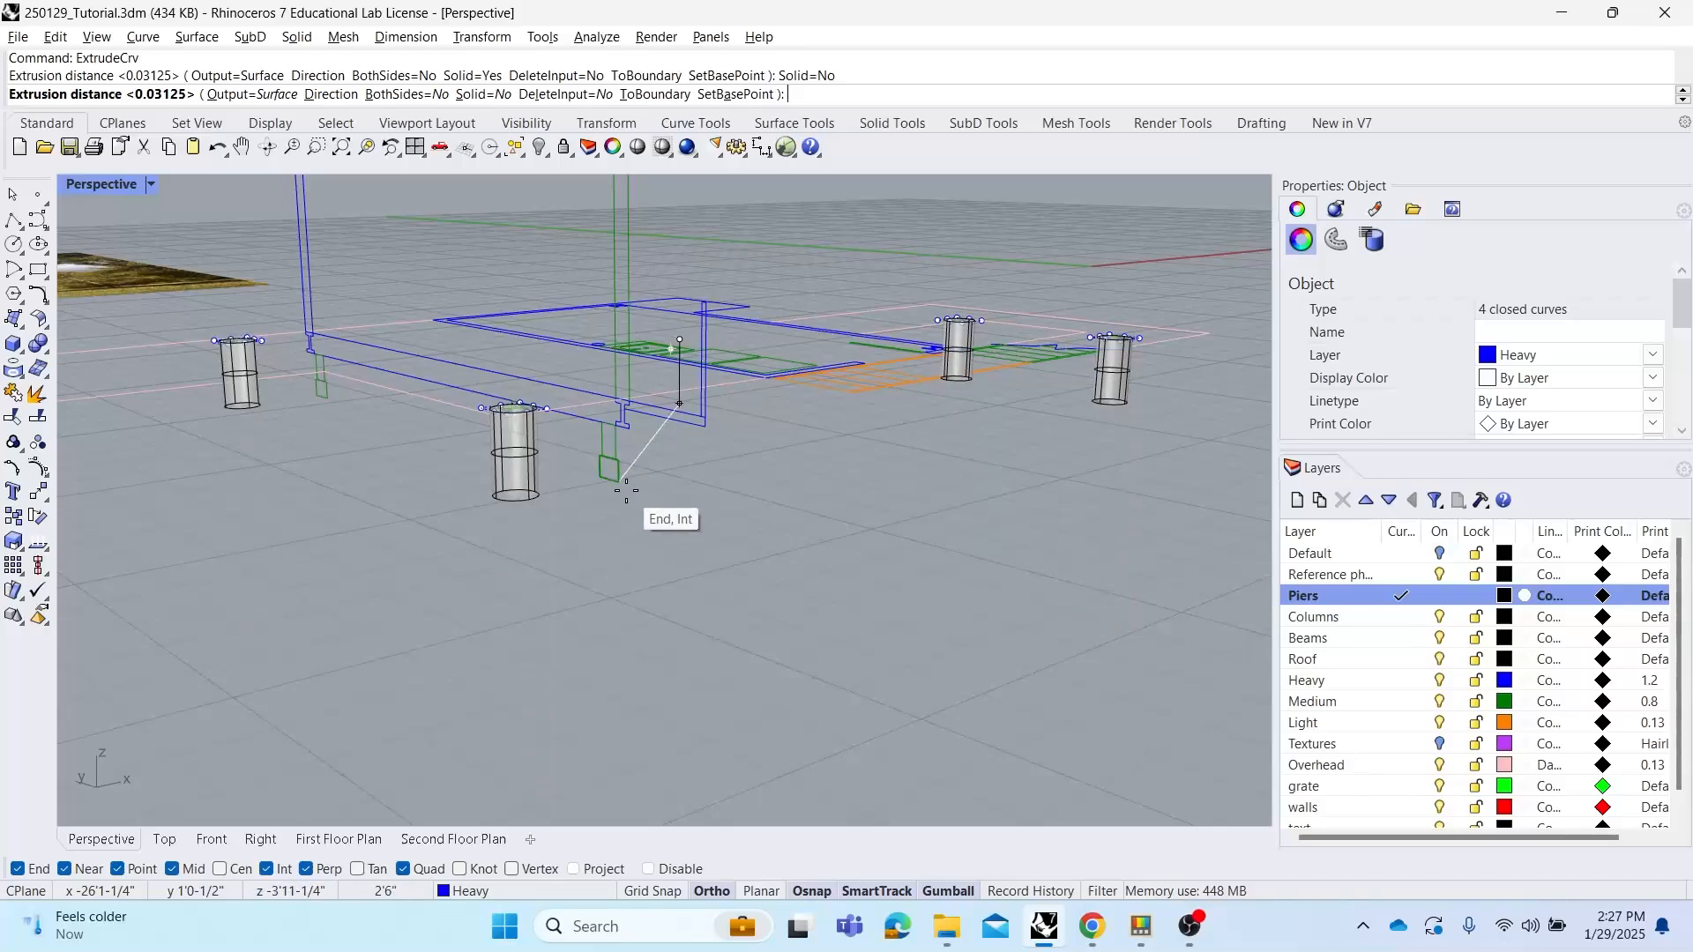
Finish the pier extrusion by snapping its height to the endpoint on the floor framing below the house
mouse_move(626, 490)
right_down()
mouse_move(616, 469)
mouse_move(585, 480)
mouse_move(424, 445)
right_up()
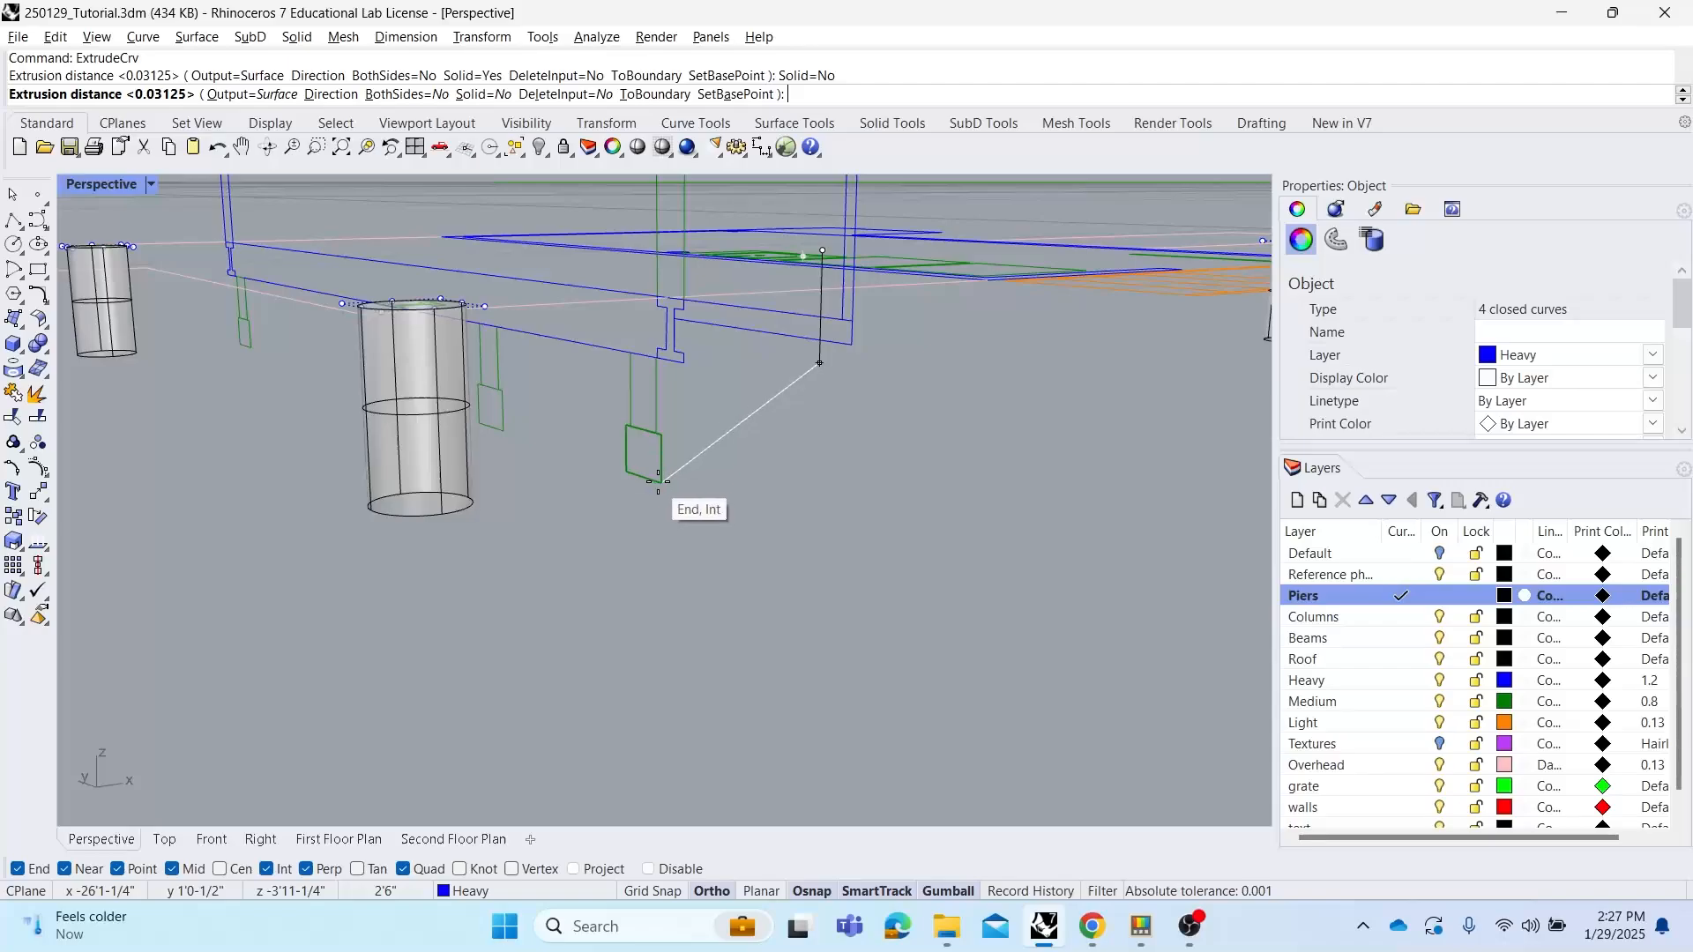
click(663, 480)
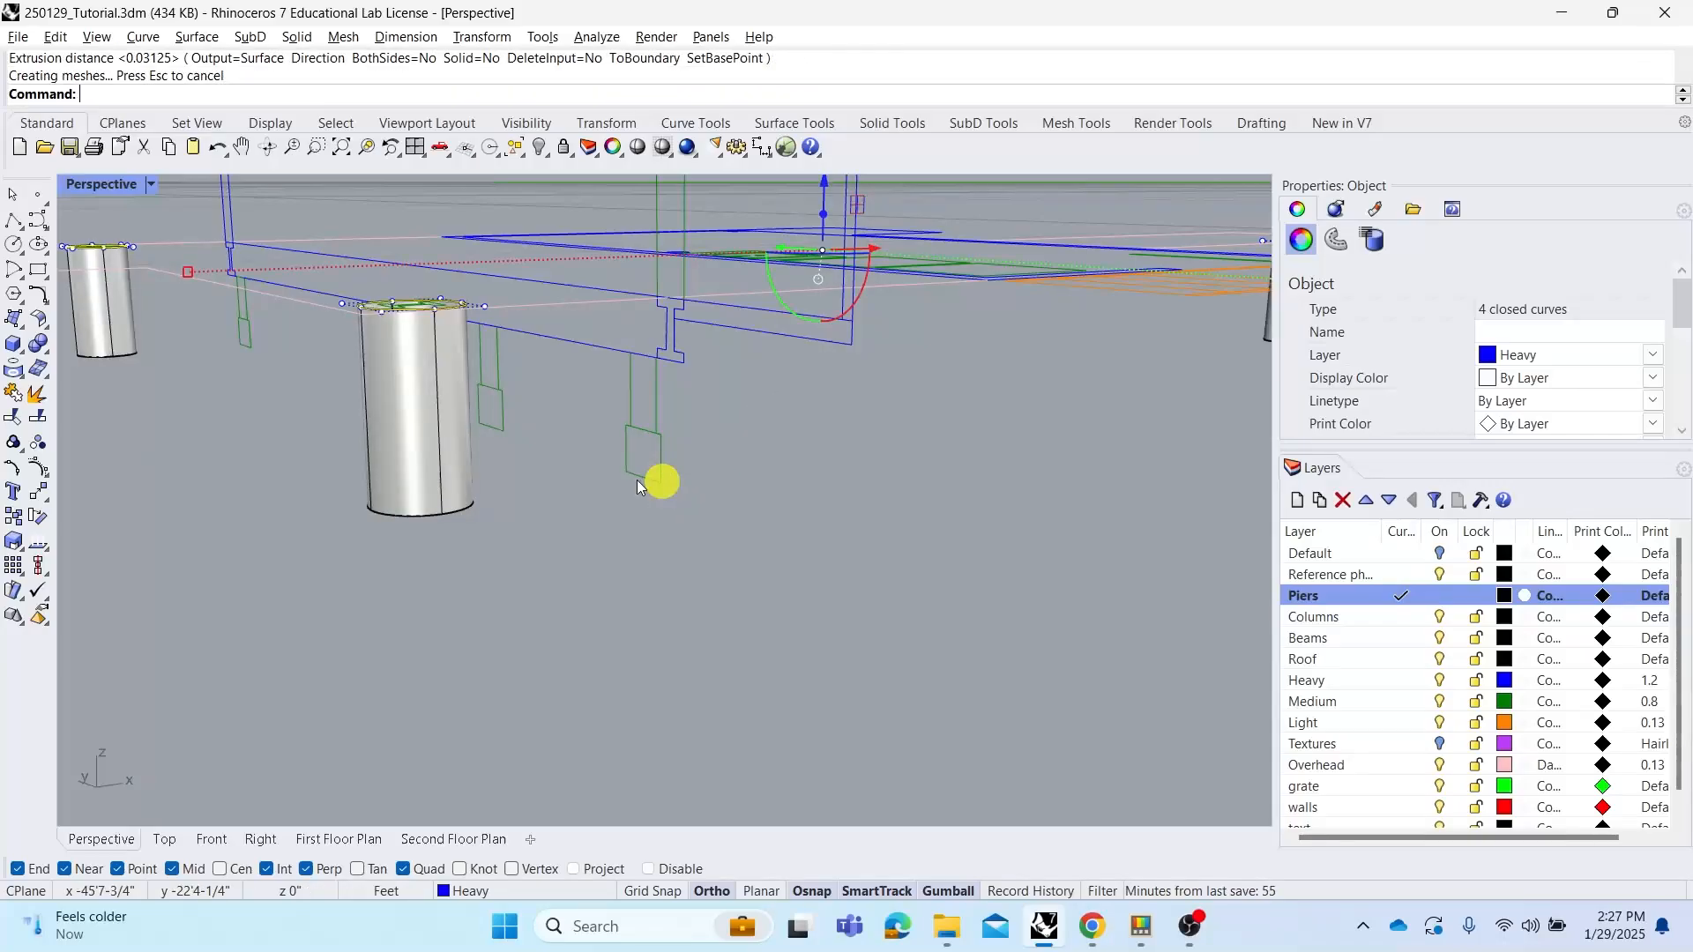
Shorten the four piers with Scale1D, scaling from their base using the pier top and the floor-framing endpoint as references
click(458, 469)
scroll(292, 404, down, 5)
right_drag(509, 425, 557, 448)
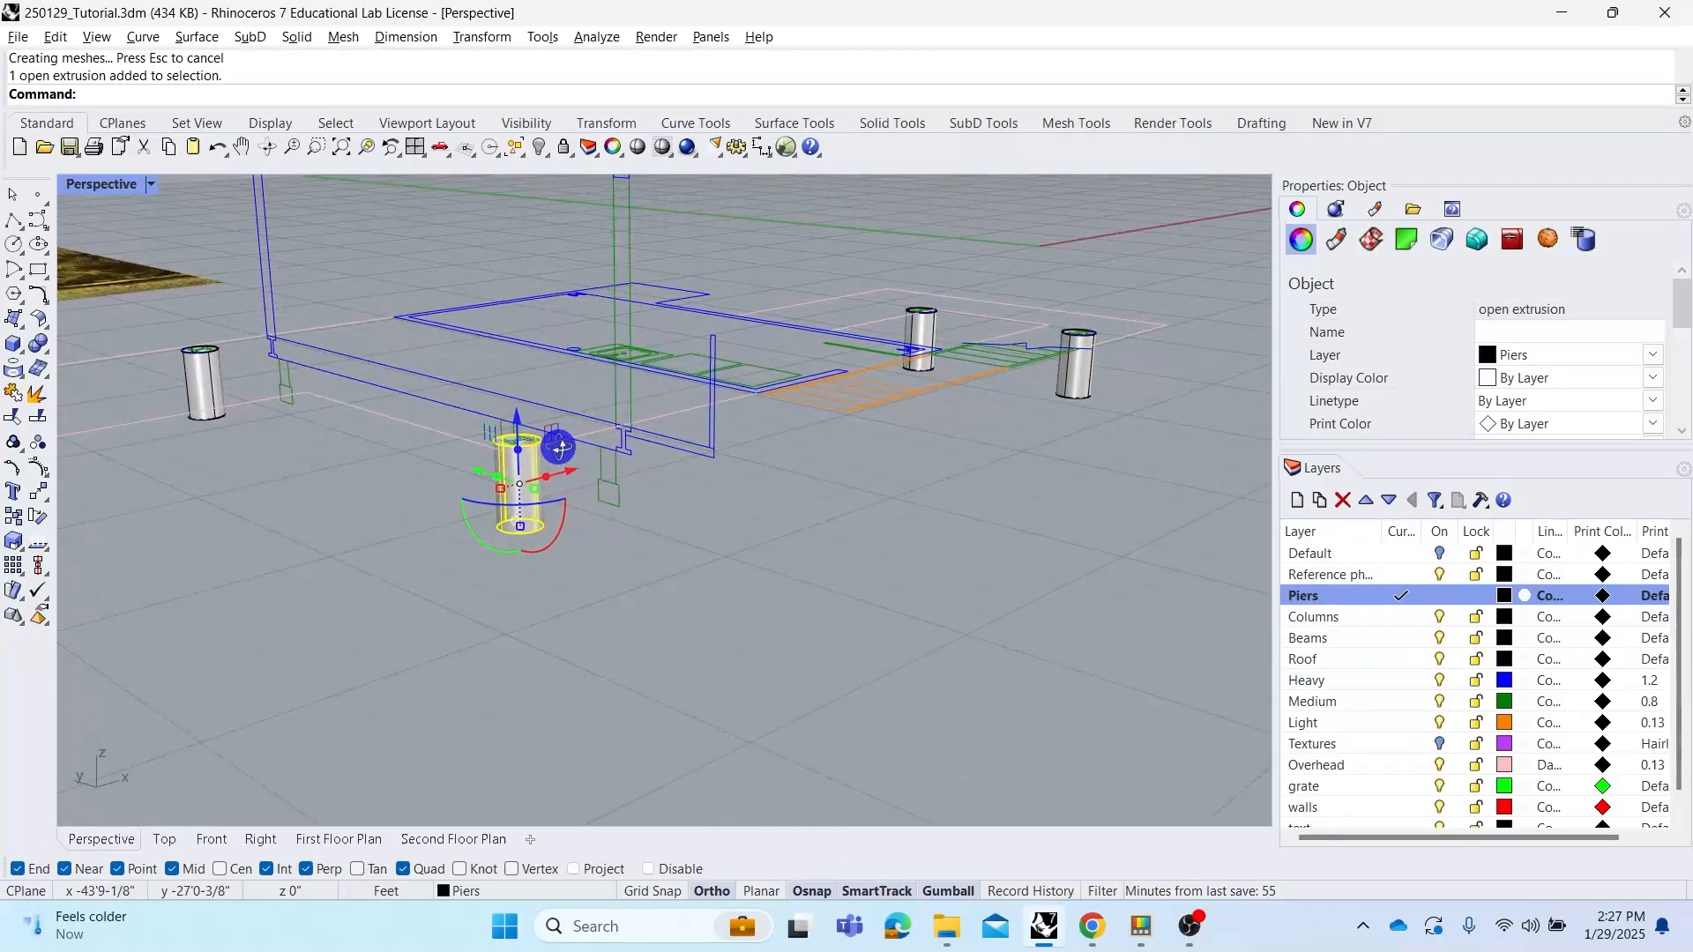
shift+click(212, 408)
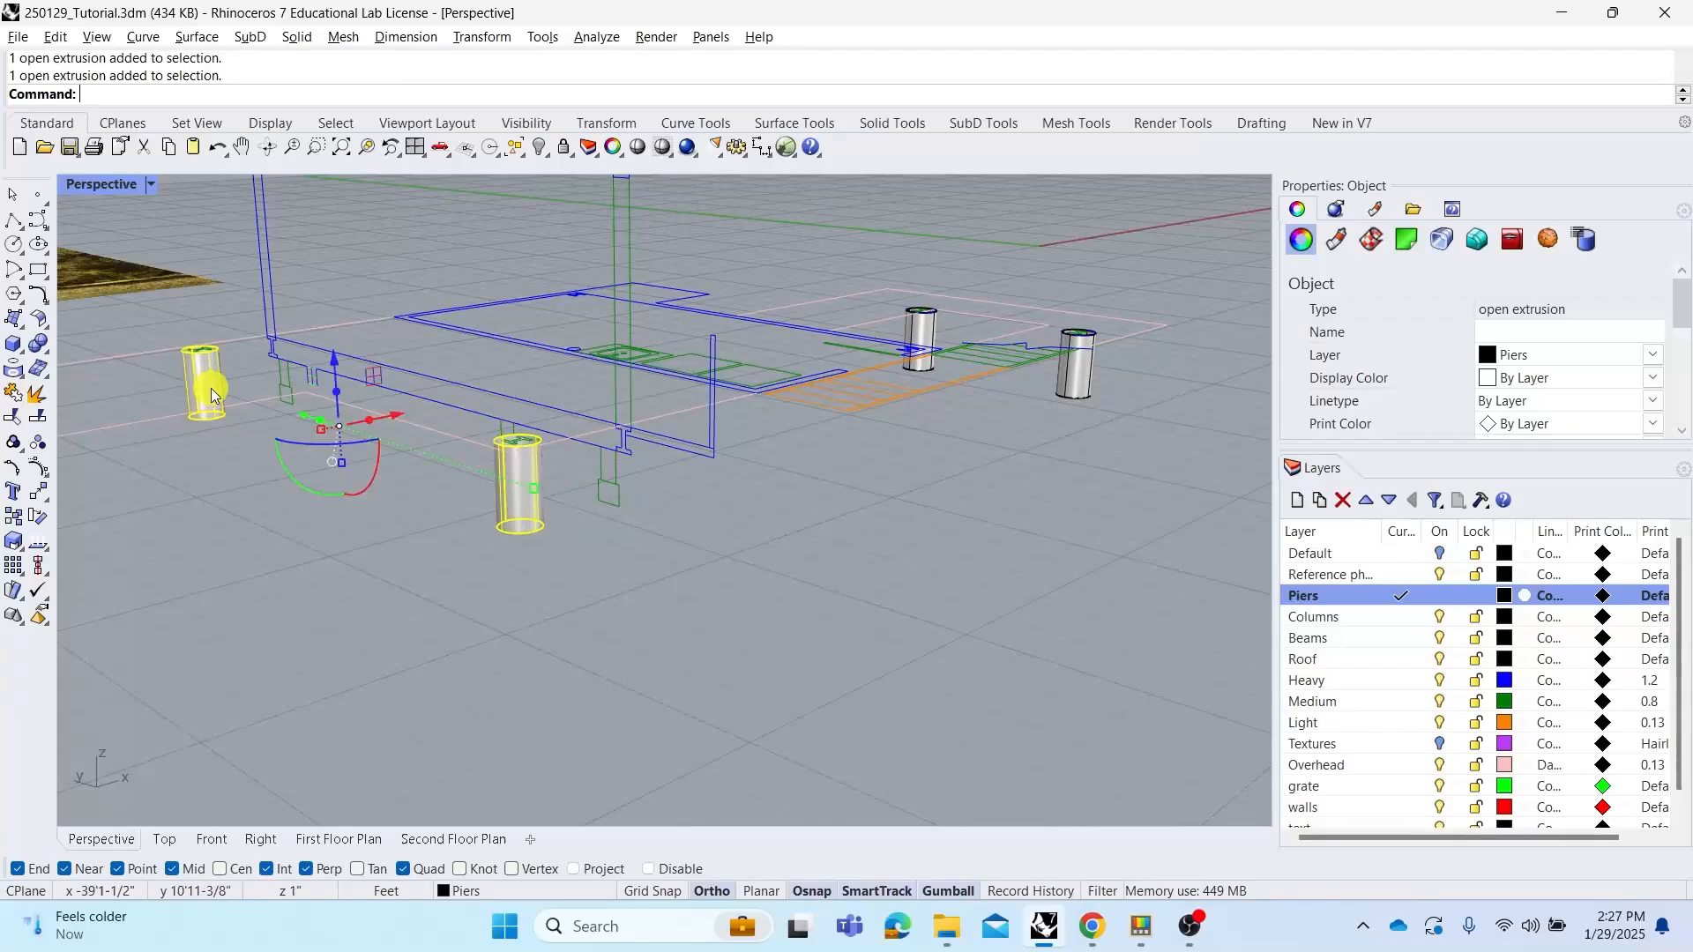
shift+click(922, 353)
shift+click(1069, 388)
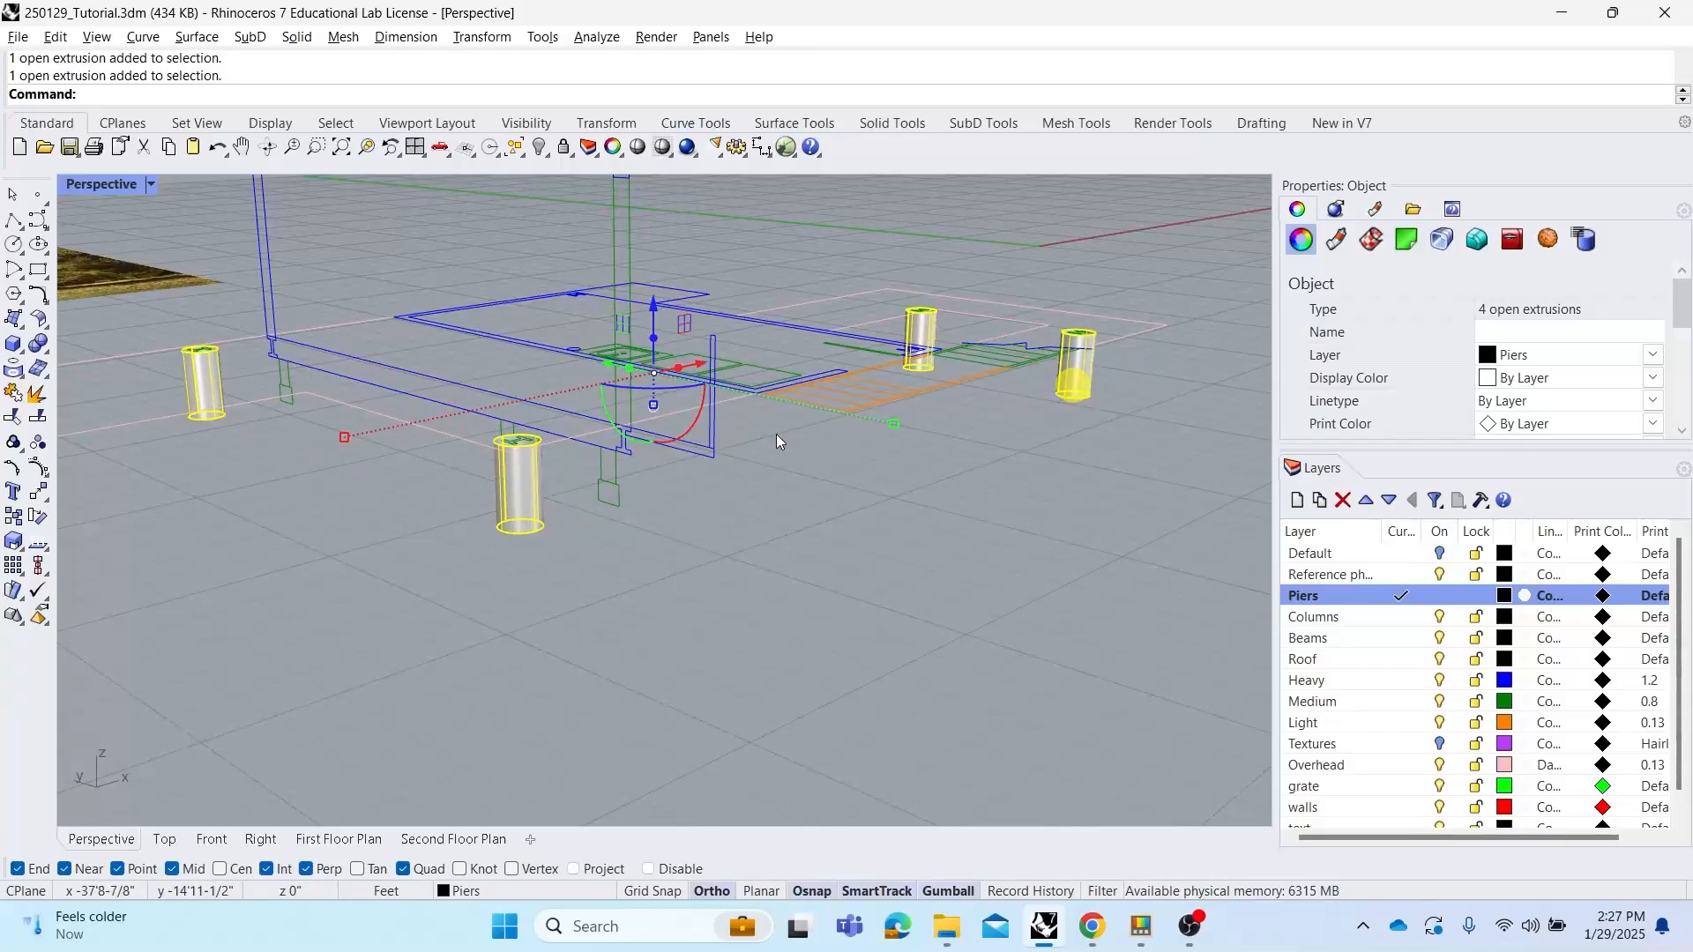
scroll(654, 440, down, 3)
right_drag(663, 446, 710, 433)
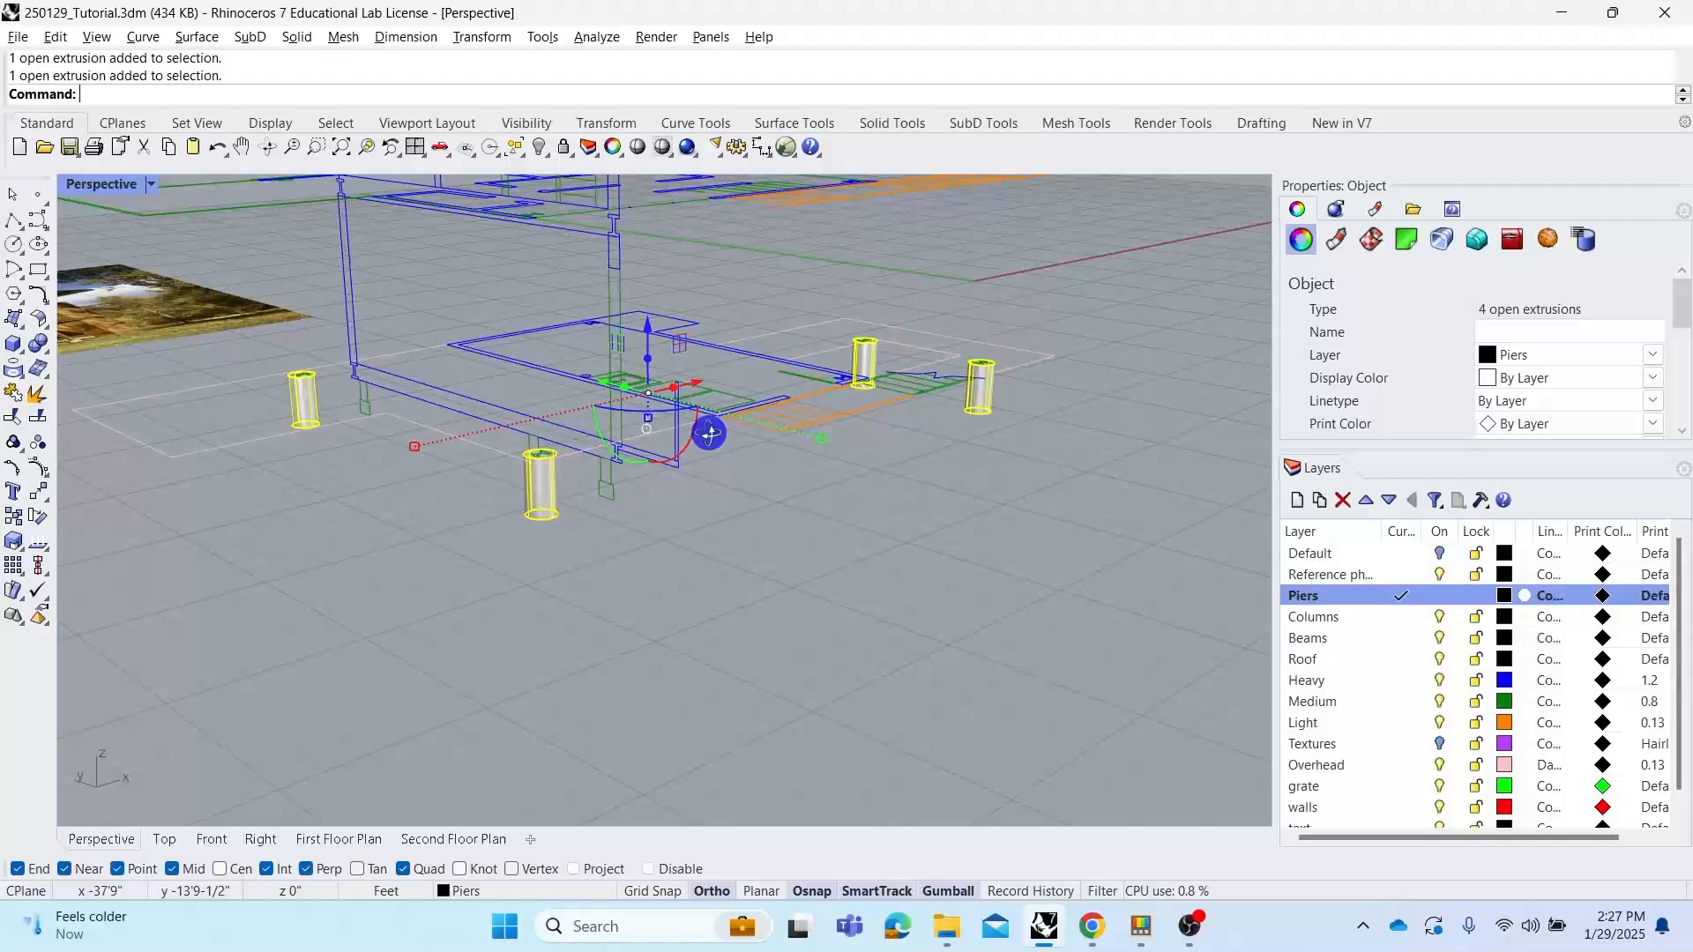
double_click(117, 189)
scroll(896, 699, up, 10)
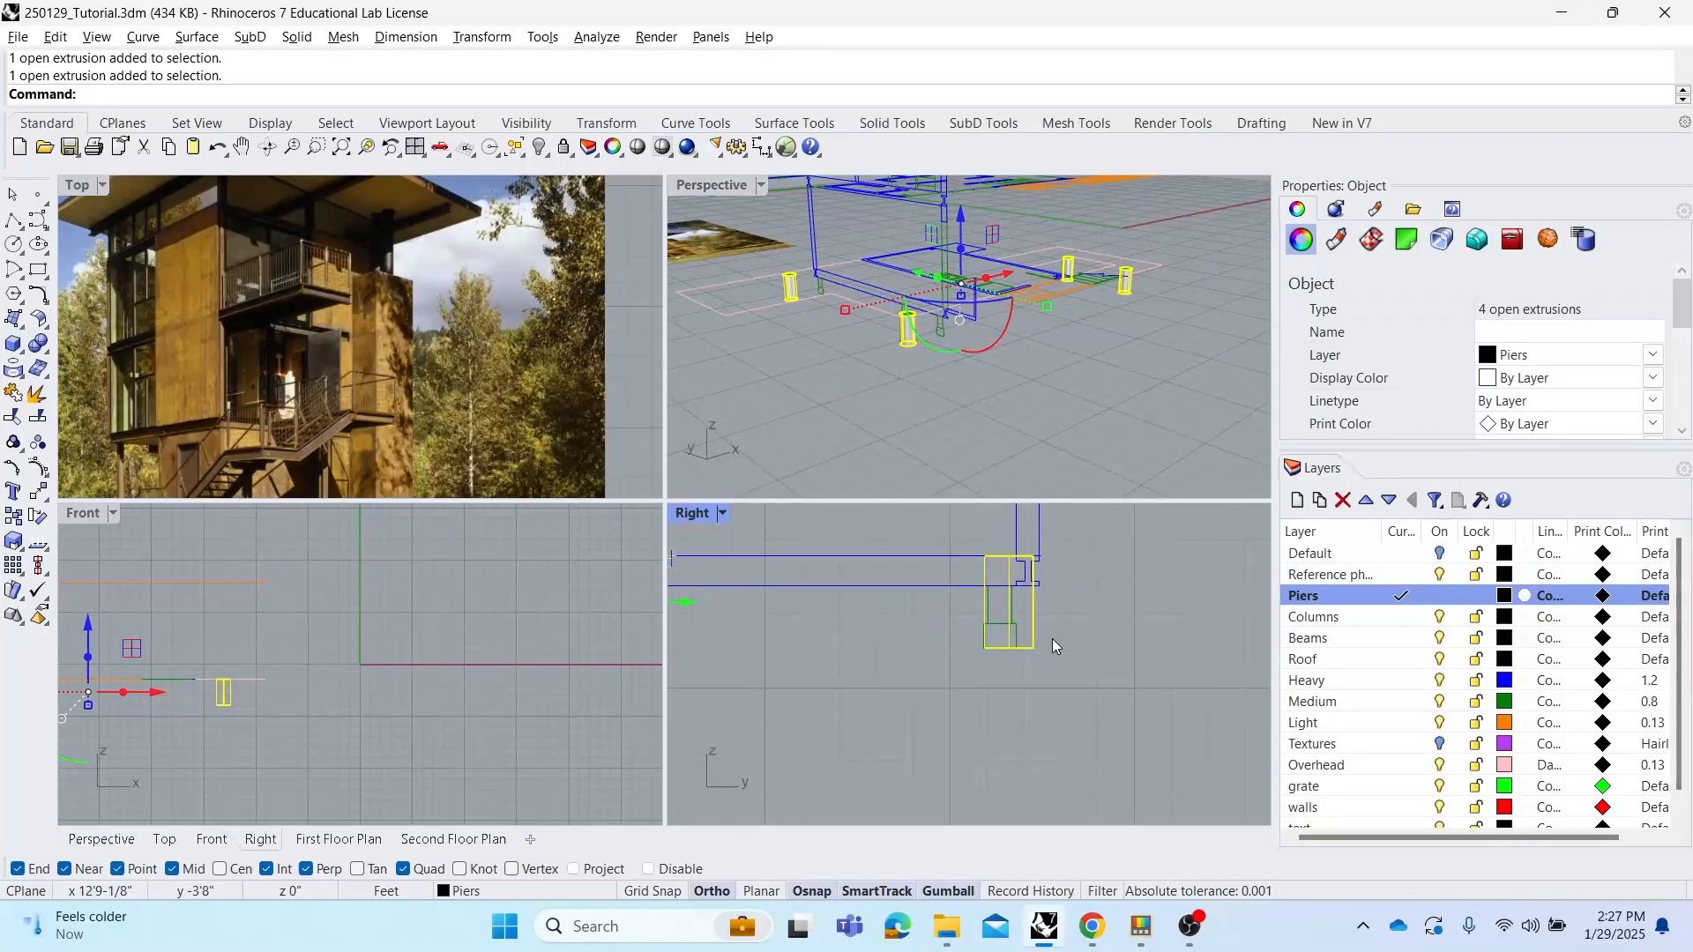
scroll(952, 648, down, 6)
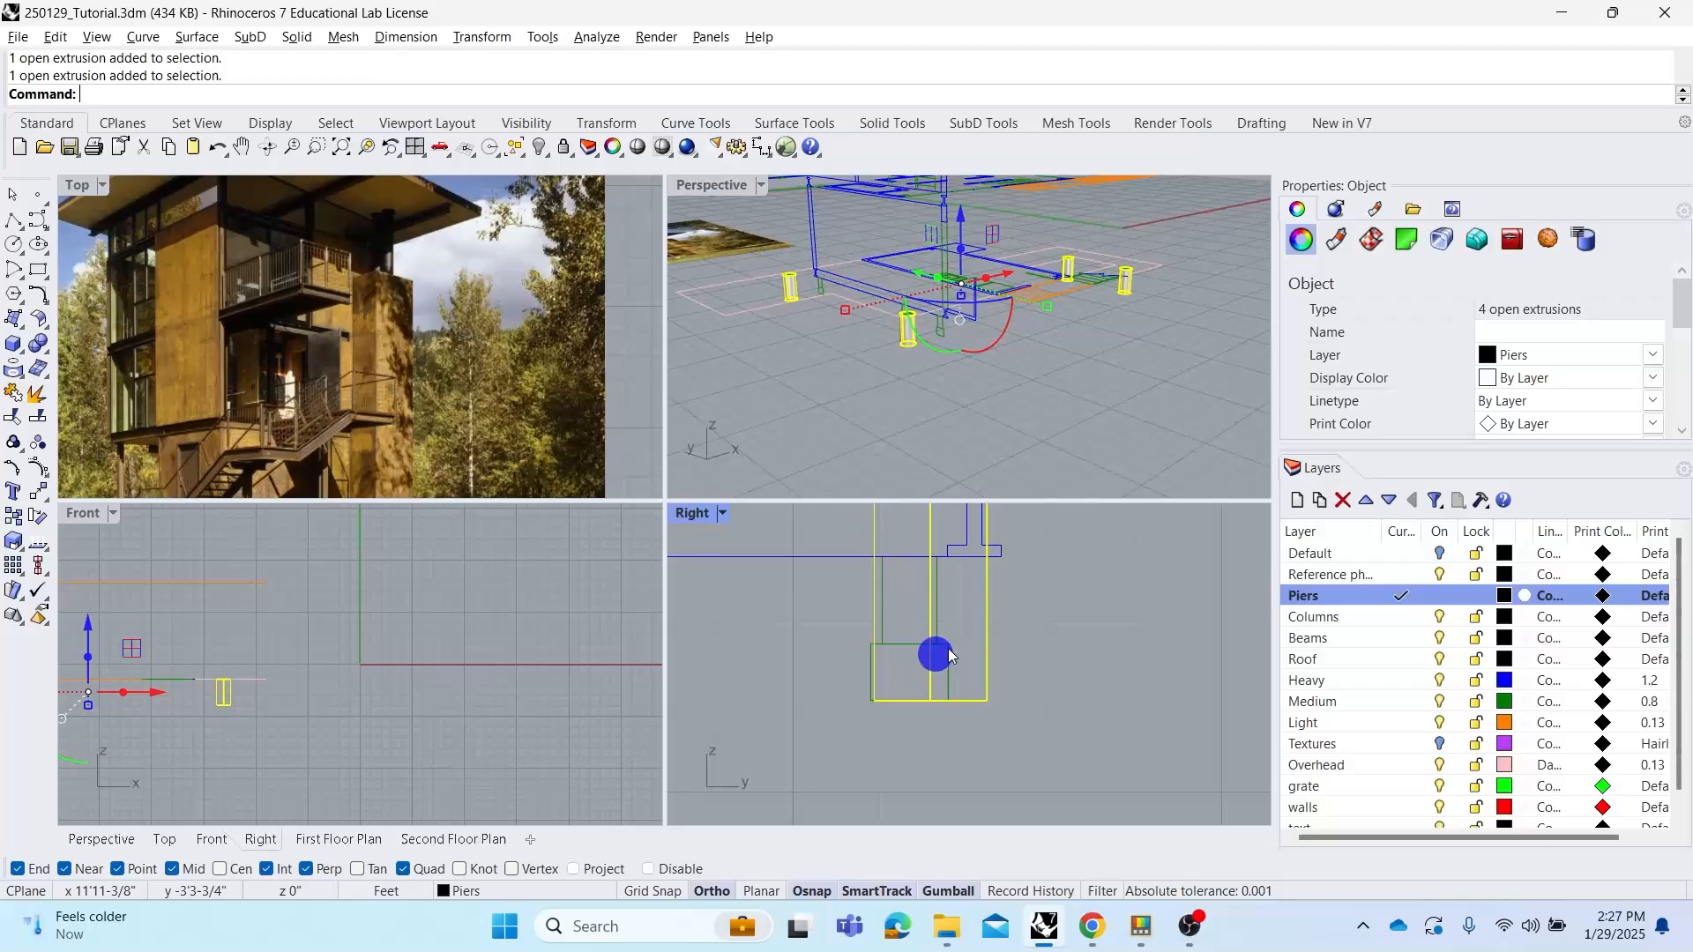
scroll(769, 641, up, 4)
right_drag(770, 642, 973, 665)
text(Scale1D)
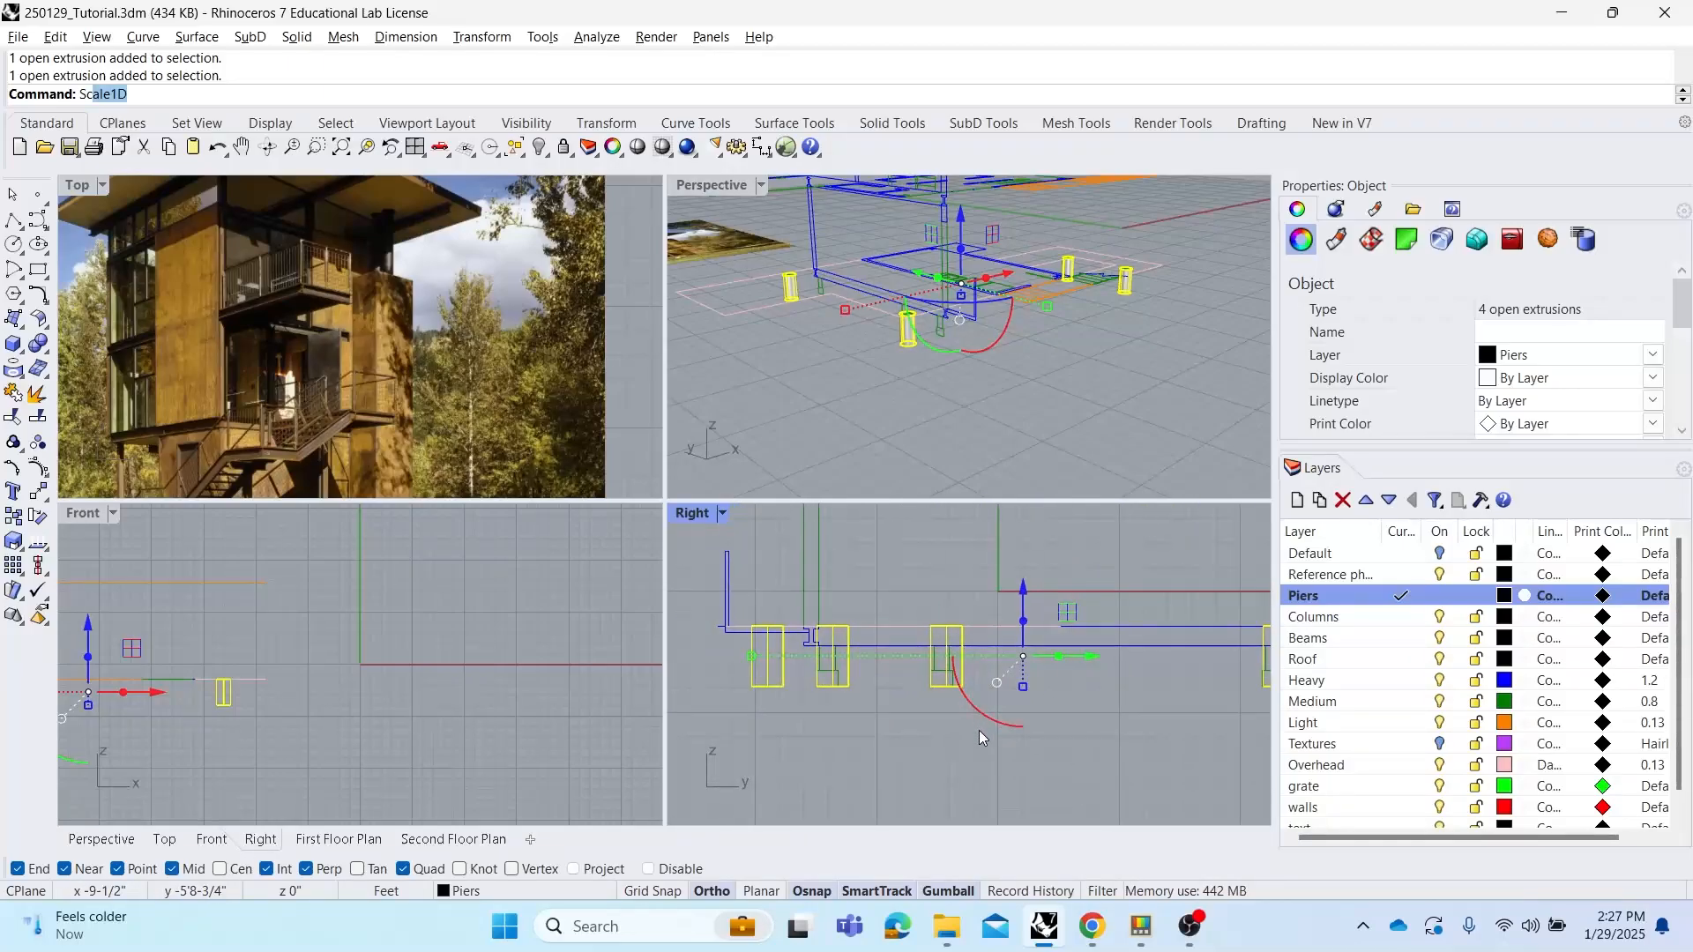
key(Return)
click(970, 694)
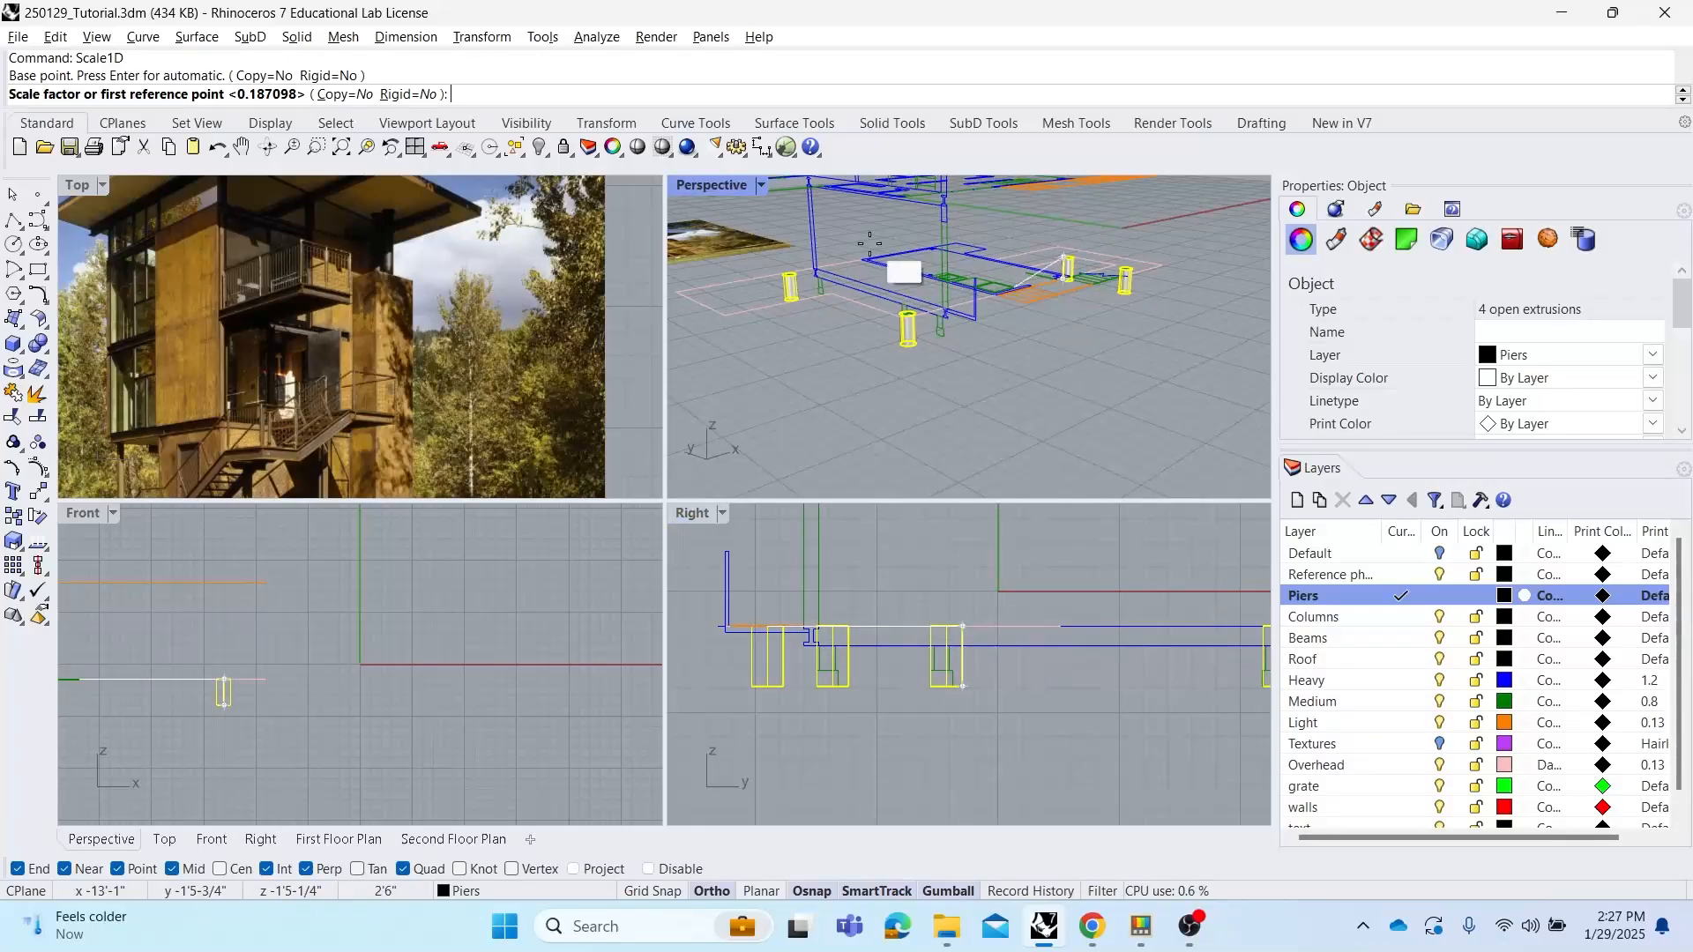
scroll(1118, 250, up, 5)
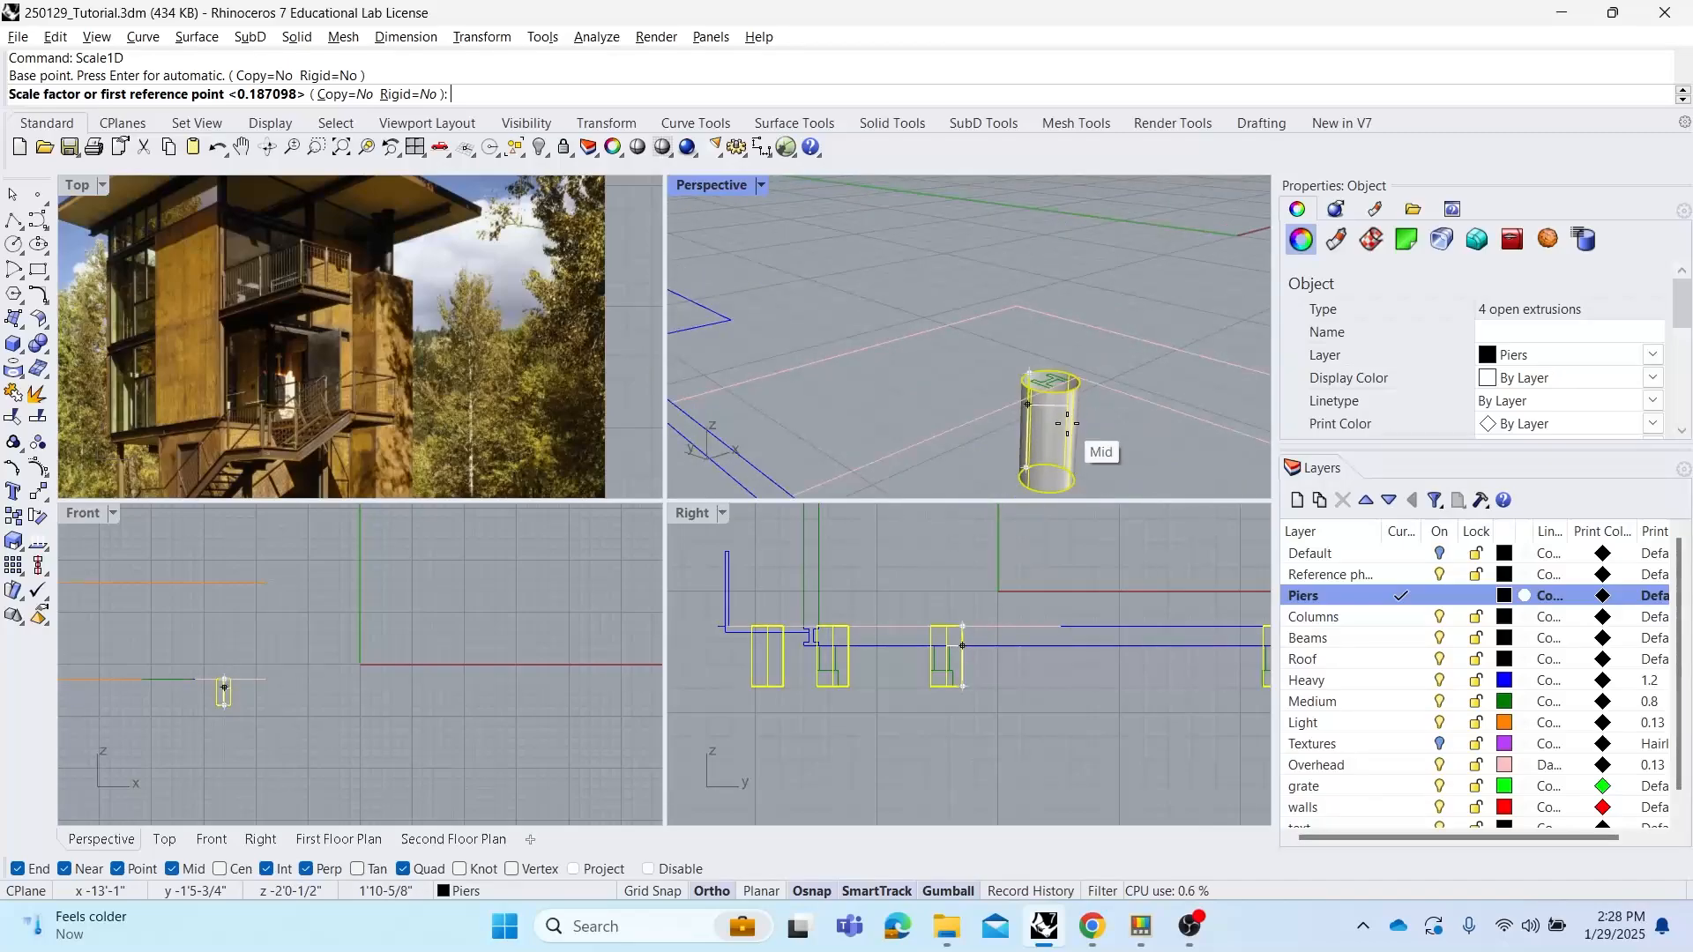
scroll(1068, 389, down, 4)
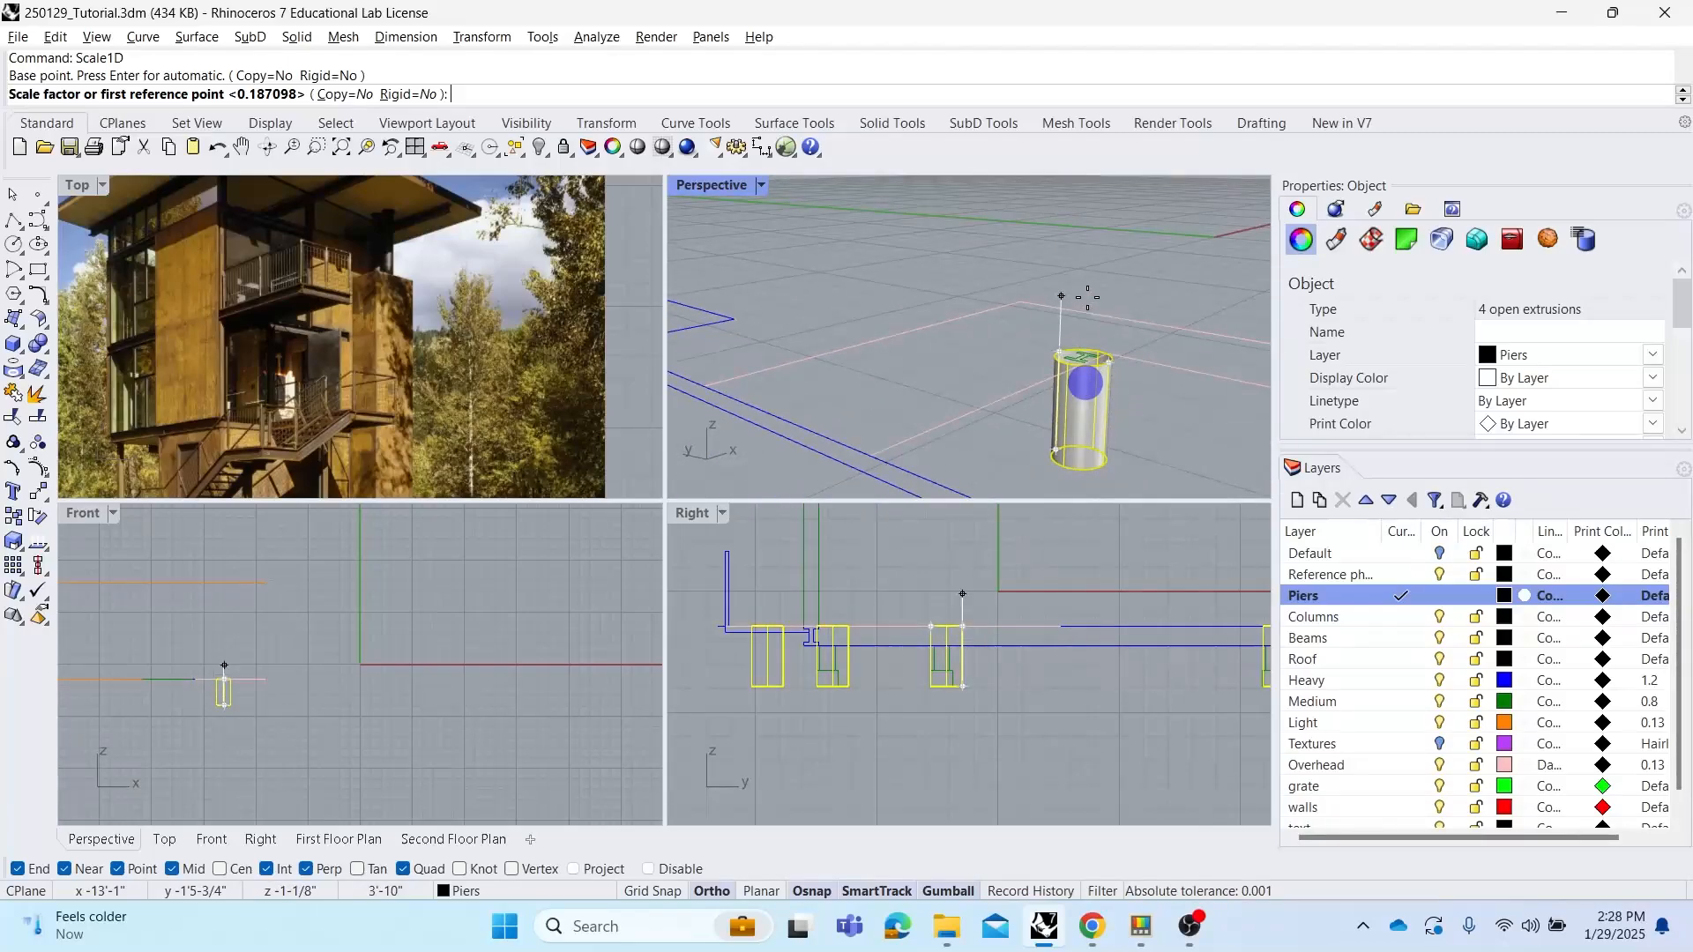
scroll(1070, 300, up, 5)
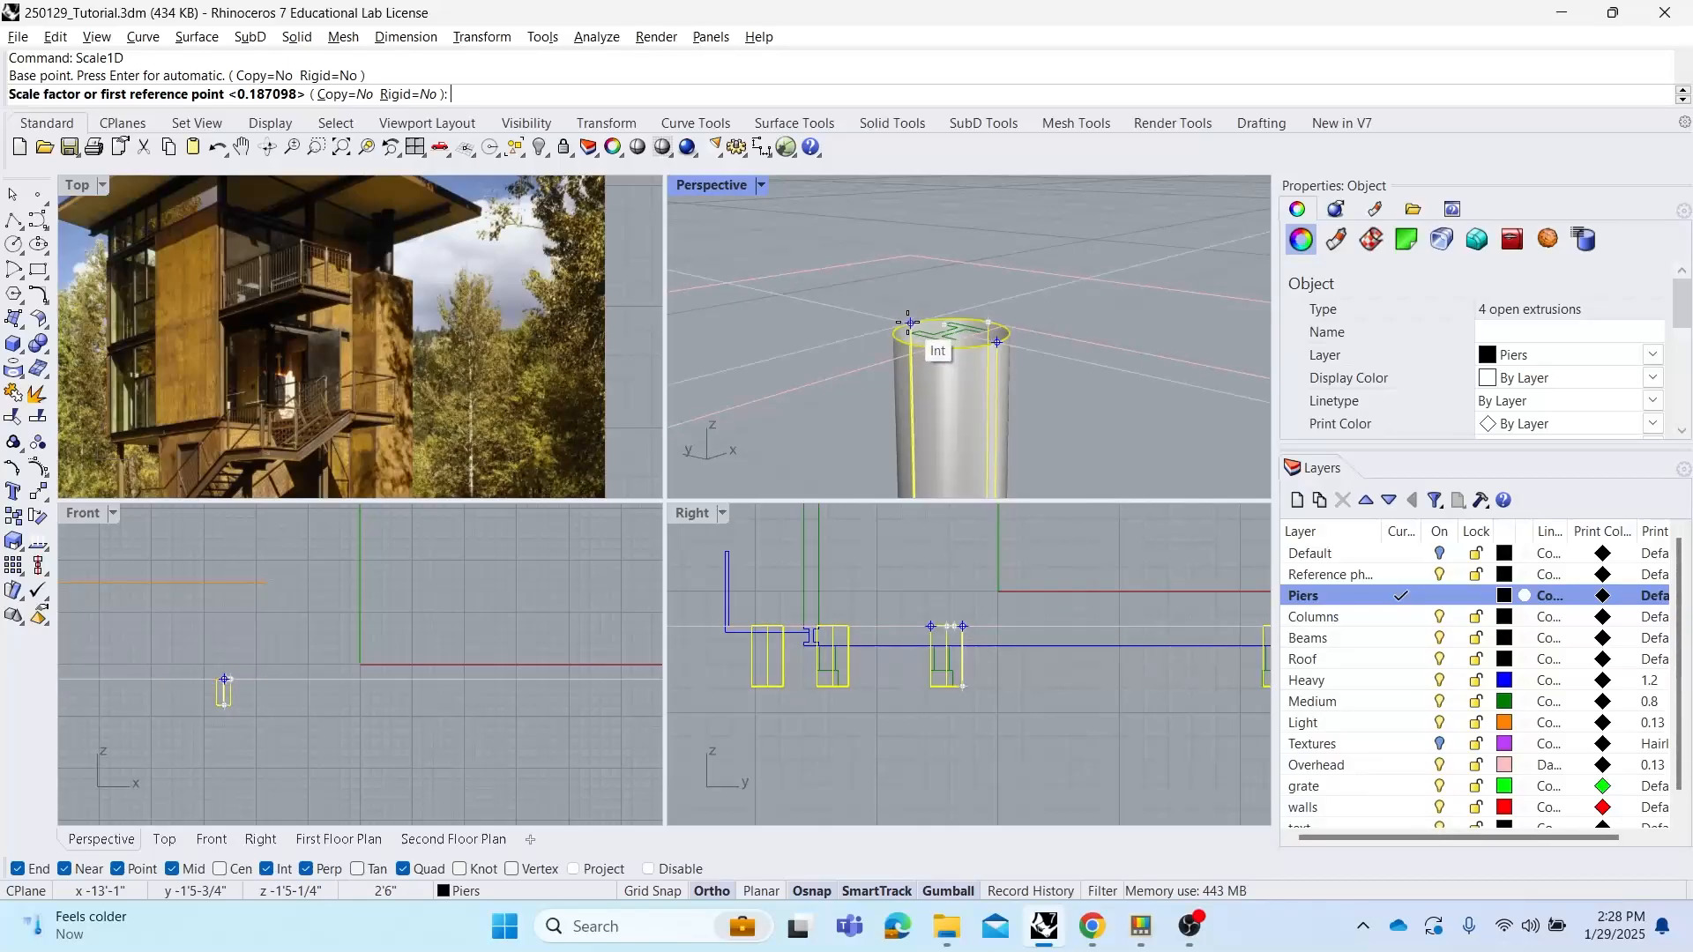
click(907, 323)
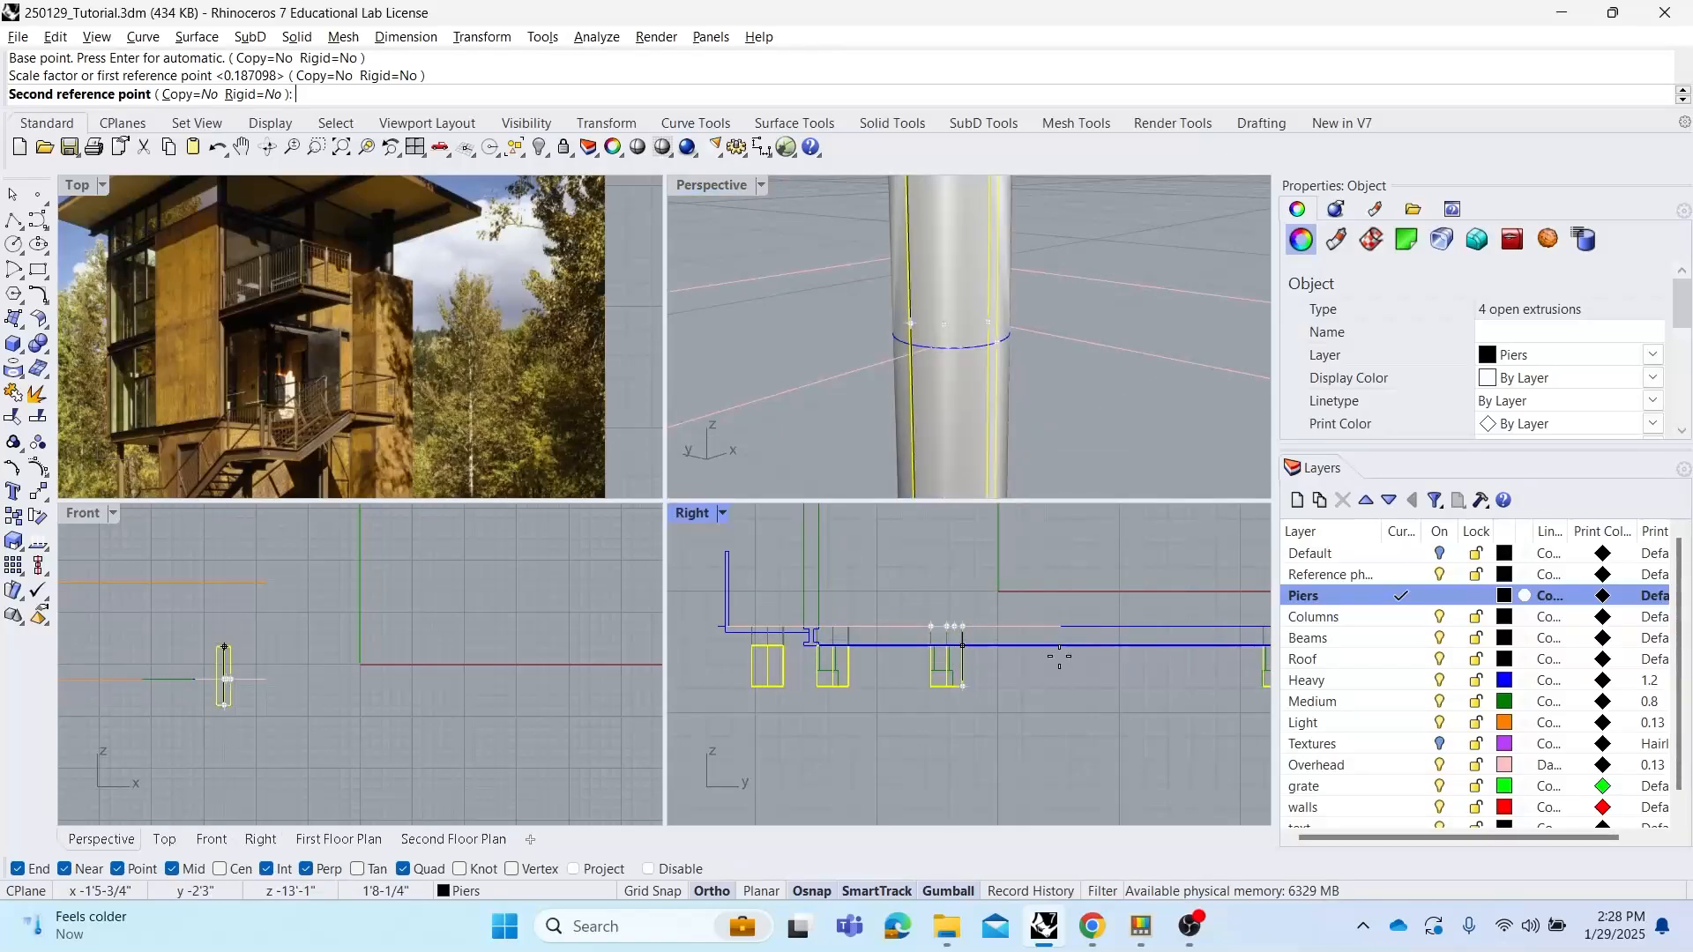
scroll(953, 688, up, 3)
scroll(924, 651, up, 3)
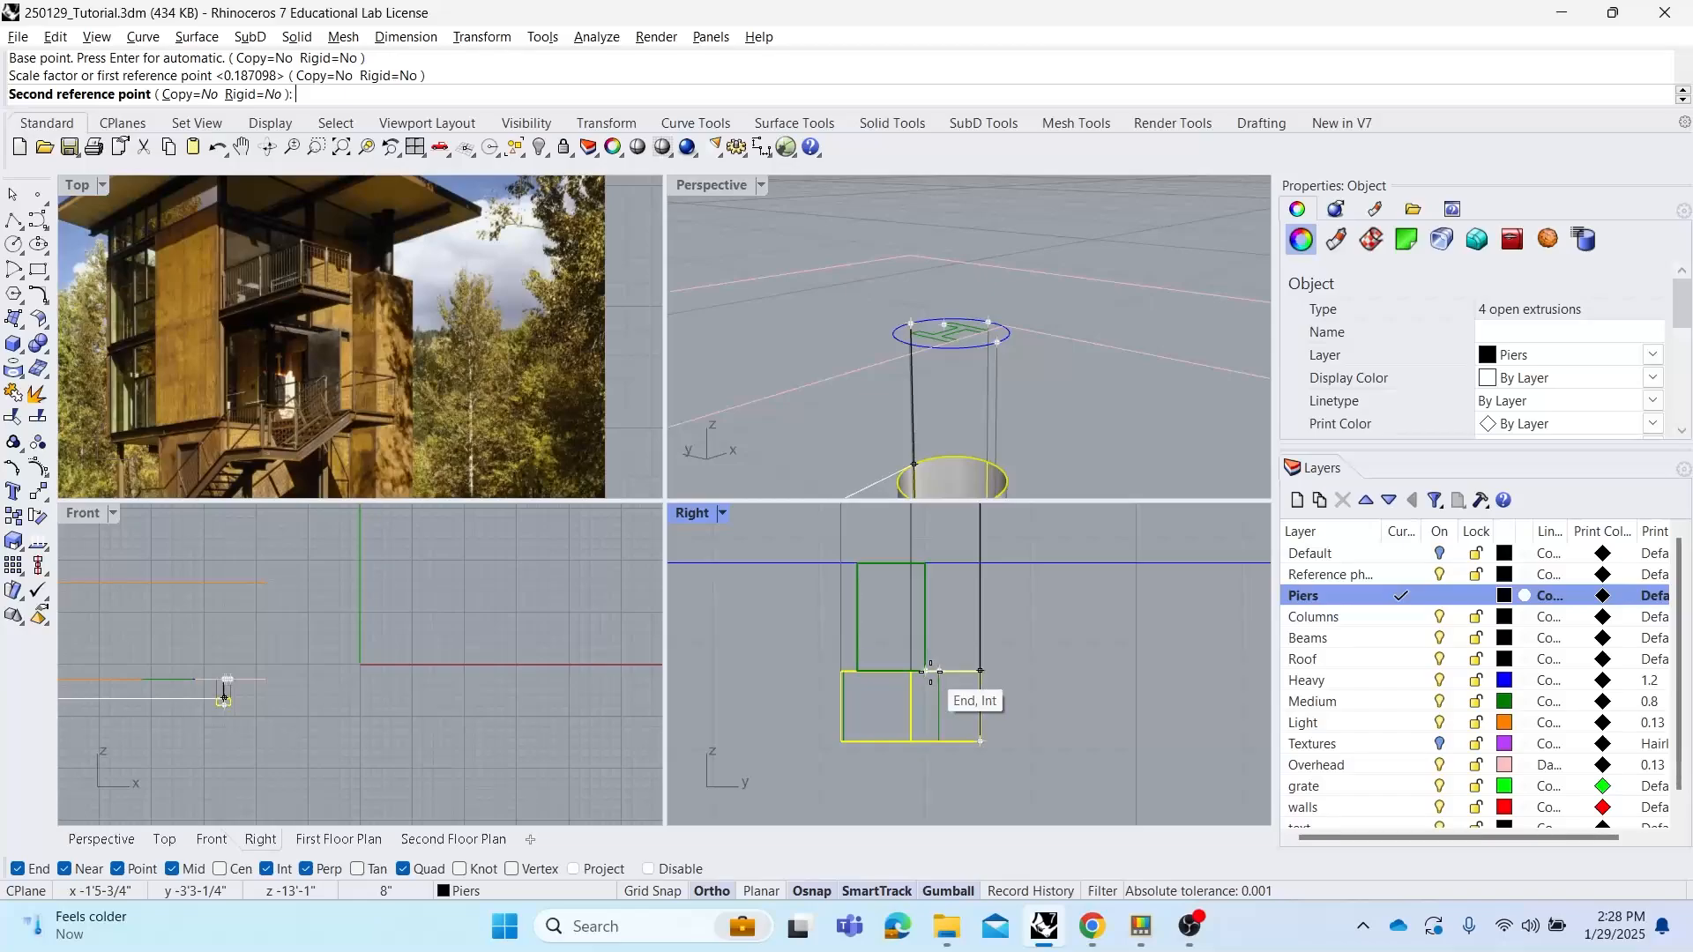
click(931, 671)
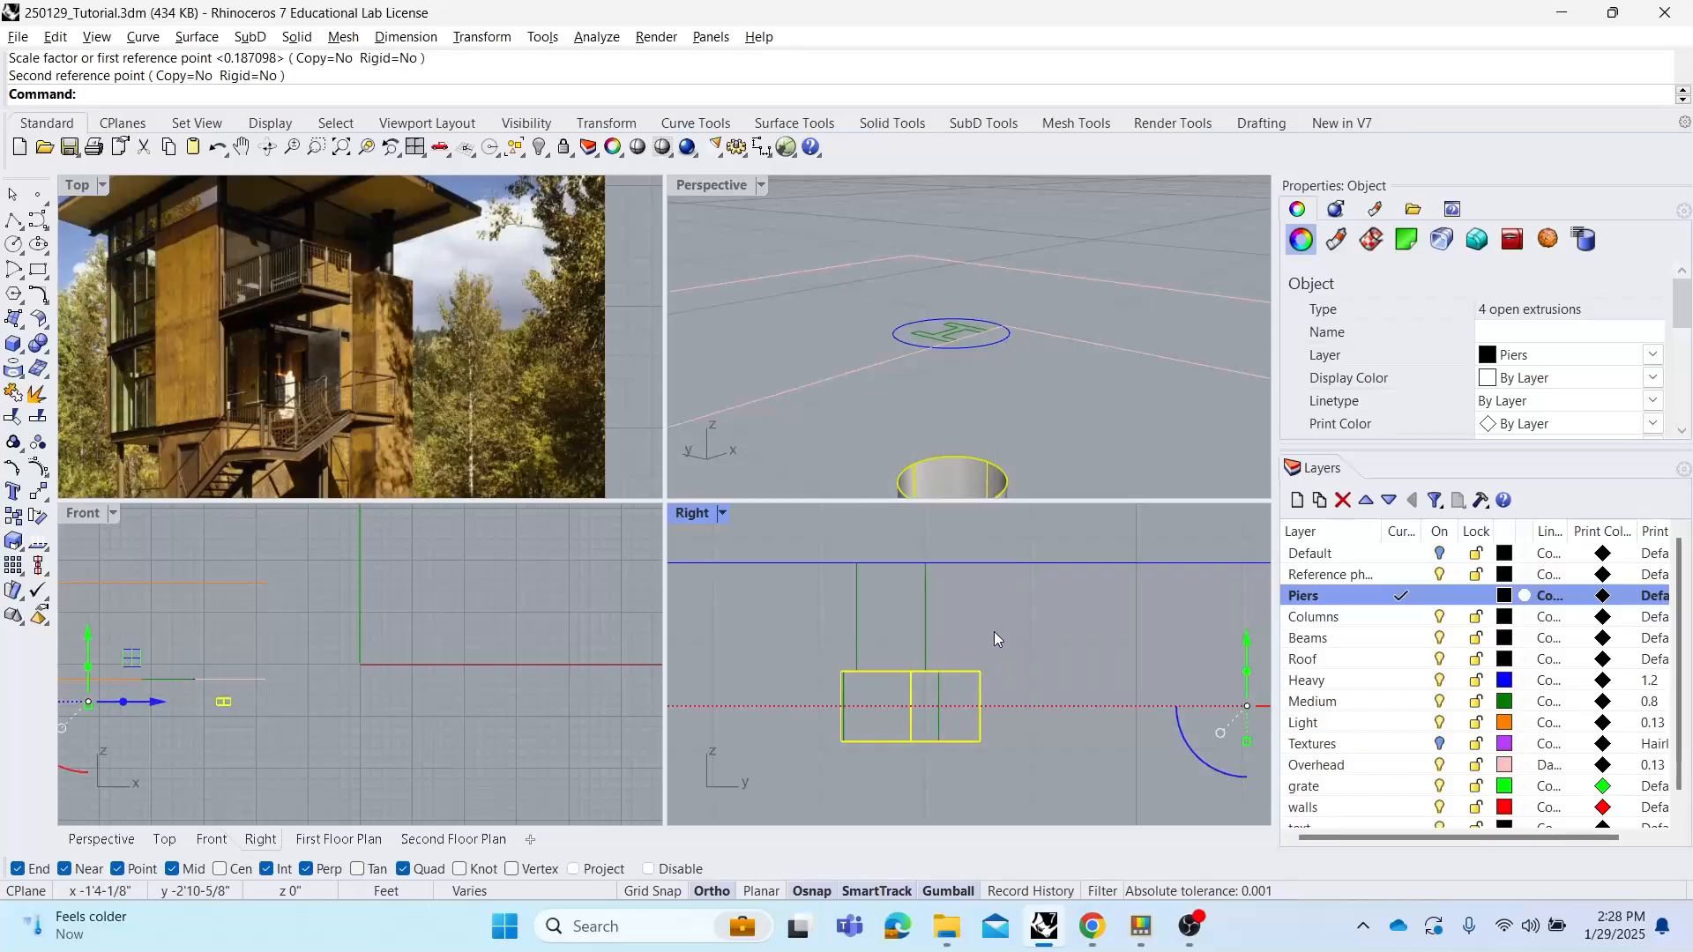
Select the four piers and cap their open ends to make closed solids
scroll(958, 349, down, 6)
right_drag(959, 349, 859, 336)
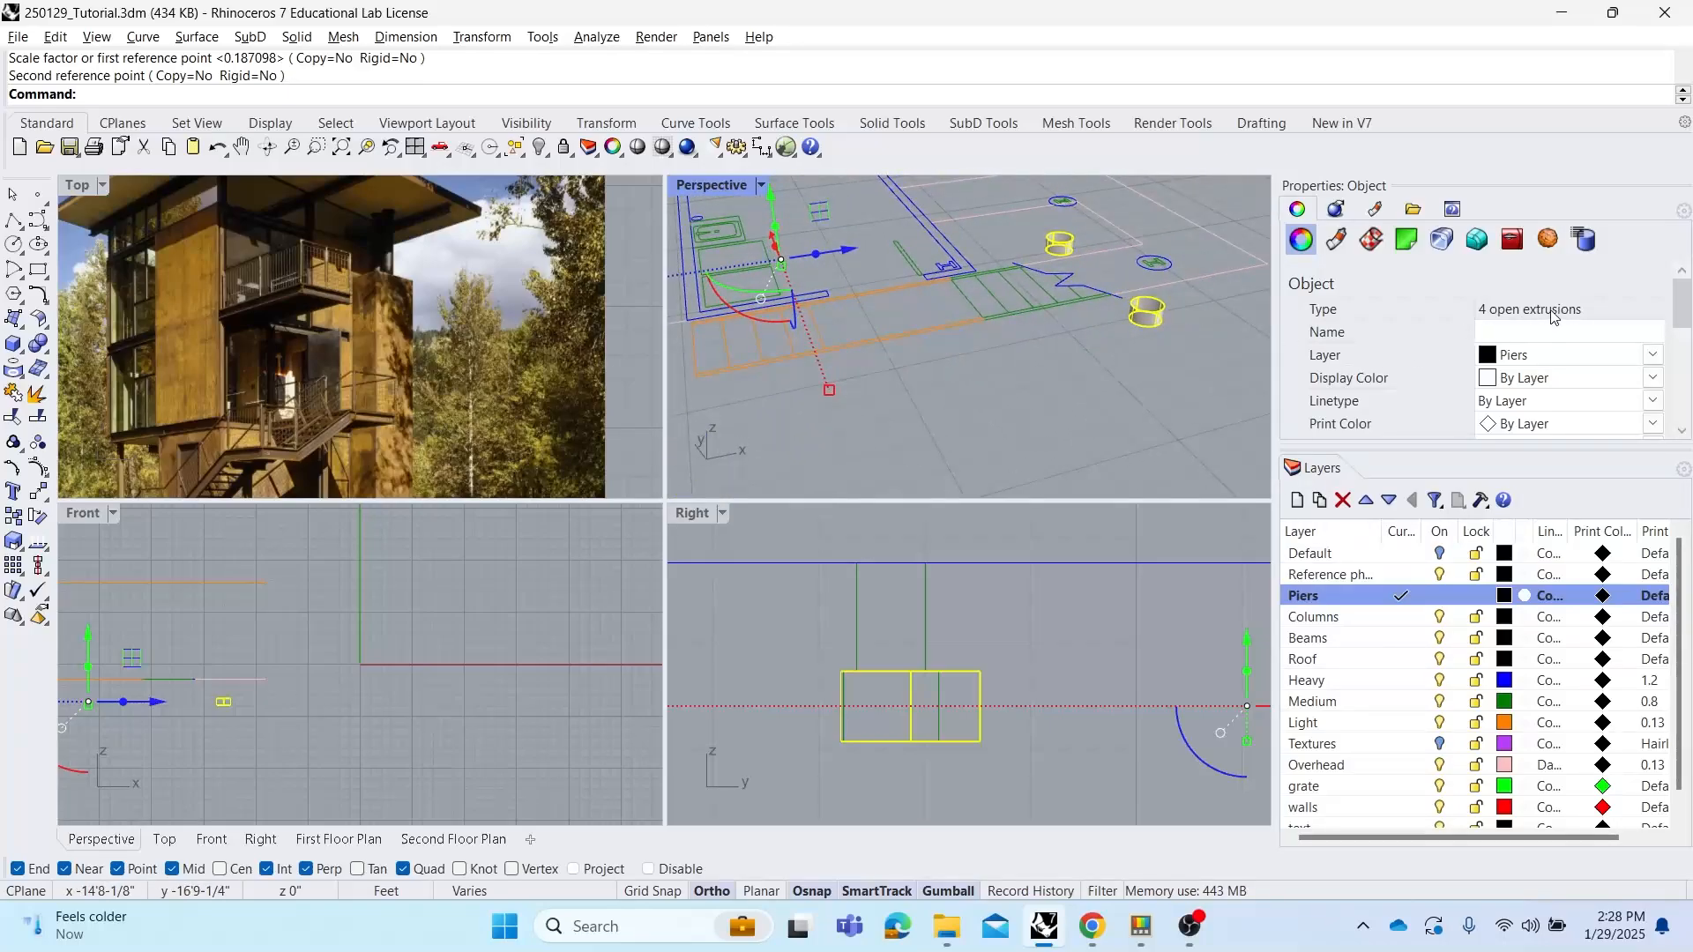
right_drag(1198, 315, 1164, 335)
shift+right_drag(1080, 374, 984, 497)
click(961, 382)
double_click(698, 188)
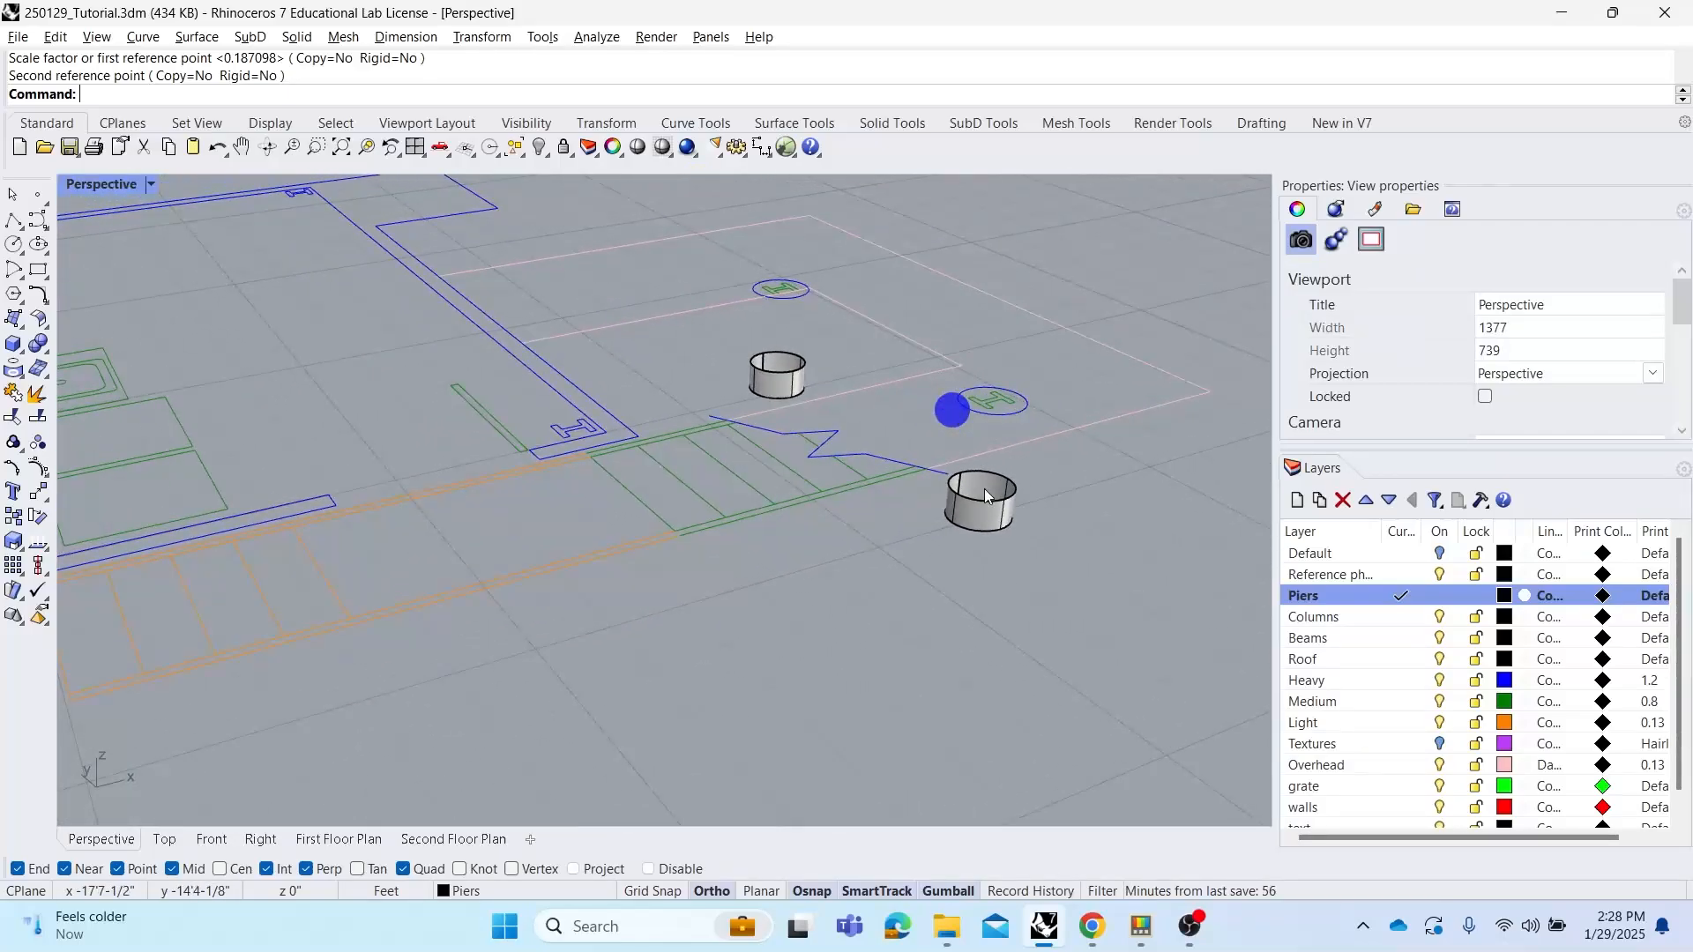
click(984, 494)
shift+click(798, 374)
right_drag(807, 372, 526, 526)
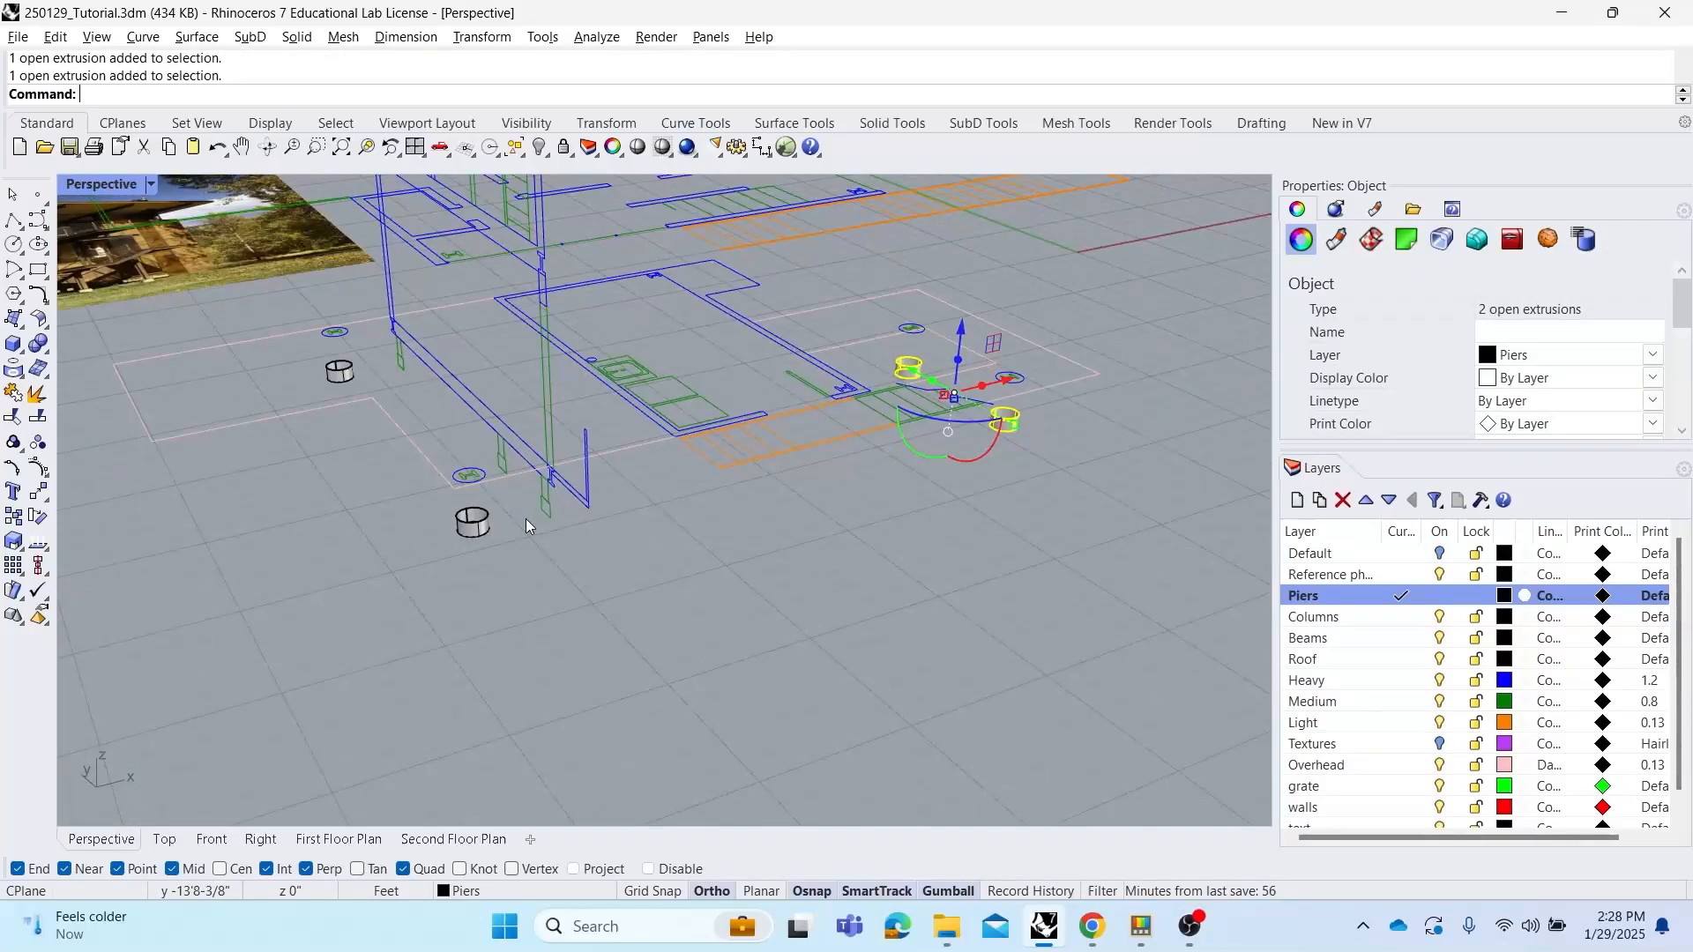
shift+click(473, 522)
shift+click(342, 371)
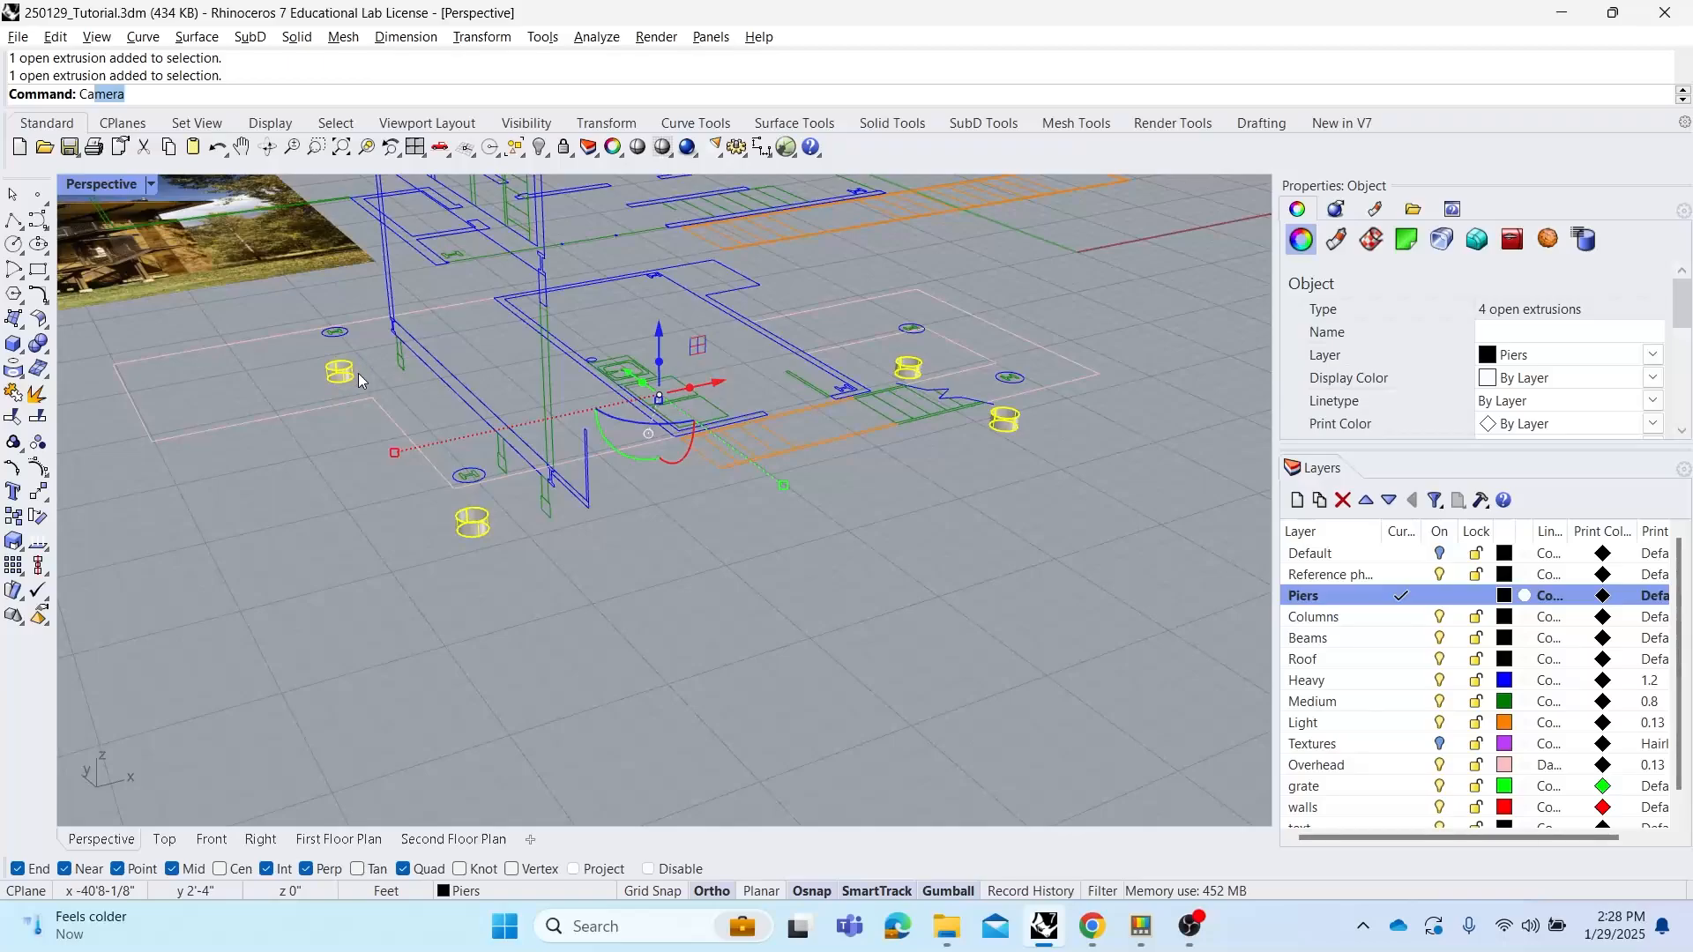
key(Return)
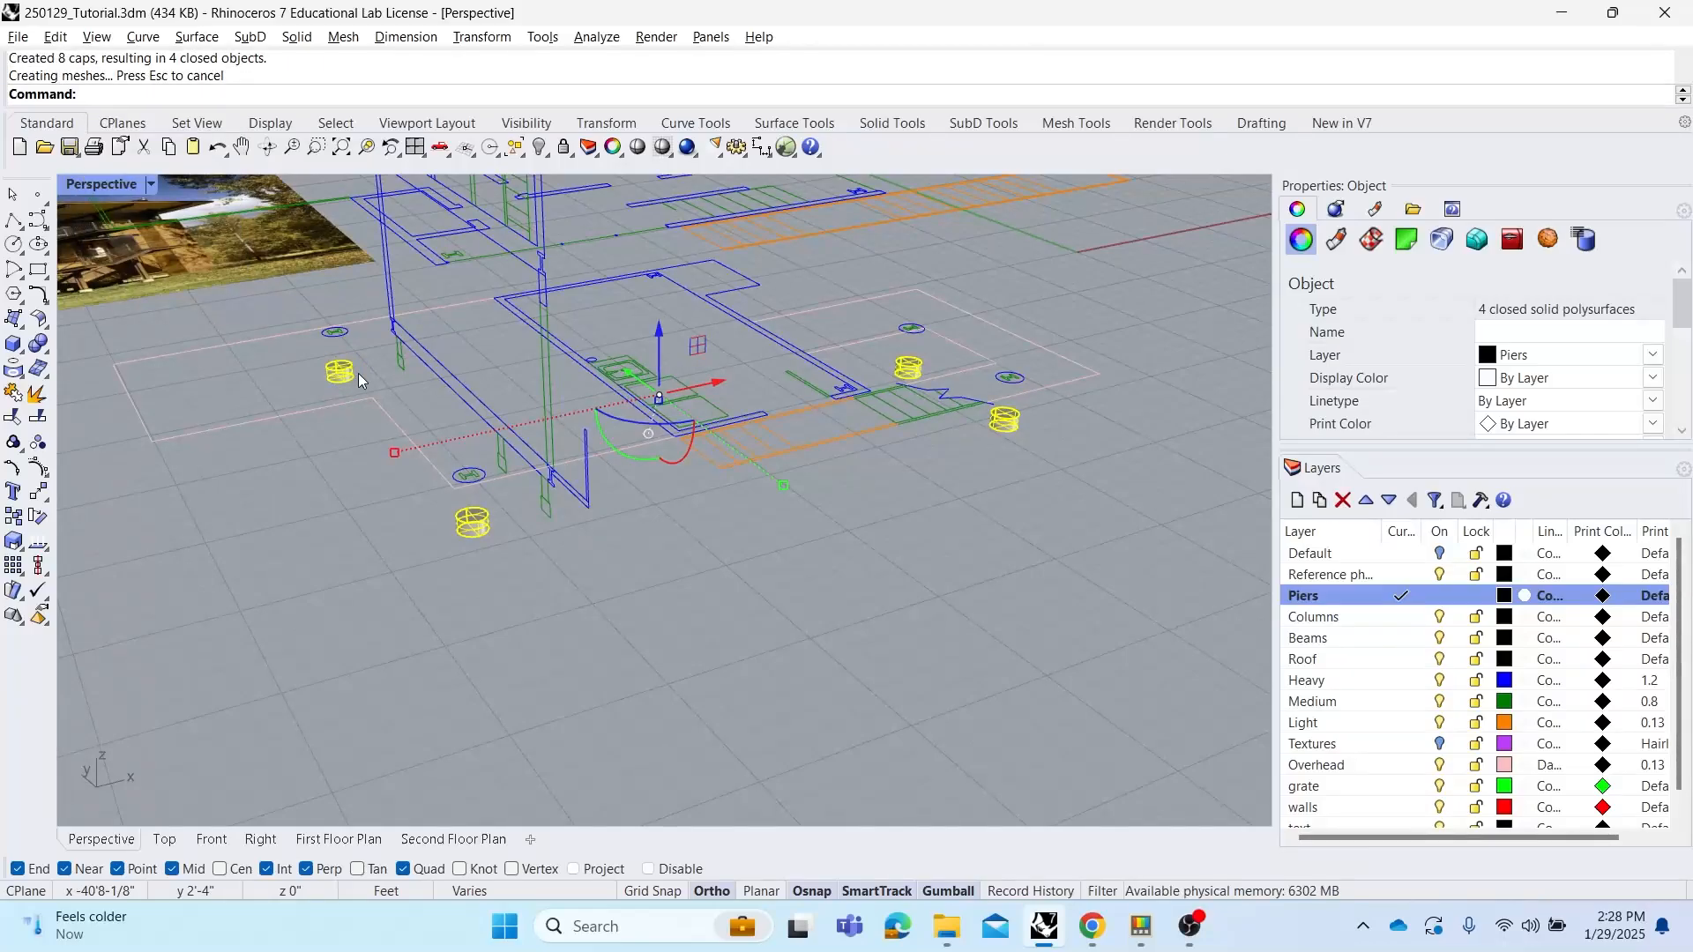
Select a single pier to check its object type
click(579, 621)
scroll(490, 526, up, 2)
click(490, 525)
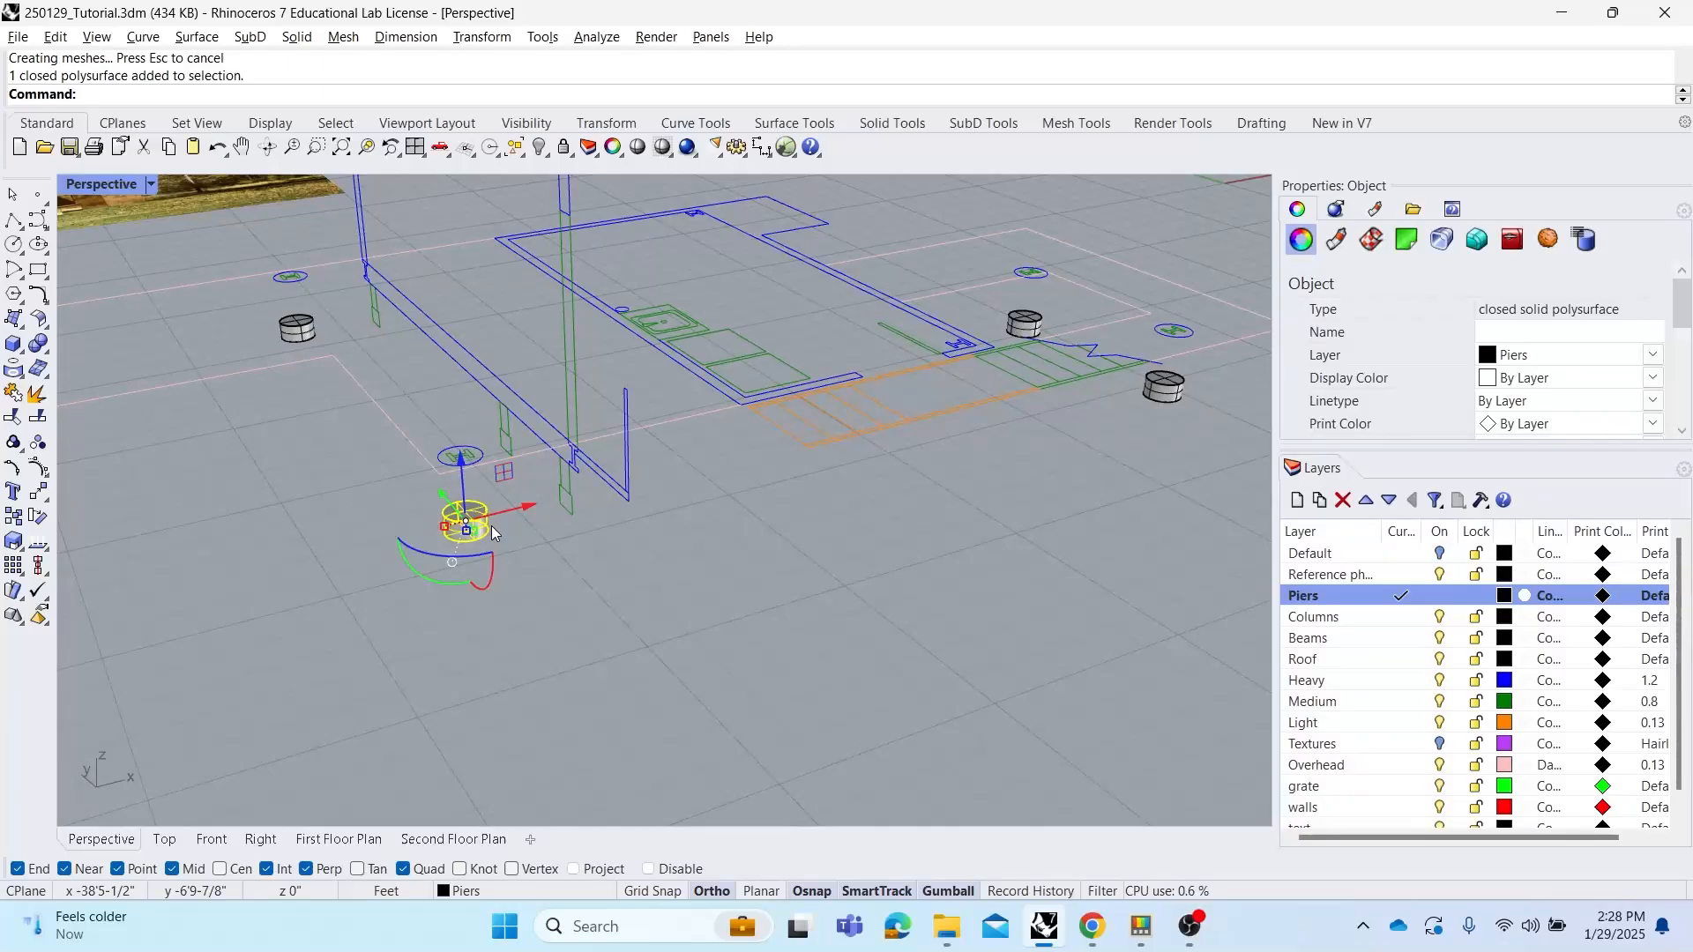
click(563, 550)
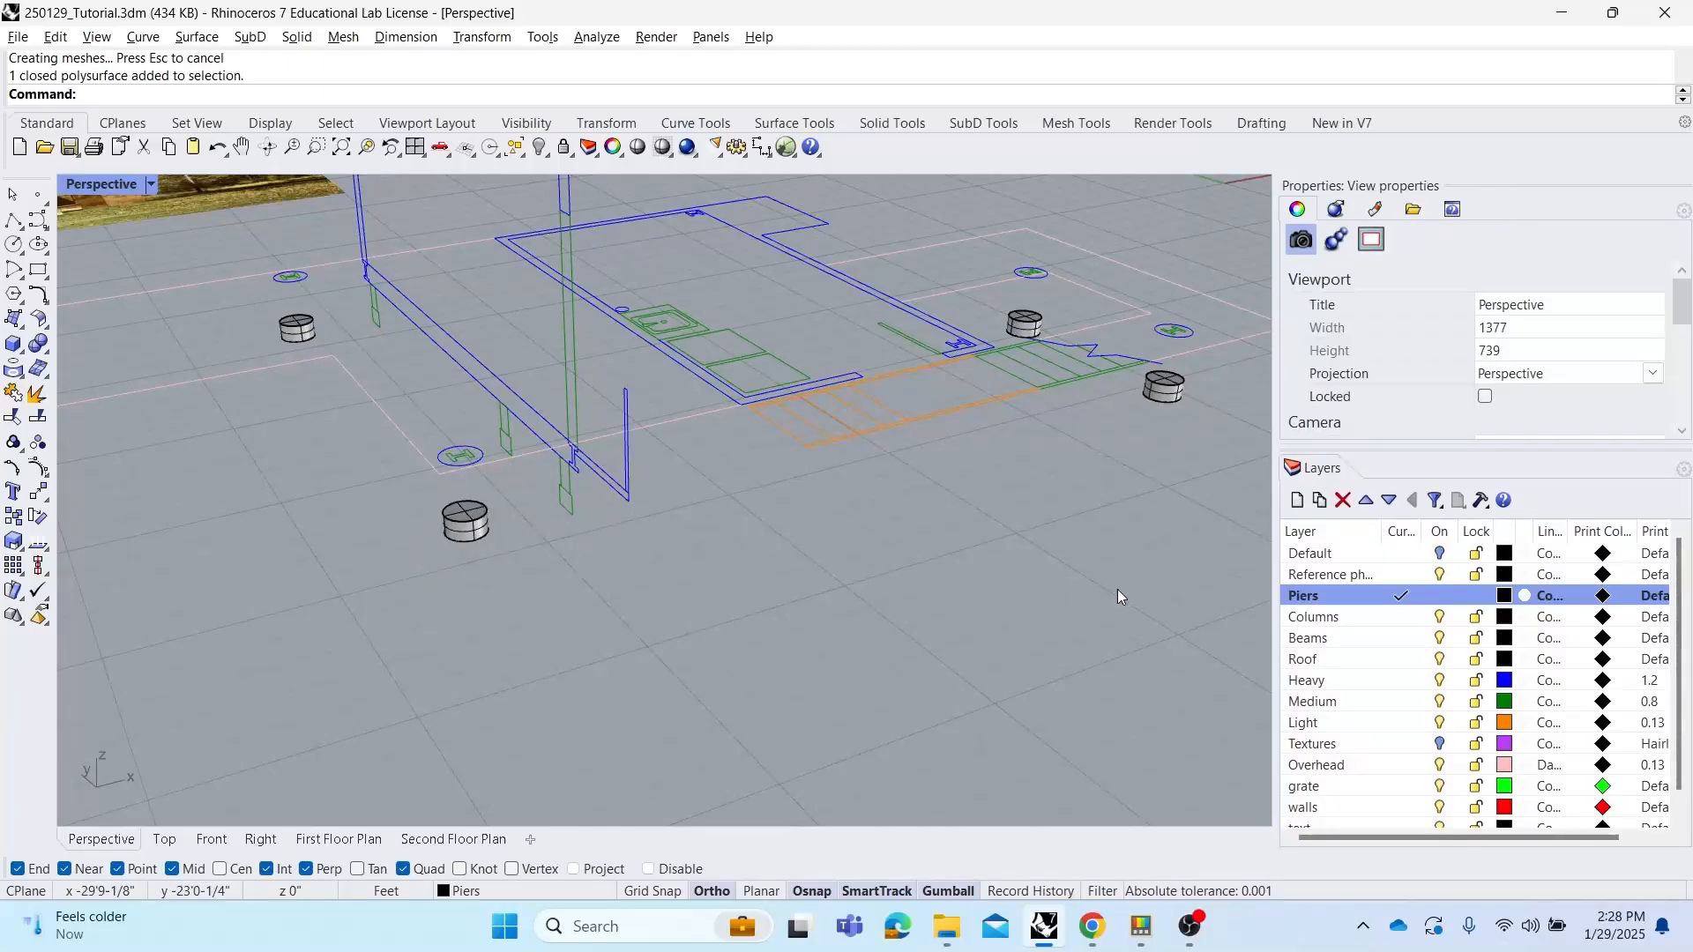
Make Columns the current layer and select the six column outlines in the upper floor plan
click(1407, 620)
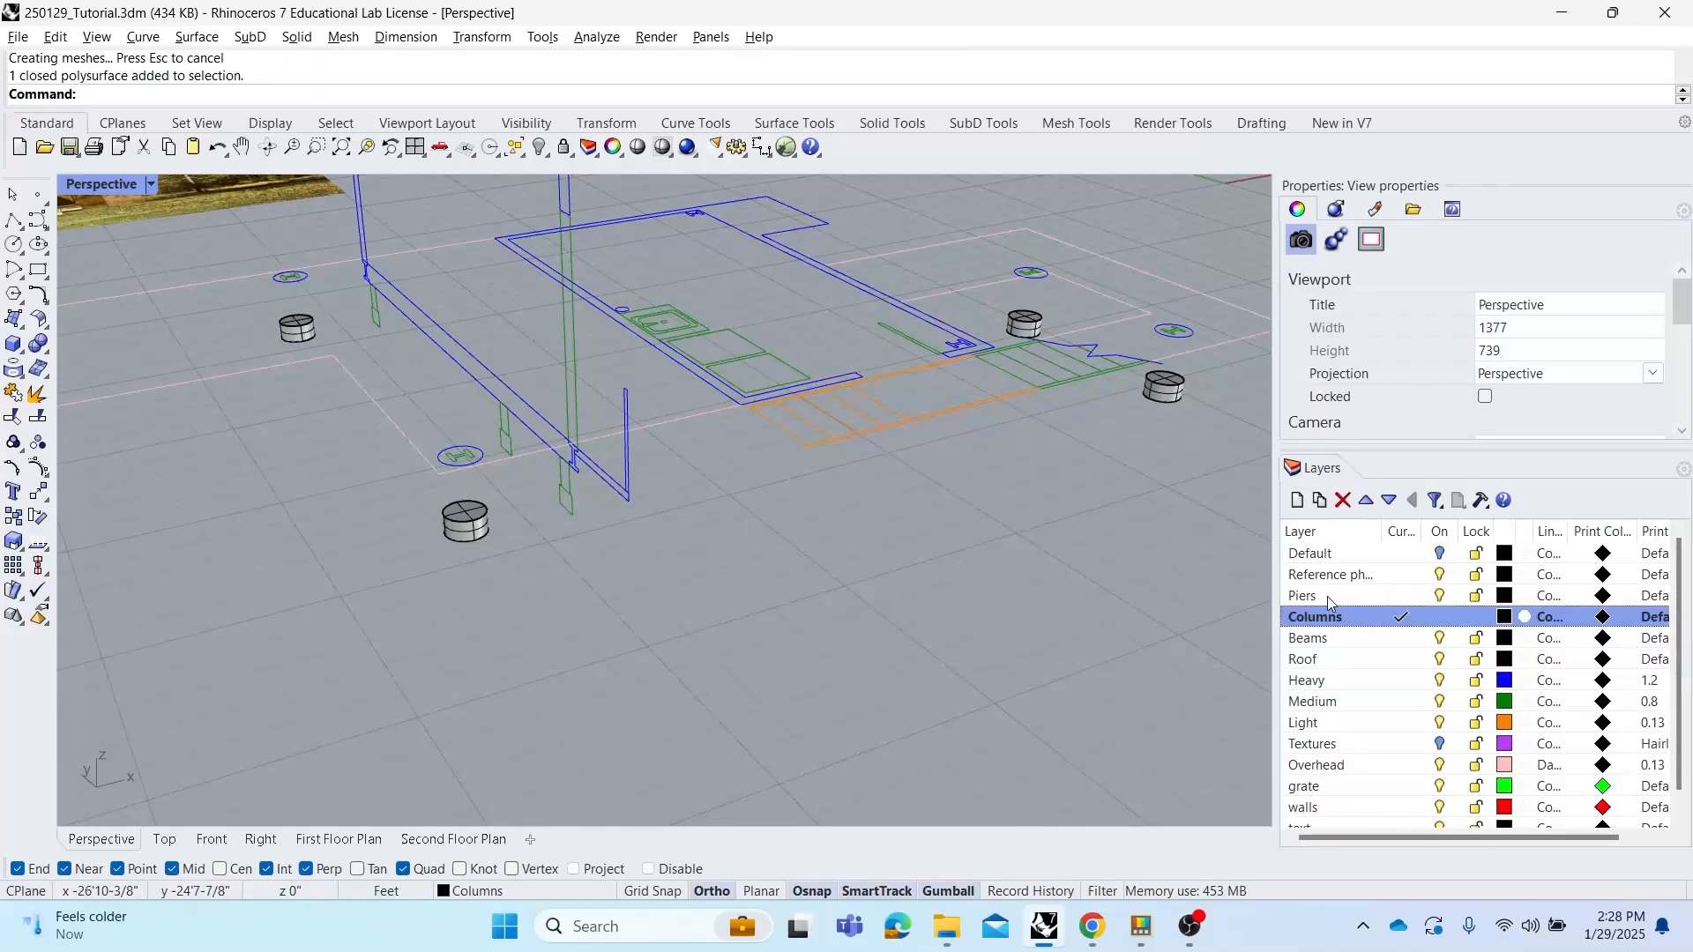
click(480, 462)
scroll(294, 284, up, 5)
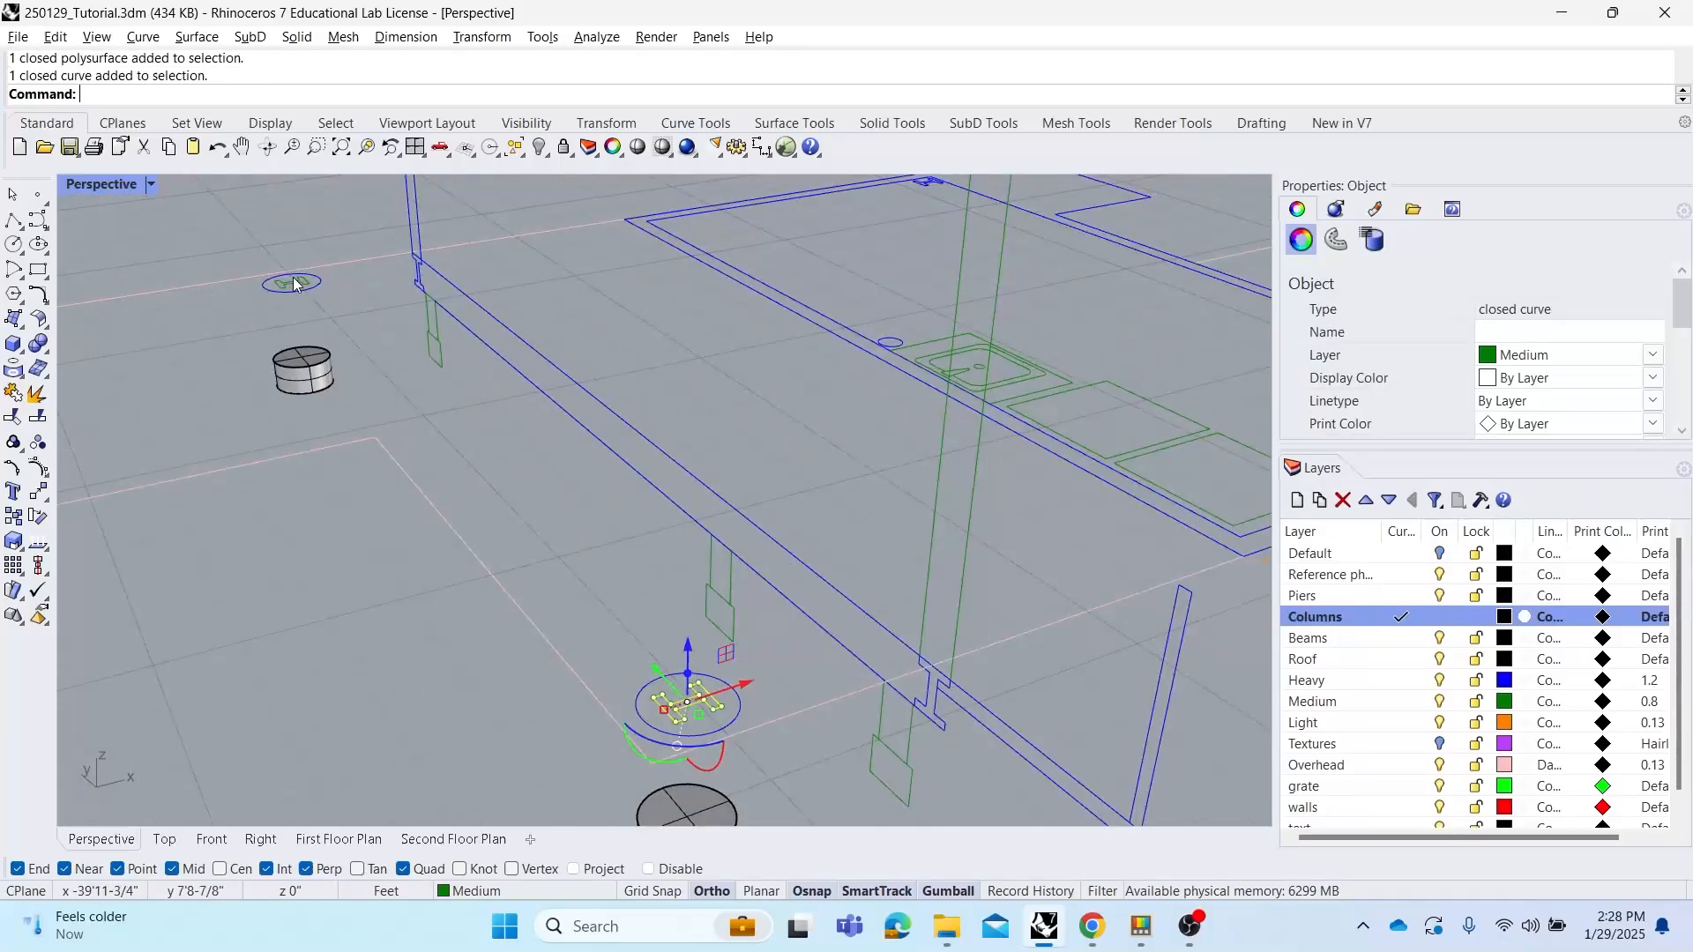
shift+click(295, 281)
shift+right_drag(632, 334, 327, 384)
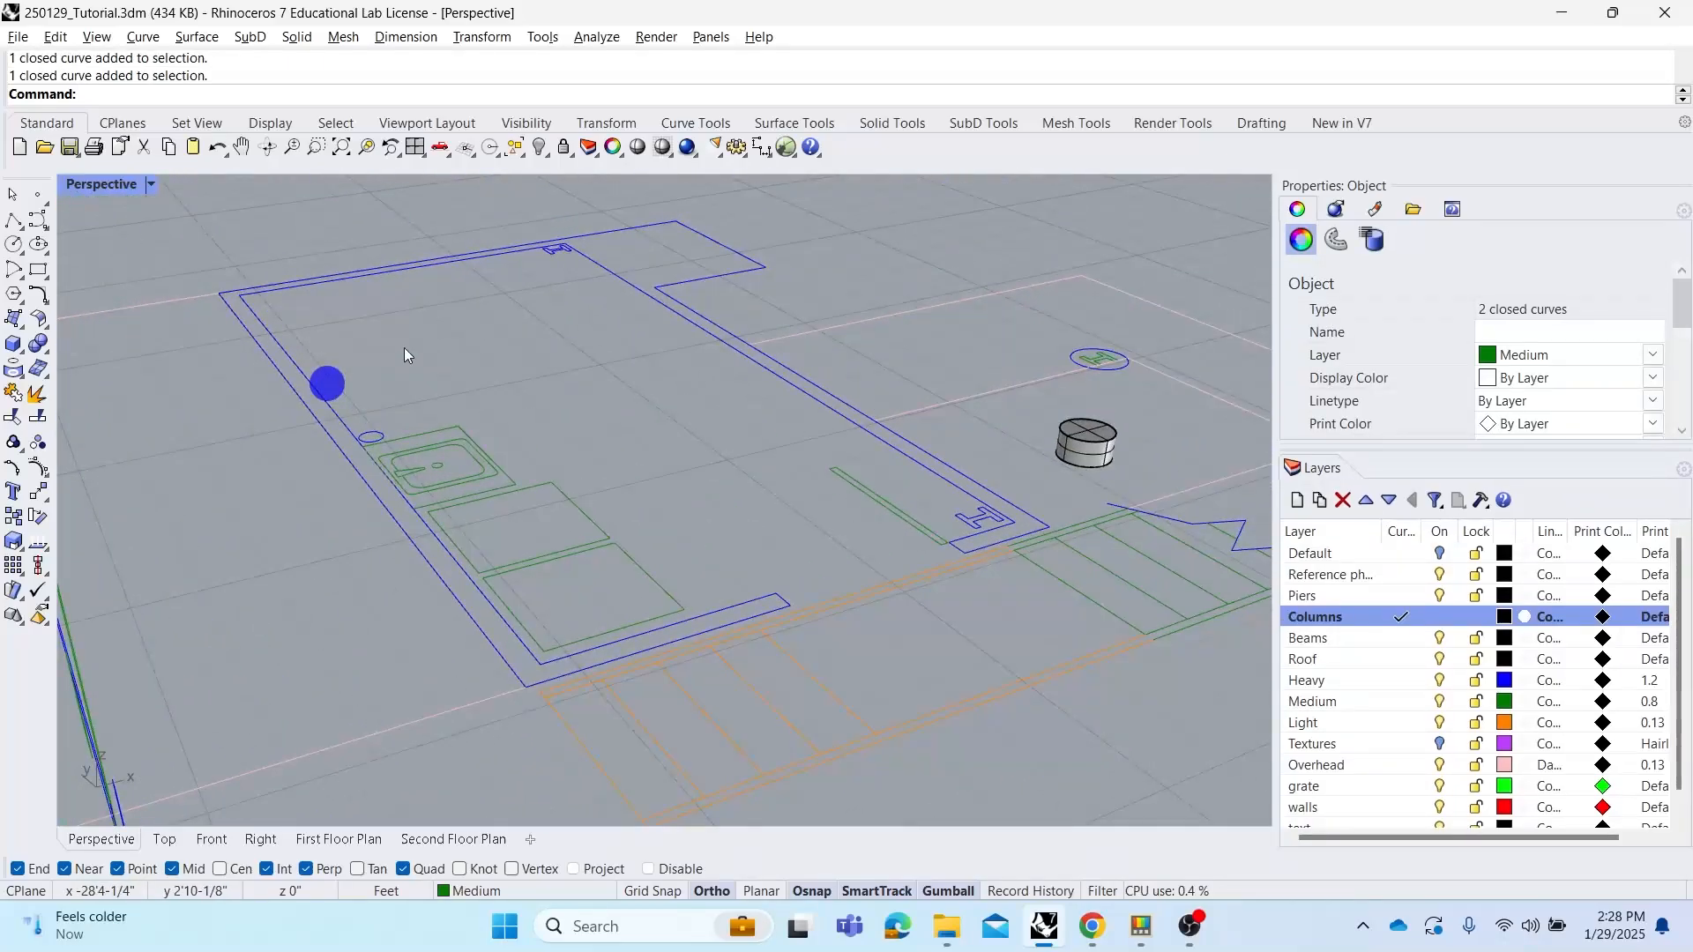
shift+click(547, 257)
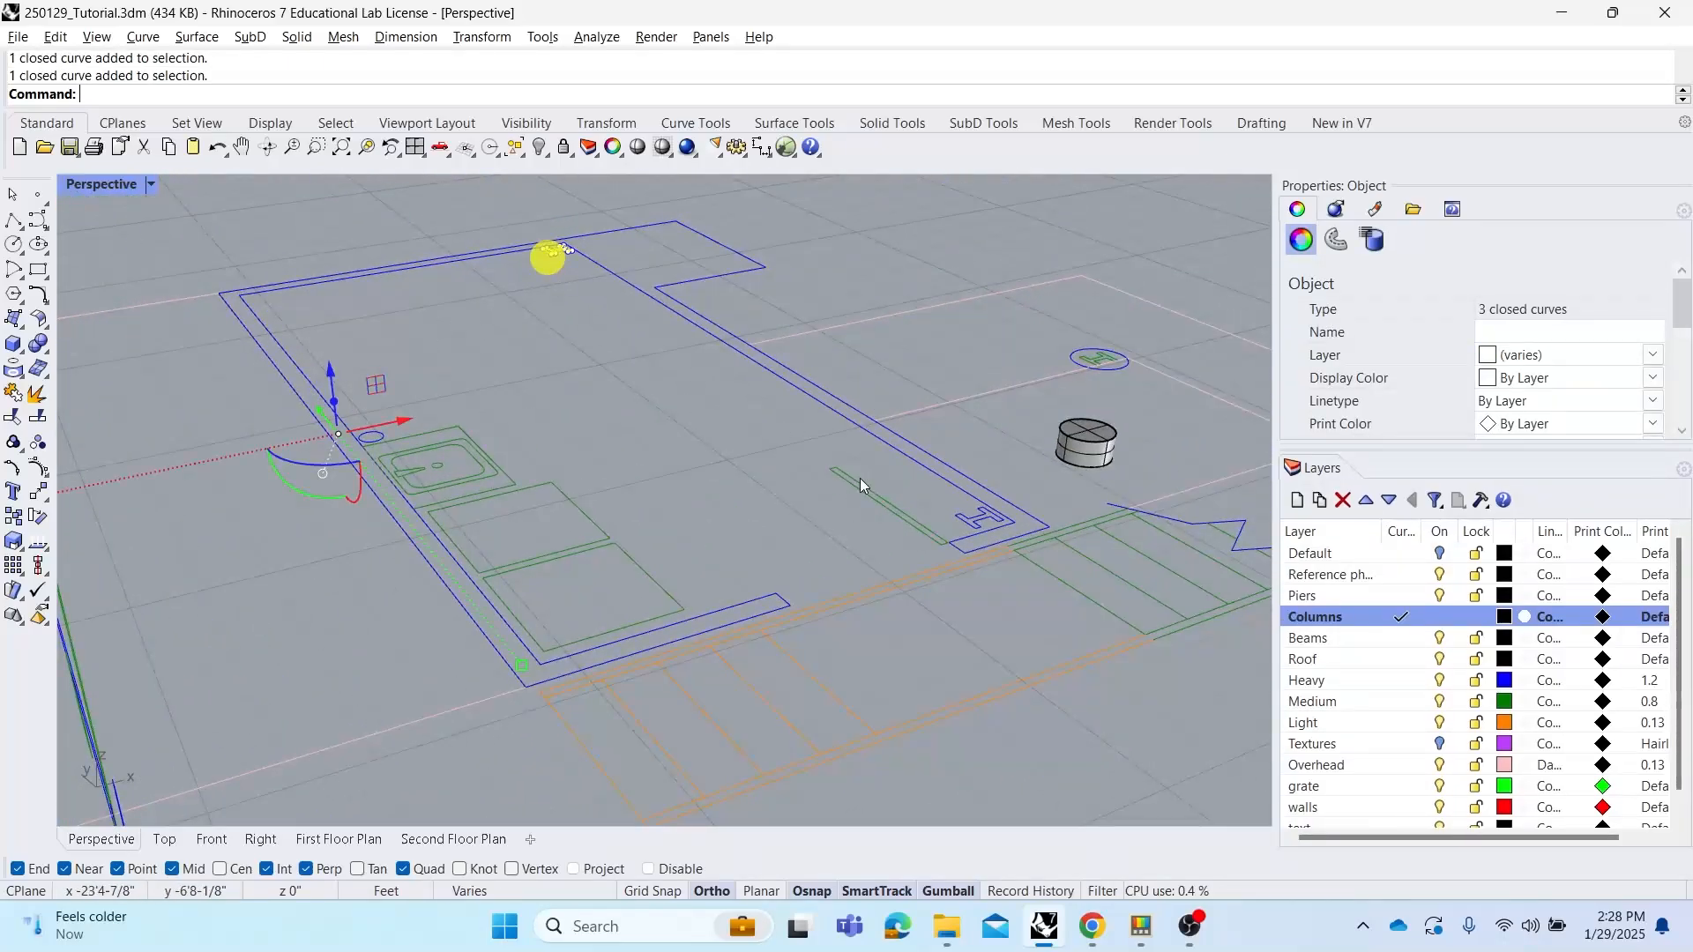
shift+click(1105, 360)
shift+right_drag(1149, 409, 930, 405)
shift+click(1021, 473)
Extrude the six column outlines as solids down to the top of the piers
scroll(997, 437, down, 2)
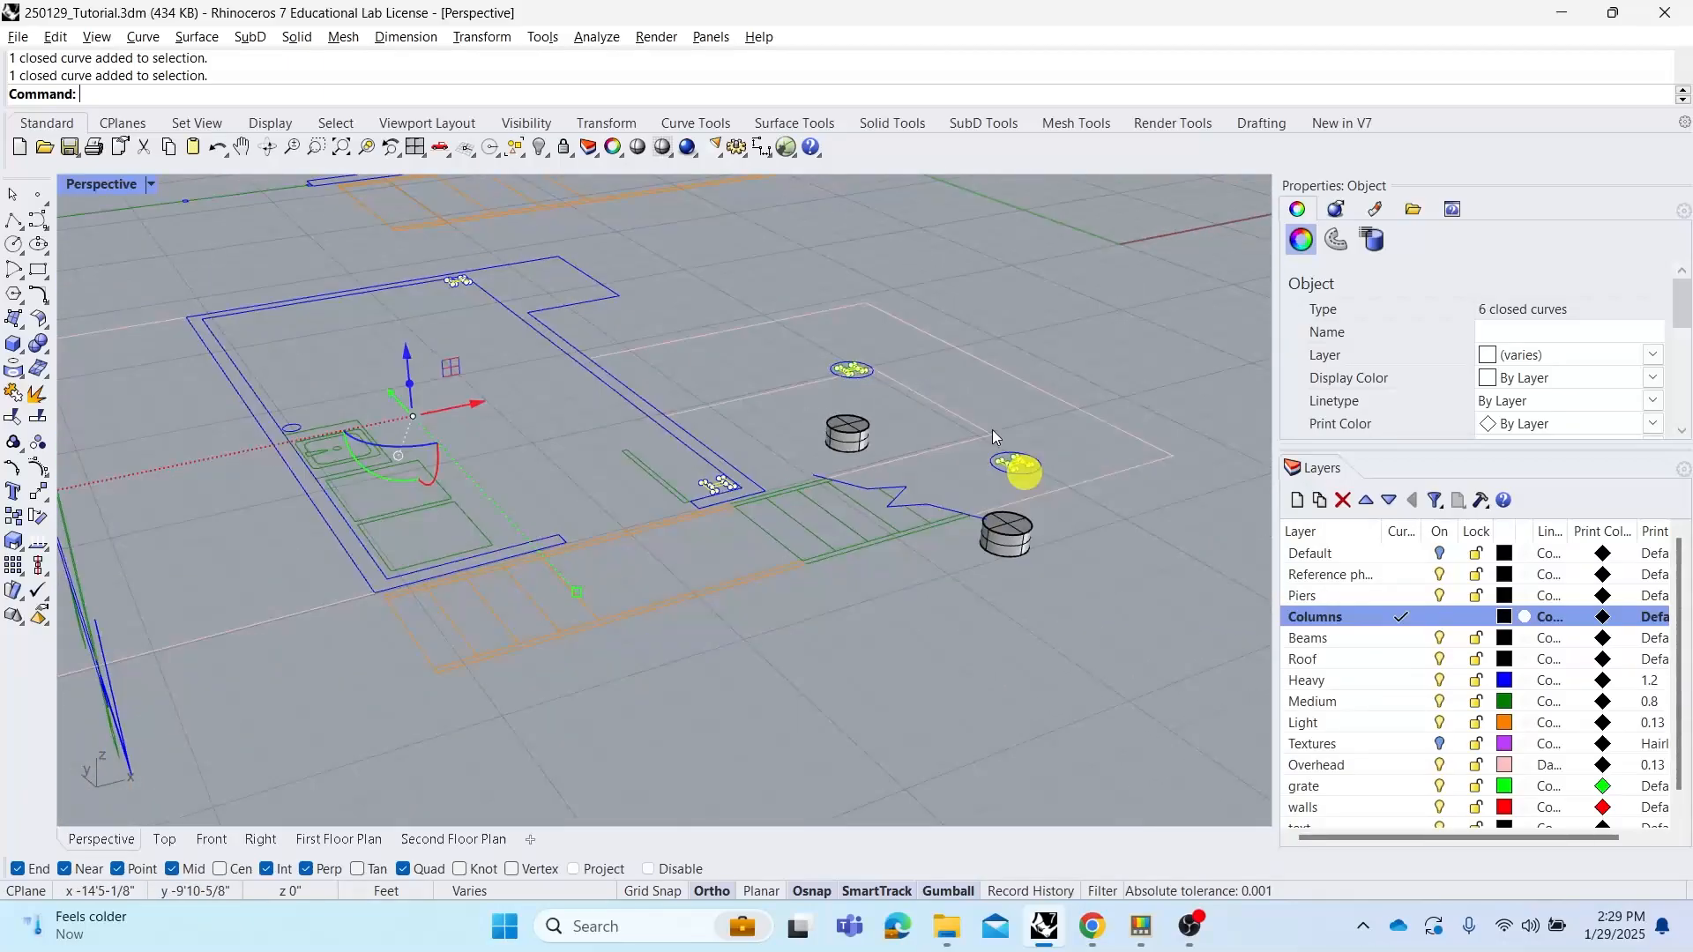
scroll(992, 432, down, 5)
right_drag(848, 453, 695, 427)
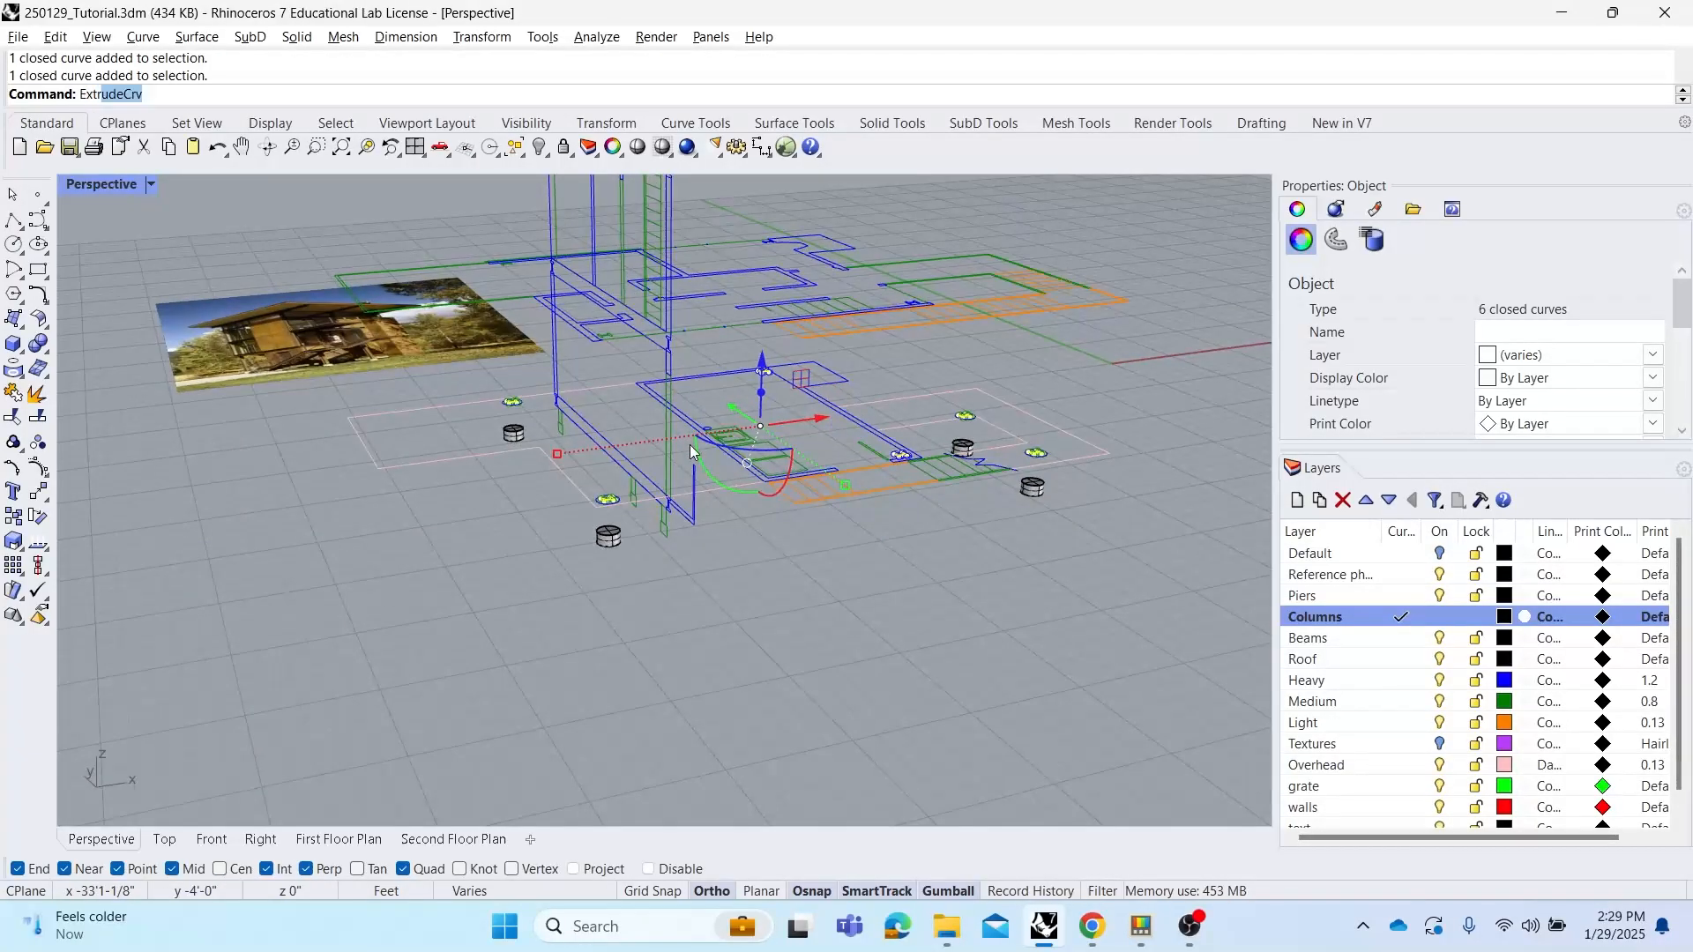
key(Return)
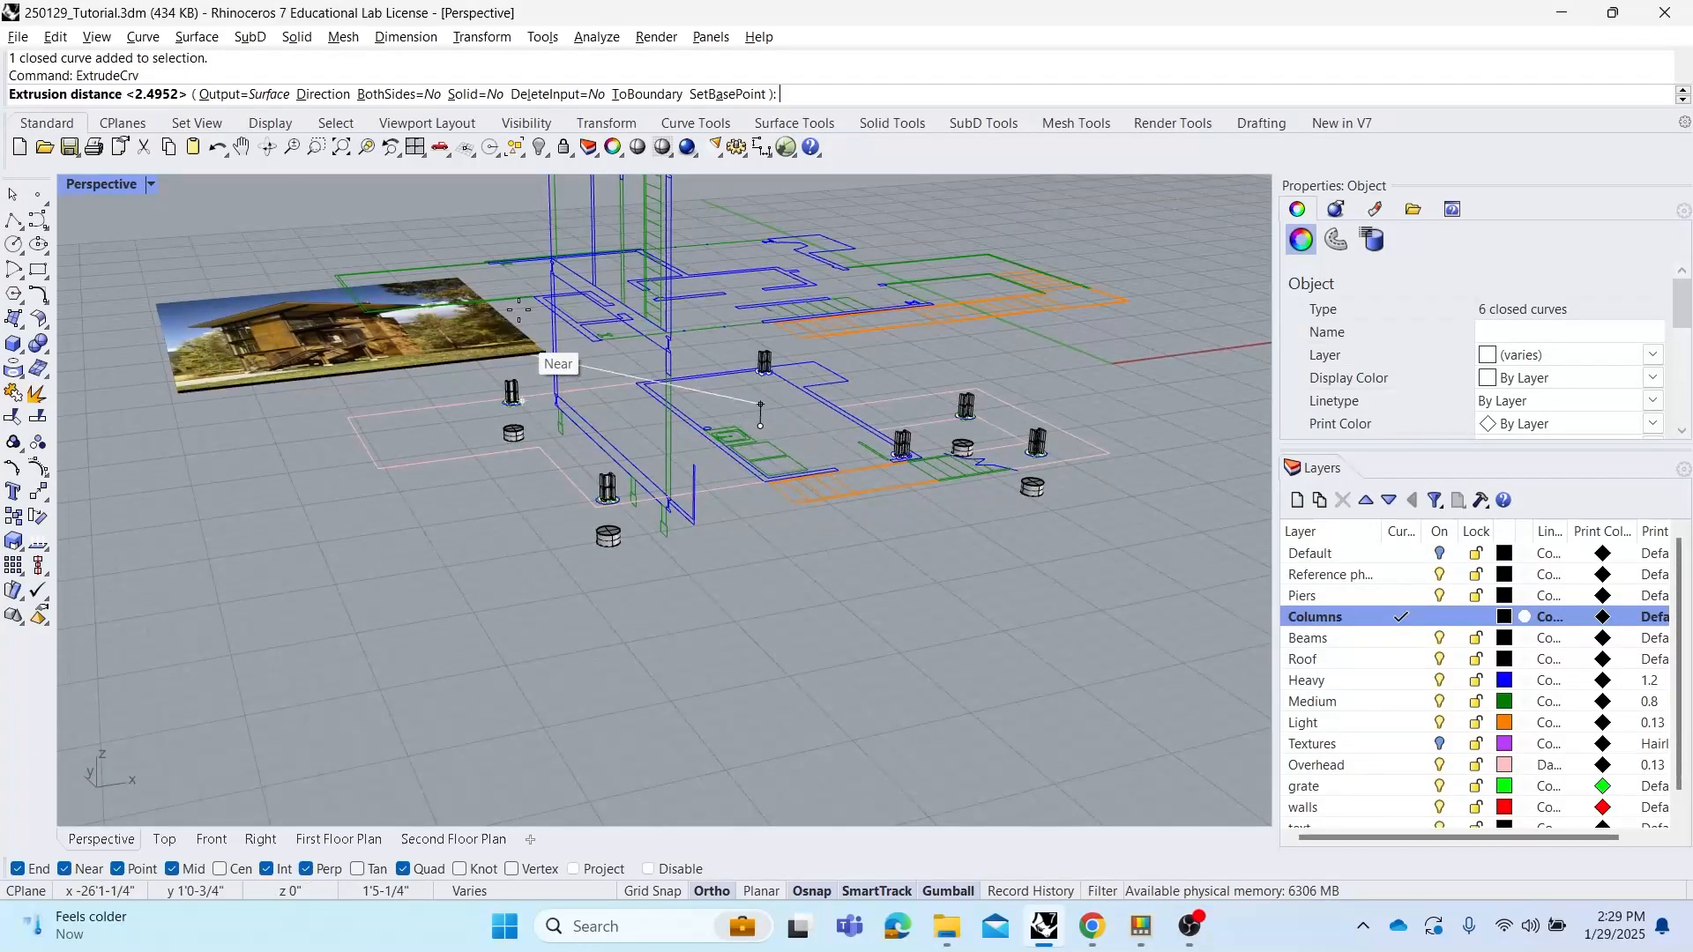
scroll(688, 313, up, 2)
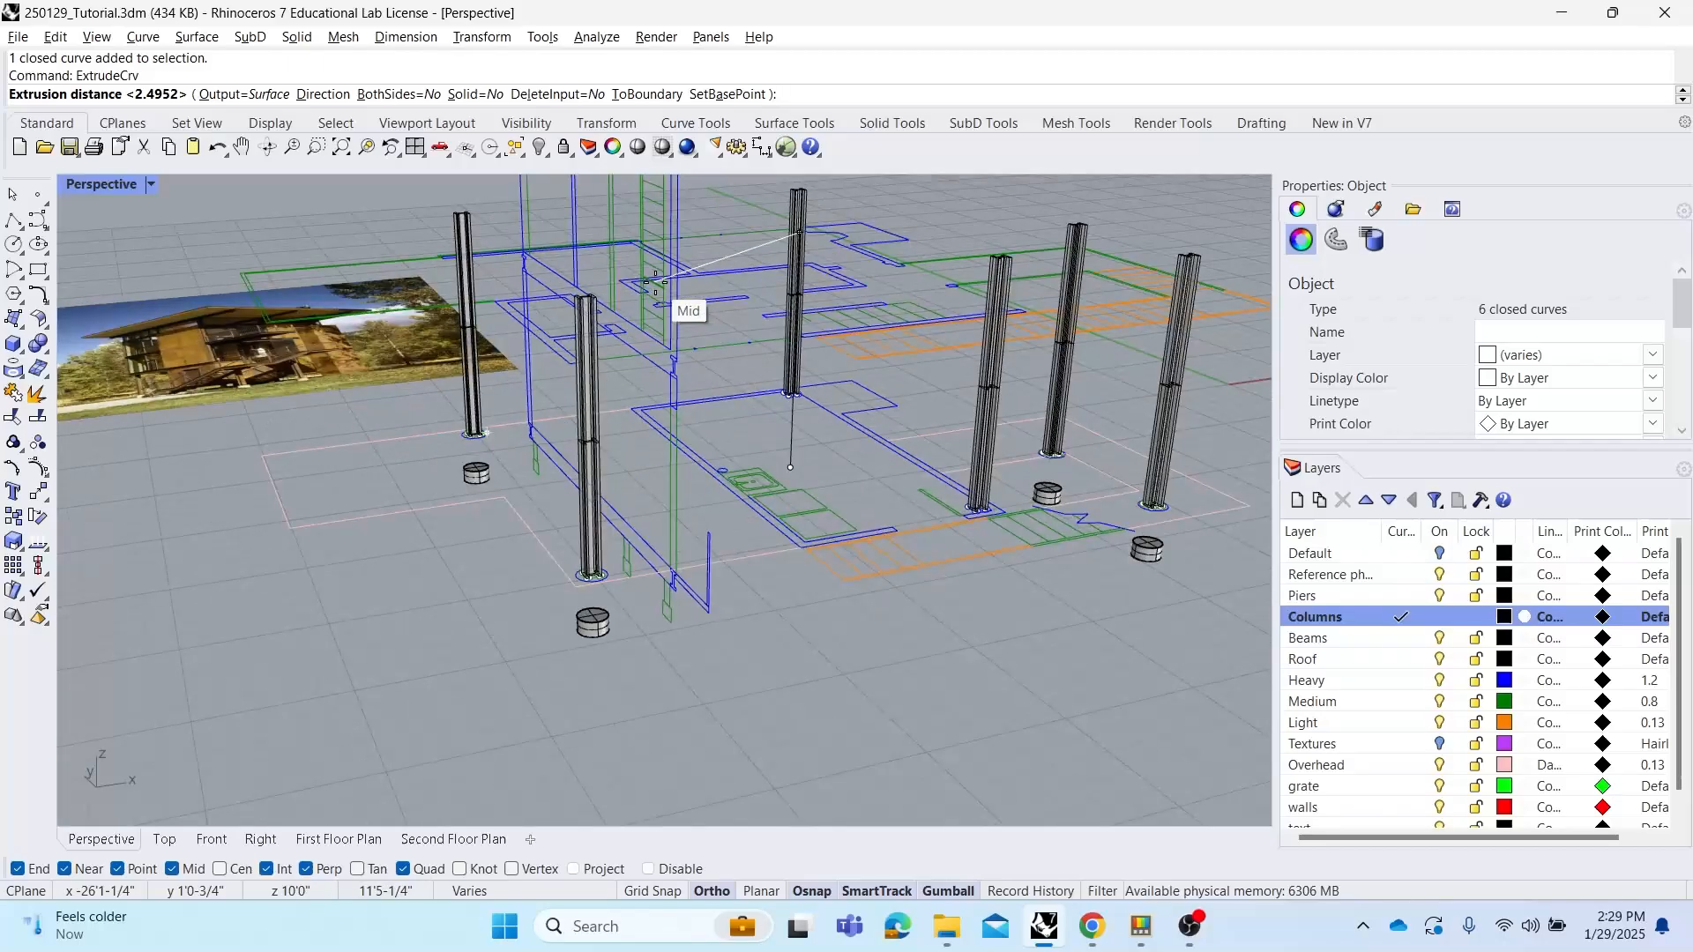
click(475, 95)
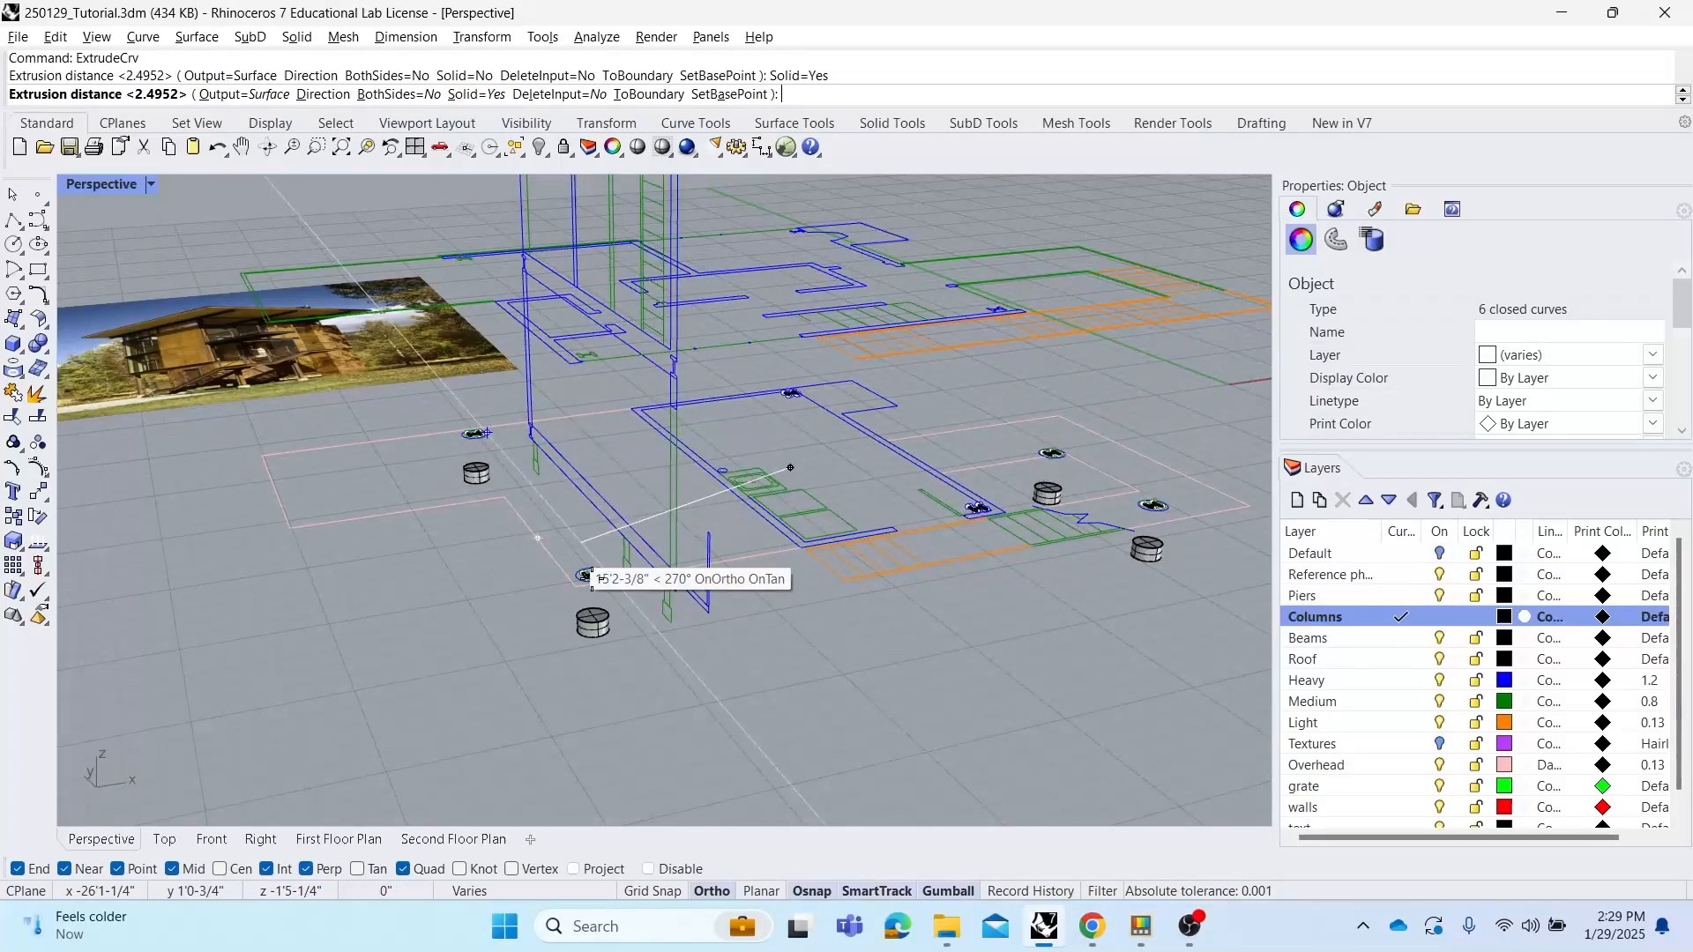
scroll(609, 625, up, 5)
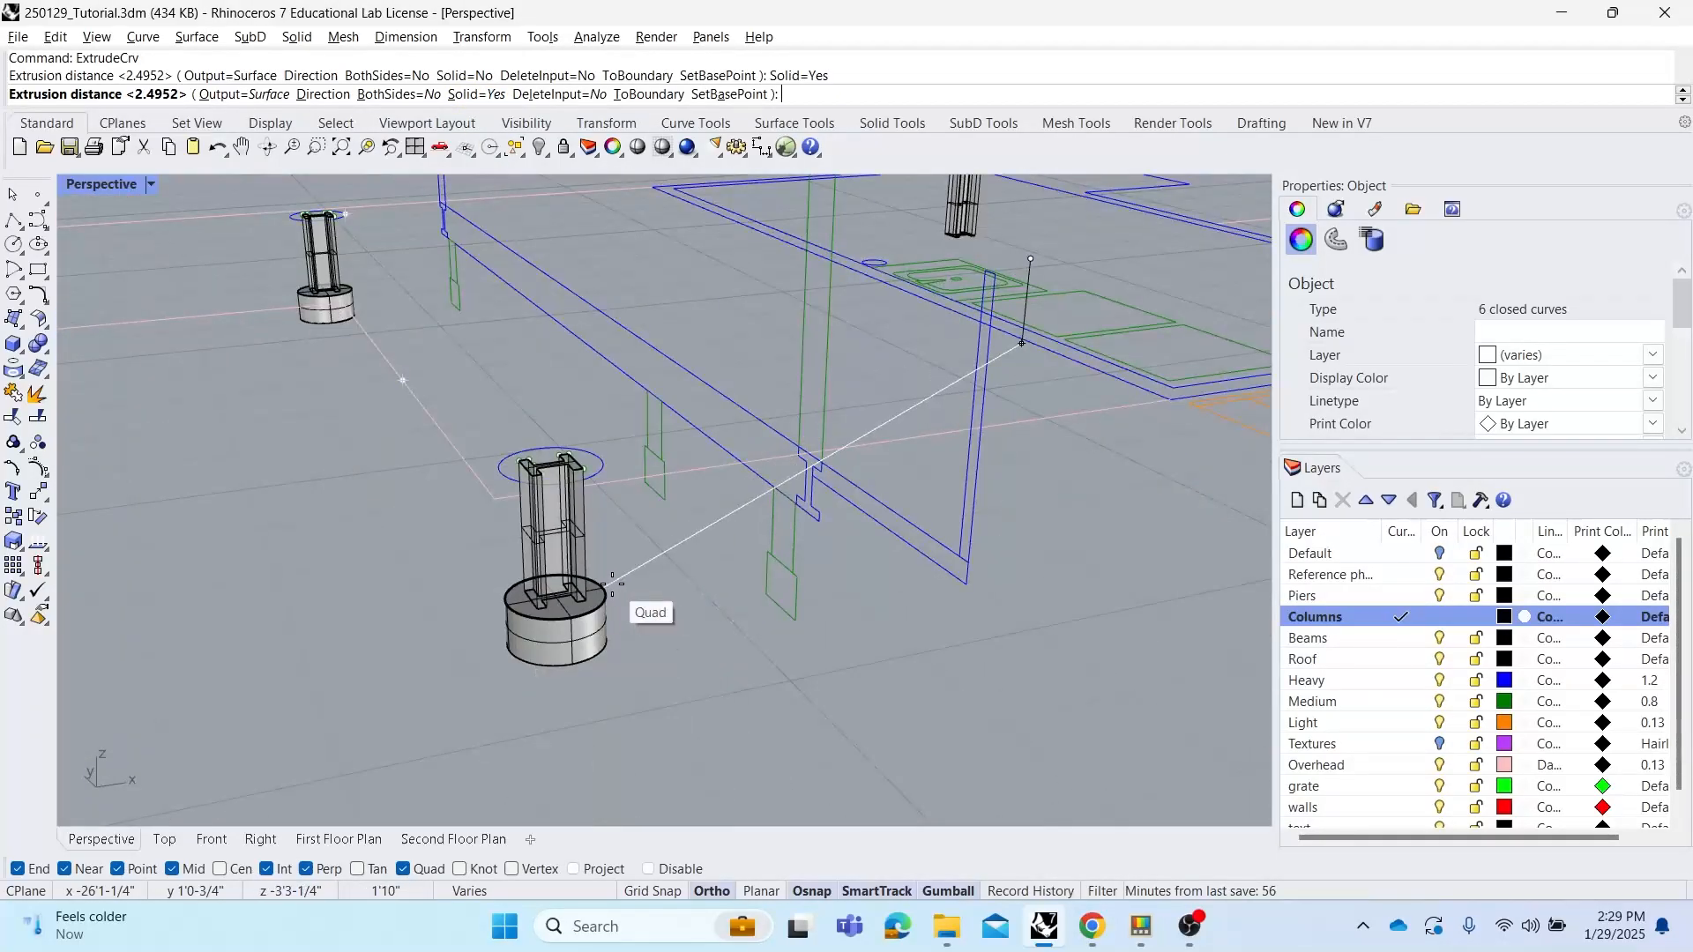
click(609, 585)
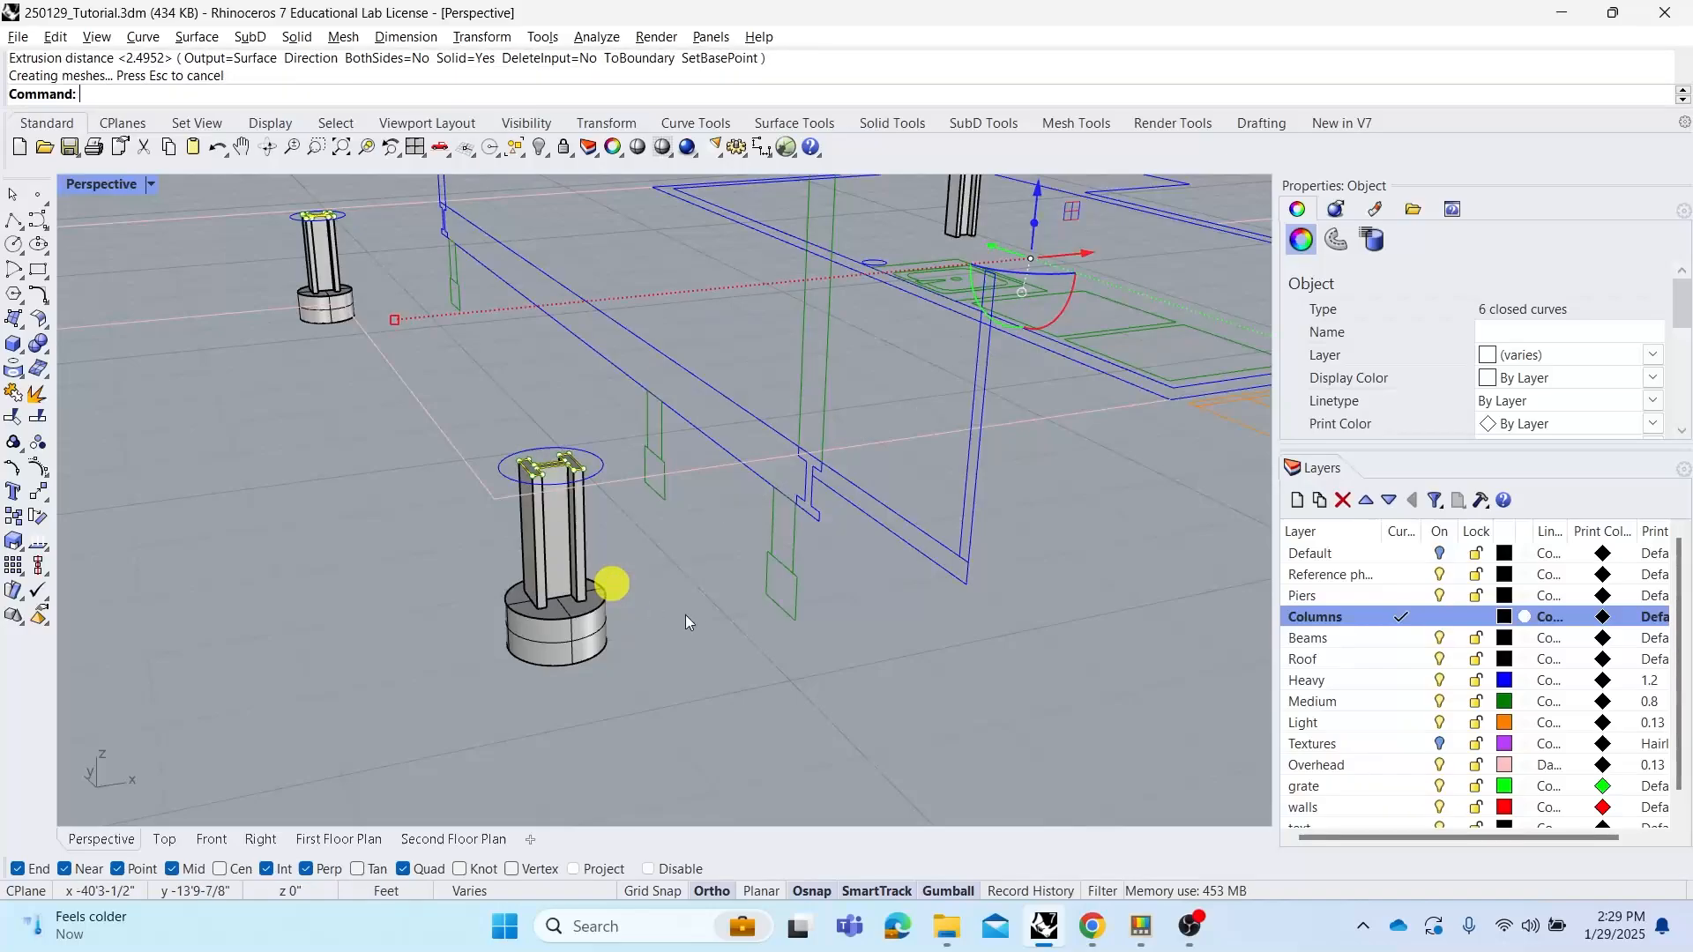
scroll(559, 511, up, 3)
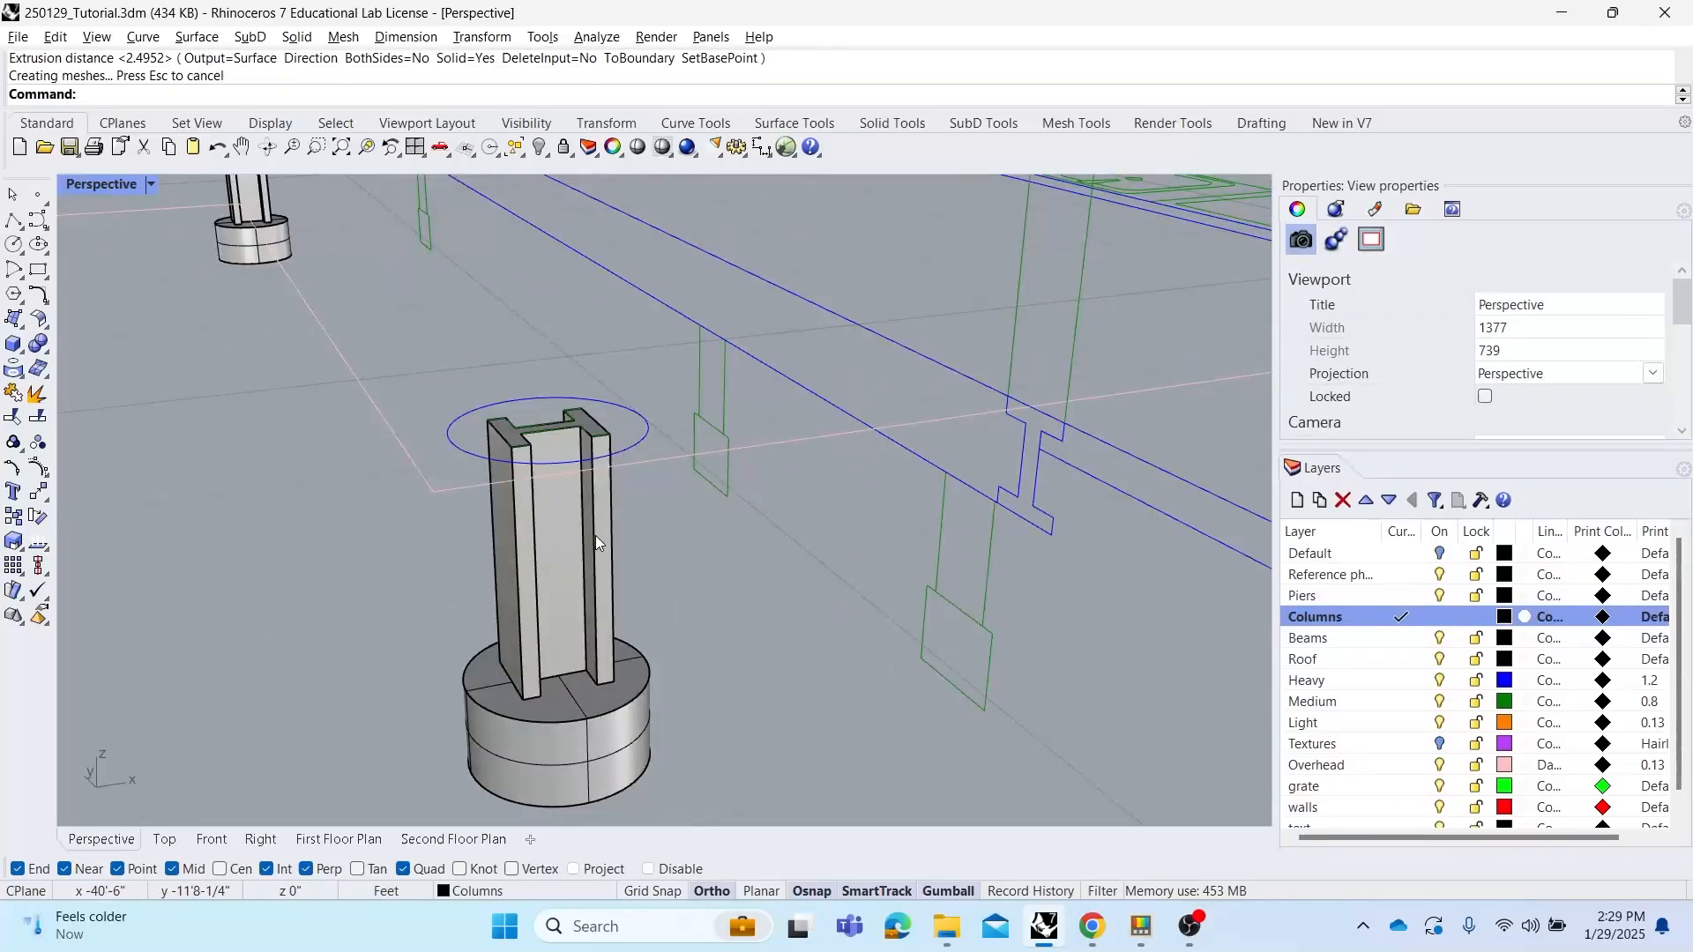
Inspect a column's object type and select all objects on the Columns layer, then clear the selection
click(595, 536)
right_drag(573, 458, 627, 465)
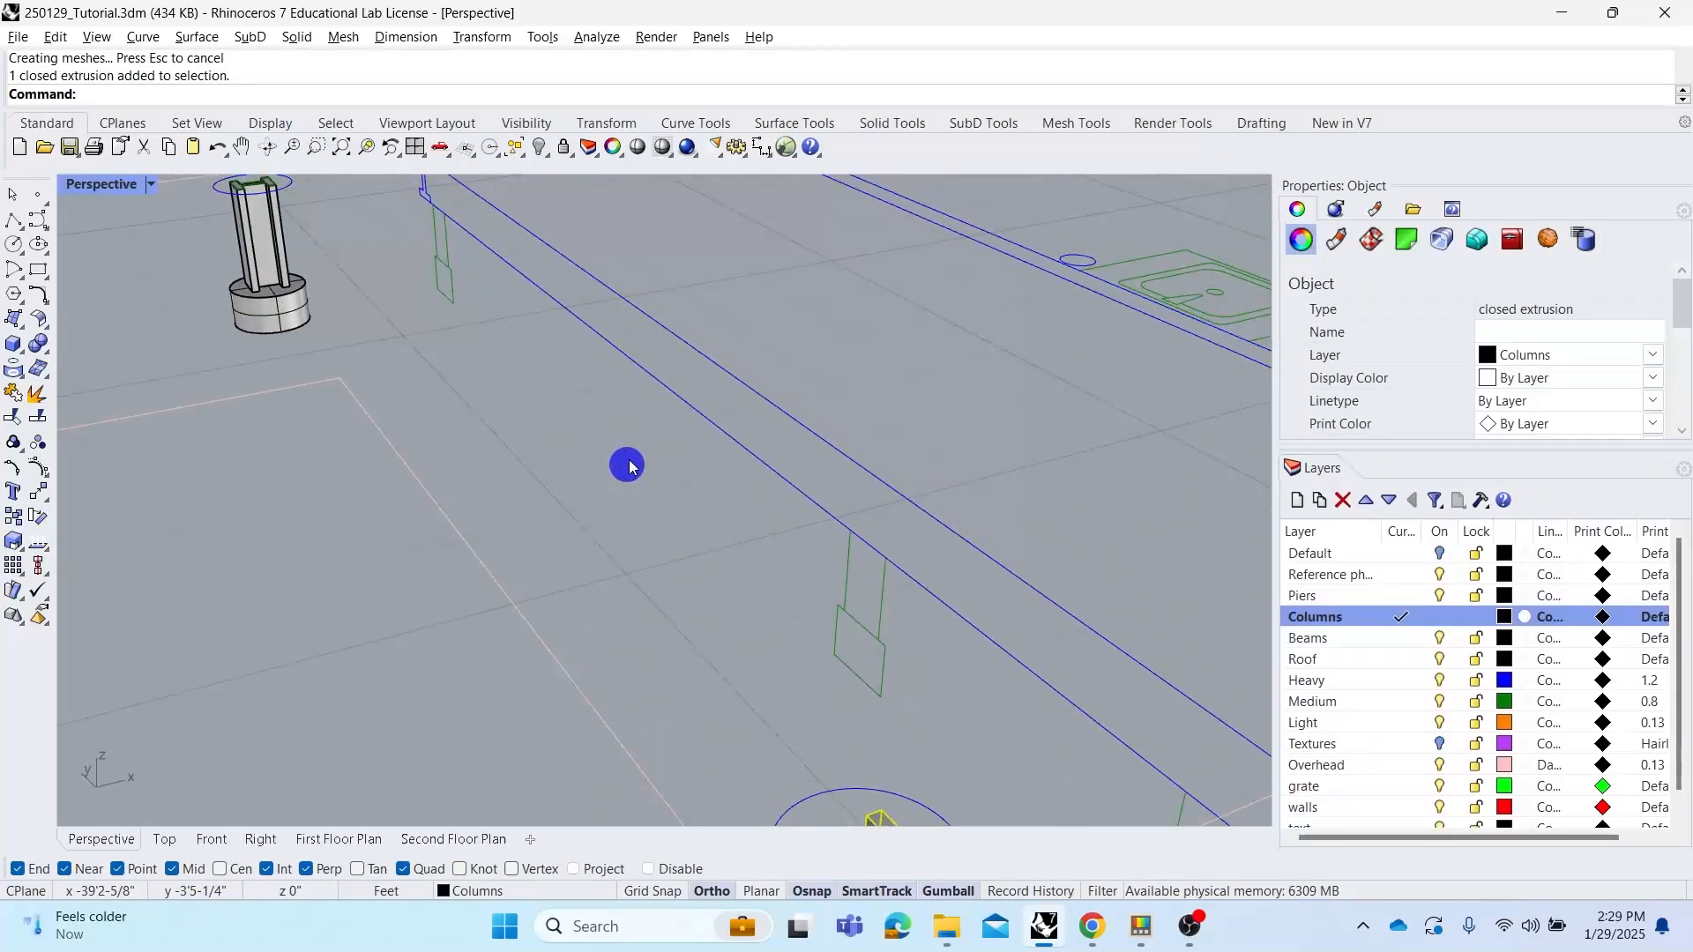
scroll(627, 464, down, 2)
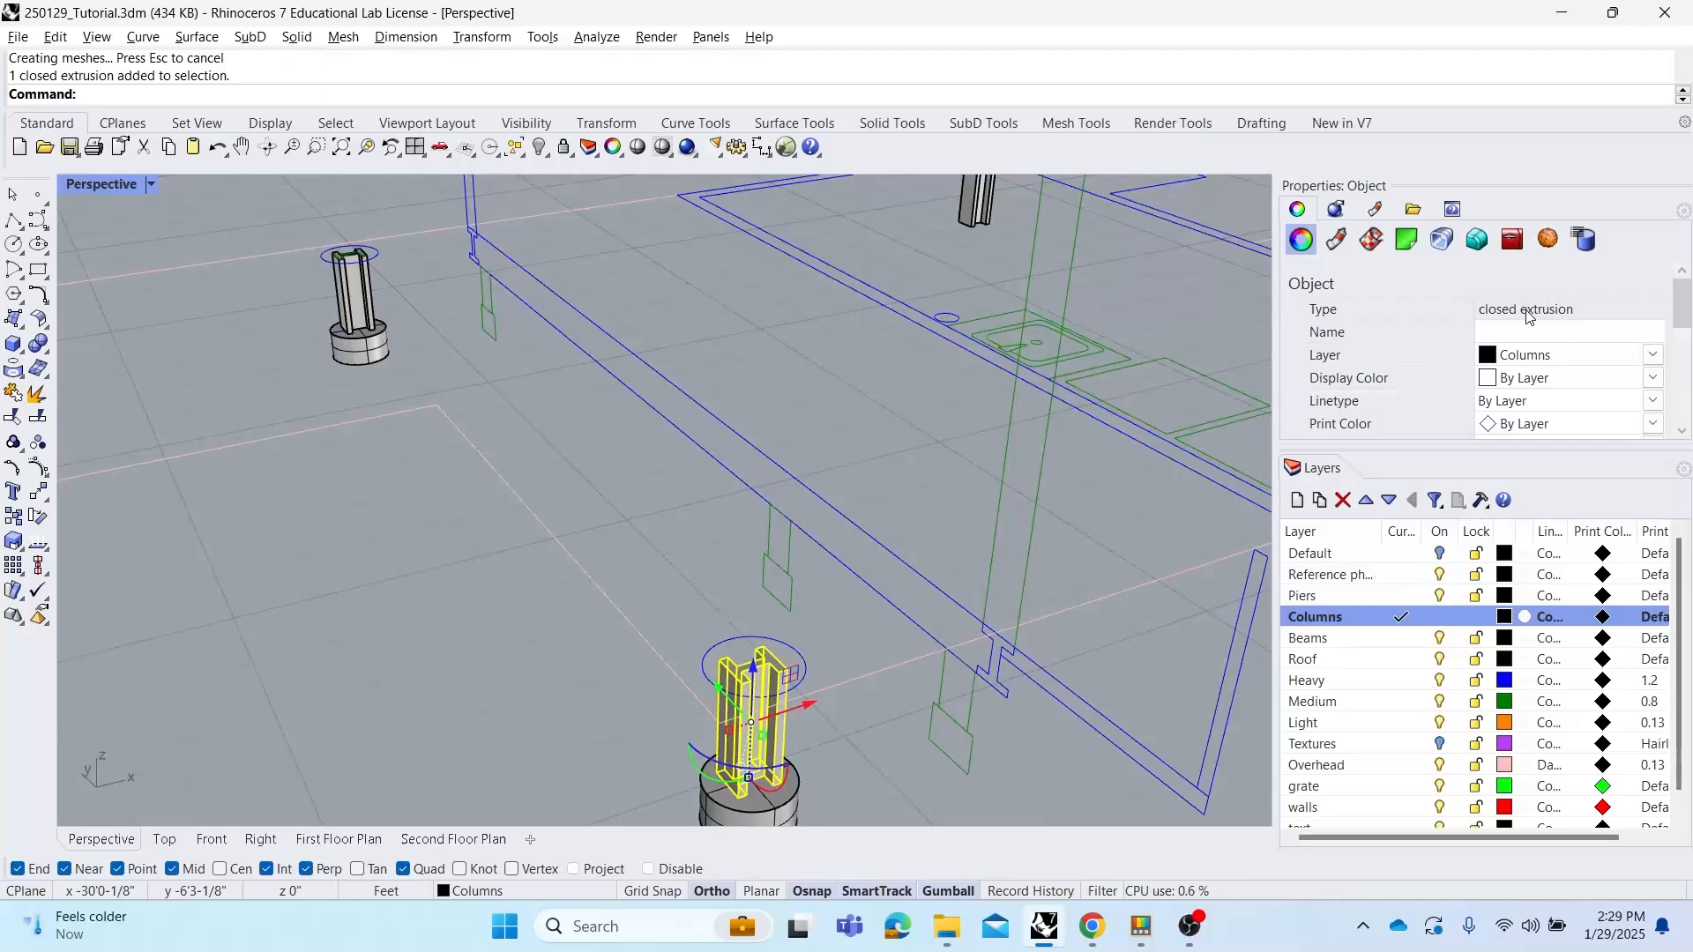
scroll(843, 461, down, 5)
right_drag(856, 463, 650, 484)
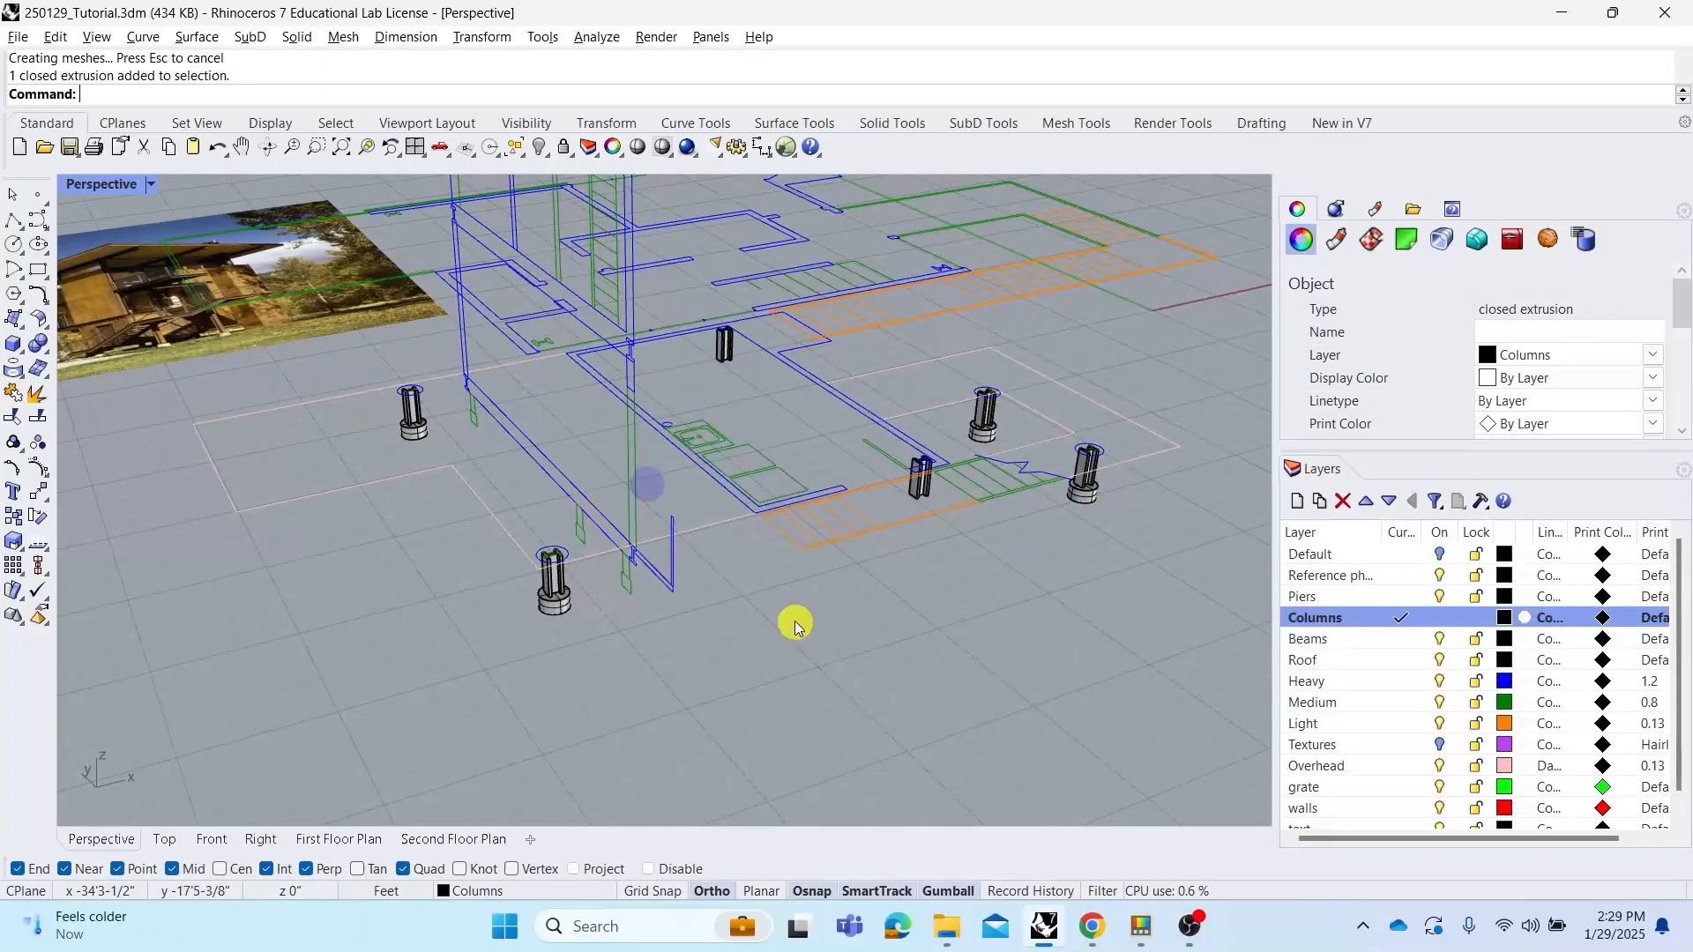
click(787, 589)
right_drag(787, 589, 711, 506)
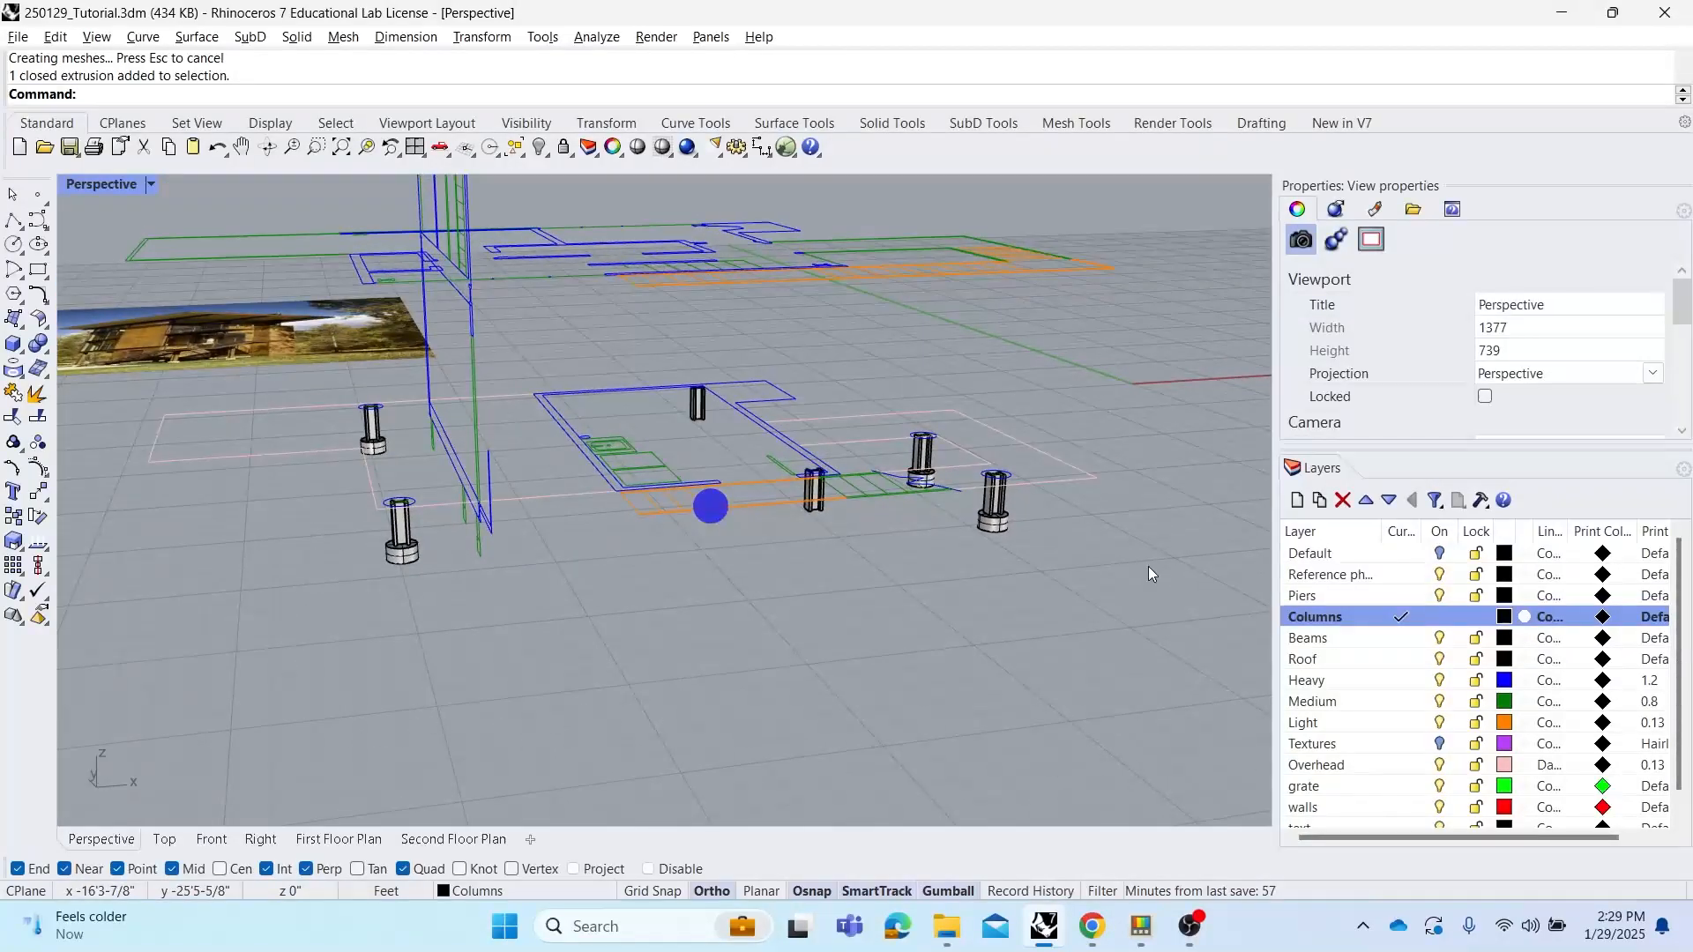
right_click(1326, 620)
click(1411, 476)
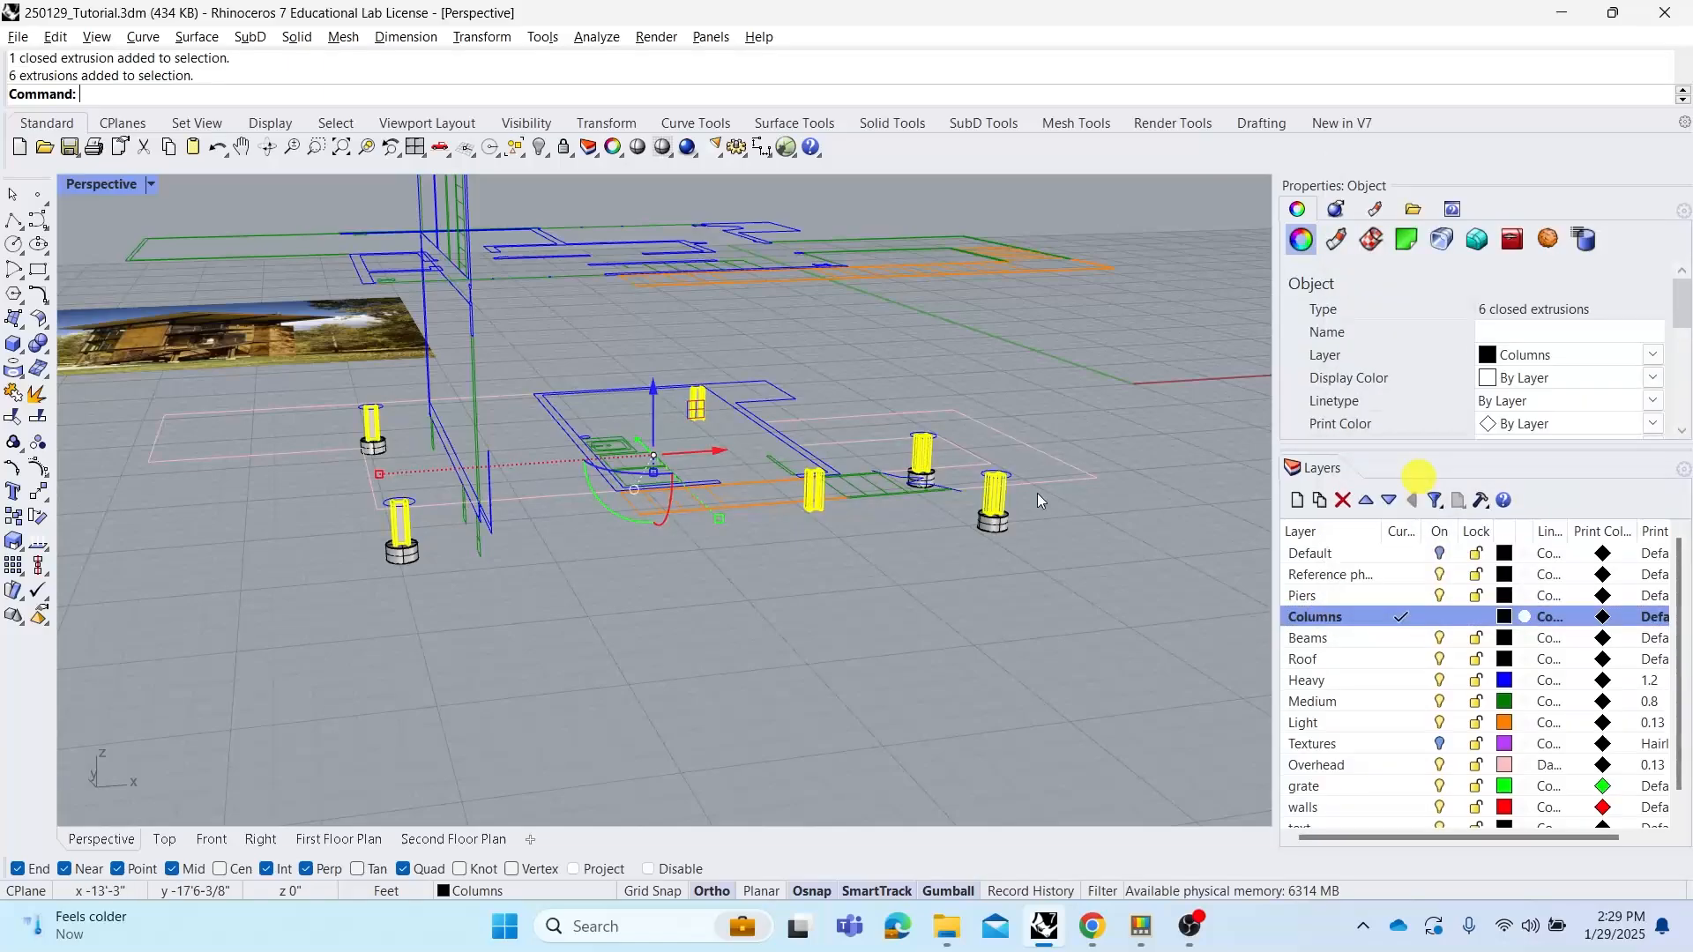
click(1128, 642)
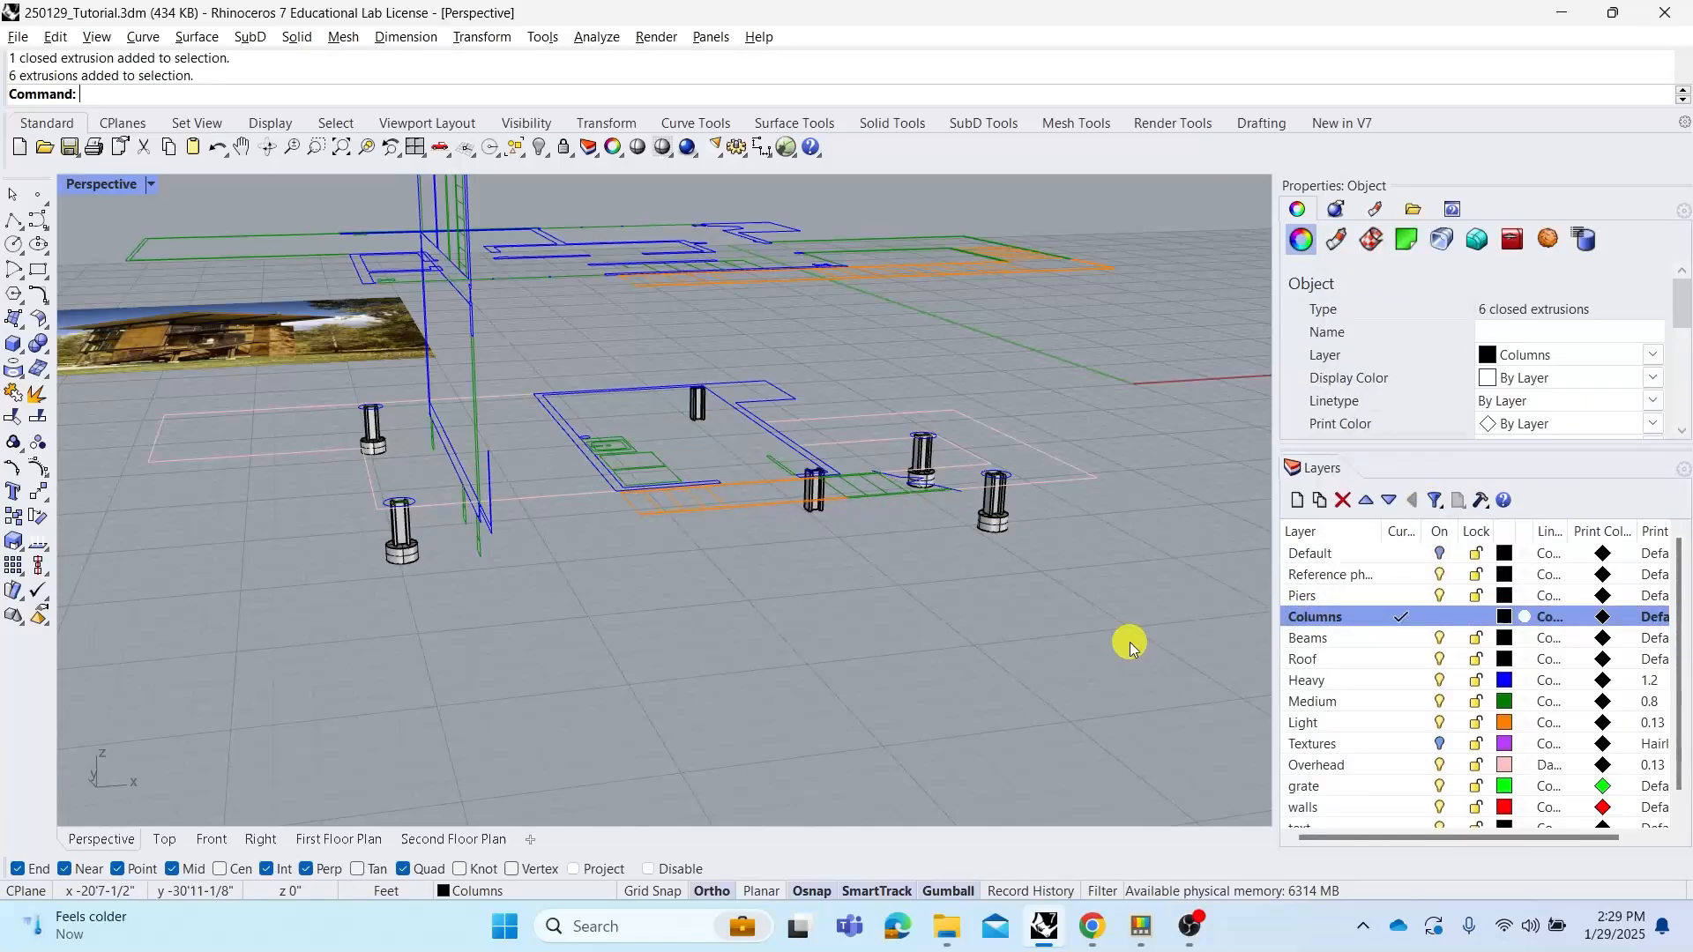
Select all Columns-layer objects and stretch them vertically with Scale1D from the pier top up to the top of the roof beam
right_click(1325, 622)
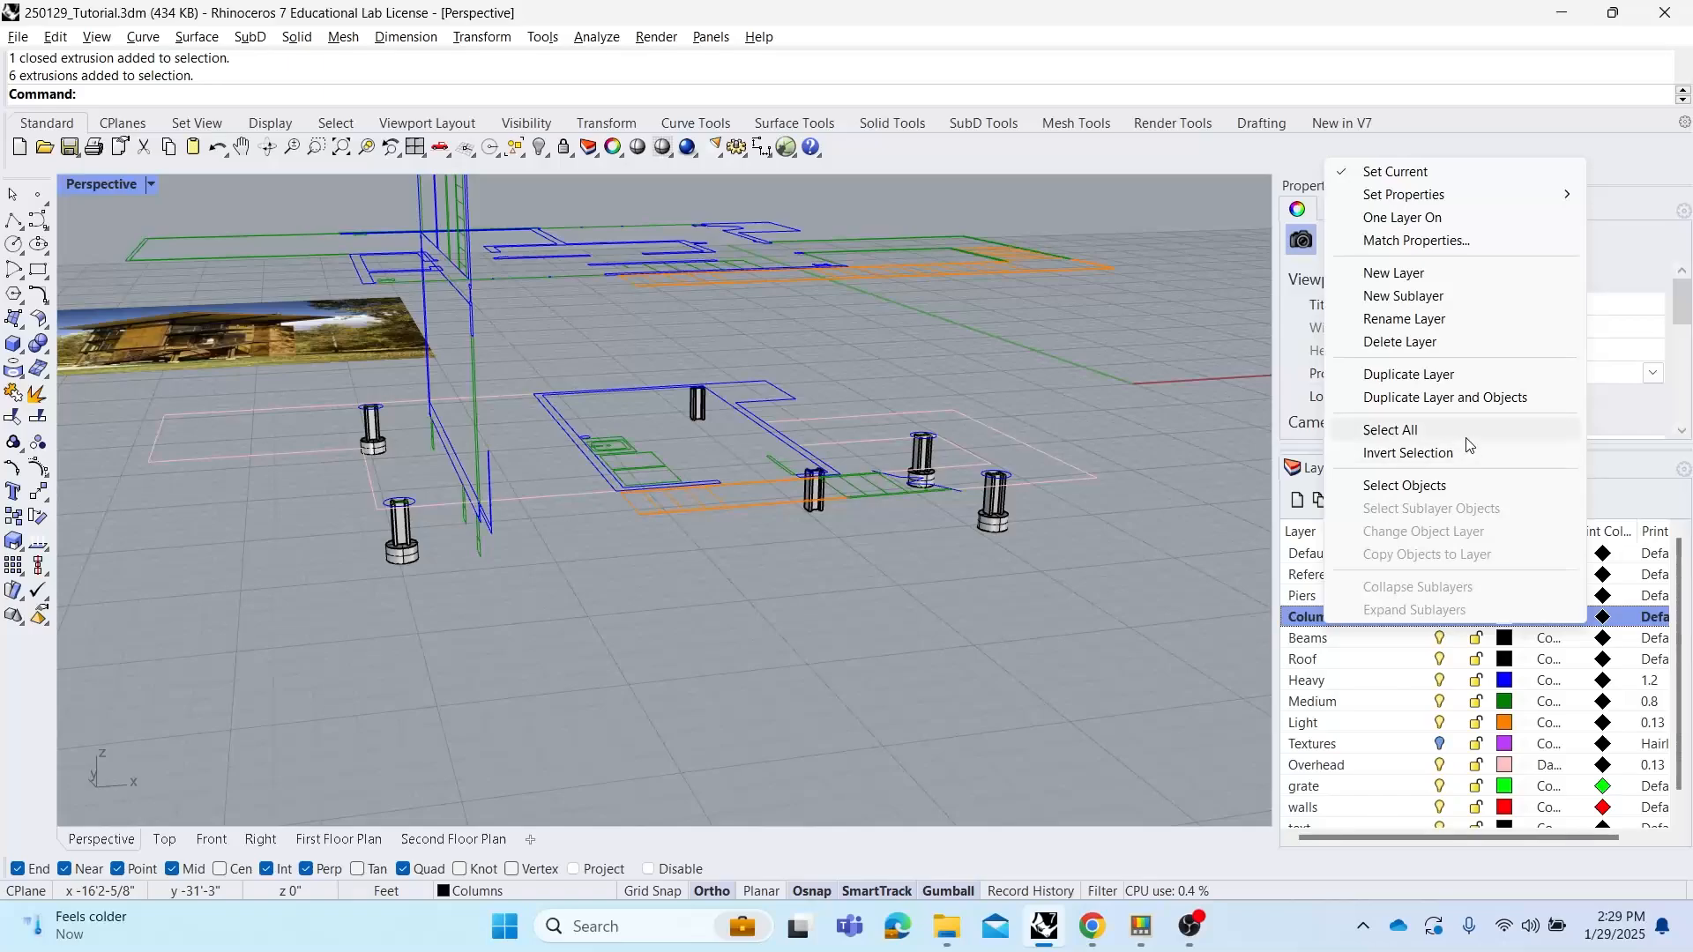
click(1438, 486)
right_drag(798, 427, 834, 432)
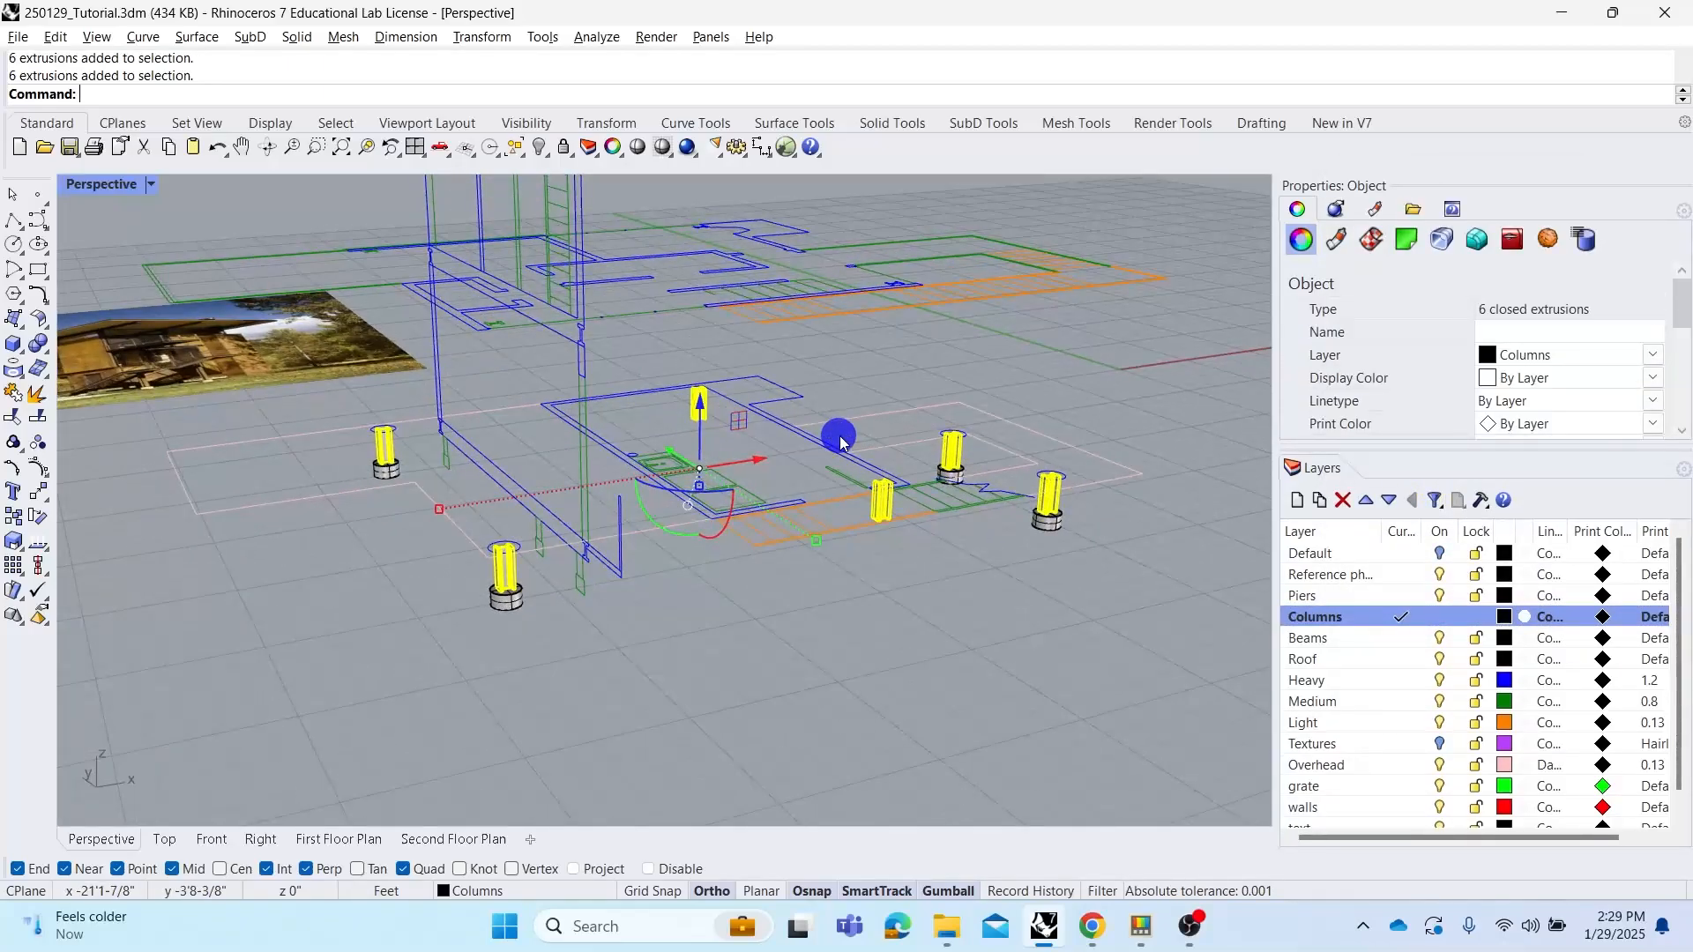
text(scale1d)
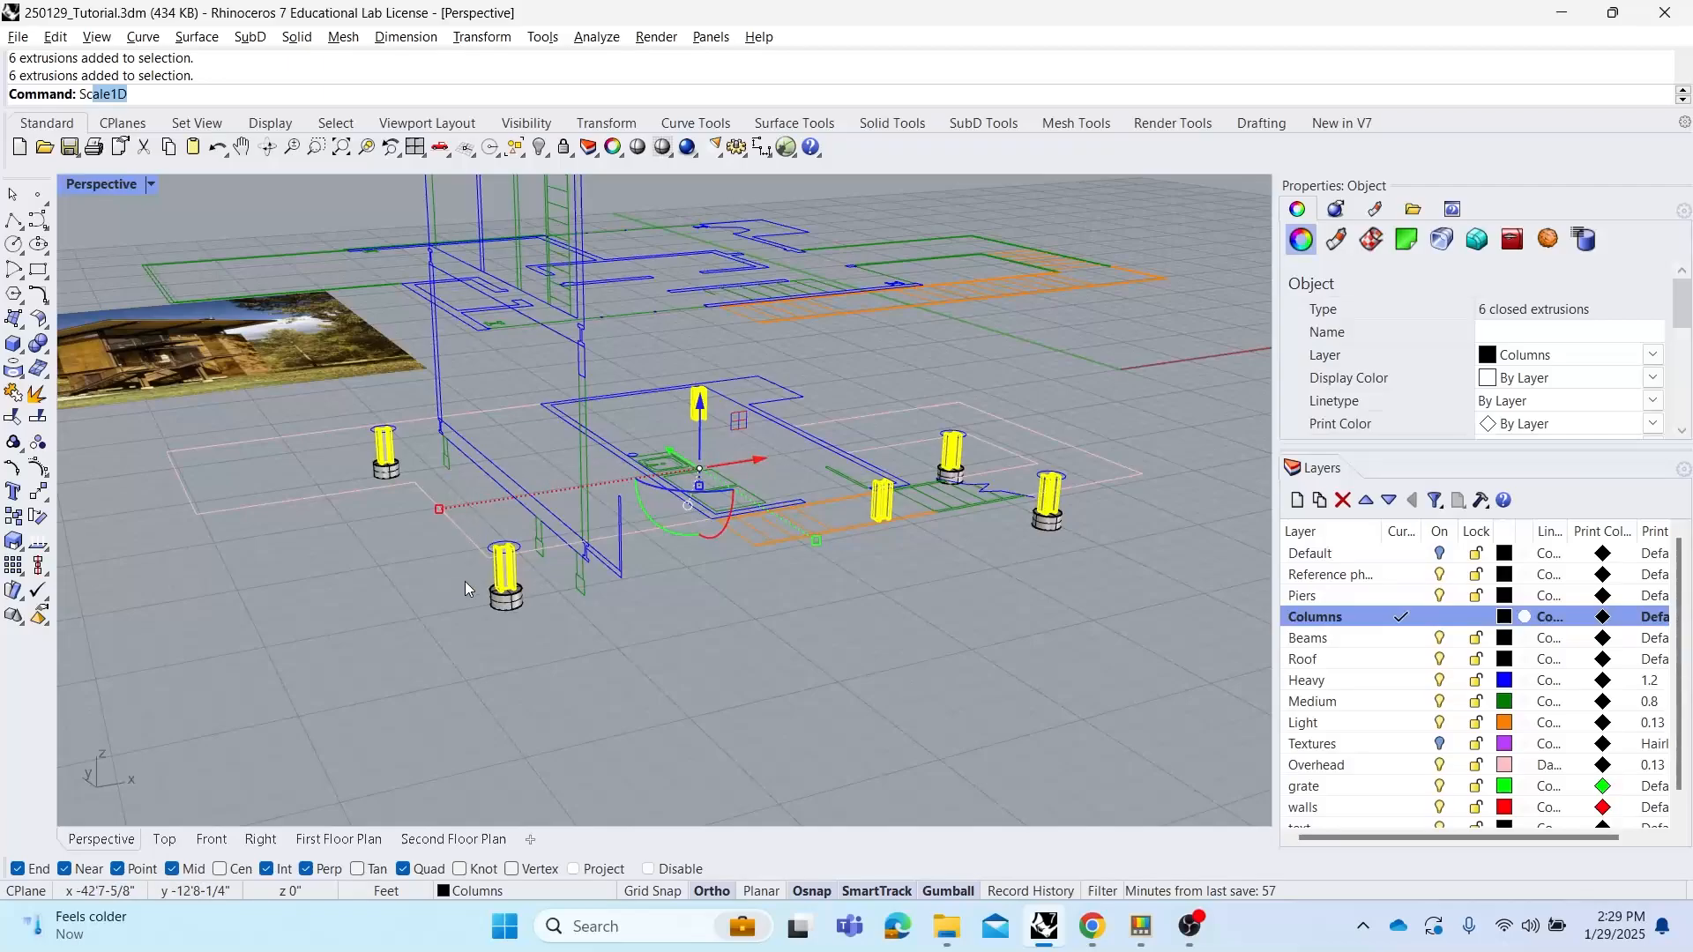
key(Return)
scroll(472, 590, up, 10)
click(500, 640)
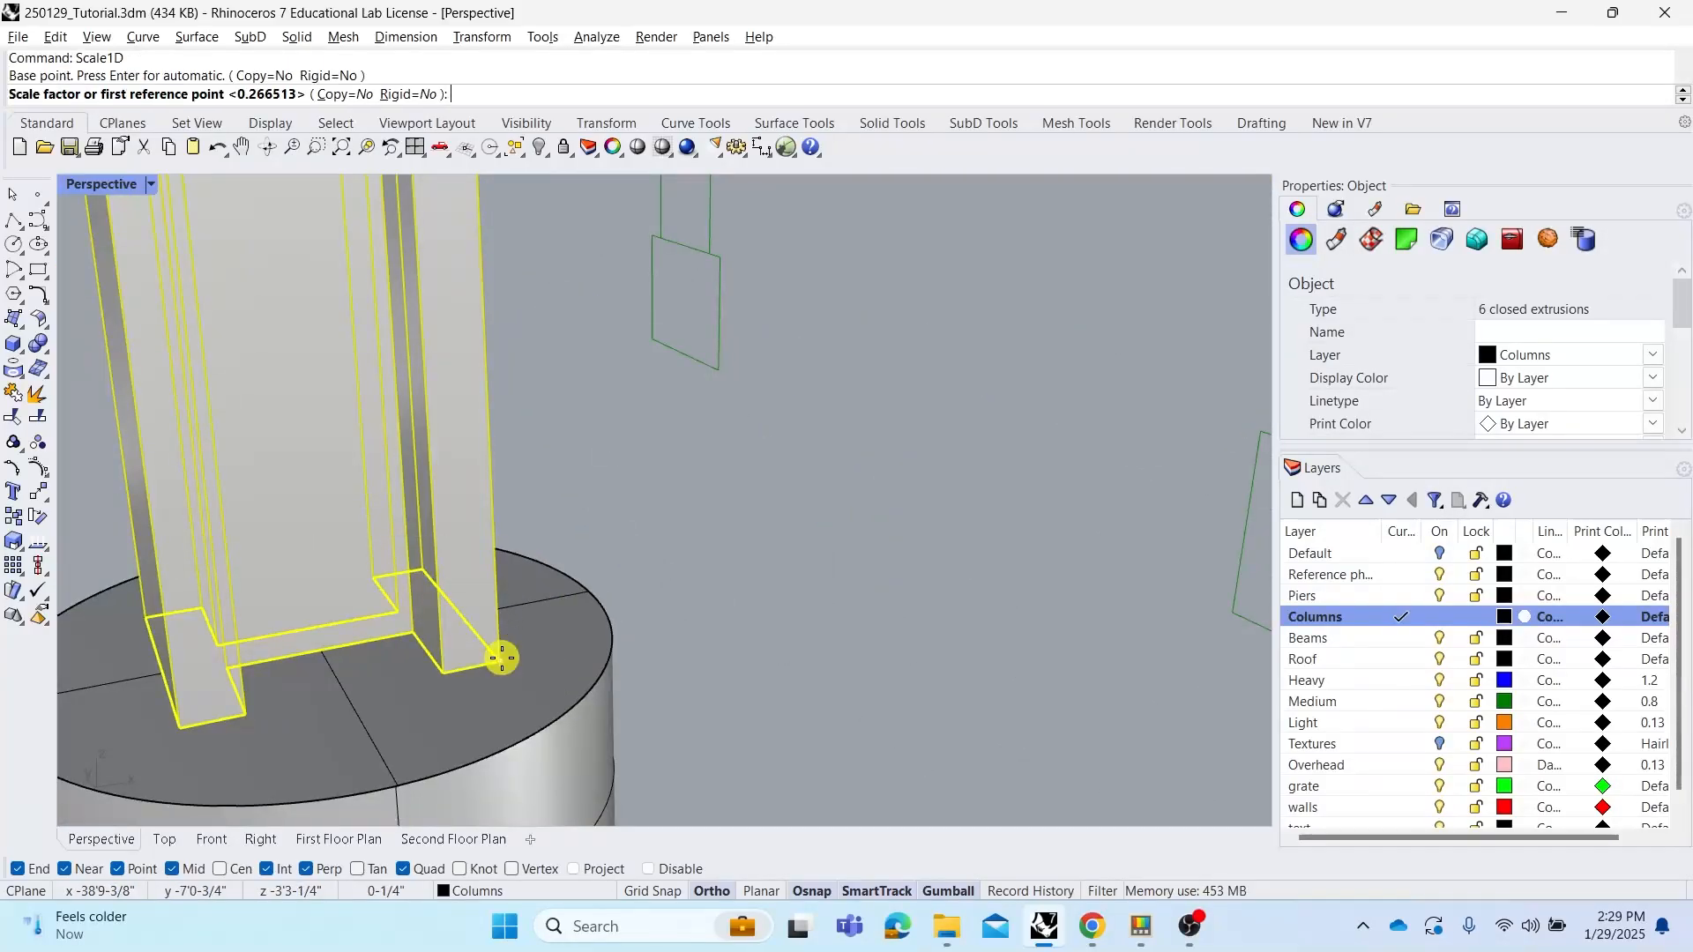
scroll(498, 645, down, 10)
click(500, 527)
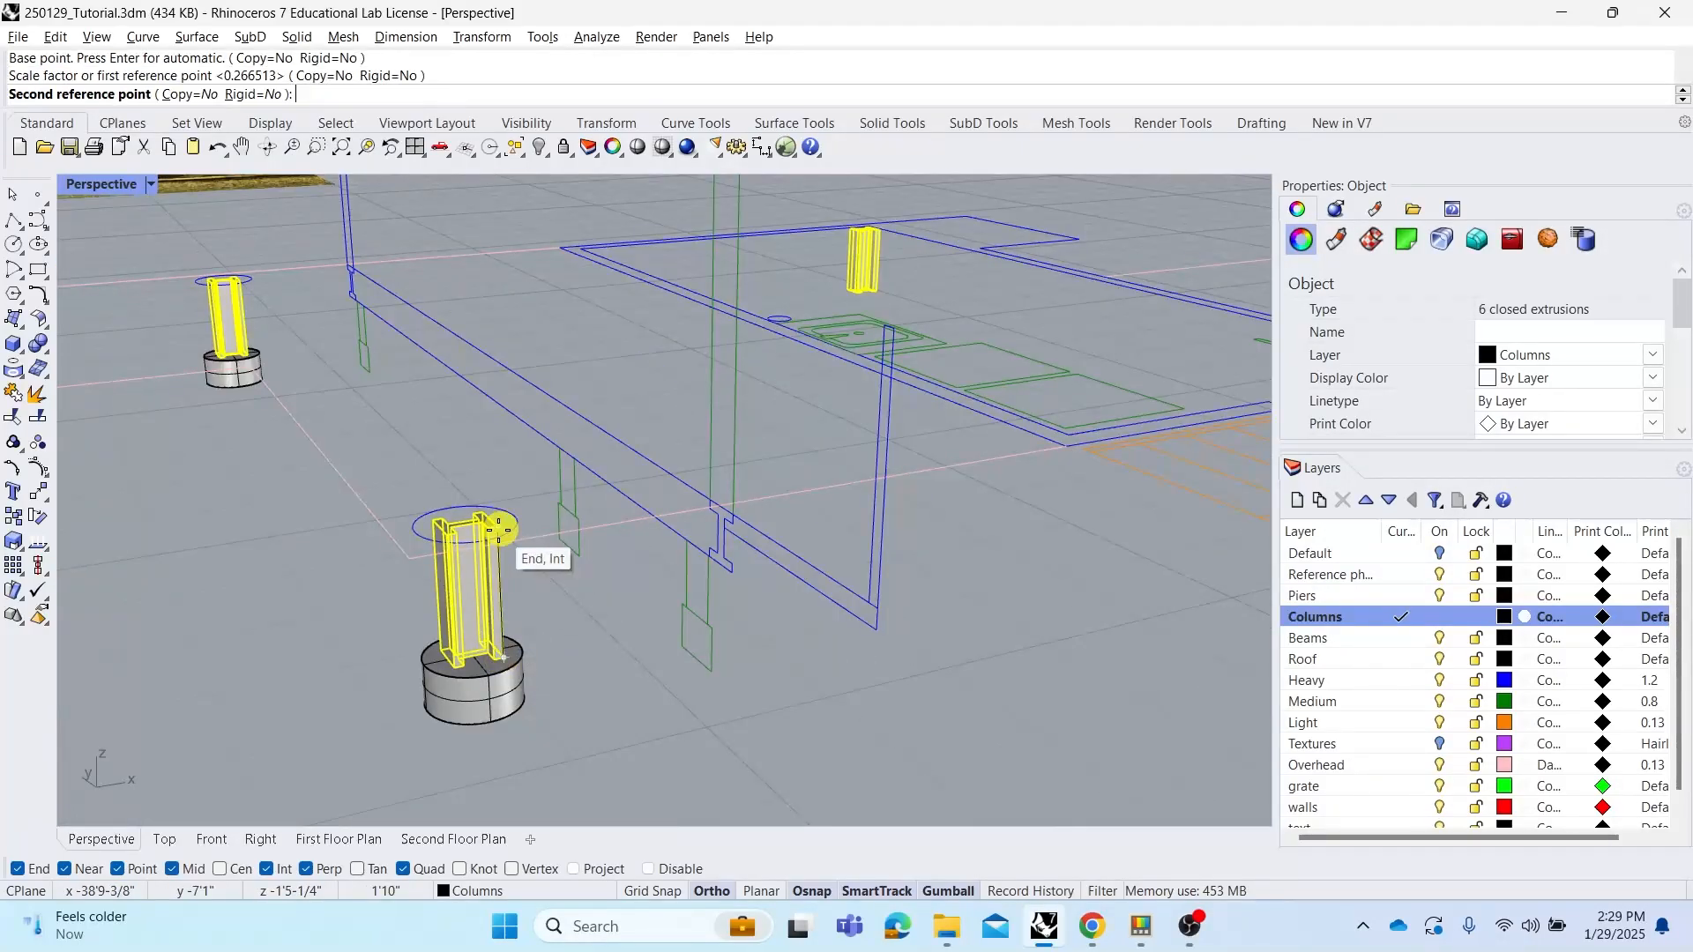
scroll(500, 529, down, 10)
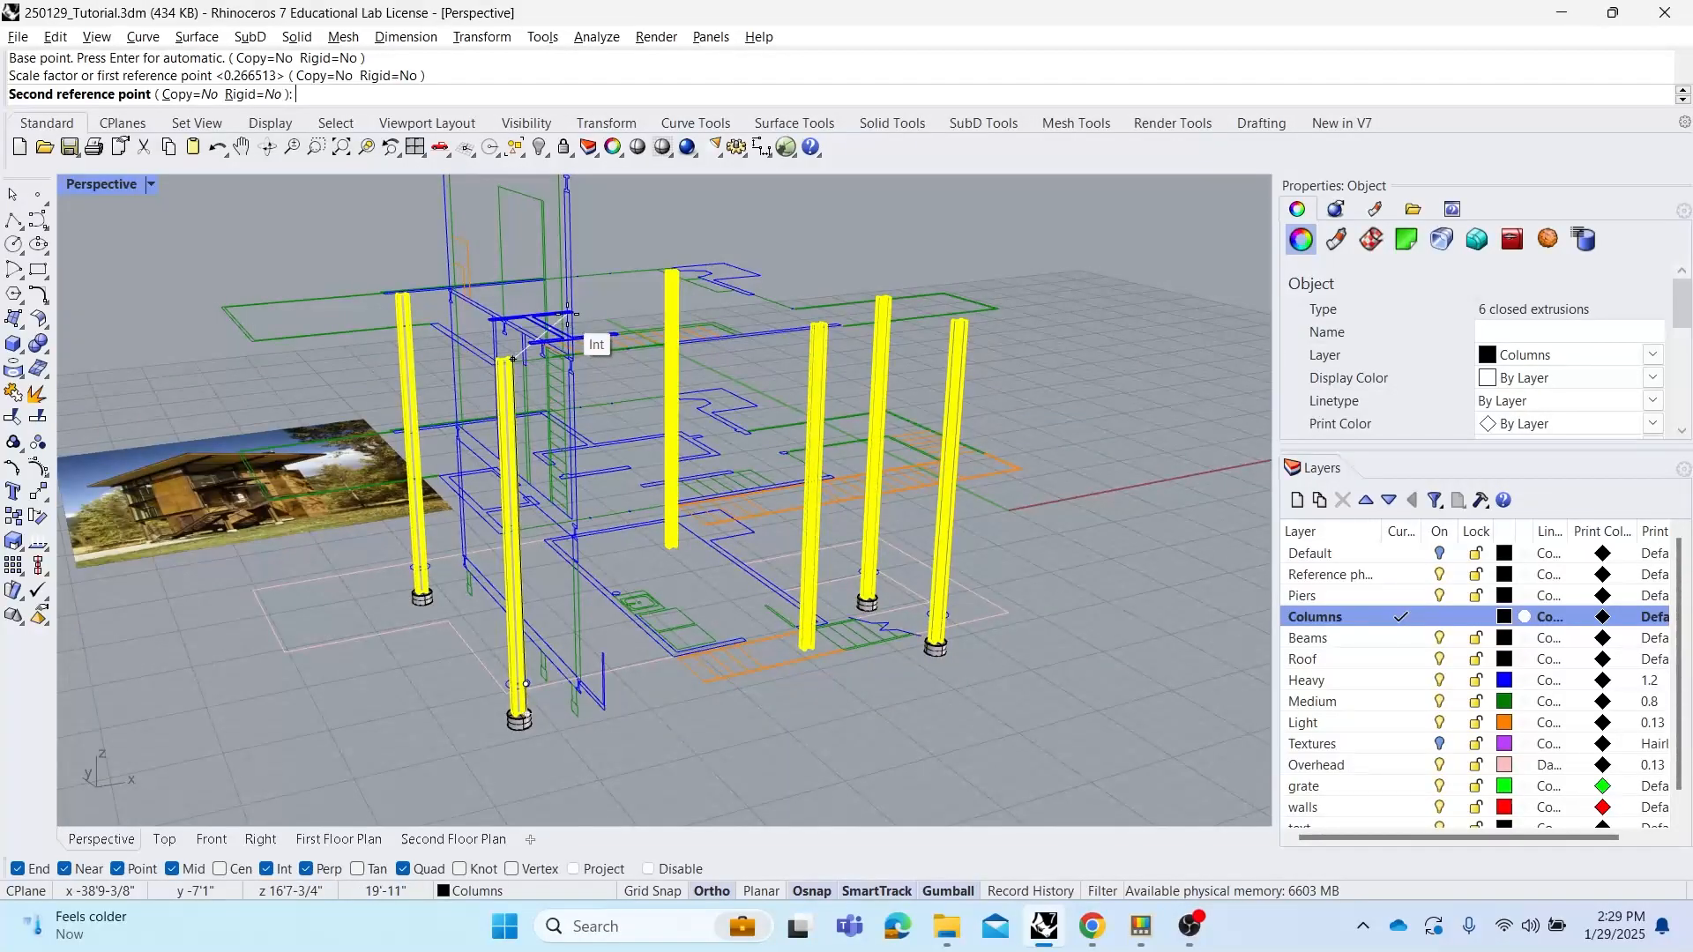
shift+right_drag(564, 309, 605, 420)
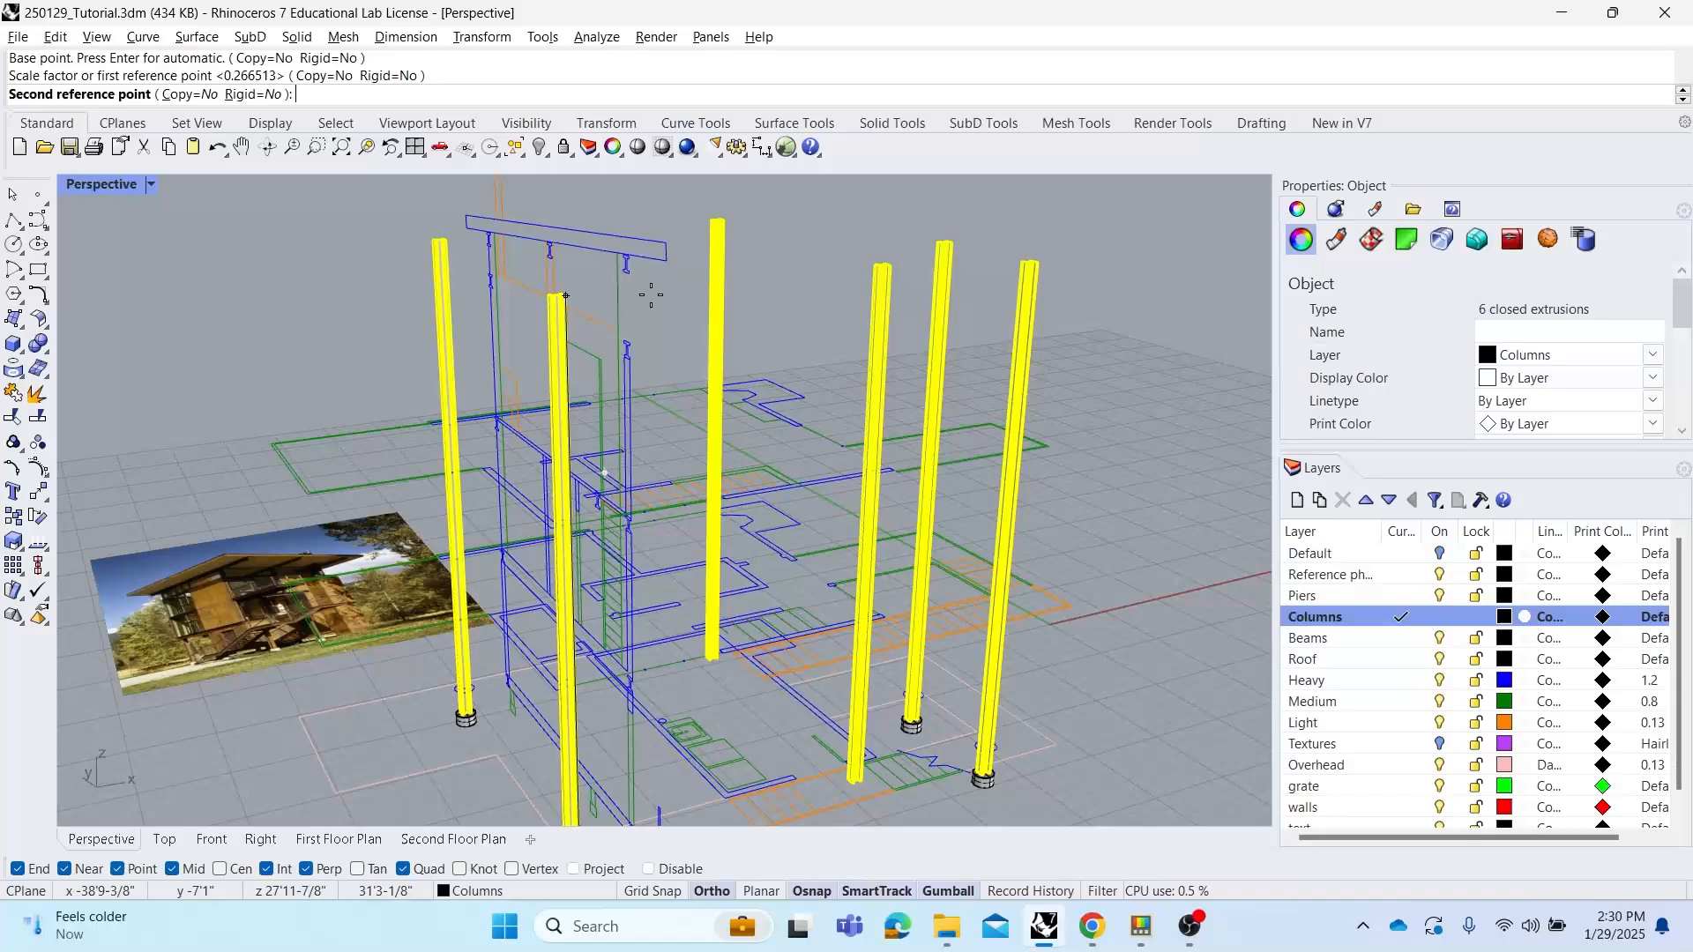
right_drag(655, 286, 709, 286)
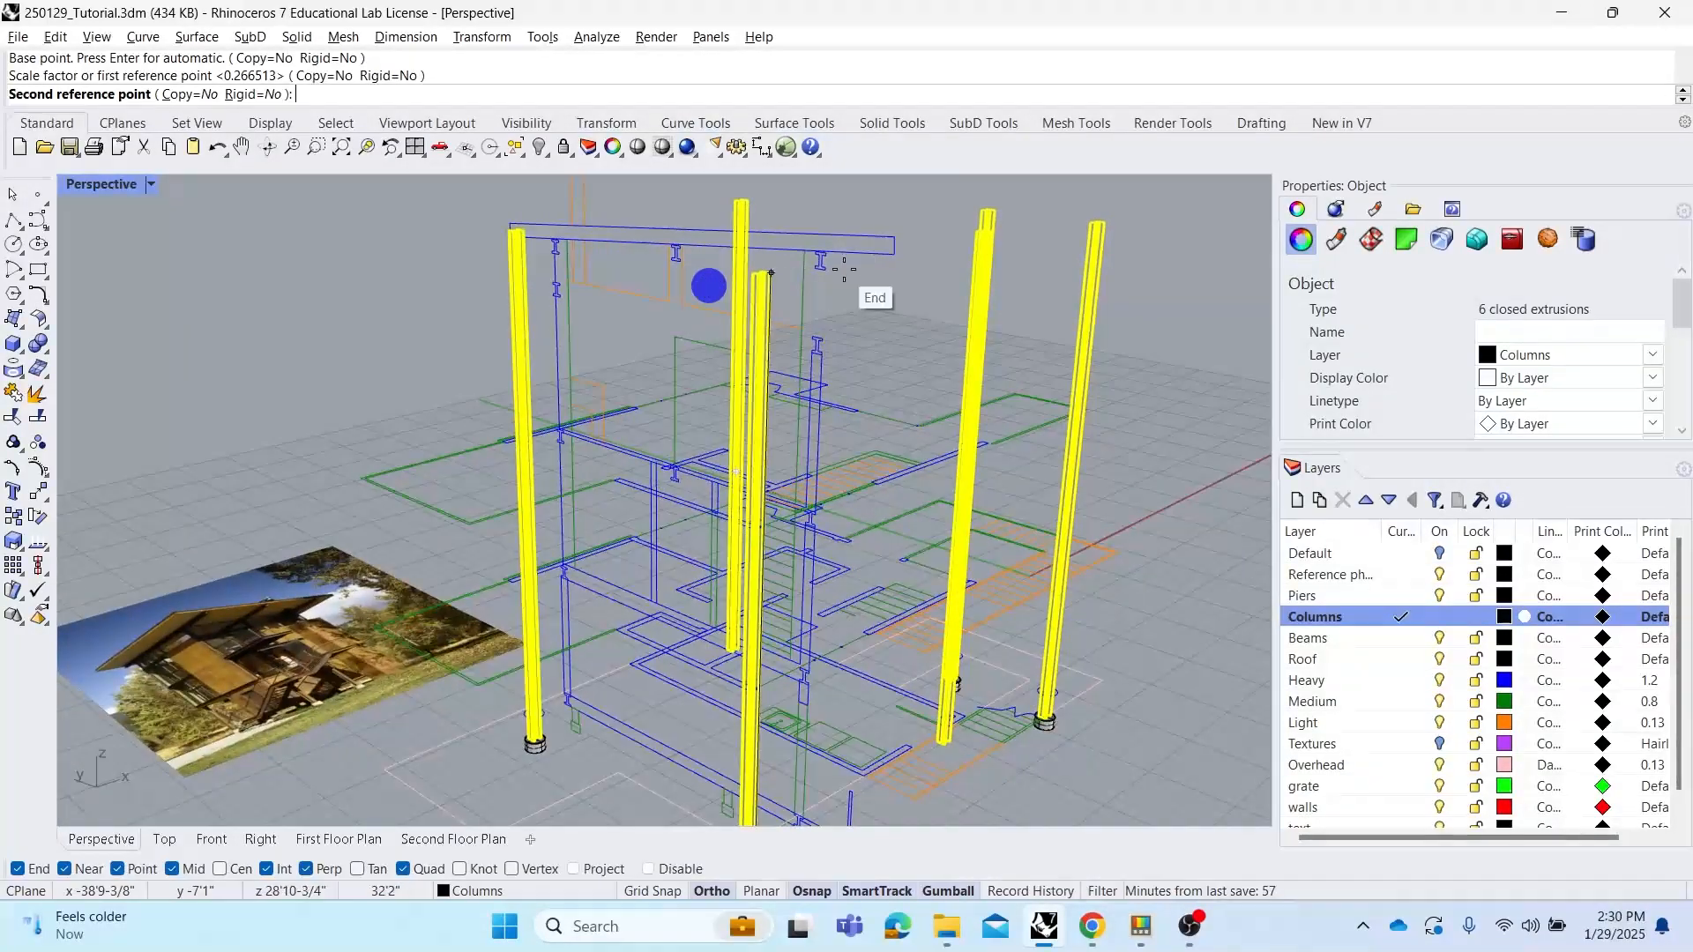
click(897, 233)
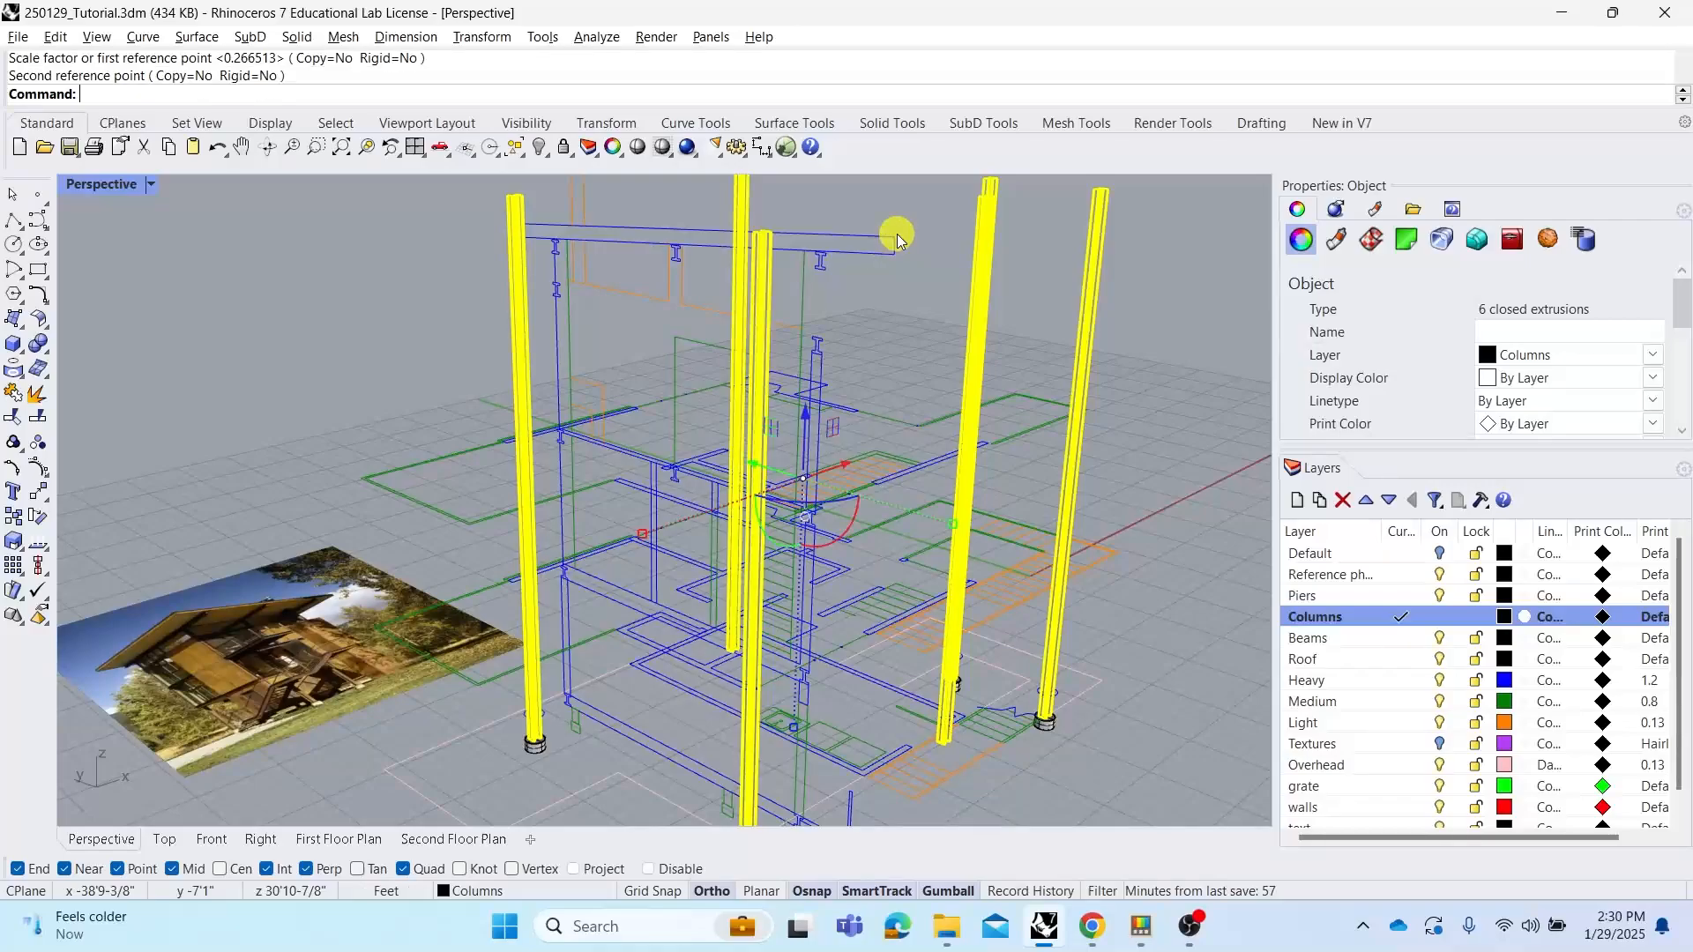
Select the two right-hand columns and shorten them vertically with Scale1D, from the pier top to a lower reference point
click(924, 212)
mouse_move(929, 295)
right_down()
mouse_move(797, 309)
mouse_move(805, 355)
mouse_move(801, 309)
mouse_move(766, 285)
mouse_move(733, 295)
mouse_move(775, 309)
right_up()
mouse_move(922, 402)
right_down()
mouse_move(881, 427)
mouse_move(970, 468)
right_up()
scroll(513, 607, up, 6)
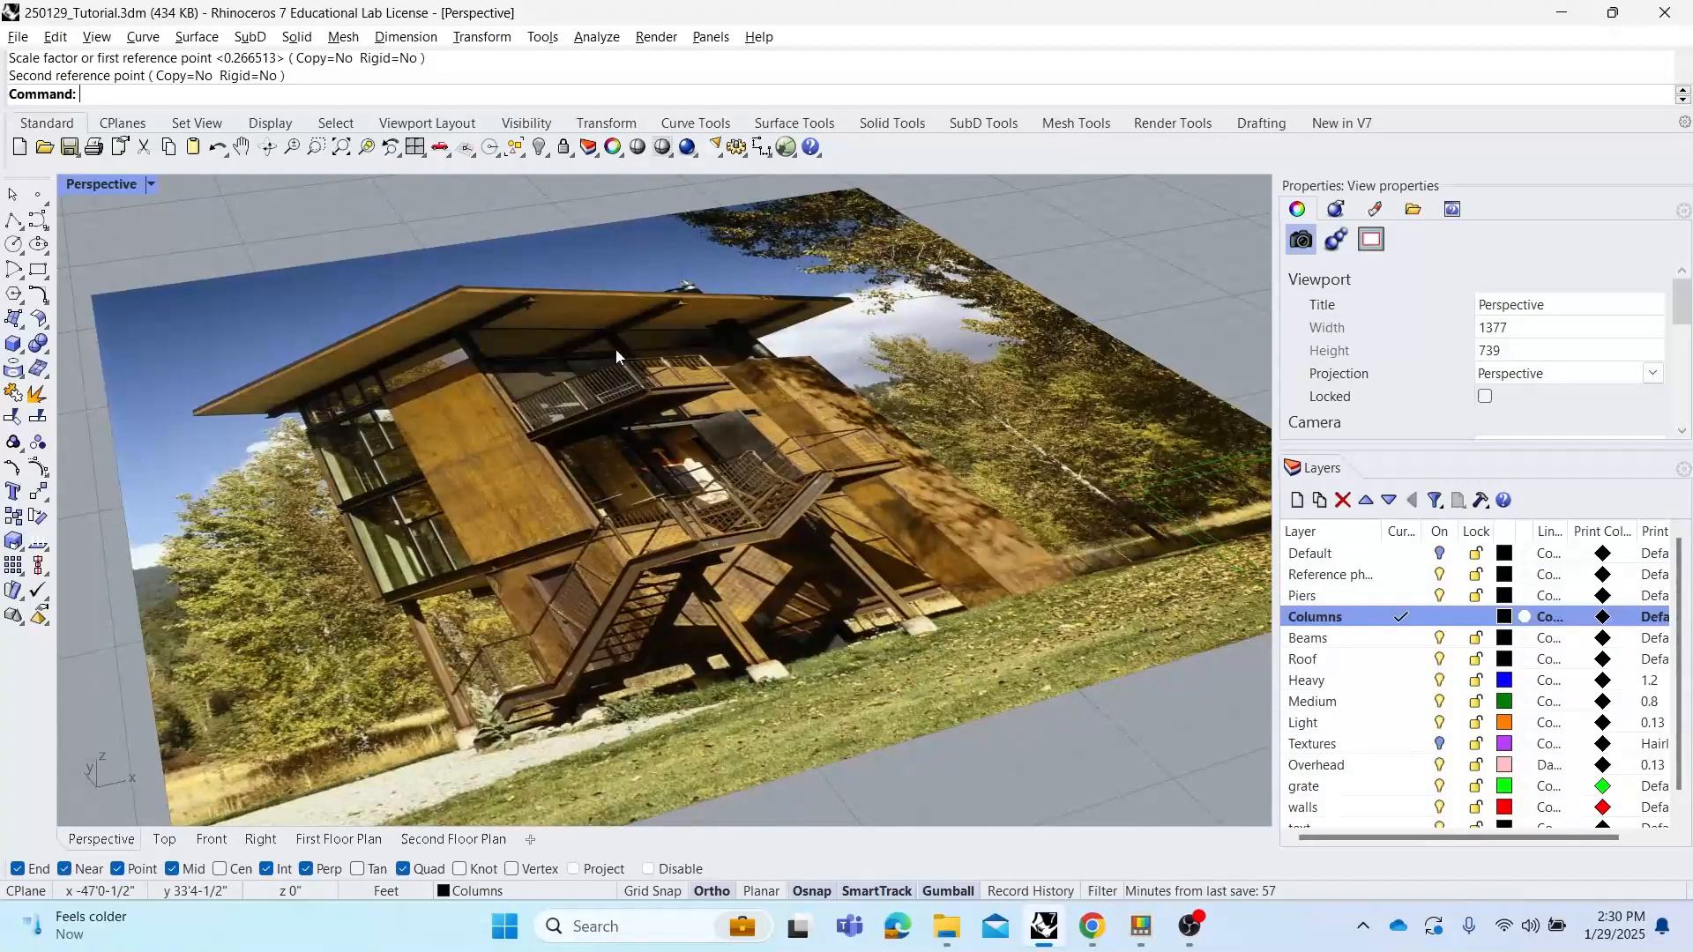
scroll(568, 386, down, 10)
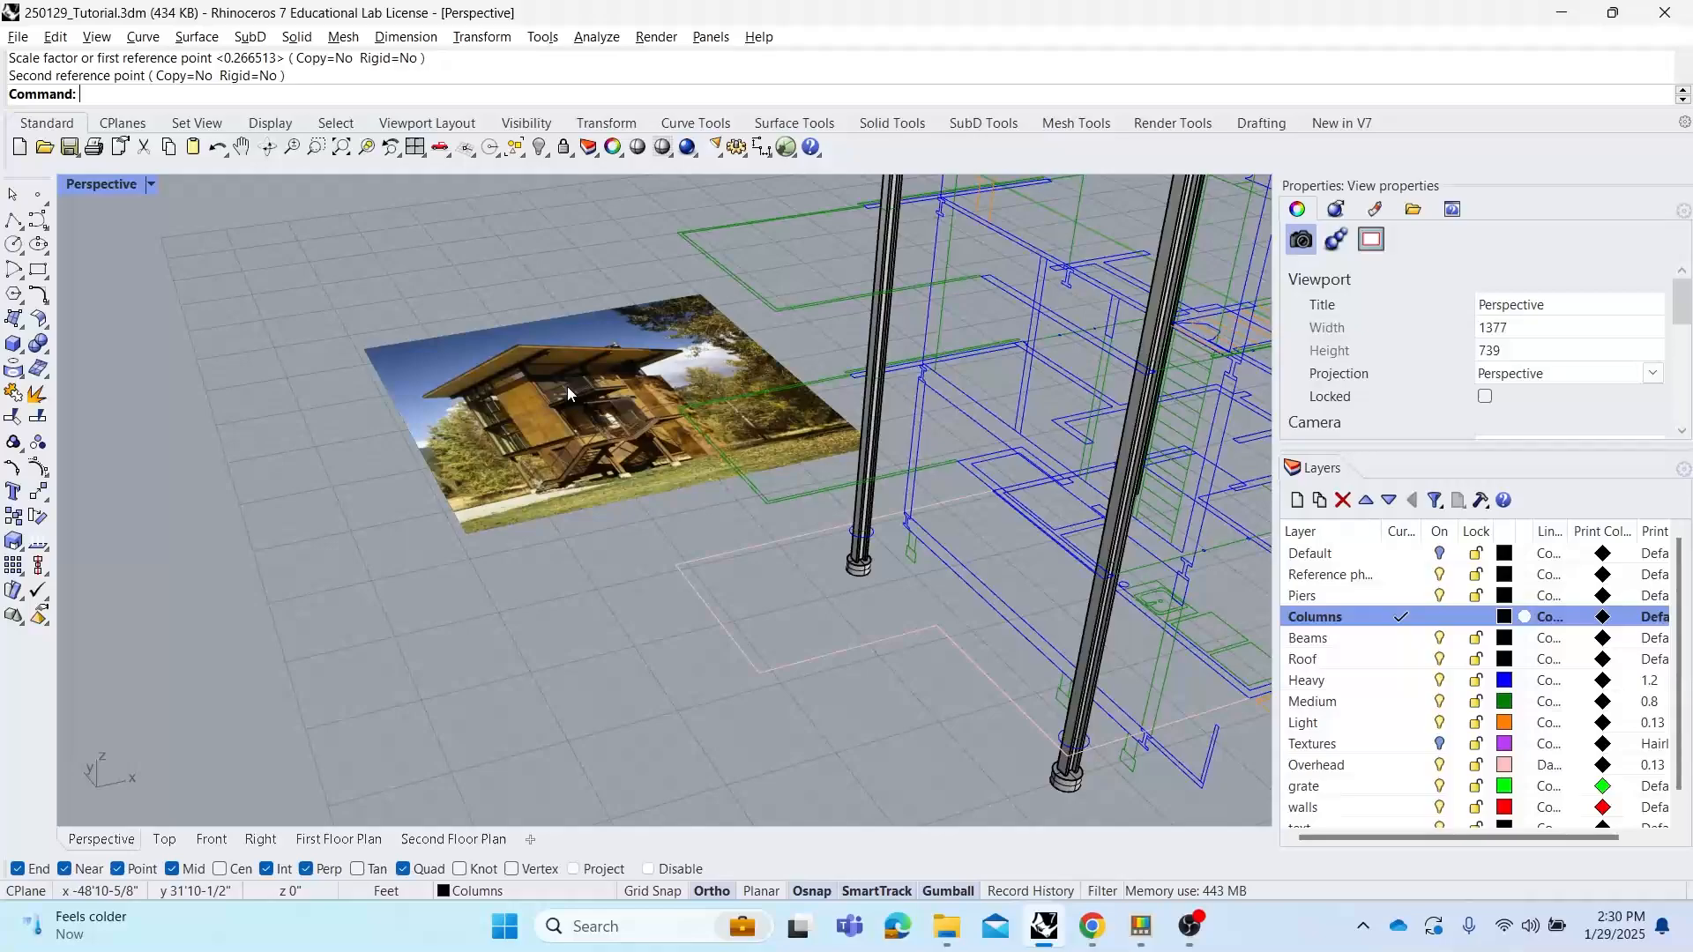
shift+right_drag(809, 400, 624, 453)
click(810, 313)
shift+click(852, 317)
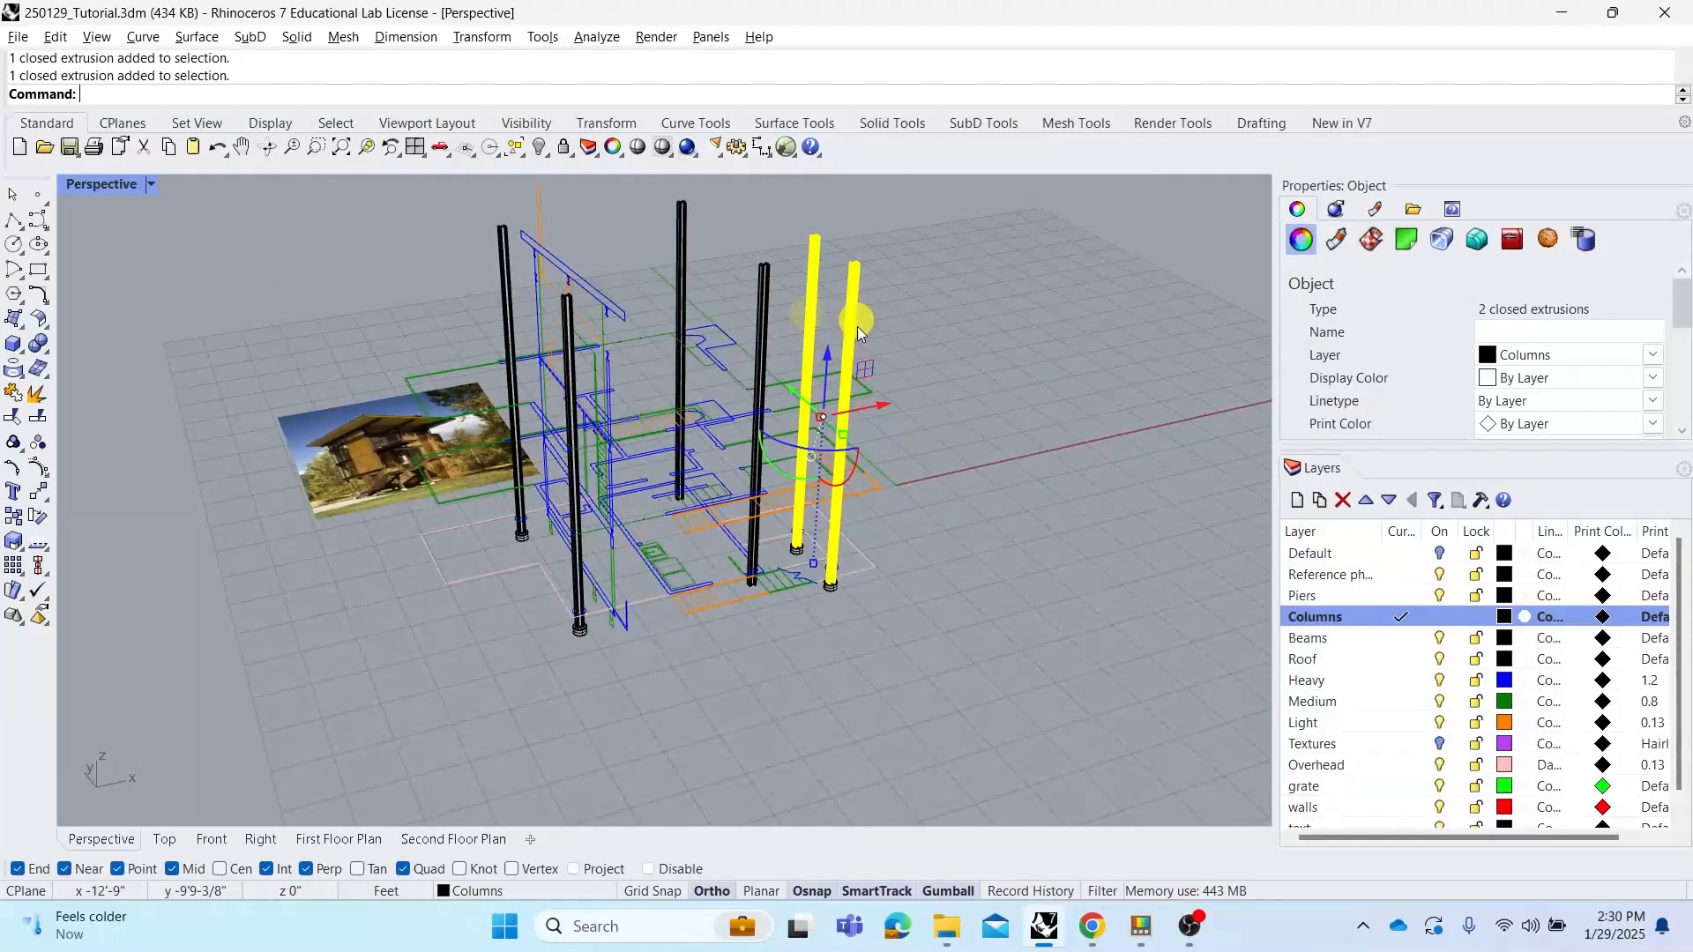
right_click(864, 555)
scroll(864, 557, up, 7)
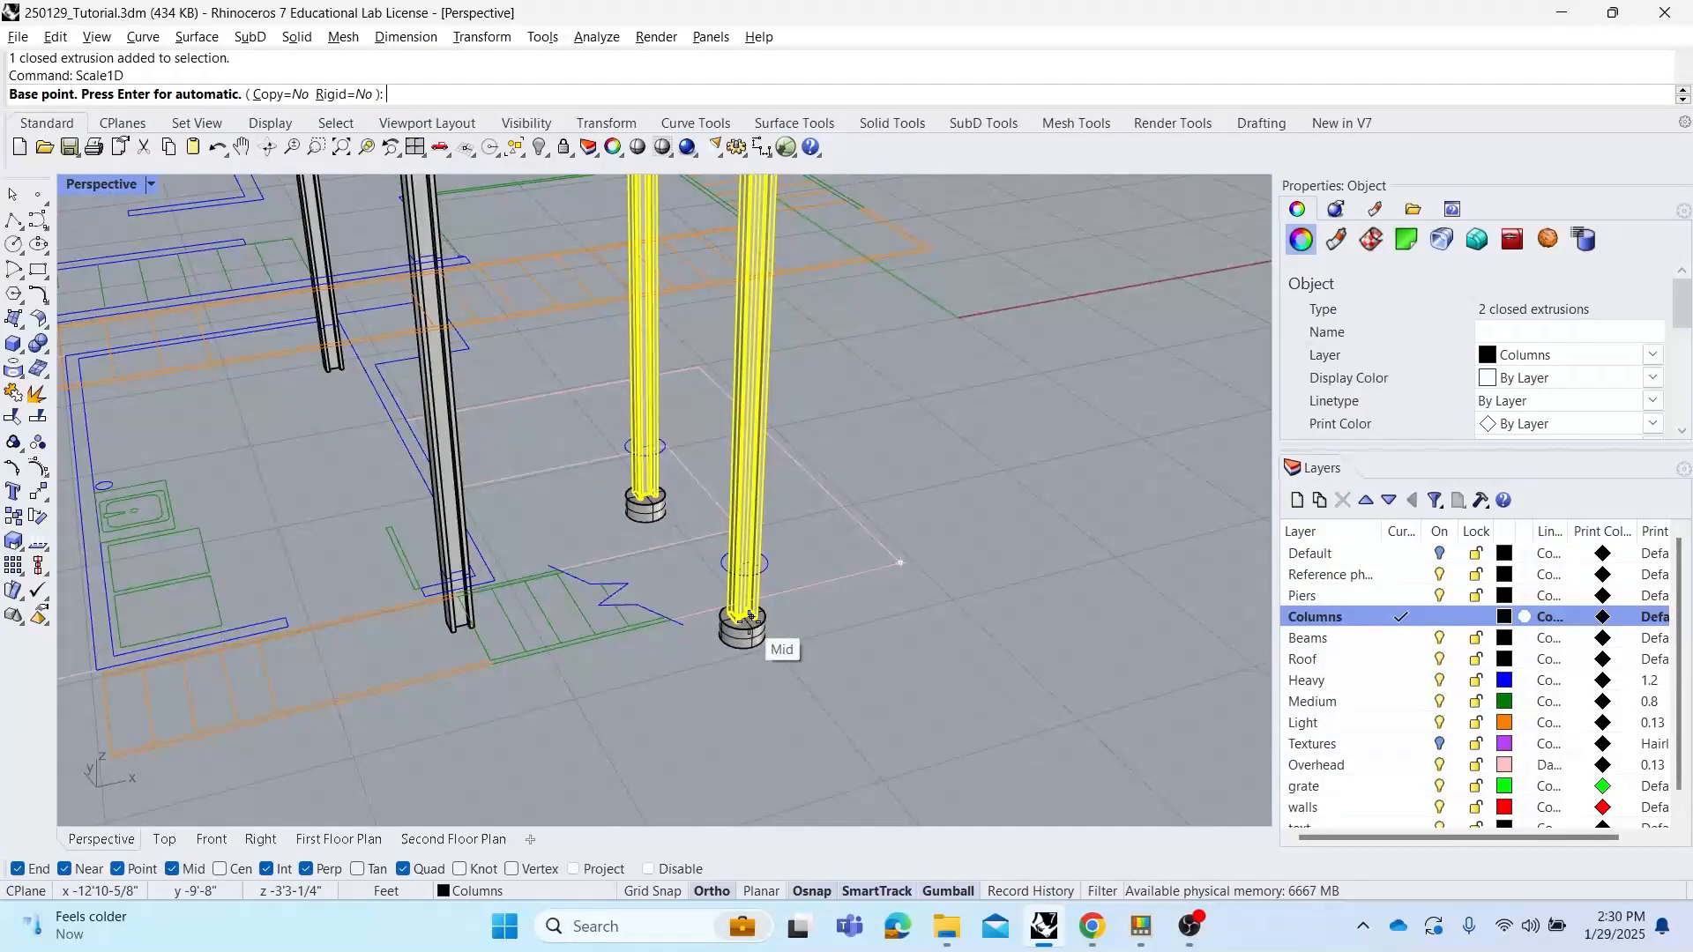
click(749, 628)
scroll(855, 307, down, 5)
shift+right_drag(855, 307, 825, 429)
scroll(781, 330, up, 9)
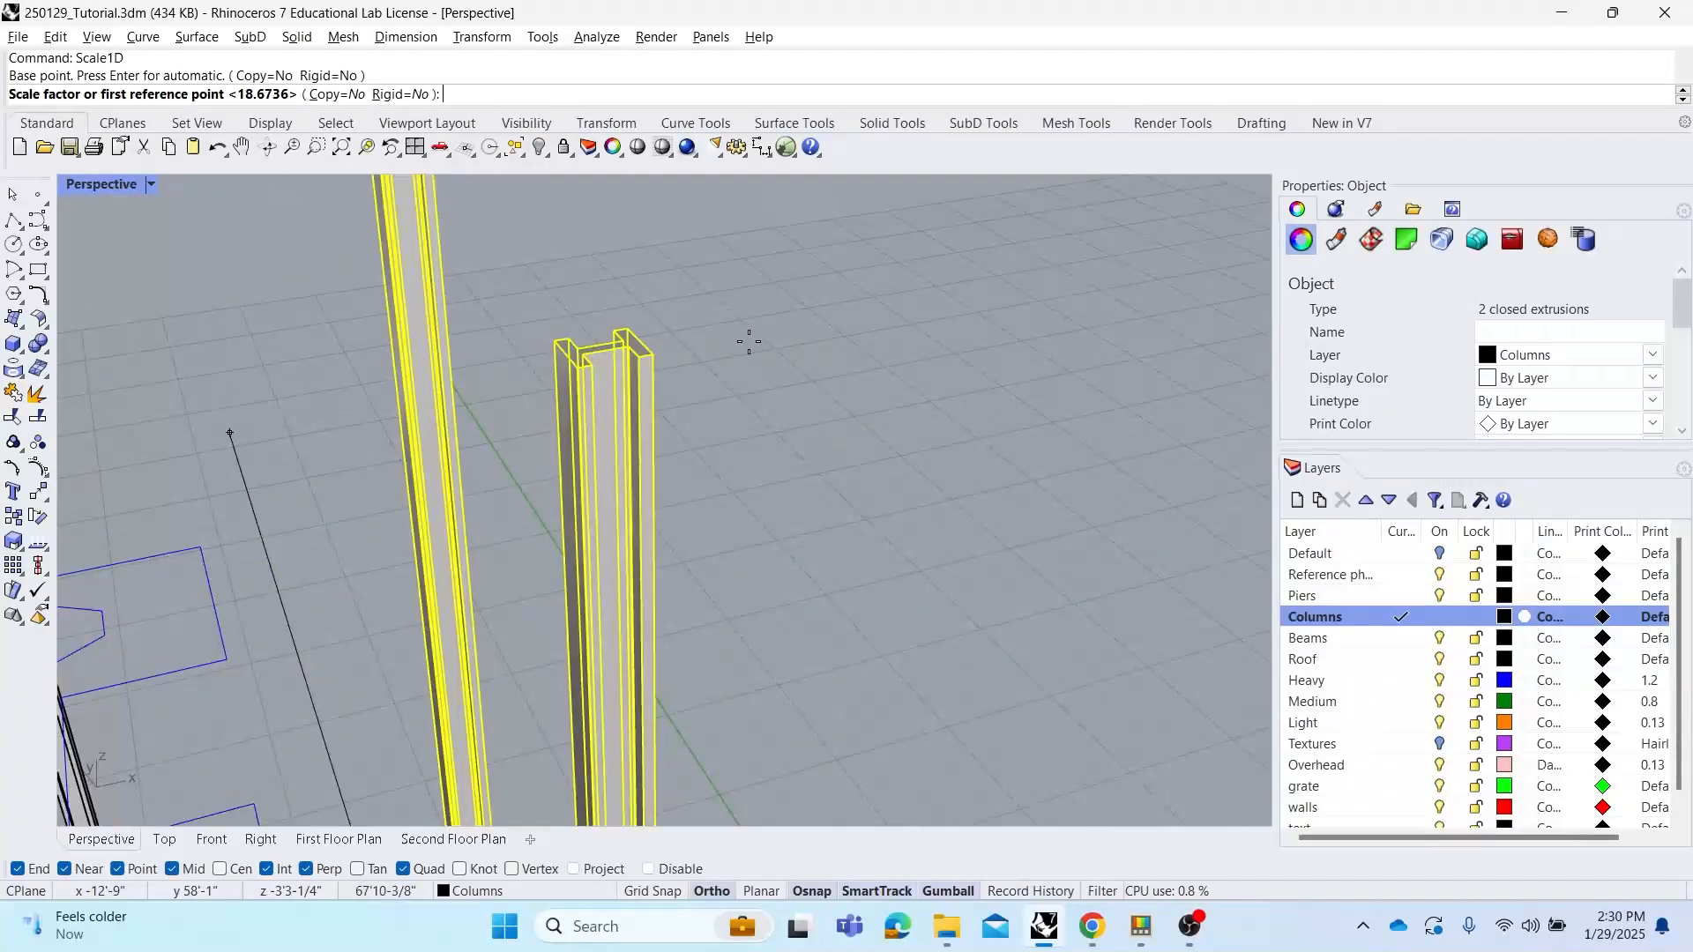
click(649, 356)
scroll(706, 511, down, 5)
shift+right_drag(718, 559, 636, 226)
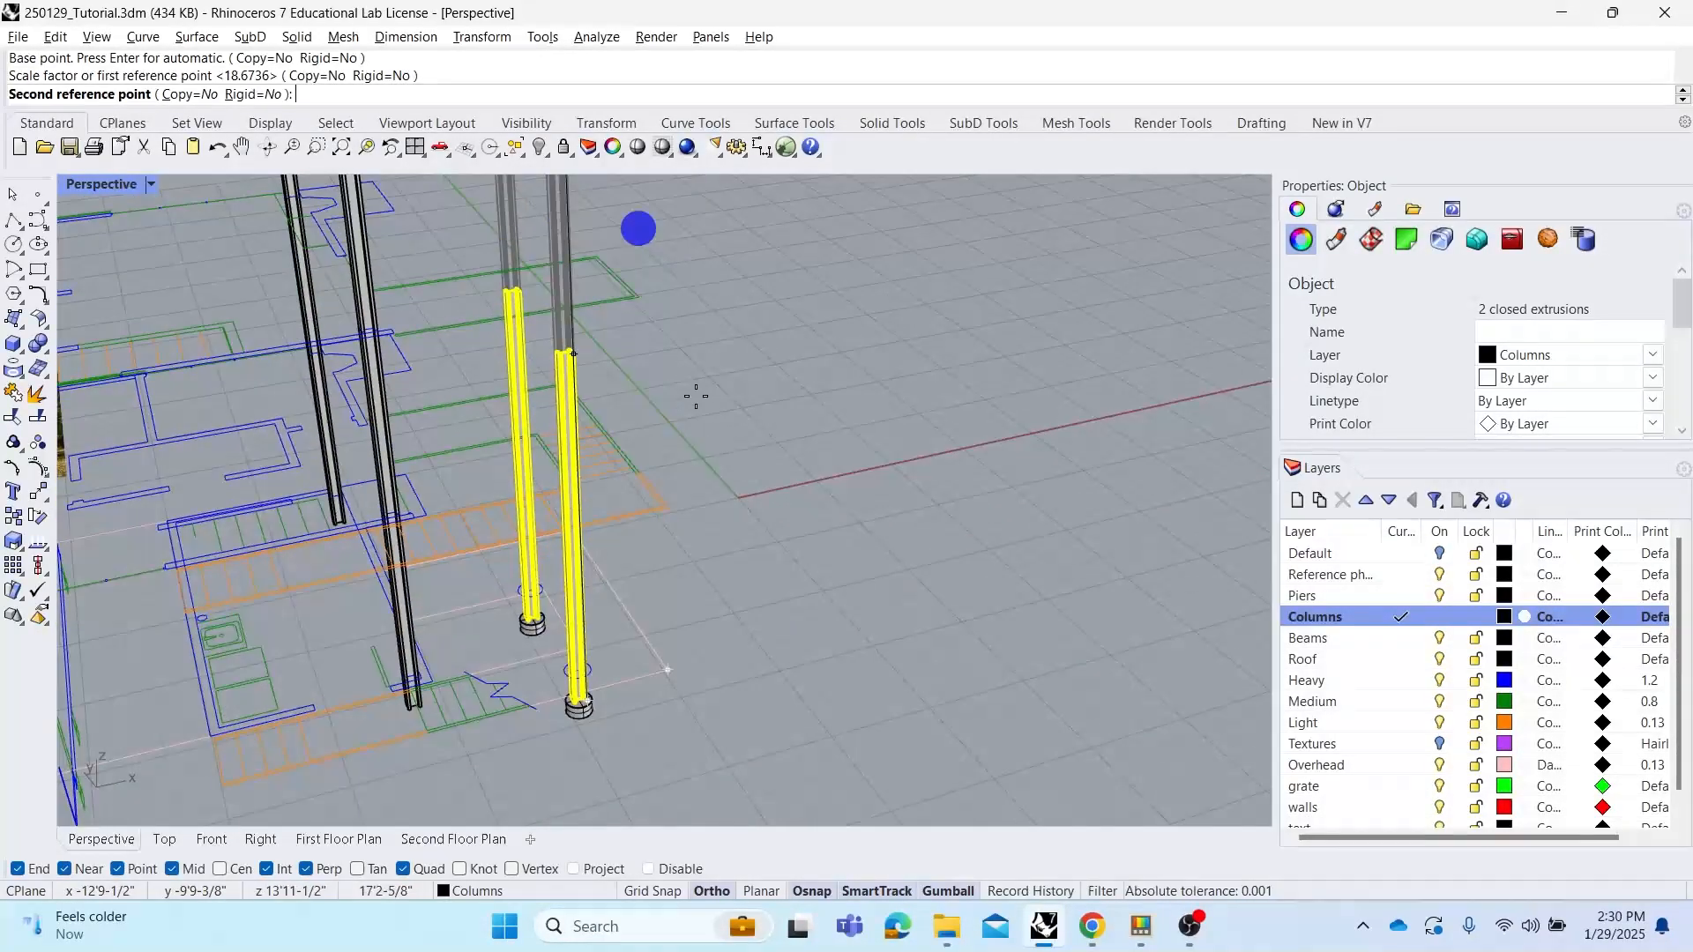
click(668, 508)
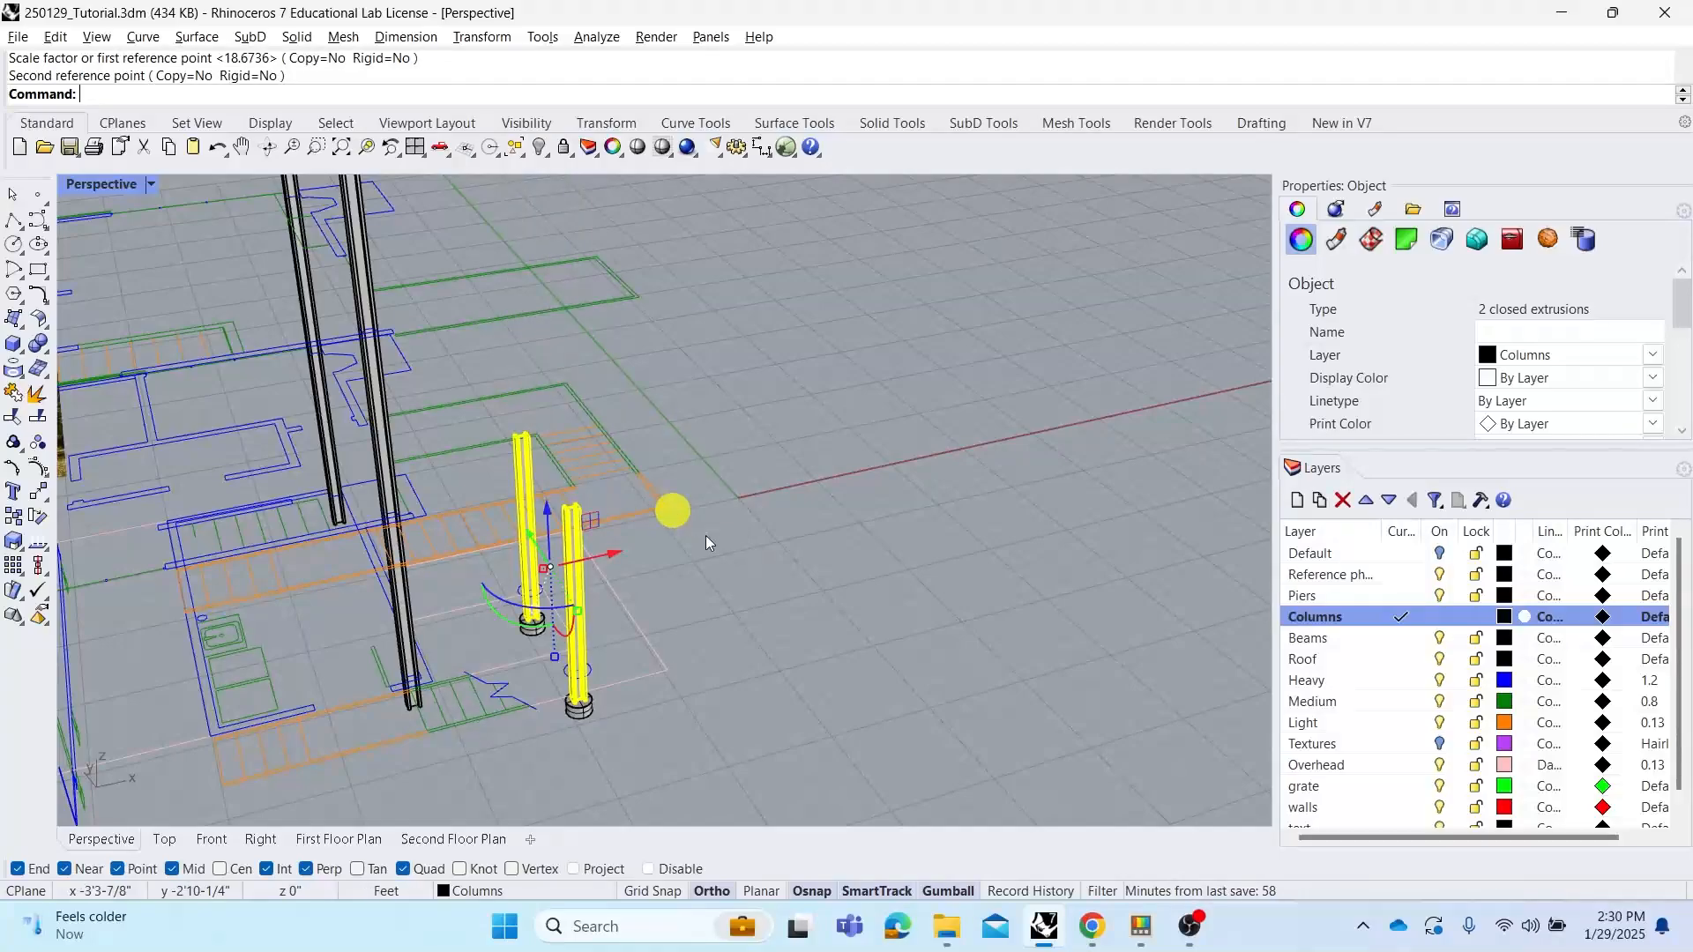
click(728, 543)
Select the grouped drawing curves of the elevation and ungroup them
mouse_move(728, 543)
right_down()
mouse_move(665, 518)
mouse_move(641, 439)
mouse_move(714, 476)
mouse_move(702, 469)
mouse_move(846, 479)
mouse_move(764, 463)
mouse_move(776, 454)
mouse_move(794, 518)
mouse_move(752, 552)
mouse_move(879, 530)
mouse_move(797, 605)
mouse_move(714, 564)
mouse_move(730, 564)
right_up()
right_drag(469, 615, 641, 571)
right_drag(781, 657, 838, 693)
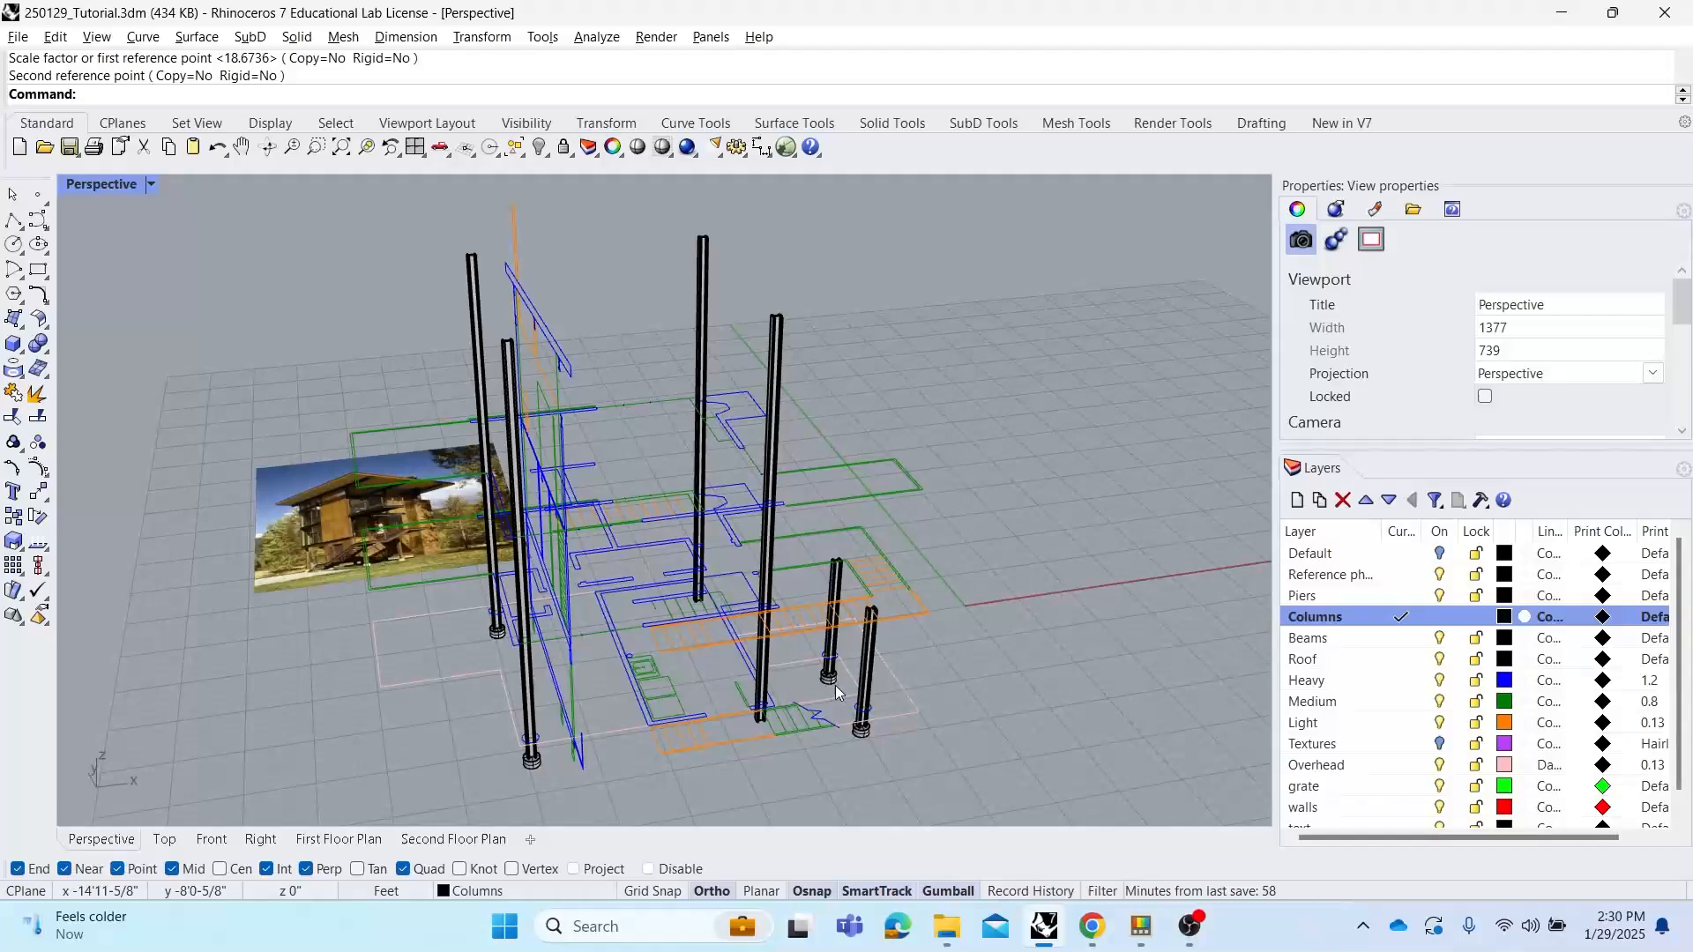
right_drag(820, 624, 815, 557)
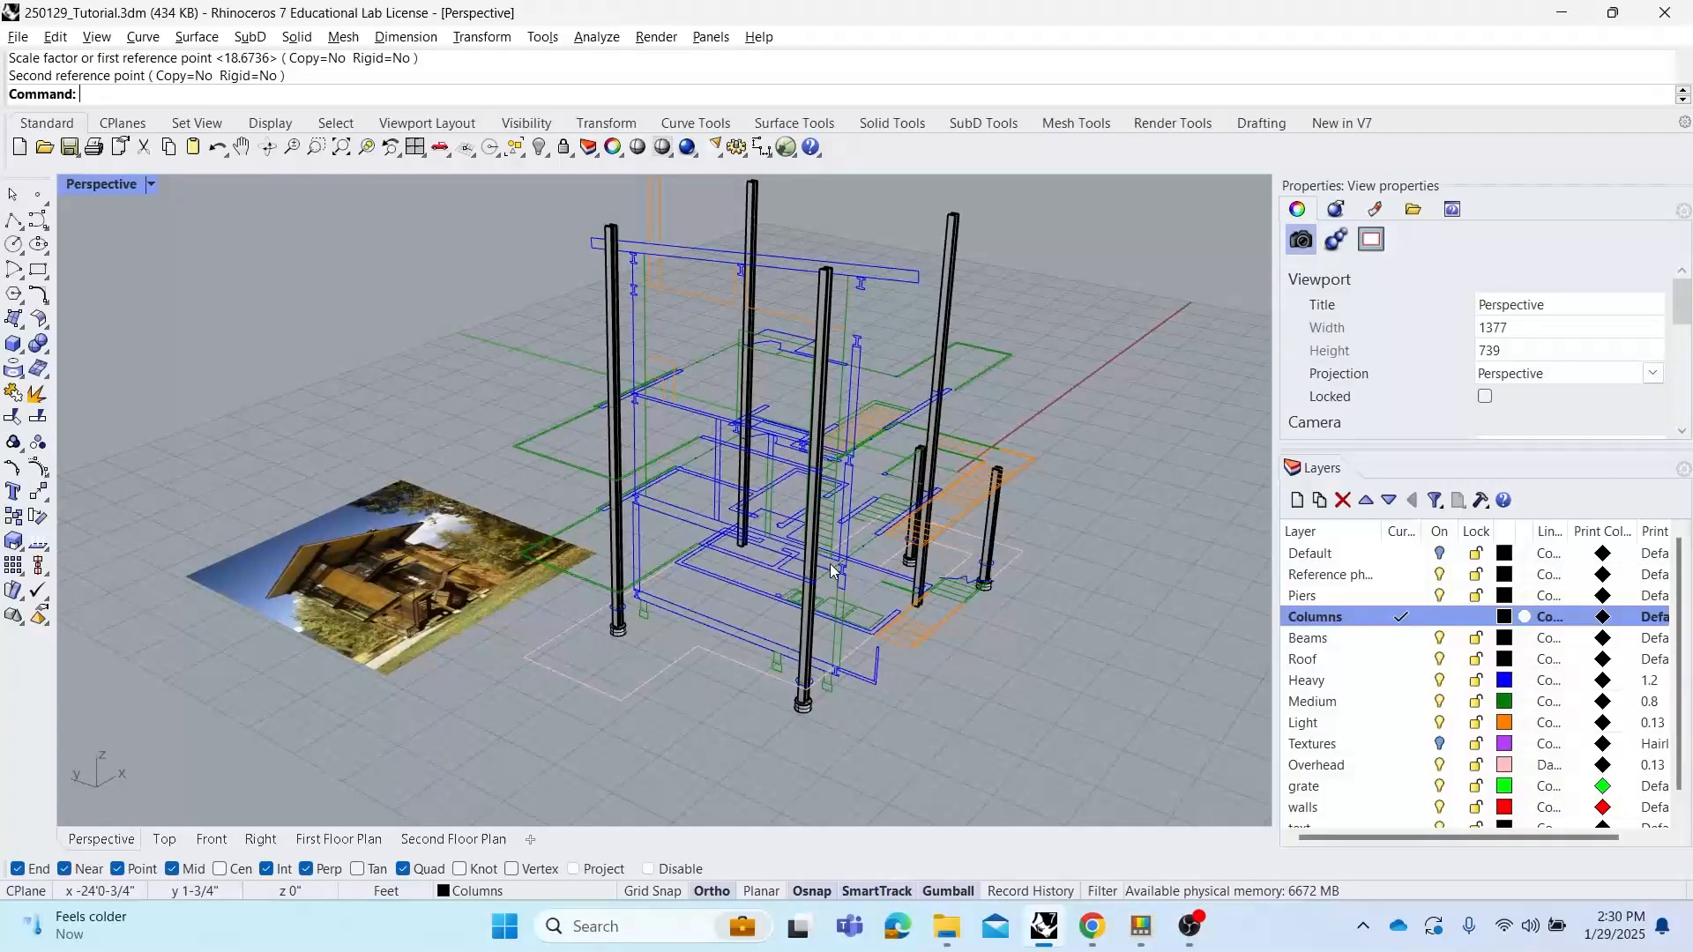
scroll(825, 574, up, 5)
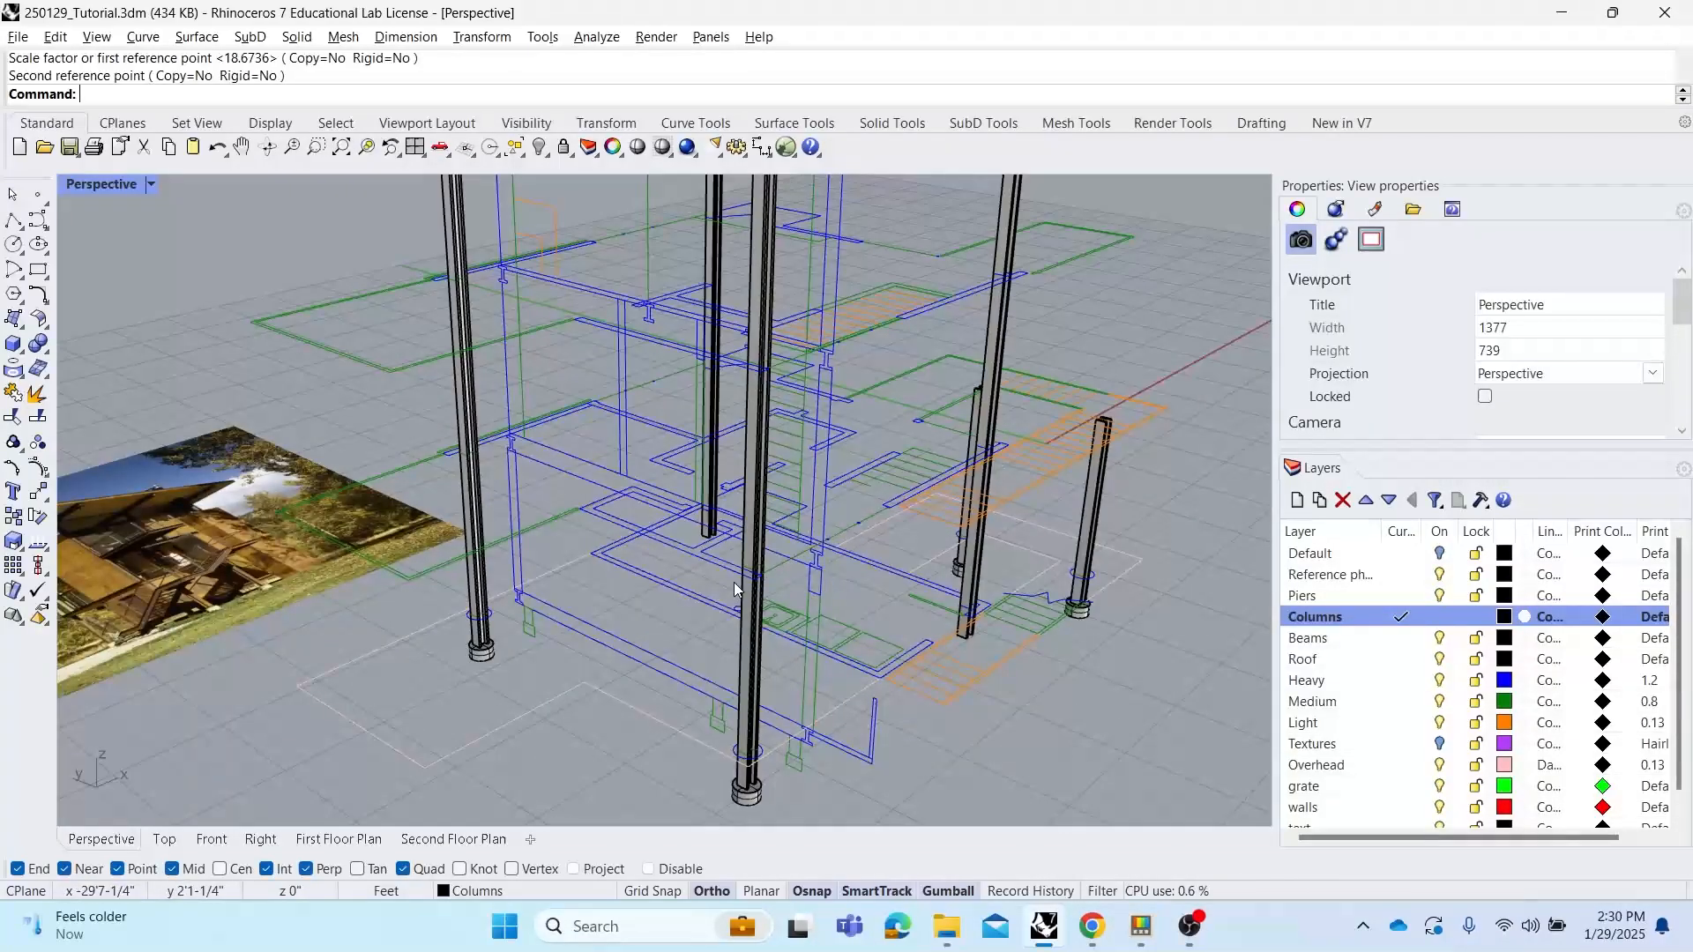
right_drag(738, 589, 834, 569)
scroll(851, 573, up, 2)
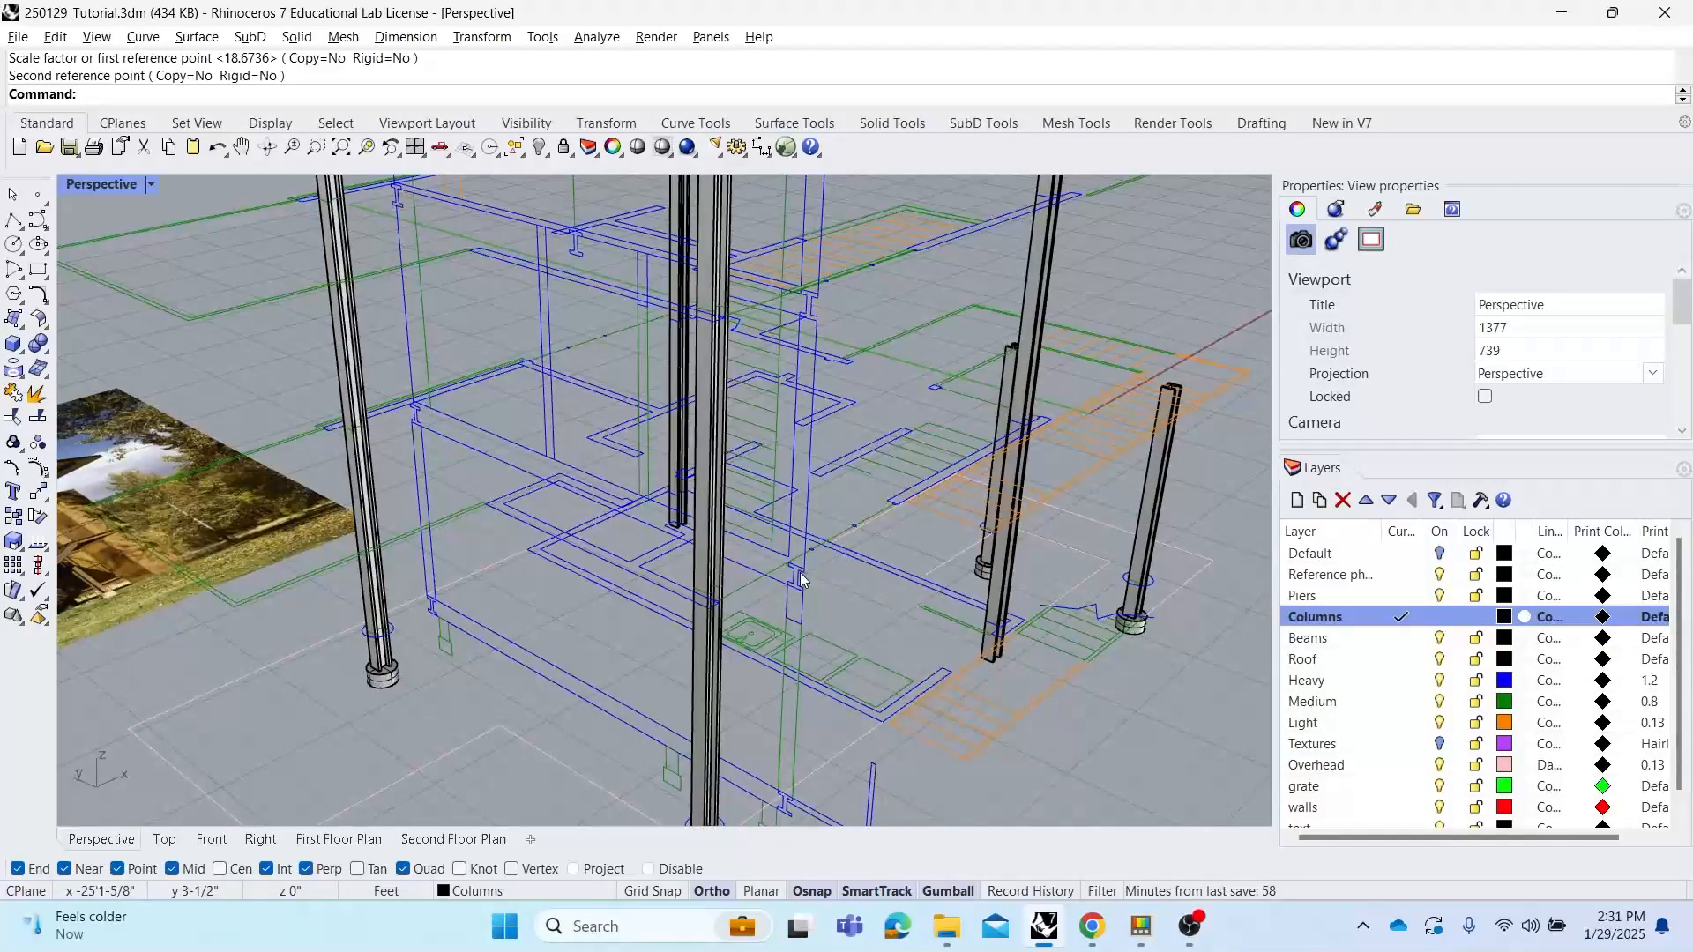
click(802, 579)
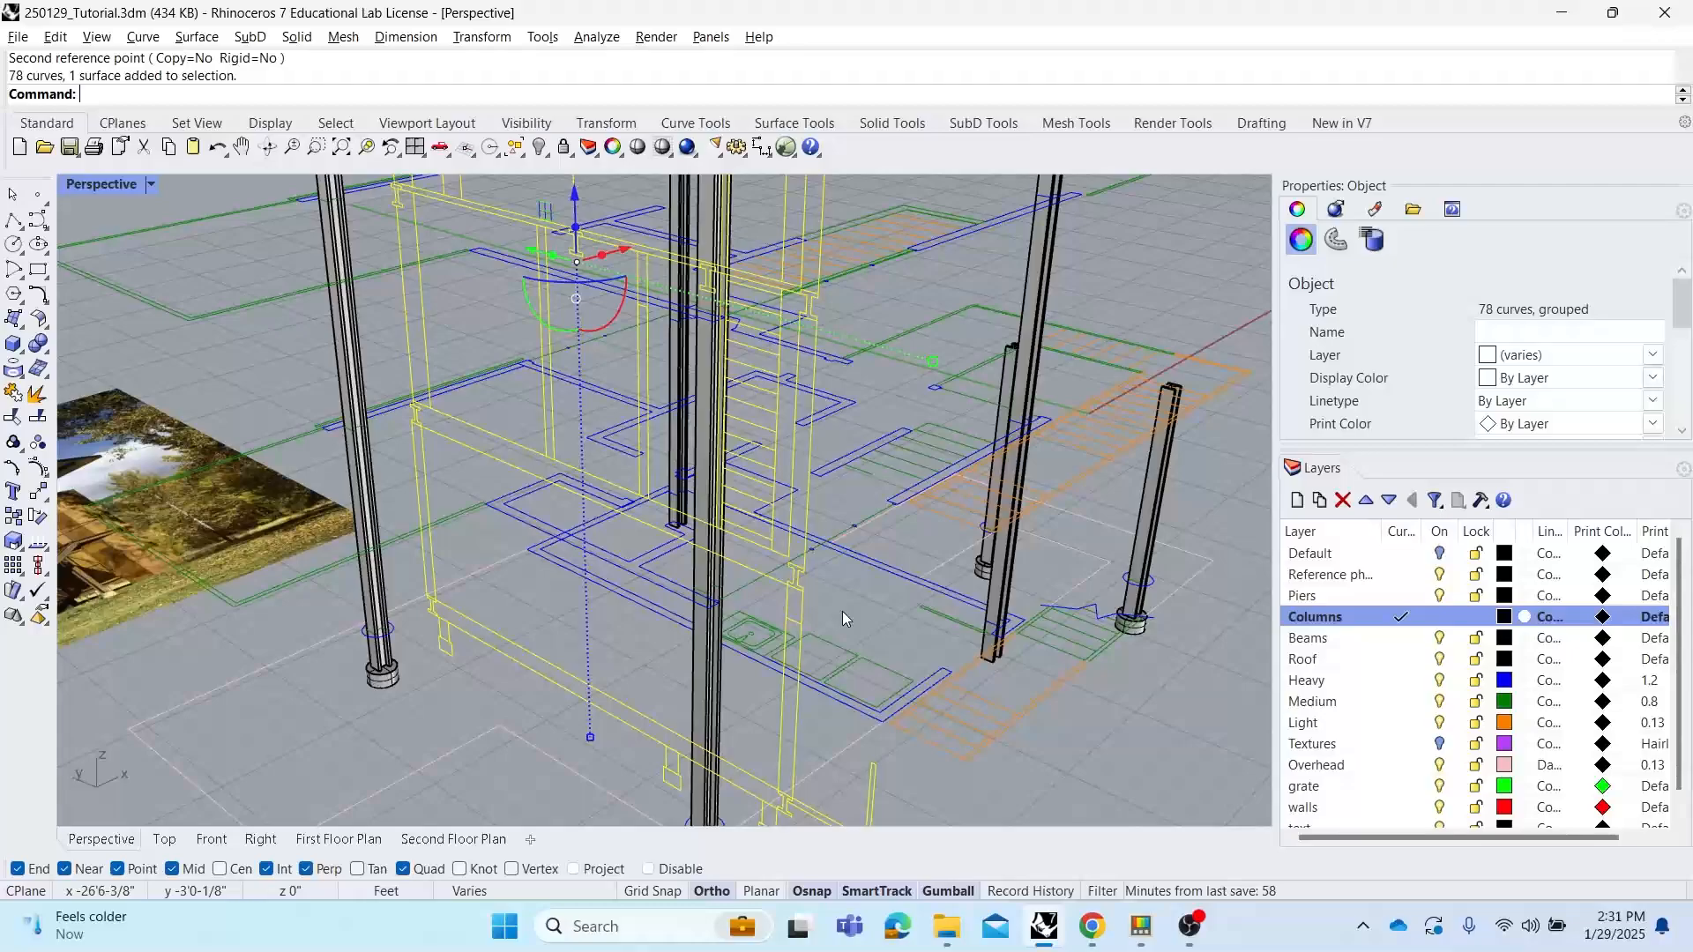
text(Ungroup)
key(Return)
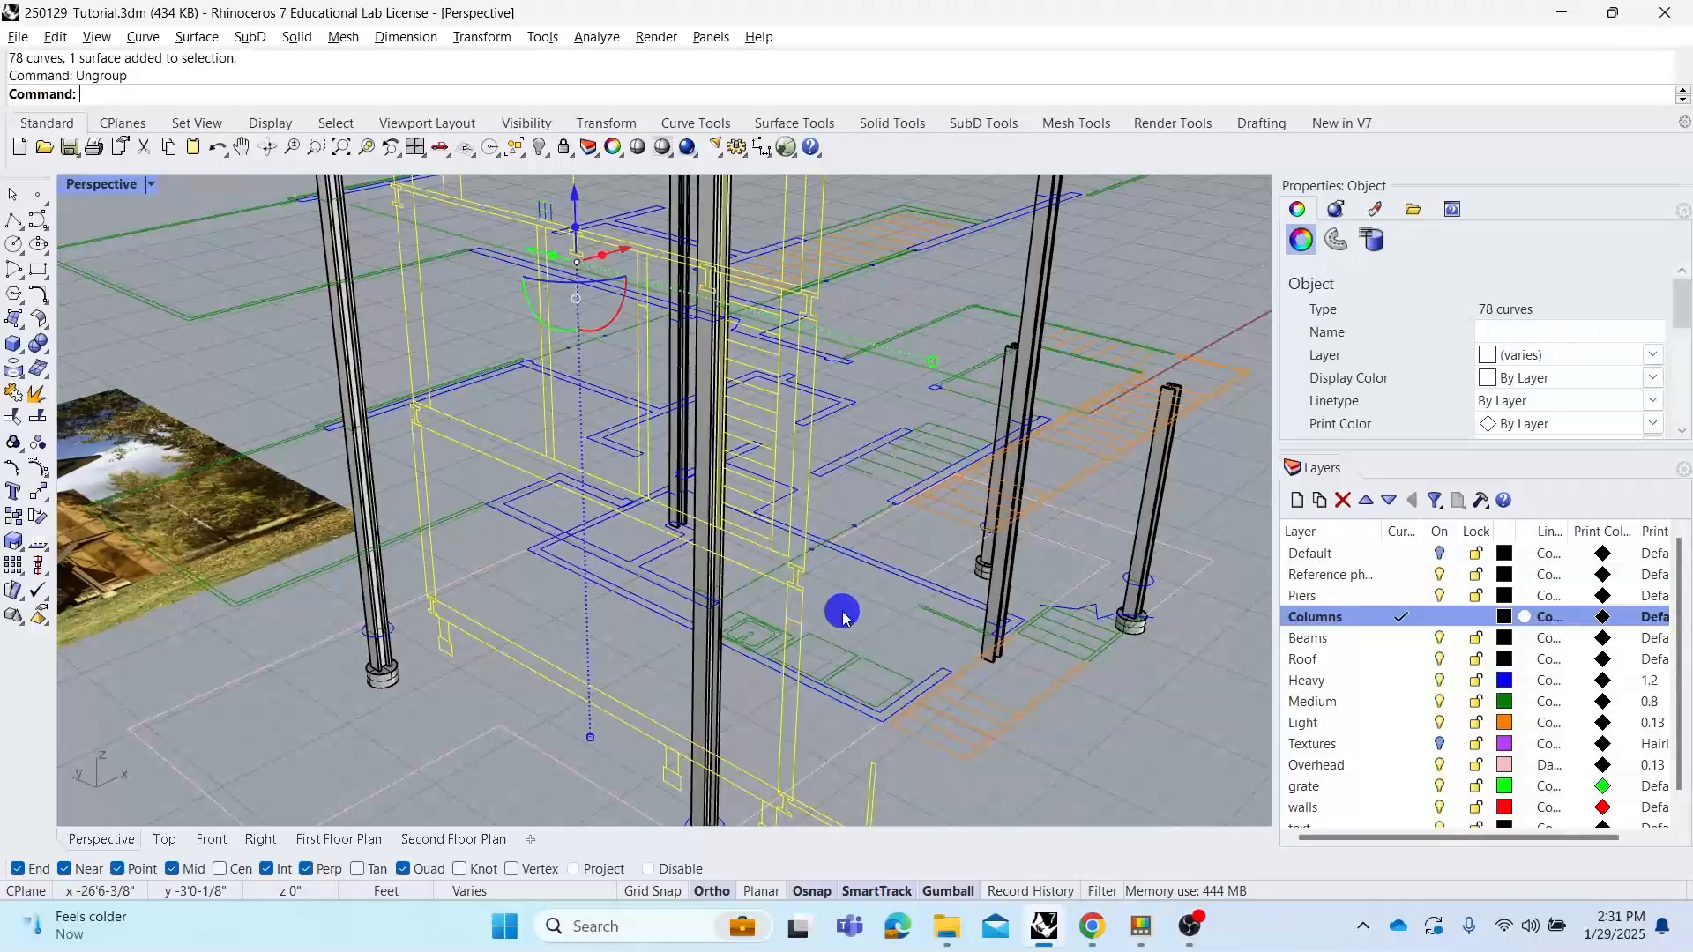
Select the ten beam section outlines in the elevations and make Beams the current layer
click(796, 577)
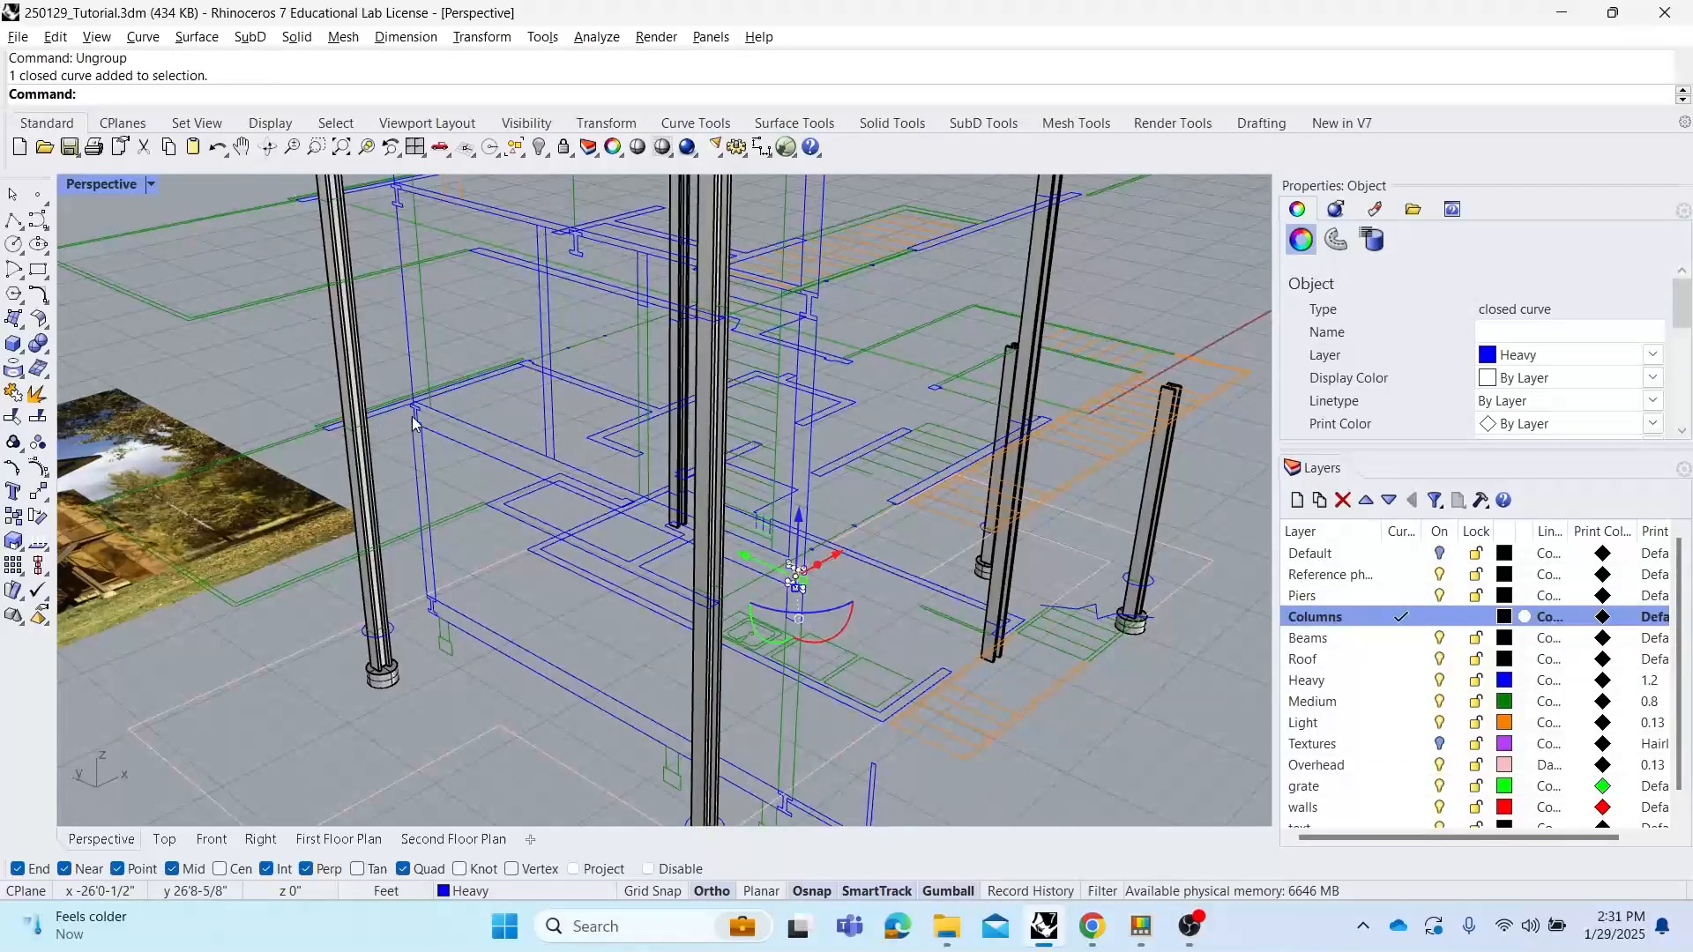
shift+click(415, 423)
mouse_move(415, 291)
right_down()
mouse_move(404, 235)
mouse_move(450, 297)
mouse_move(437, 282)
right_up()
shift+click(438, 282)
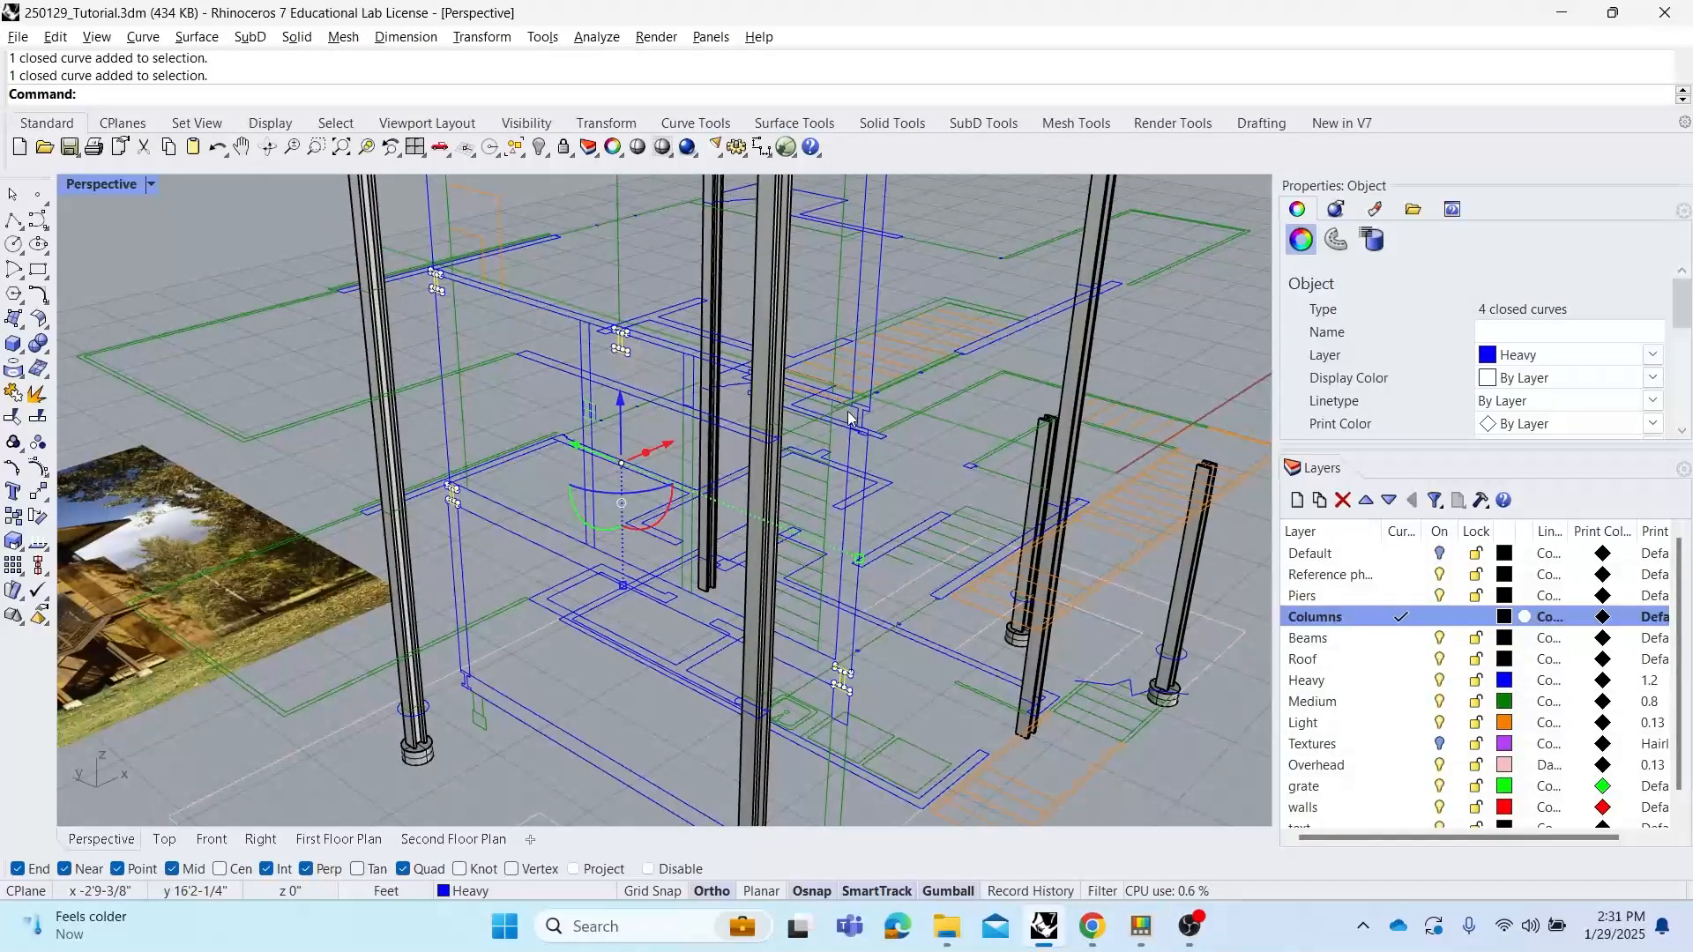
right_drag(846, 414, 794, 484)
shift+click(862, 442)
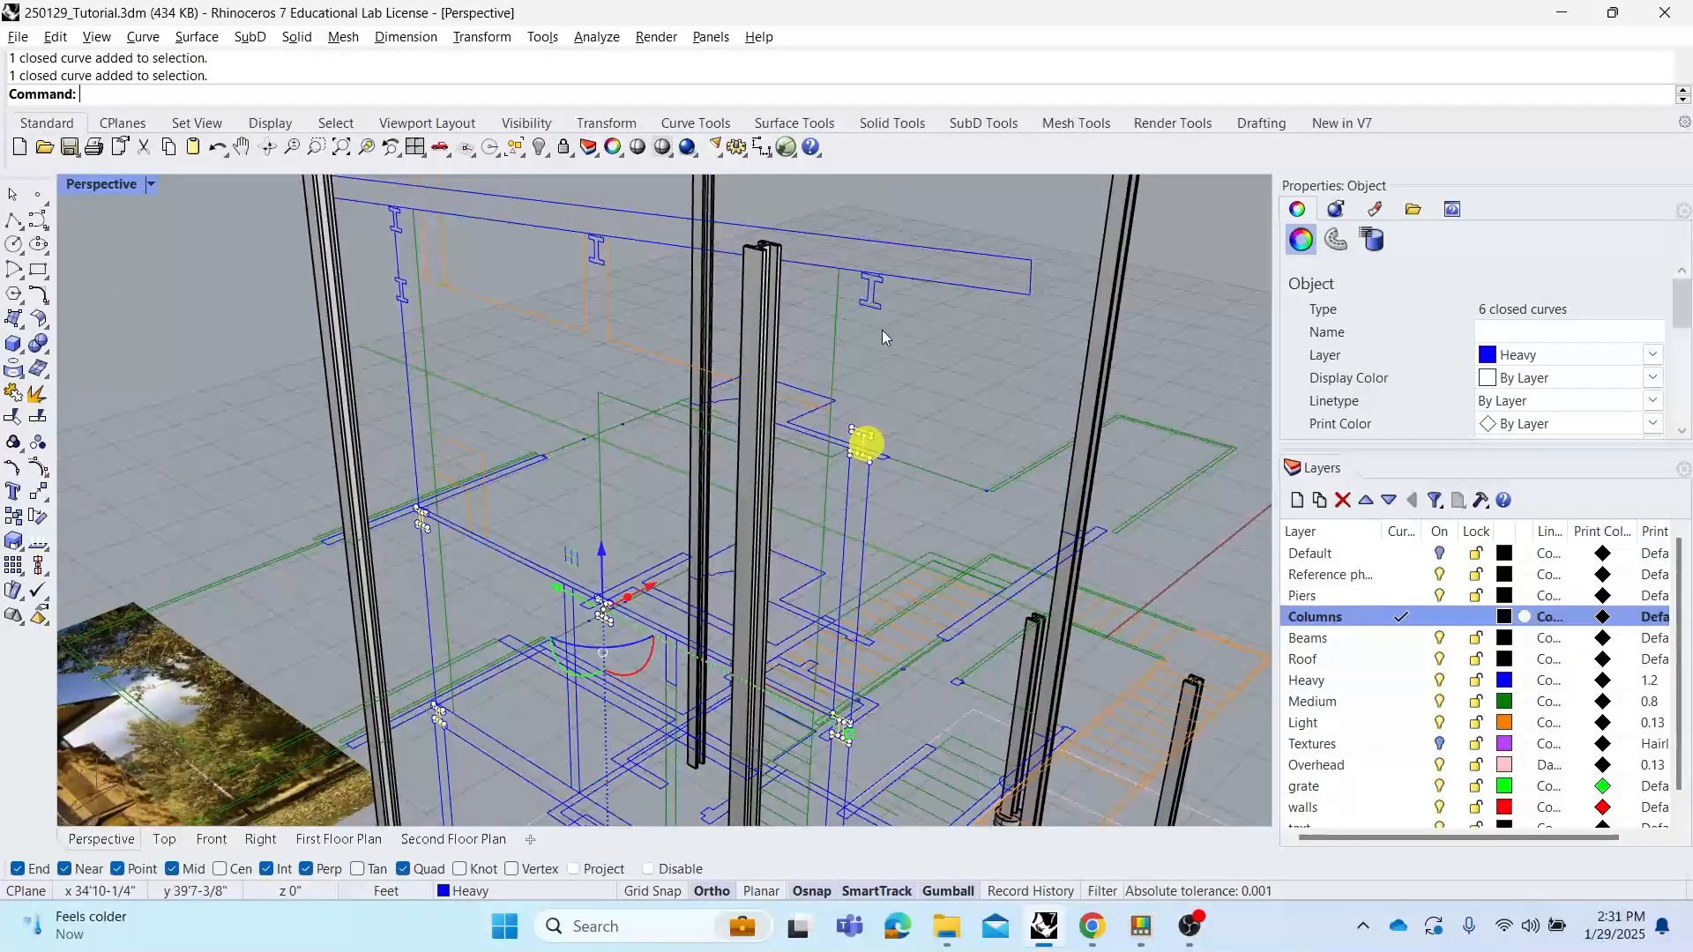
shift+click(873, 295)
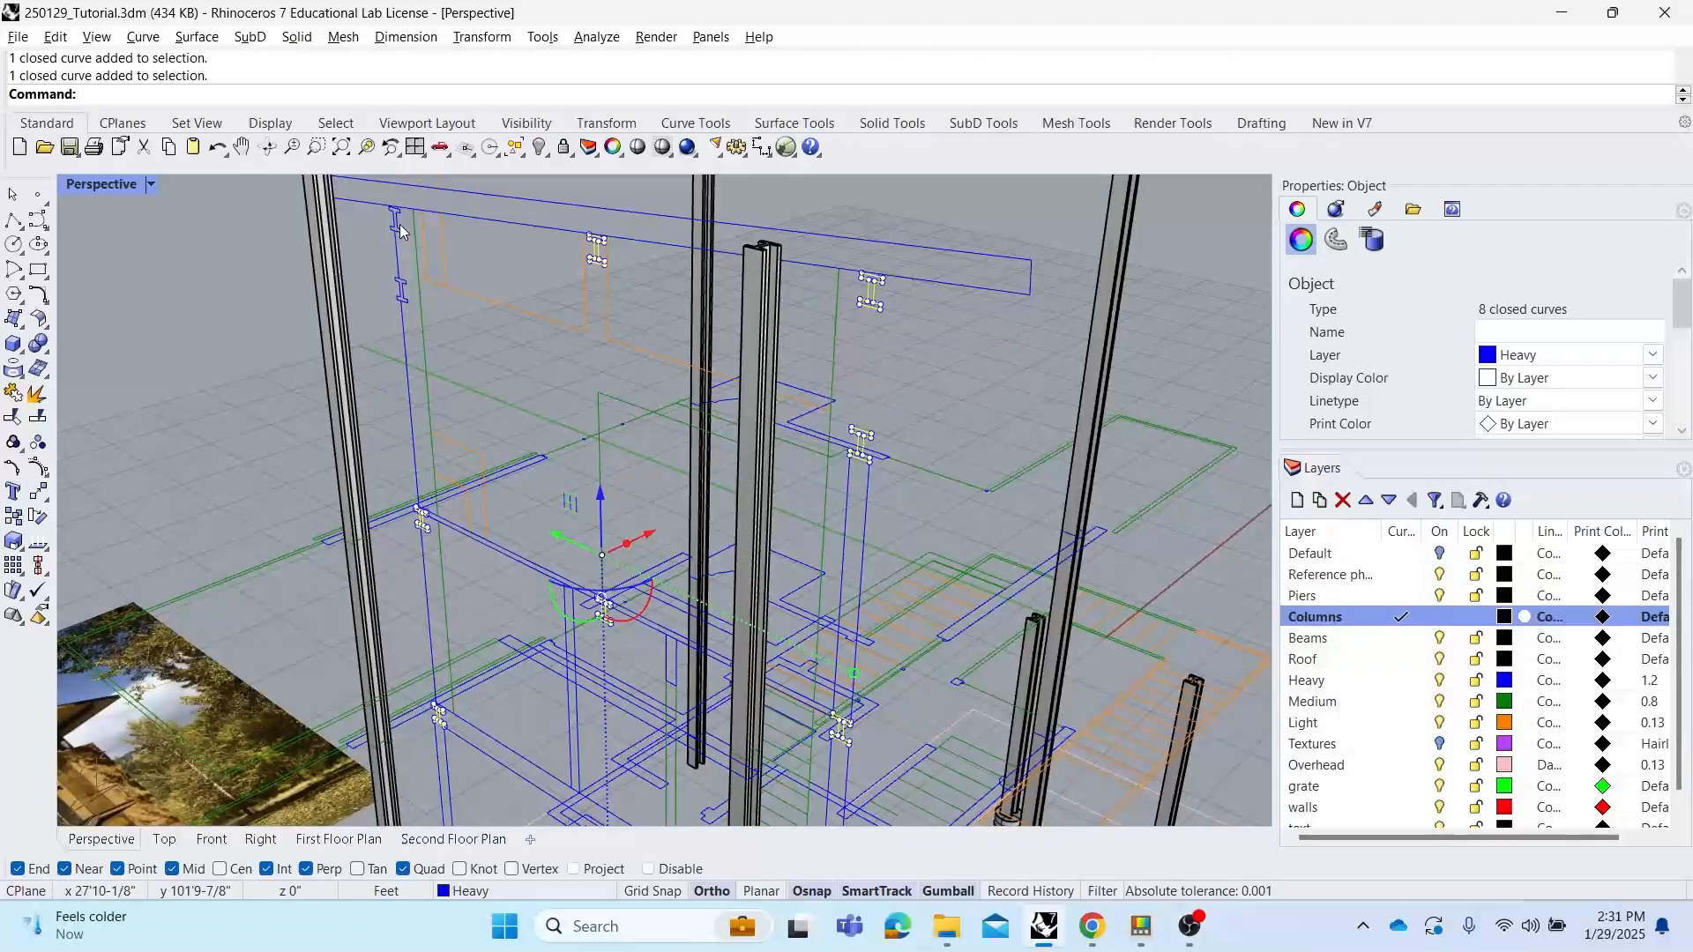
shift+click(402, 294)
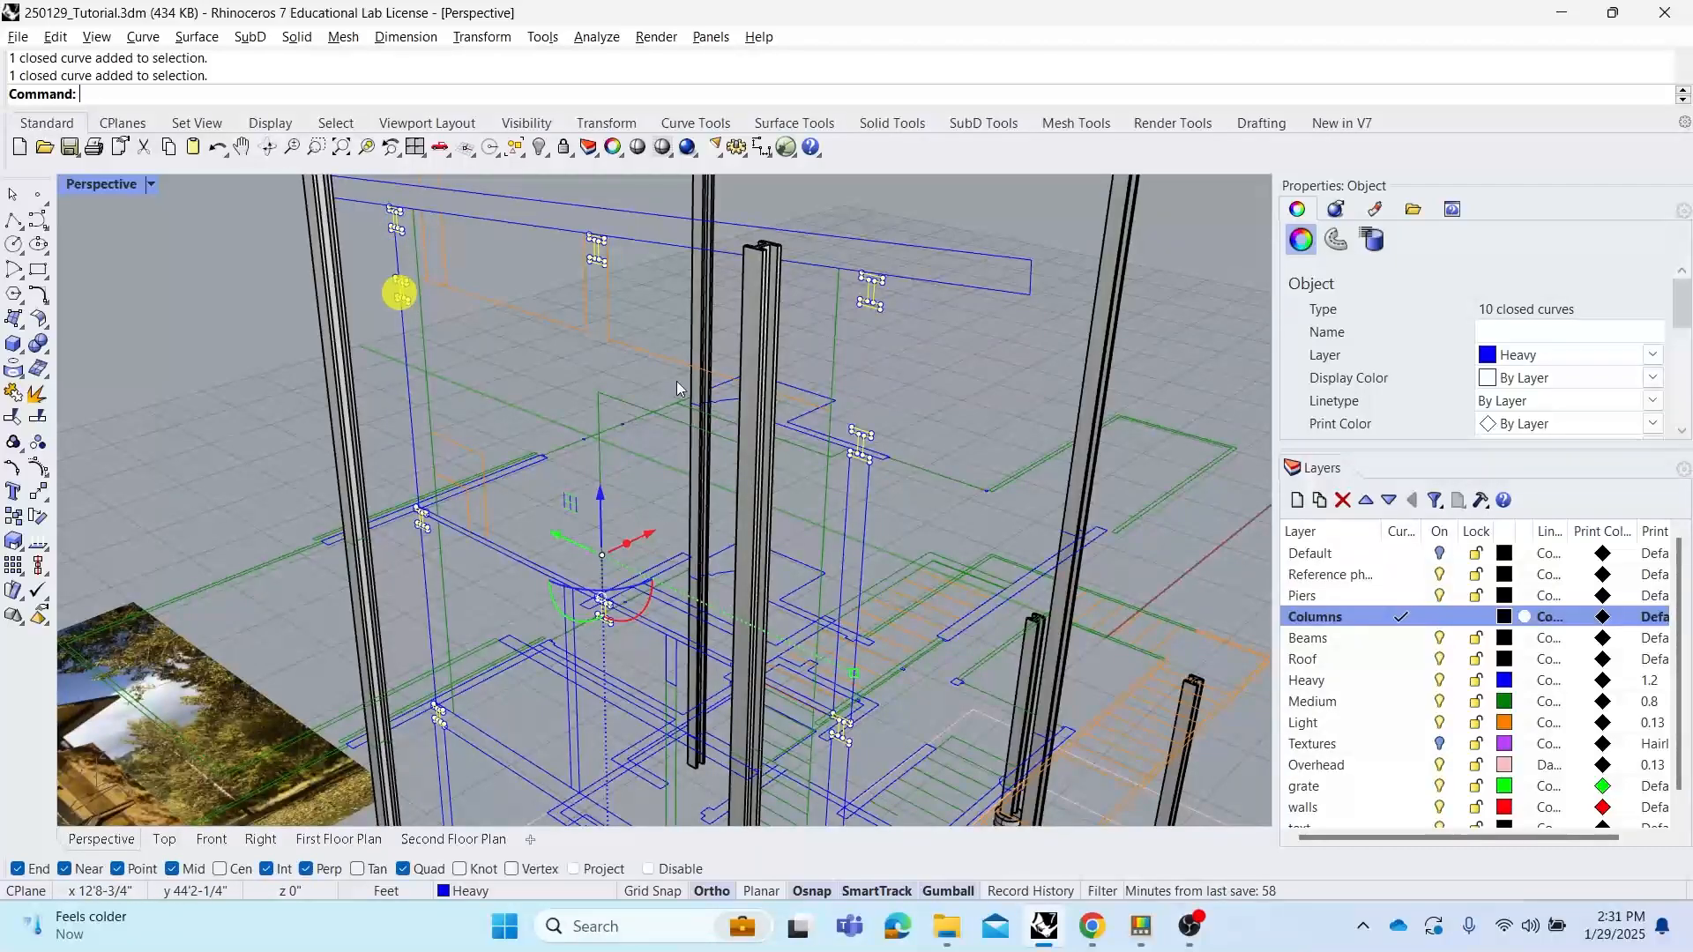
click(1410, 637)
scroll(834, 522, down, 5)
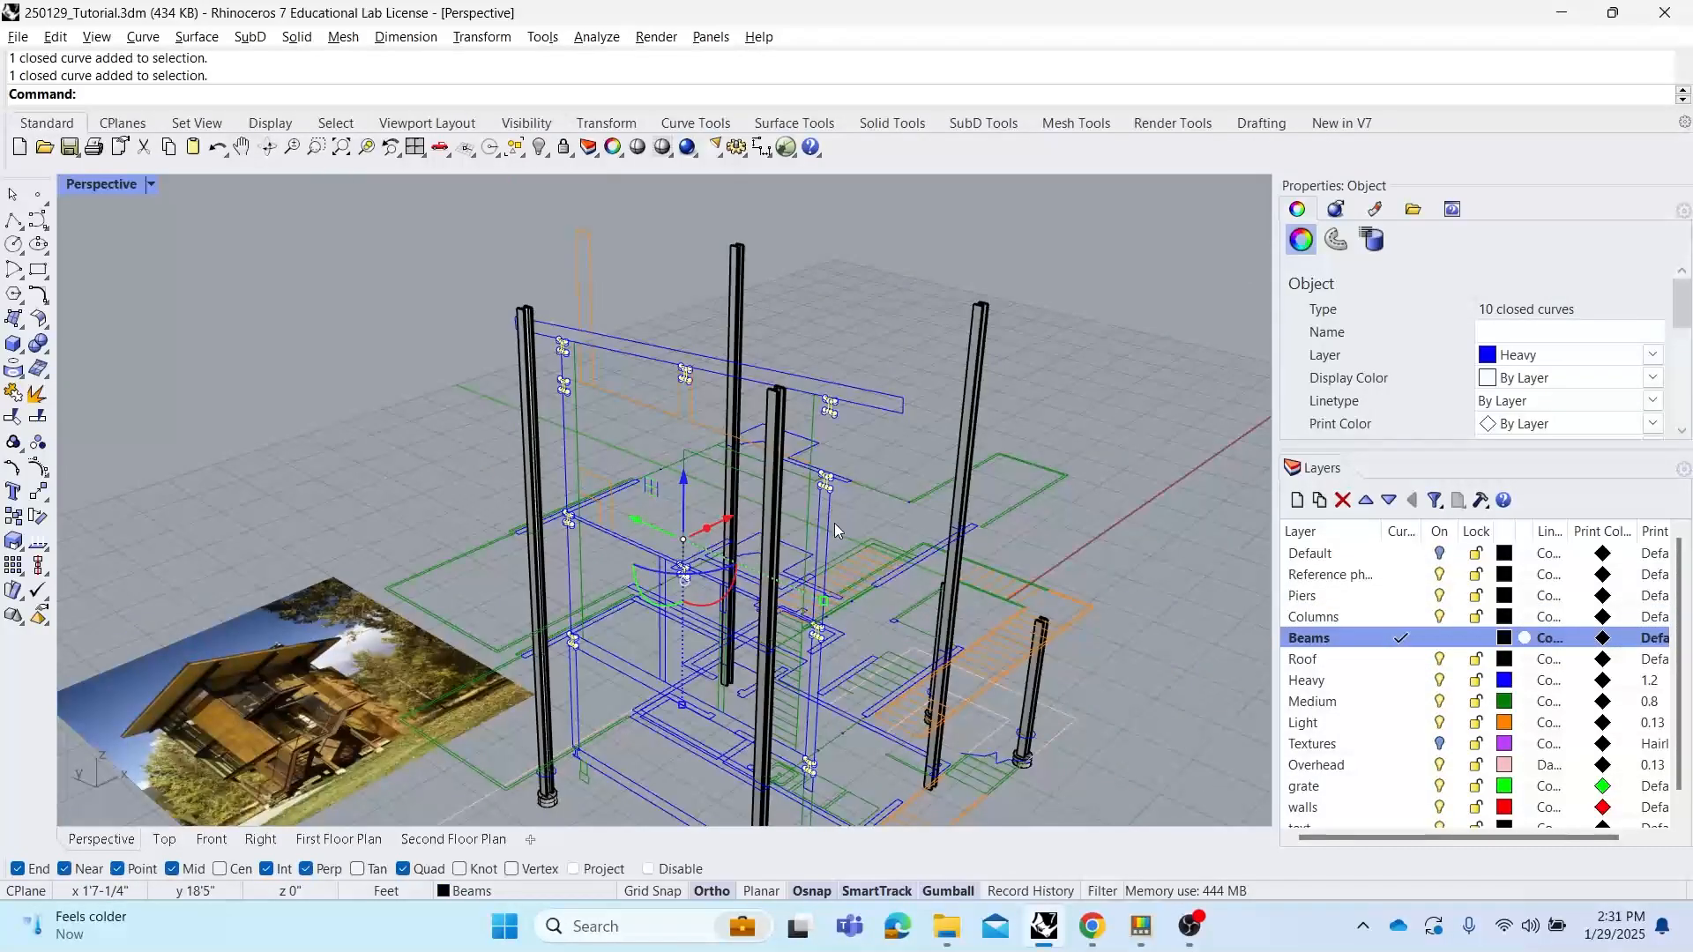
mouse_move(834, 522)
right_down()
mouse_move(787, 497)
mouse_move(635, 507)
mouse_move(767, 502)
mouse_move(817, 520)
right_up()
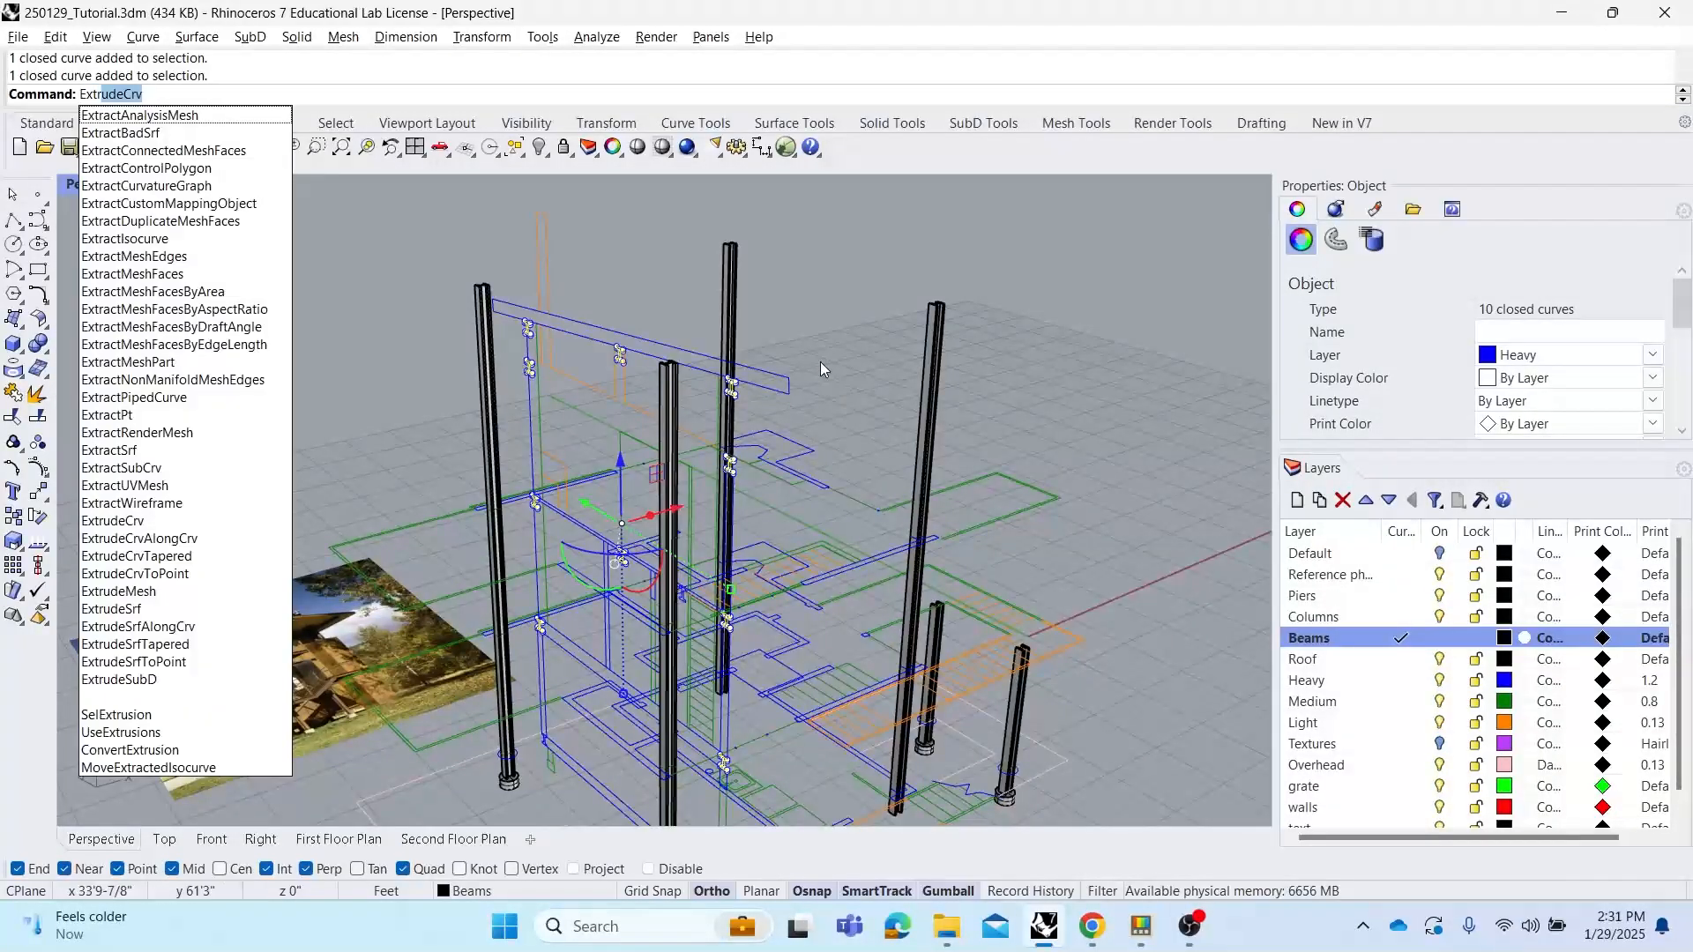
Extrude the selected beam outlines with ExtrudeCrv, setting the extrusion distance by snapping to a column corner
key(Return)
right_drag(847, 362, 752, 358)
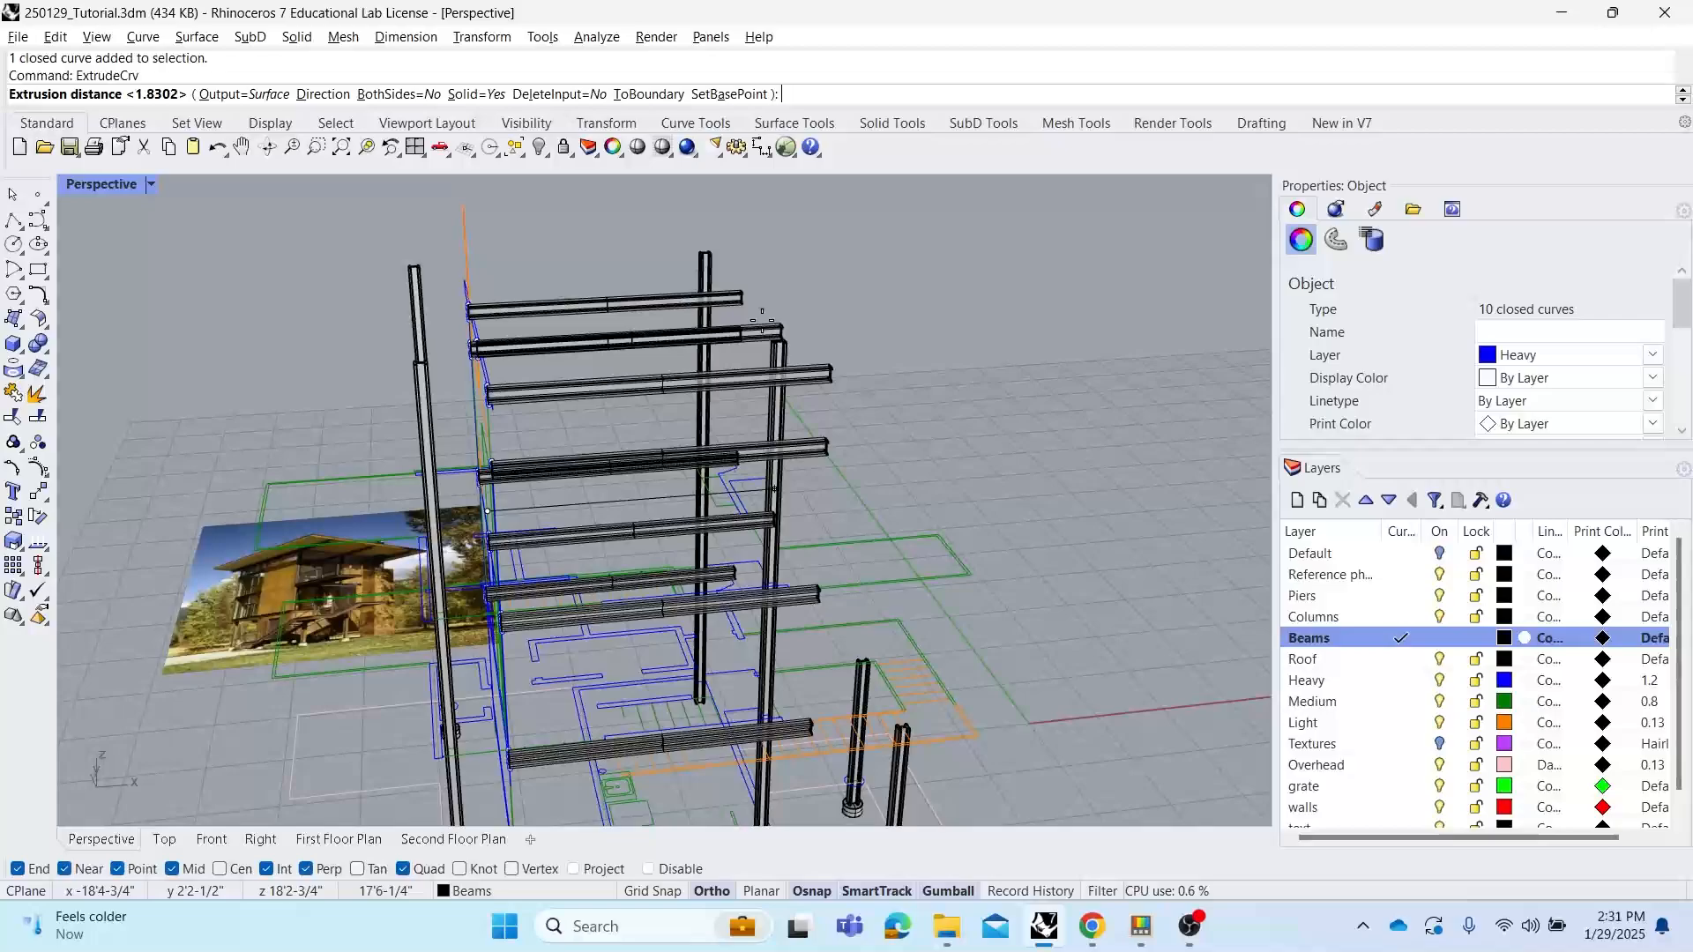
scroll(882, 415, up, 5)
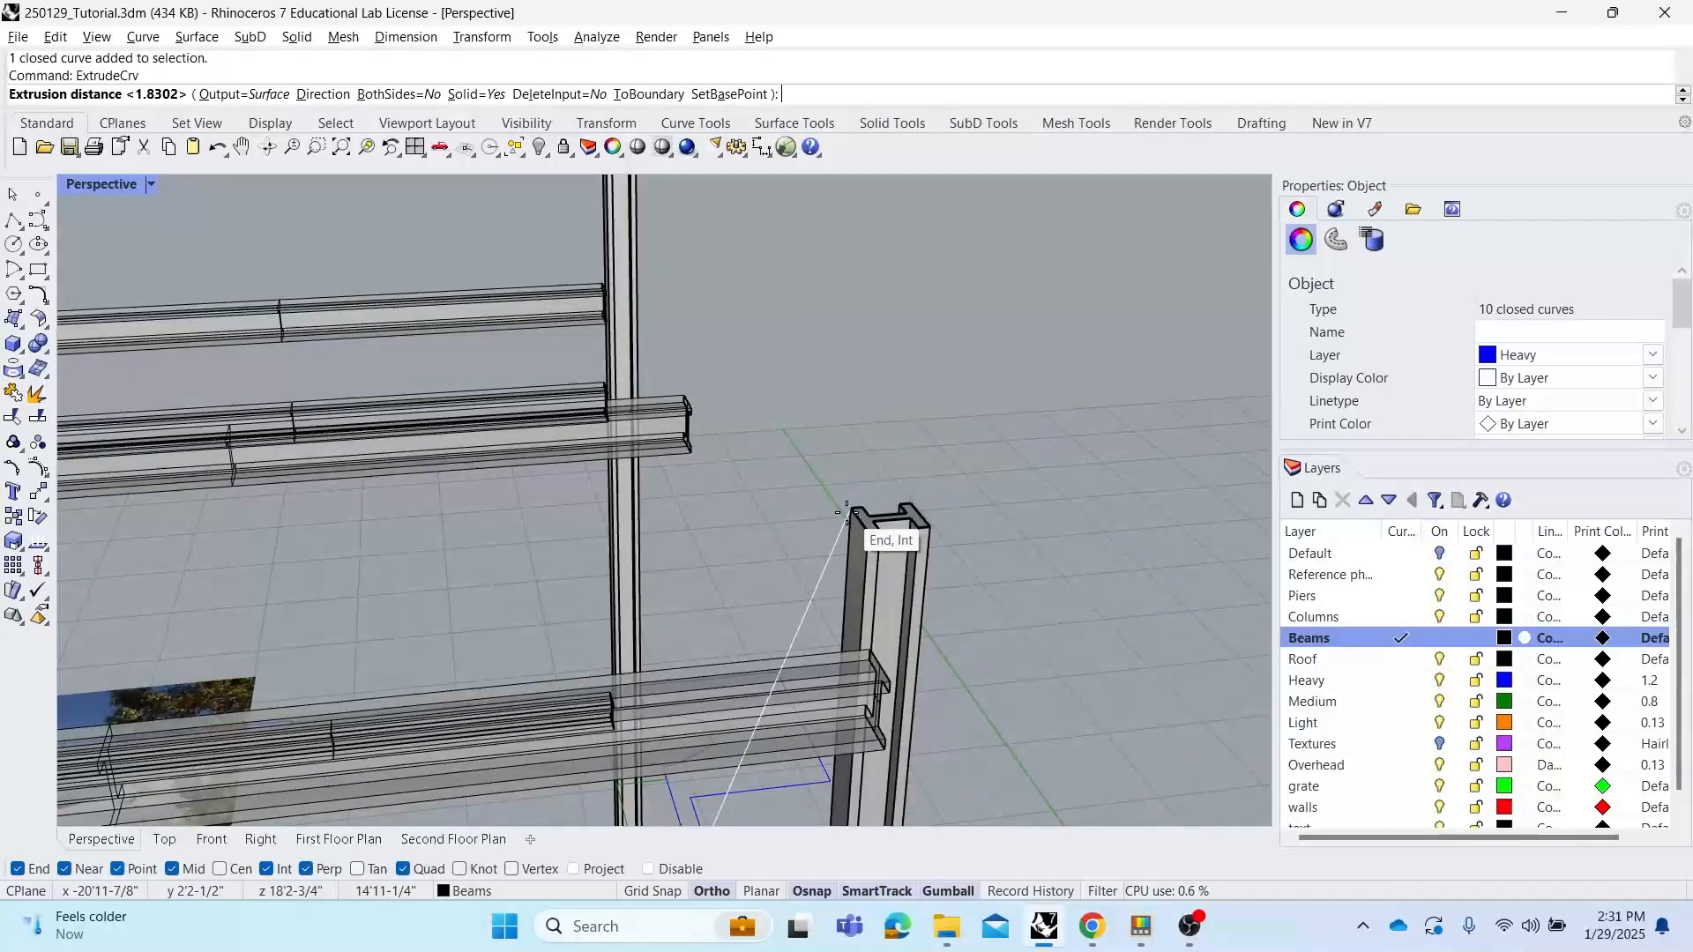
click(848, 511)
scroll(868, 425, down, 5)
mouse_move(867, 425)
right_down()
mouse_move(828, 412)
mouse_move(844, 418)
right_up()
click(688, 375)
shift+click(717, 422)
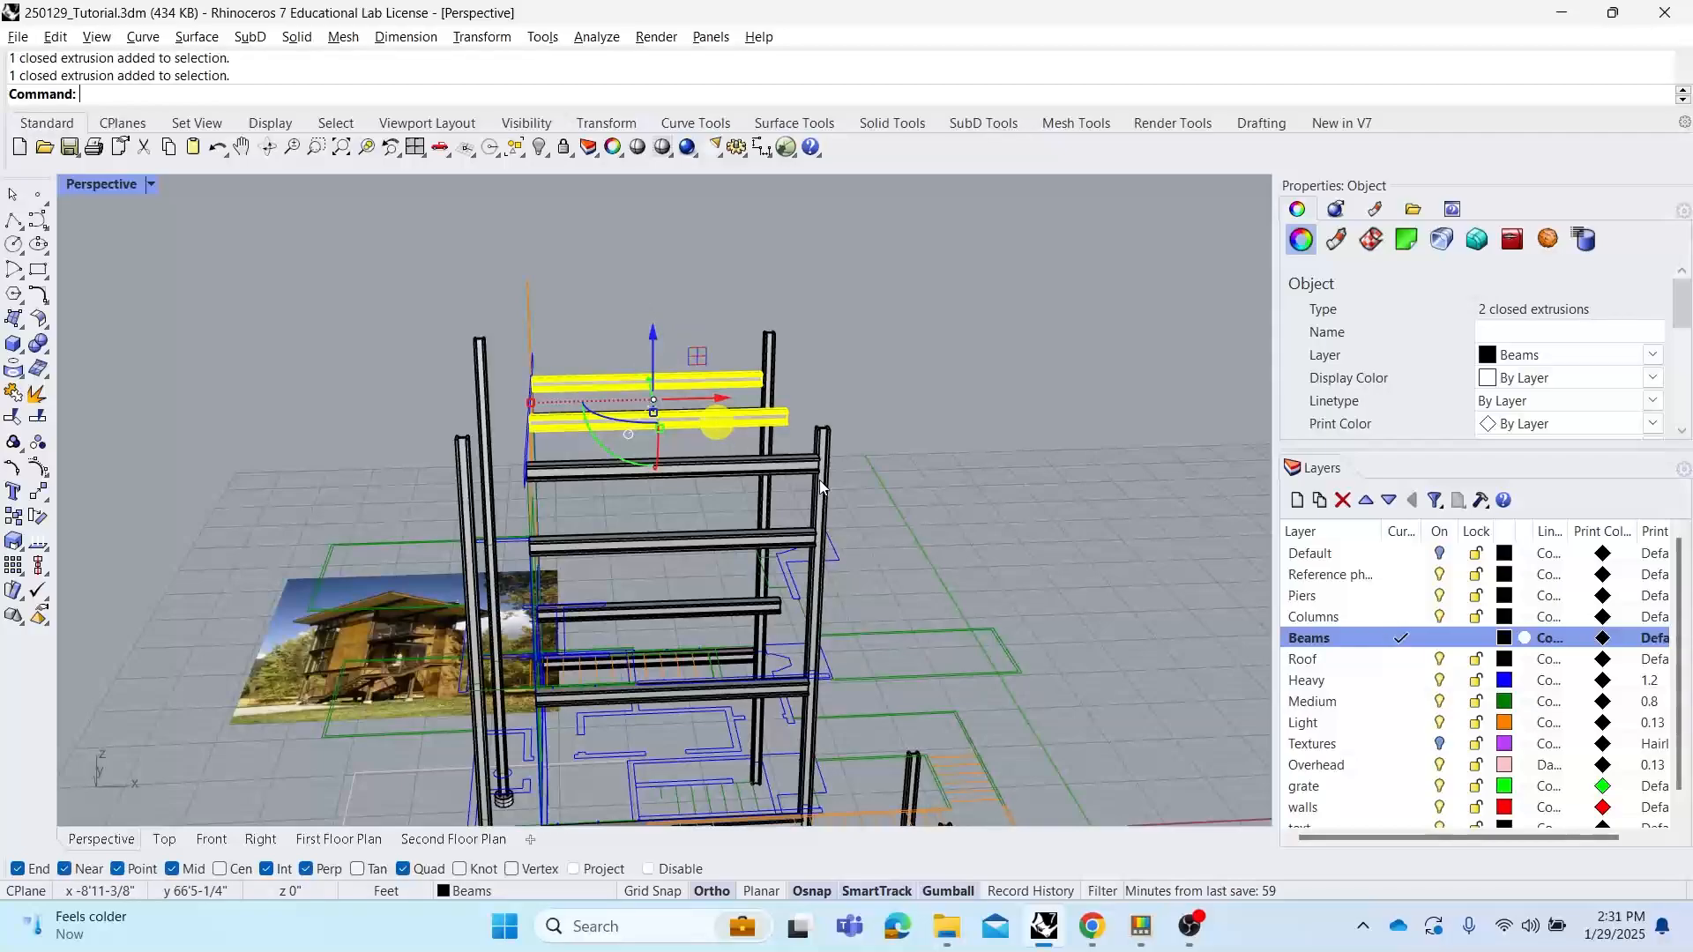
click(1045, 425)
right_click(1352, 637)
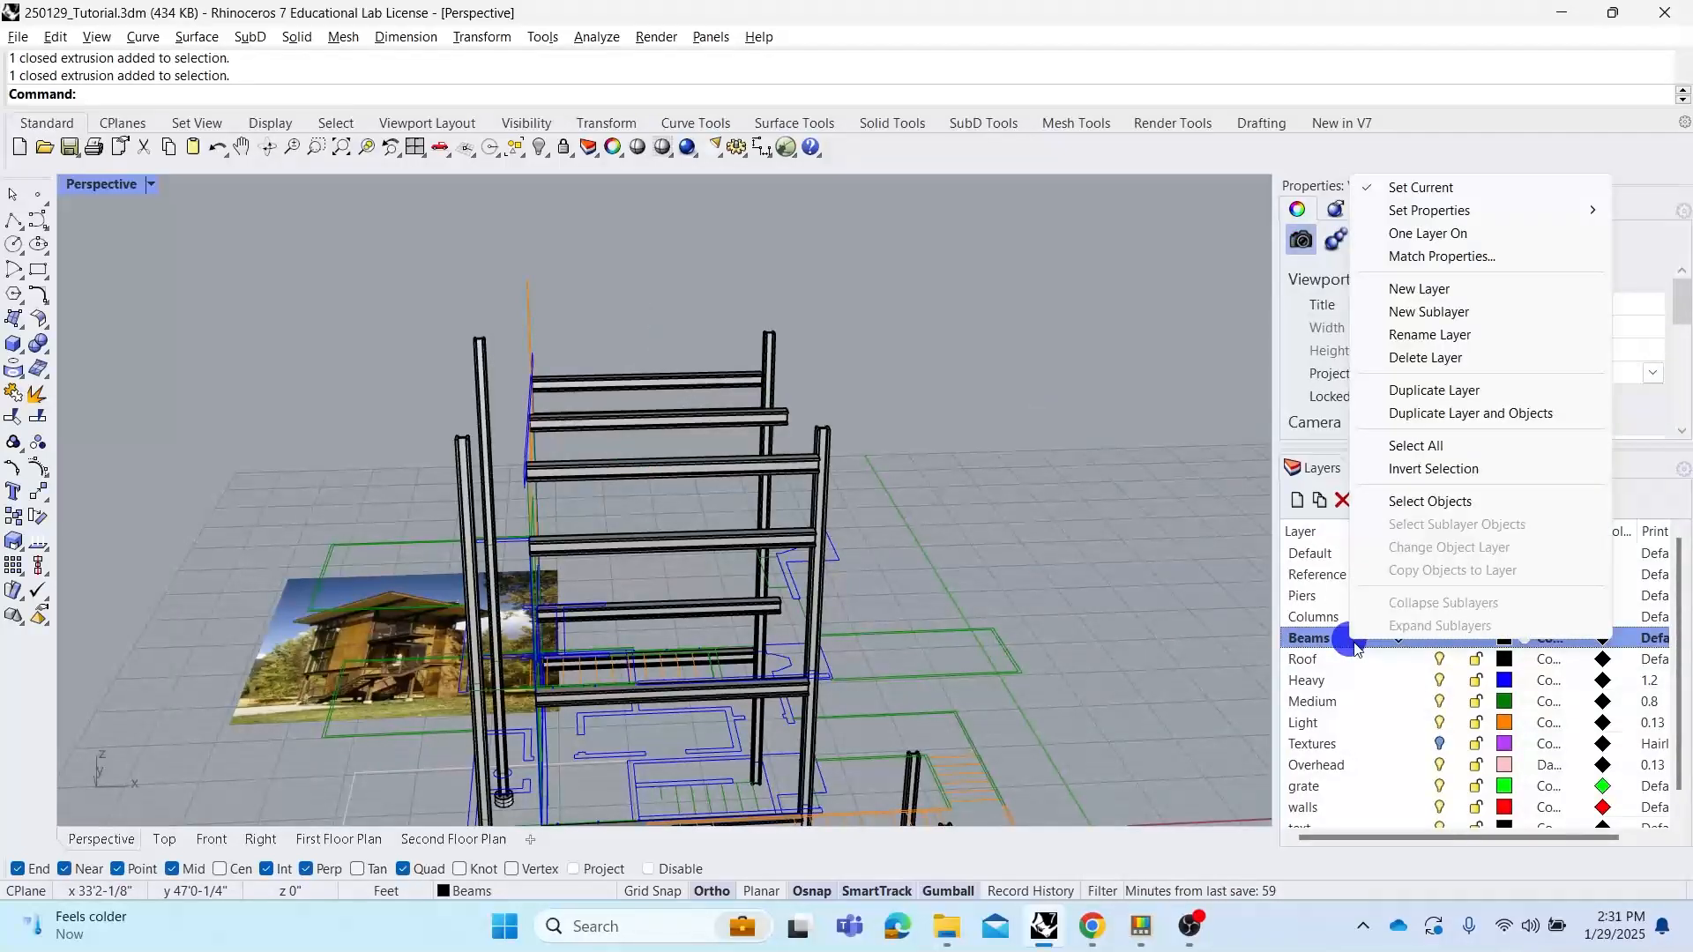
click(1447, 500)
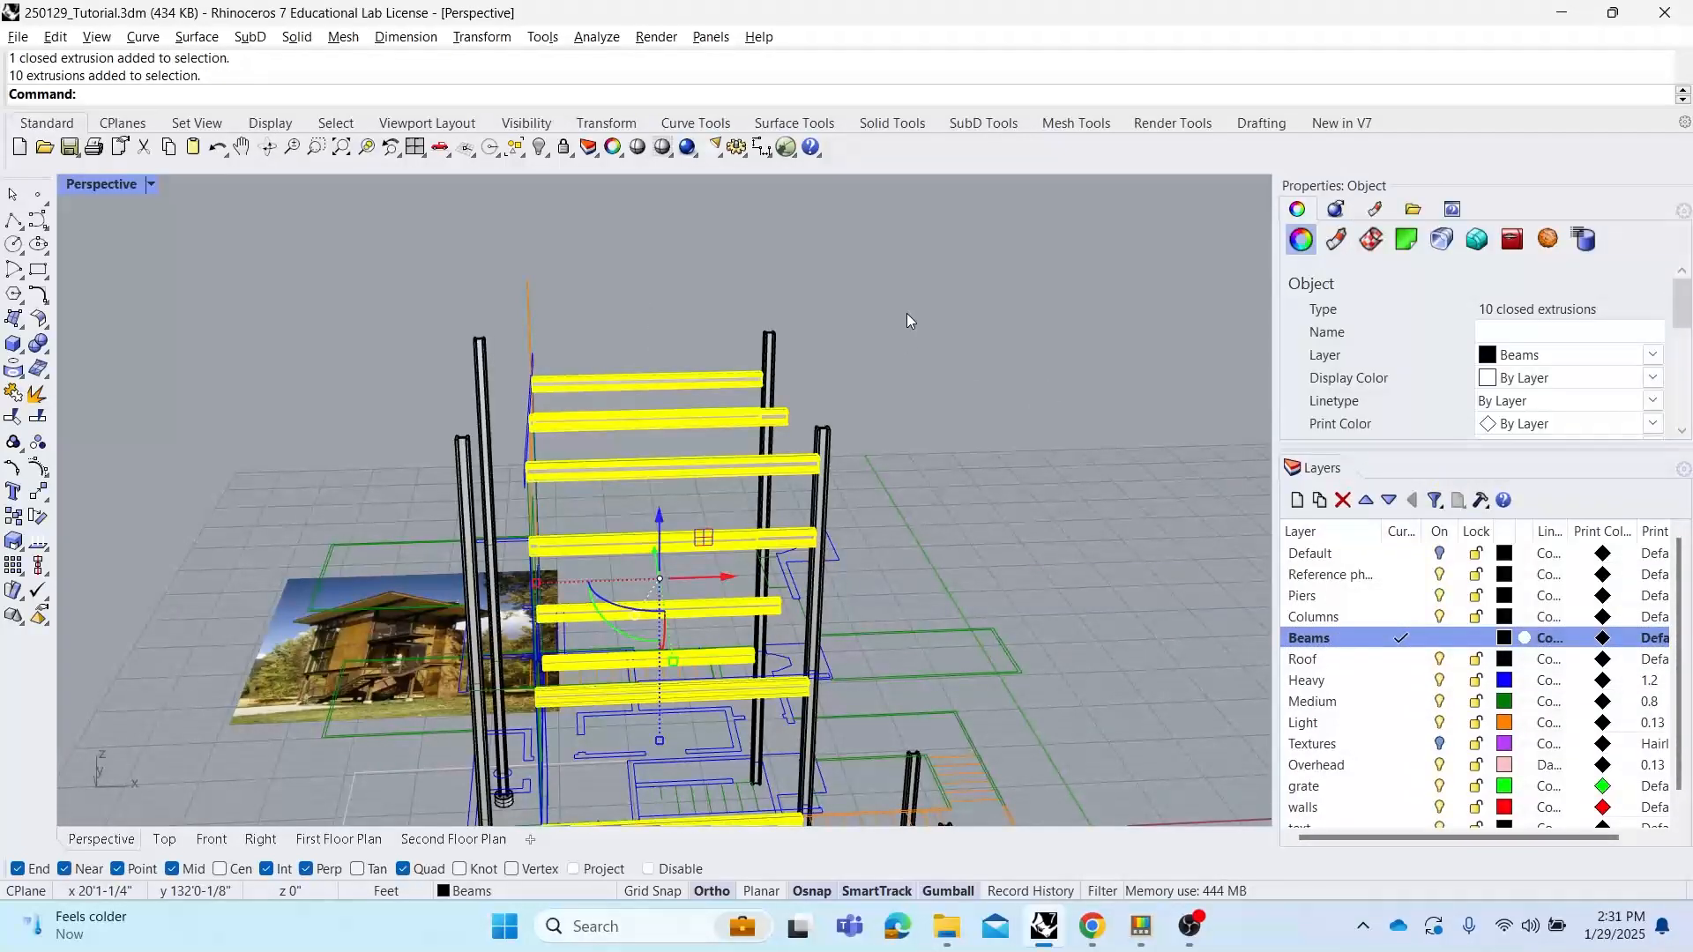
key(Return)
scroll(726, 317, up, 5)
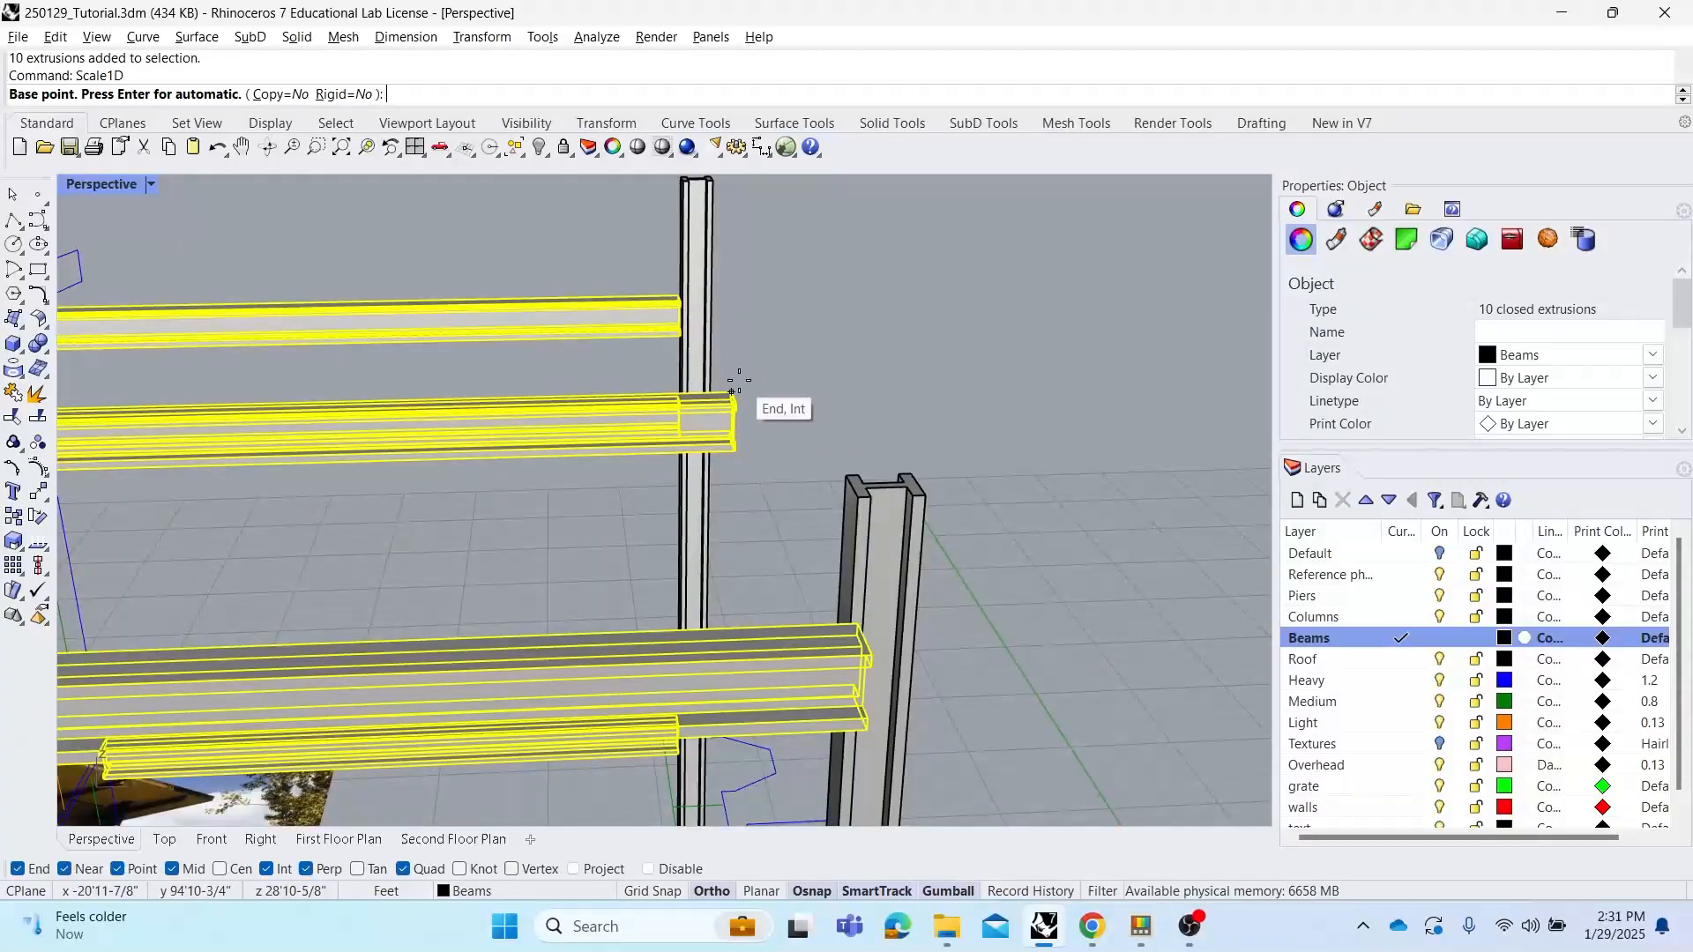
click(735, 382)
scroll(738, 379, down, 3)
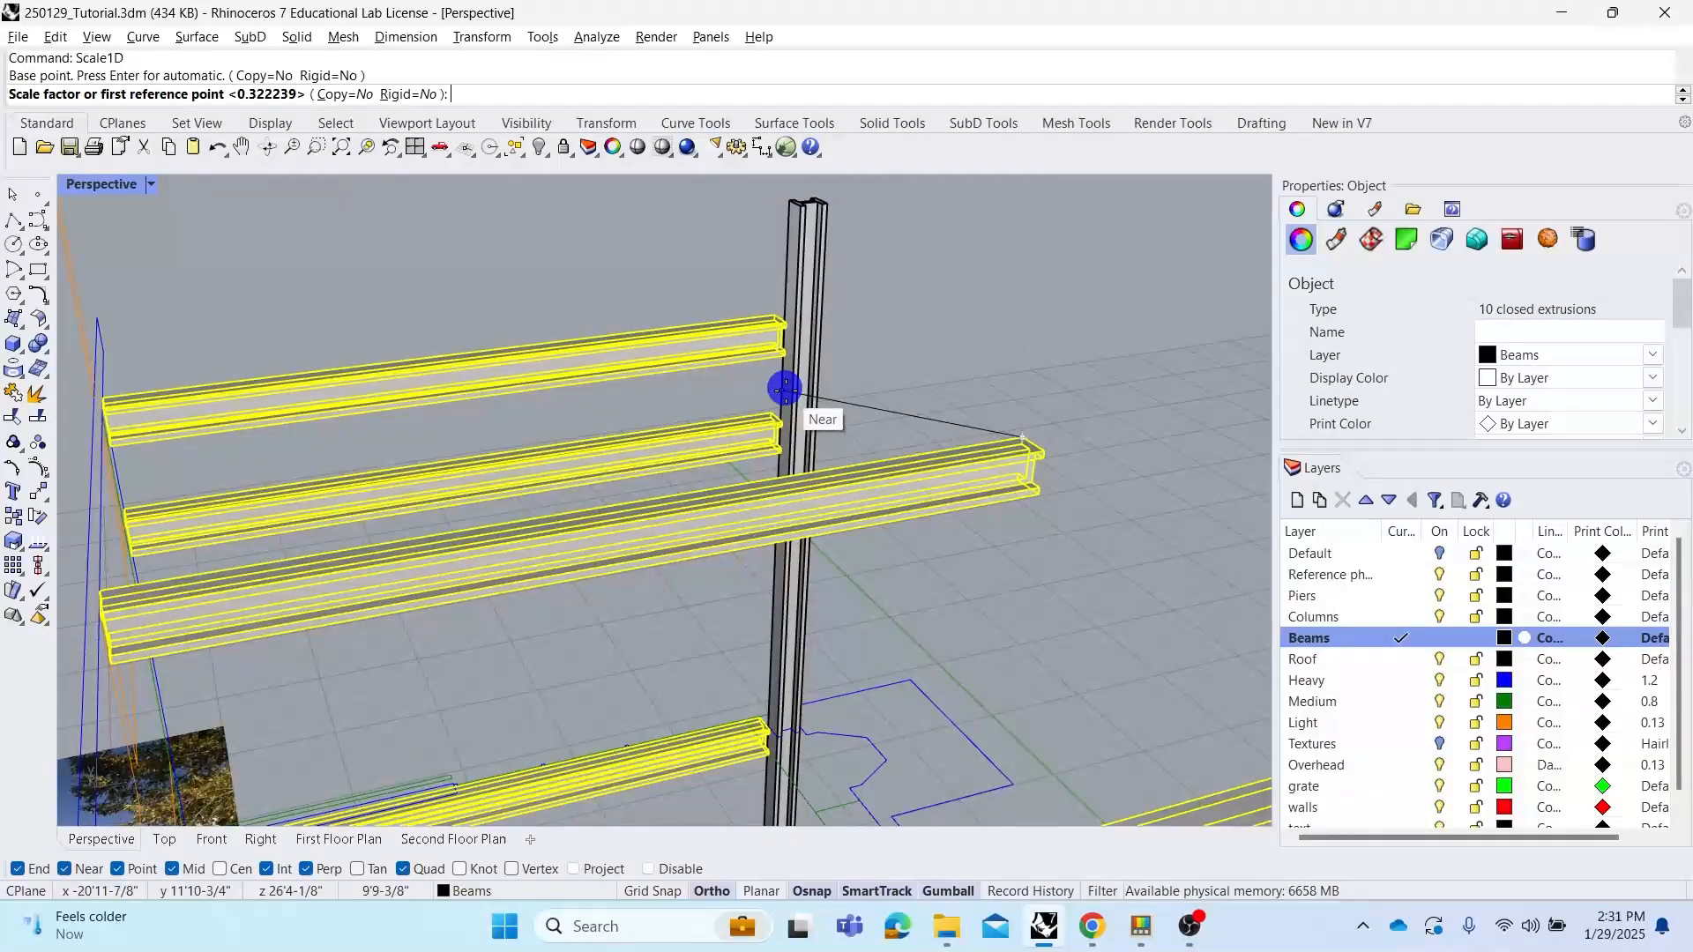
click(92, 590)
scroll(265, 529, up, 5)
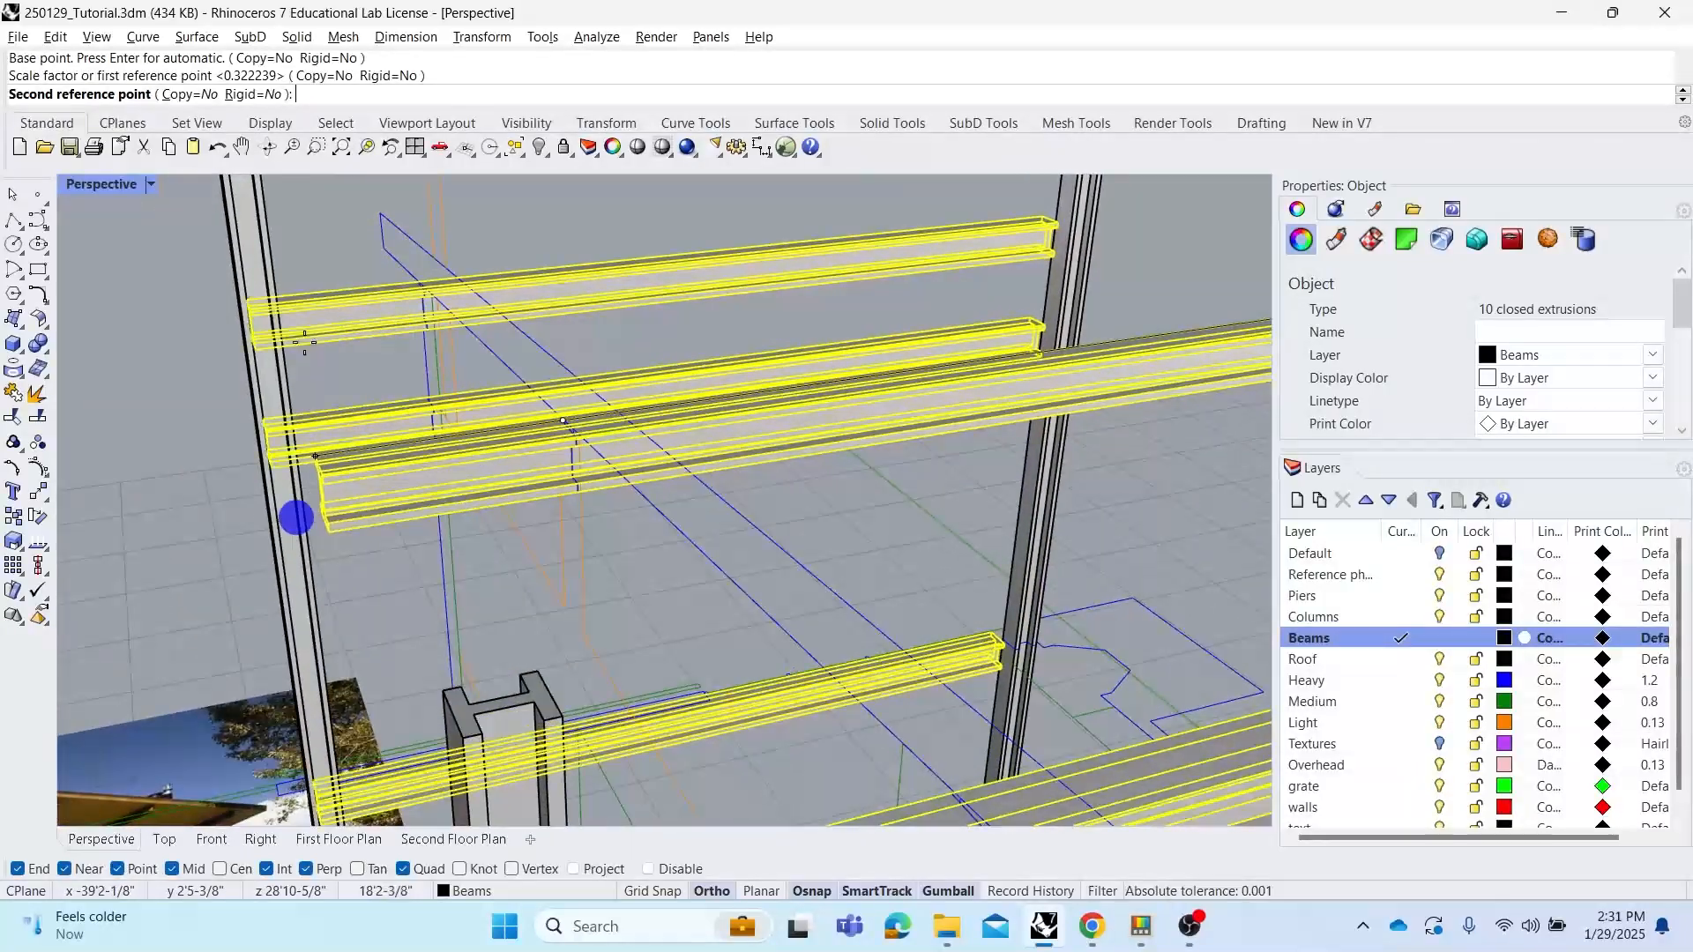
key(Escape)
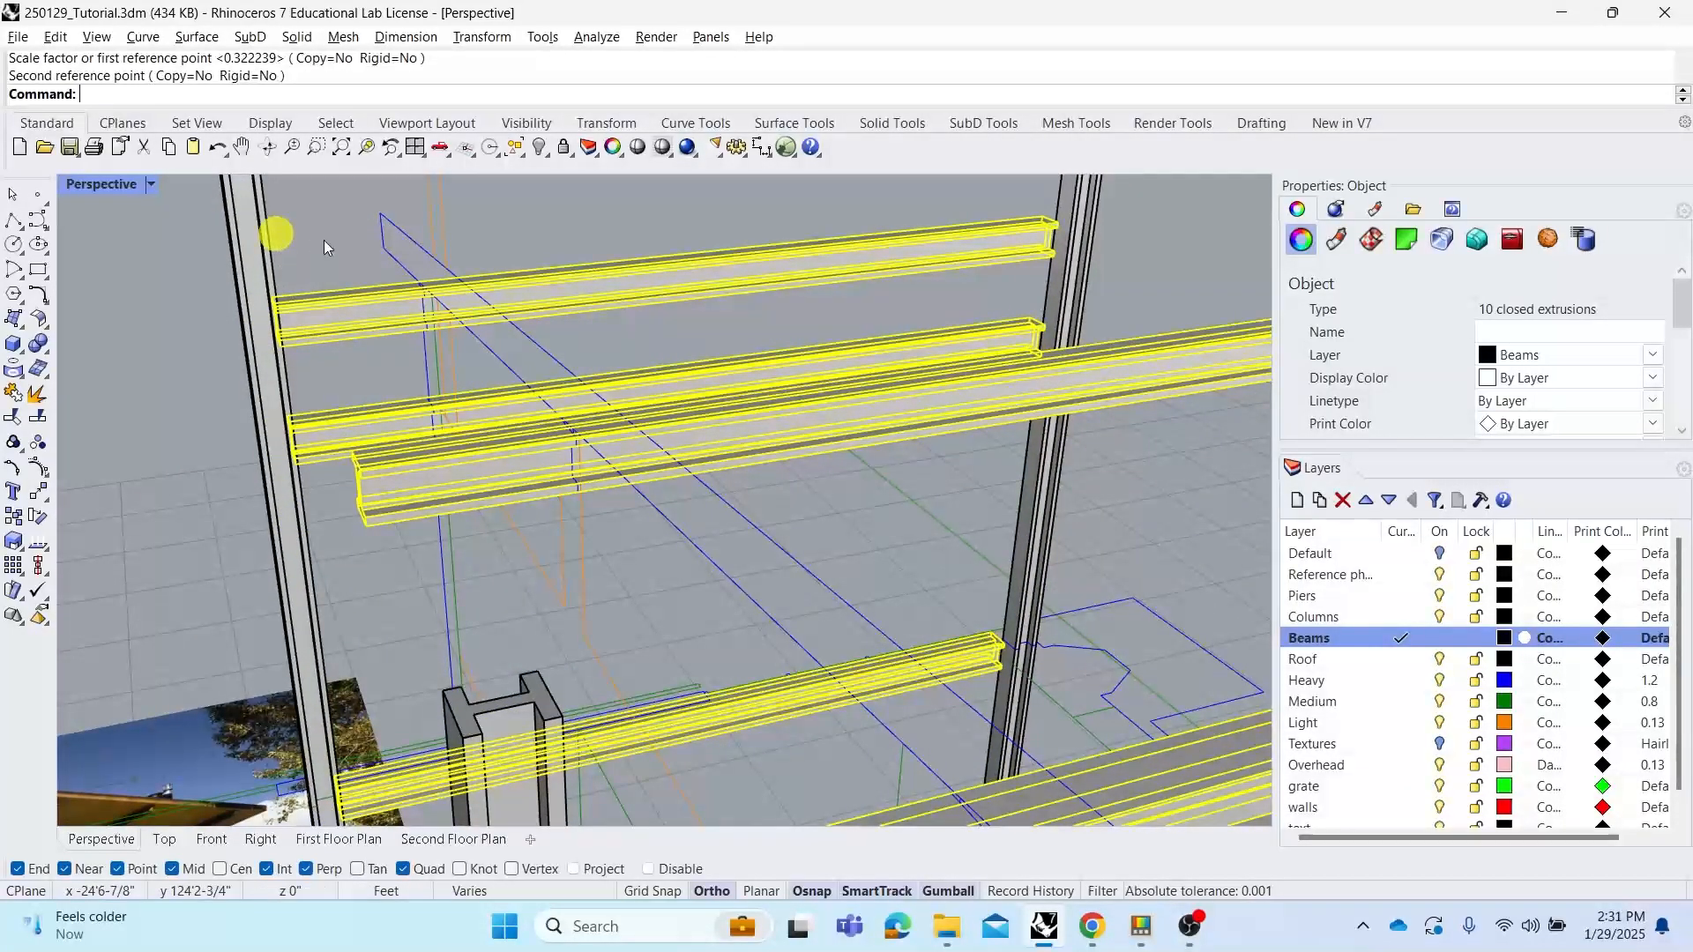
key(Escape)
Orbit and zoom around the frame and the reference photo to compare the beam layout
right_drag(326, 240, 816, 456)
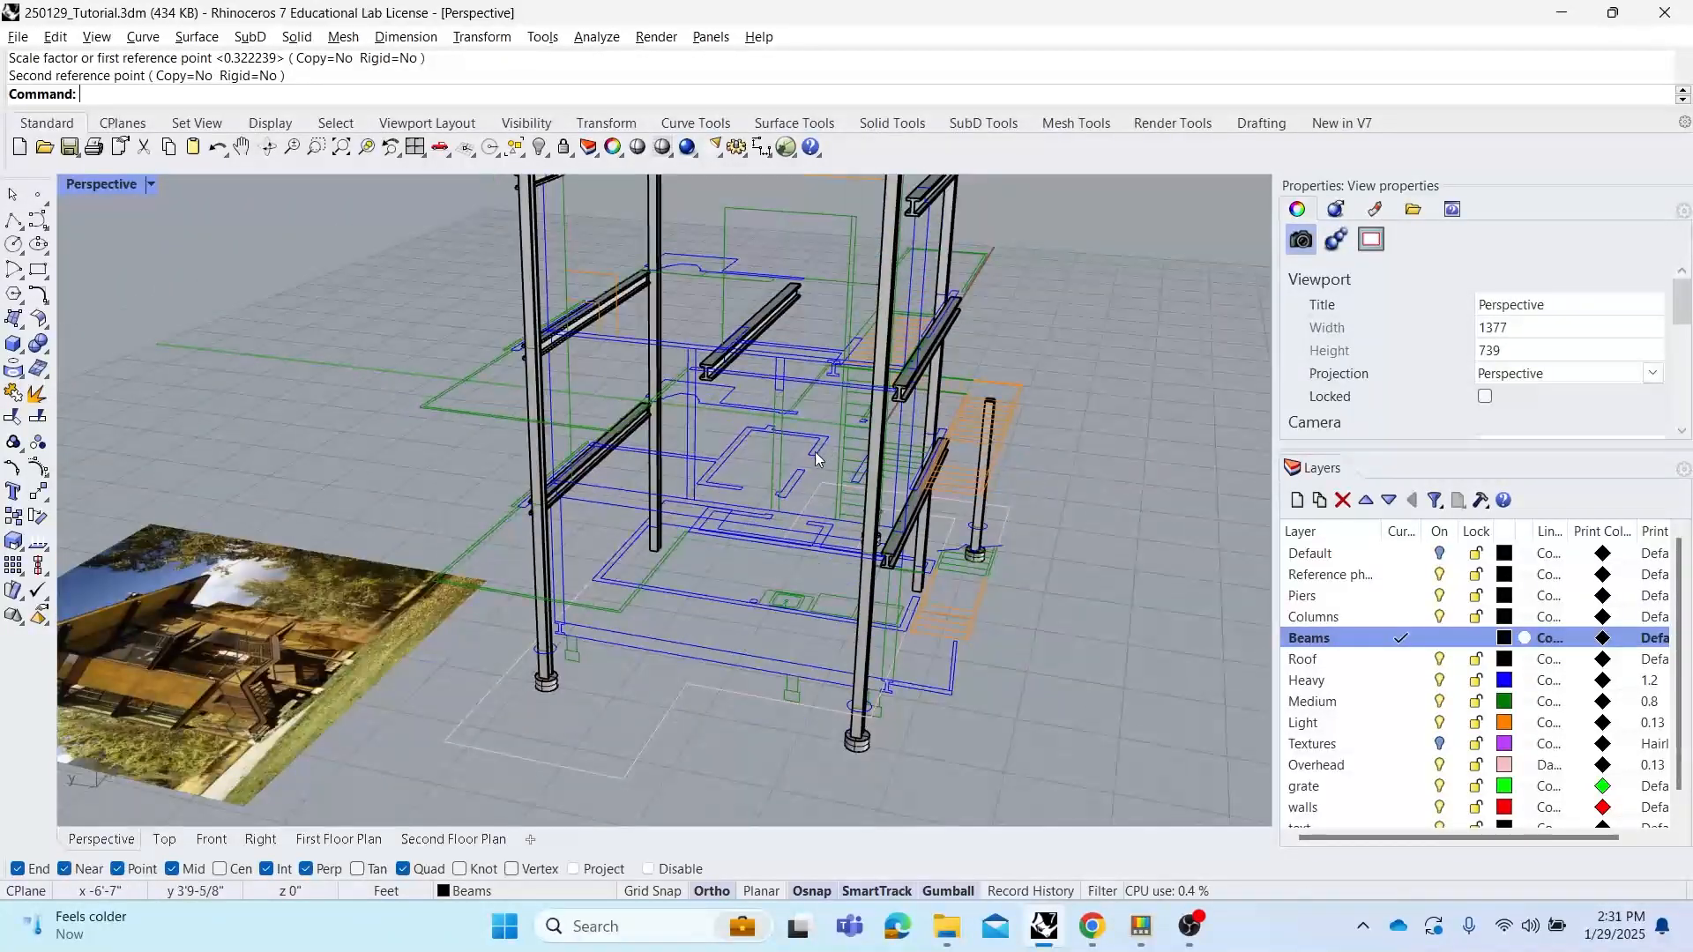
shift+right_drag(678, 492, 887, 485)
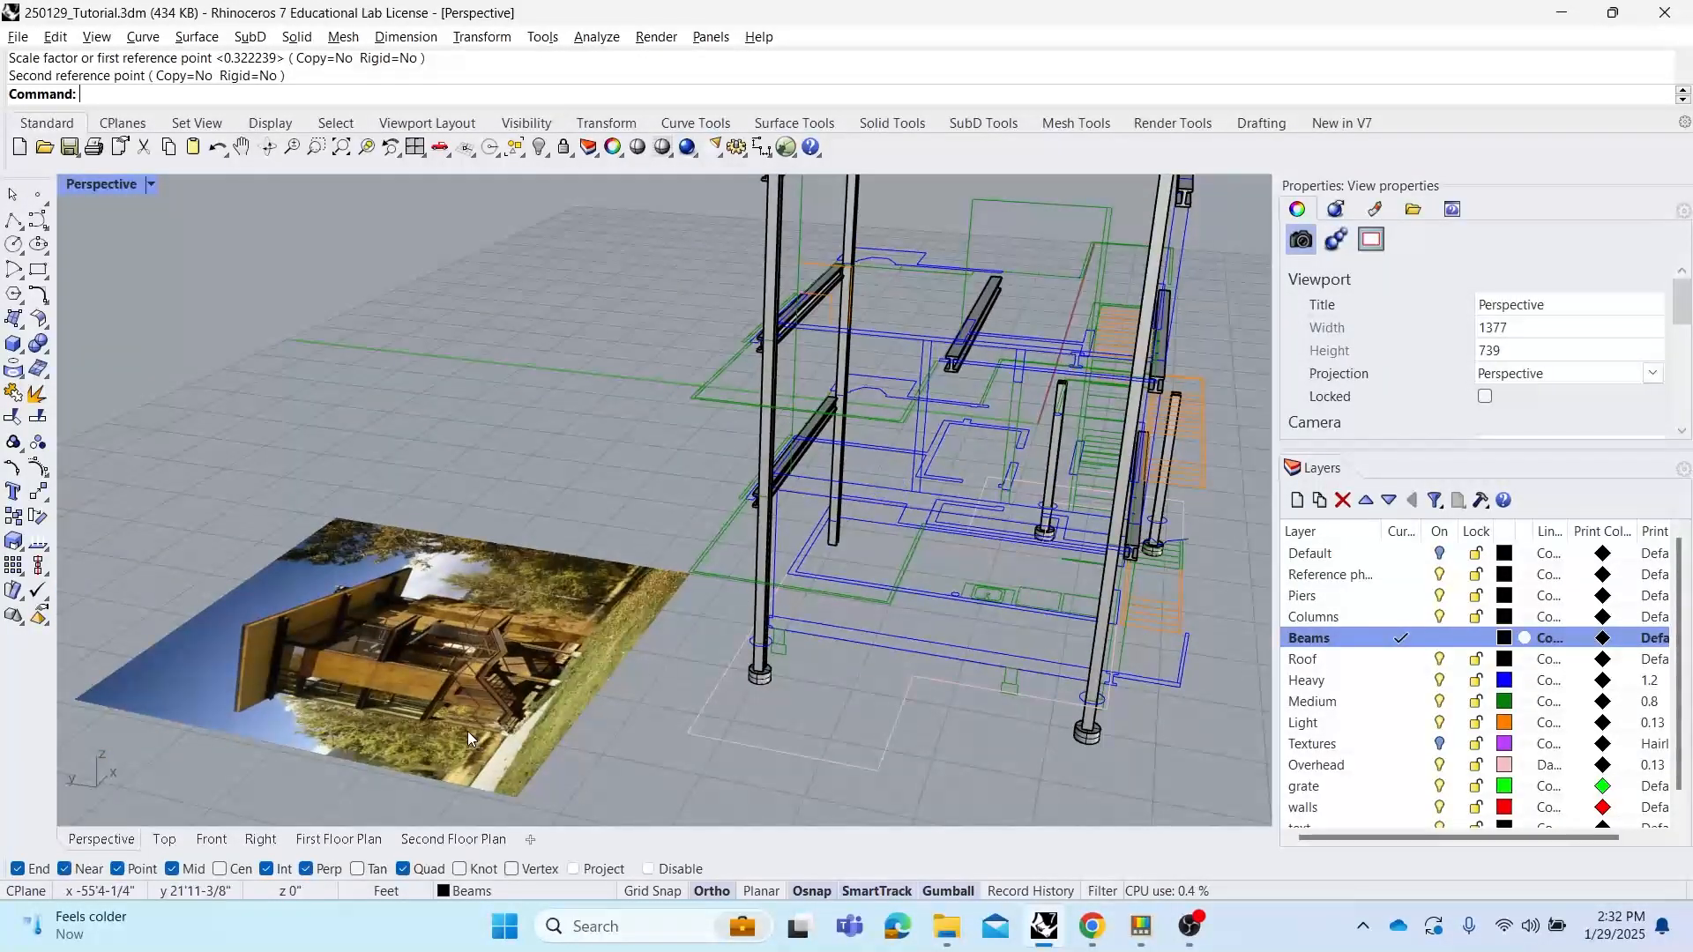
scroll(484, 711, up, 4)
scroll(528, 686, up, 5)
right_drag(670, 625, 744, 606)
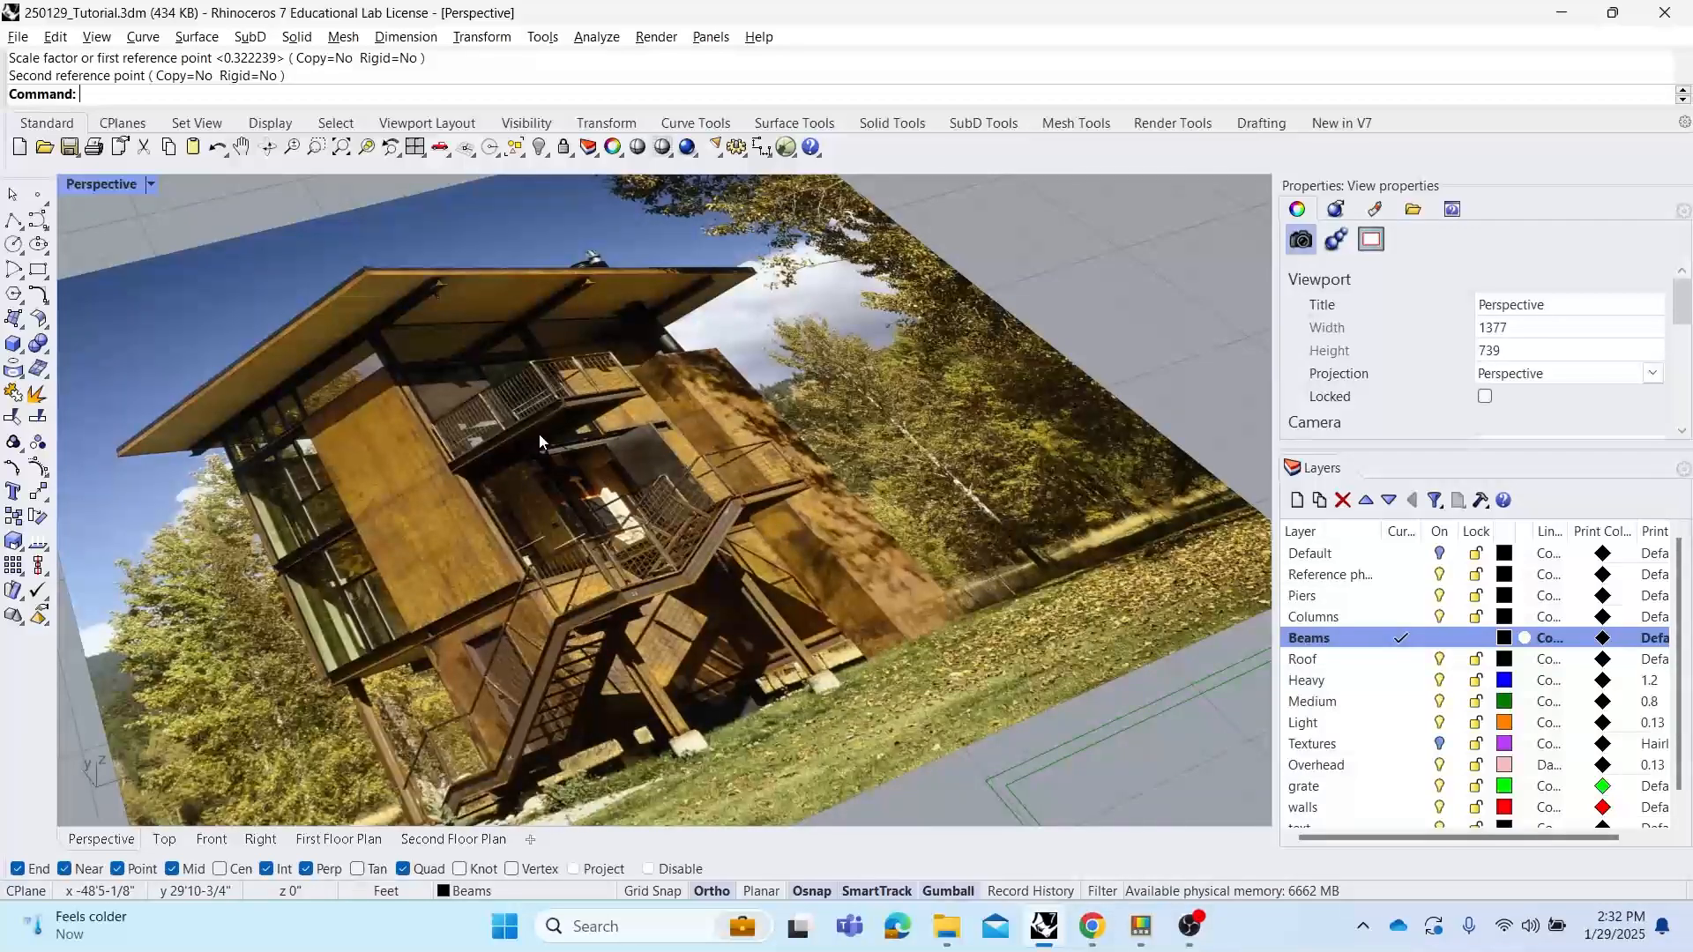
scroll(538, 421, down, 6)
right_drag(538, 418, 605, 428)
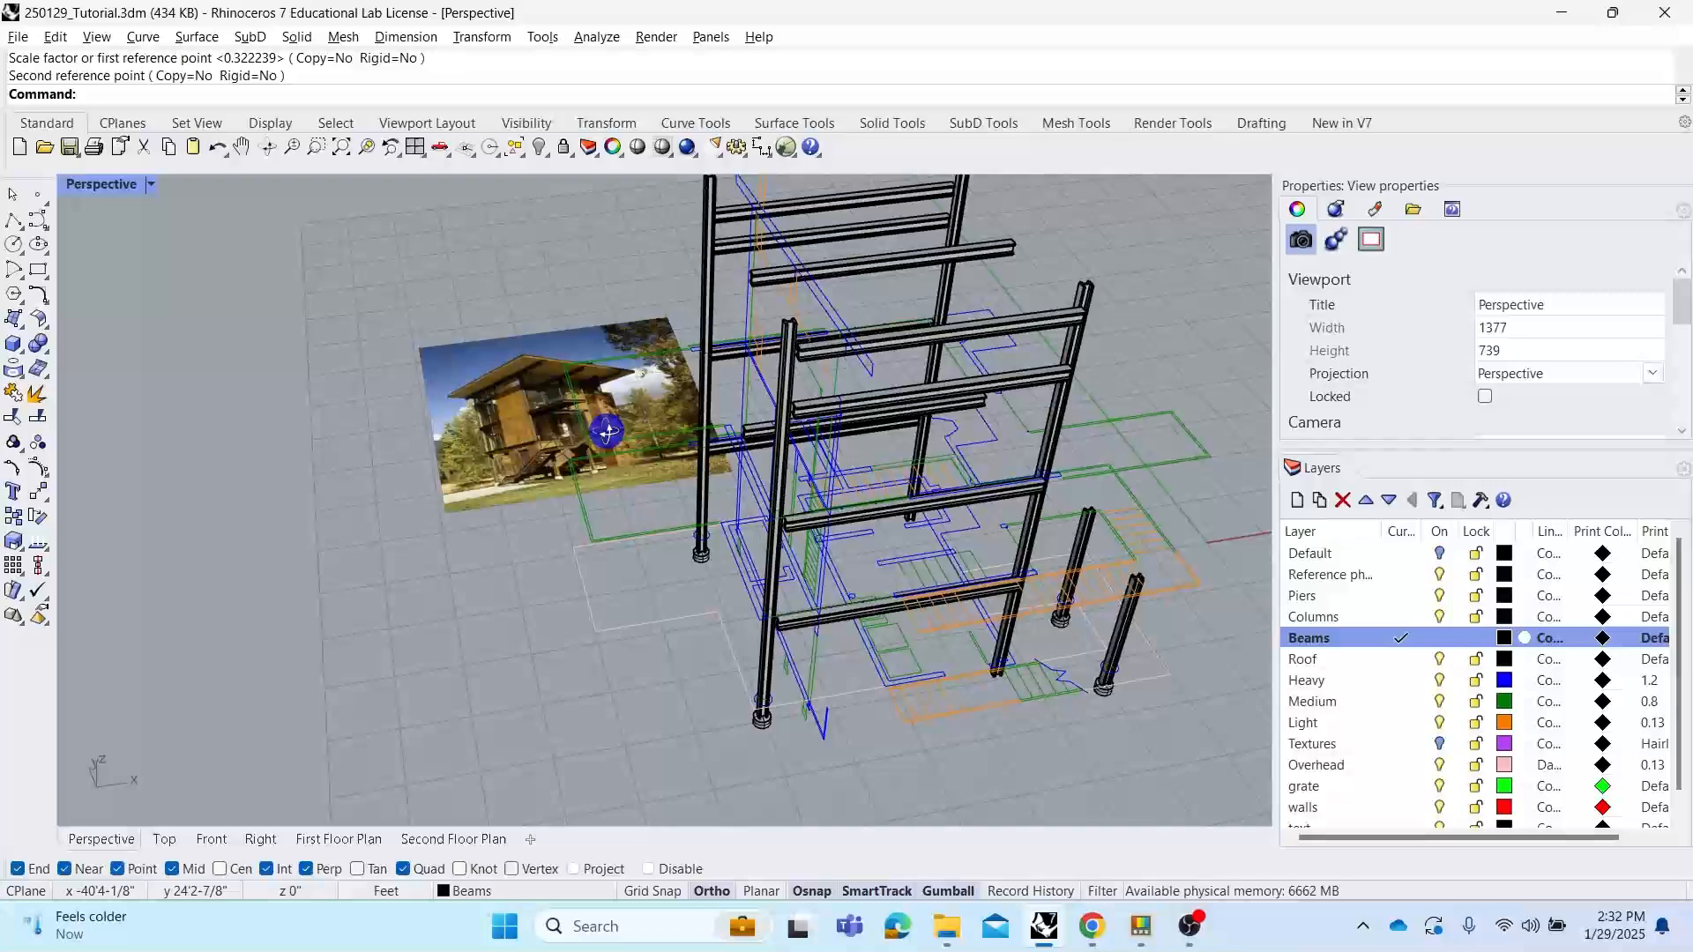
right_drag(900, 602, 1020, 582)
scroll(1056, 508, up, 2)
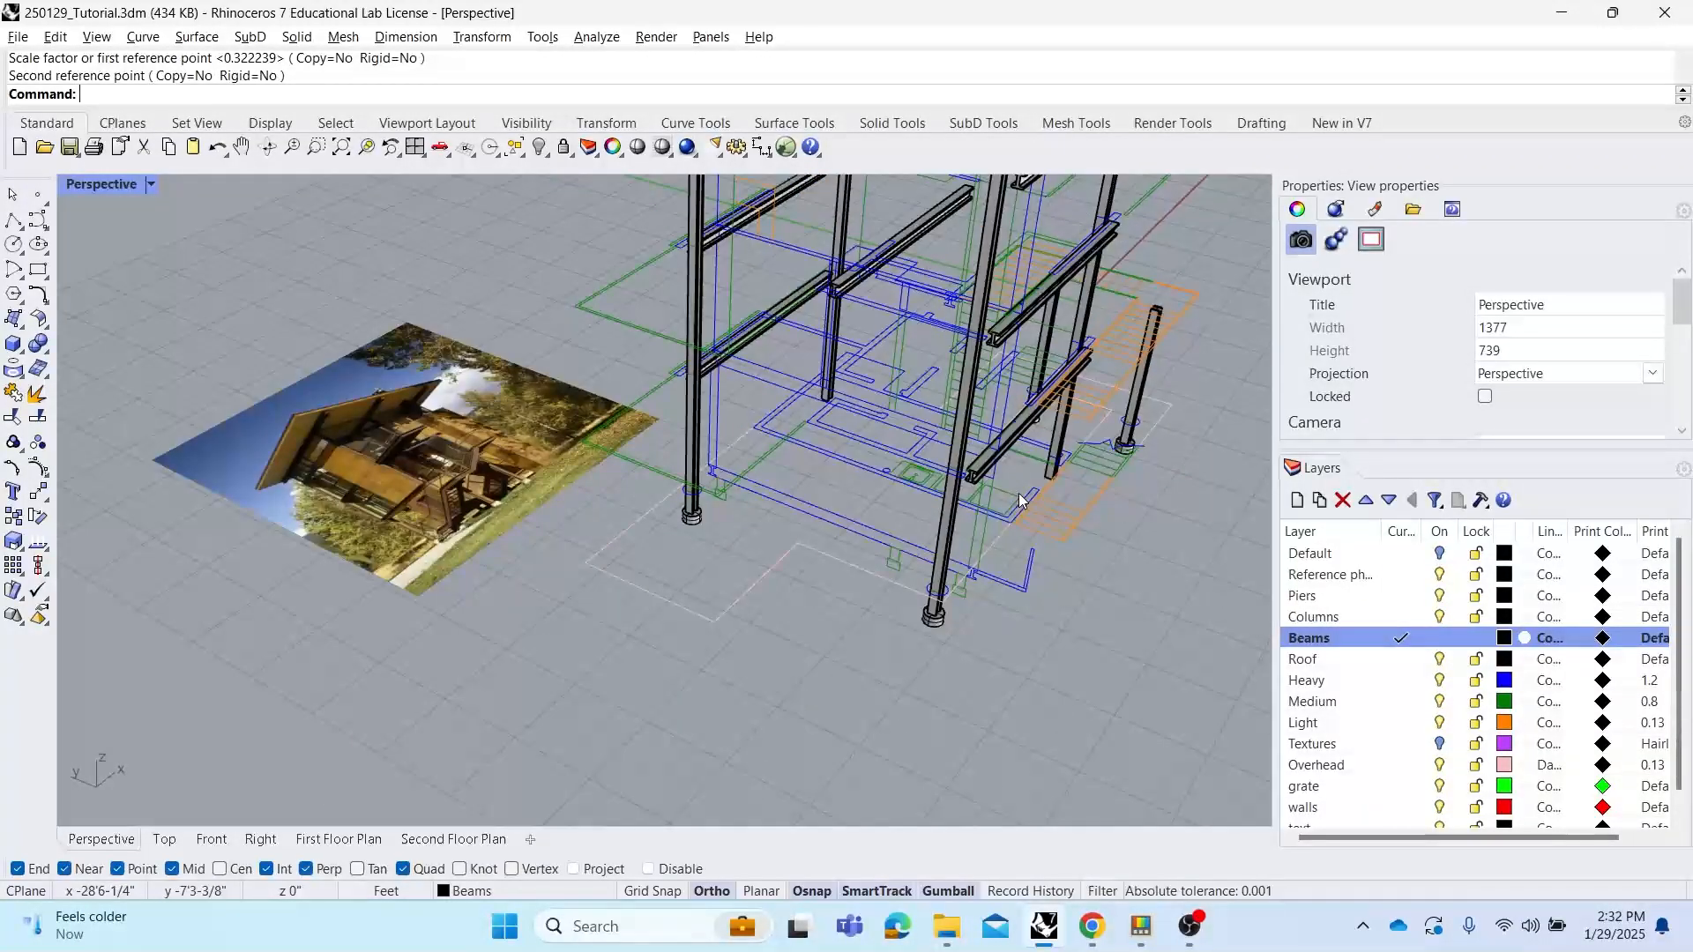
right_drag(1021, 500, 997, 482)
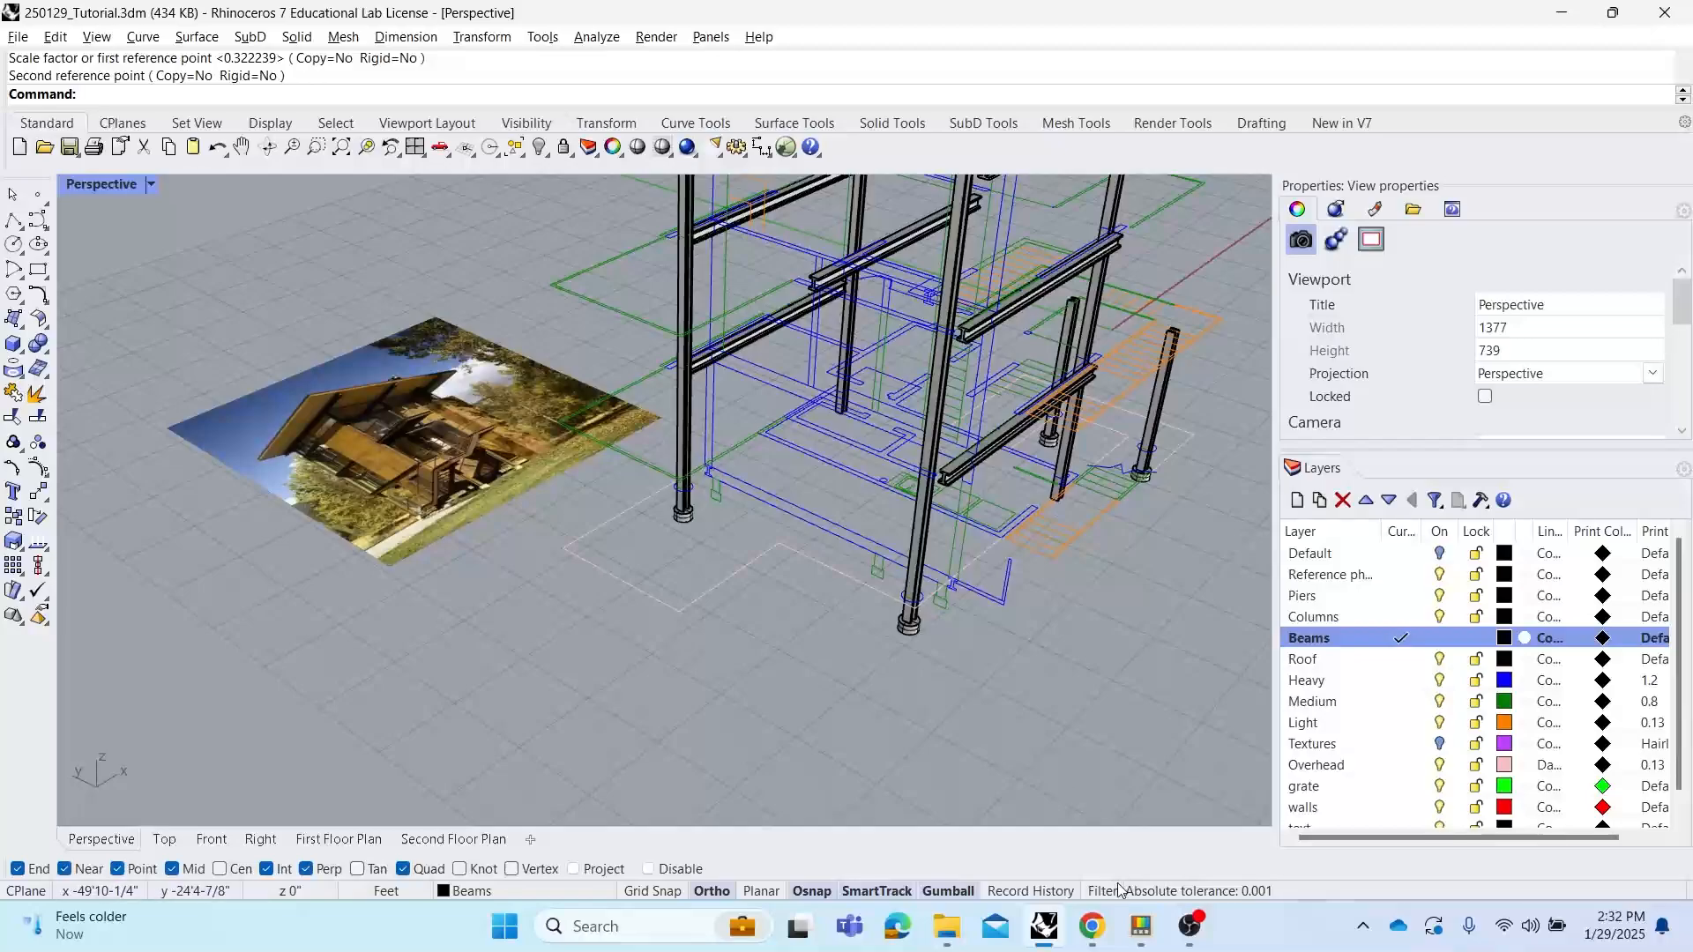
Switch to the browser to view the Delta Shelter reference photos on ArchDaily, then return to Rhino
mouse_move(1092, 926)
click(996, 836)
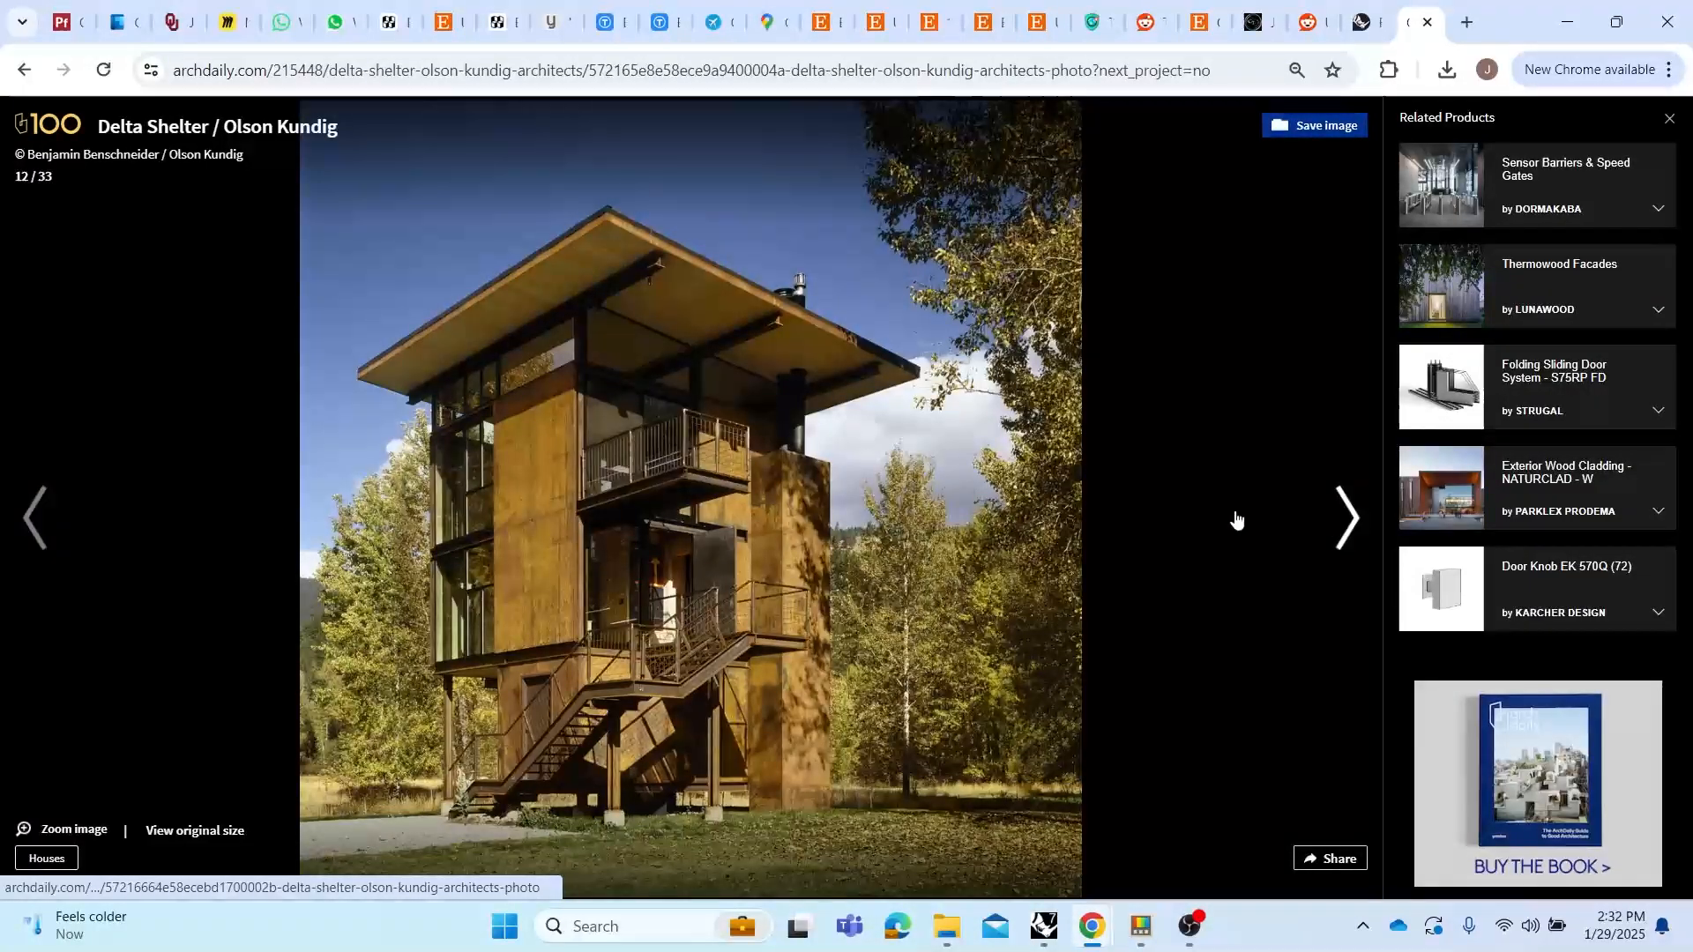
click(46, 527)
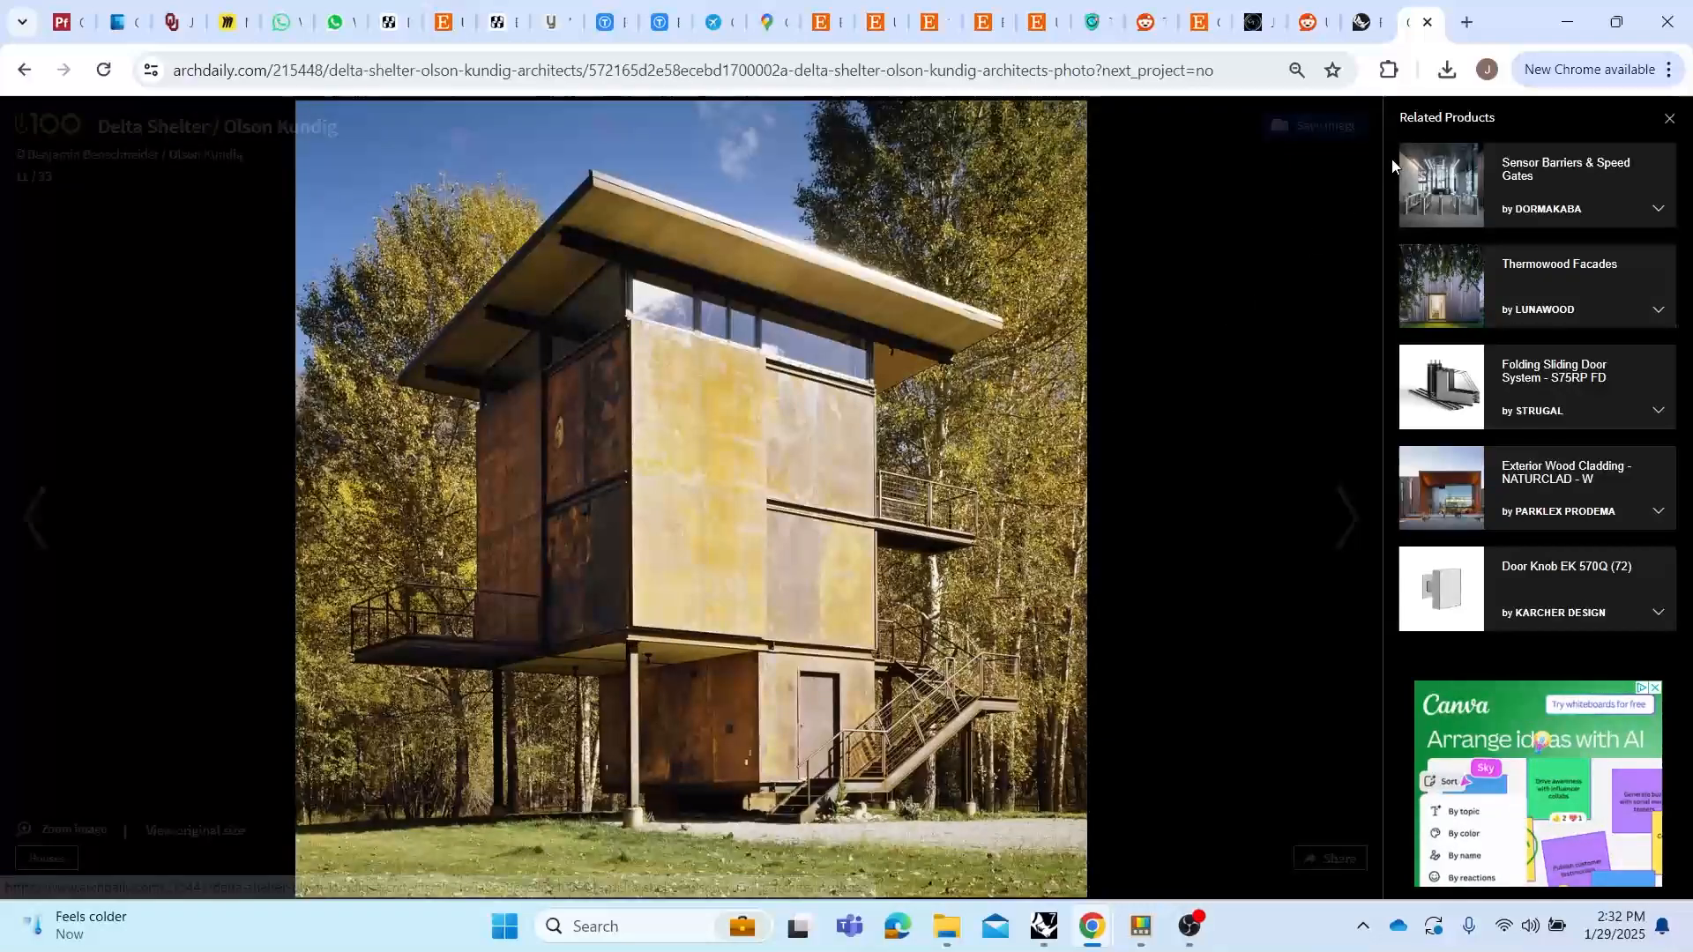
click(1567, 21)
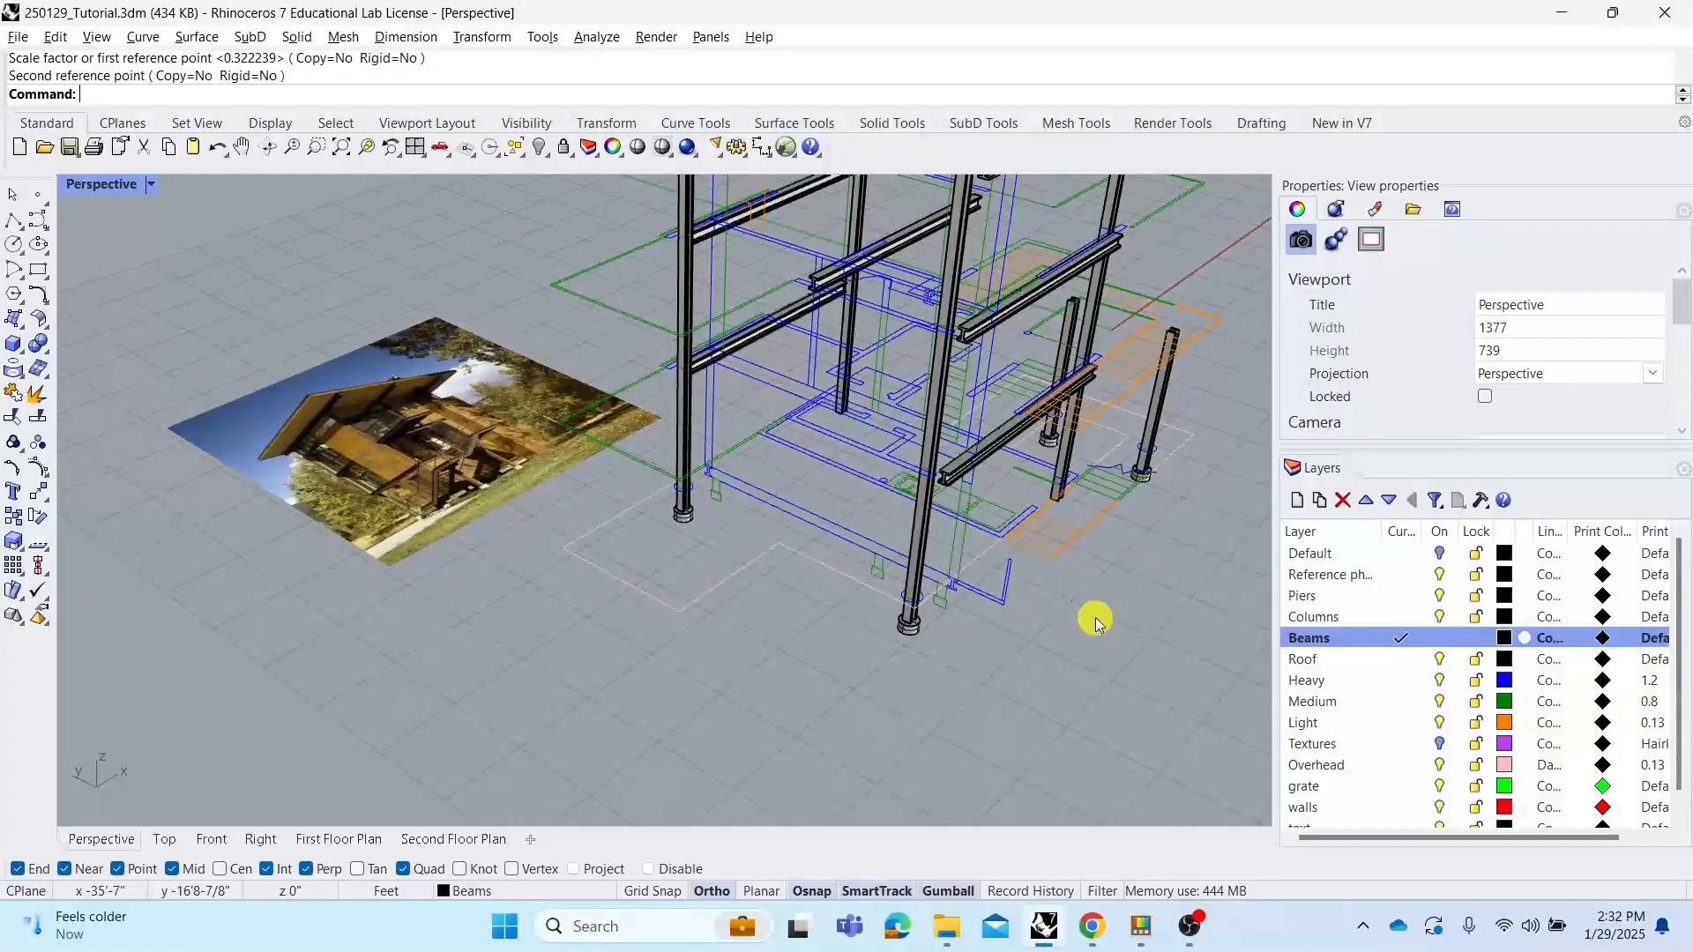
Select the four beams of the front frame and lengthen them with Scale1D from their midpoint to the column's outer edge
right_drag(1072, 607, 967, 608)
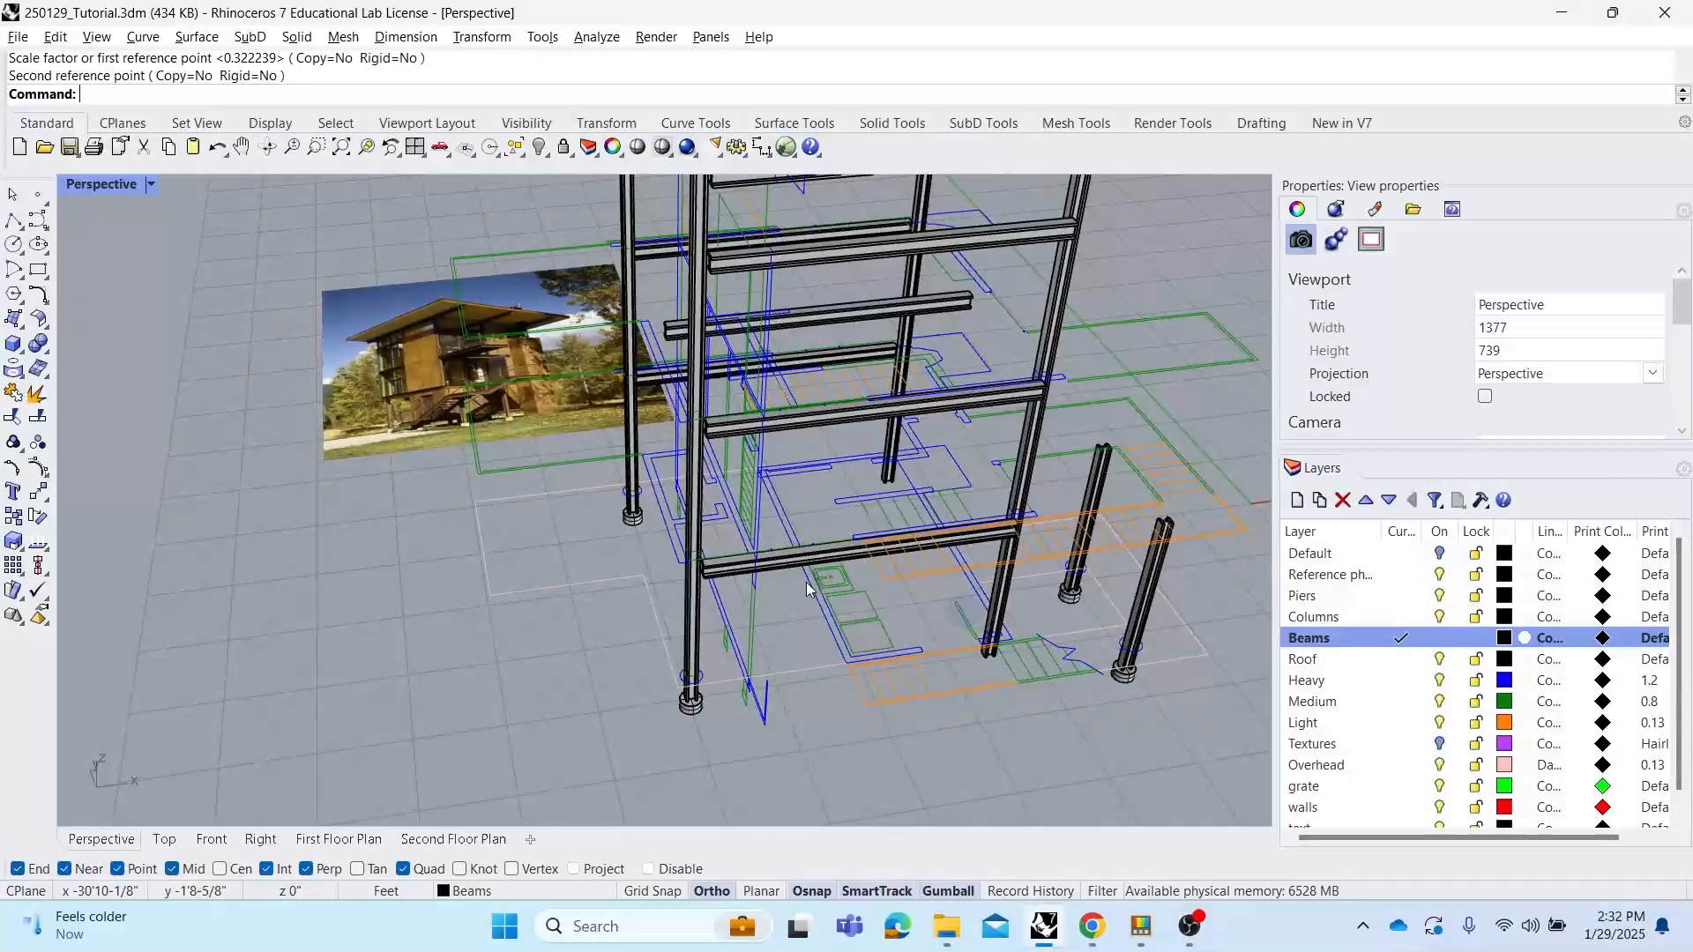
click(791, 560)
shift+click(828, 411)
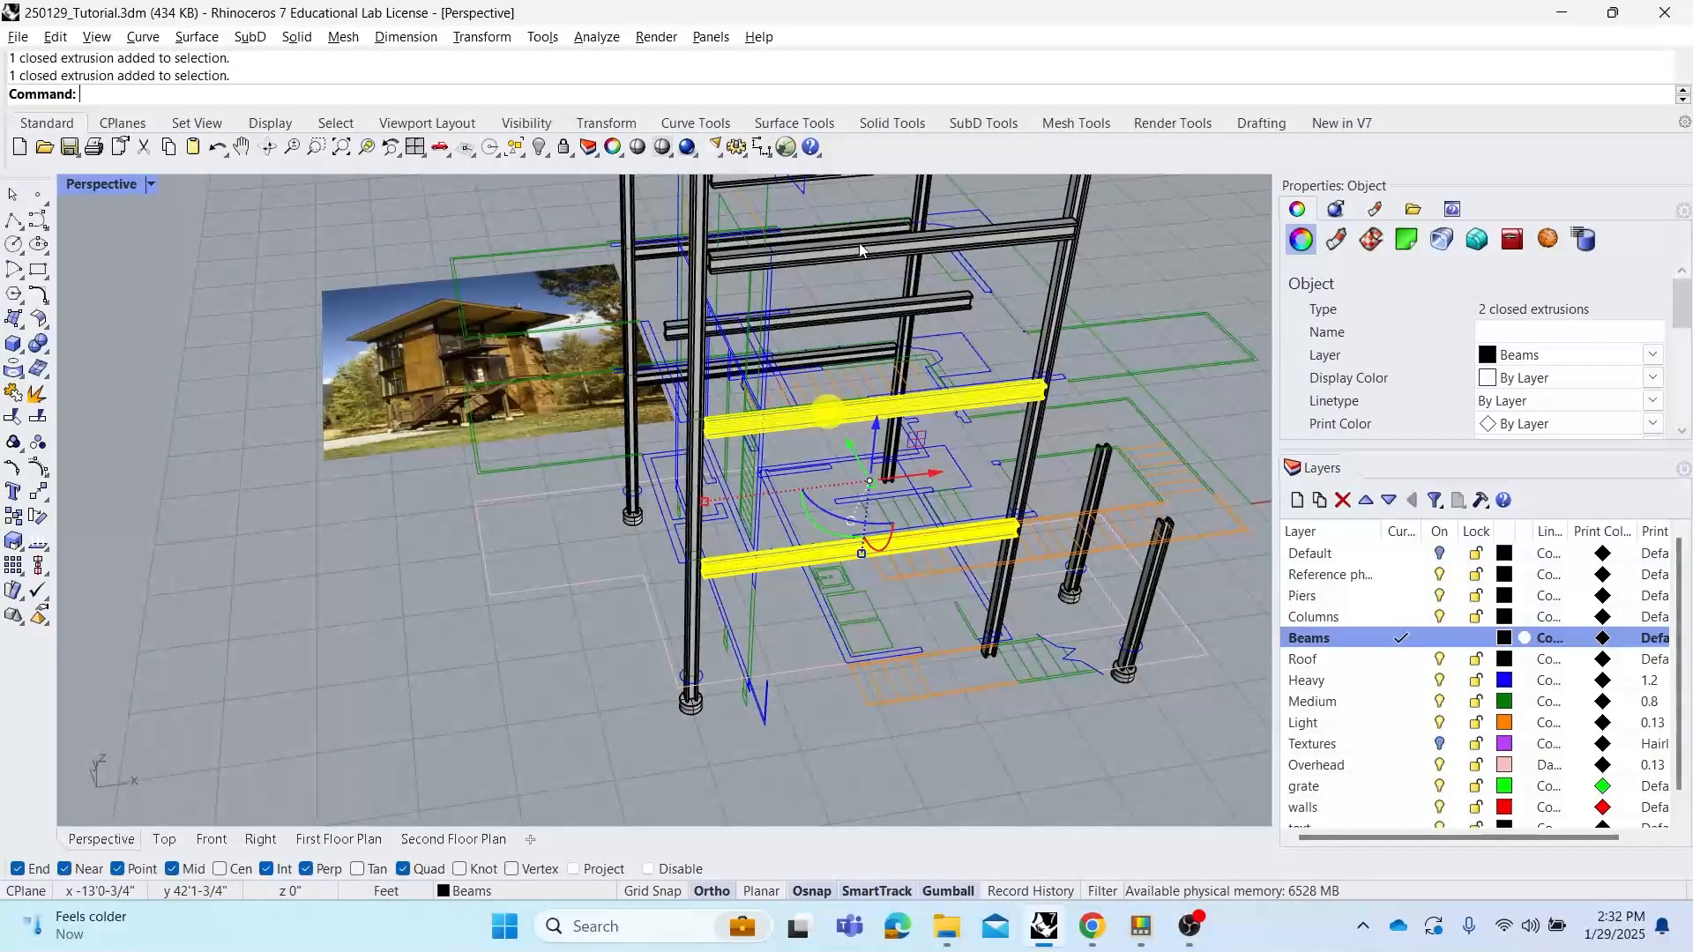
shift+click(869, 252)
right_drag(869, 249, 968, 366)
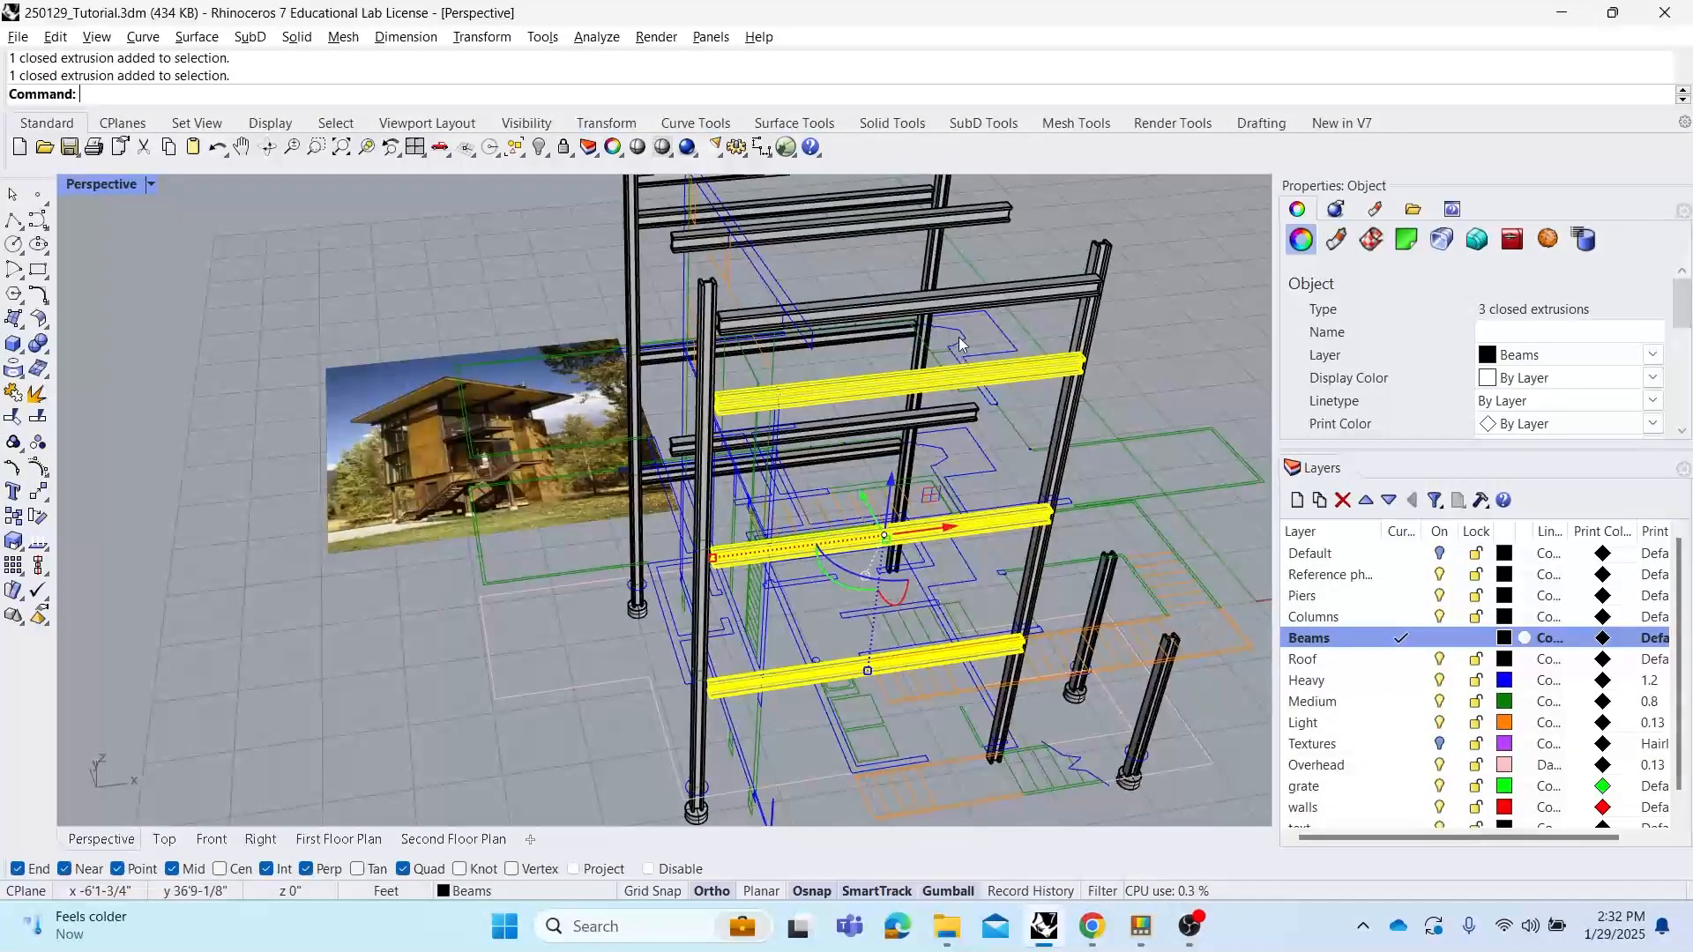
shift+click(937, 298)
text(Scale1D)
key(Return)
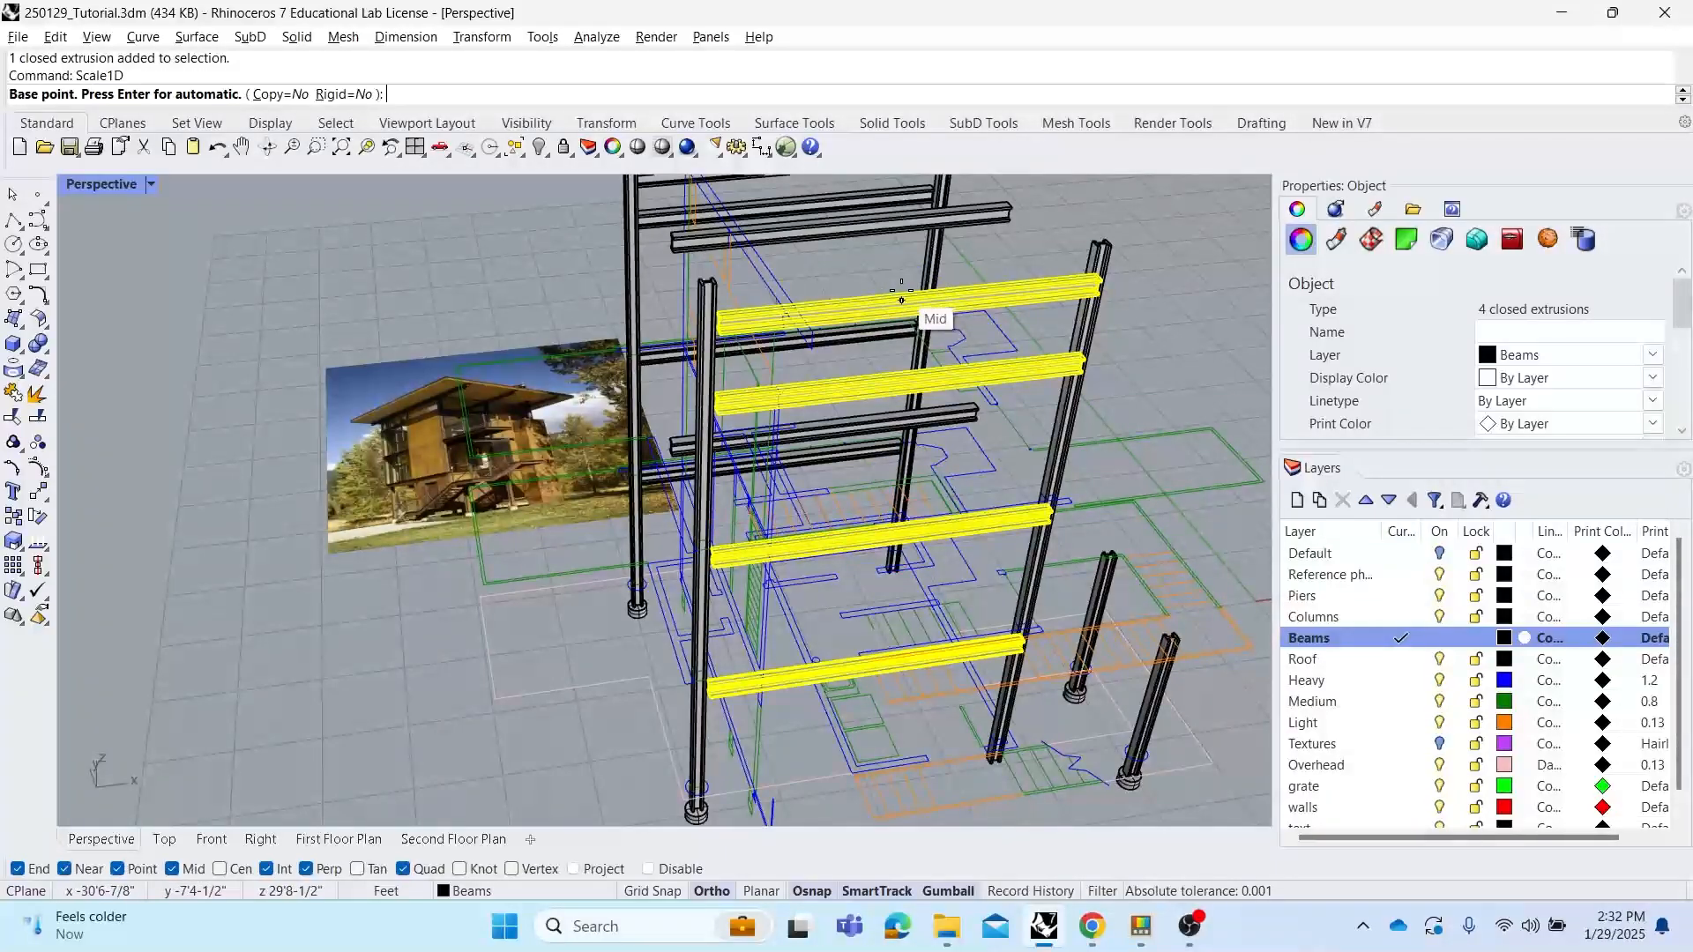
click(905, 291)
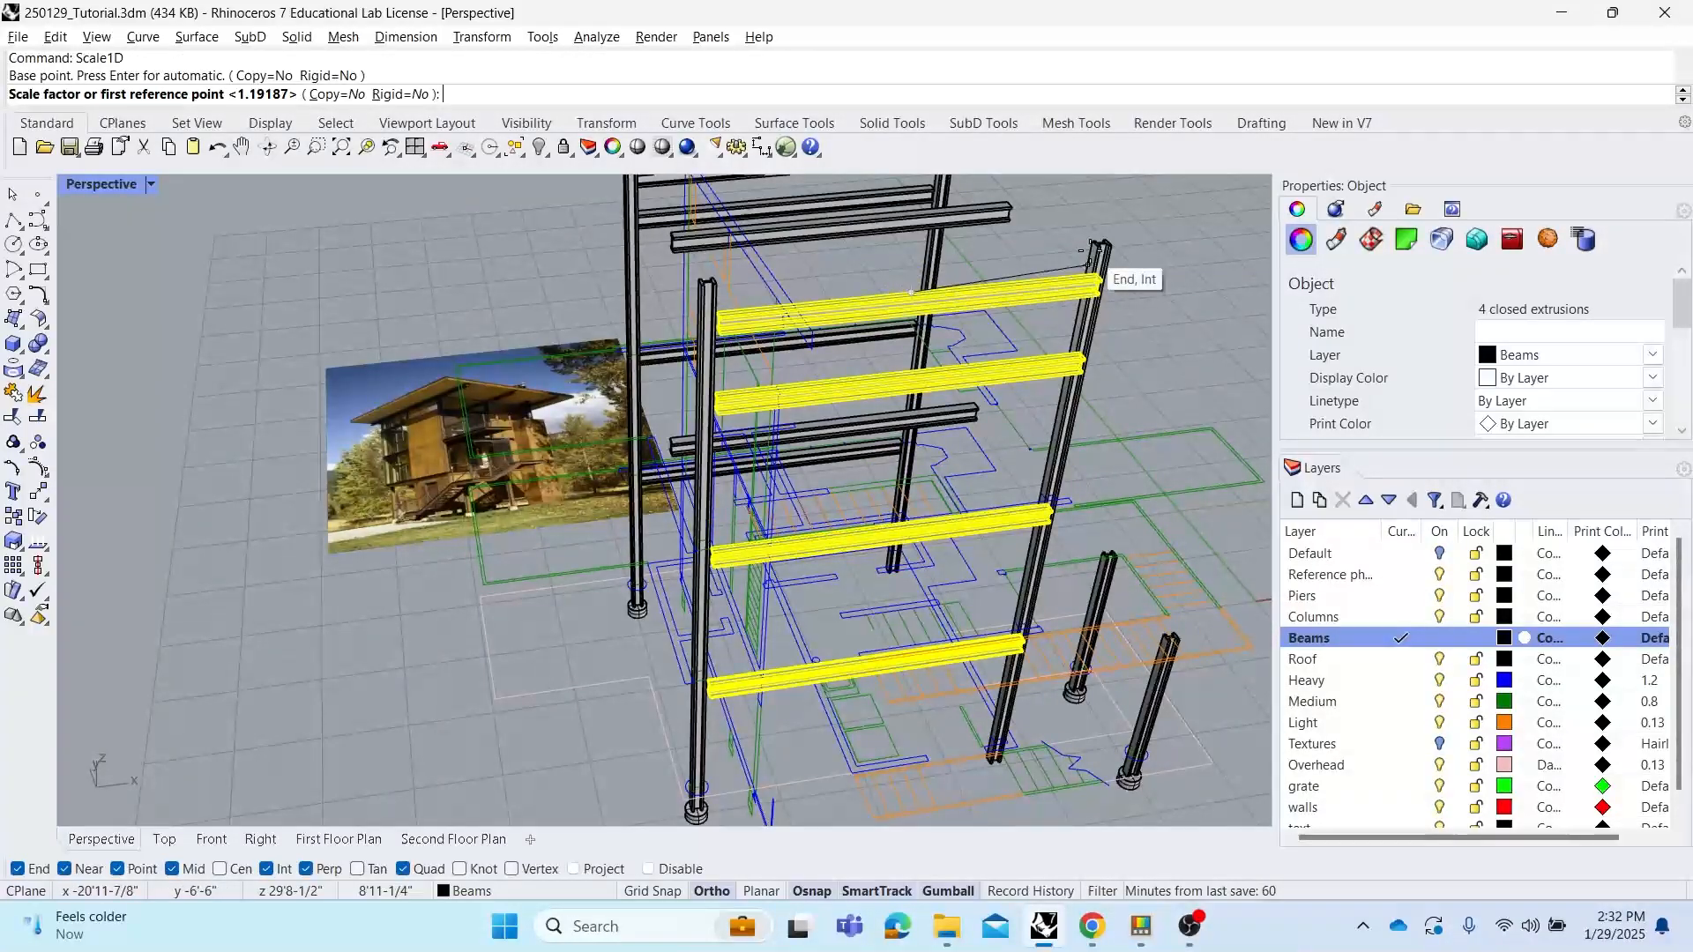
scroll(1126, 274, up, 5)
click(1110, 344)
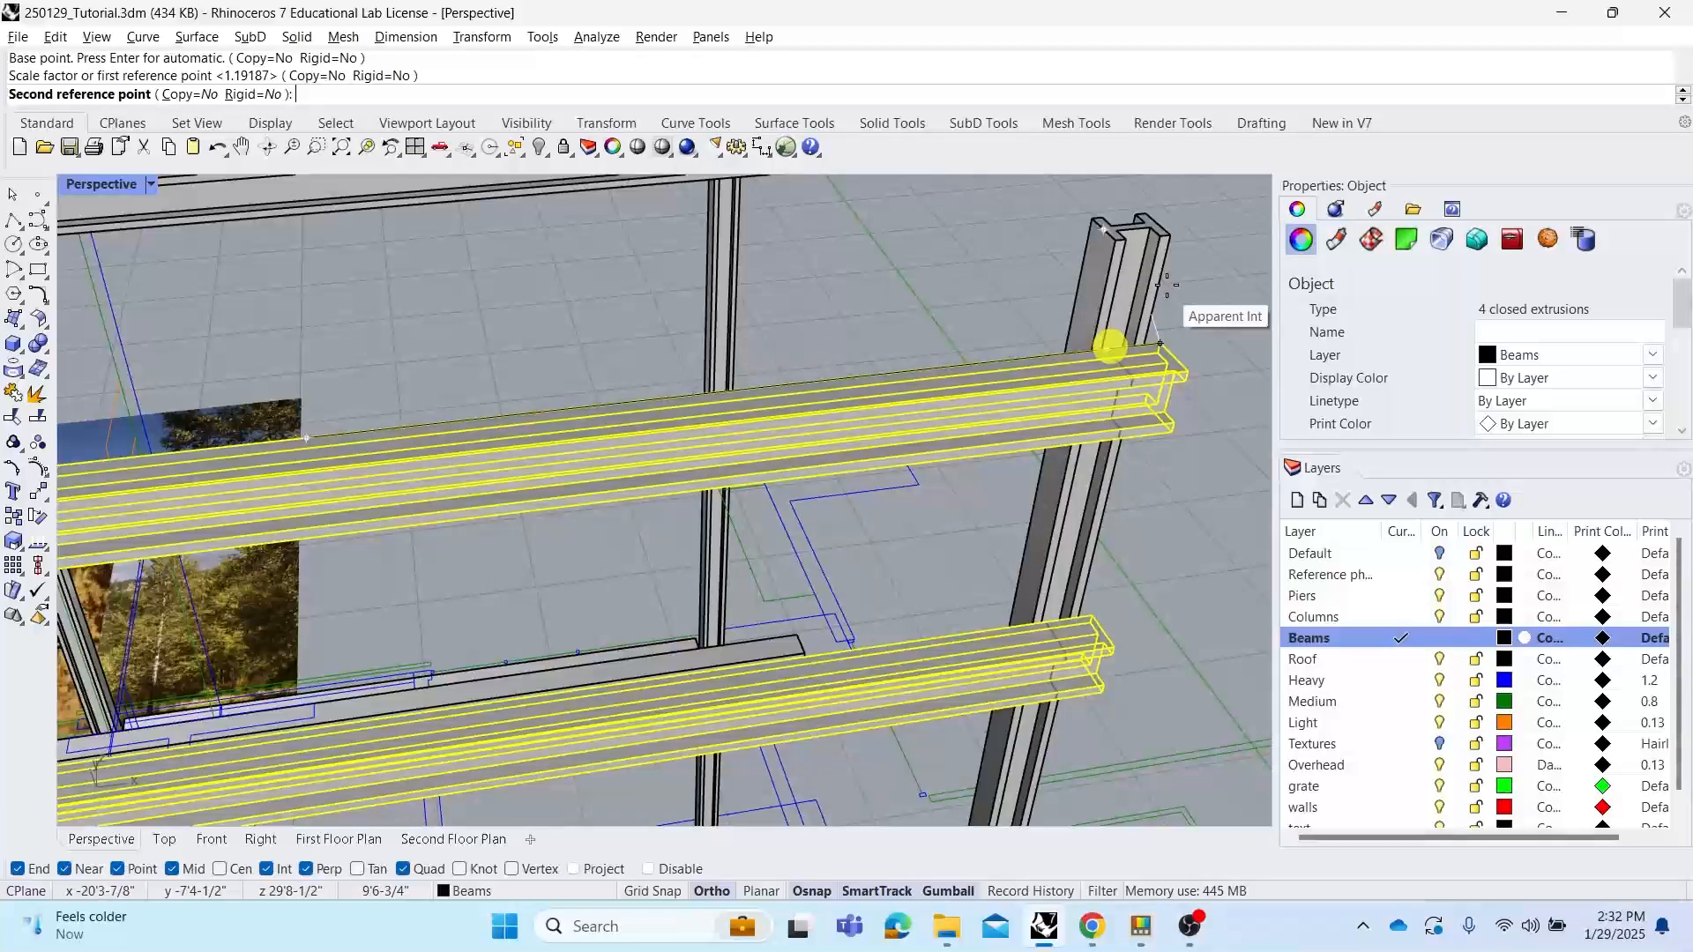
click(1174, 234)
click(1201, 283)
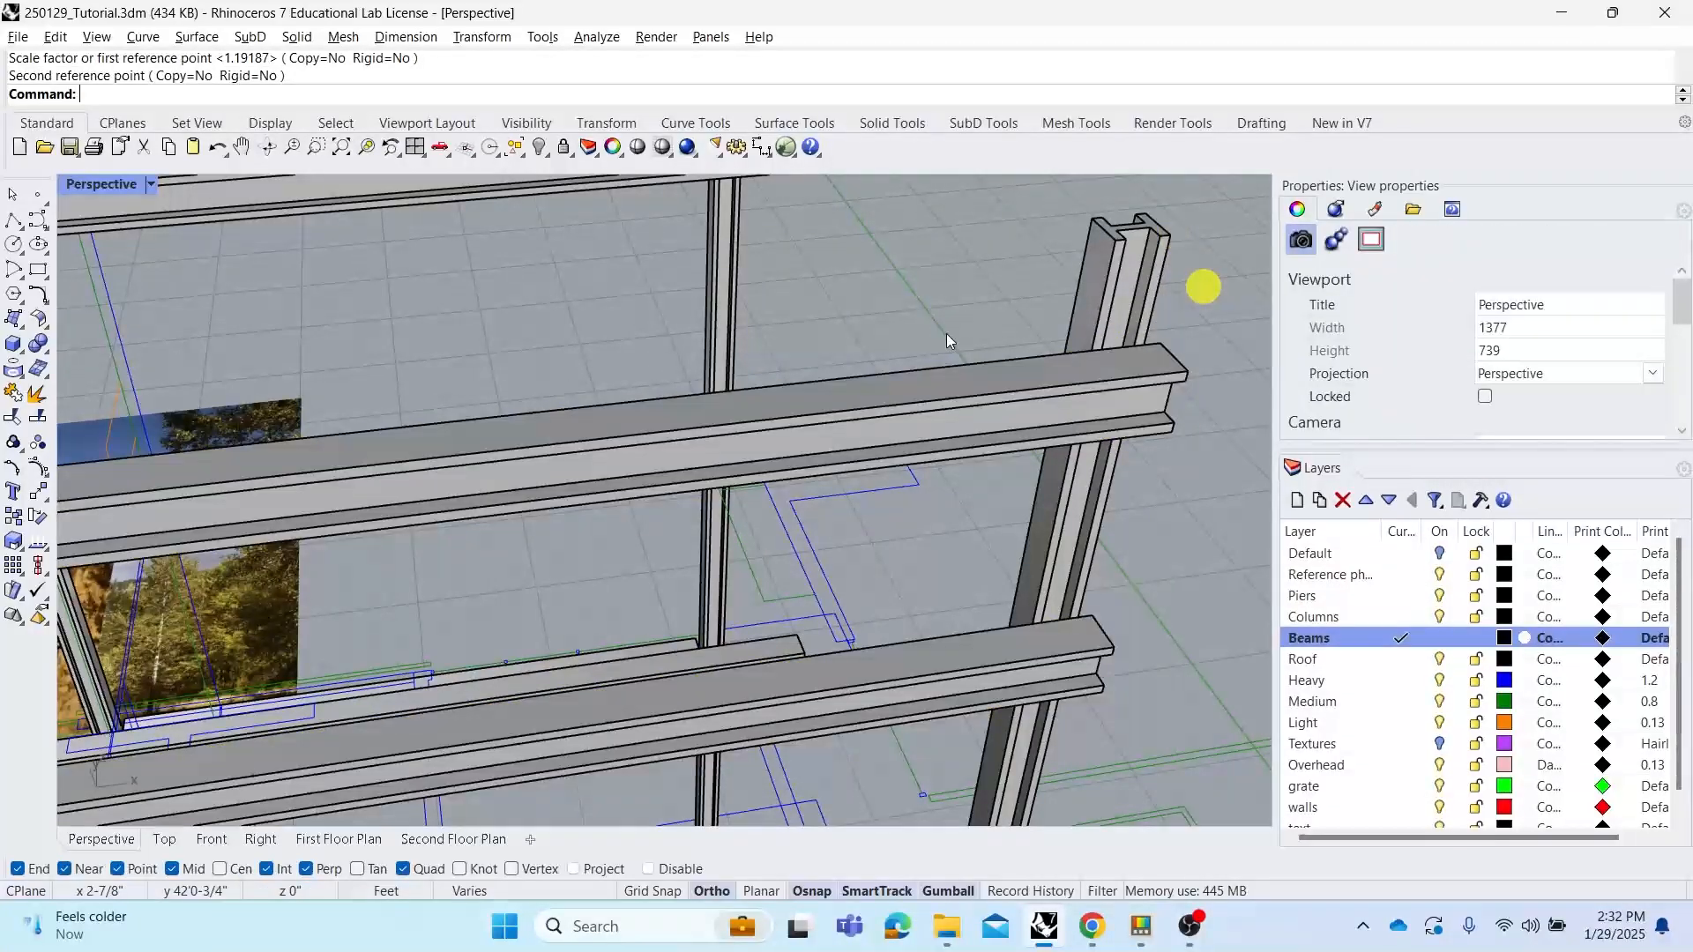
Orbit and zoom around the structural frame to inspect the beams from several angles
right_drag(1202, 283, 820, 392)
scroll(906, 377, down, 5)
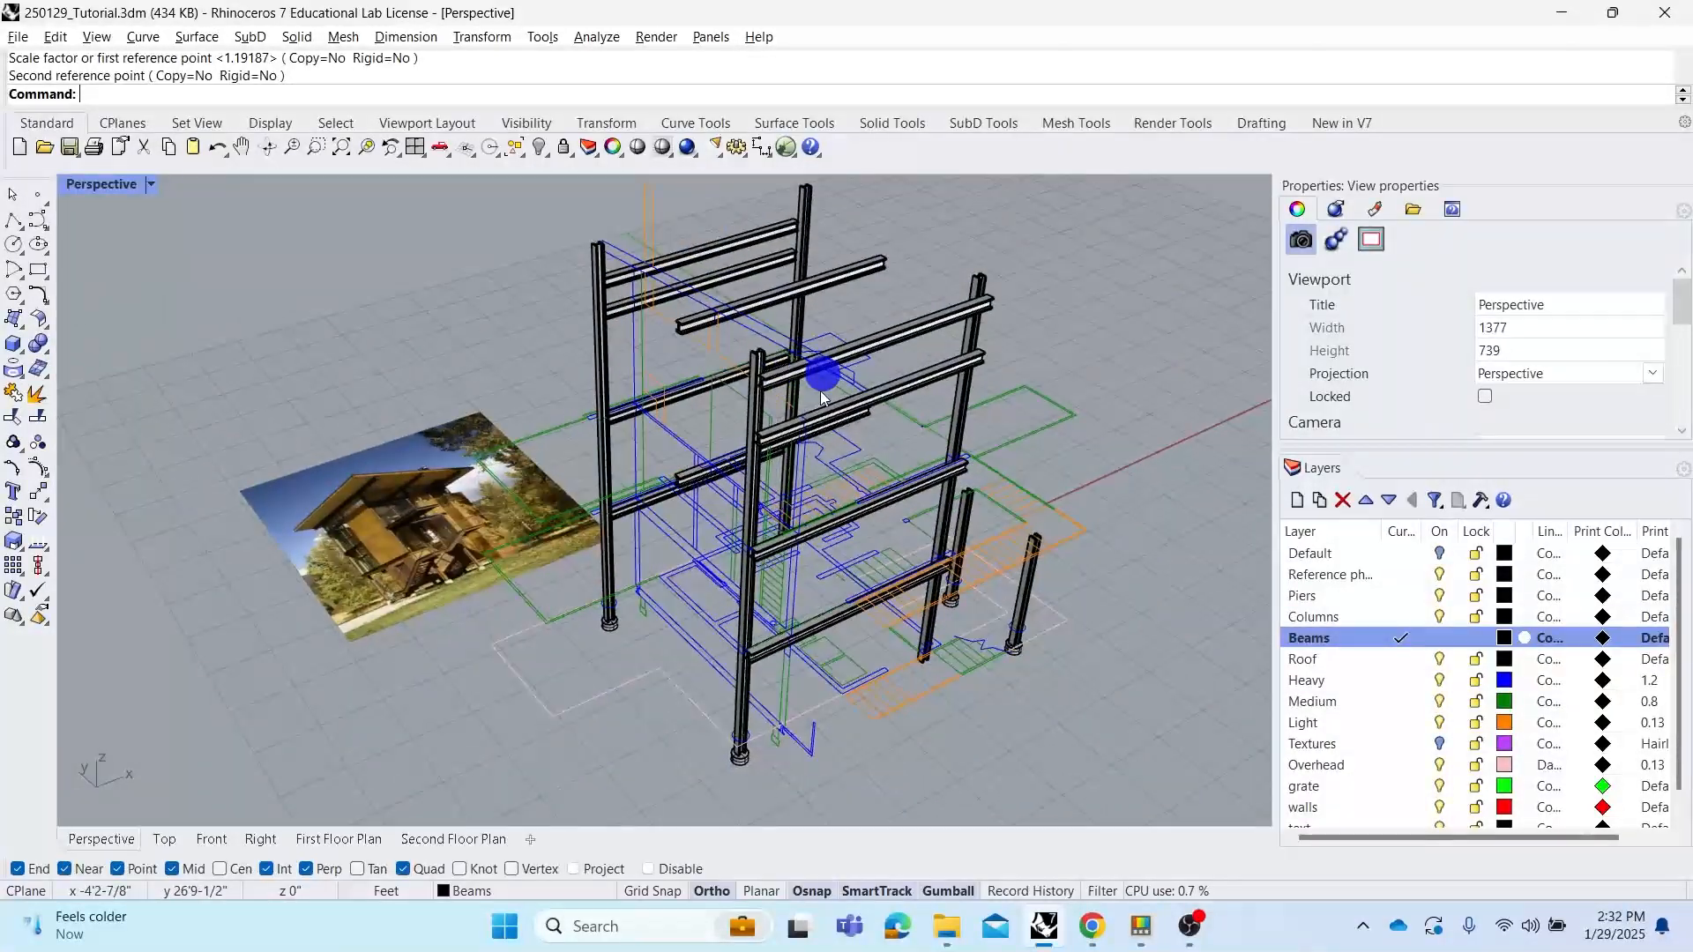
right_drag(679, 381, 624, 414)
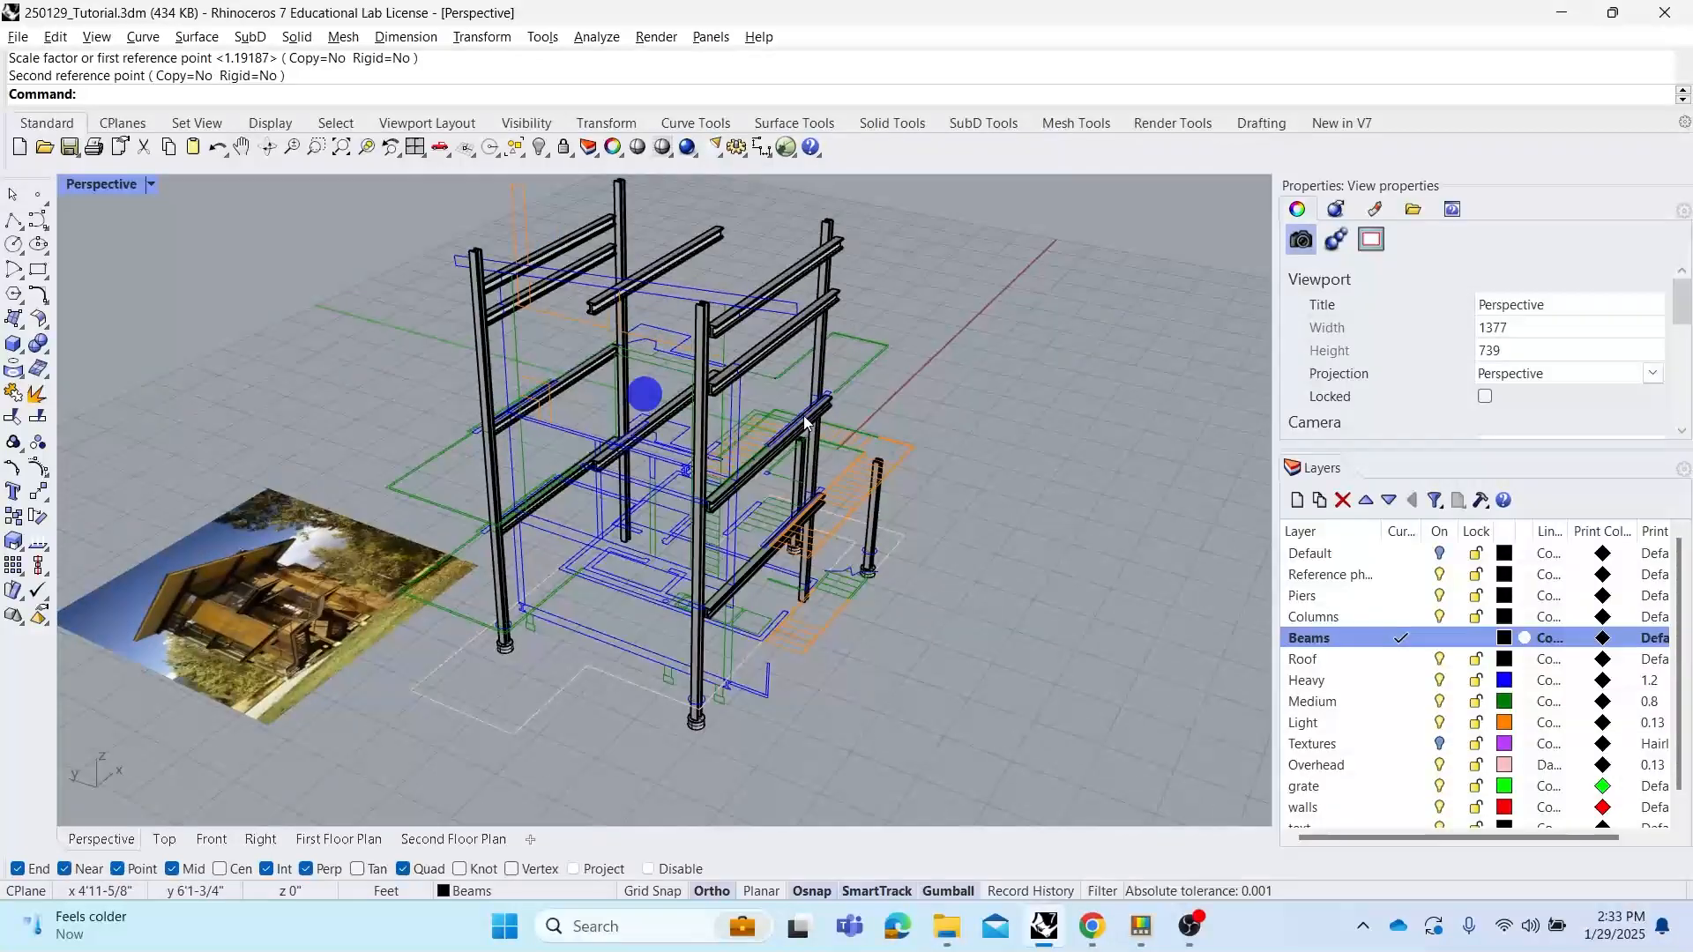
right_drag(908, 404, 505, 422)
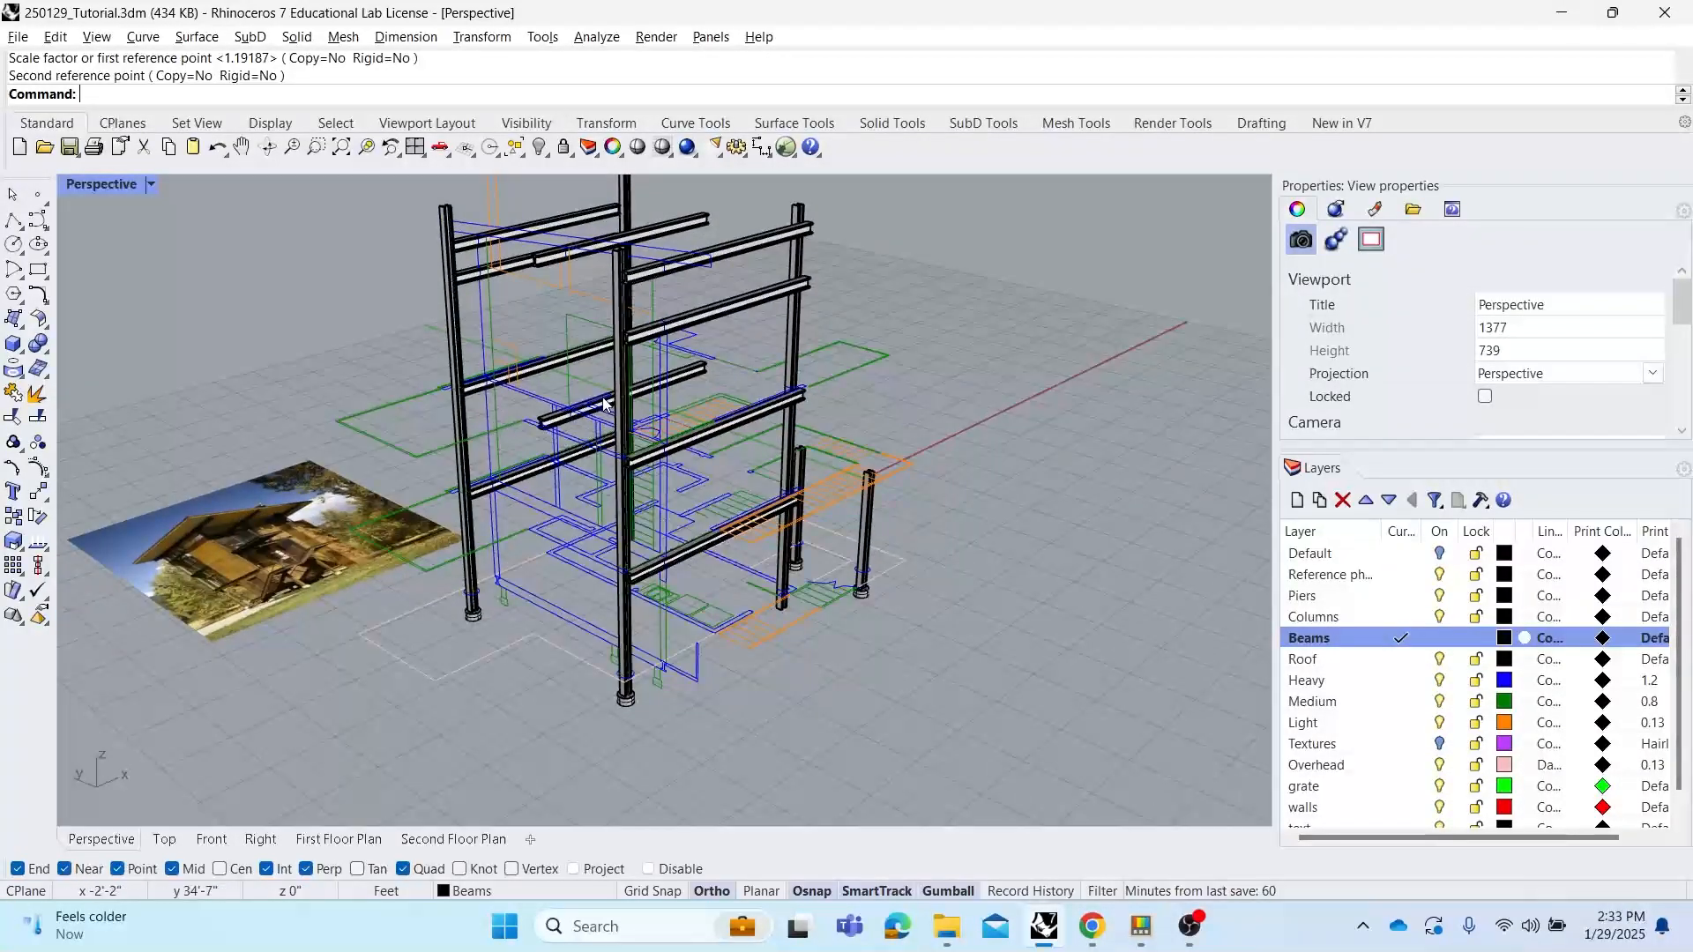
right_drag(605, 404, 457, 495)
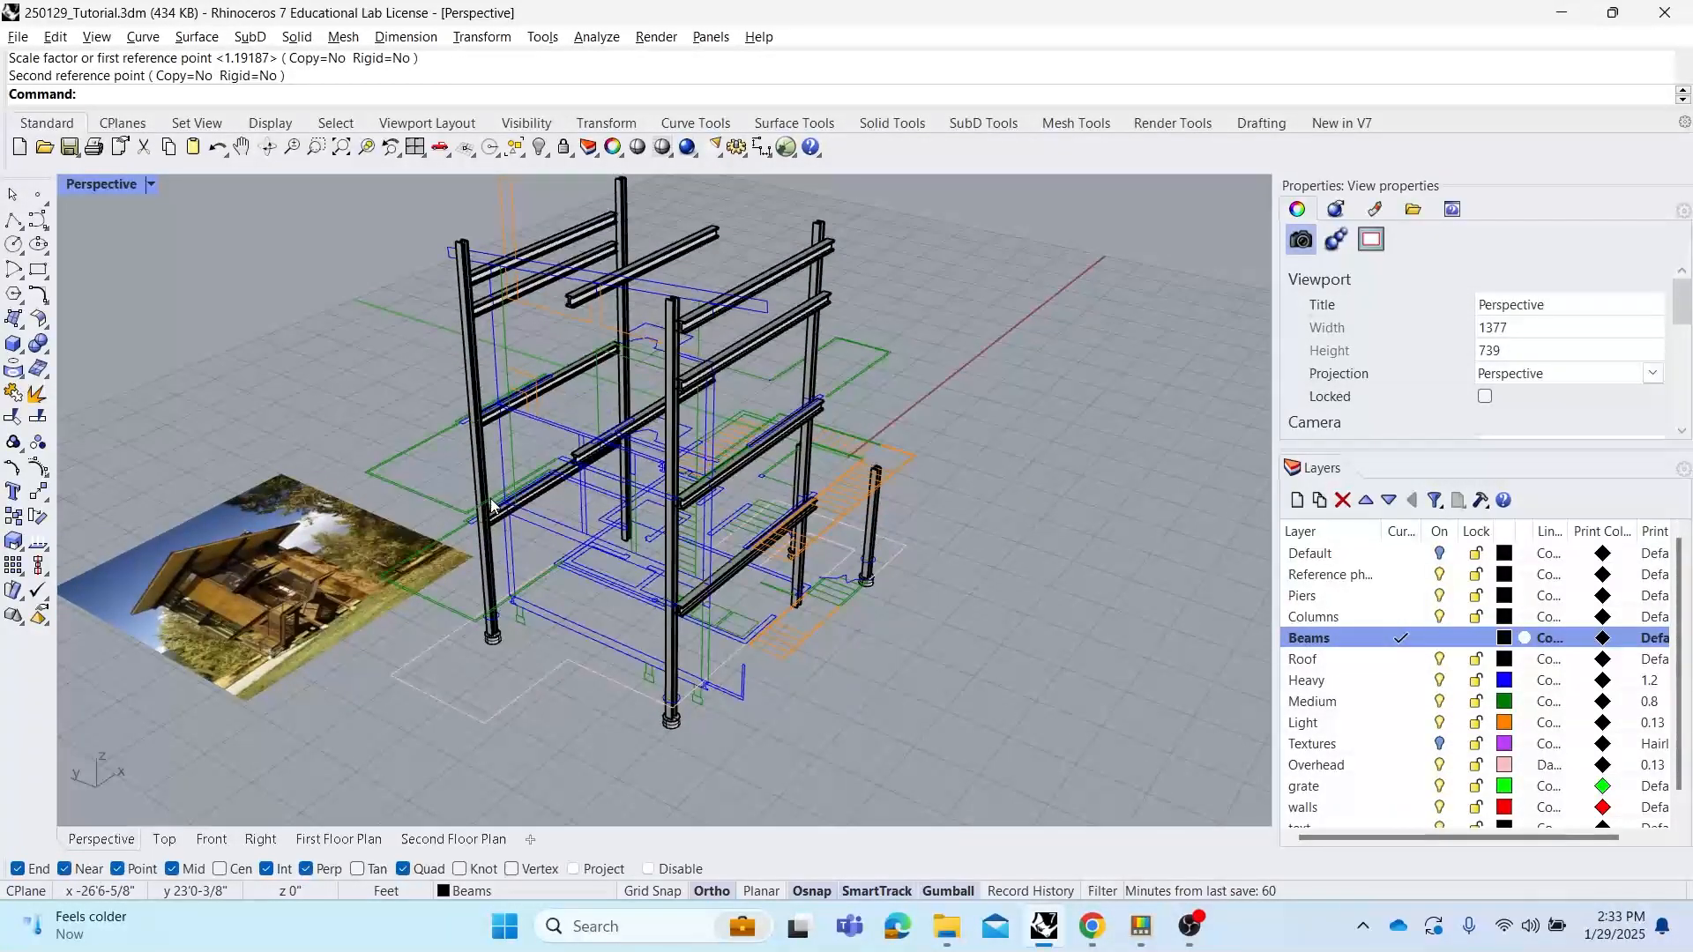
scroll(495, 504, up, 2)
mouse_move(593, 574)
right_down()
mouse_move(574, 569)
mouse_move(567, 592)
right_up()
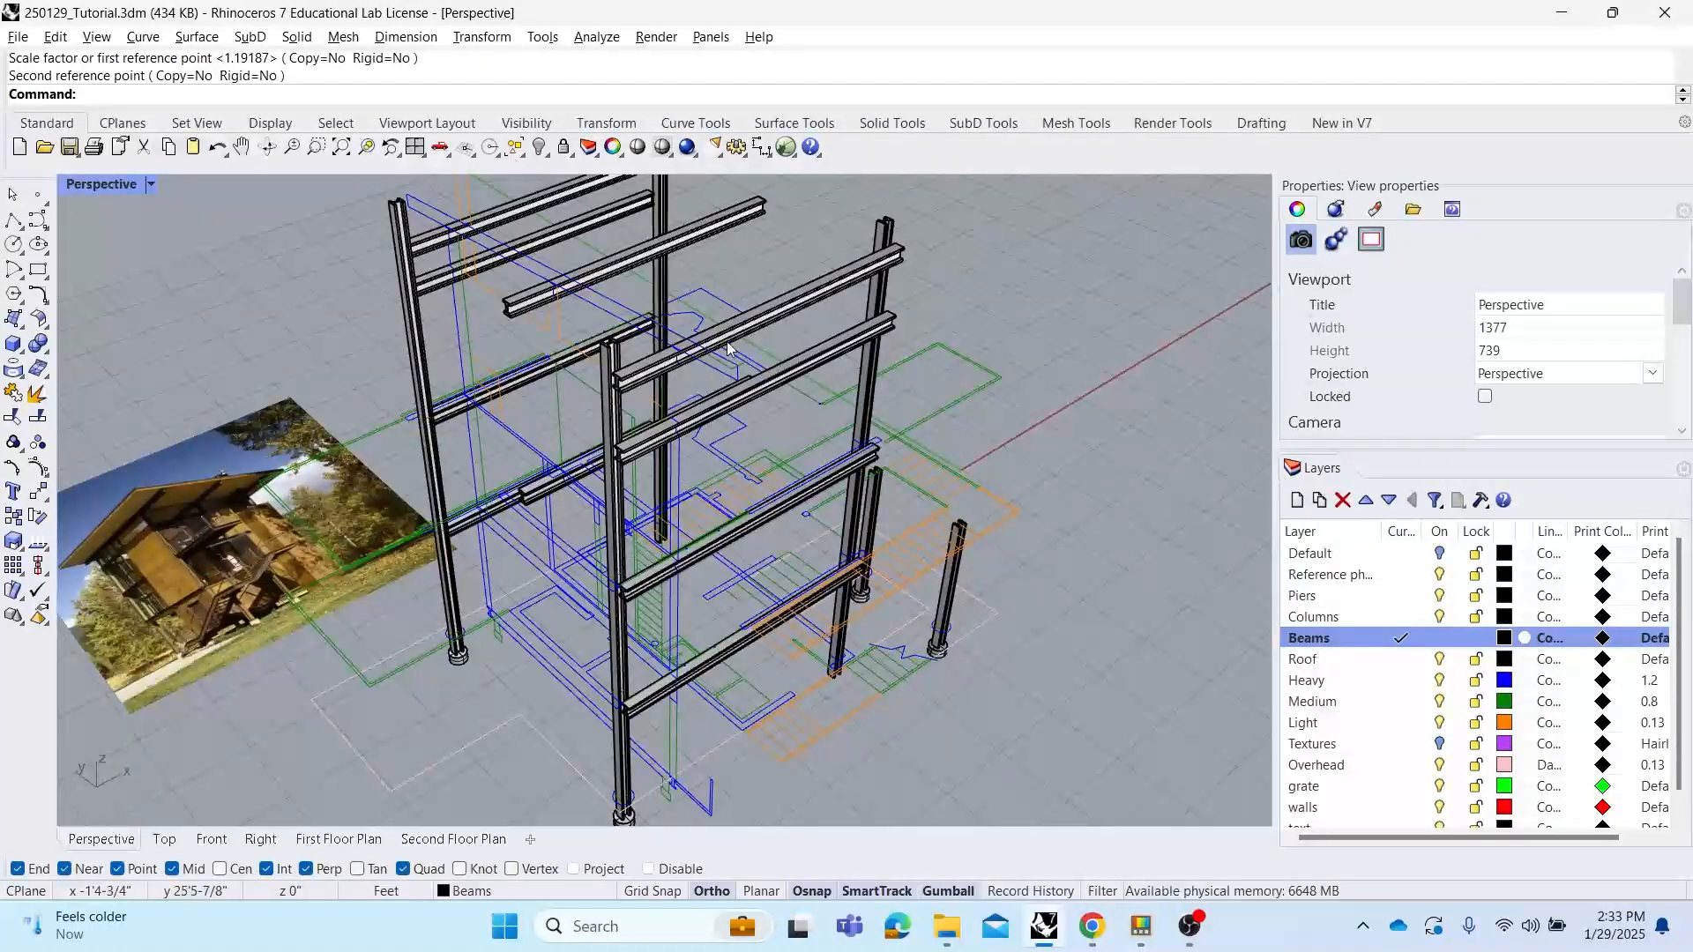
mouse_move(728, 348)
right_down()
mouse_move(775, 397)
mouse_move(847, 405)
mouse_move(705, 326)
right_up()
mouse_move(661, 264)
right_down()
mouse_move(763, 284)
mouse_move(728, 313)
right_up()
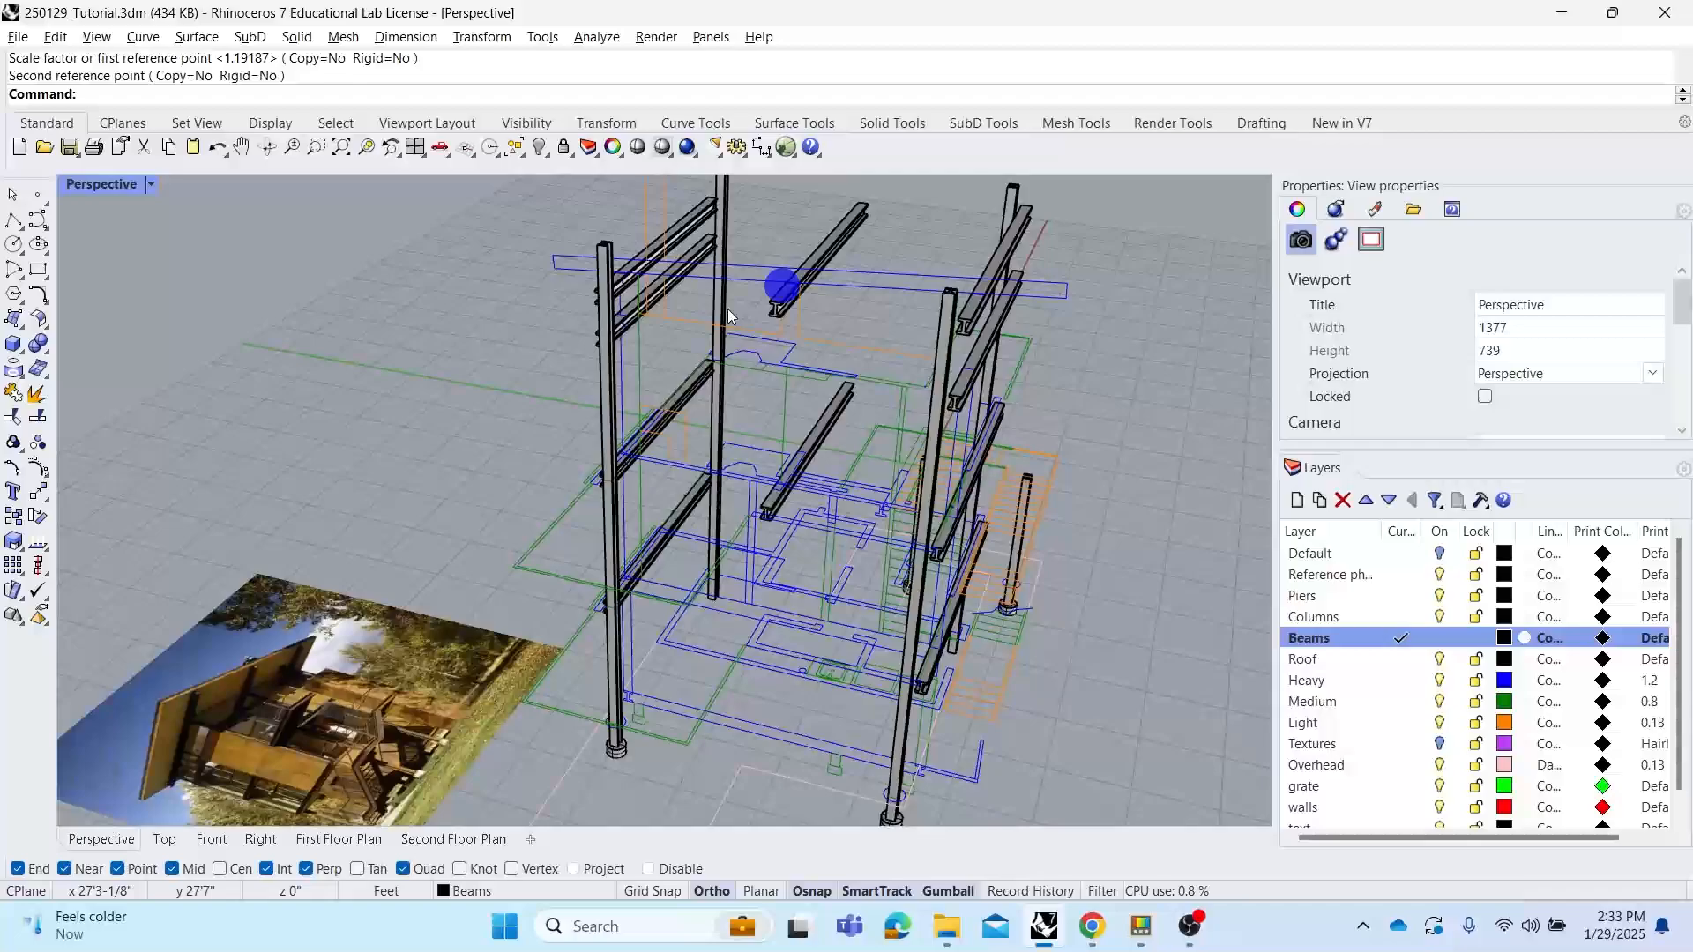
Select the six beams of the two side frames and rotate them 90 degrees with the gumball
click(675, 279)
shift+click(690, 393)
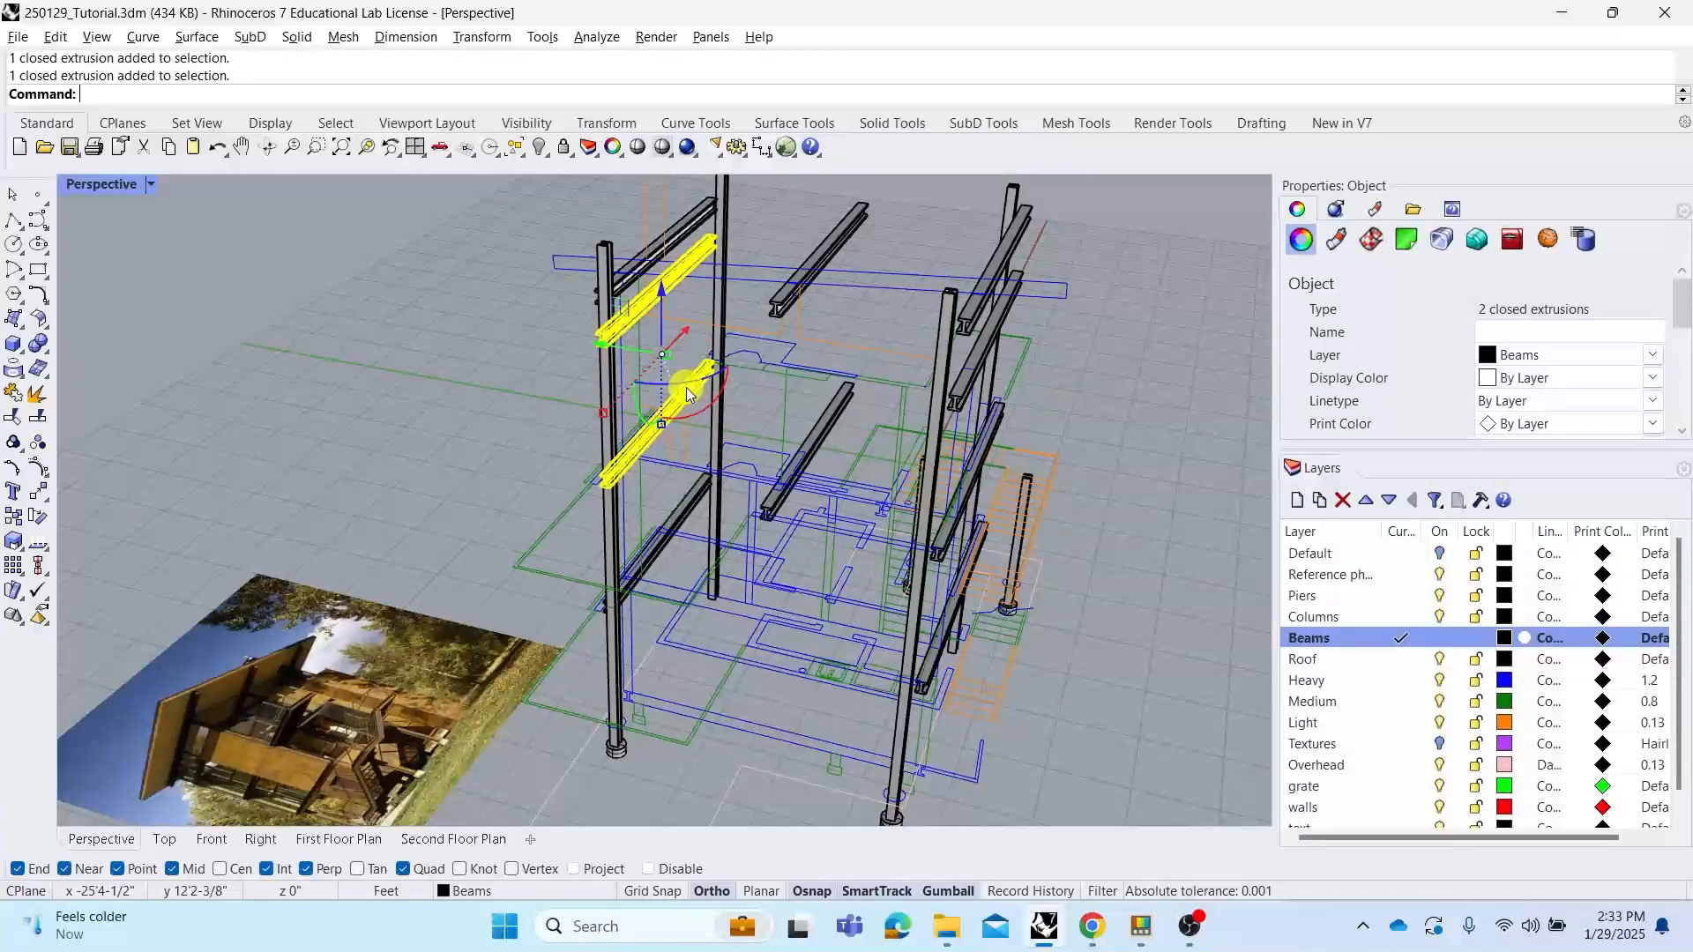
shift+click(680, 520)
right_drag(926, 408, 904, 388)
shift+click(903, 372)
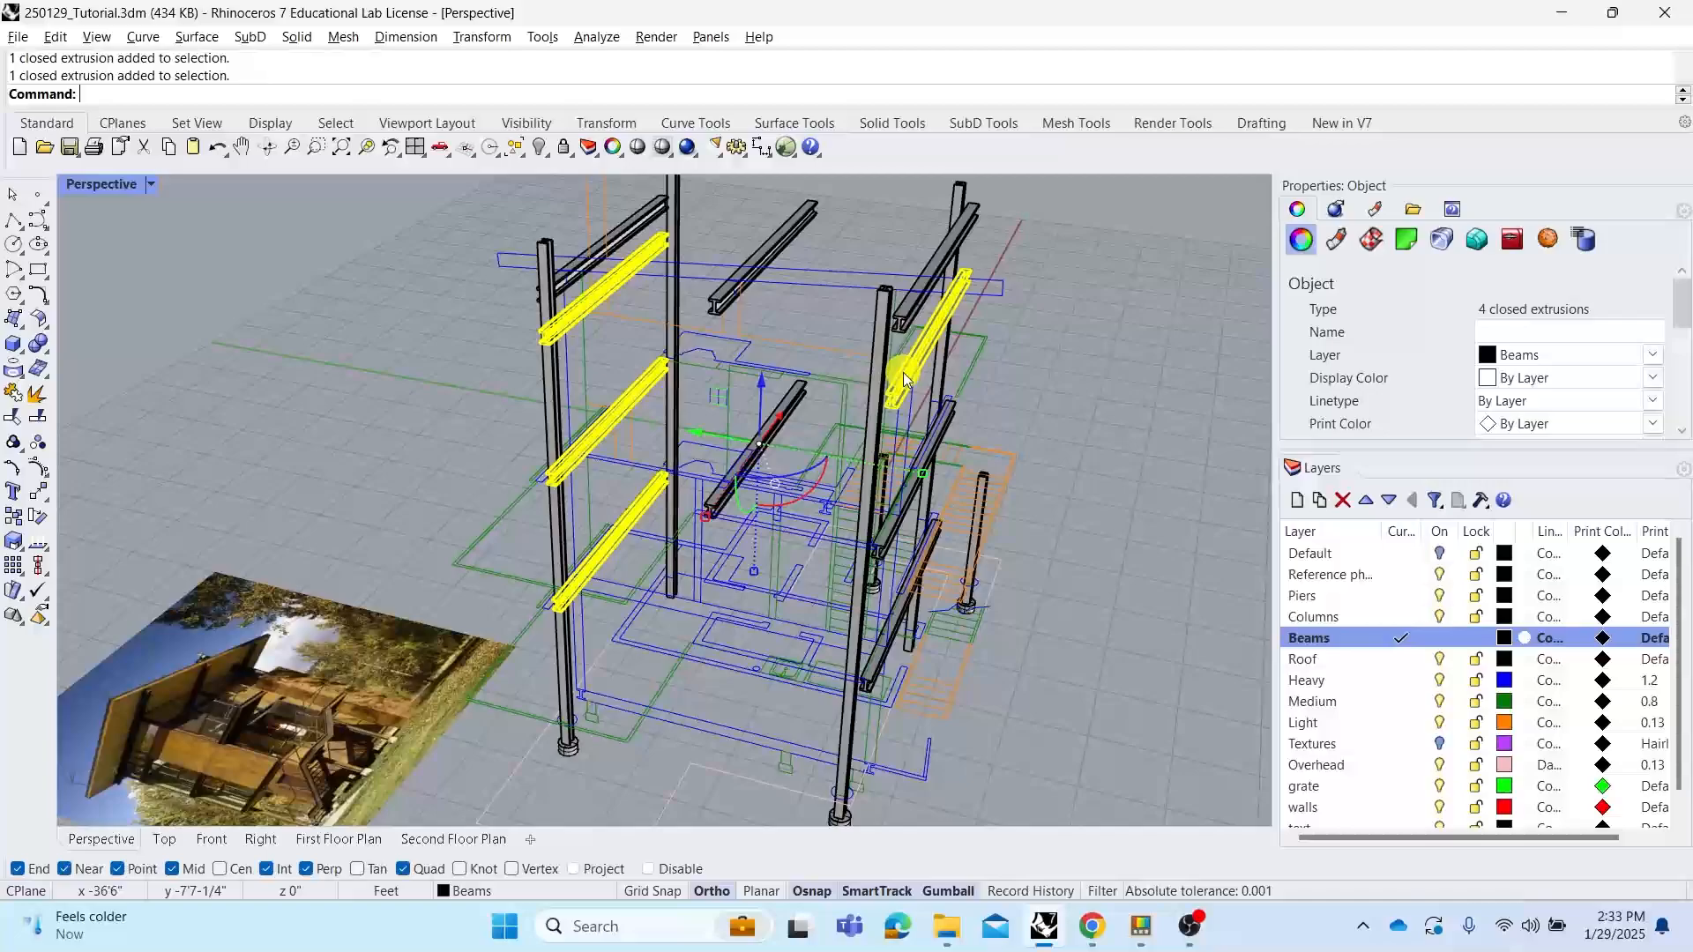
shift+click(920, 476)
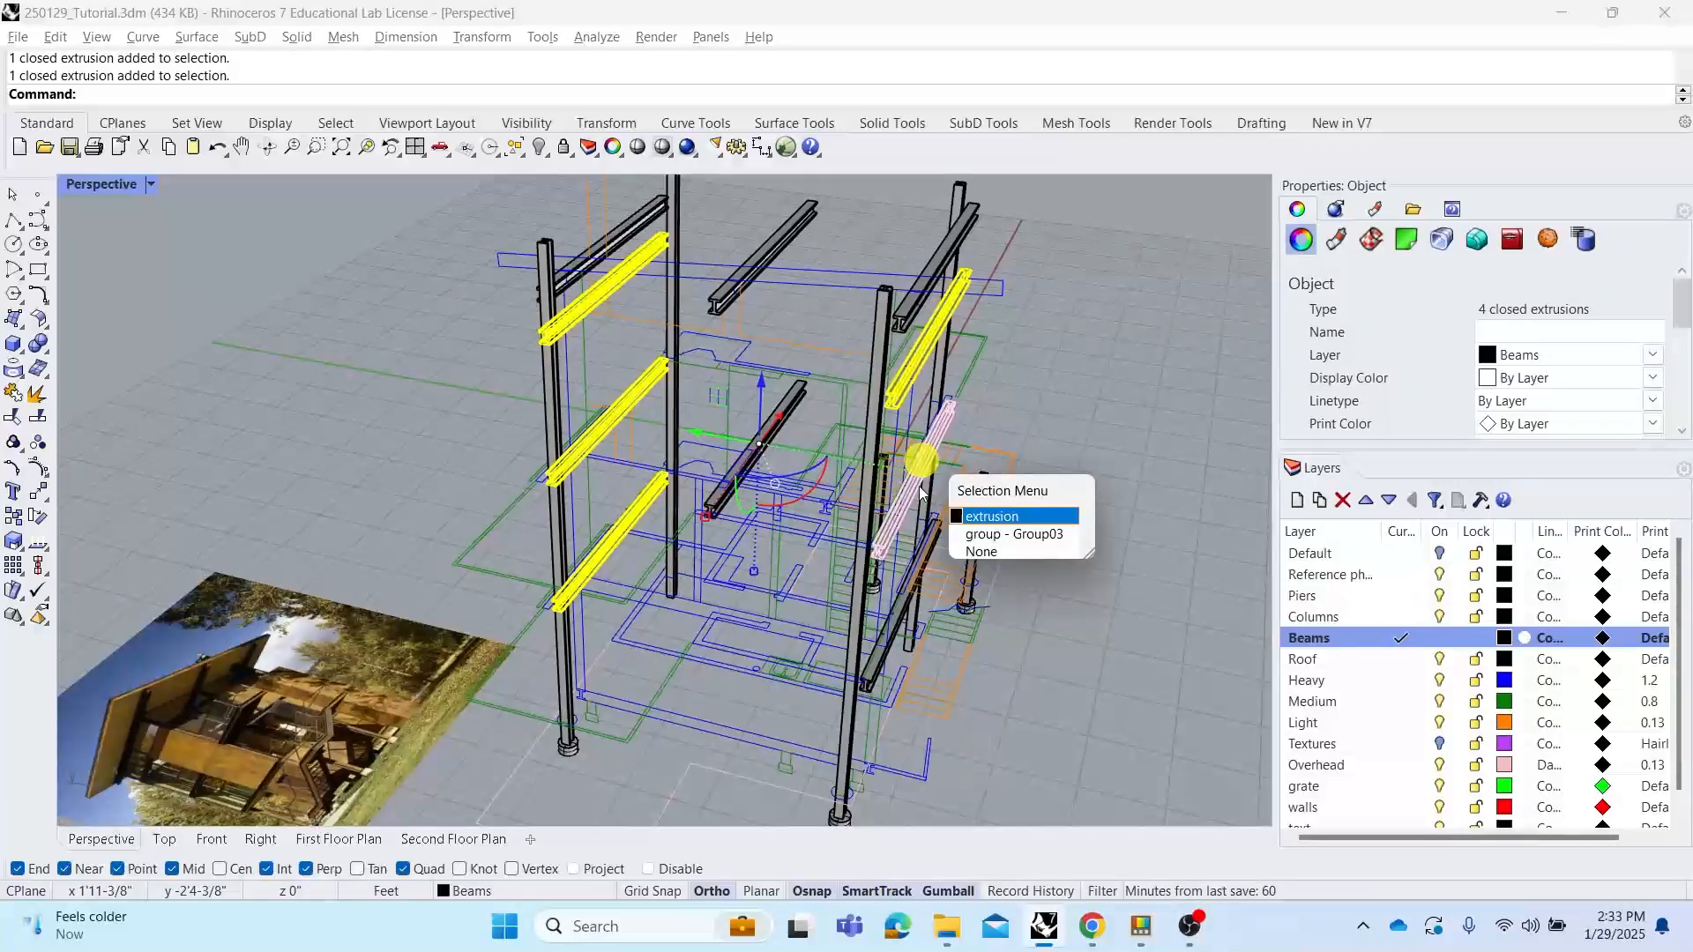
click(992, 516)
shift+click(922, 604)
right_drag(768, 522, 763, 530)
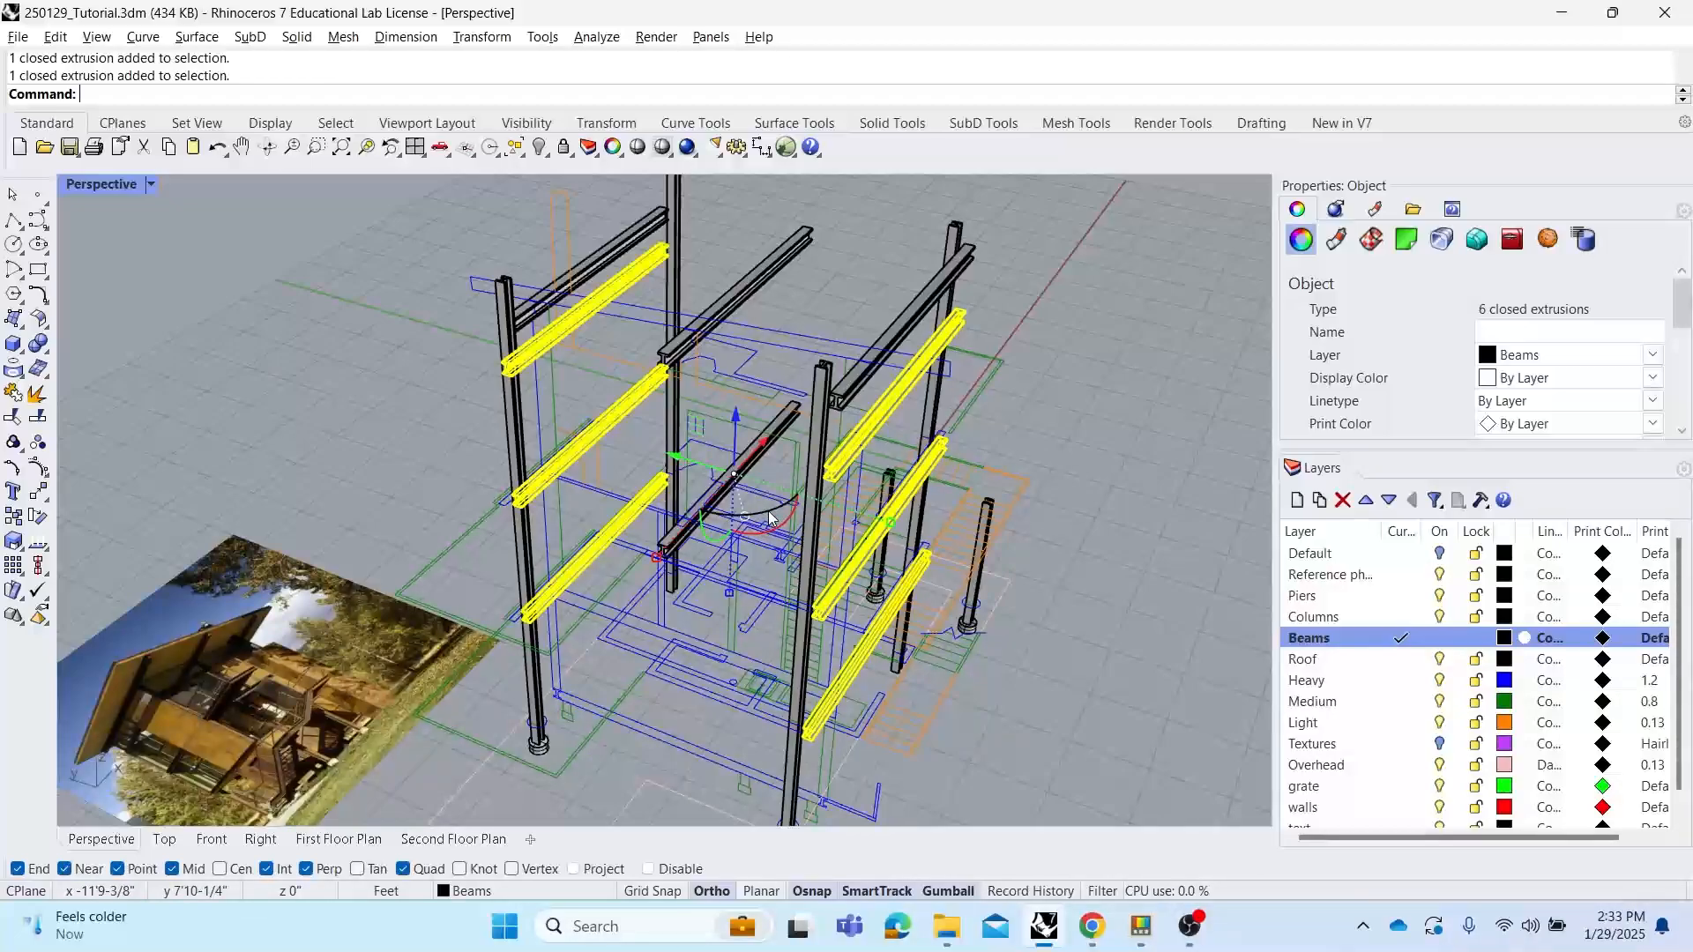
click(769, 519)
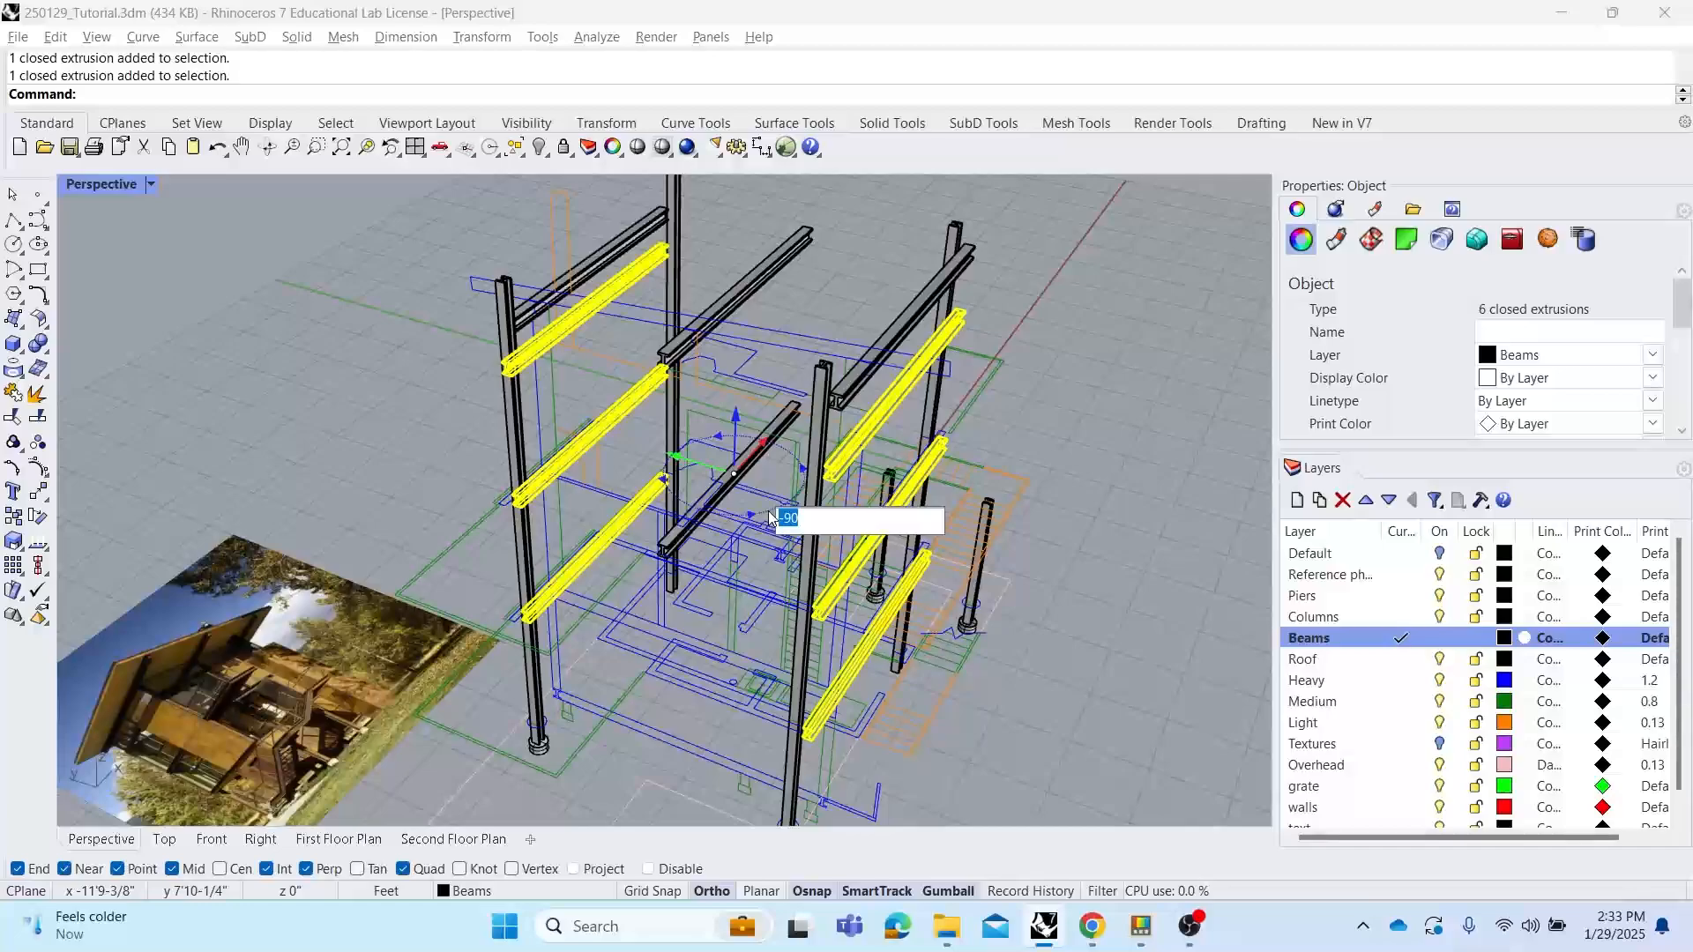
key(Return)
click(1090, 426)
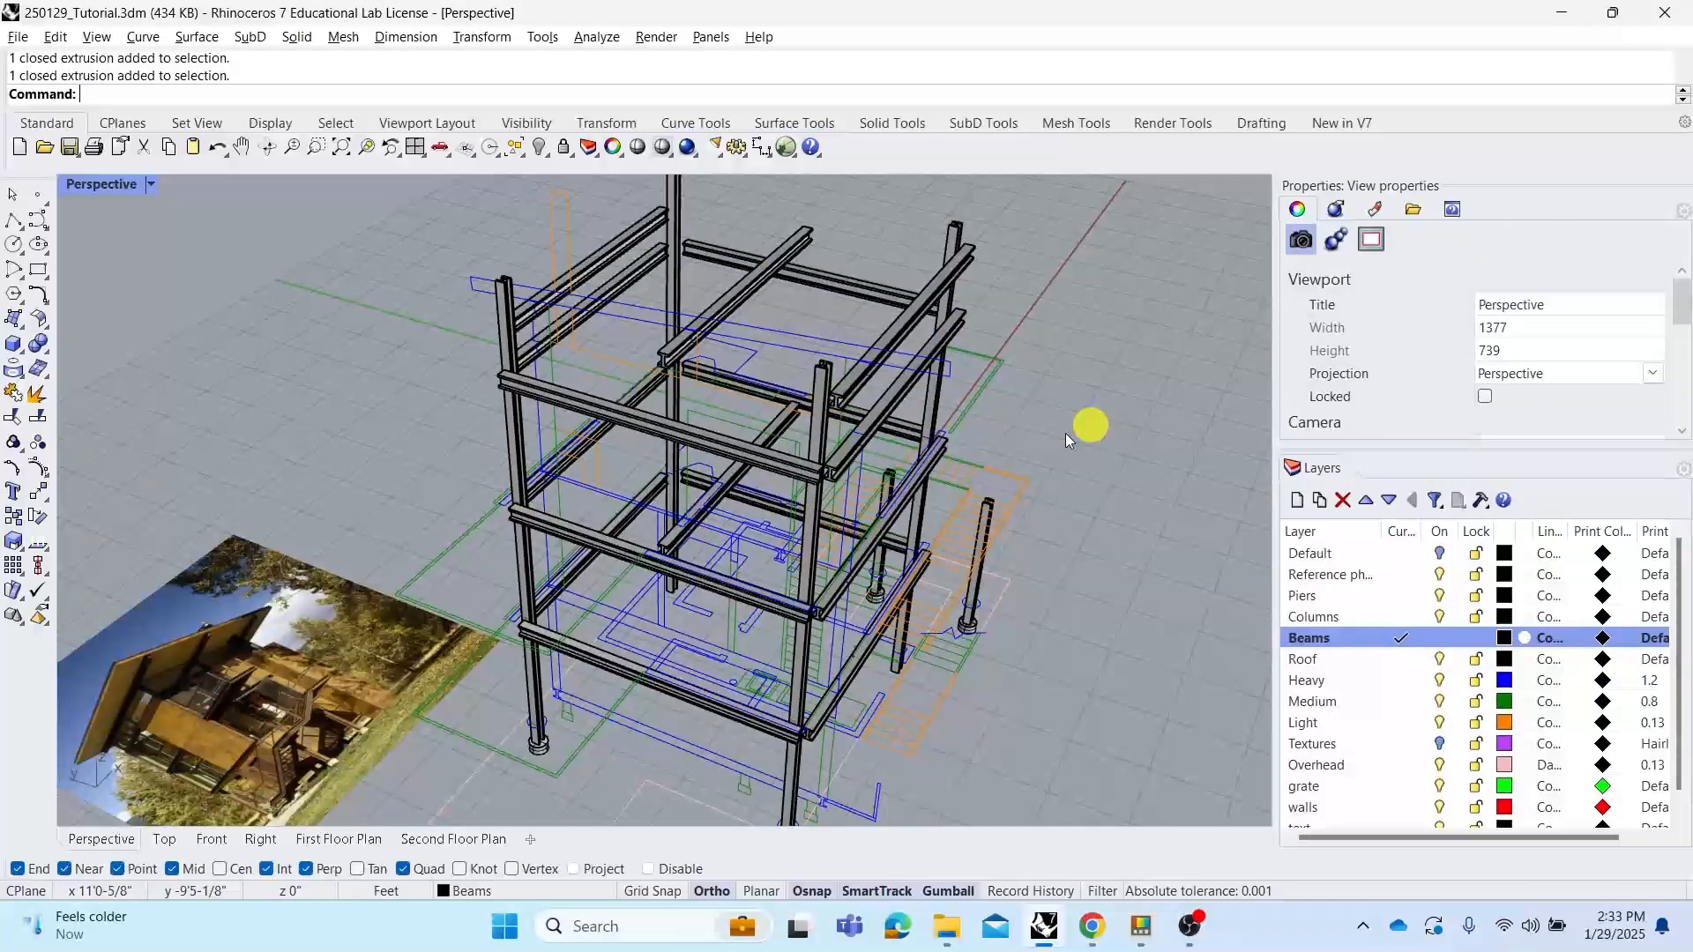
Draw a rectangle in the maximized Top view beside the house plan and select it
right_drag(959, 448, 670, 480)
scroll(670, 480, up, 5)
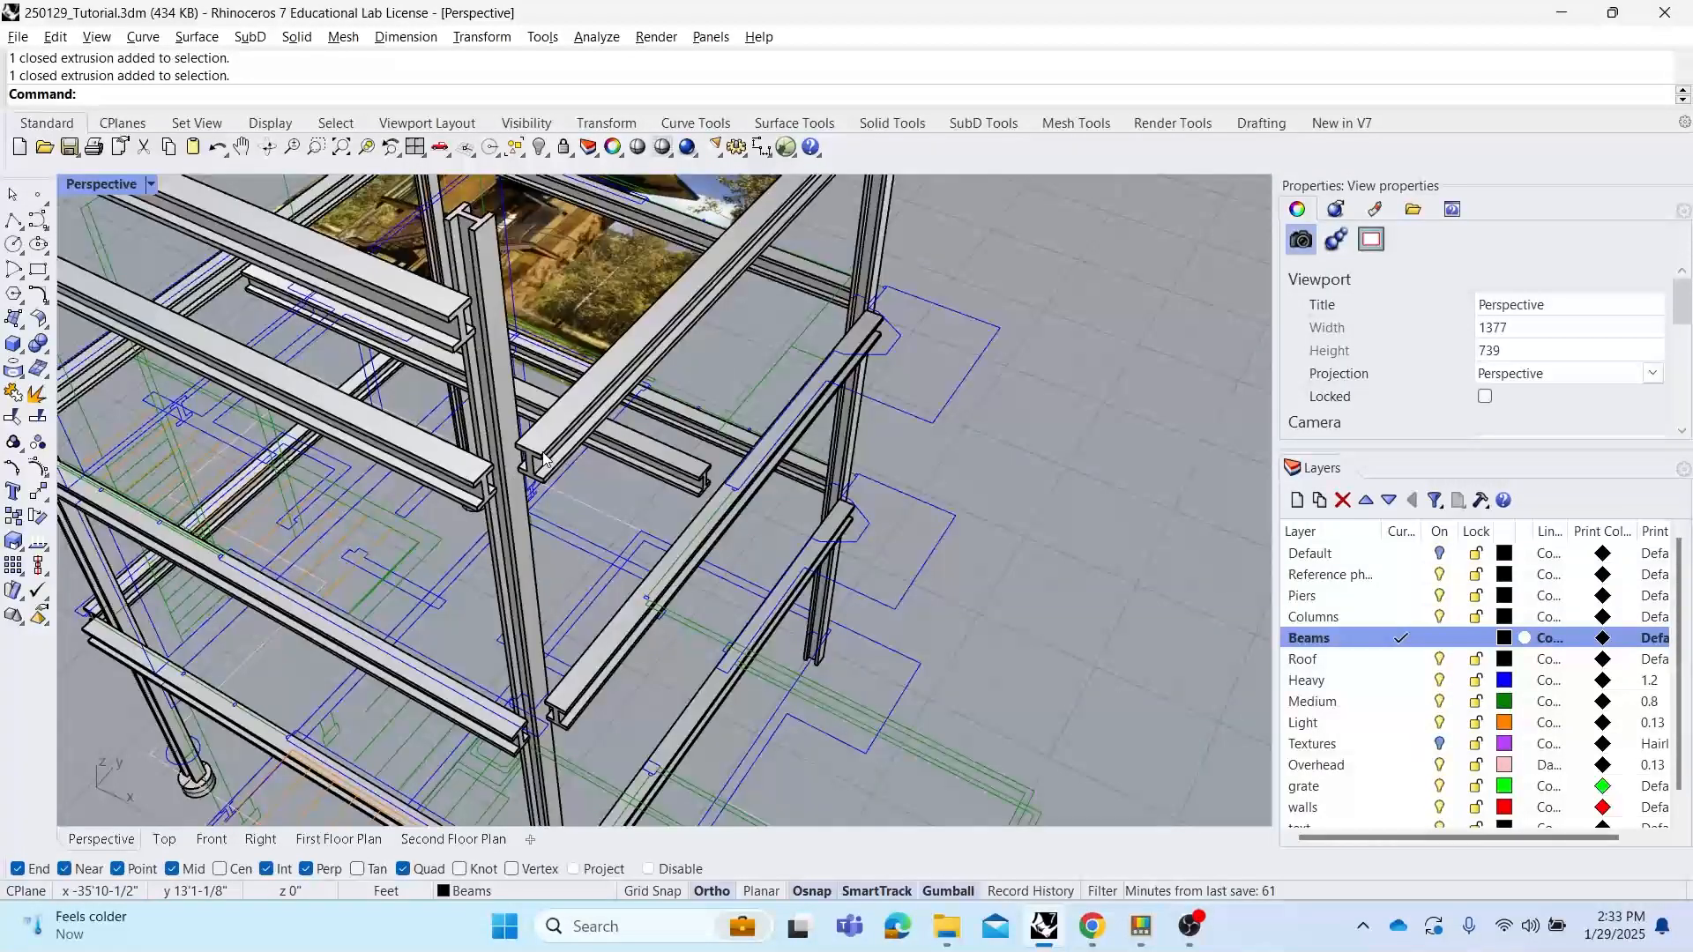
right_drag(555, 438, 647, 529)
right_drag(608, 438, 703, 438)
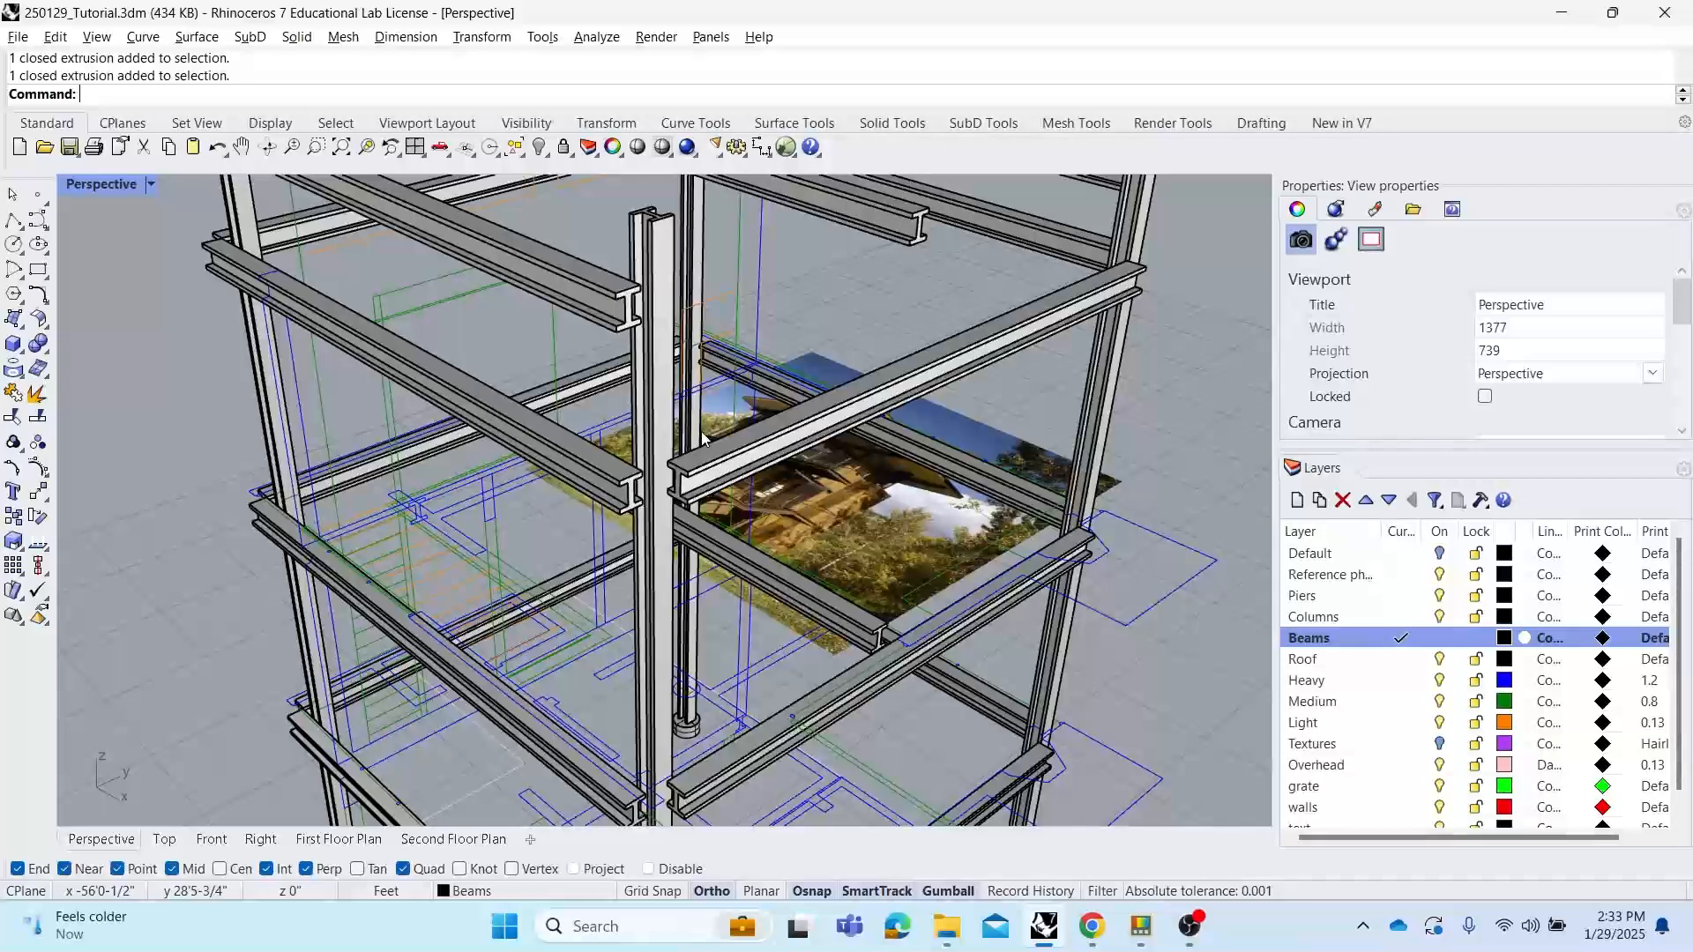
double_click(95, 187)
scroll(236, 276, down, 11)
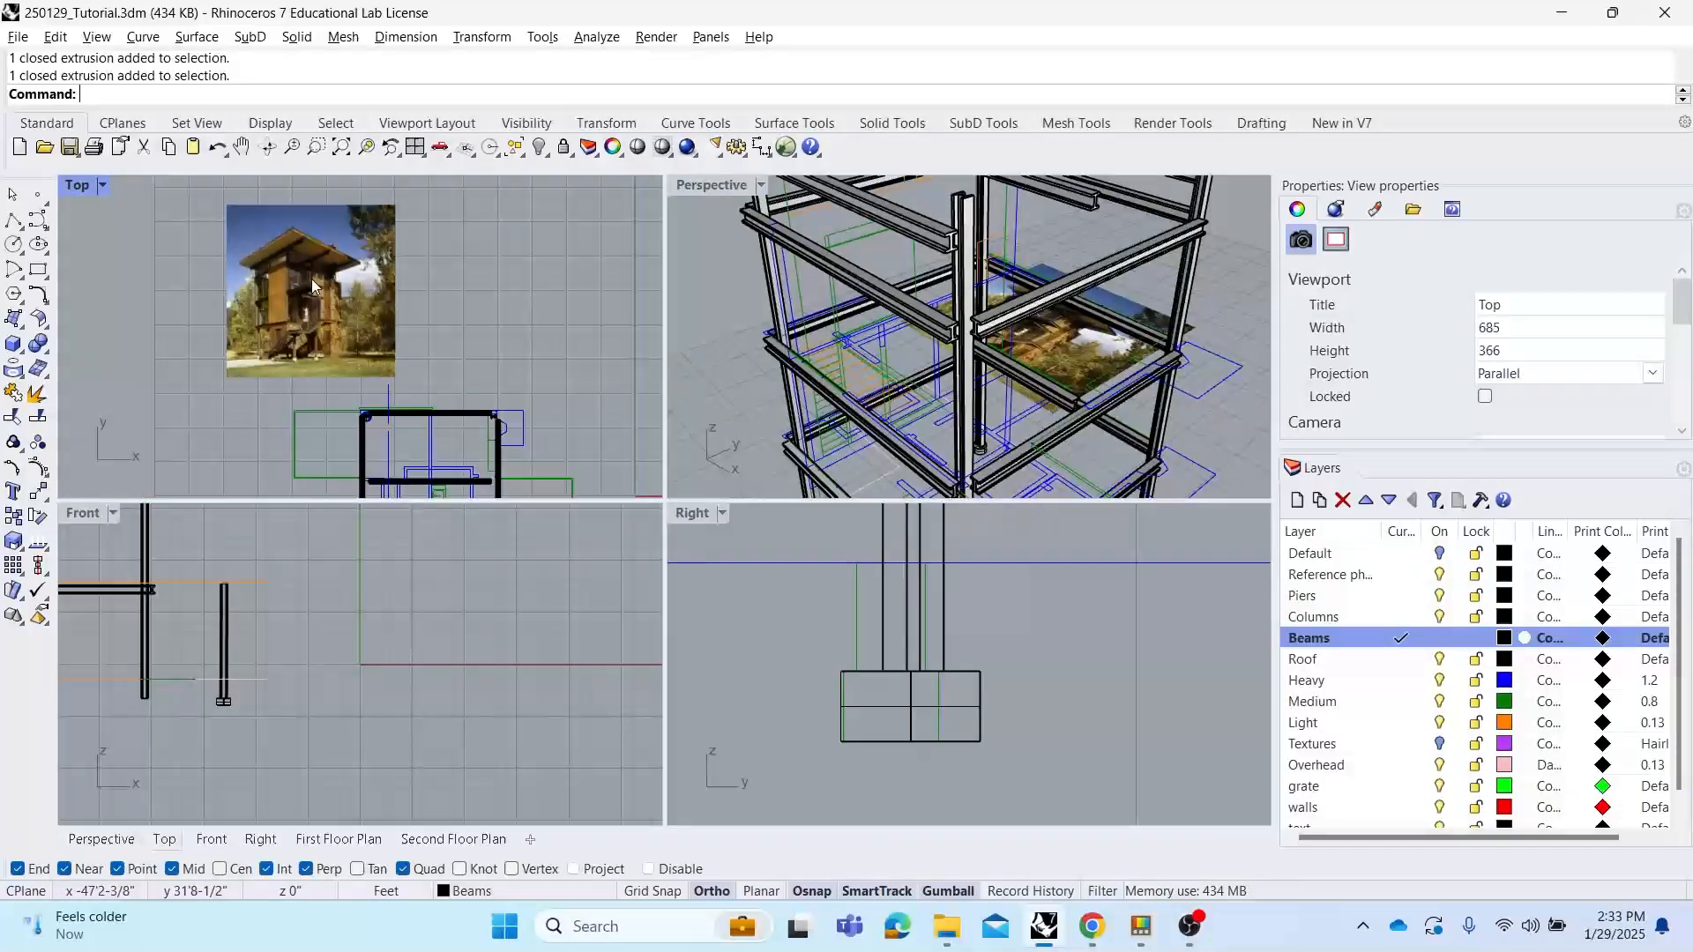
right_drag(420, 298, 362, 269)
scroll(505, 283, up, 2)
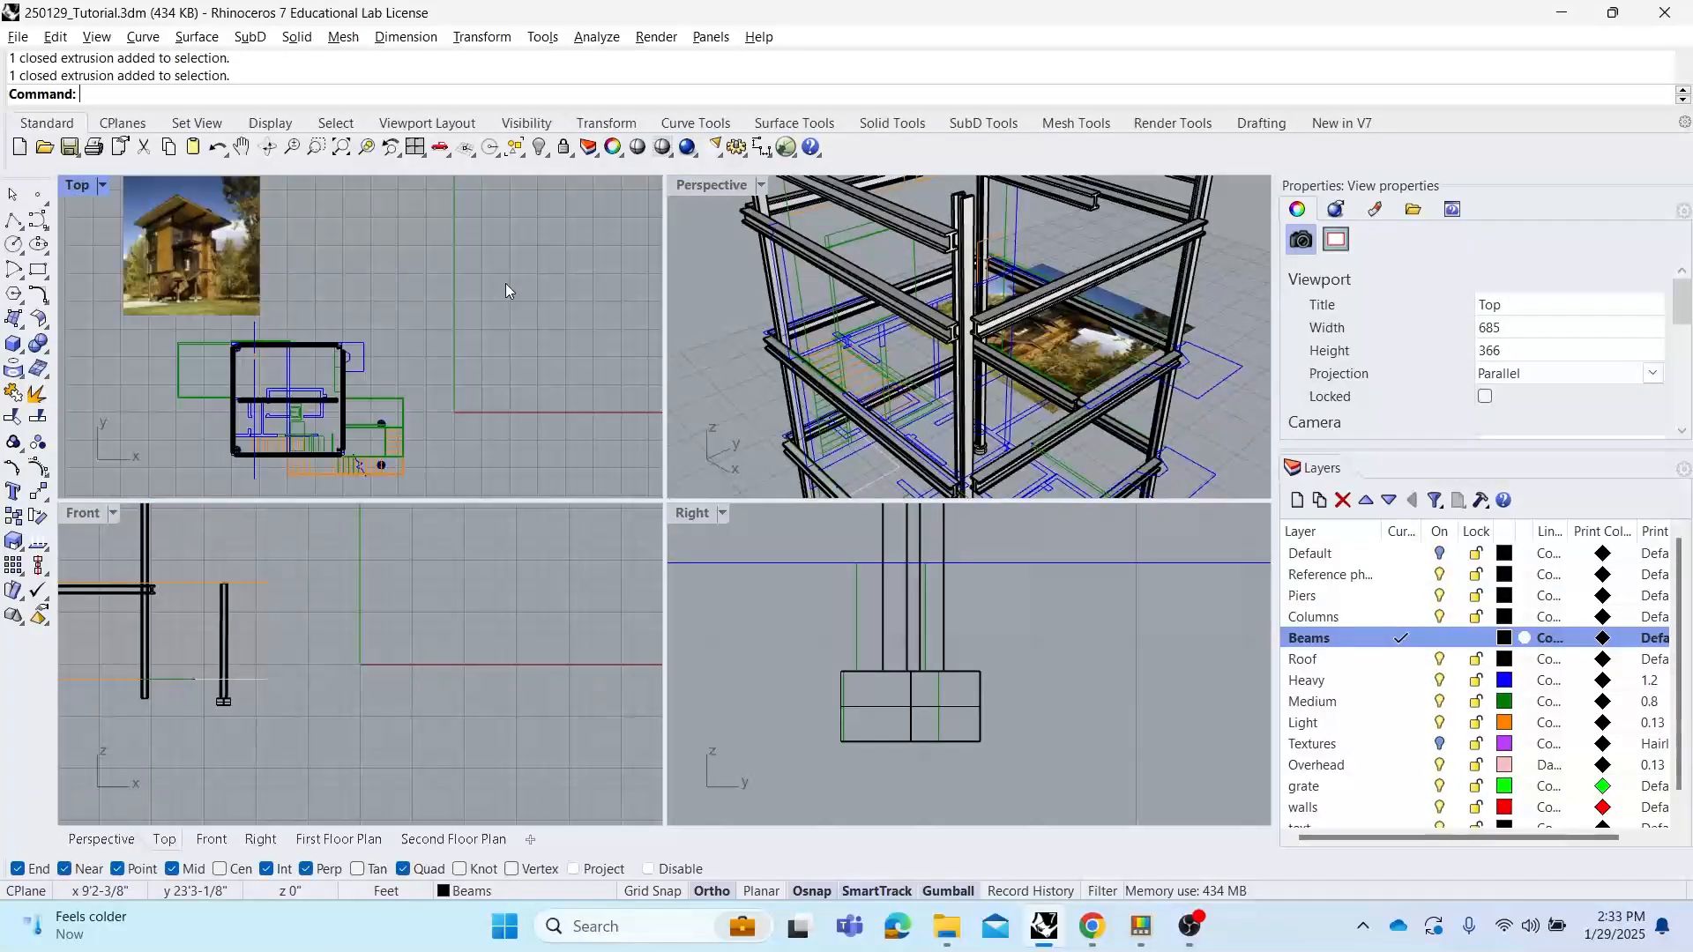
scroll(498, 283, up, 1)
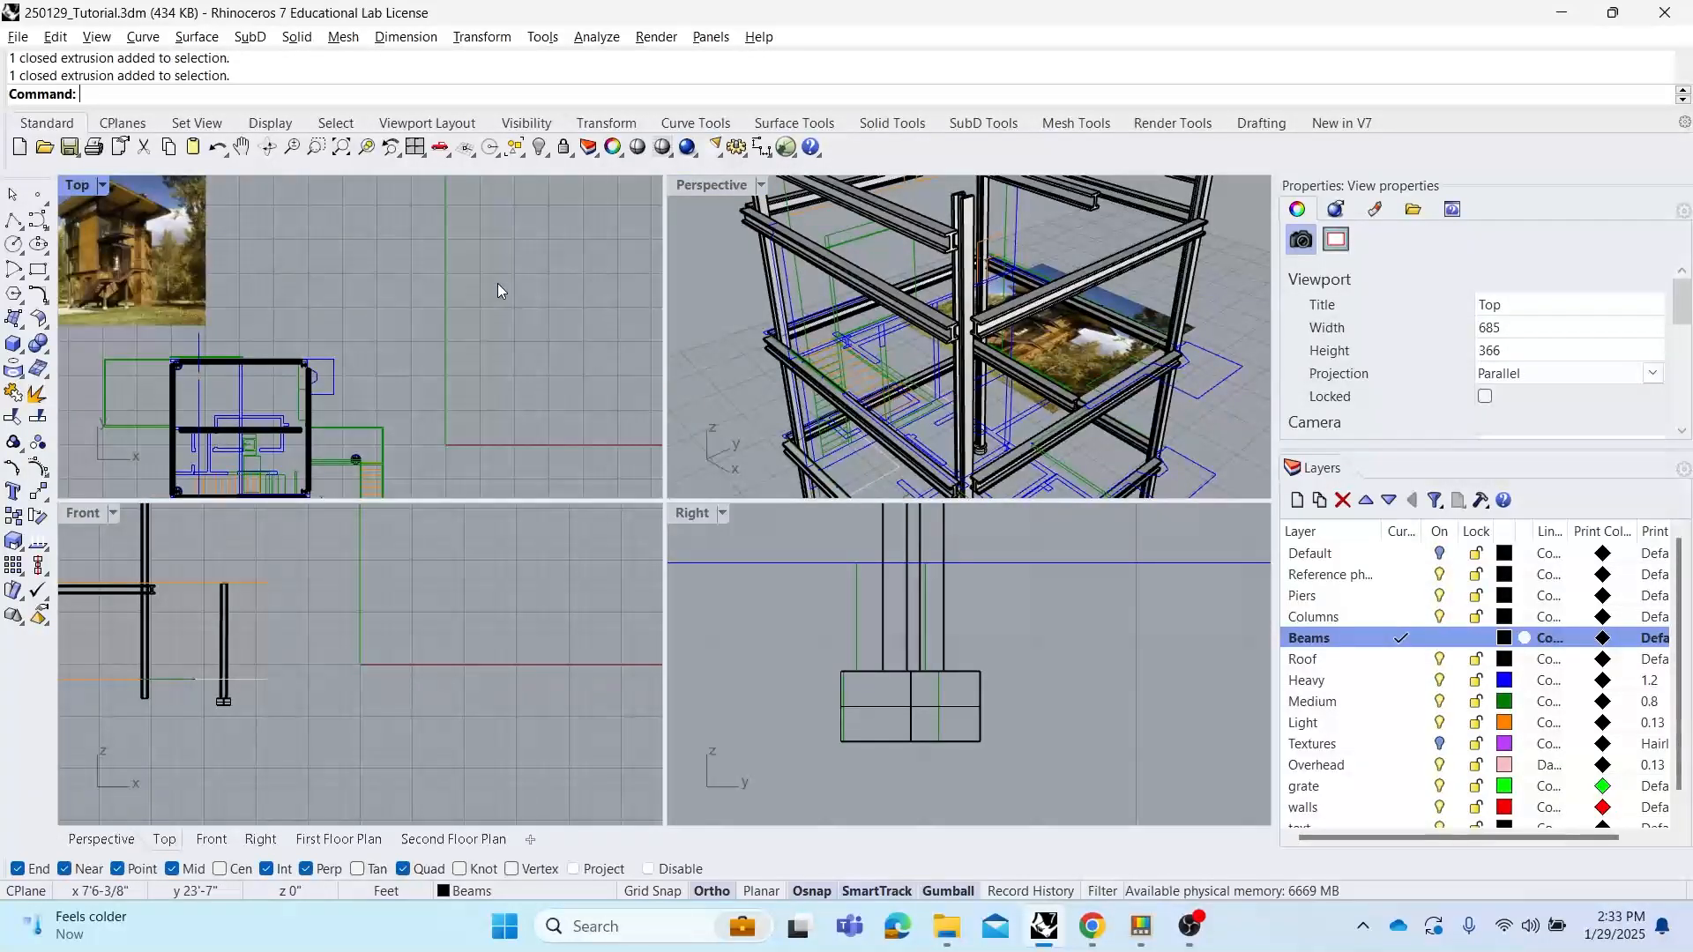
double_click(90, 187)
scroll(448, 332, up, 1)
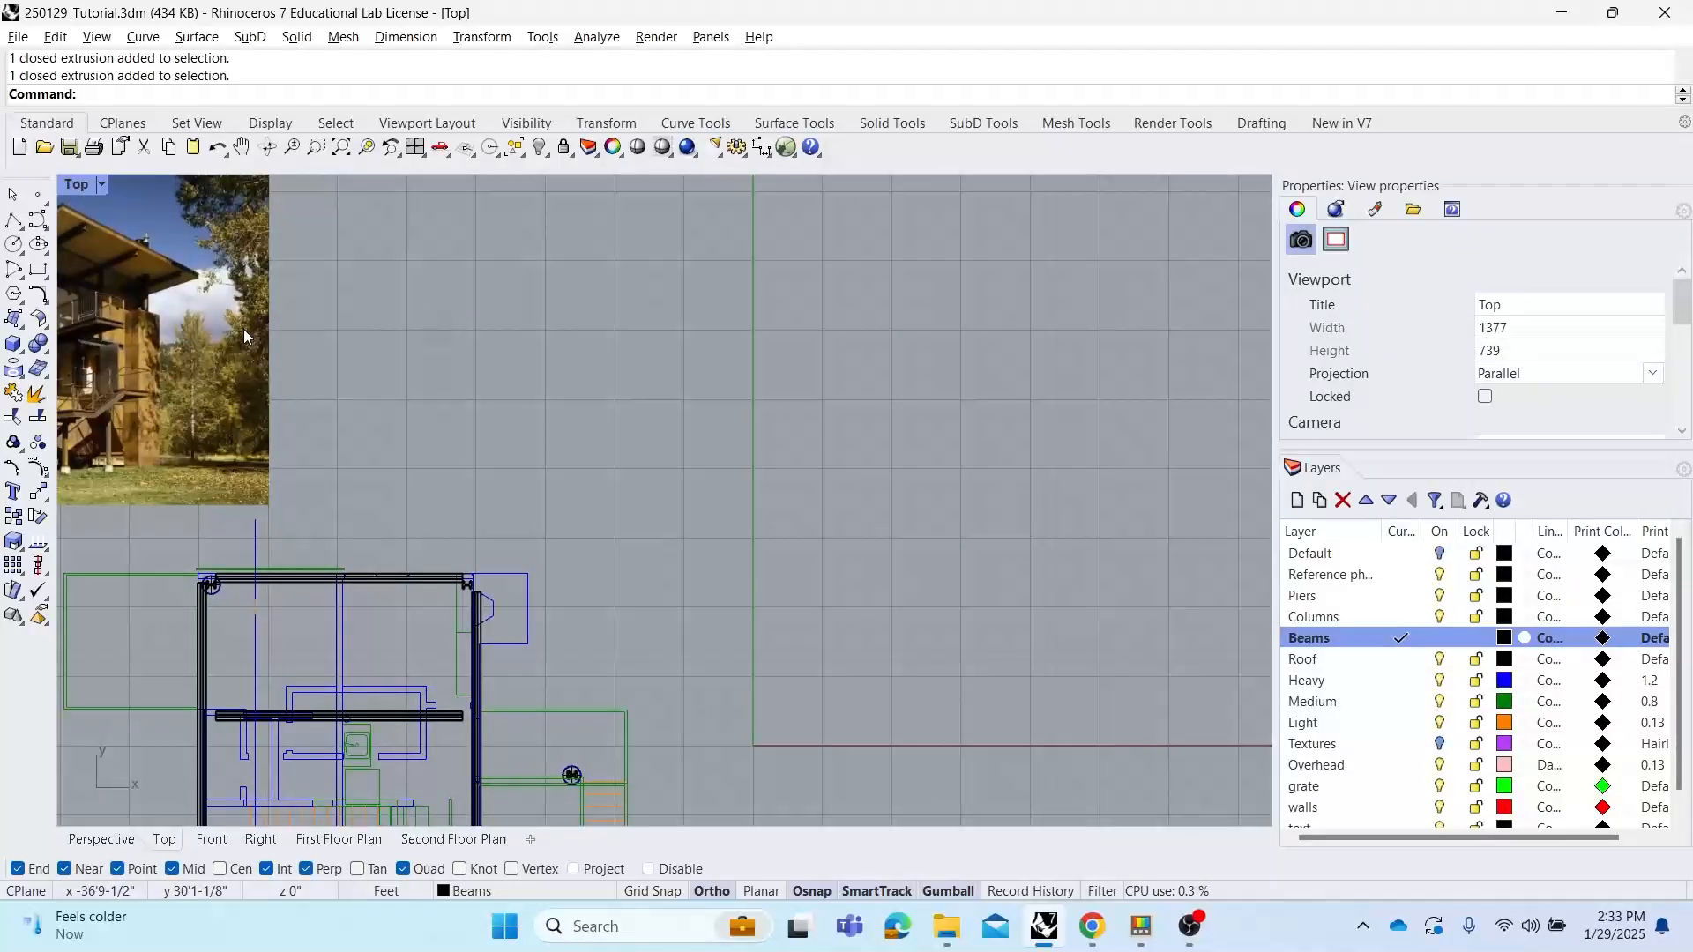
click(38, 269)
click(578, 336)
click(671, 425)
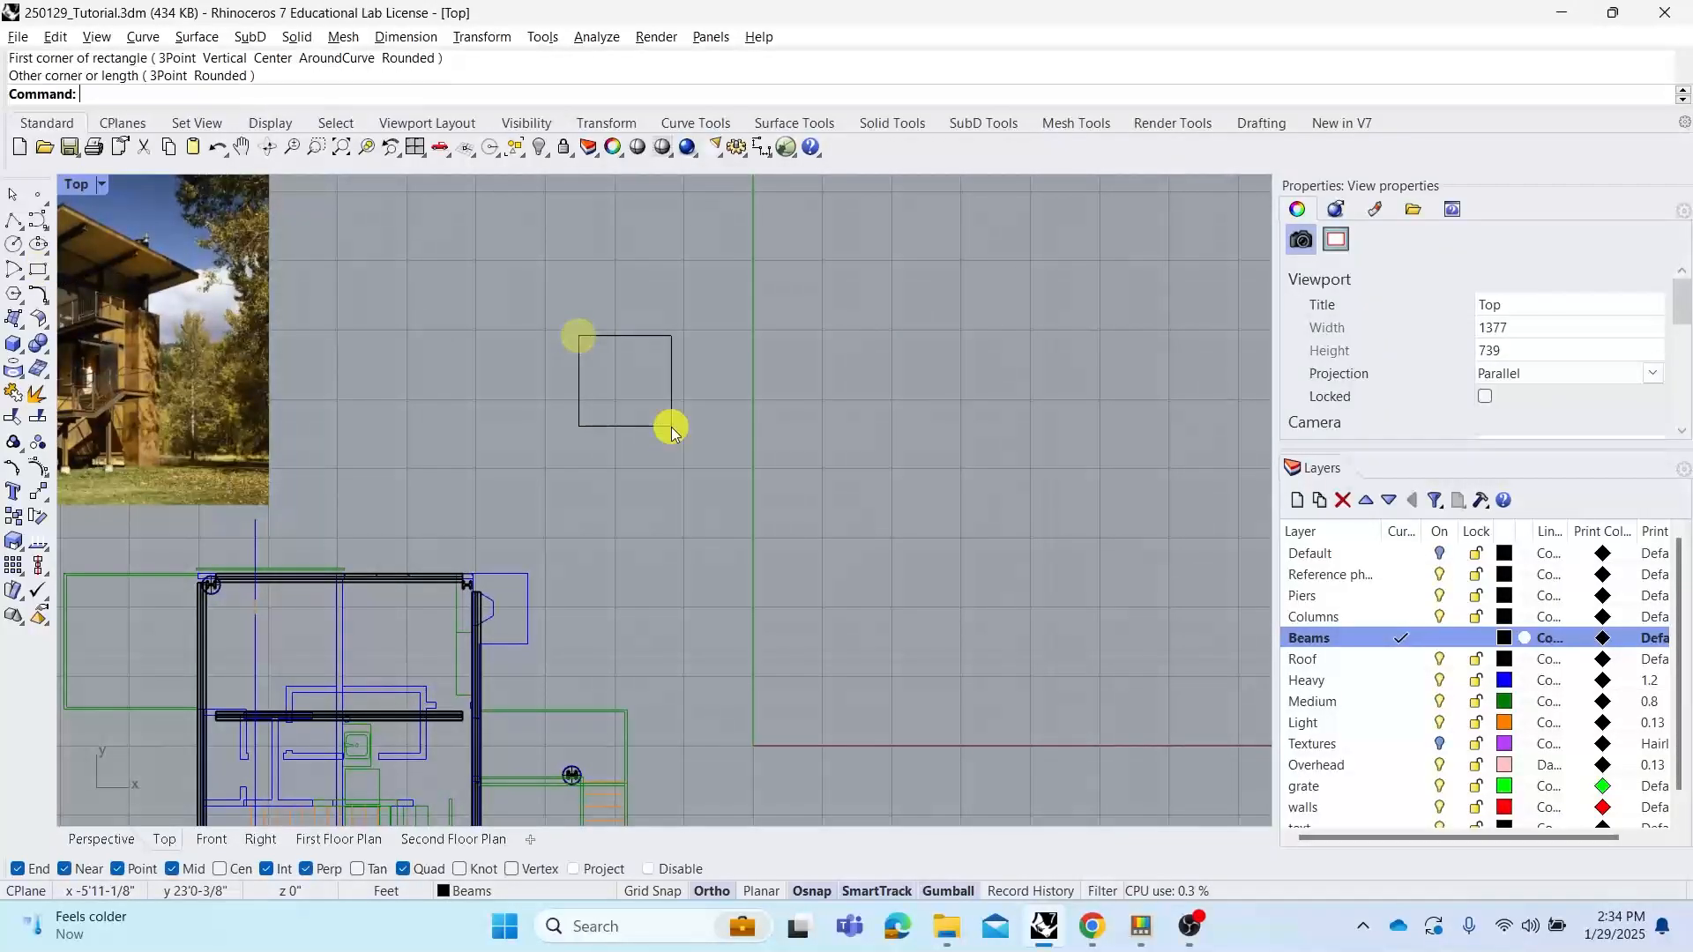
click(674, 411)
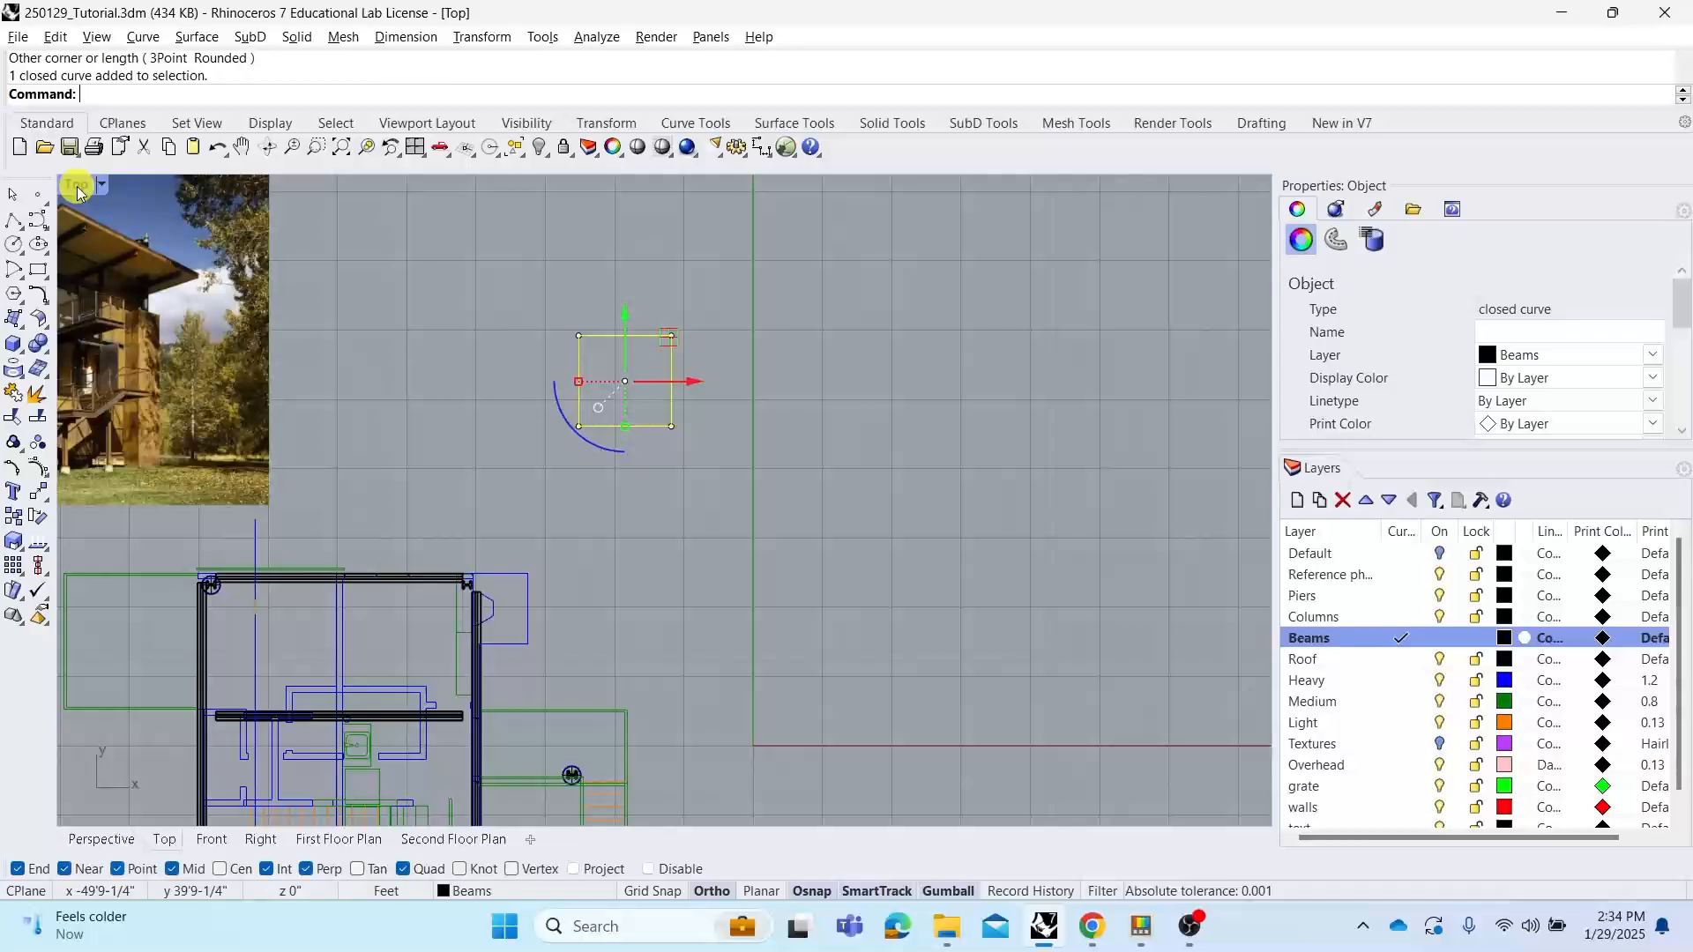
Zoom all viewports to the rectangle and extrude it into a solid box with ExtrudeCrv
double_click(77, 187)
middle_click(830, 329)
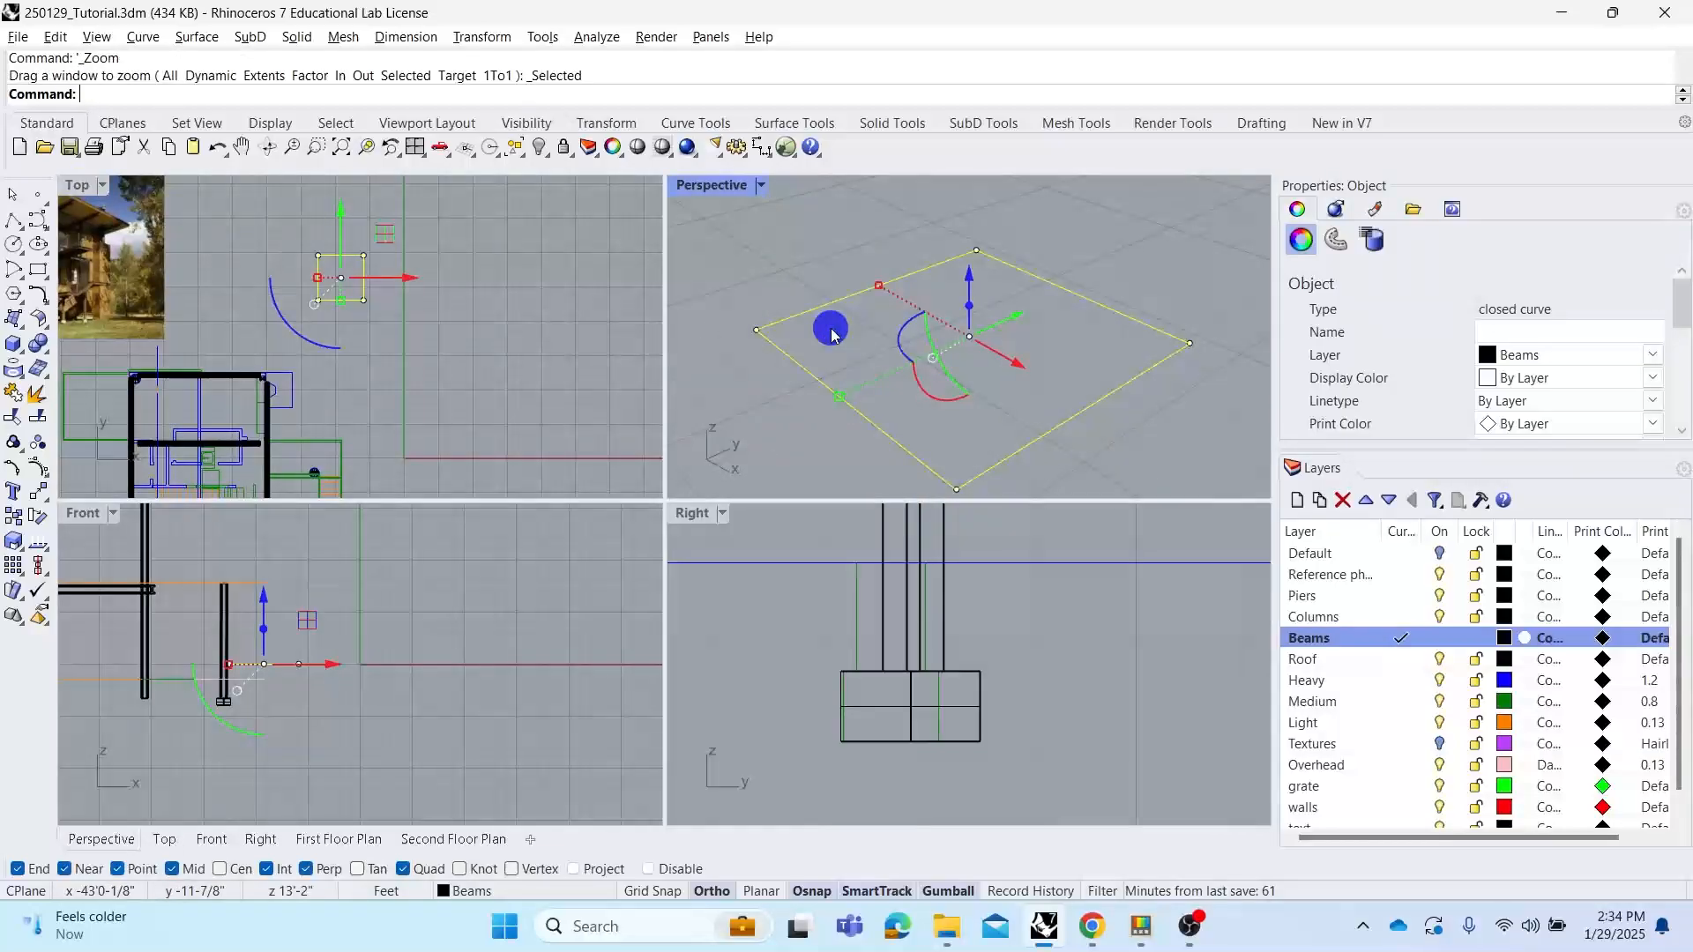
middle_click(555, 357)
middle_click(754, 575)
middle_click(566, 609)
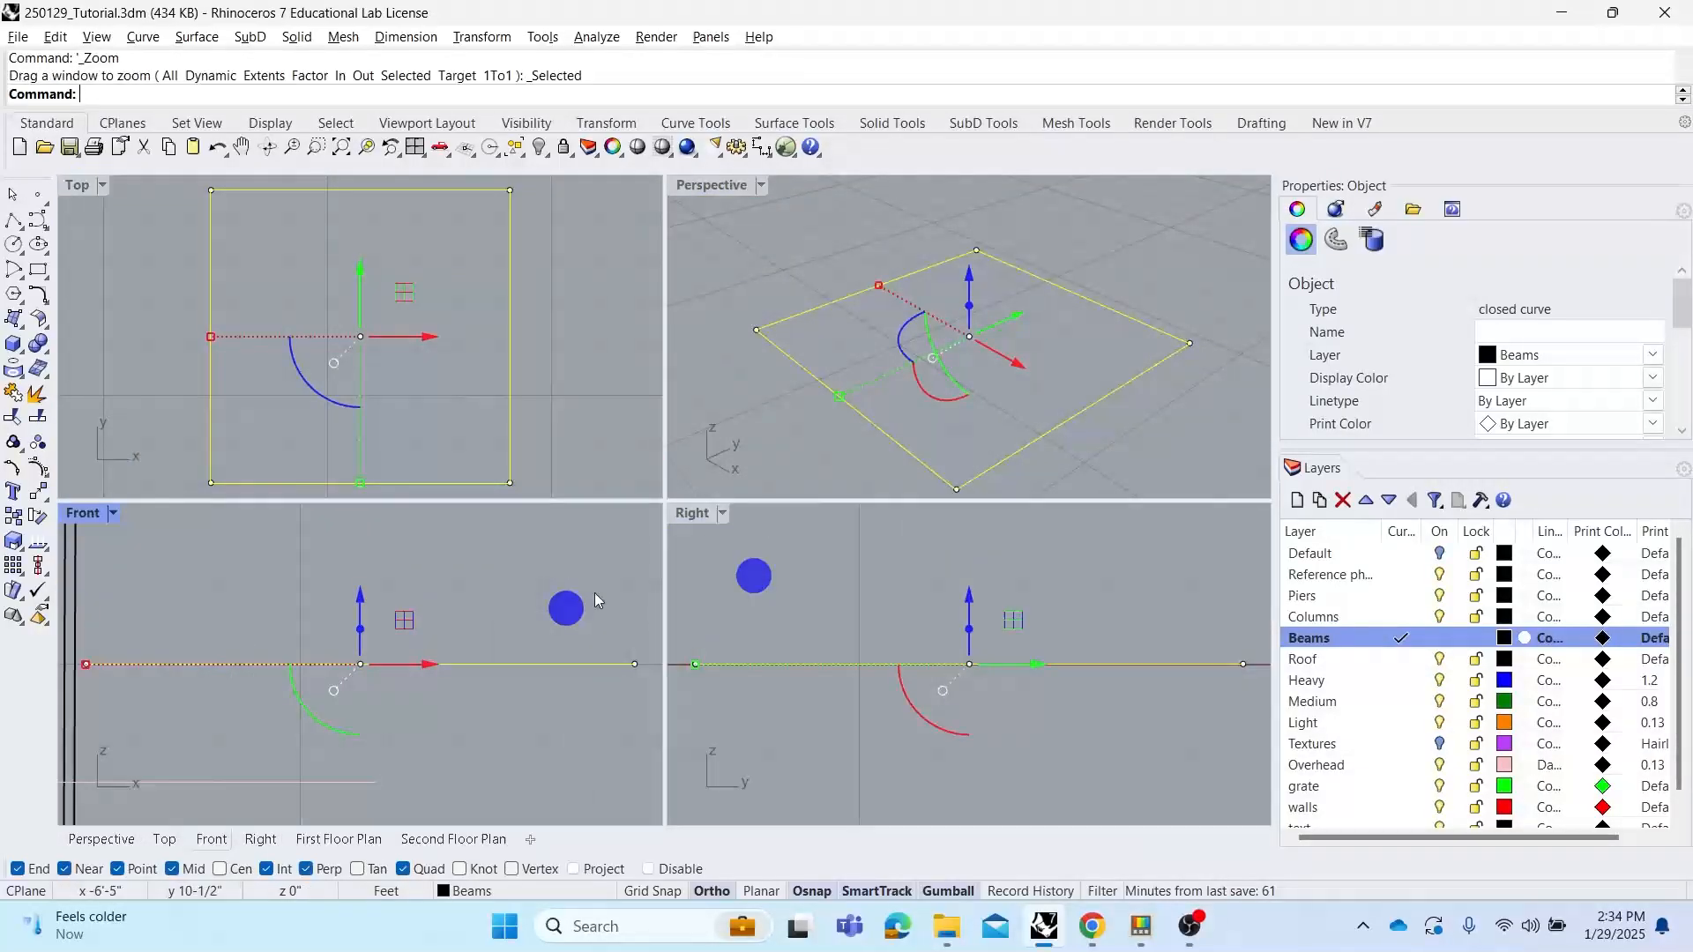
click(755, 282)
right_drag(891, 321, 897, 321)
drag(843, 265, 806, 360)
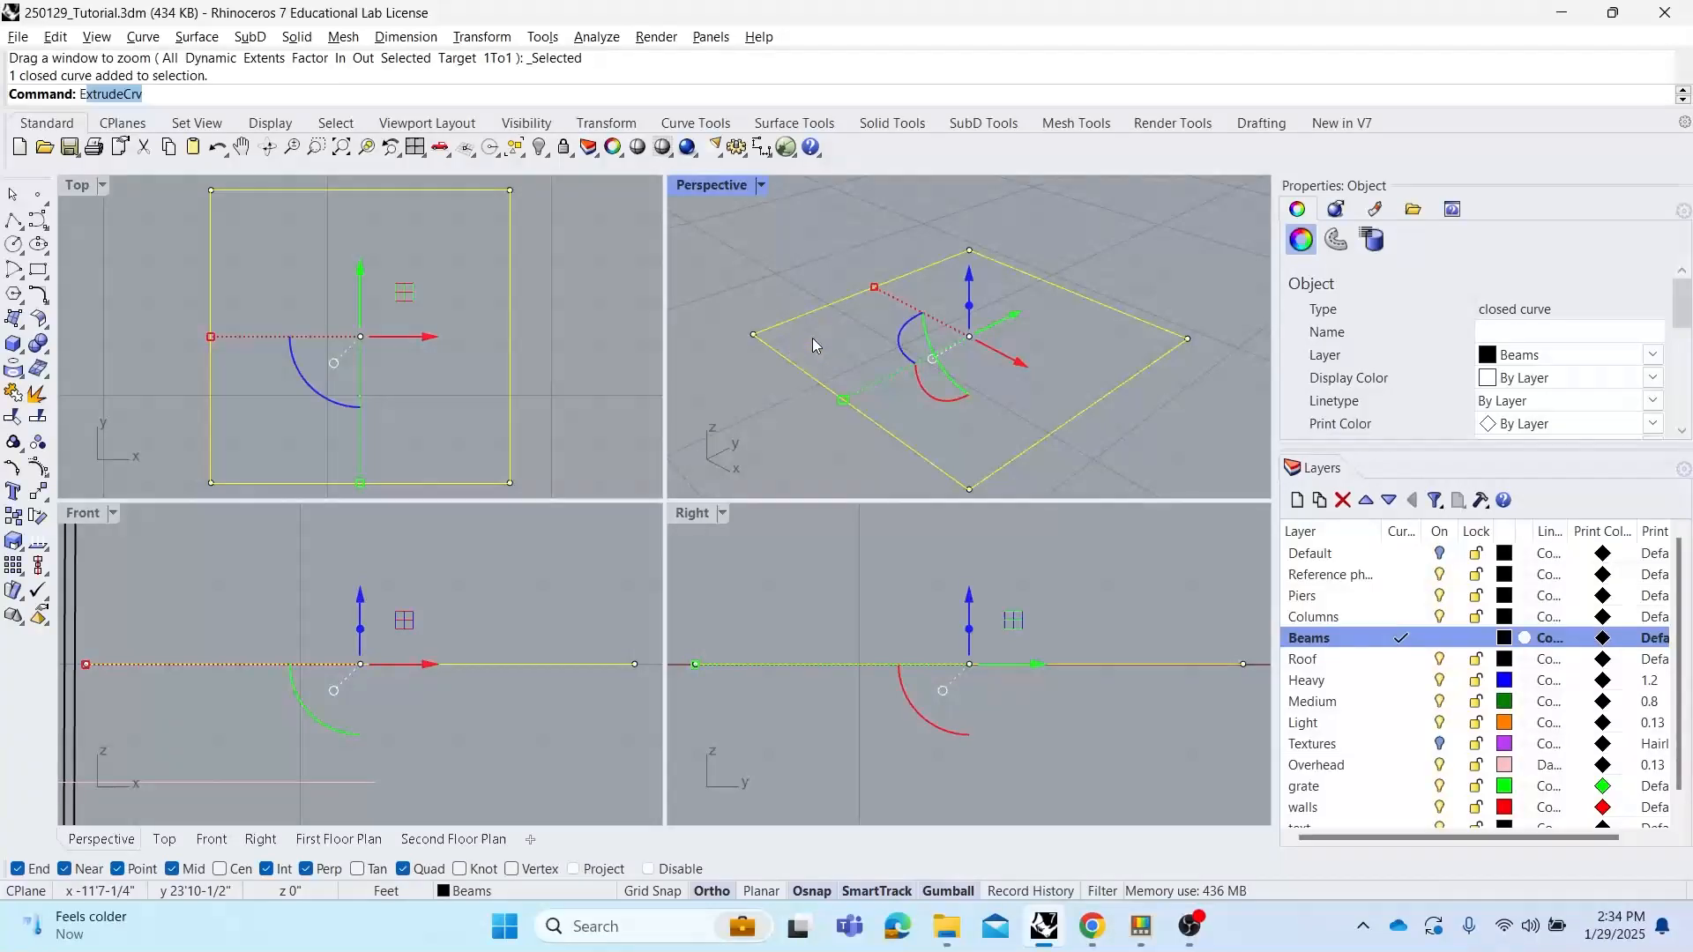
right_click(928, 263)
click(878, 216)
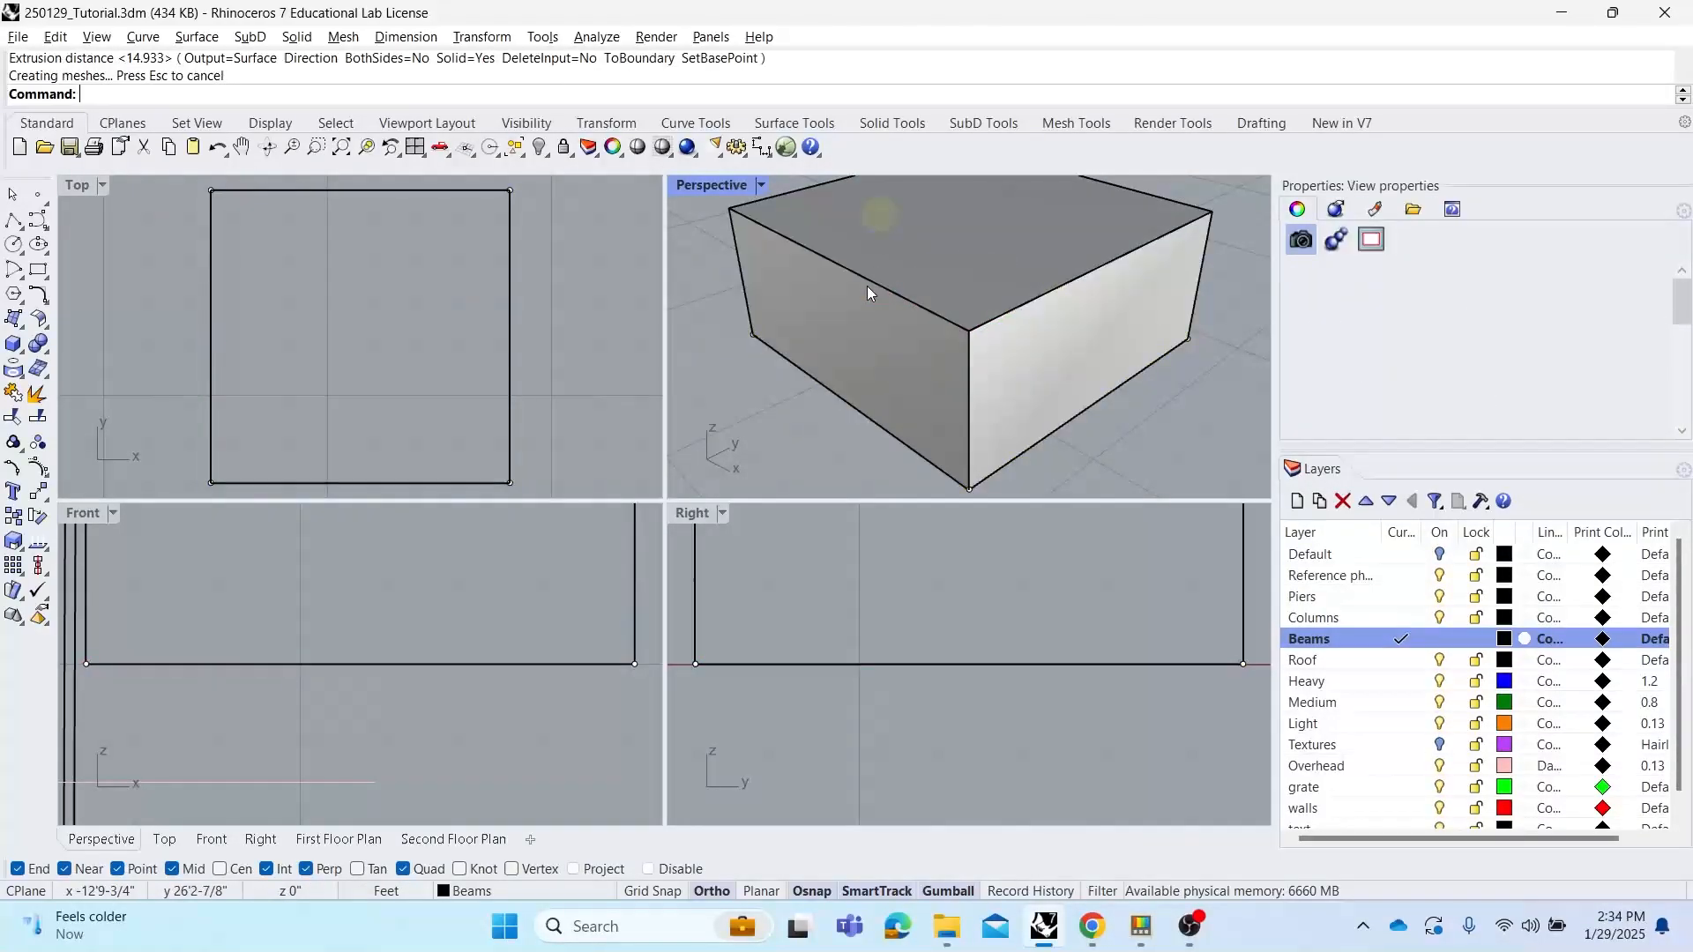
Select the original rectangle and move it aside from the extruded box with the gumball
scroll(869, 291, down, 4)
click(822, 337)
click(906, 391)
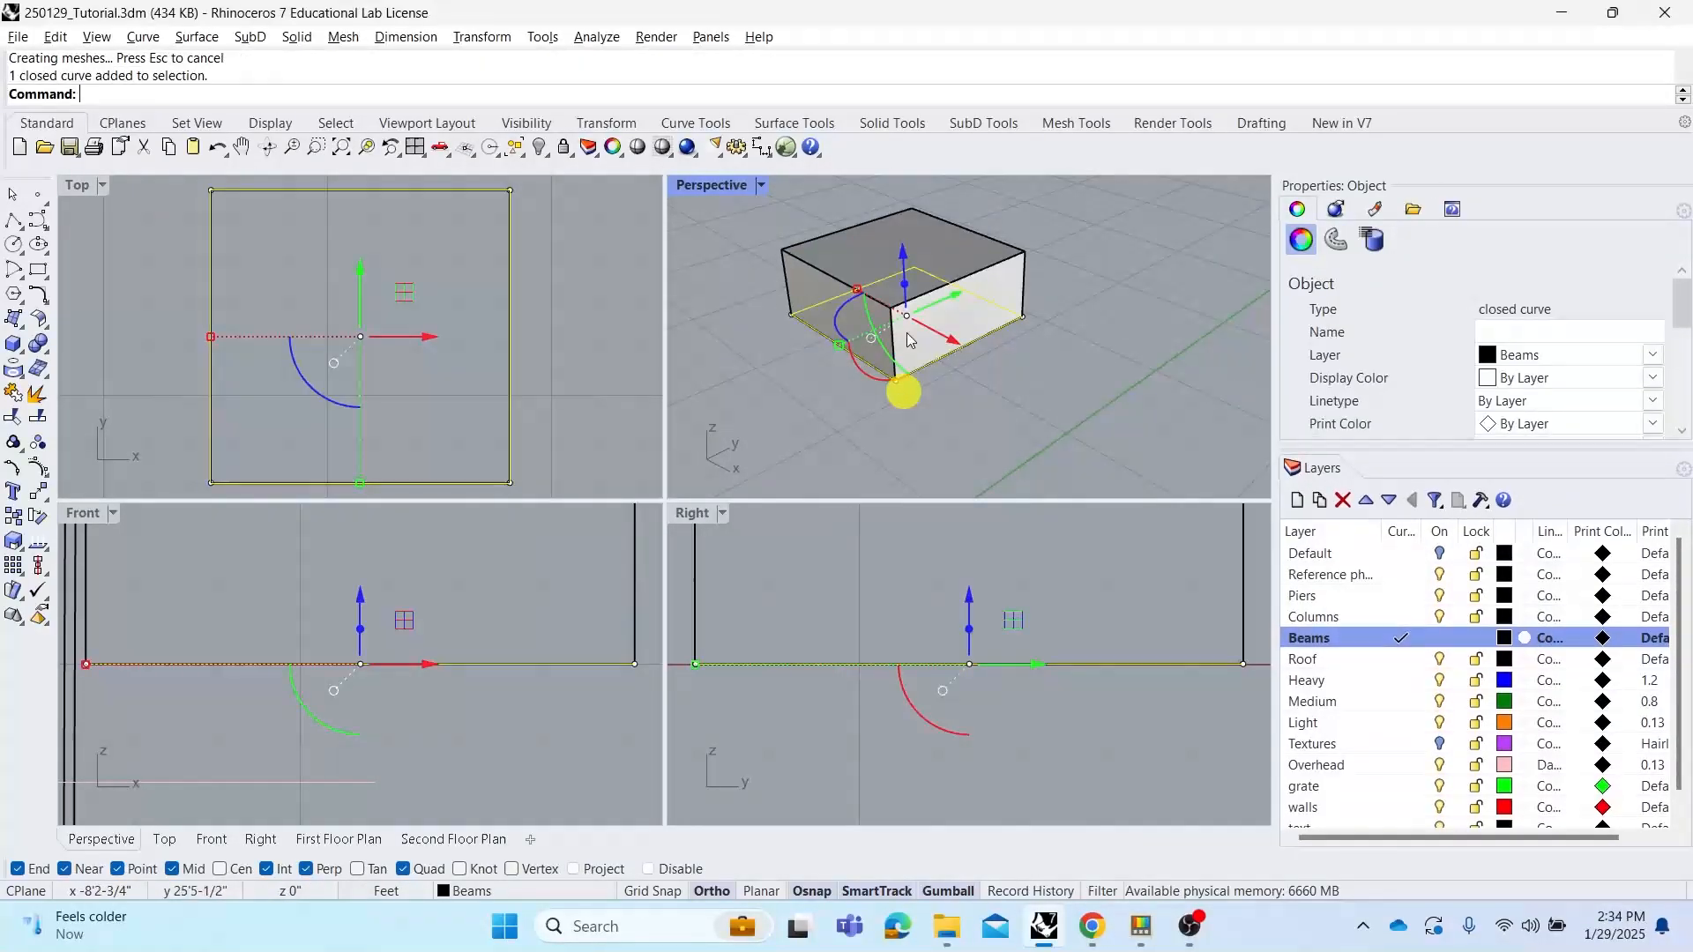
drag(936, 339, 1103, 436)
shift+right_drag(1103, 435, 993, 407)
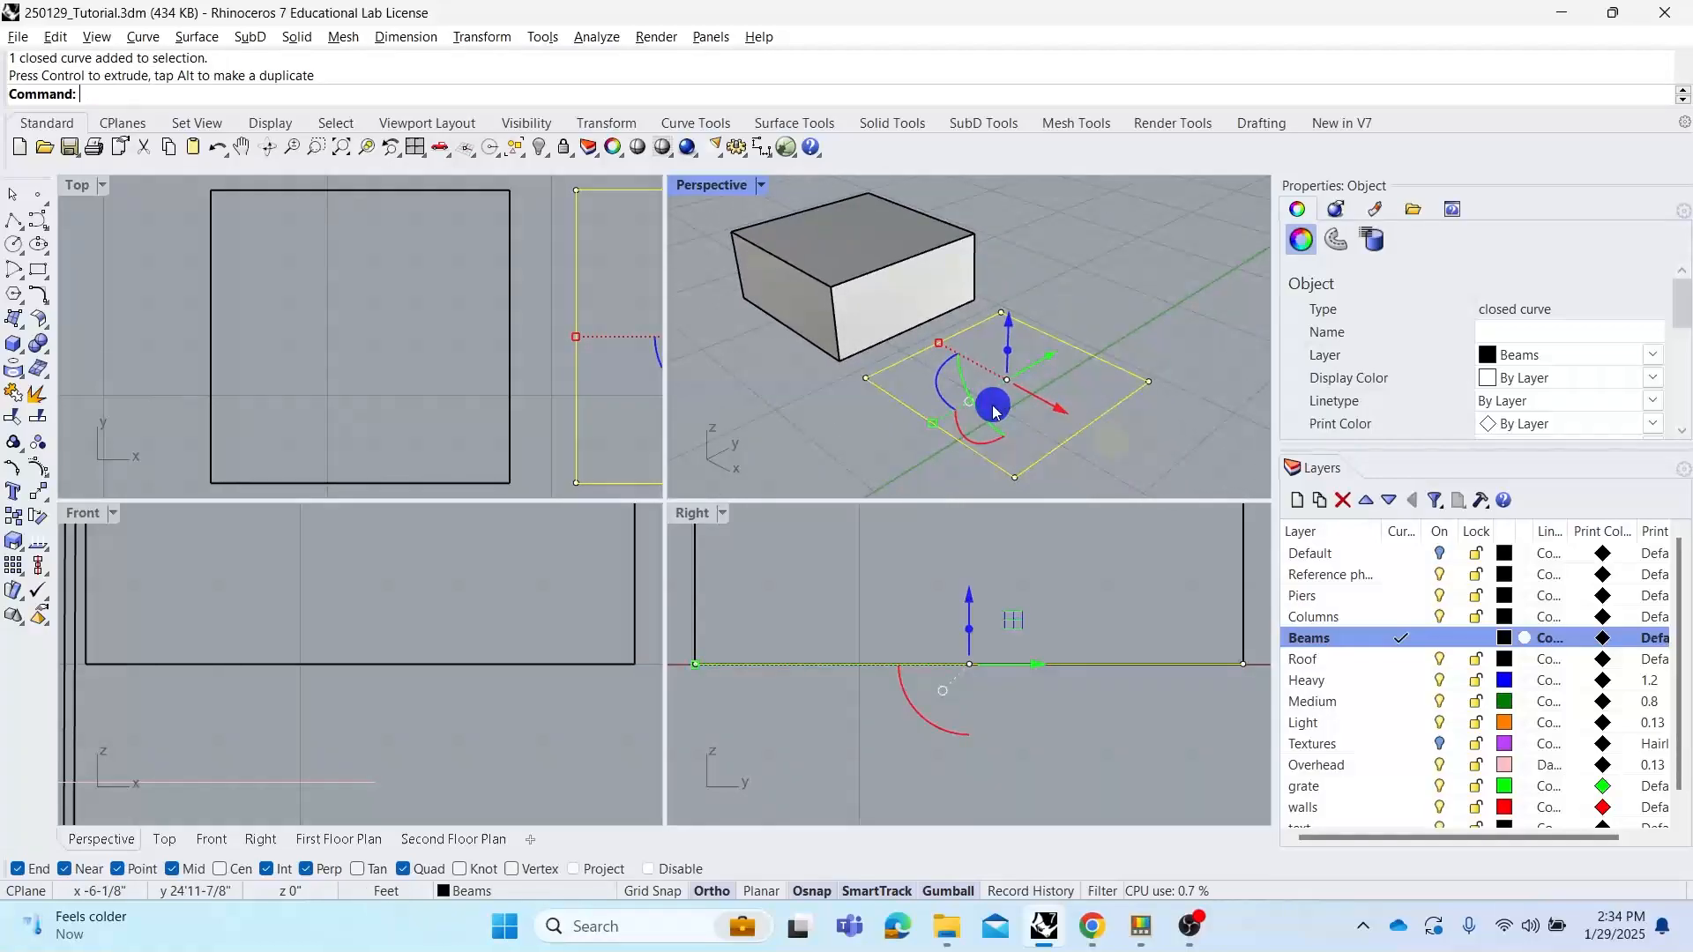
Create a planar surface from the rectangle with PlanarSrf and select the new surface
text(PlanarSrf)
key(Return)
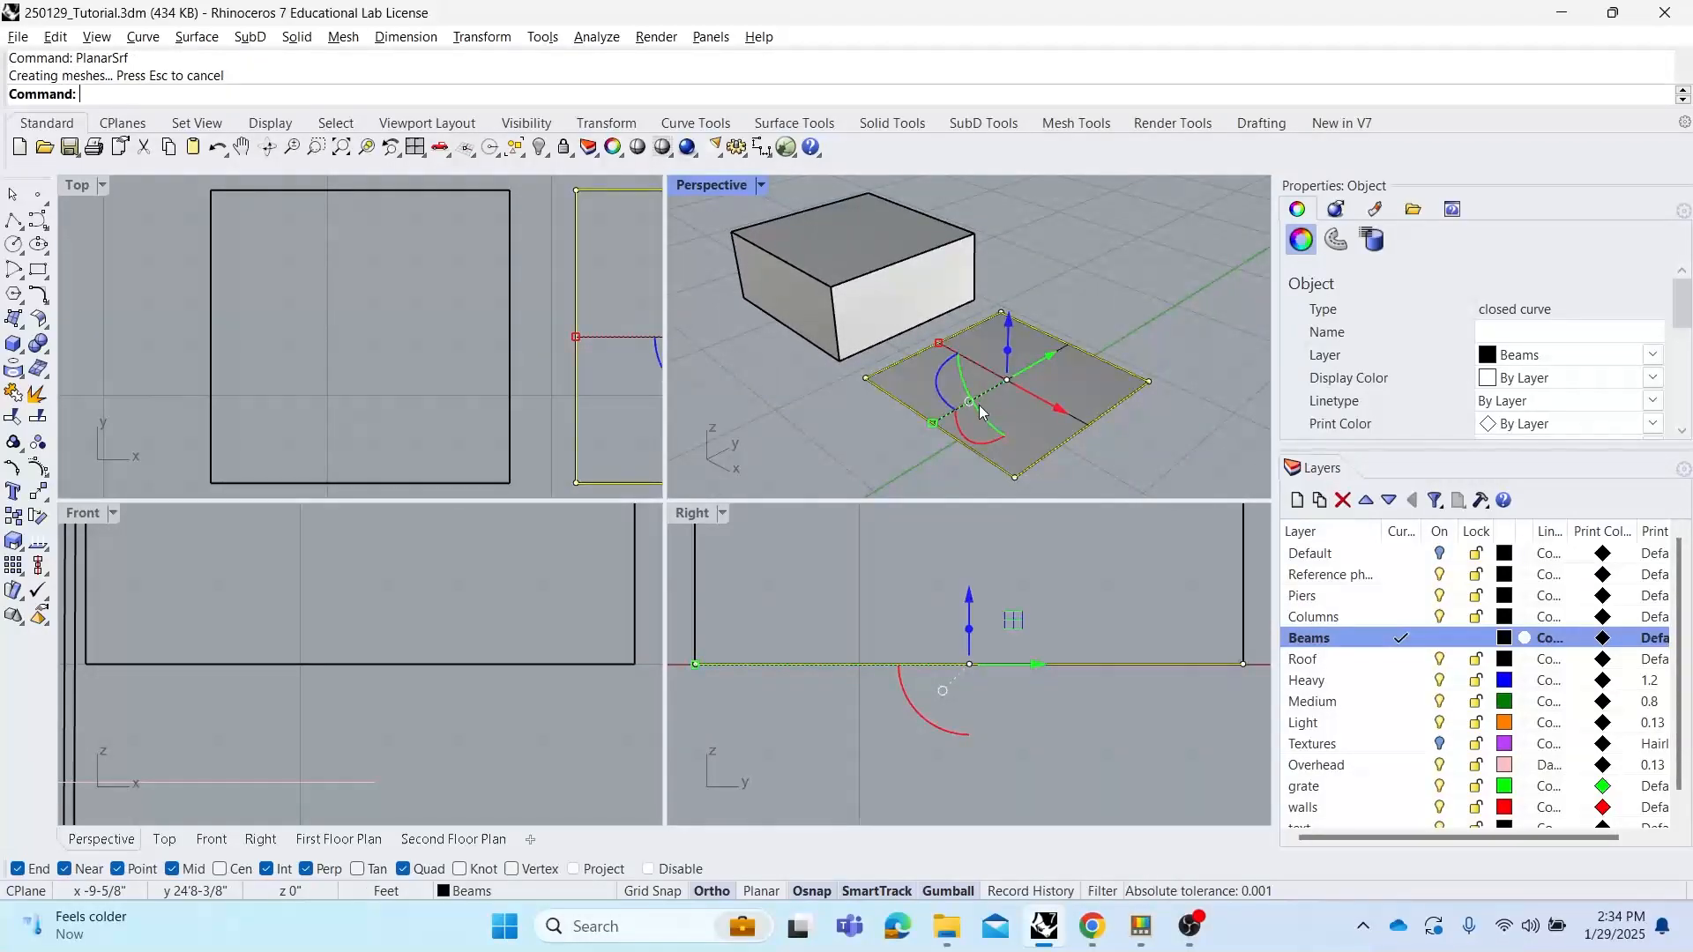
click(1129, 250)
click(1077, 382)
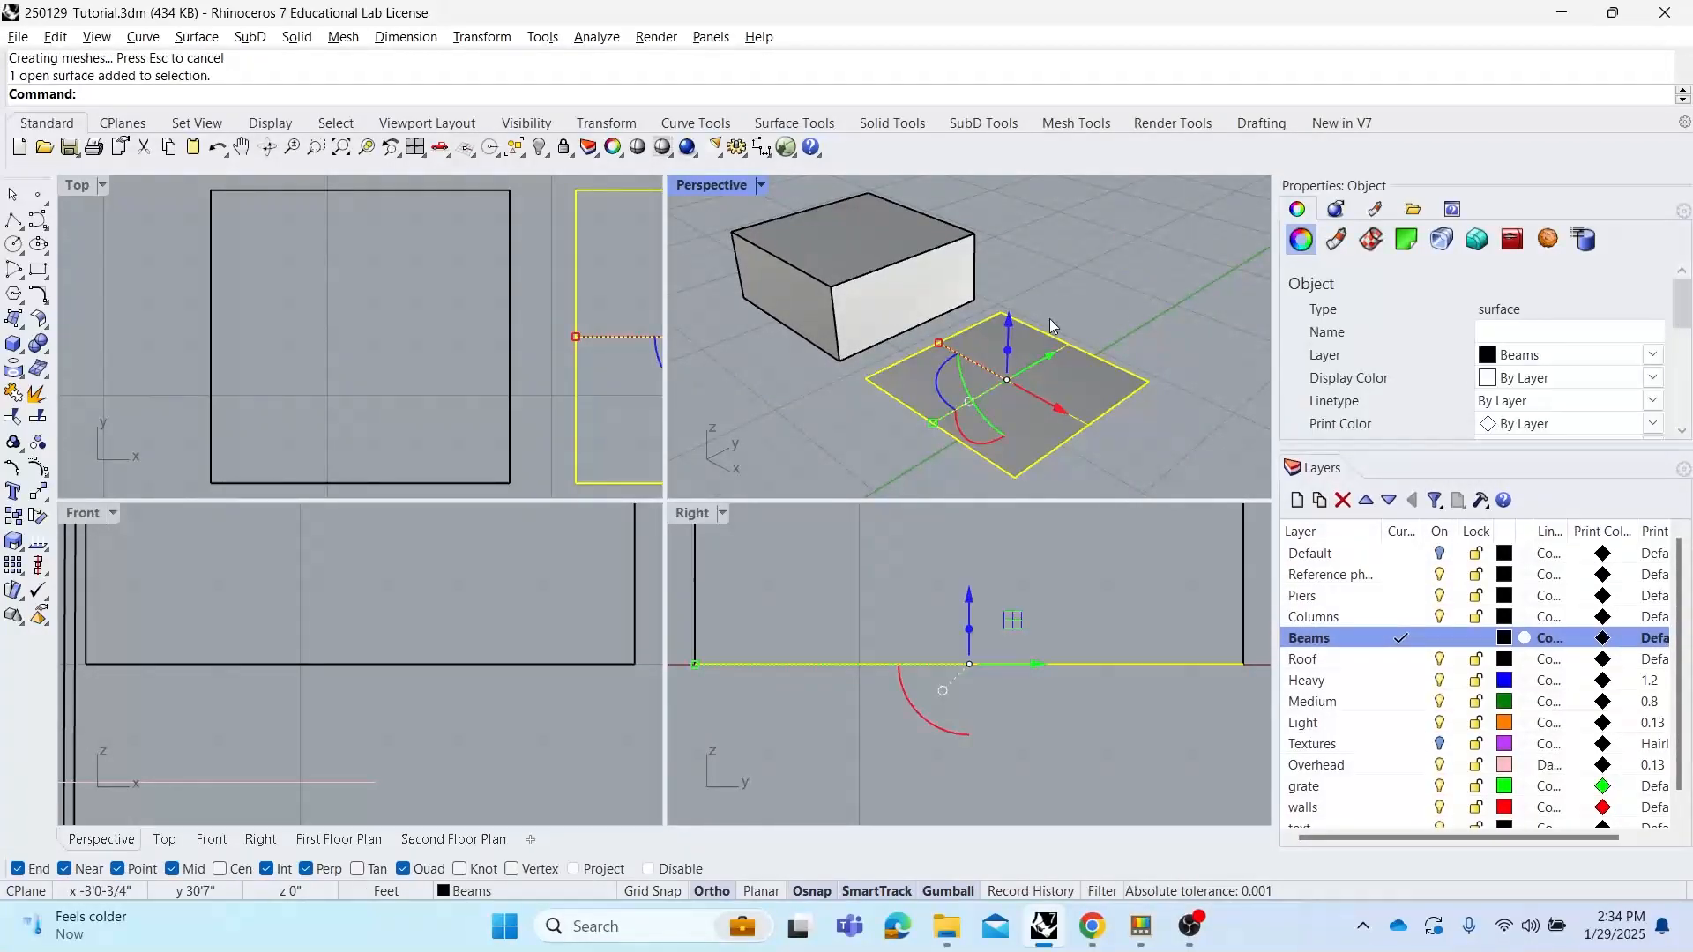
Try extruding the planar surface with ExtrudeSrf, then undo the extrusion
right_drag(1139, 353, 1173, 344)
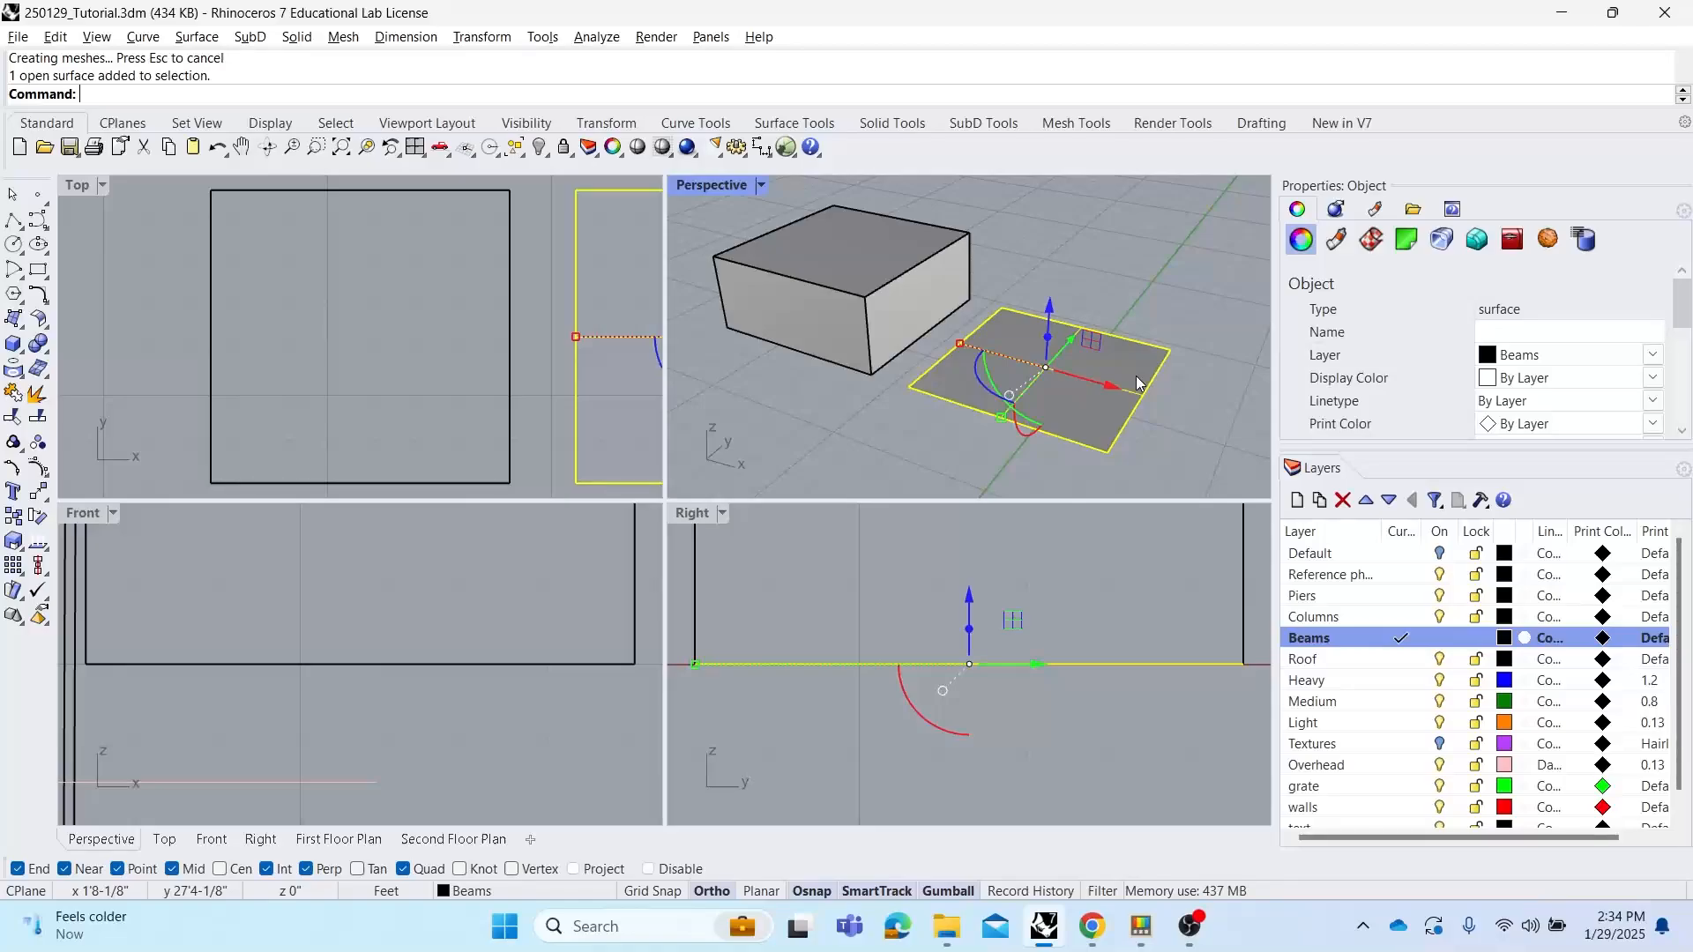
text(Ext)
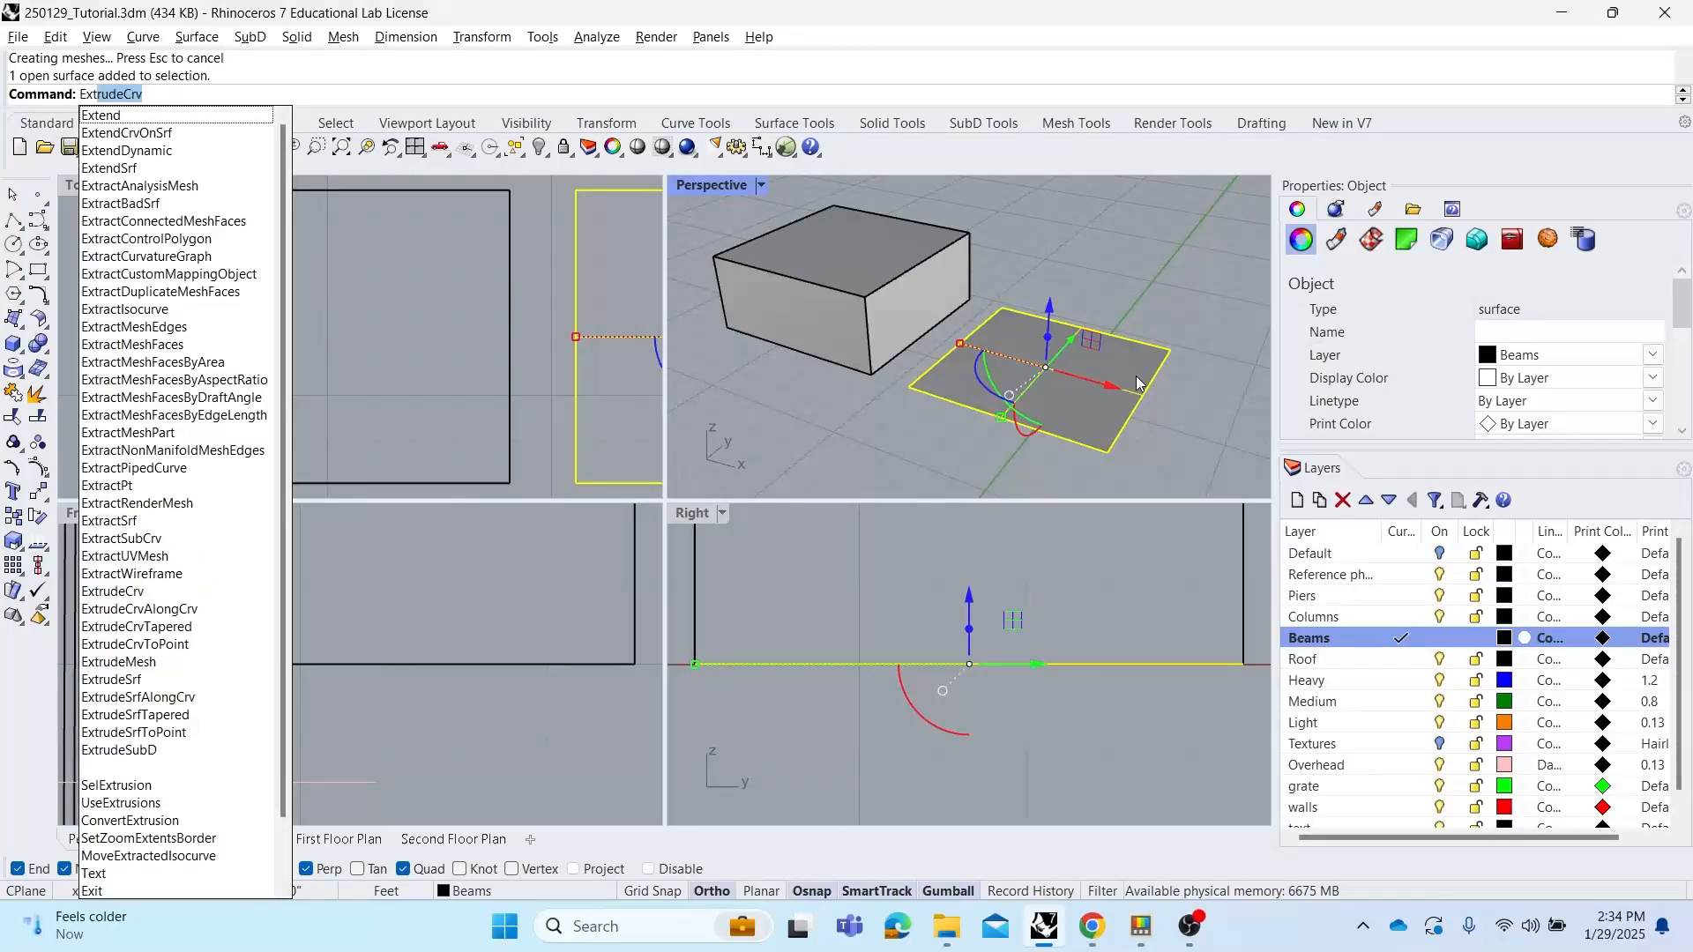
text(rudeS)
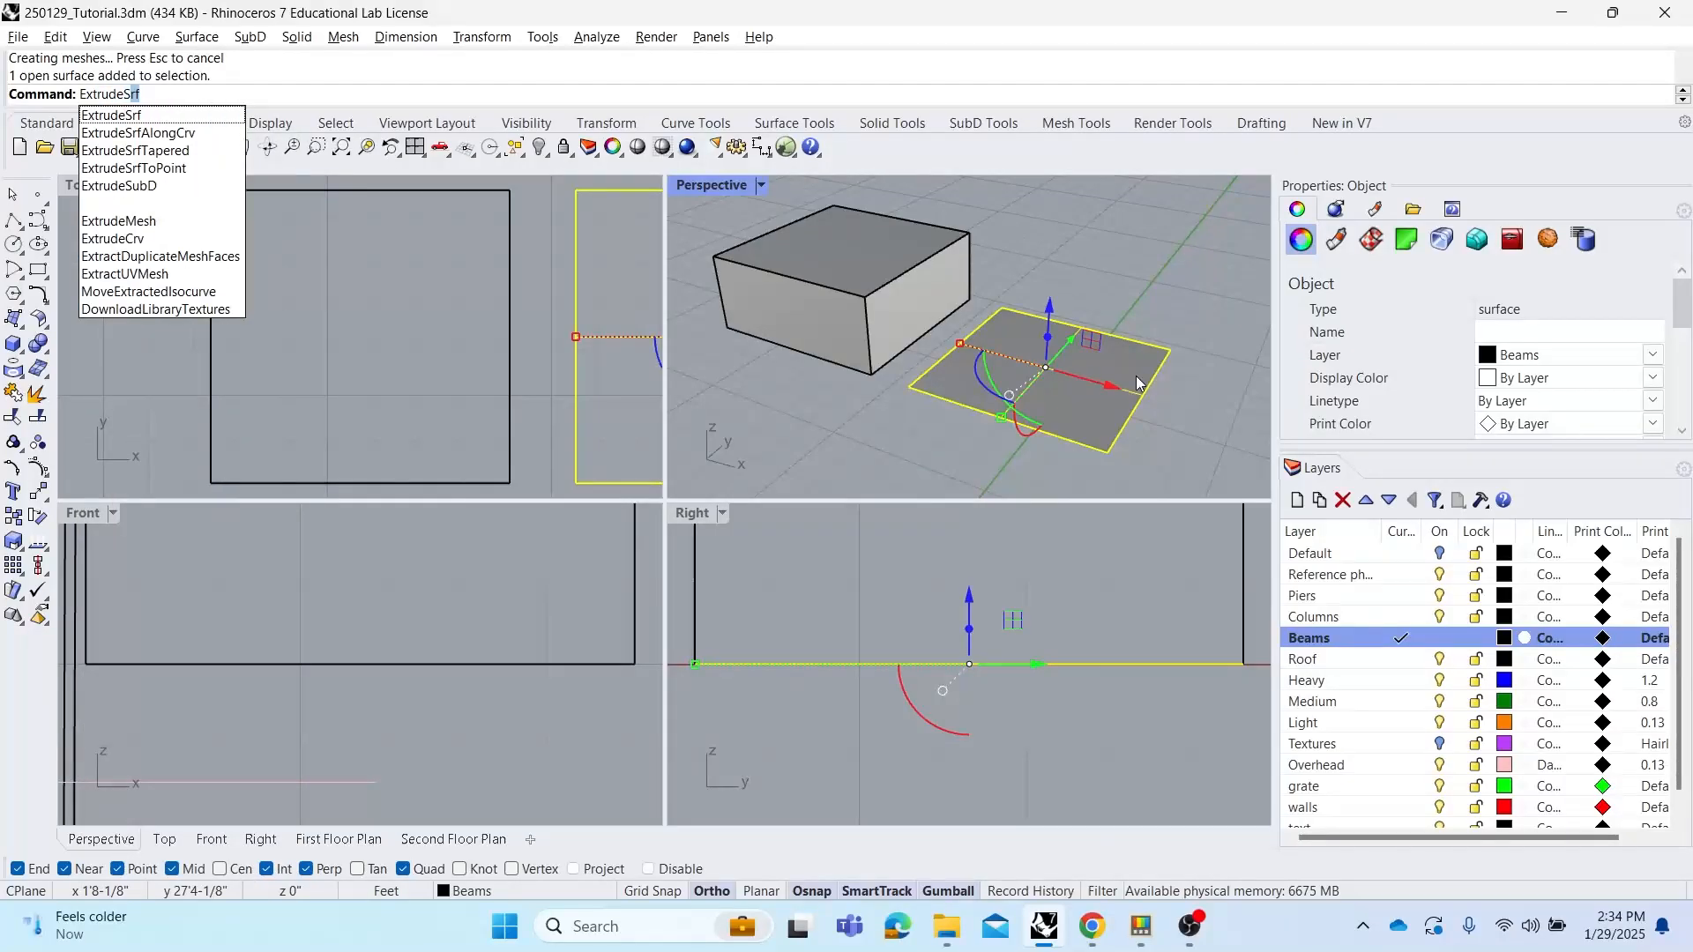
key(Return)
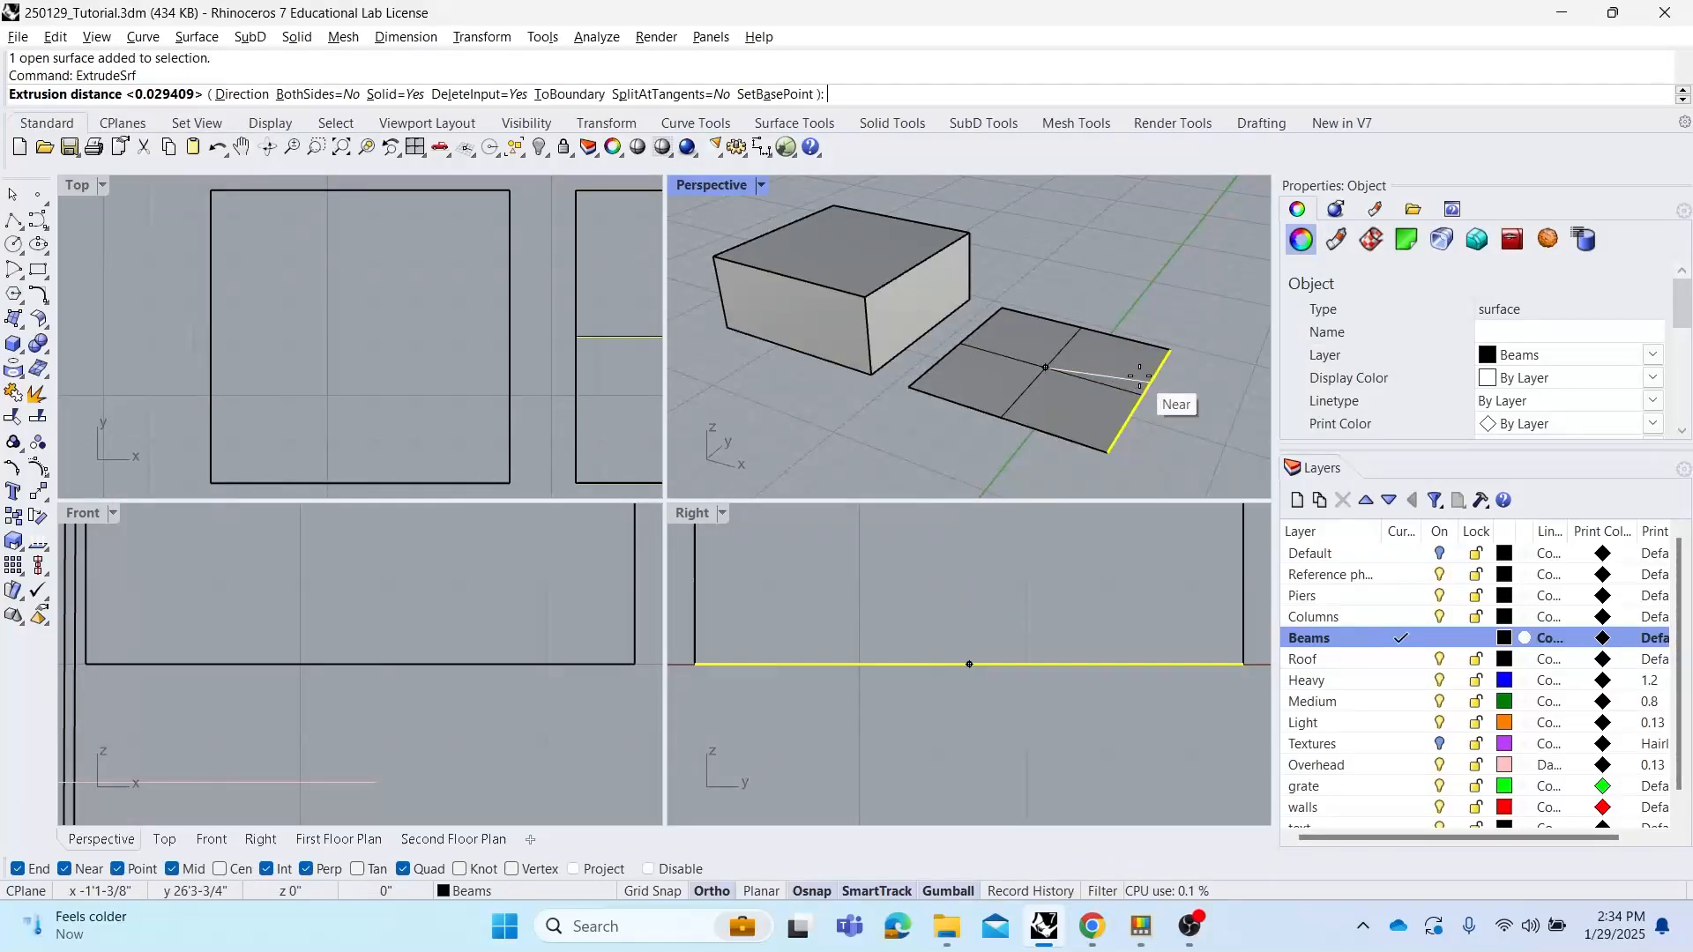
click(1072, 220)
right_drag(1077, 270, 1008, 278)
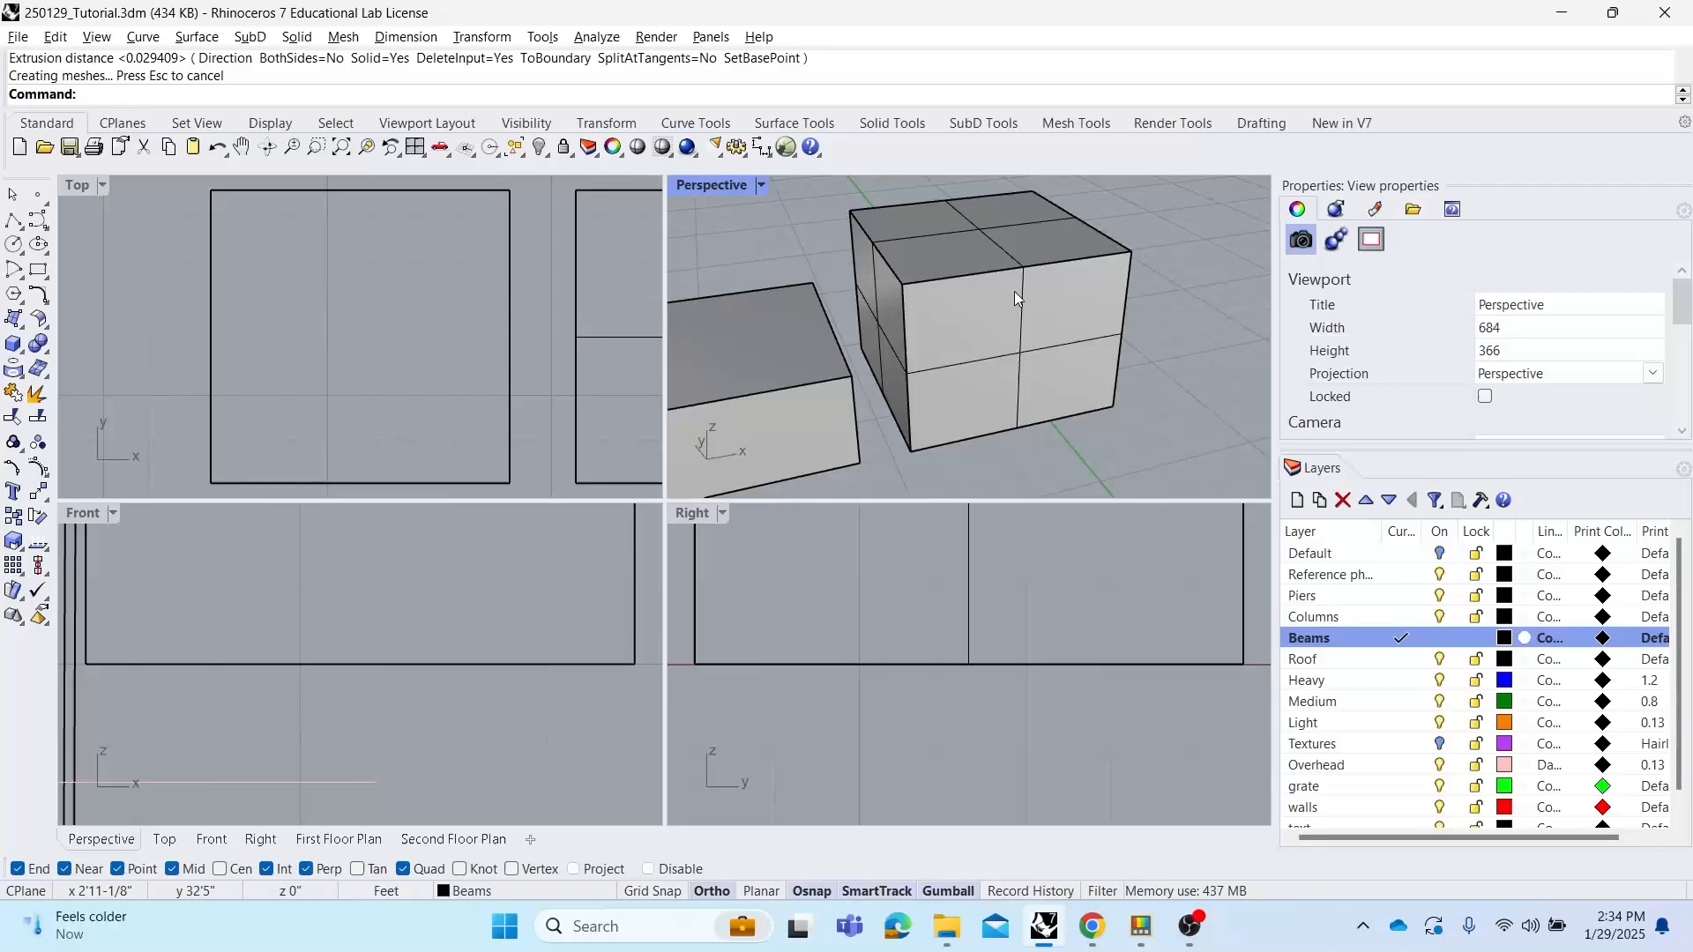
key(ctrl+z)
Try offsetting the planar surface 5 ft downward into a solid with OffsetSrf, flipping the offset direction
text(O)
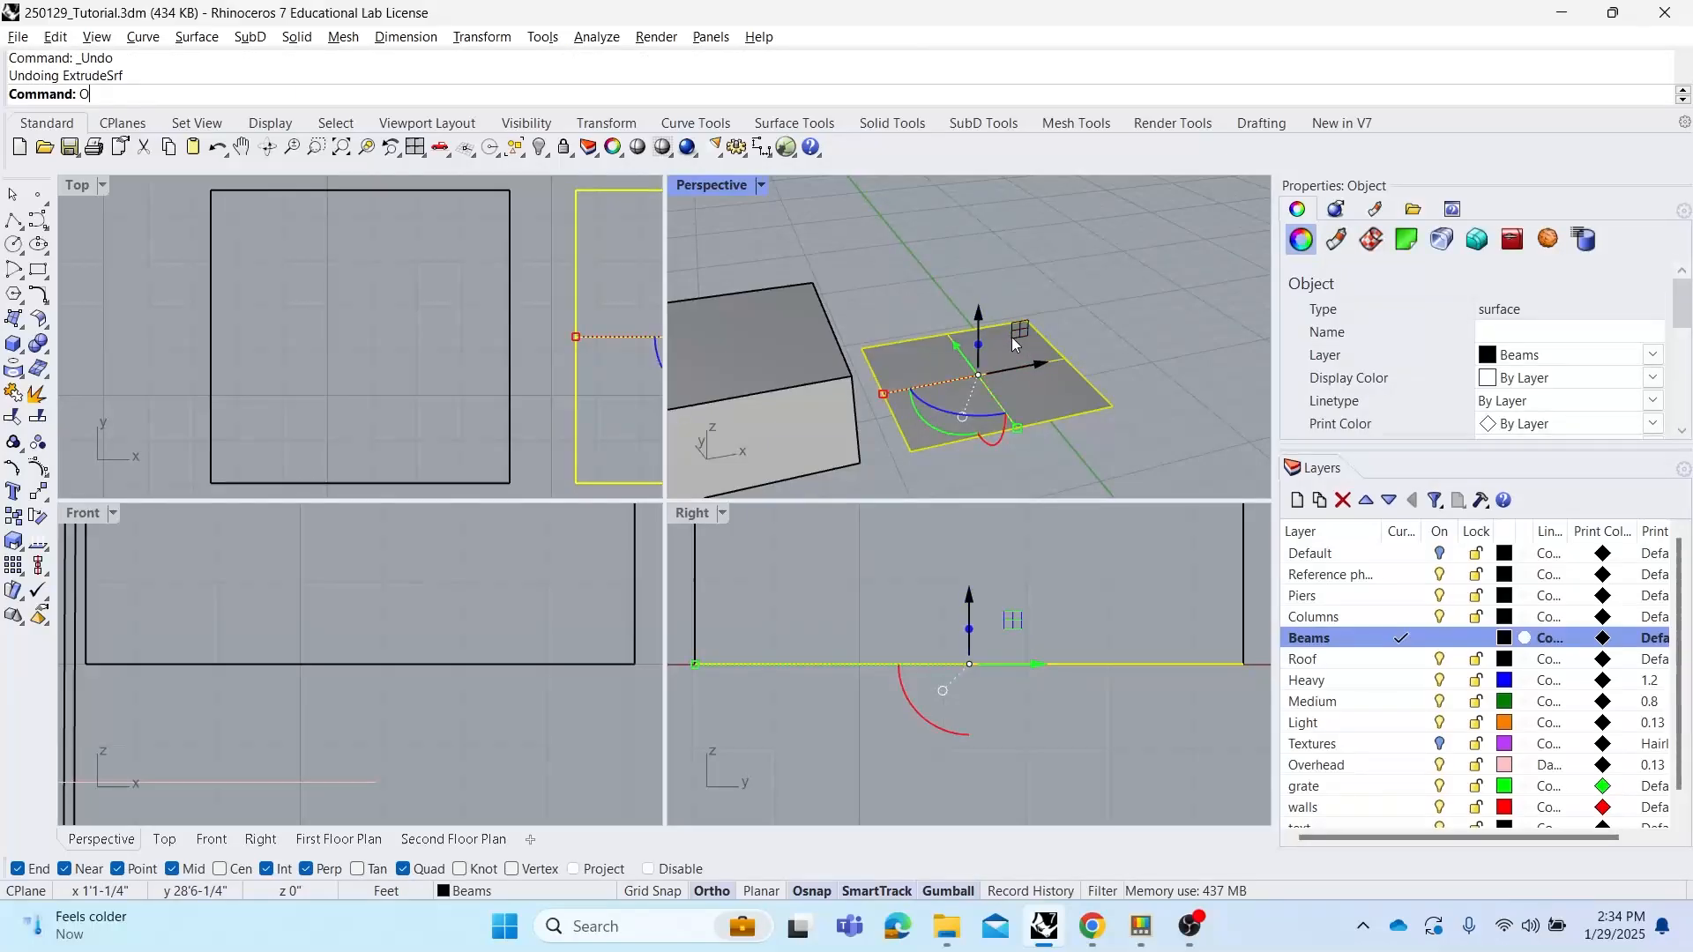
text(ffset)
click(170, 201)
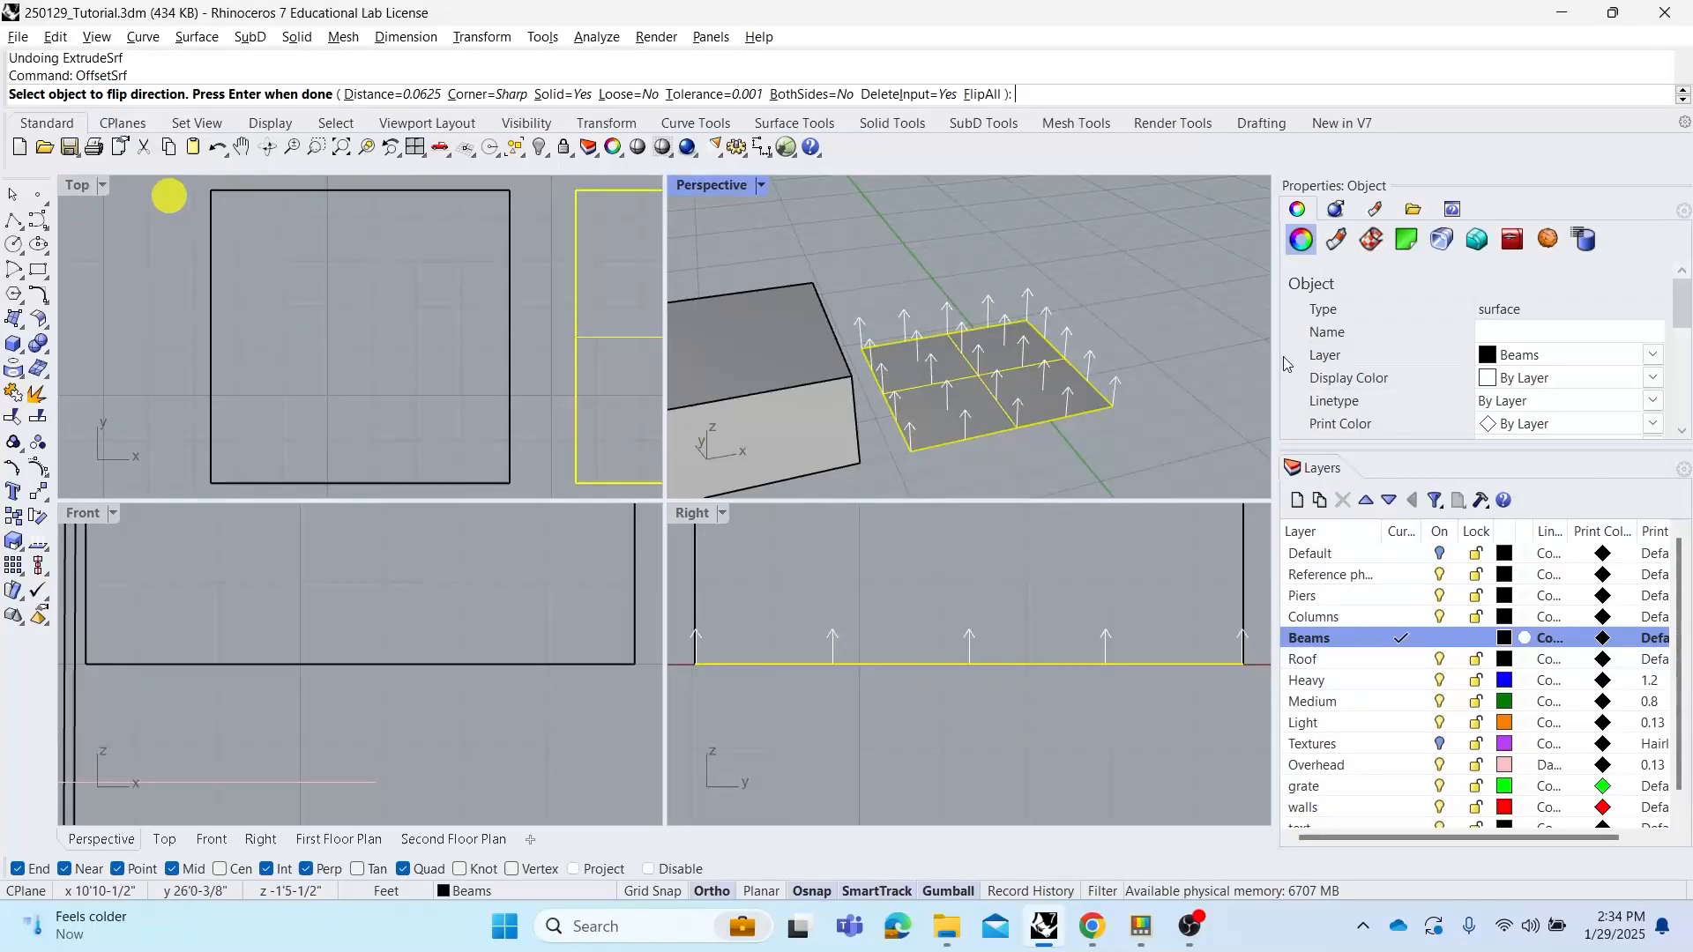
right_drag(1080, 302, 1044, 322)
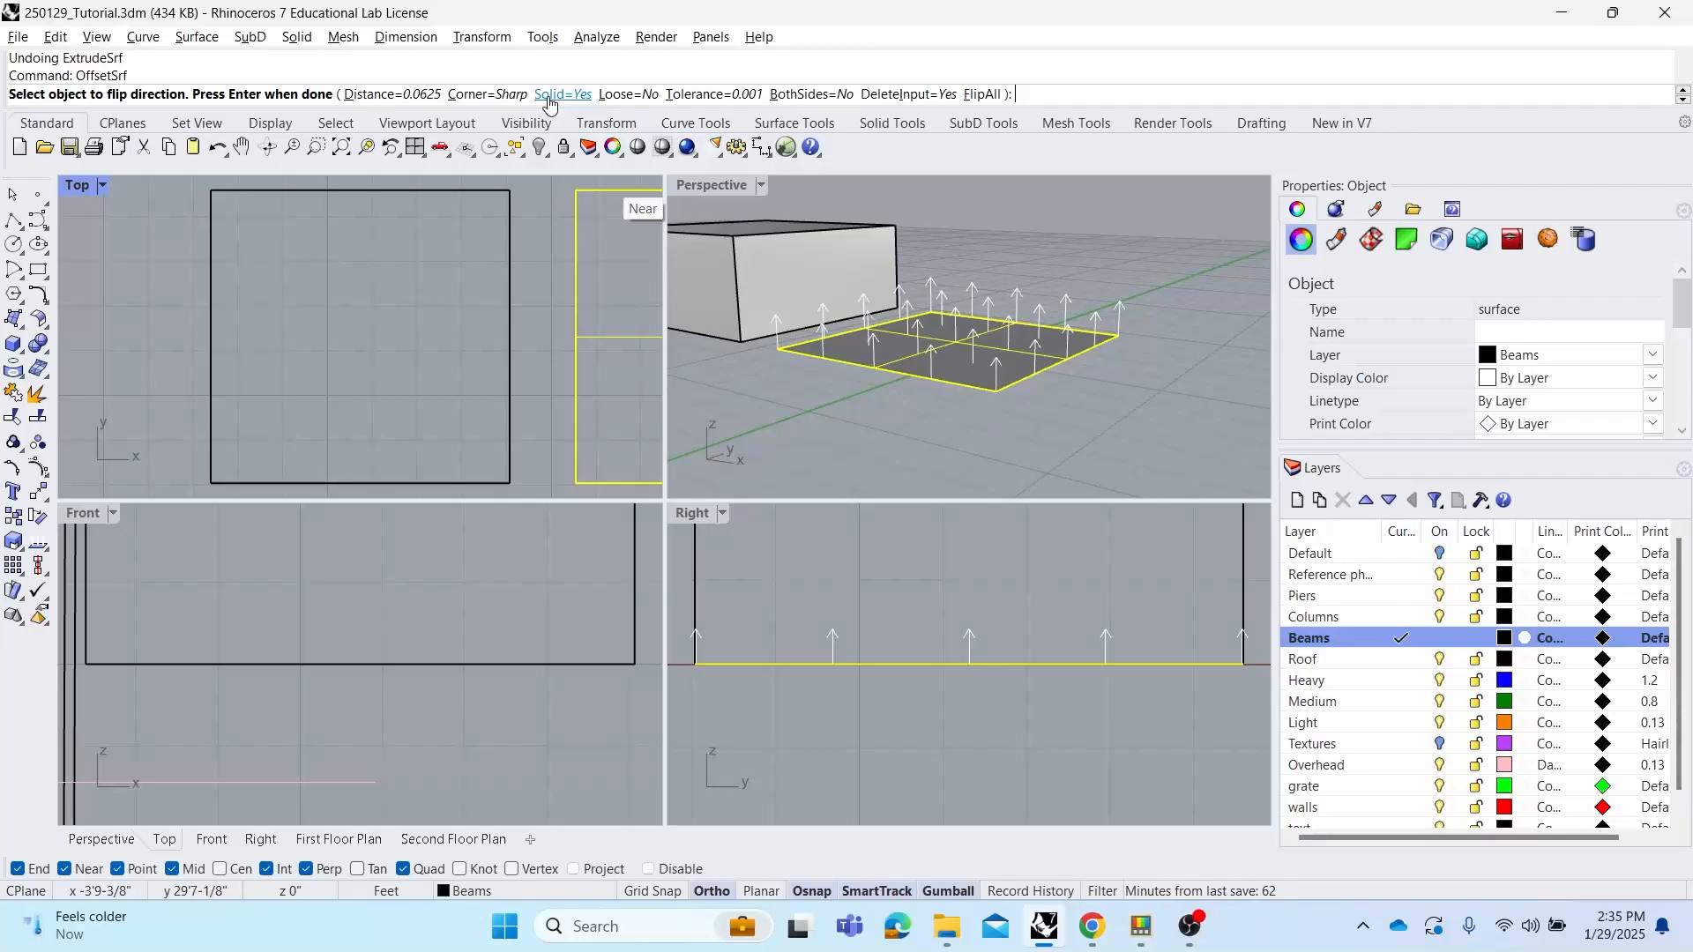
click(432, 95)
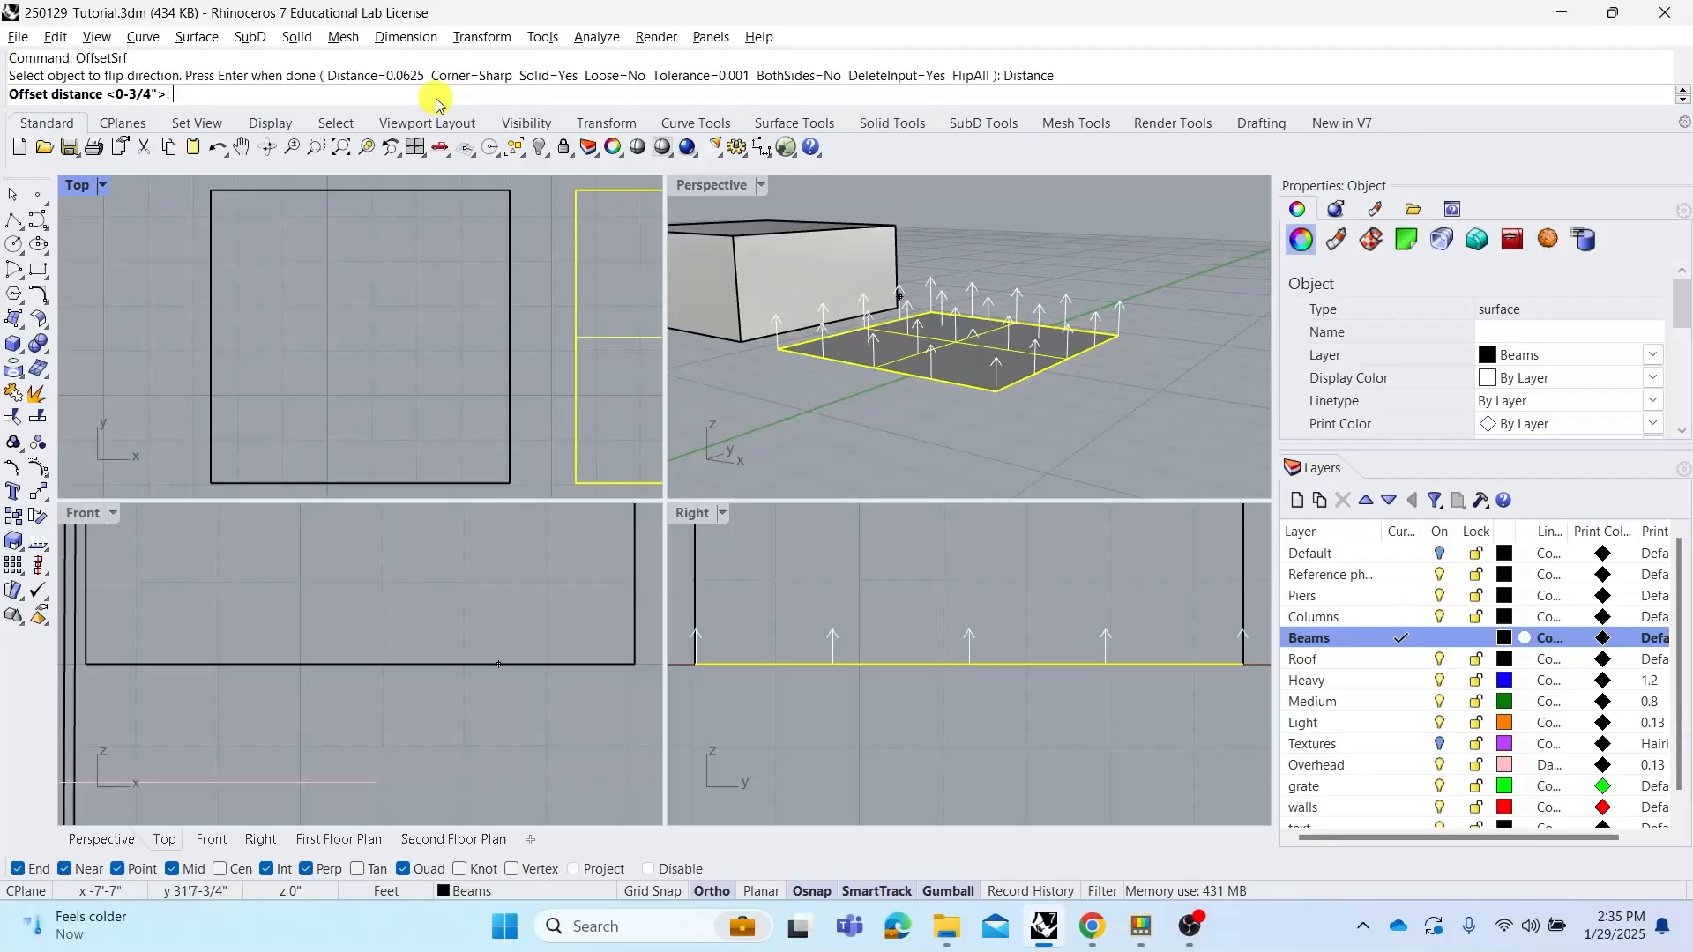
text(5)
key(Return)
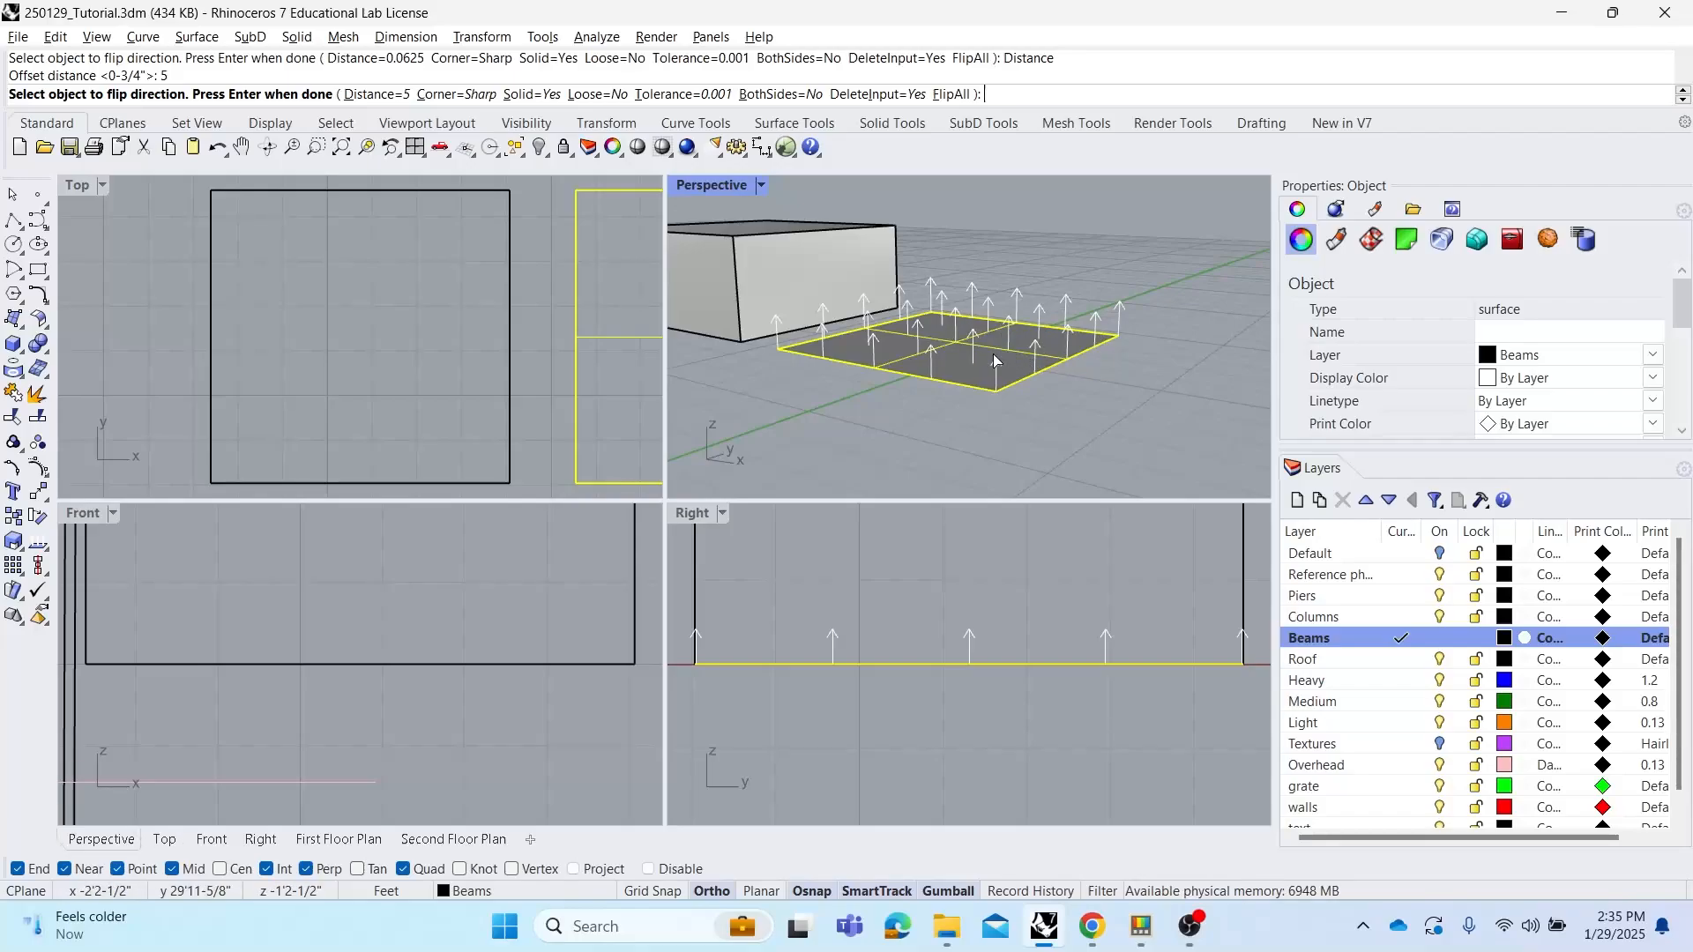
right_drag(995, 358, 1000, 352)
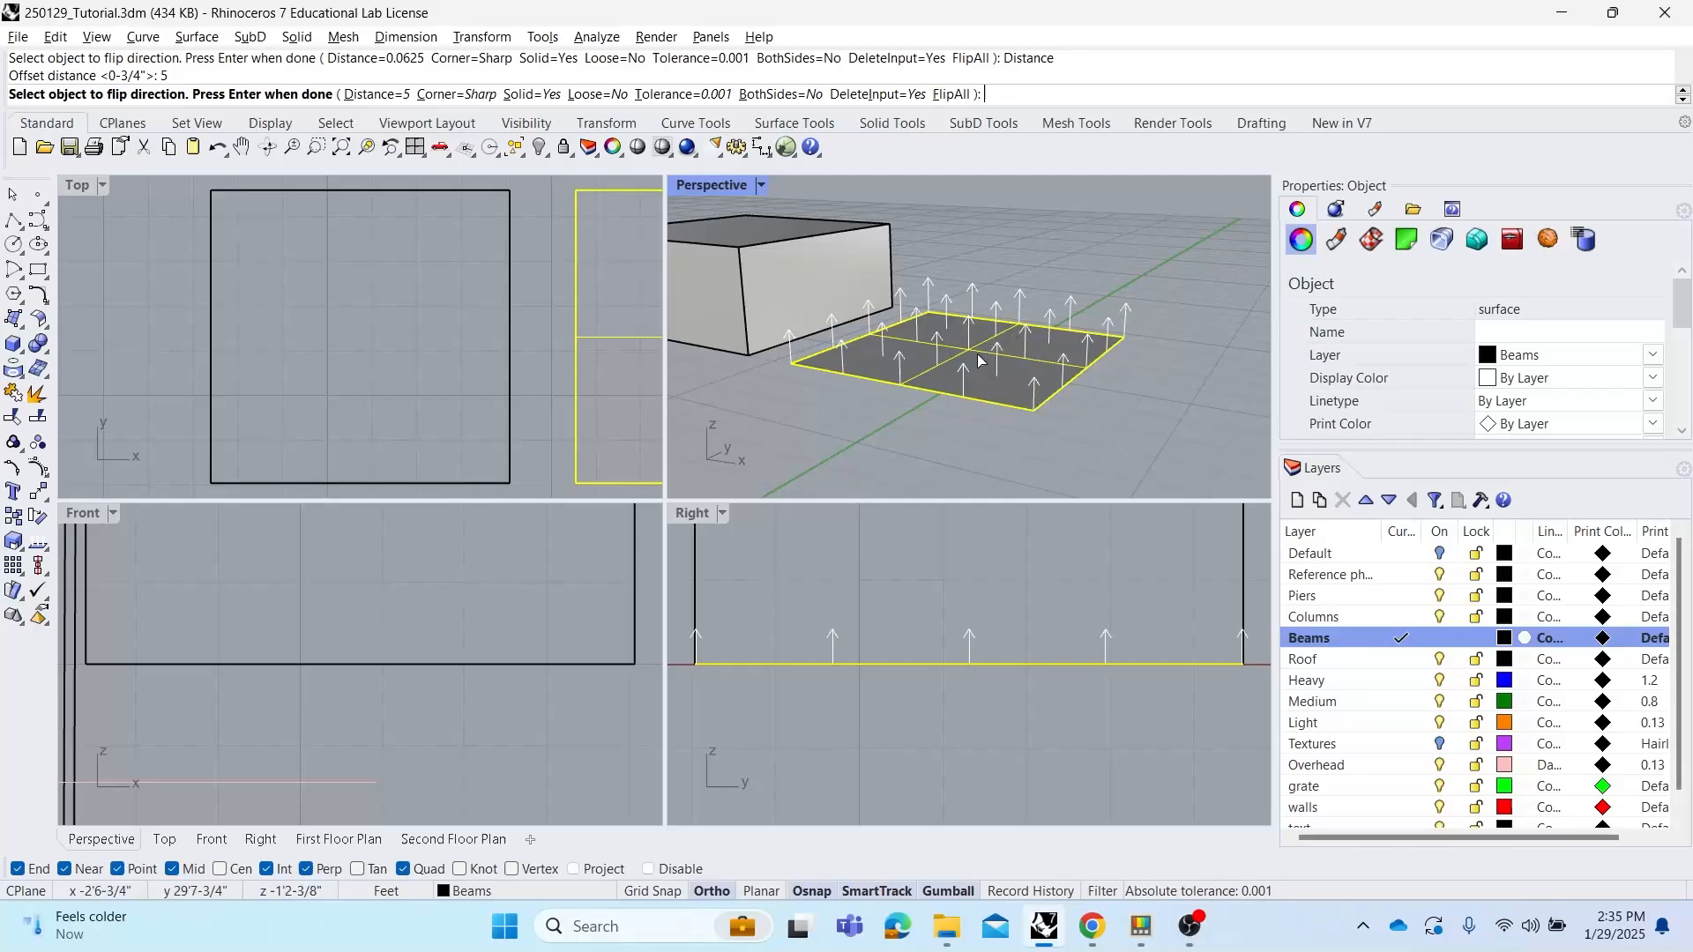
click(968, 349)
mouse_move(1032, 346)
right_down()
mouse_move(1013, 291)
mouse_move(1047, 330)
right_up()
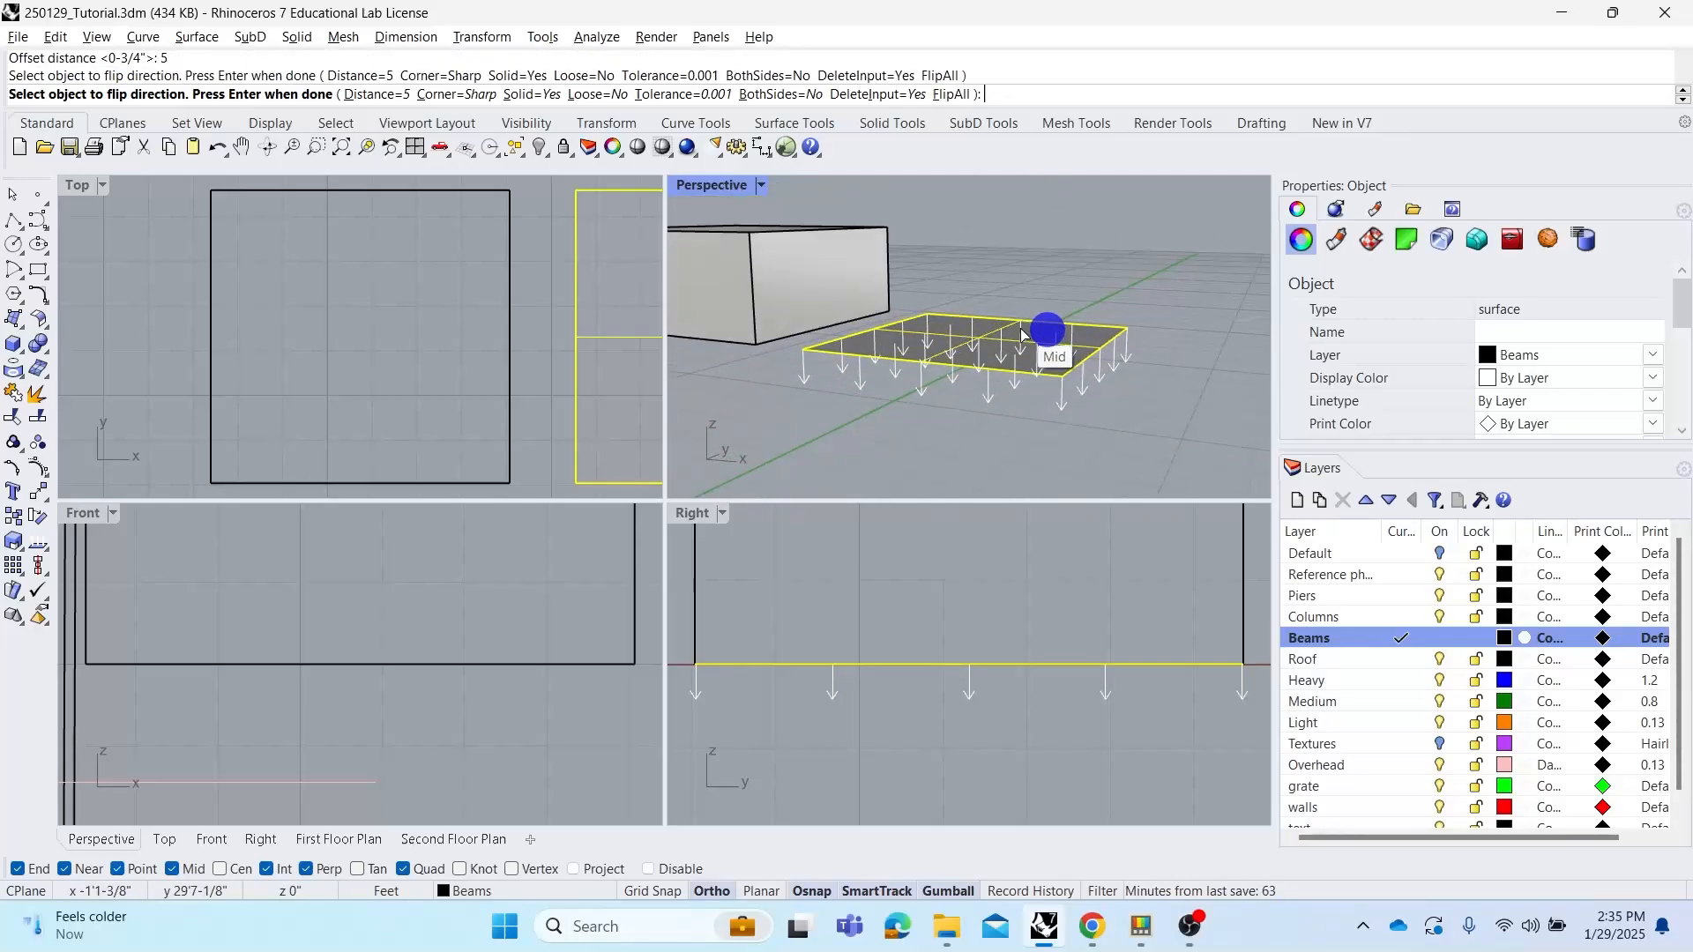
right_click(1033, 253)
click(1069, 261)
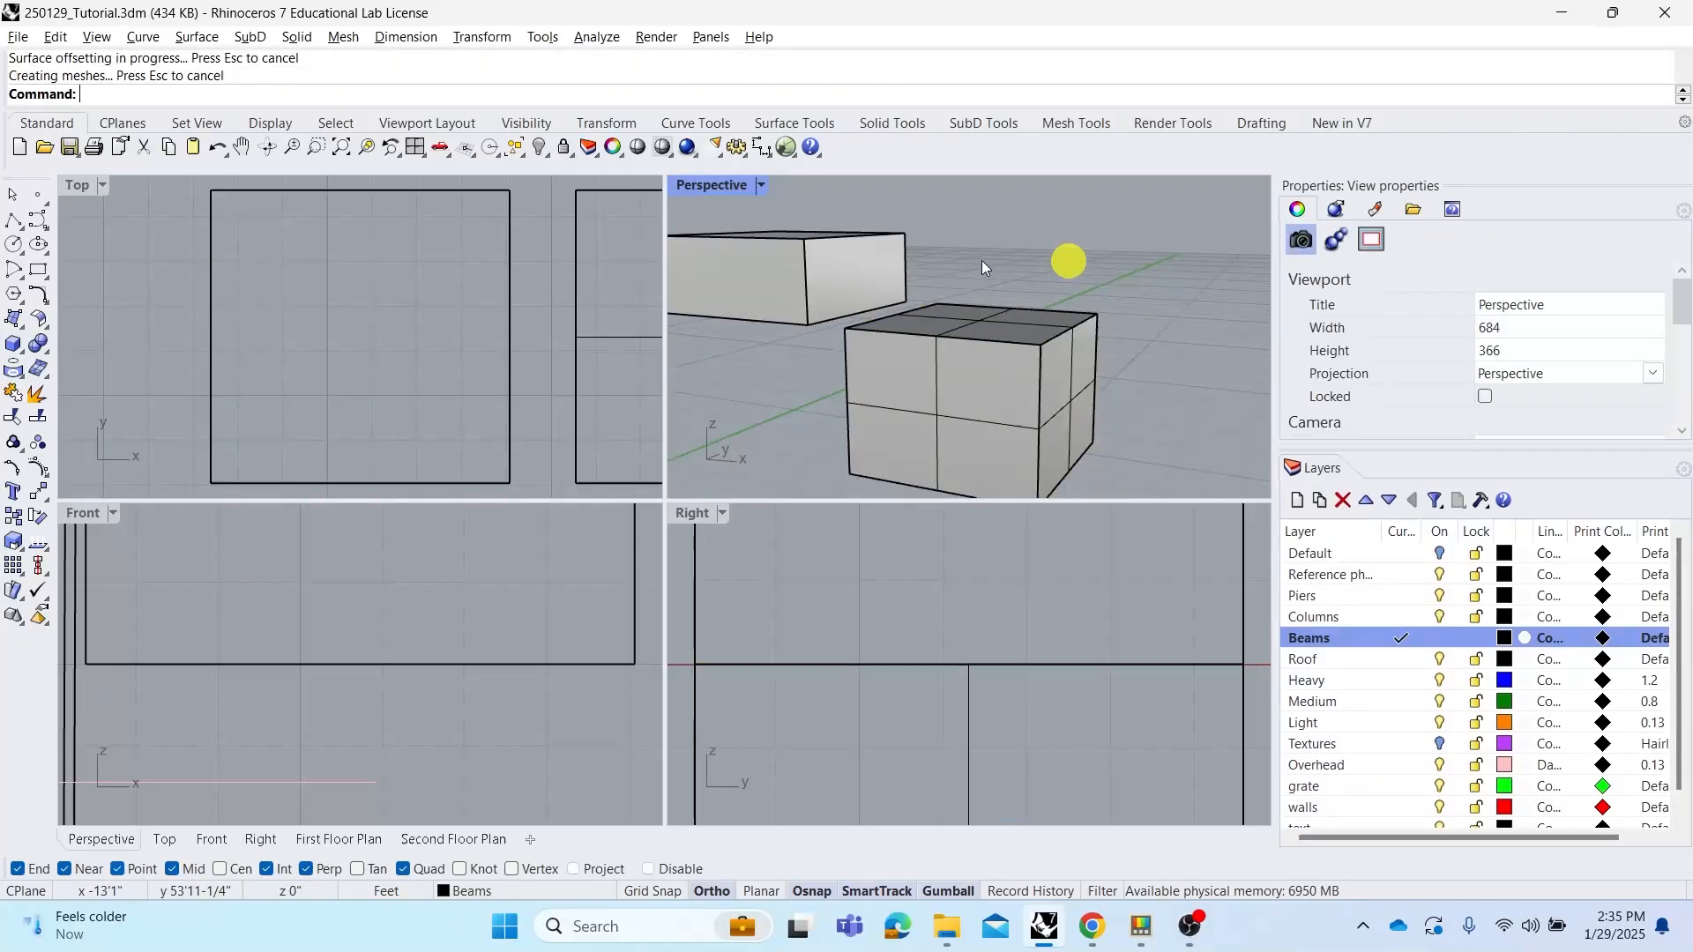
Select the offset solid, then undo the surface offset
right_drag(981, 261, 1013, 287)
click(1014, 374)
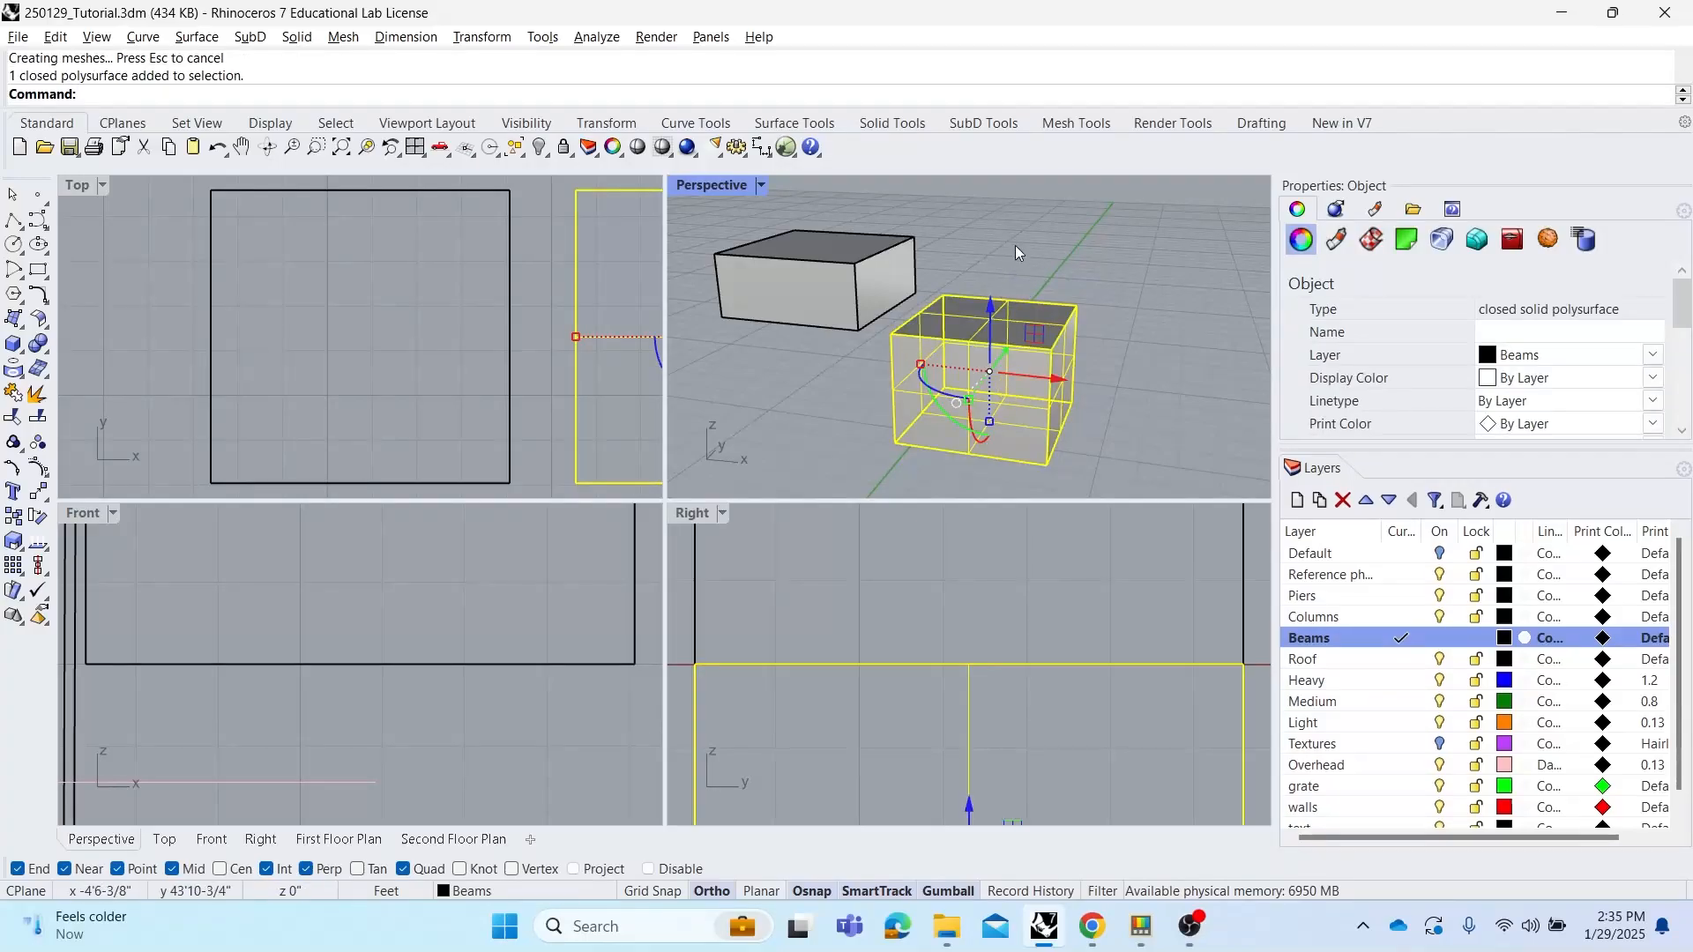
click(1033, 263)
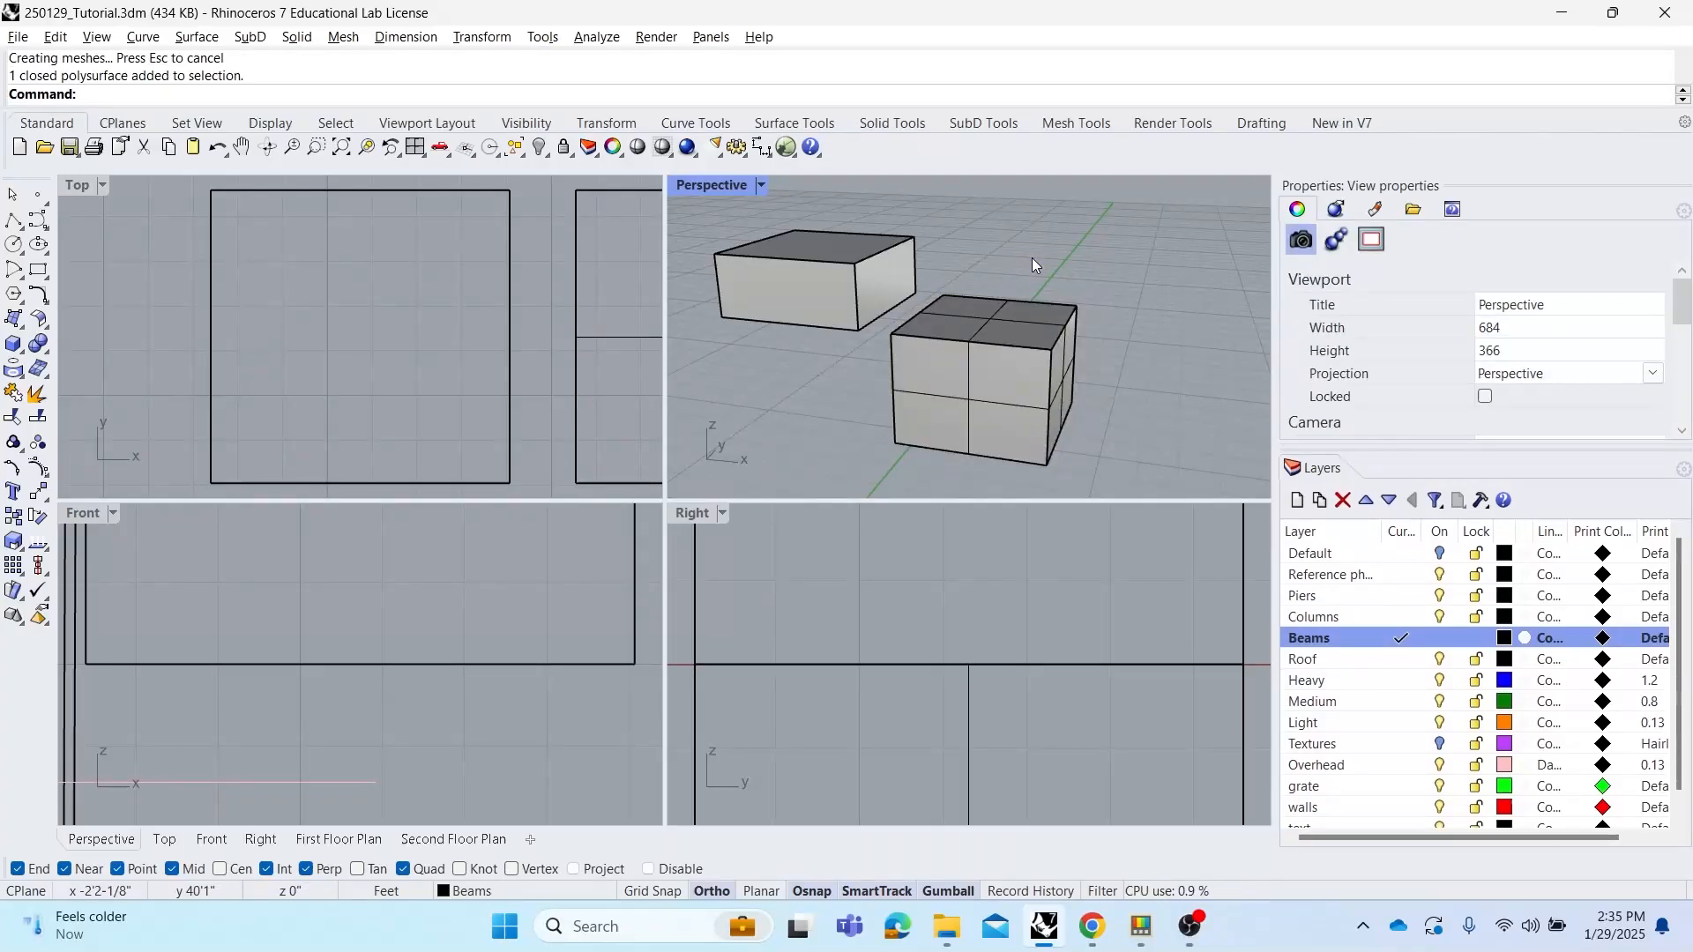
key(ctrl+z)
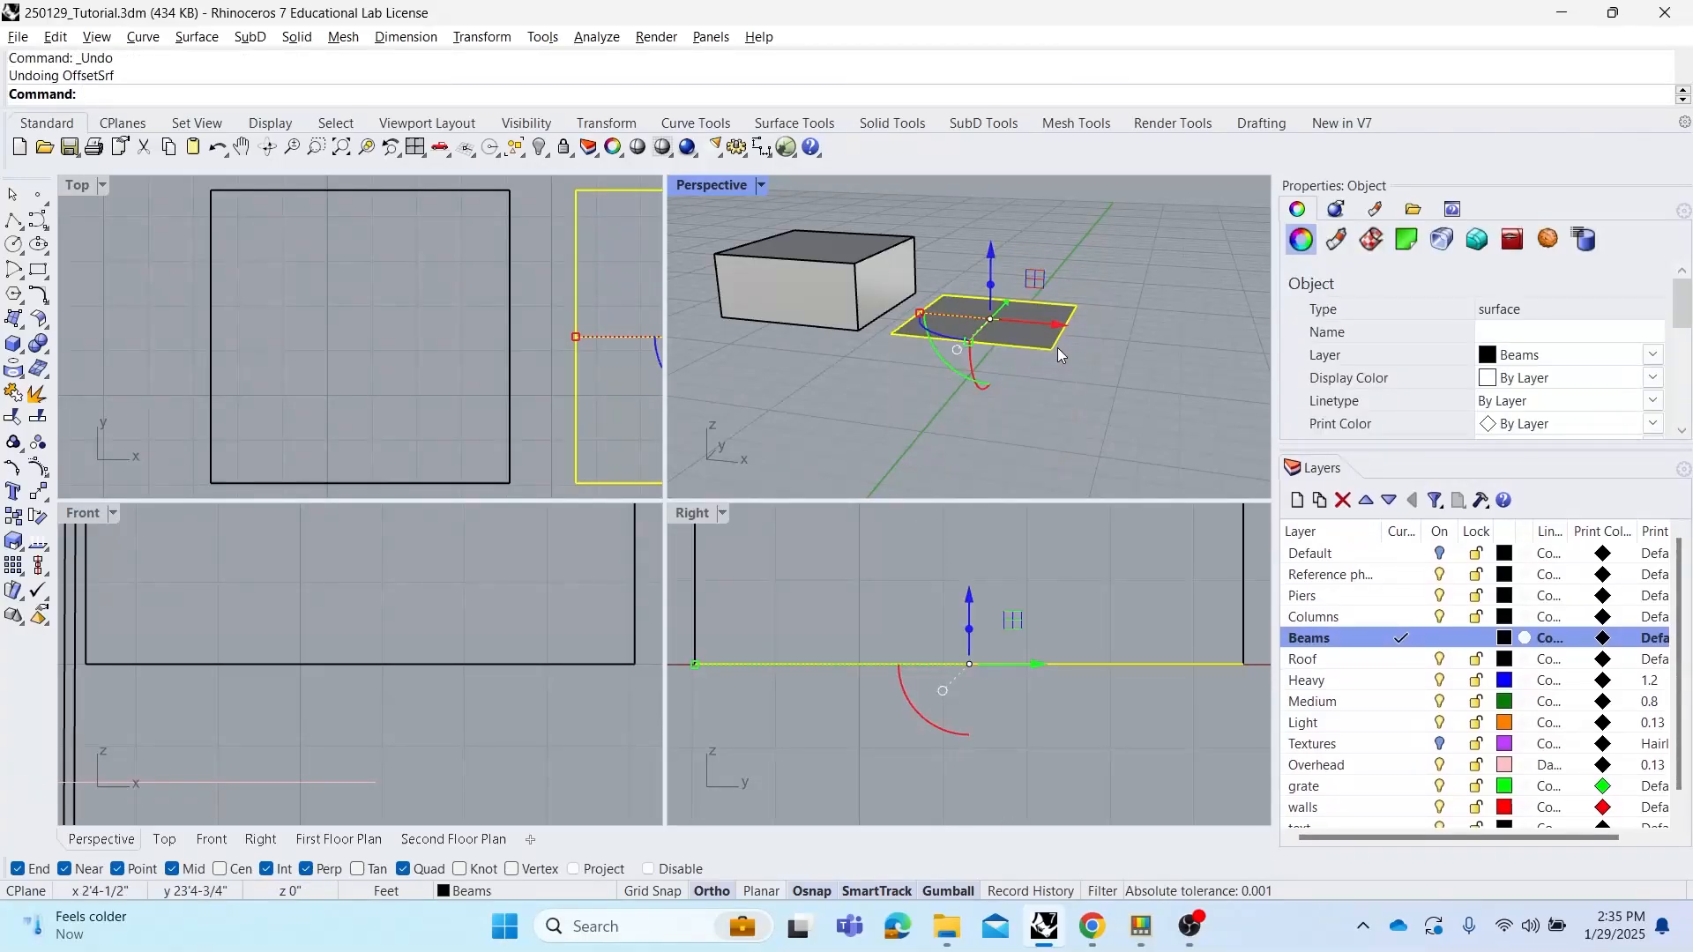
Duplicate the rectangle curve upward with the gumball to create a second, raised rectangle above it
click(1059, 349)
click(1123, 407)
right_drag(1118, 407, 1037, 387)
drag(1000, 343, 1202, 378)
right_drag(1203, 379, 1102, 374)
drag(1045, 291, 1051, 235)
key(alt)
drag(1113, 310, 1145, 321)
click(1177, 388)
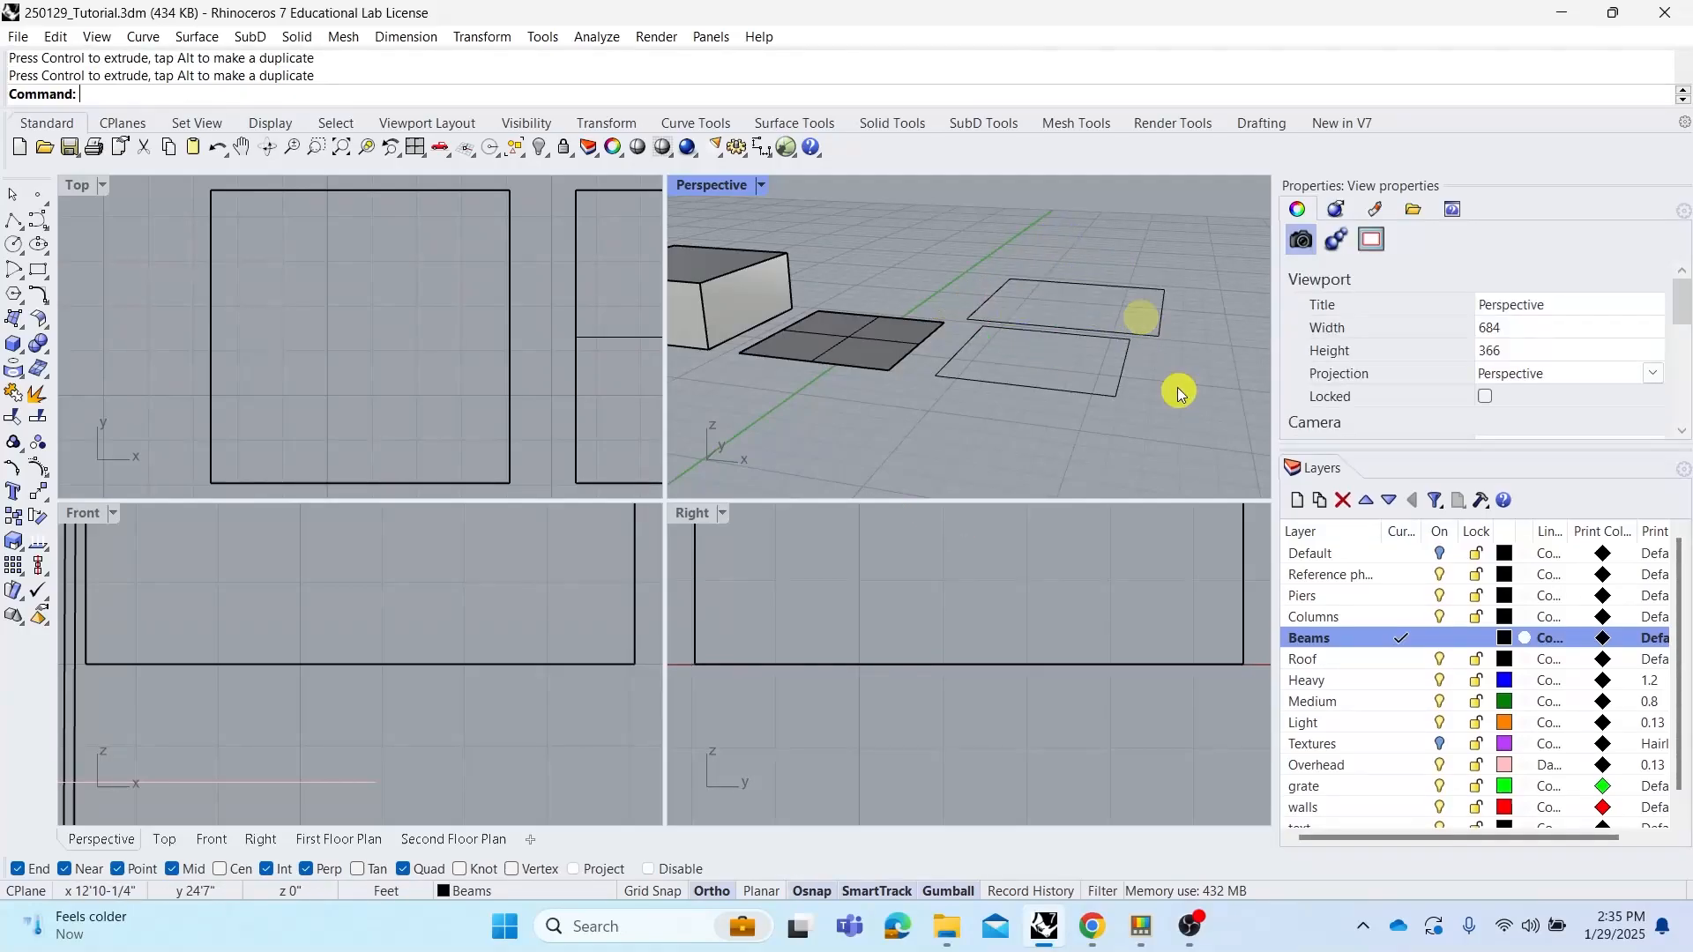
Examine the two stacked rectangles from different angles in the perspective view
right_drag(1178, 388, 1024, 336)
click(1050, 315)
shift+click(1071, 369)
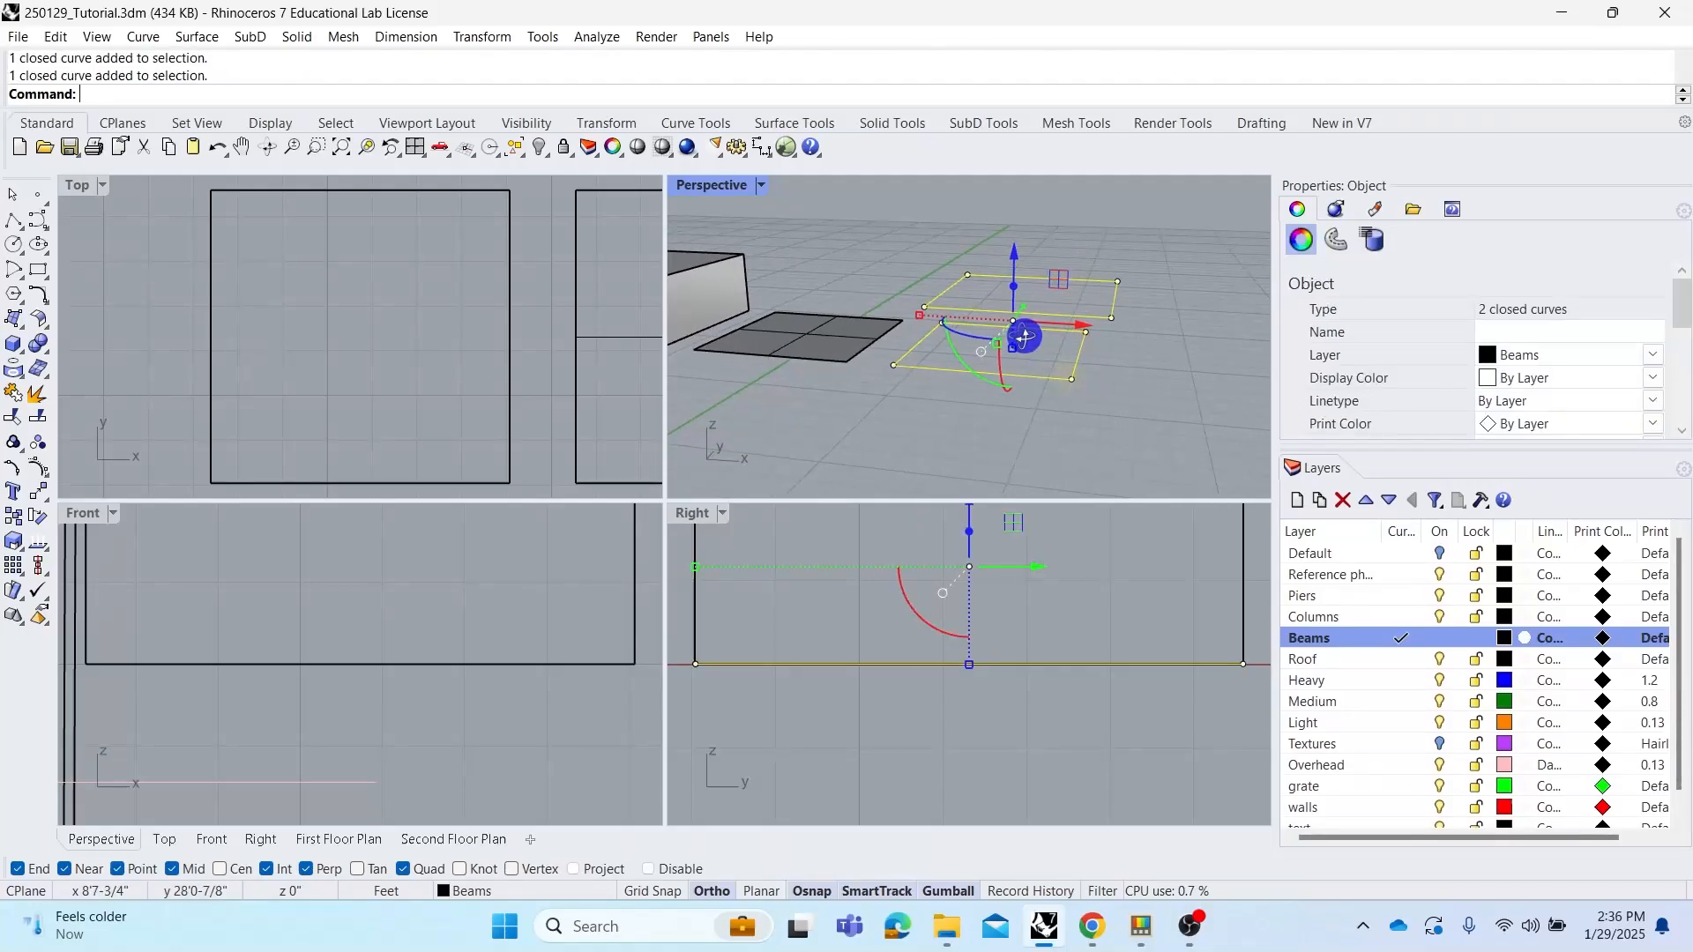
click(1115, 368)
right_drag(1115, 367, 1082, 294)
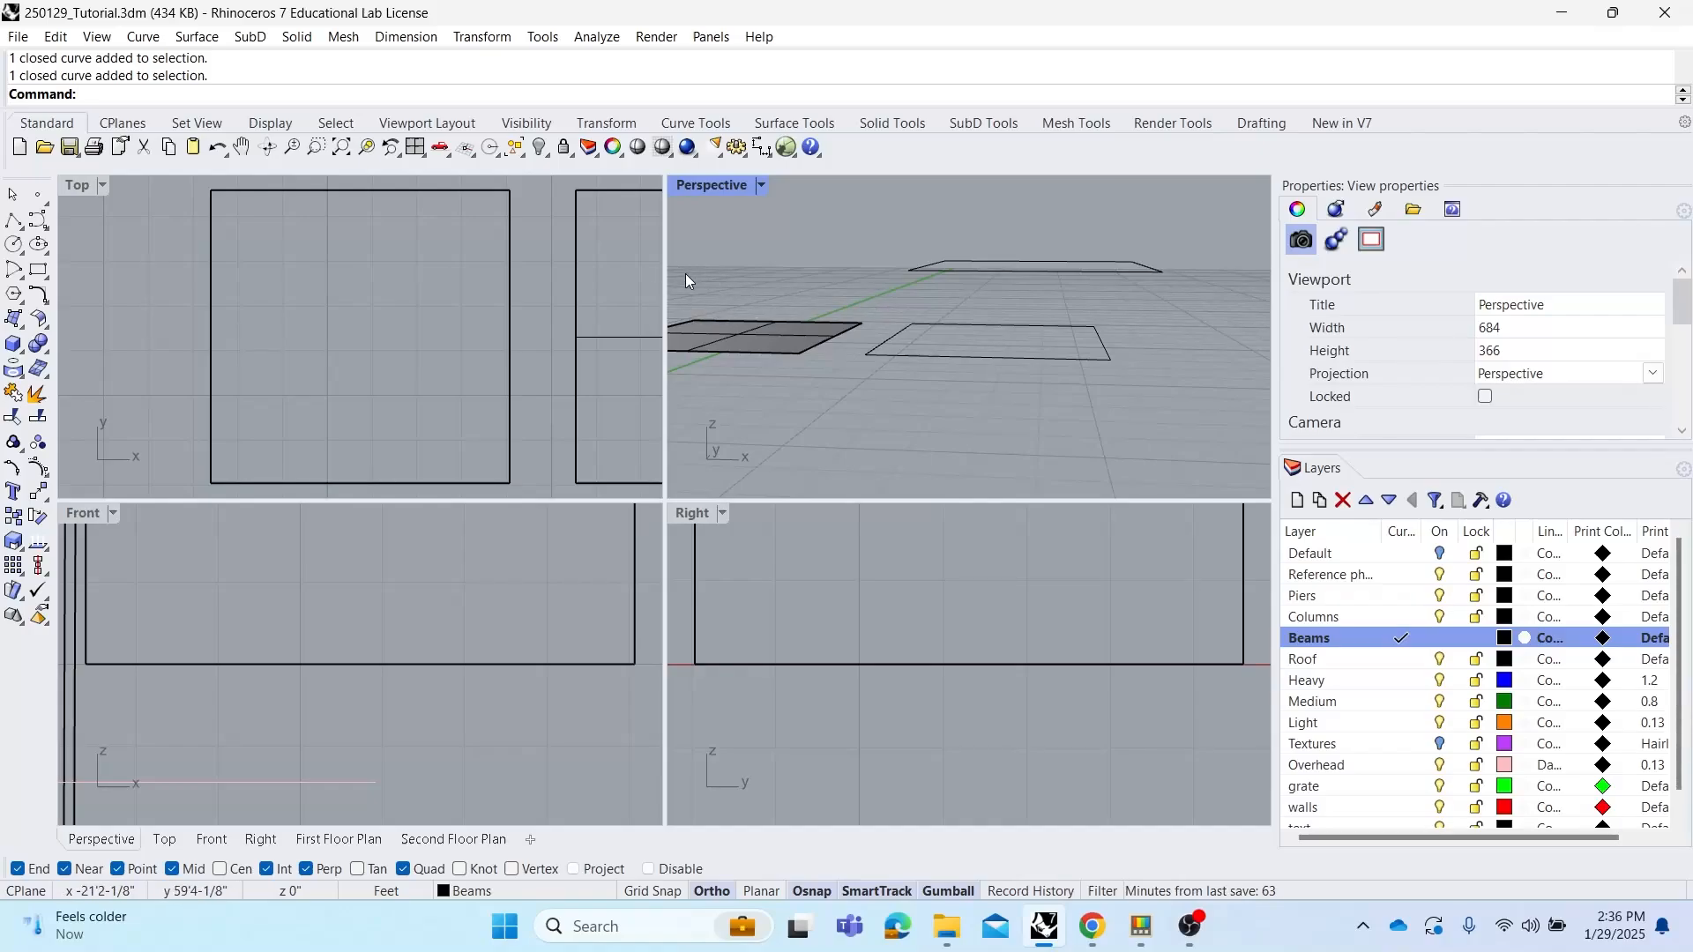
right_drag(901, 309, 967, 319)
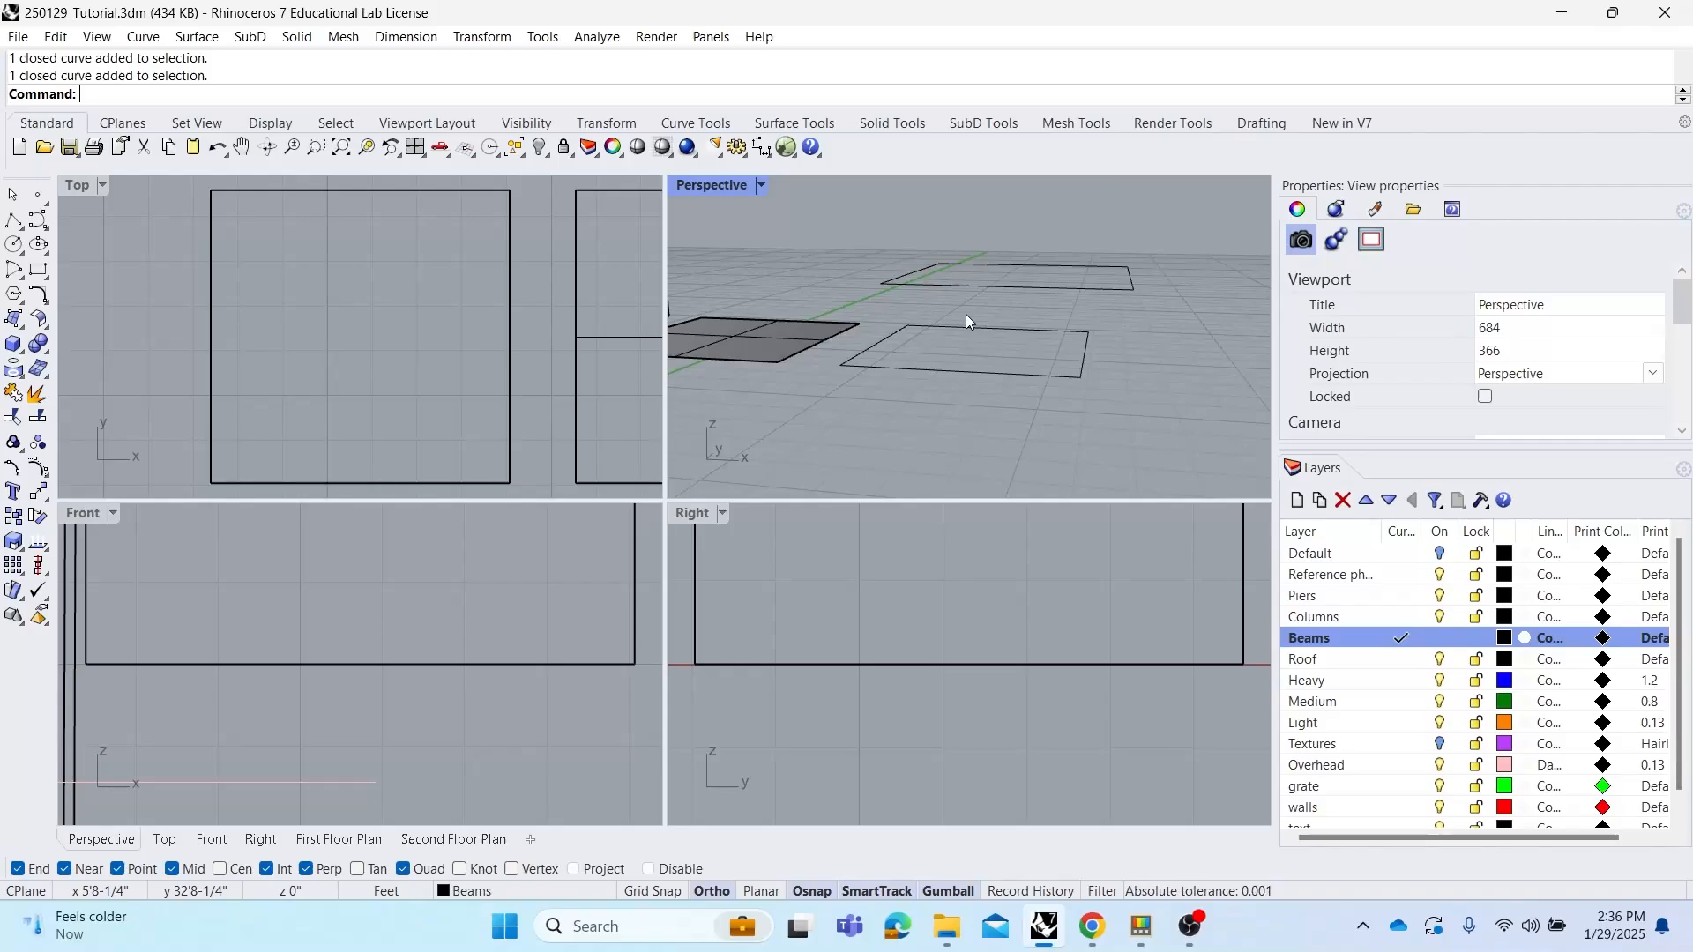
mouse_move(940, 367)
right_down()
mouse_move(996, 369)
mouse_move(975, 369)
right_up()
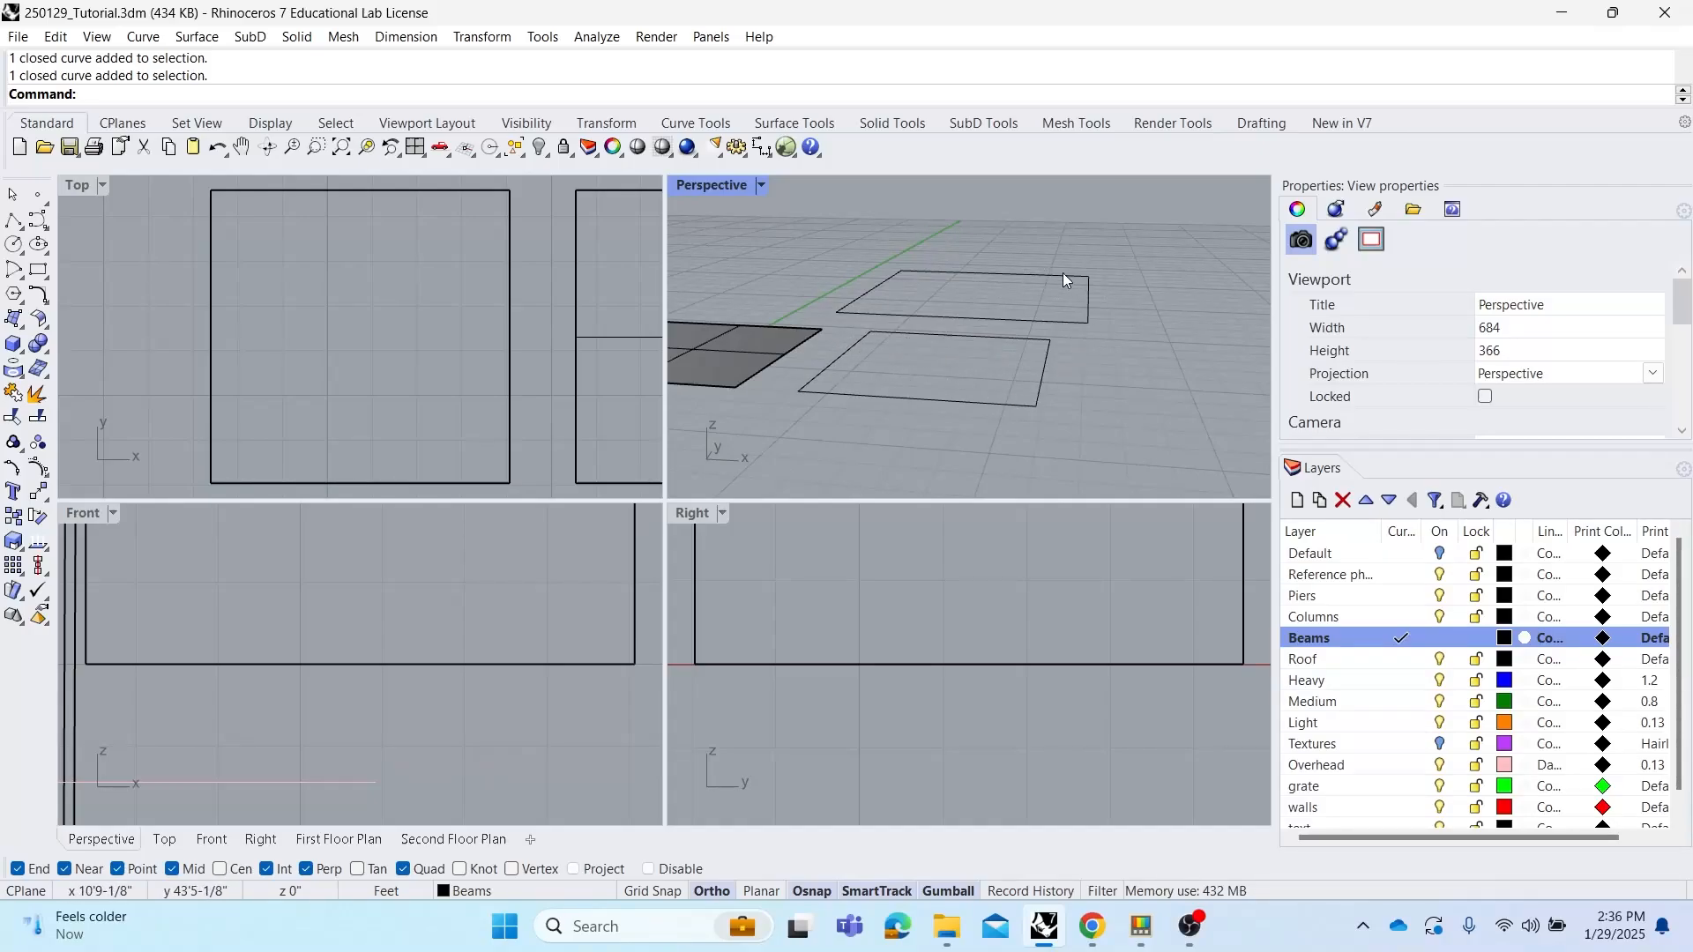
right_drag(1134, 318, 1129, 309)
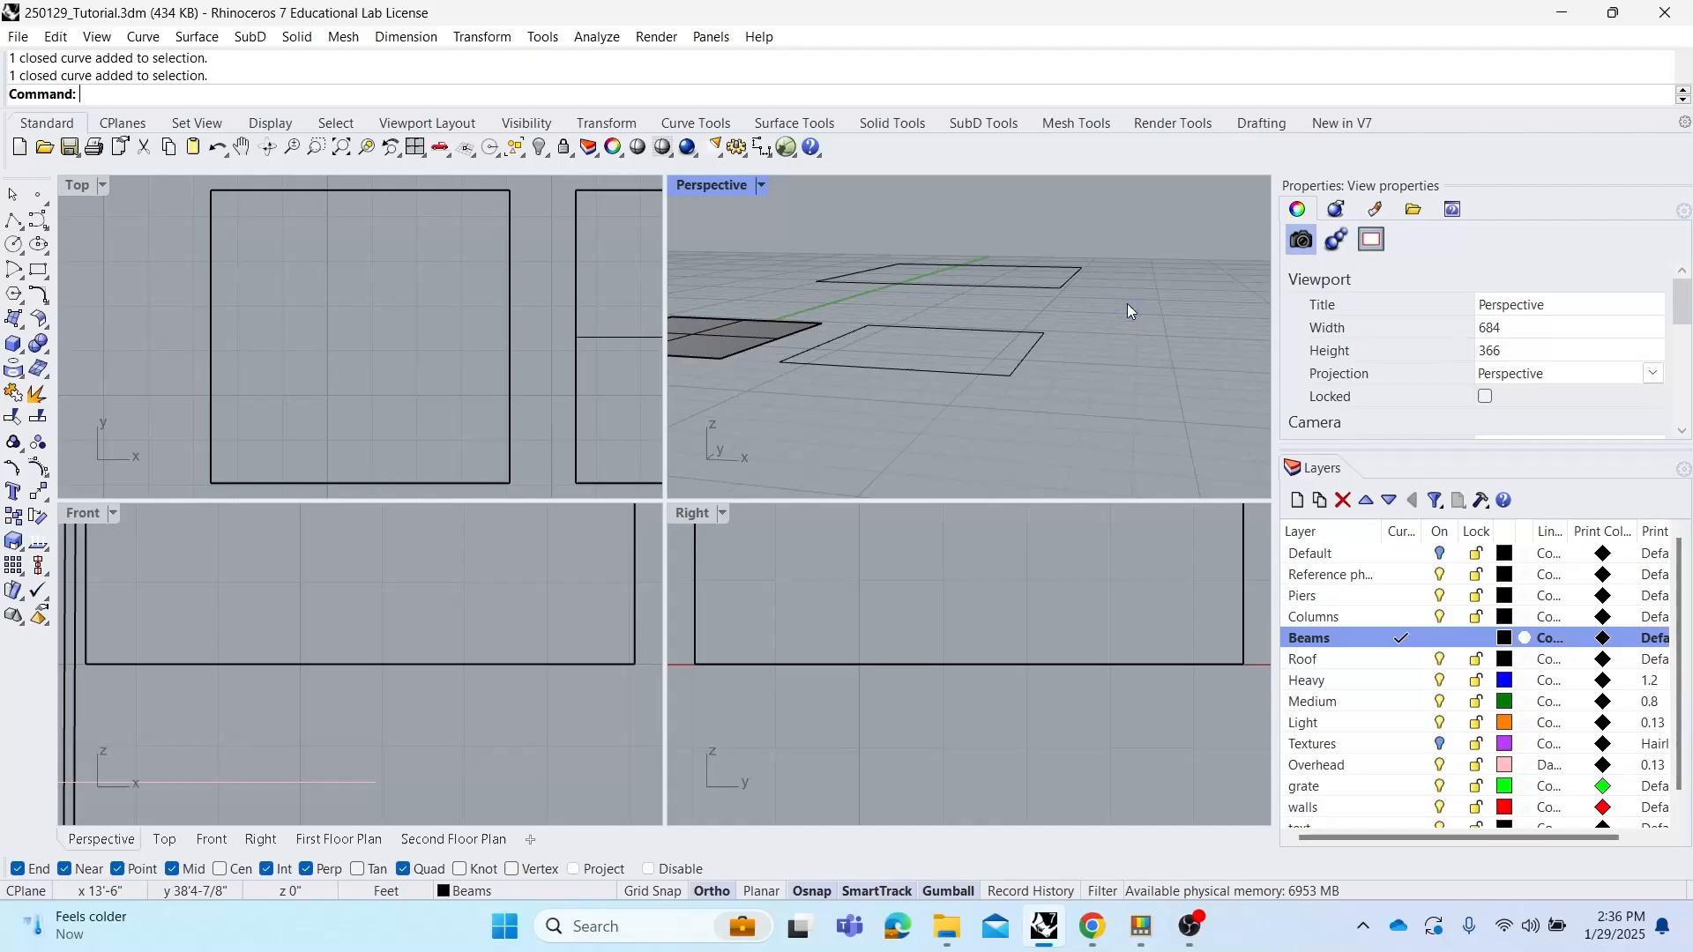
Start Loft and pick the lower and upper rectangles as the loft curves, accepting the seam points
text(oft)
key(Return)
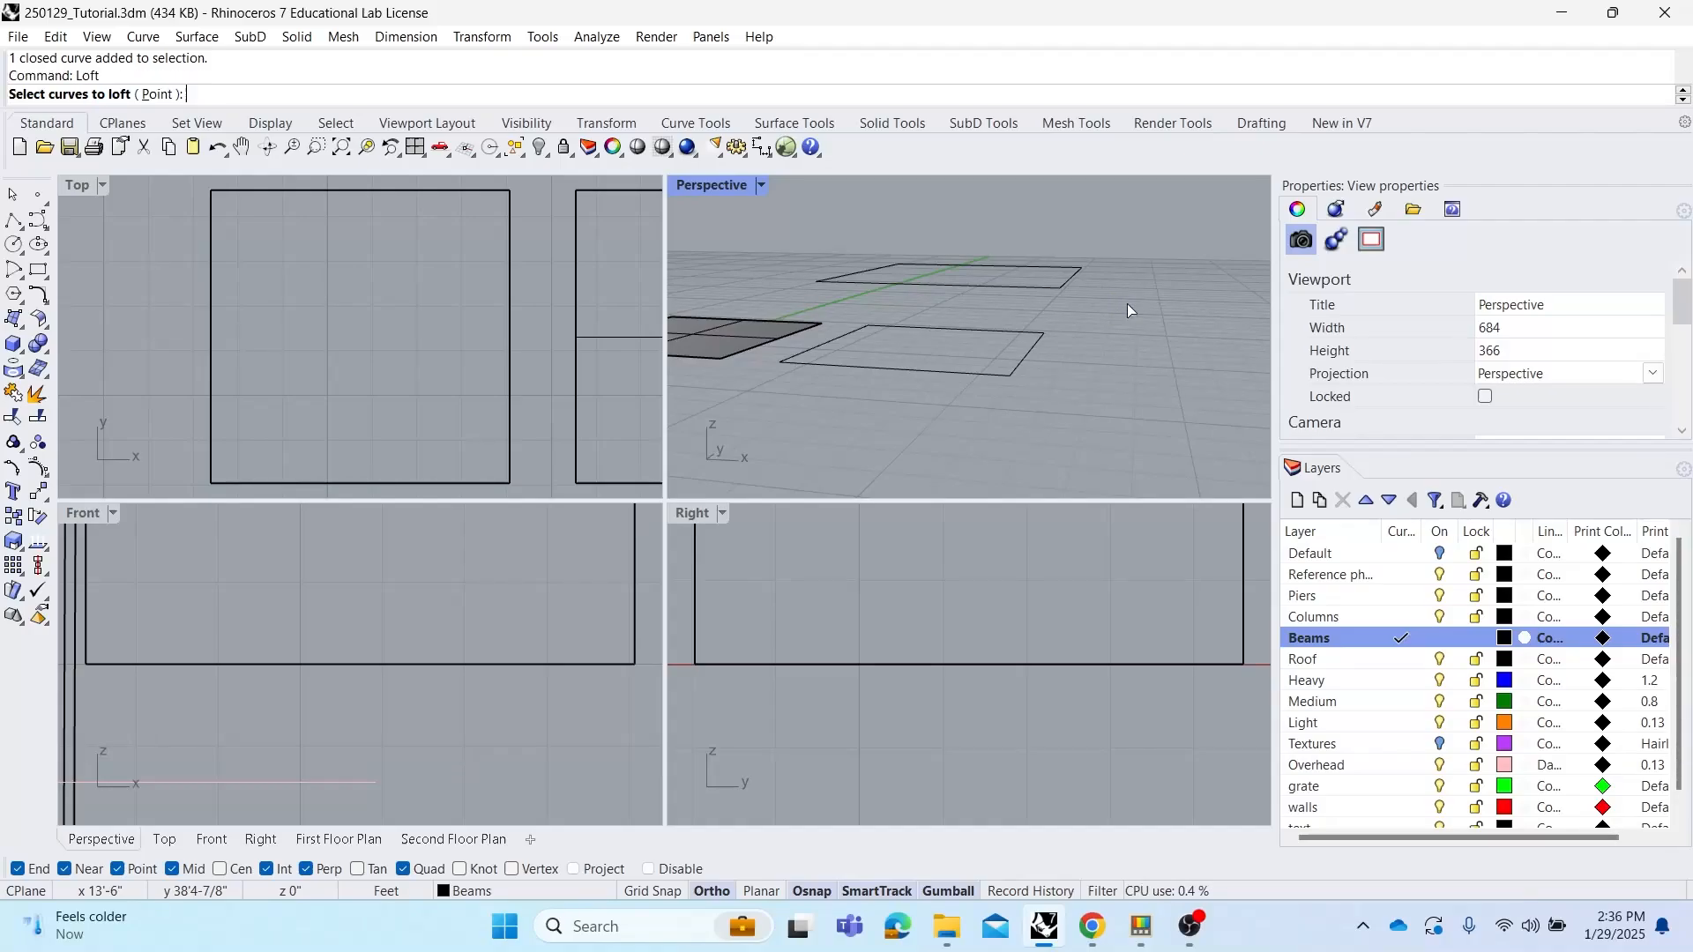
click(1018, 368)
click(1070, 279)
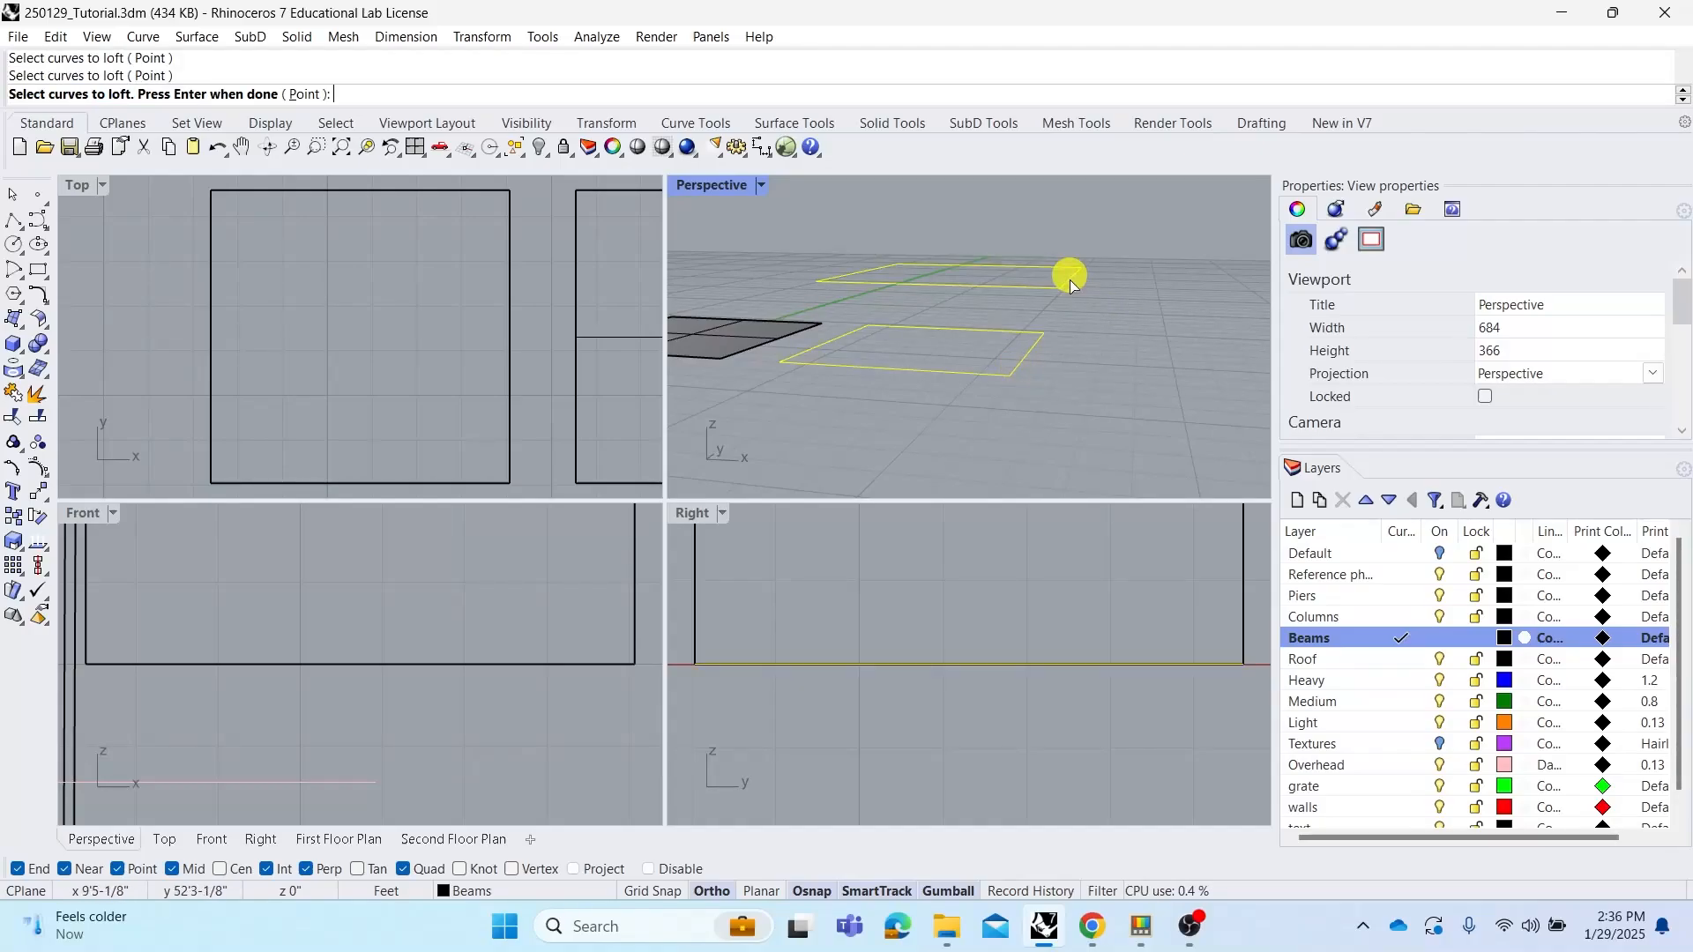
right_click(1090, 319)
right_drag(1089, 319, 1115, 333)
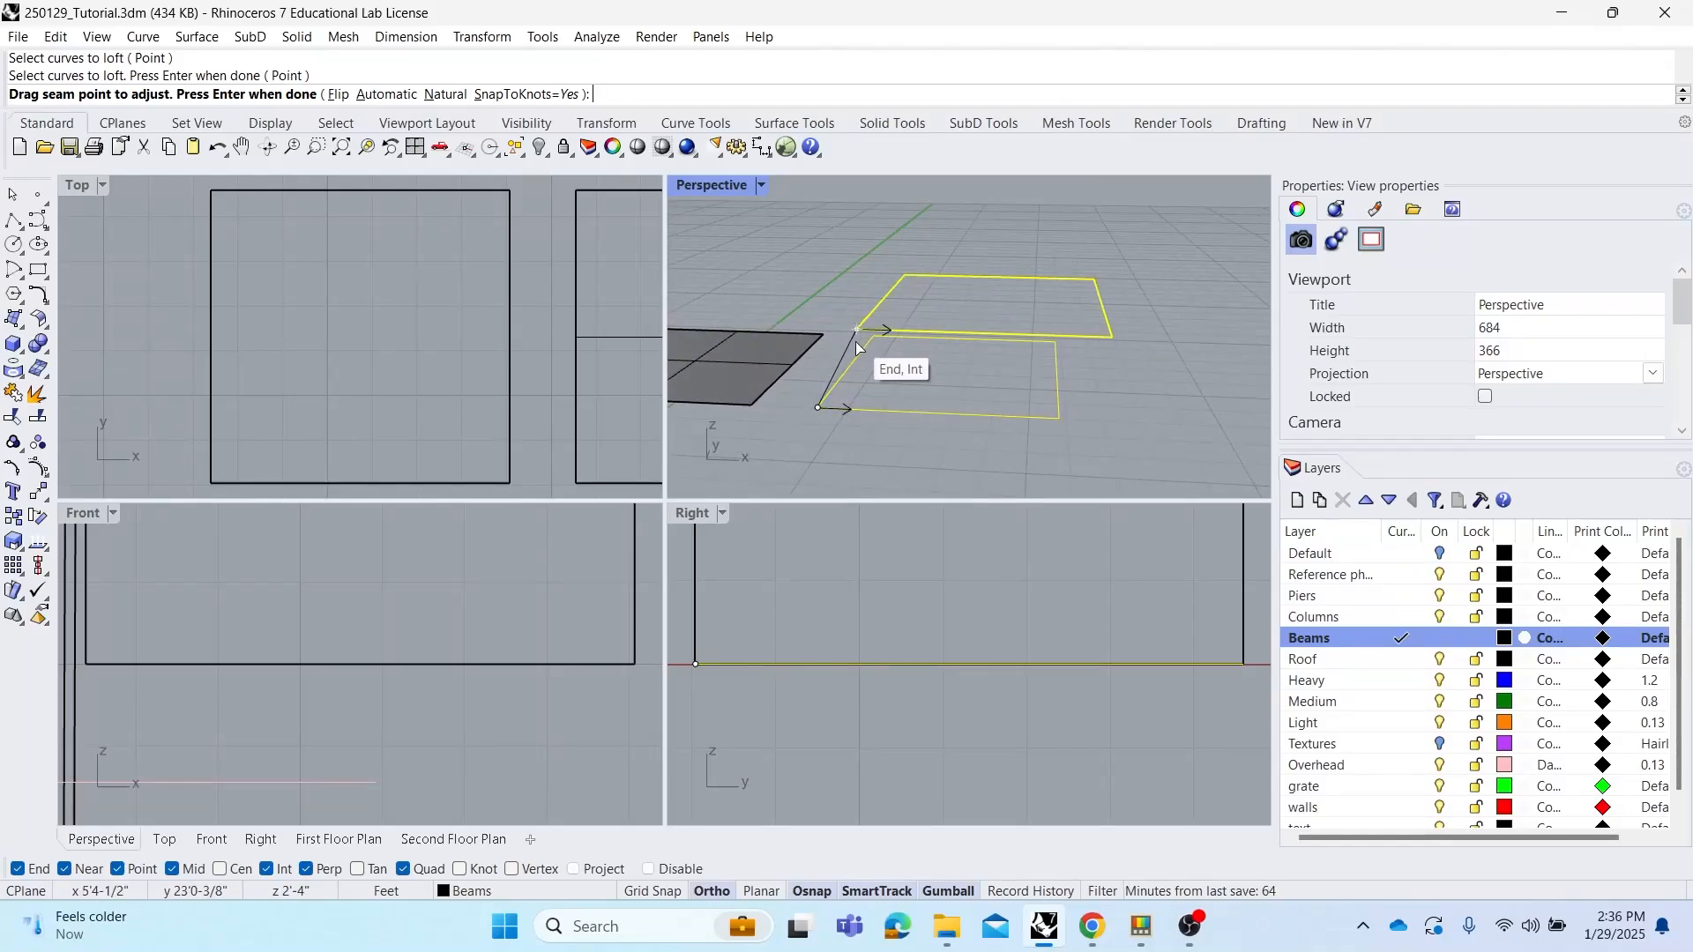
scroll(859, 355, up, 3)
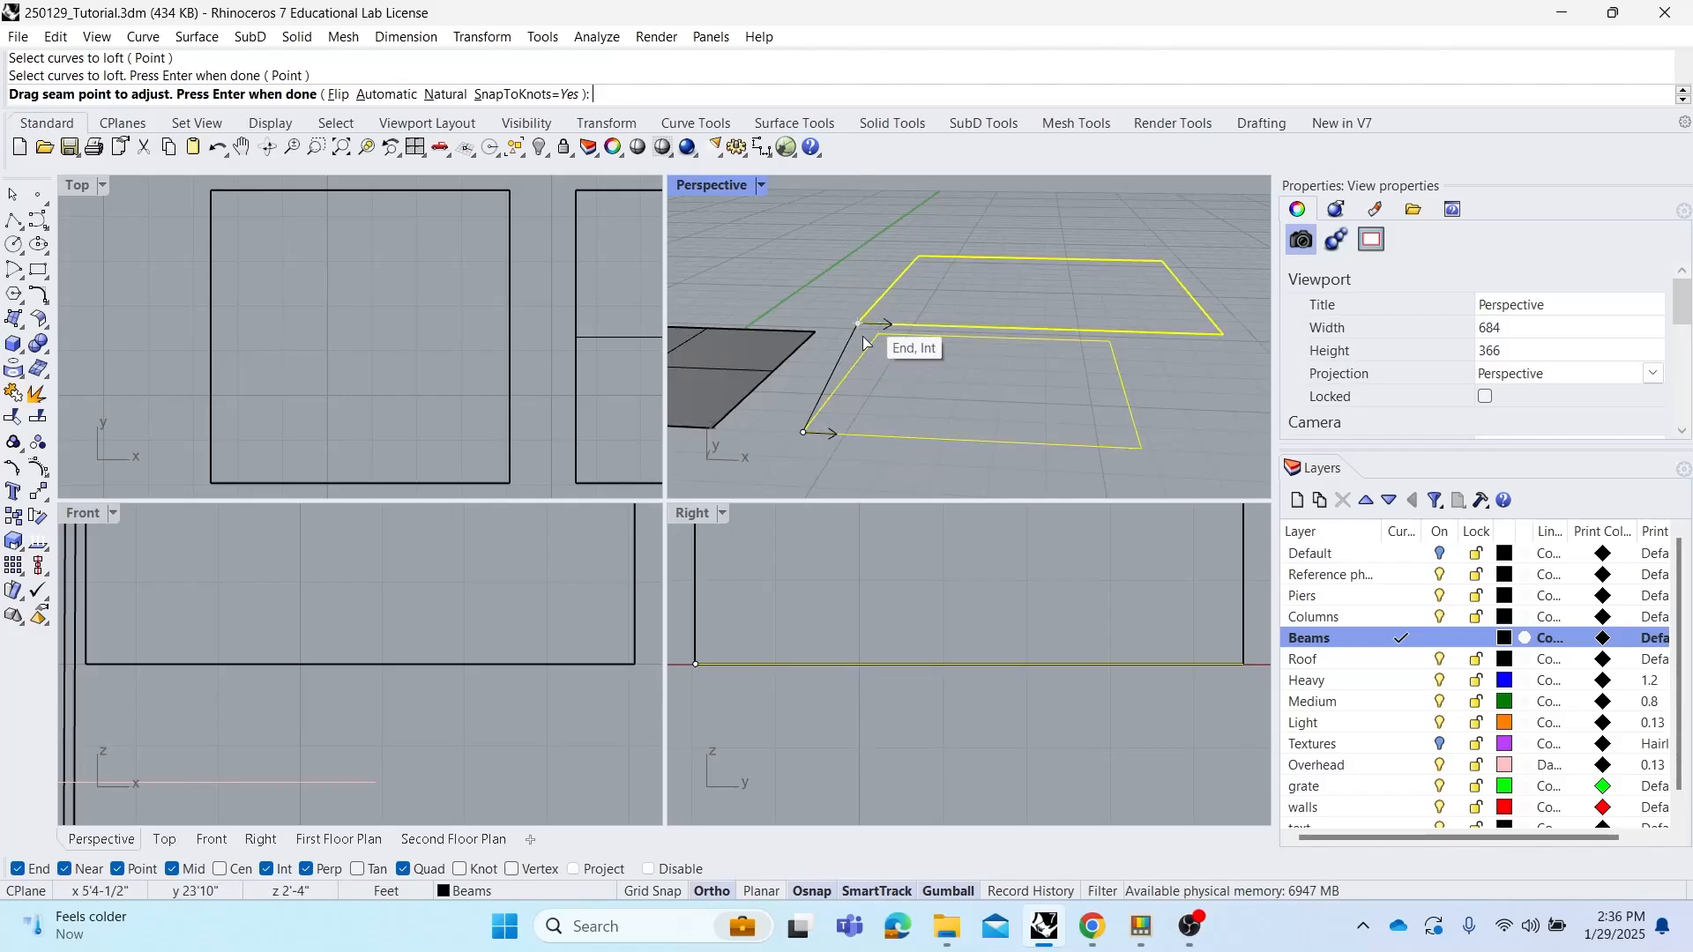
right_drag(848, 393, 809, 403)
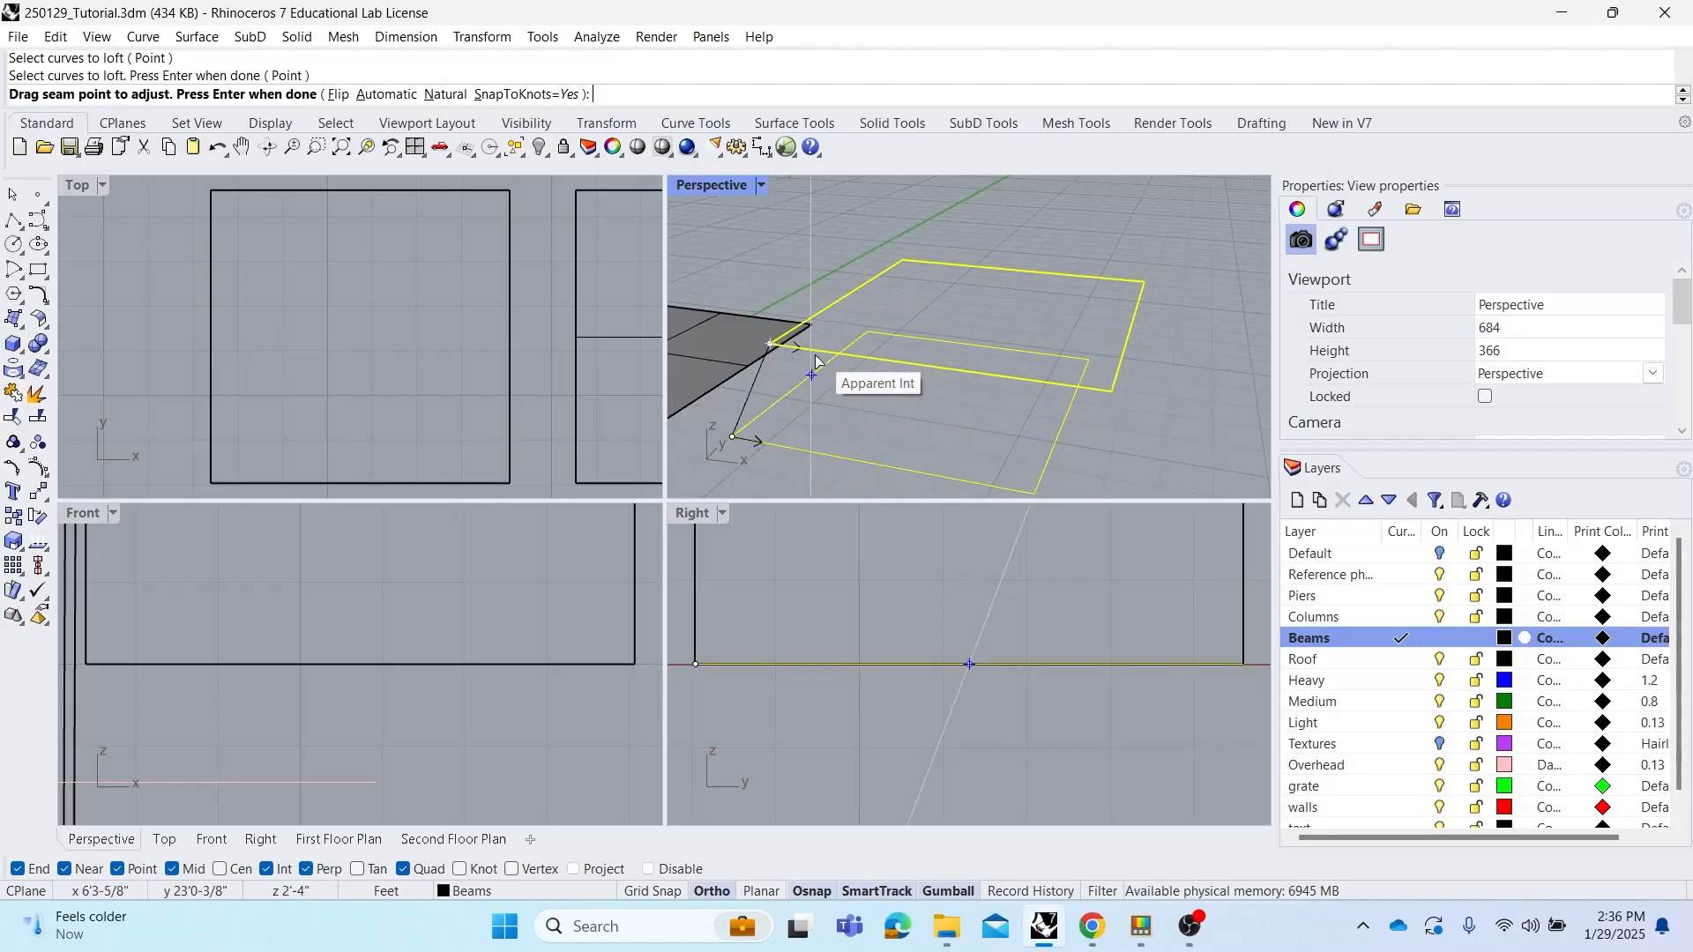
right_drag(892, 398, 943, 371)
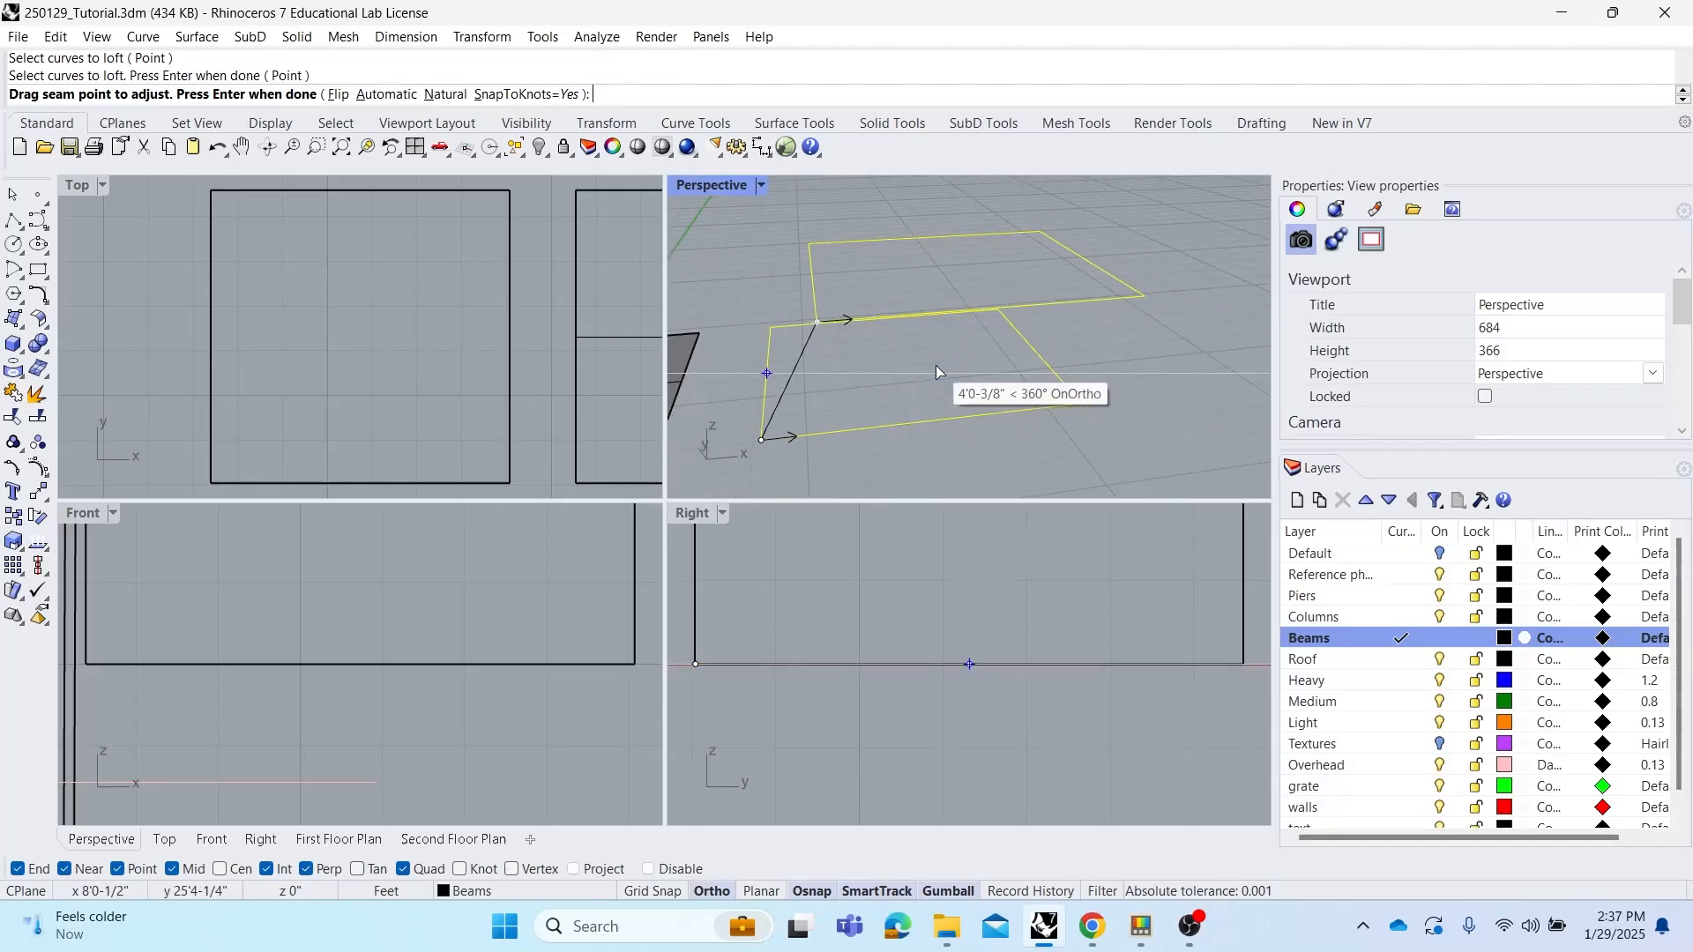
Create the loft with Normal style after briefly trying Straight sections in the loft options
right_click(935, 365)
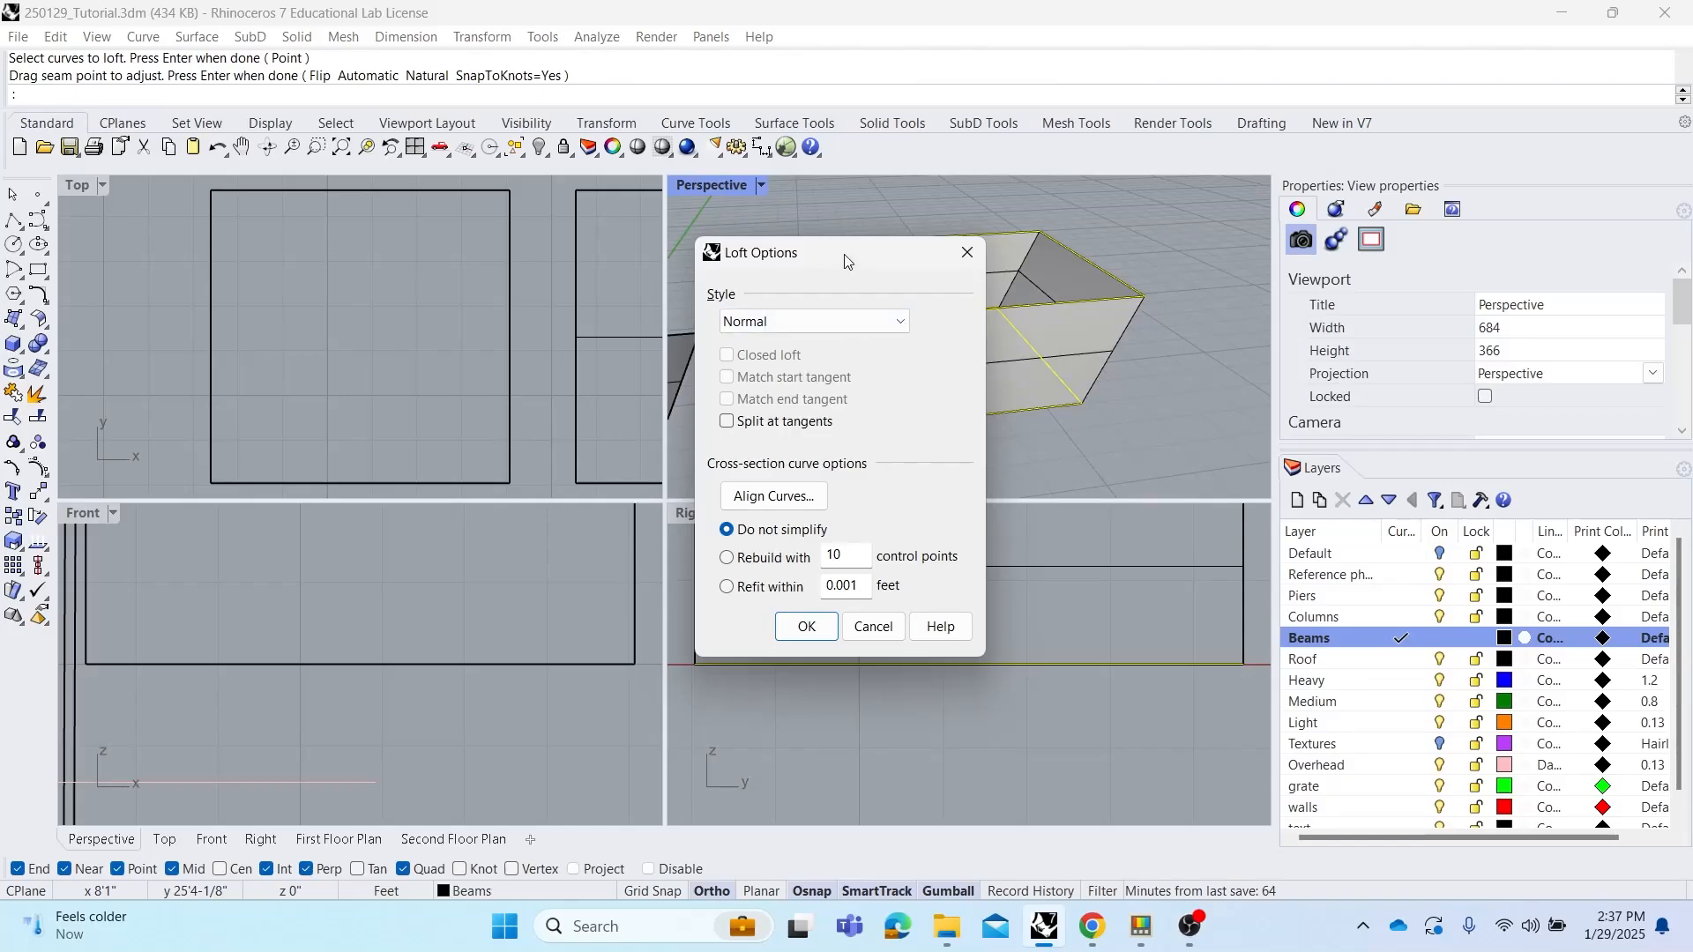
drag(844, 255, 479, 205)
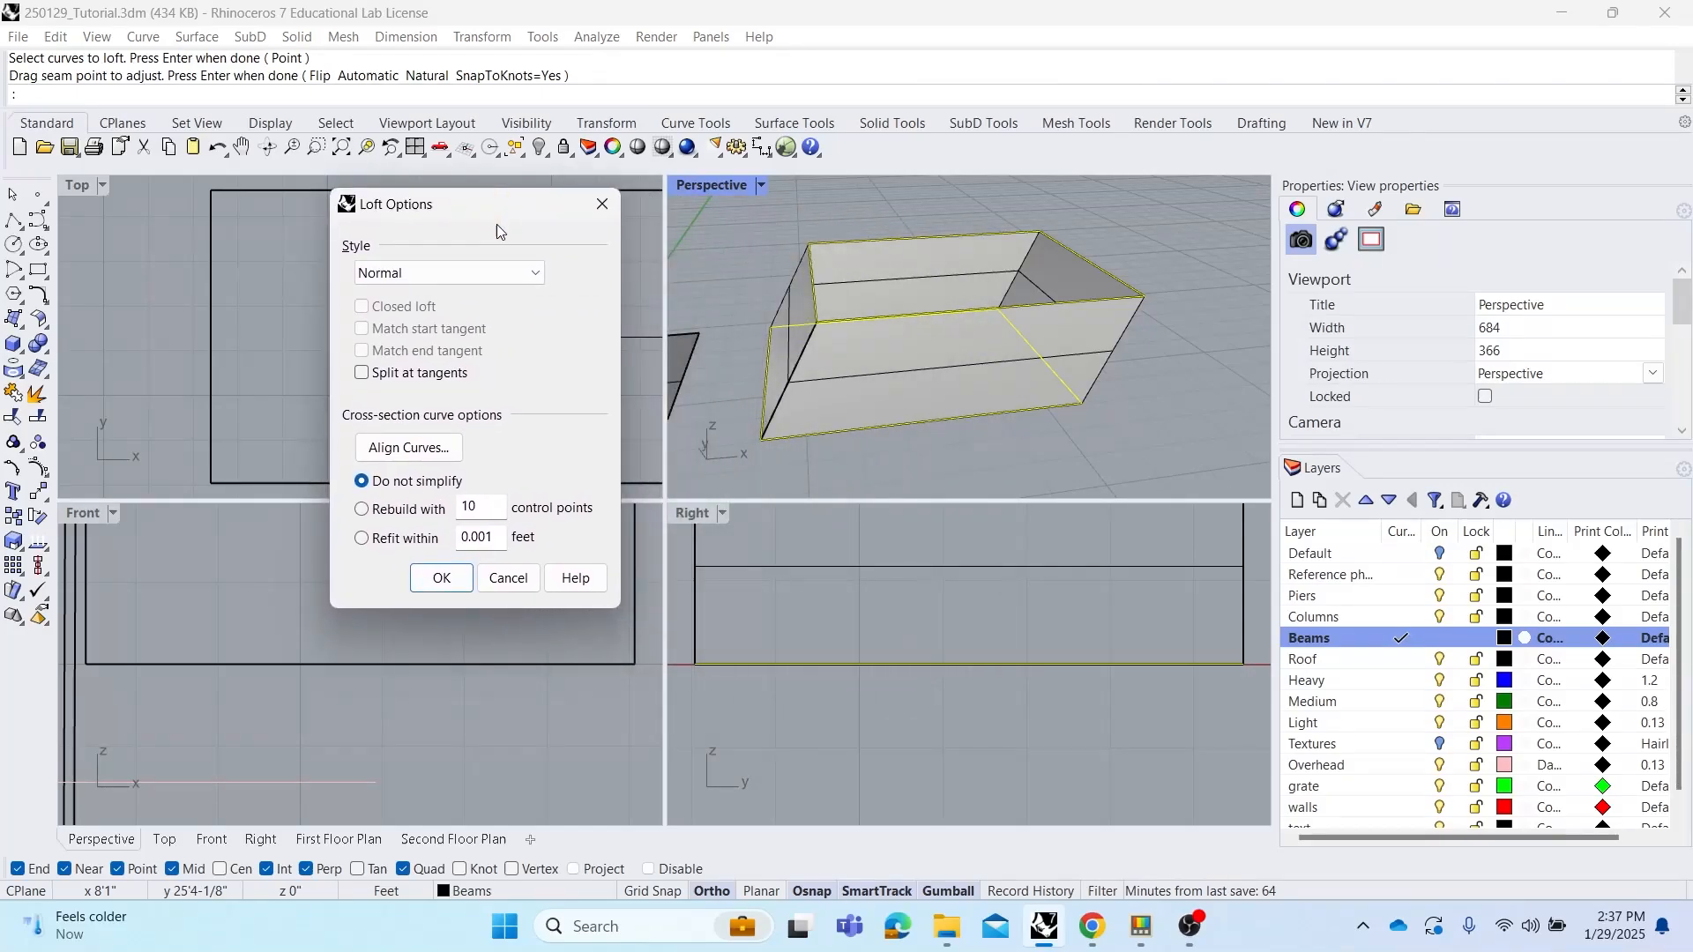
click(426, 279)
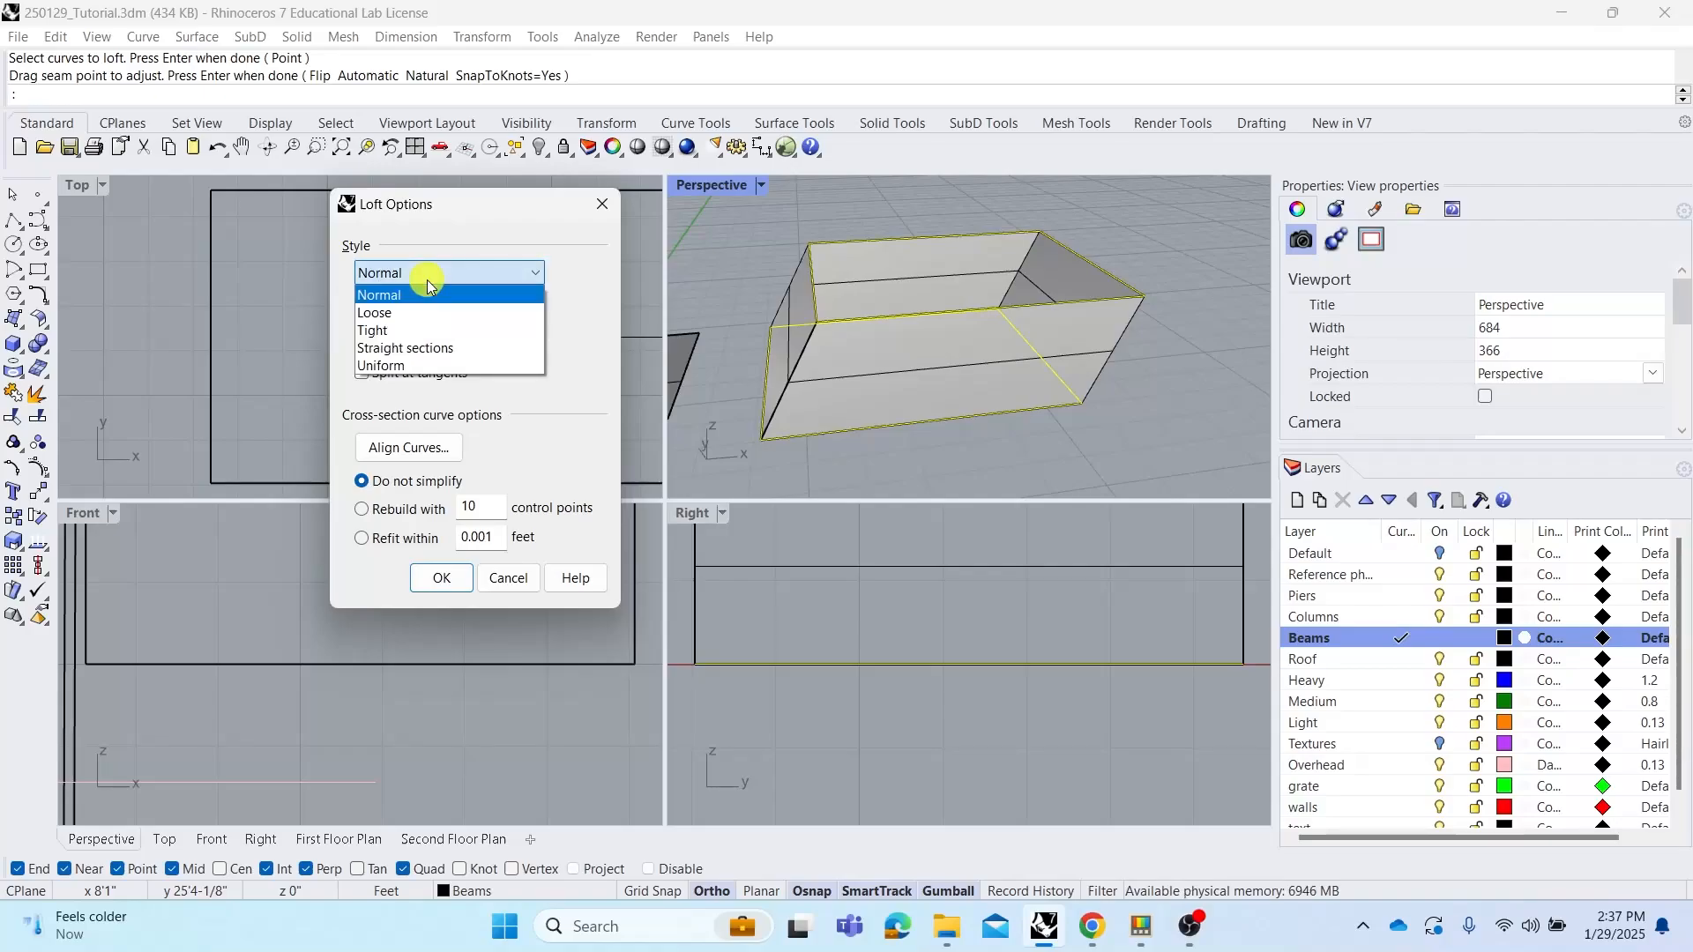
click(406, 347)
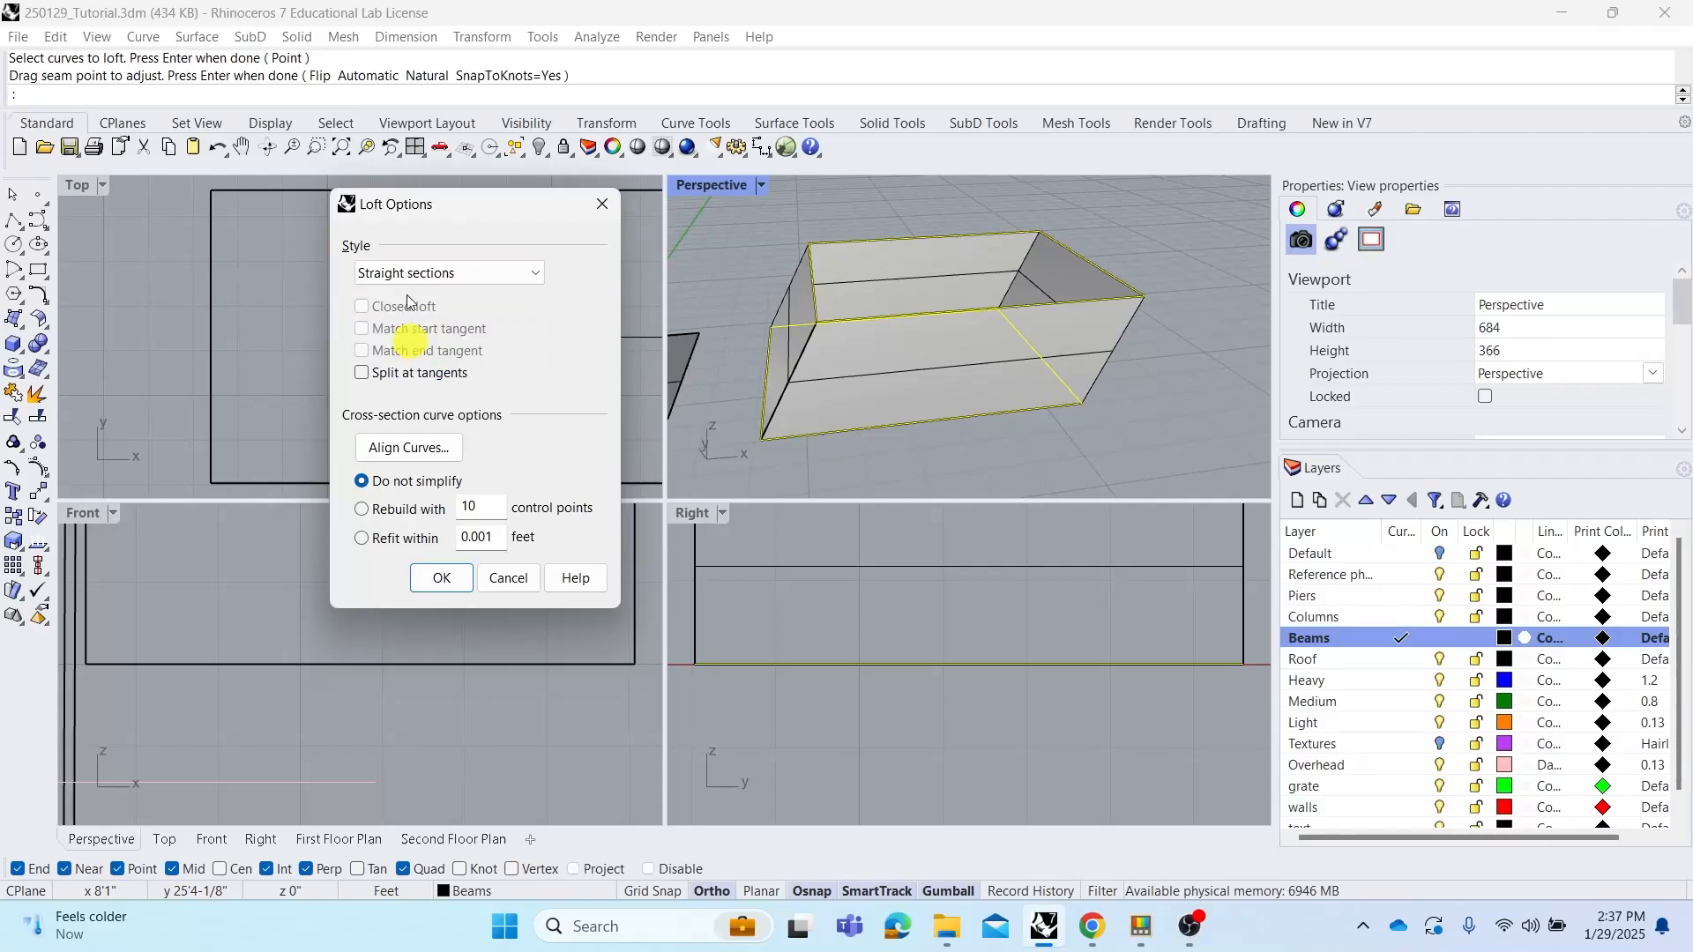
click(407, 281)
click(409, 296)
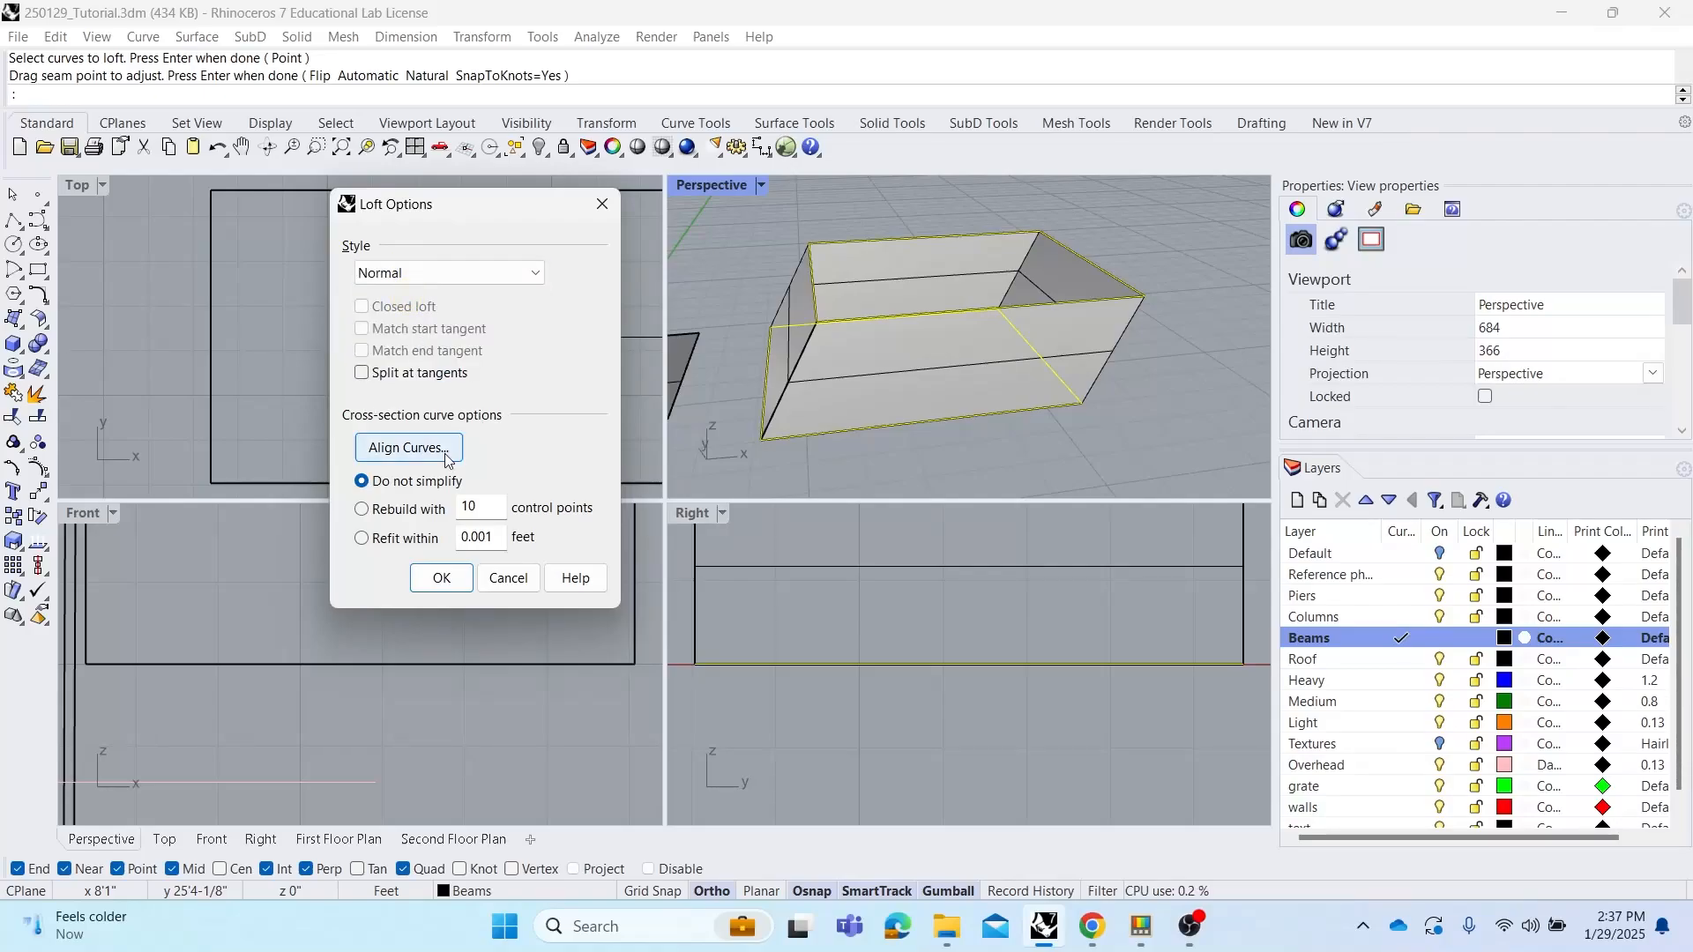
click(442, 578)
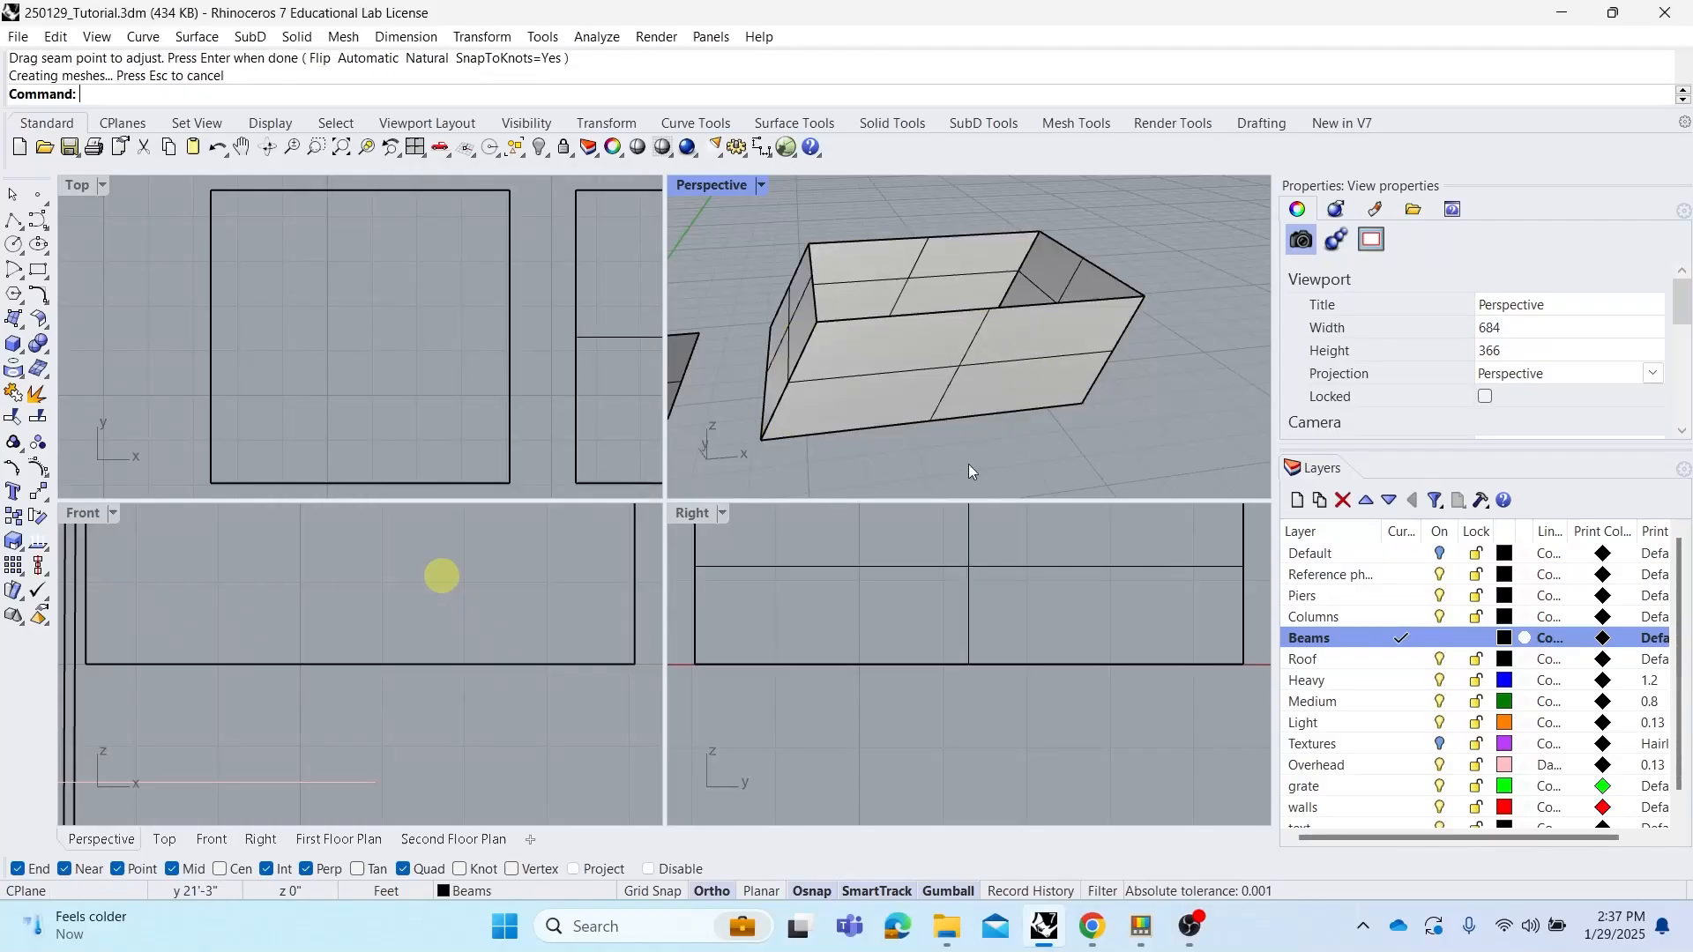
Cap the lofted open polysurface into a closed solid with Cap
right_drag(991, 485, 971, 438)
click(933, 440)
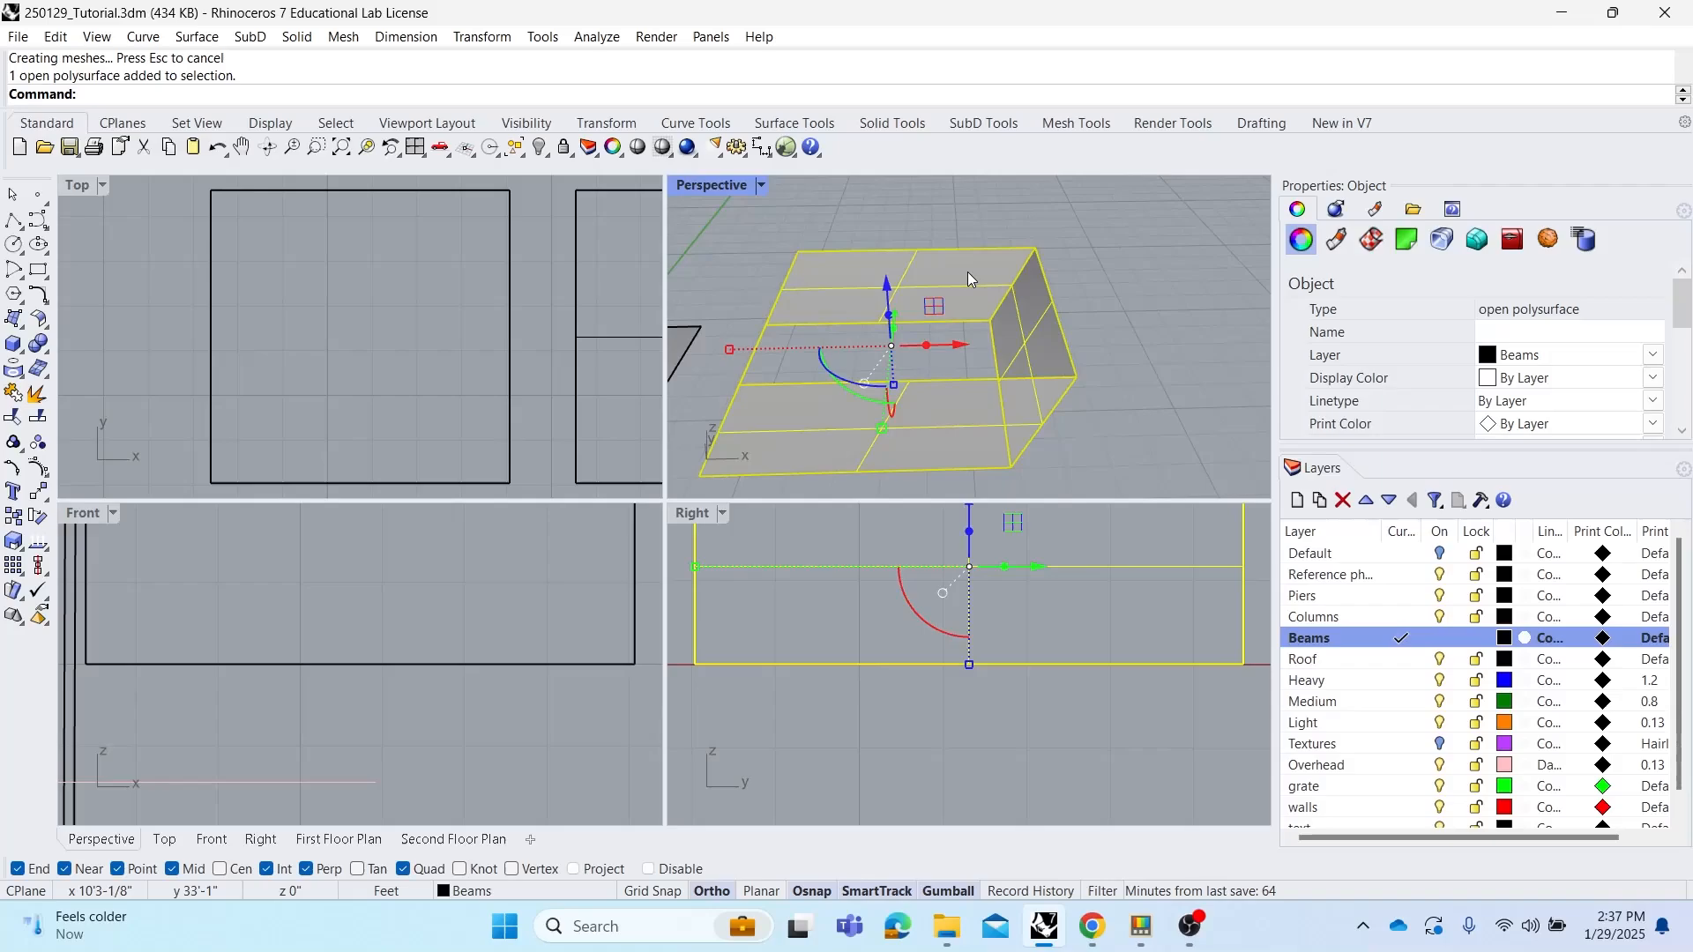
text(Cap)
key(Return)
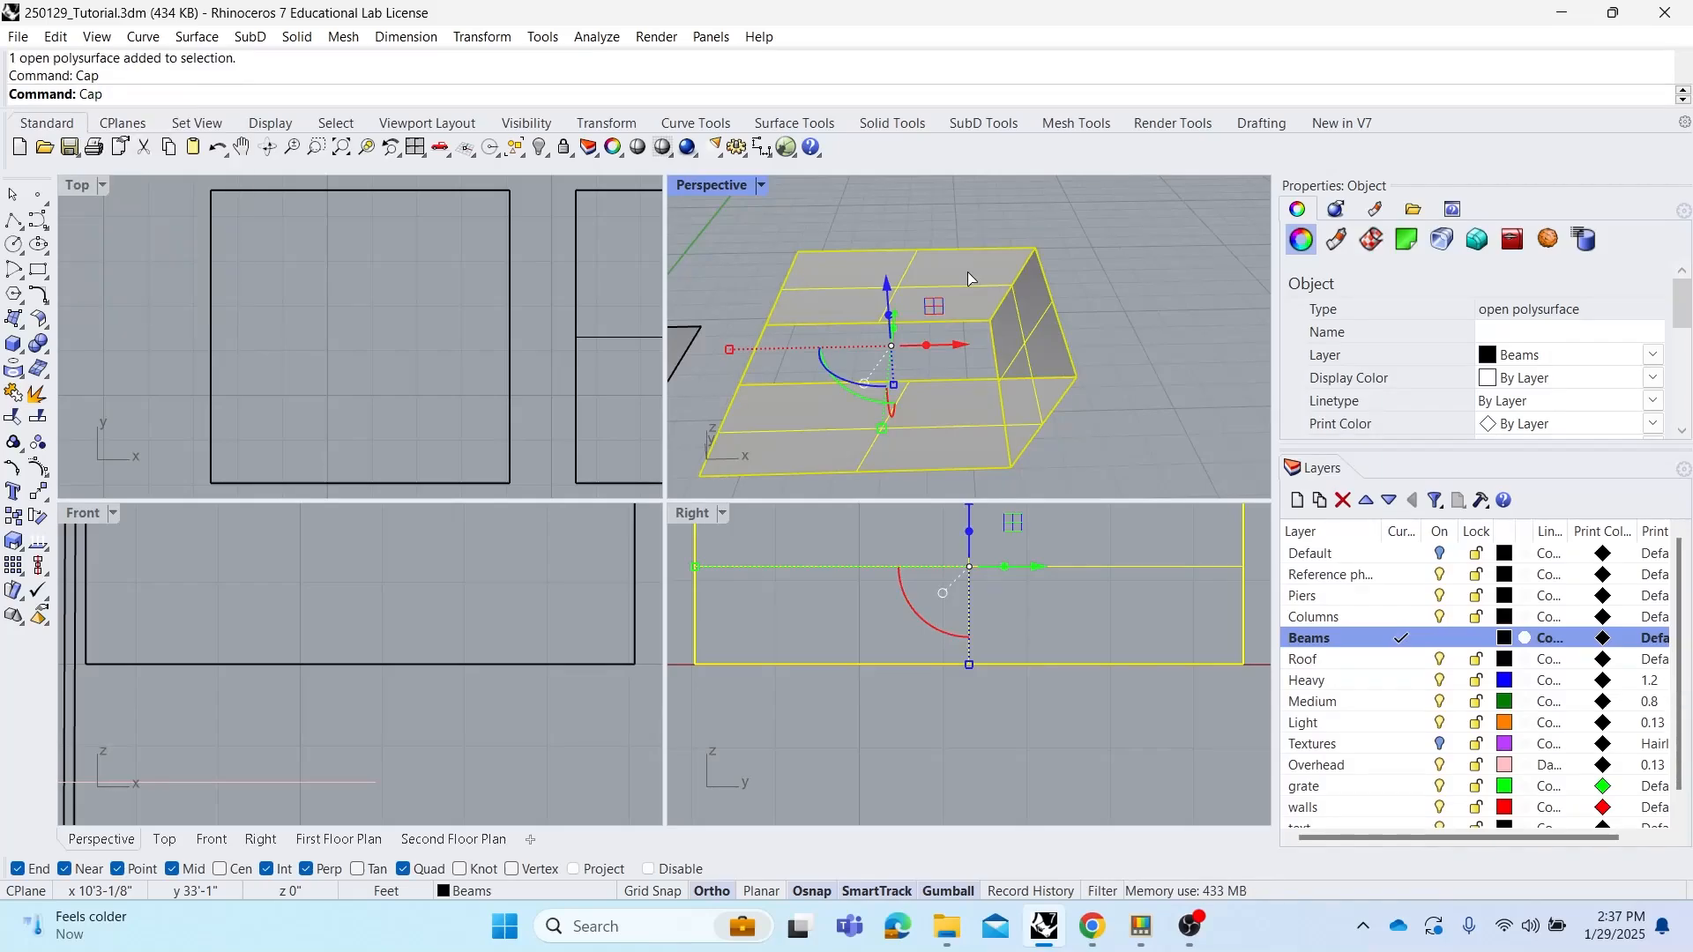
click(1098, 300)
click(1002, 341)
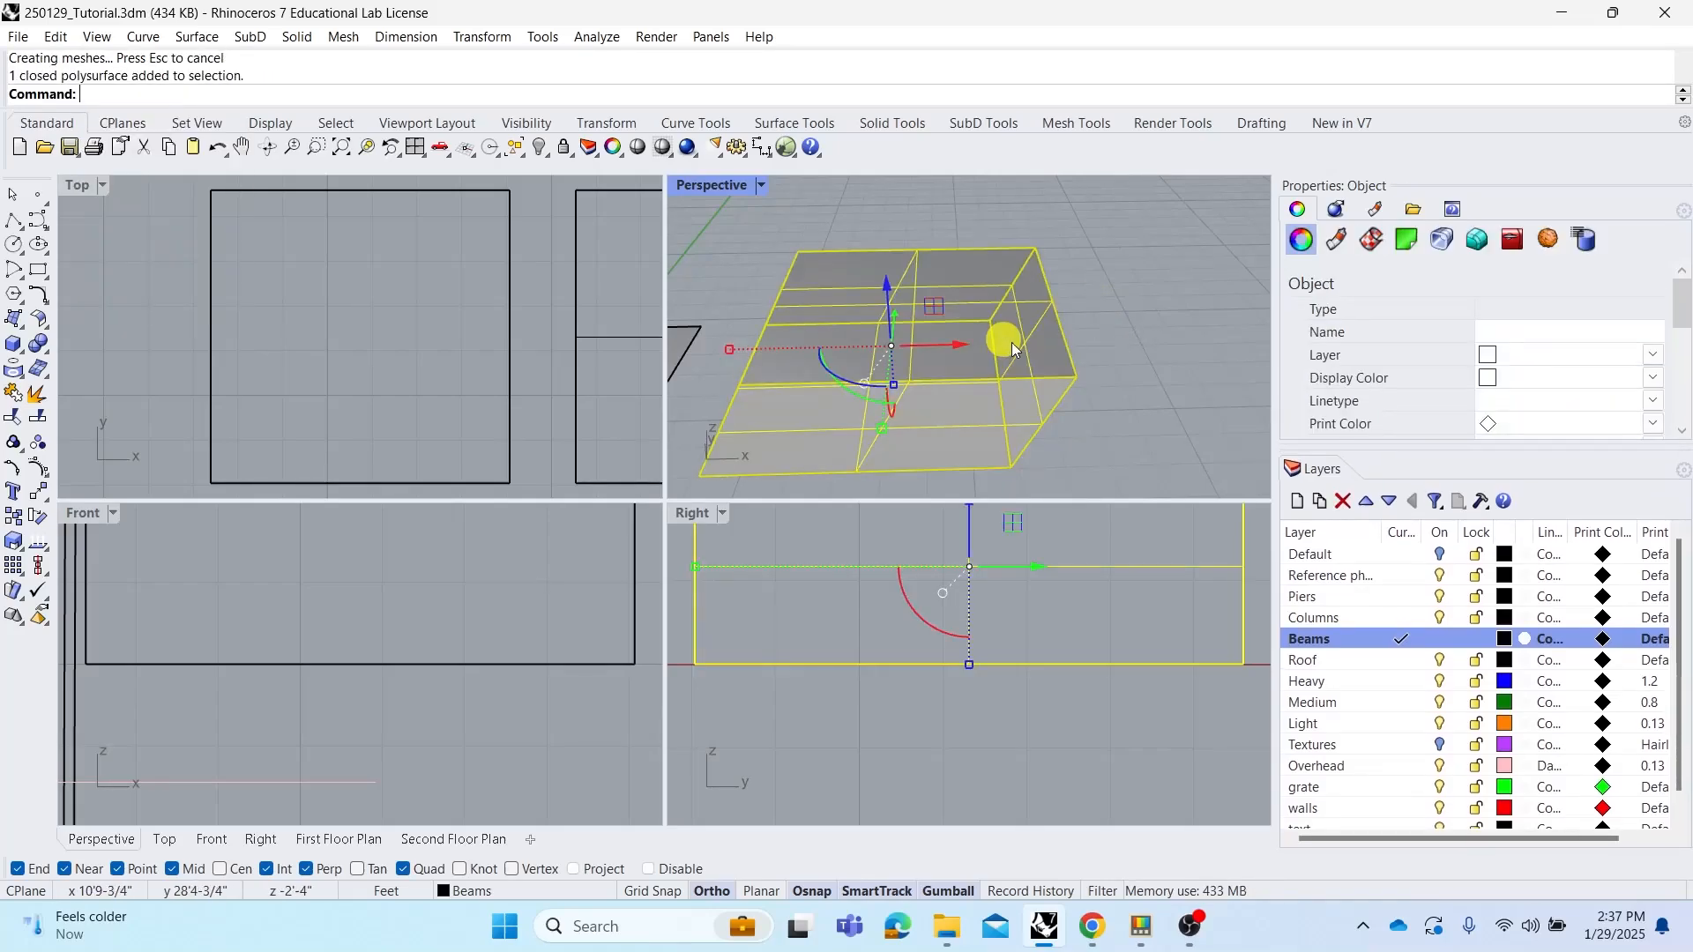
right_drag(1002, 340, 1124, 366)
click(1127, 368)
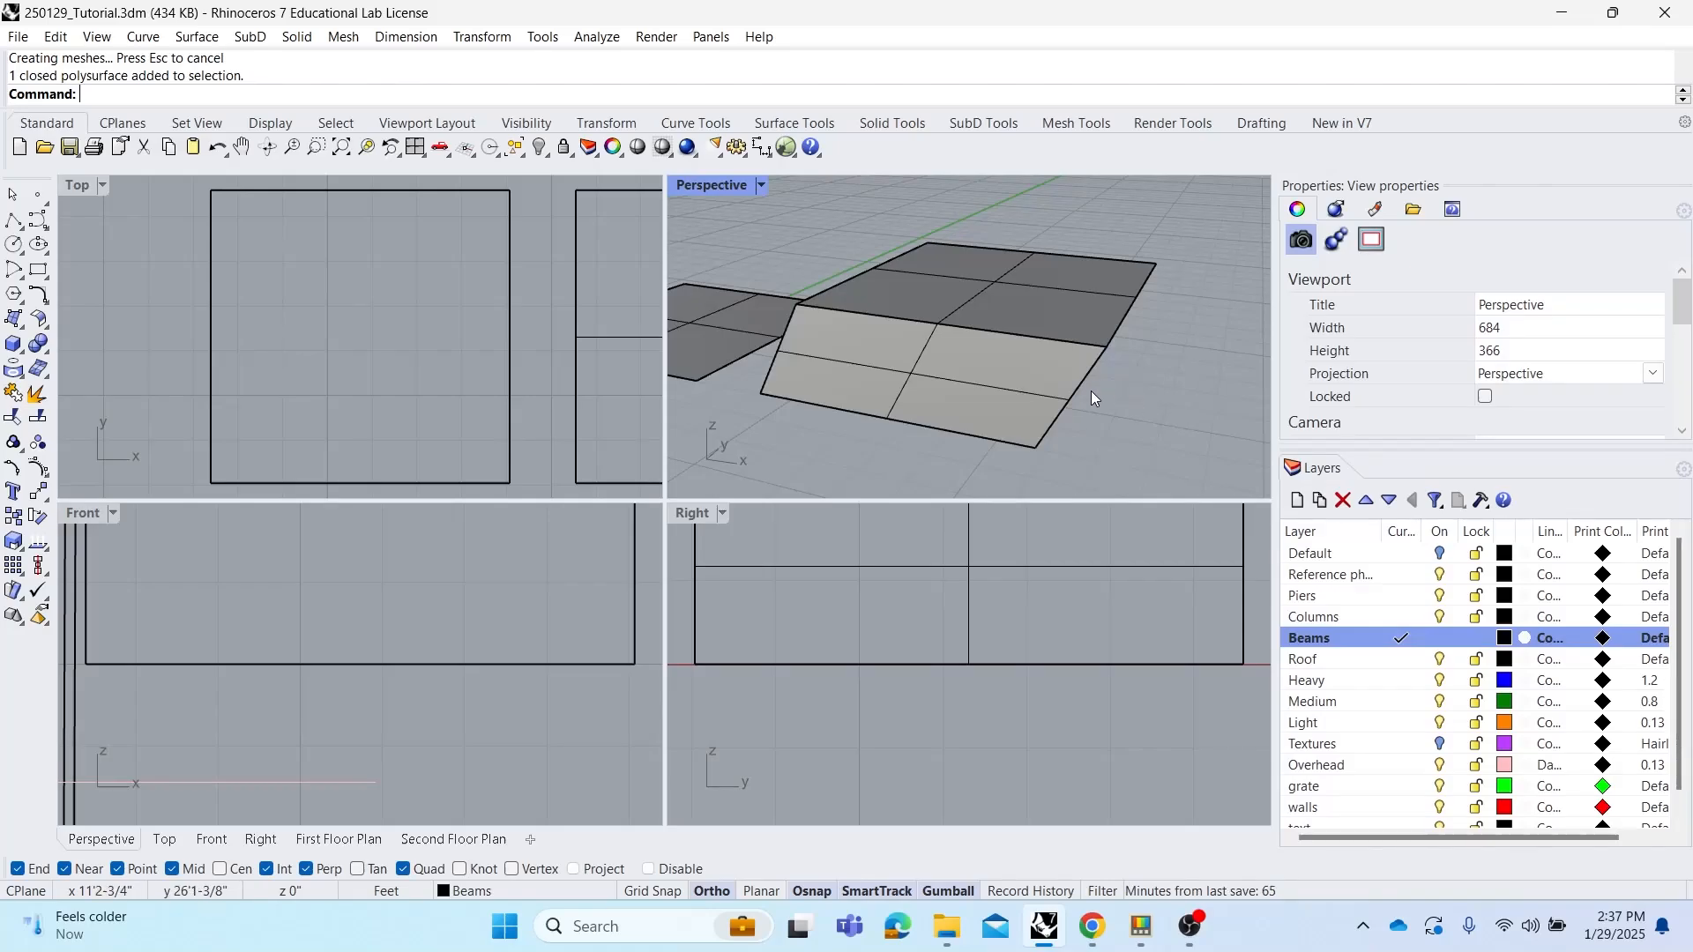
right_drag(1083, 389, 1048, 319)
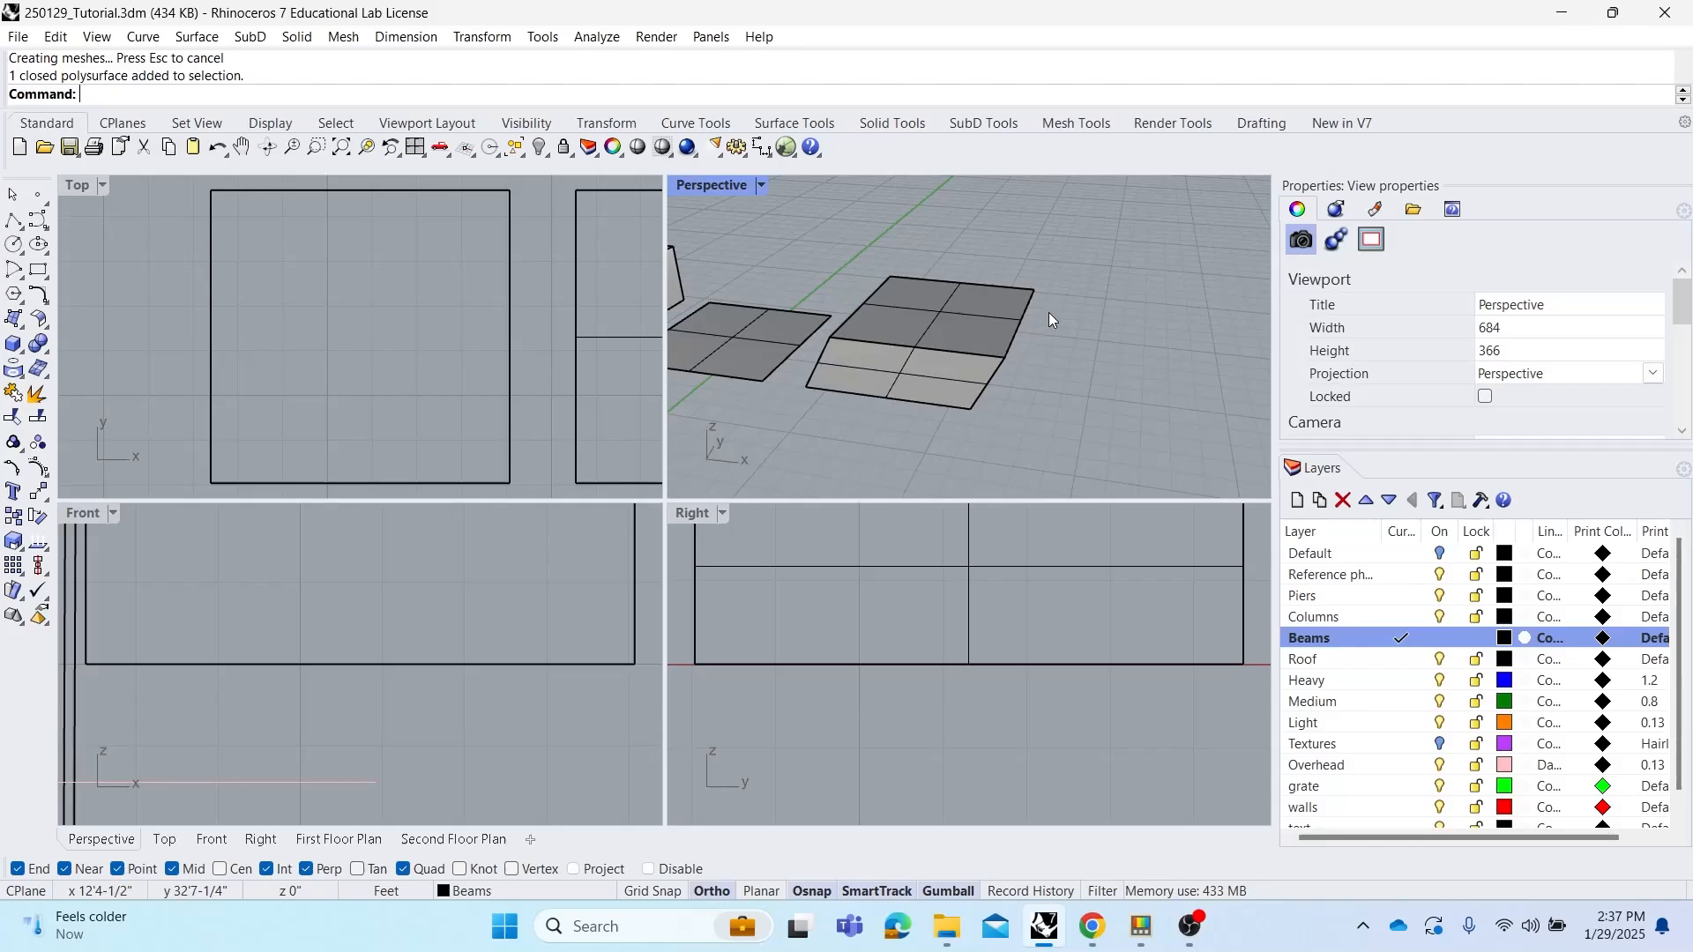
Run DupEdge and duplicate three edges of the lofted solid's side face
text(DupEdge)
key(Return)
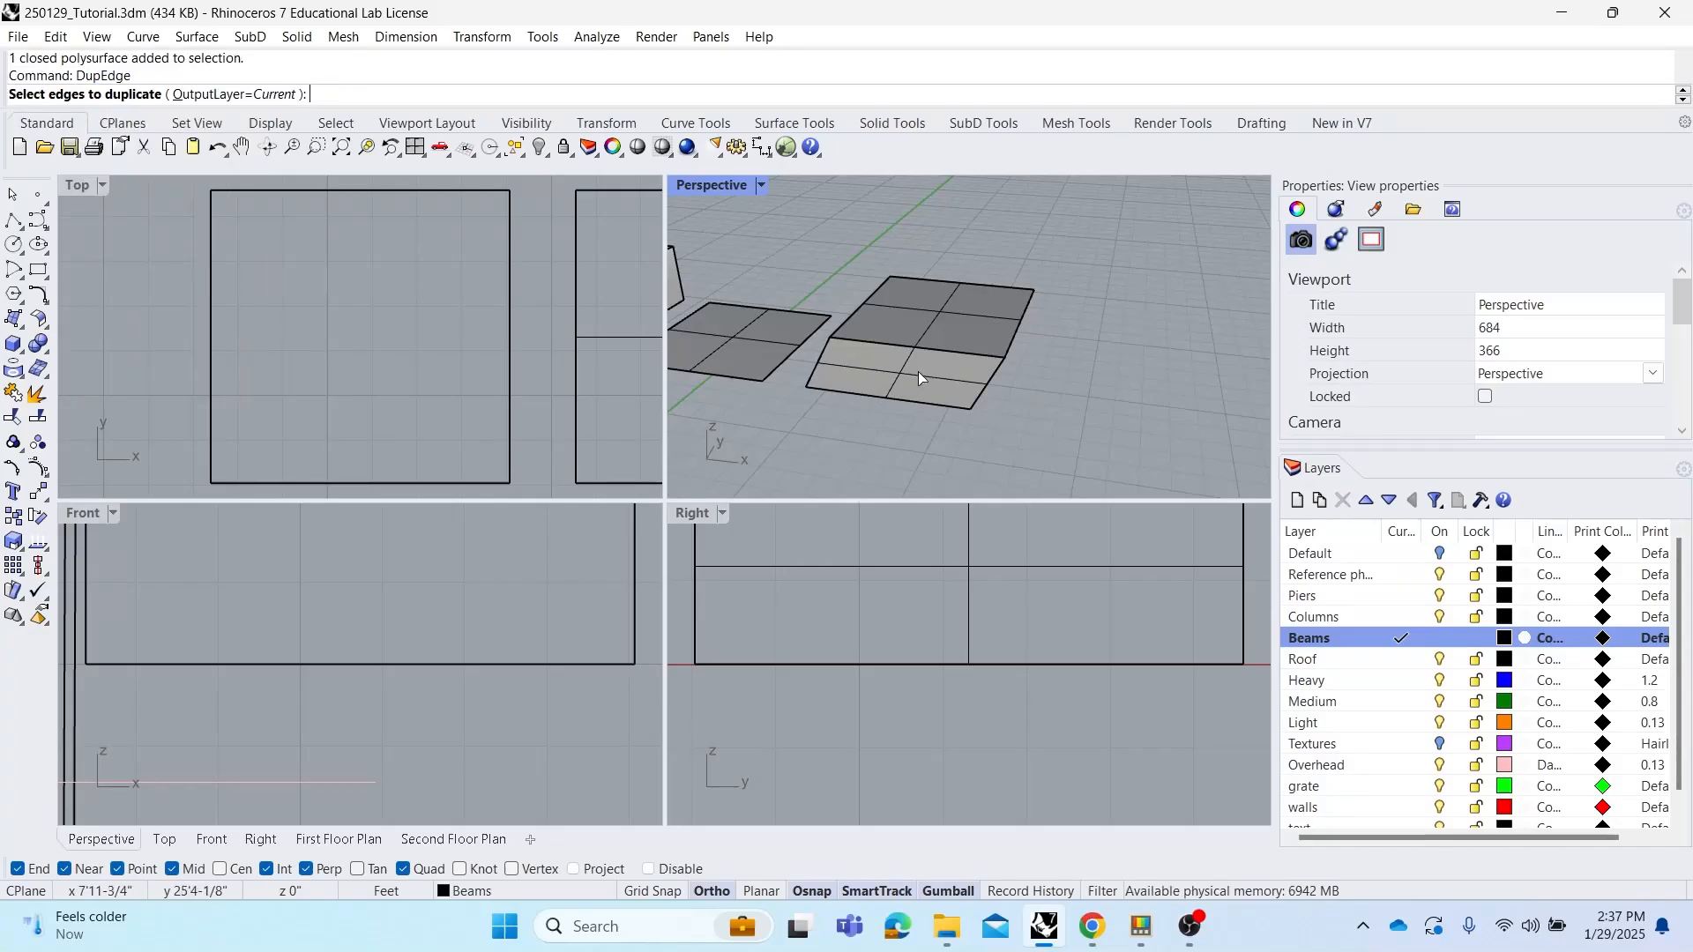
click(925, 348)
click(985, 390)
click(1013, 340)
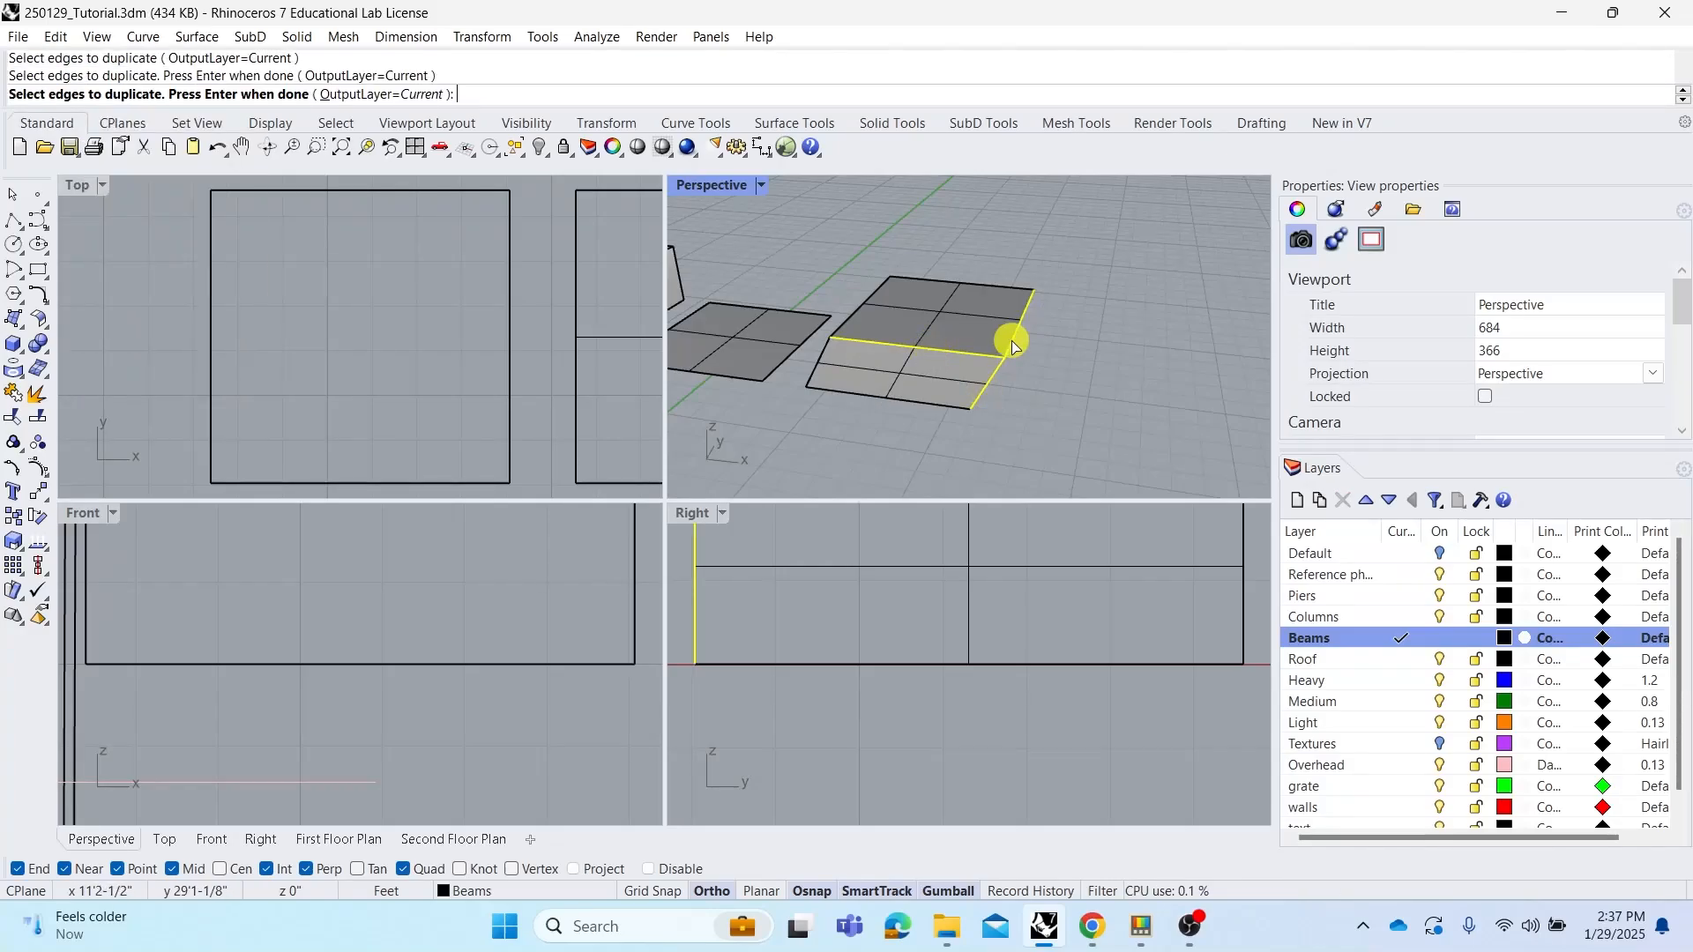
right_drag(1041, 365, 1006, 355)
right_click(1028, 354)
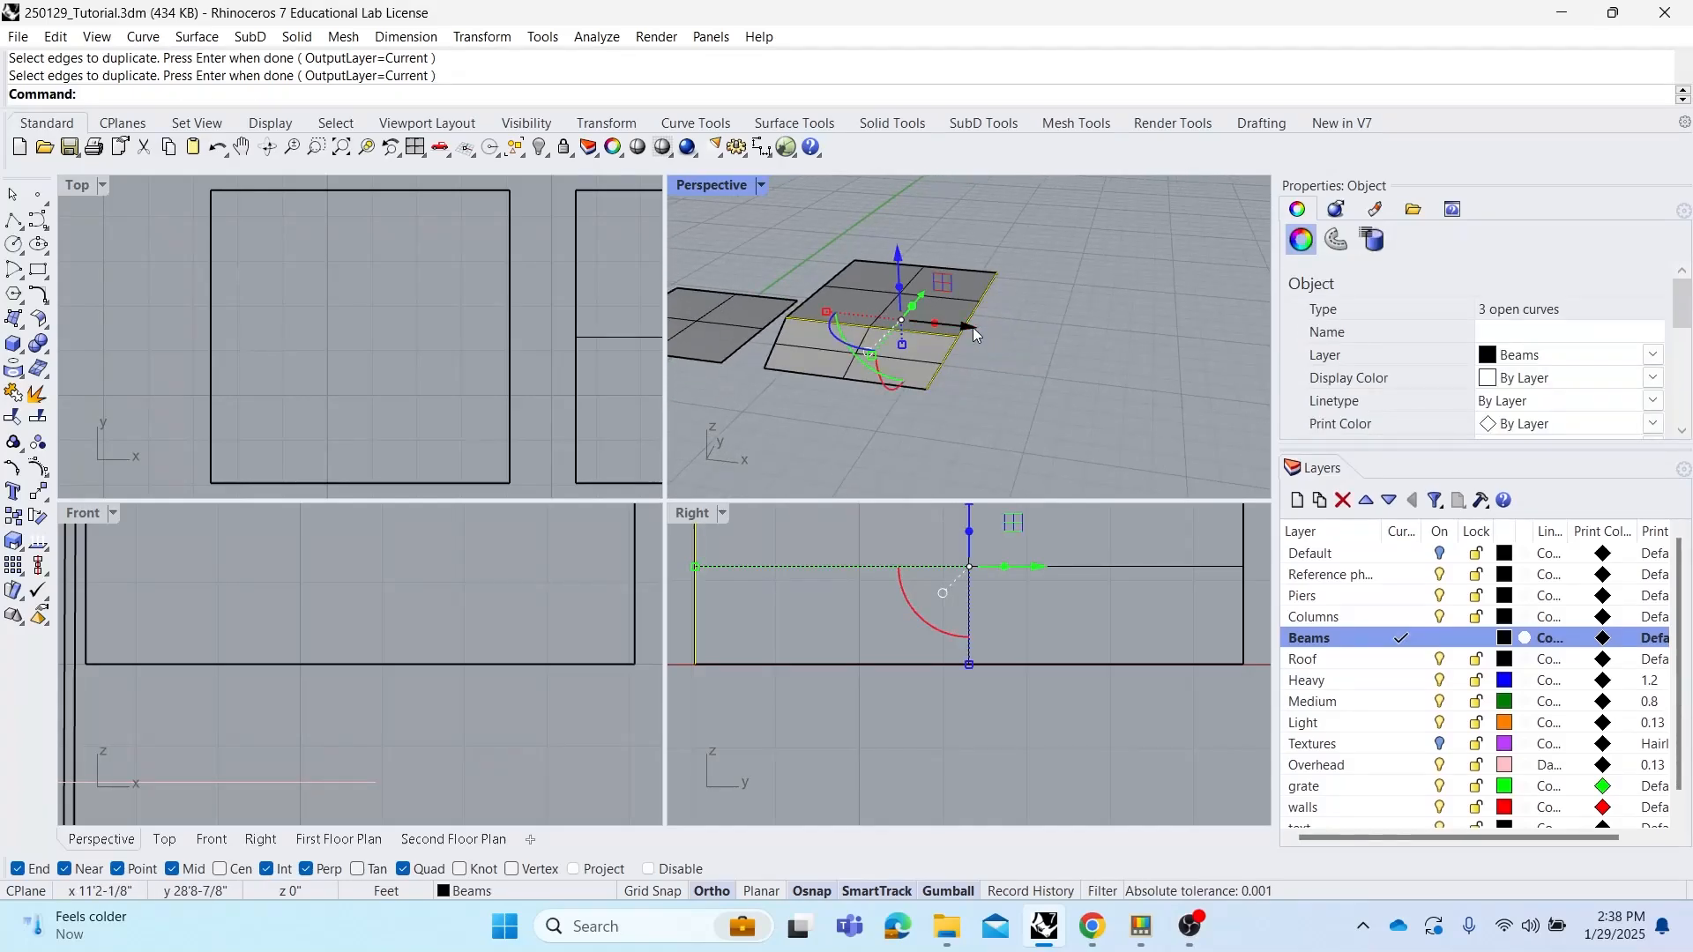
Move the duplicated edge curves away with the gumball, then undo the move
drag(971, 326, 1123, 363)
click(1150, 380)
right_drag(1153, 385, 1114, 400)
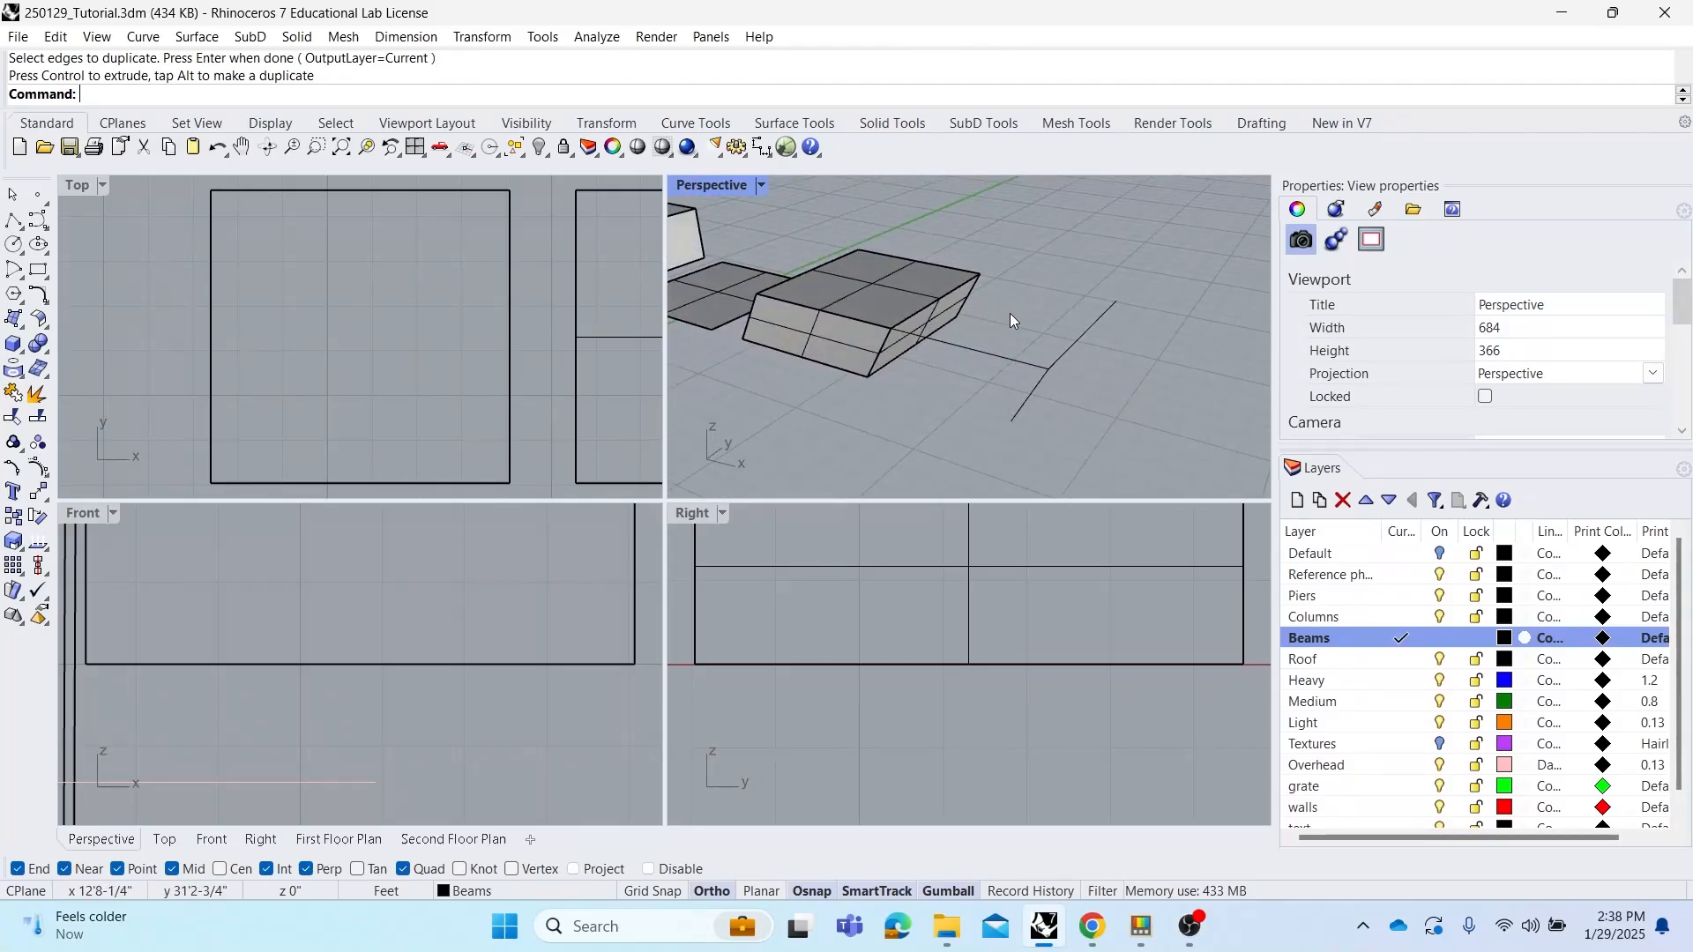
key(ctrl+z)
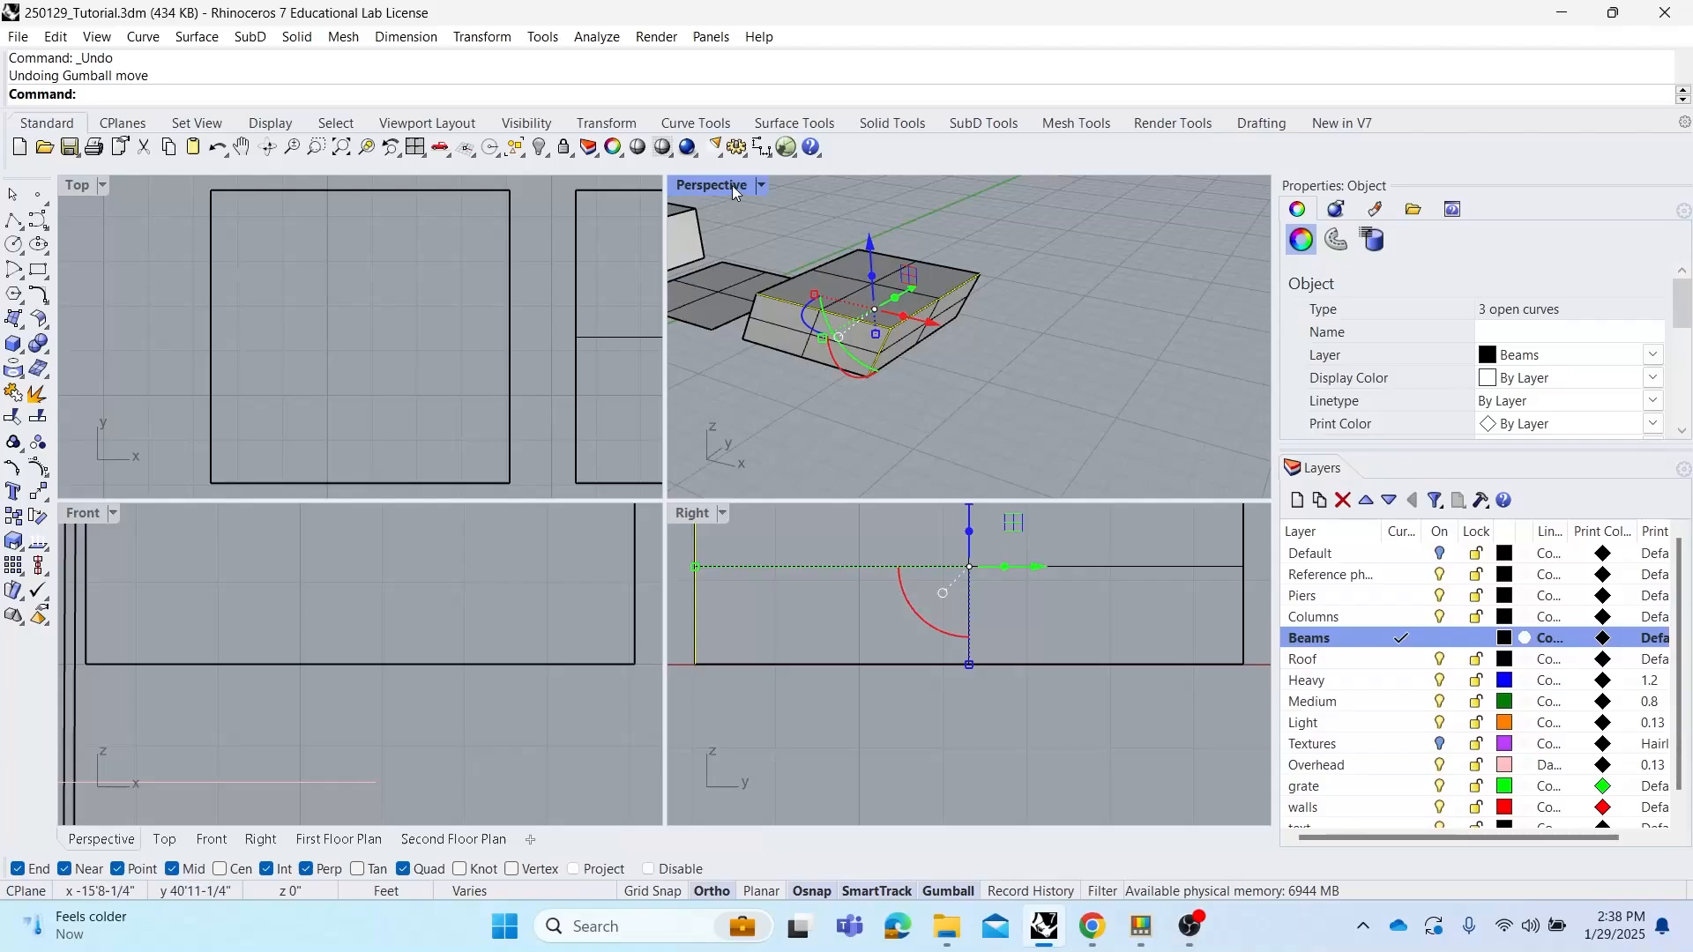
click(1041, 336)
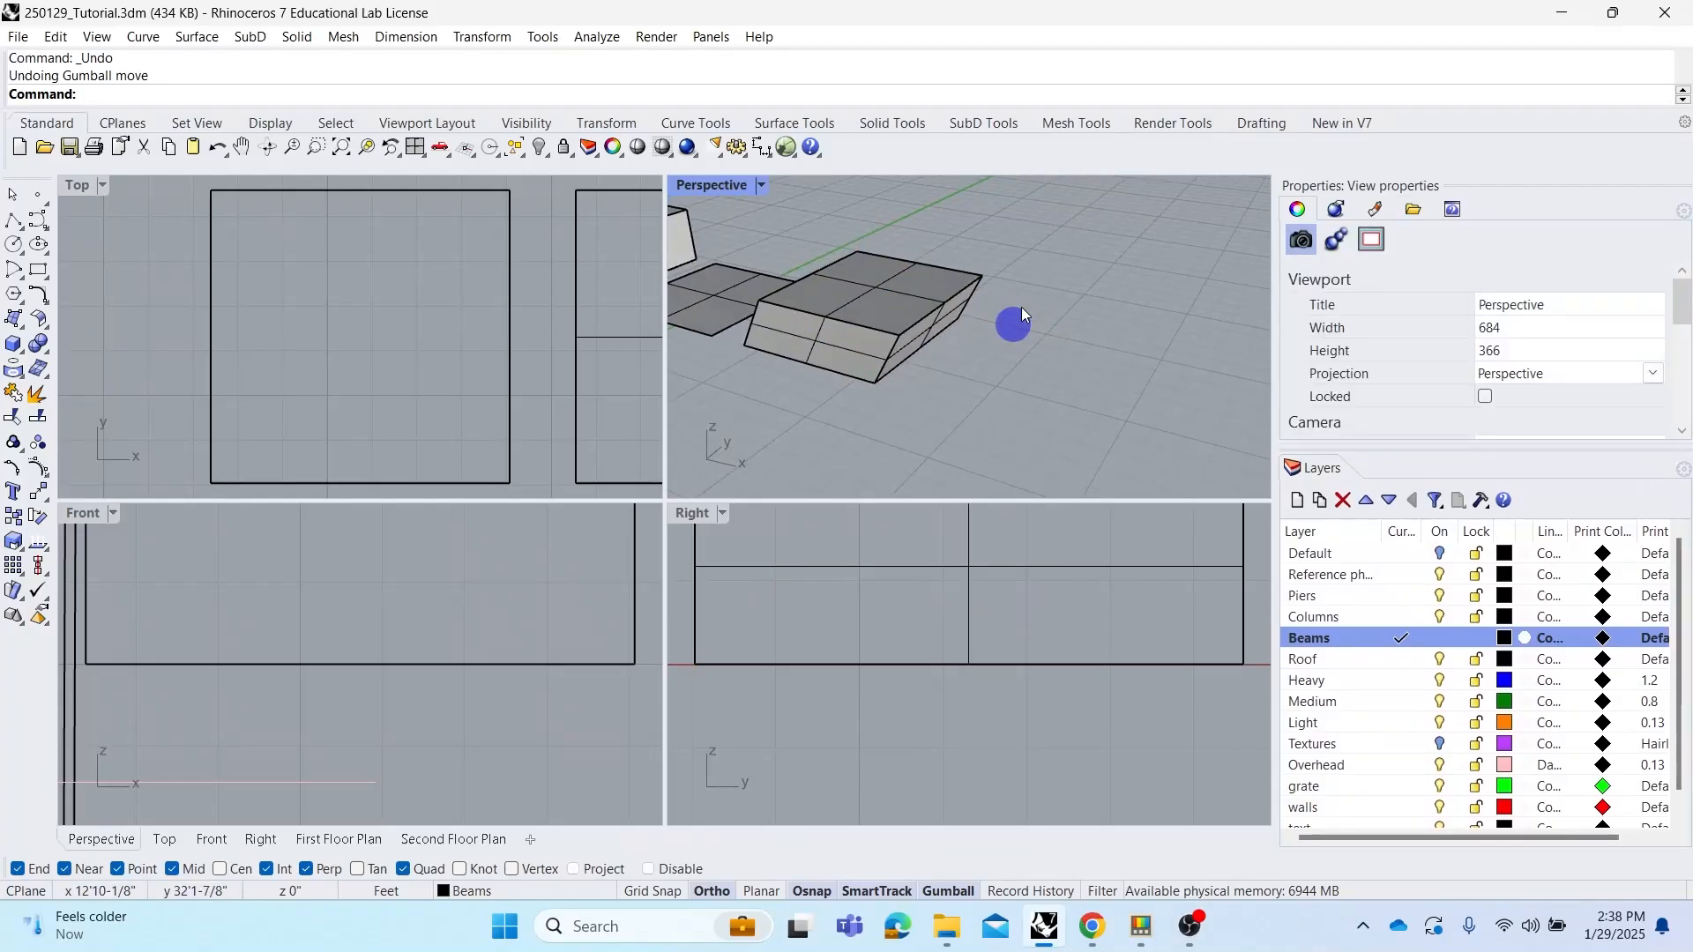
right_drag(999, 330, 1014, 346)
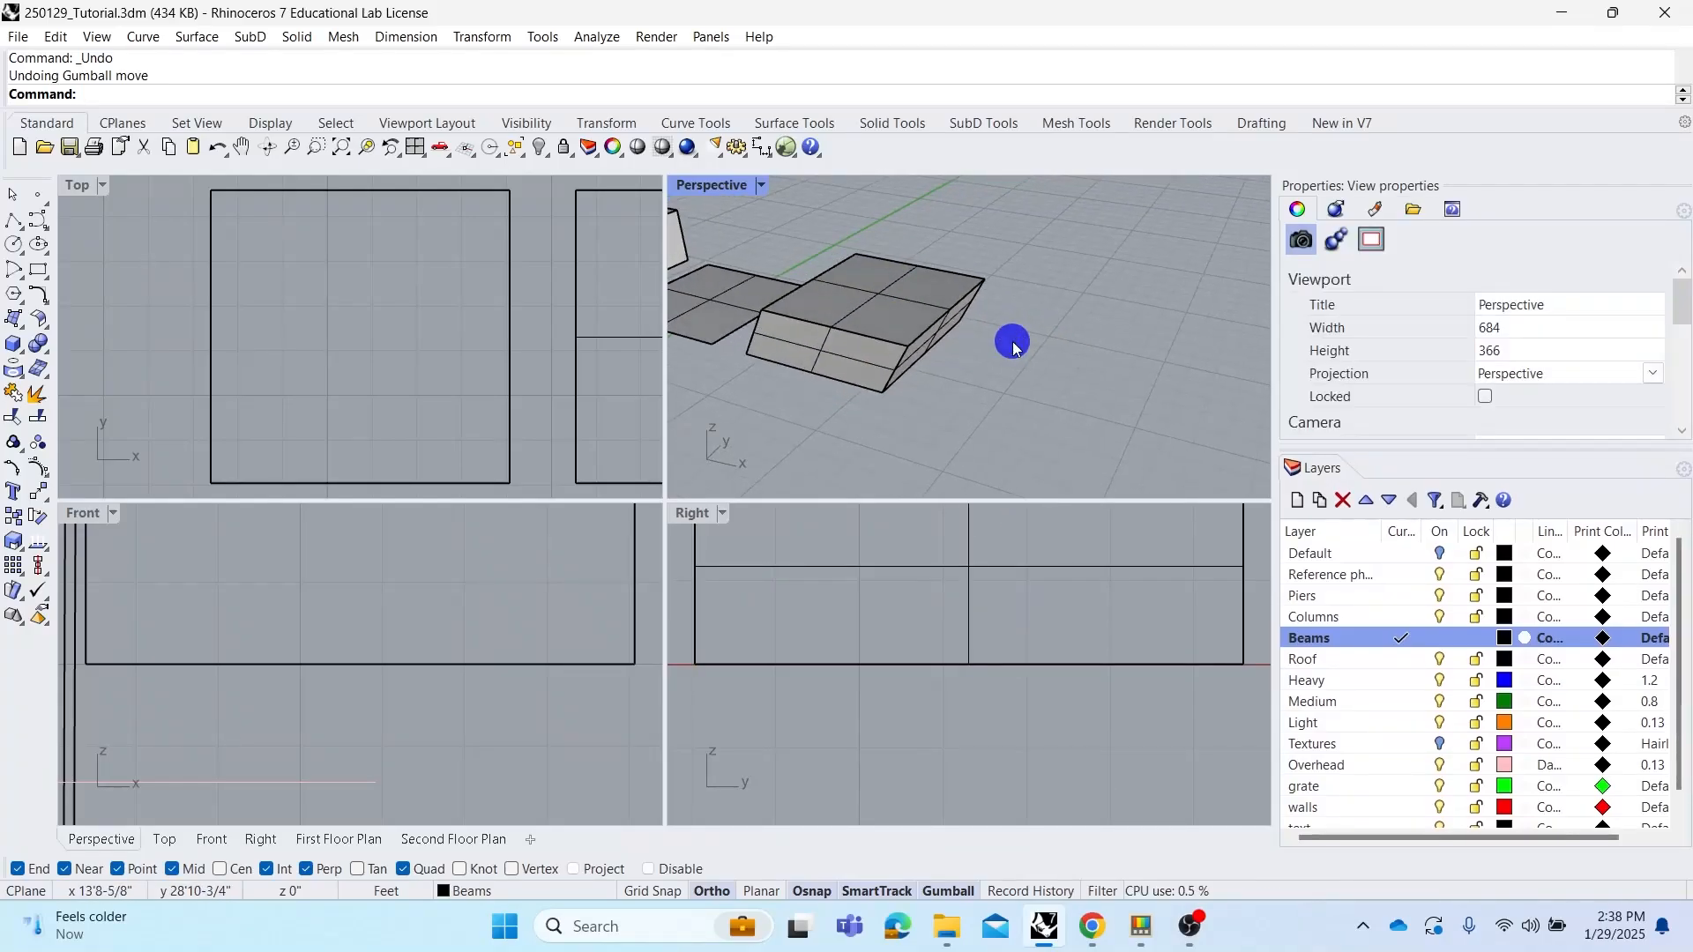
text(du)
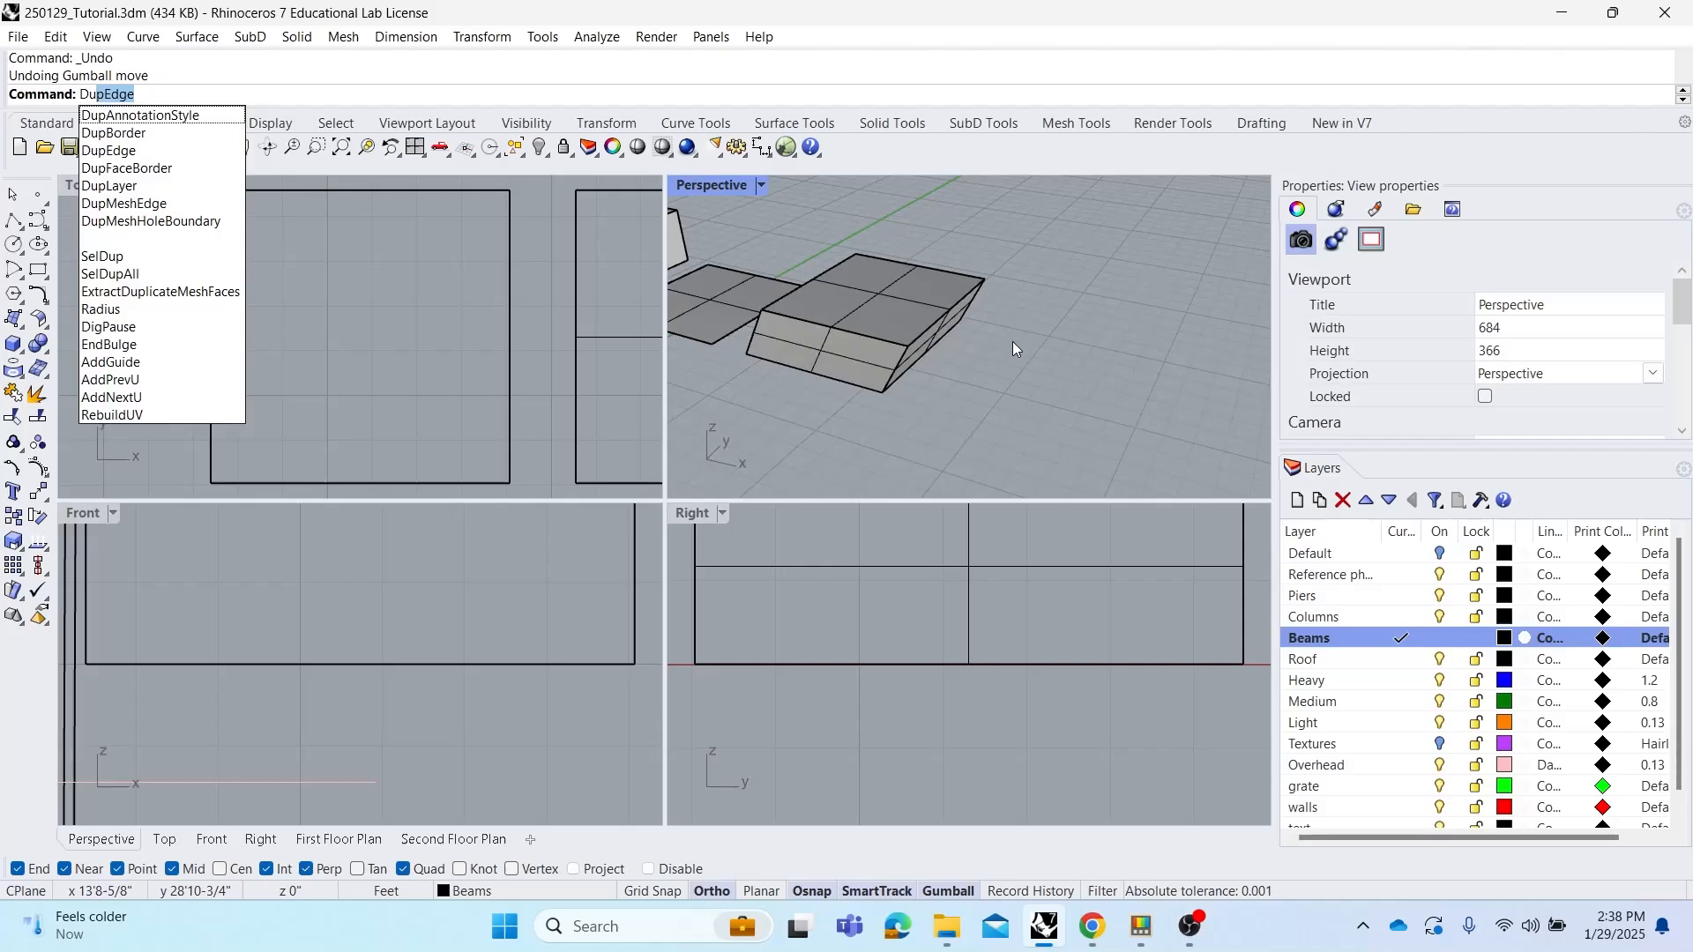
key(Escape)
Duplicate the border of the lofted solid's end face with DupFaceBorder
mouse_move(862, 362)
right_down()
mouse_move(885, 293)
mouse_move(912, 340)
right_up()
click(912, 341)
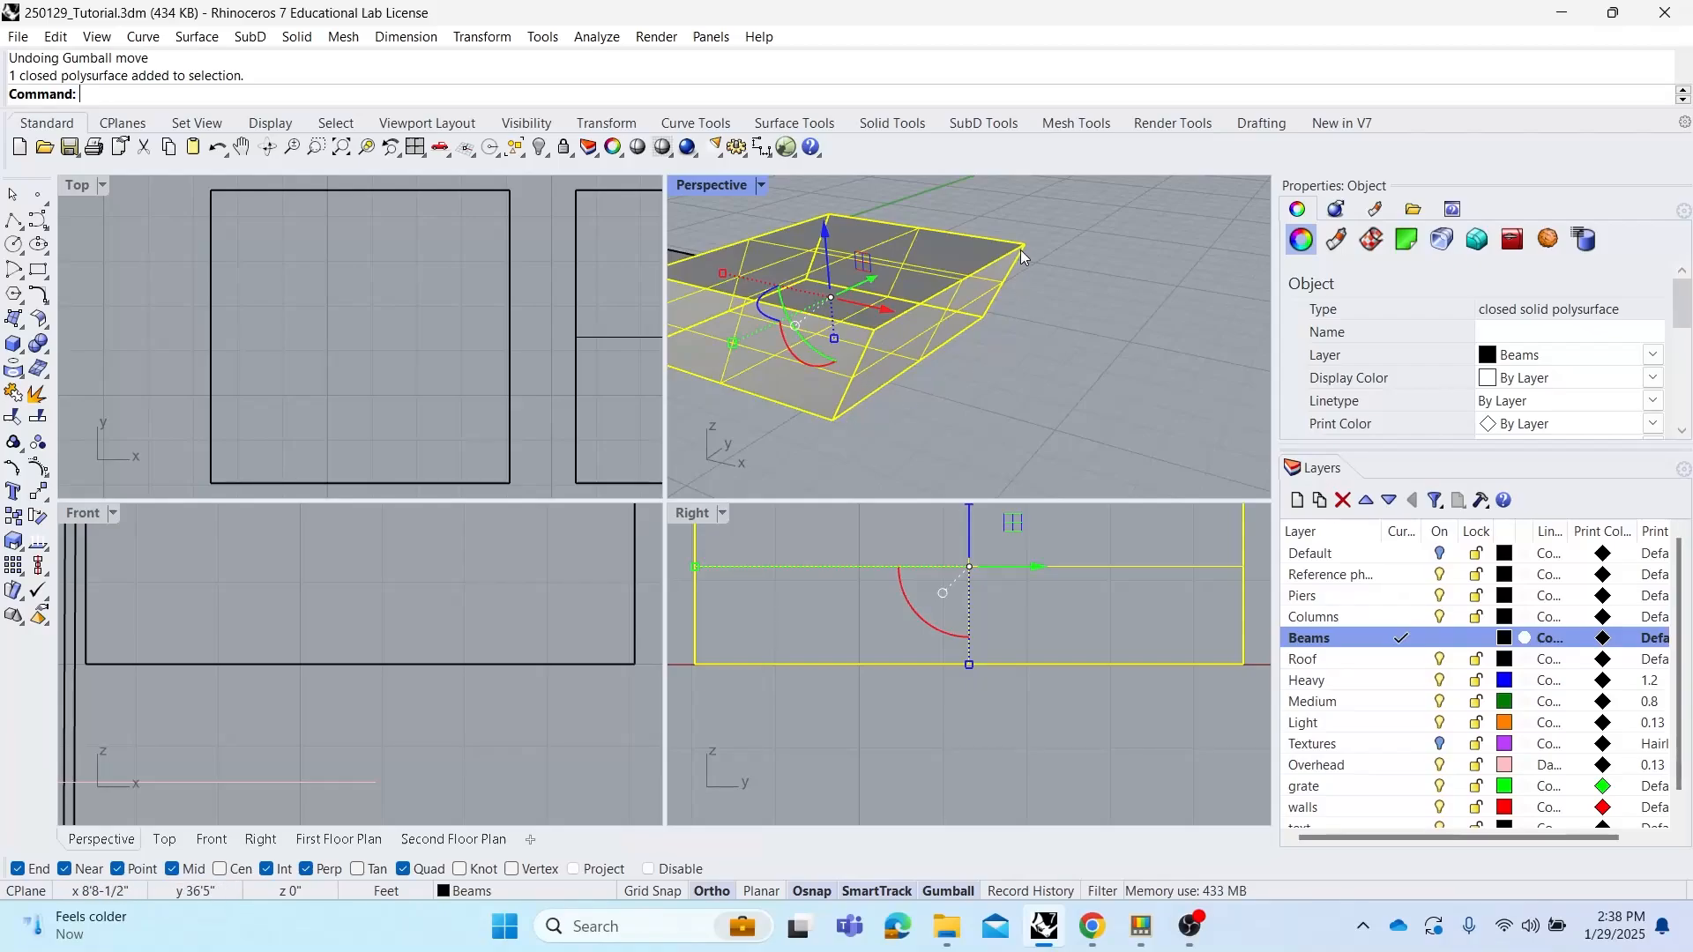
click(1021, 342)
text(DupFaceBorder)
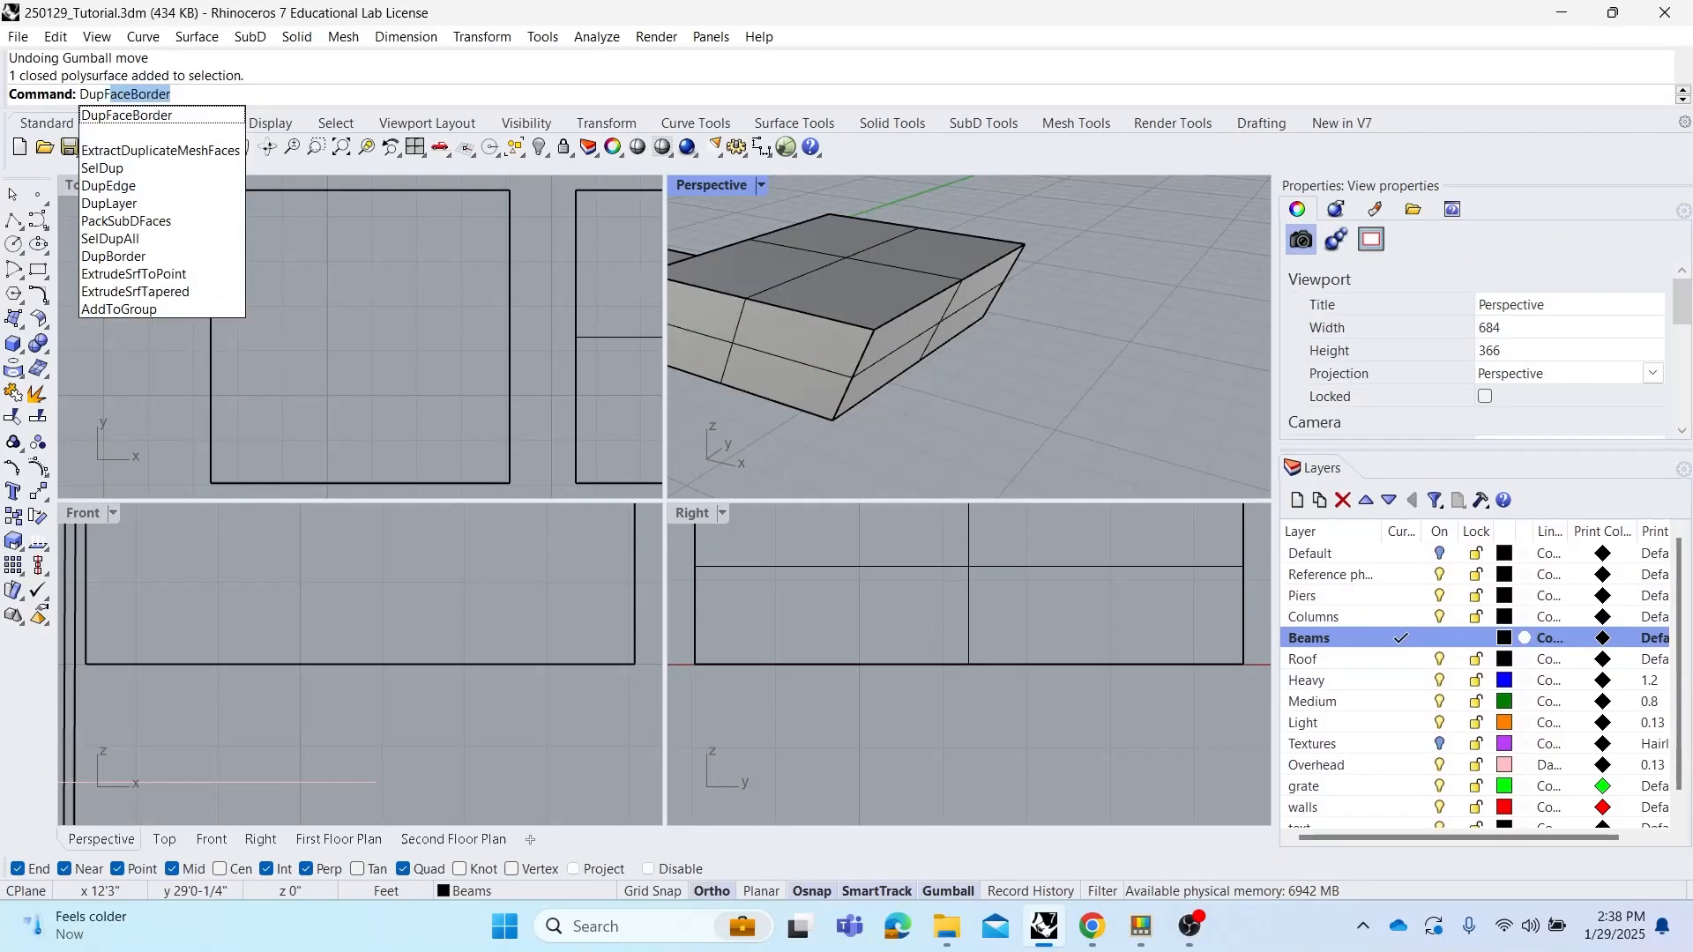
key(Return)
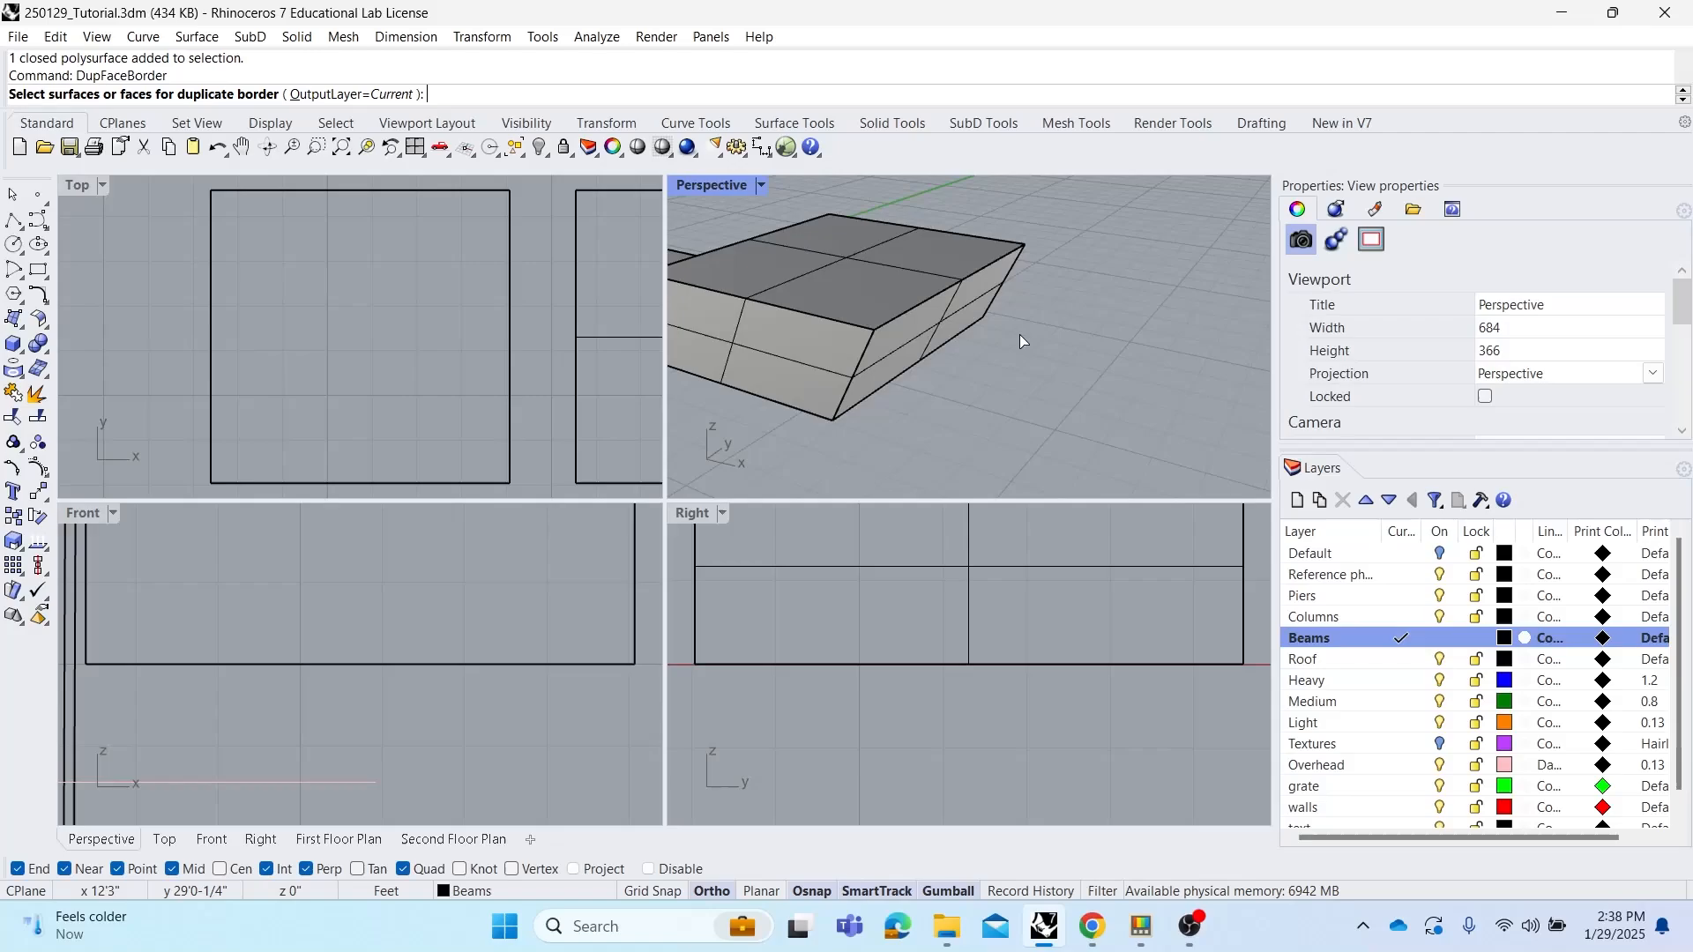
click(973, 308)
key(Return)
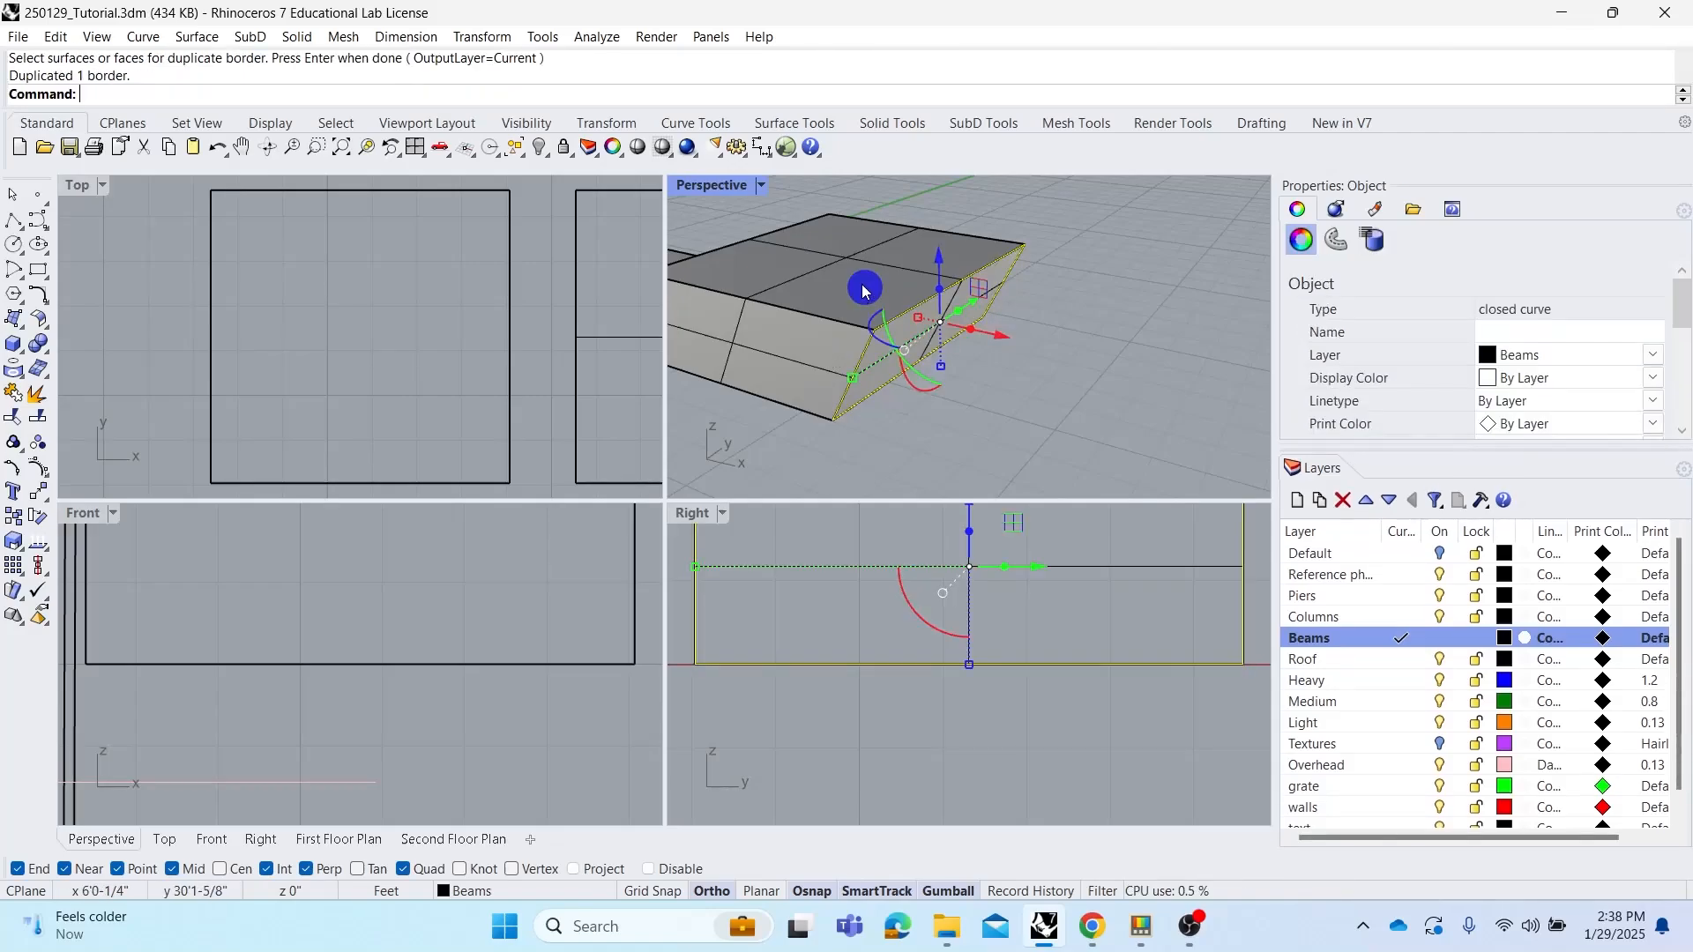
Move the duplicated face border away from the solid with the gumball
scroll(966, 315, down, 3)
drag(961, 312, 1109, 349)
click(1088, 382)
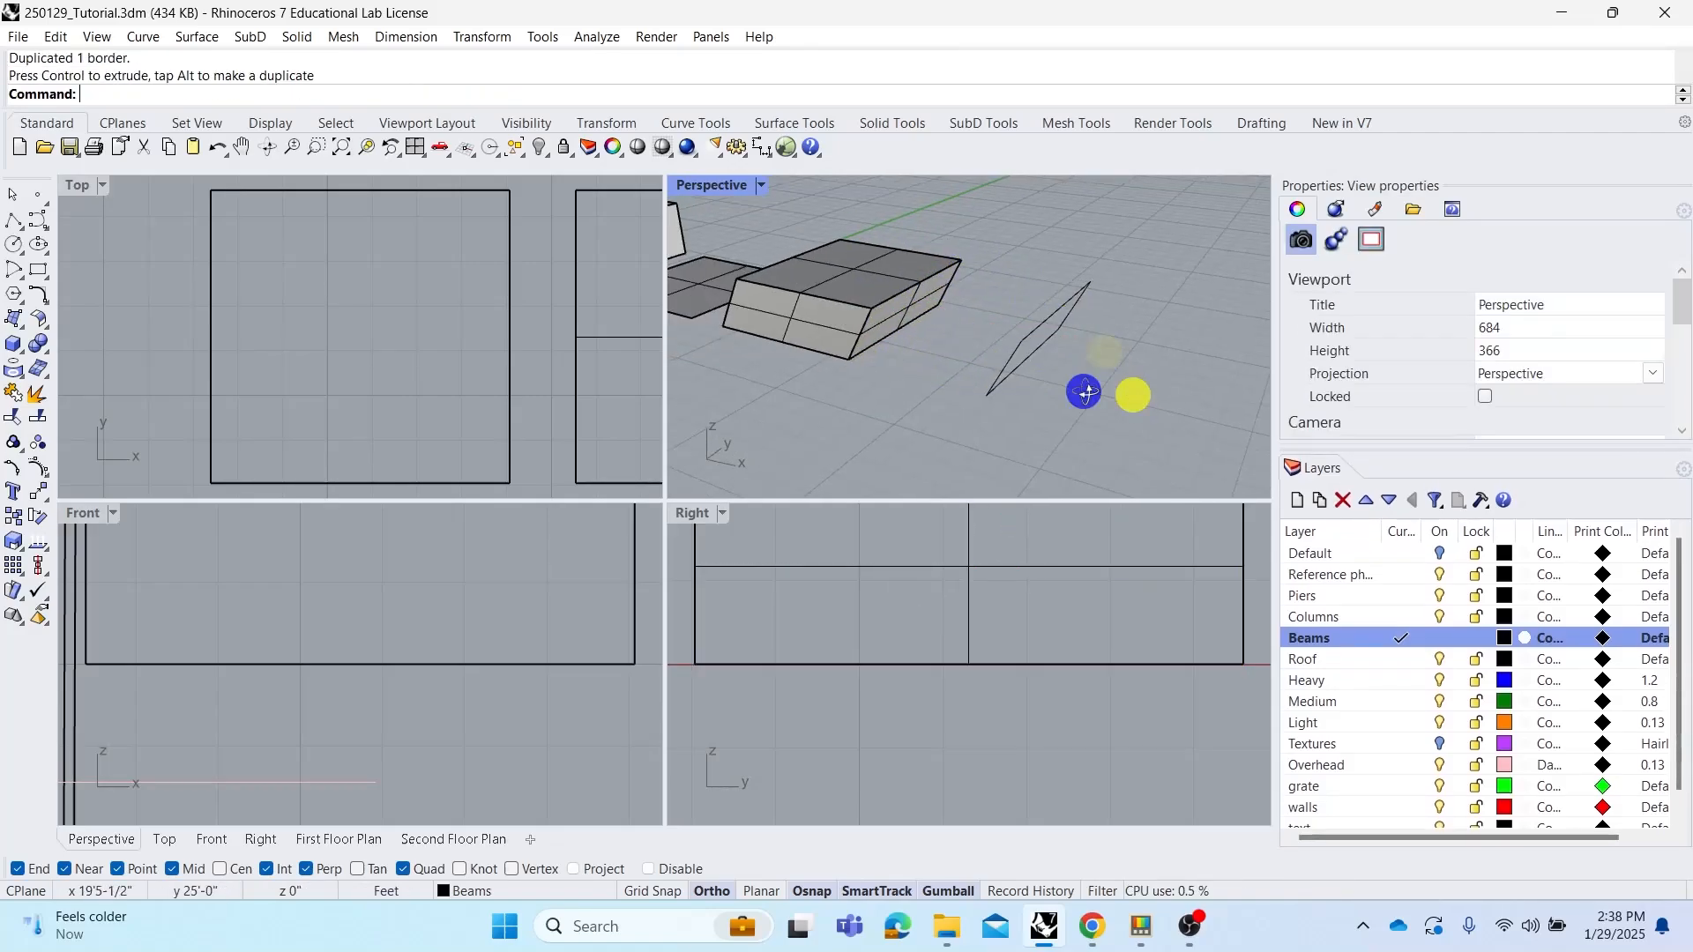
Start Pipe and pick the duplicated face border as the rail curve
right_drag(1134, 393, 1077, 379)
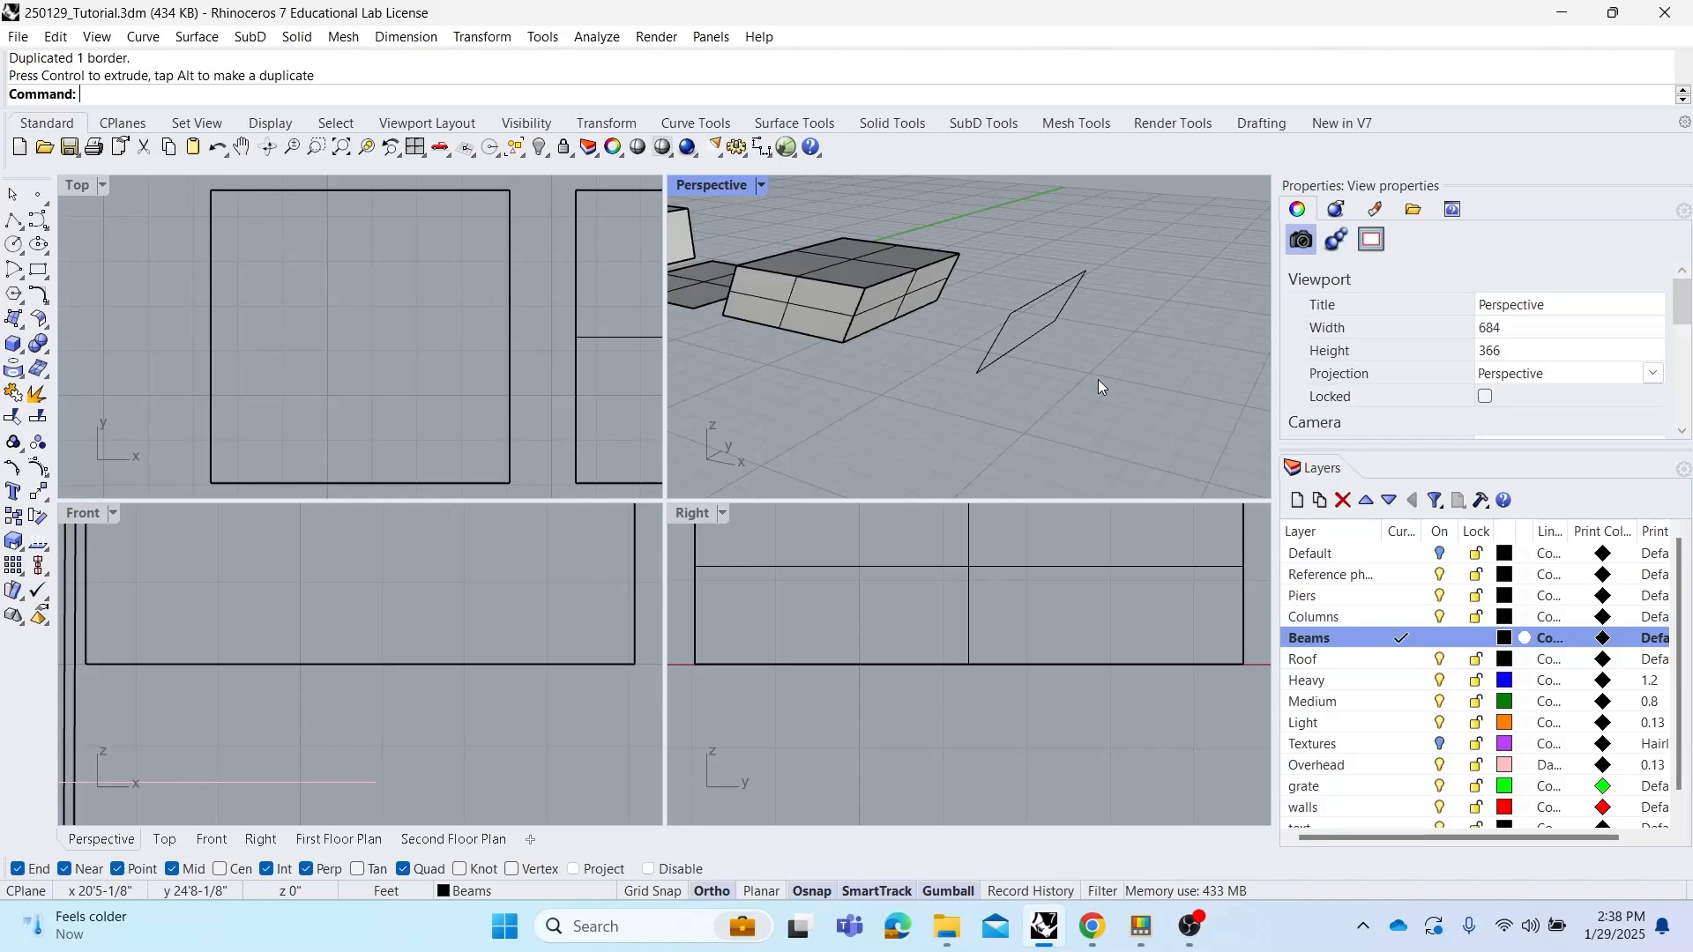
right_drag(997, 421, 979, 381)
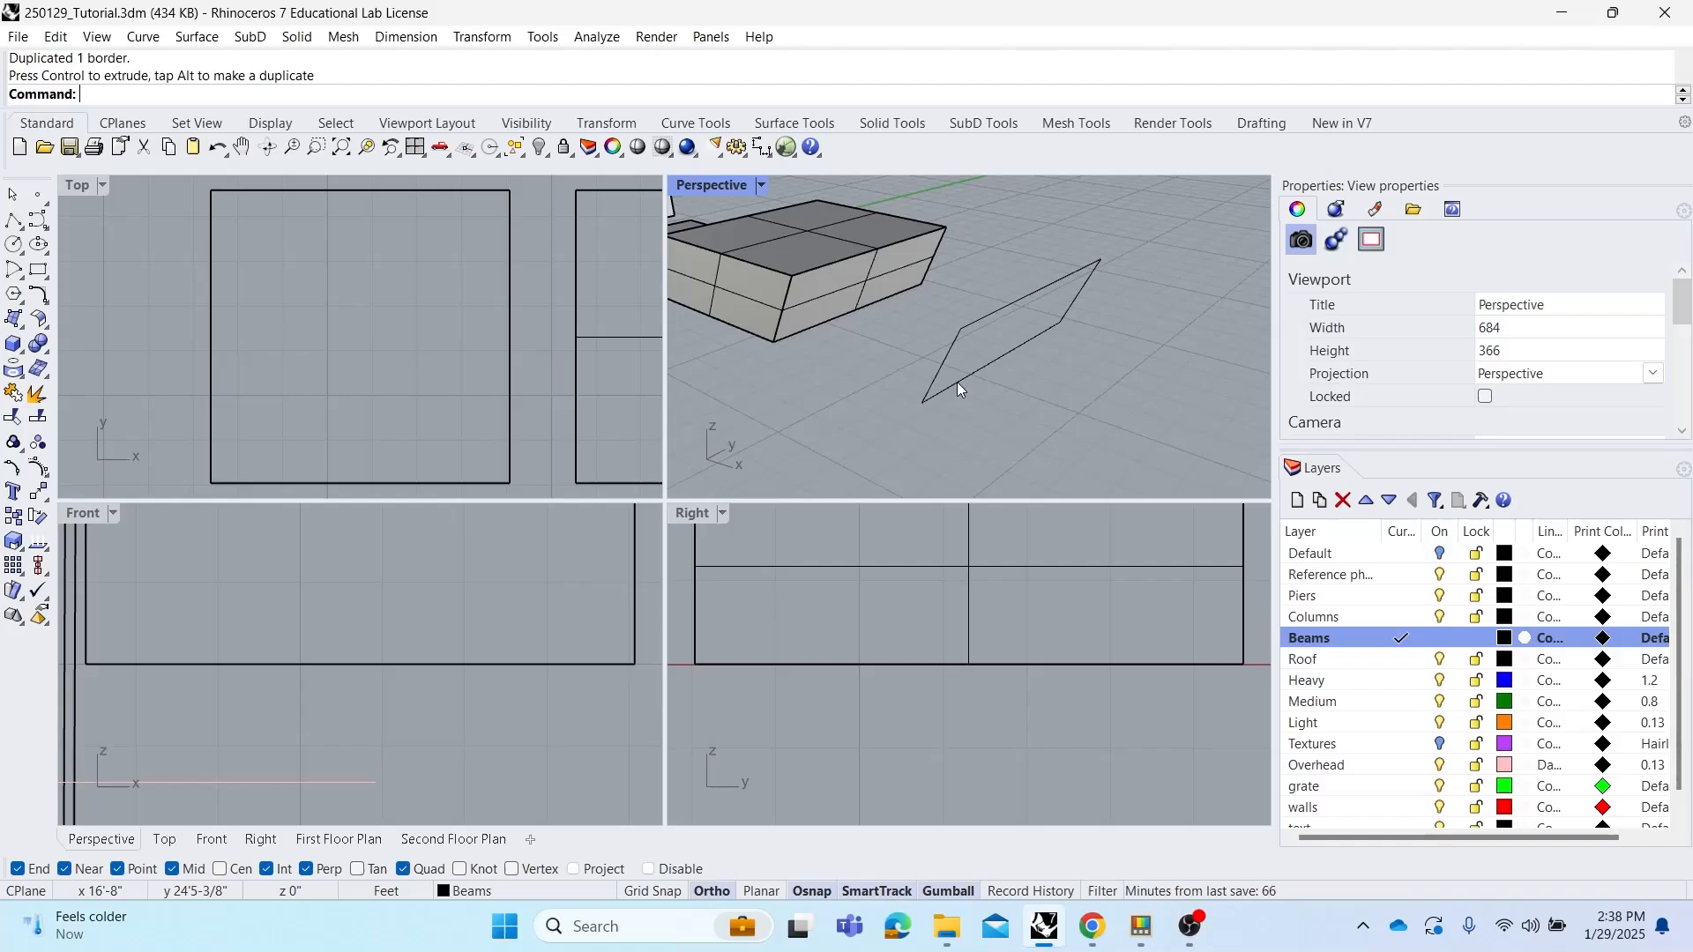
text(Pi)
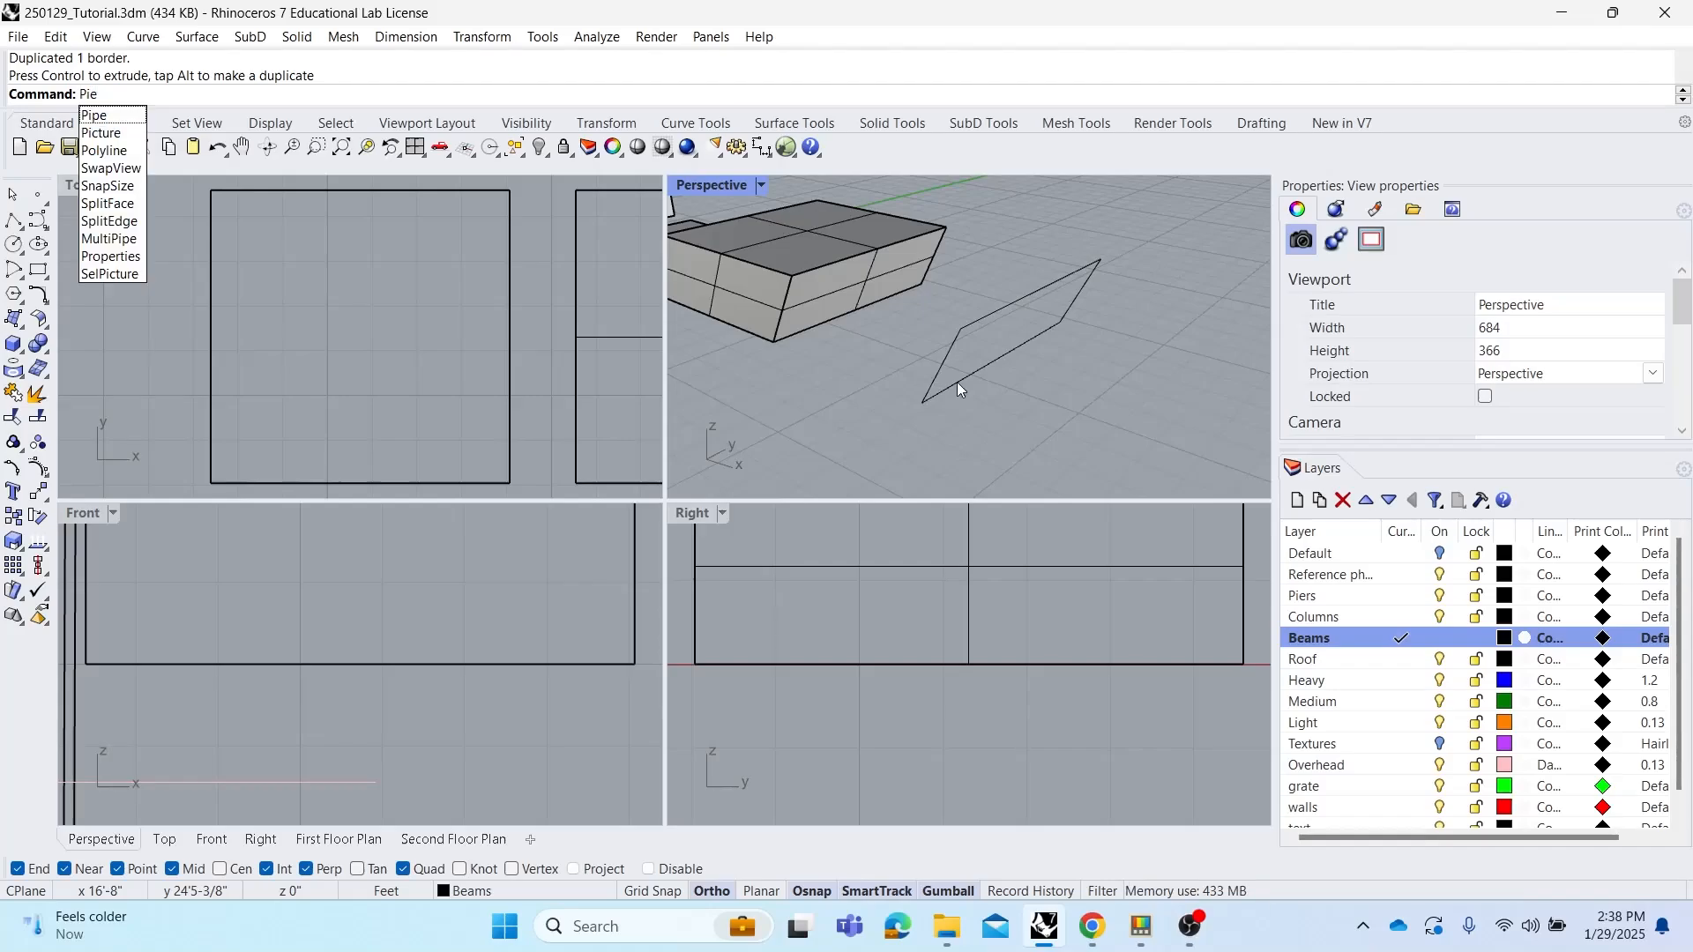
text(pe)
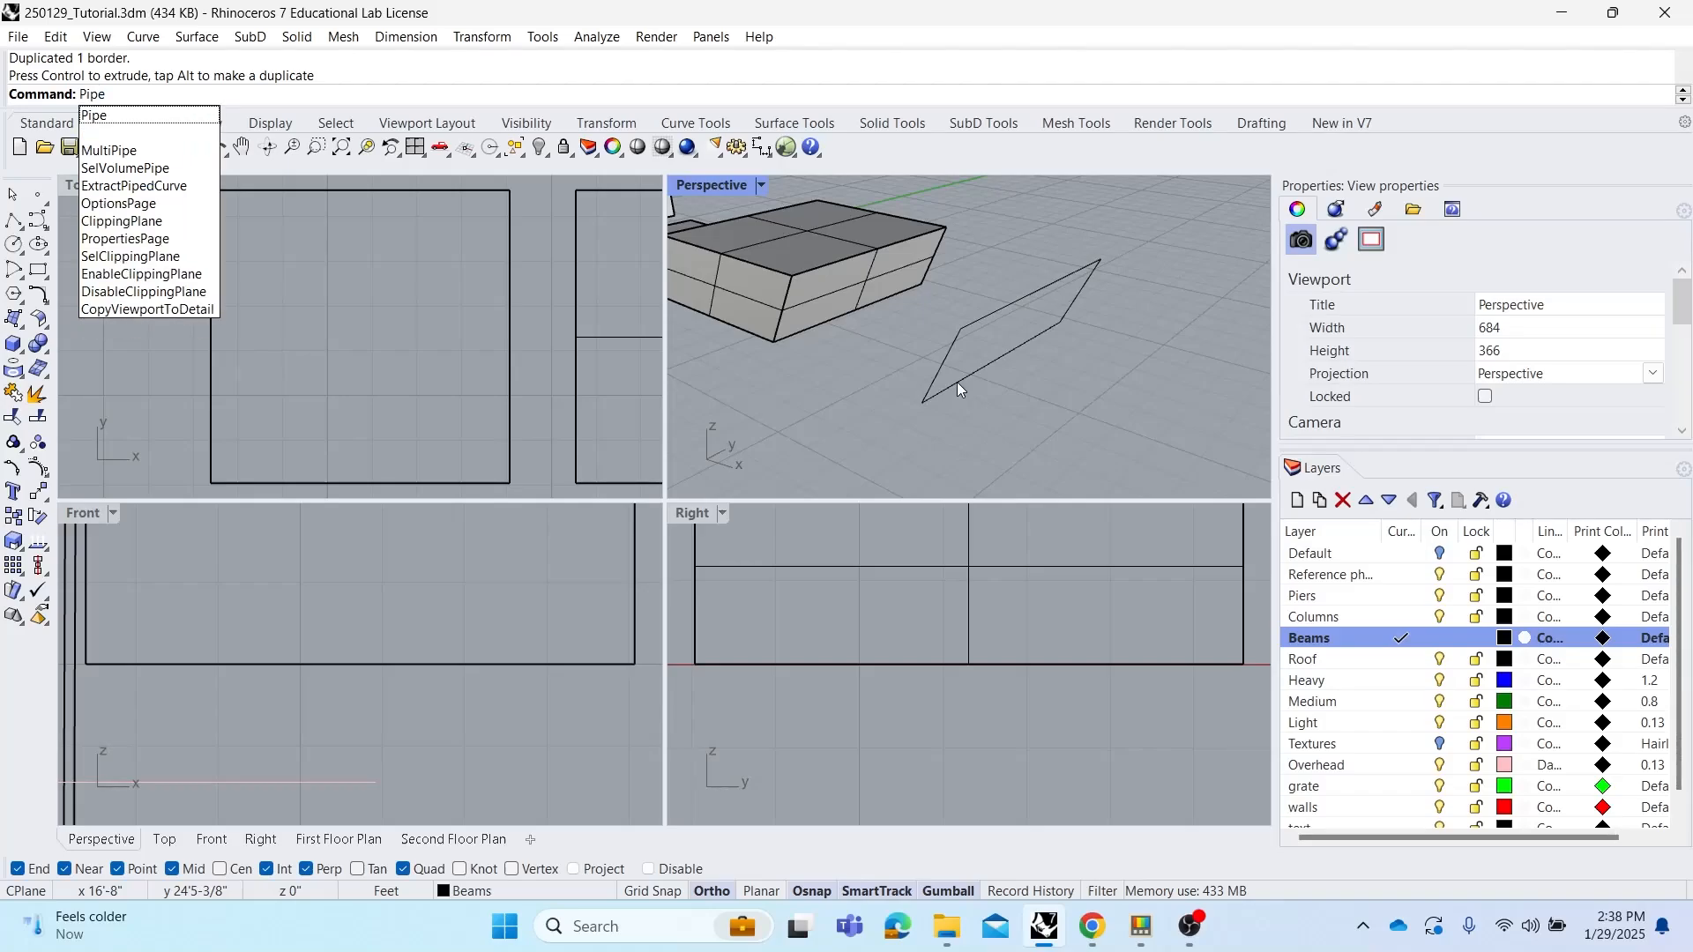
key(Return)
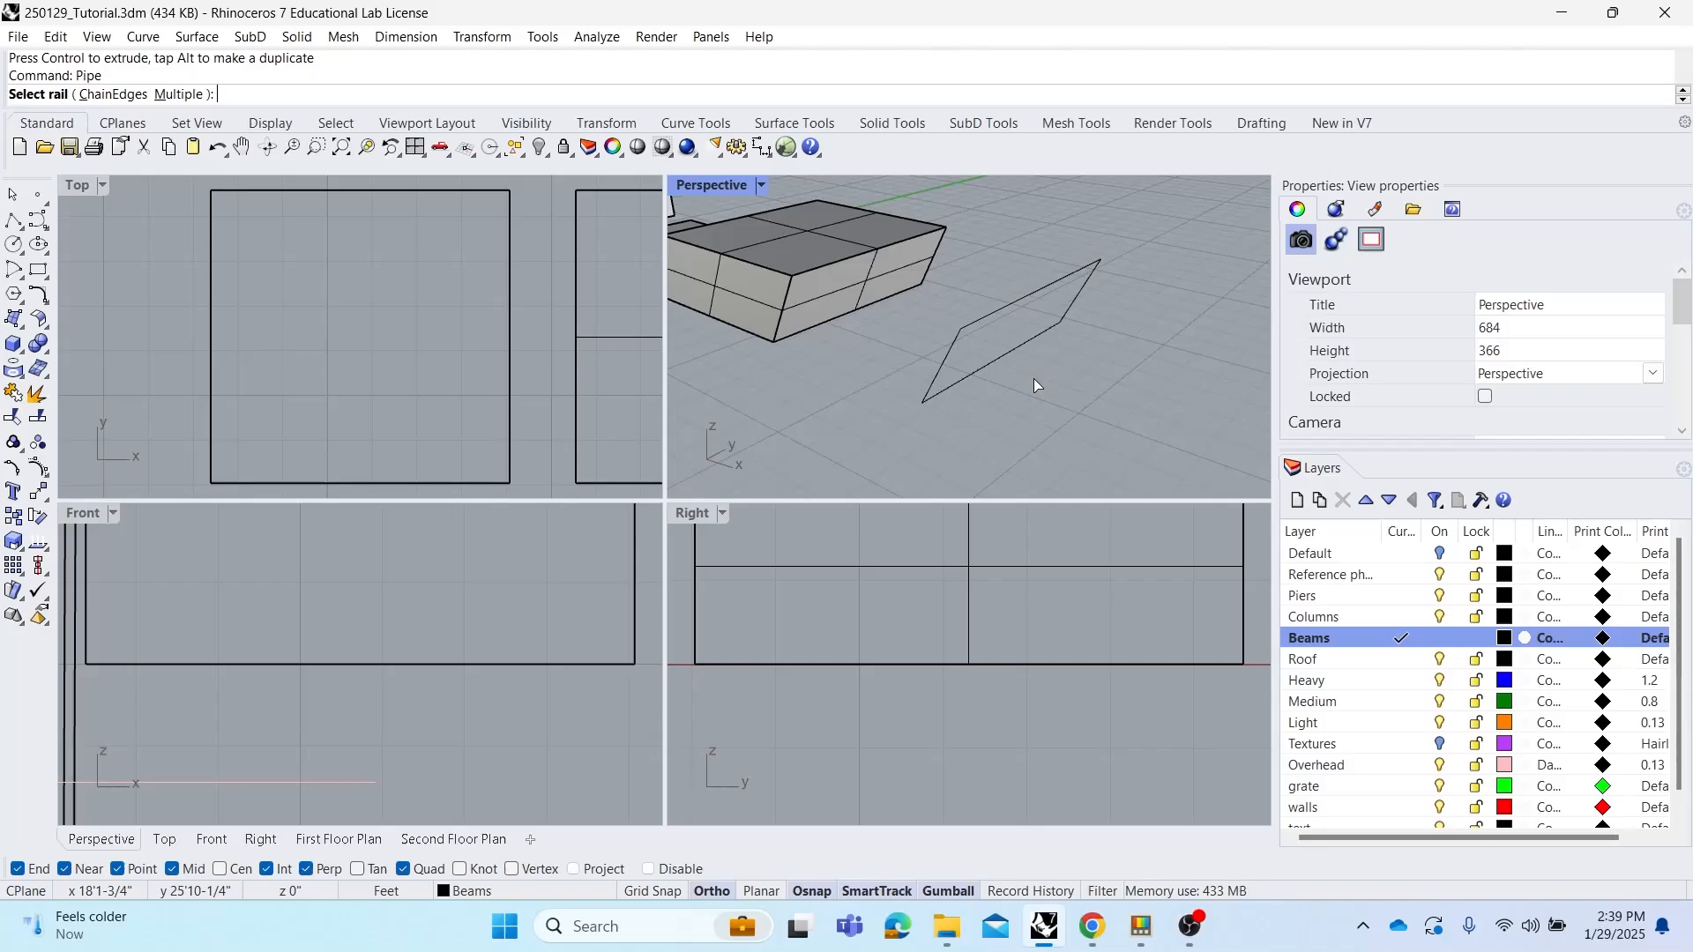
click(945, 358)
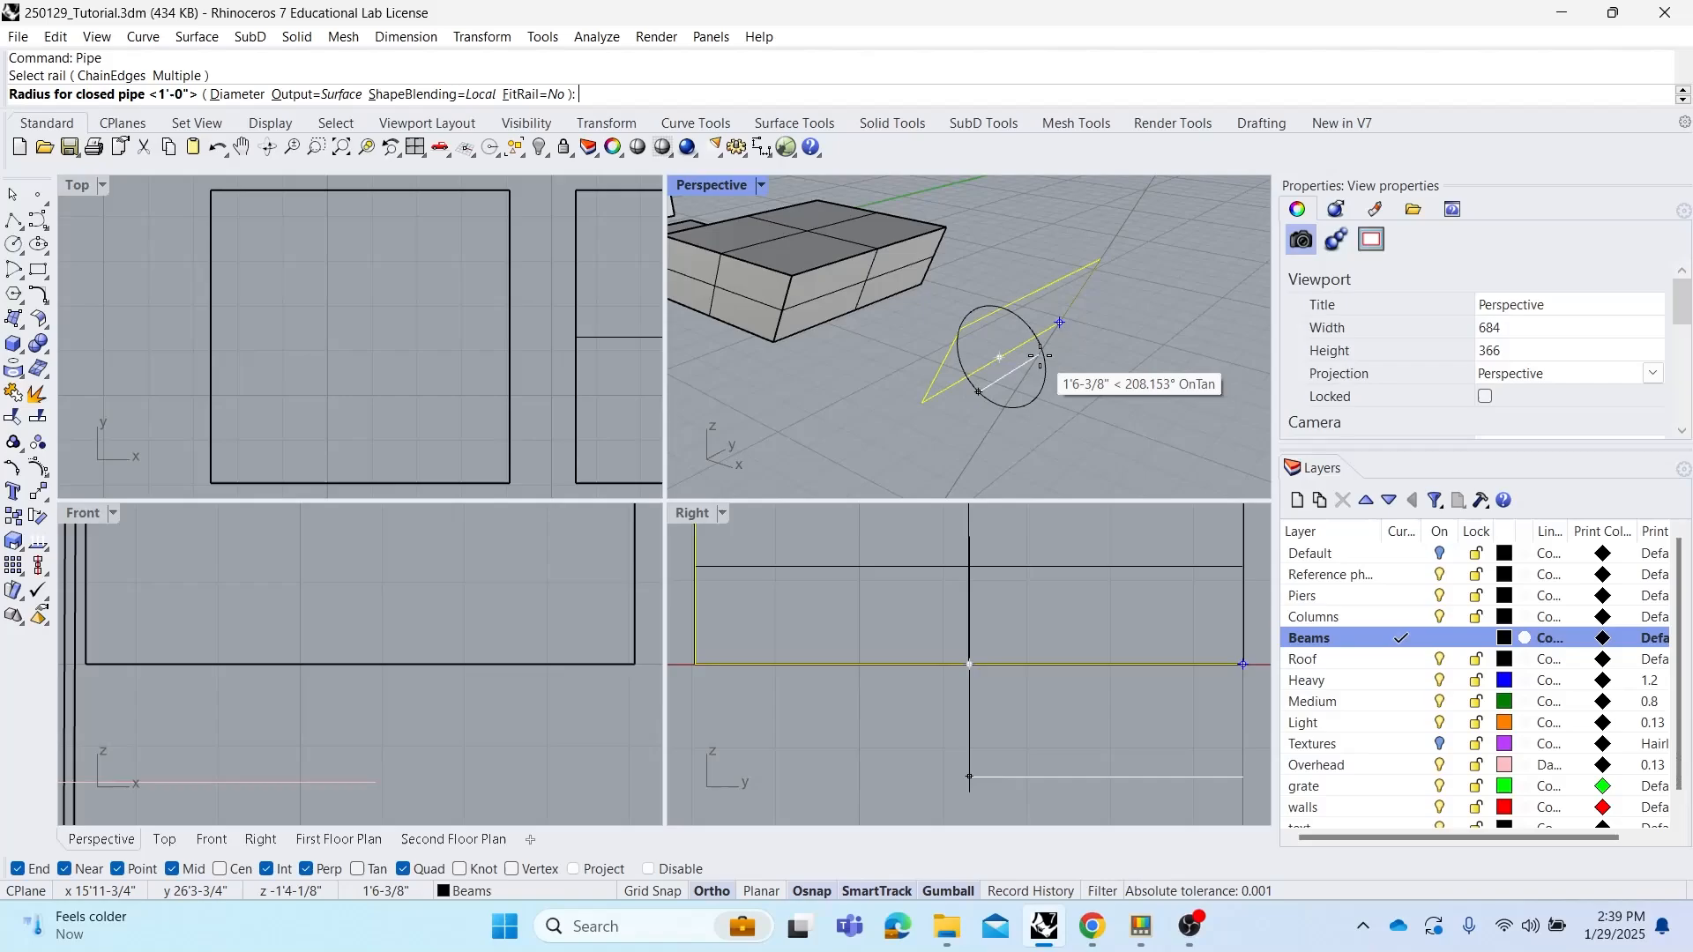
Set the closed pipe radius to 1.5" and finish the pipe without further radii
text(3")
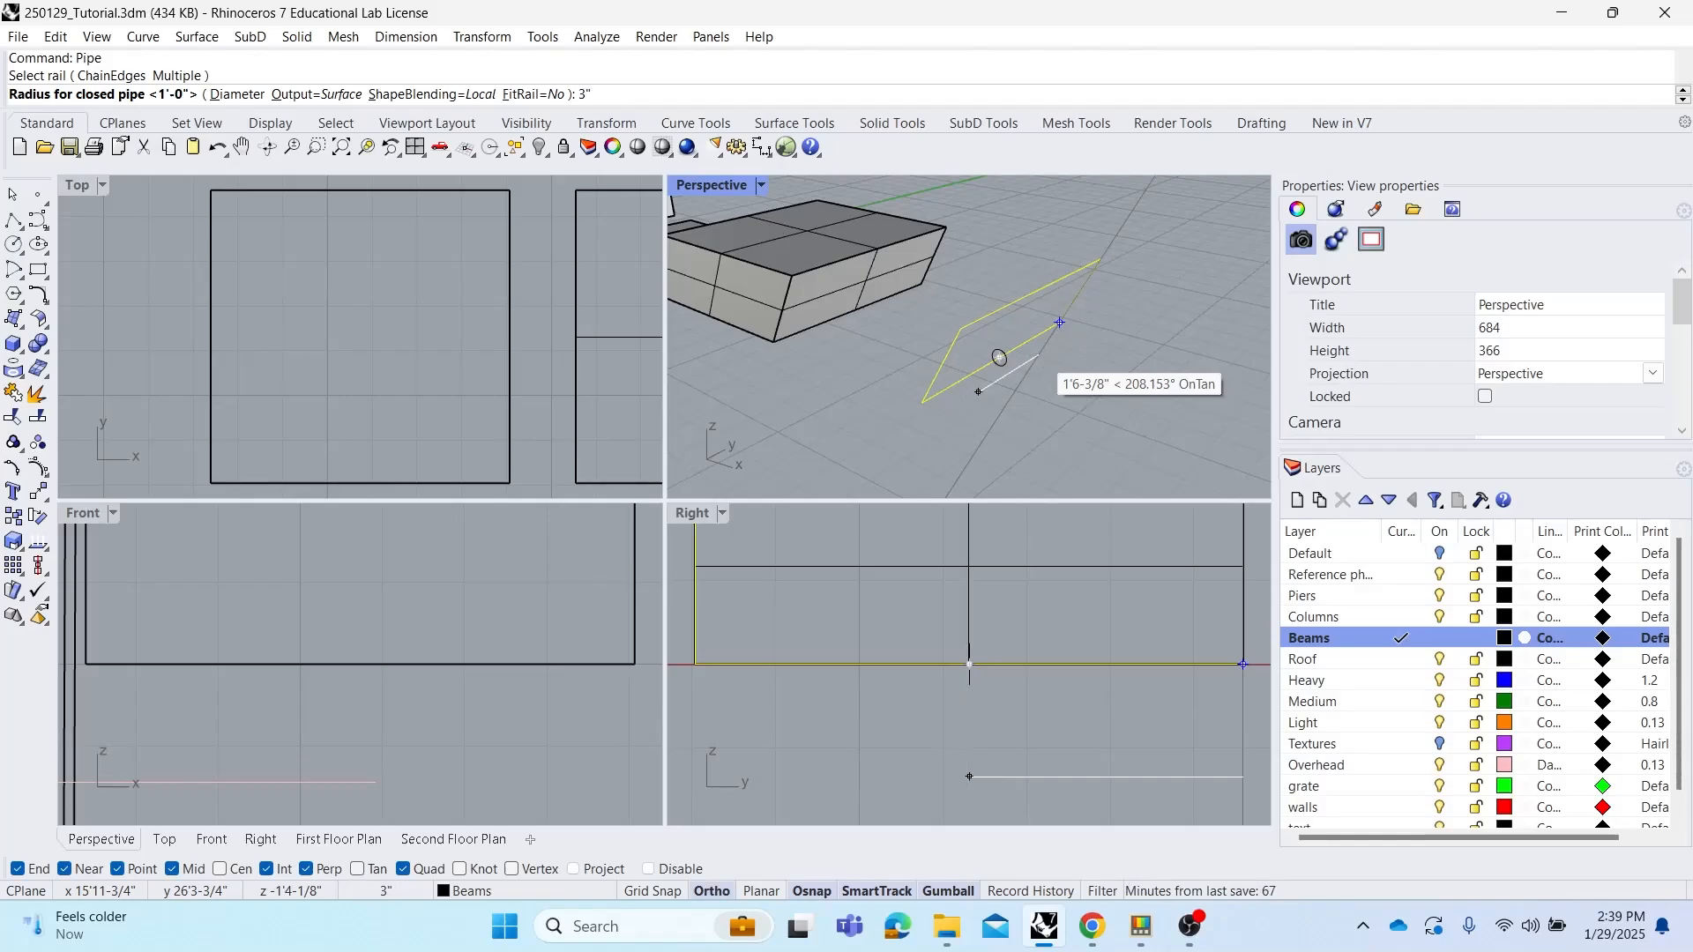
key(BackSpace)
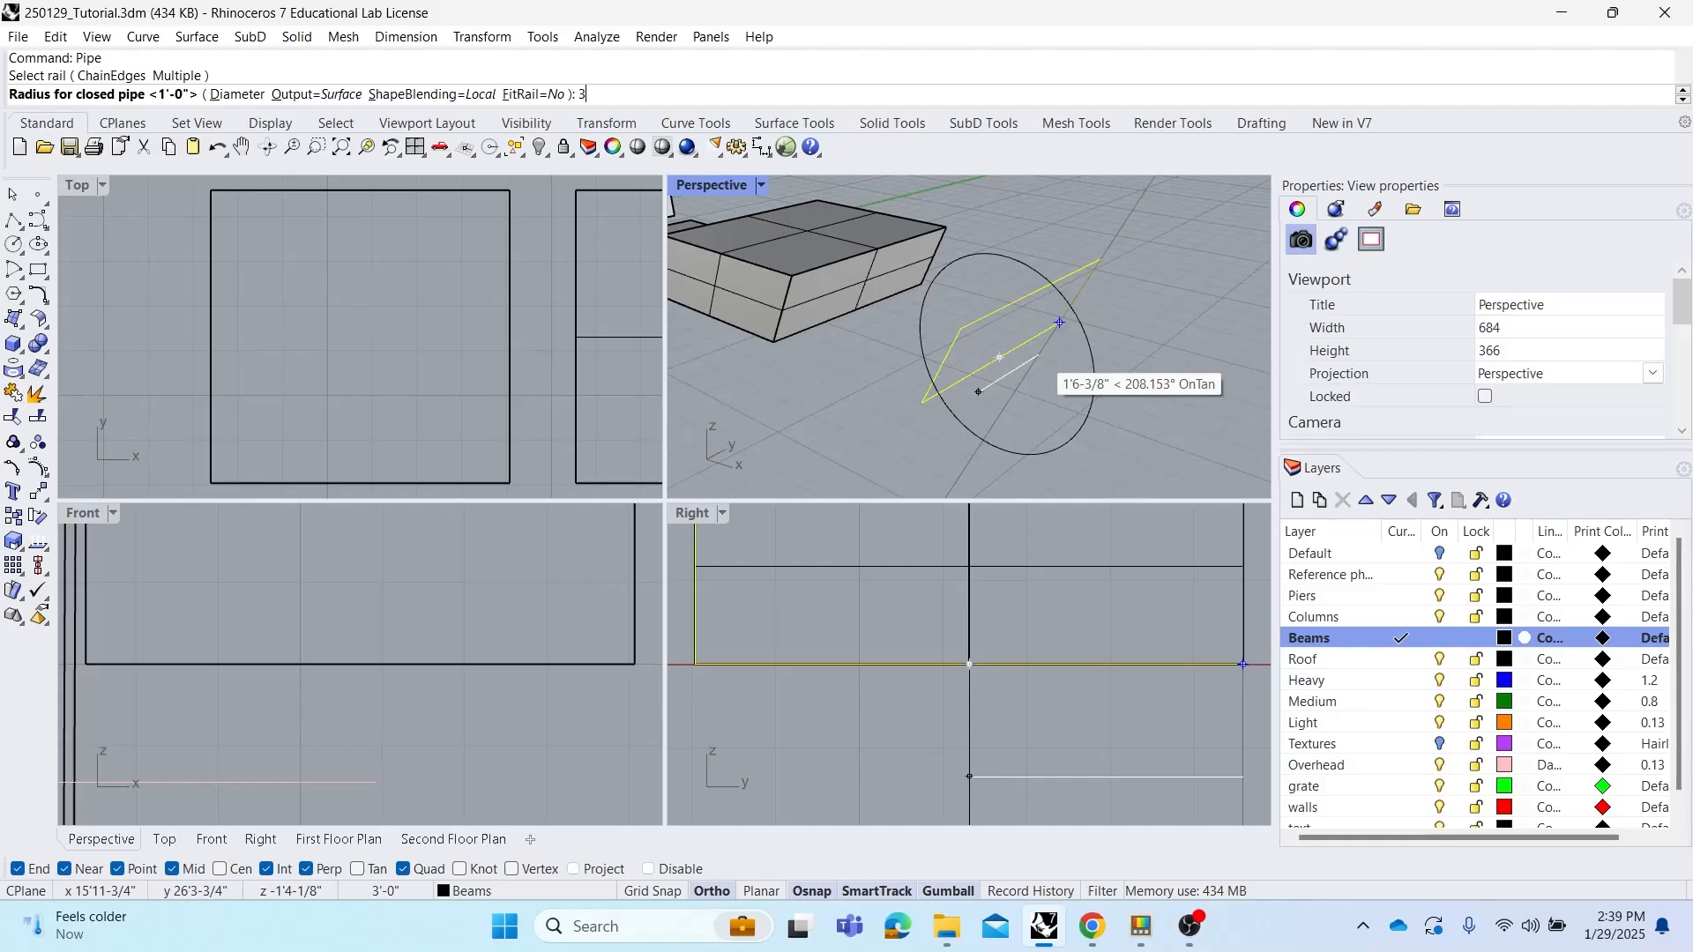
key(BackSpace)
text(1")
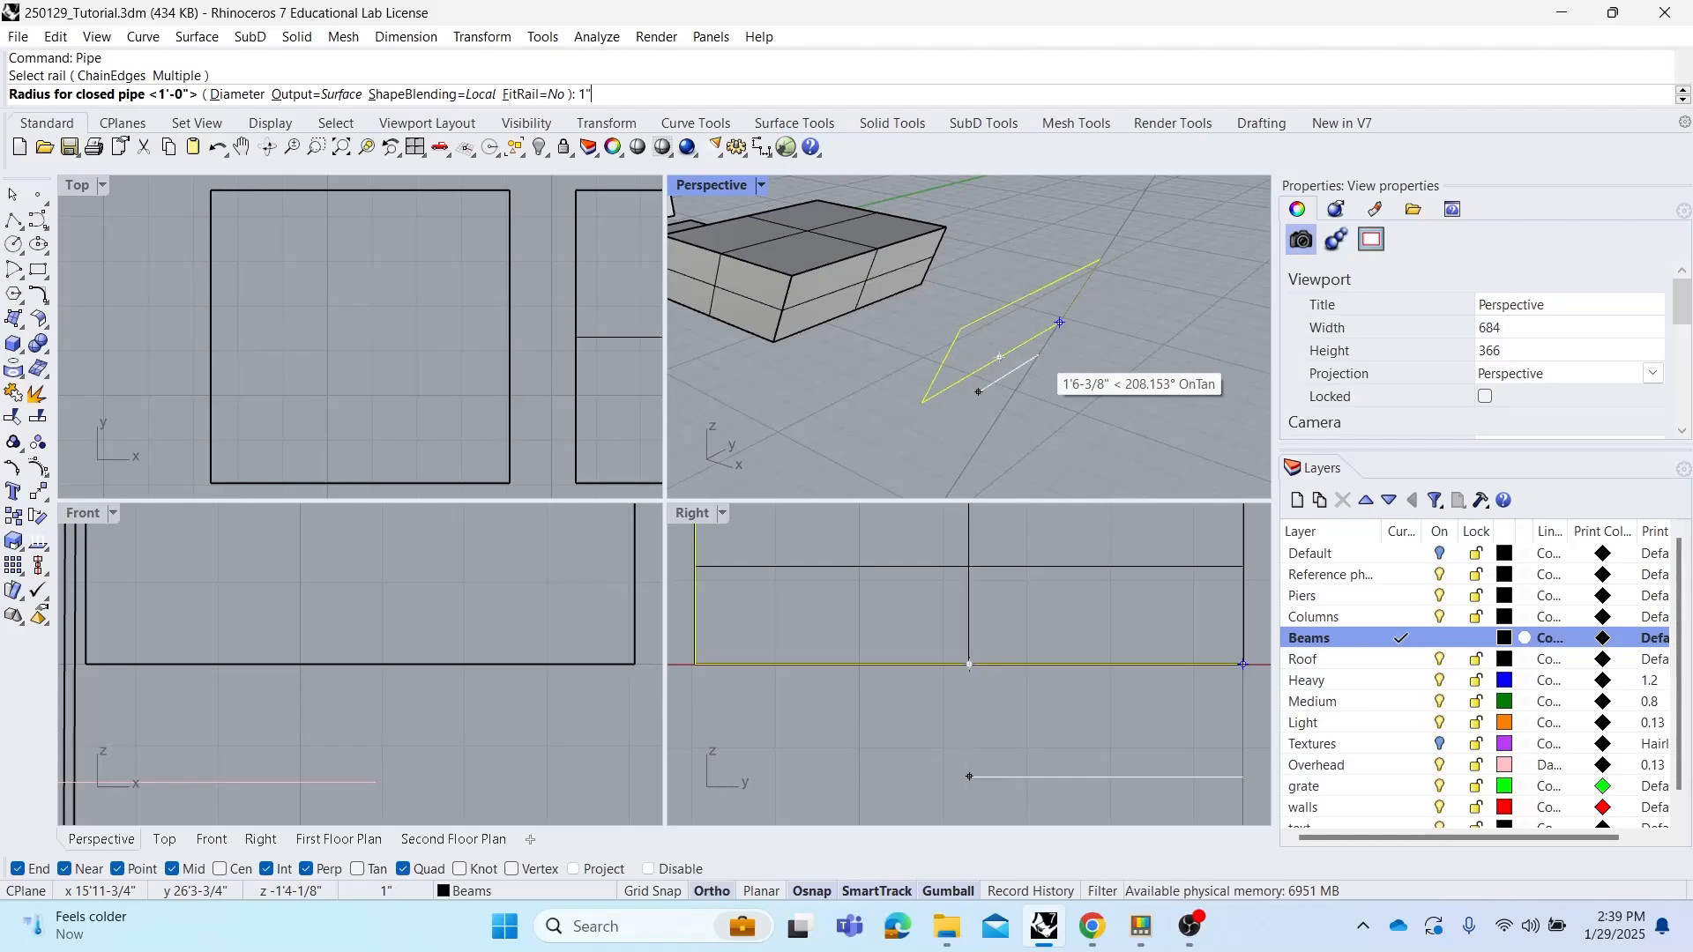
key(BackSpace)
text(.5")
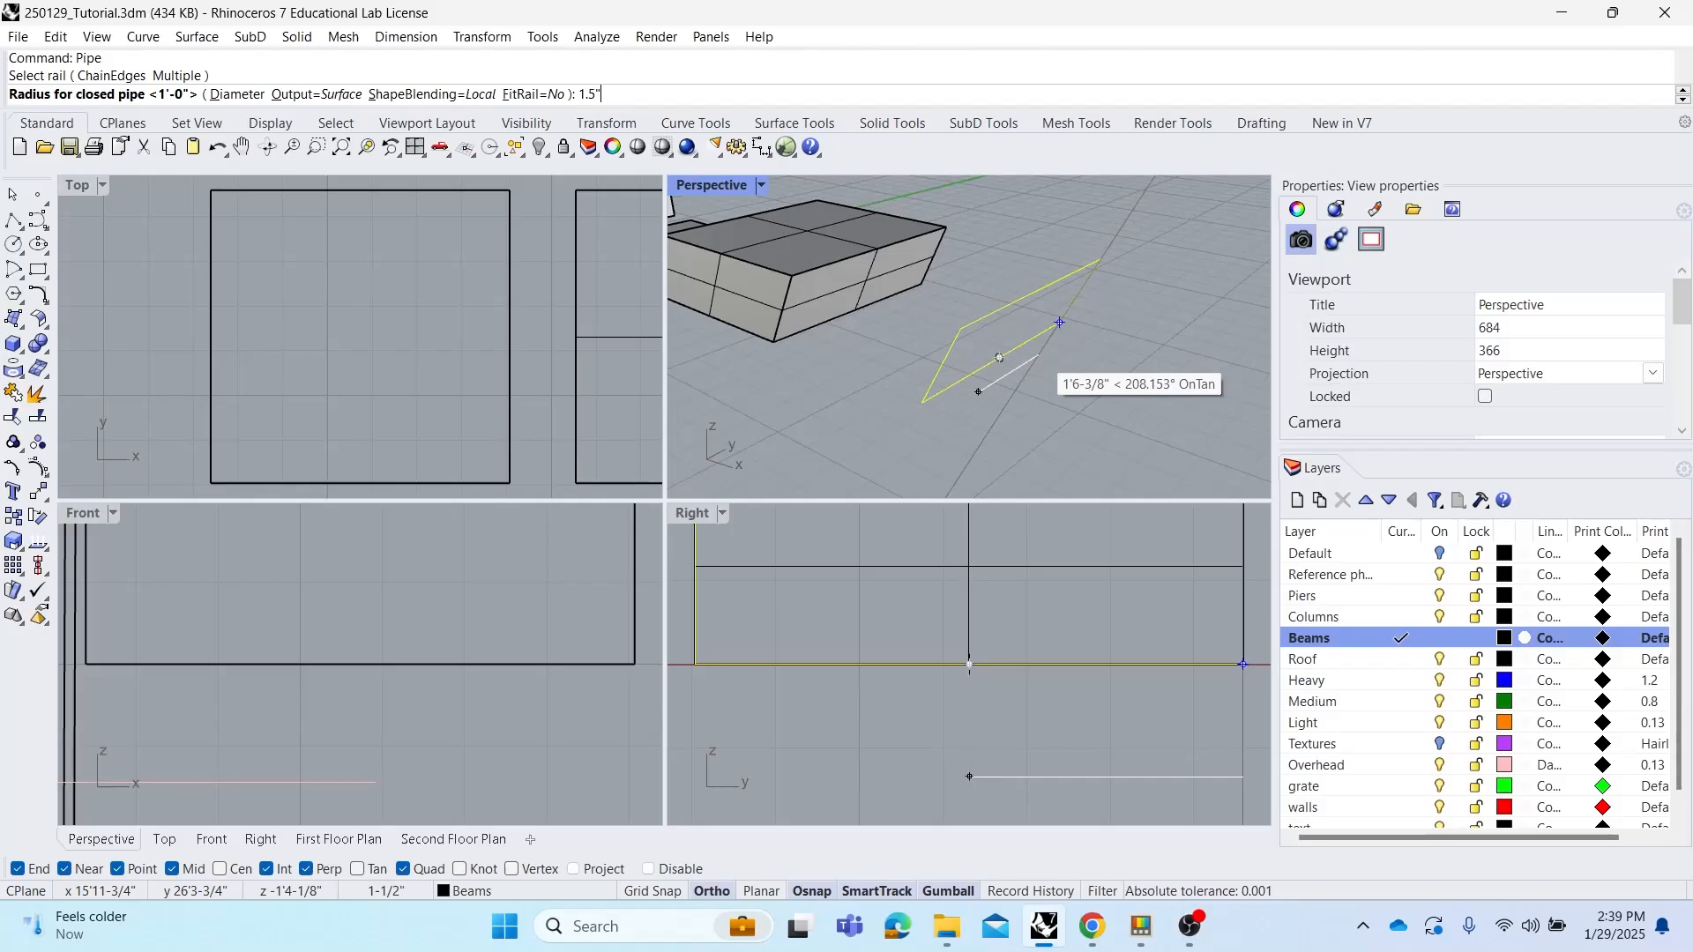
key(Return)
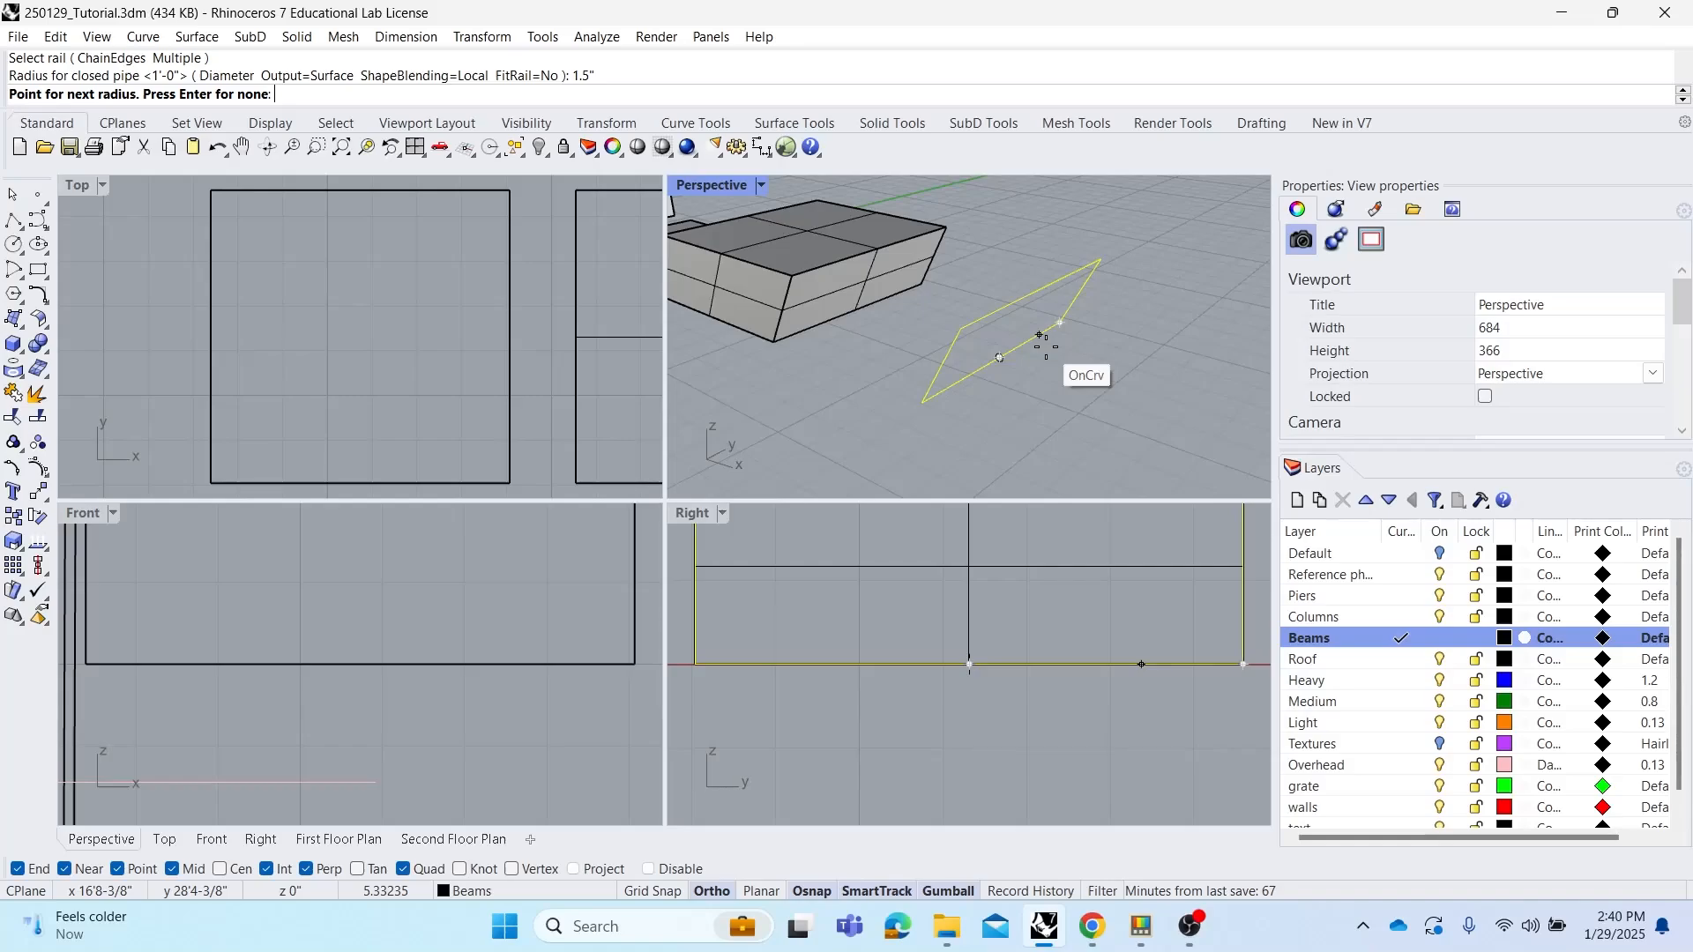
key(Return)
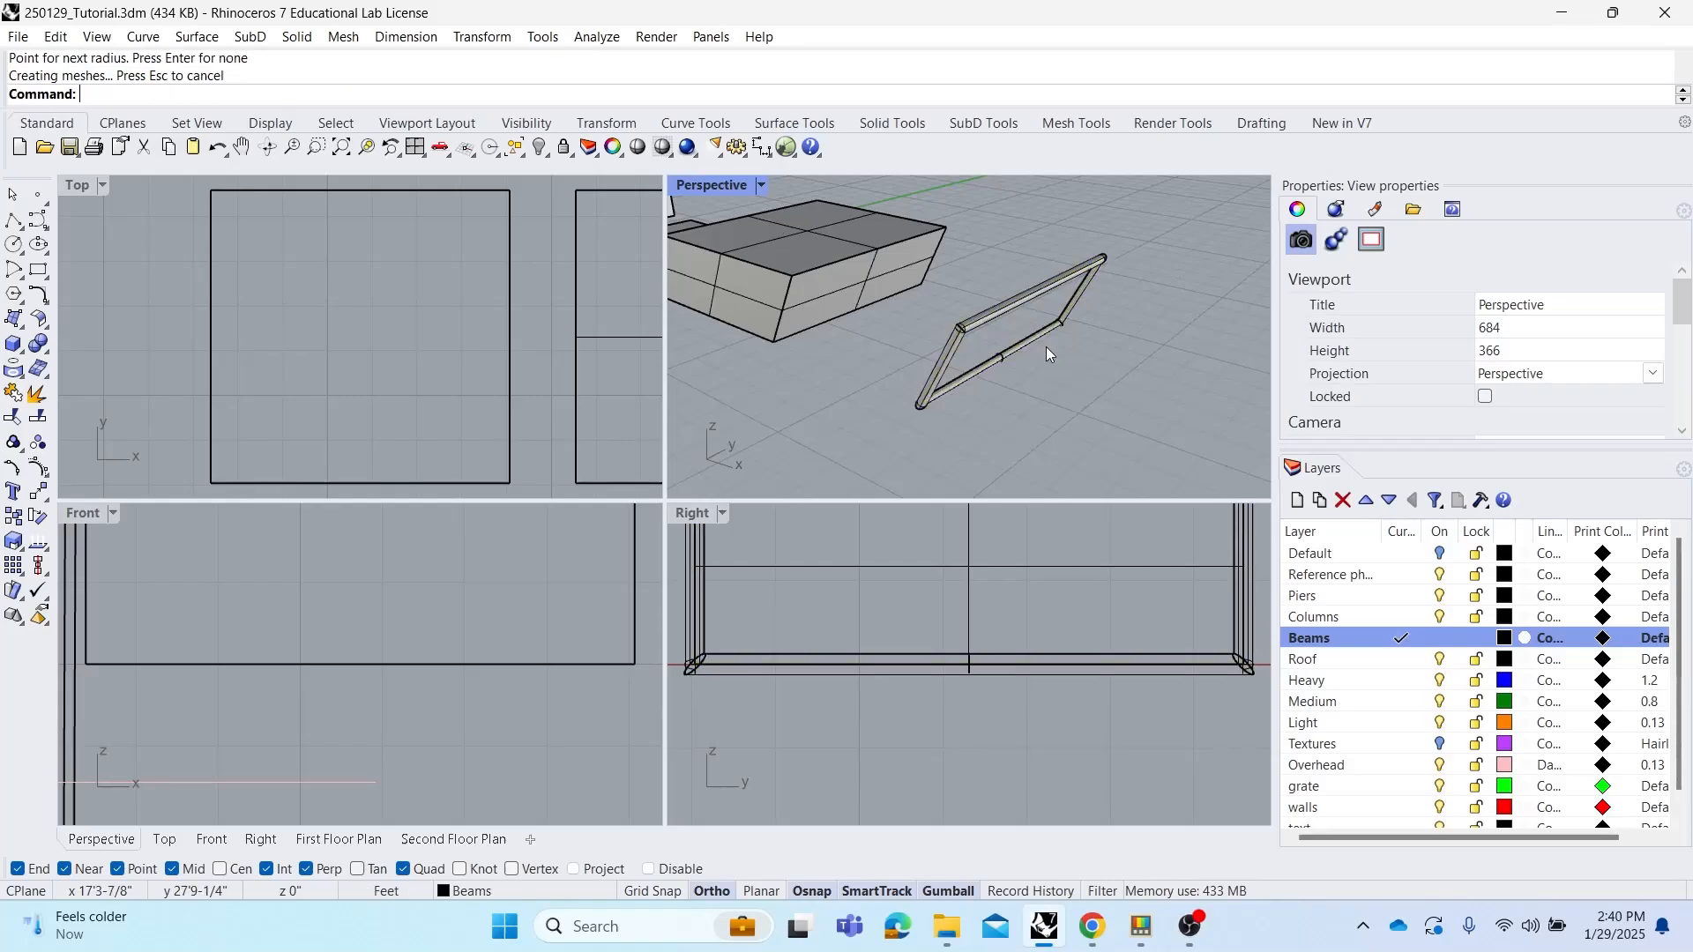
Inspect the new pipe frame and the lofted solid from several angles in the perspective view
scroll(1047, 335, up, 5)
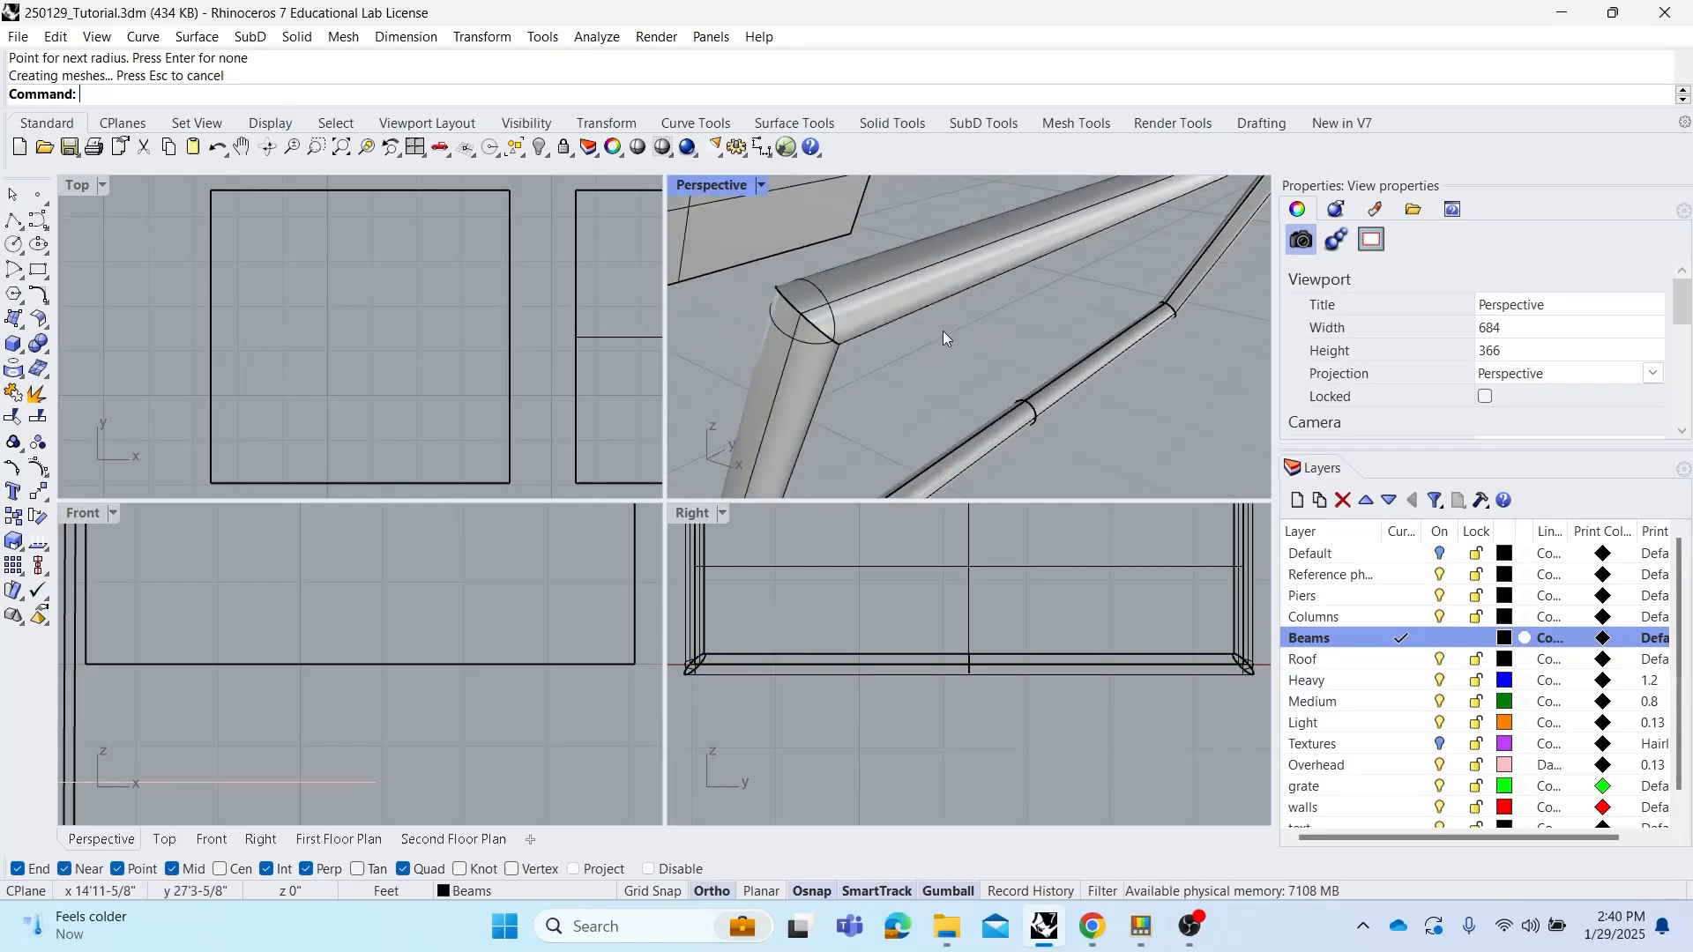
right_drag(923, 336, 971, 318)
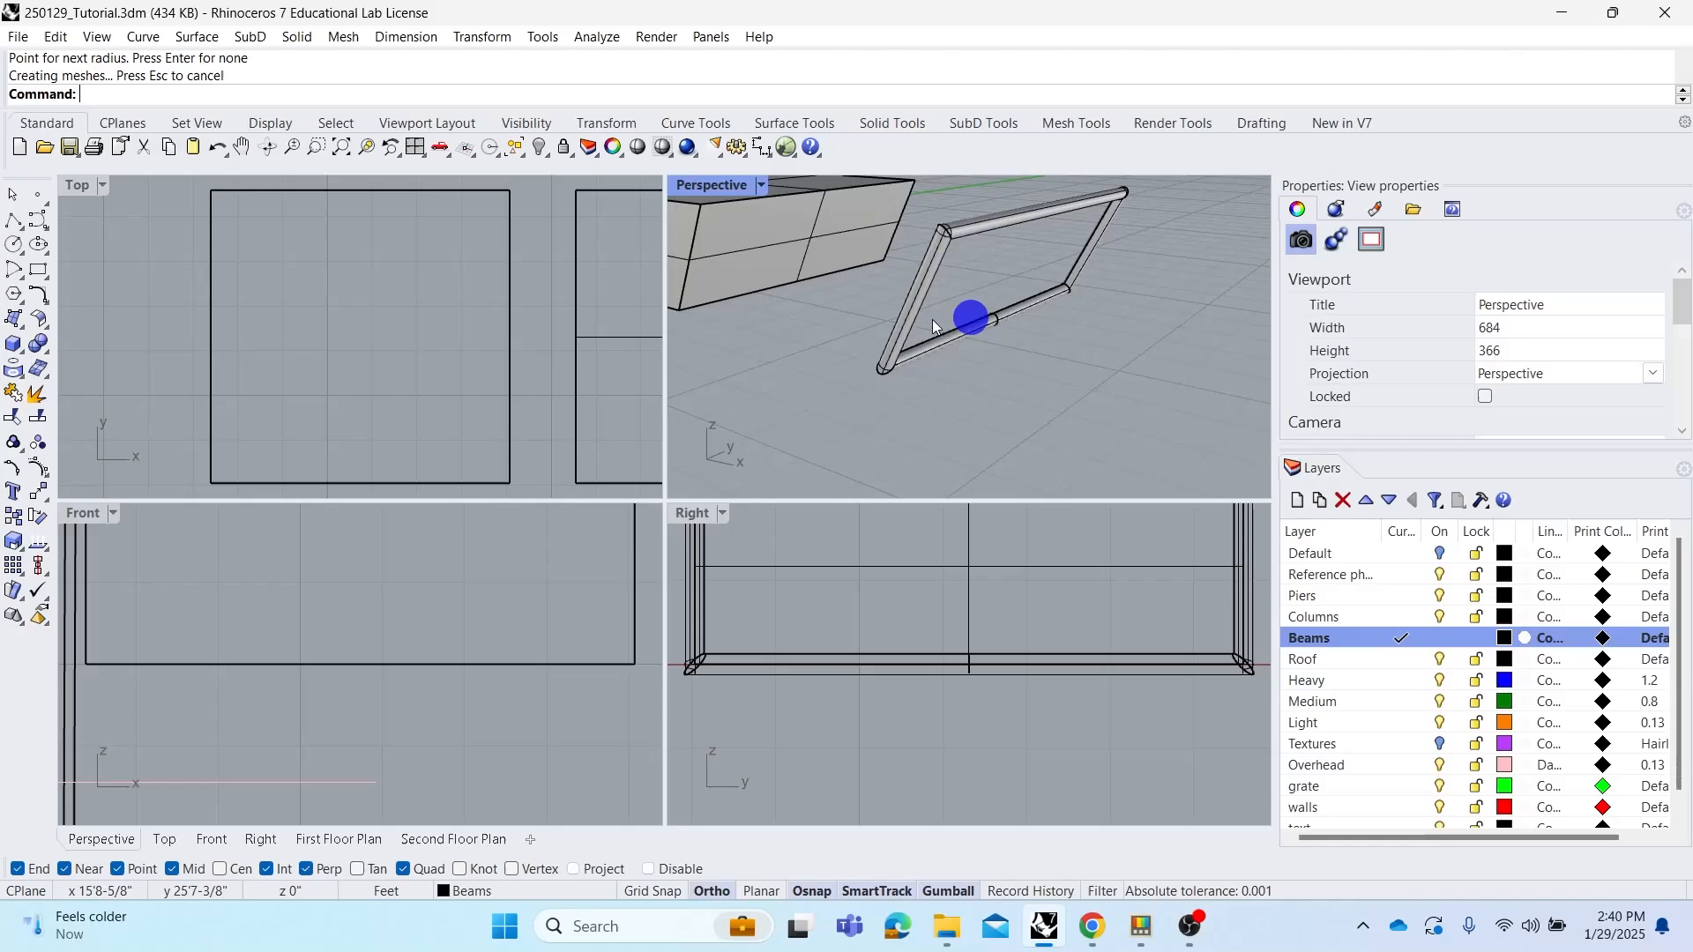
scroll(1020, 257, up, 8)
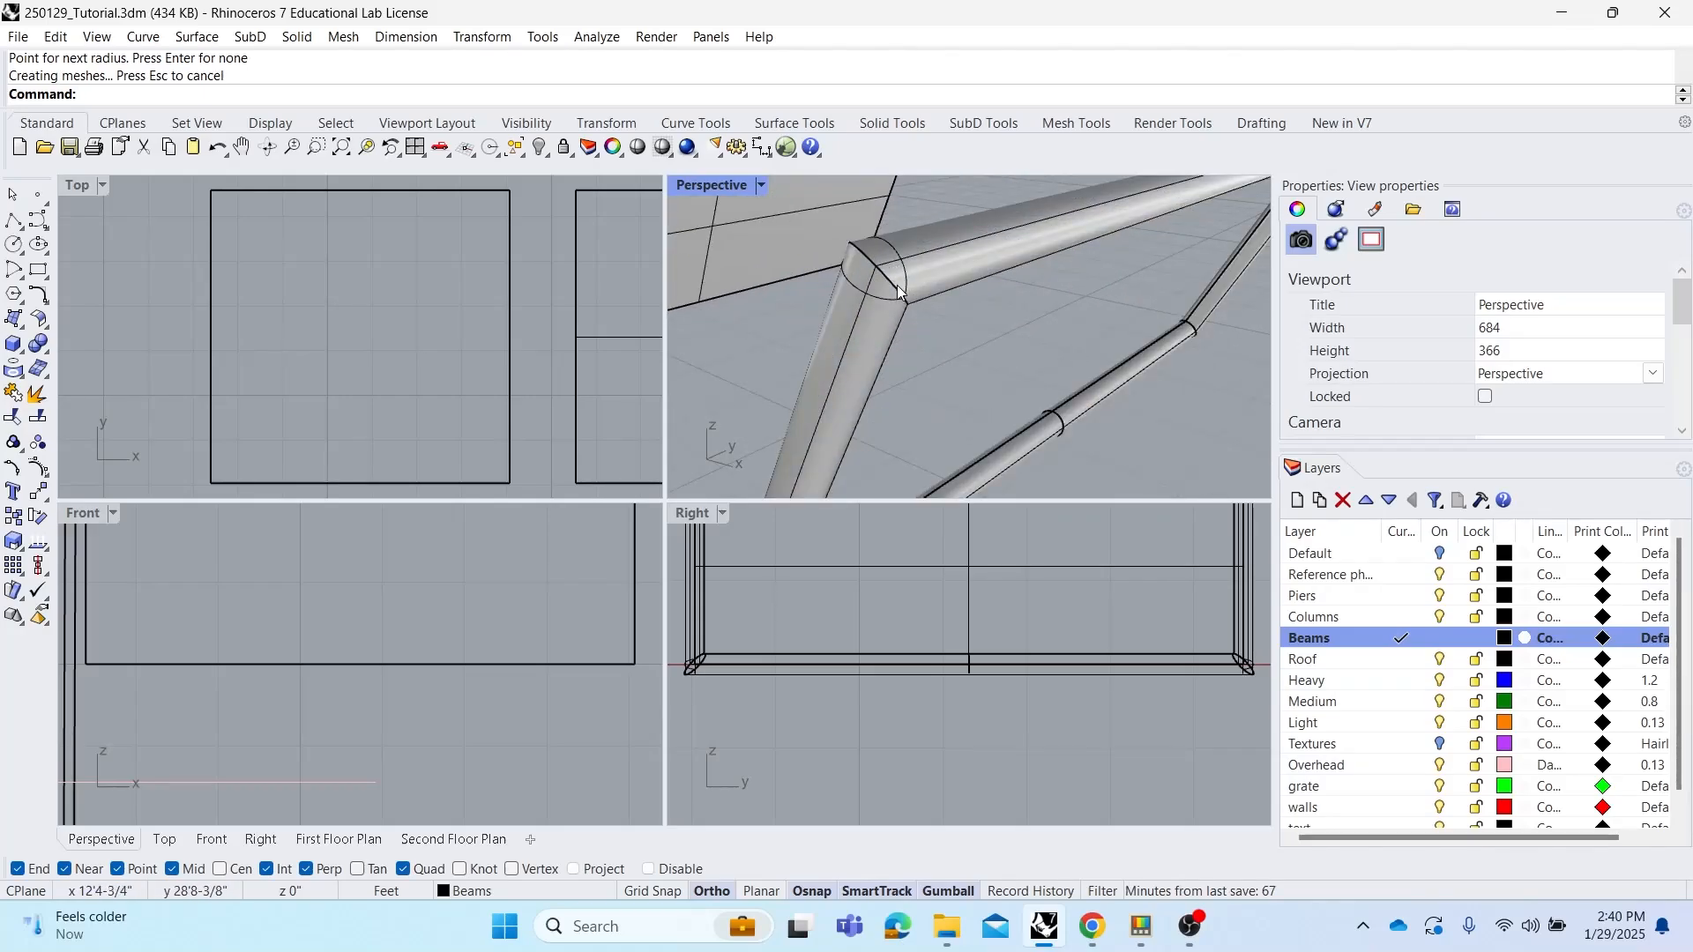
click(913, 289)
scroll(887, 323, down, 8)
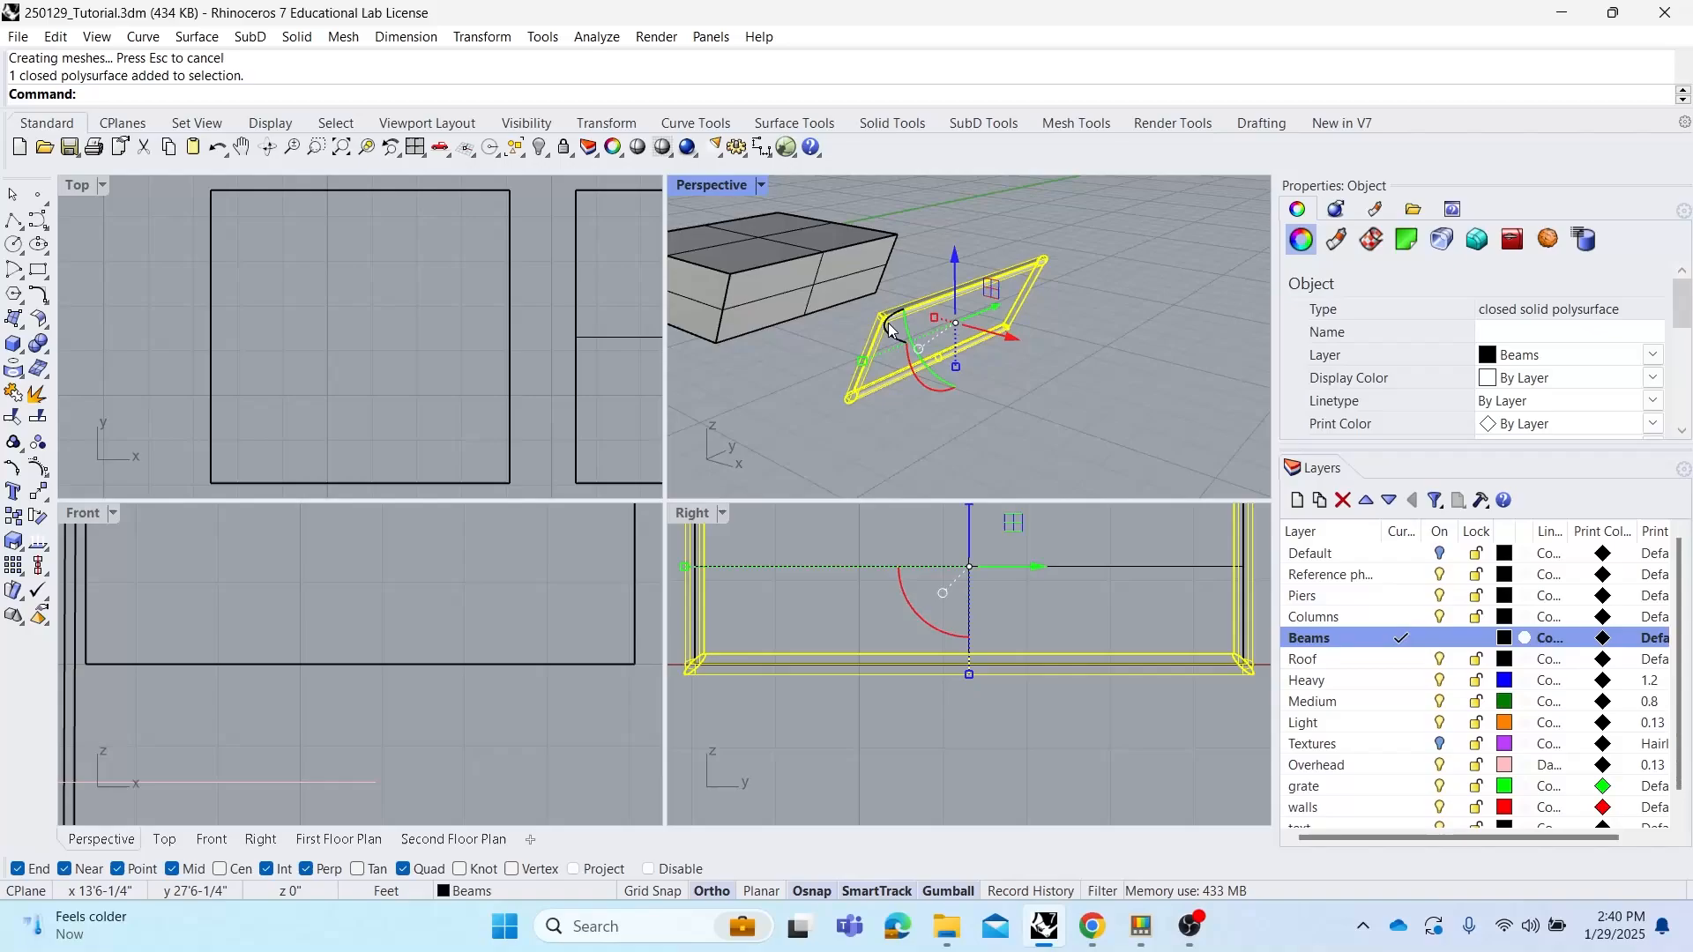
click(1096, 404)
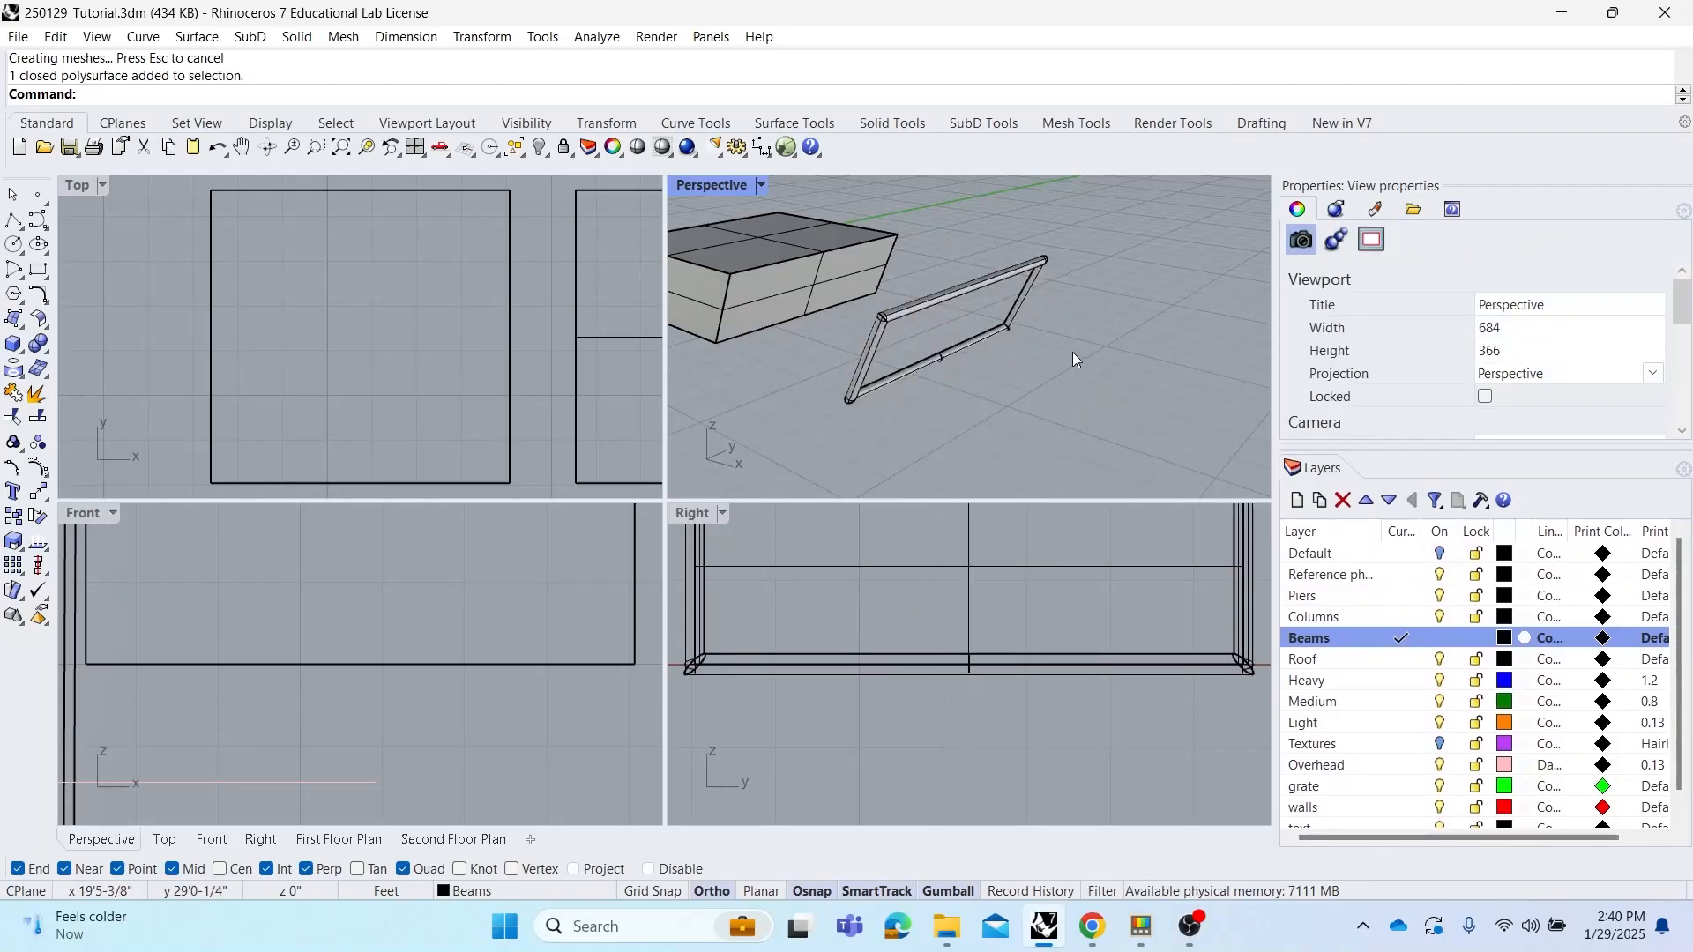
right_drag(1012, 333, 1059, 352)
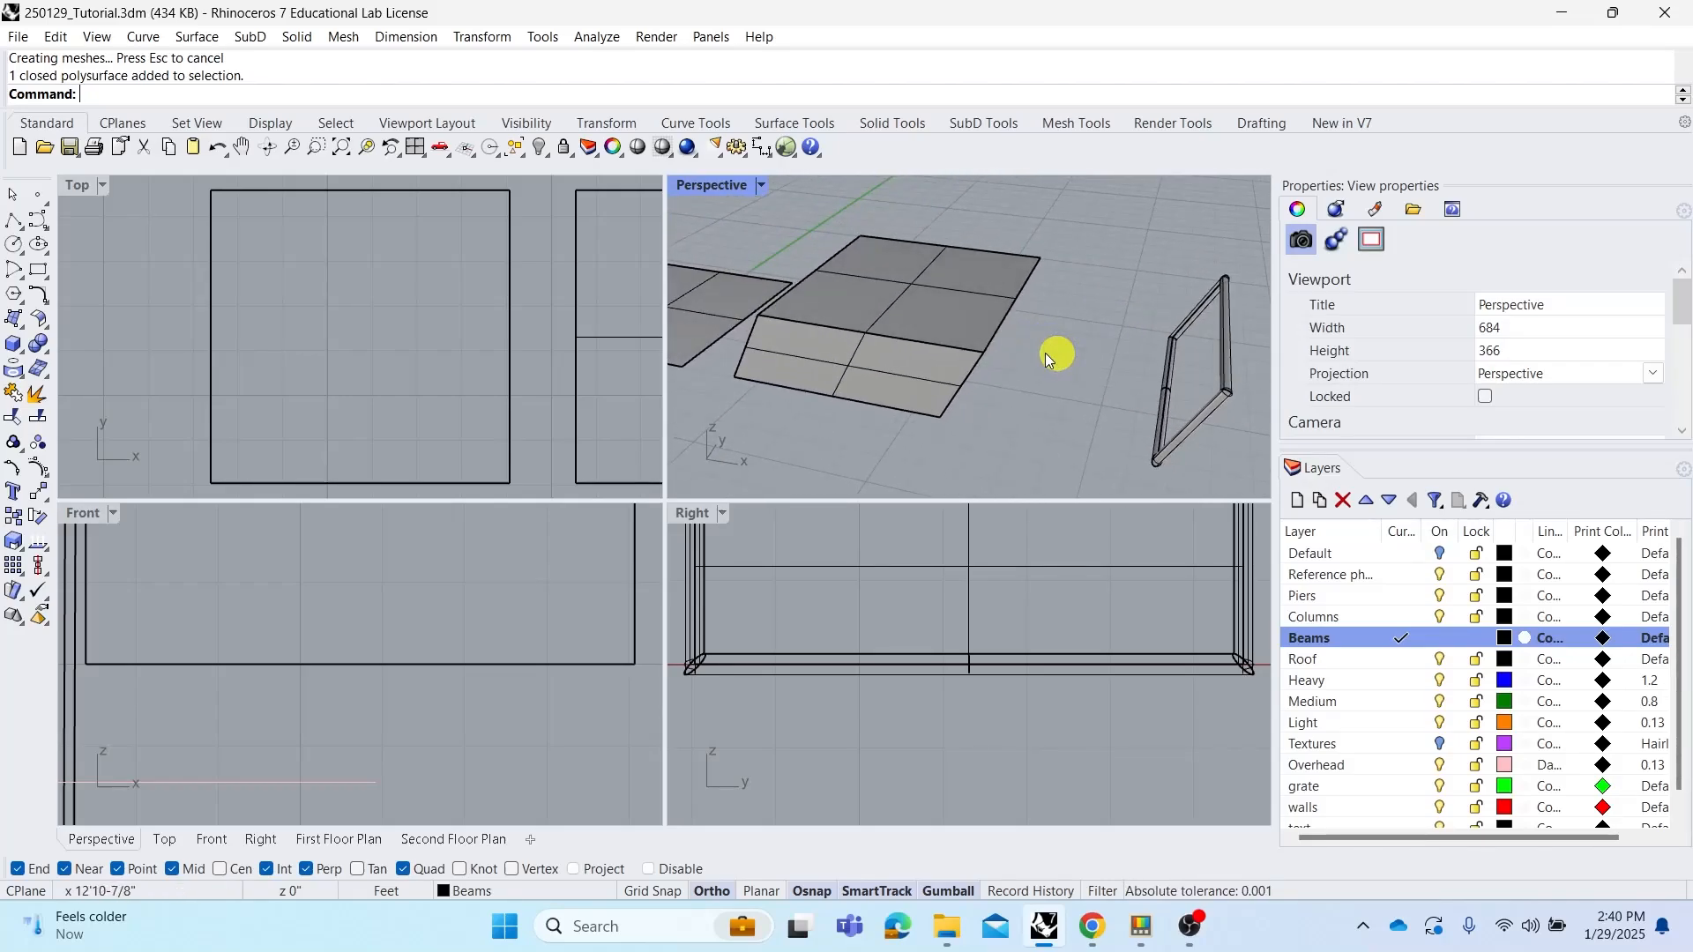
click(913, 359)
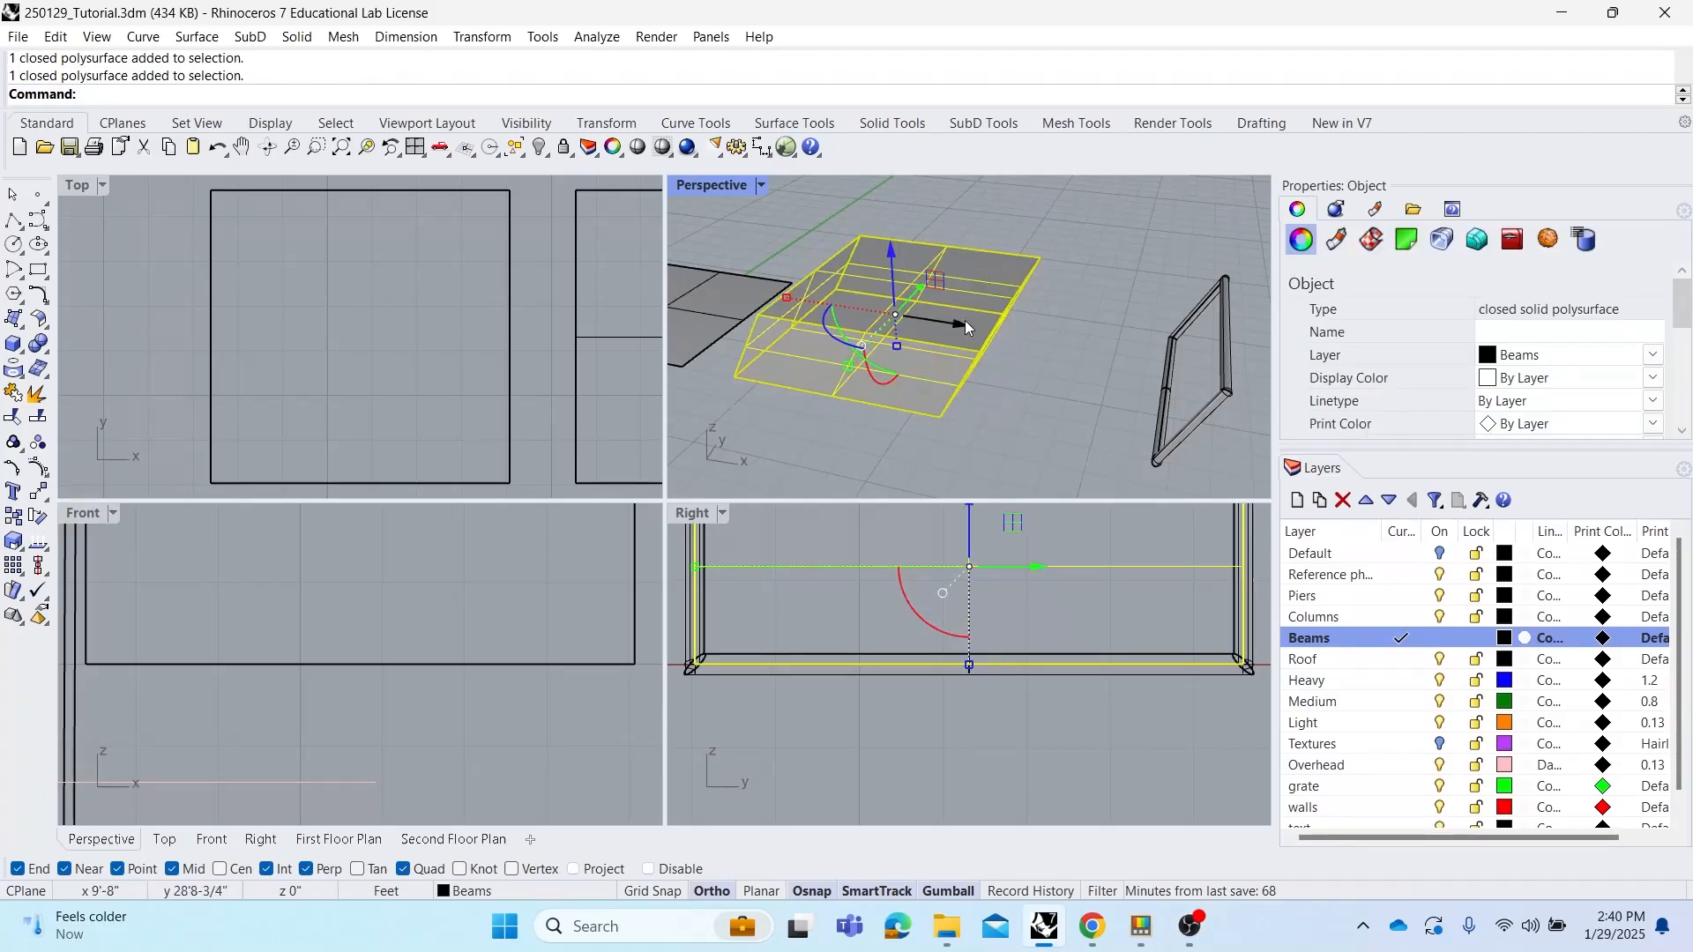
click(1028, 360)
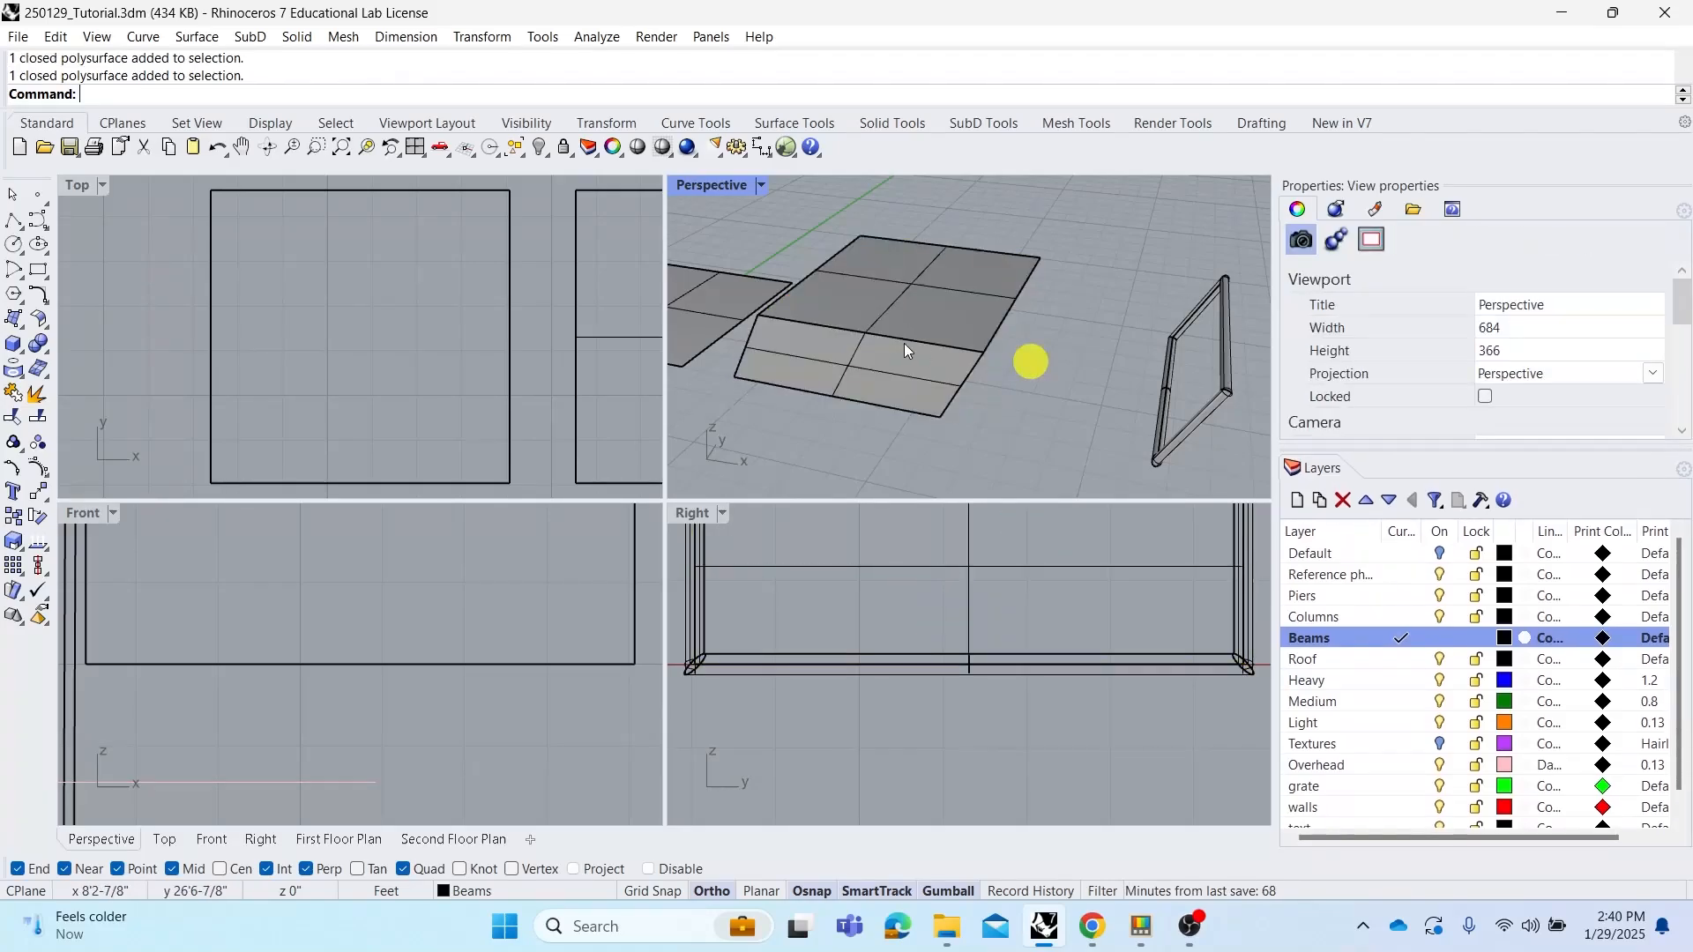
right_drag(903, 342, 990, 338)
click(1026, 344)
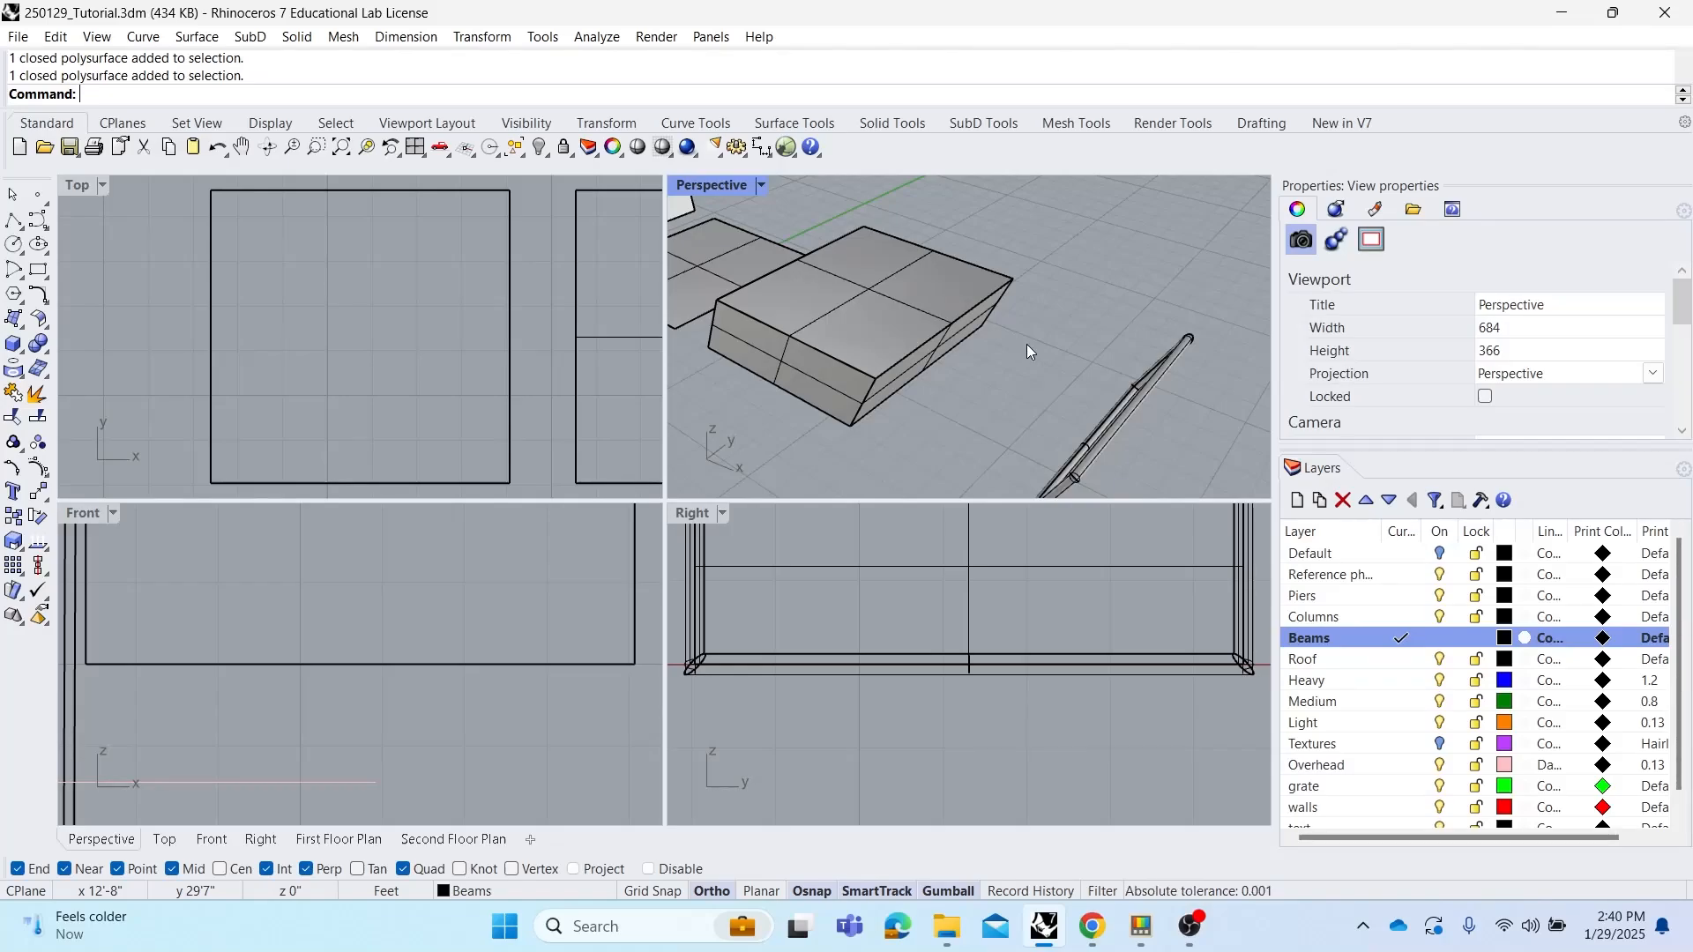
mouse_move(1040, 337)
right_down()
mouse_move(1023, 359)
mouse_move(1085, 358)
mouse_move(1039, 351)
right_up()
scroll(1061, 316, down, 6)
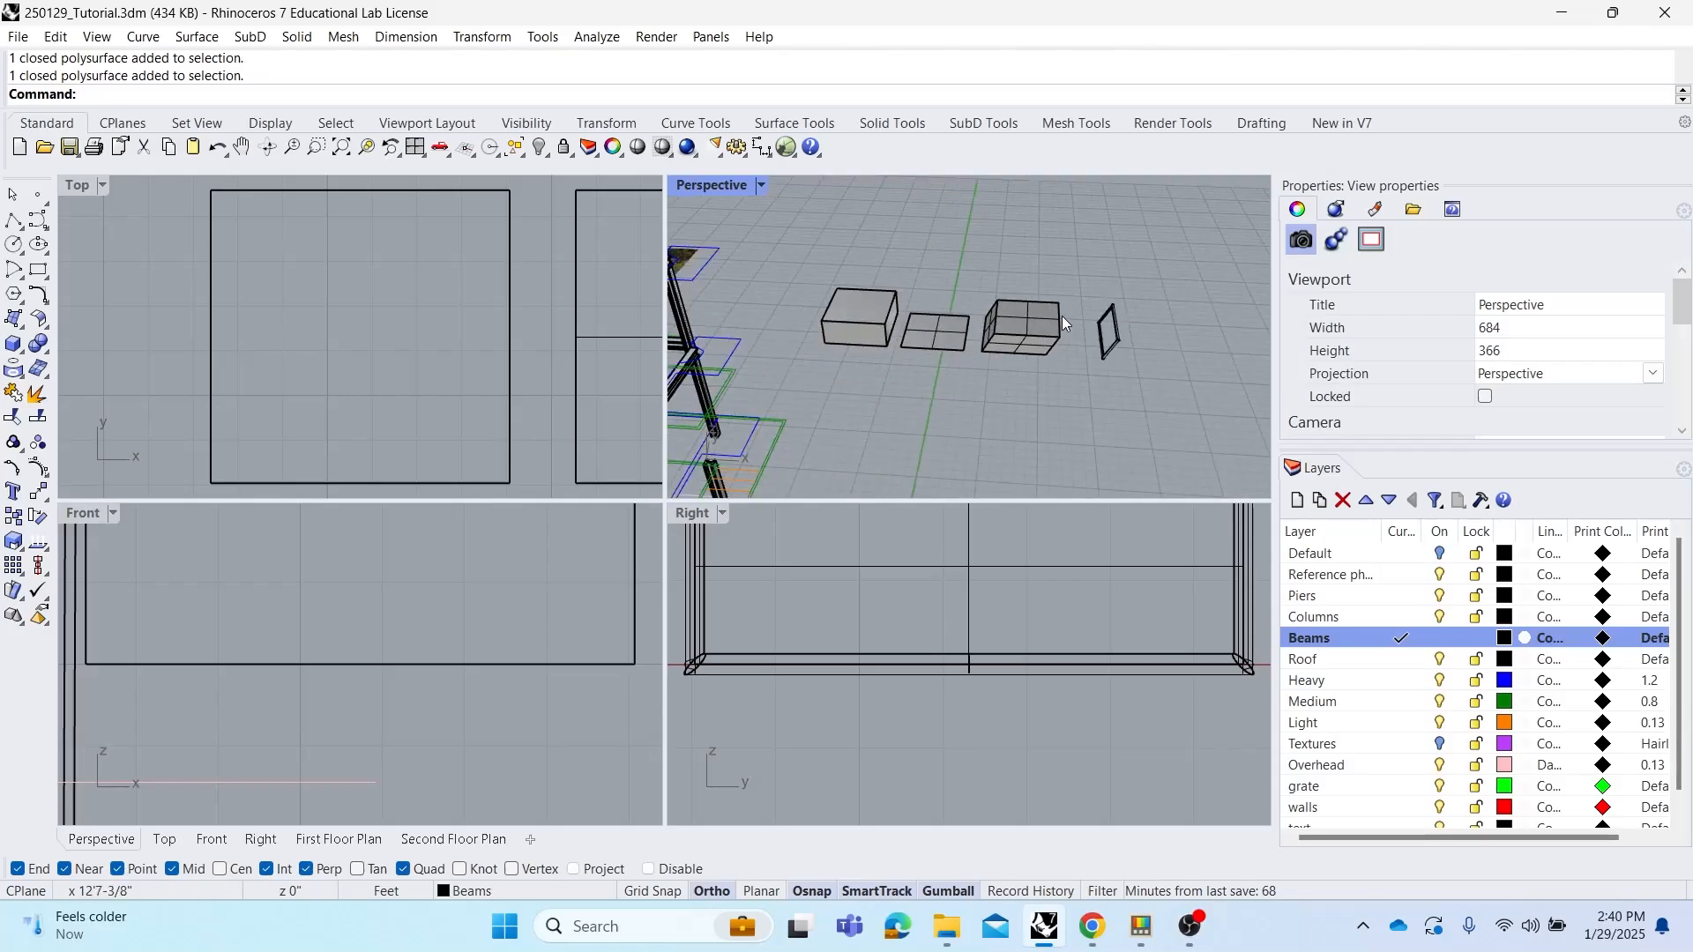
Make Piers the current layer
shift+right_drag(767, 376, 991, 359)
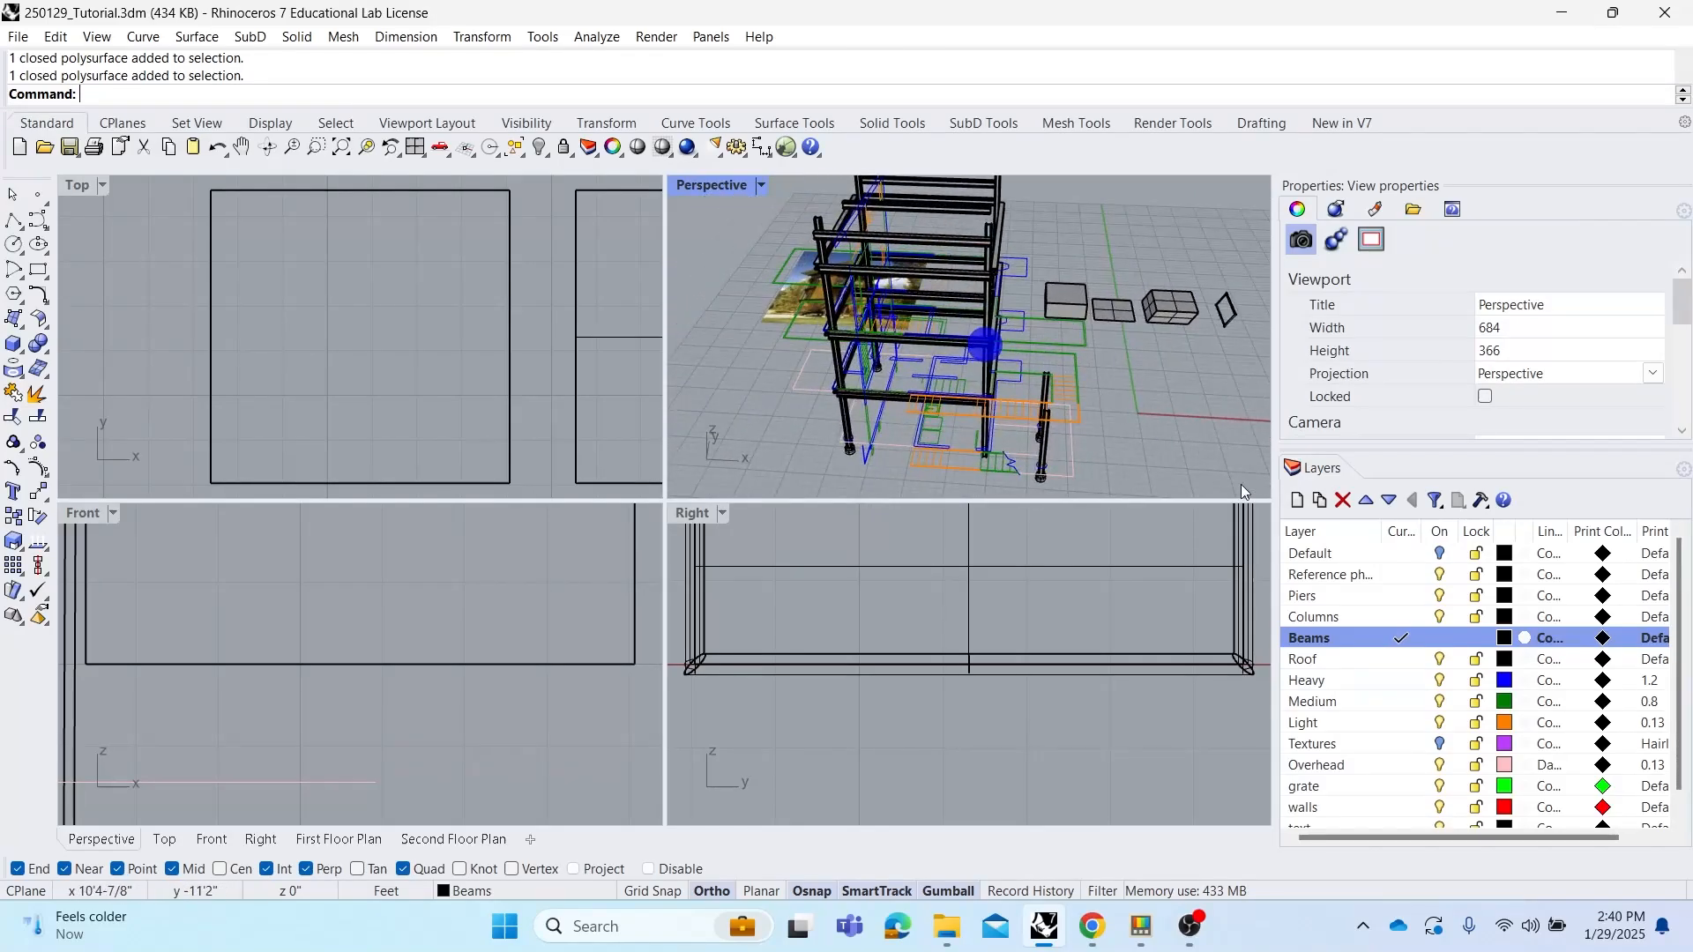
click(1415, 595)
click(1424, 616)
click(1440, 638)
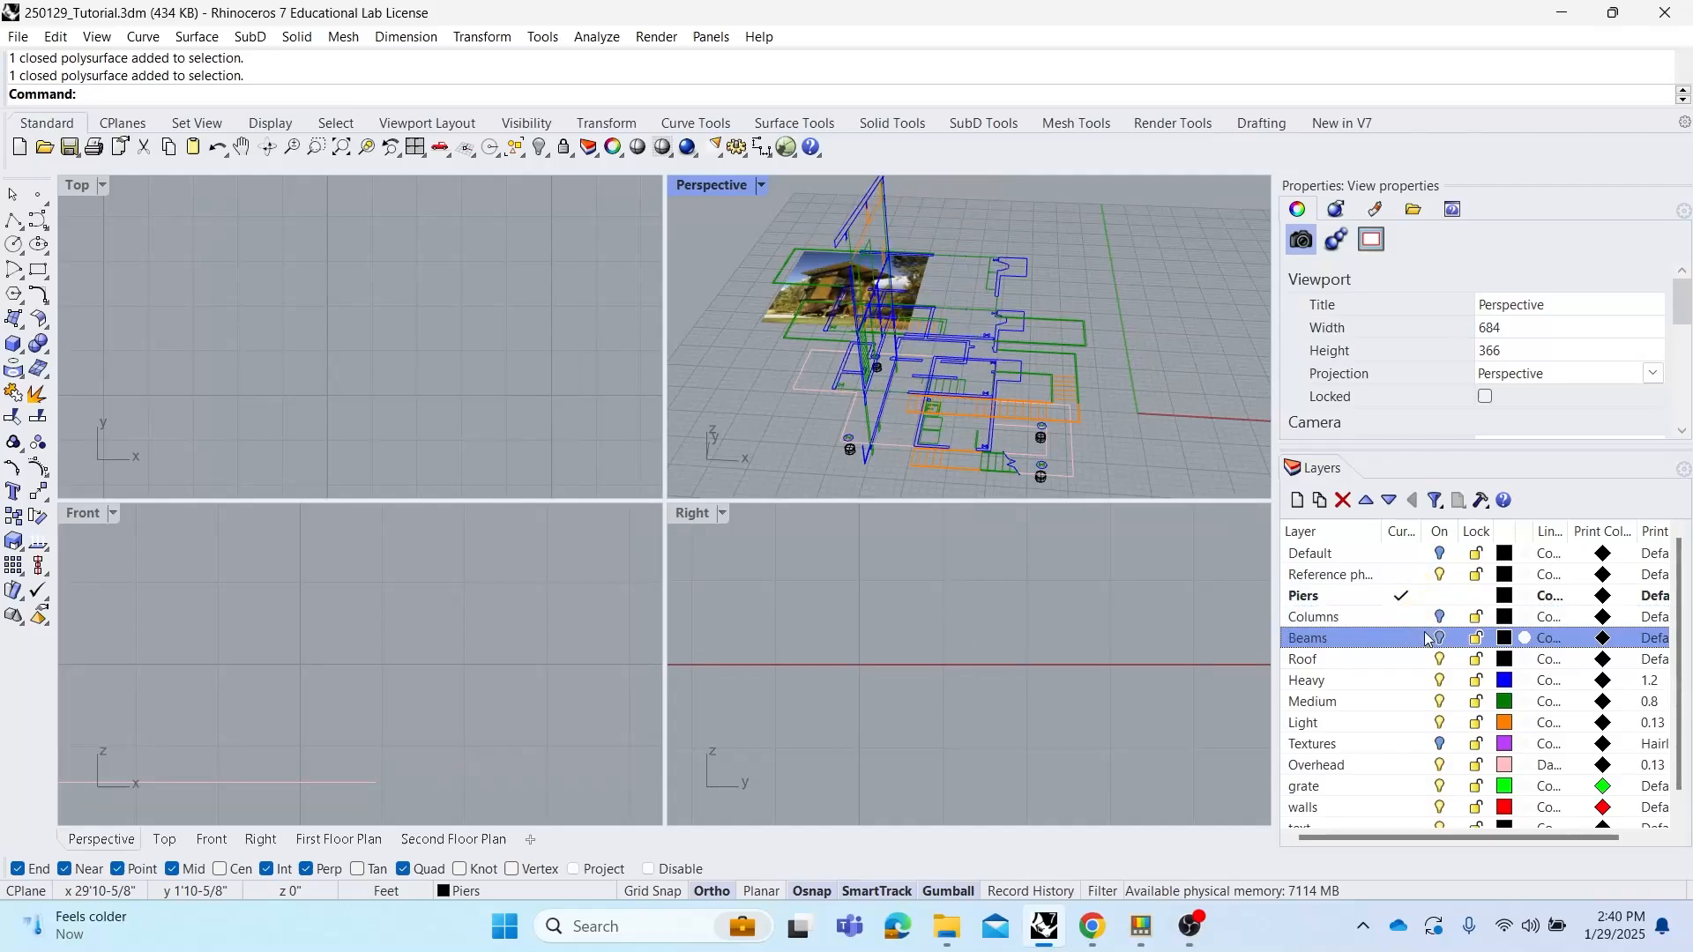
click(1440, 617)
click(1440, 637)
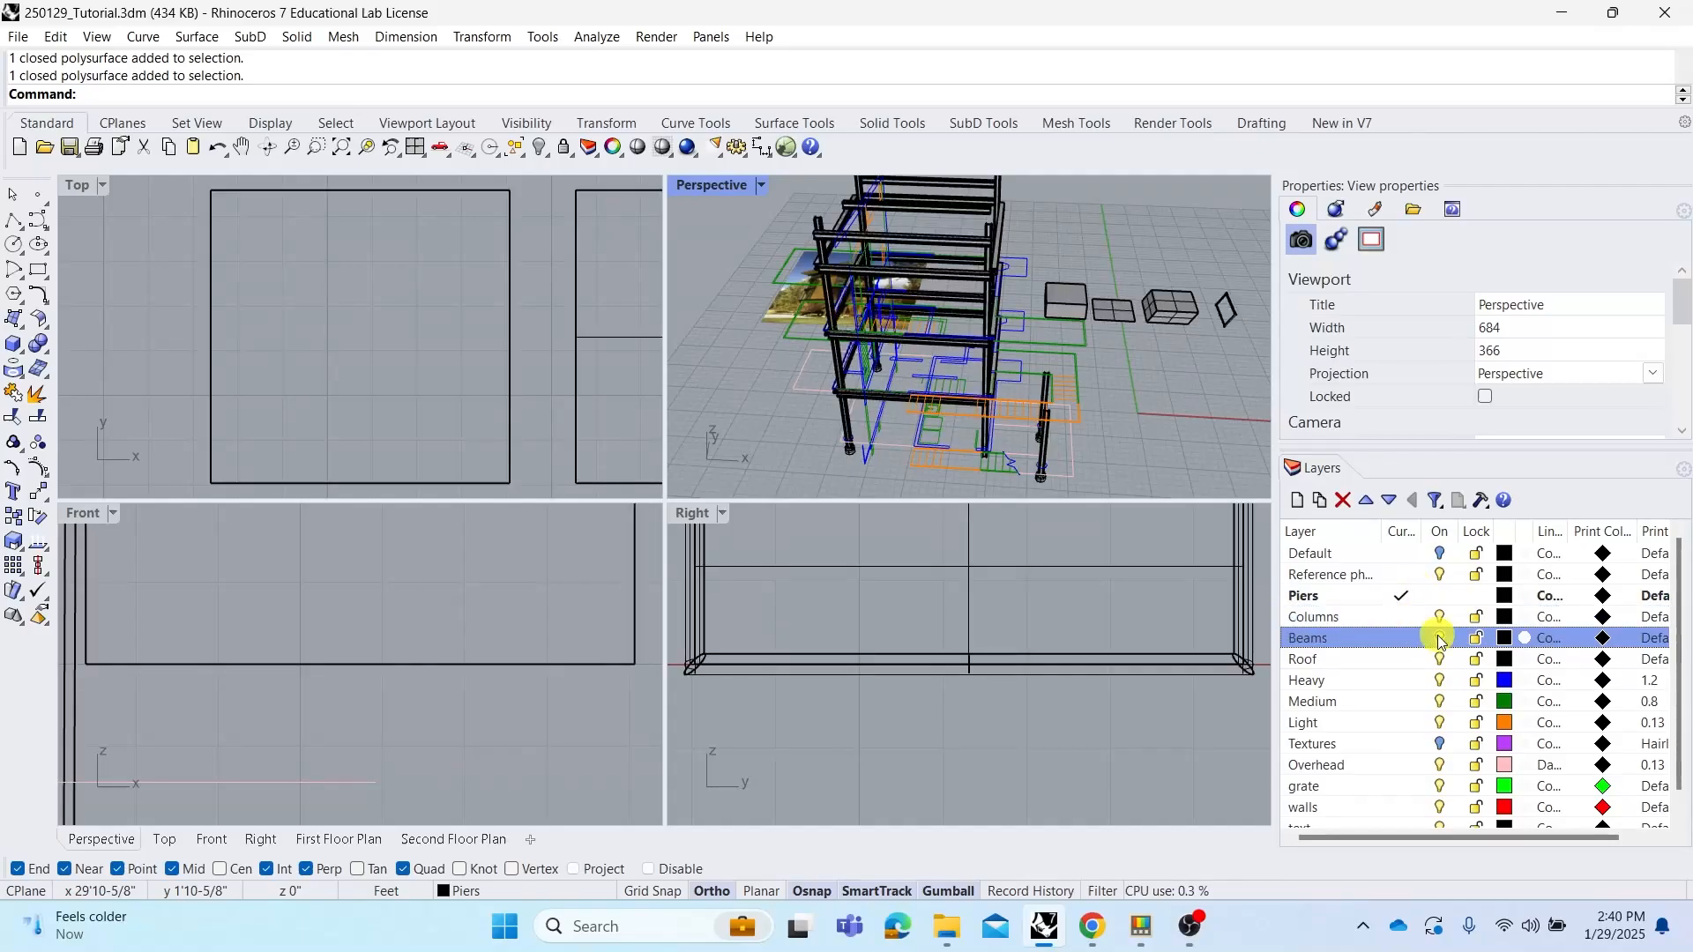
Hide the Roof layer and every layer listed below it
click(1428, 662)
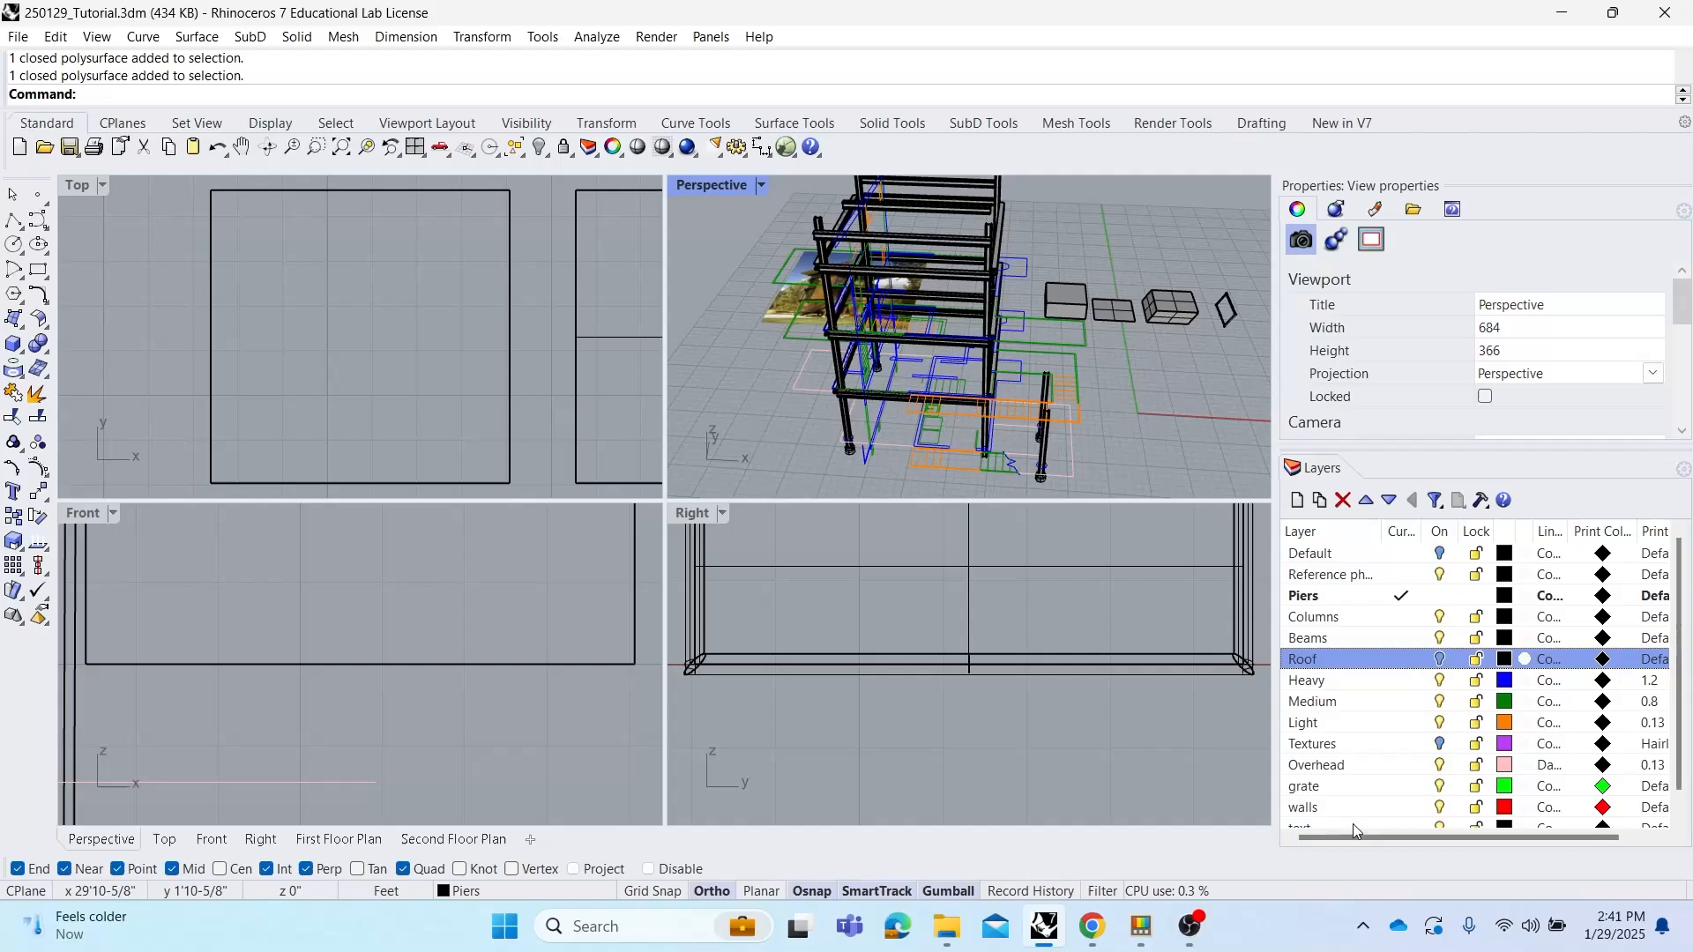
scroll(1358, 816, down, 1)
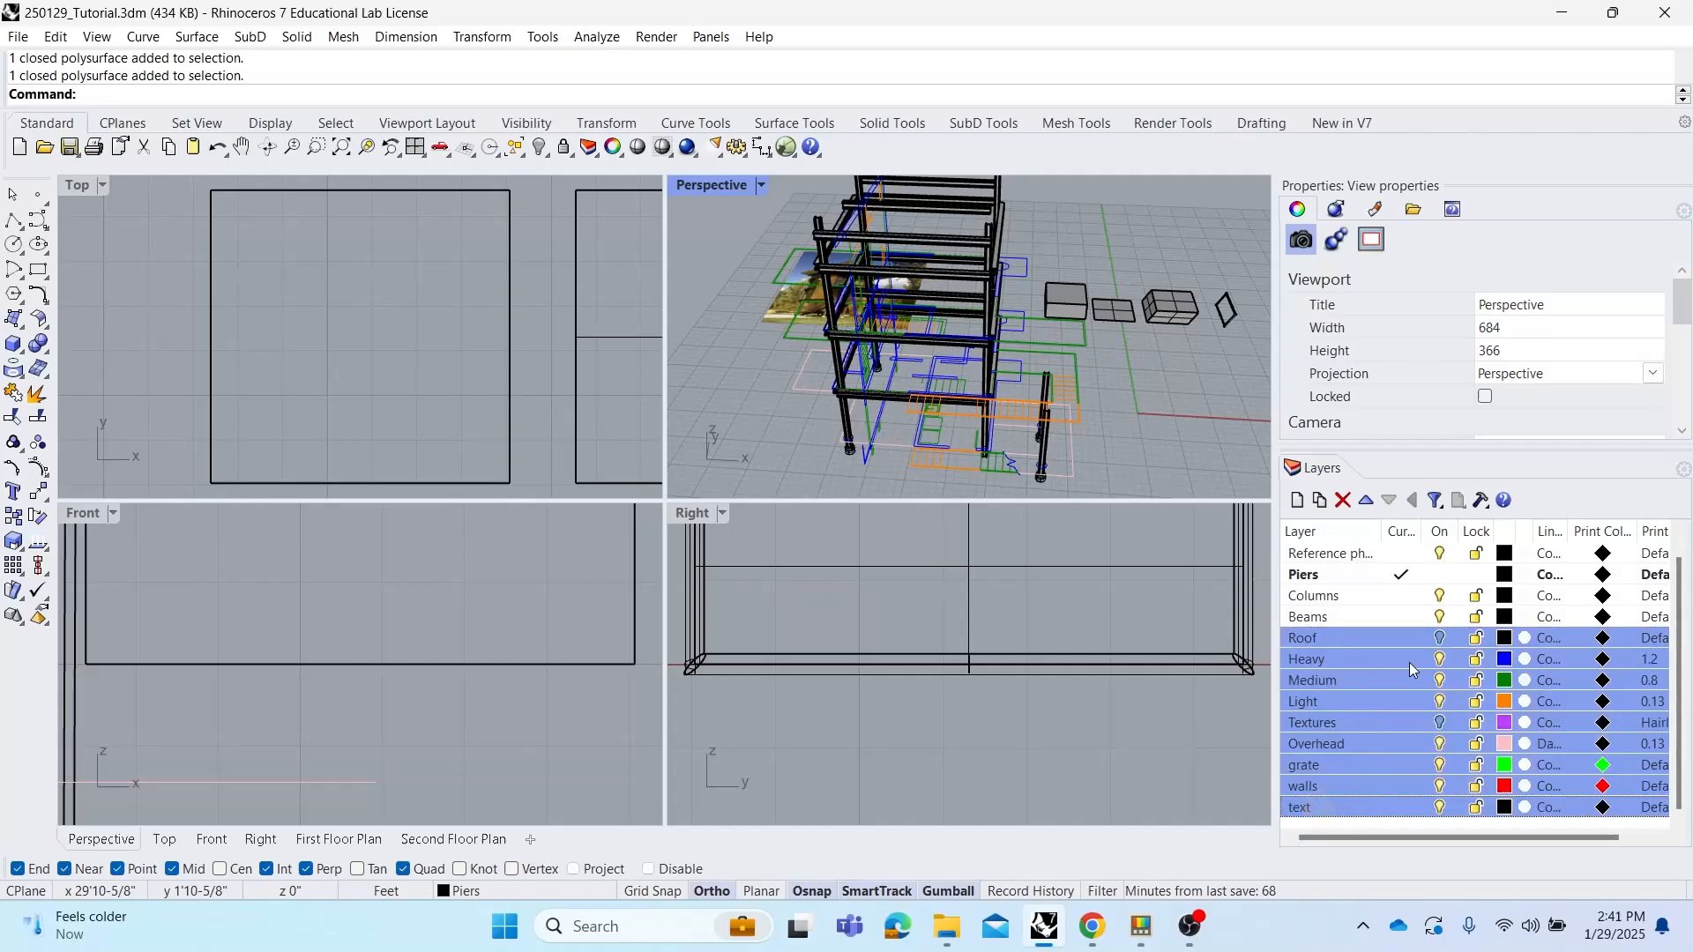
click(1437, 668)
scroll(1437, 657, up, 1)
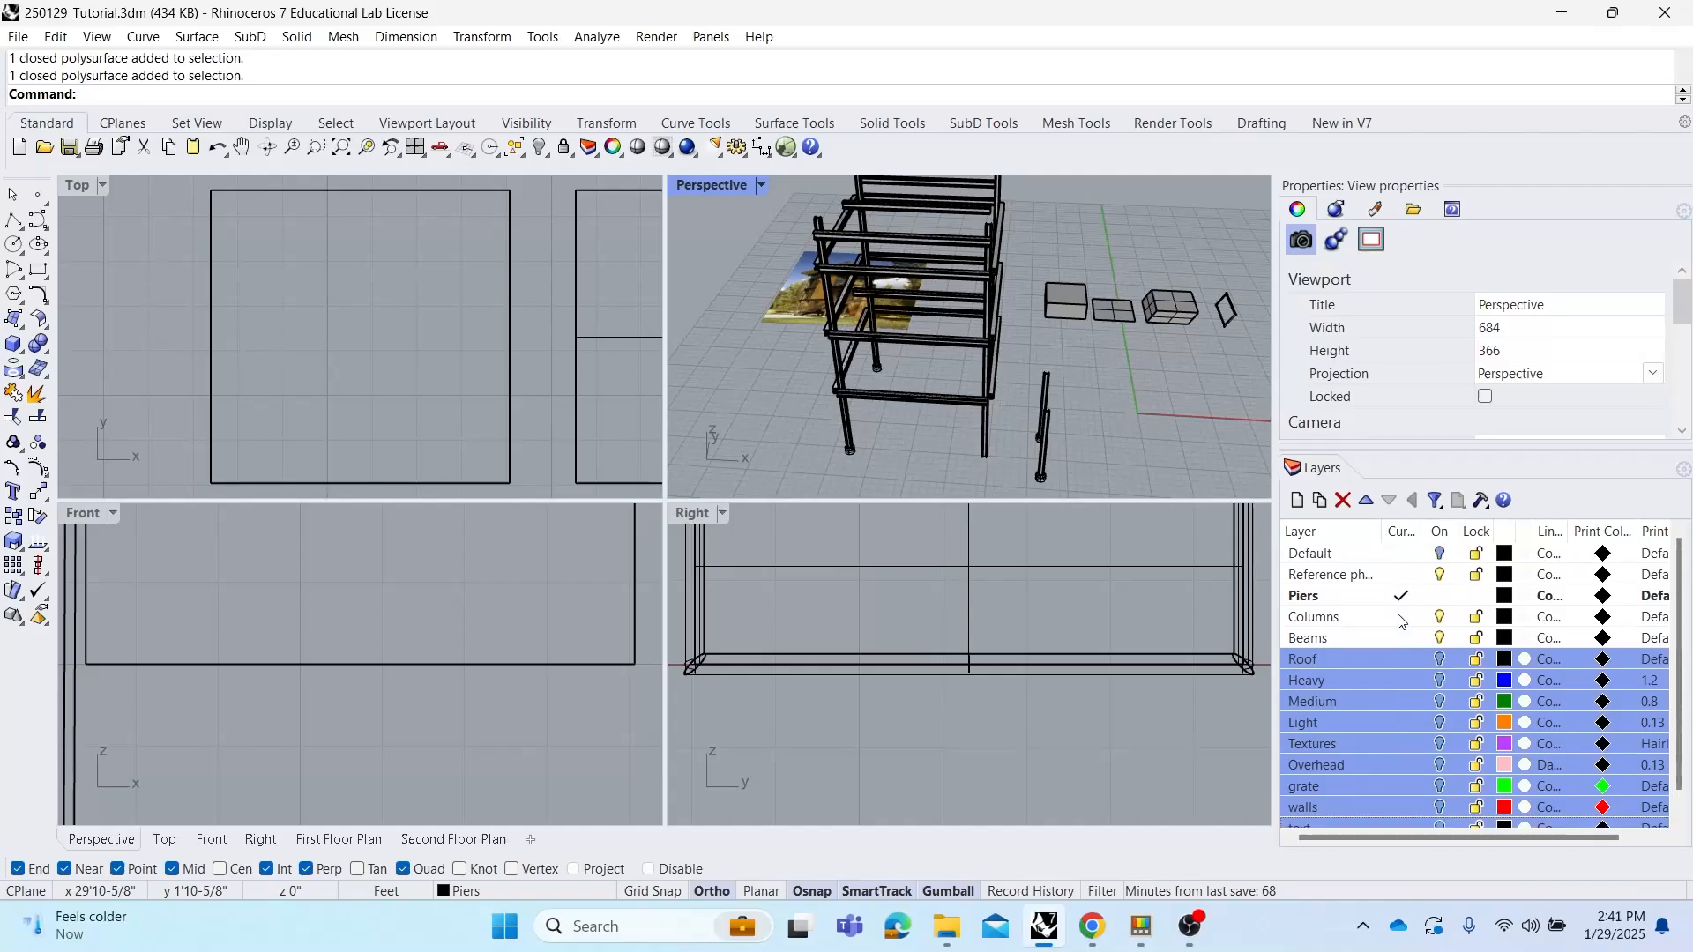
click(1439, 575)
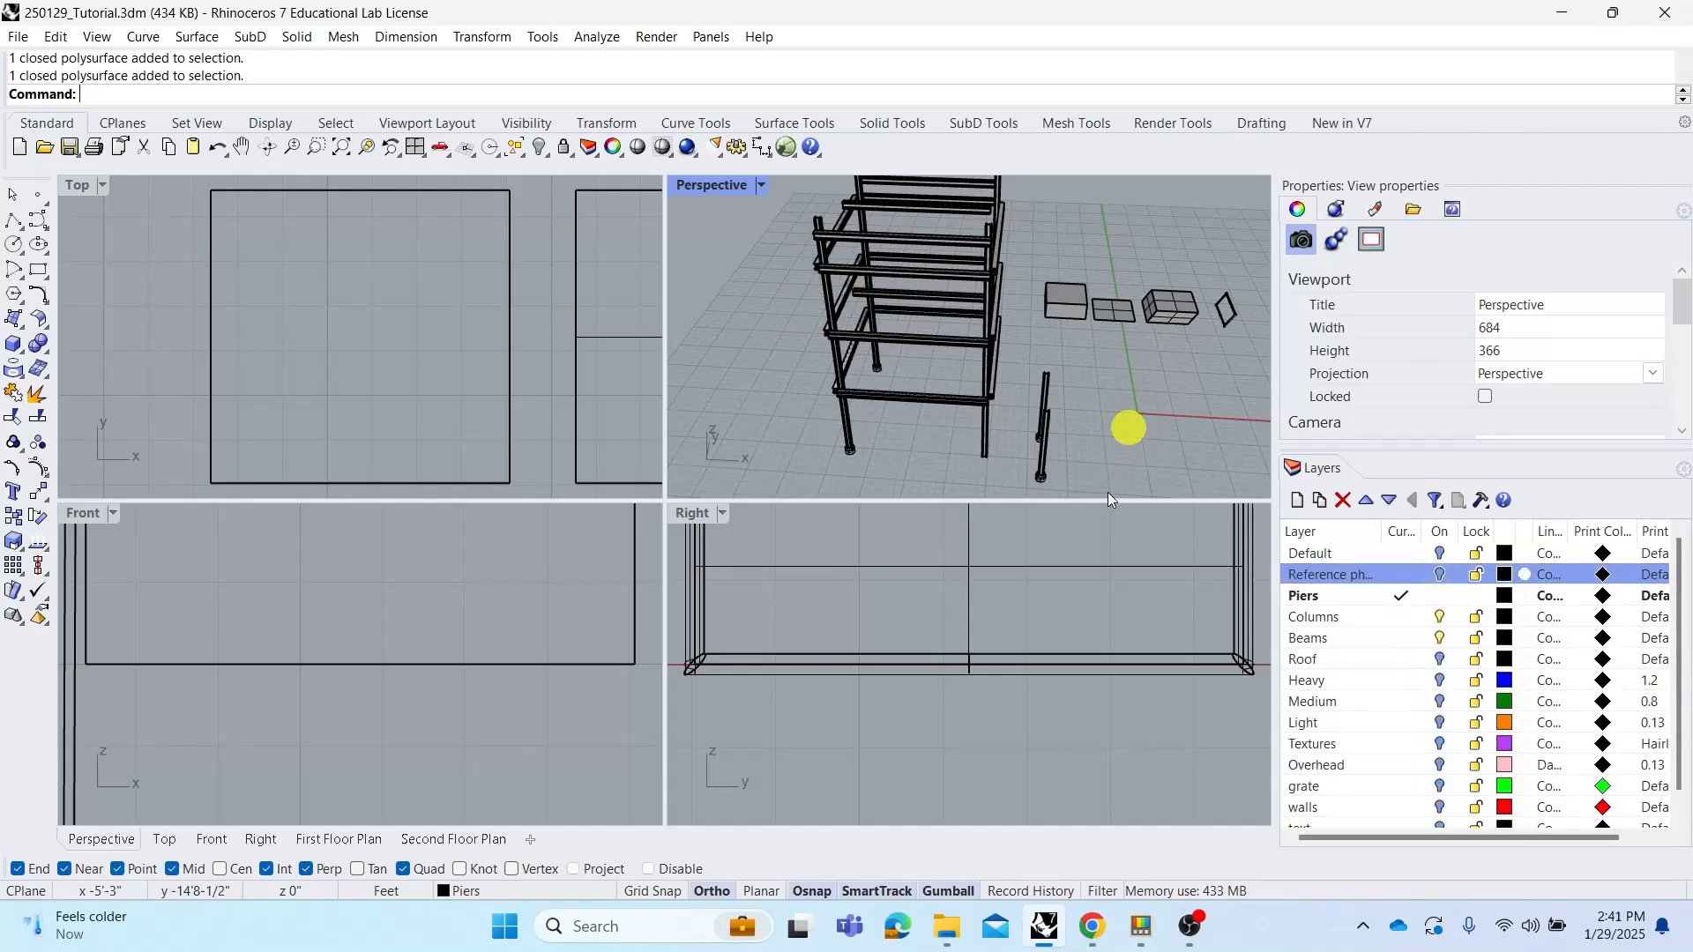
mouse_move(1018, 307)
right_down()
mouse_move(964, 302)
mouse_move(1000, 278)
mouse_move(916, 288)
right_up()
scroll(949, 284, up, 7)
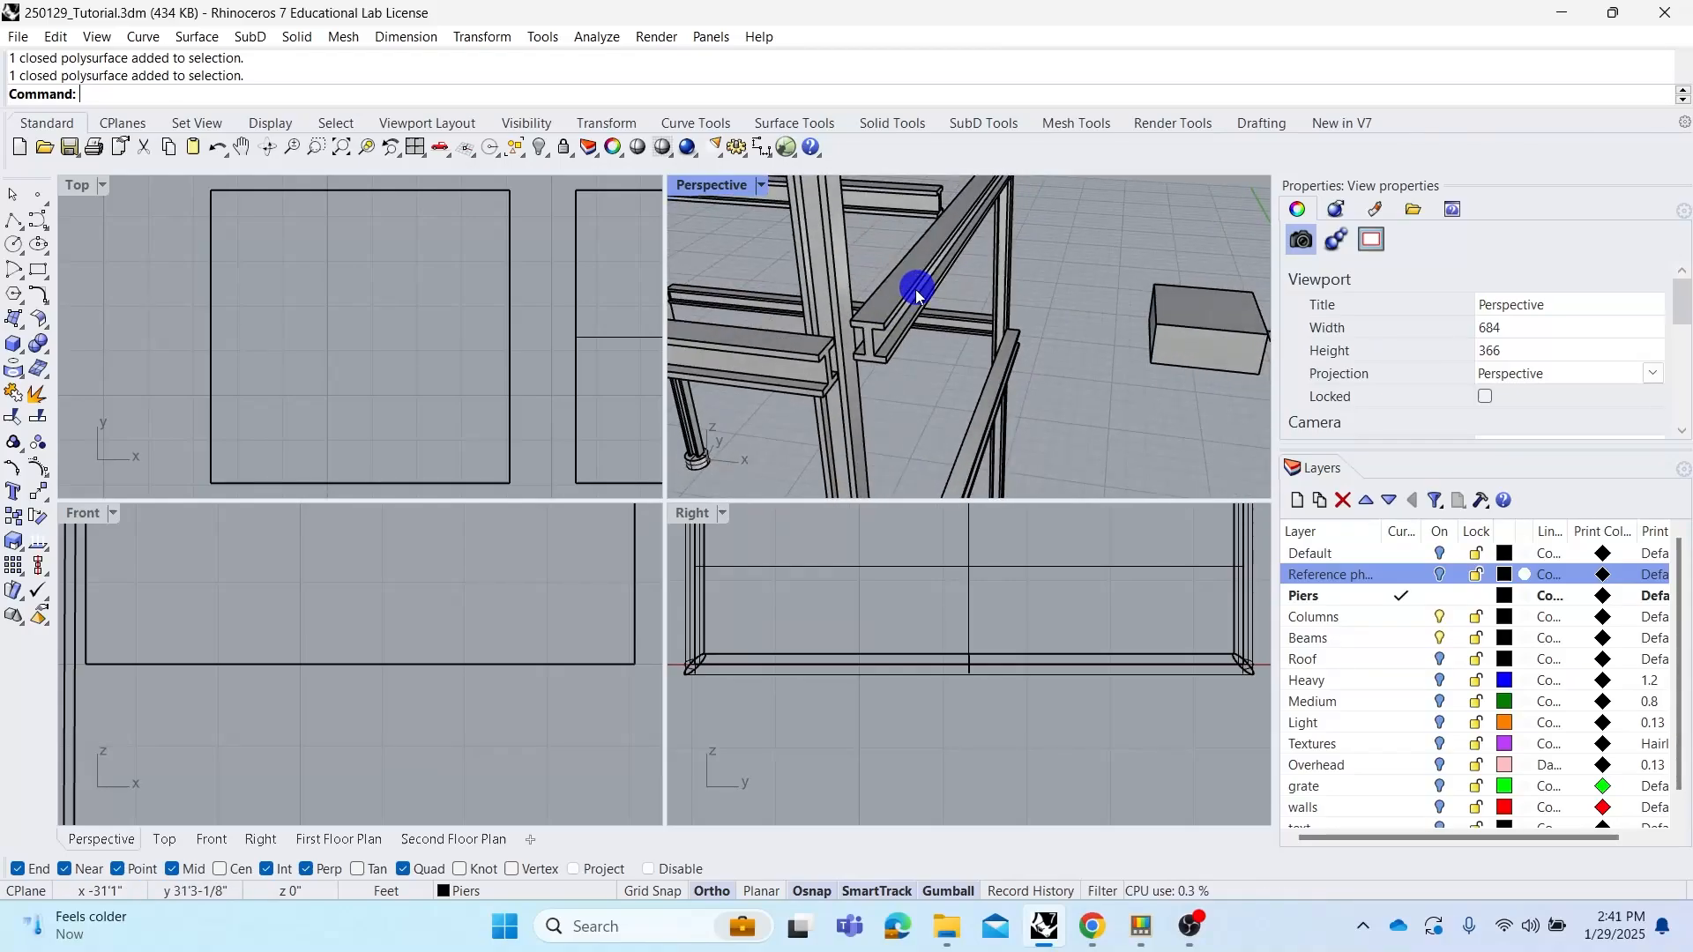
click(1439, 574)
Examine the stair and railing details of the reference photo in the Top view
scroll(460, 324, down, 3)
scroll(327, 315, up, 10)
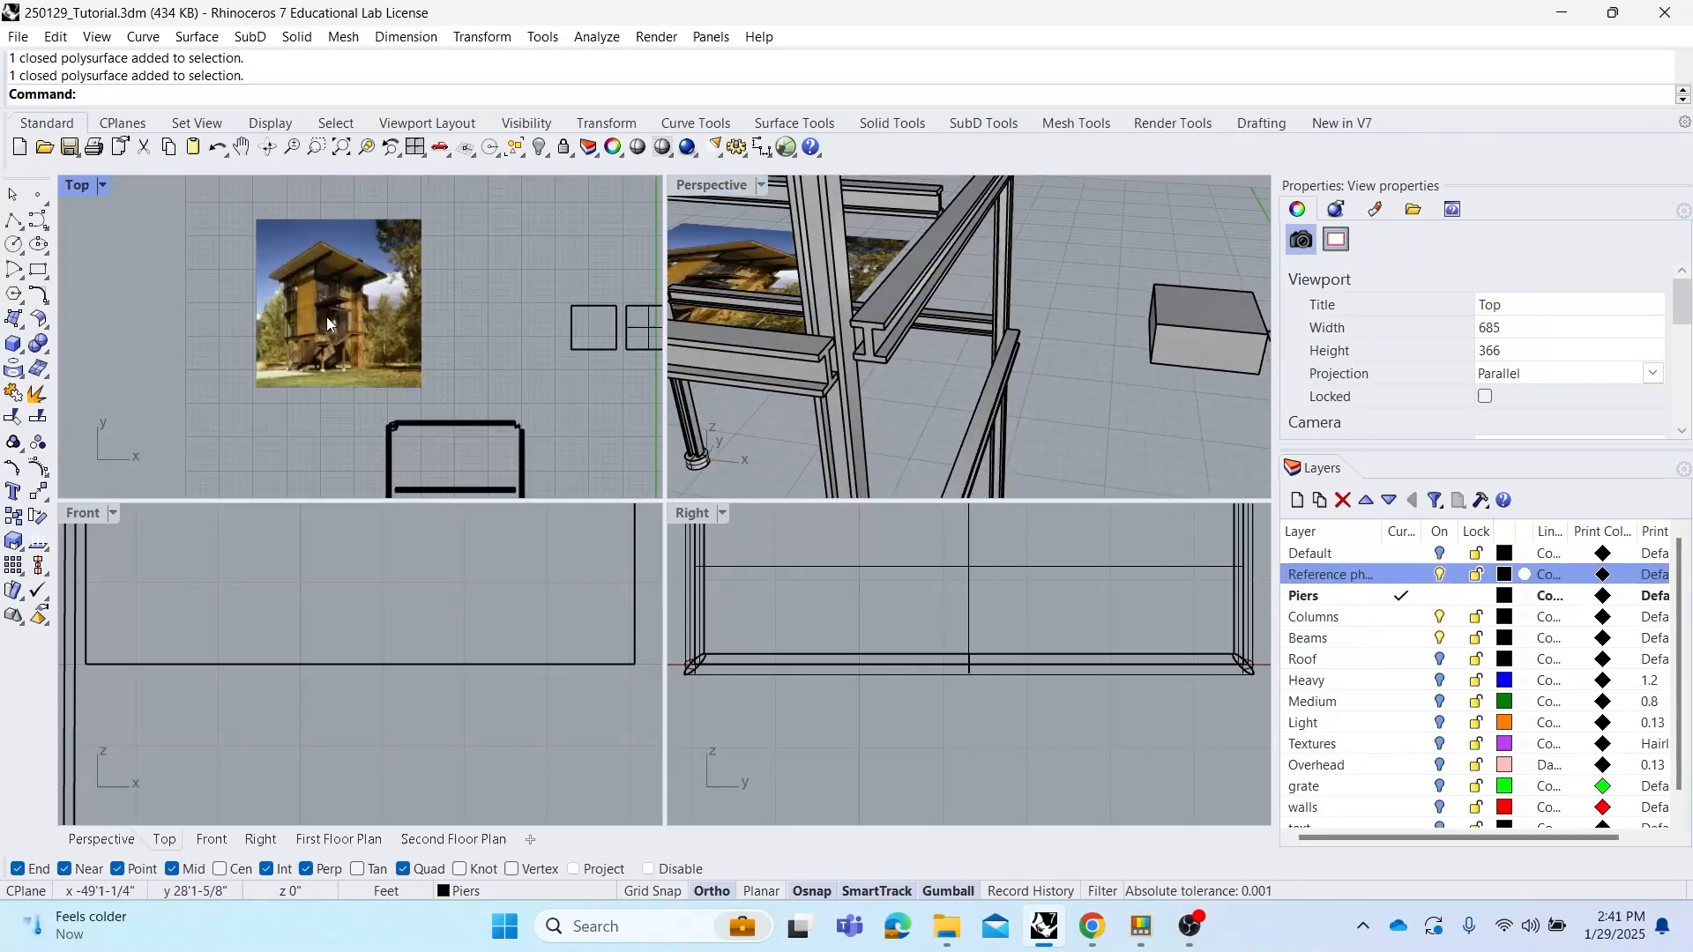
scroll(271, 363, up, 5)
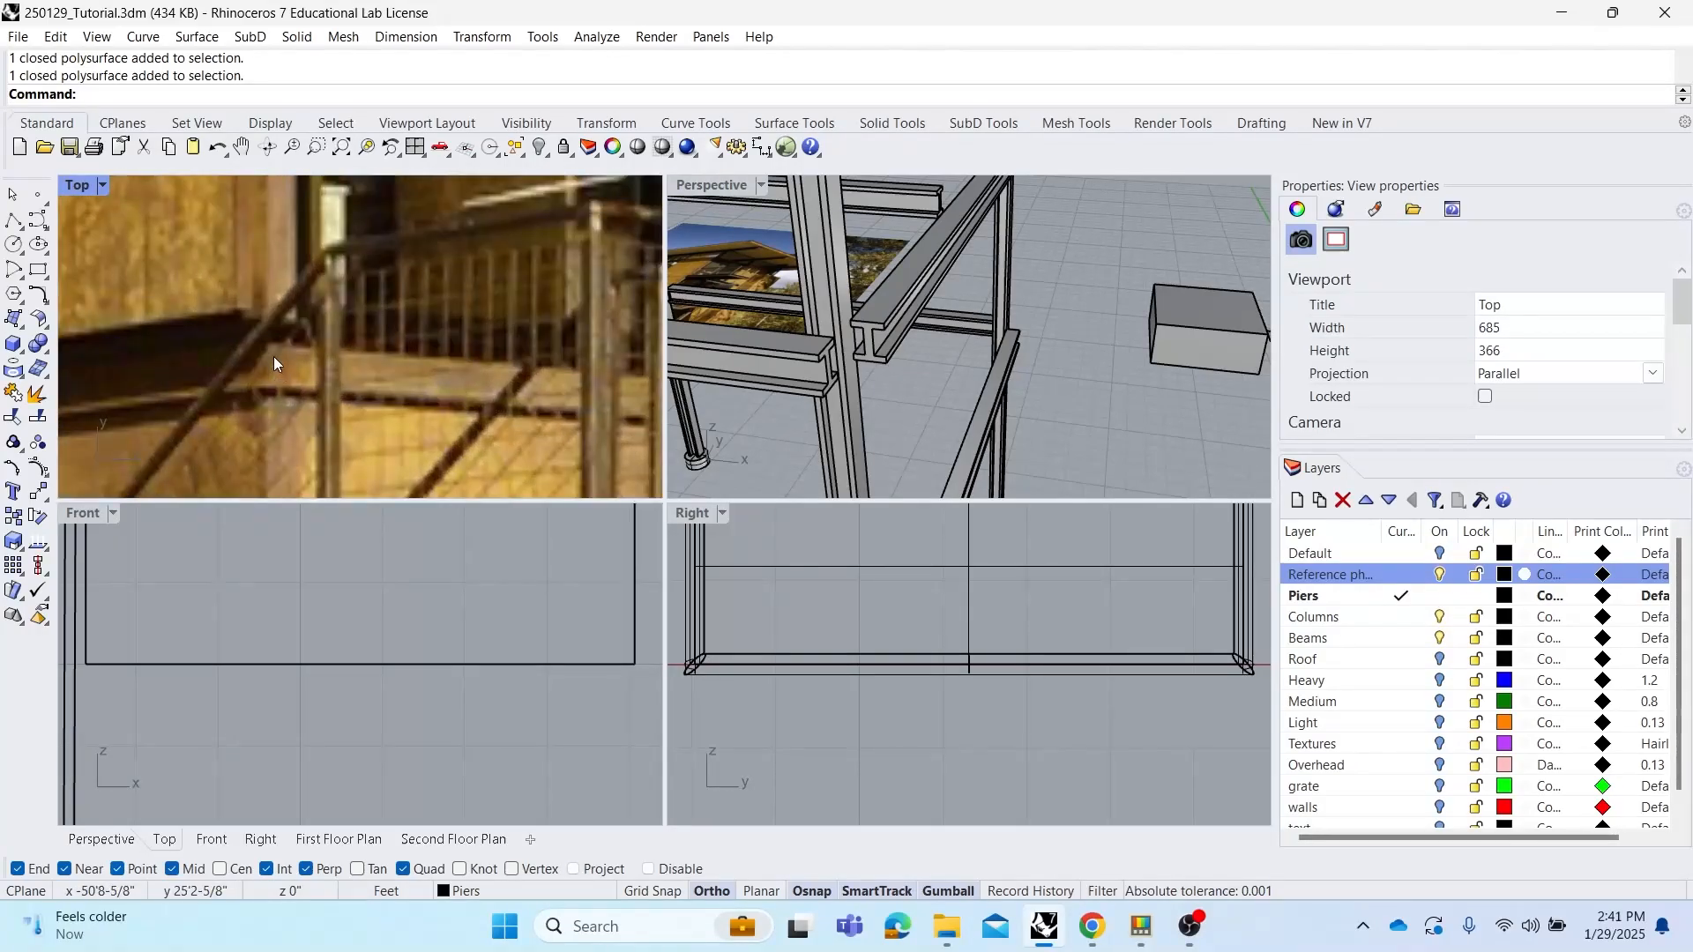
right_drag(283, 353, 468, 374)
scroll(480, 373, down, 3)
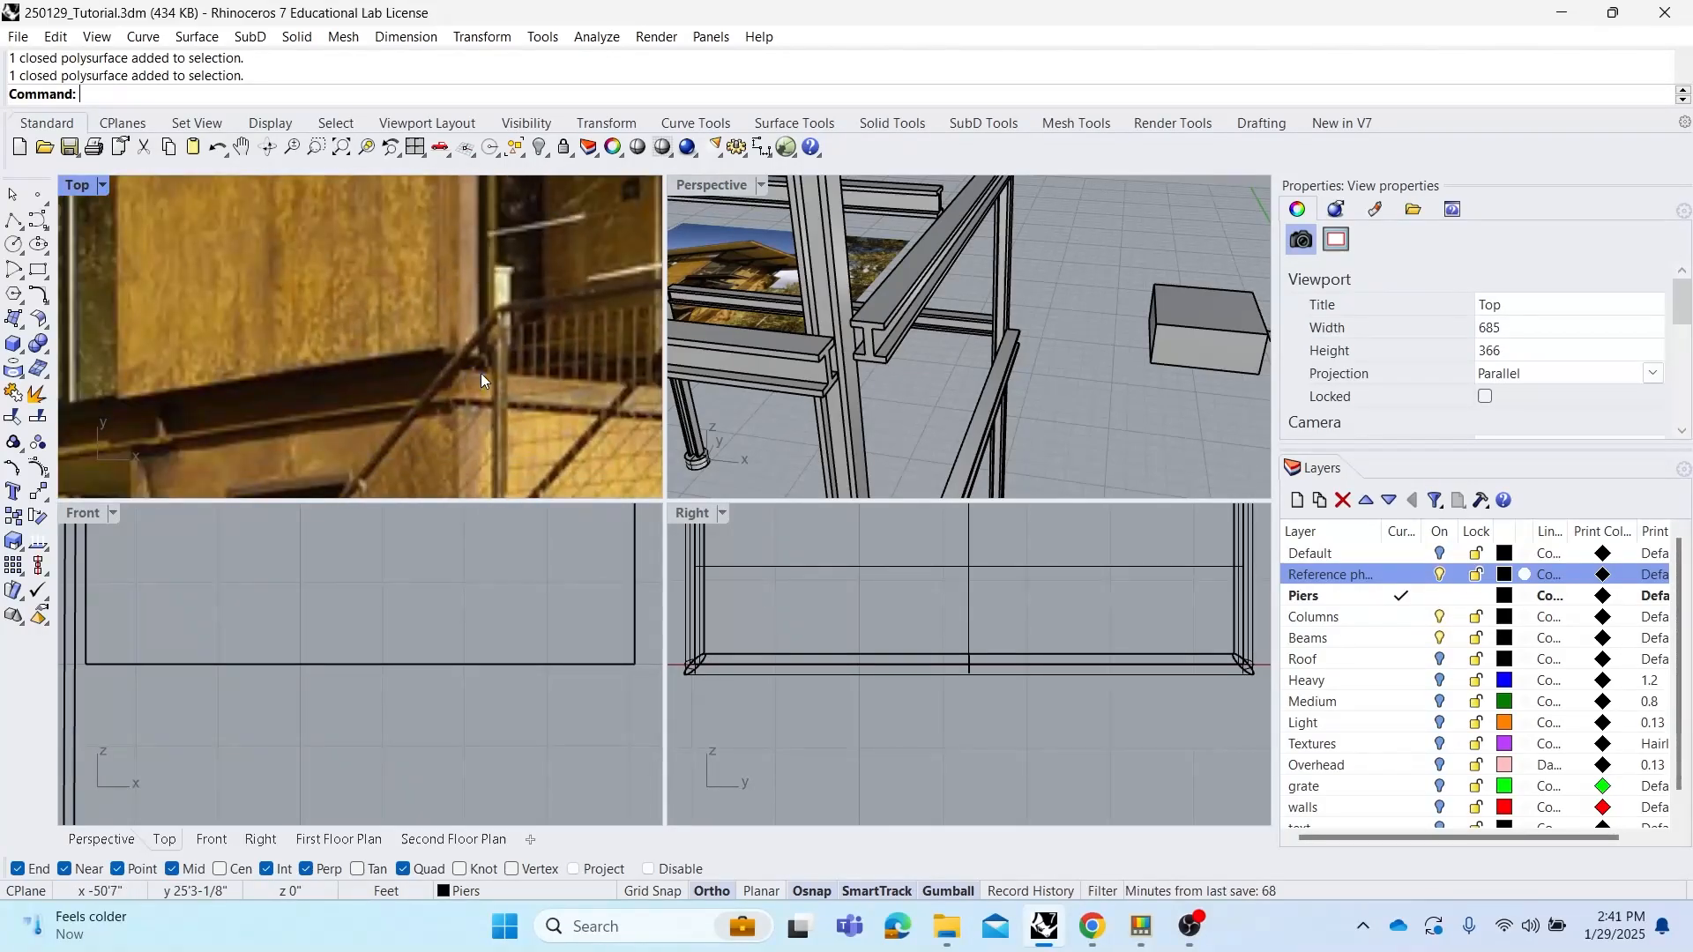
scroll(173, 427, up, 2)
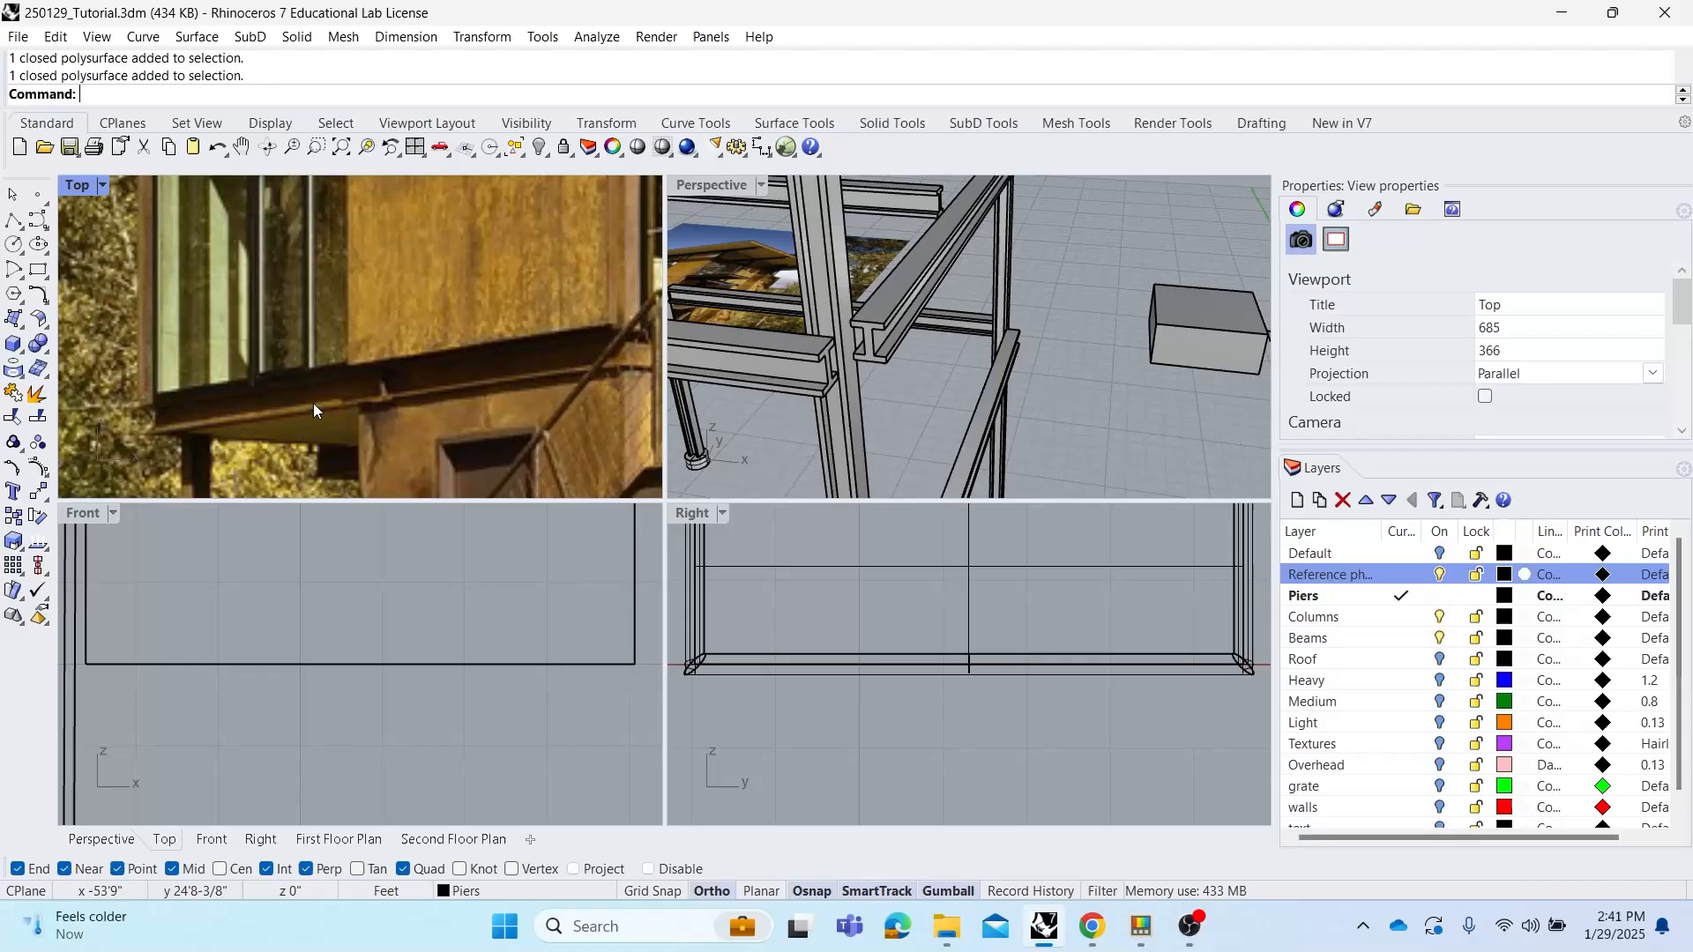
scroll(314, 410, down, 2)
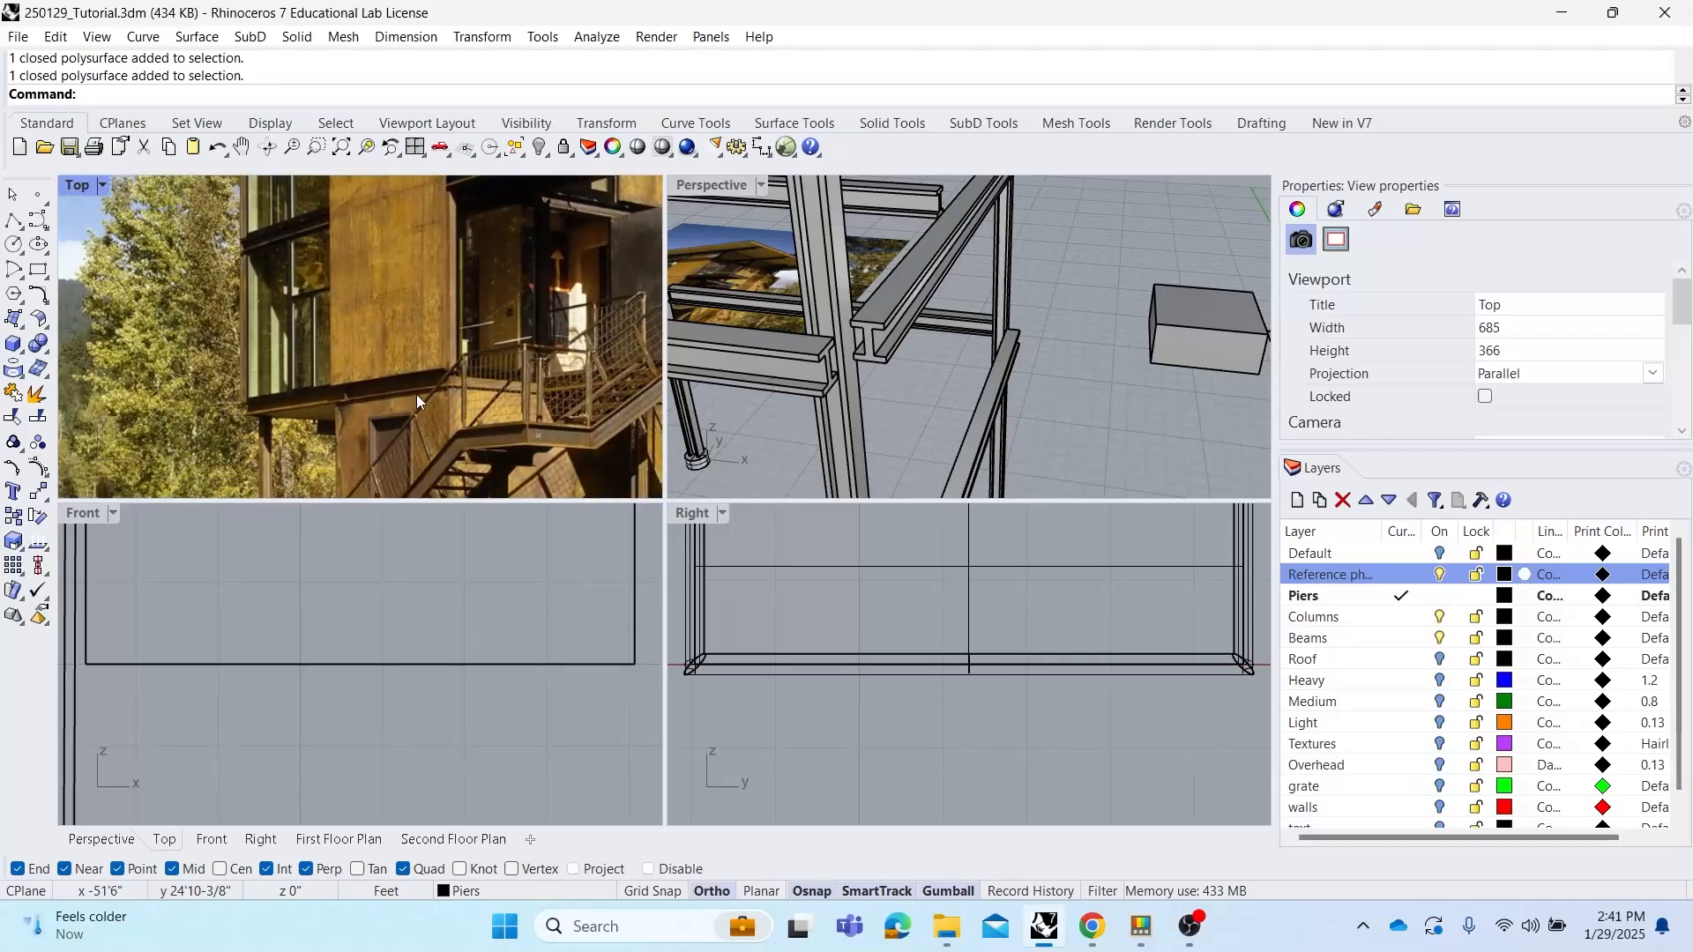
Extrude a beam's end face with ExtrudeSrf up to the end point of the crossing beam
click(1077, 390)
right_drag(943, 381, 882, 377)
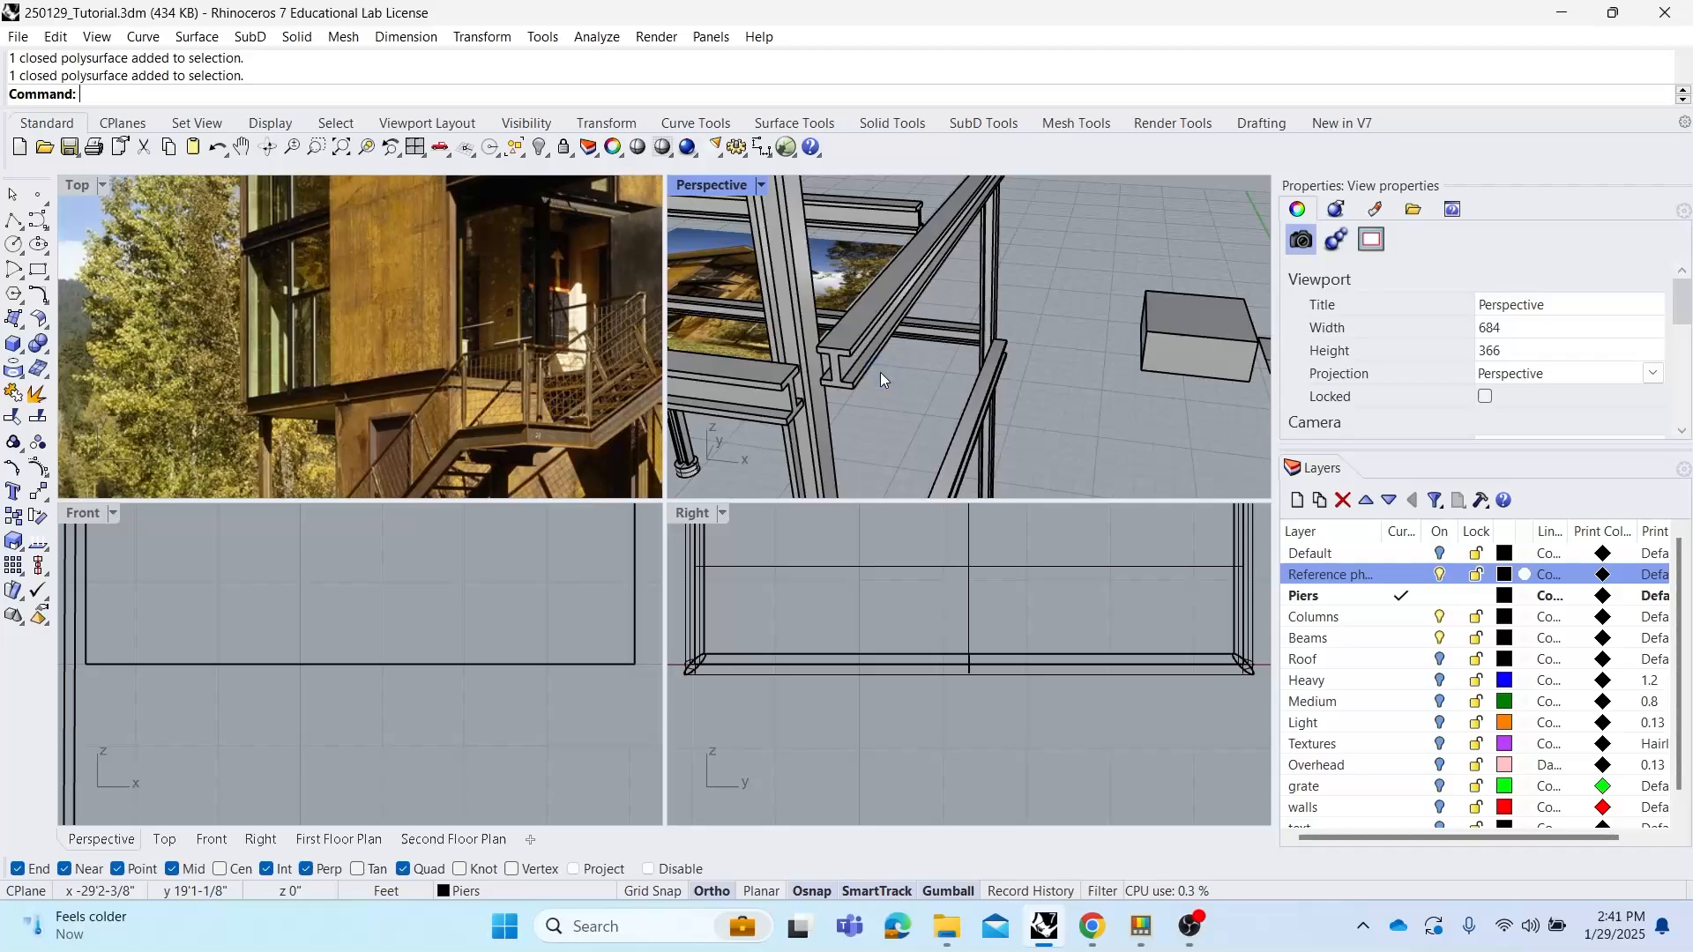
text(ExtrudeCrv)
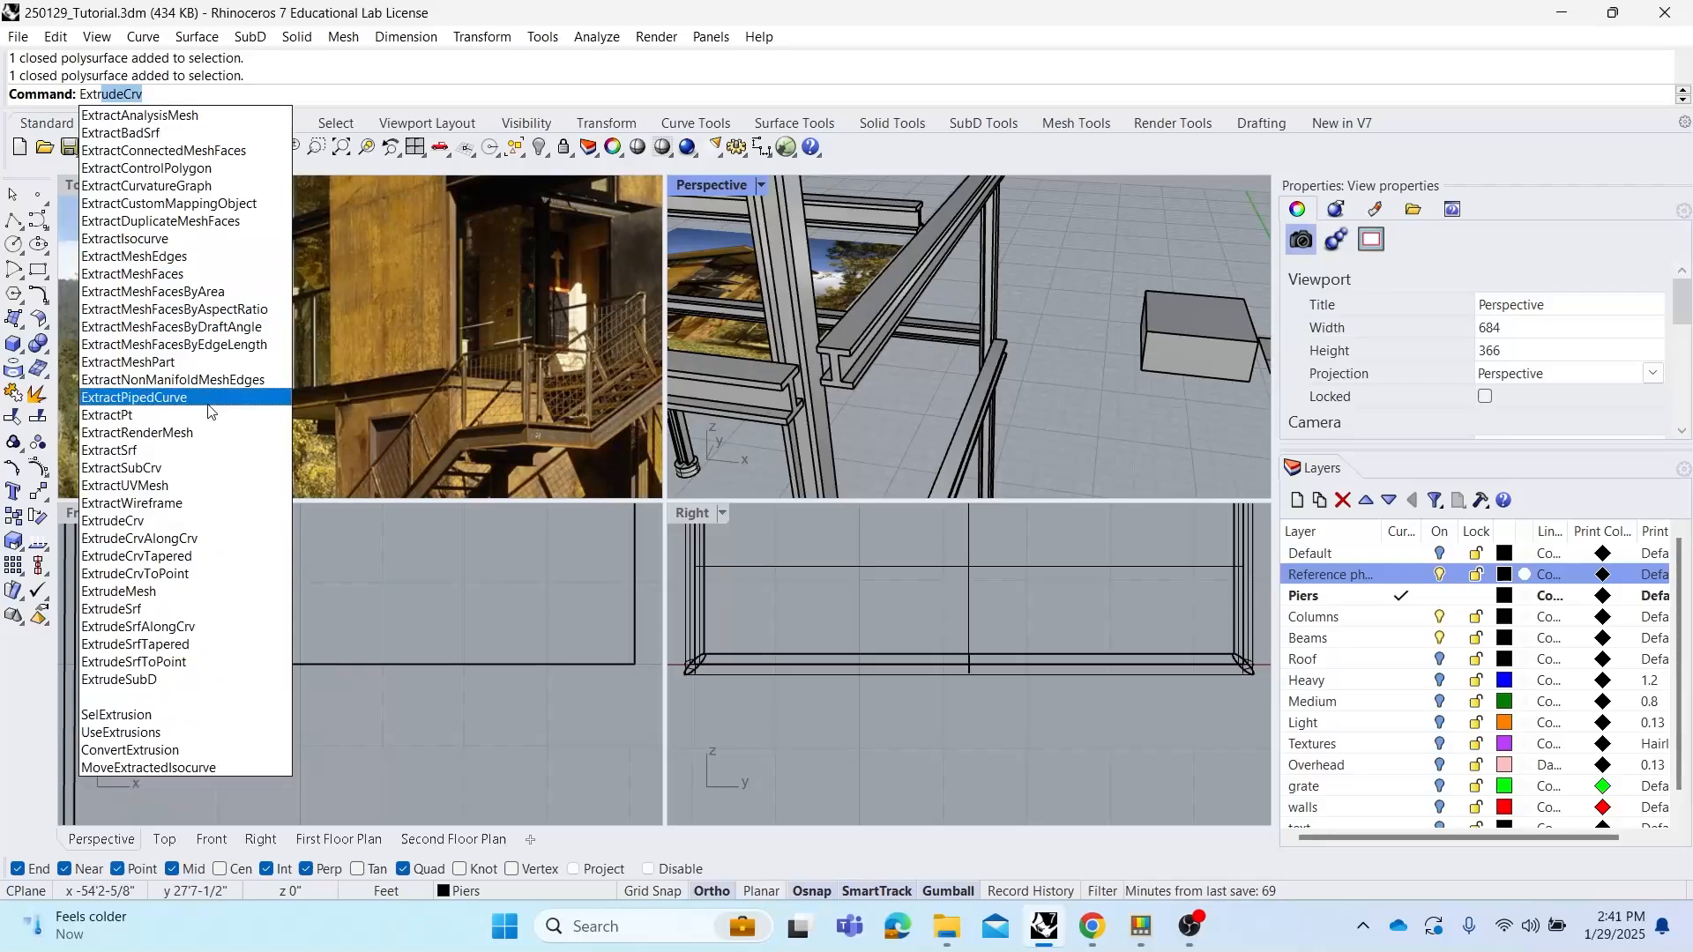
click(166, 610)
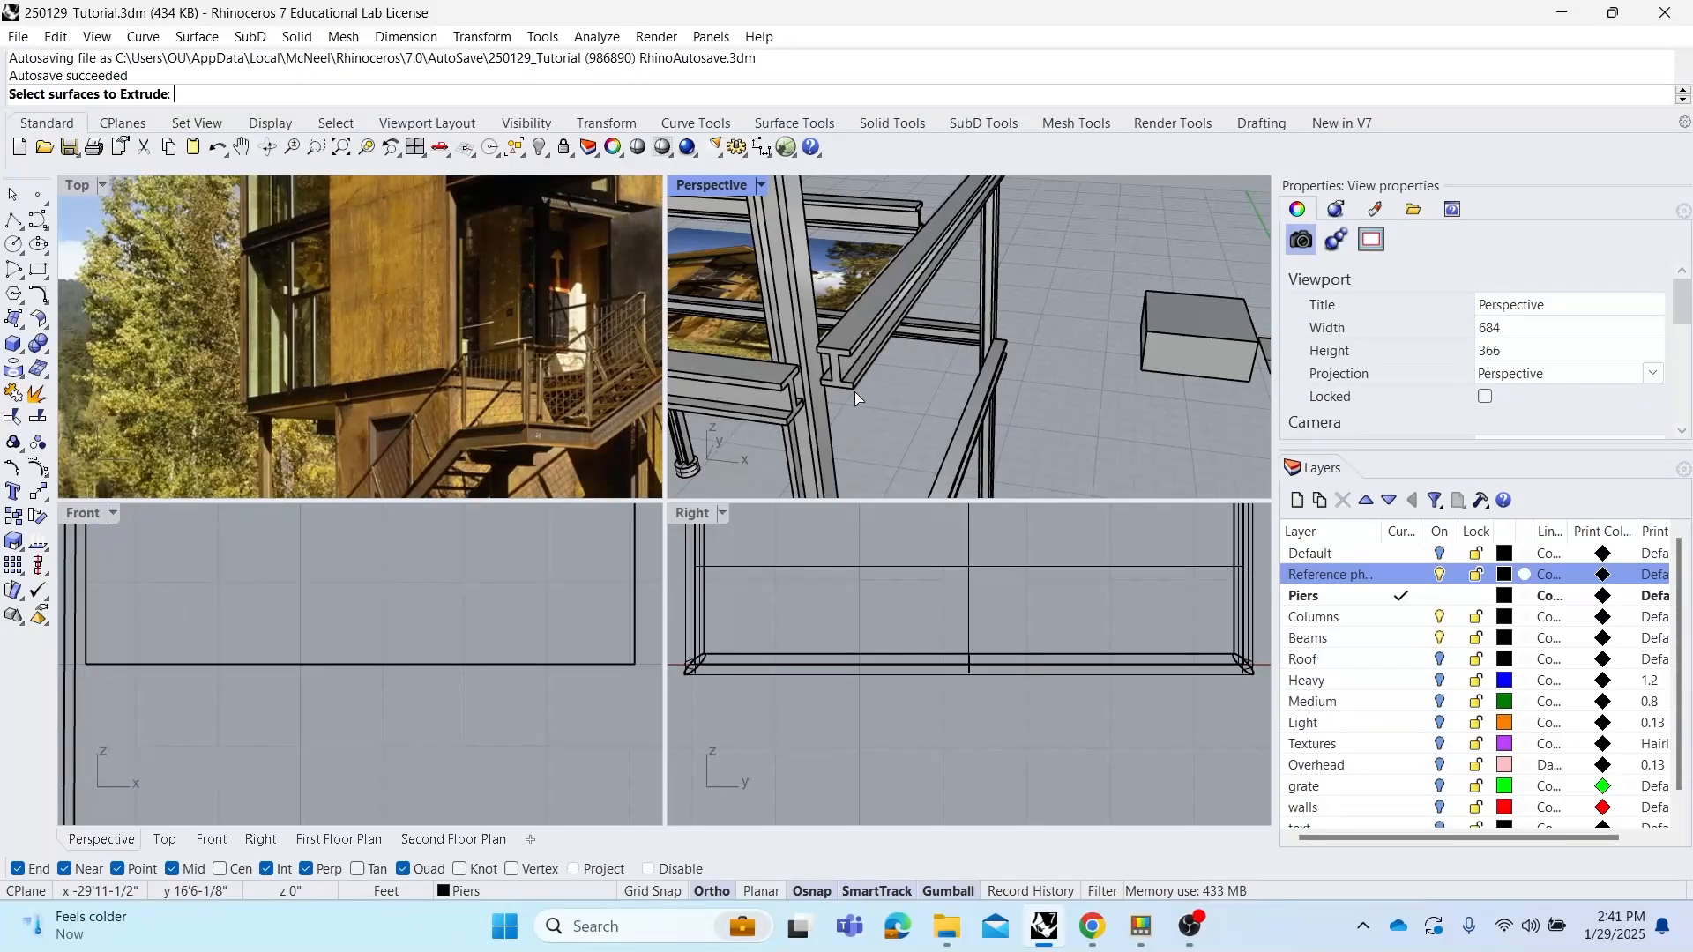
scroll(840, 390, up, 5)
scroll(840, 388, down, 3)
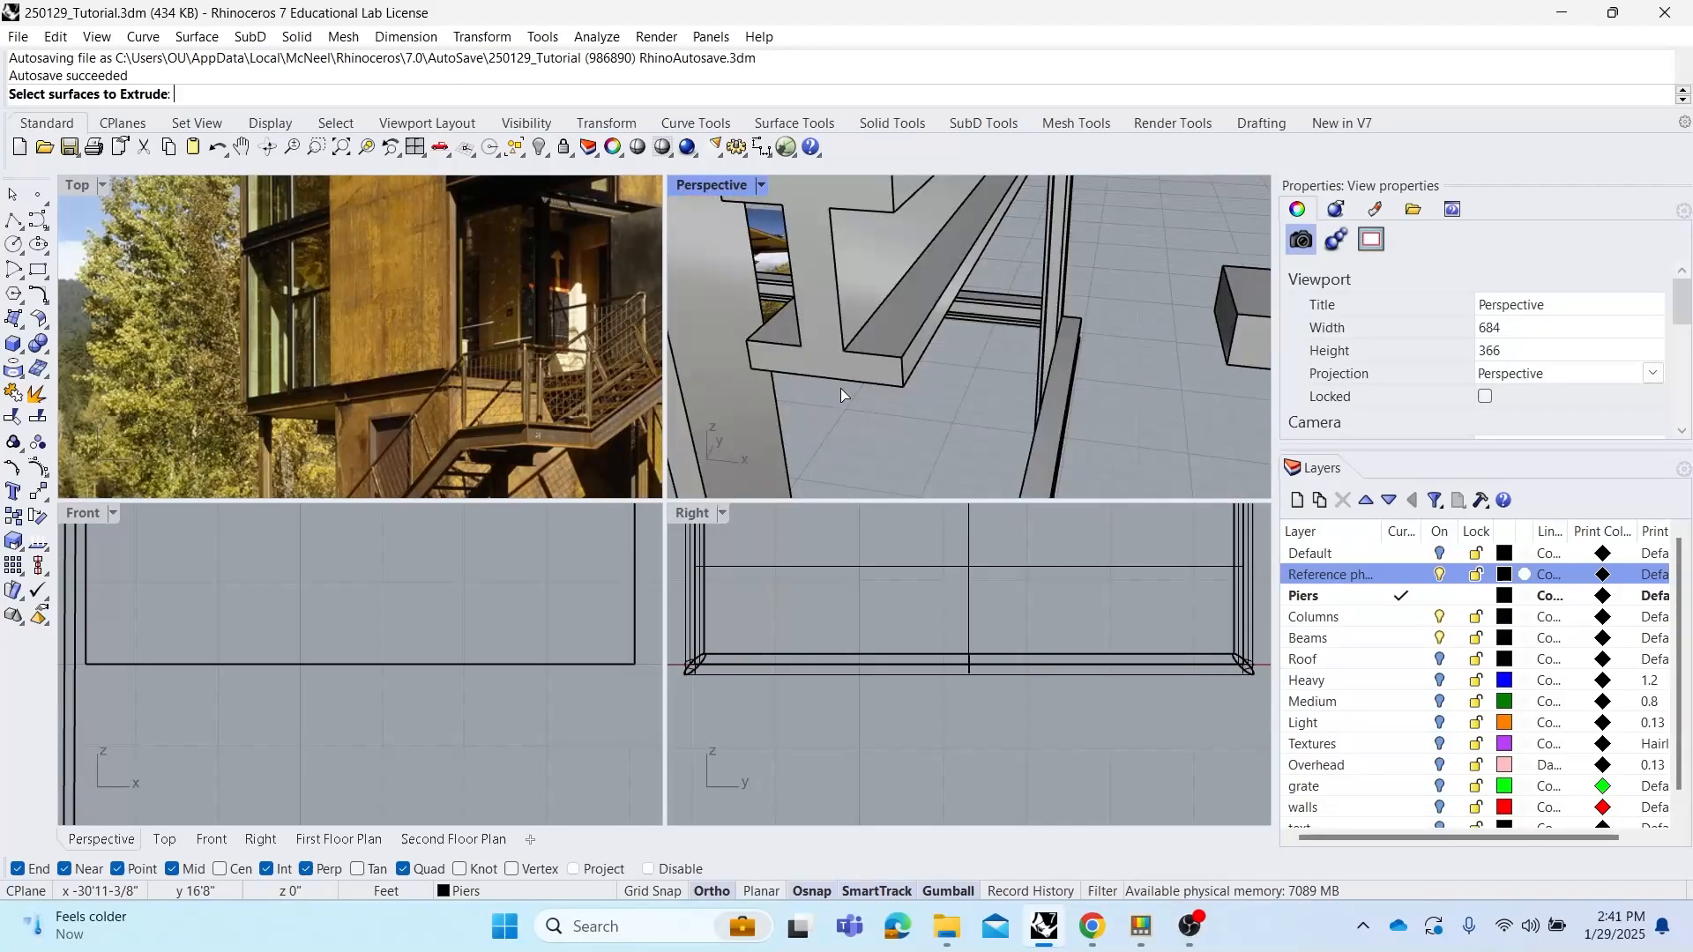
click(838, 361)
scroll(855, 358, down, 3)
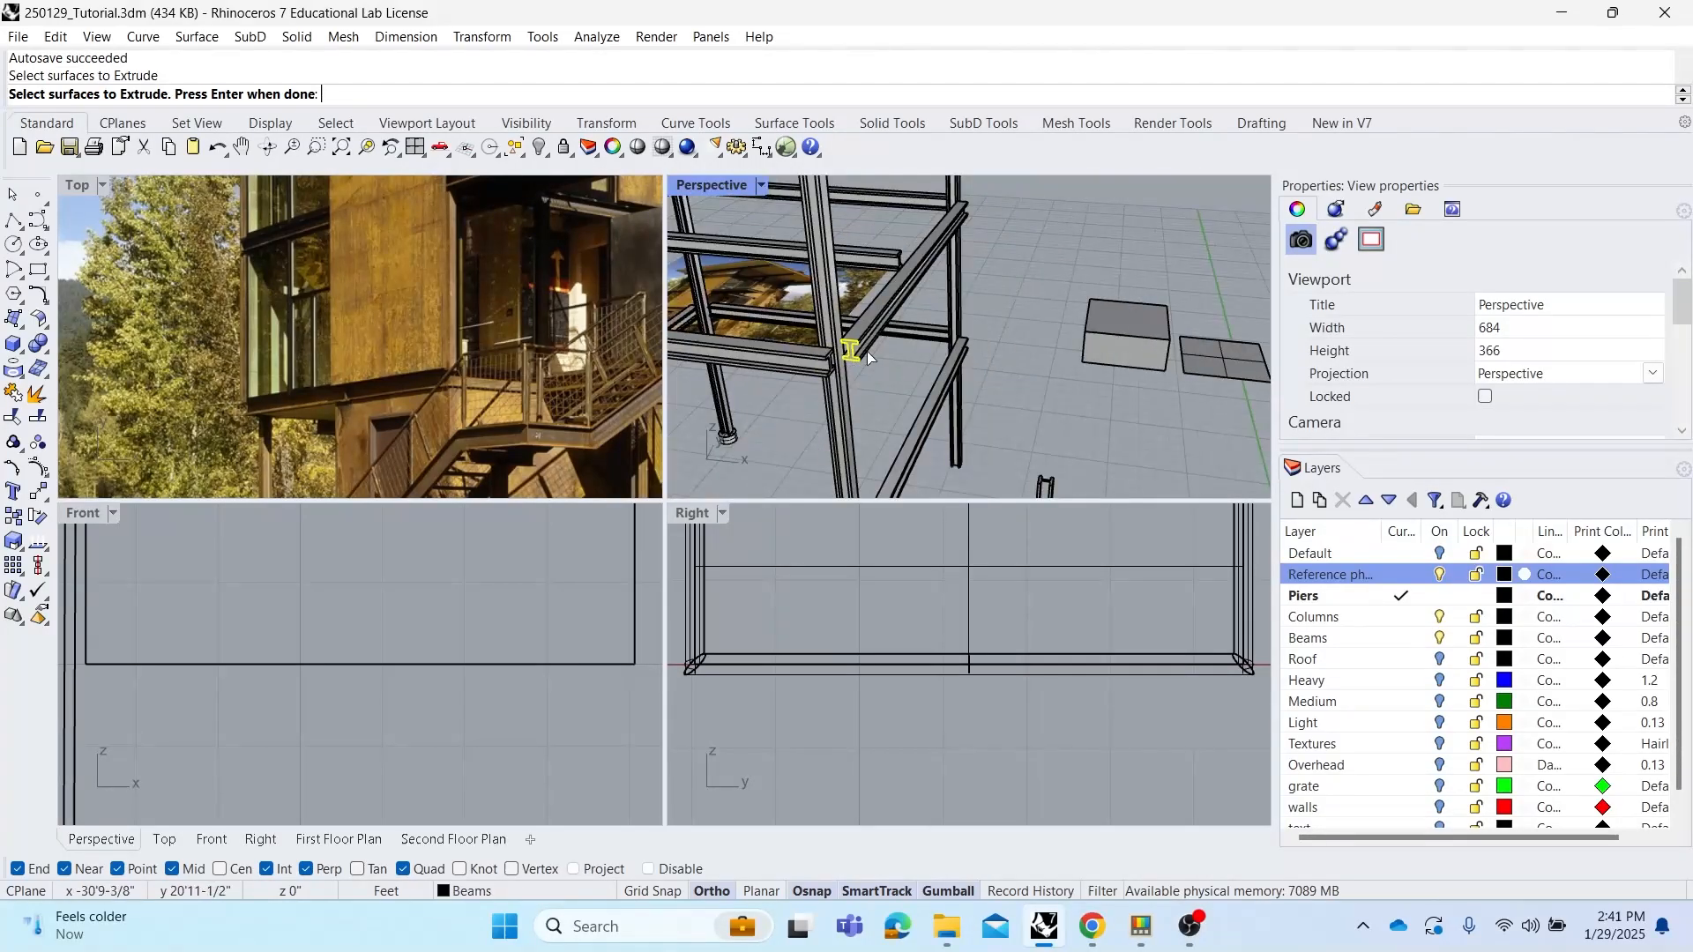
key(Return)
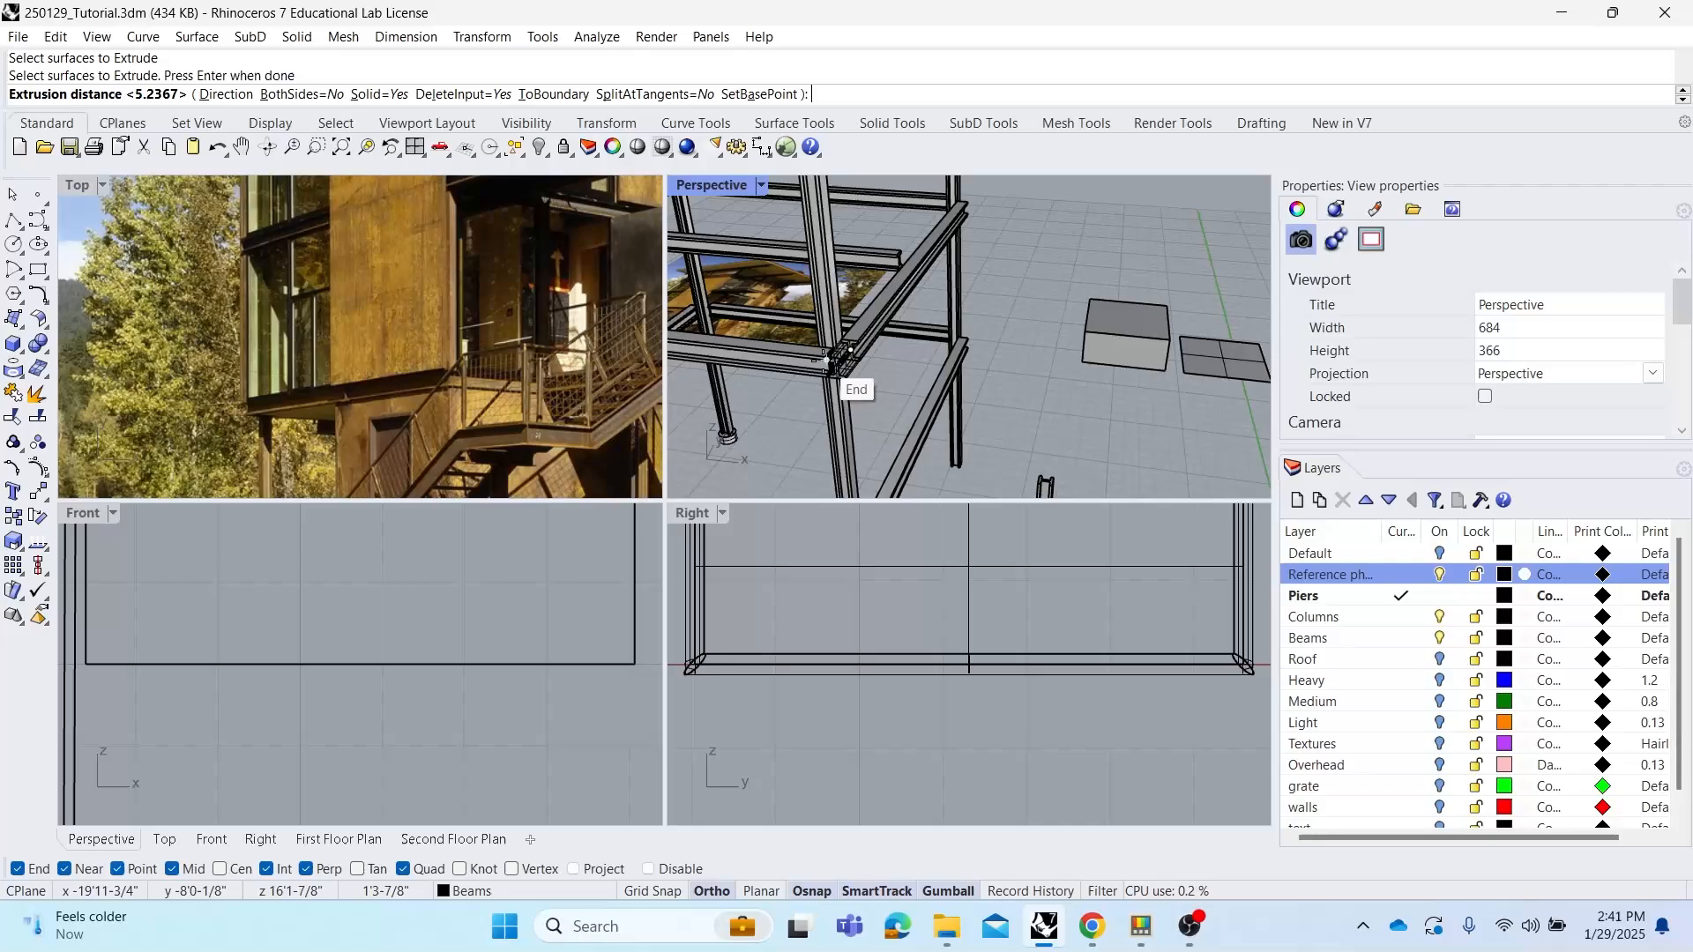
scroll(826, 361, up, 2)
click(822, 359)
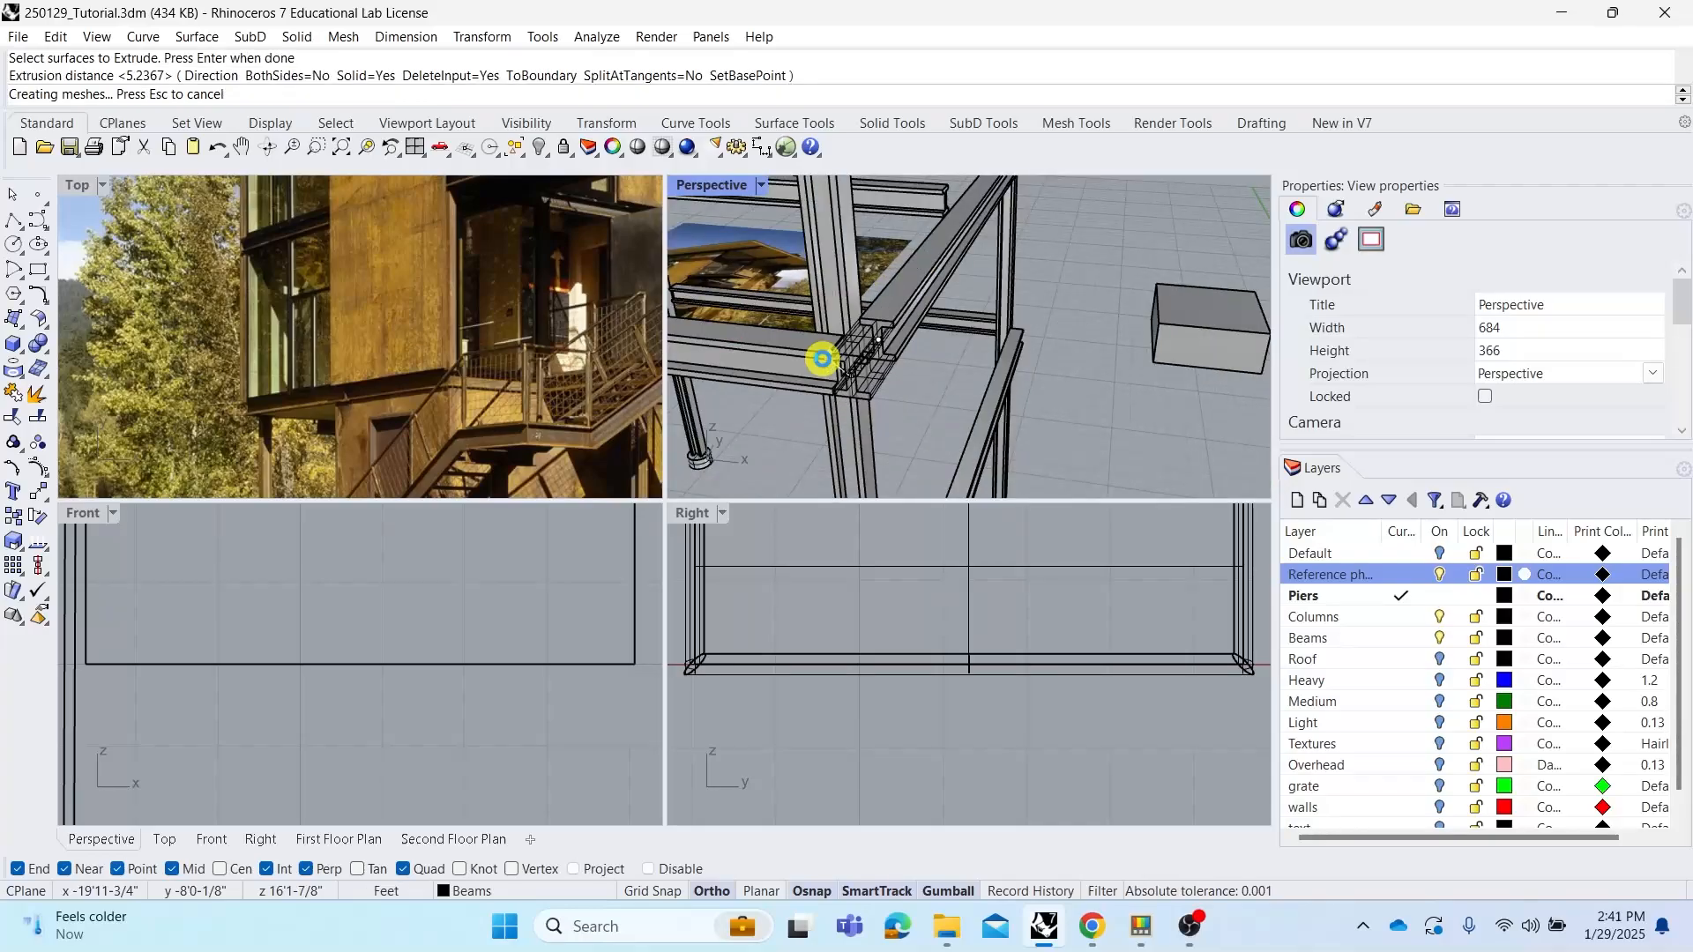
Extrude the other beam's end face with ExtrudeSrf to the corner's end/intersection point
scroll(864, 378, up, 3)
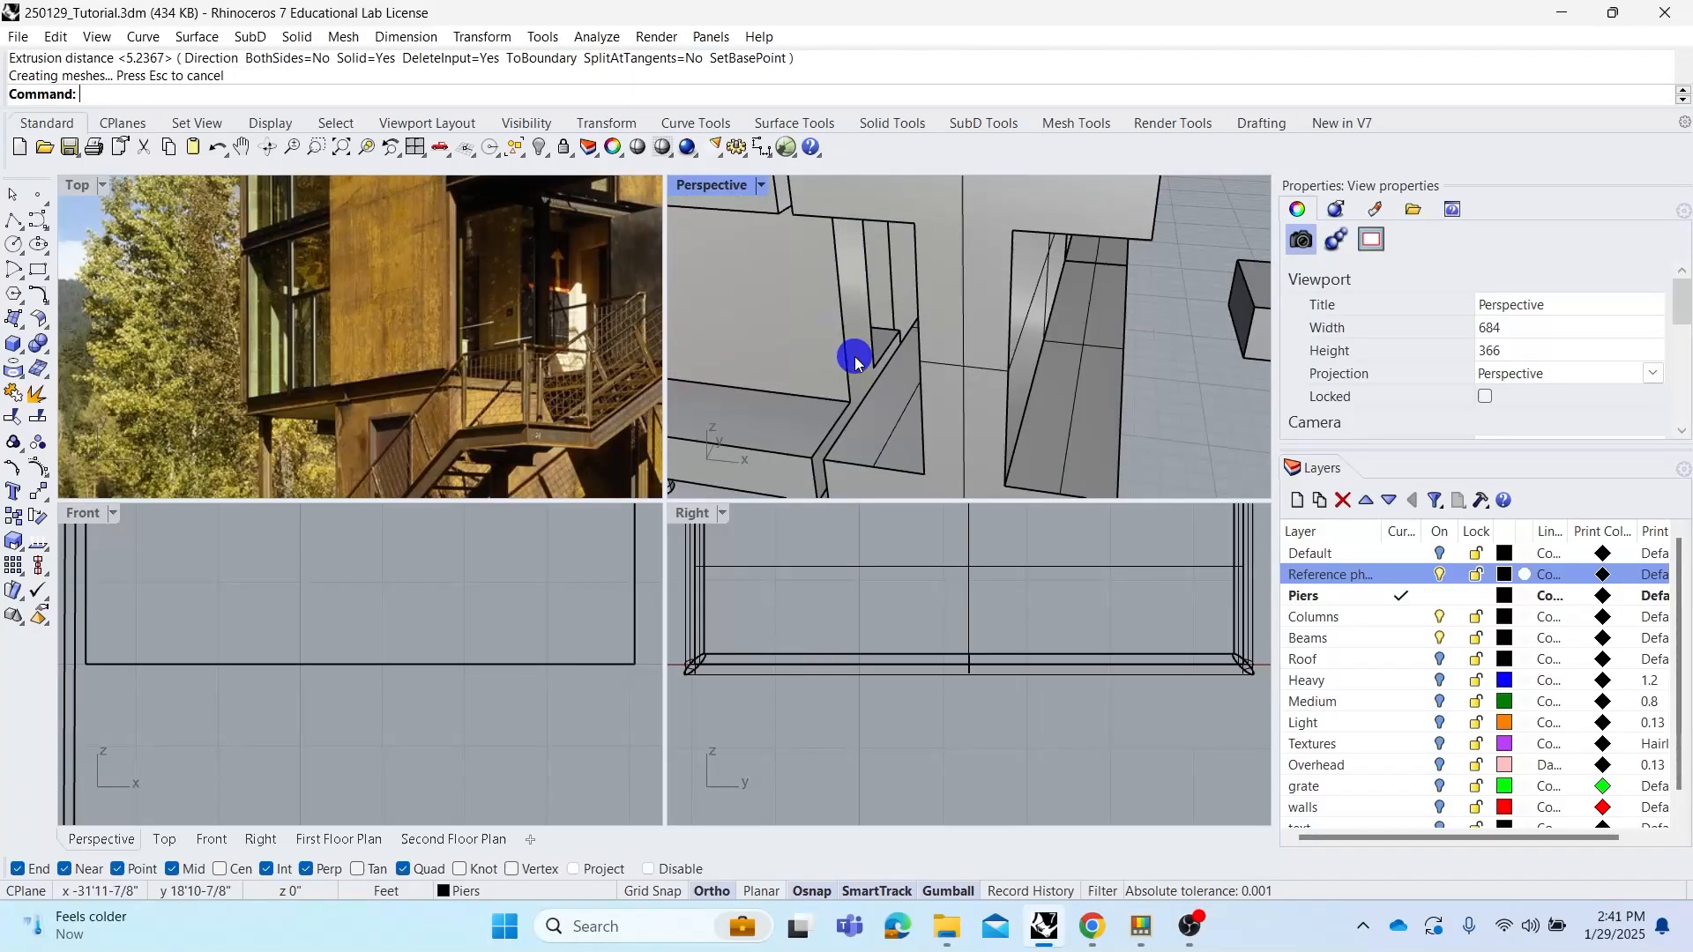
key(Return)
click(855, 356)
scroll(854, 352, down, 3)
key(Return)
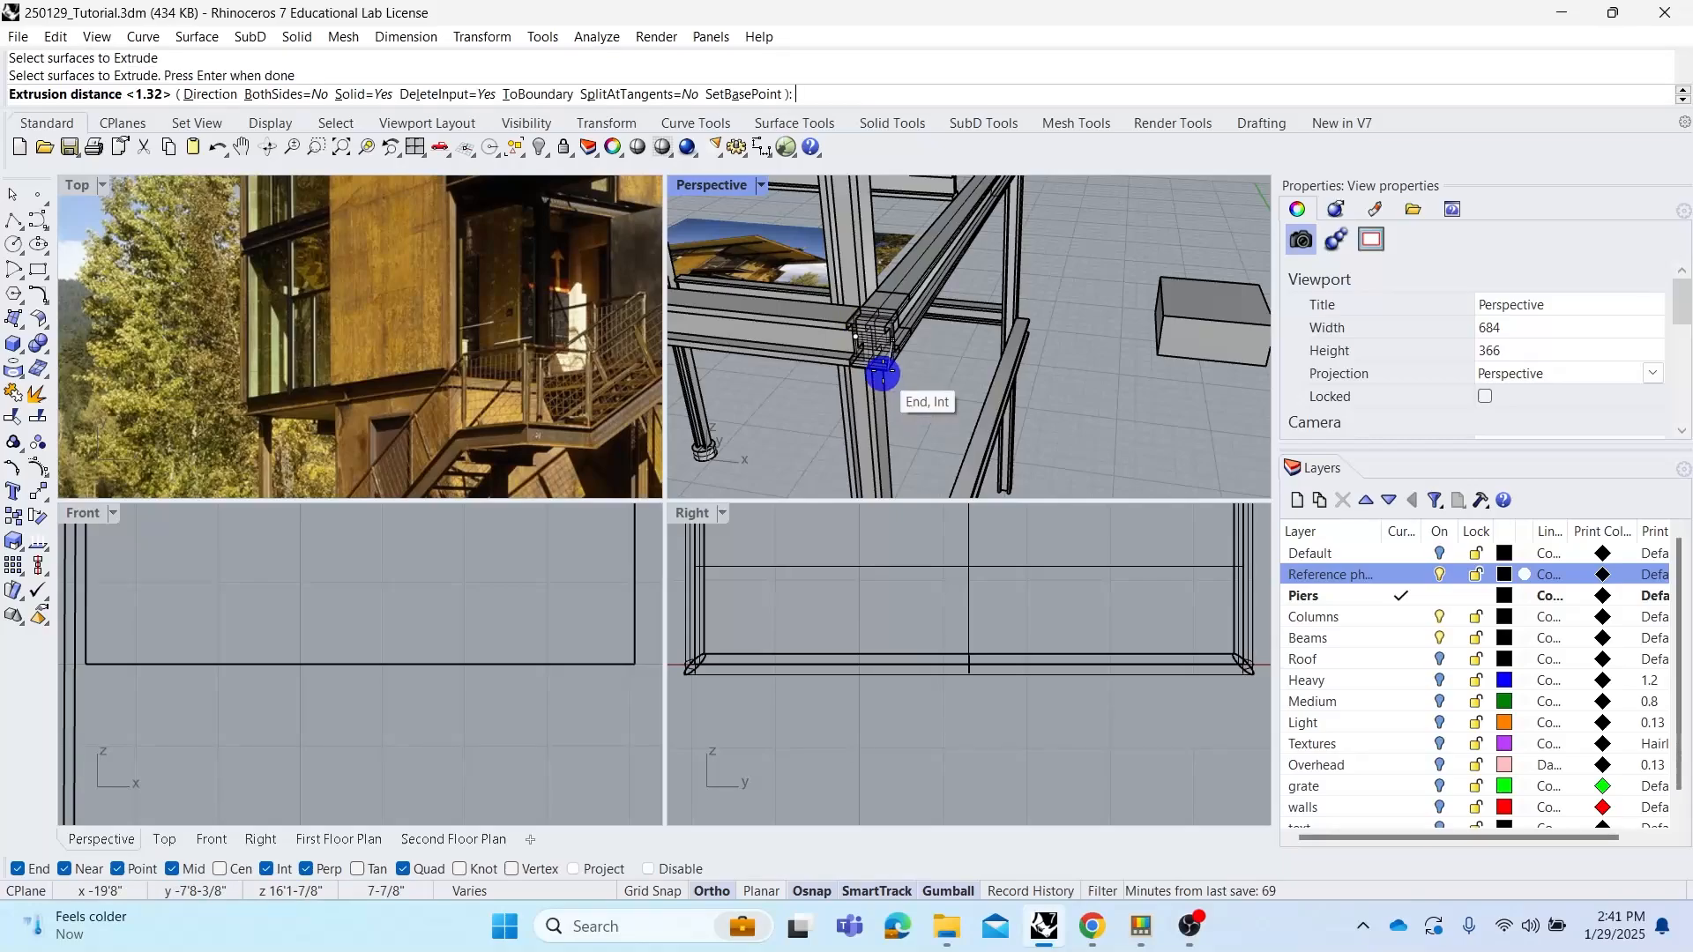
scroll(882, 372, up, 3)
scroll(891, 379, up, 2)
scroll(908, 388, down, 4)
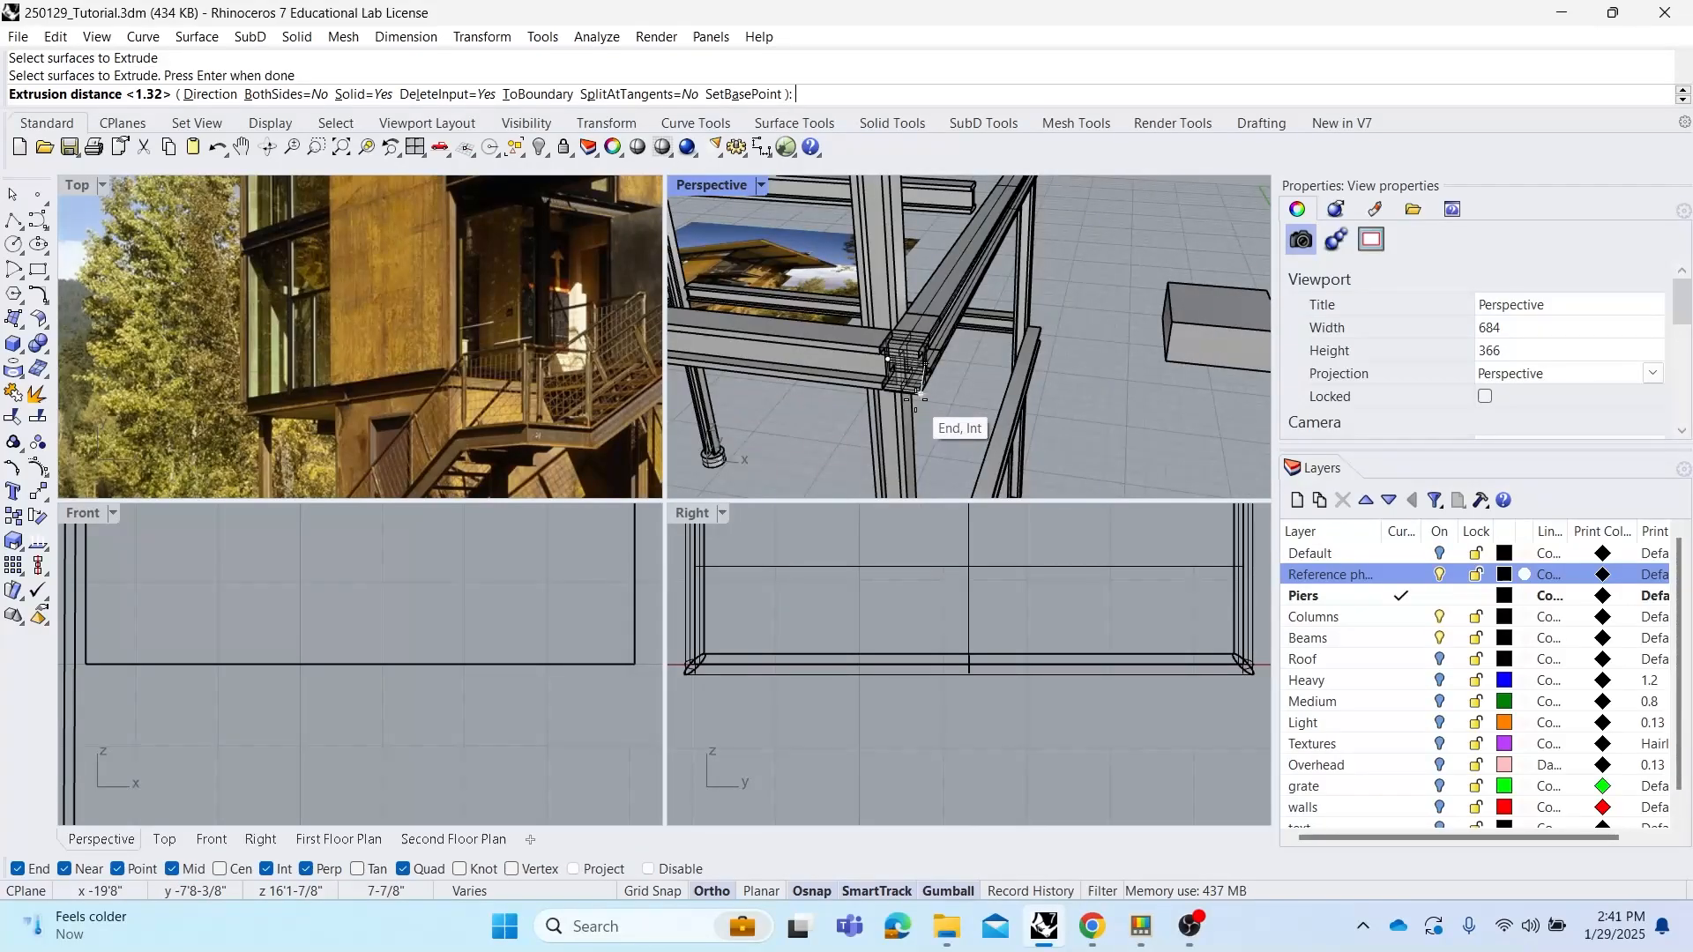
click(917, 398)
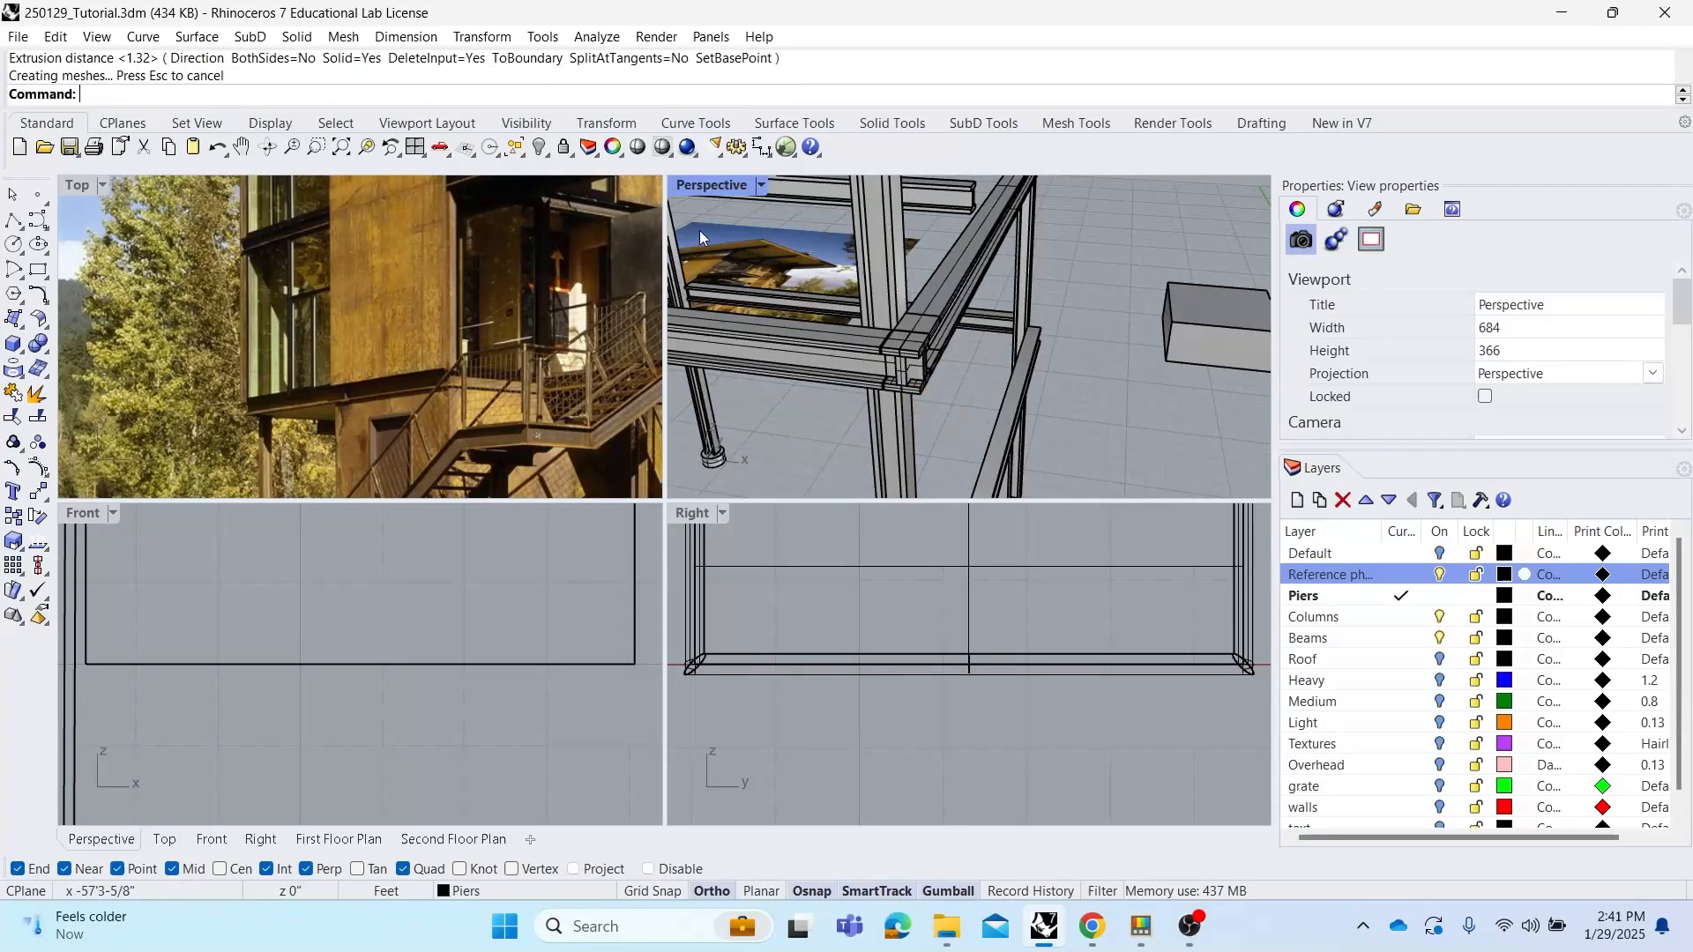
Maximize the perspective view and zoom to the two extended beams to inspect their corner joint
double_click(716, 186)
scroll(653, 378, up, 2)
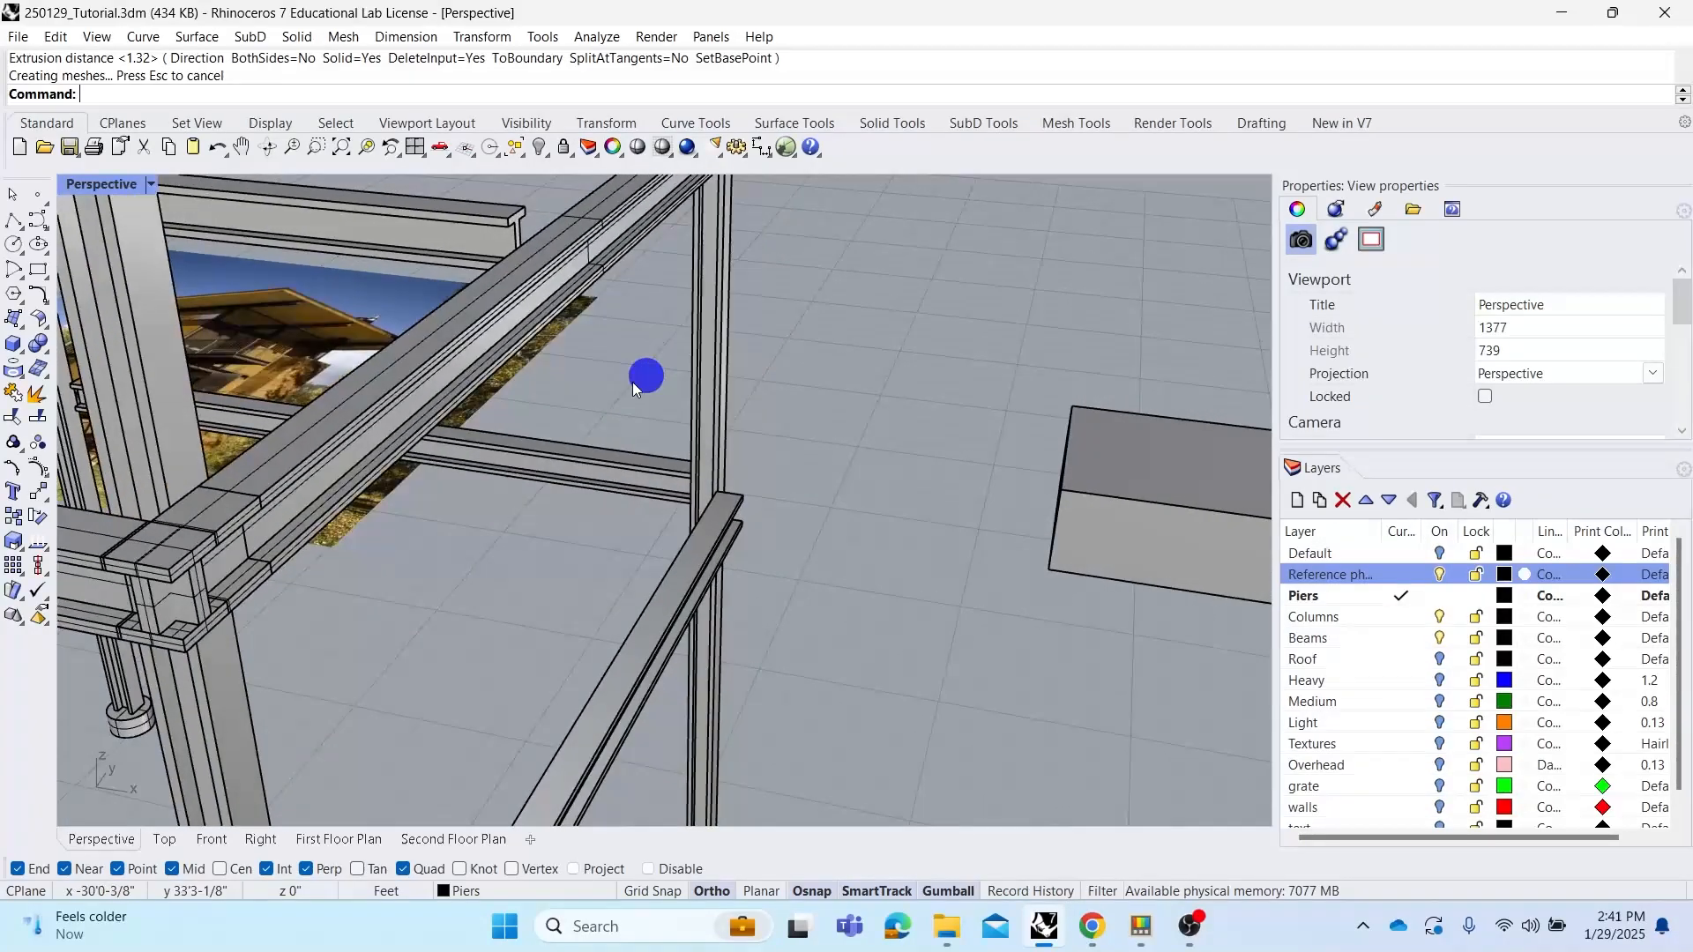
right_drag(633, 383, 710, 416)
click(721, 426)
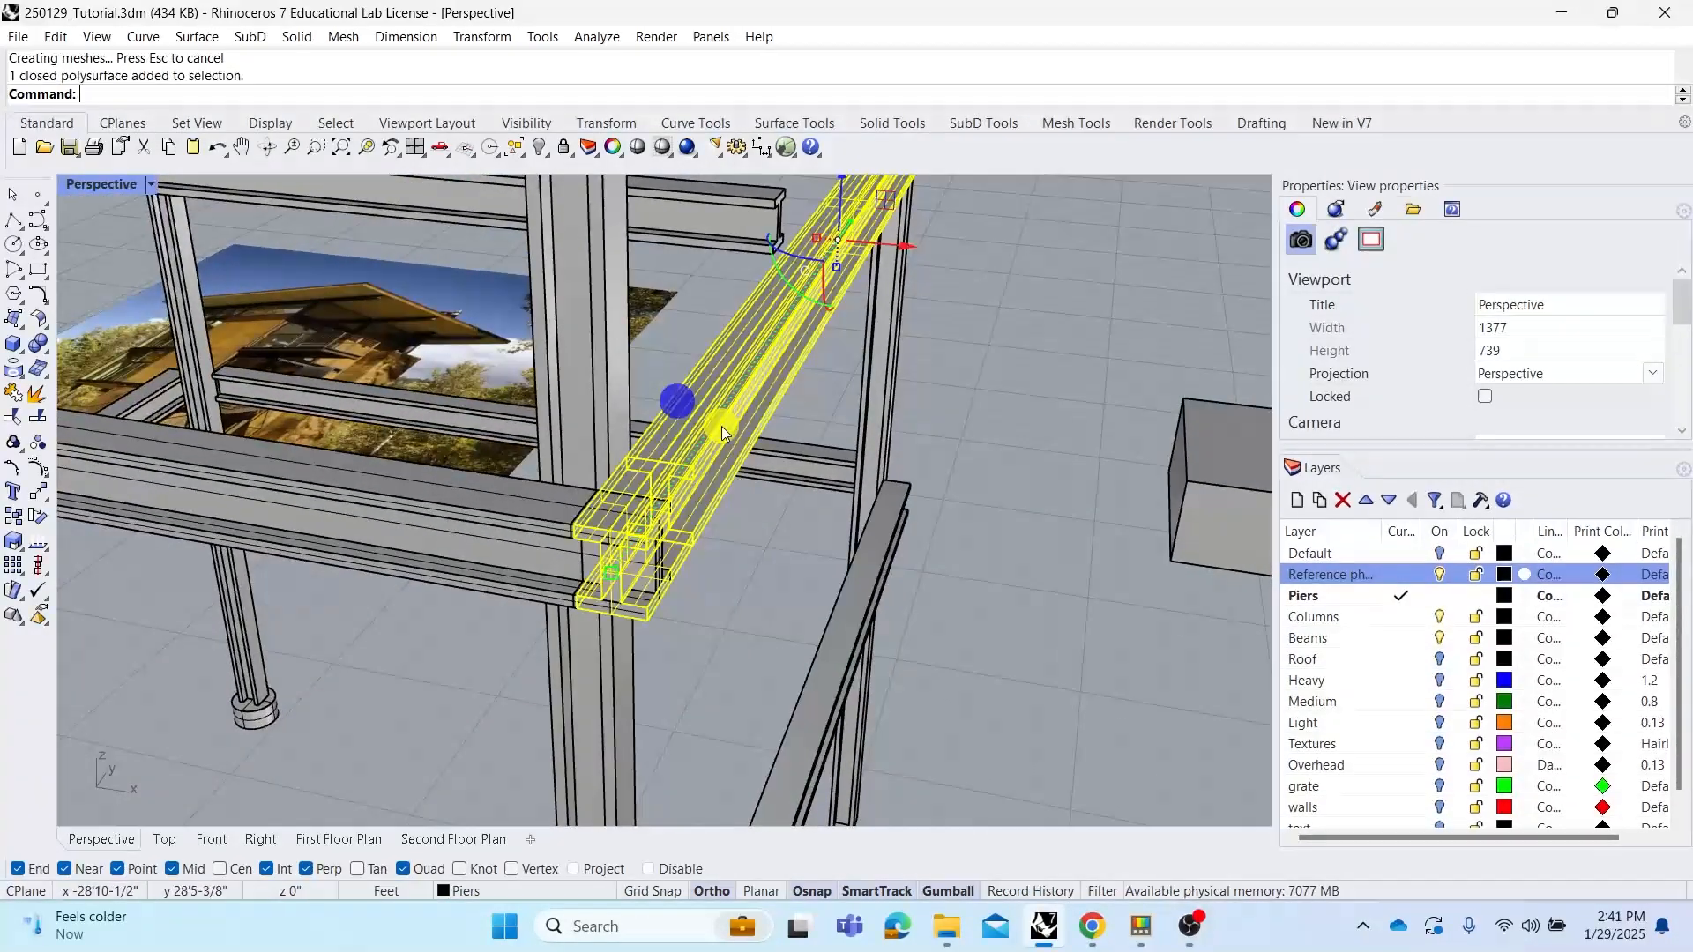
click(506, 510)
click(755, 543)
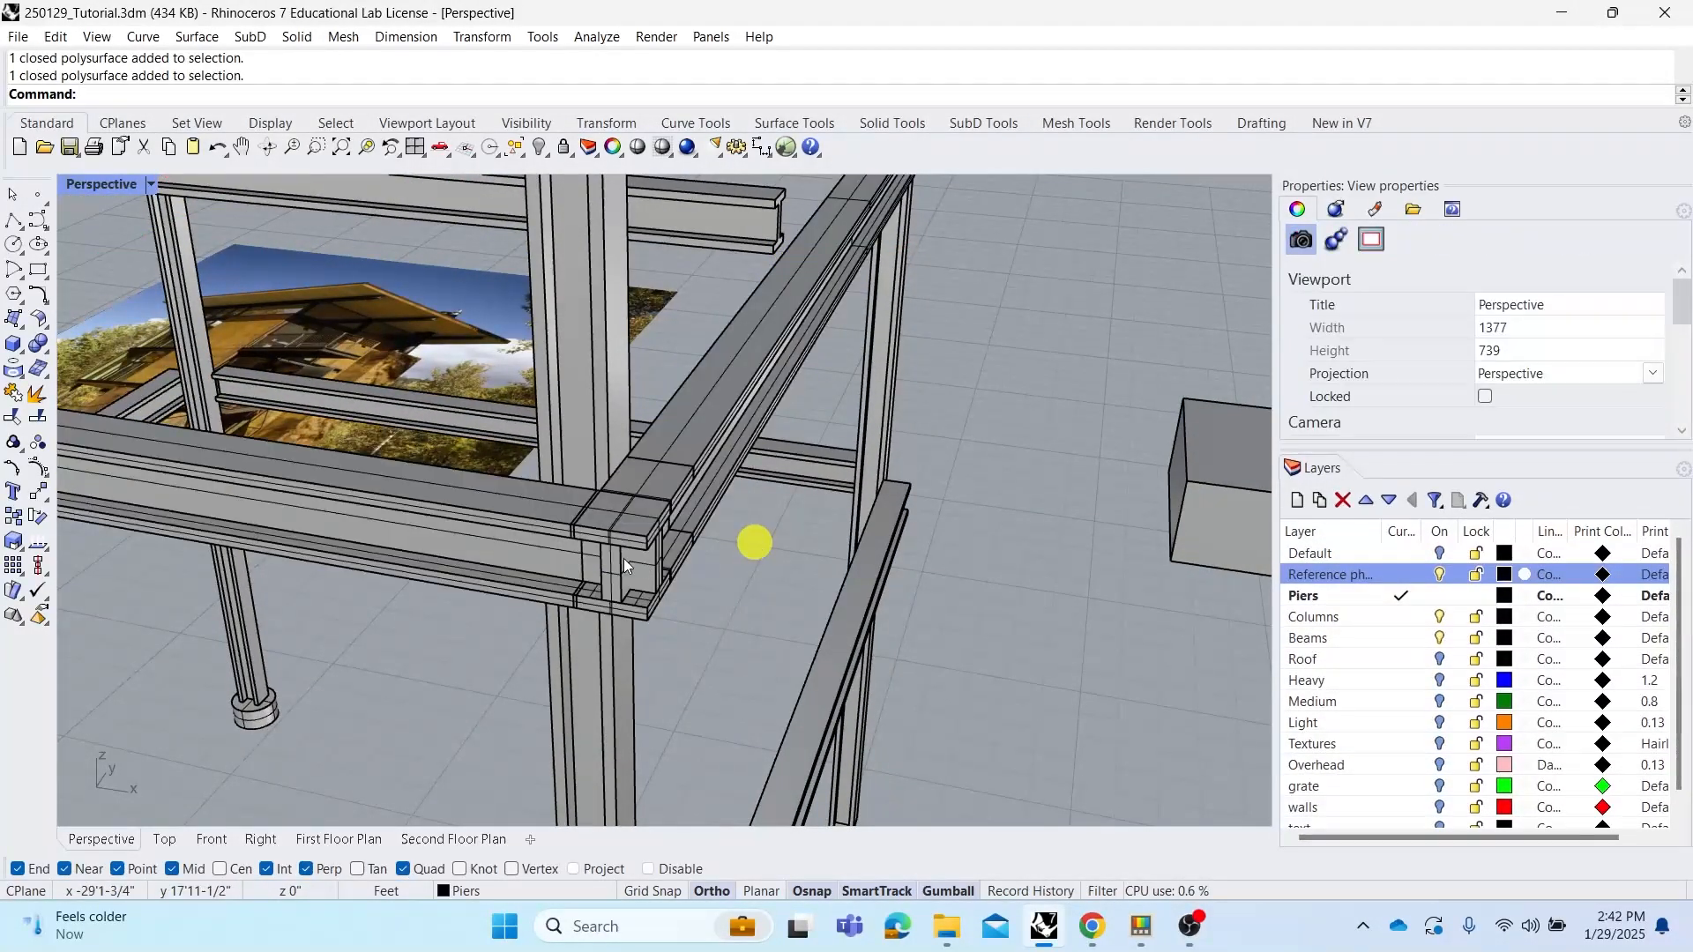
click(690, 494)
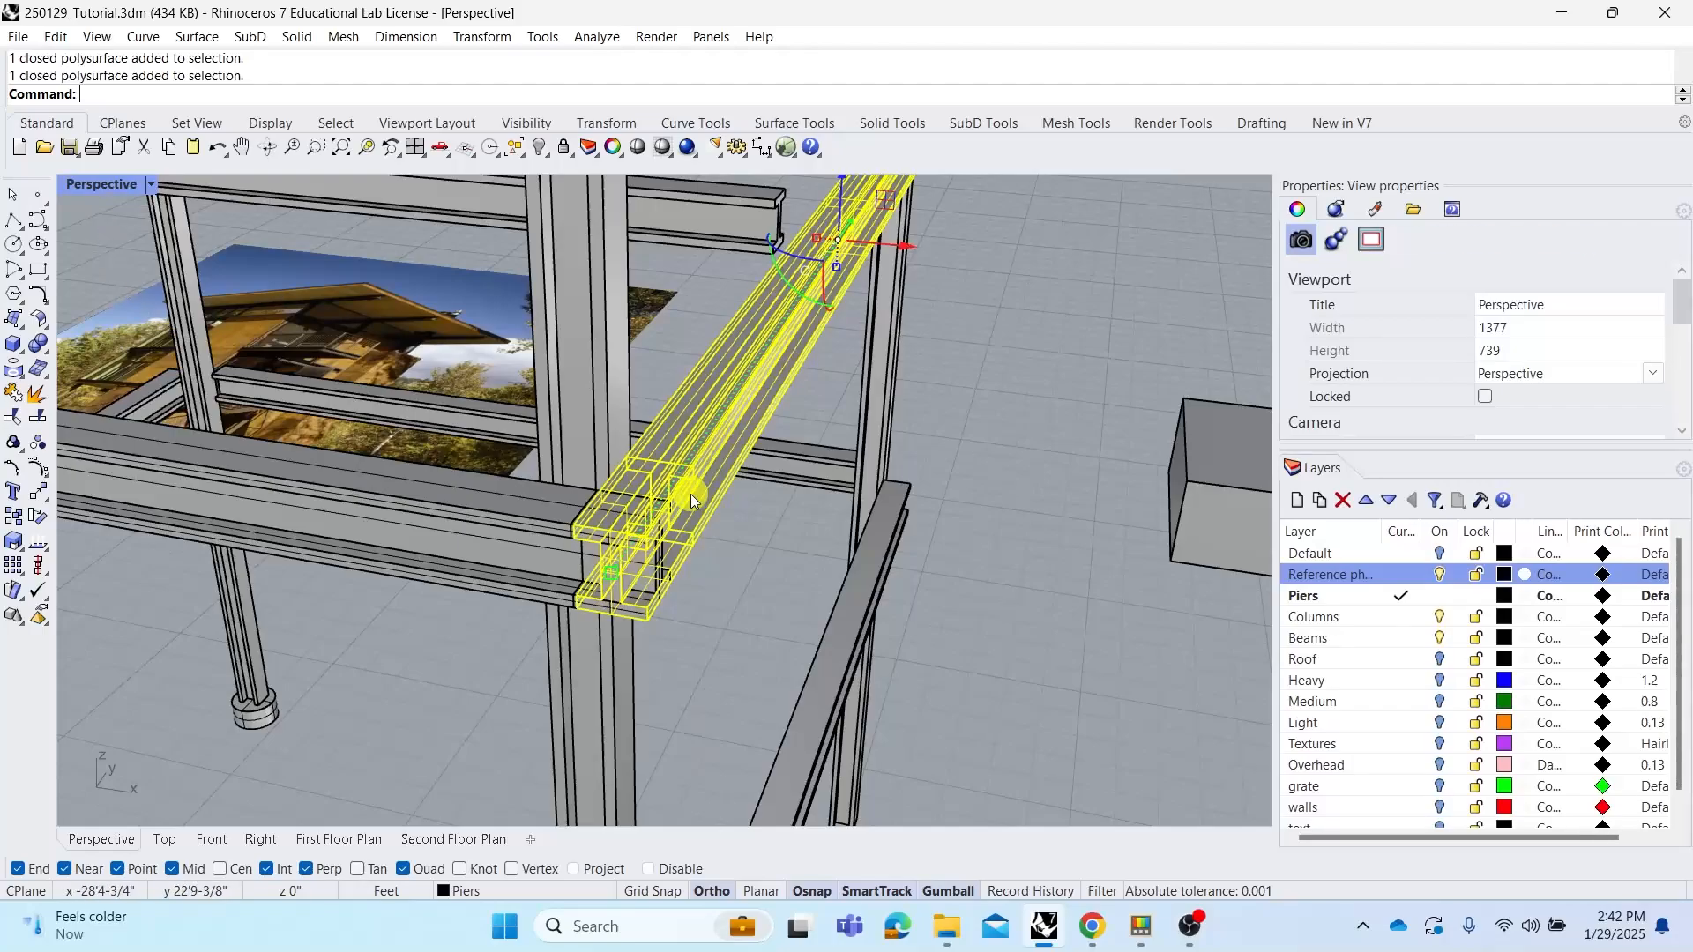
shift+click(532, 519)
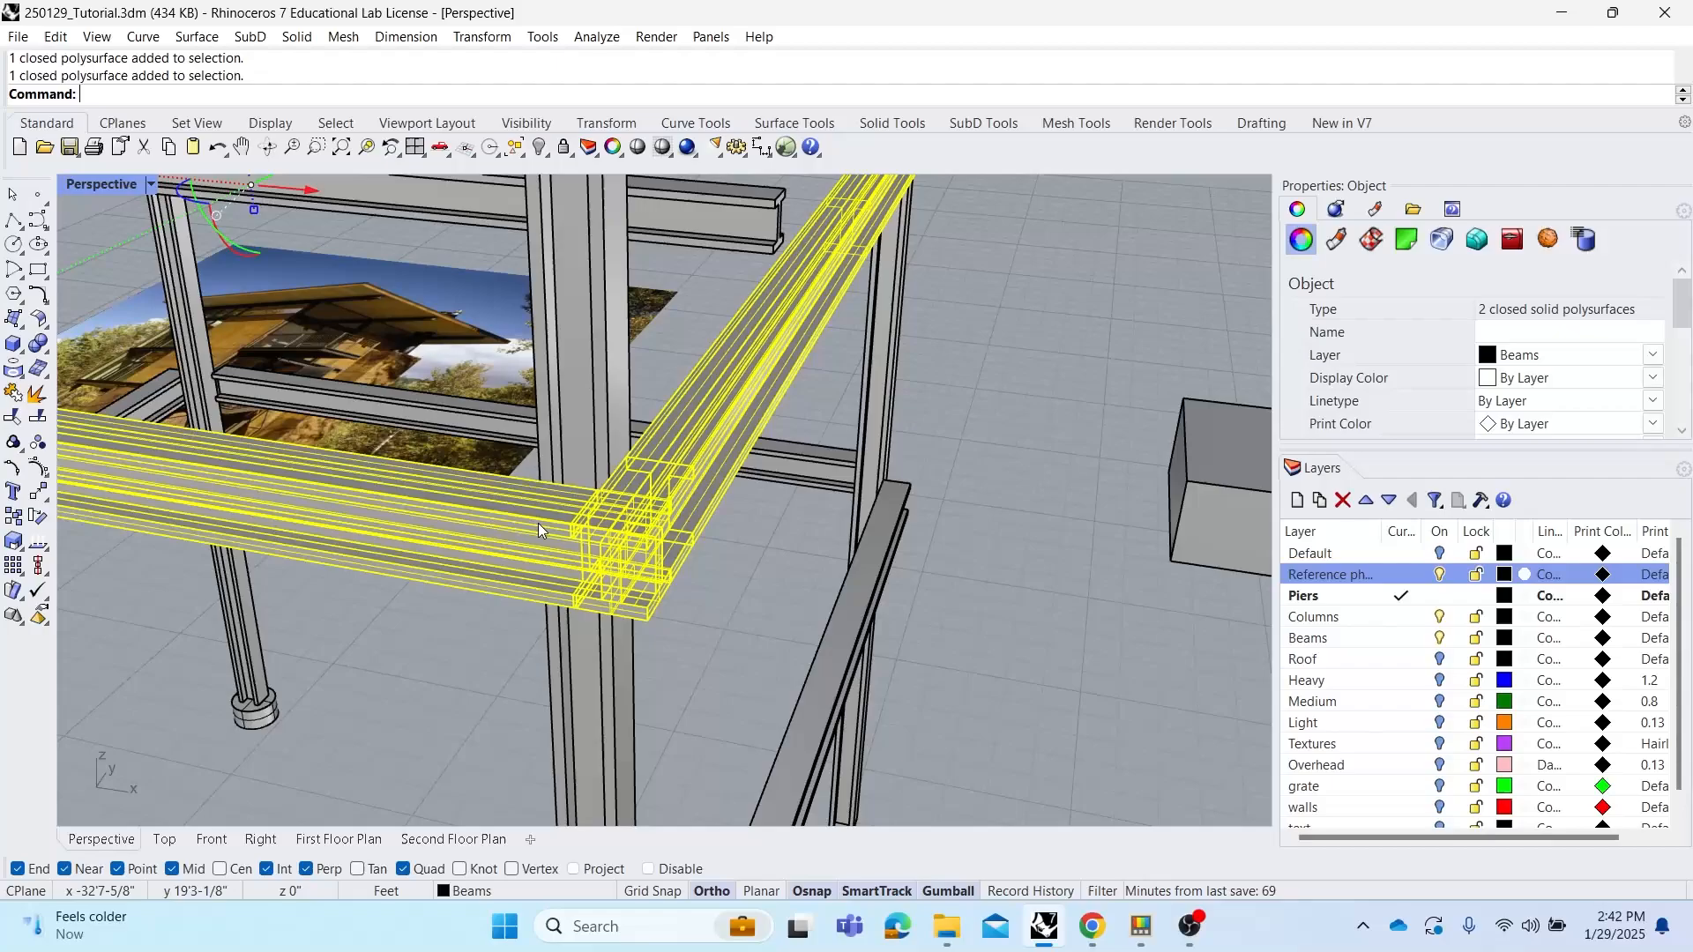
text(zs)
key(Return)
key(Escape)
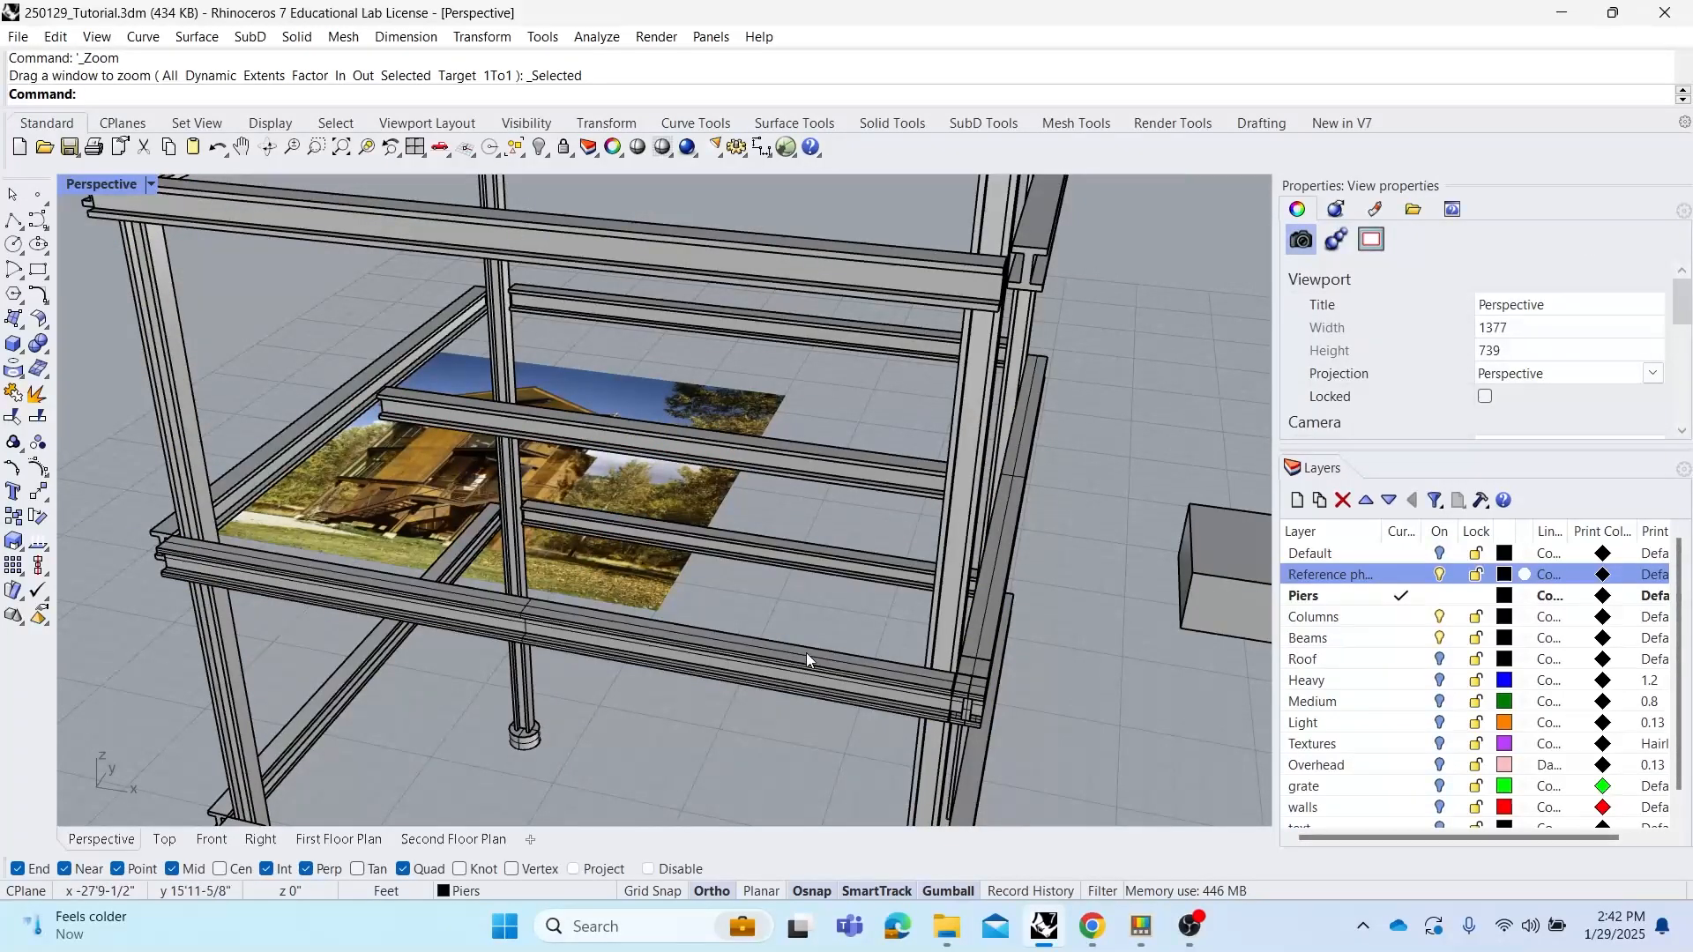
scroll(766, 631, up, 10)
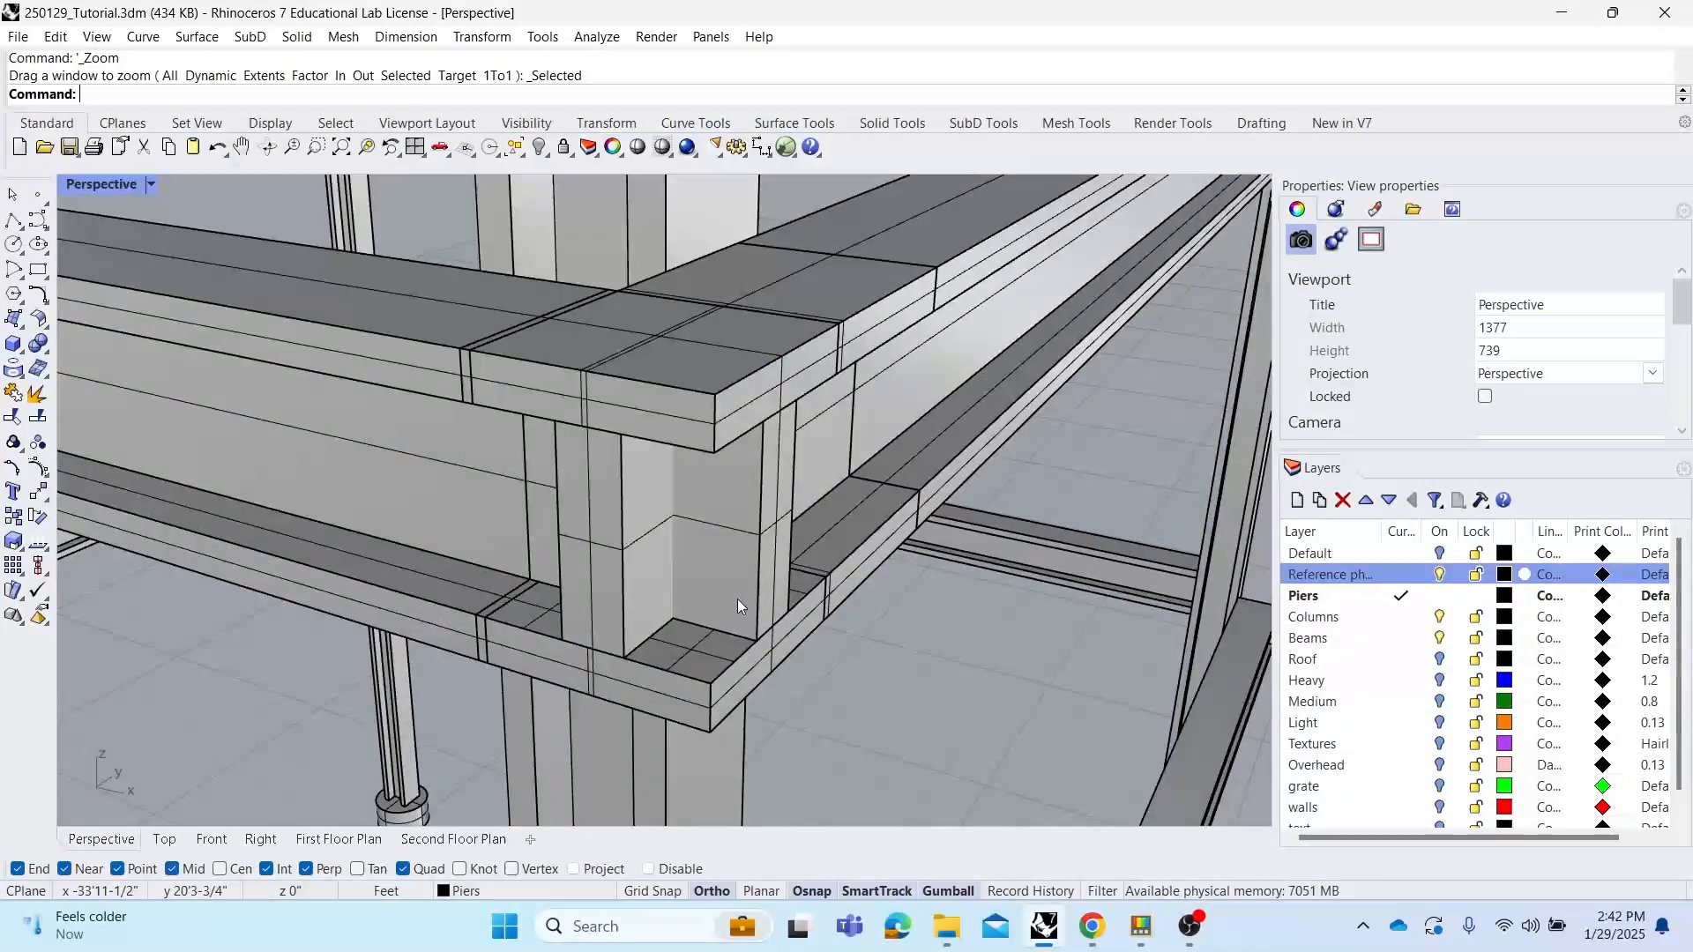
right_drag(741, 516, 693, 472)
scroll(699, 476, down, 3)
shift+right_drag(734, 528, 743, 501)
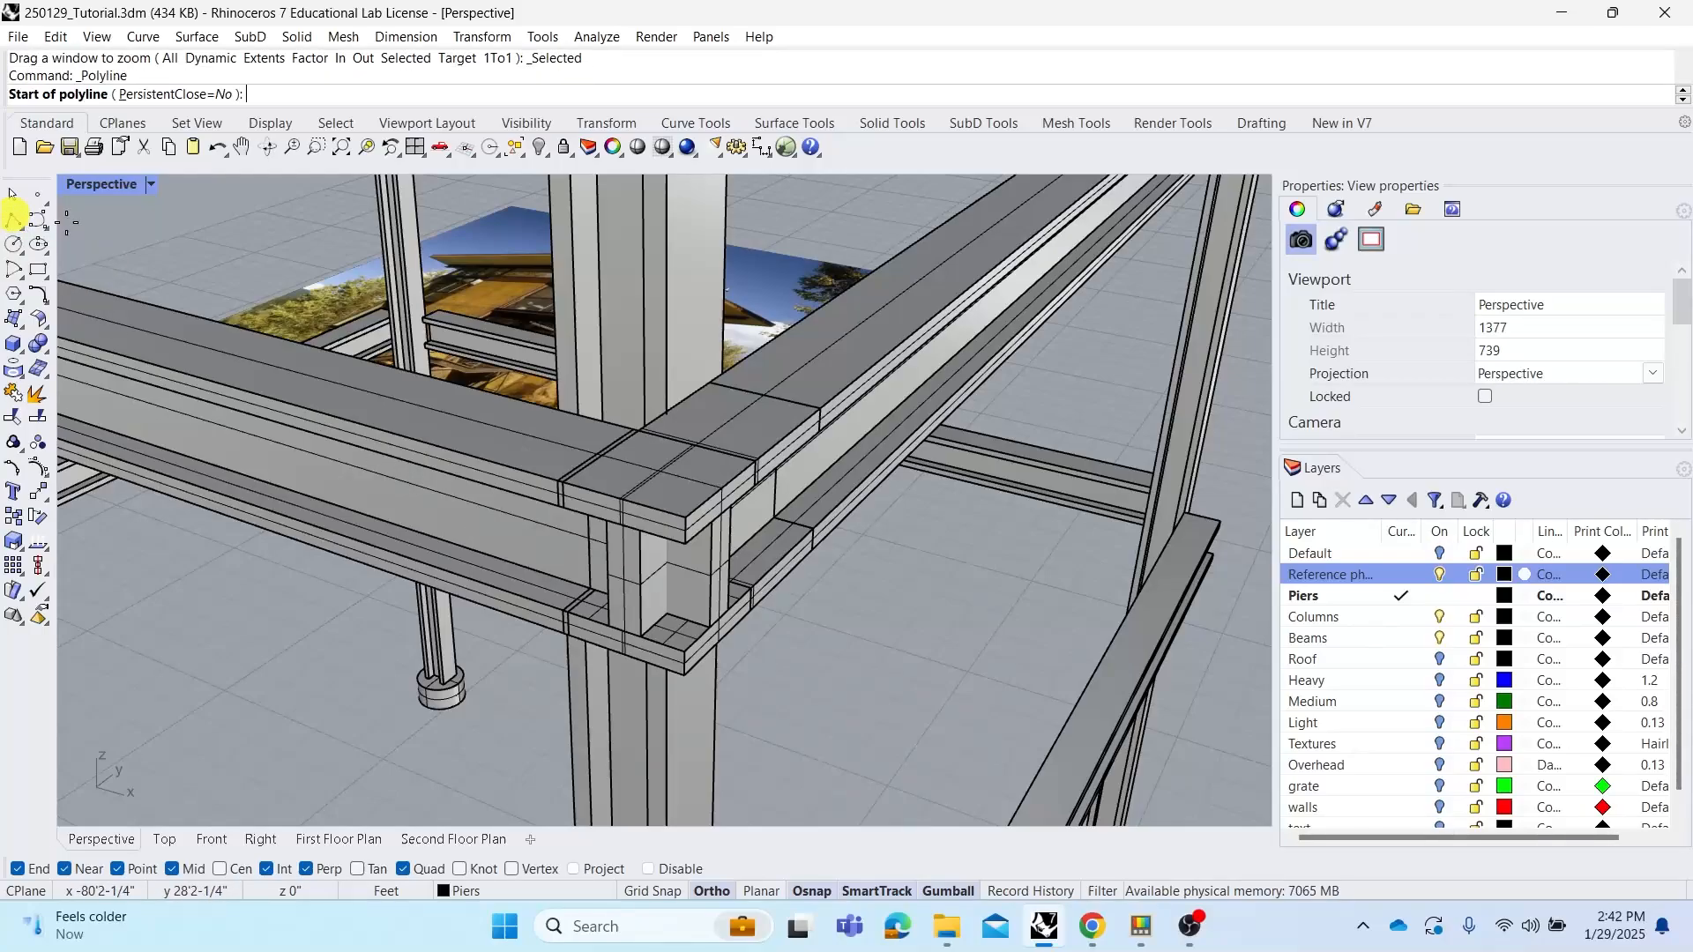
Draw a polyline from the midpoint of the beam joint's top edge to its outer corner
click(15, 221)
scroll(647, 417, up, 2)
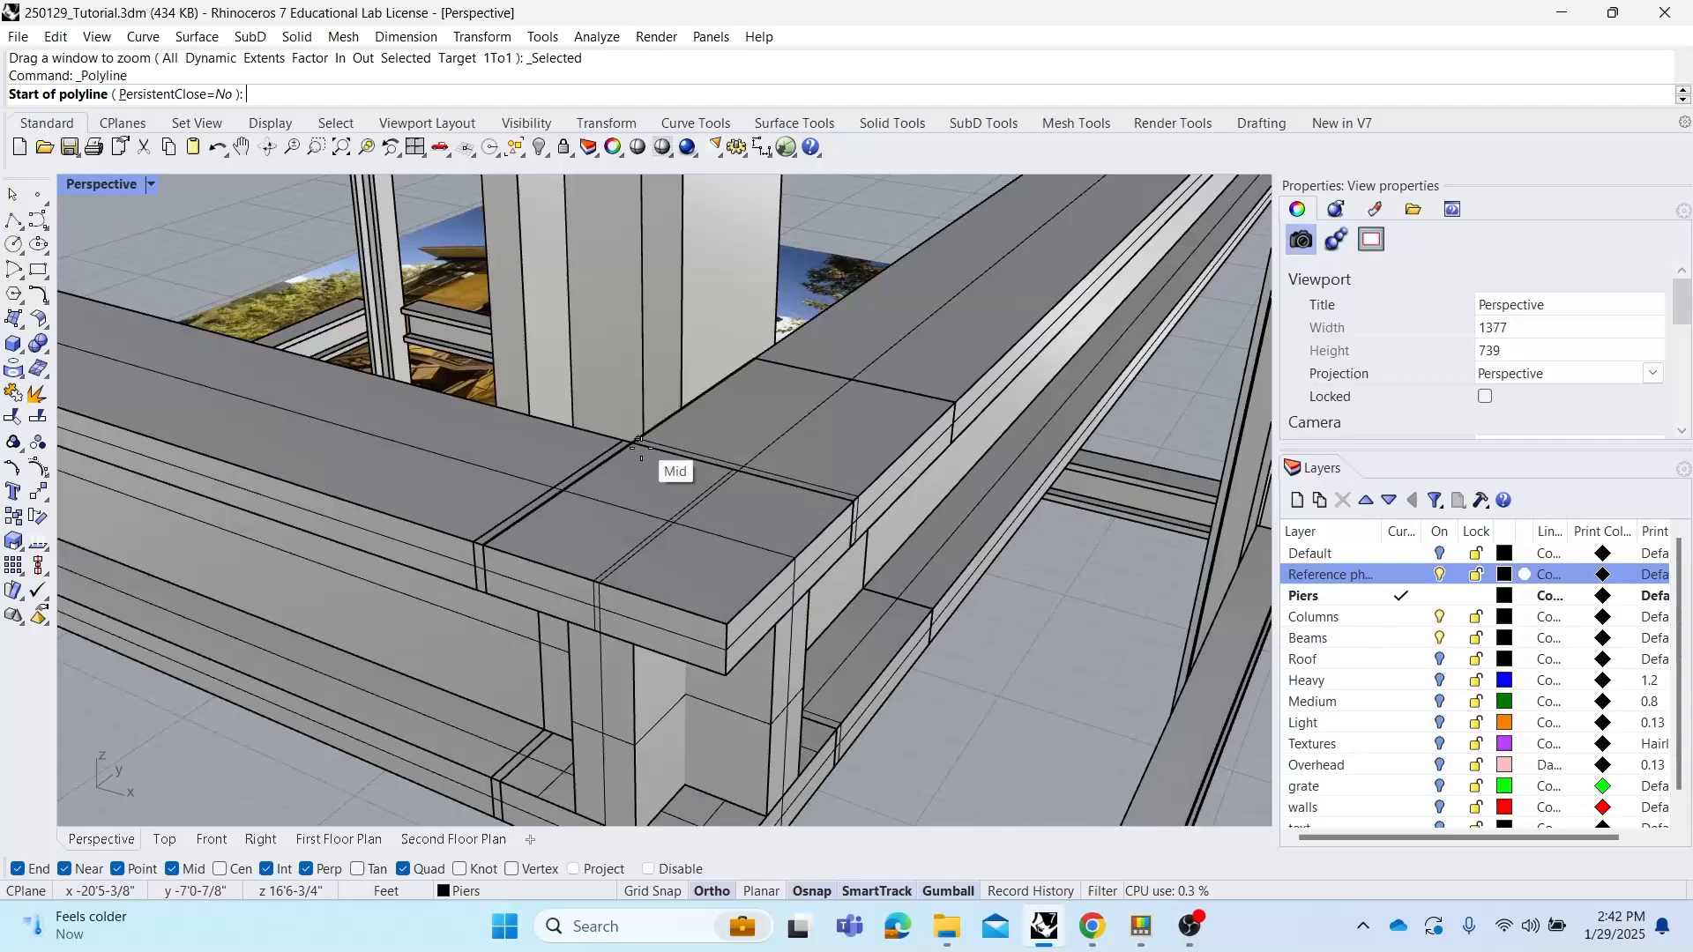
click(633, 445)
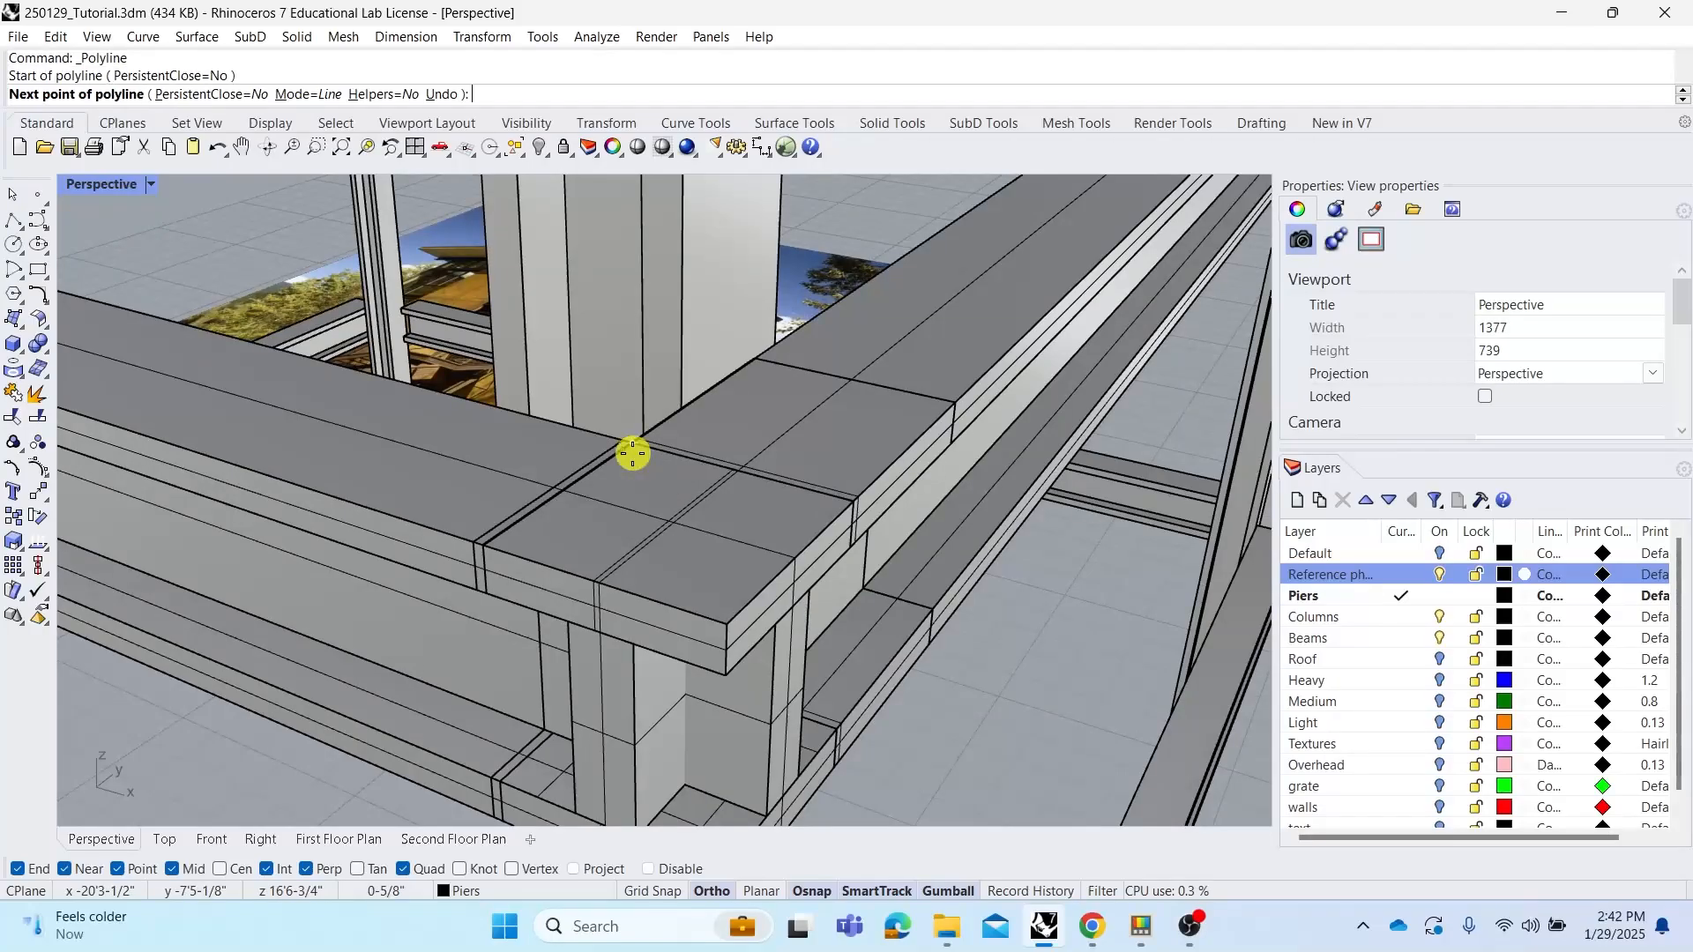
click(721, 620)
key(Return)
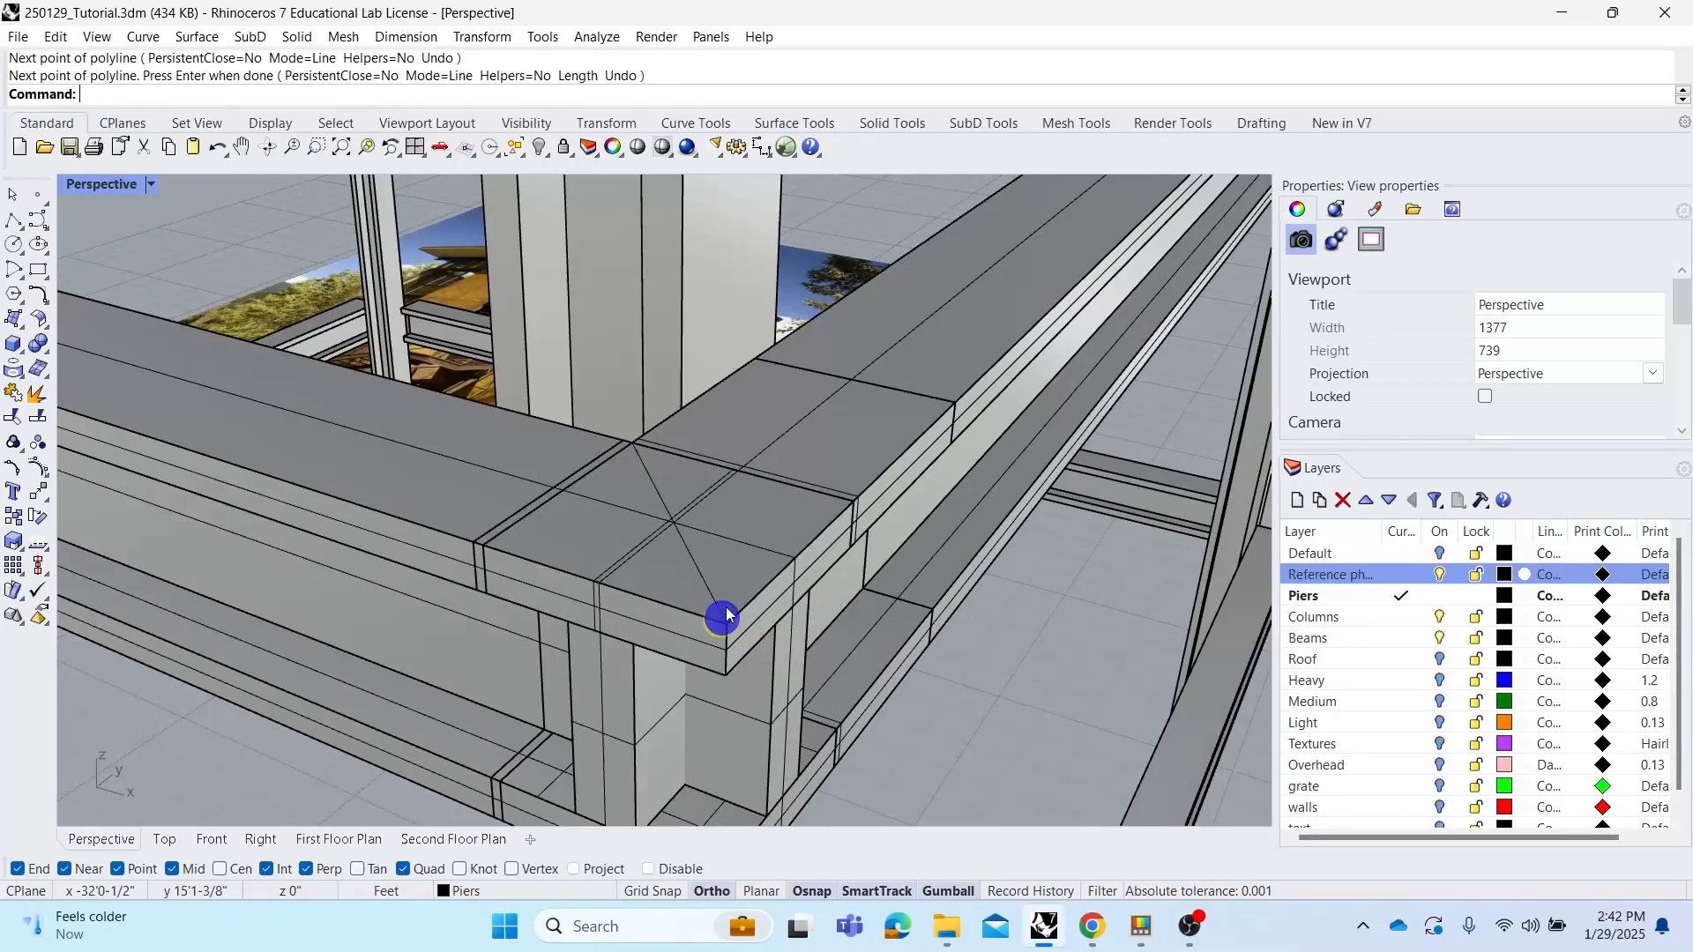
Extend the diagonal line across the beam joint with Scale1D, scaling it from its midpoint beyond the joint's corner
click(706, 585)
click(765, 632)
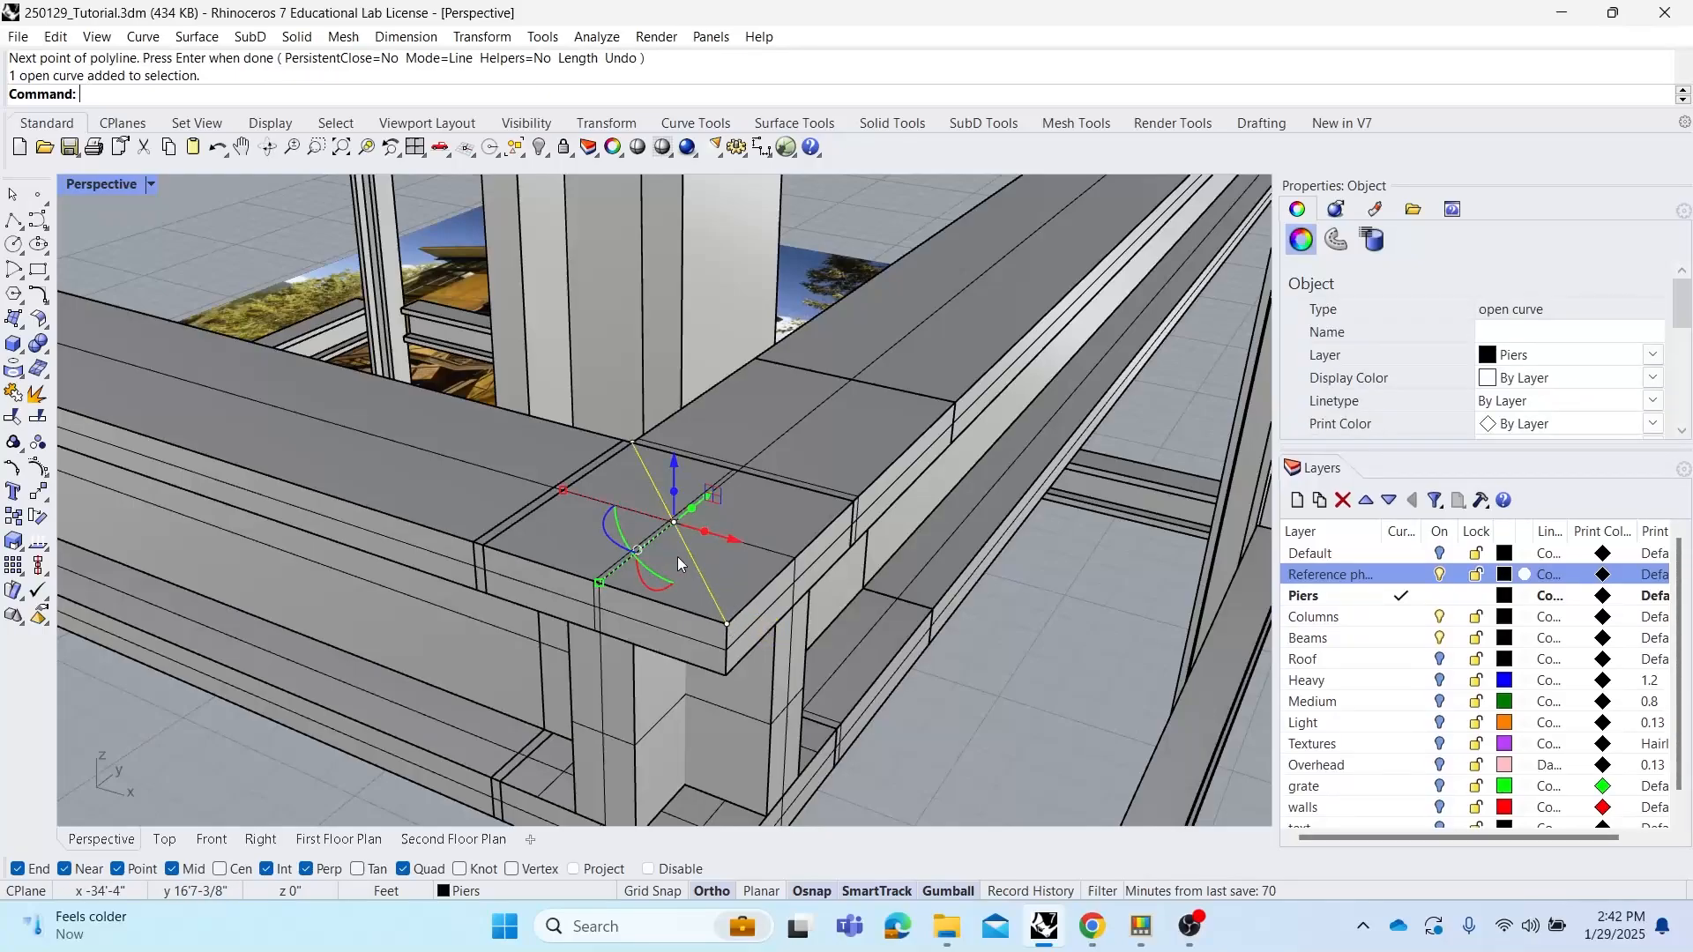
text(Scale1D)
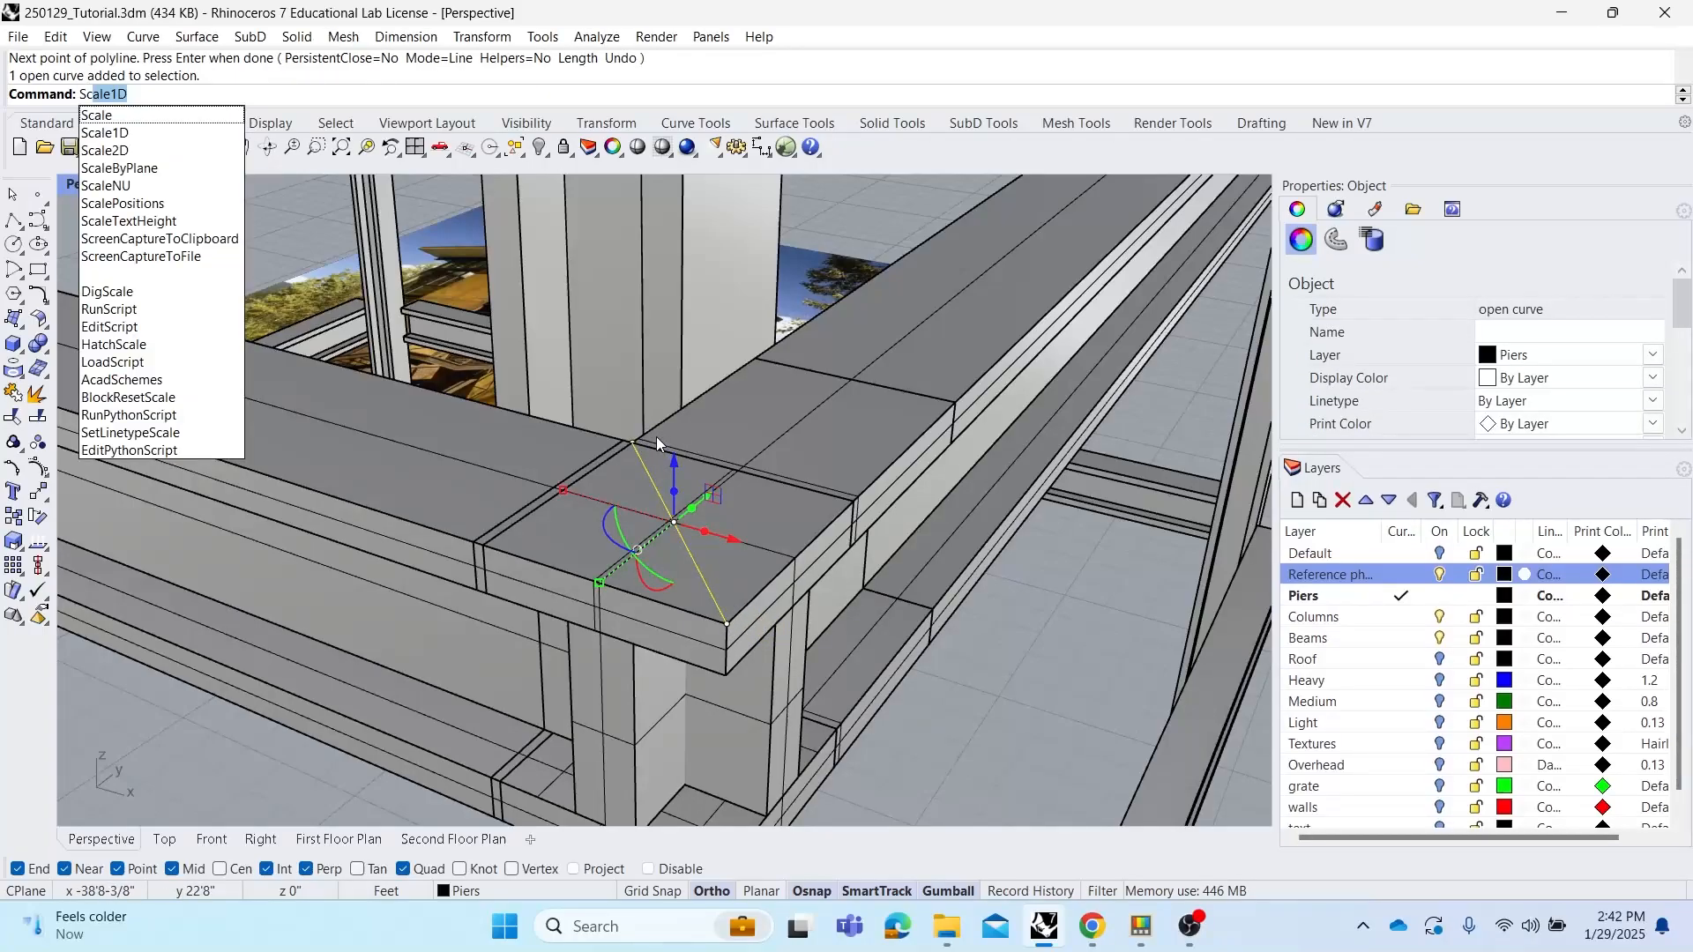
key(Return)
click(673, 522)
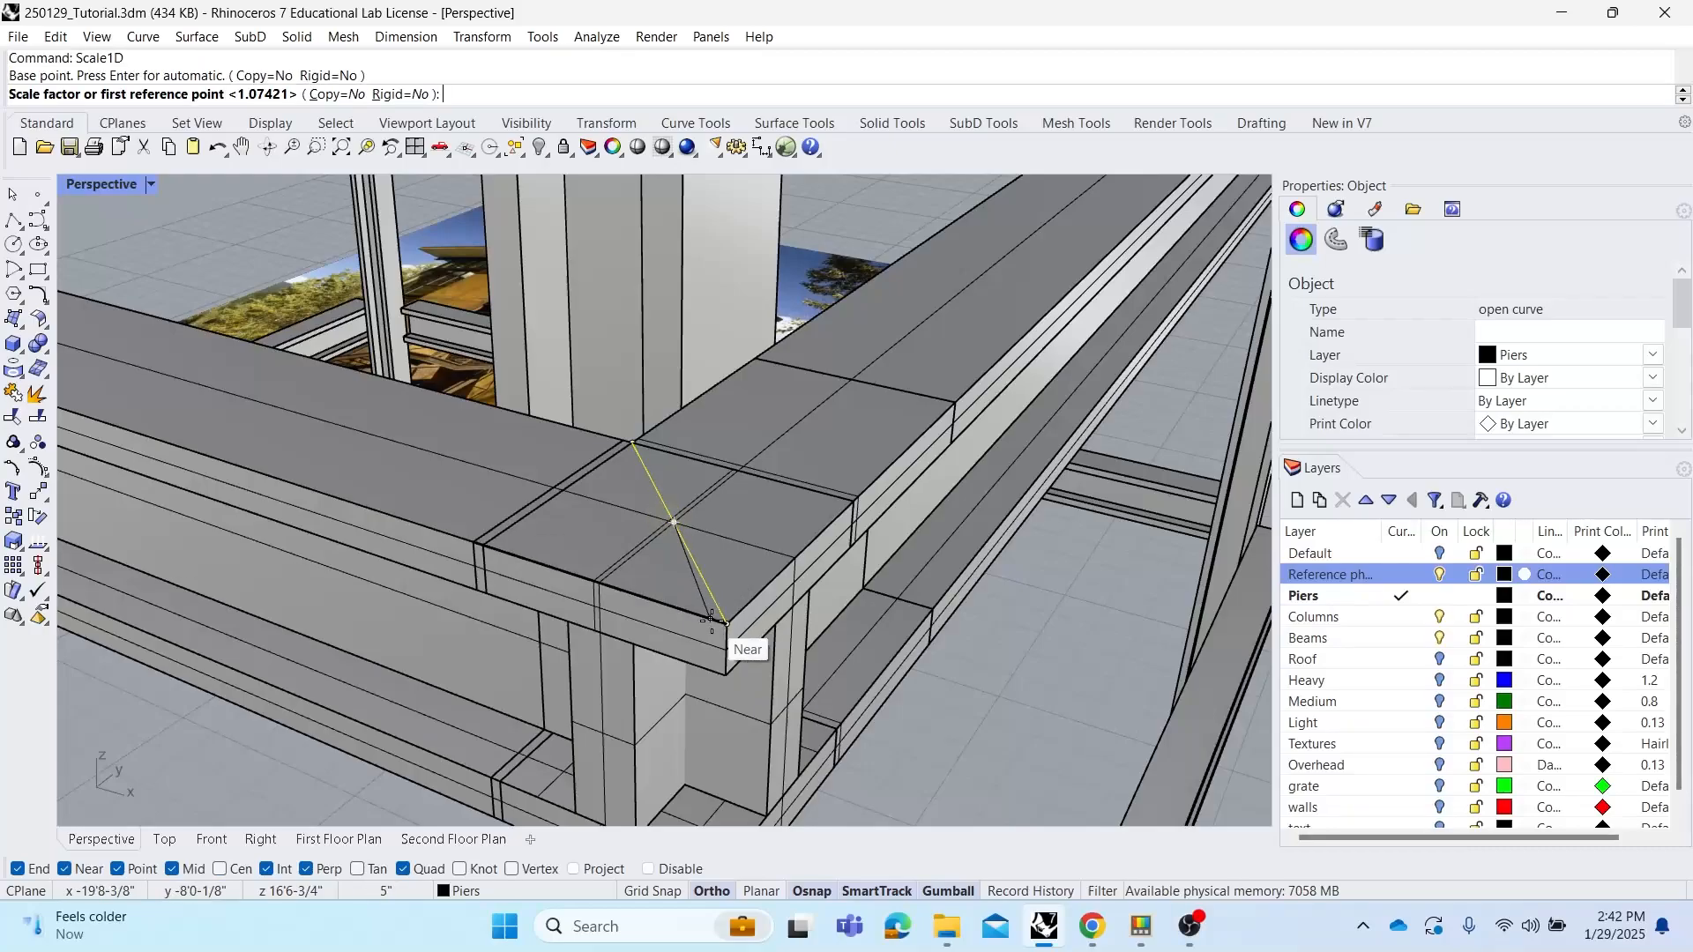
click(717, 620)
right_drag(719, 623, 705, 606)
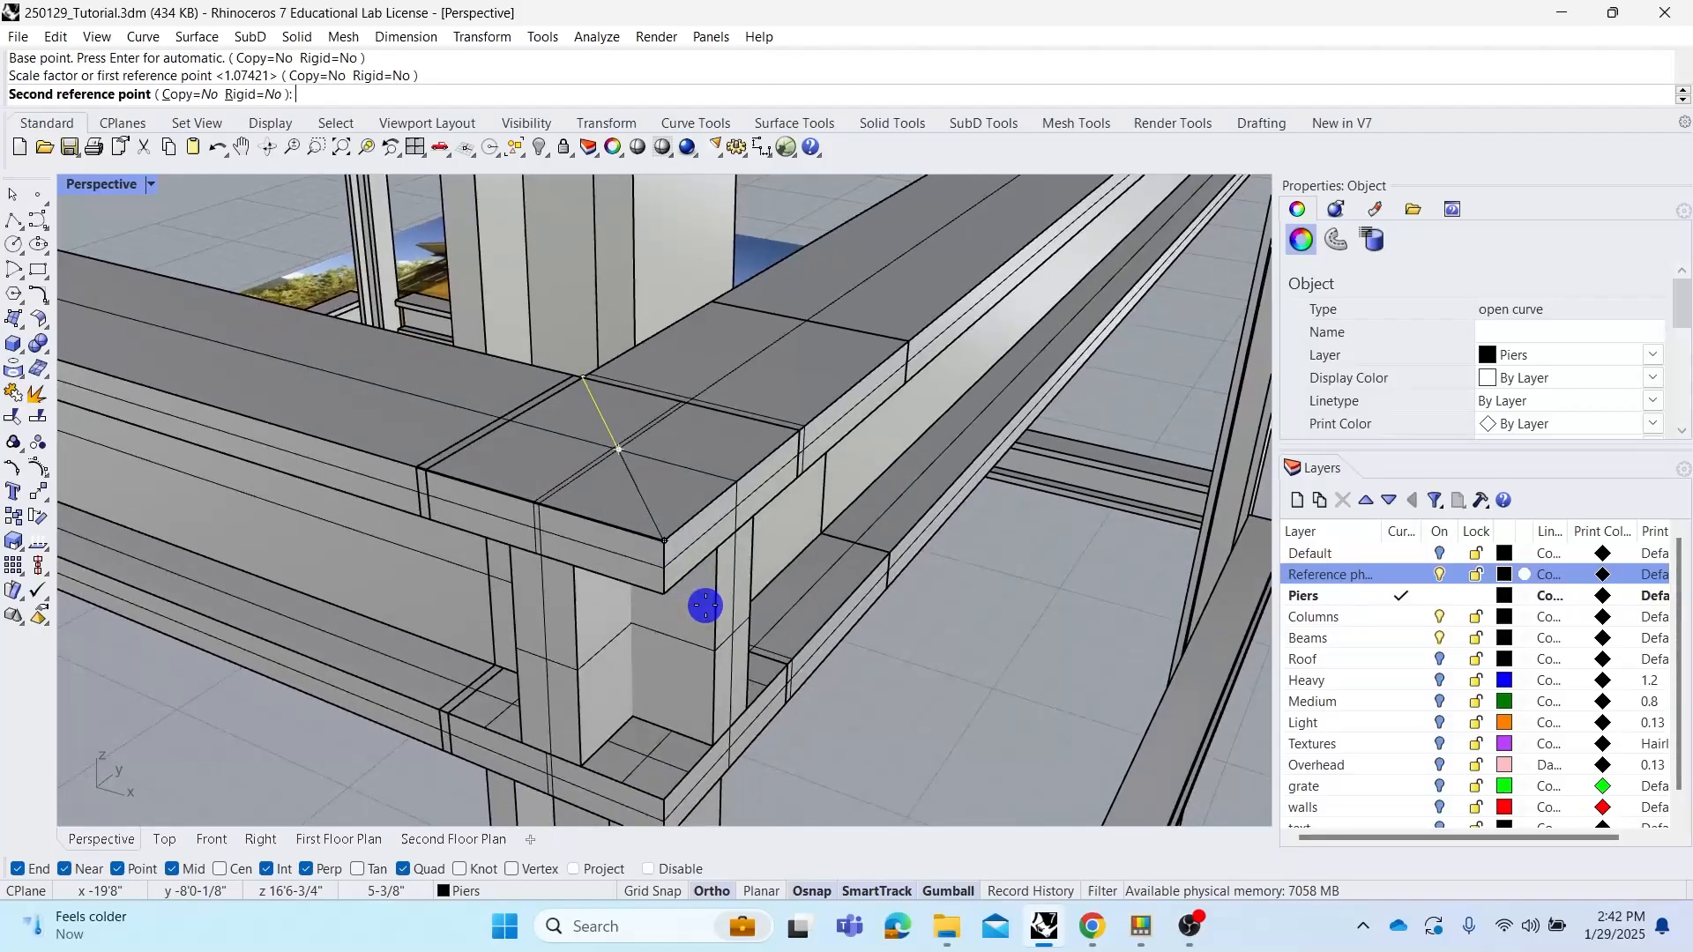
click(701, 614)
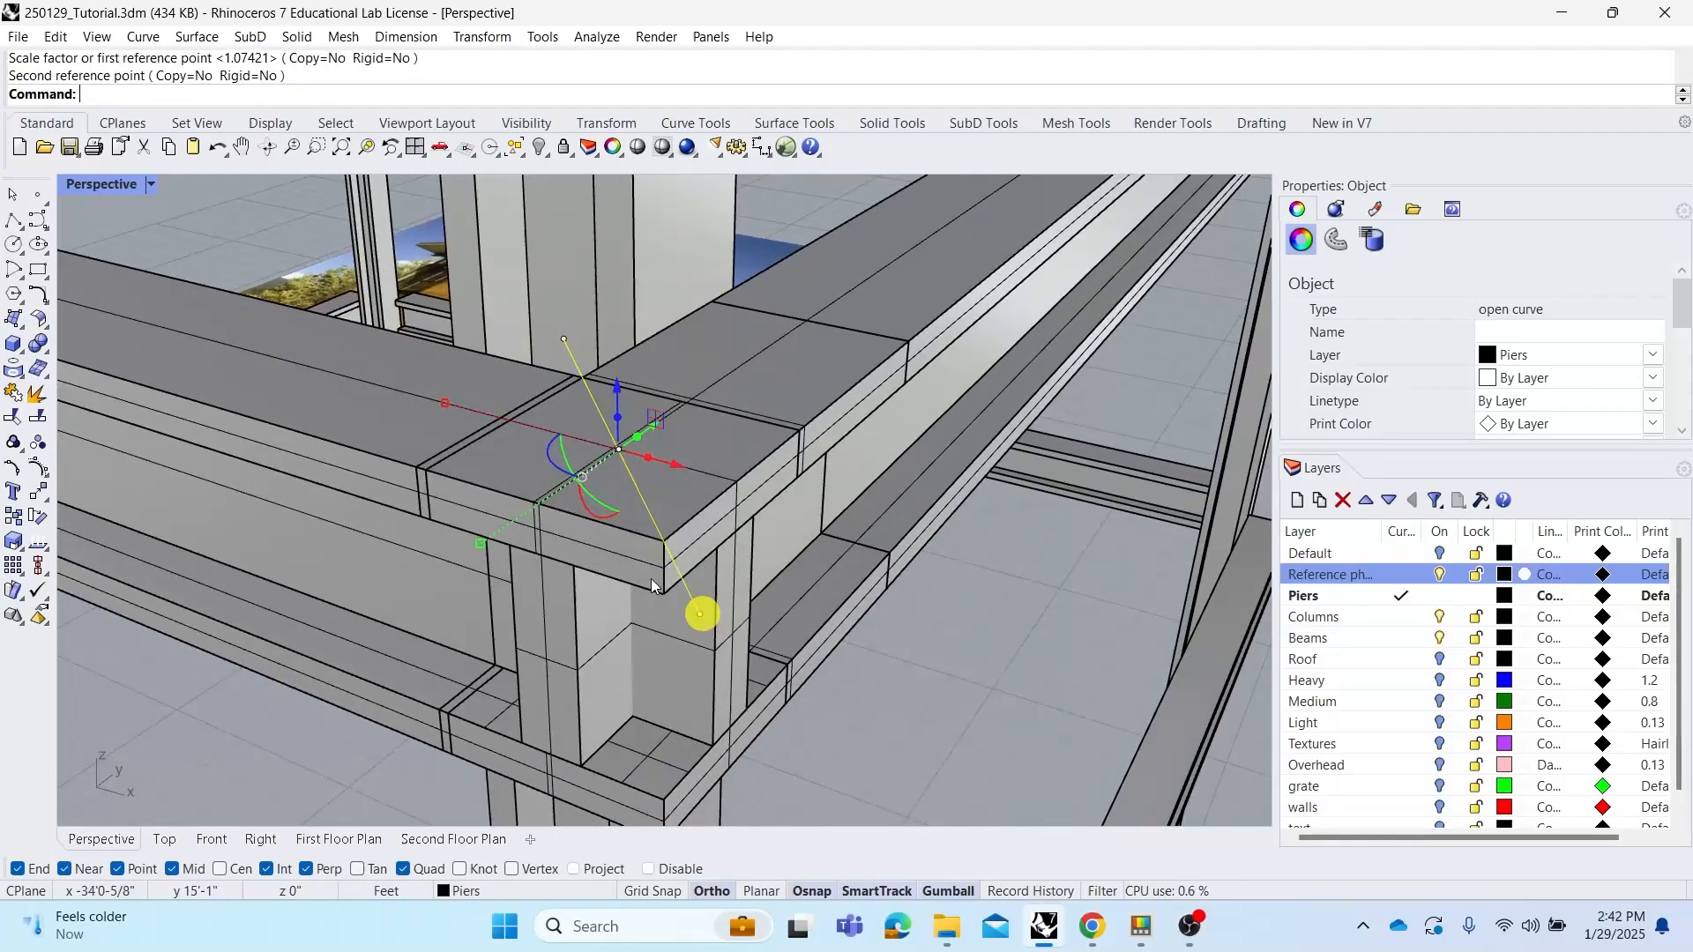
Reselect the extended diagonal line and orbit around the beam joint to inspect it
click(899, 635)
click(572, 348)
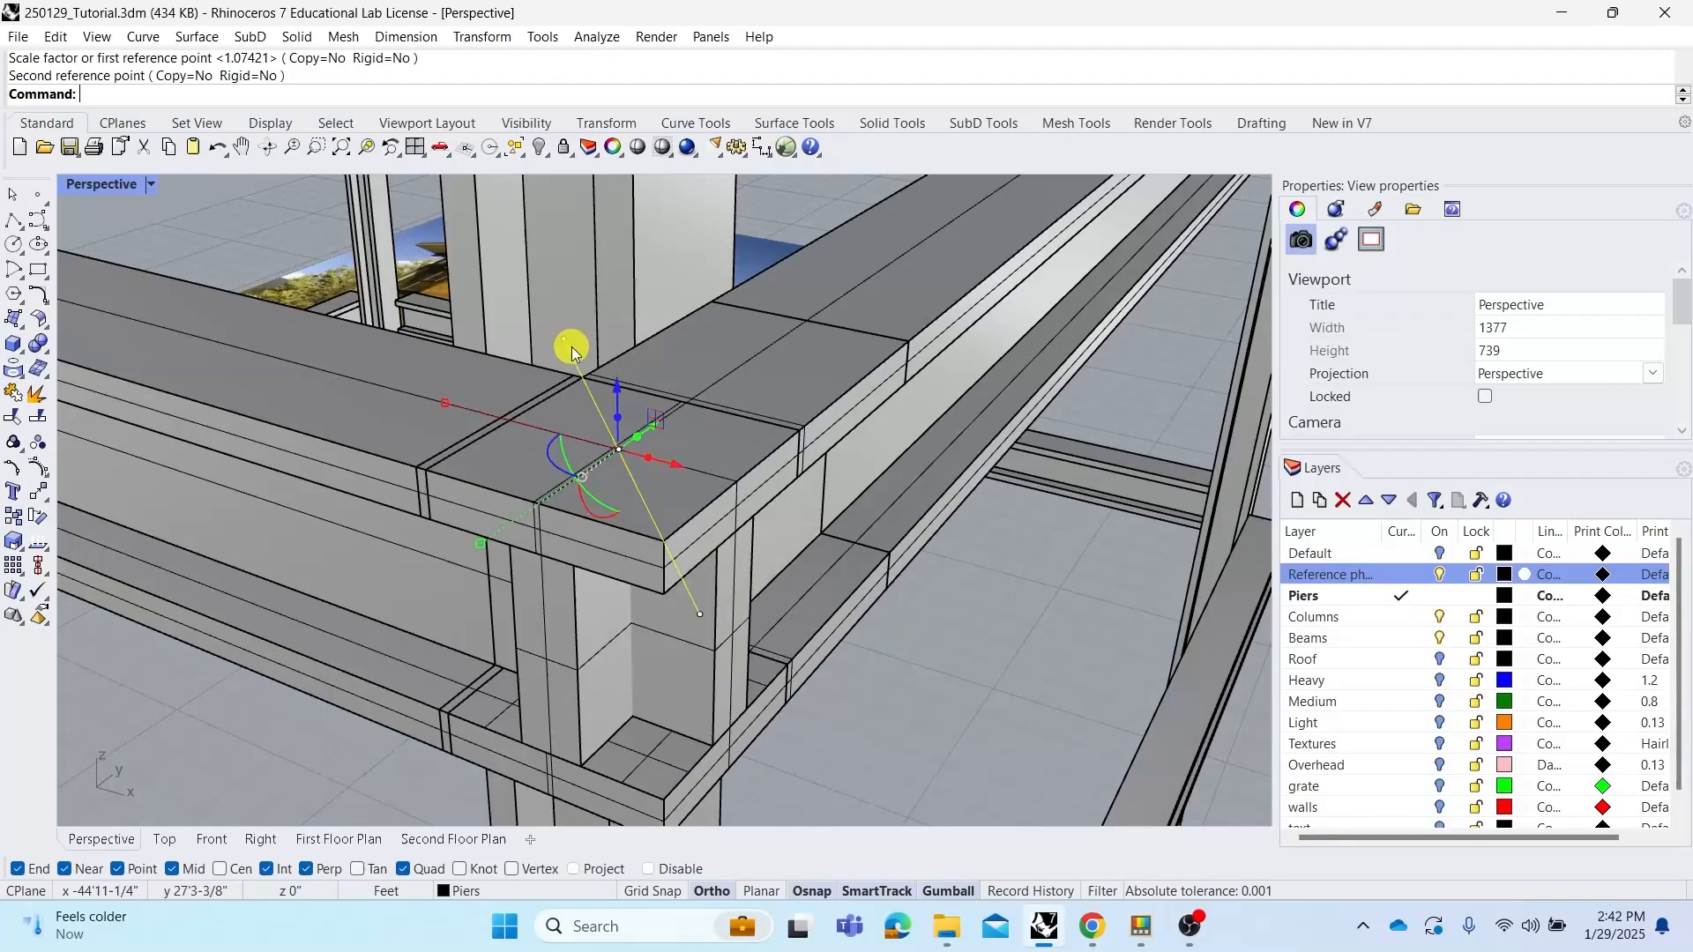
drag(617, 397, 613, 369)
right_drag(772, 500, 734, 479)
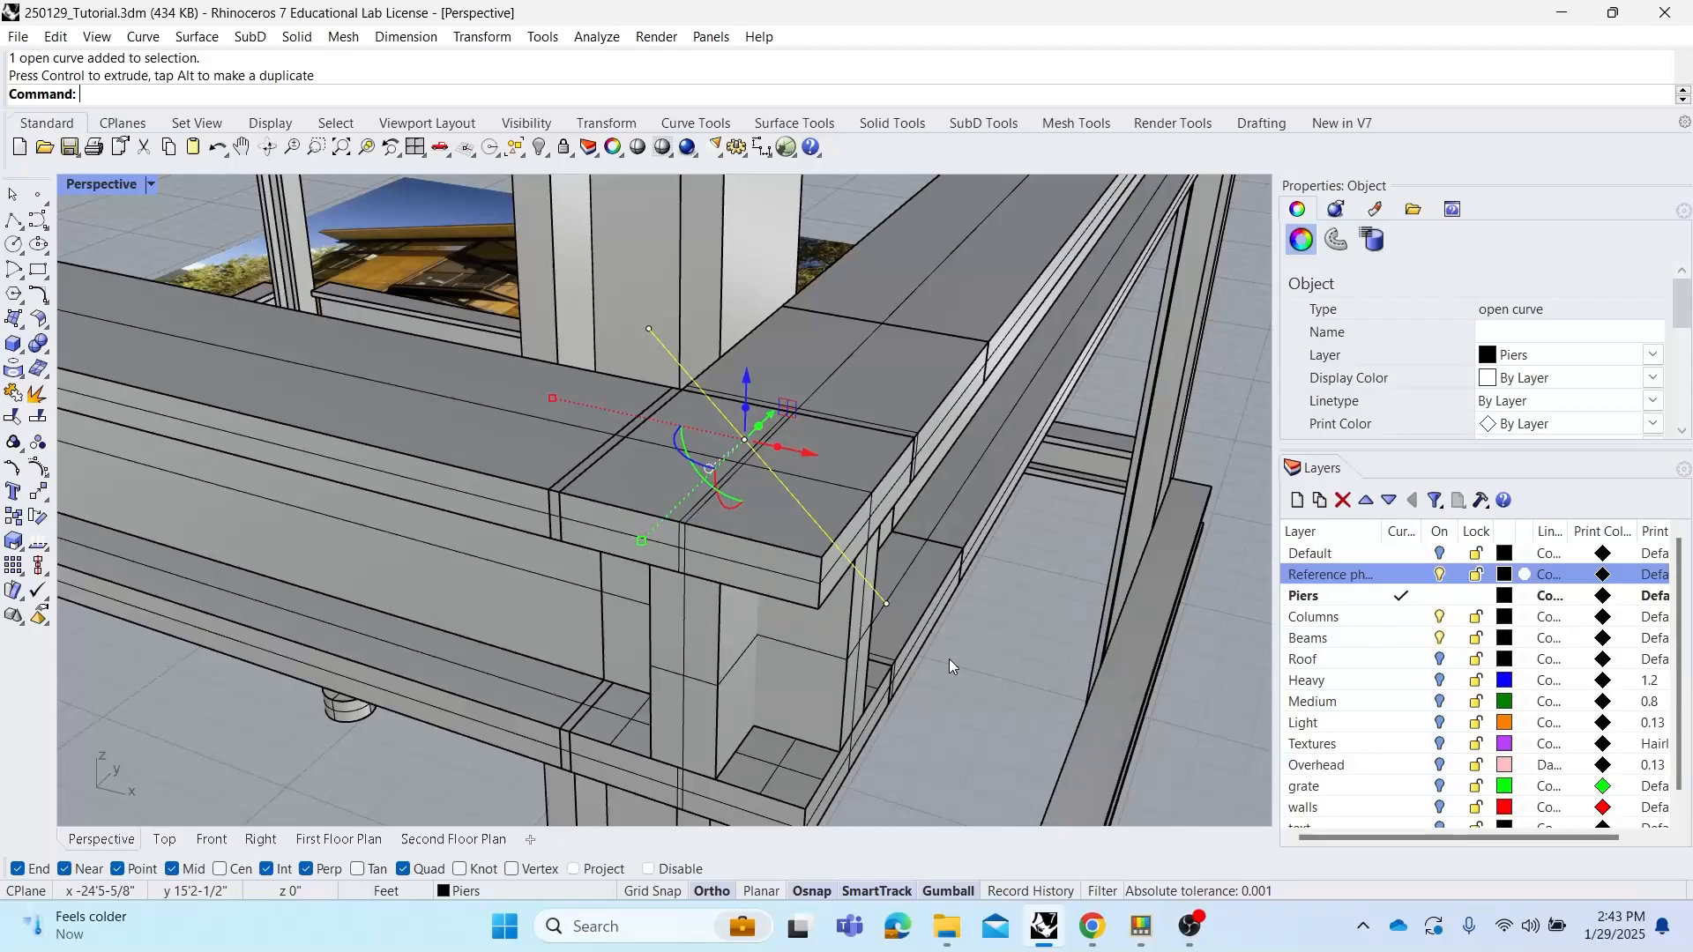
key(Escape)
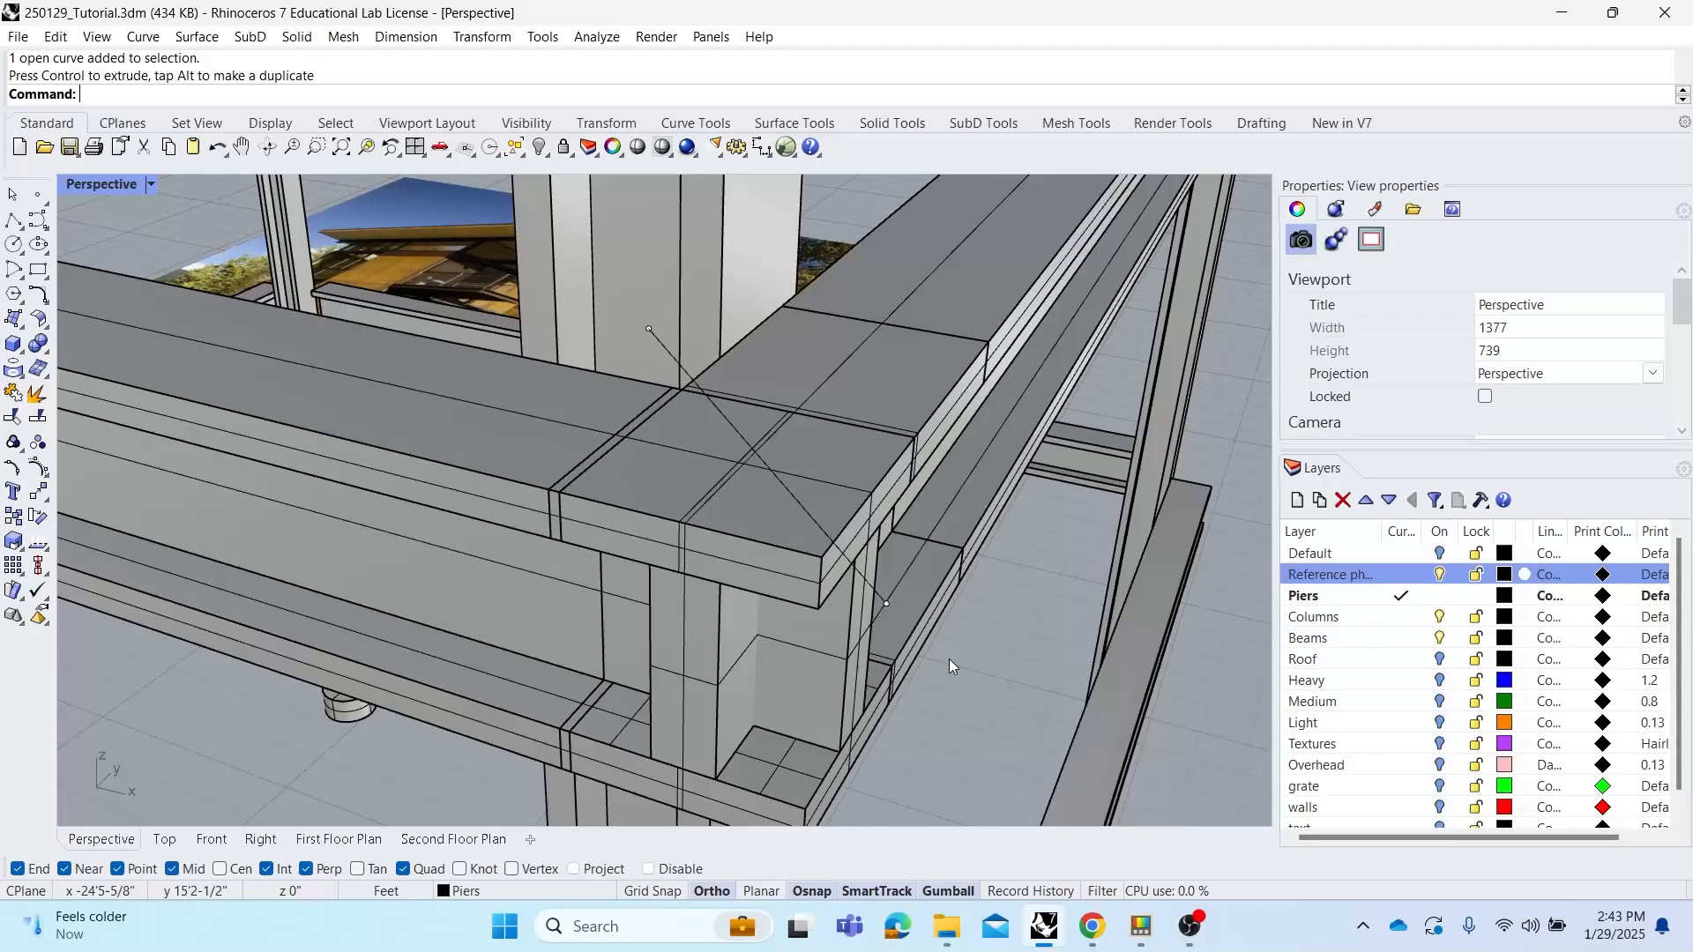
Extrude the diagonal line vertically with ExtrudeCrv into a surface cutting through the beam corner joint
click(855, 559)
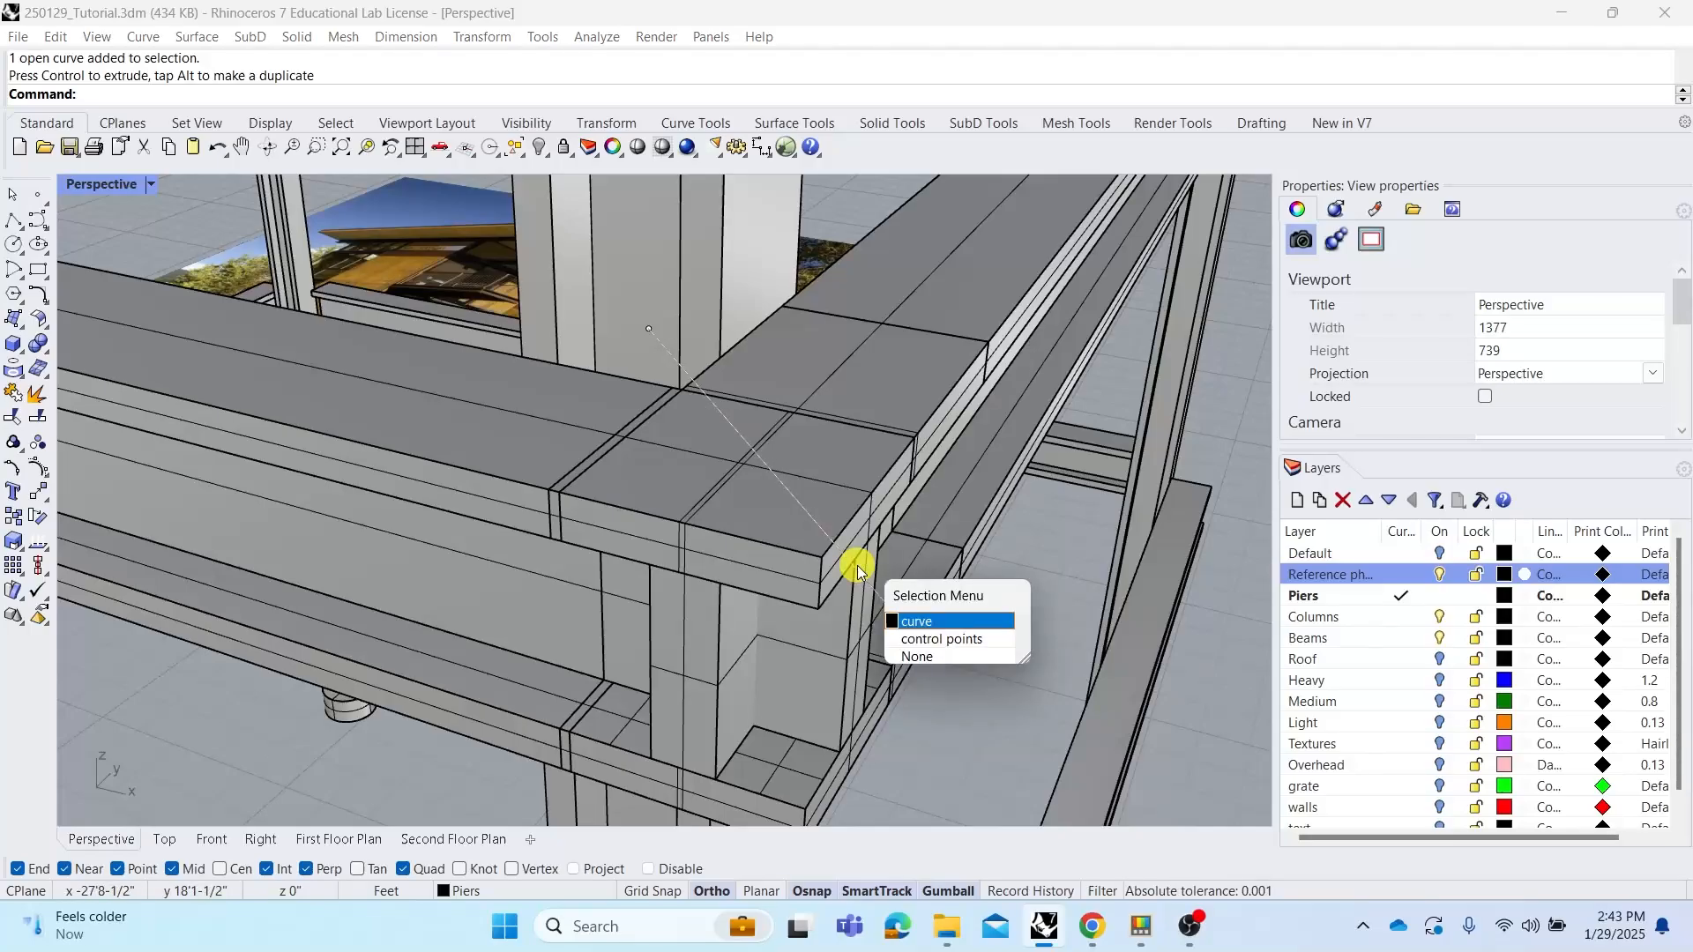
click(917, 622)
text(ExtrudeCrv)
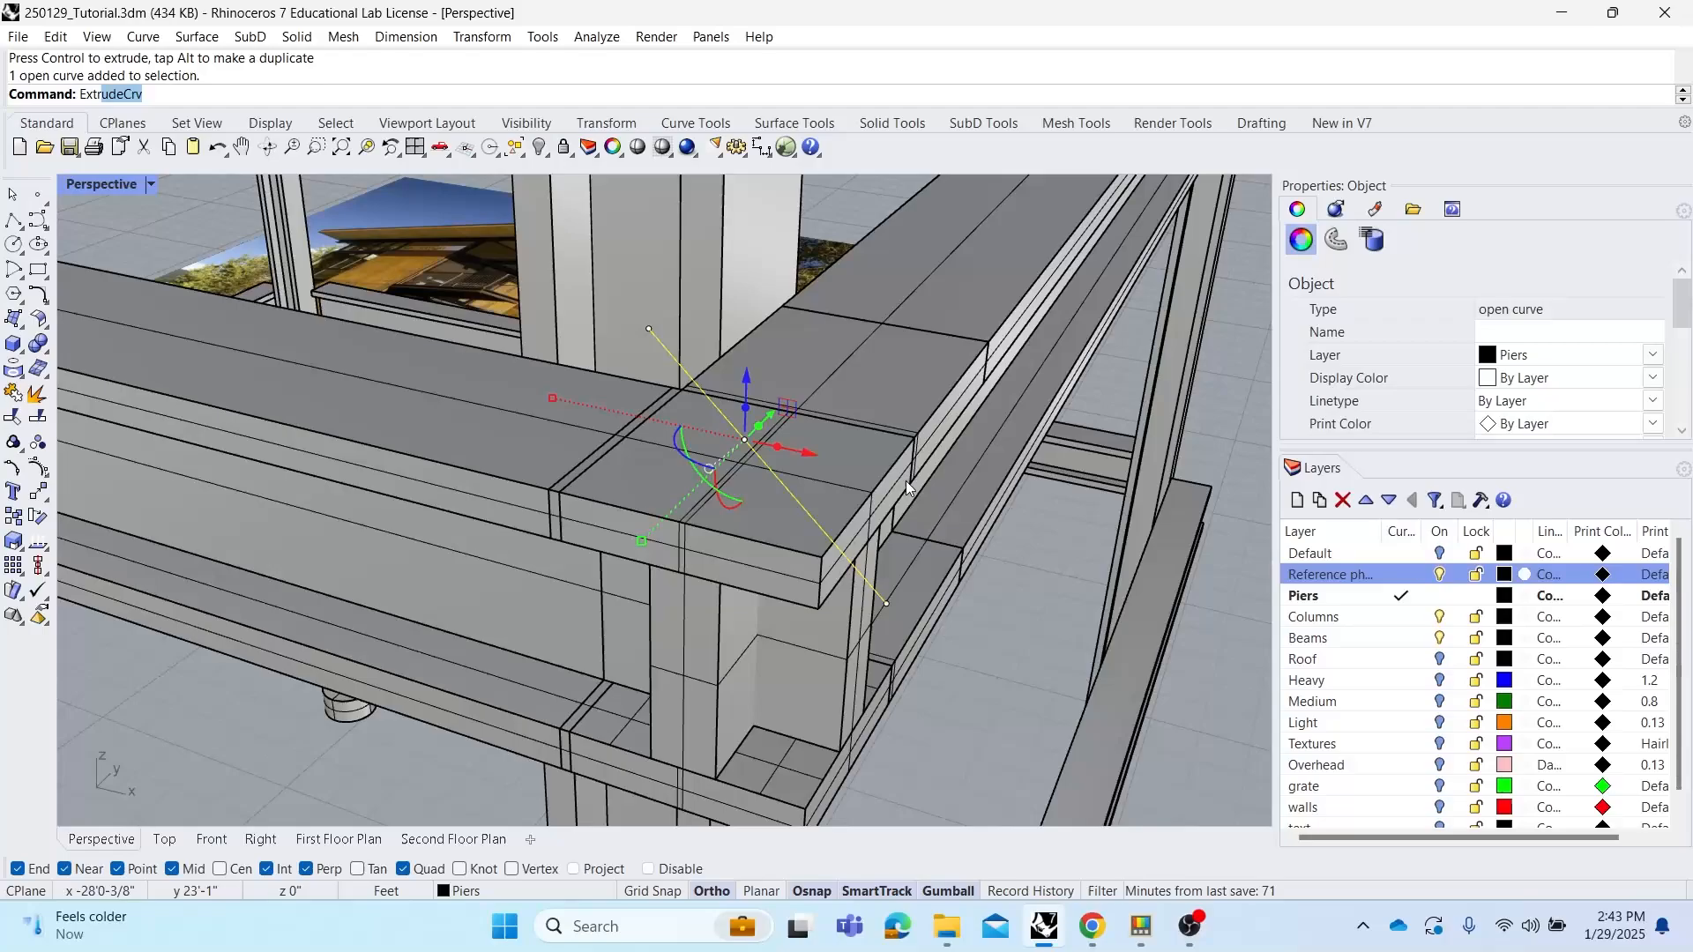
key(Return)
scroll(895, 458, down, 5)
right_drag(895, 458, 886, 450)
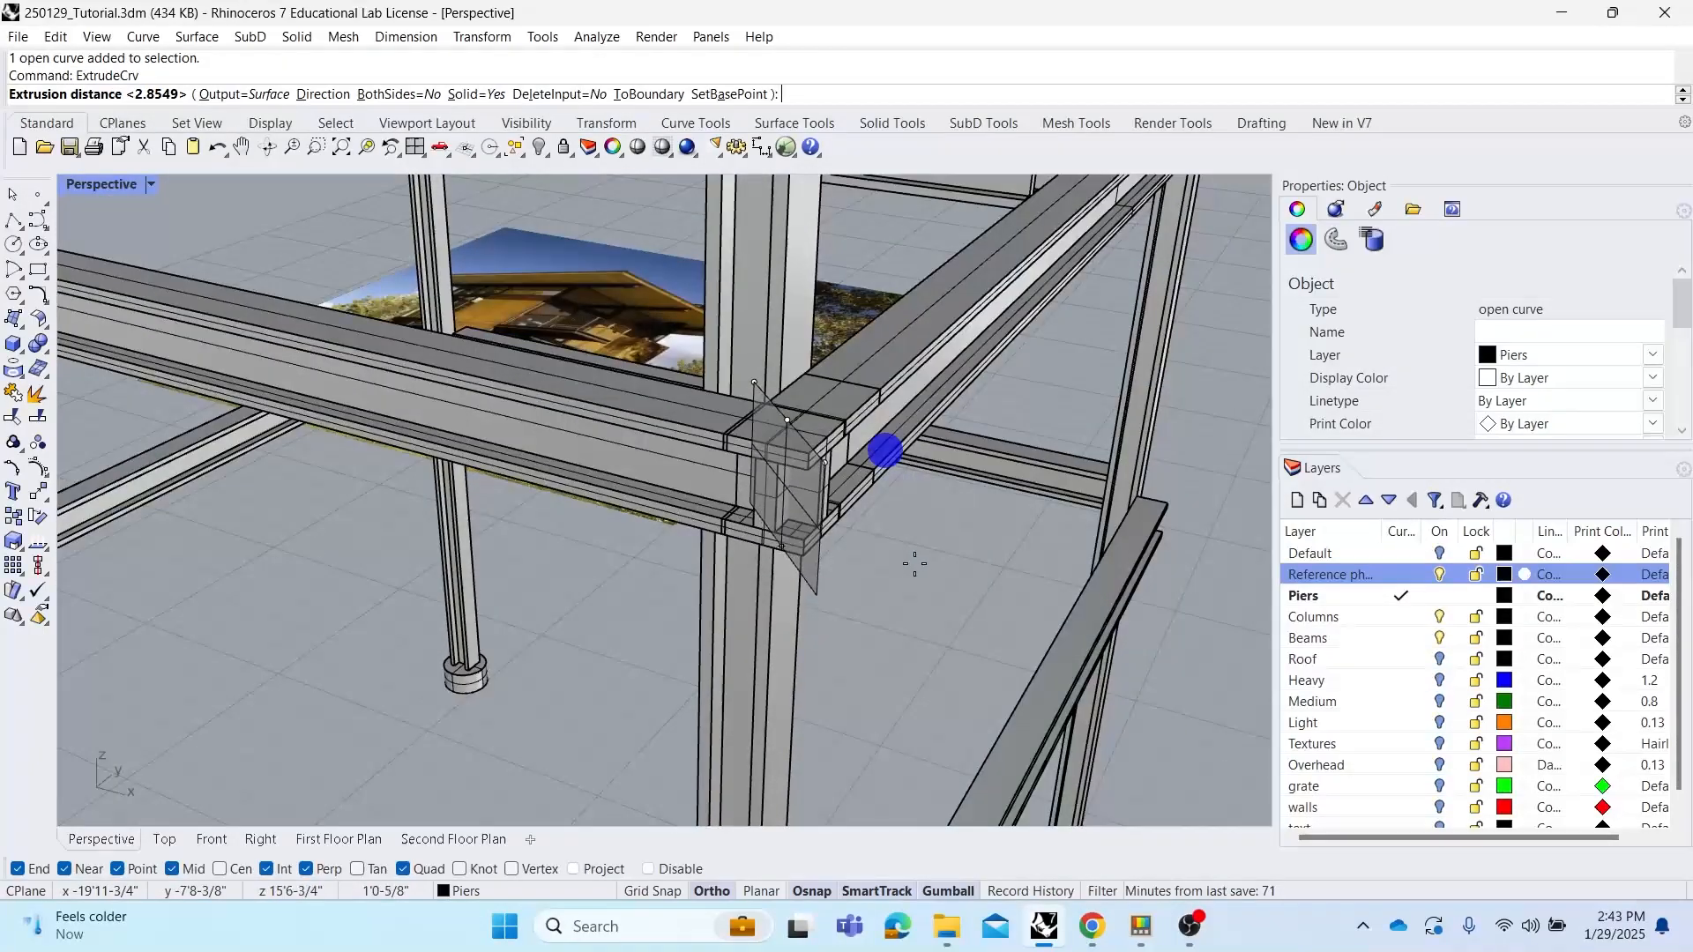
click(914, 564)
scroll(818, 454, up, 5)
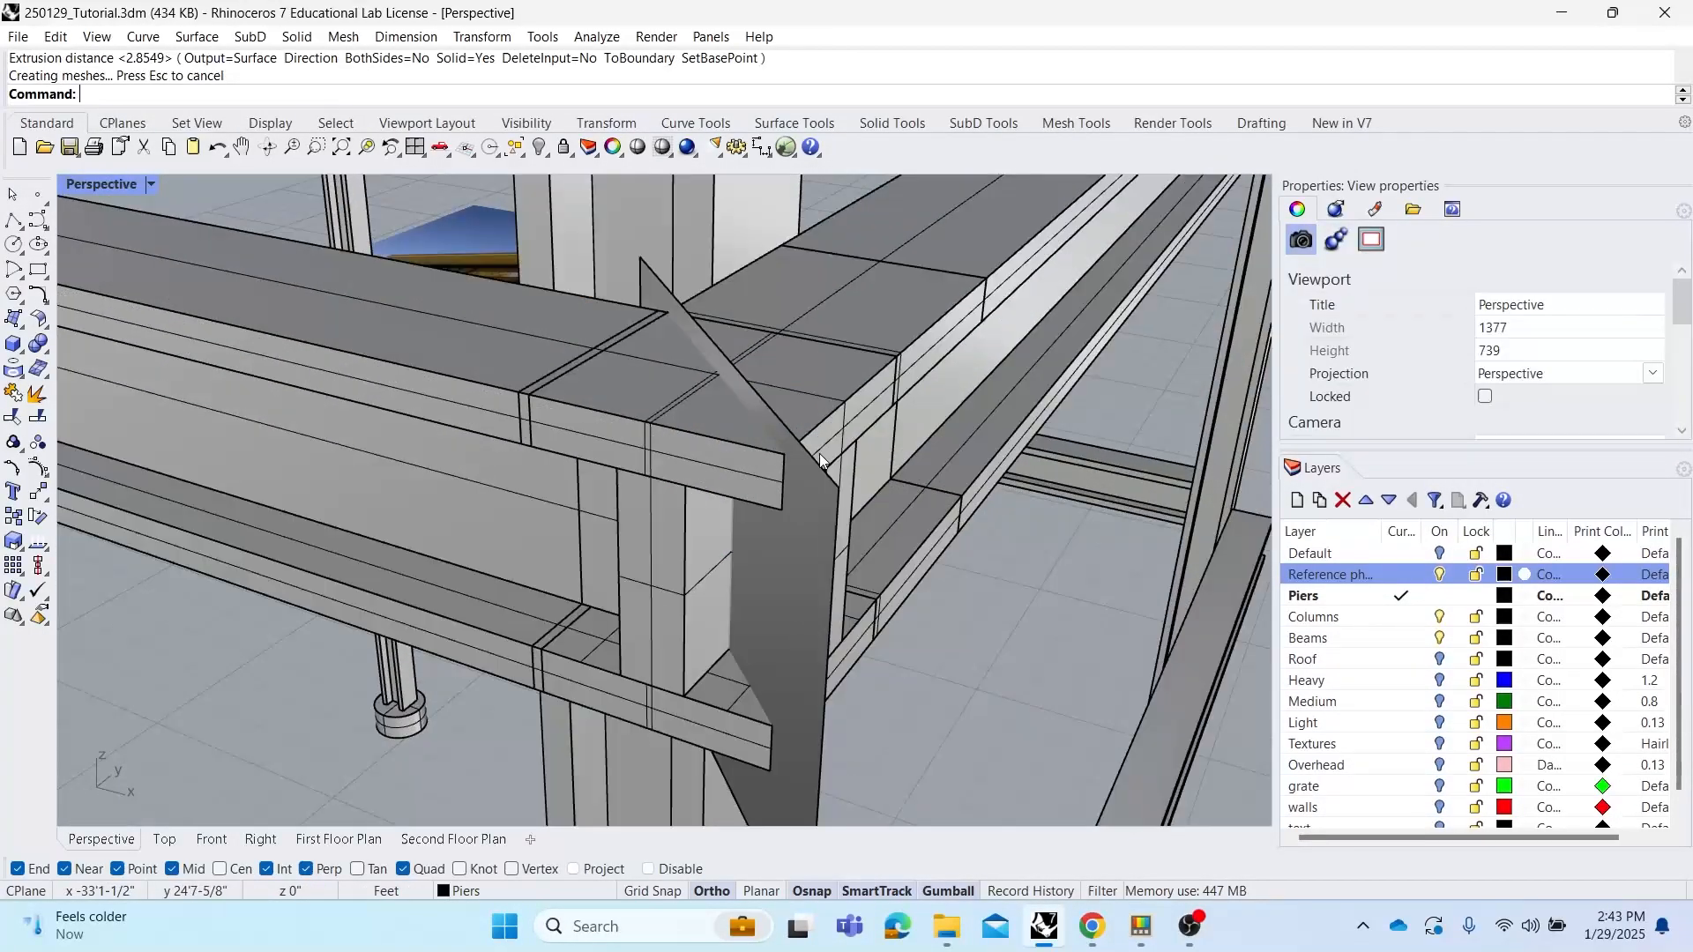
Delete the original diagonal line at the beam joint
click(817, 463)
click(873, 538)
key(Delete)
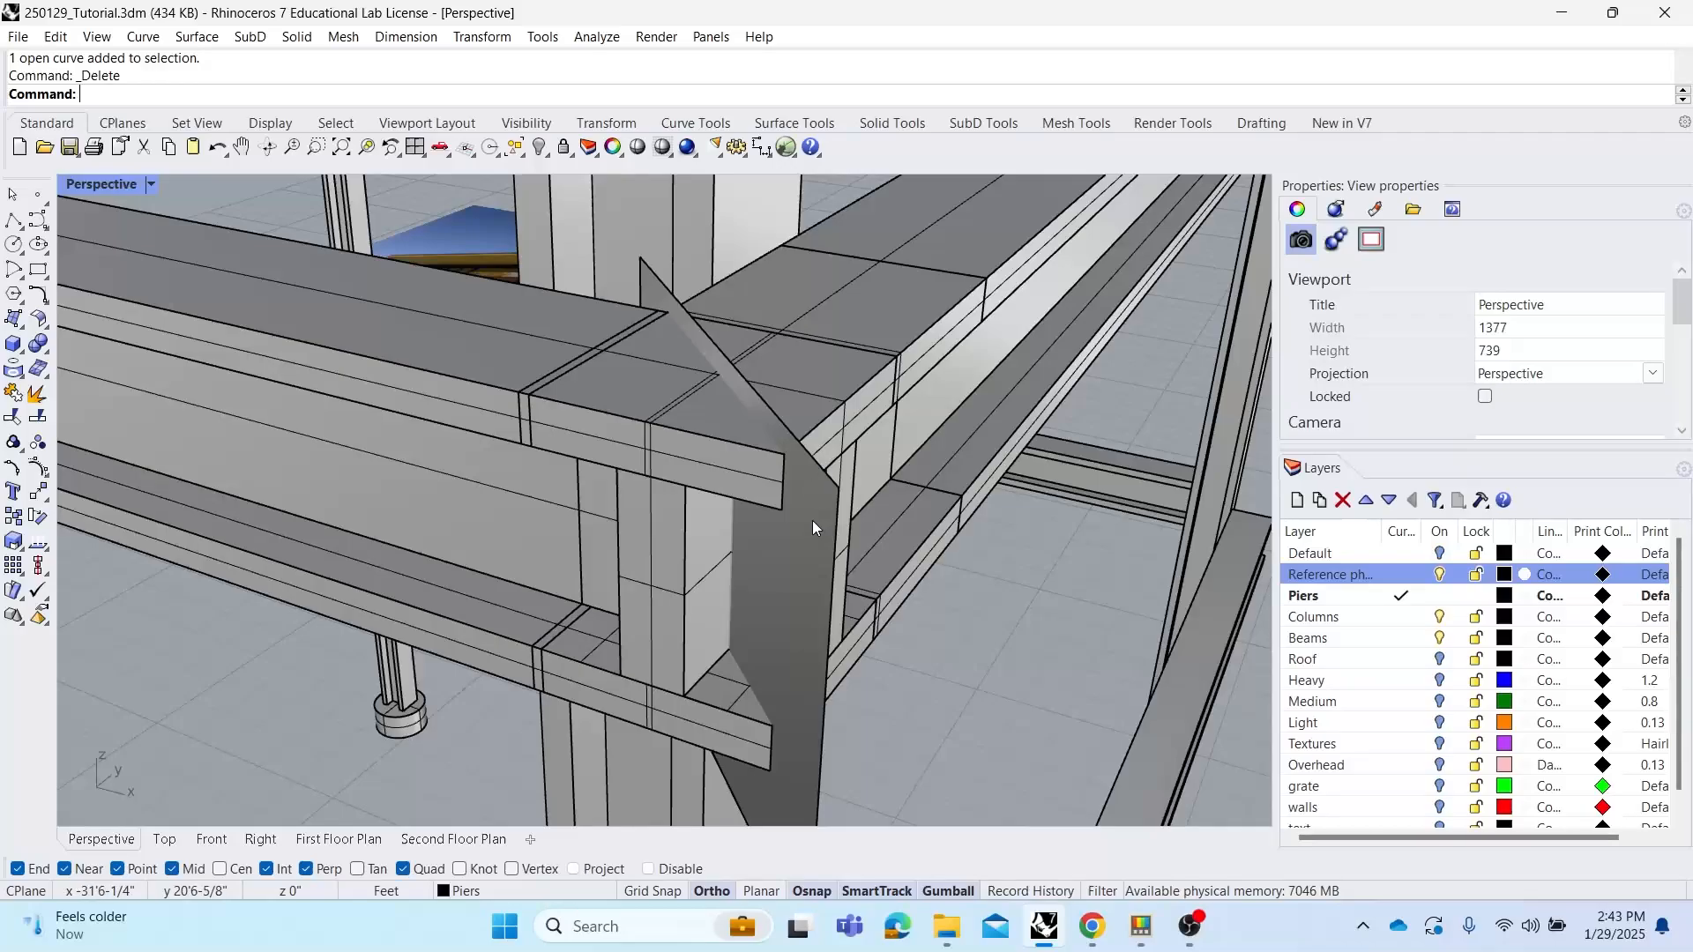
Try to join the two beams meeting at the corner into one solid with BooleanUnion
right_drag(812, 521, 812, 426)
right_drag(826, 499, 838, 495)
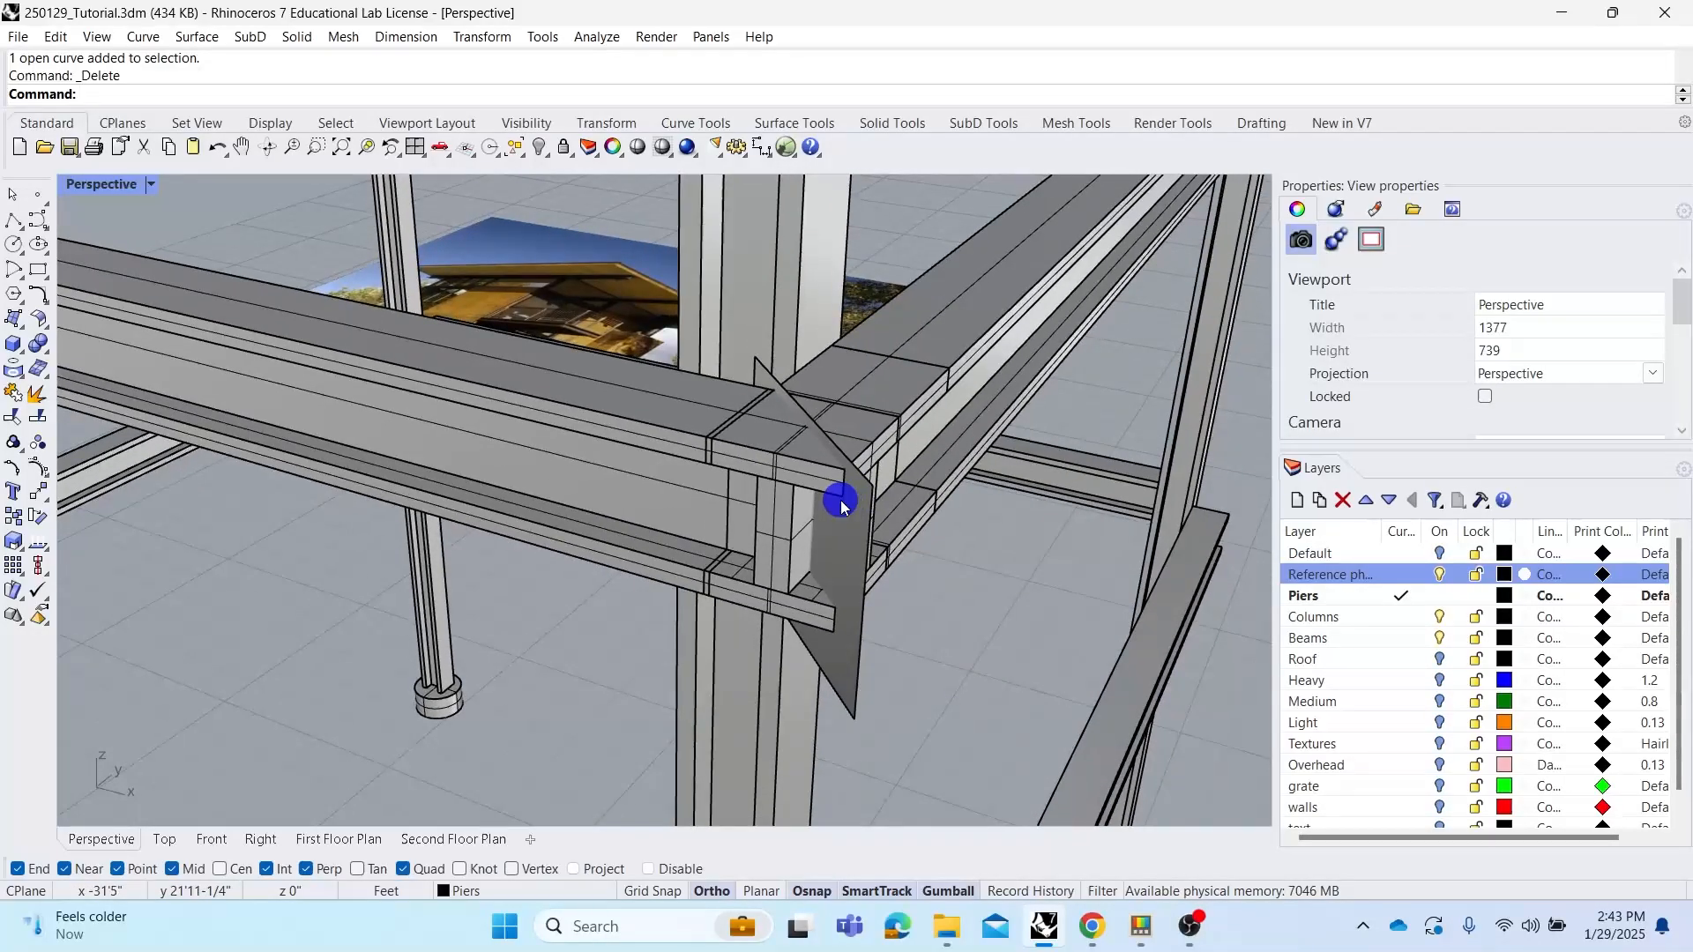
click(854, 522)
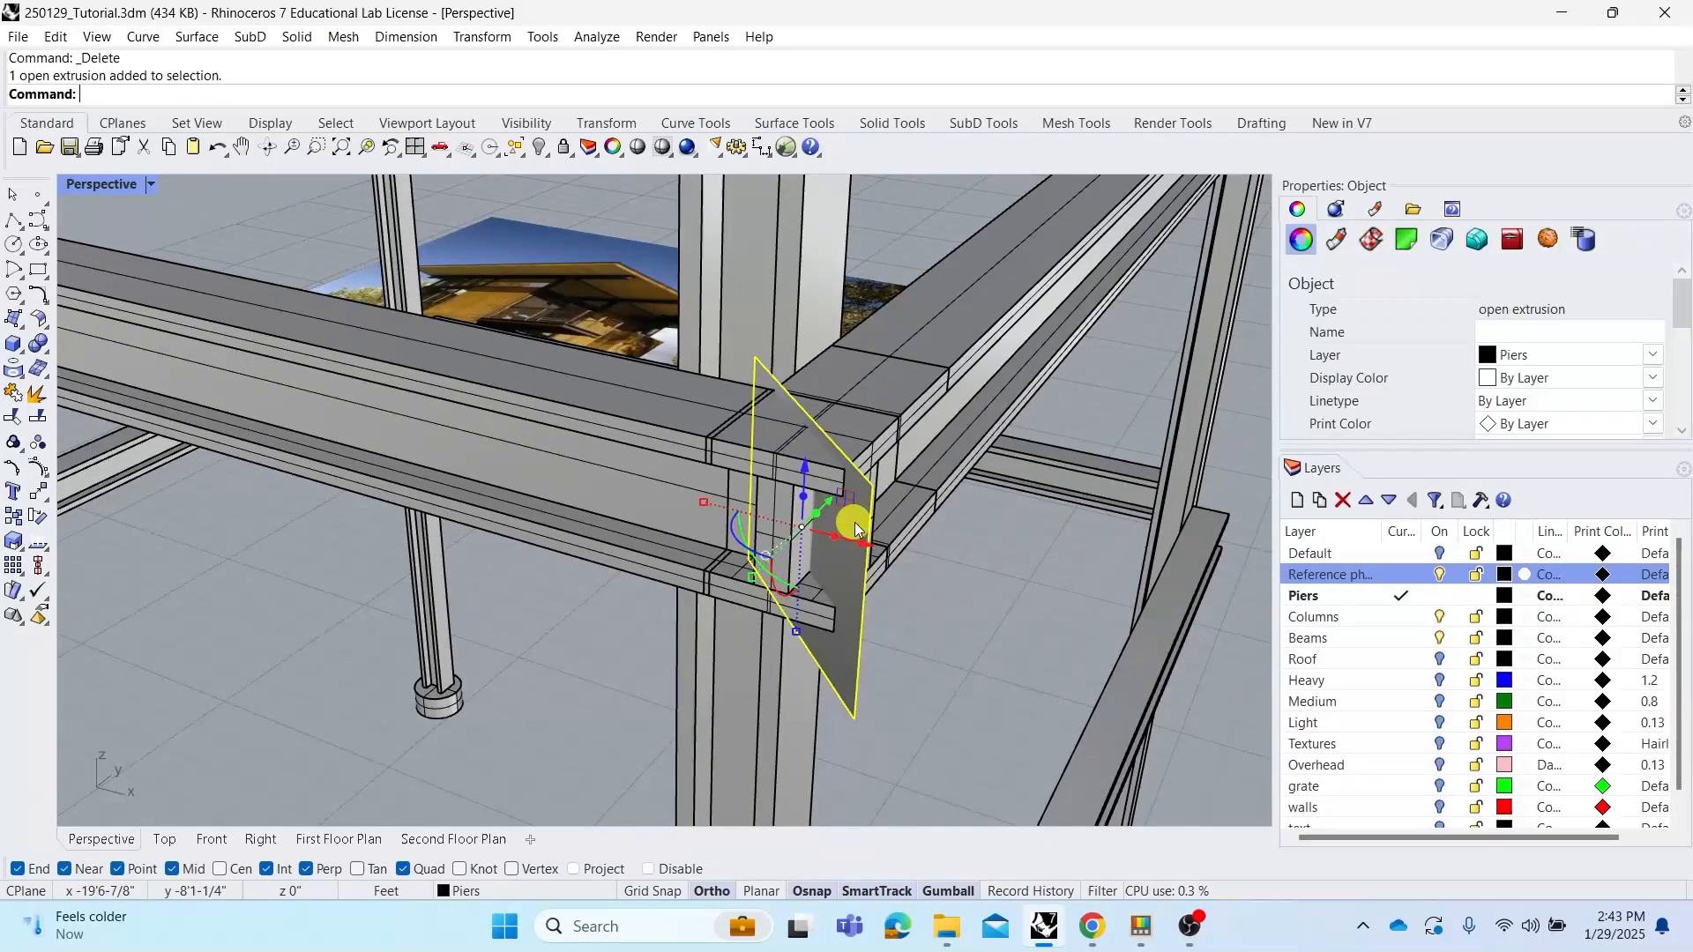
click(927, 607)
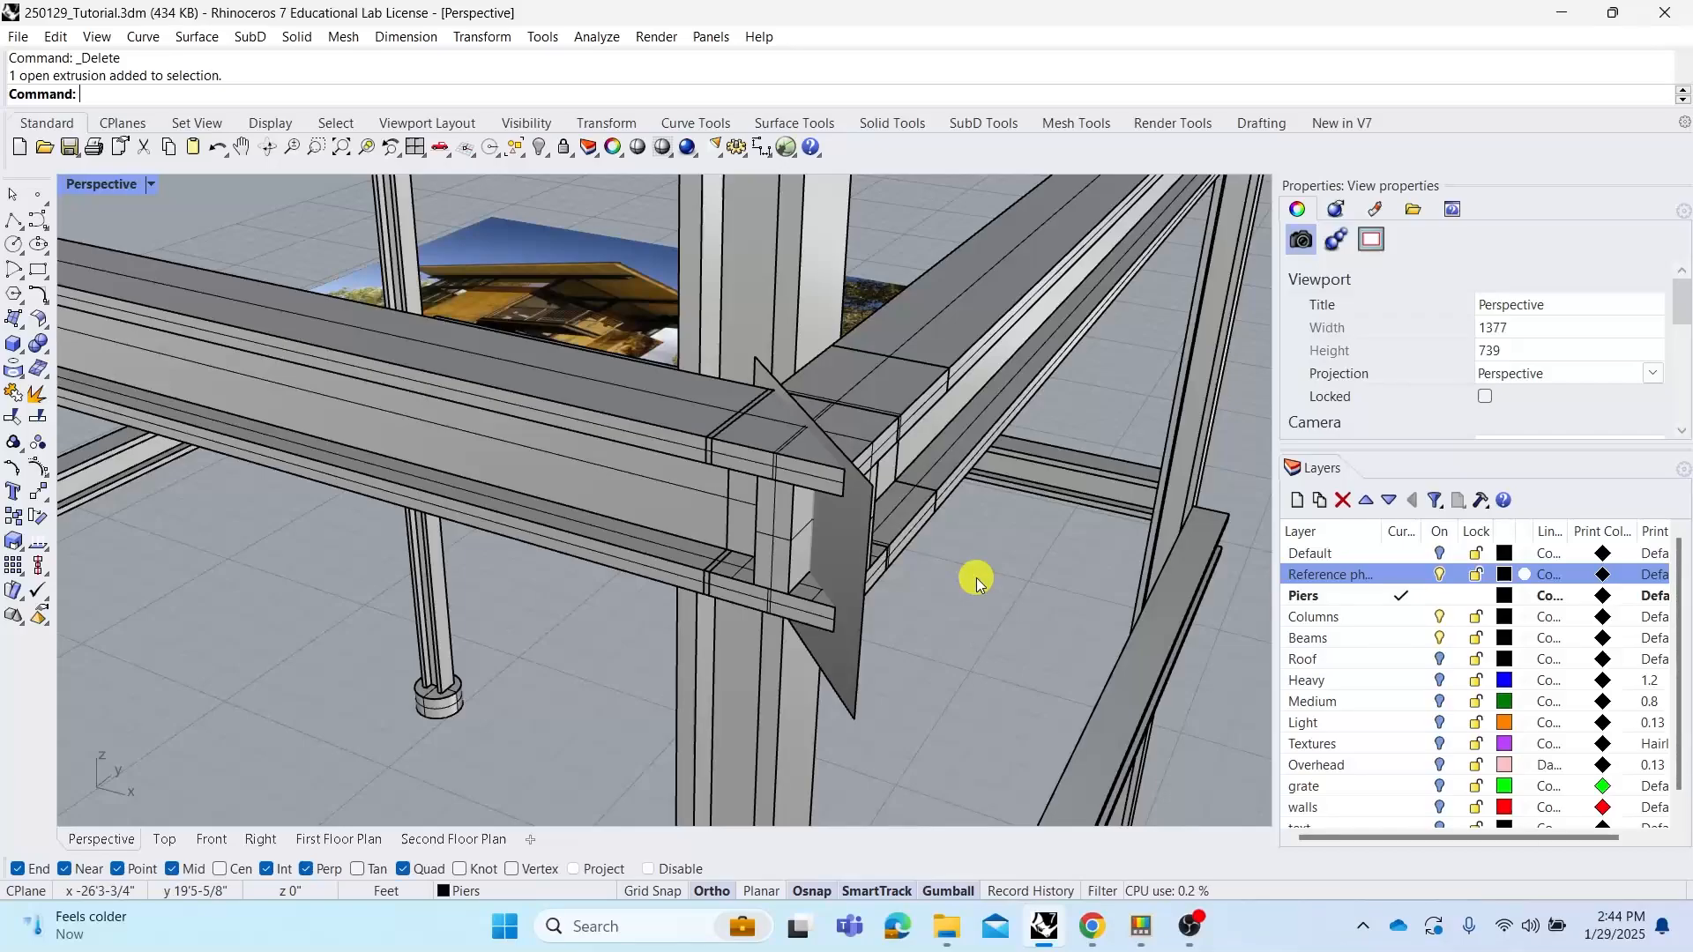
text(BooleanDifference)
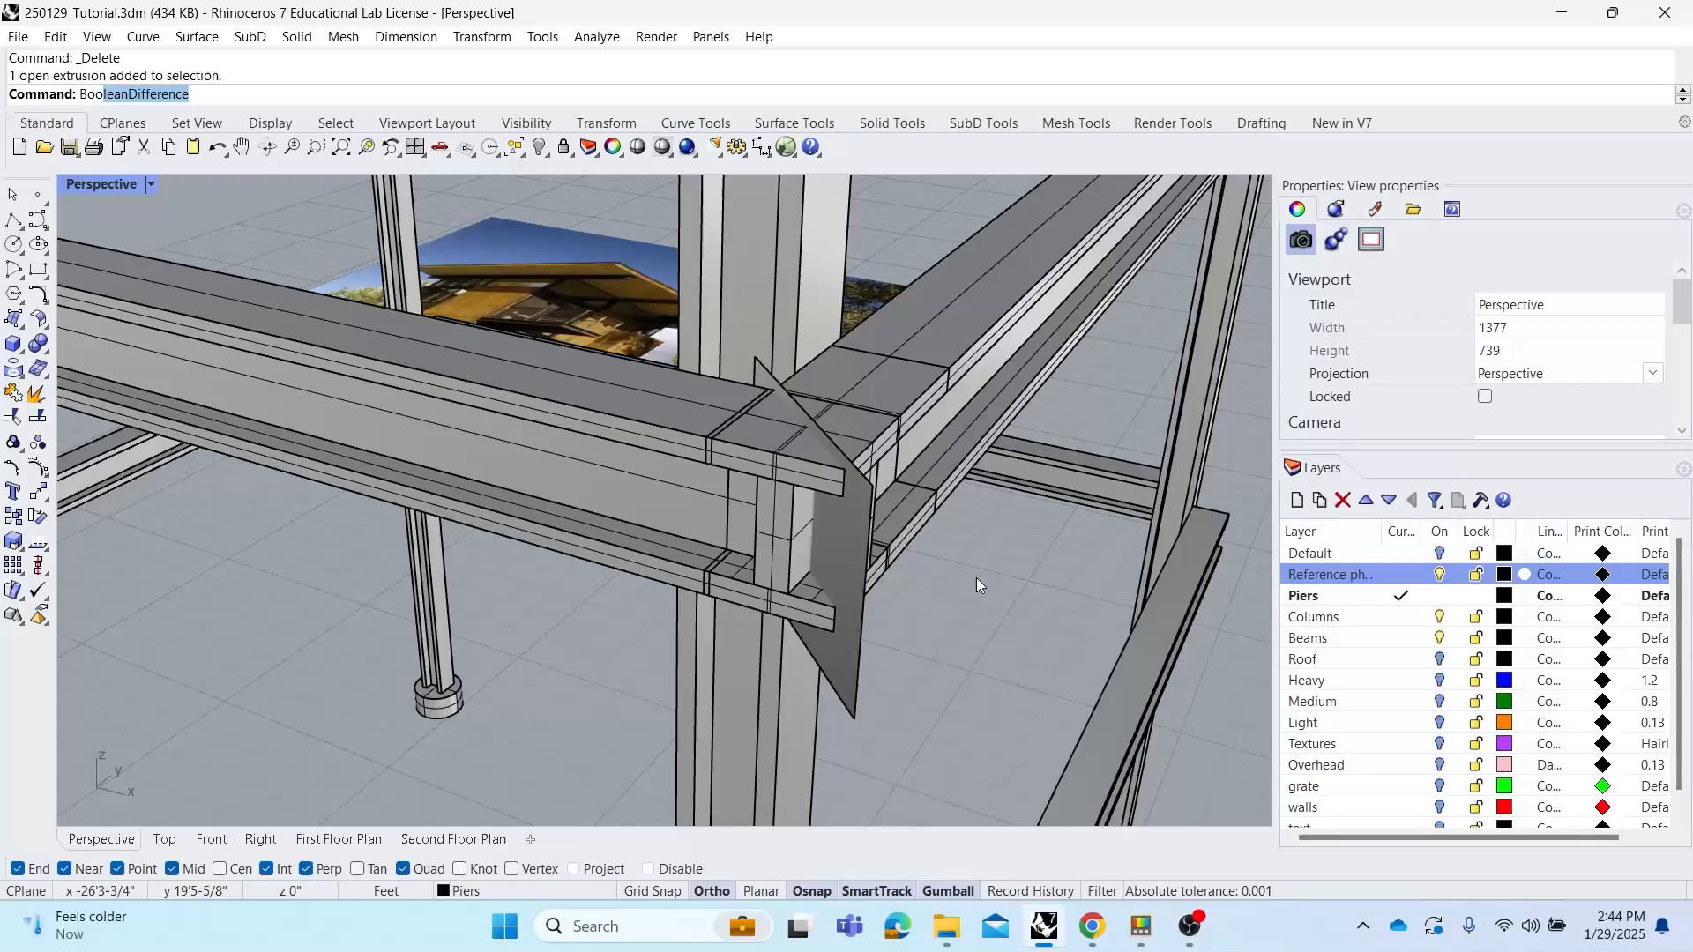
click(146, 183)
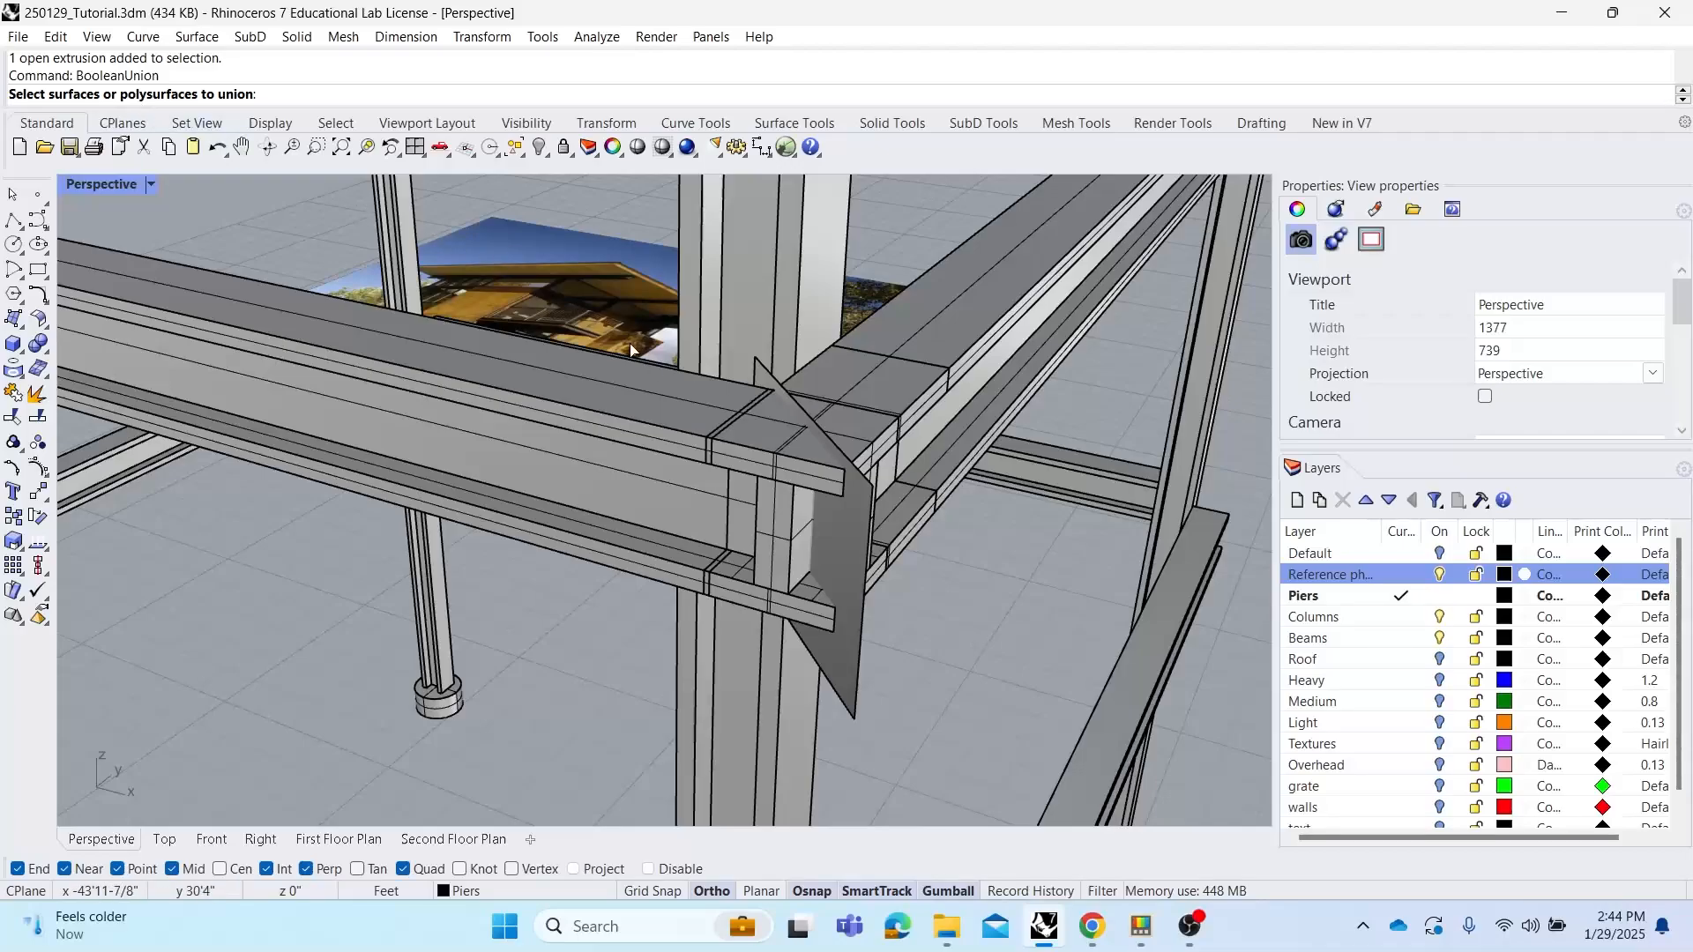
click(646, 420)
click(930, 413)
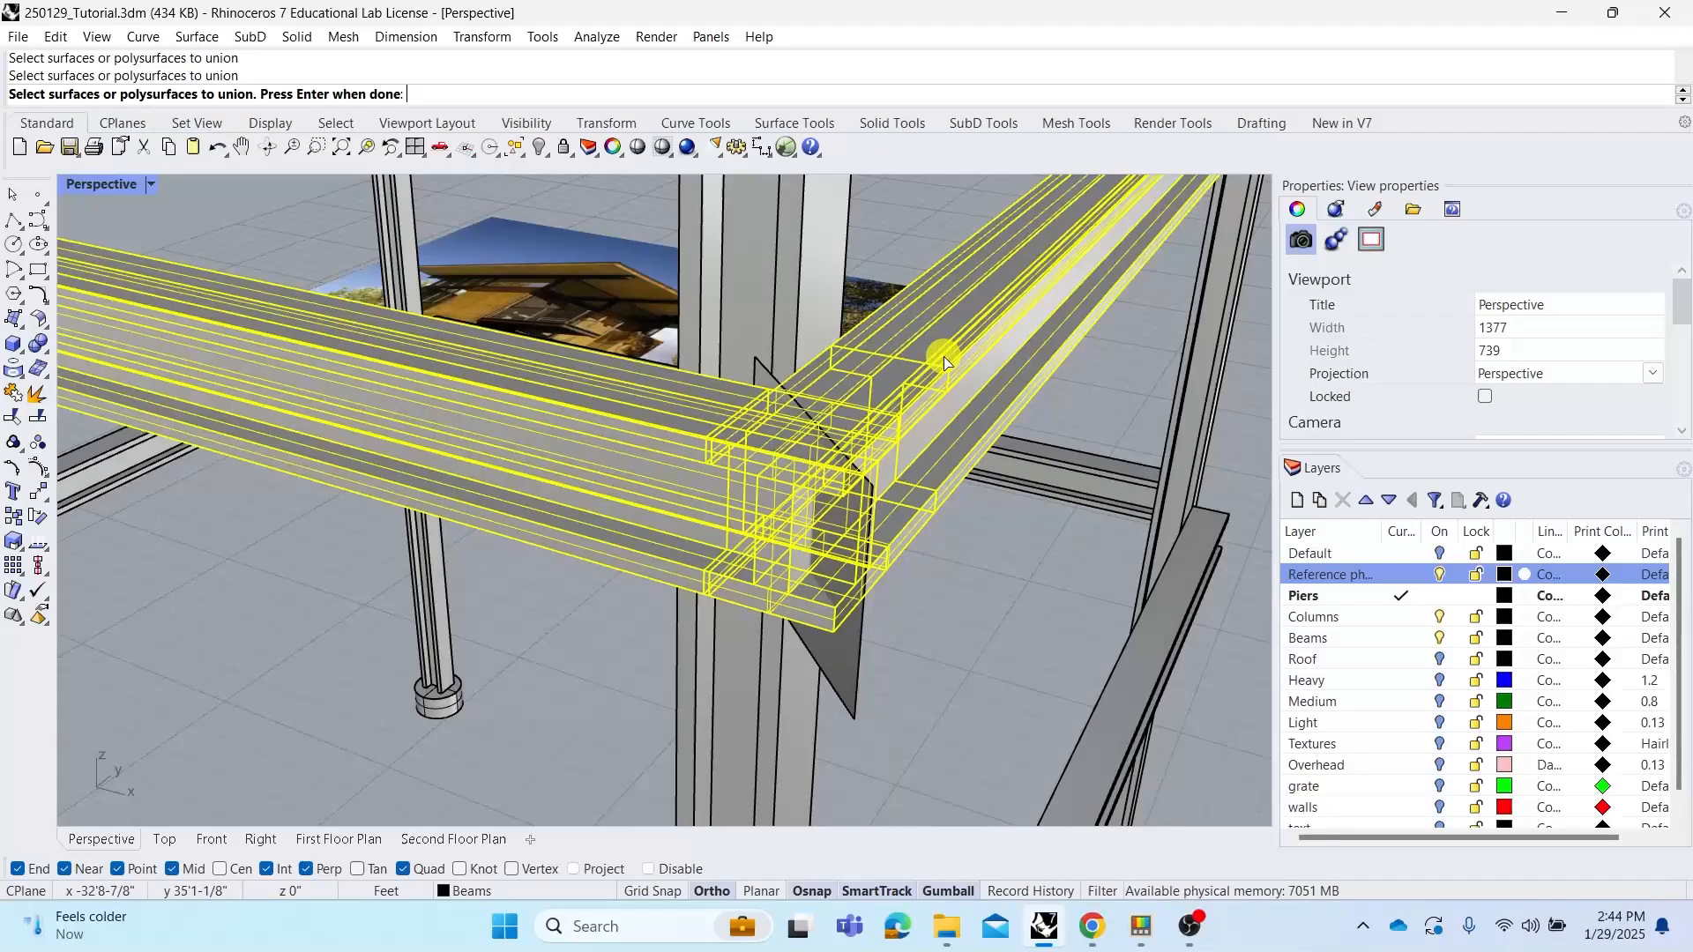
right_click(874, 351)
Move the joined beams with the gumball, then undo the move and the BooleanUnion
click(907, 390)
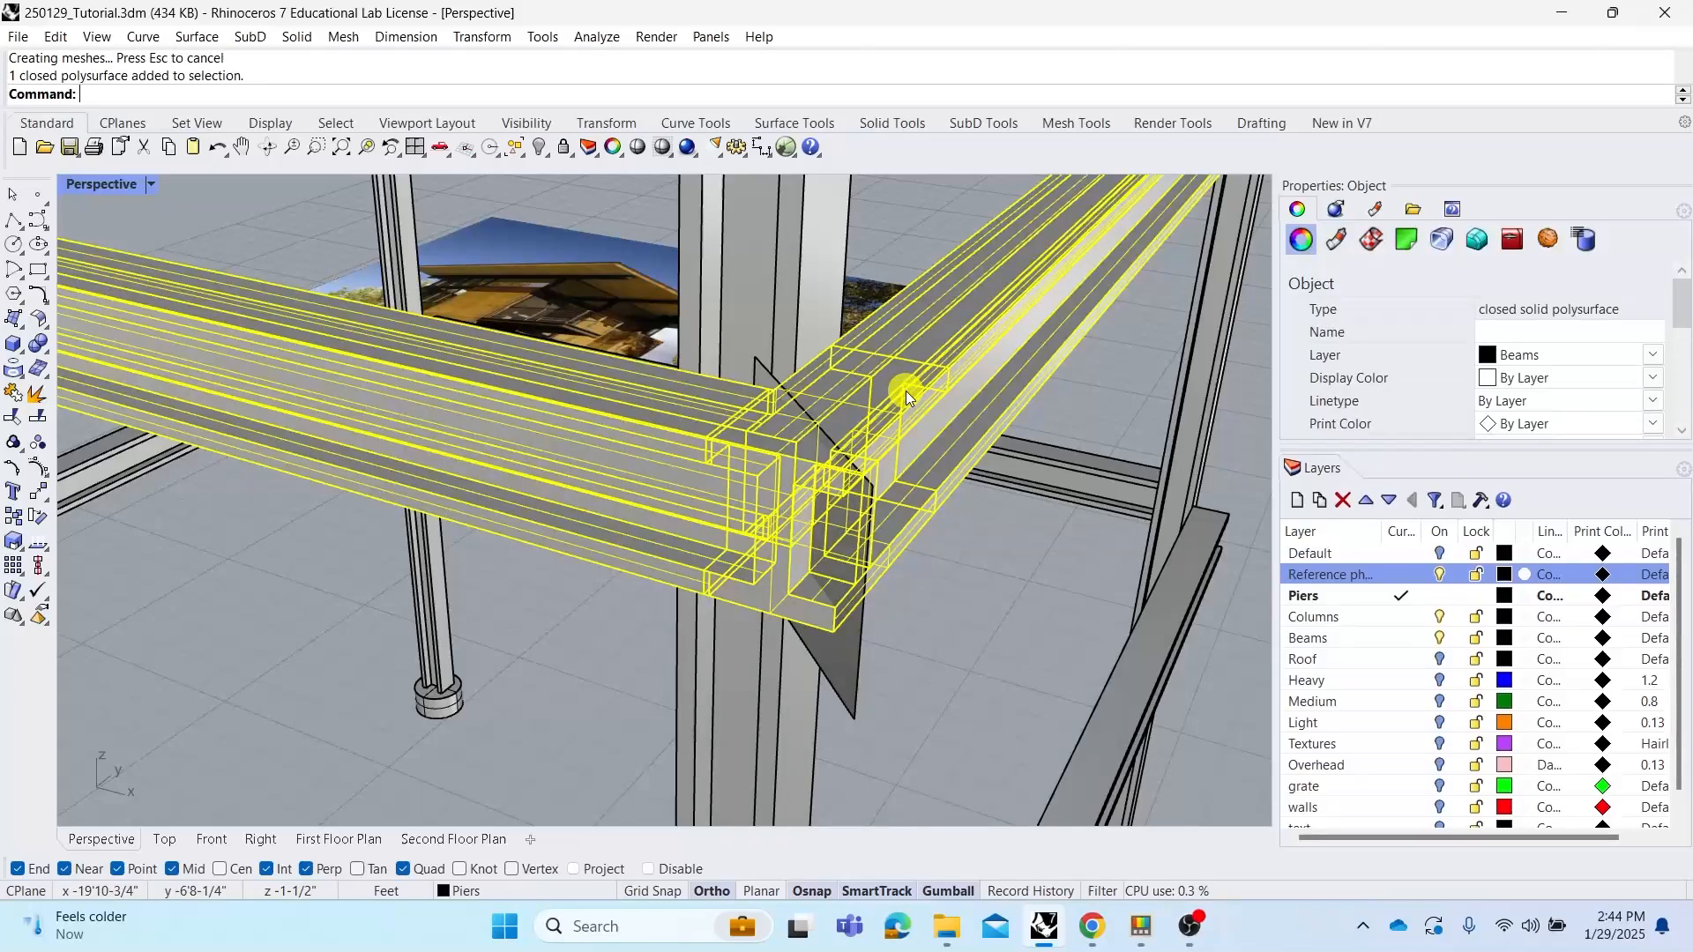
scroll(745, 395, down, 5)
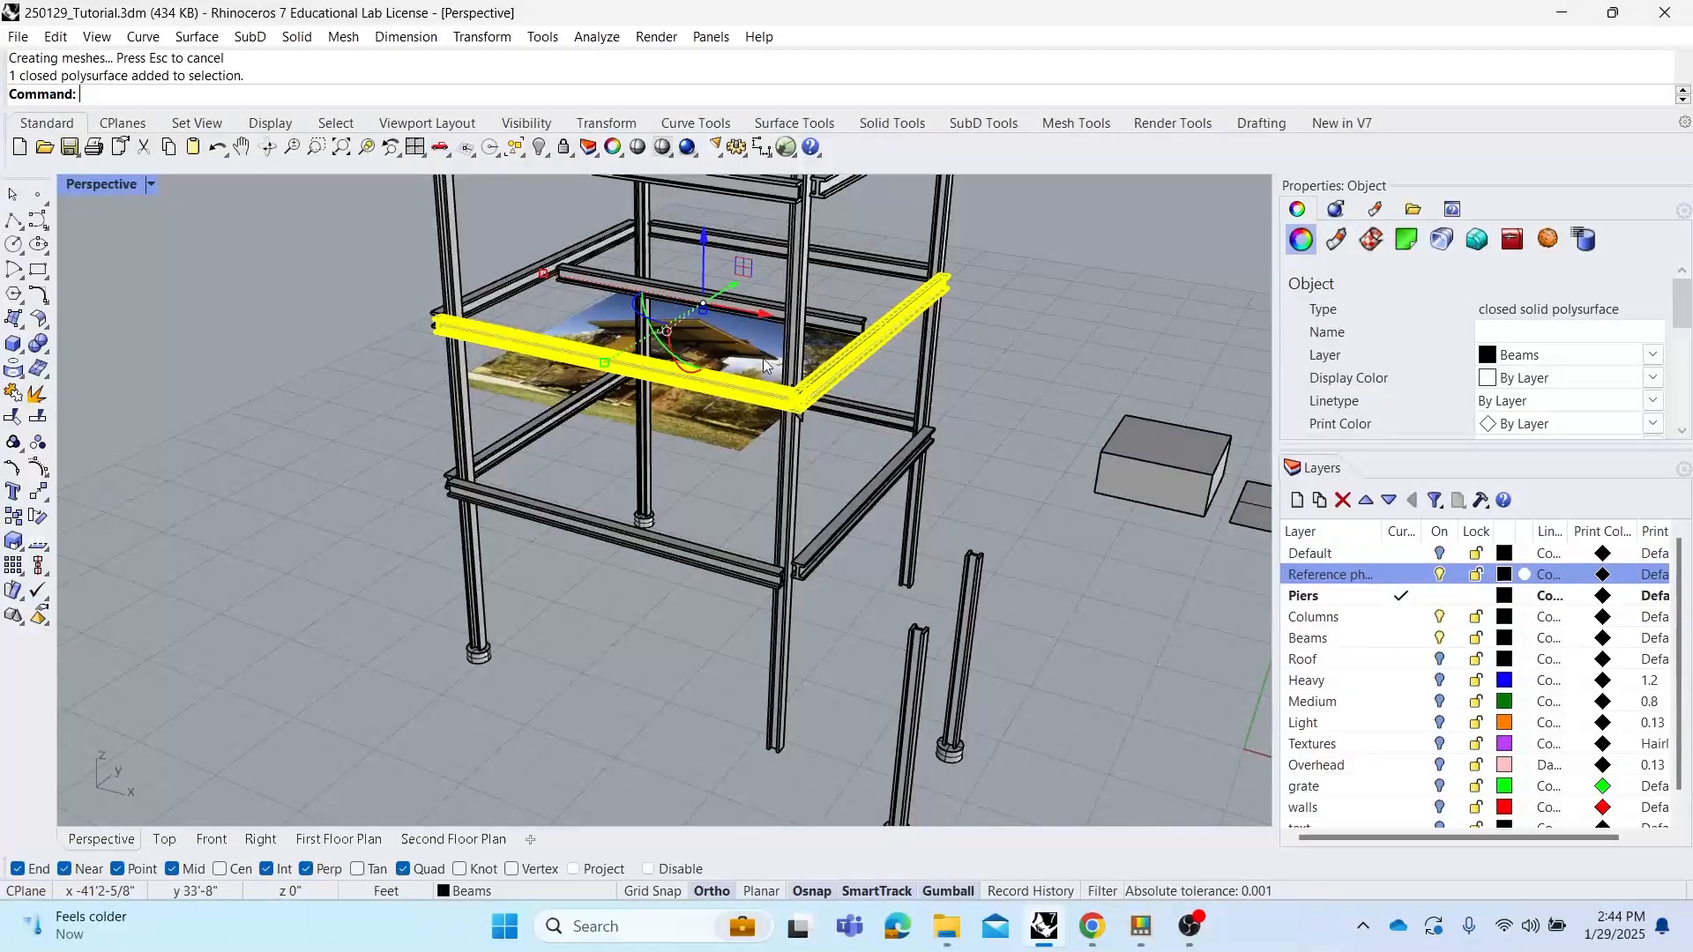
scroll(764, 358, up, 1)
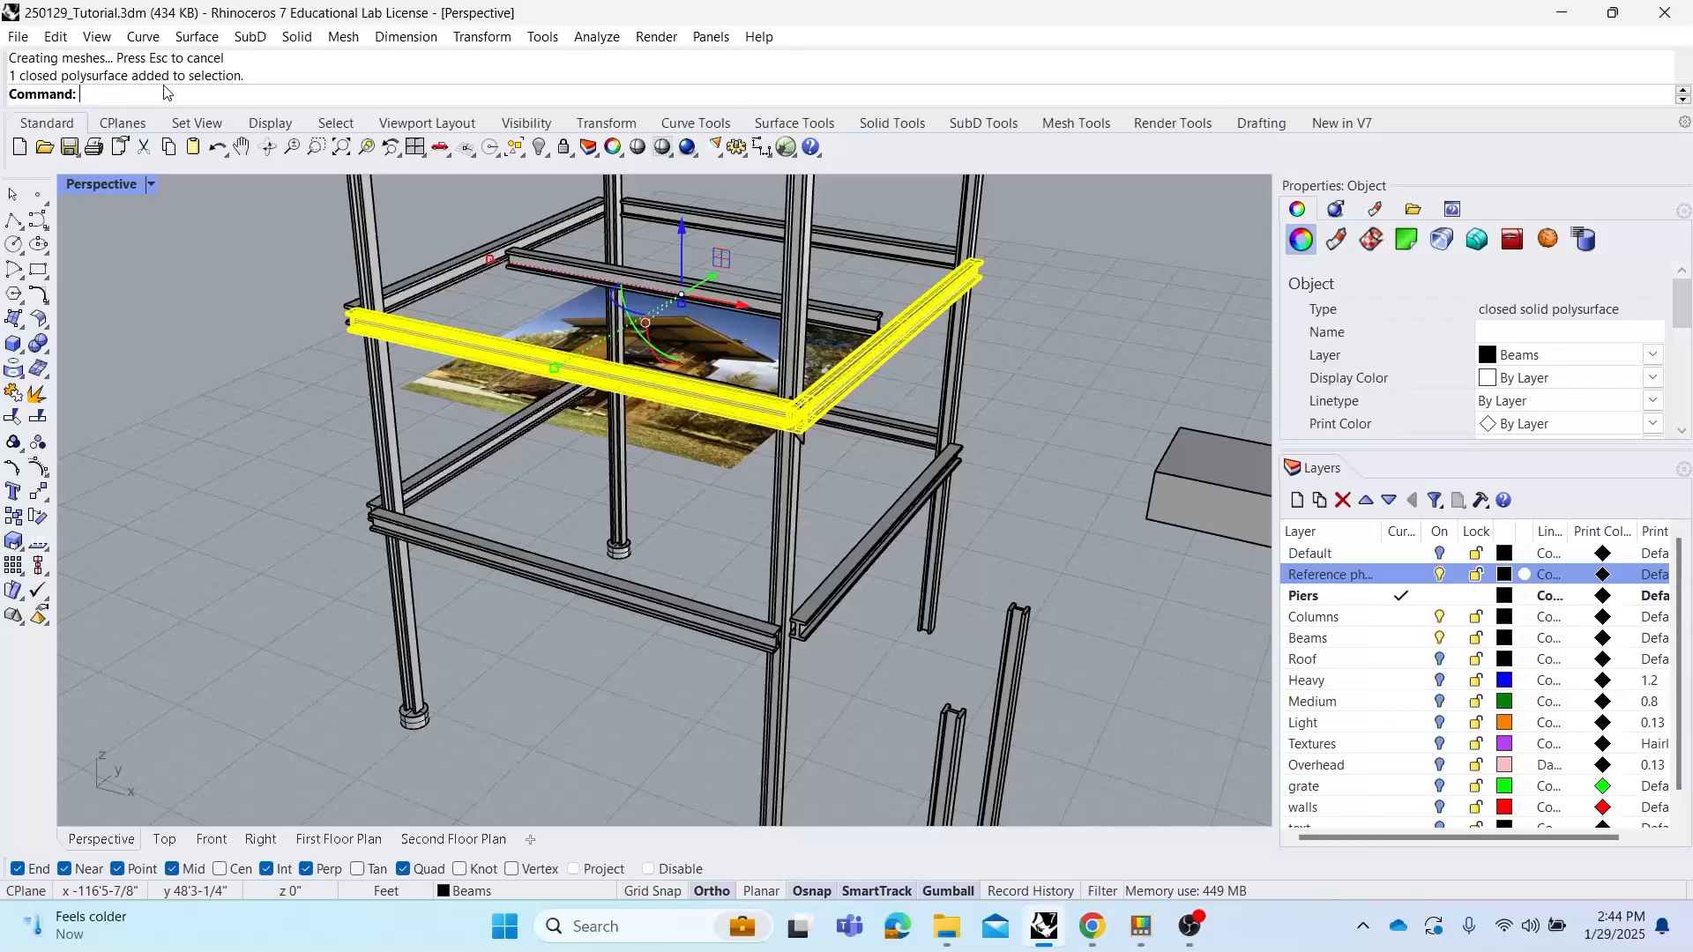
drag(684, 233, 698, 322)
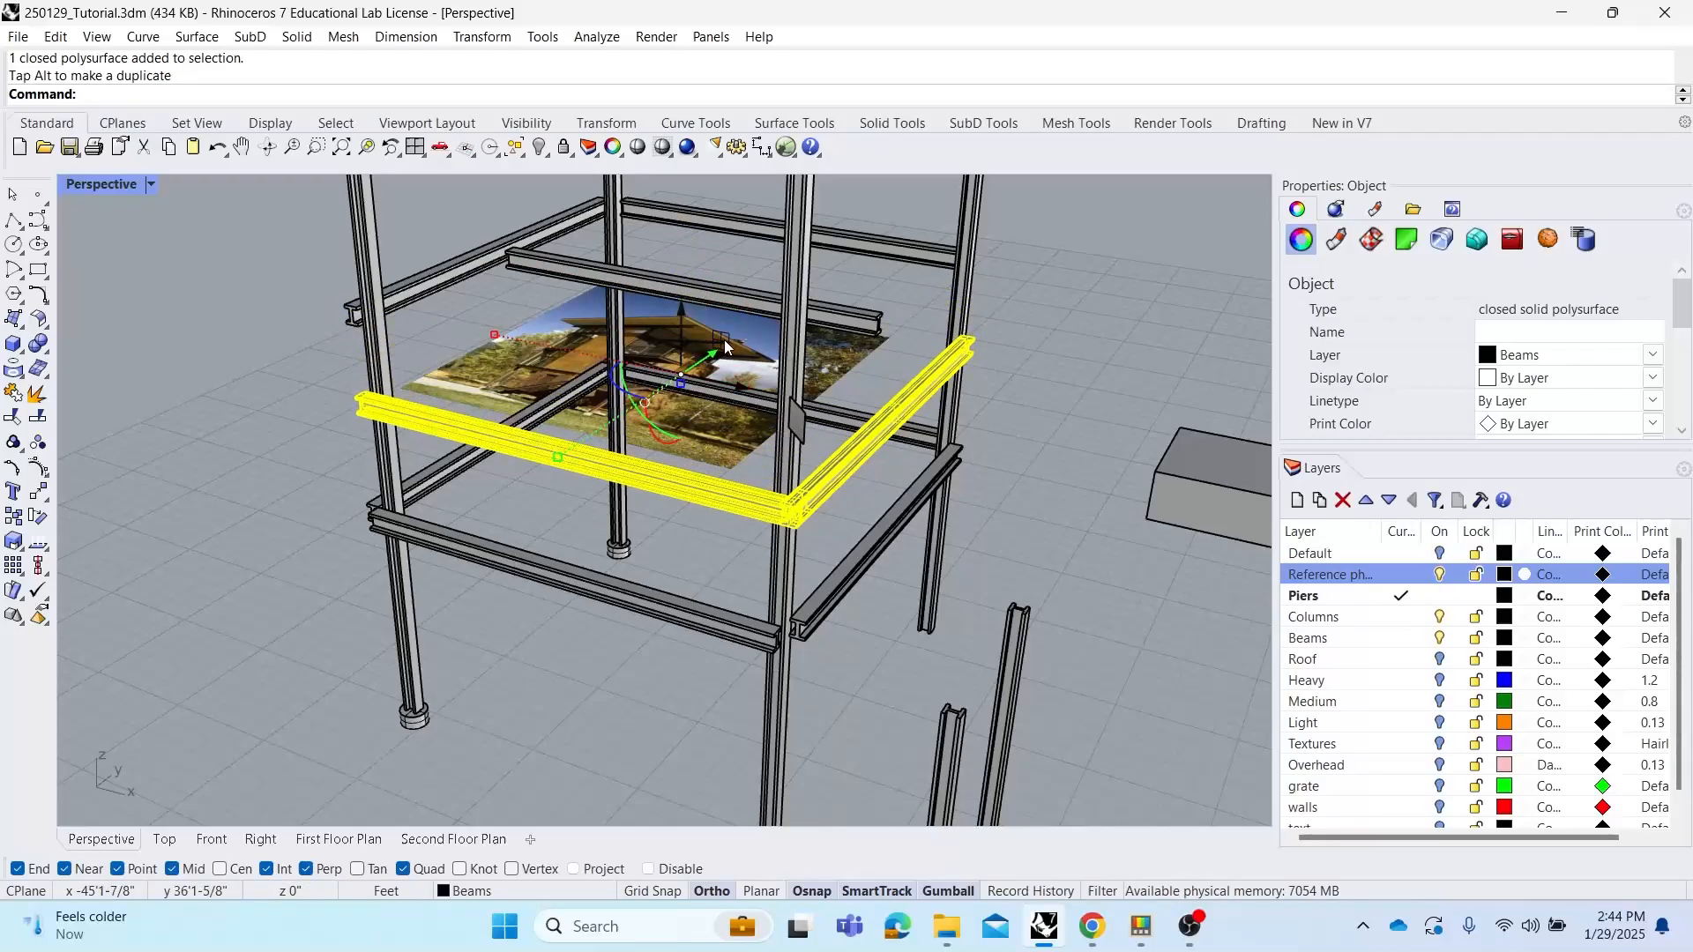
key(ctrl+z)
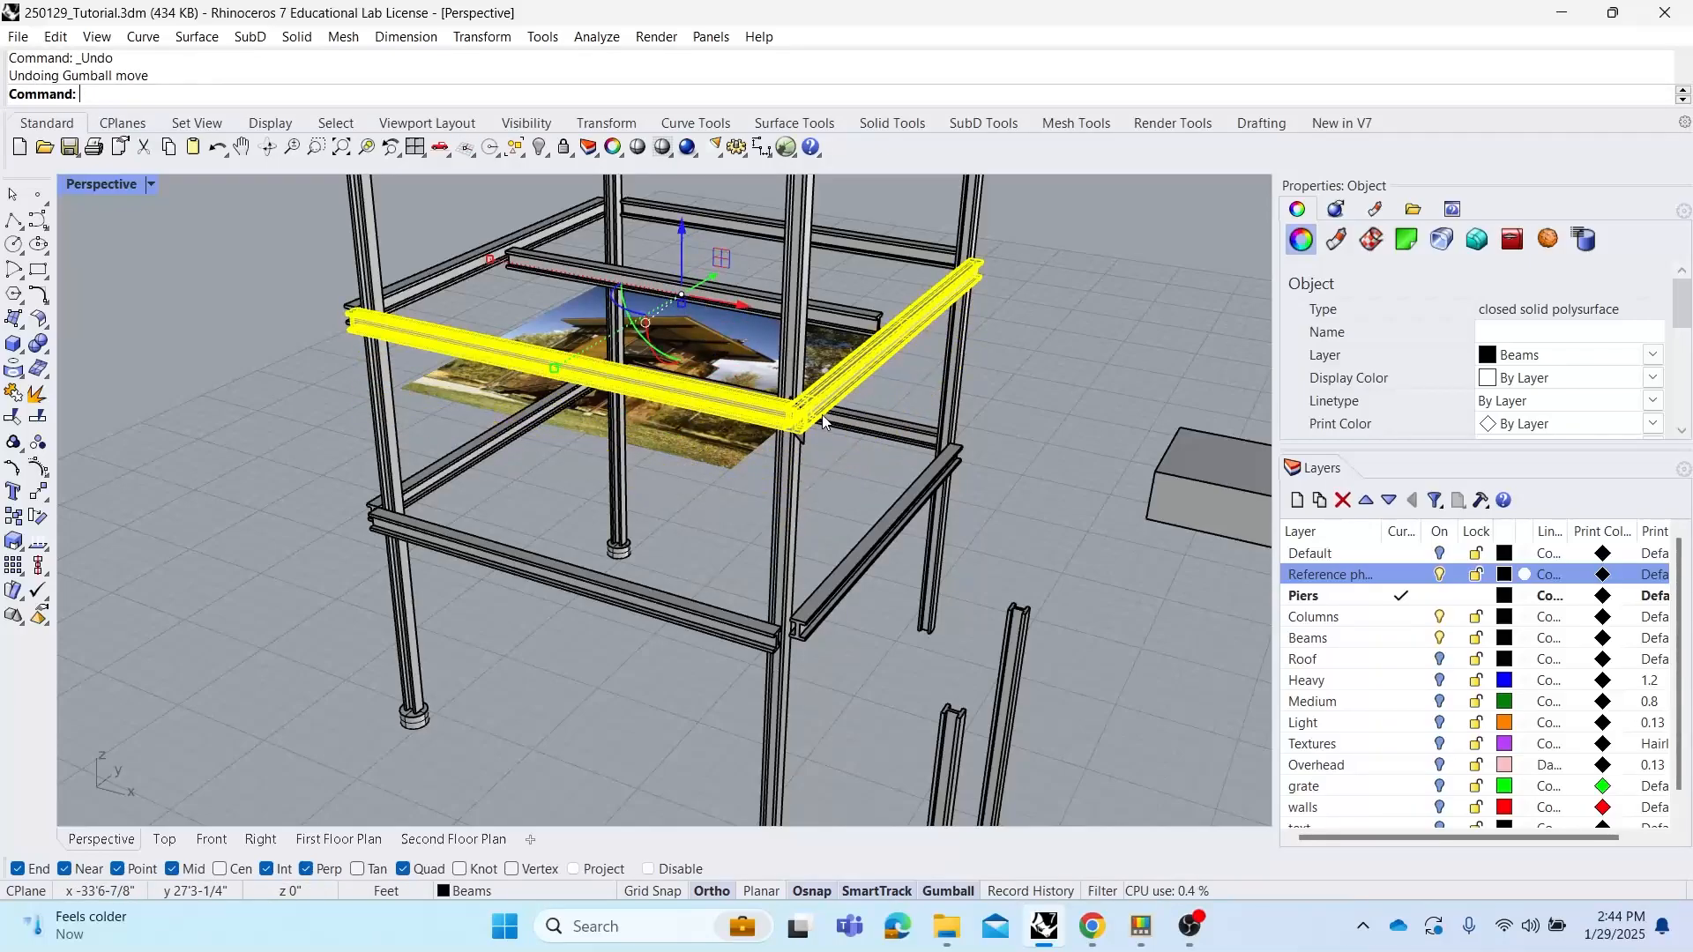
key(ctrl+z)
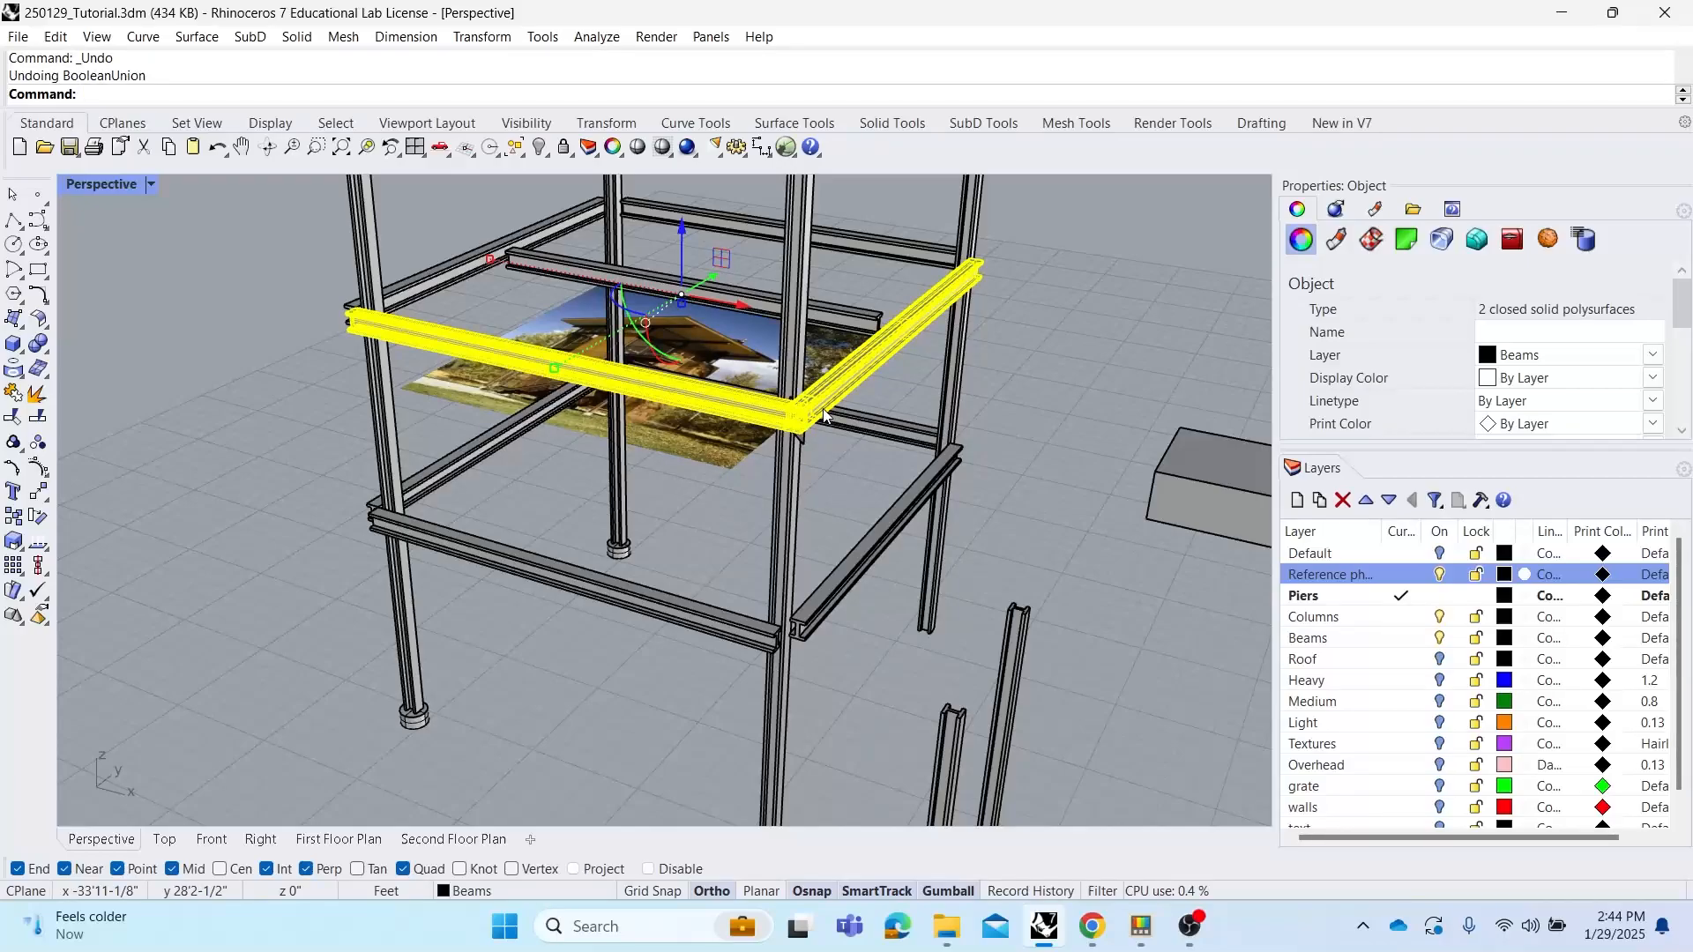
key(Escape)
Cut the left beam with the vertical cutting surface using BooleanDifference
scroll(823, 409, up, 5)
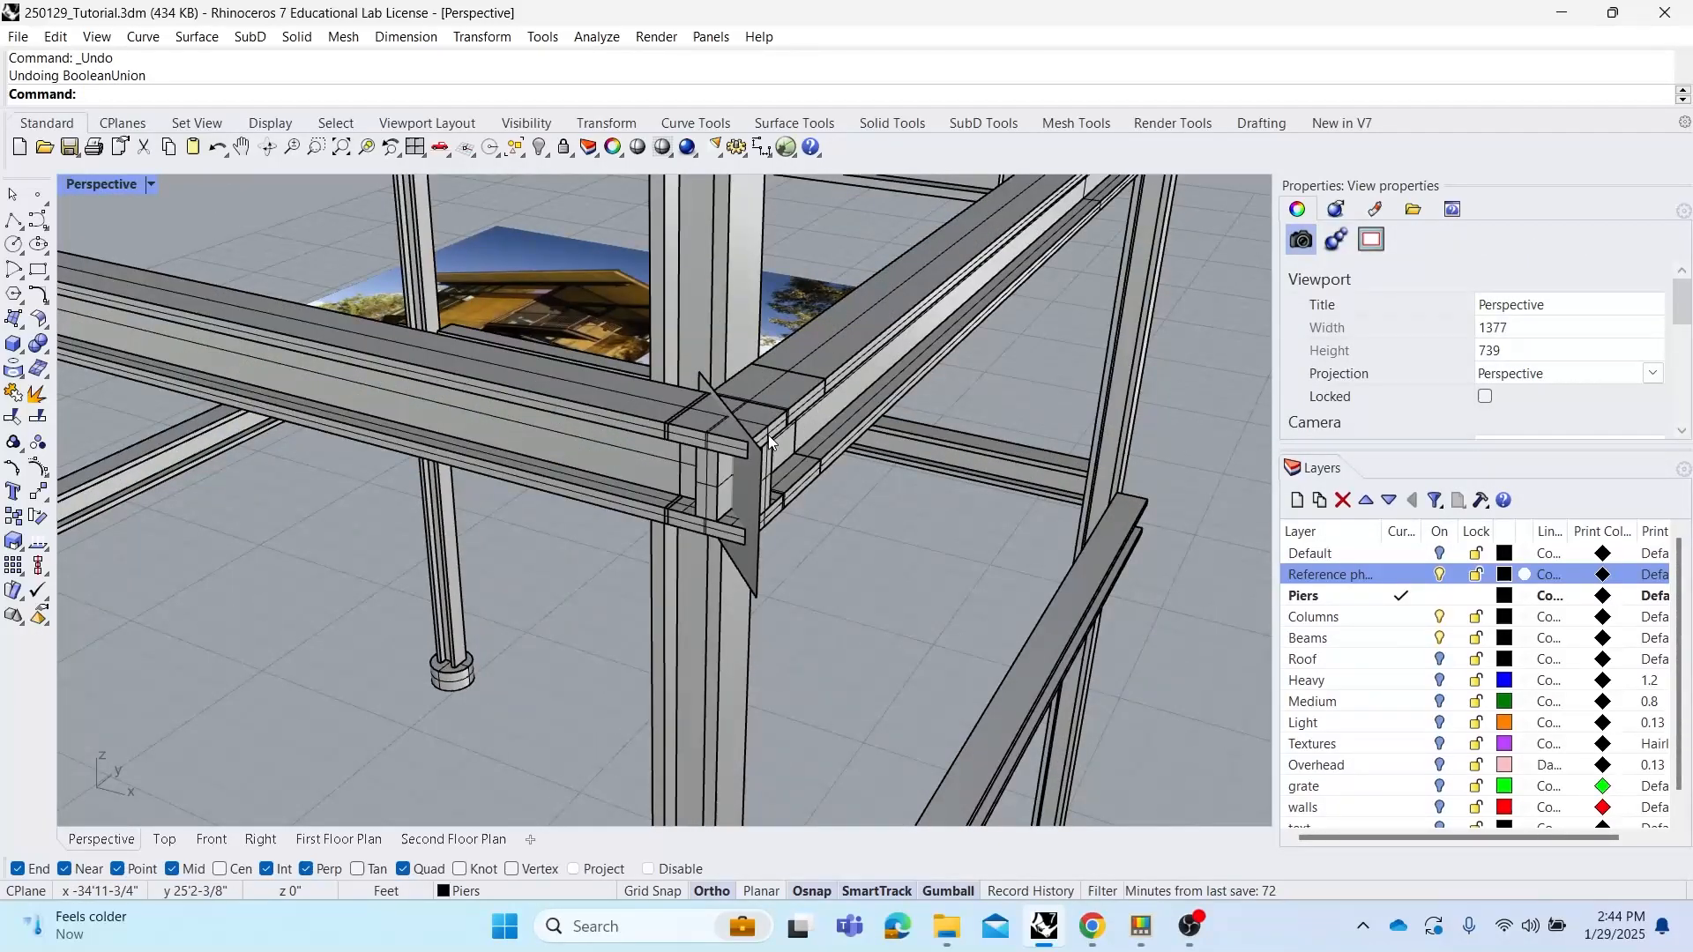
text(BooleanDifference)
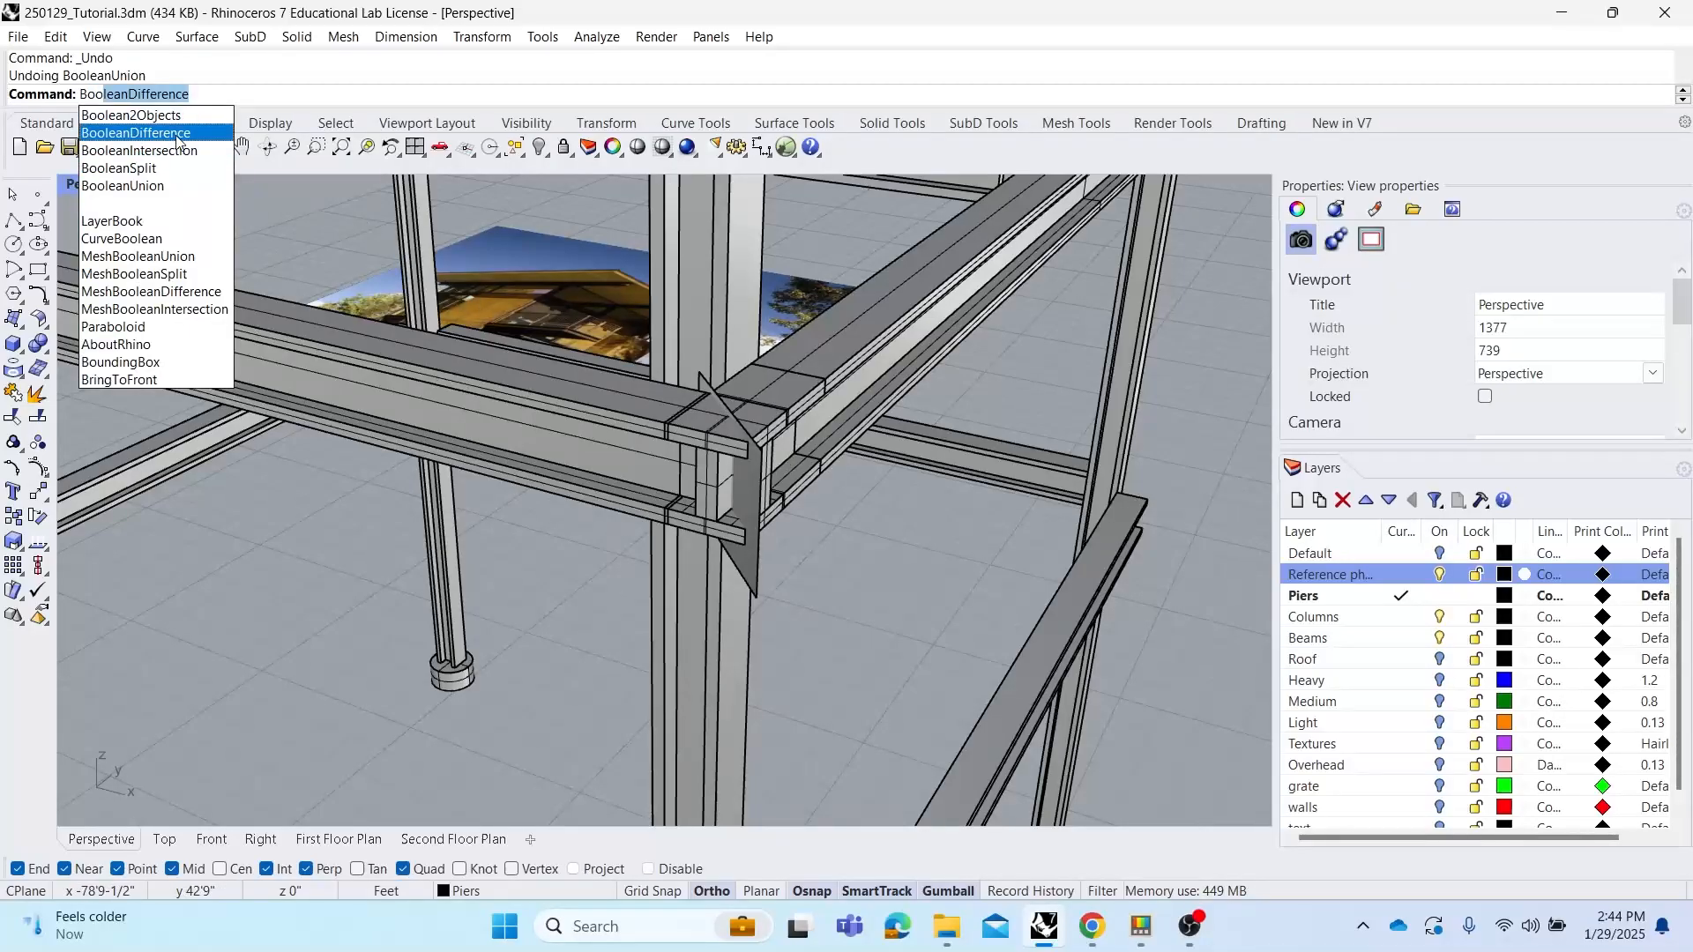
click(135, 132)
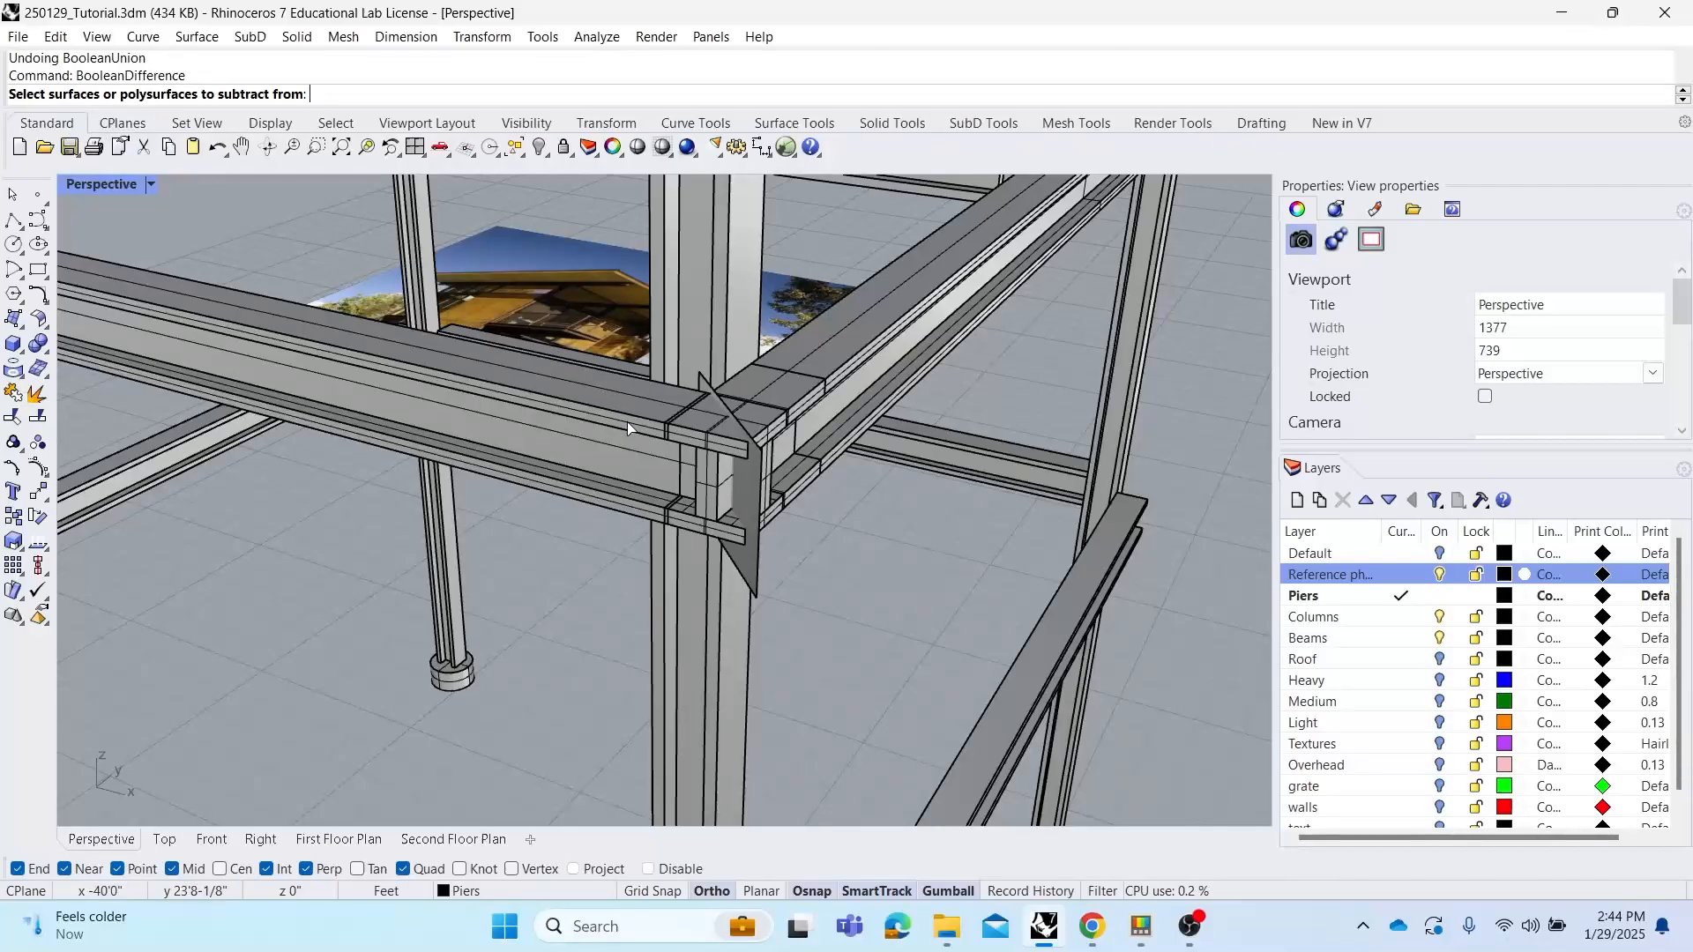
click(538, 411)
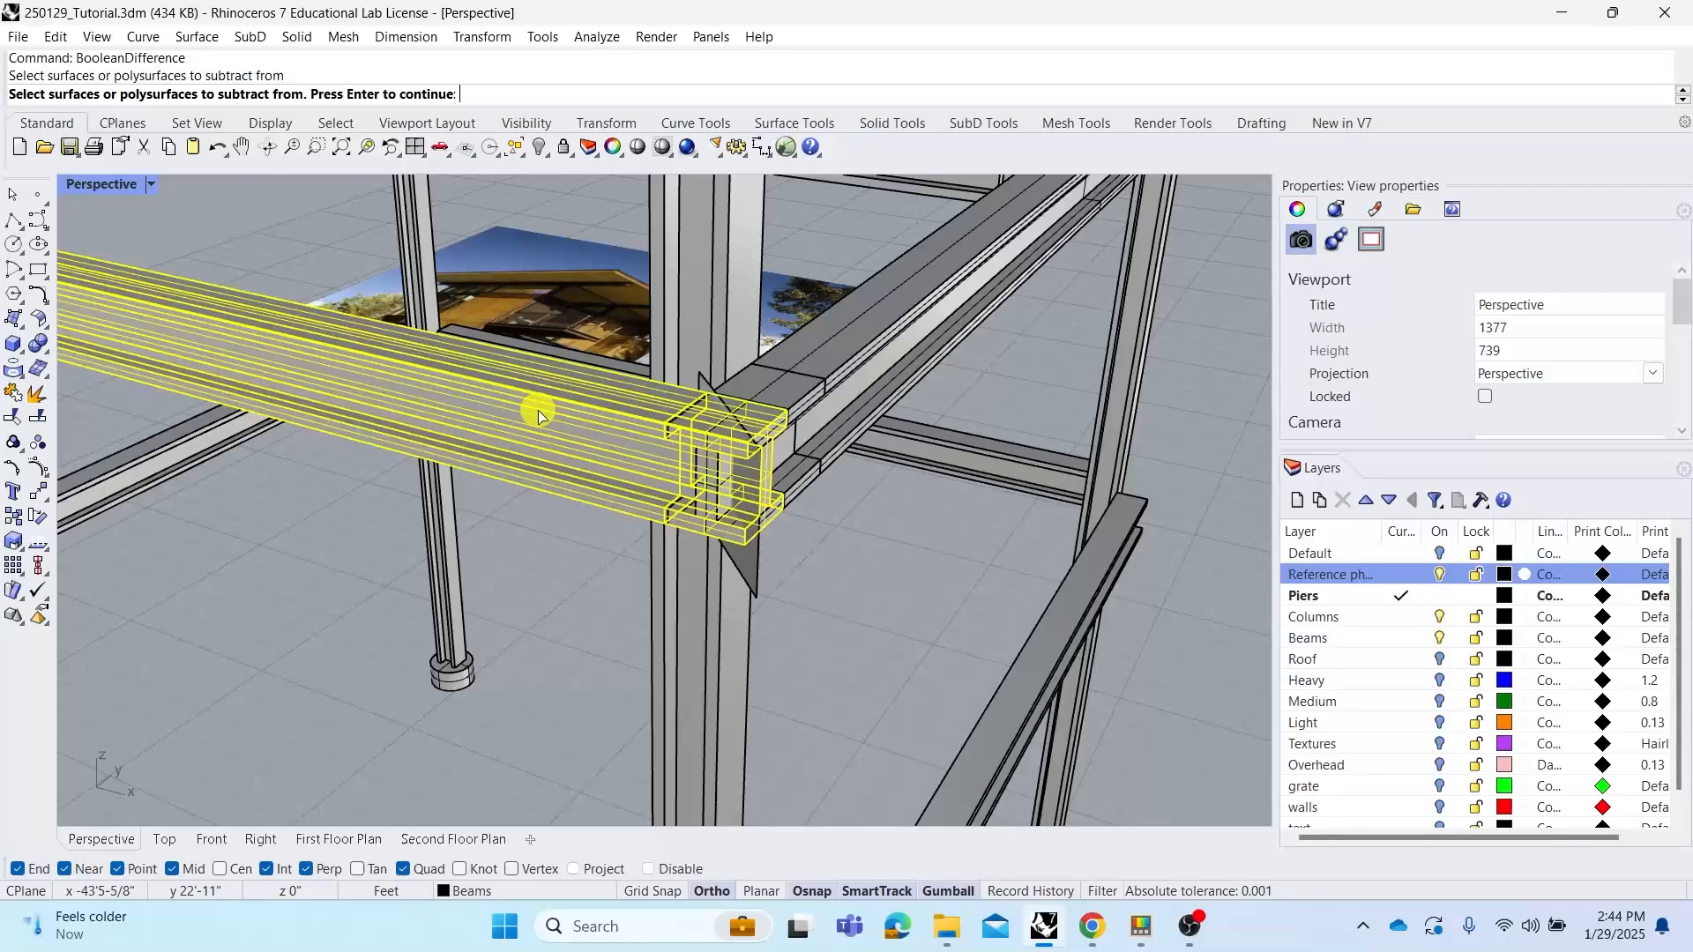
right_click(537, 411)
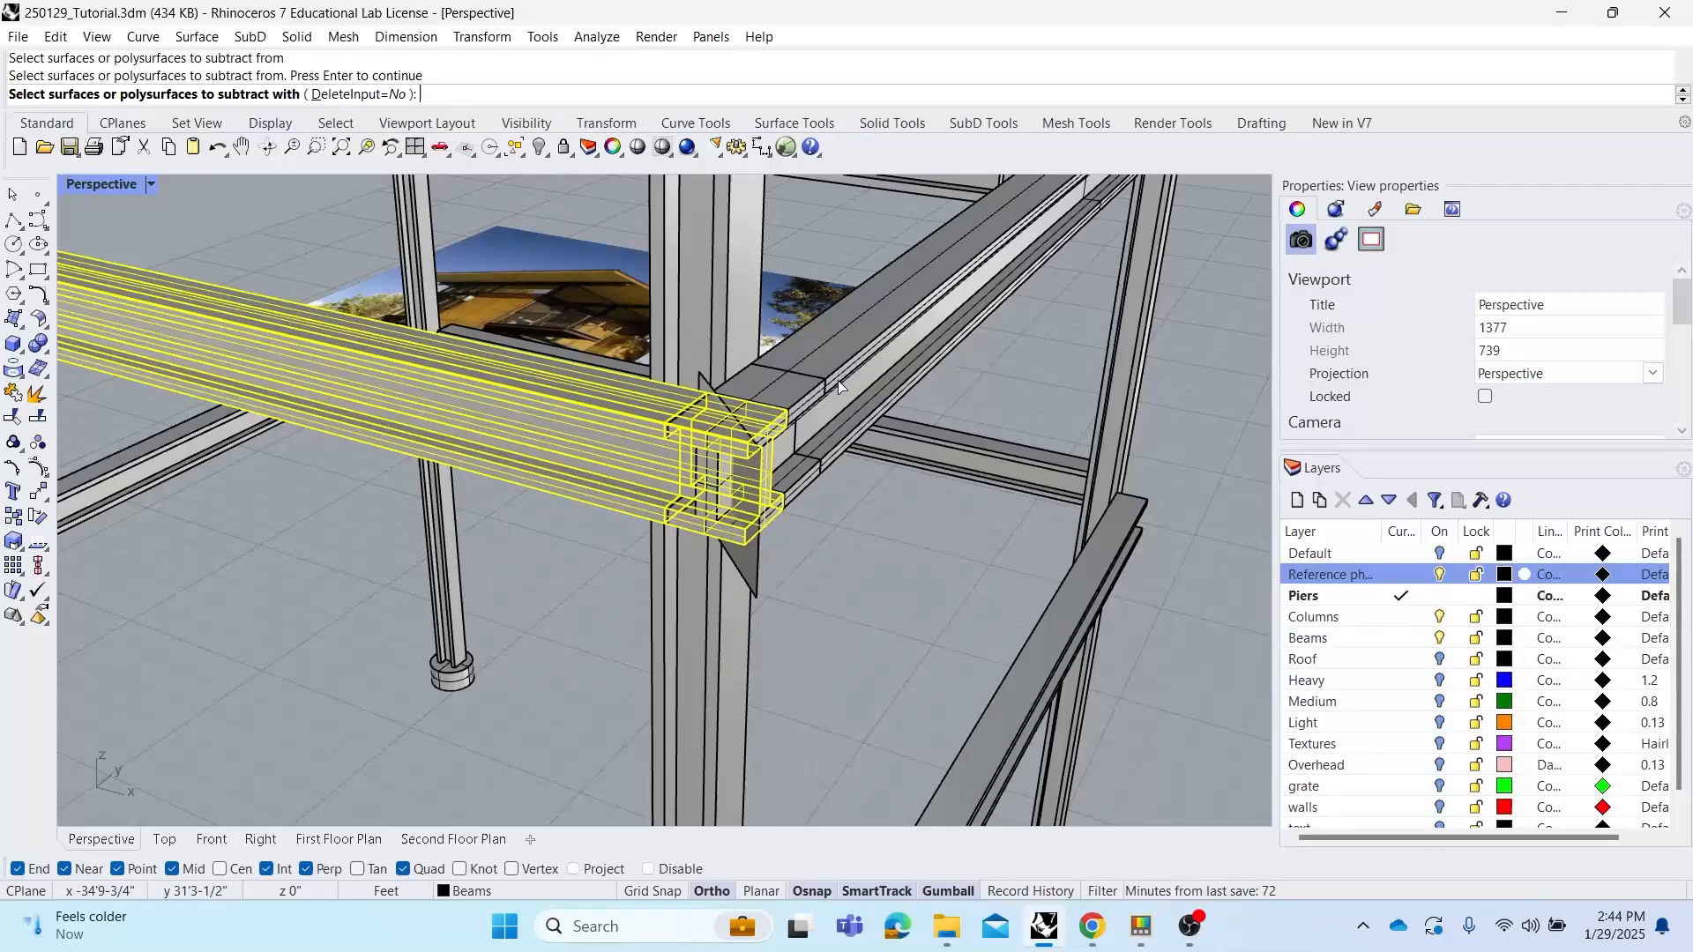
click(837, 431)
right_click(838, 434)
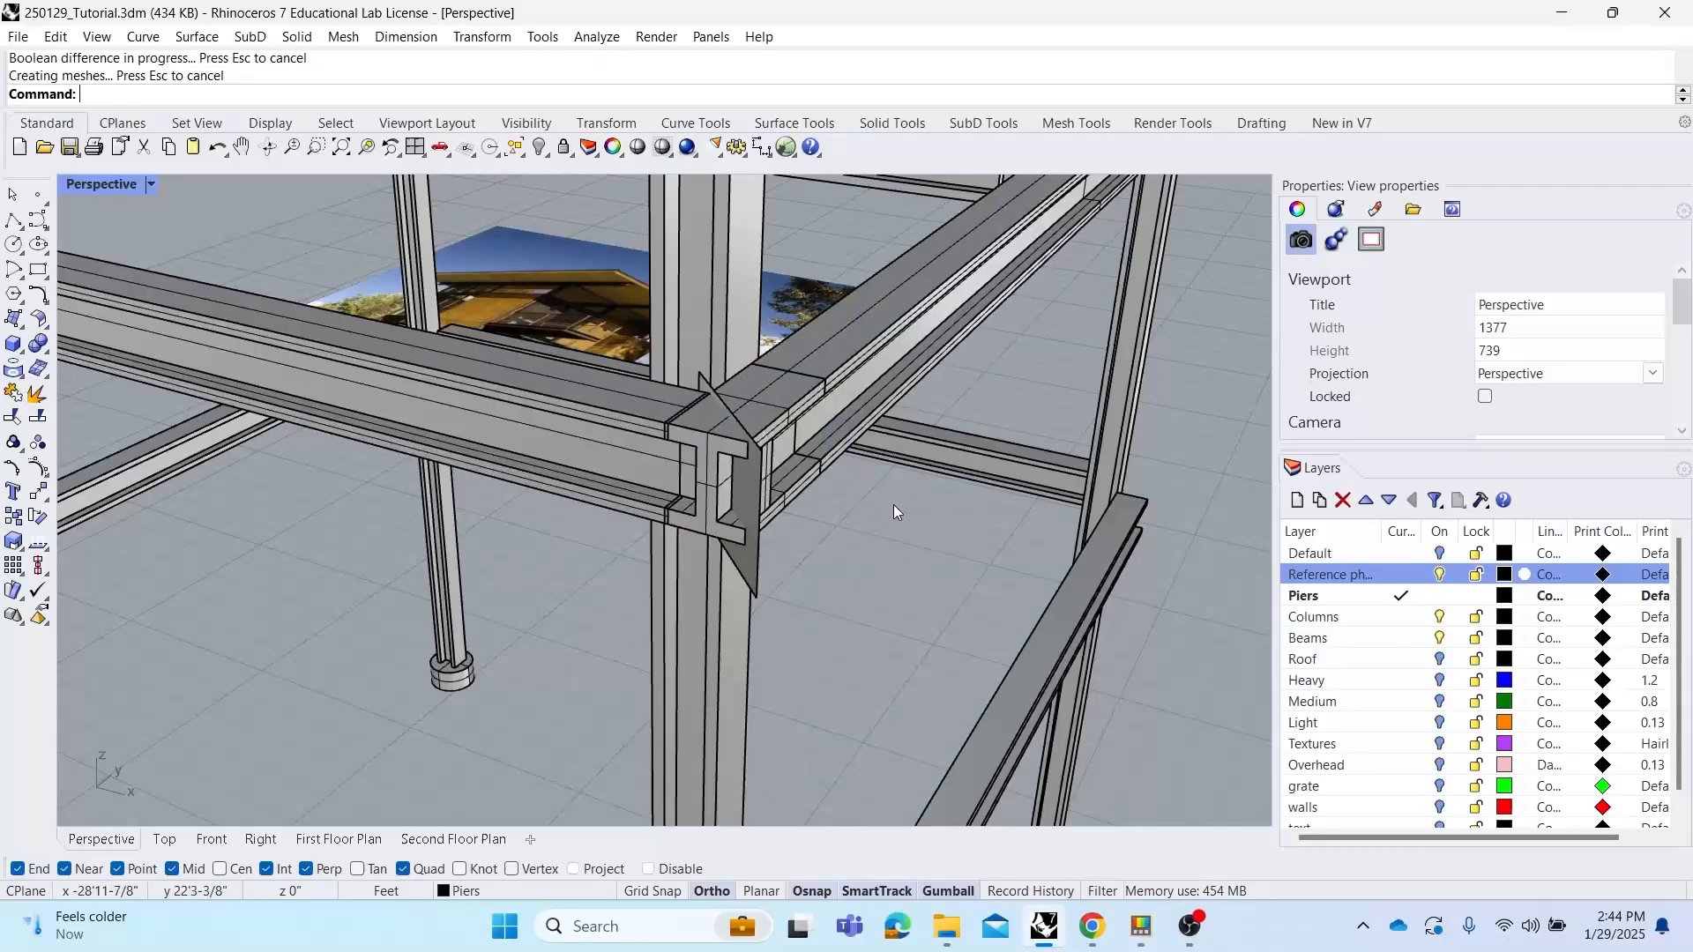
Pull the cut left beam away from the joint with the gumball to check the cut
right_drag(893, 505, 855, 511)
click(811, 446)
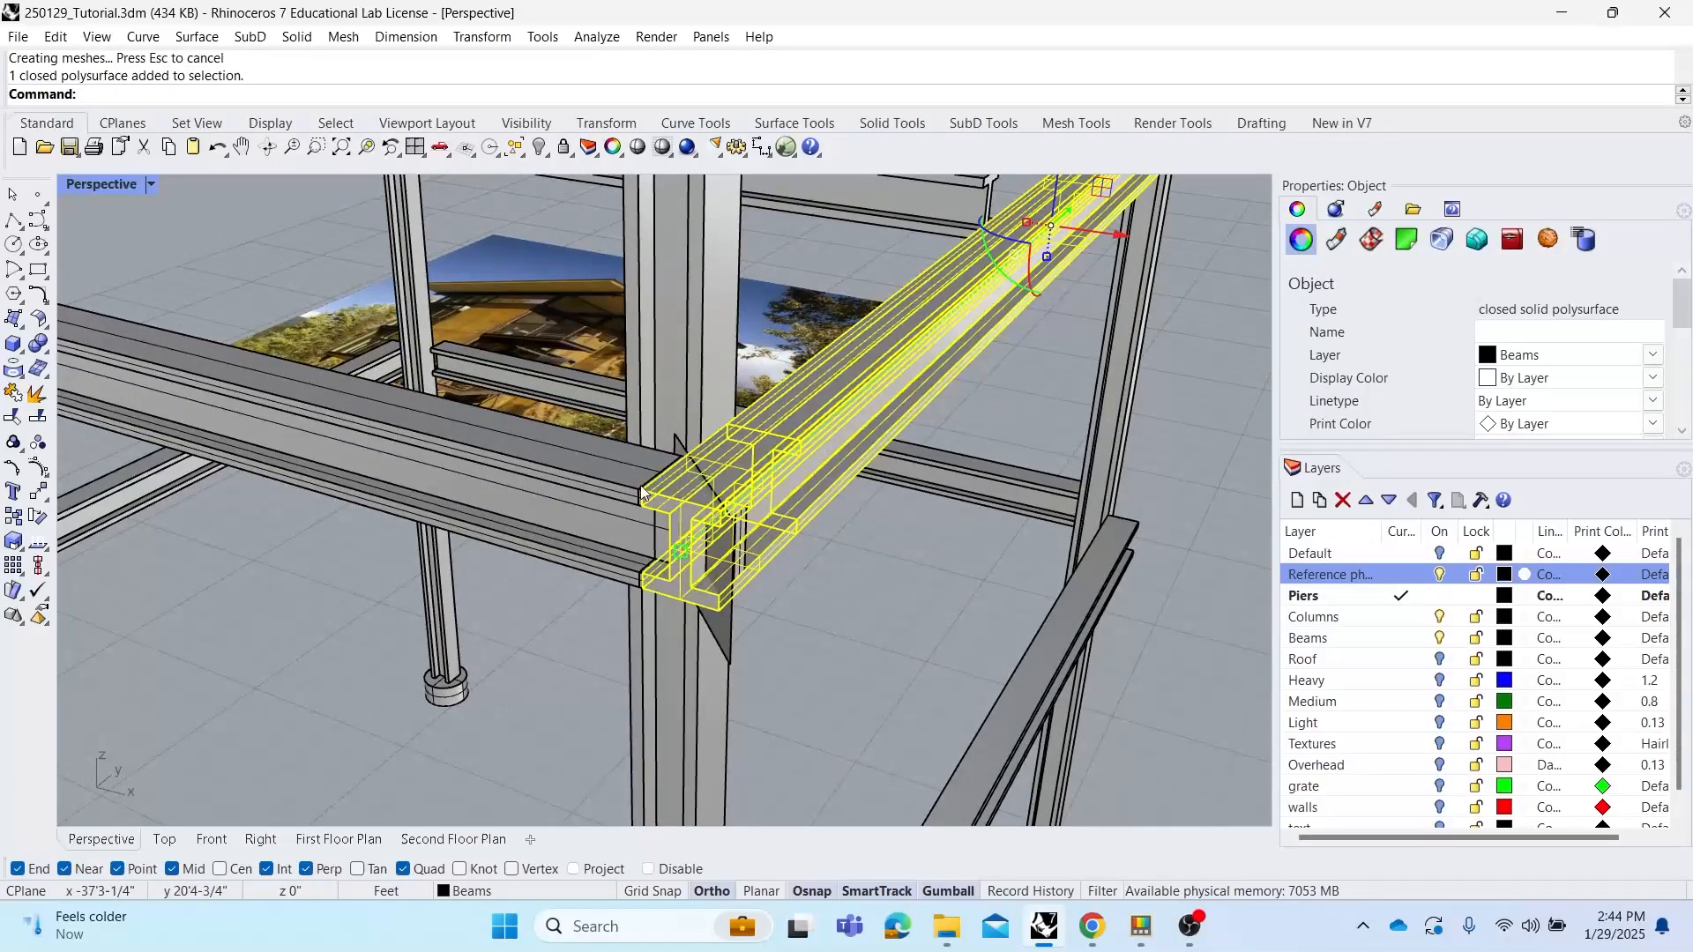
click(591, 480)
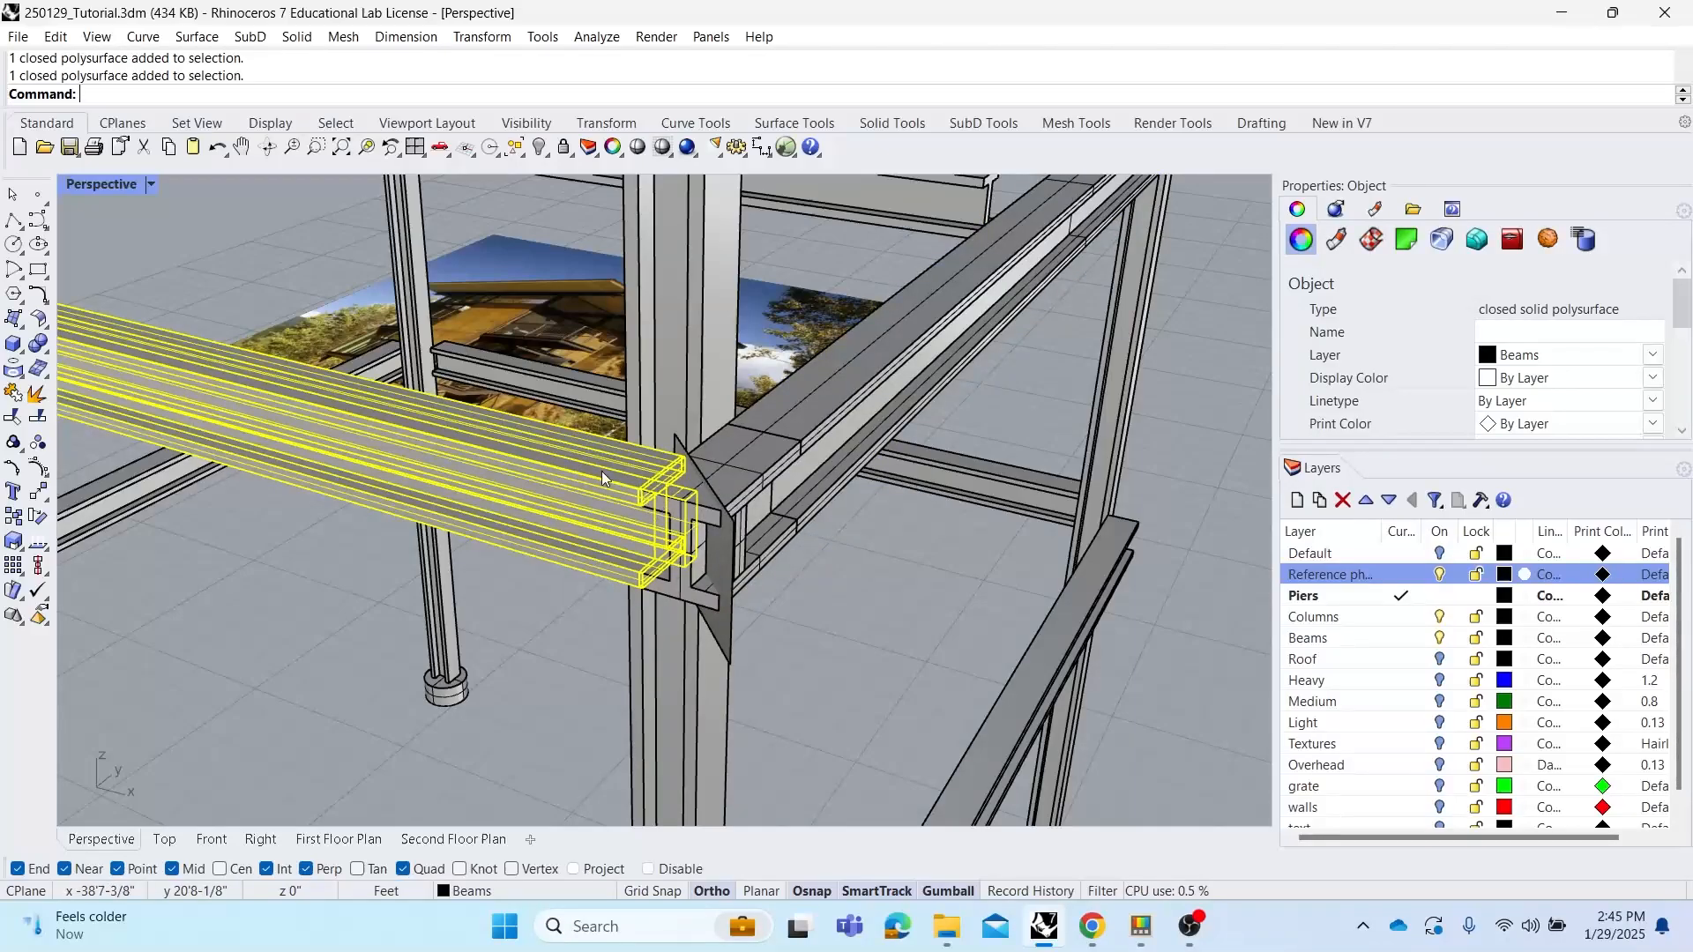
scroll(601, 471, down, 3)
drag(204, 321, 340, 471)
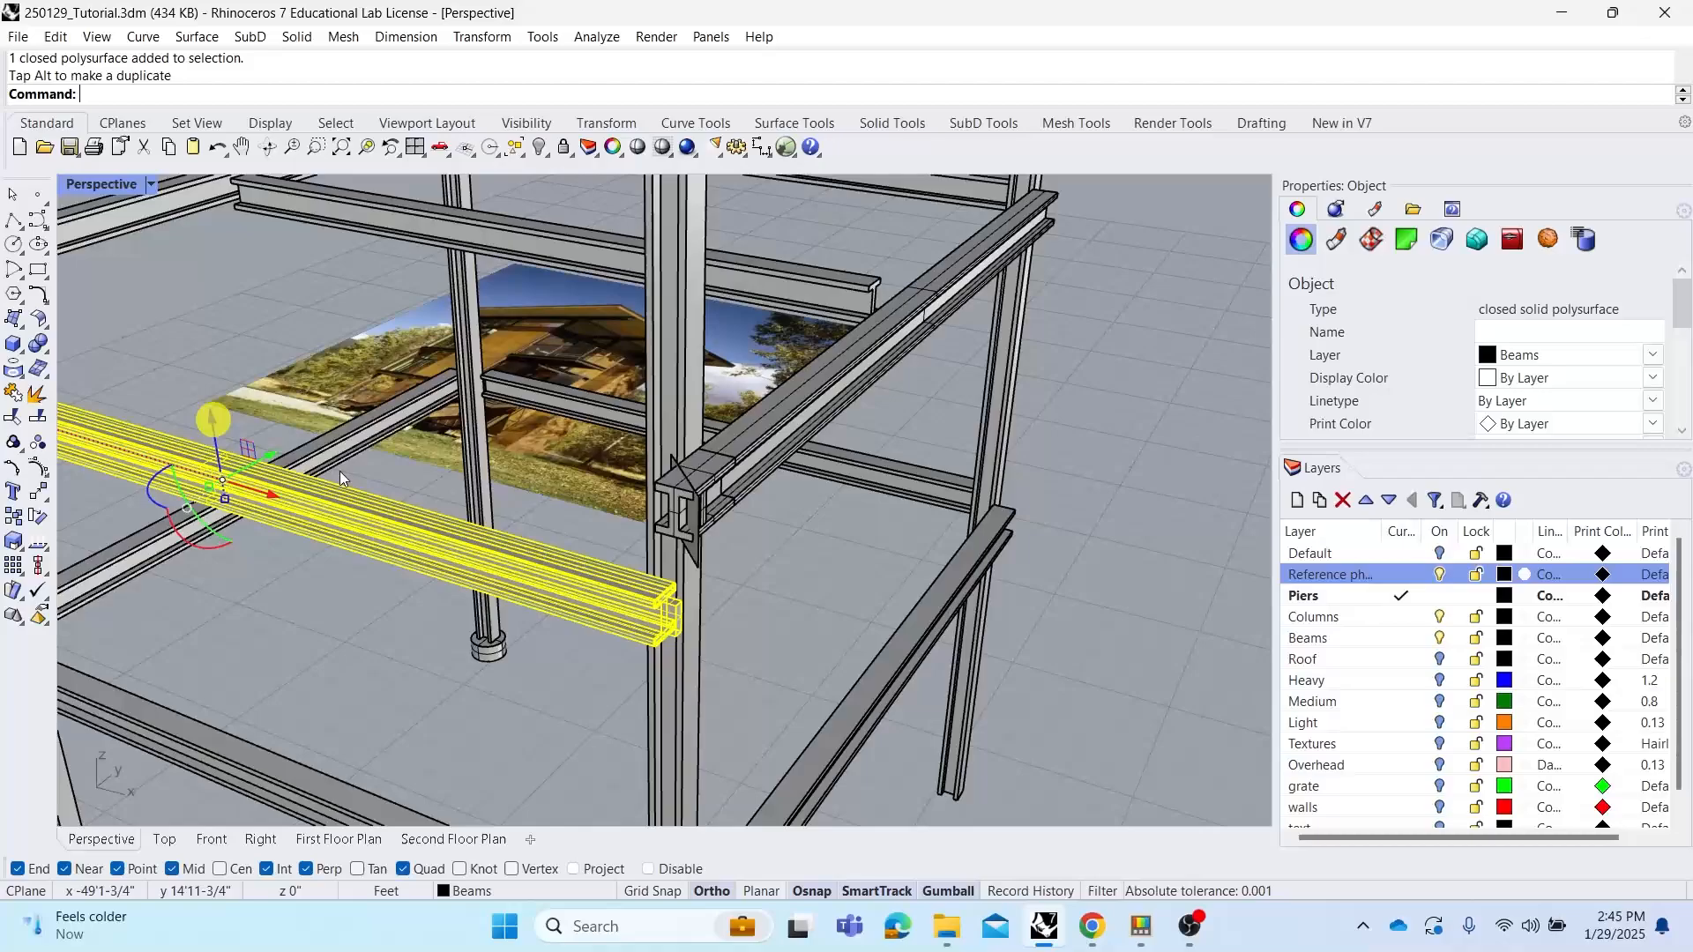
key(Escape)
scroll(693, 628, up, 3)
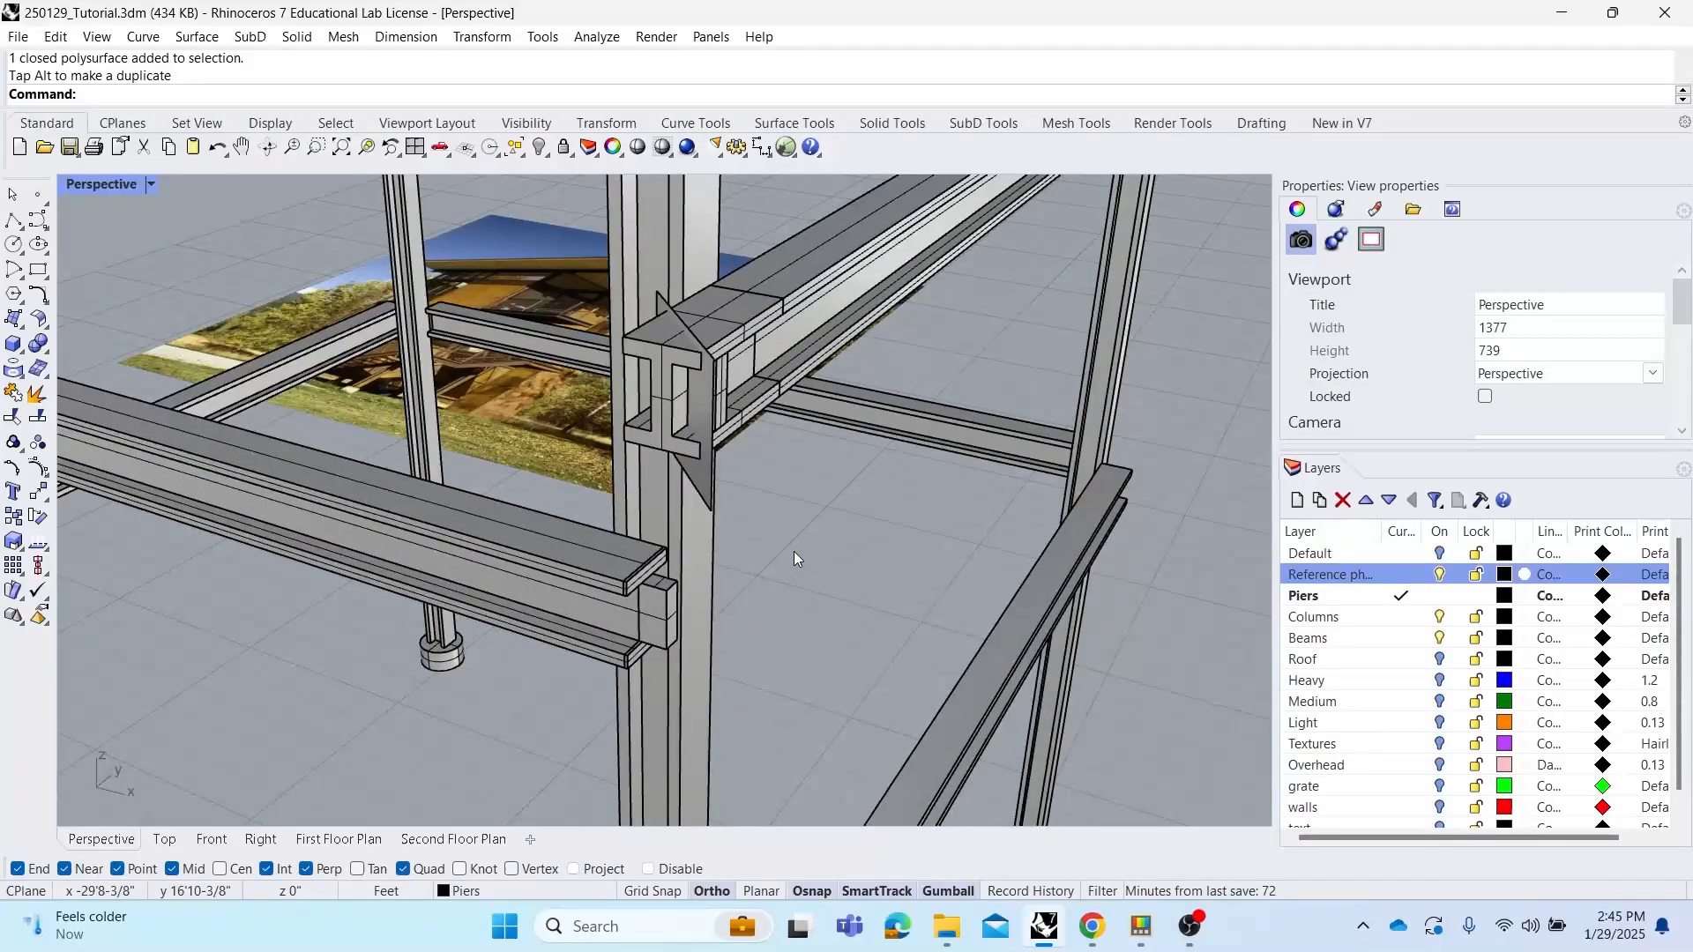
Move the cut-off beam piece aside, then undo back to before the BooleanDifference
drag(728, 378, 863, 432)
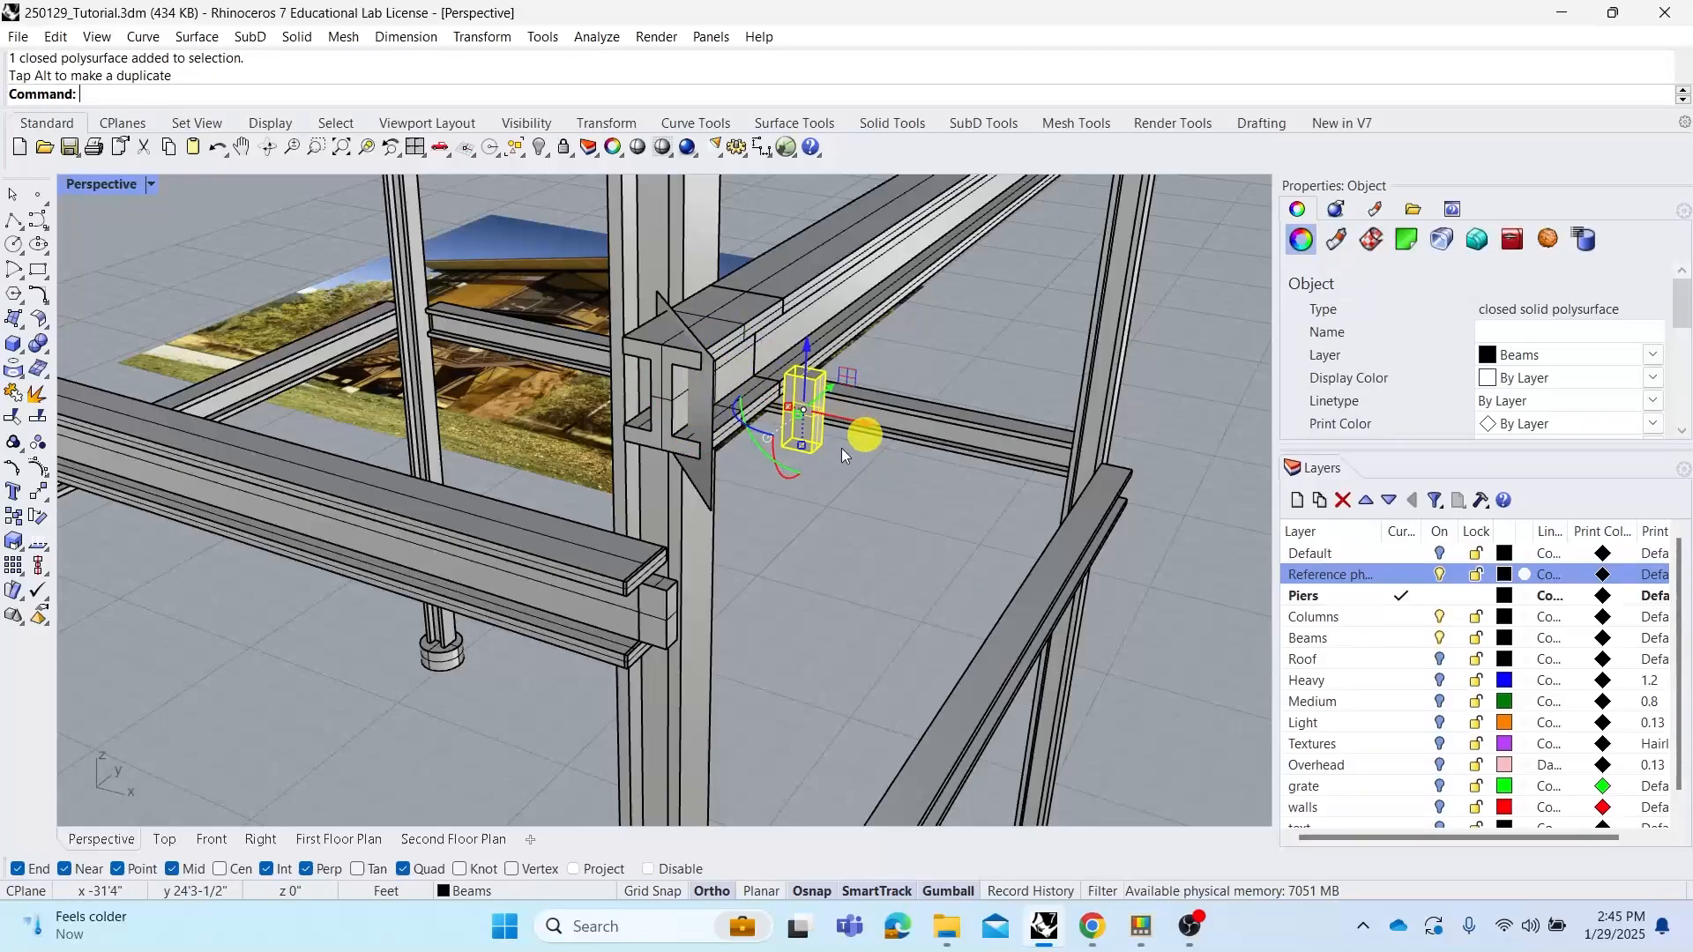
click(841, 515)
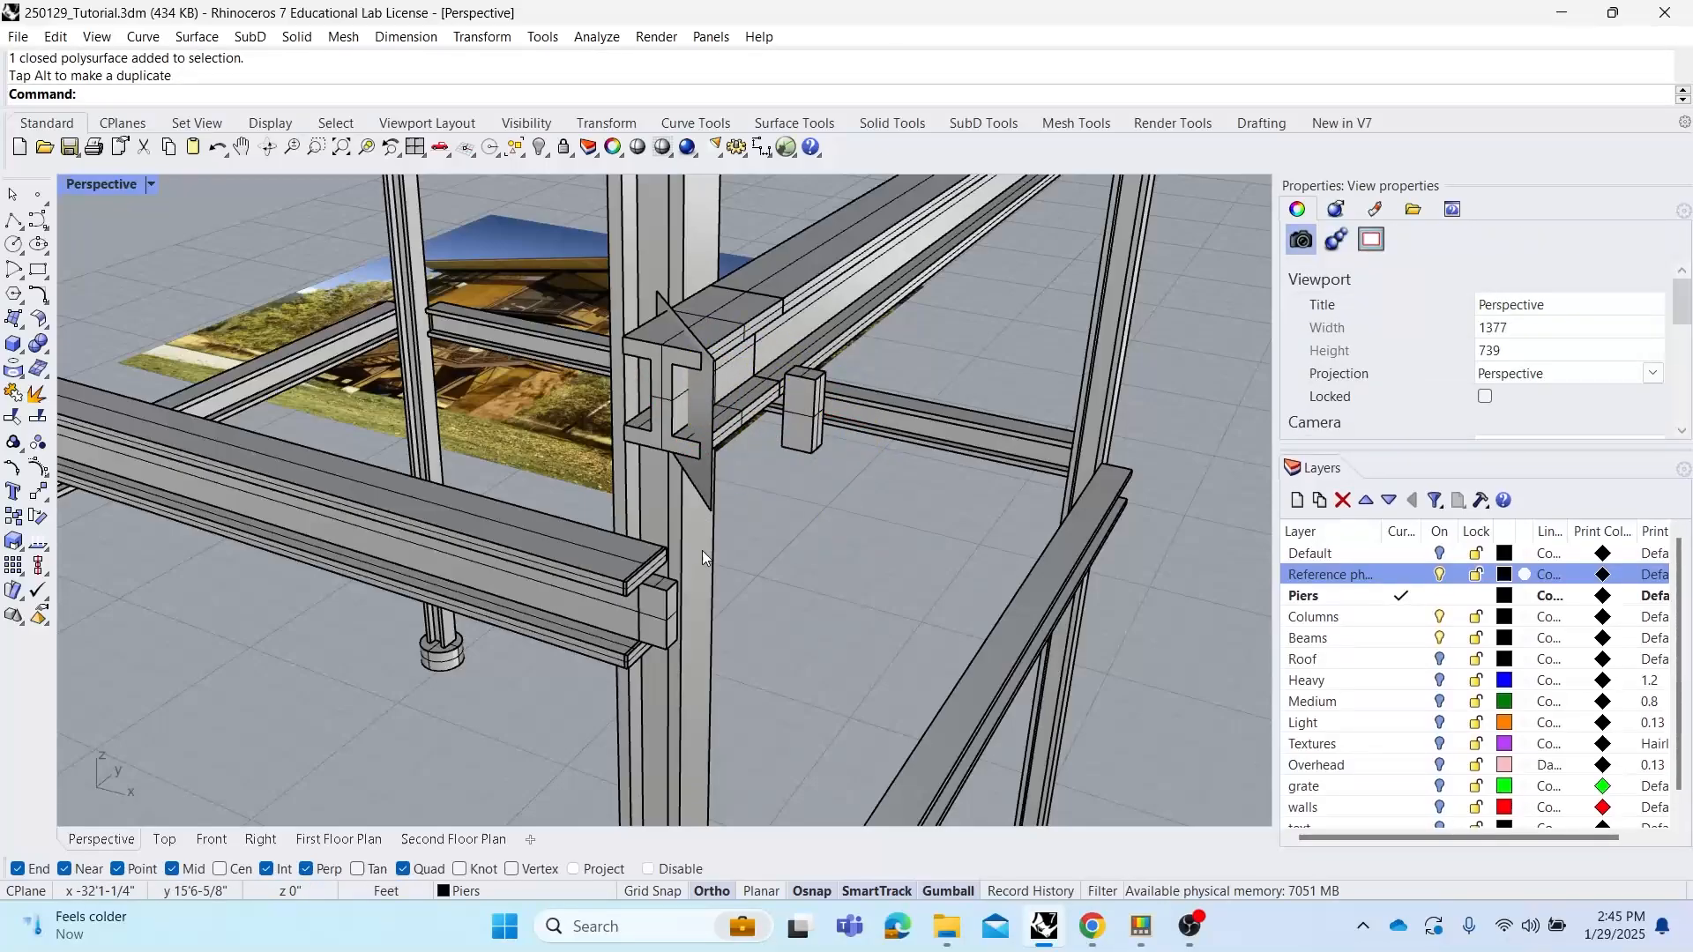
click(749, 324)
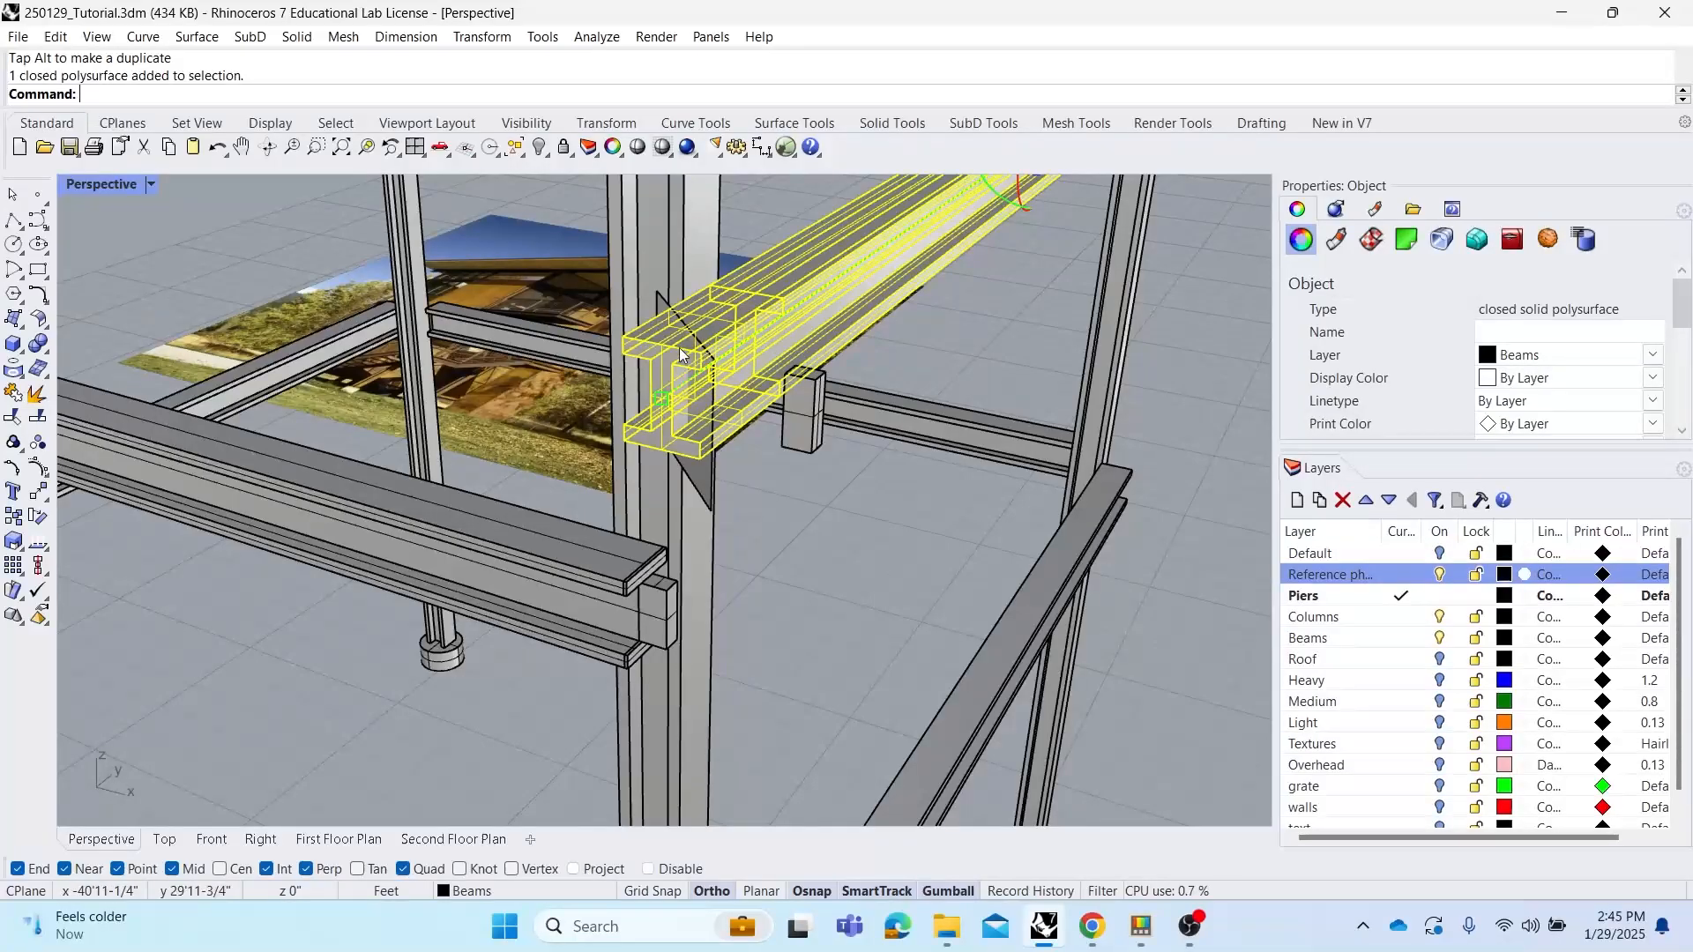
click(933, 341)
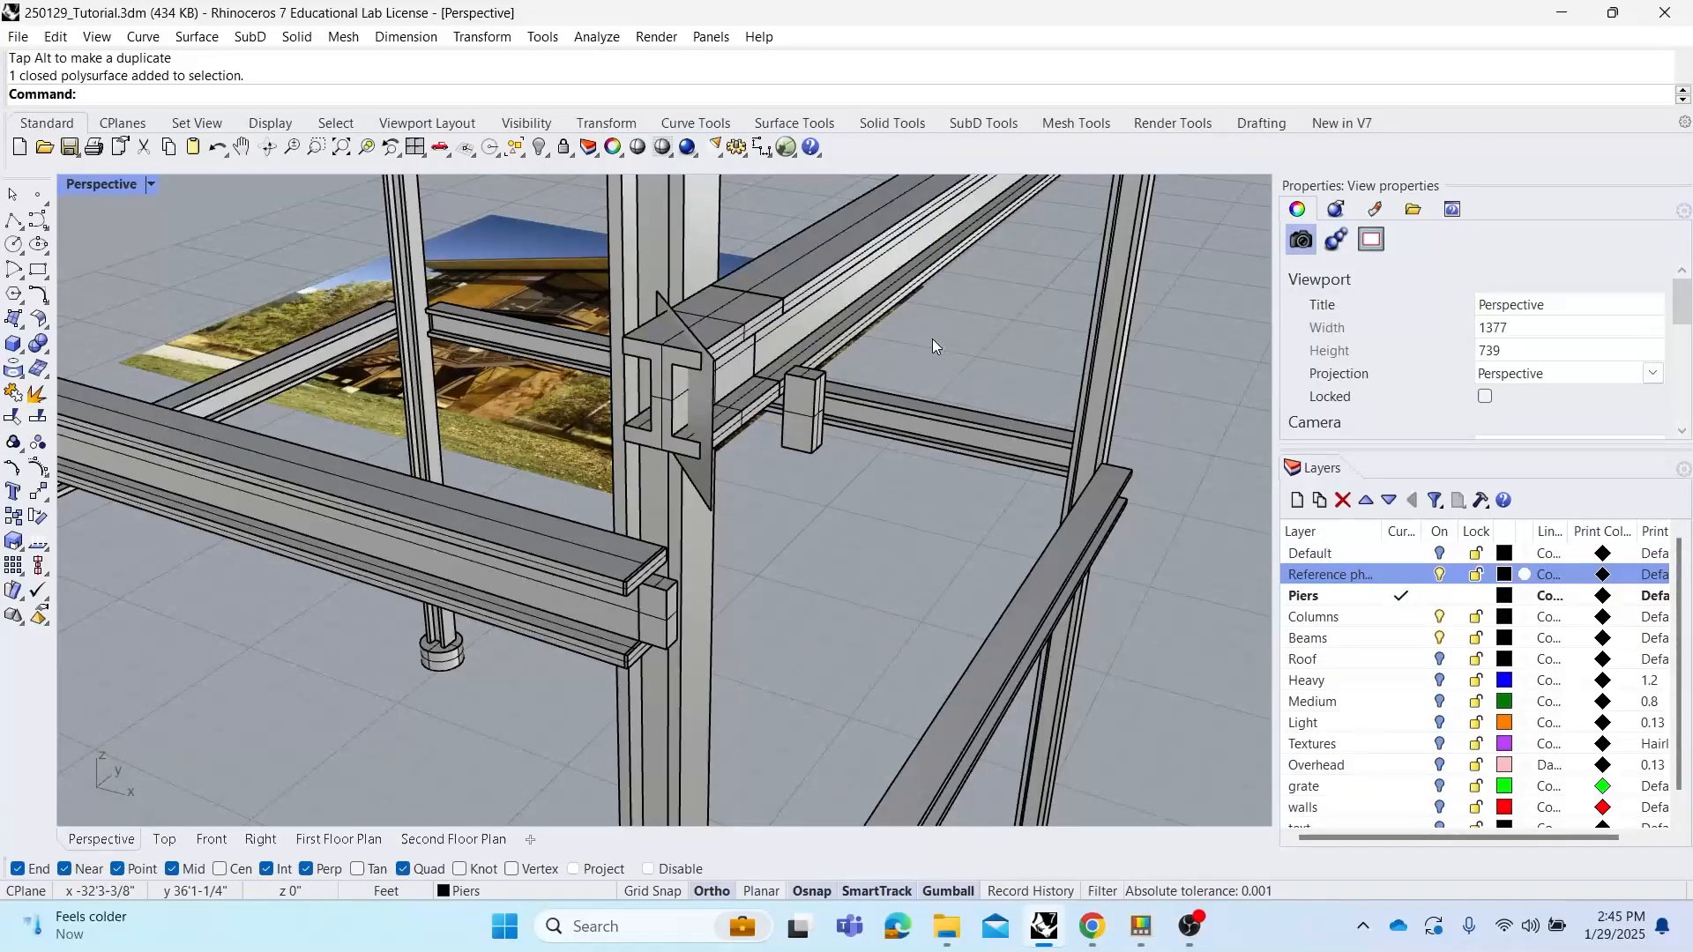
key(ctrl+z)
key(ctrl+z)
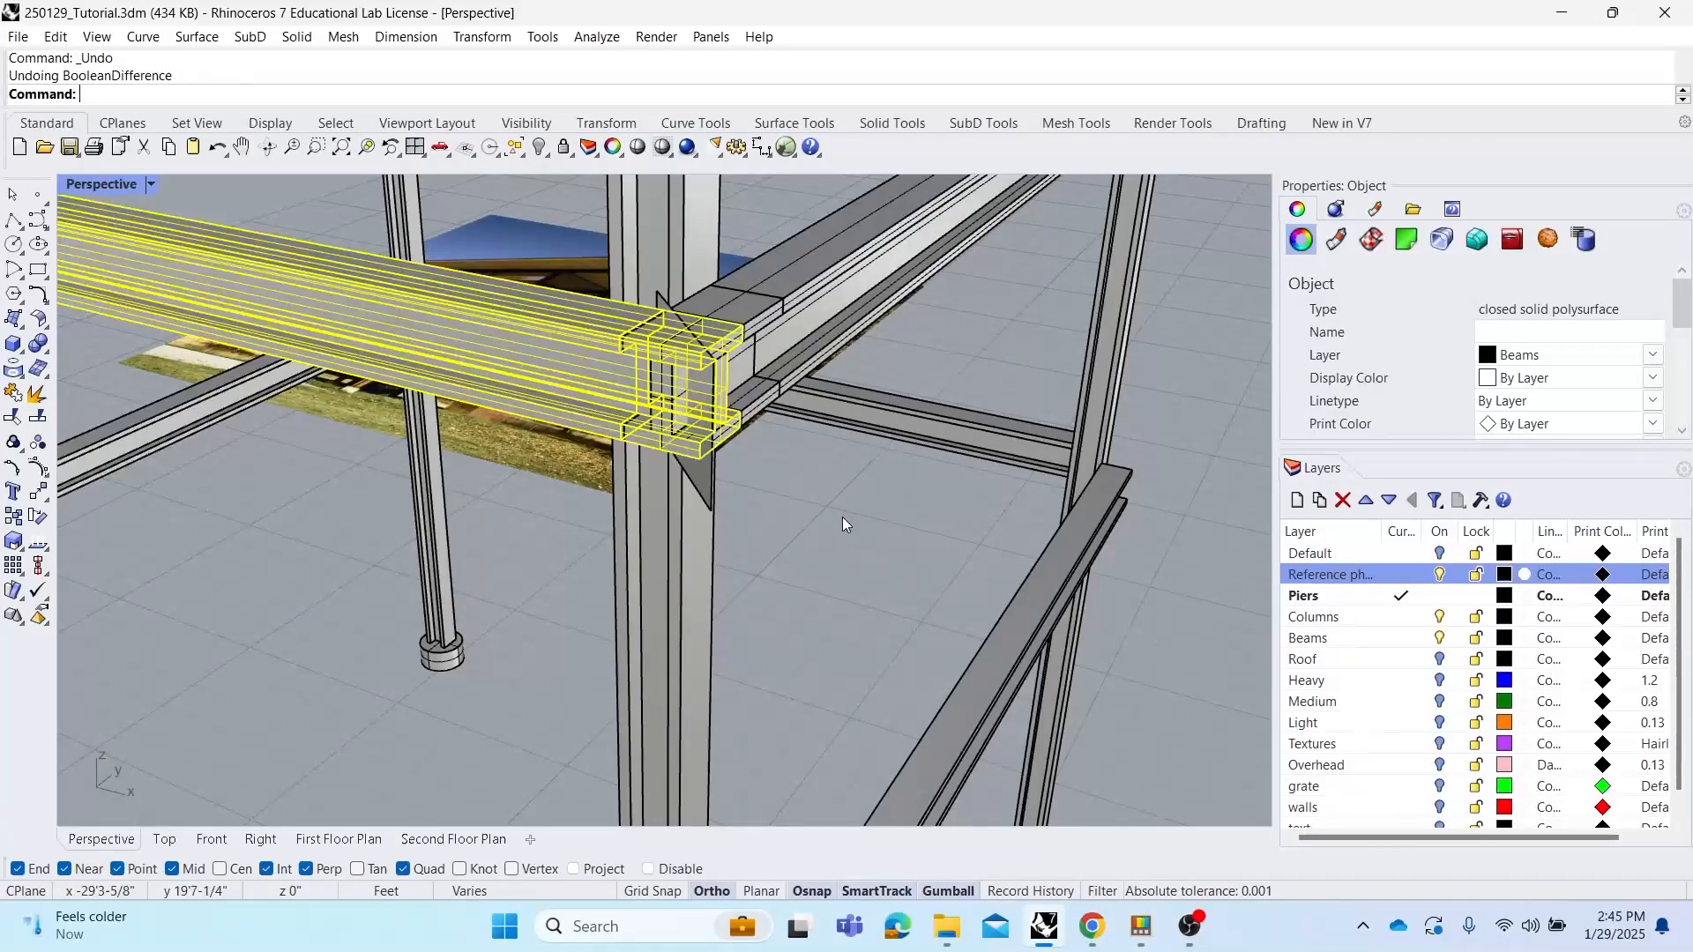
Try a BooleanIntersection of the two corner beams, then undo it
click(843, 517)
scroll(648, 318, up, 1)
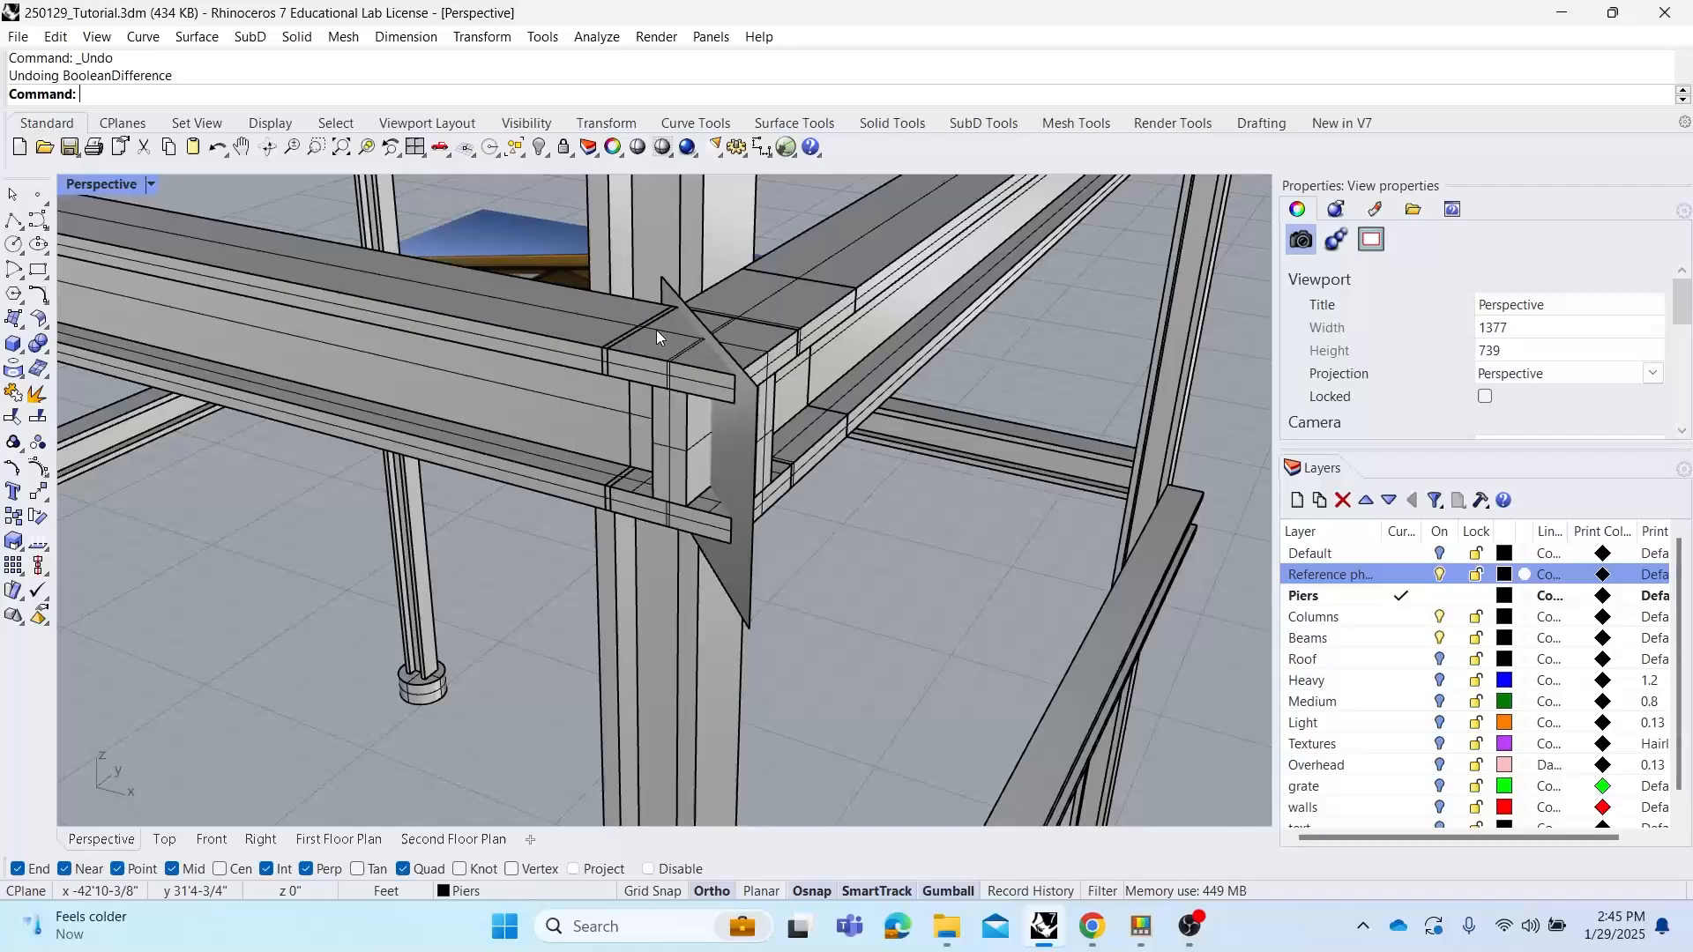
text(BooleanDifference)
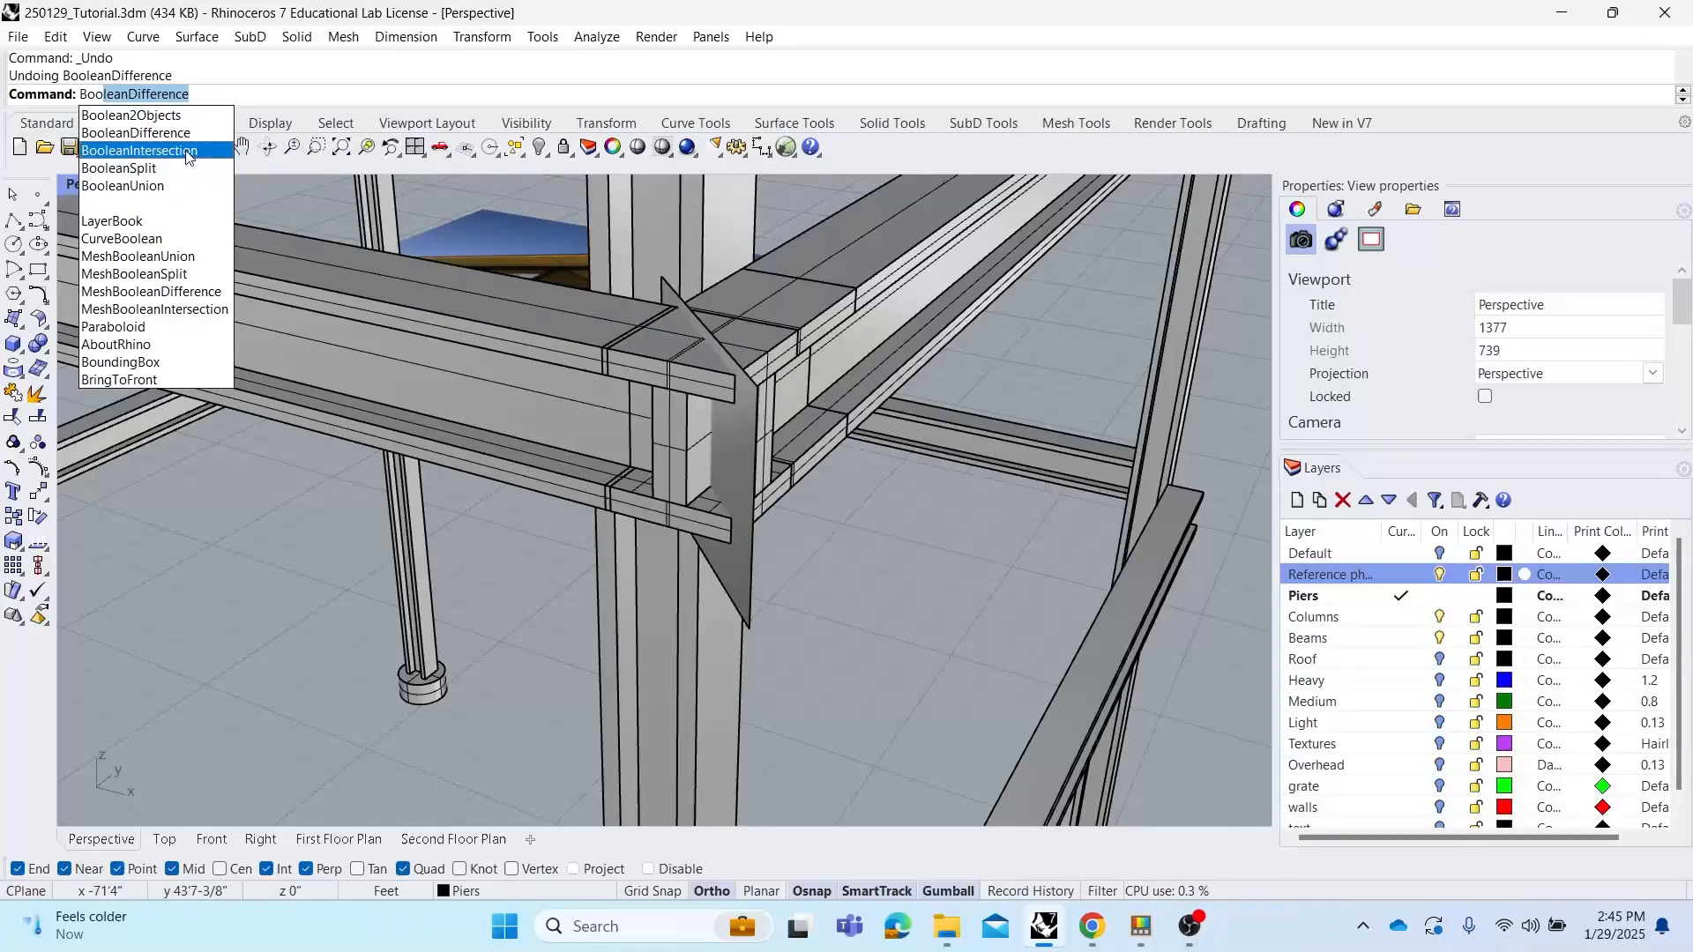
click(189, 152)
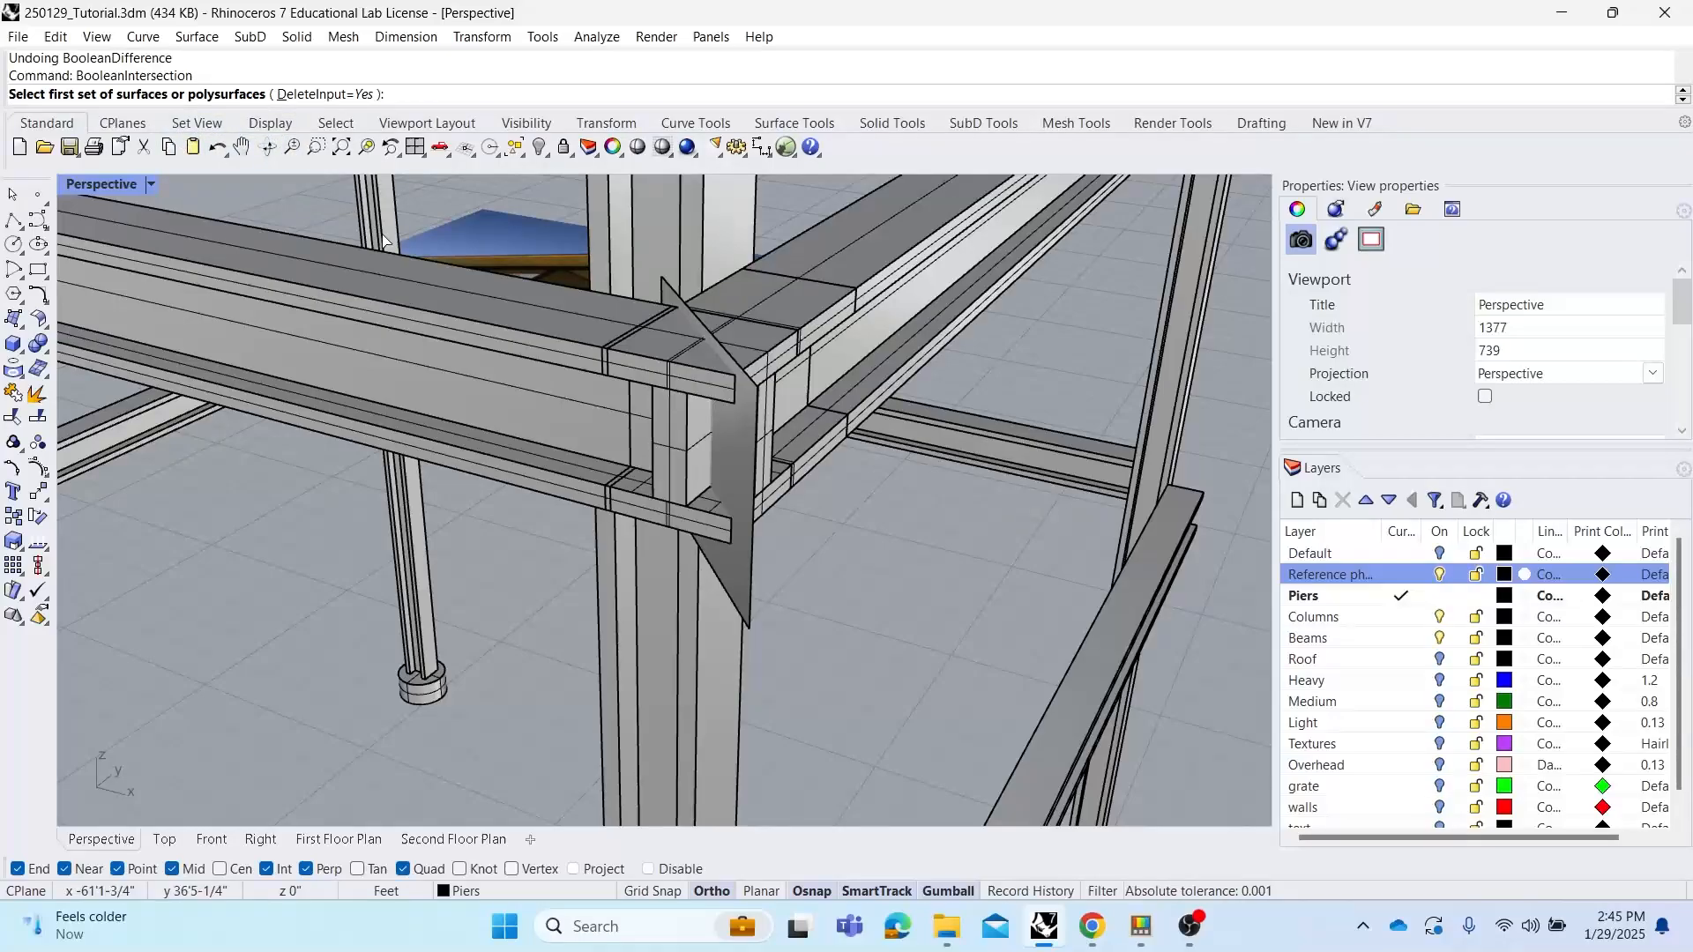
click(472, 326)
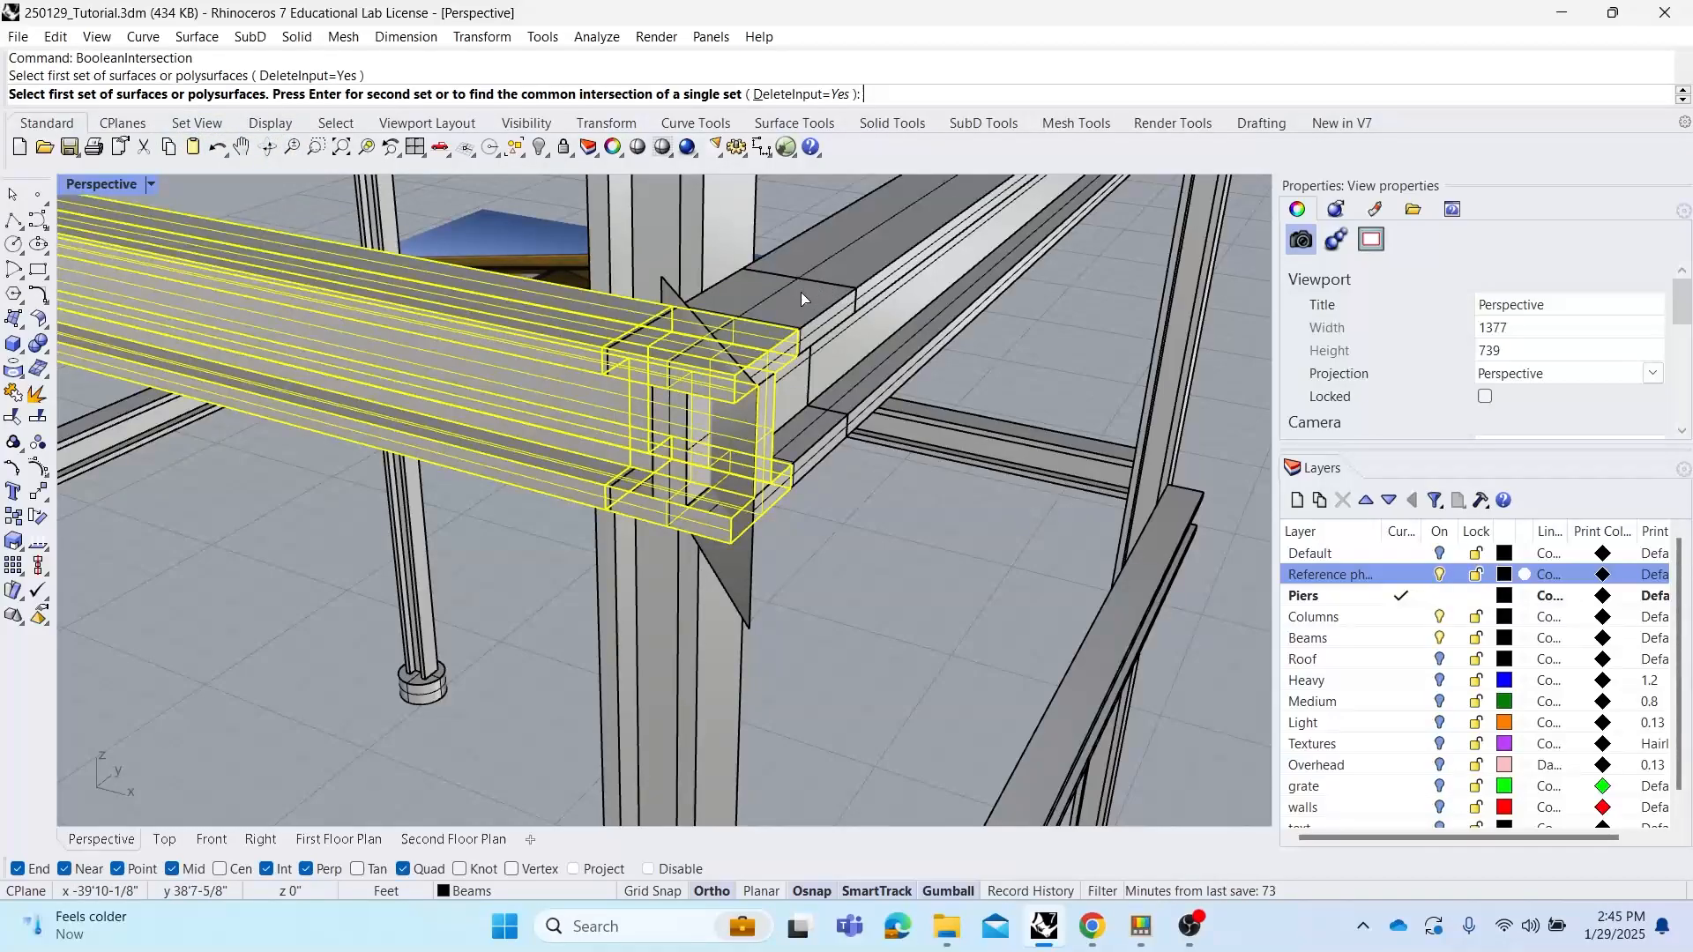
right_click(566, 289)
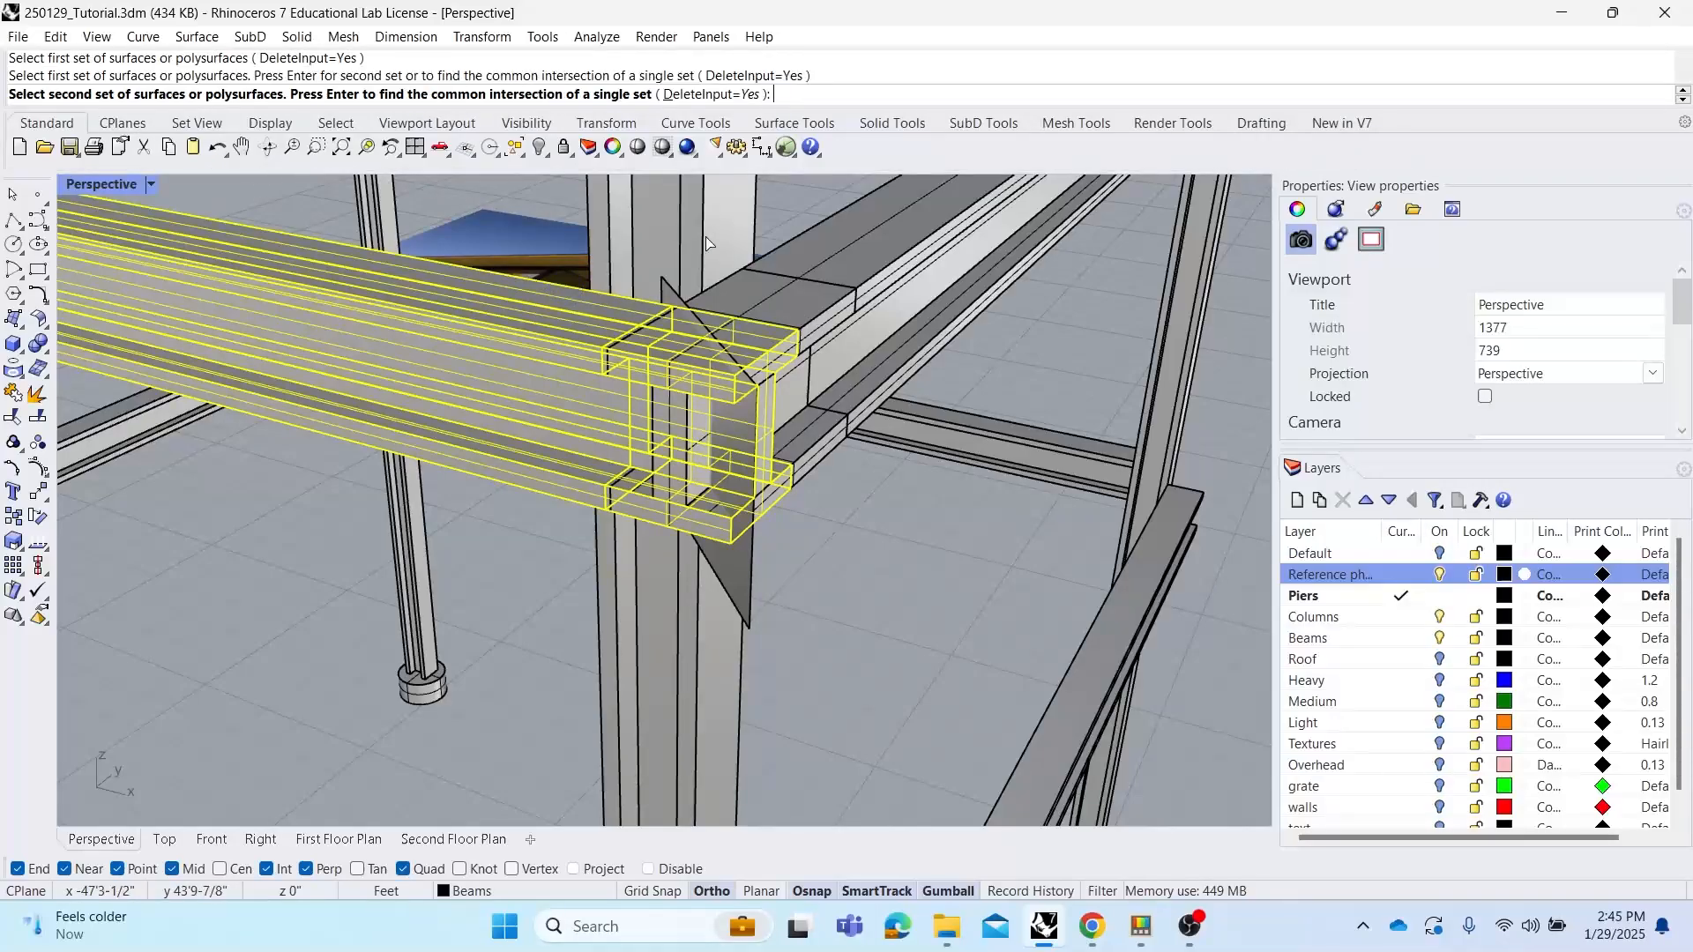
click(808, 298)
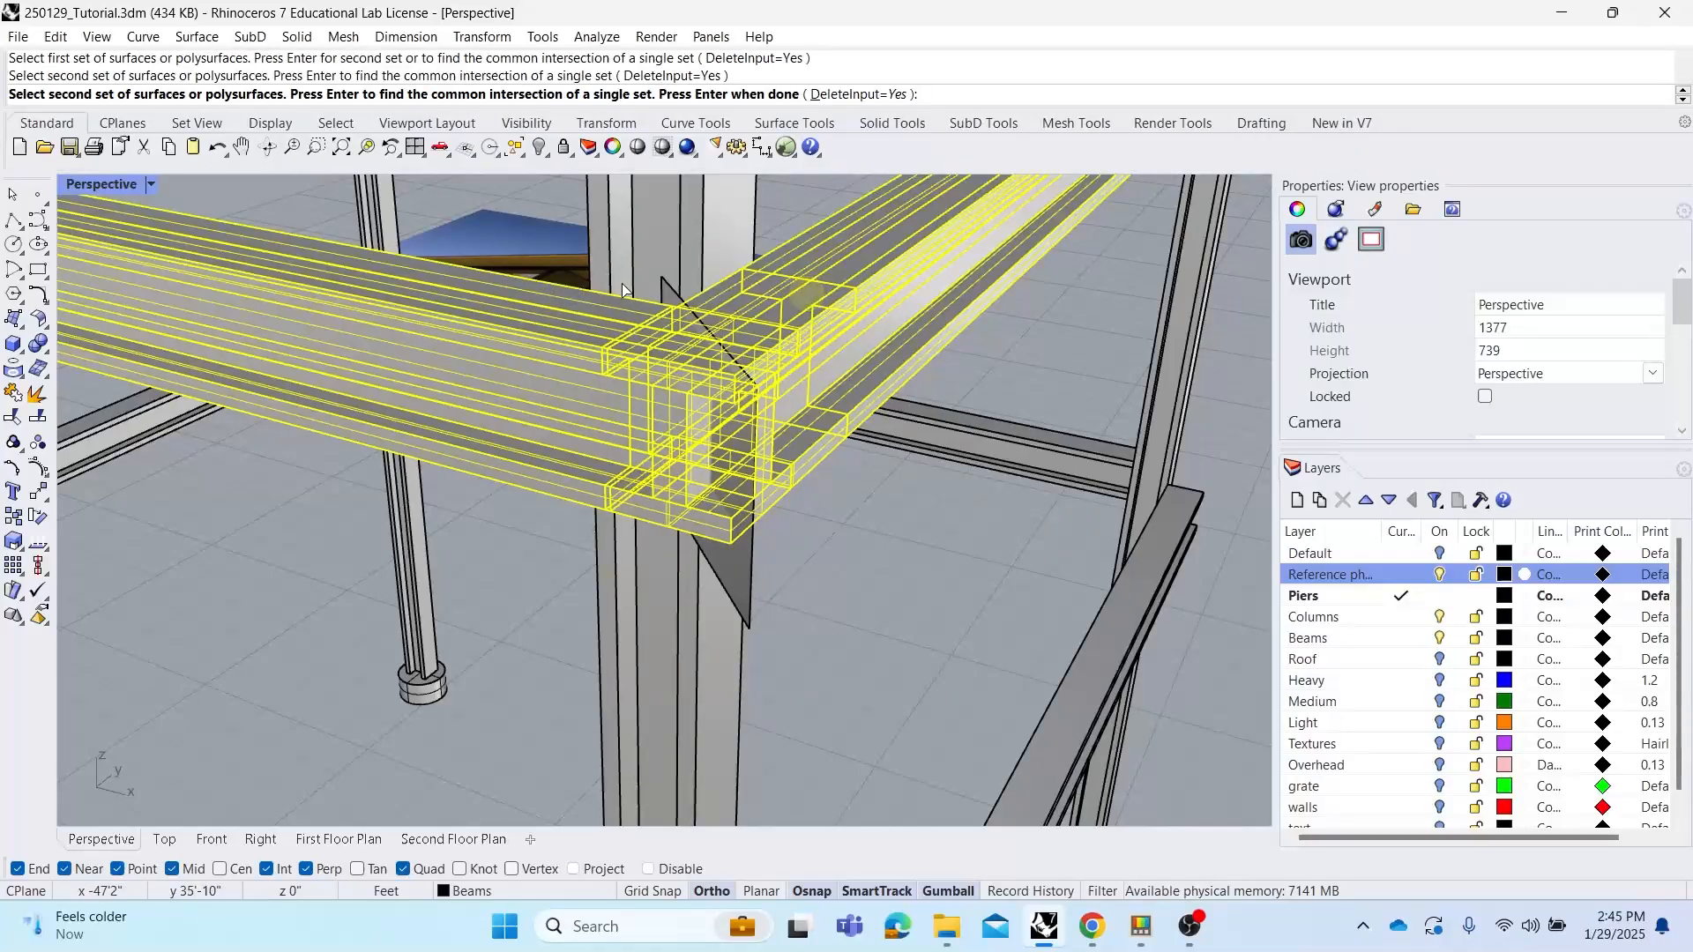
right_click(720, 299)
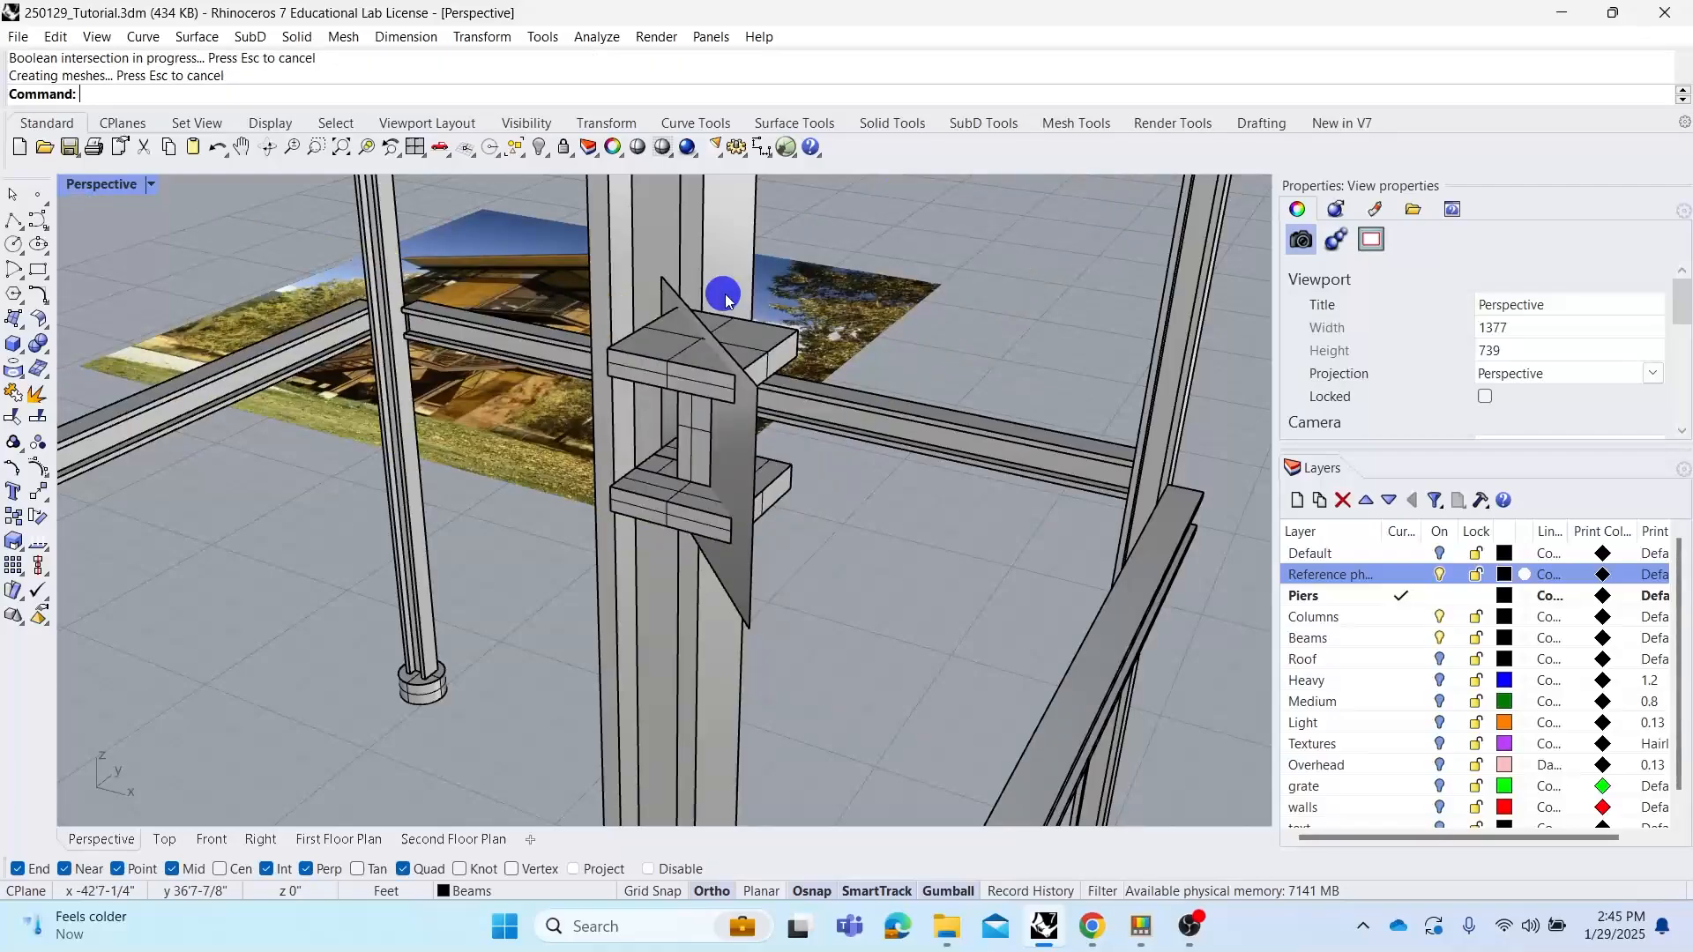
right_drag(855, 479, 805, 491)
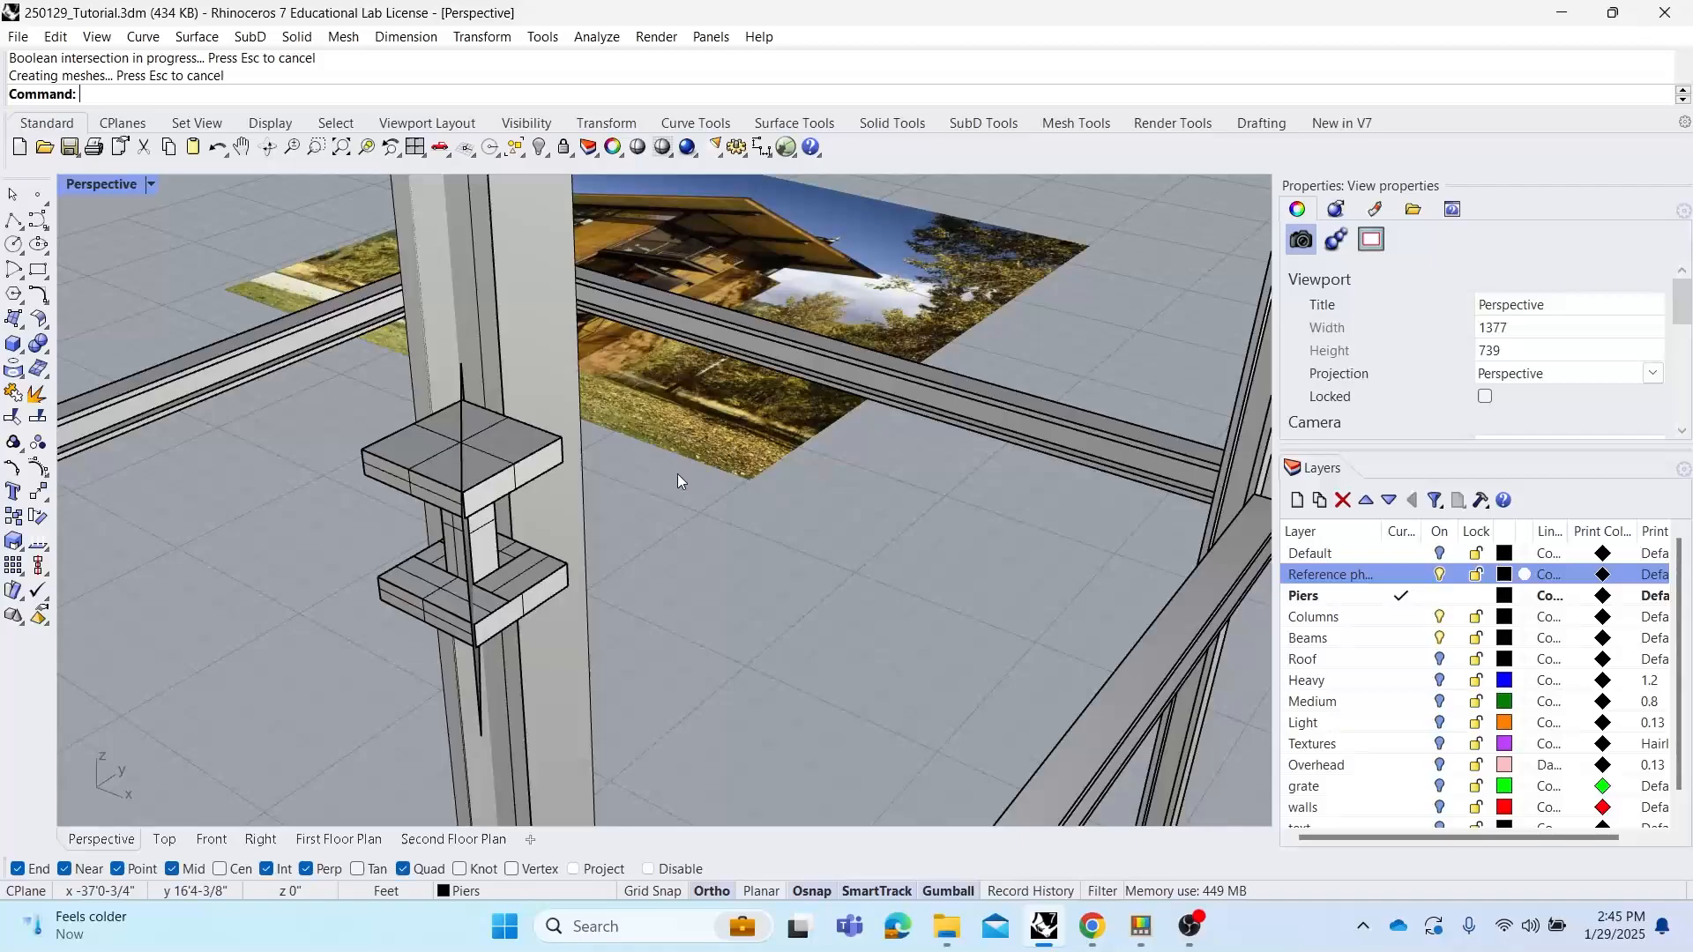
right_drag(677, 474, 720, 476)
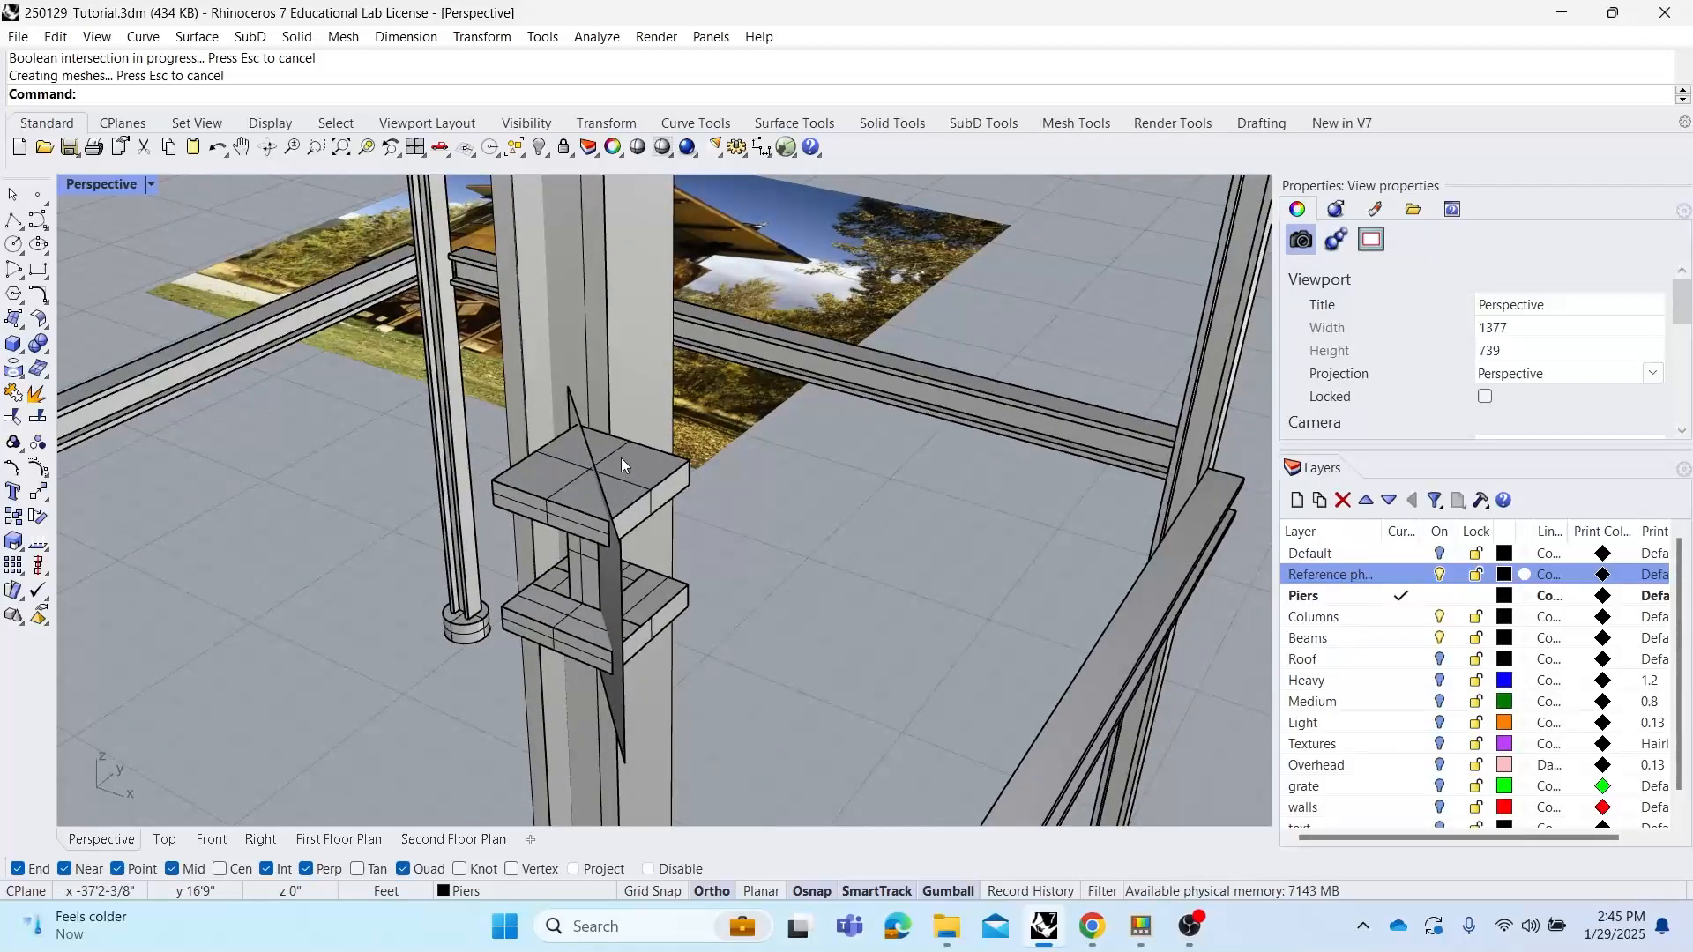
key(ctrl+z)
Run BooleanIntersection on the two corner beams with DeleteInput set to No
click(904, 583)
right_drag(964, 502, 965, 494)
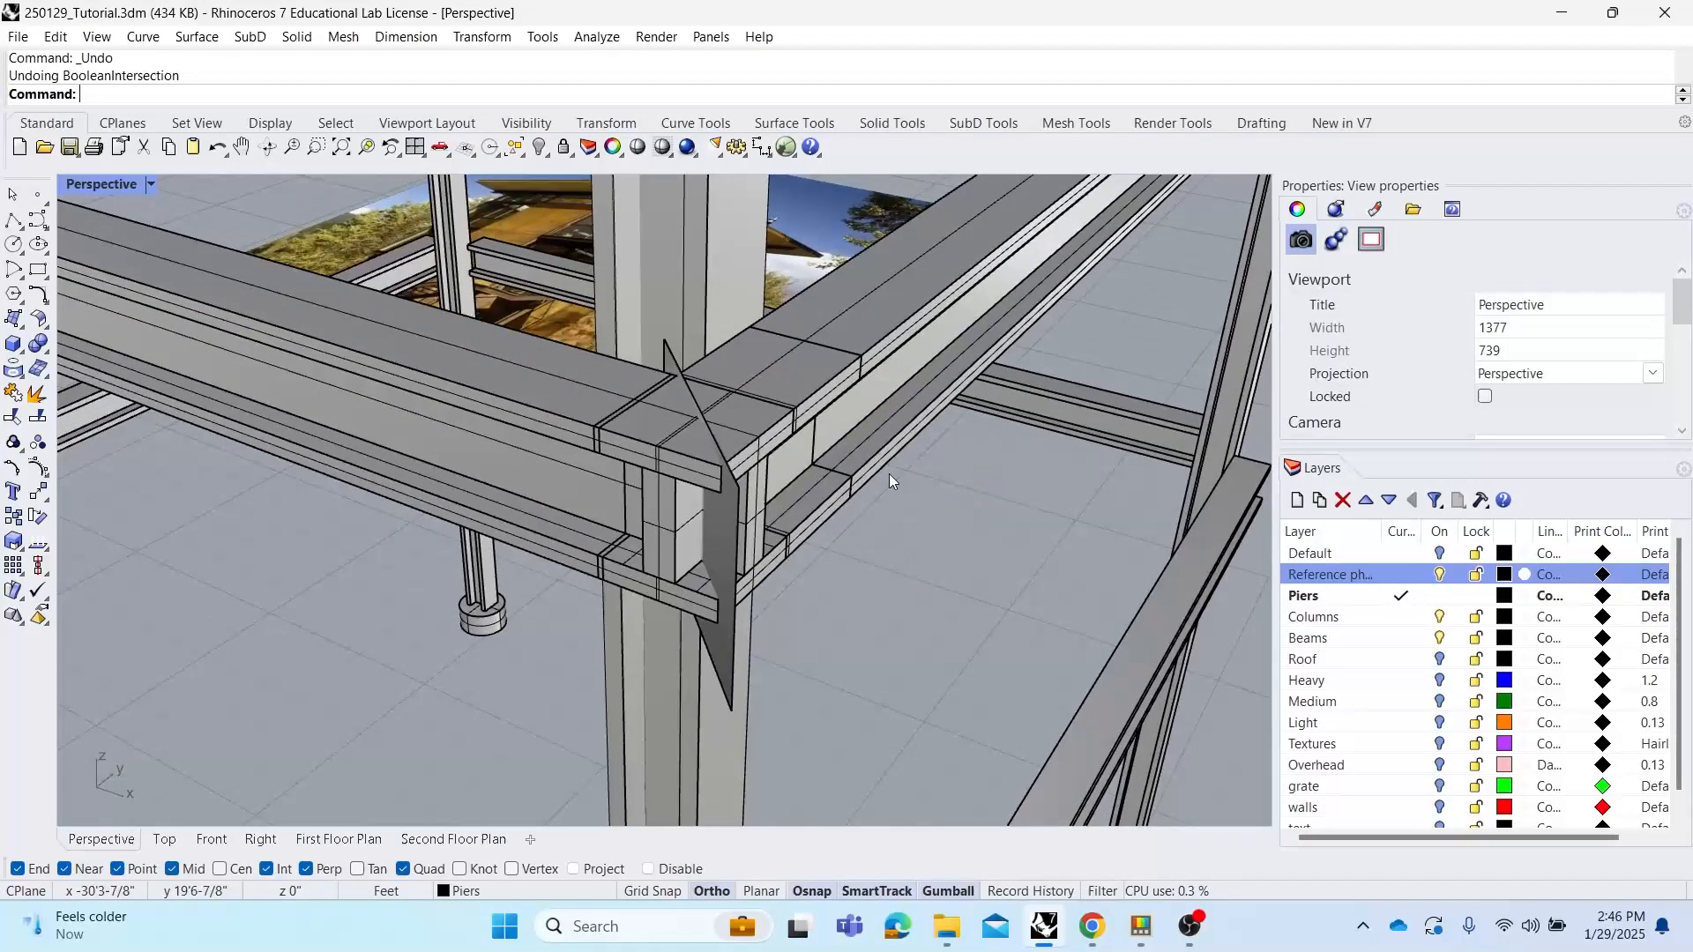
right_click(780, 462)
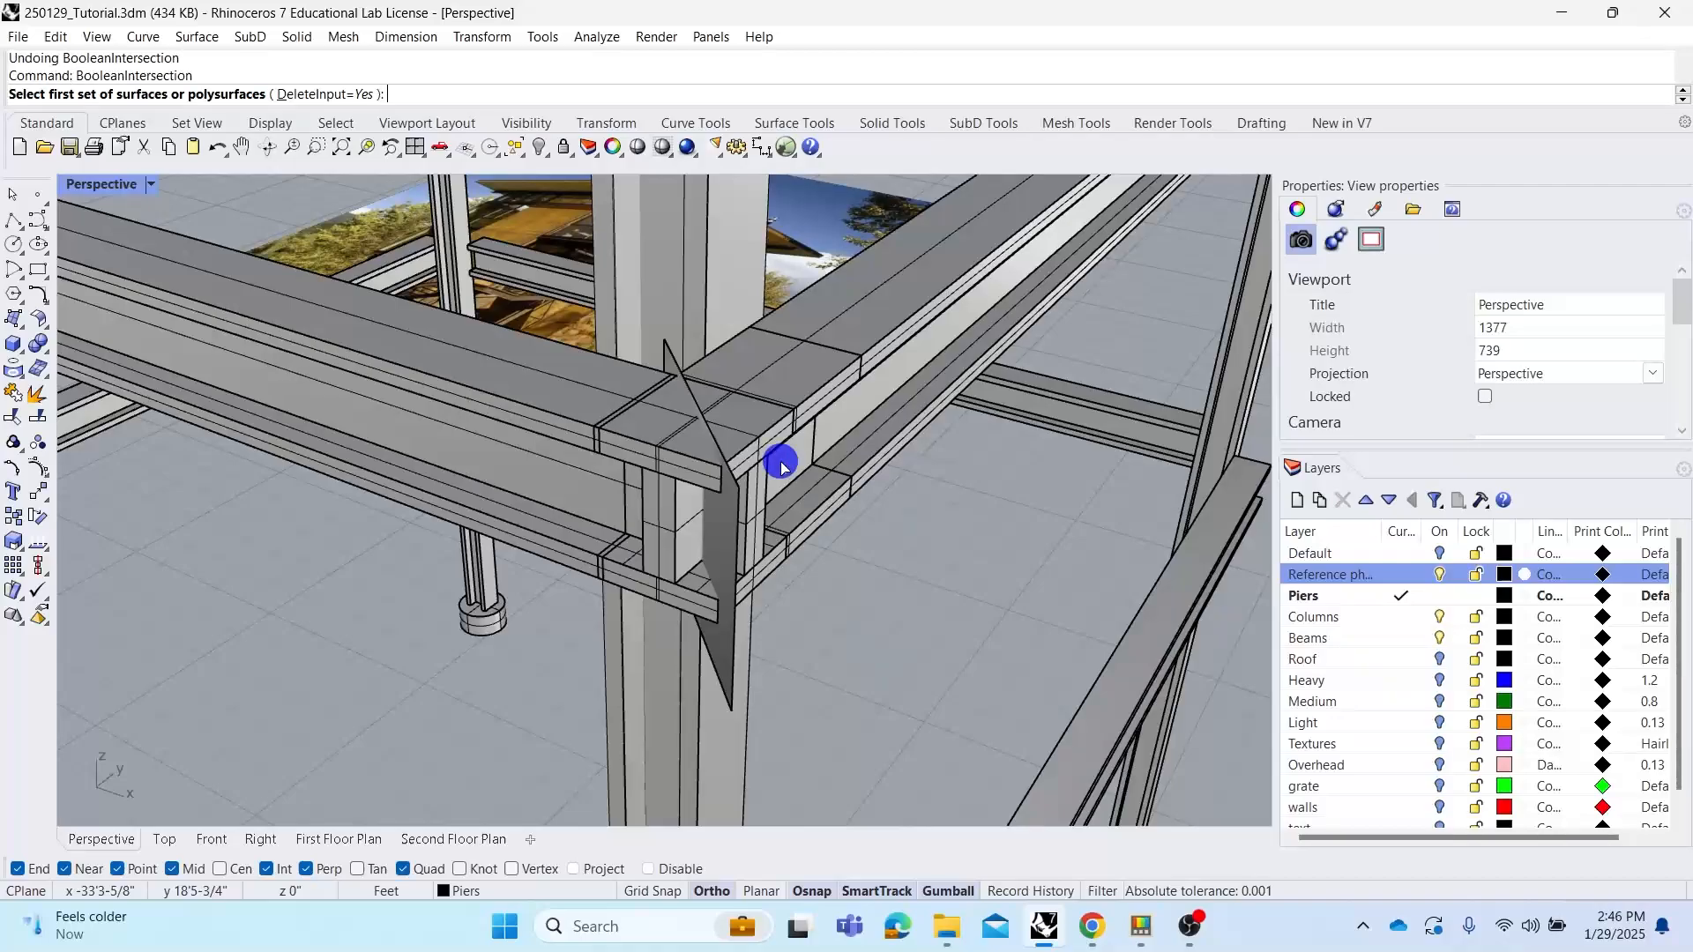
click(339, 94)
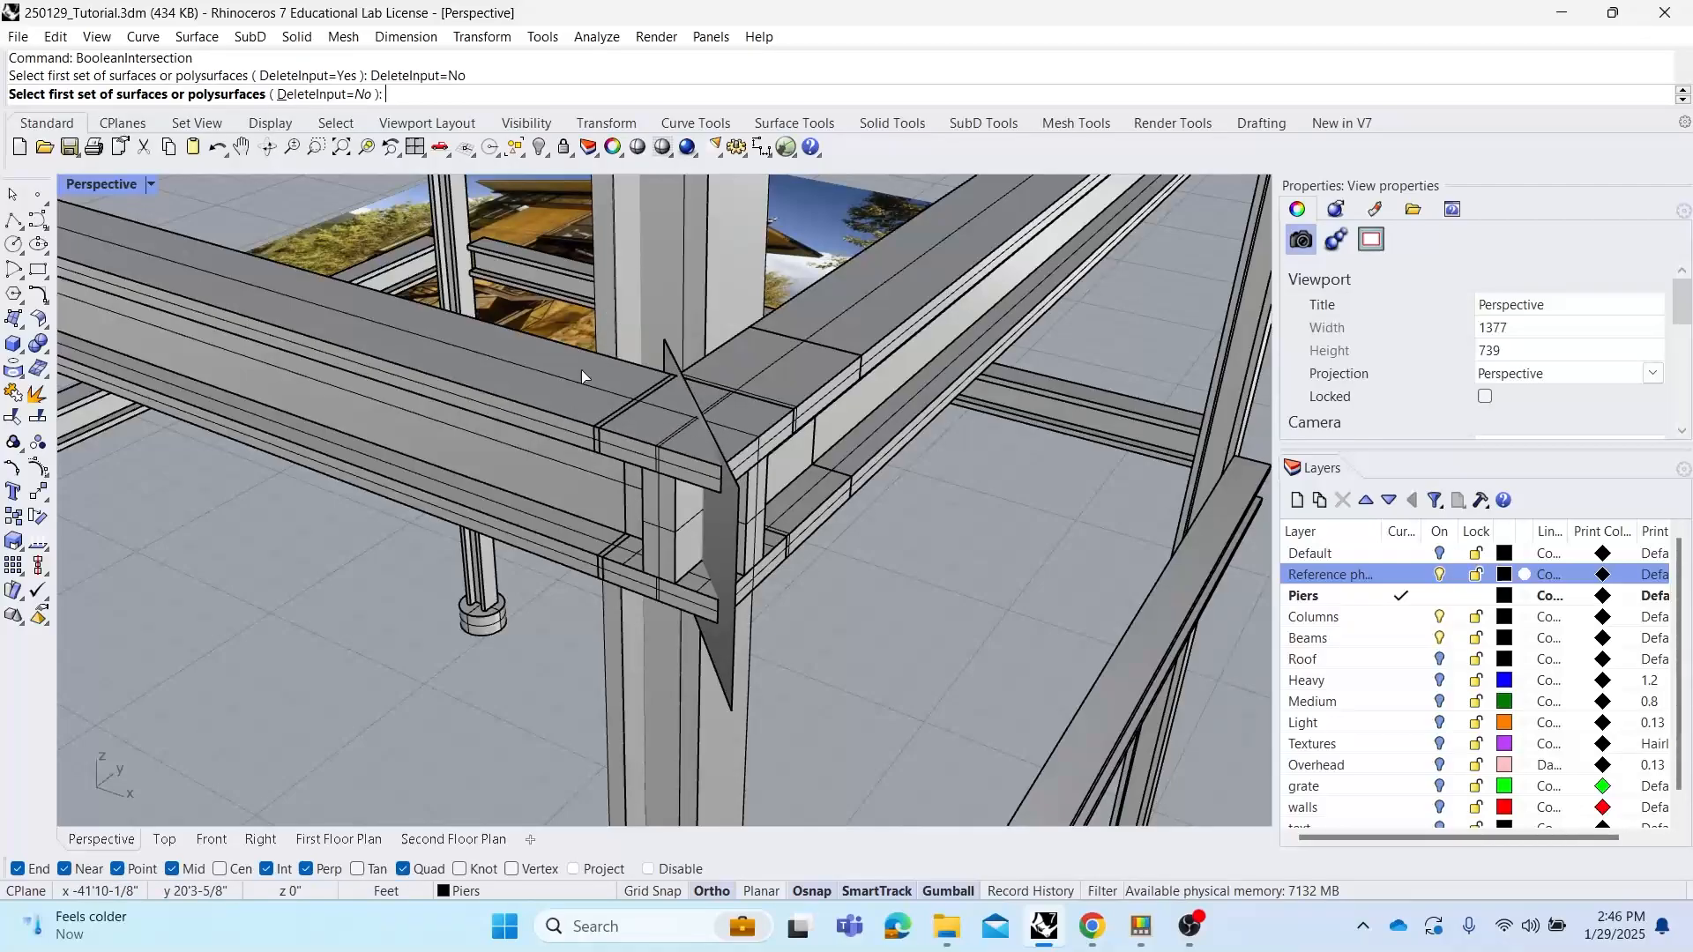
right_click(481, 401)
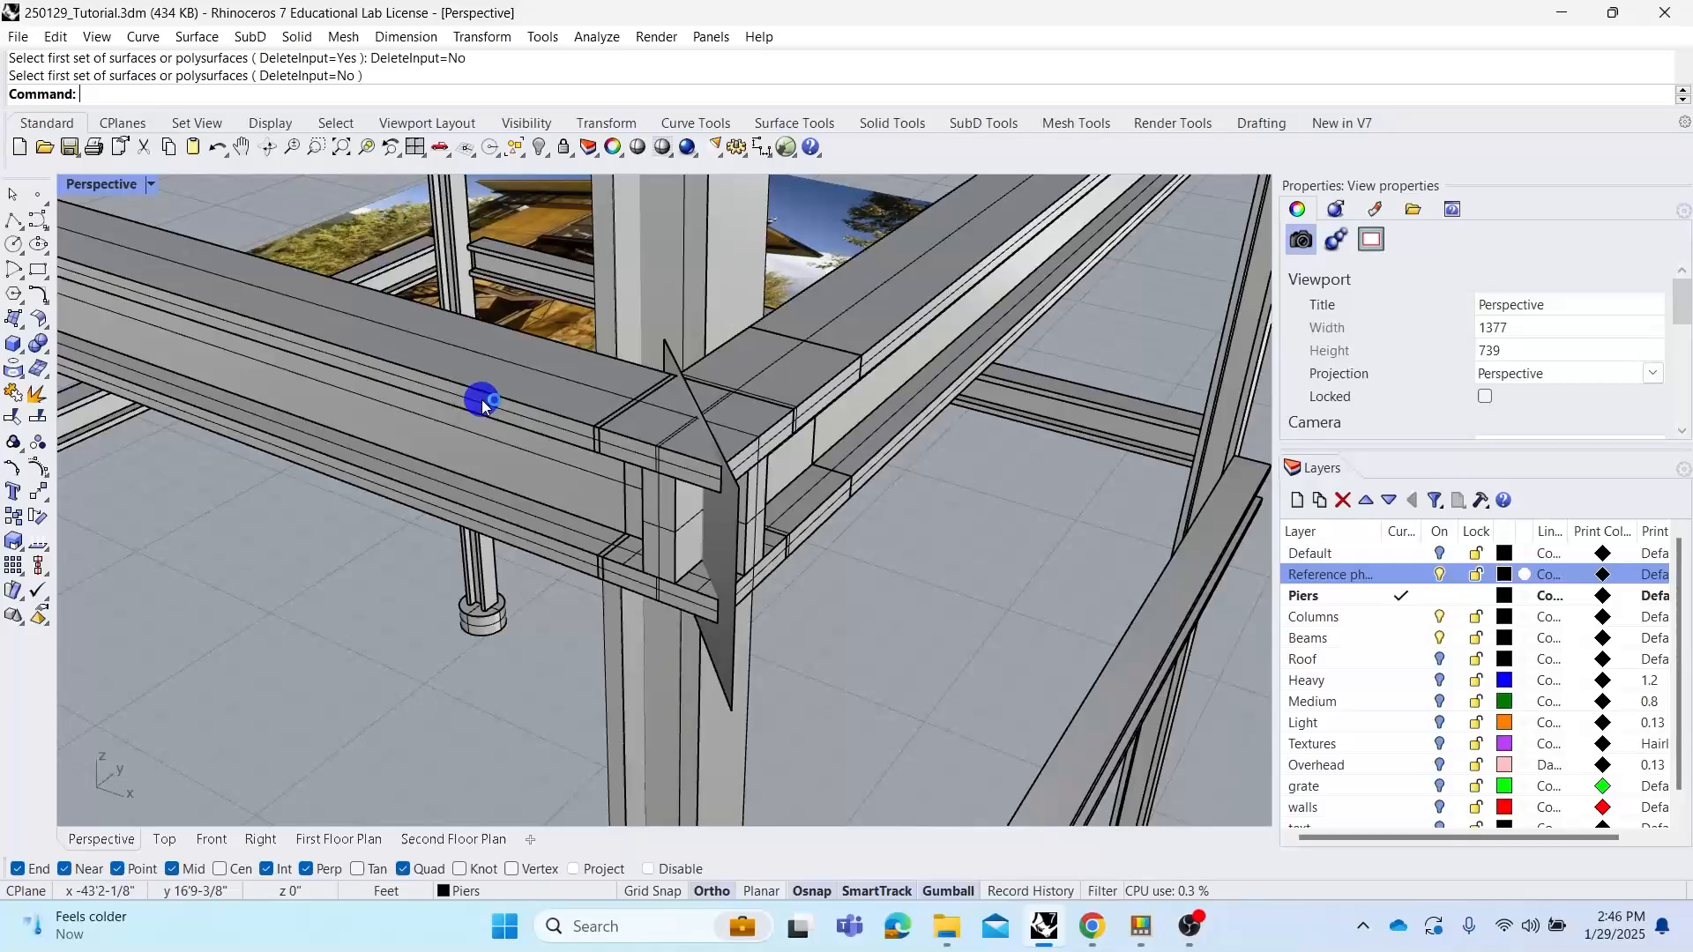
right_click(483, 405)
click(322, 93)
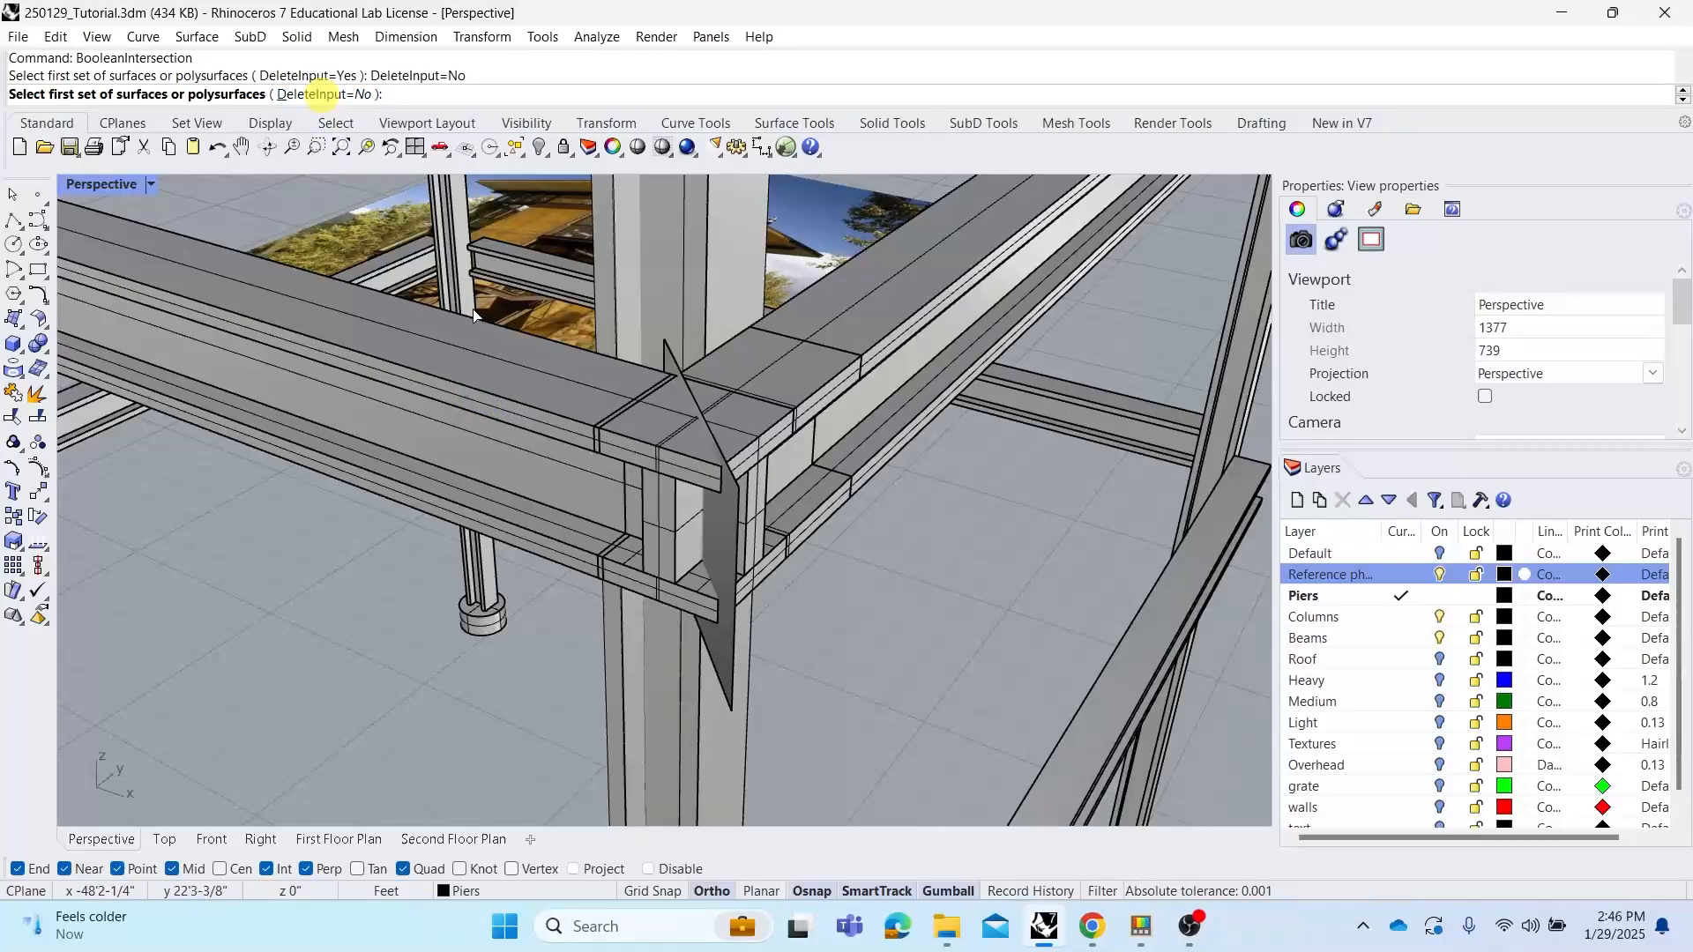
click(535, 404)
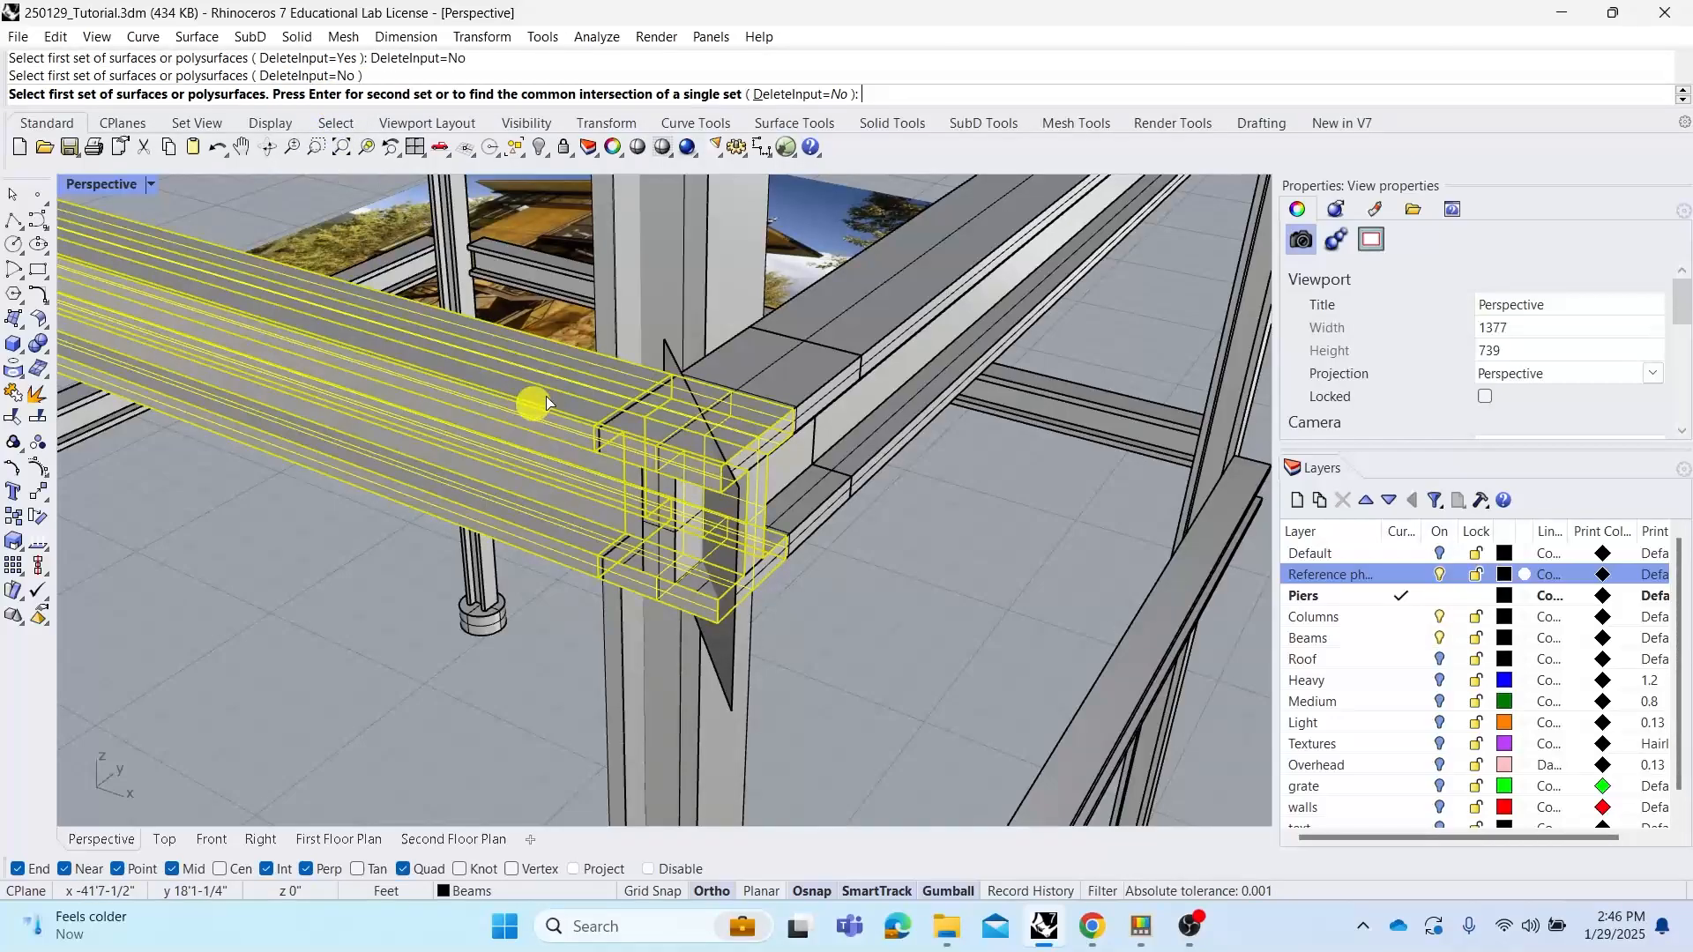
right_click(544, 395)
click(793, 344)
right_click(794, 344)
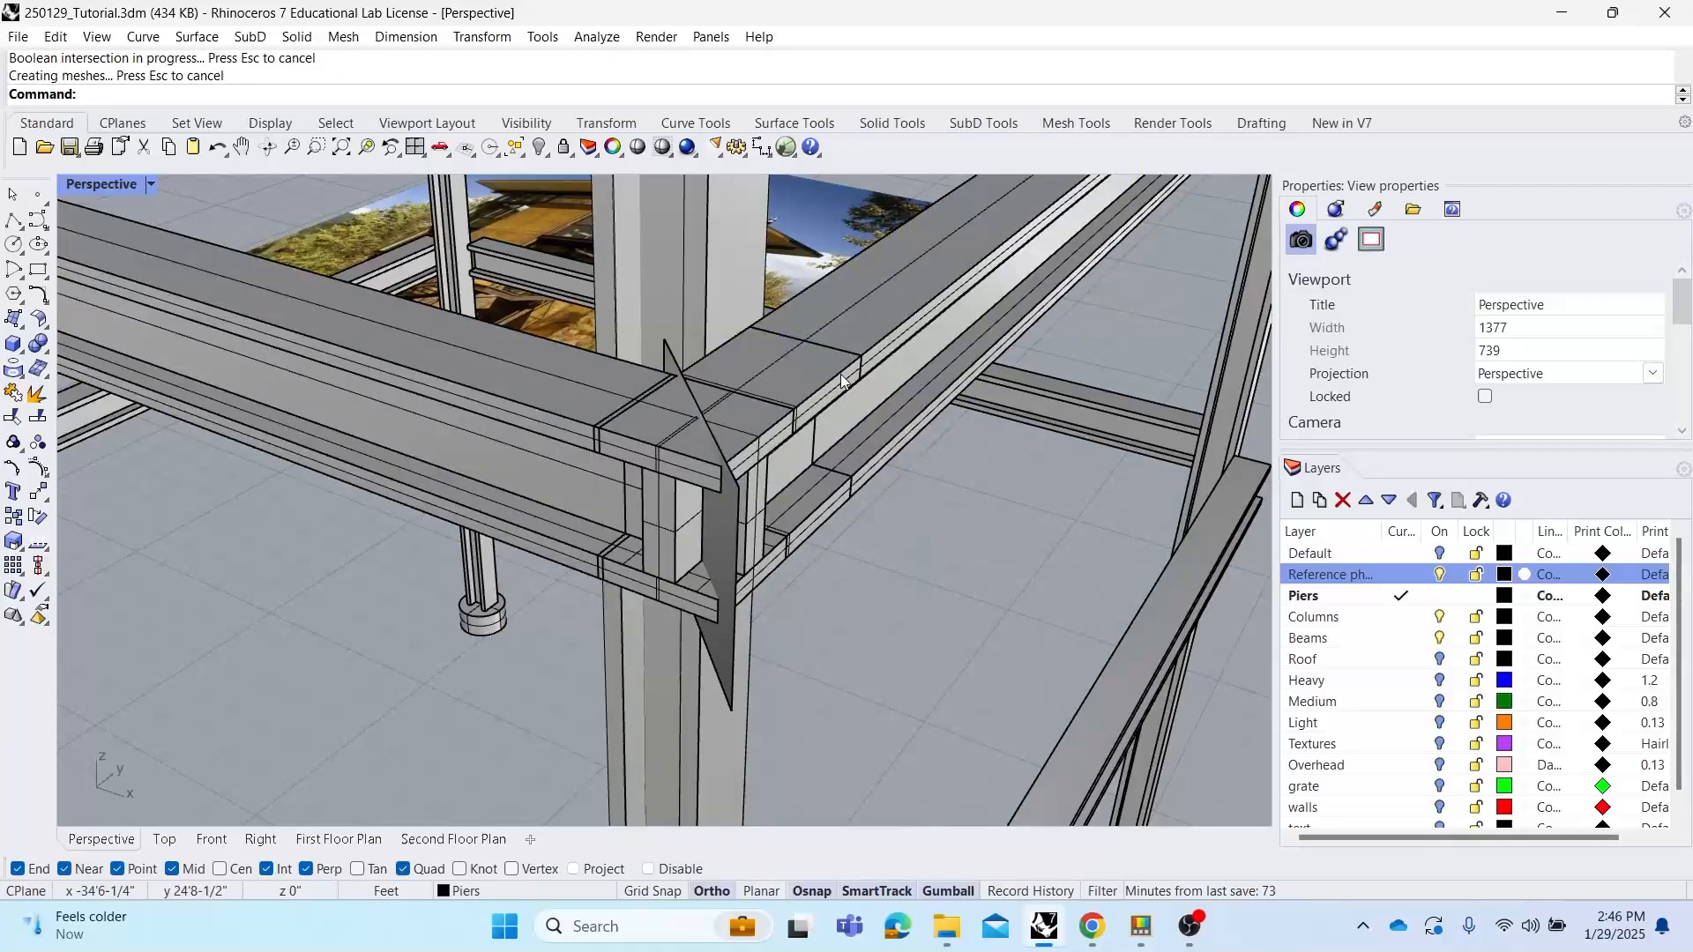
Move the intersection solid below the joint with the gumball and delete it
click(862, 319)
click(537, 381)
click(873, 593)
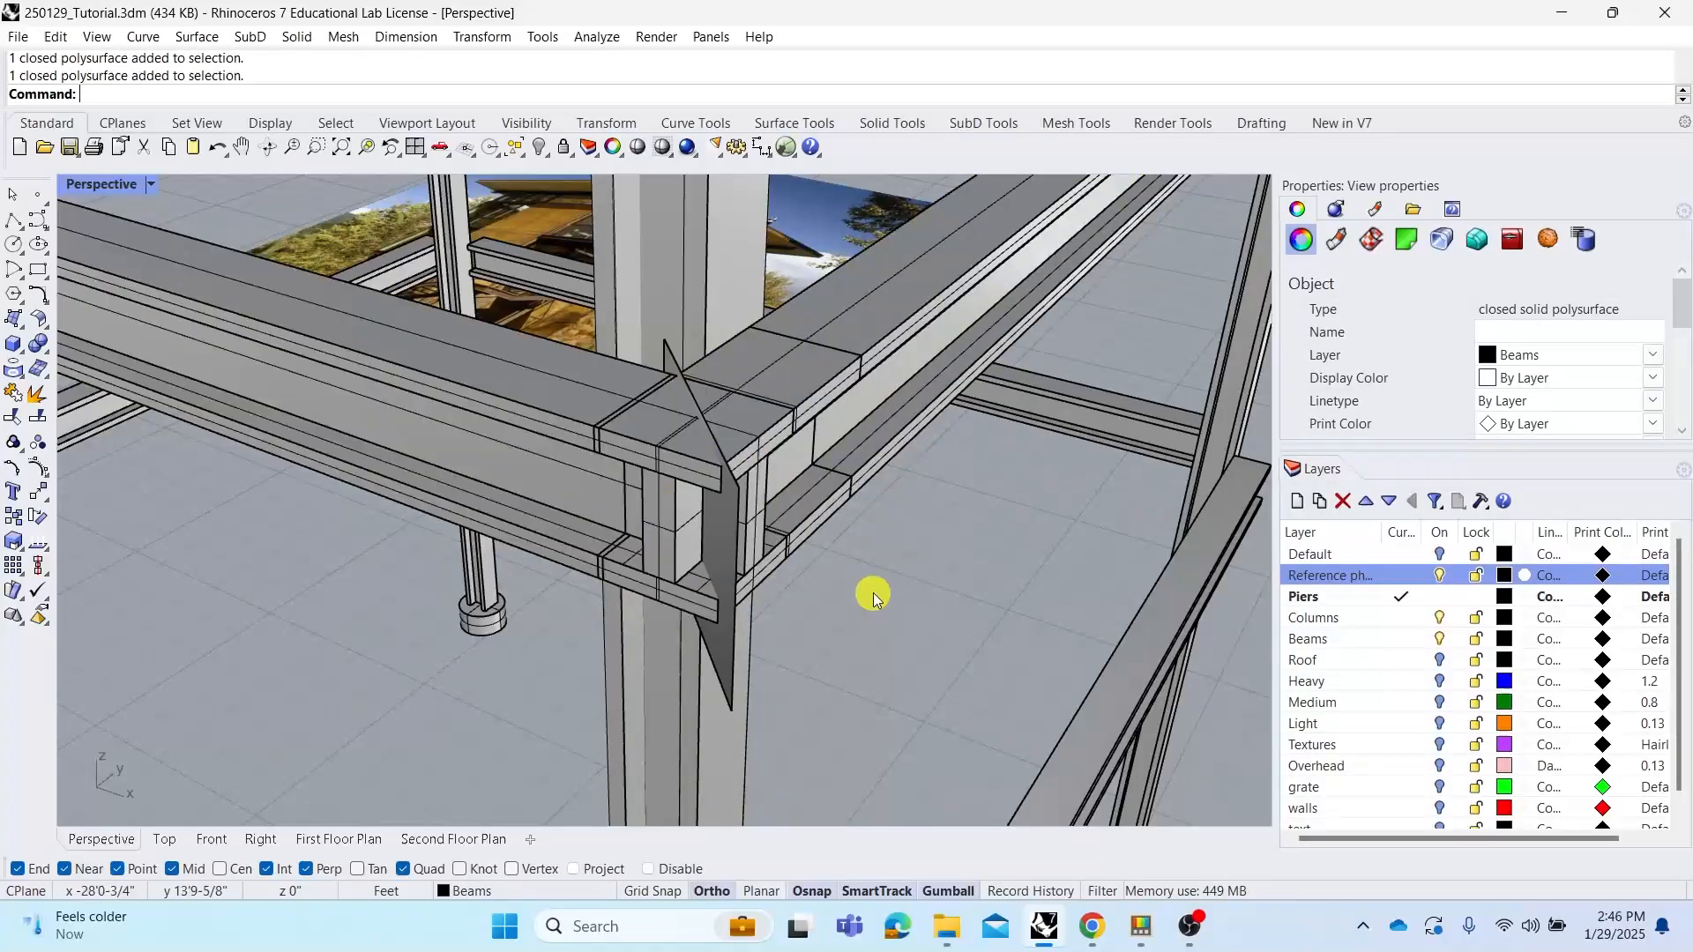
click(670, 446)
click(760, 524)
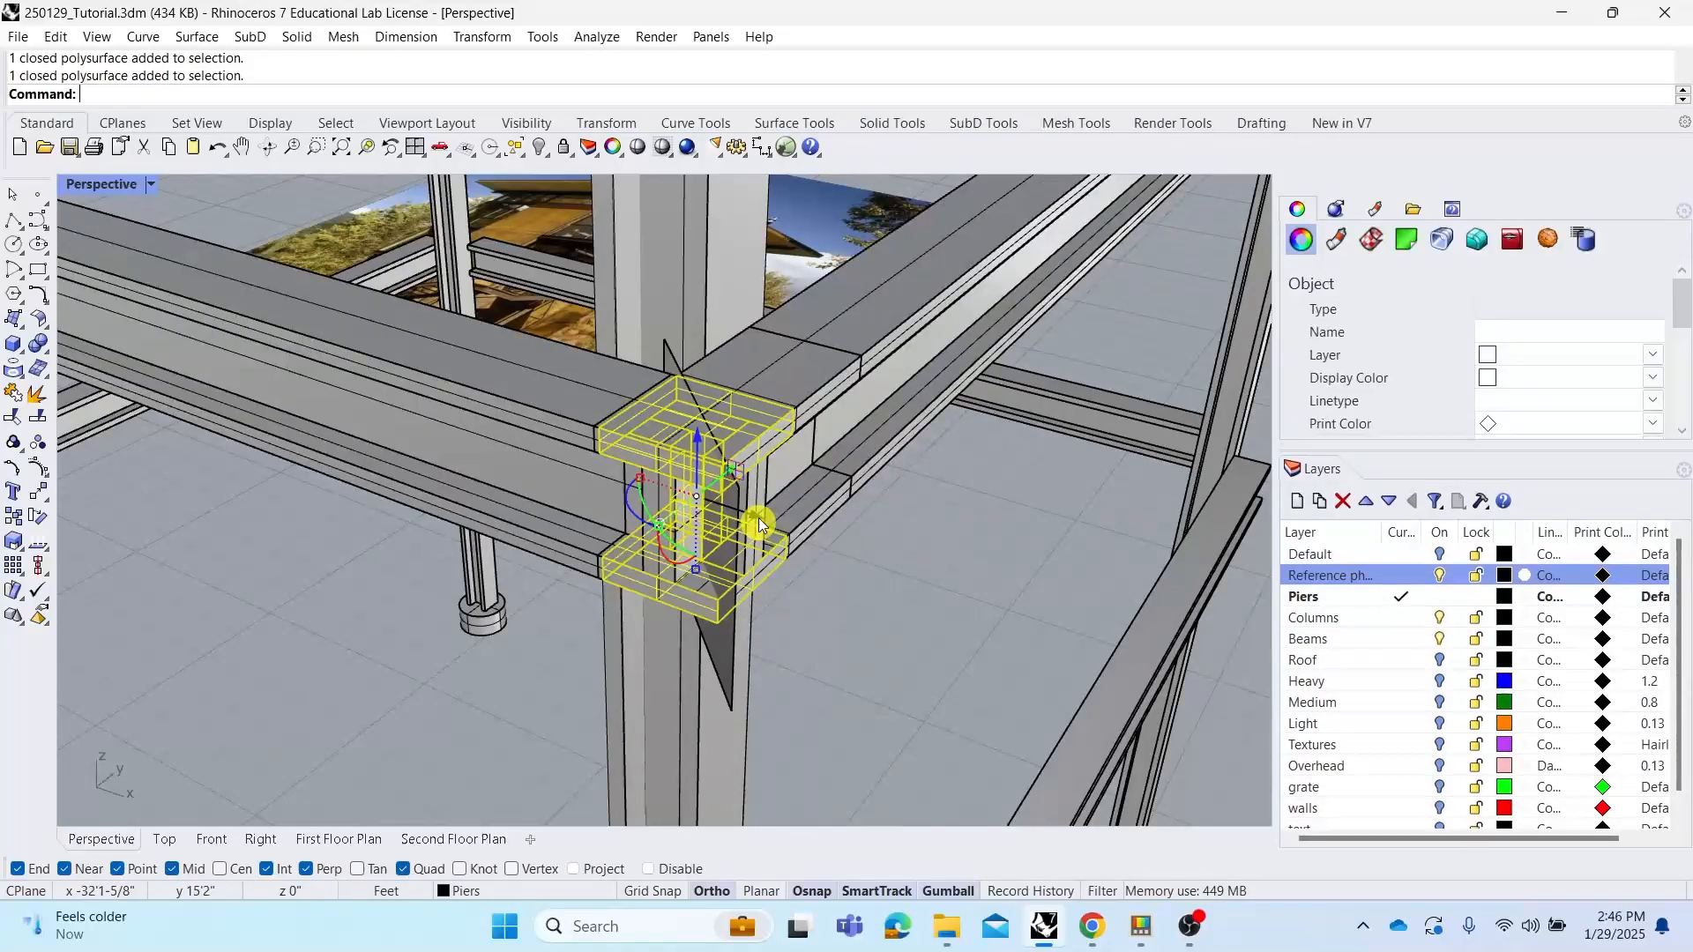
drag(760, 524, 839, 668)
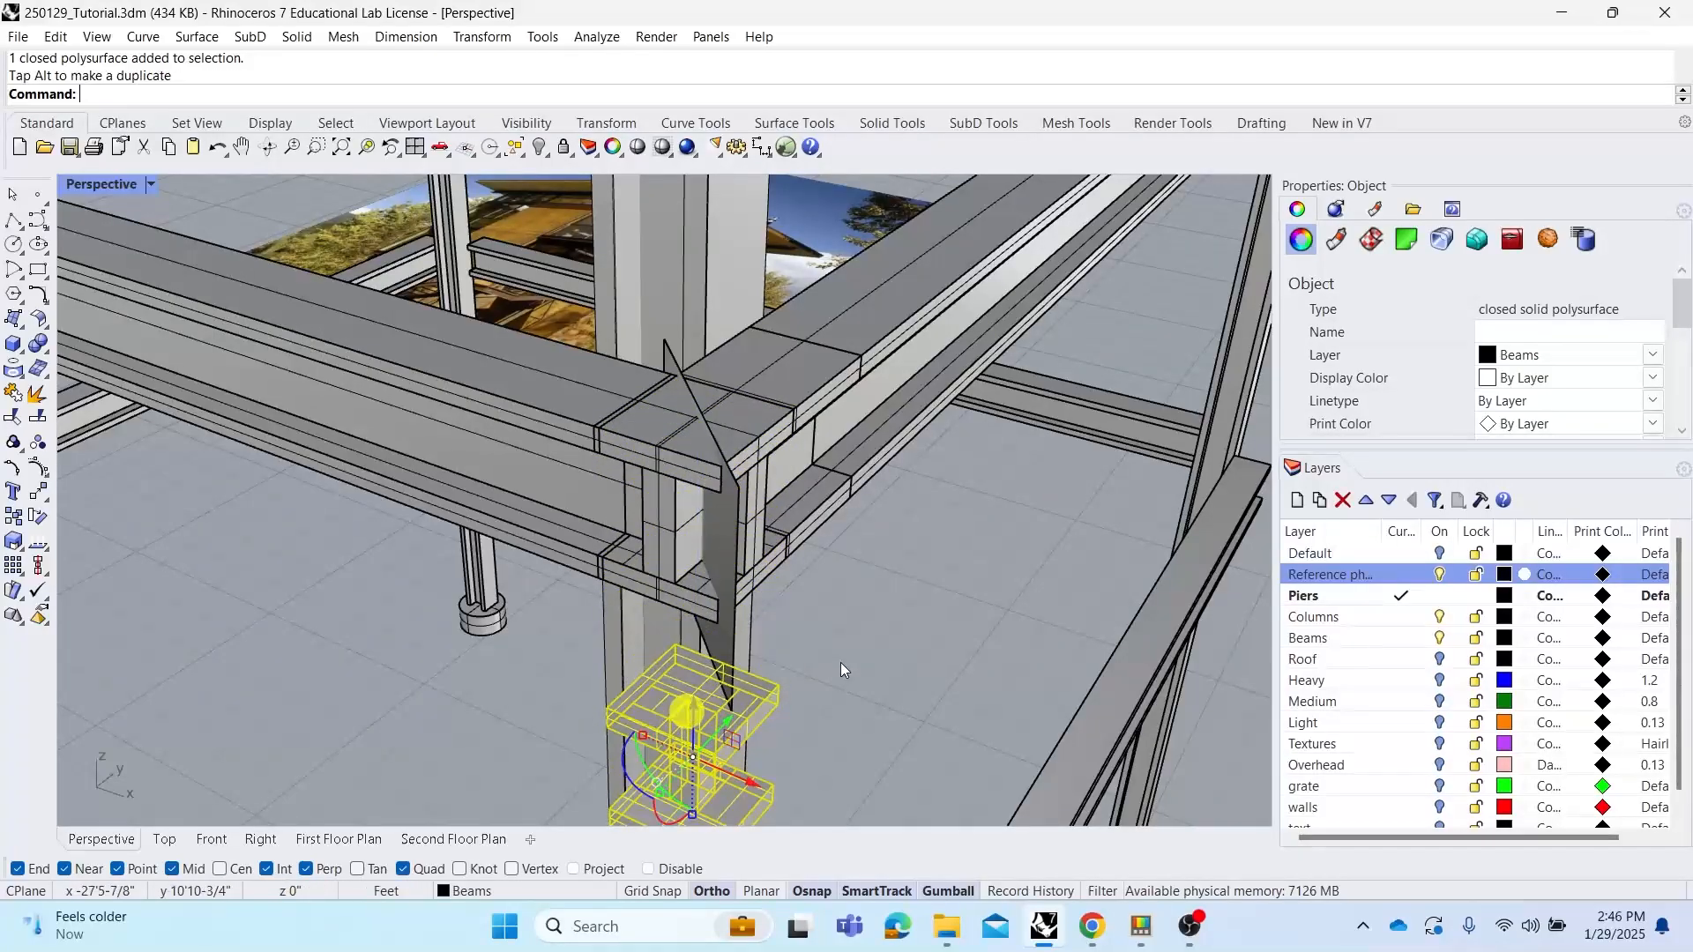
click(866, 624)
click(693, 710)
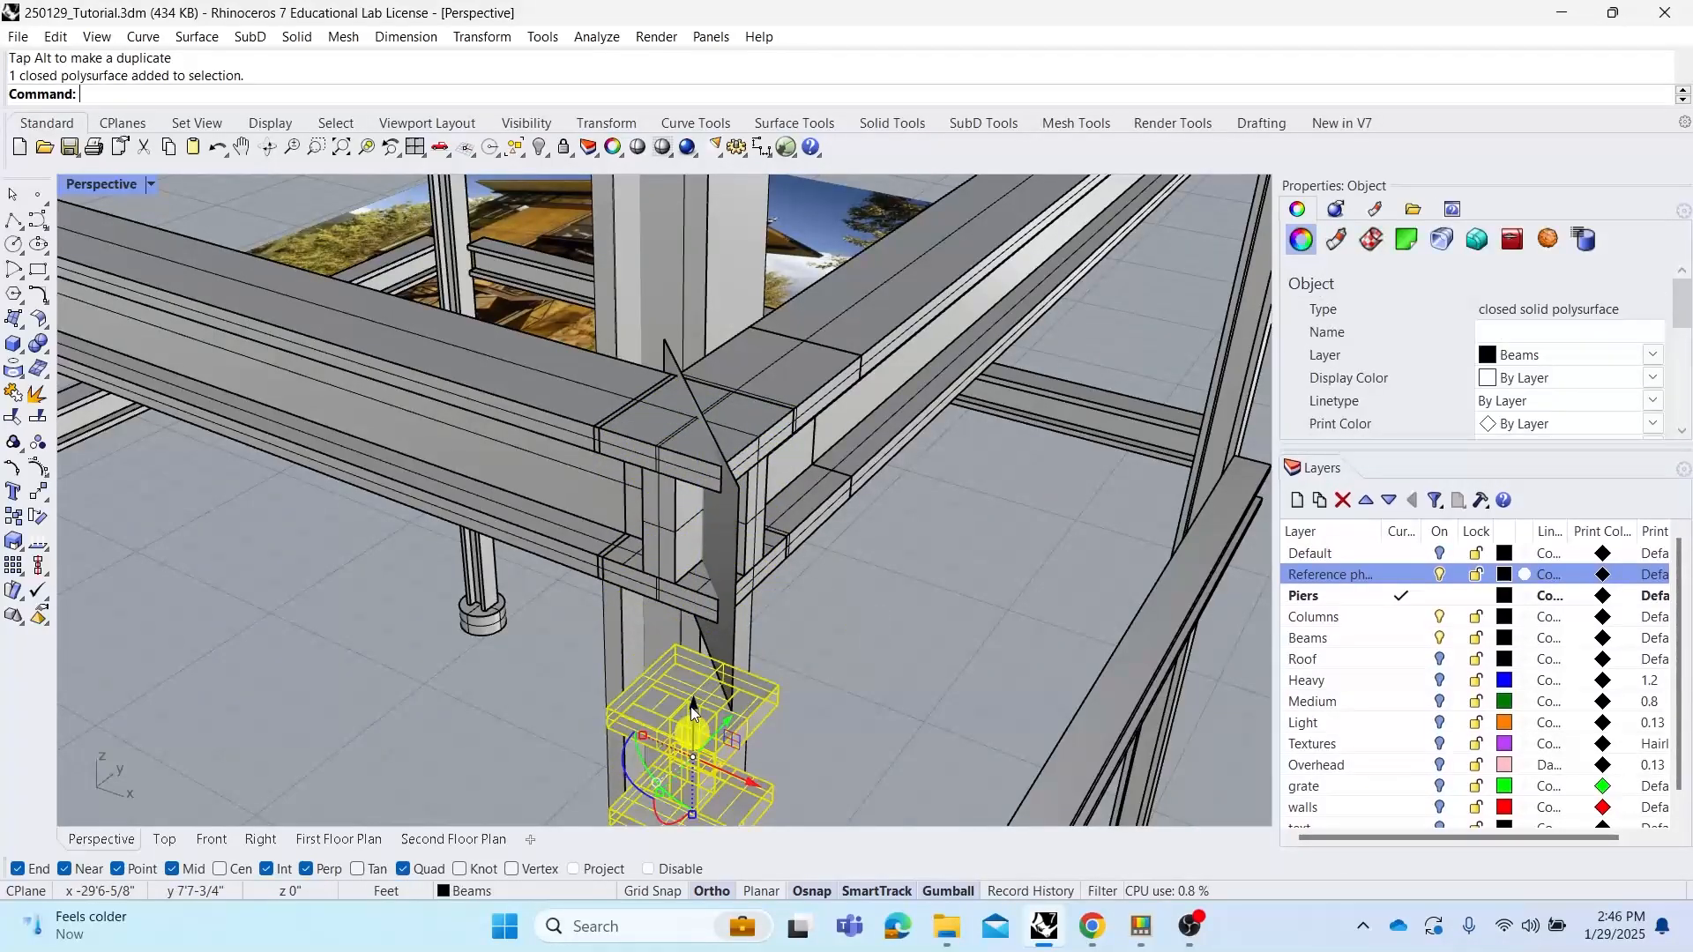
key(Delete)
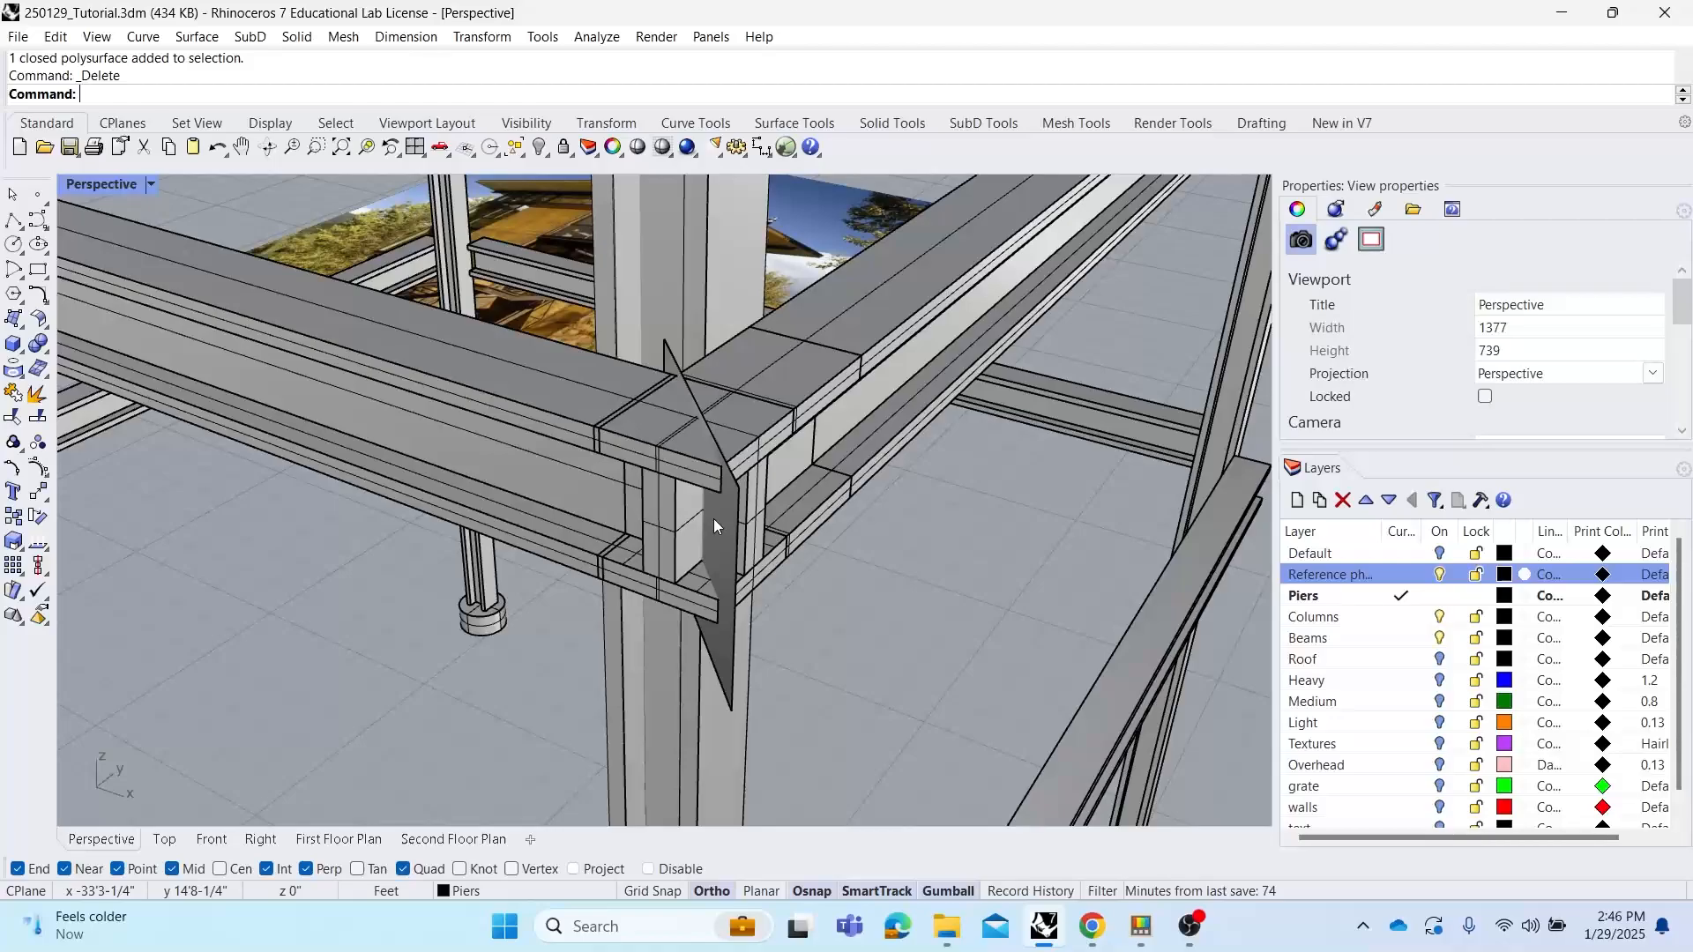
Split both corner beams with the vertical cutting surface using BooleanSplit
text(BooleanDifference)
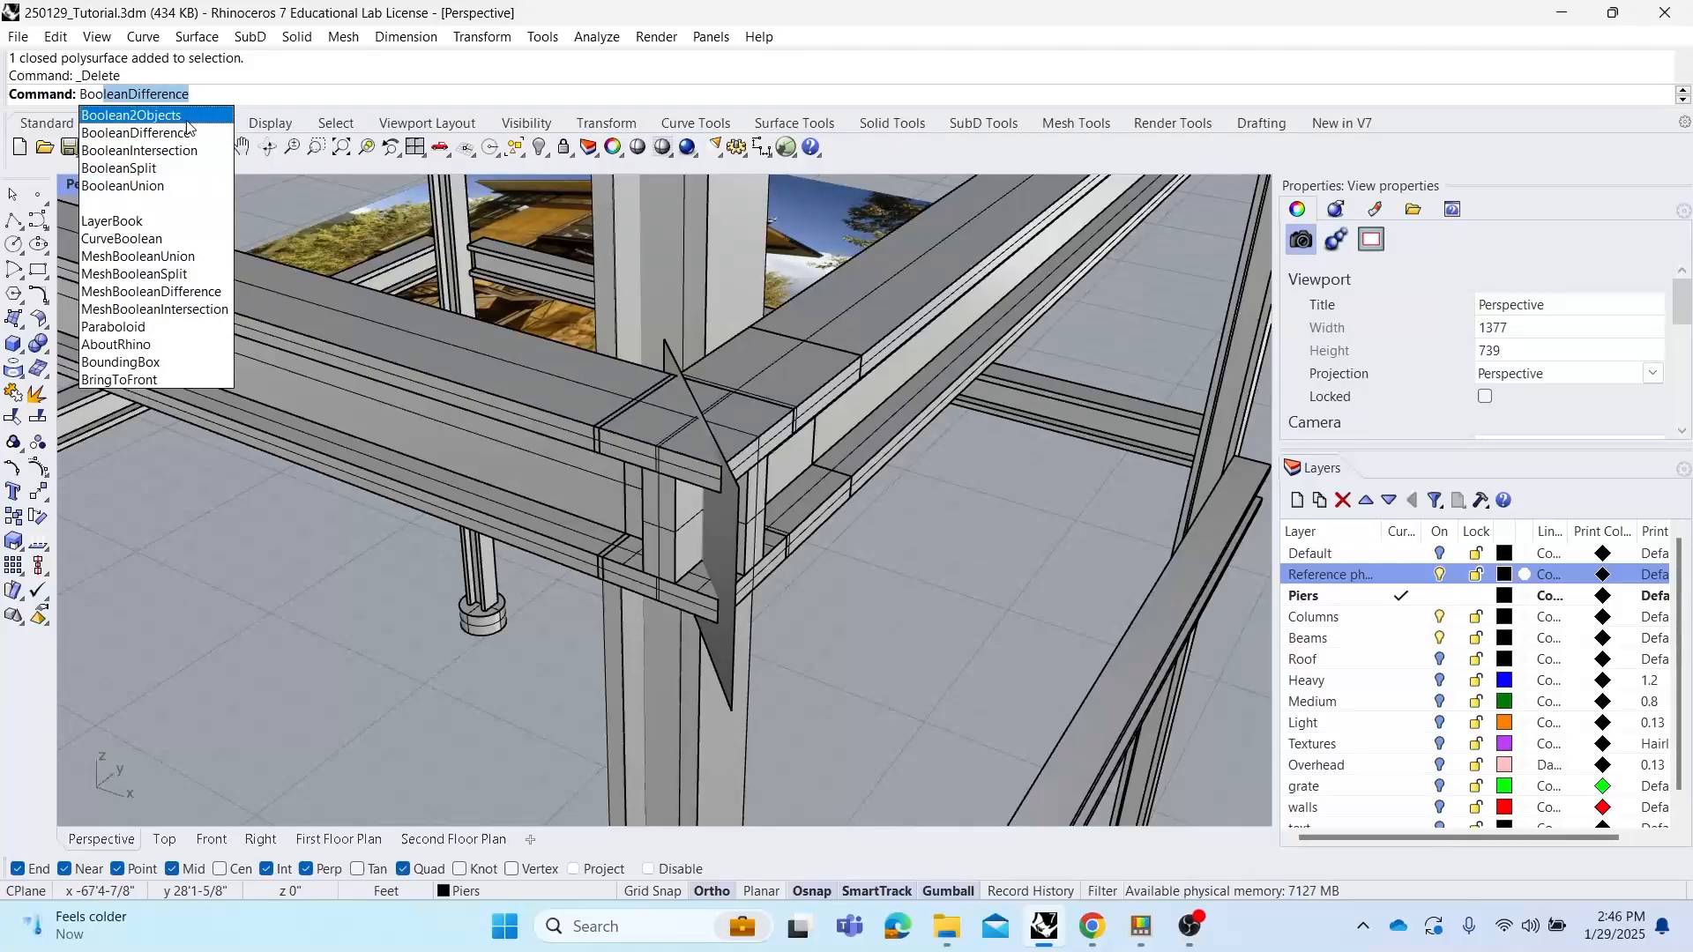
click(183, 166)
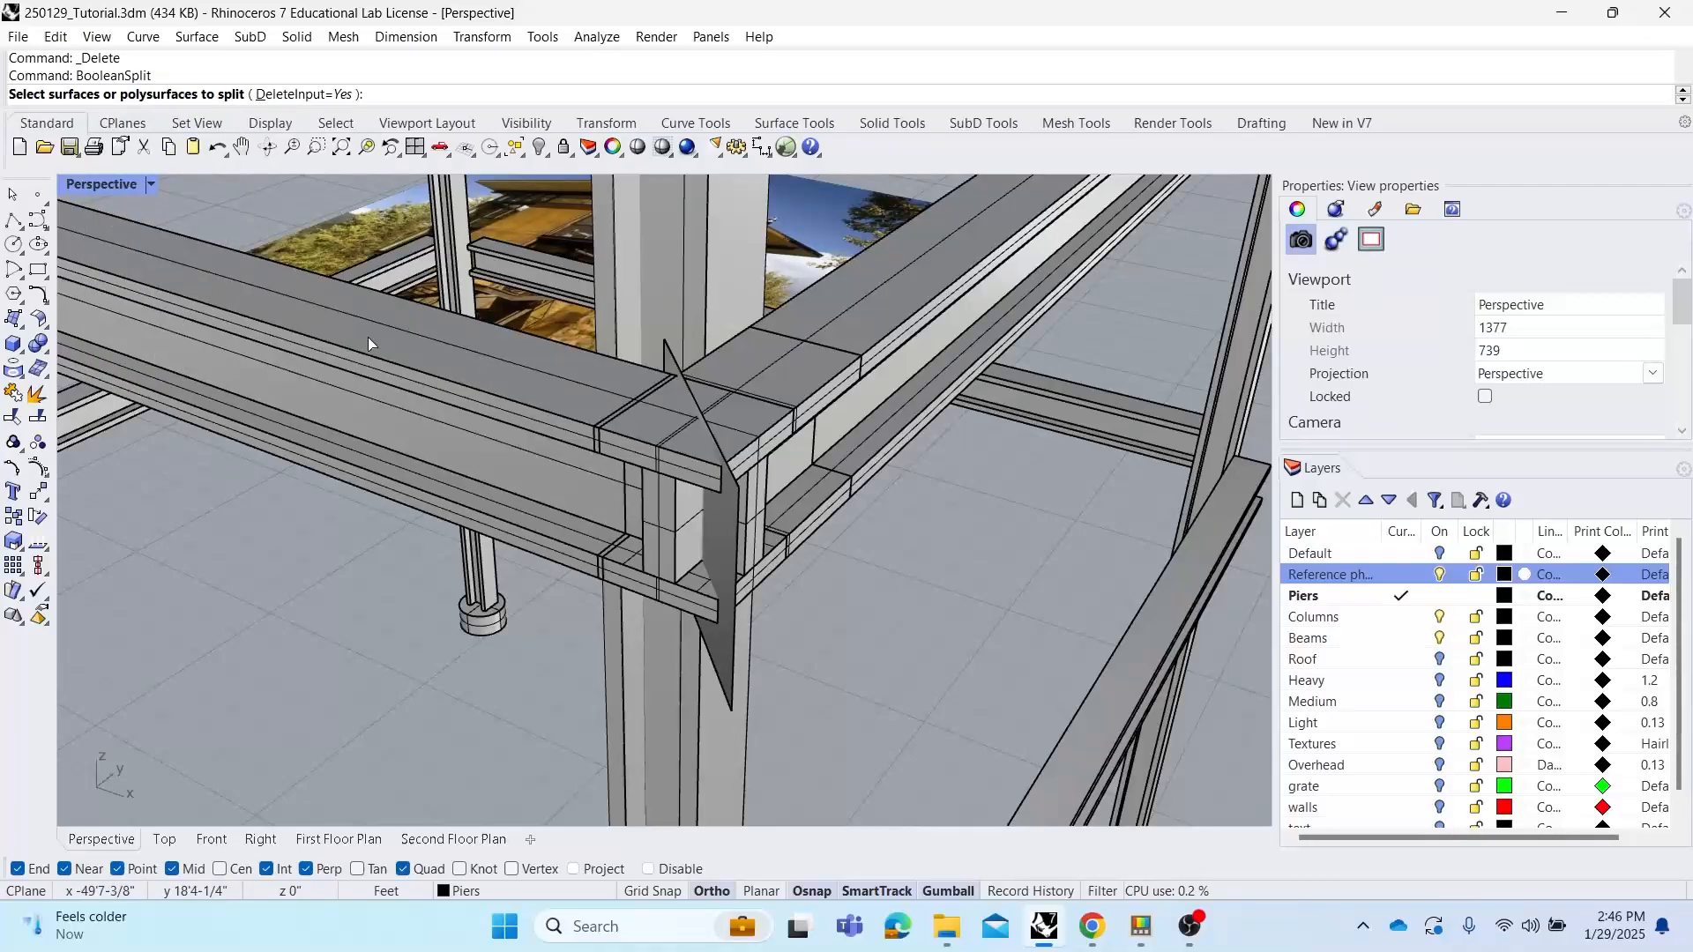
click(450, 373)
click(861, 333)
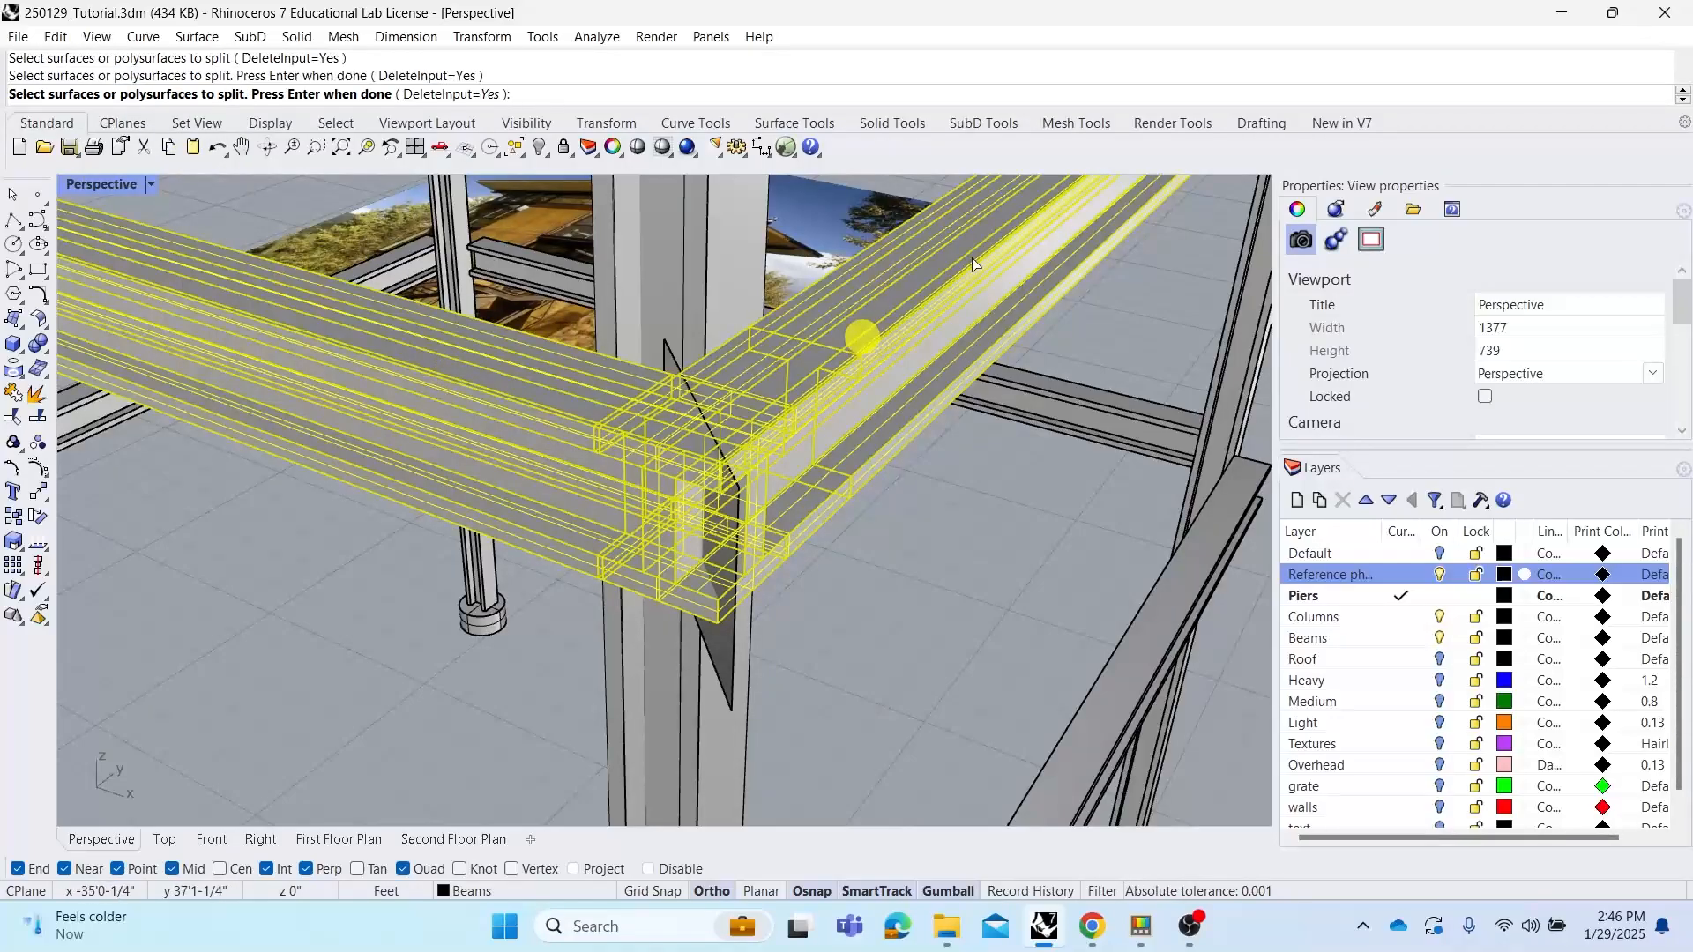
right_click(737, 365)
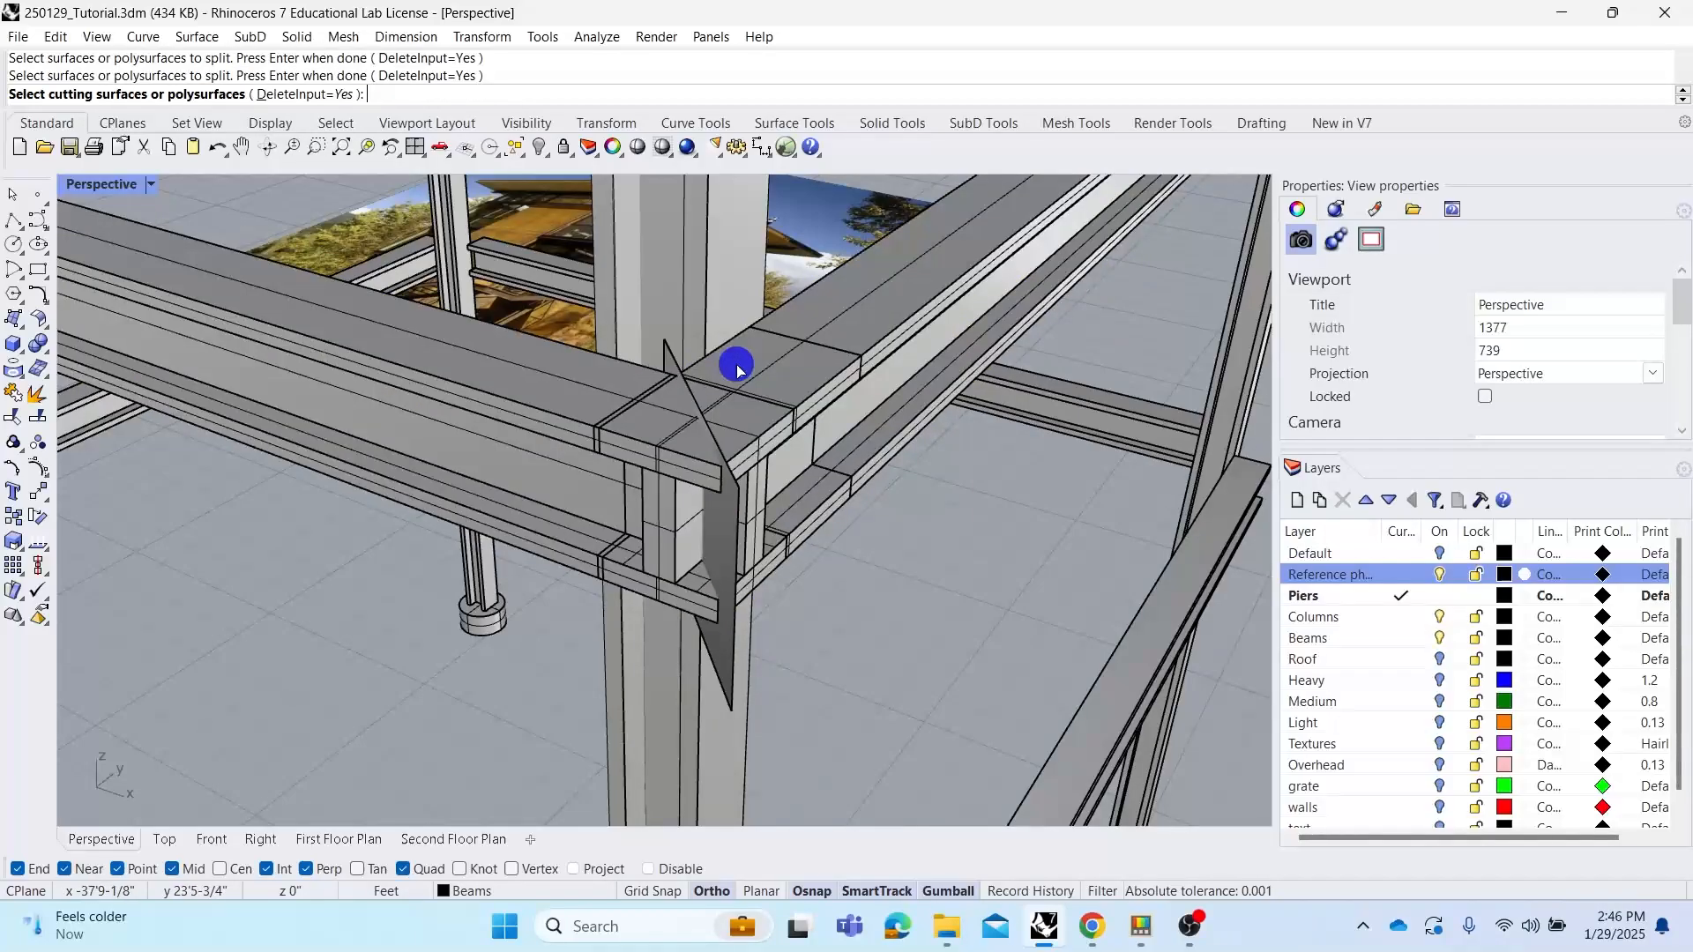
right_drag(745, 440, 847, 433)
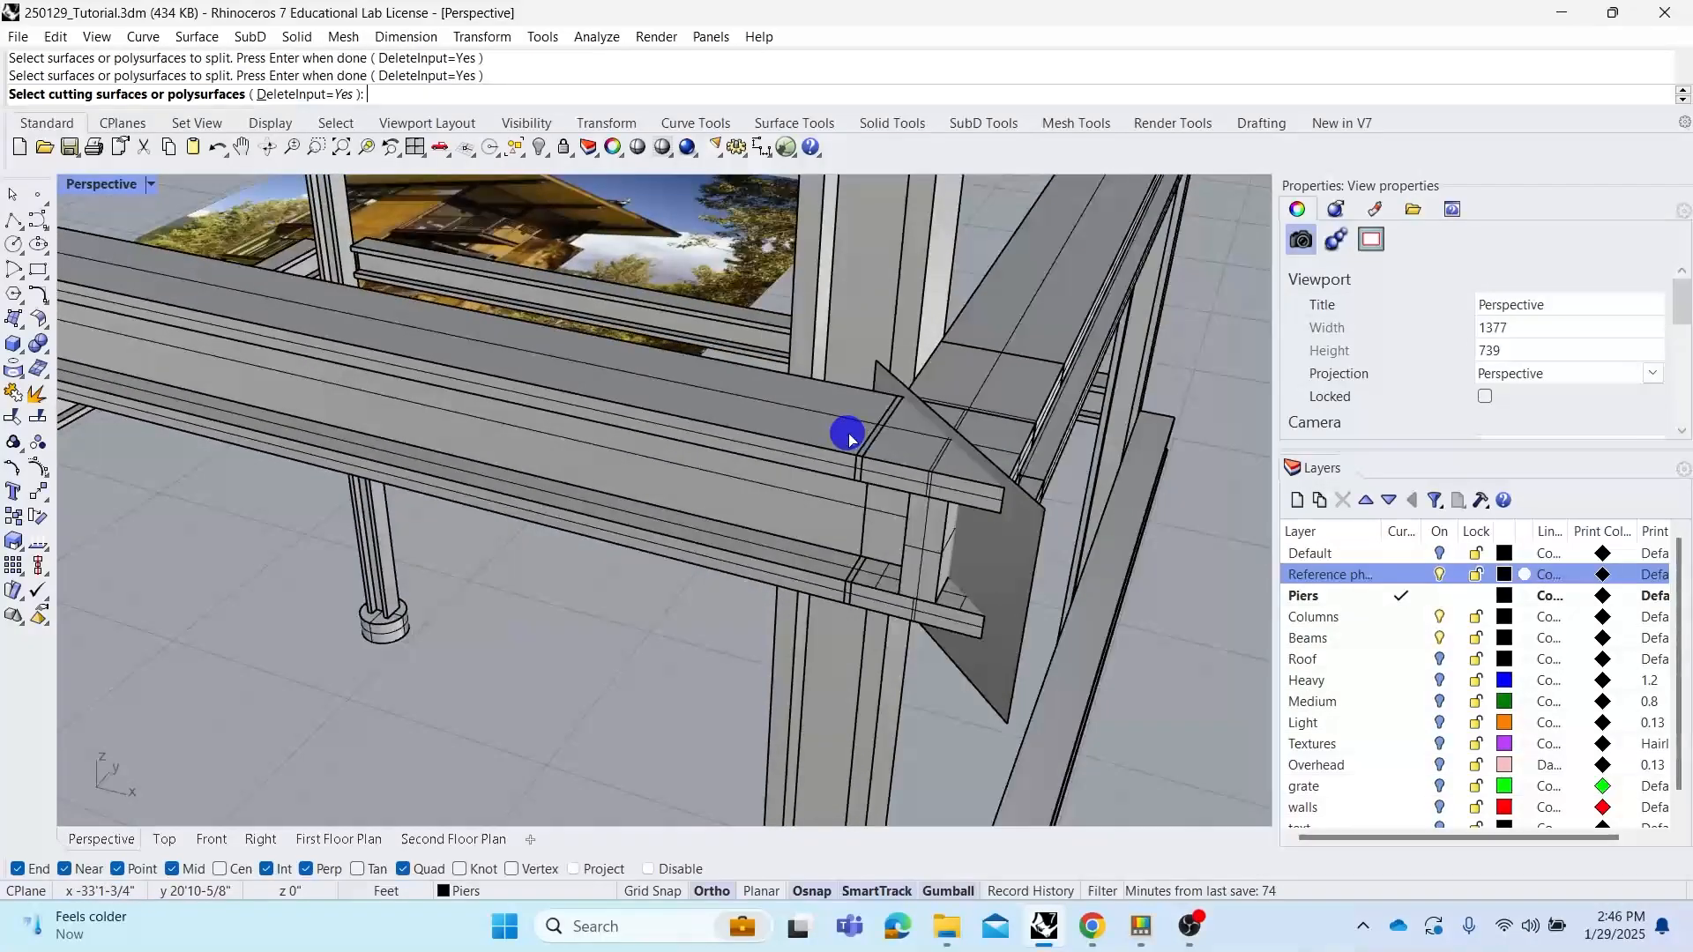
right_drag(975, 517, 905, 484)
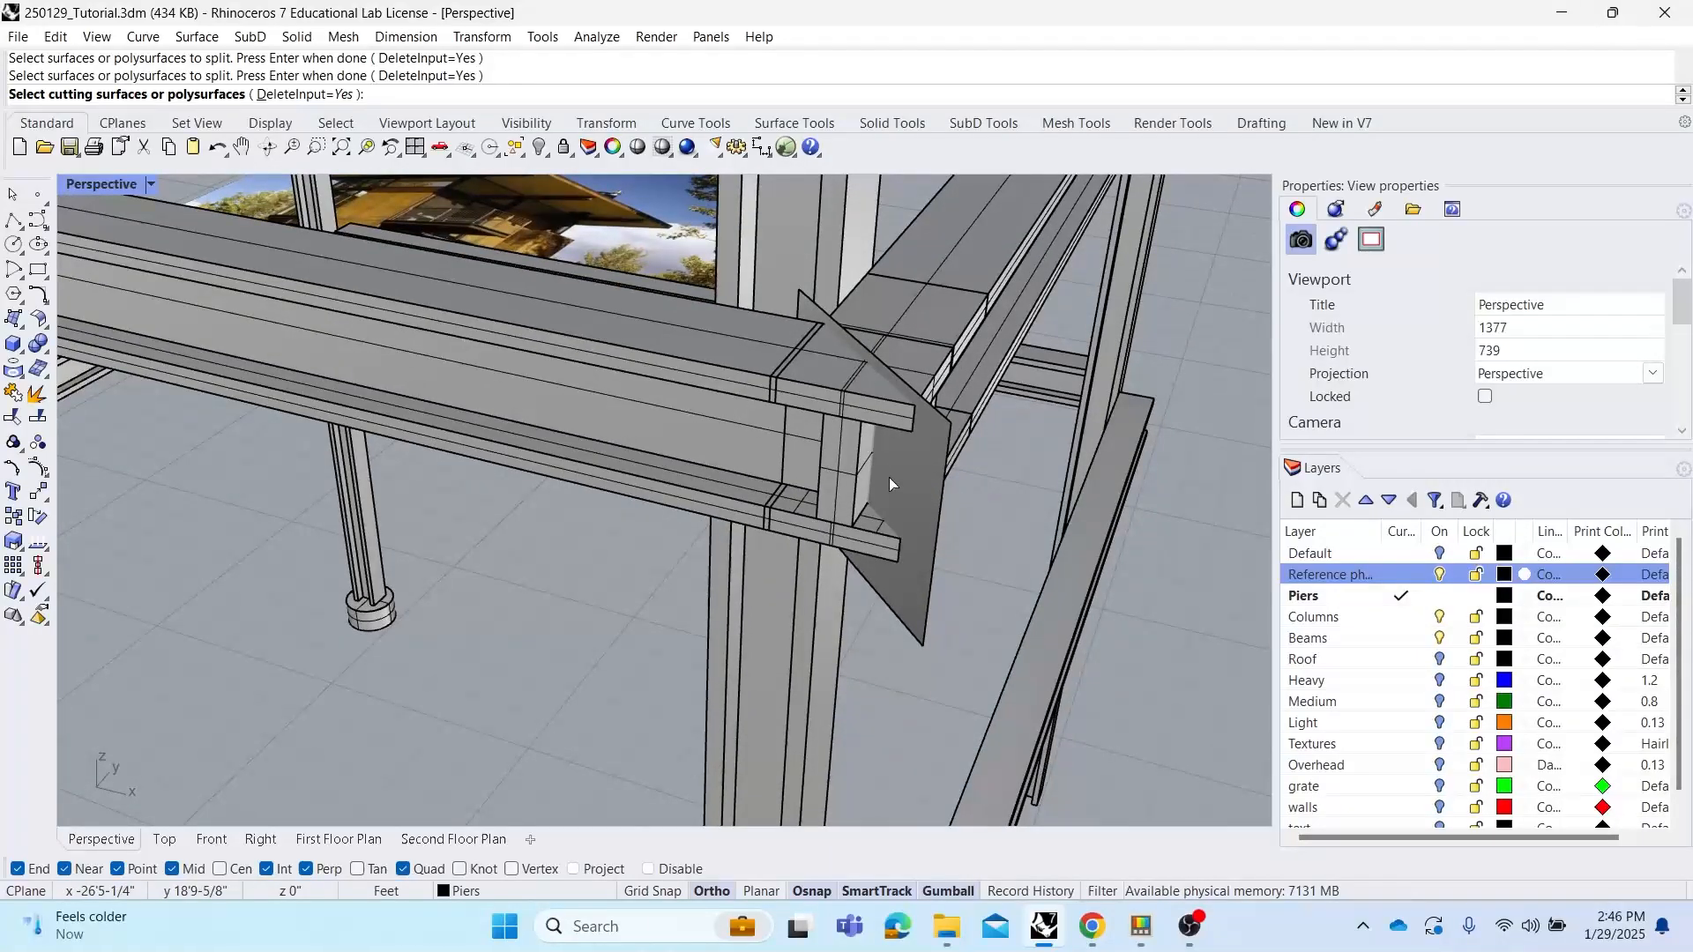
click(905, 484)
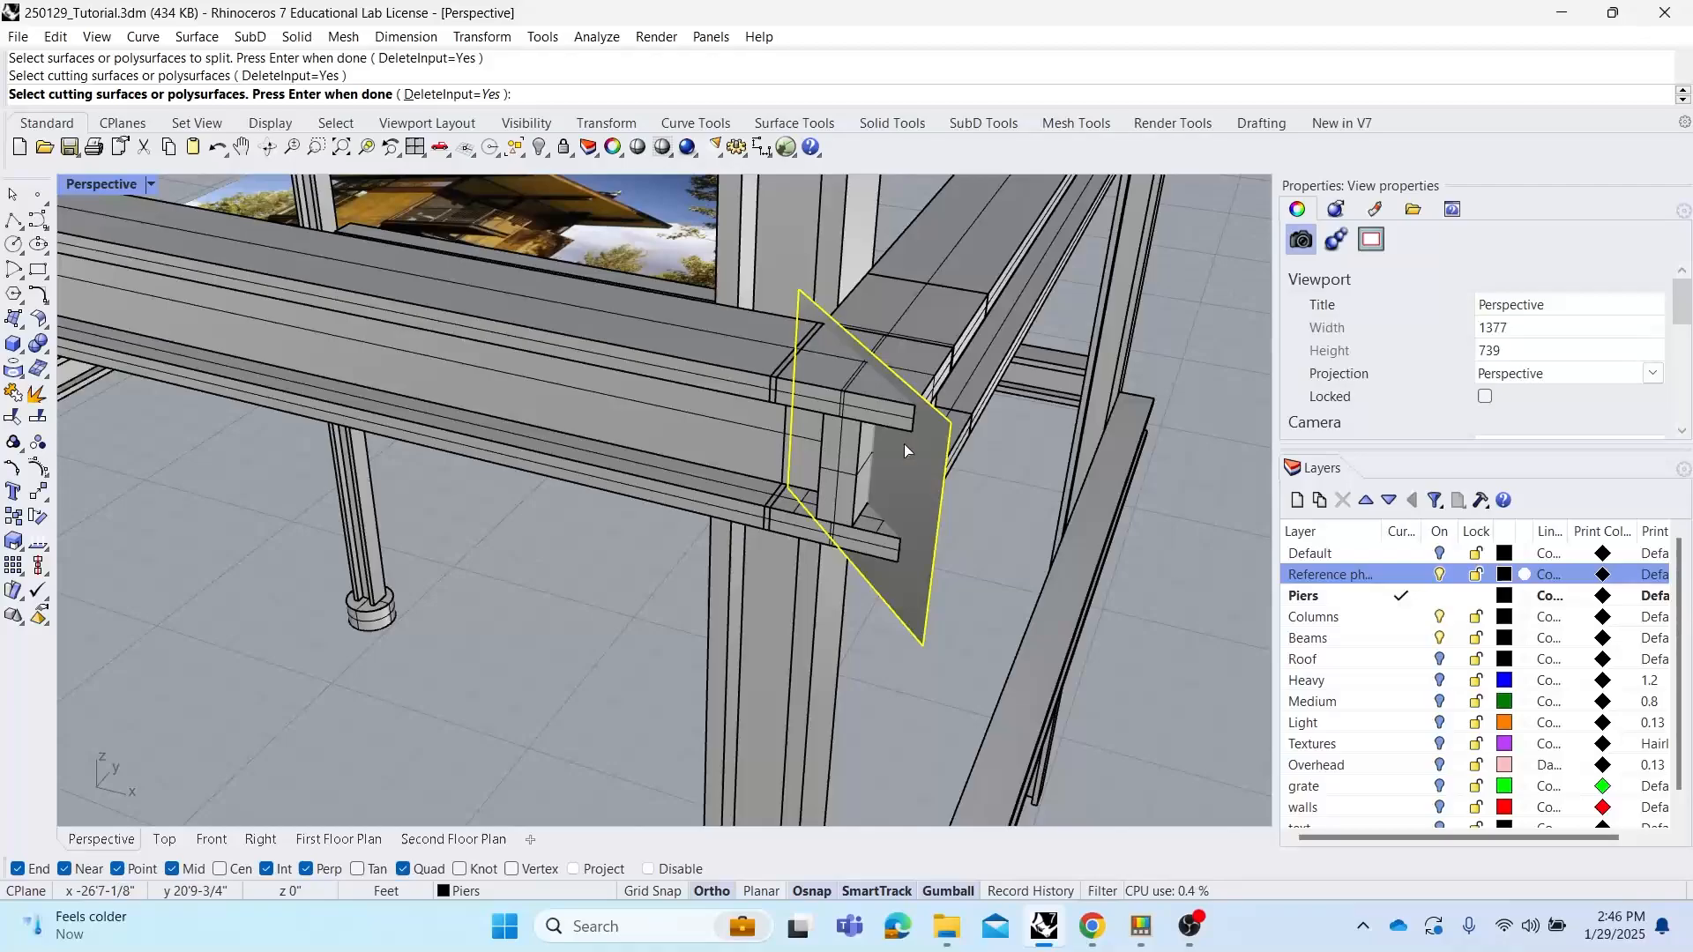
right_click(903, 442)
Delete the vertical cutting surface at the beam joint
right_drag(884, 492, 577, 437)
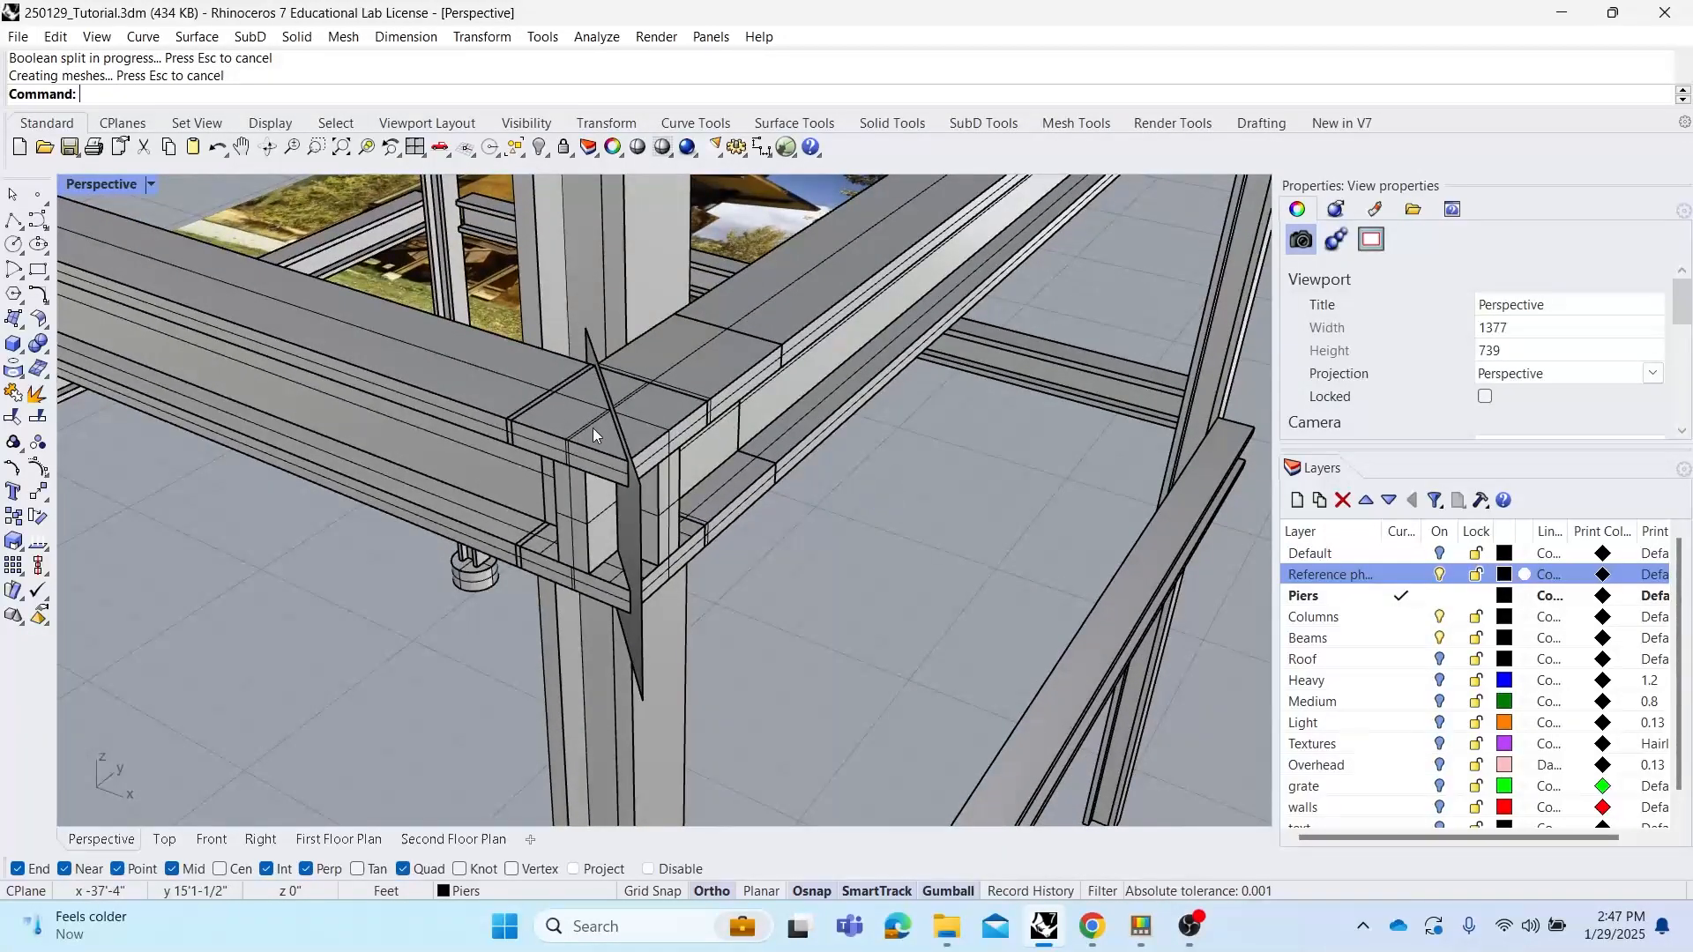
click(632, 527)
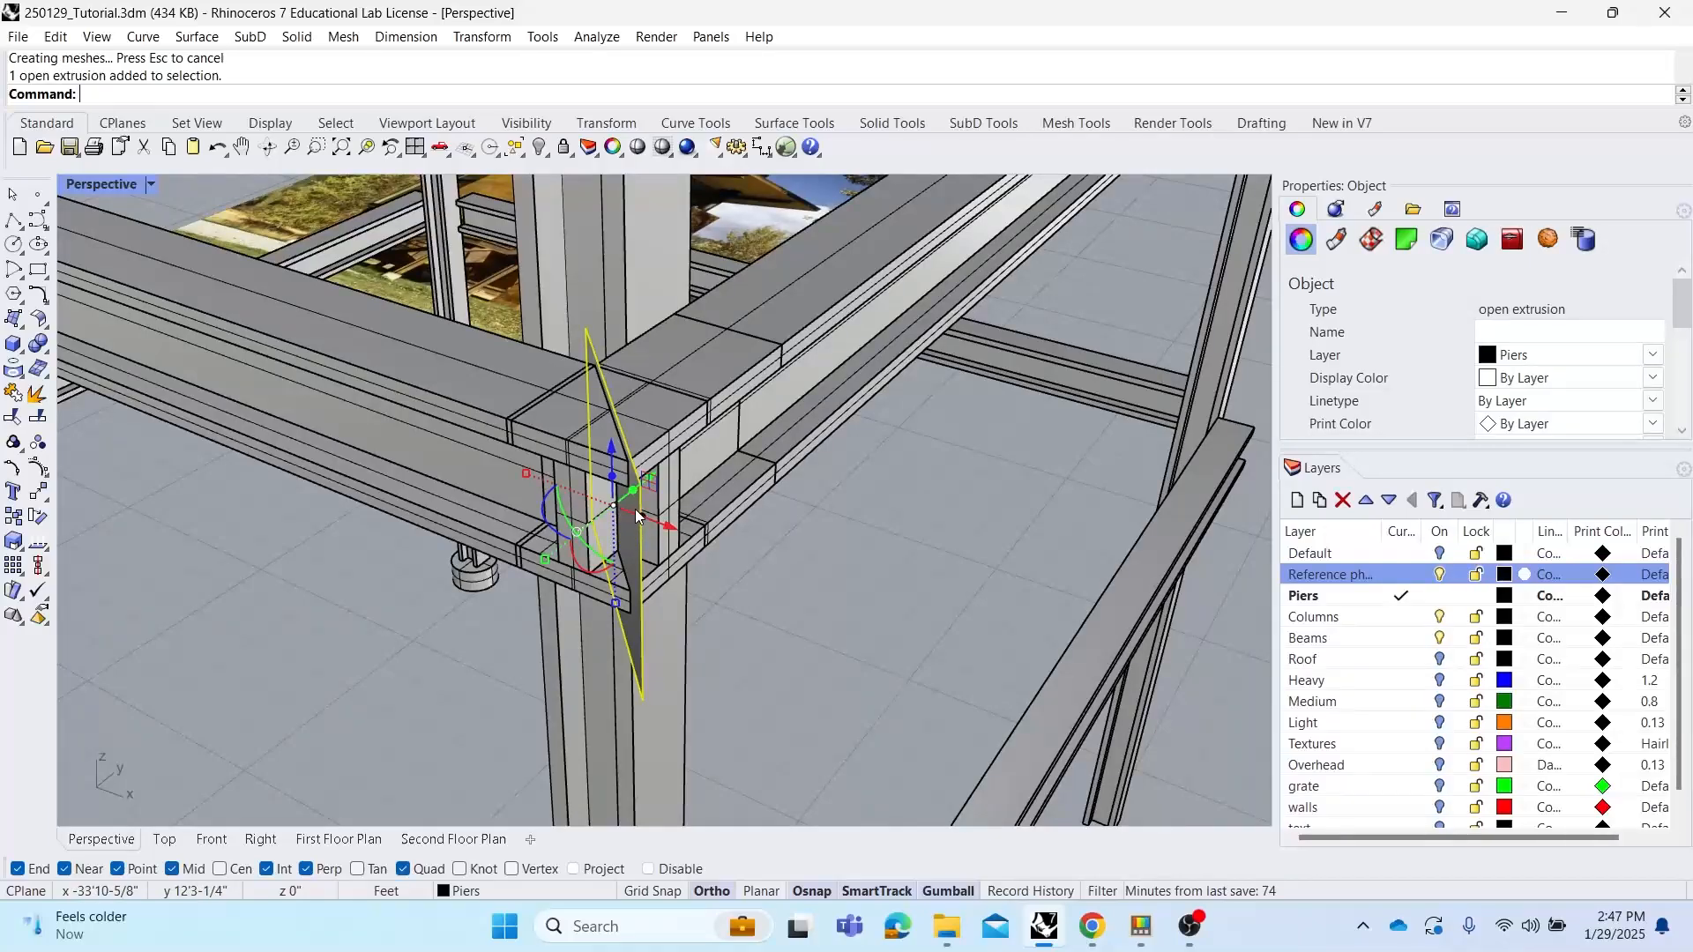
key(Delete)
Move a split beam piece with the gumball to check the split, then undo the move
click(575, 434)
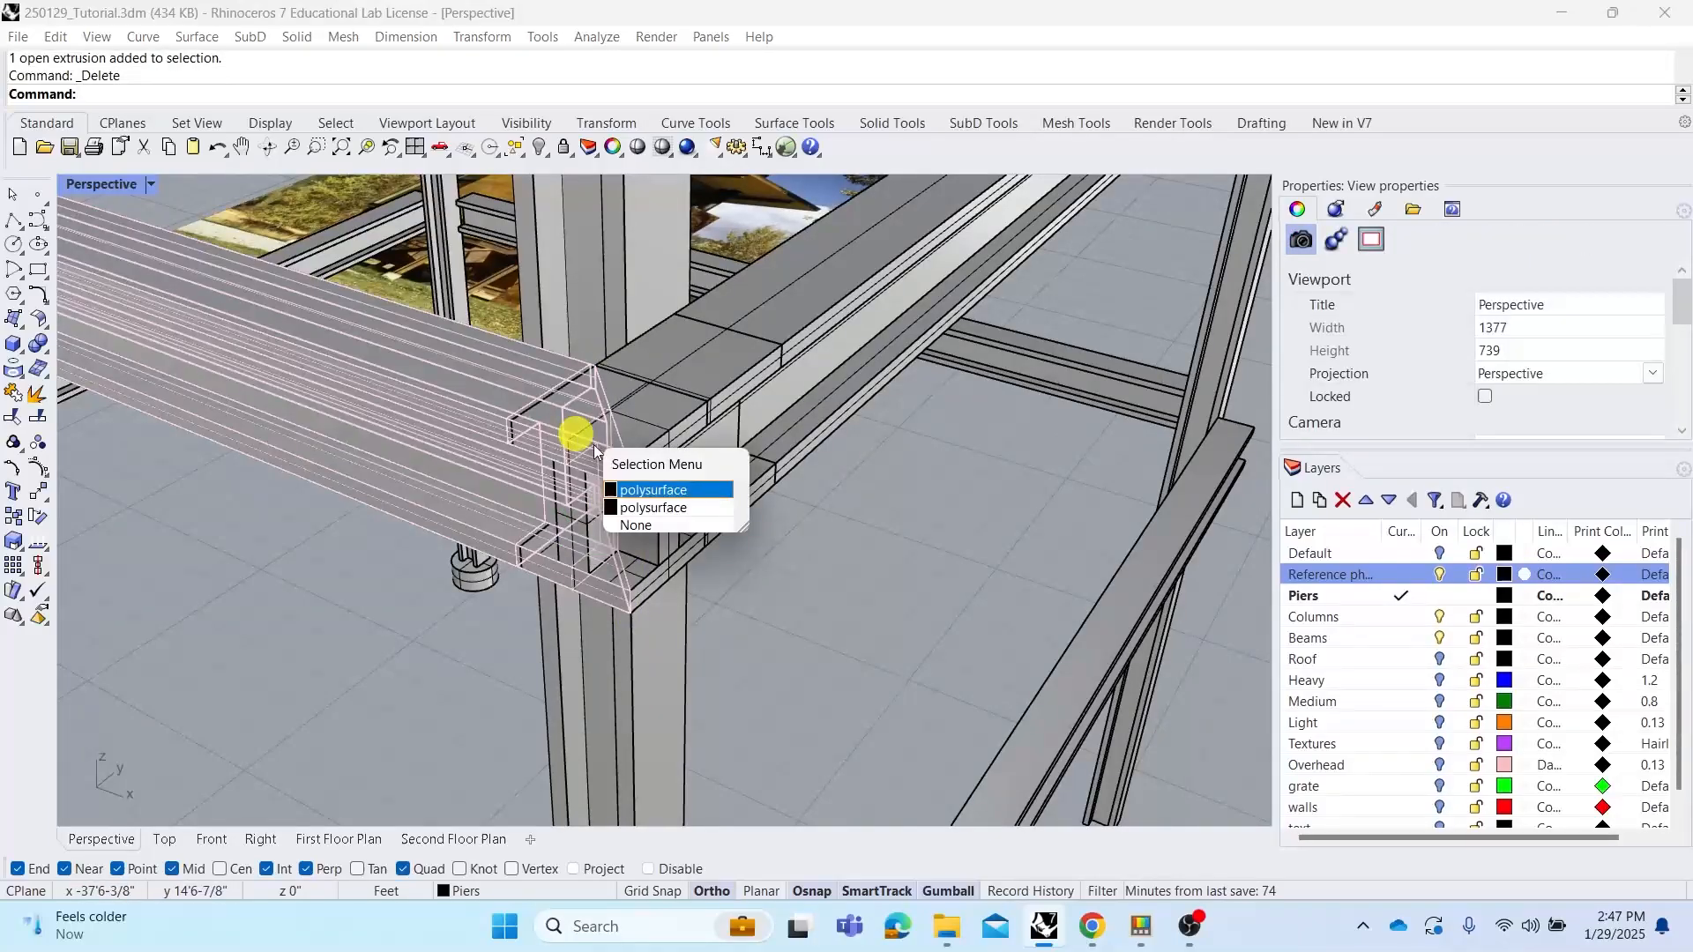
click(653, 489)
scroll(654, 397, down, 2)
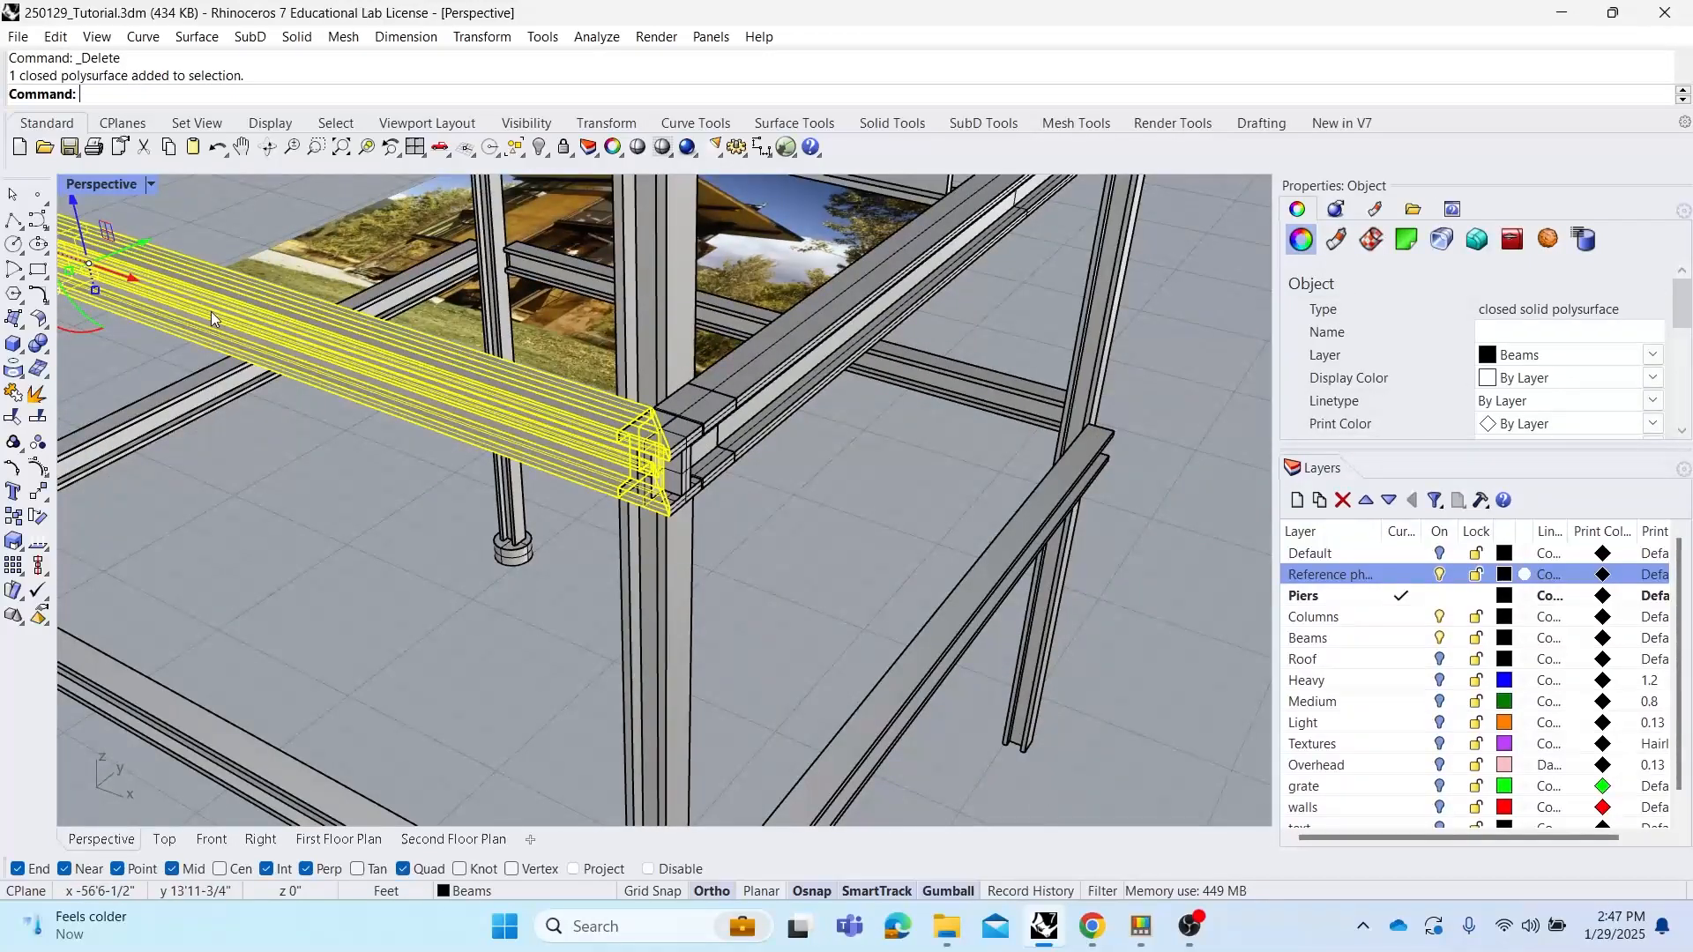
shift+right_drag(409, 354, 571, 377)
drag(201, 206, 222, 311)
click(888, 628)
right_drag(888, 628, 570, 533)
key(ctrl+z)
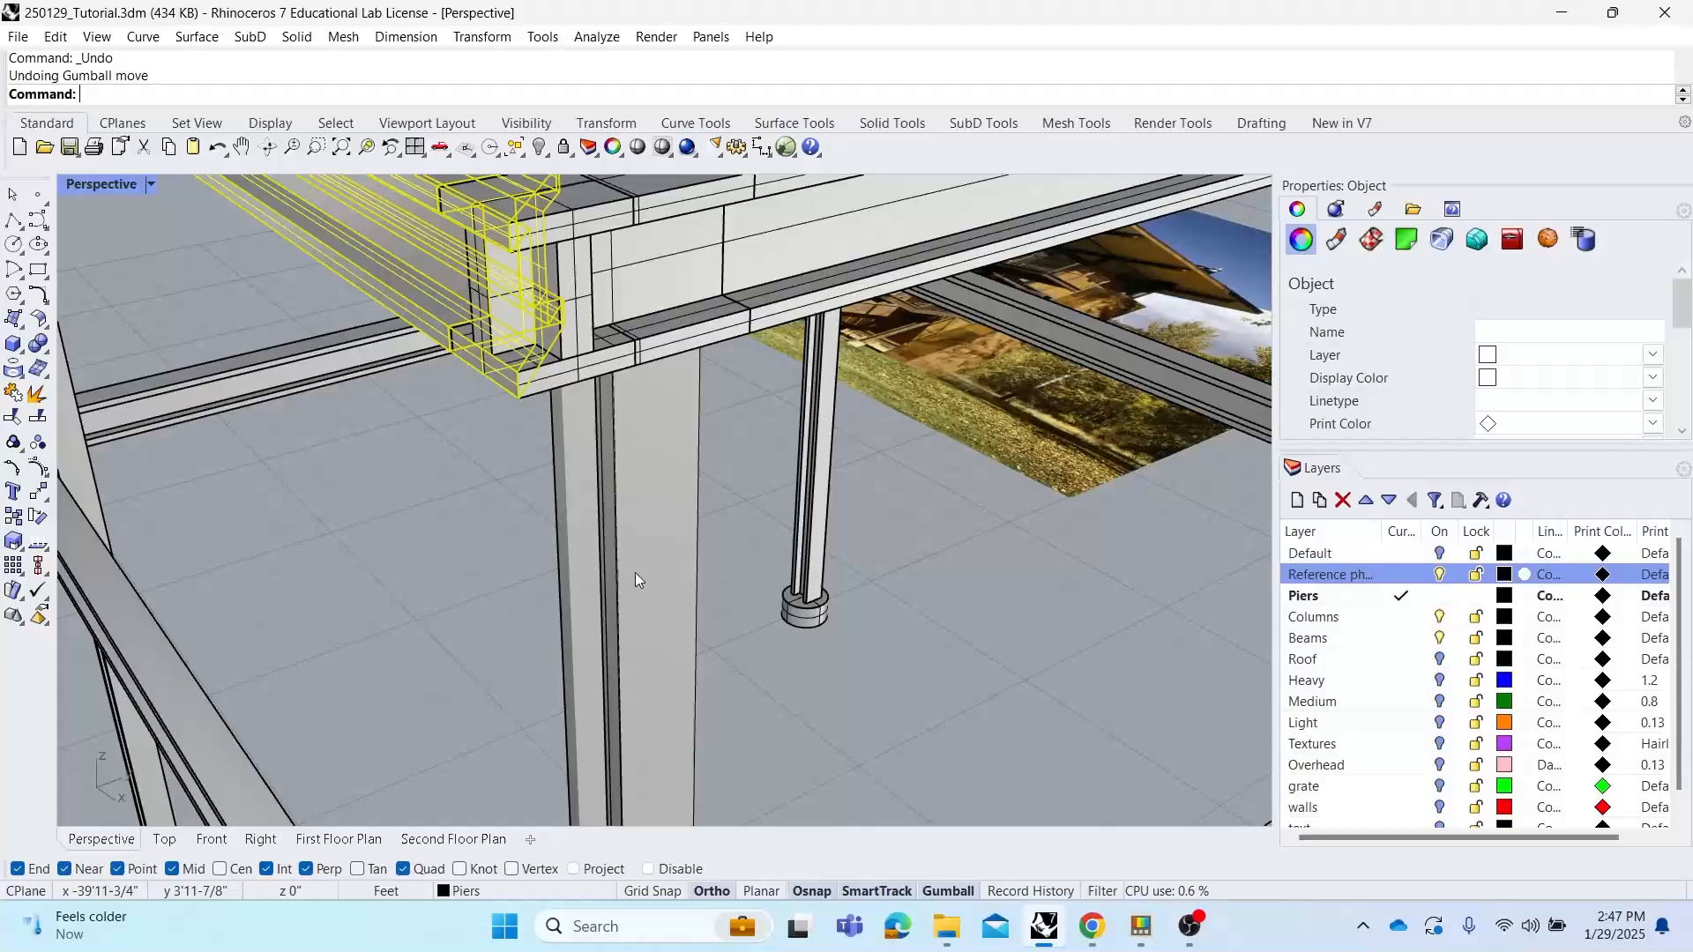
Delete the overlapping split-off beam piece at the corner to leave the mitred joint
click(836, 615)
right_drag(835, 607, 869, 623)
click(798, 524)
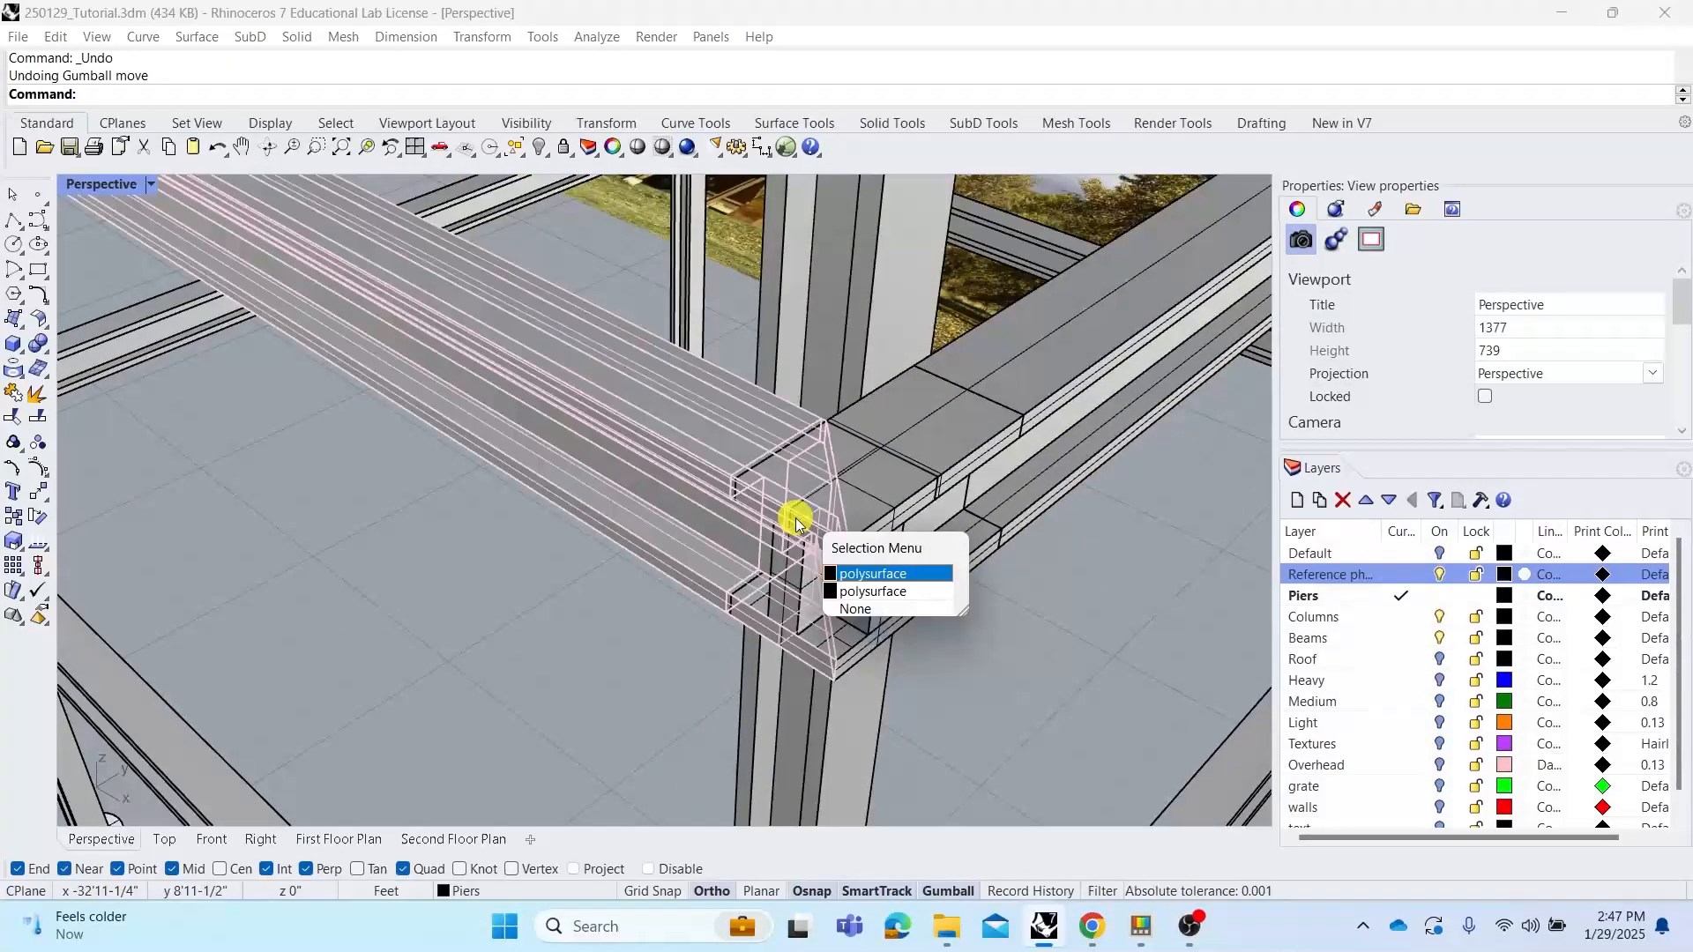
click(870, 593)
key(Delete)
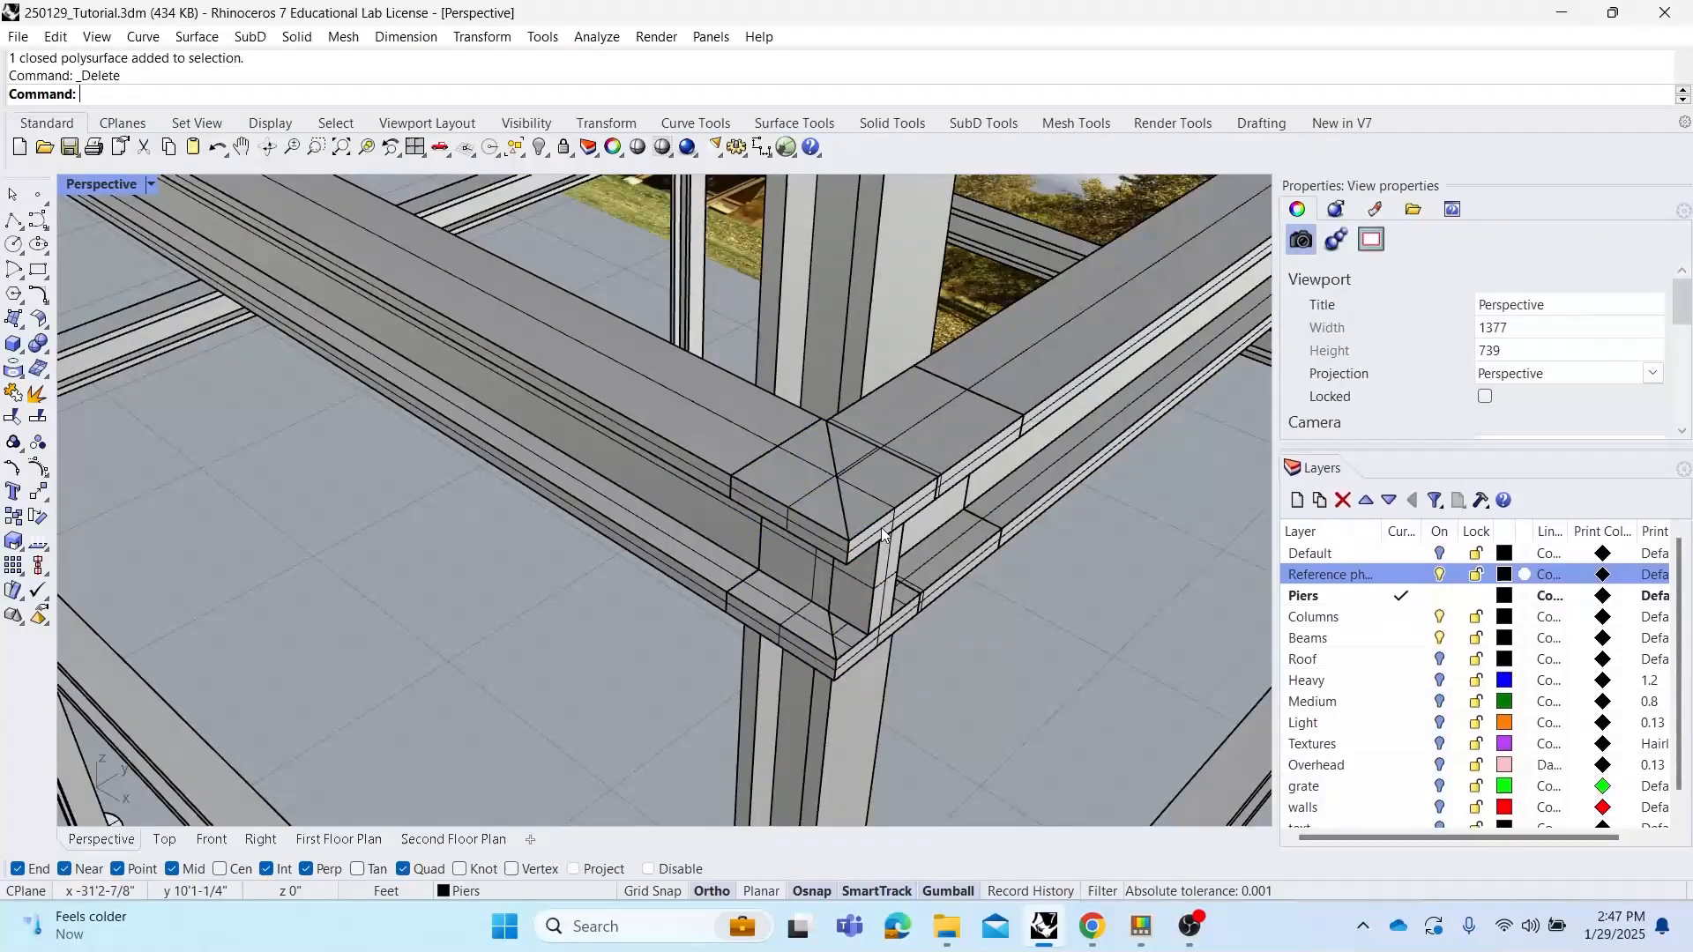
Delete the overlapping split-off piece of the lower corner beam
click(883, 531)
click(959, 601)
key(Delete)
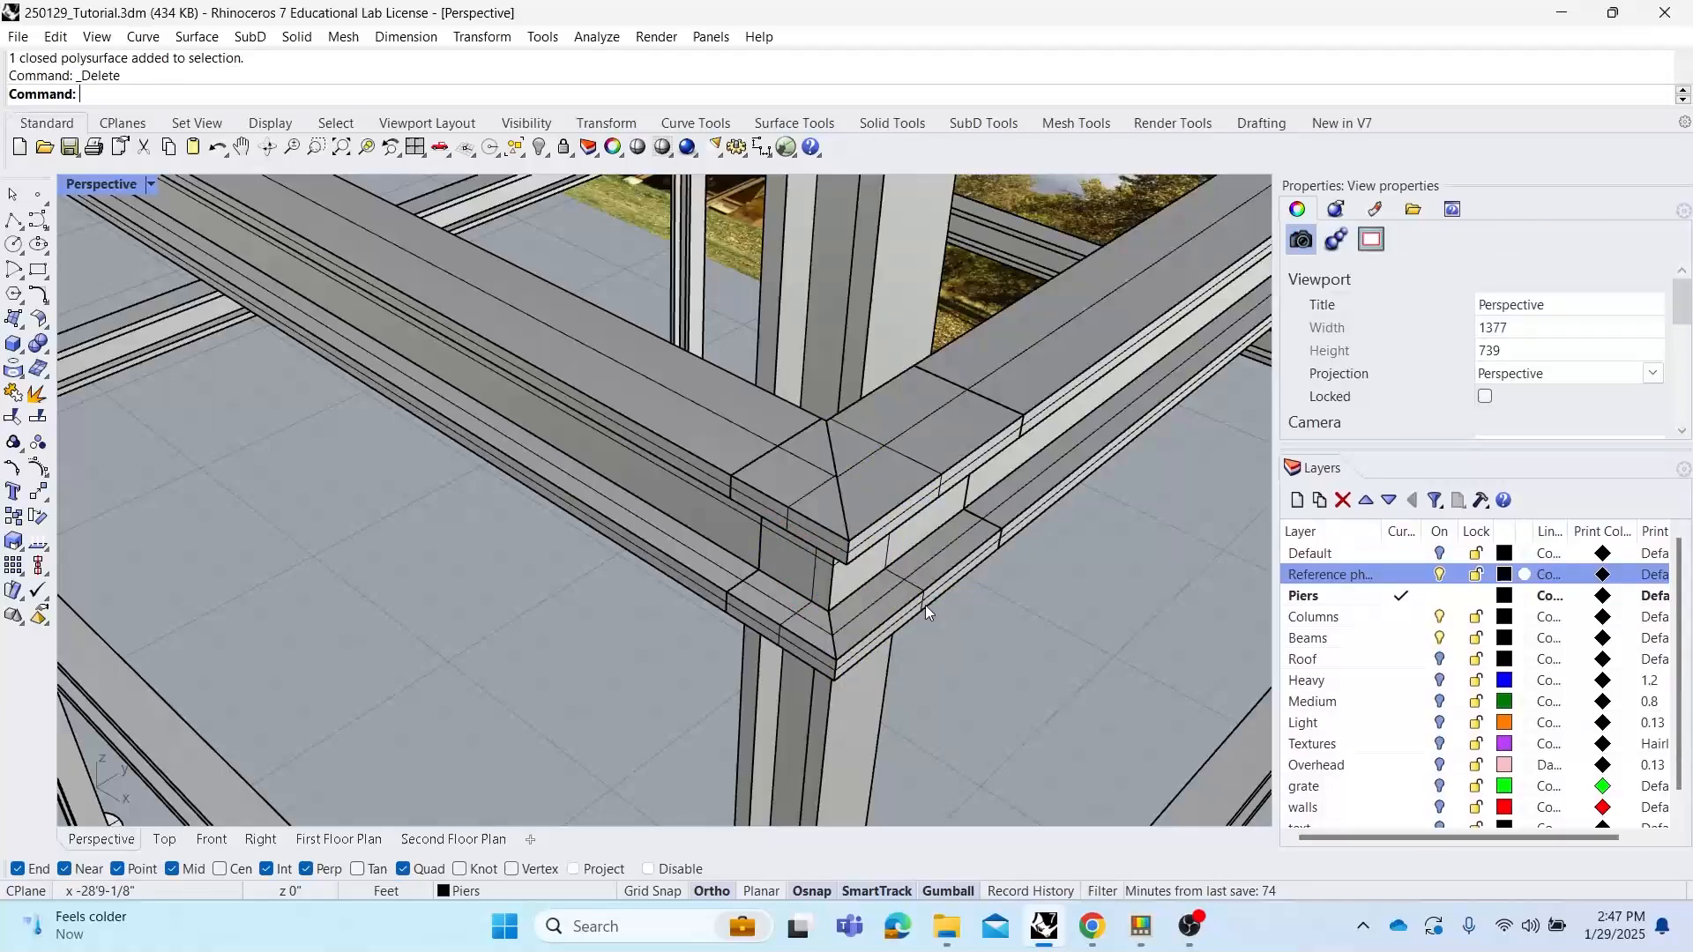
Undo the last deletion and the BooleanSplit of the corner beams
right_drag(904, 570, 652, 471)
right_drag(853, 372, 901, 405)
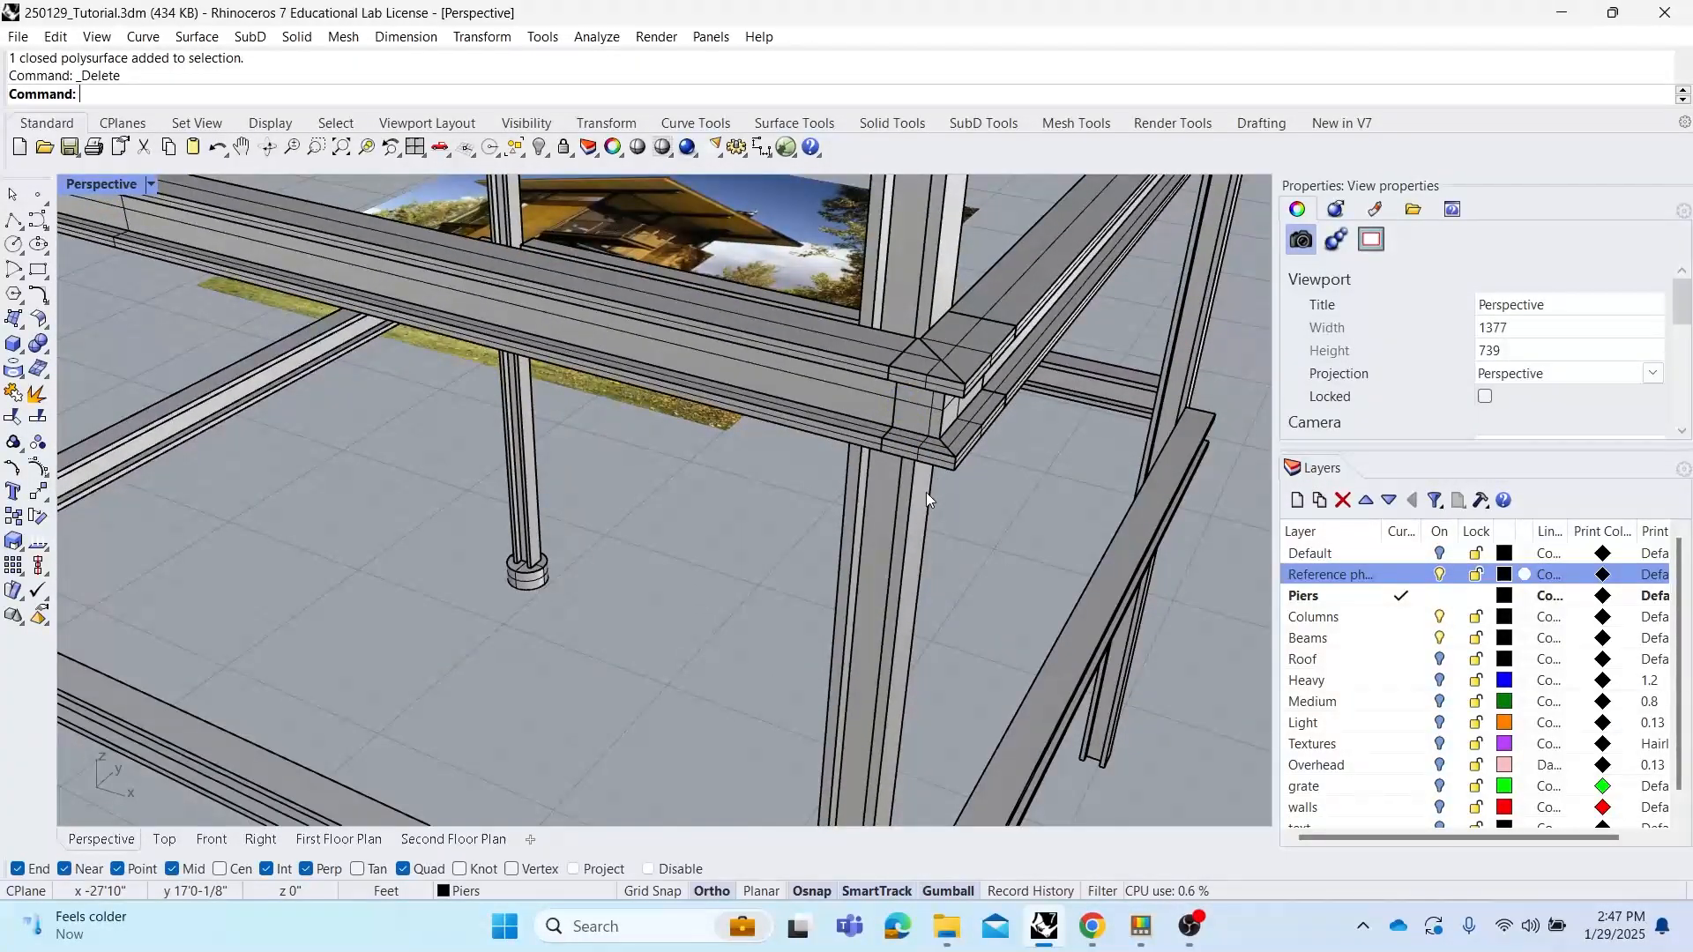
shift+right_drag(930, 463, 781, 430)
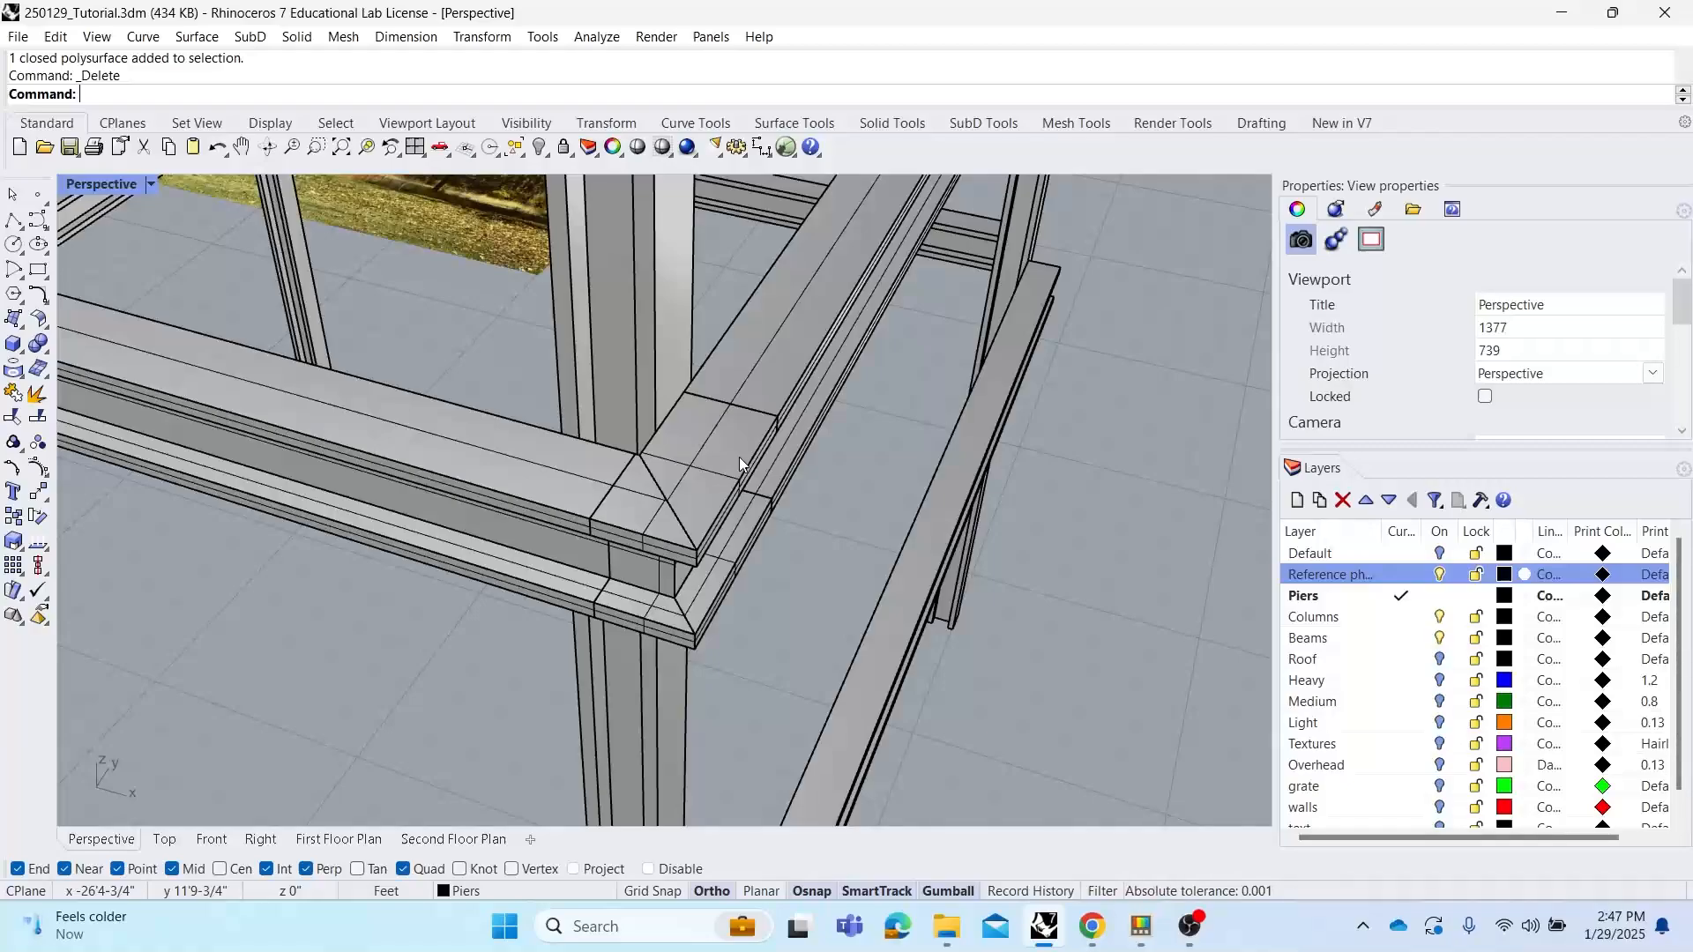
key(ctrl+z)
key(ctrl+z)
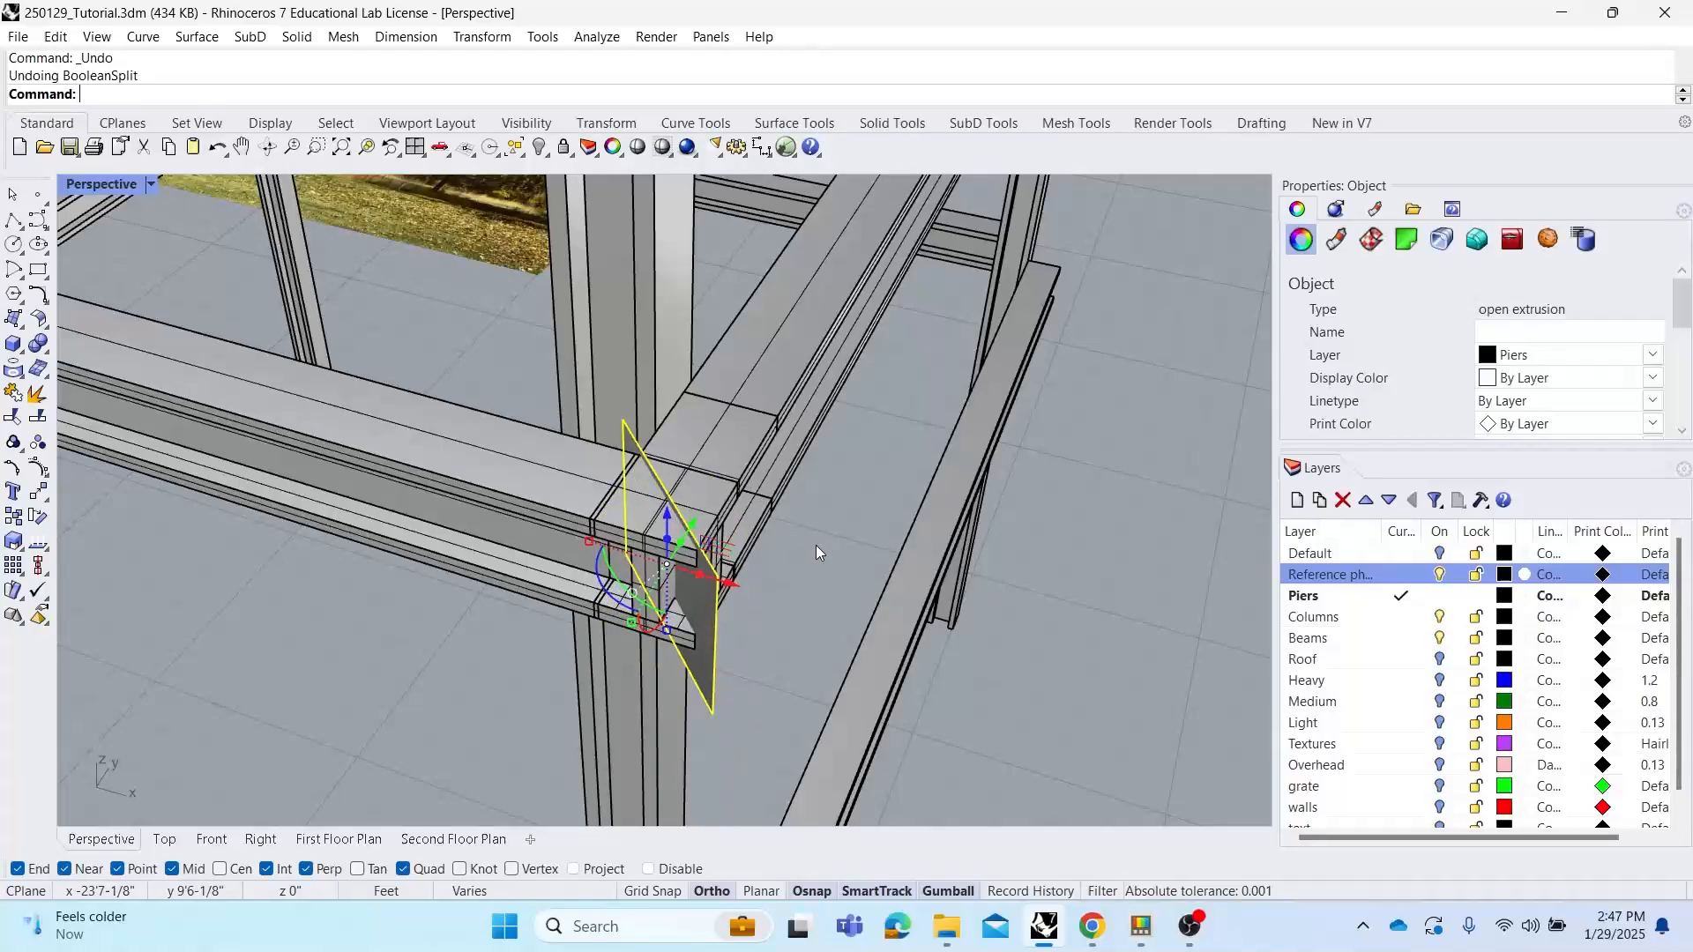
Run Boolean2Objects on the two upper corner beams meeting at the cutting surface
click(816, 541)
text(BooleanDifference)
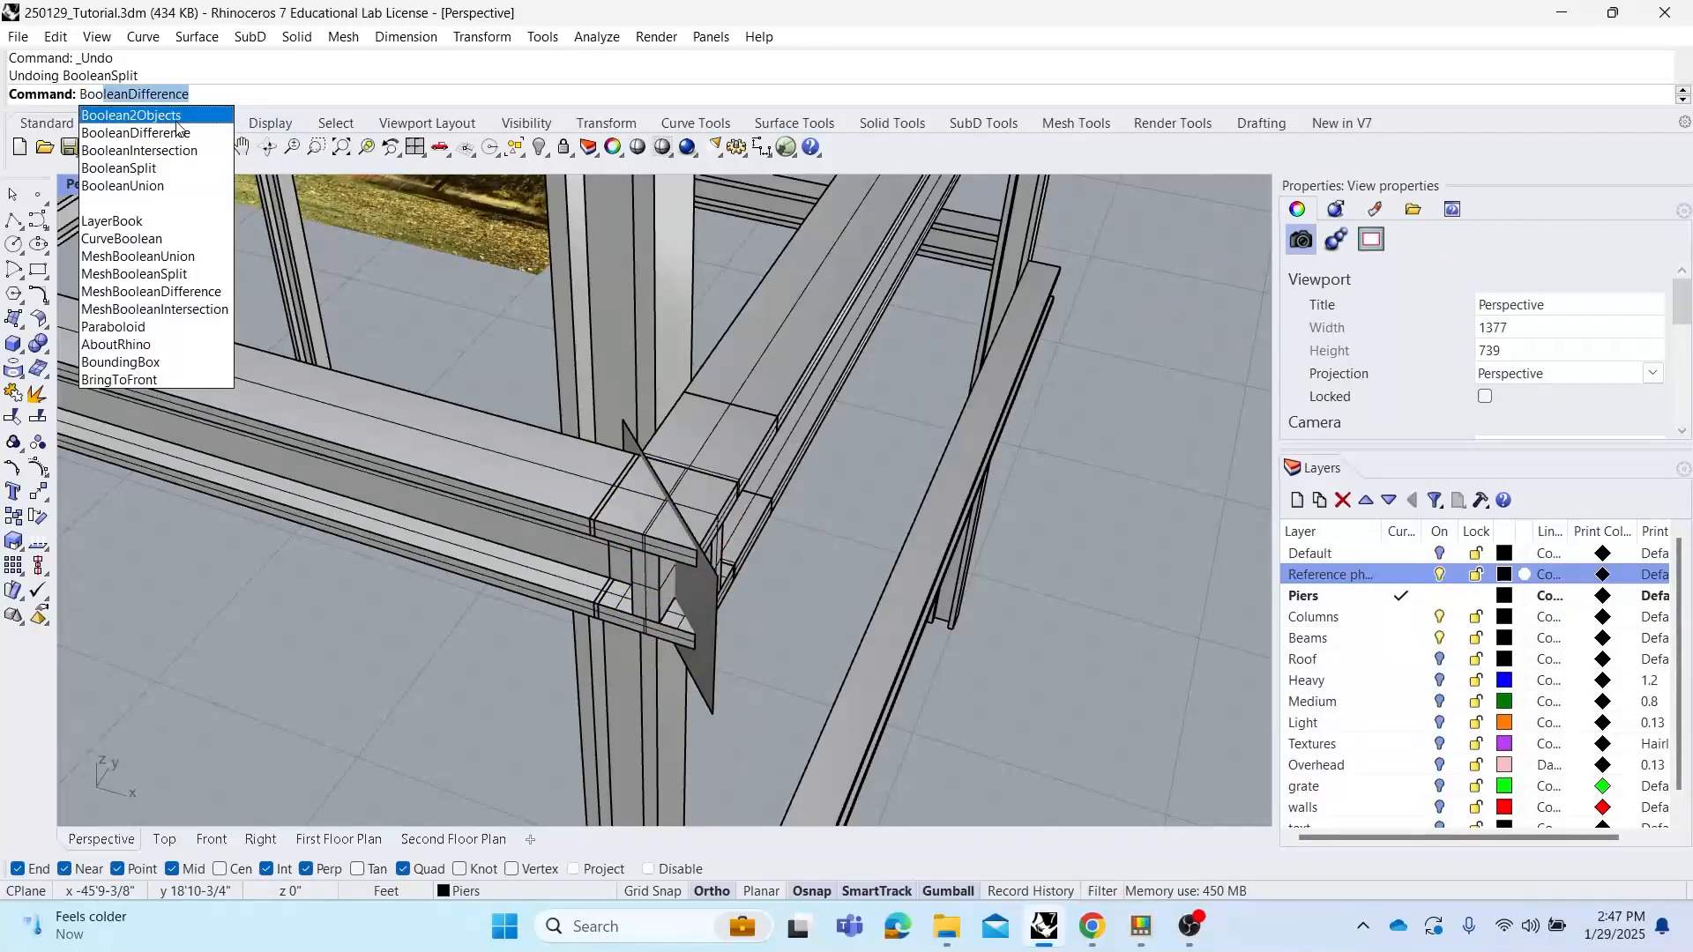
click(172, 116)
right_drag(729, 496, 785, 492)
click(706, 472)
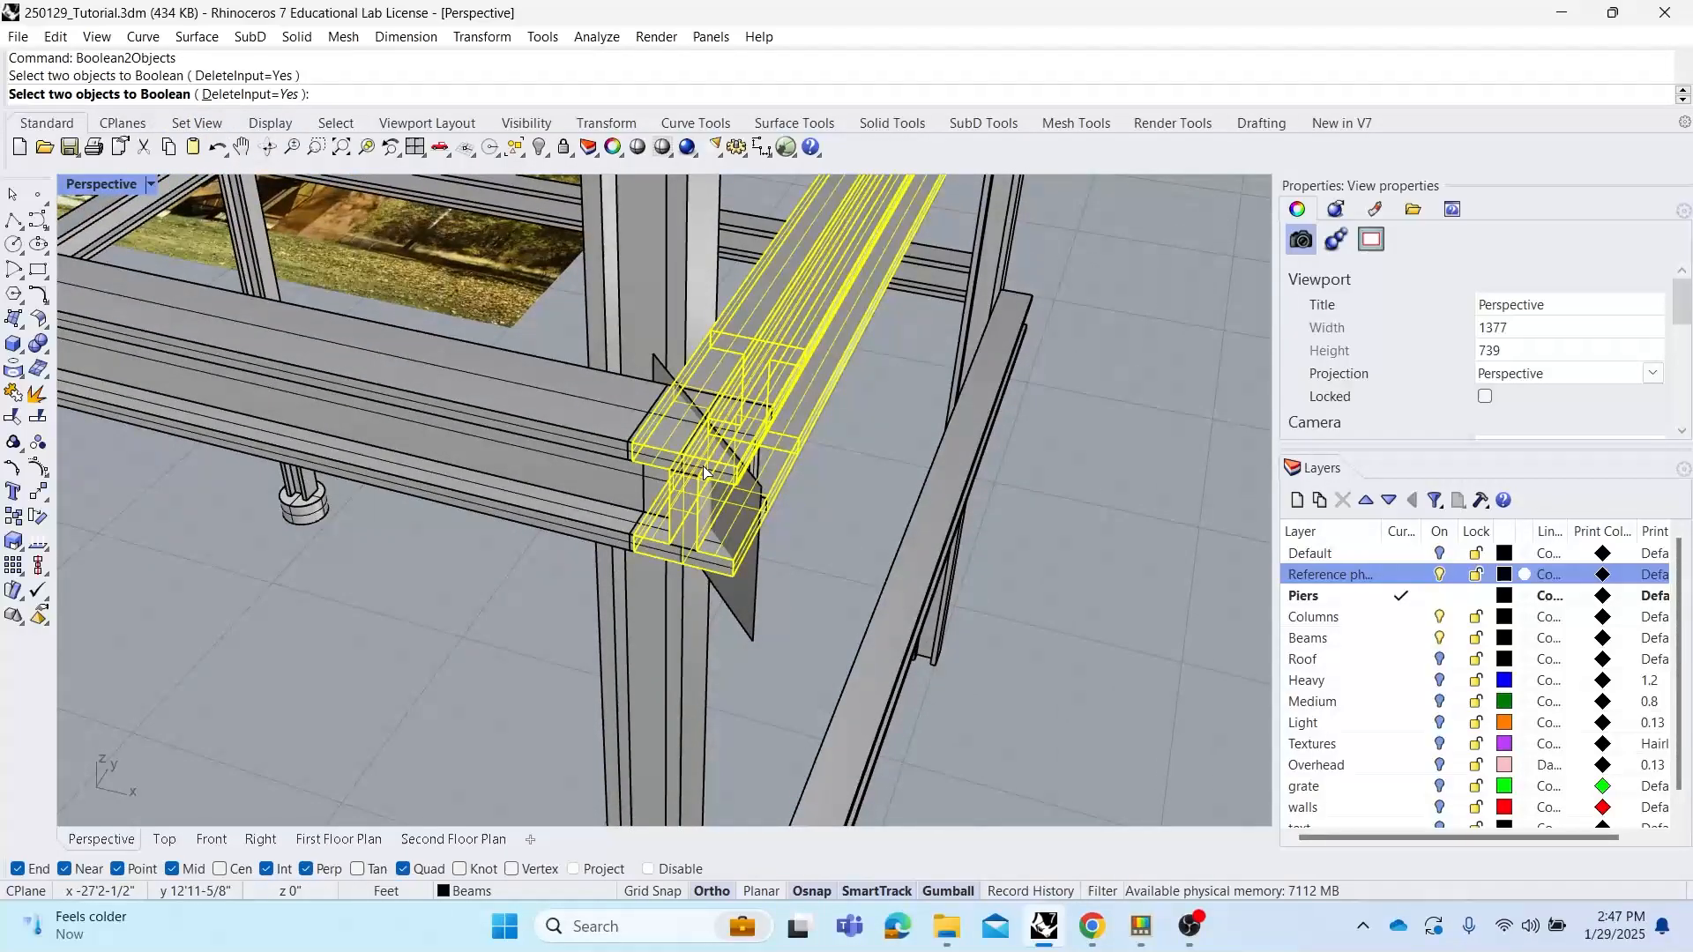
click(559, 427)
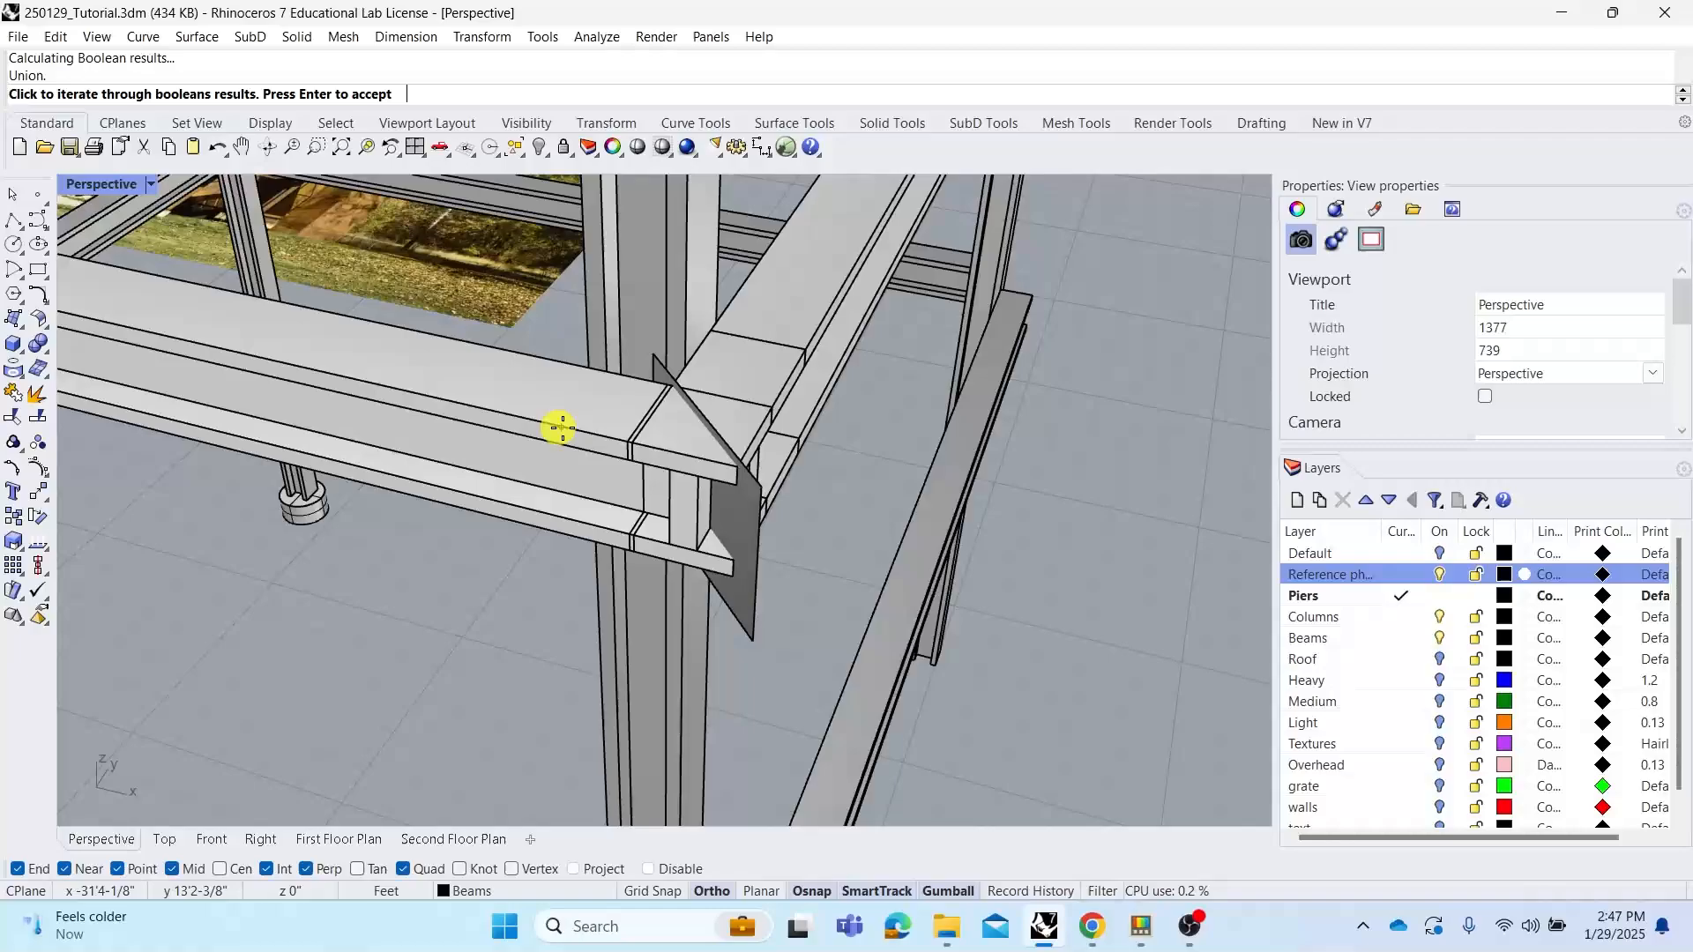
Cycle through the Boolean2Objects results at the corner joint and accept one
right_drag(527, 342, 507, 415)
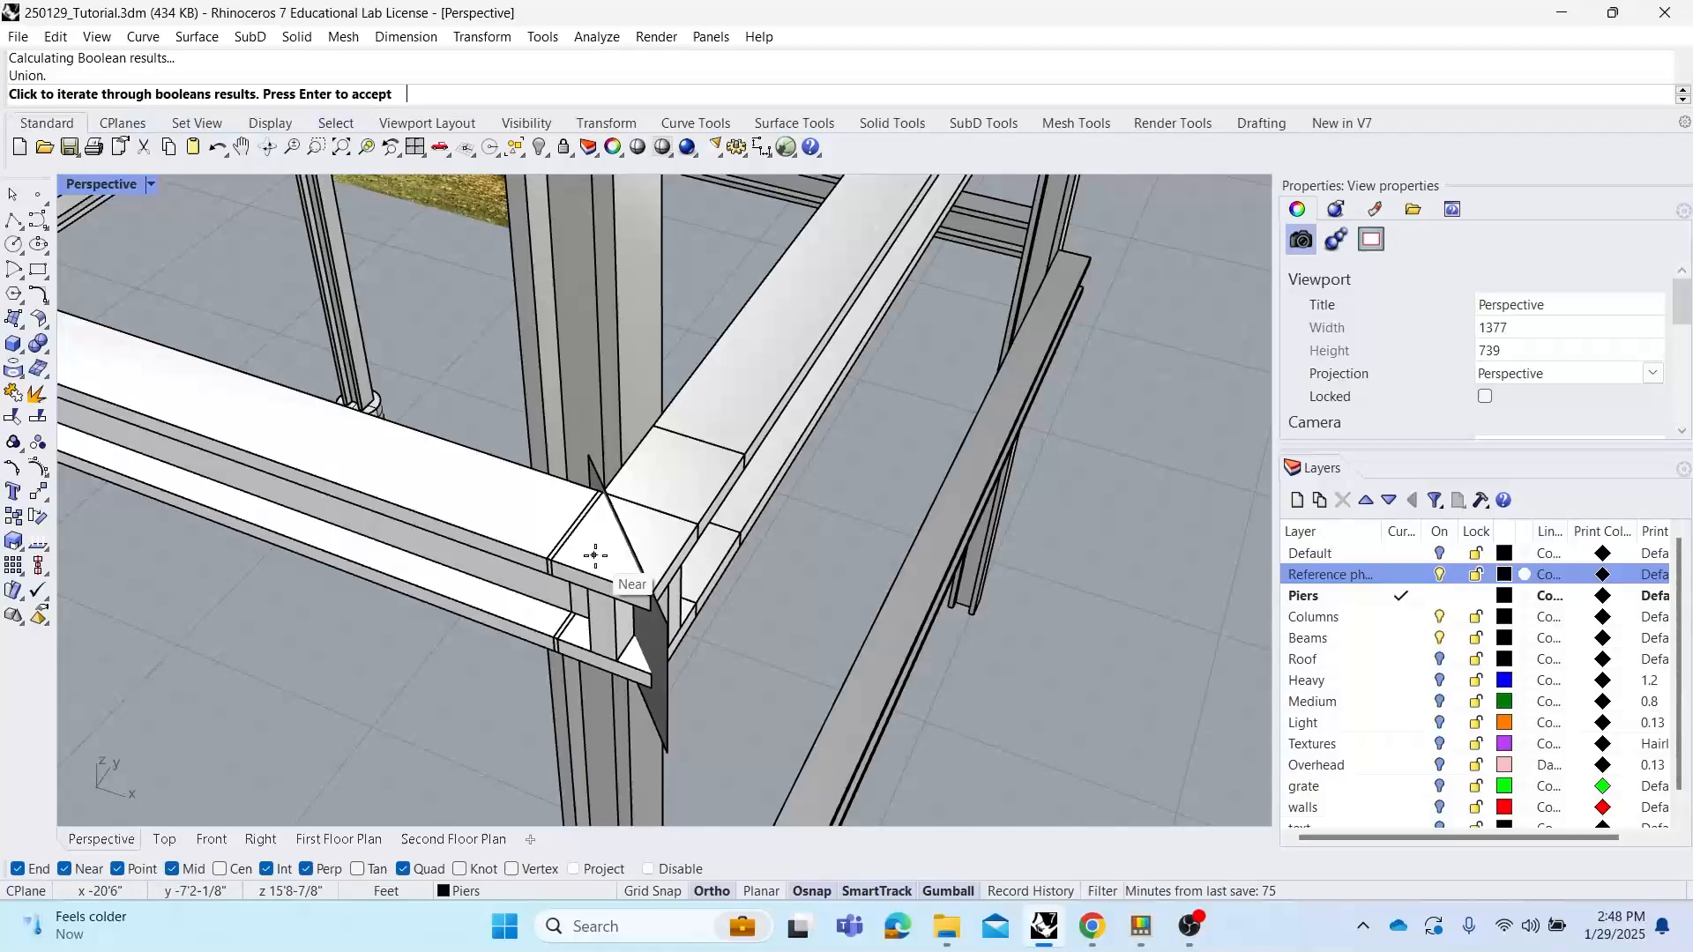
click(589, 557)
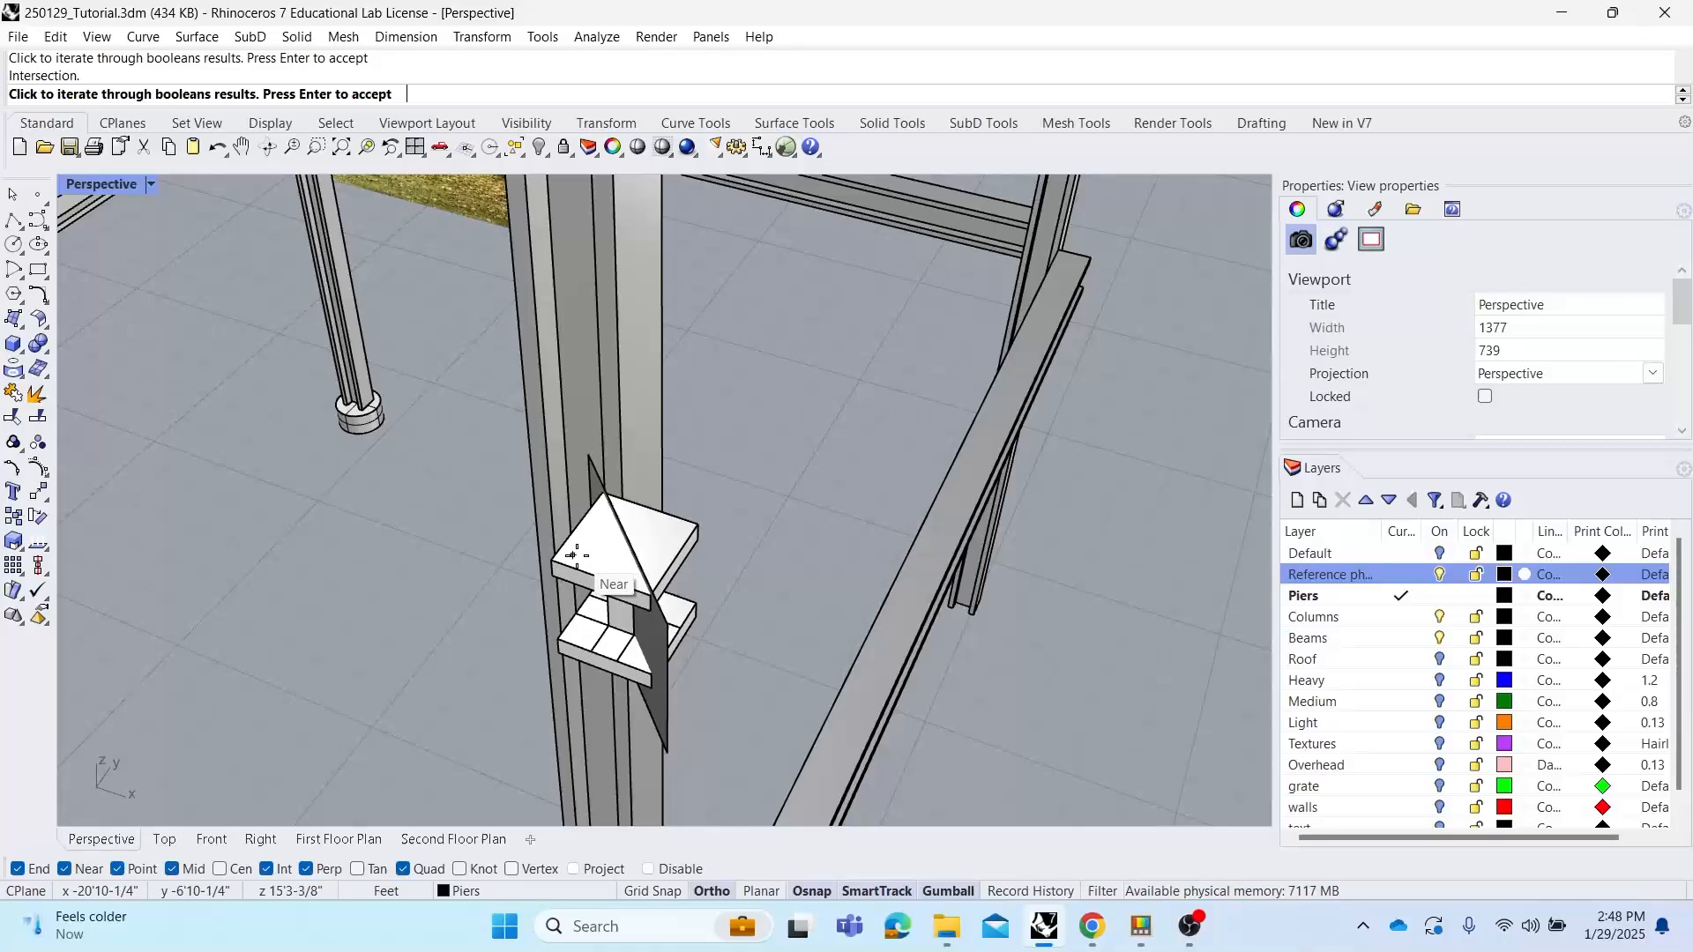
click(575, 556)
right_drag(609, 573, 574, 494)
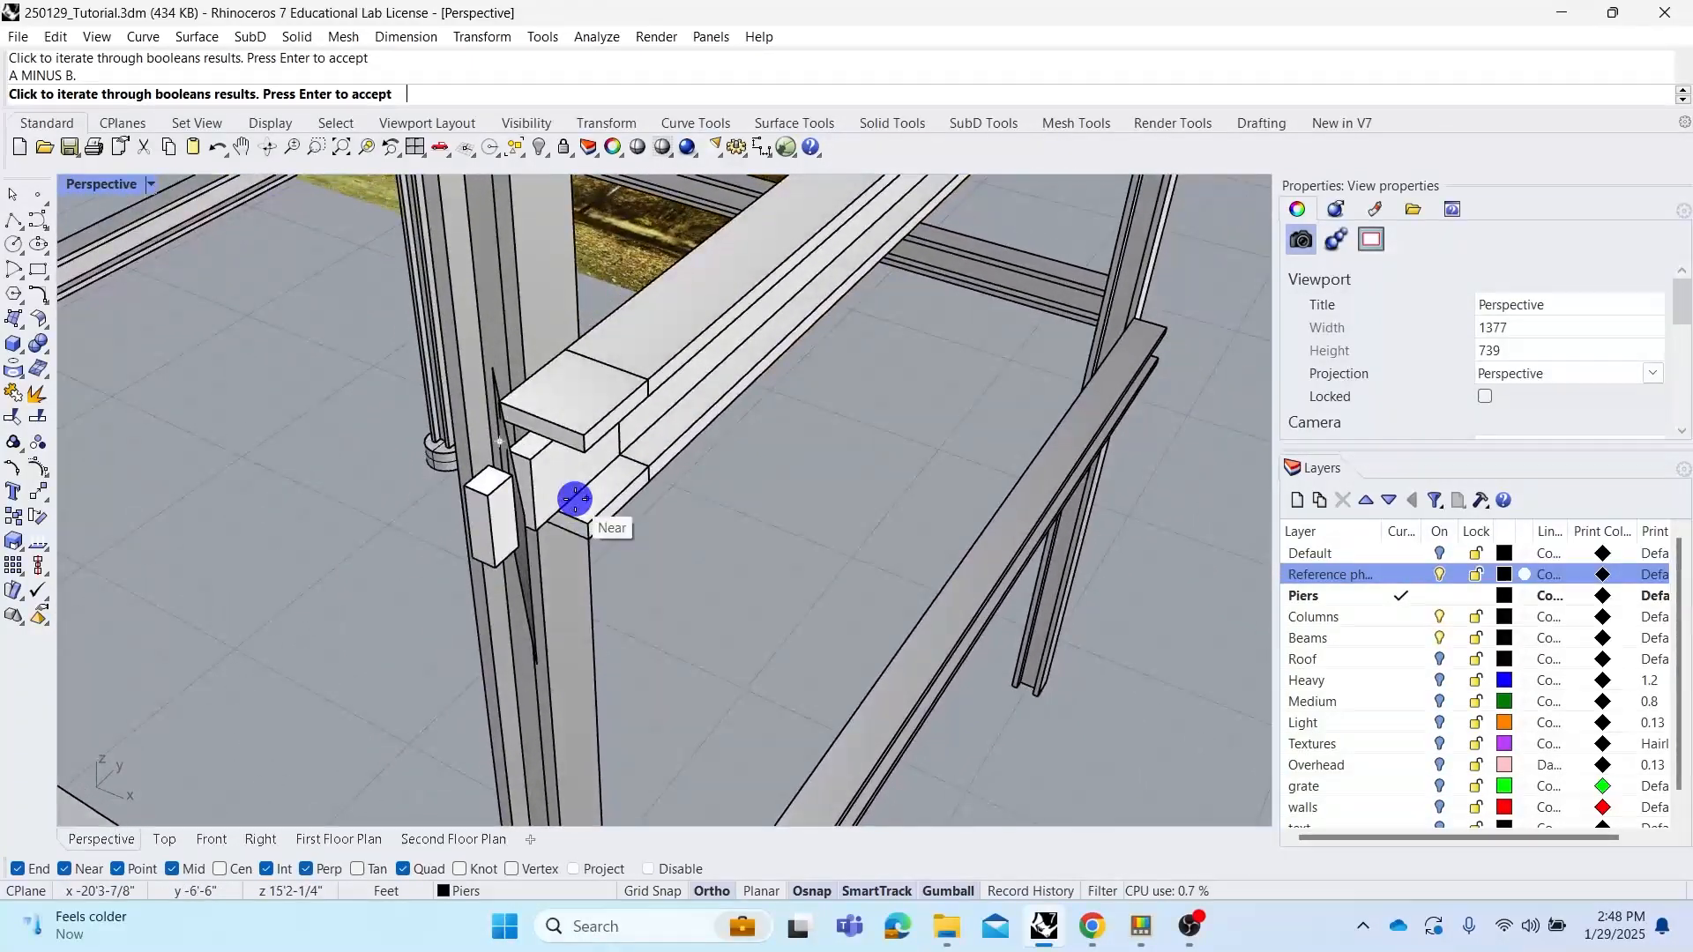
click(587, 413)
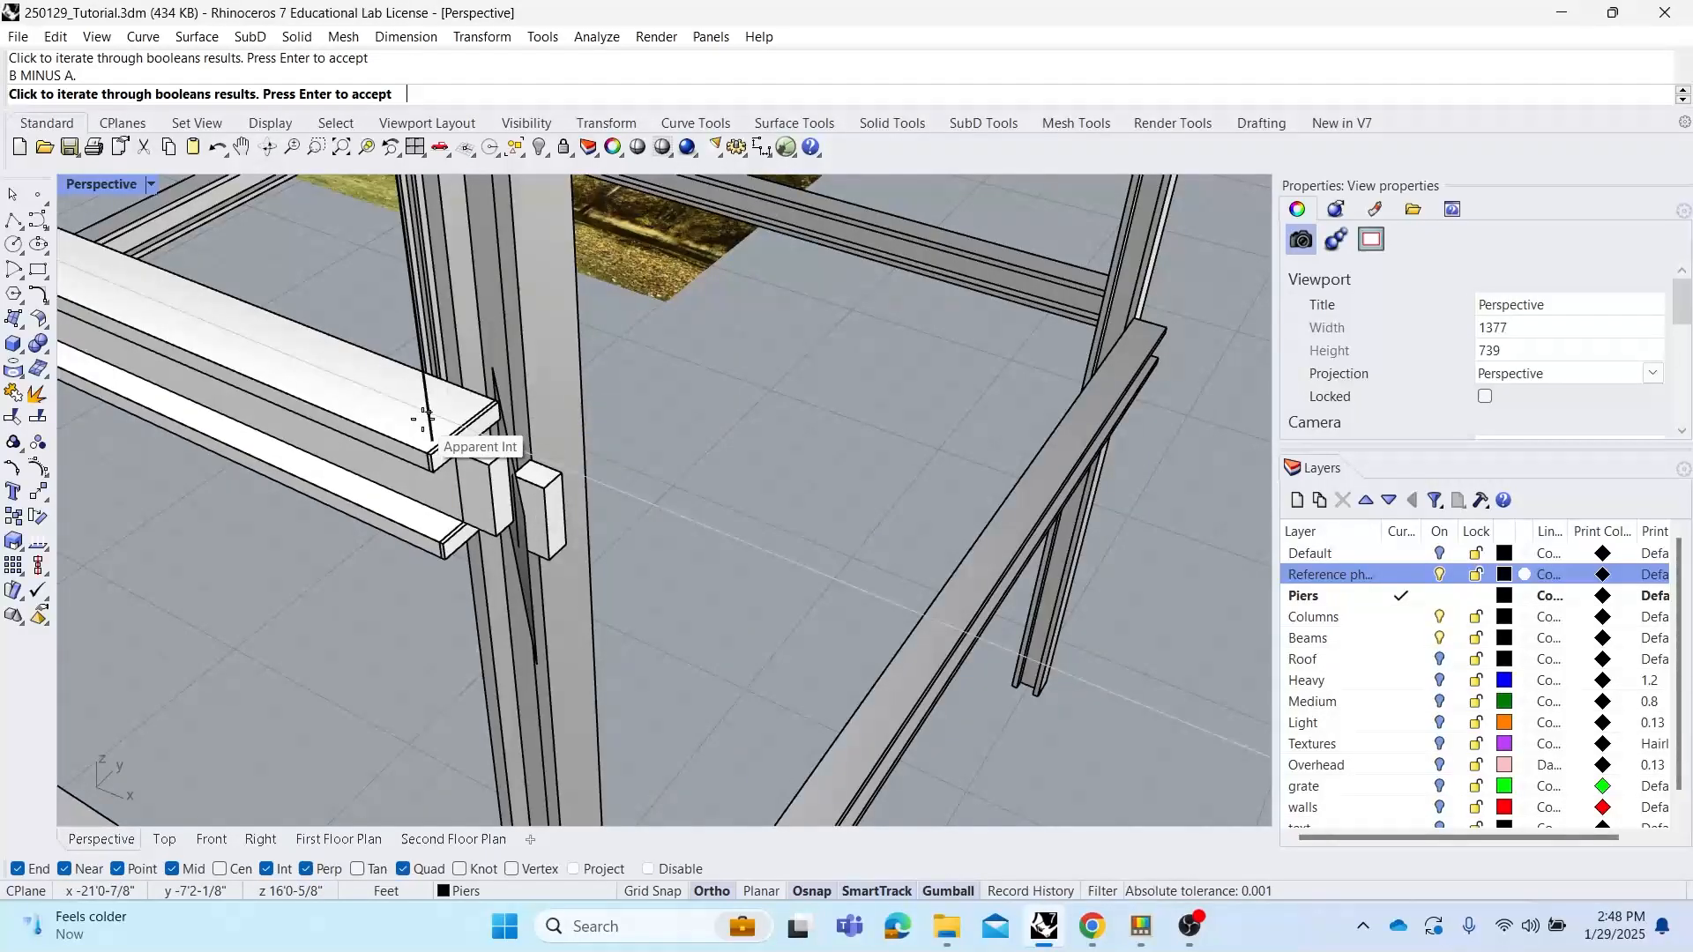
click(425, 419)
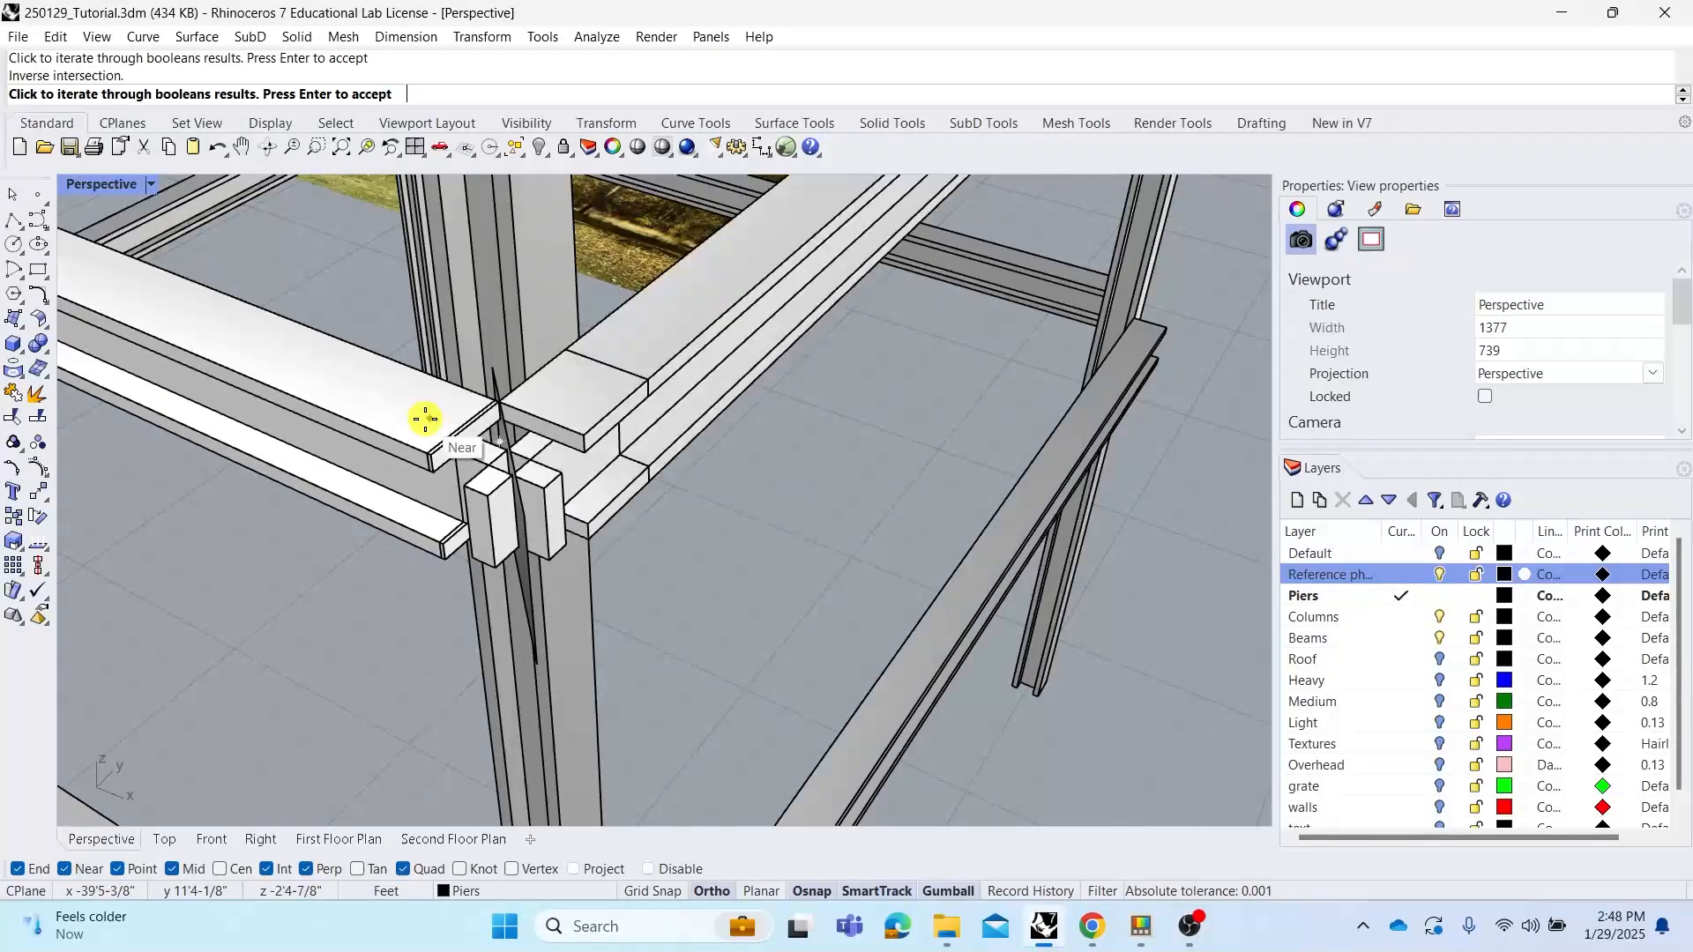
right_drag(568, 472, 587, 461)
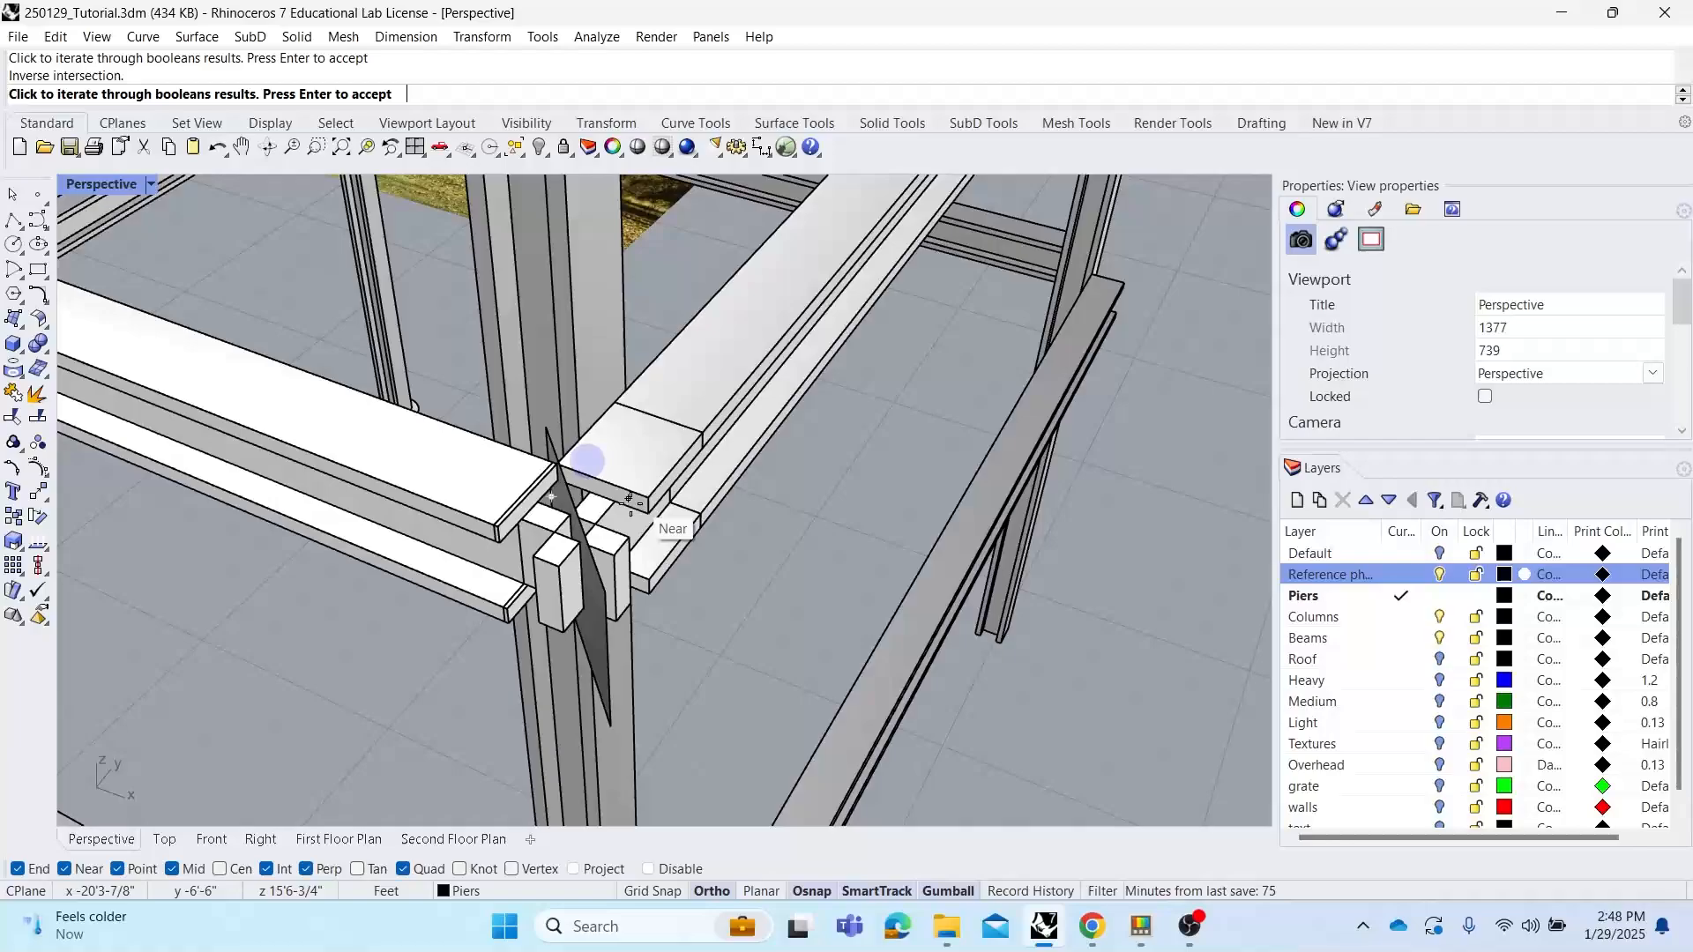
scroll(582, 520, up, 2)
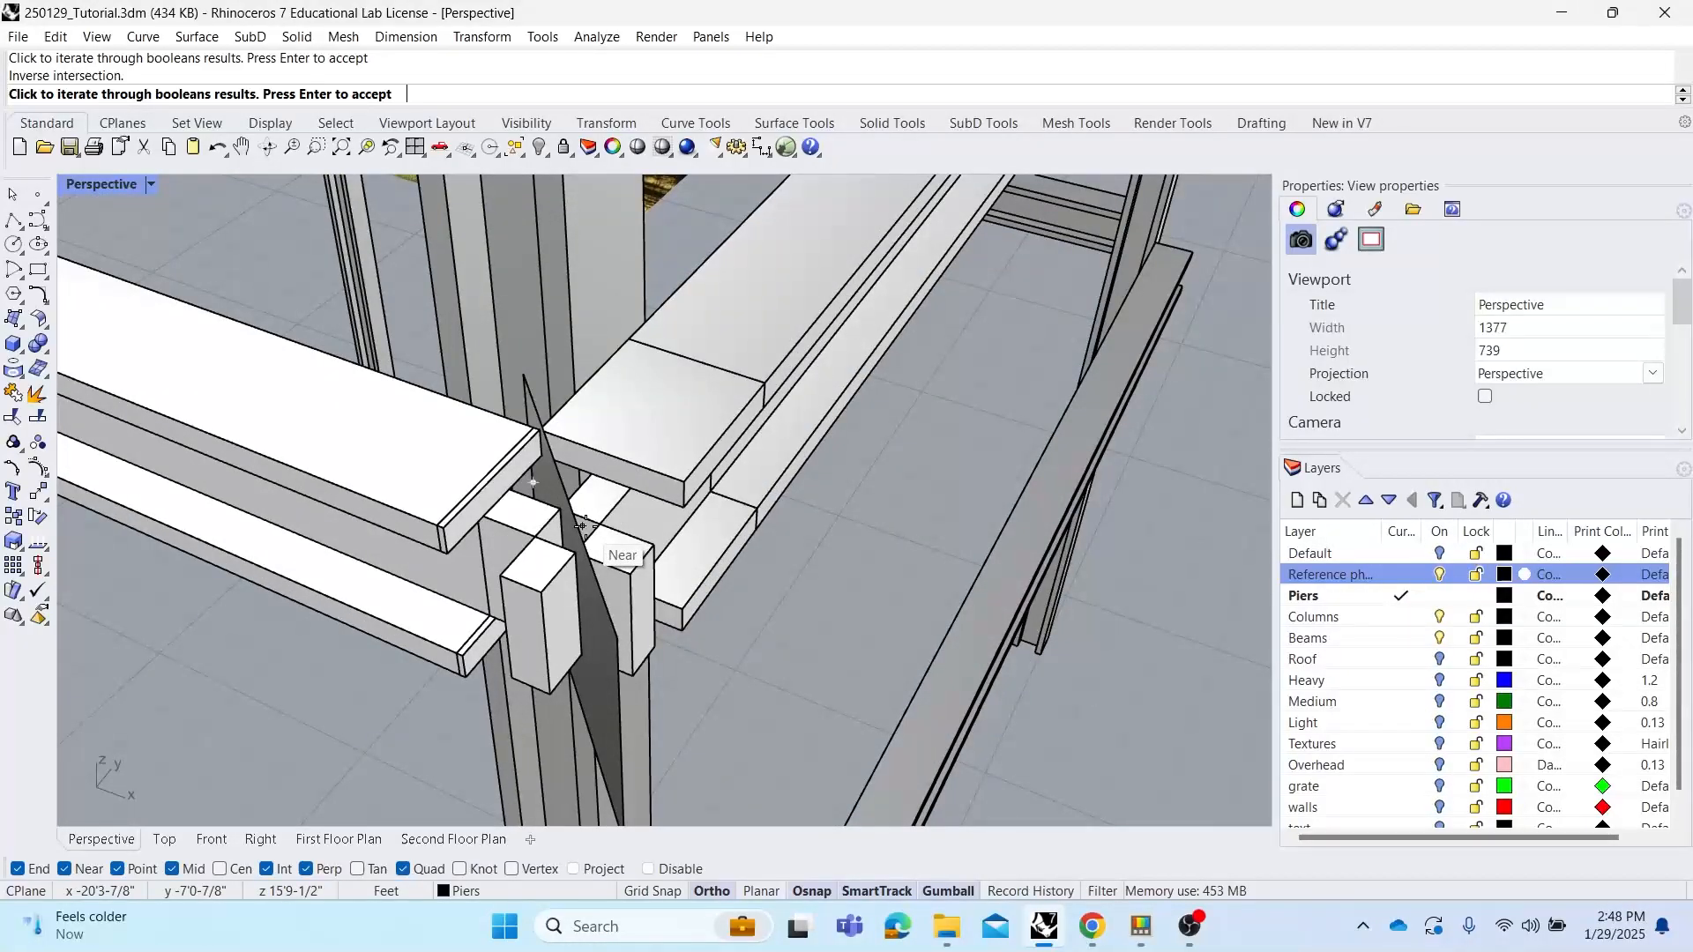
click(630, 484)
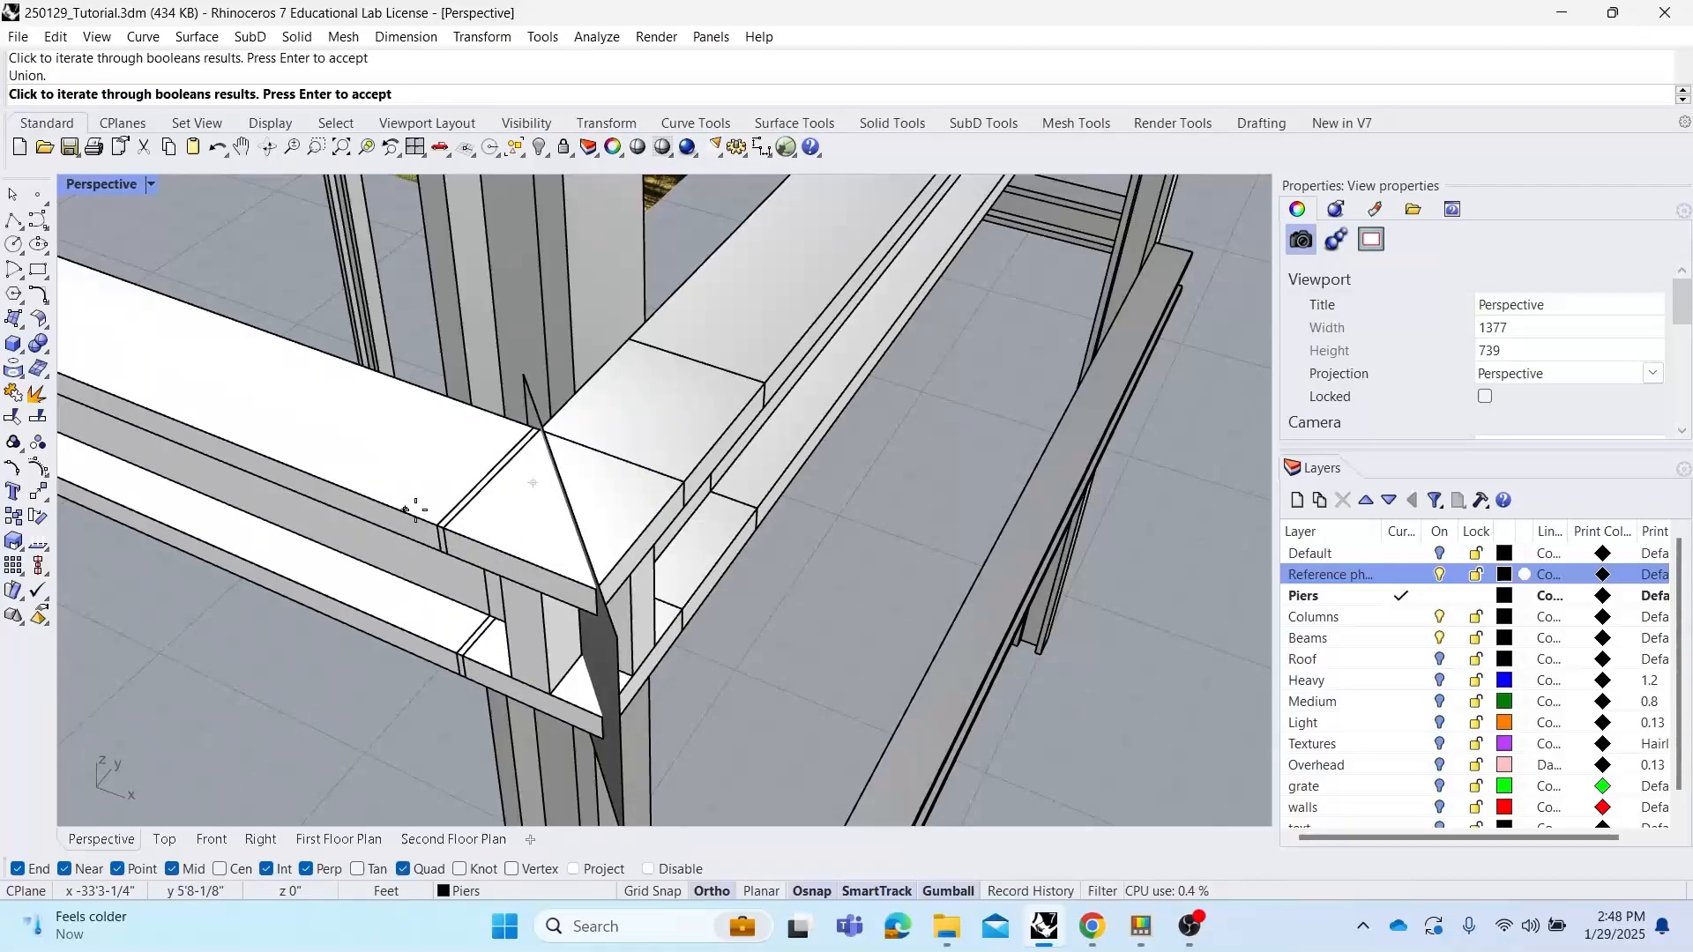
click(454, 503)
click(605, 491)
click(706, 487)
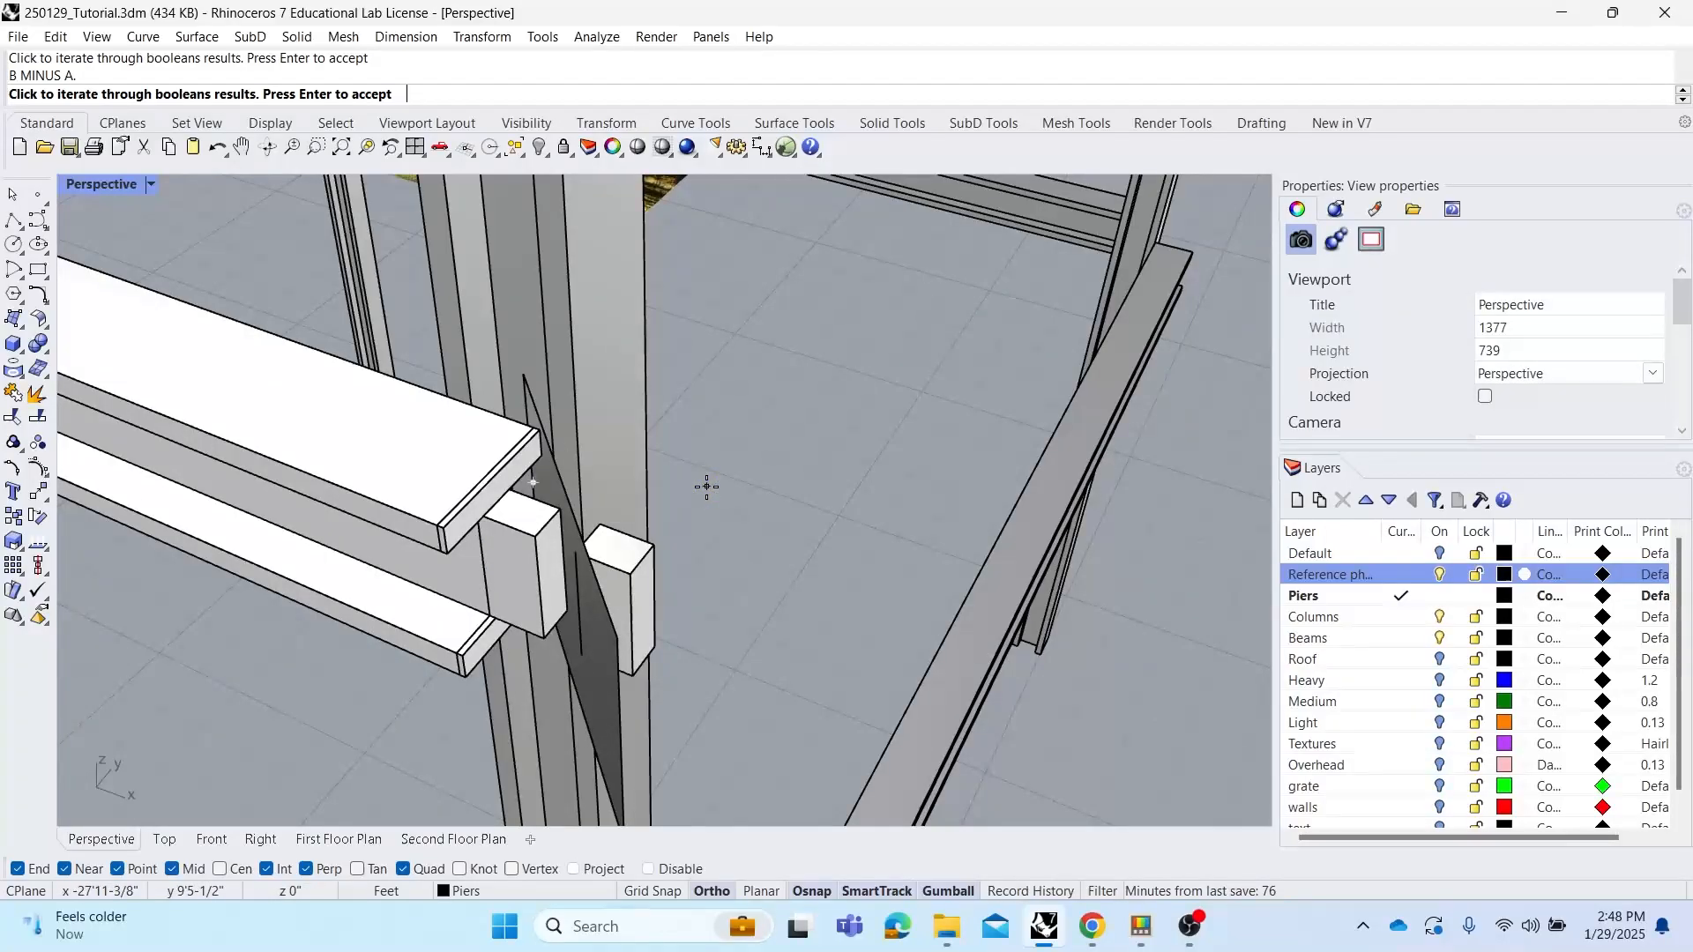
key(Return)
click(812, 577)
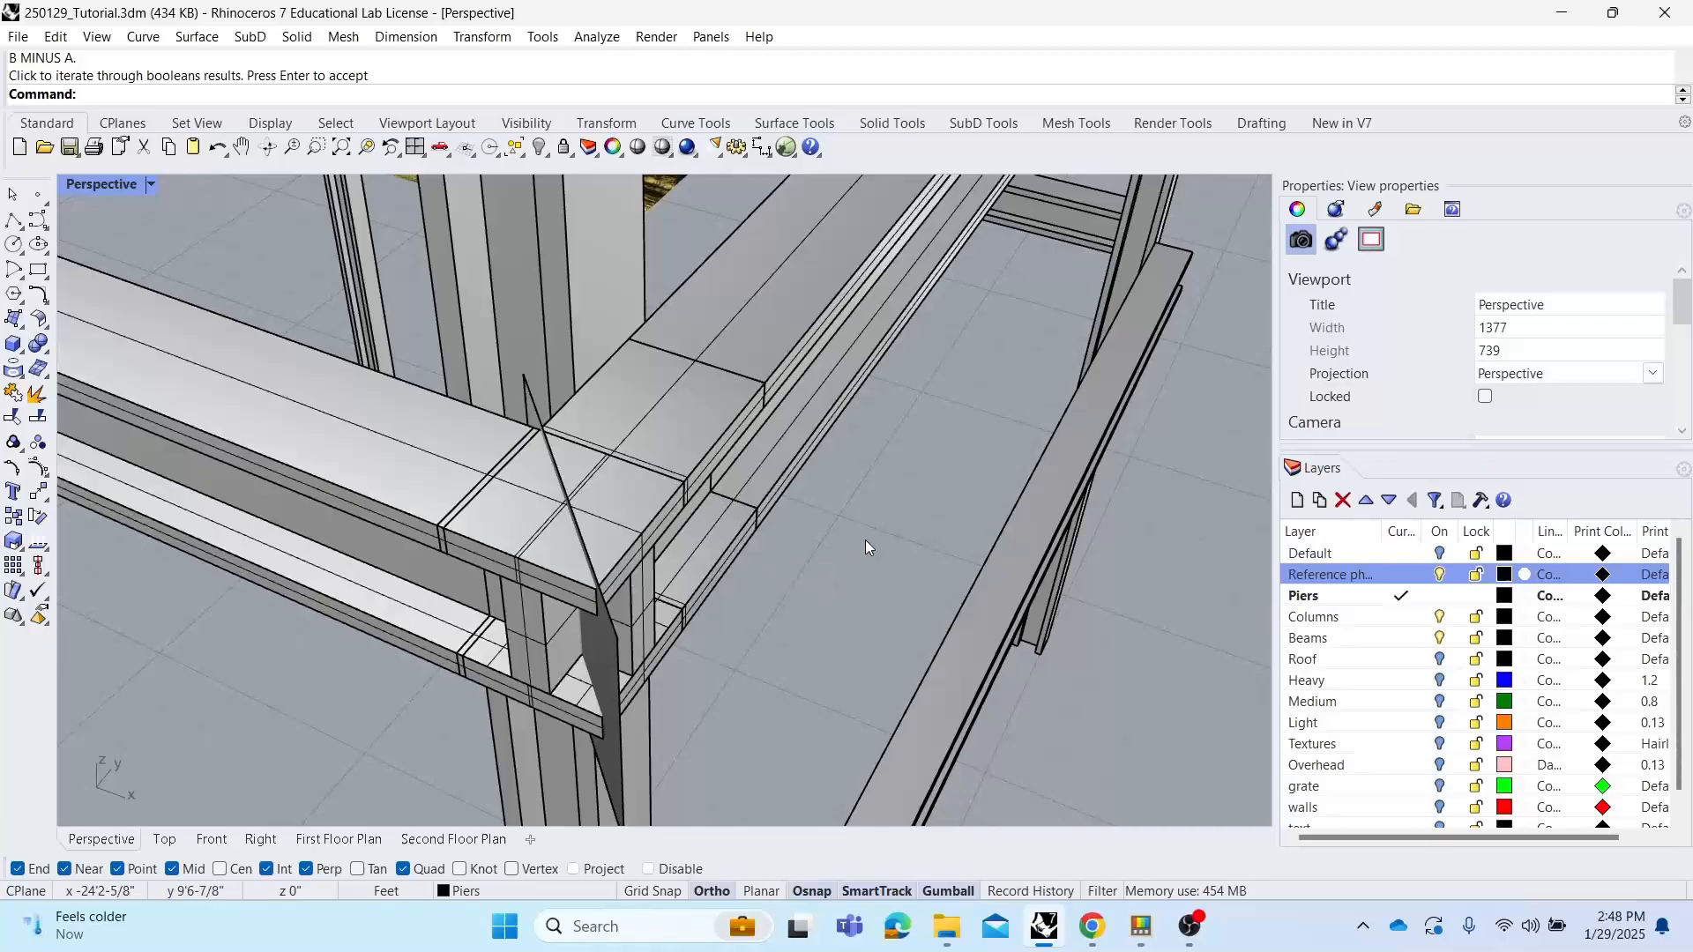
key(ctrl+y)
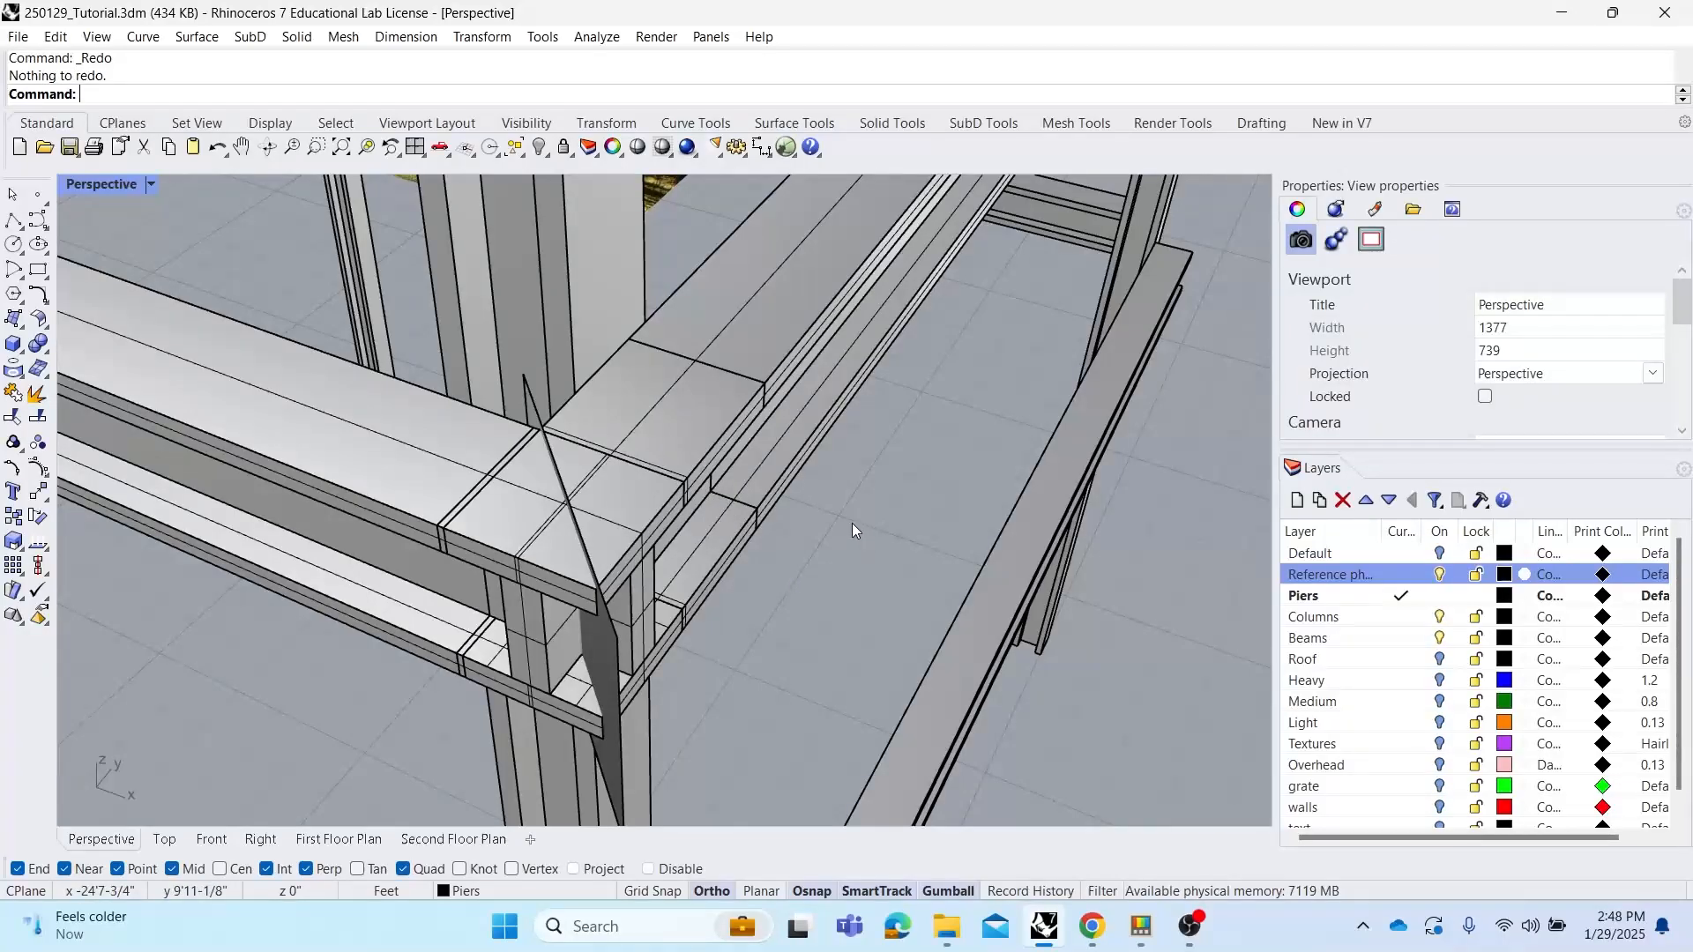
Split both corner beams with the vertical cutting surface using BooleanSplit
text(BooleanDifference)
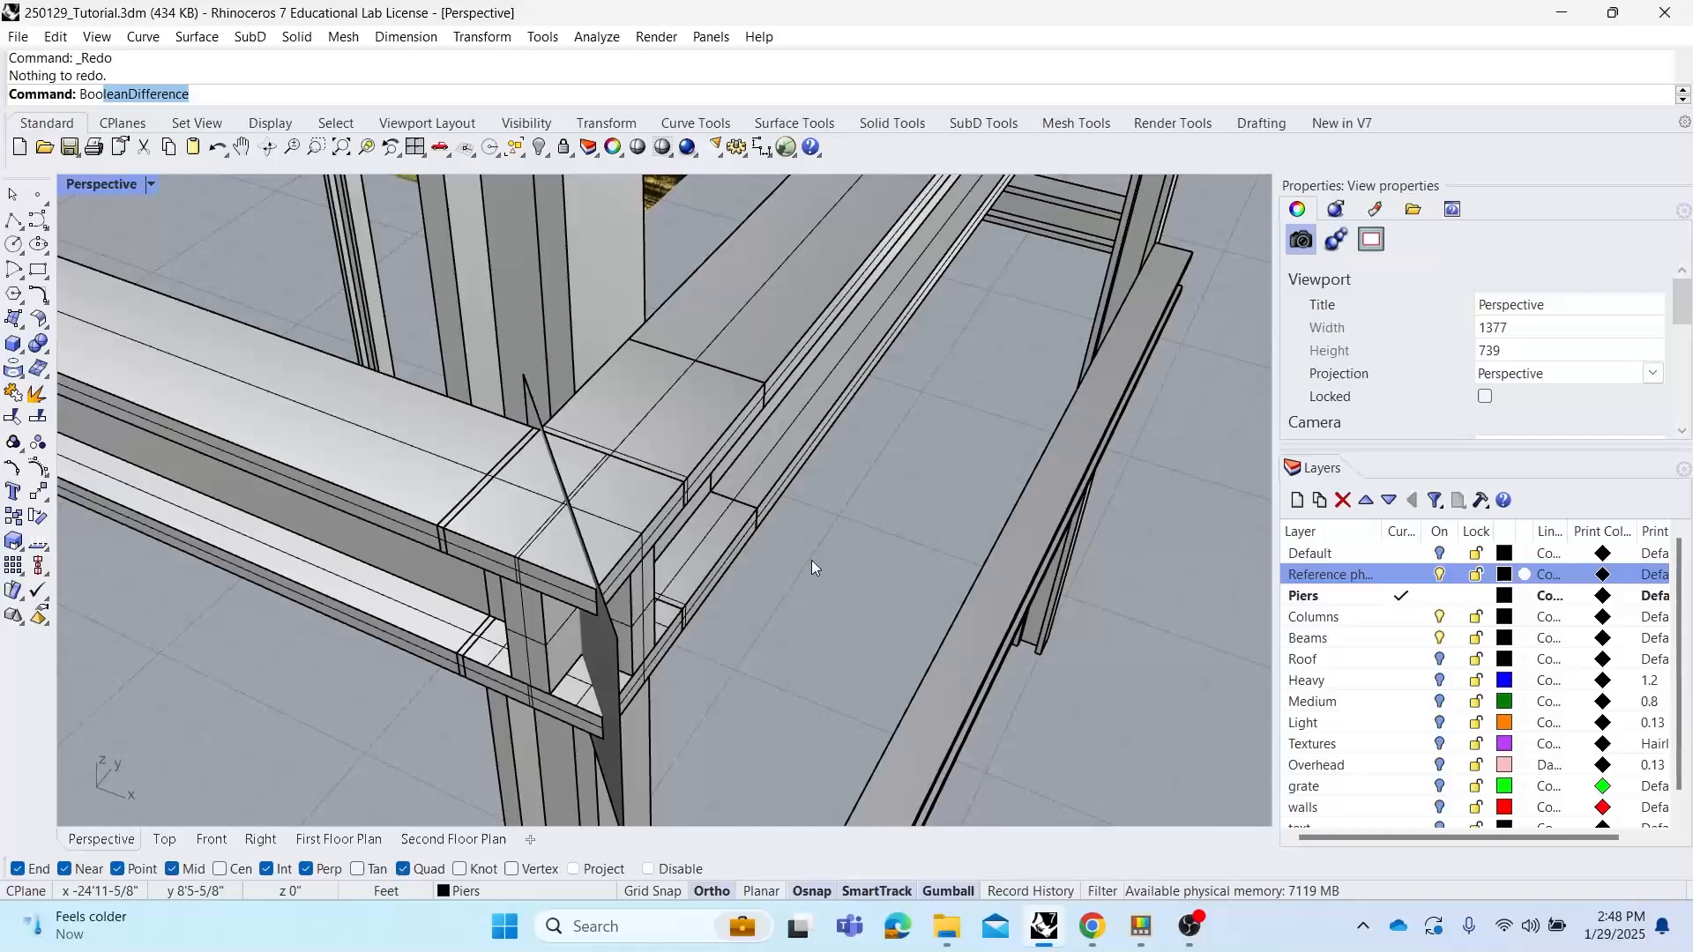
click(195, 170)
click(416, 436)
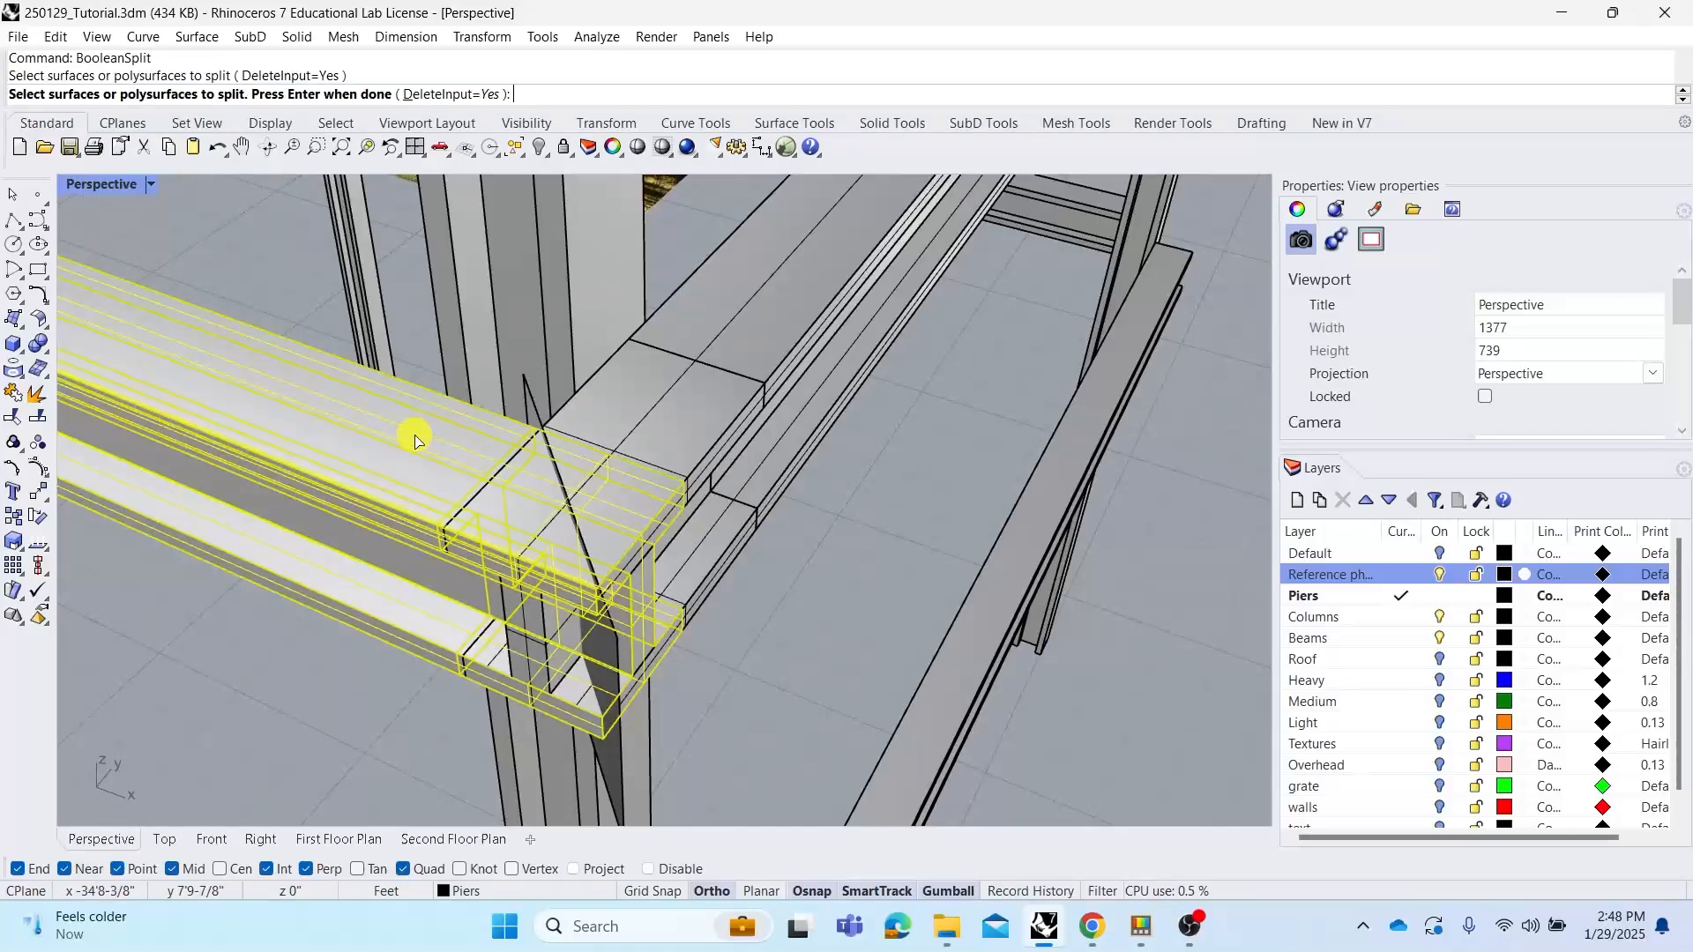
click(679, 423)
right_click(578, 435)
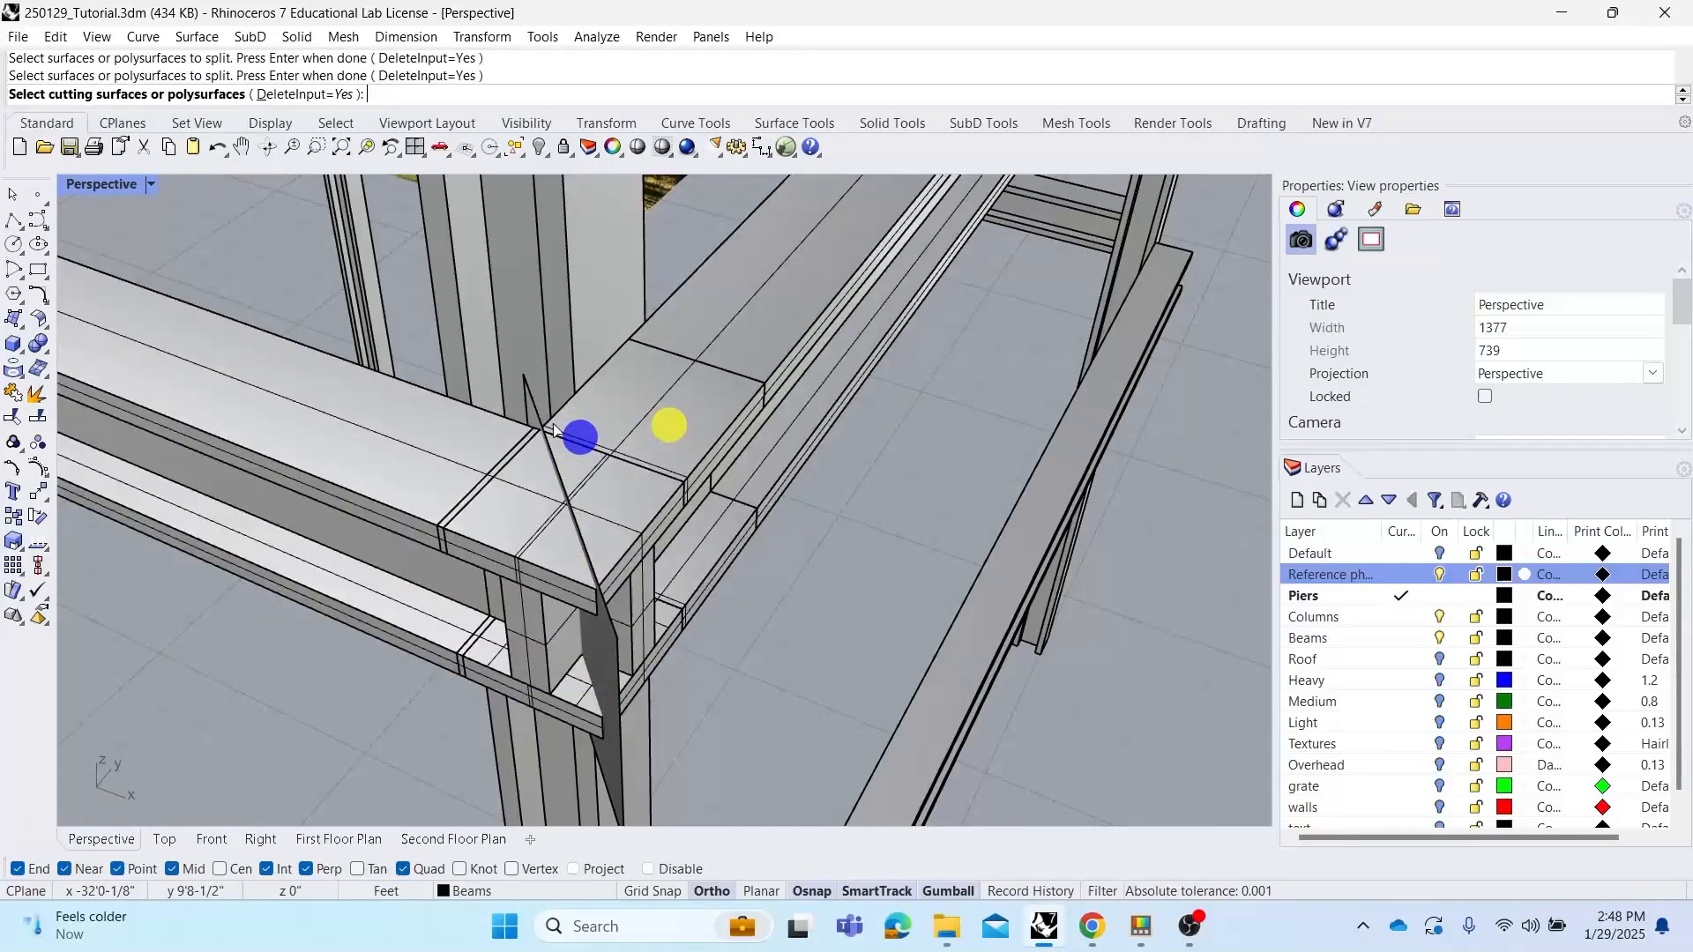
click(537, 408)
right_click(535, 412)
Delete the overlapping split-off beam pieces and the vertical cutting surface at the corner
click(524, 529)
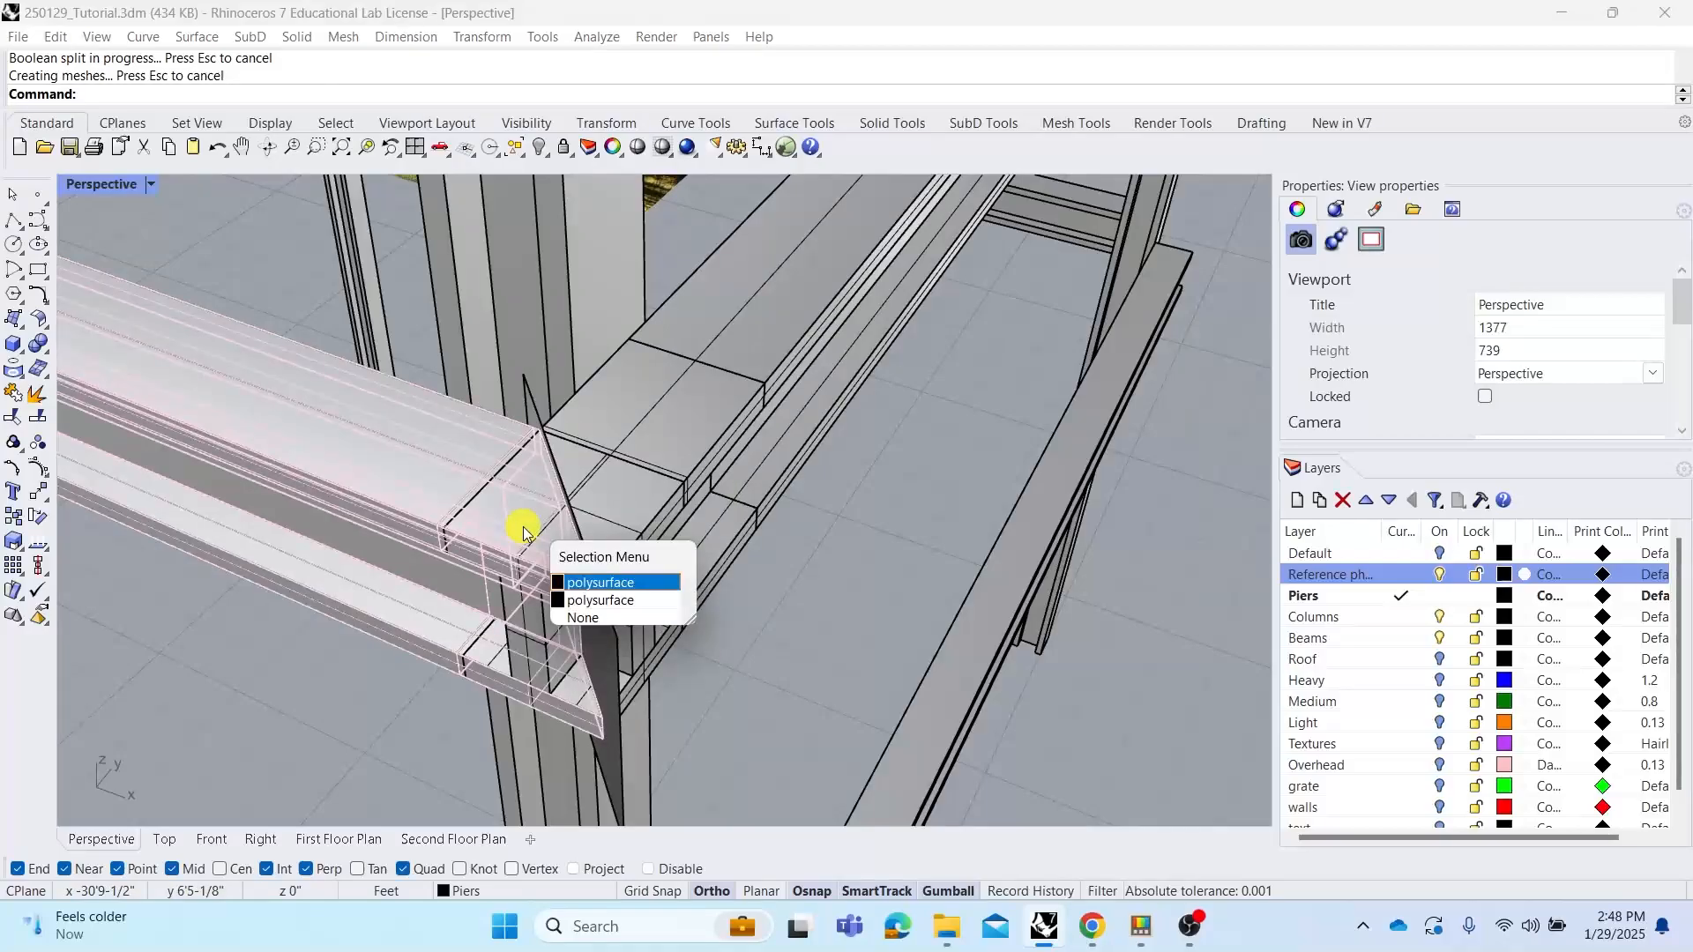
click(598, 607)
key(Delete)
click(624, 537)
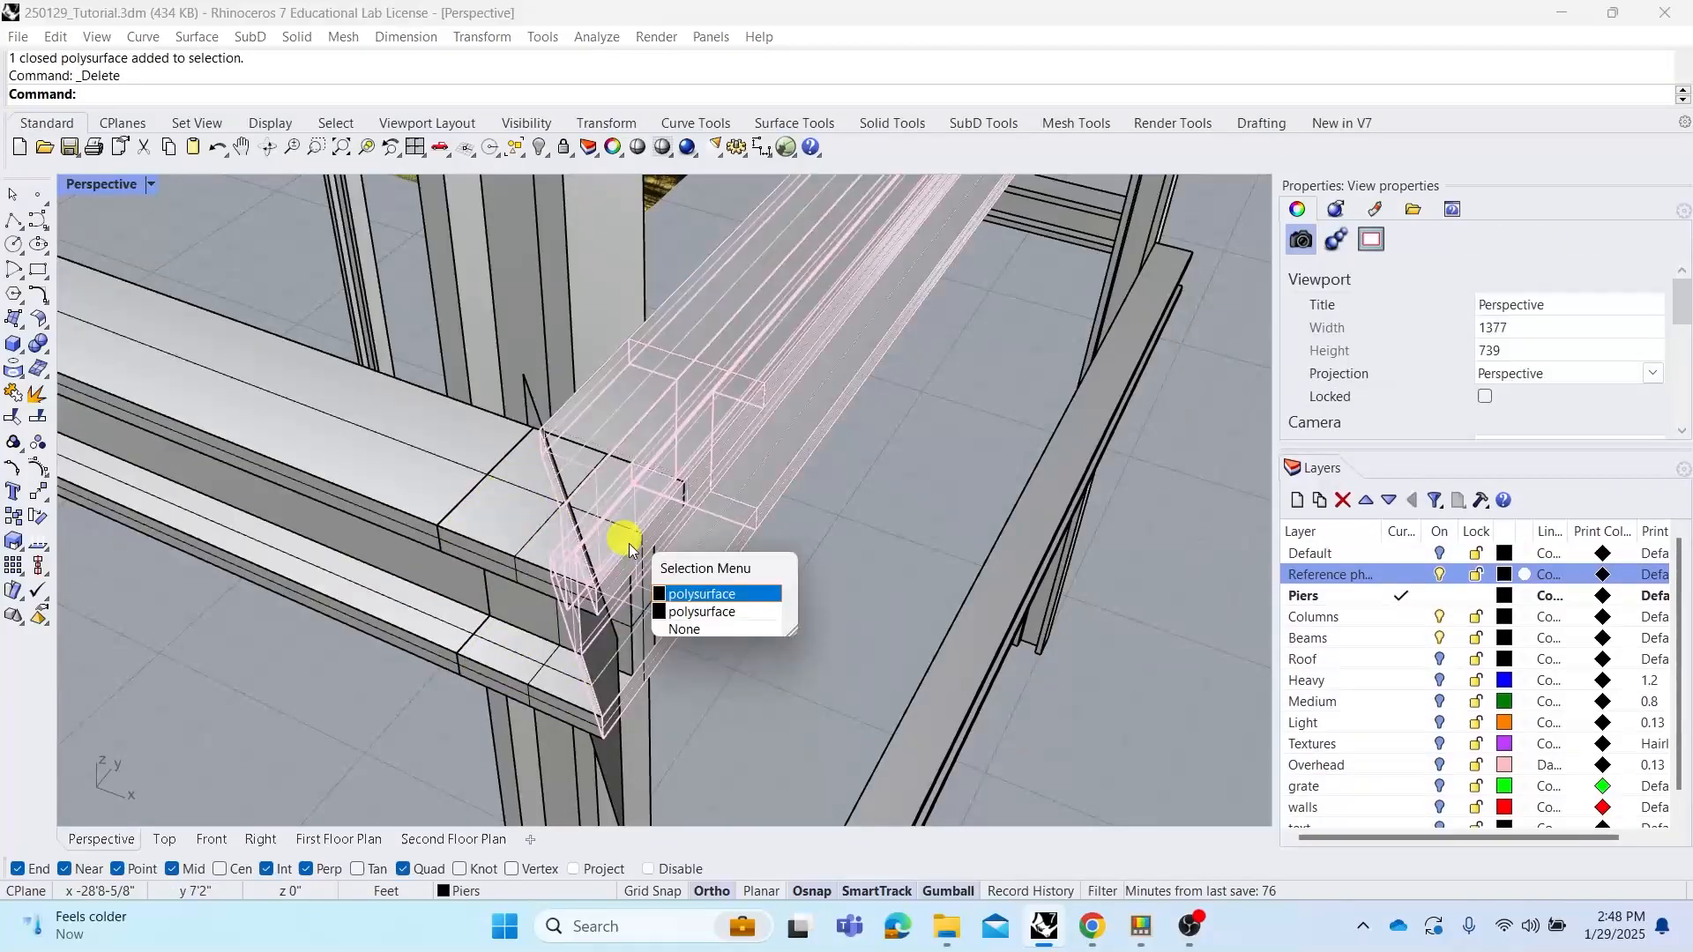
click(714, 611)
click(589, 642)
key(Delete)
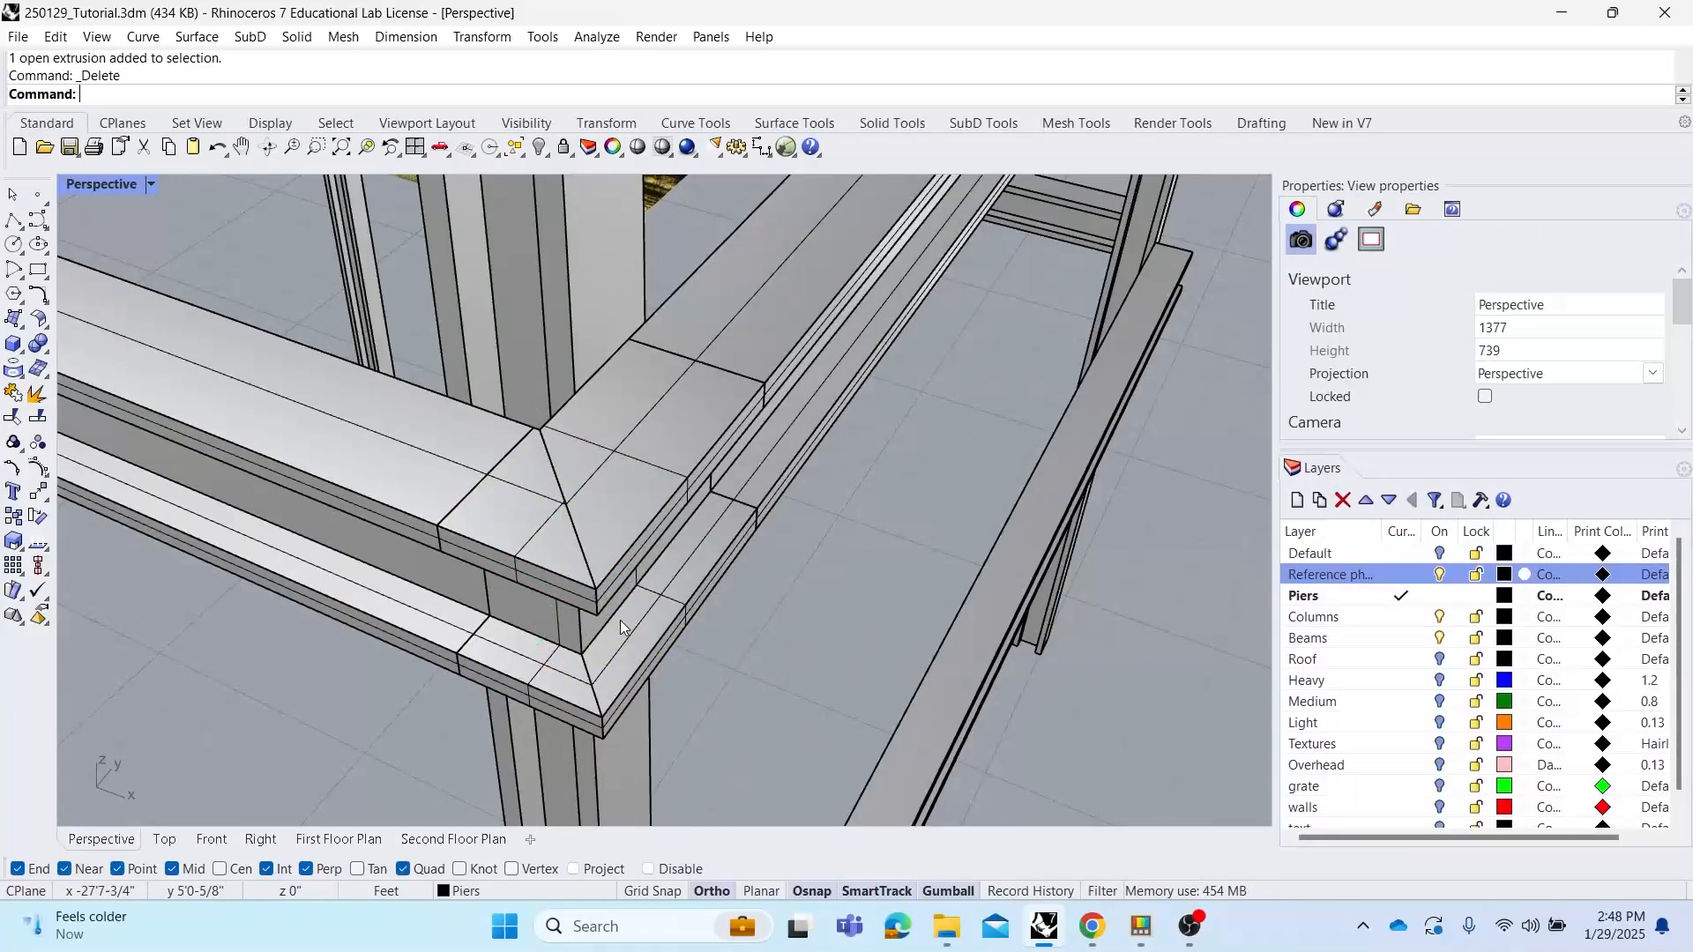
Try joining the two mitred upper beam pieces with BooleanUnion, then undo the union
click(633, 520)
shift+click(499, 504)
right_drag(547, 458, 635, 491)
click(764, 579)
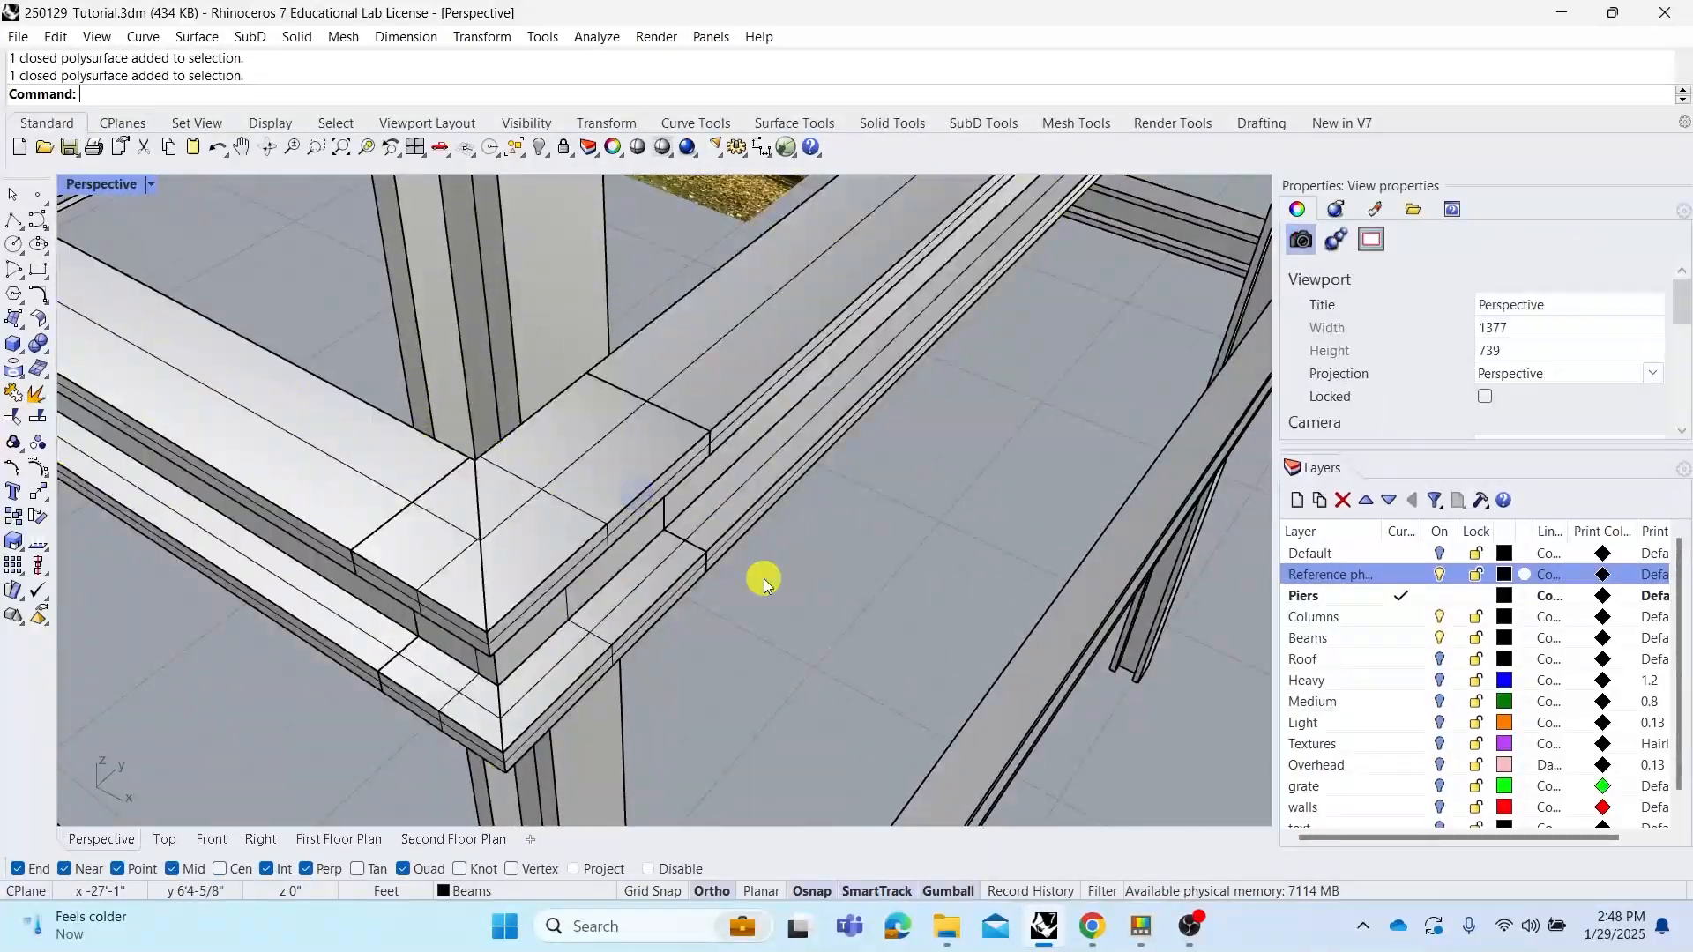
click(548, 530)
shift+click(450, 524)
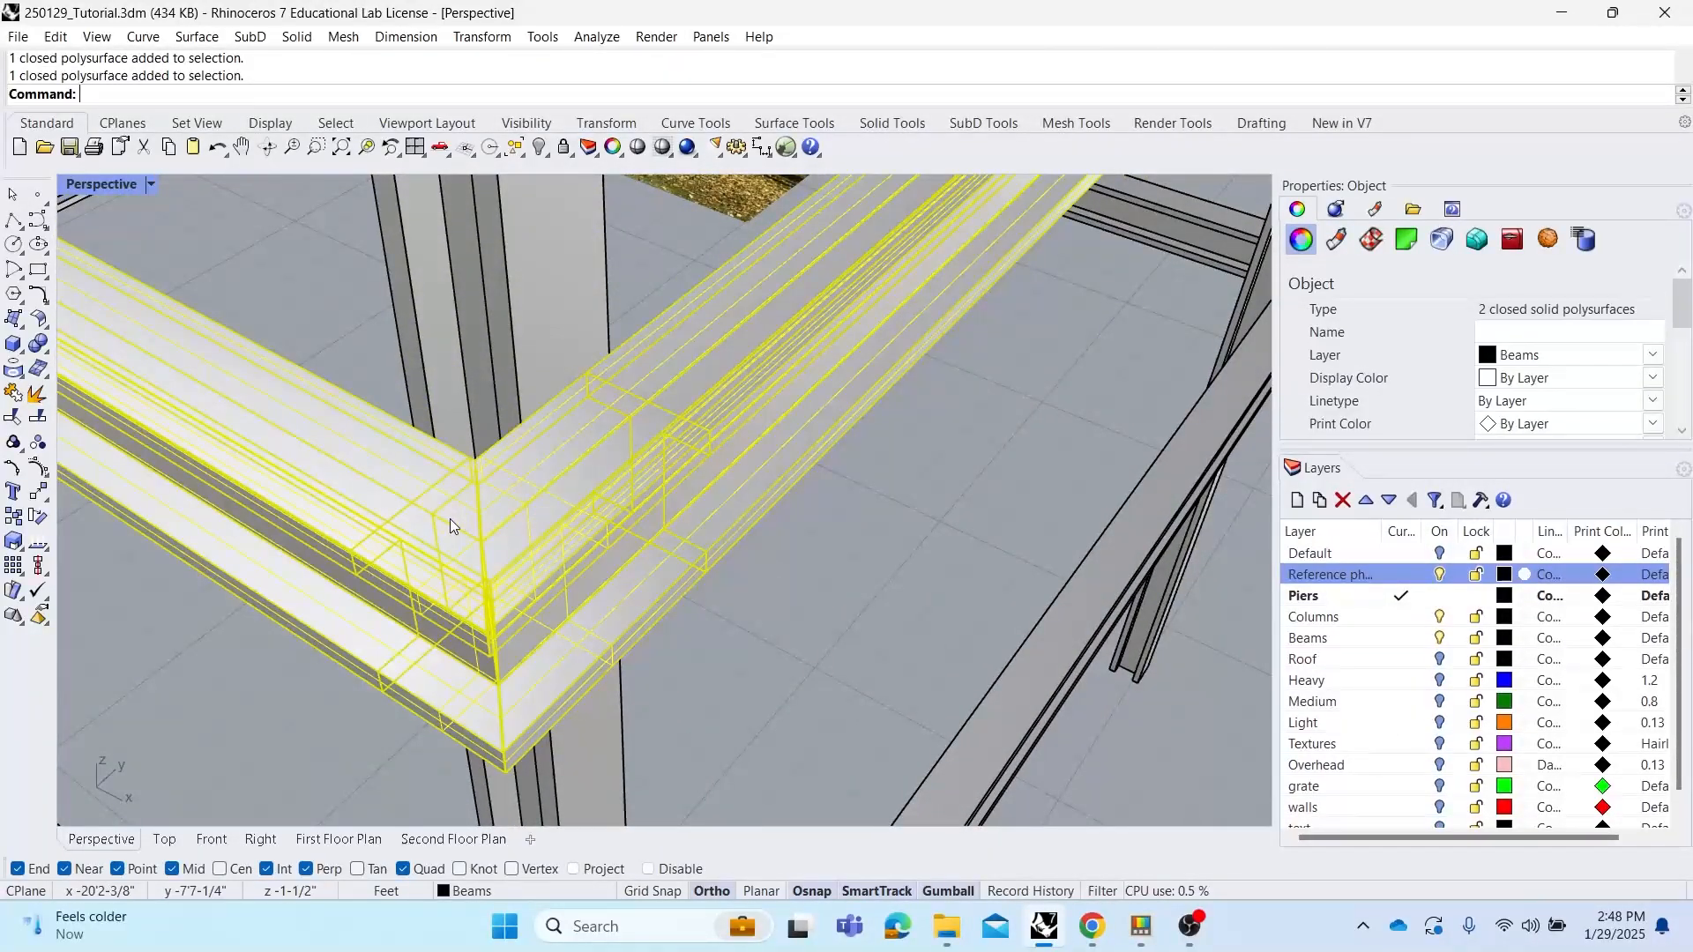
text(BooleanDifference)
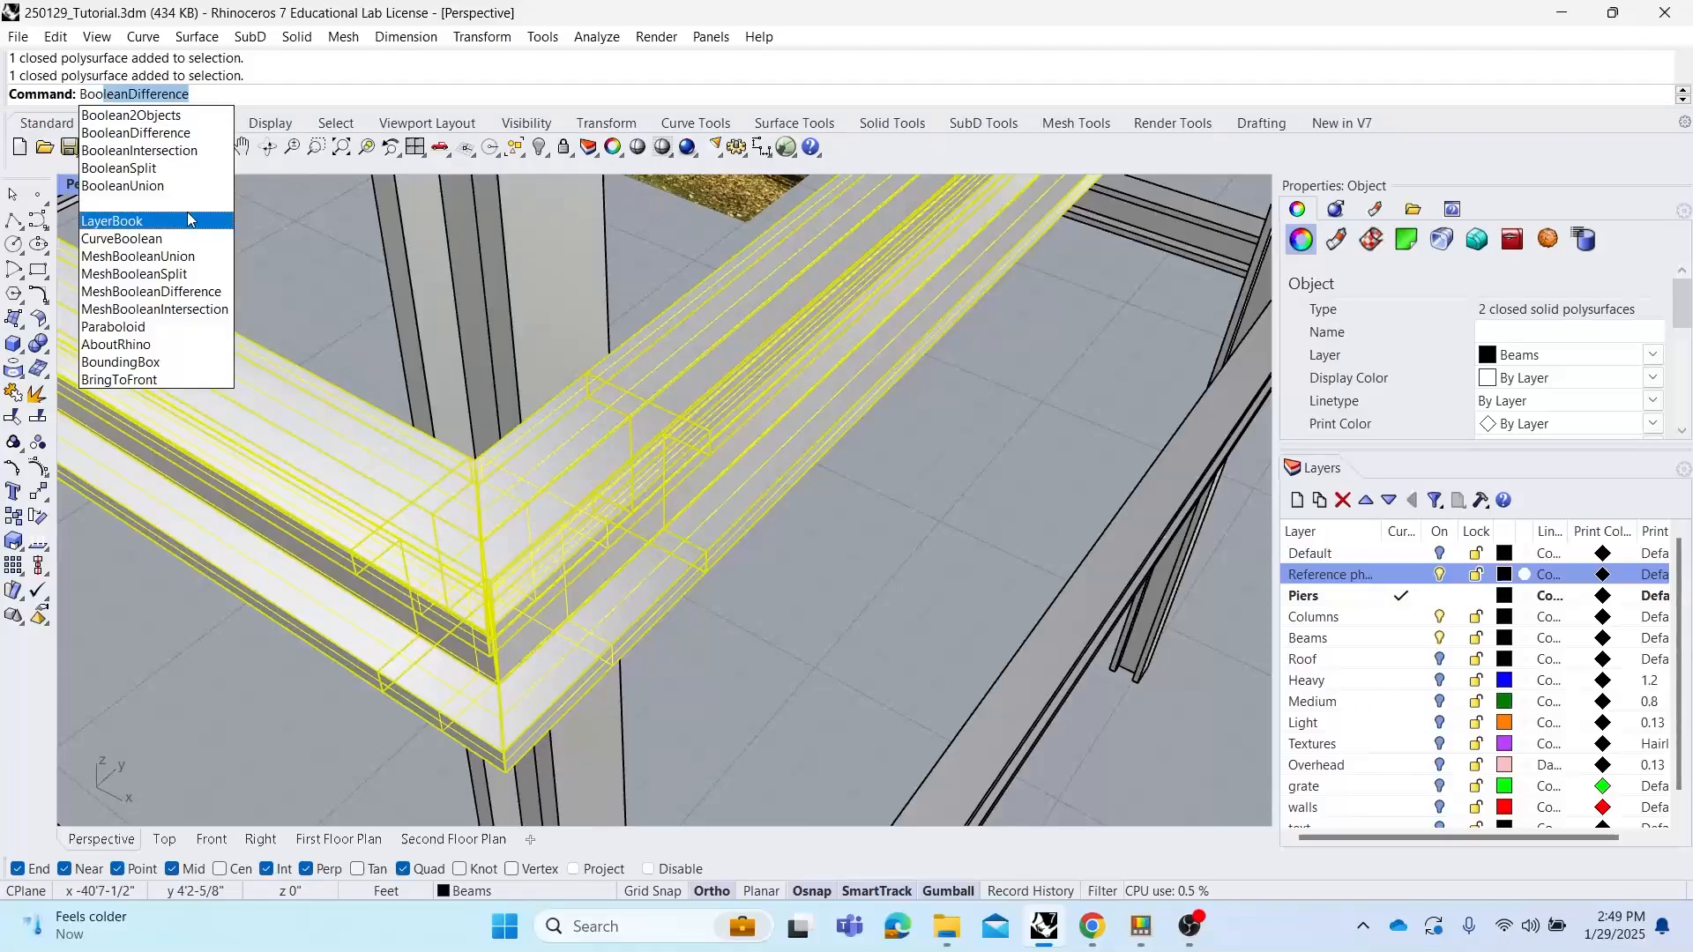
click(132, 185)
click(847, 580)
click(661, 500)
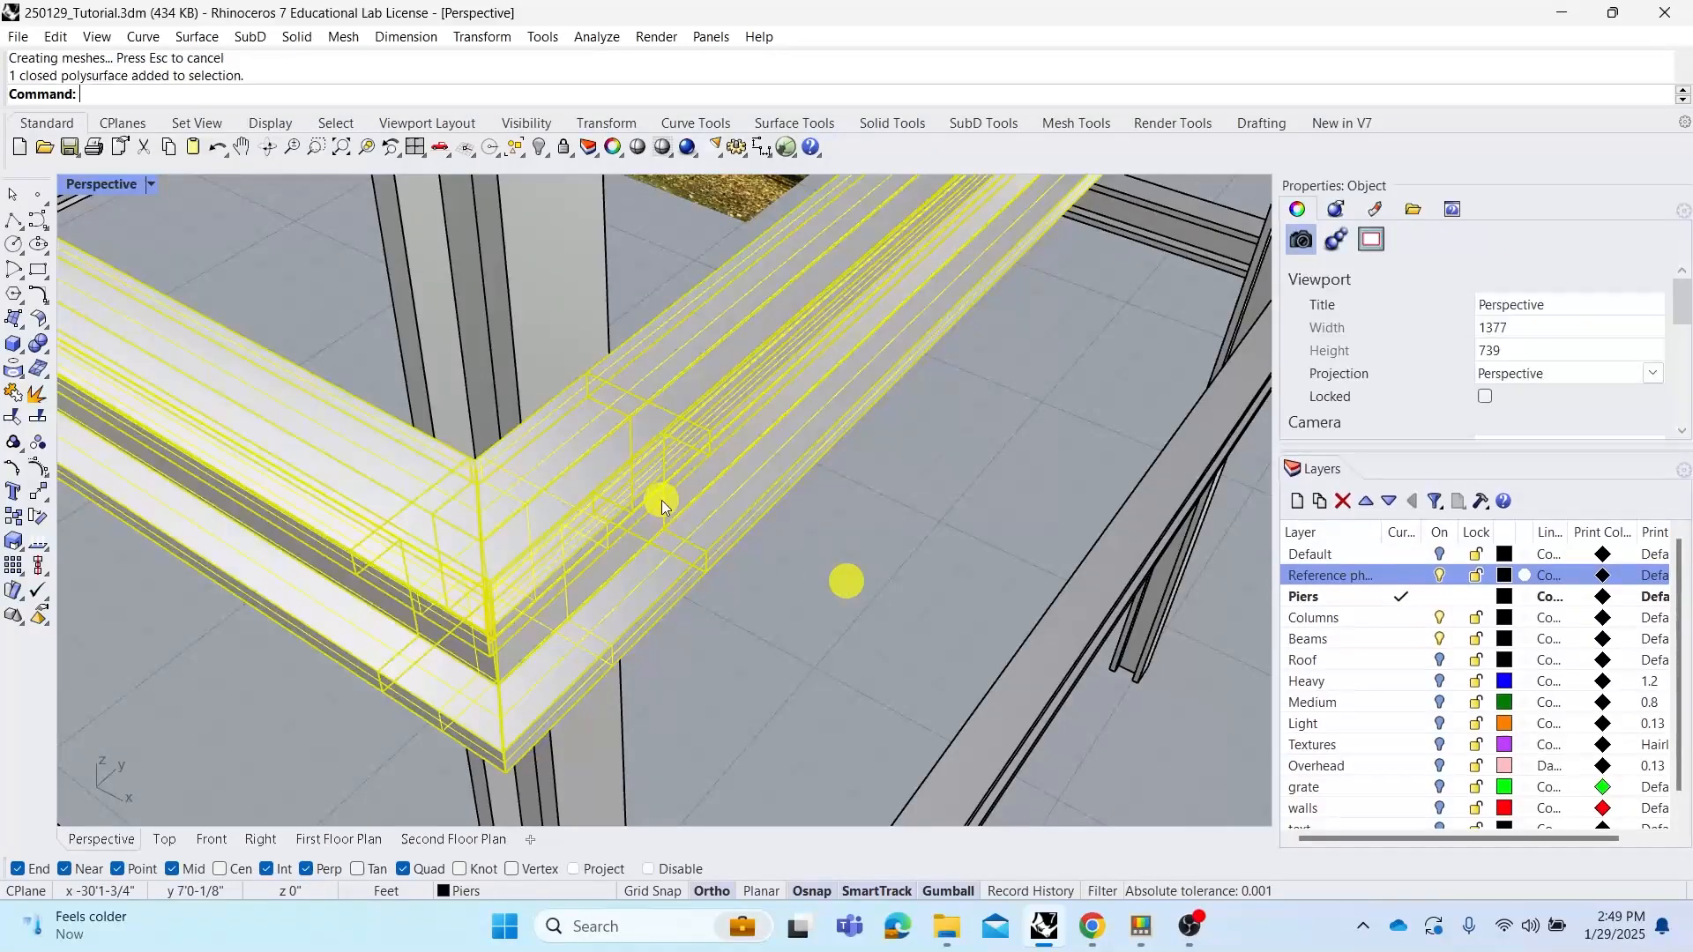
right_drag(573, 504, 718, 461)
click(792, 517)
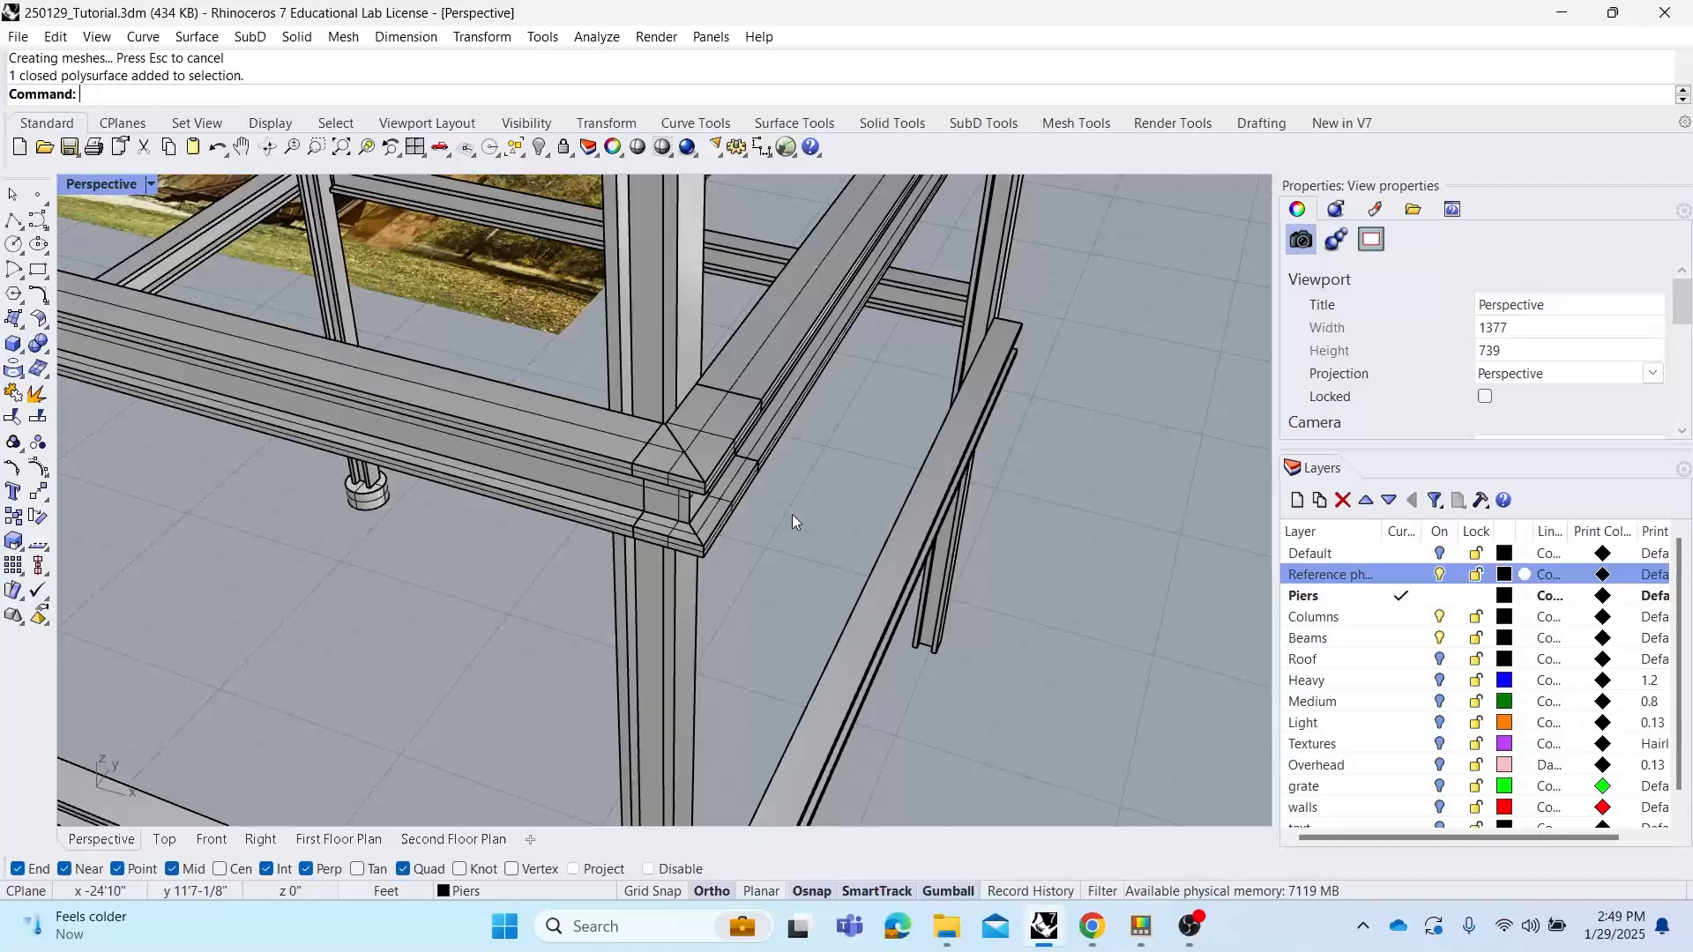
click(723, 457)
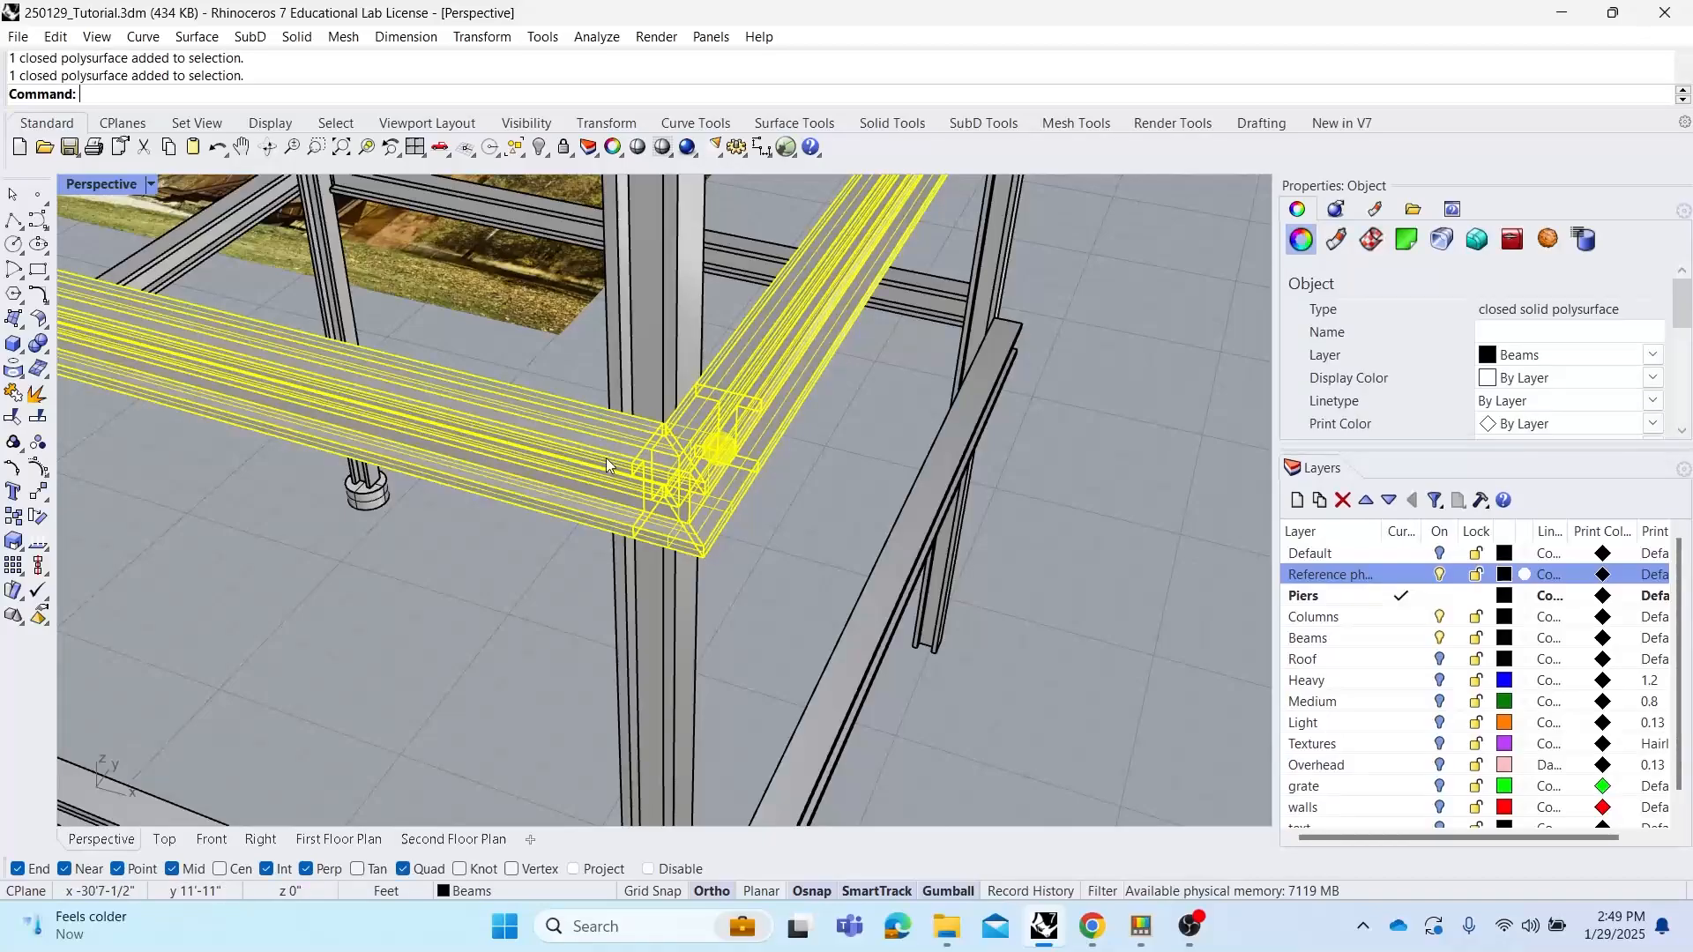
click(801, 549)
key(ctrl+z)
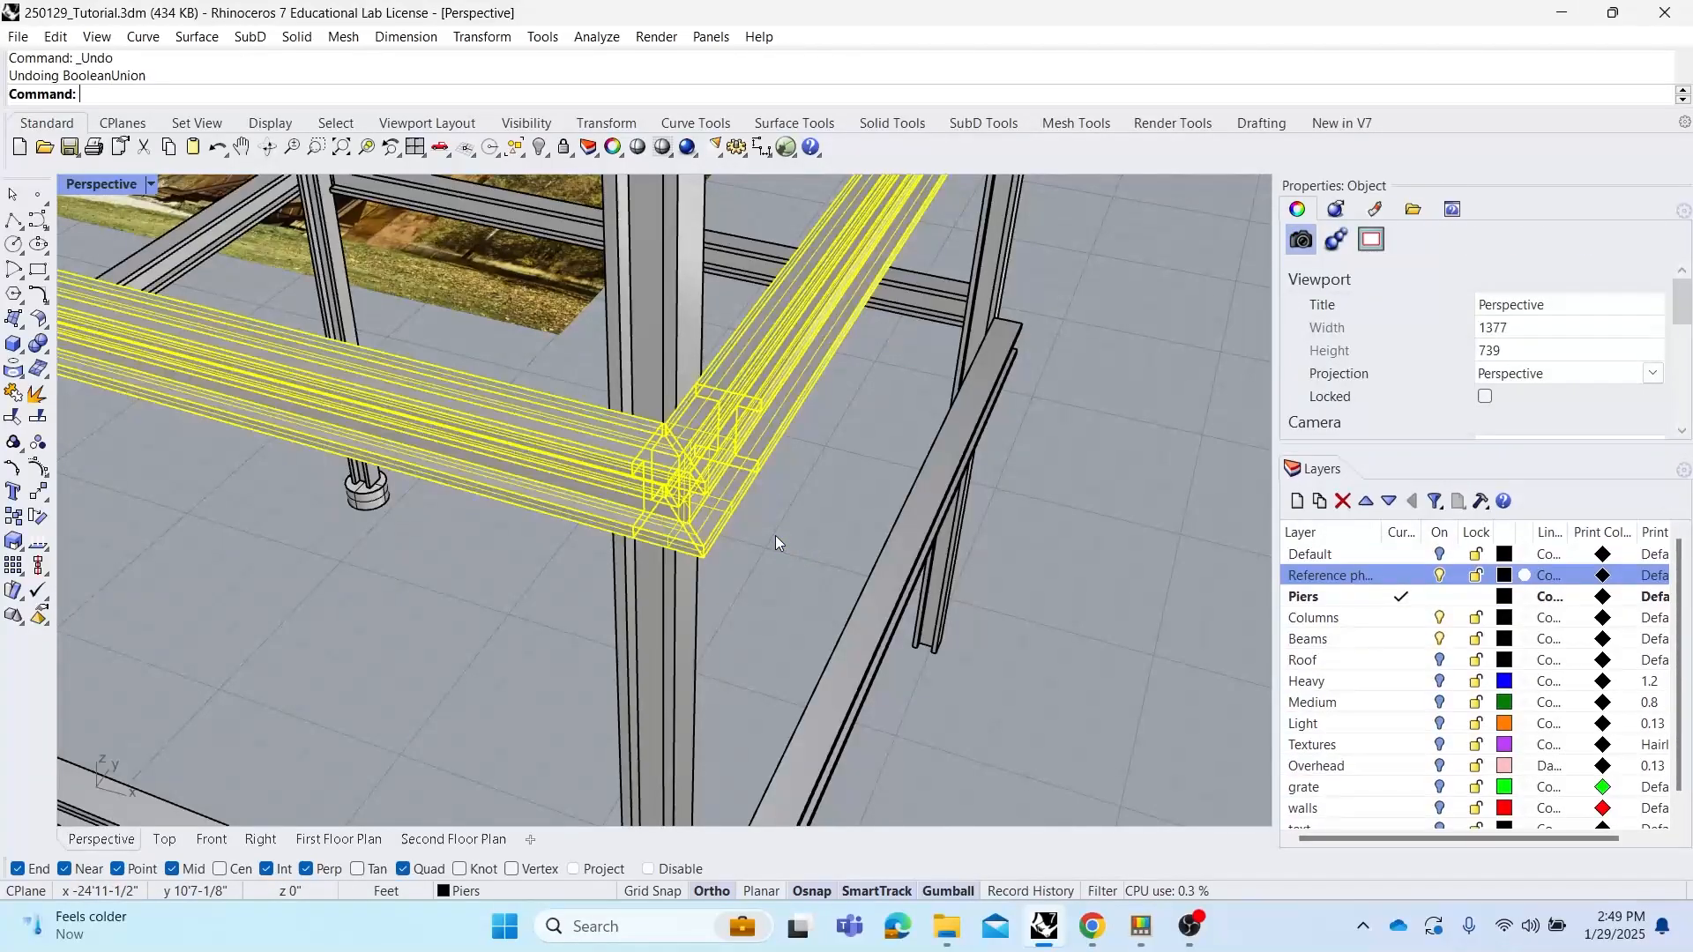
Inspect the mitred corner joint of the beams from close up
click(807, 540)
scroll(711, 459, up, 3)
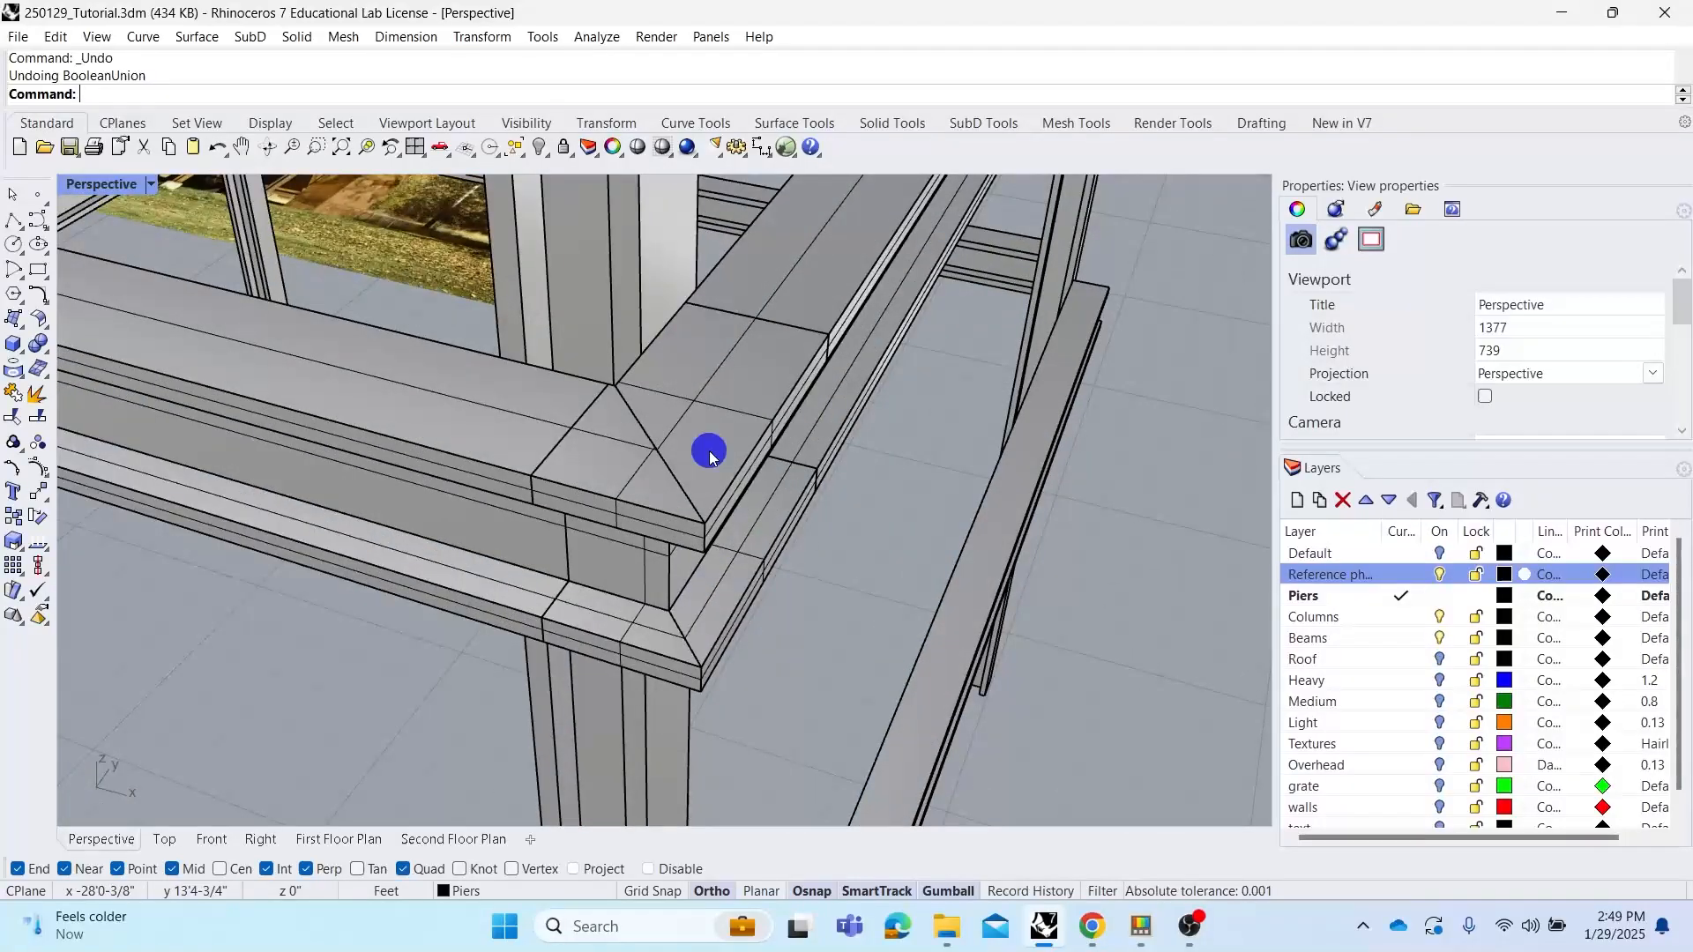
scroll(705, 454, down, 2)
click(705, 469)
click(494, 506)
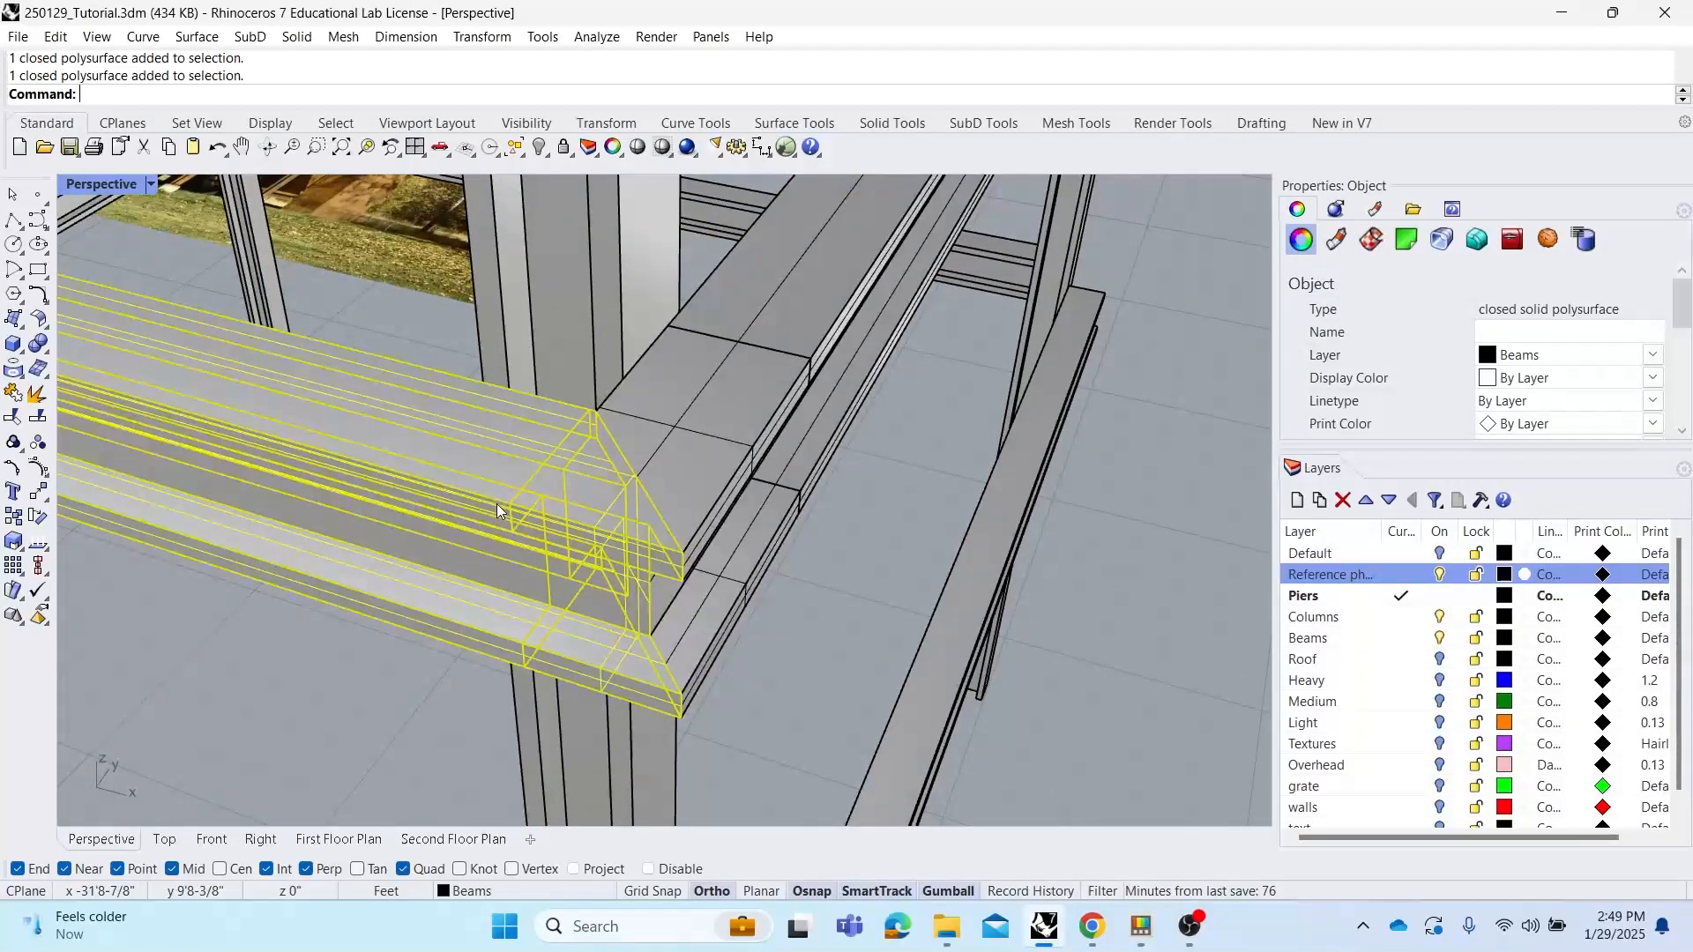
key(Escape)
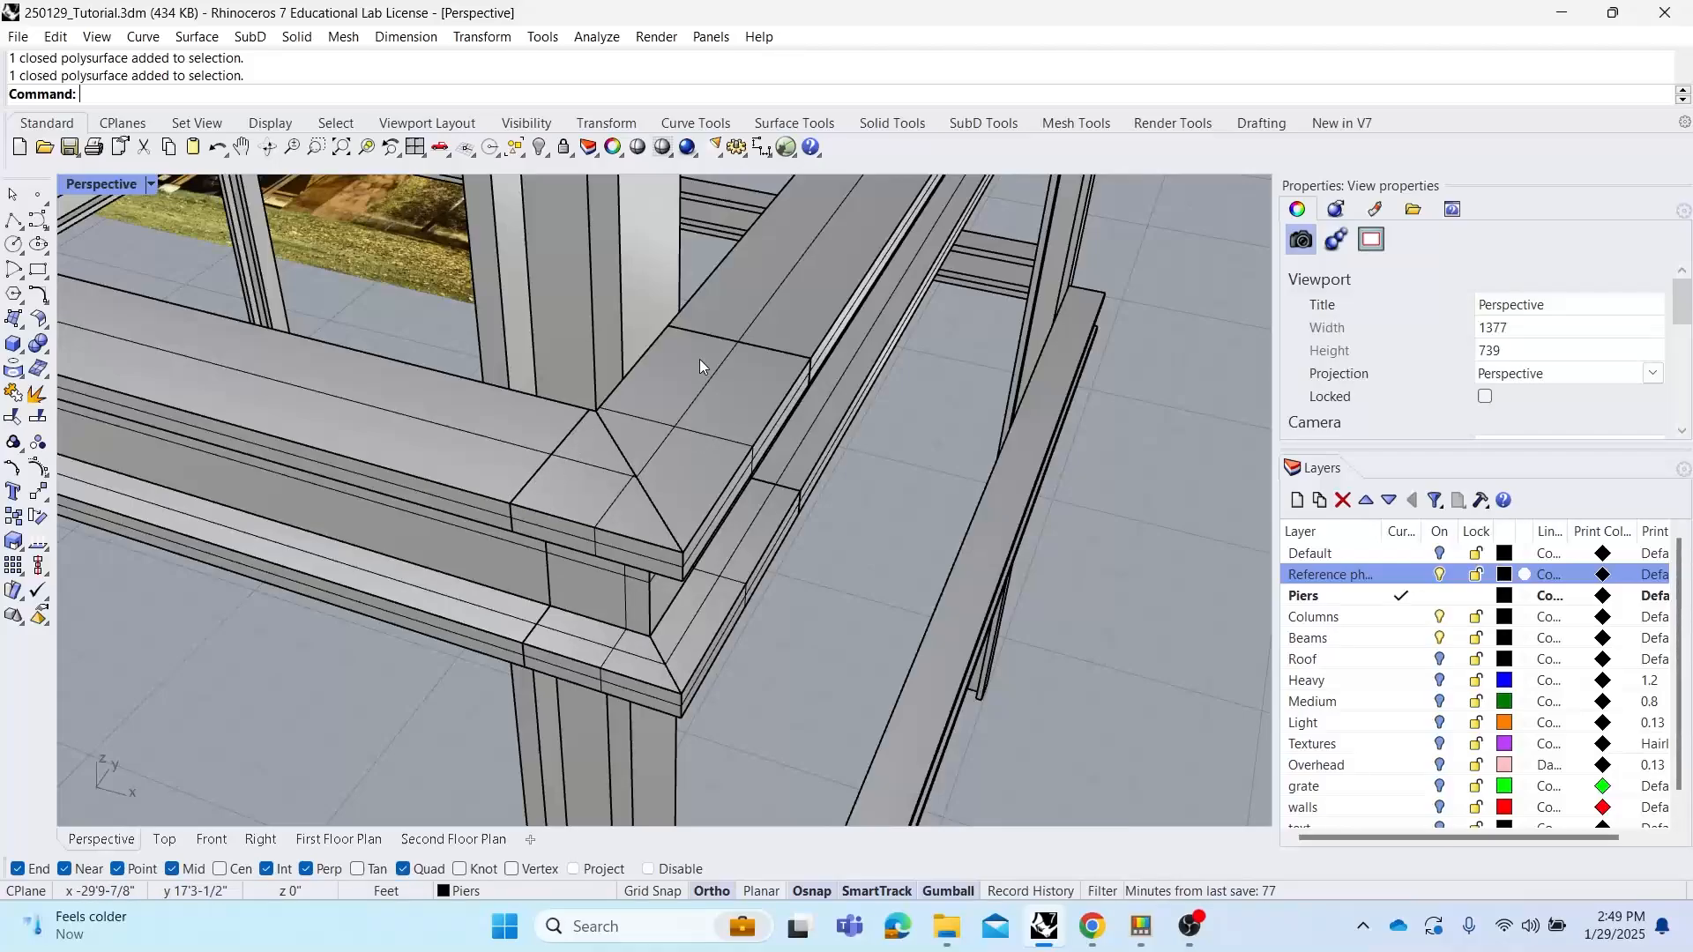
right_drag(583, 454, 627, 458)
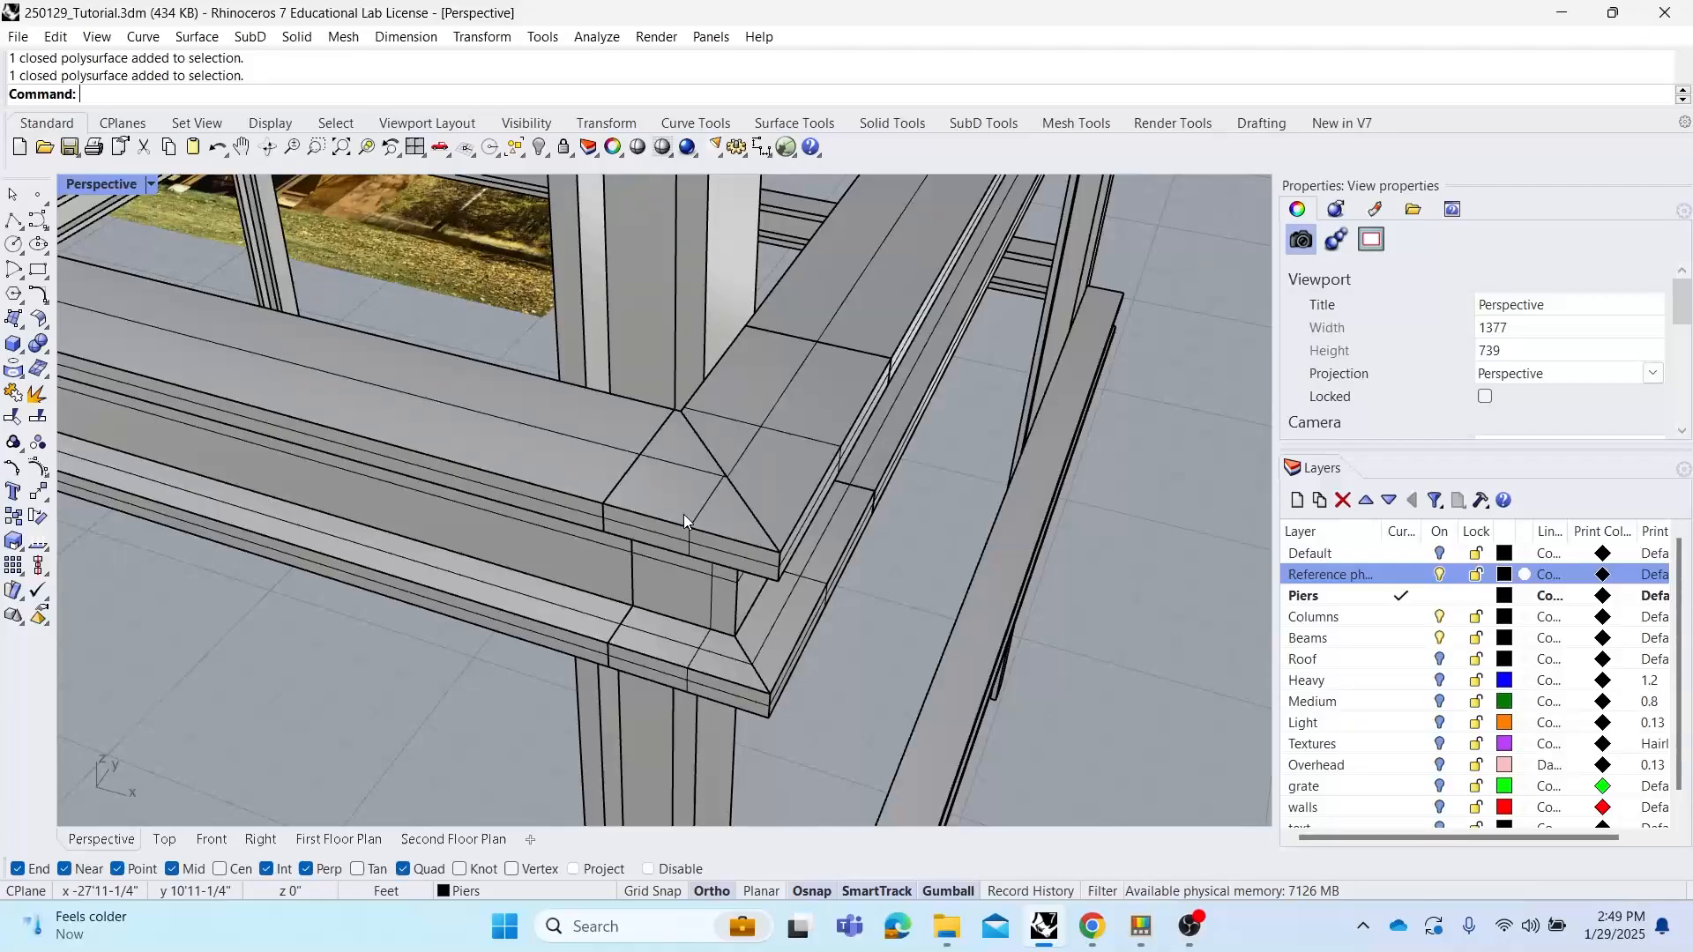
Merge all coplanar faces on the mitred lower beam at the corner
click(684, 515)
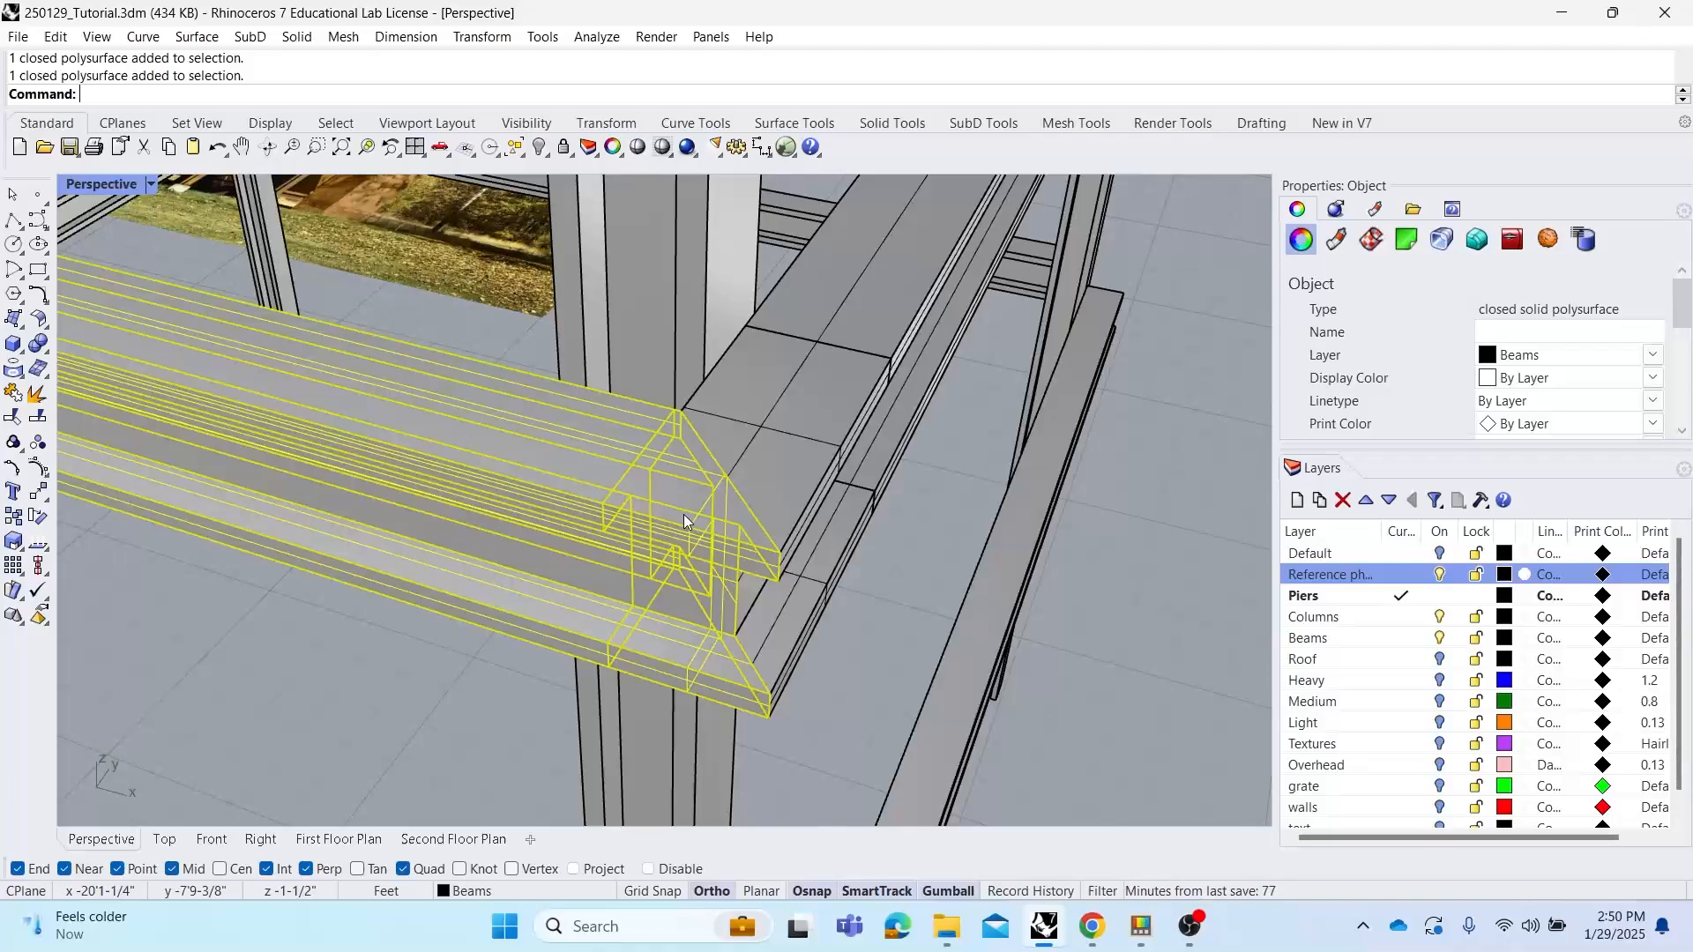
text(MergeAllCoplanarFaces)
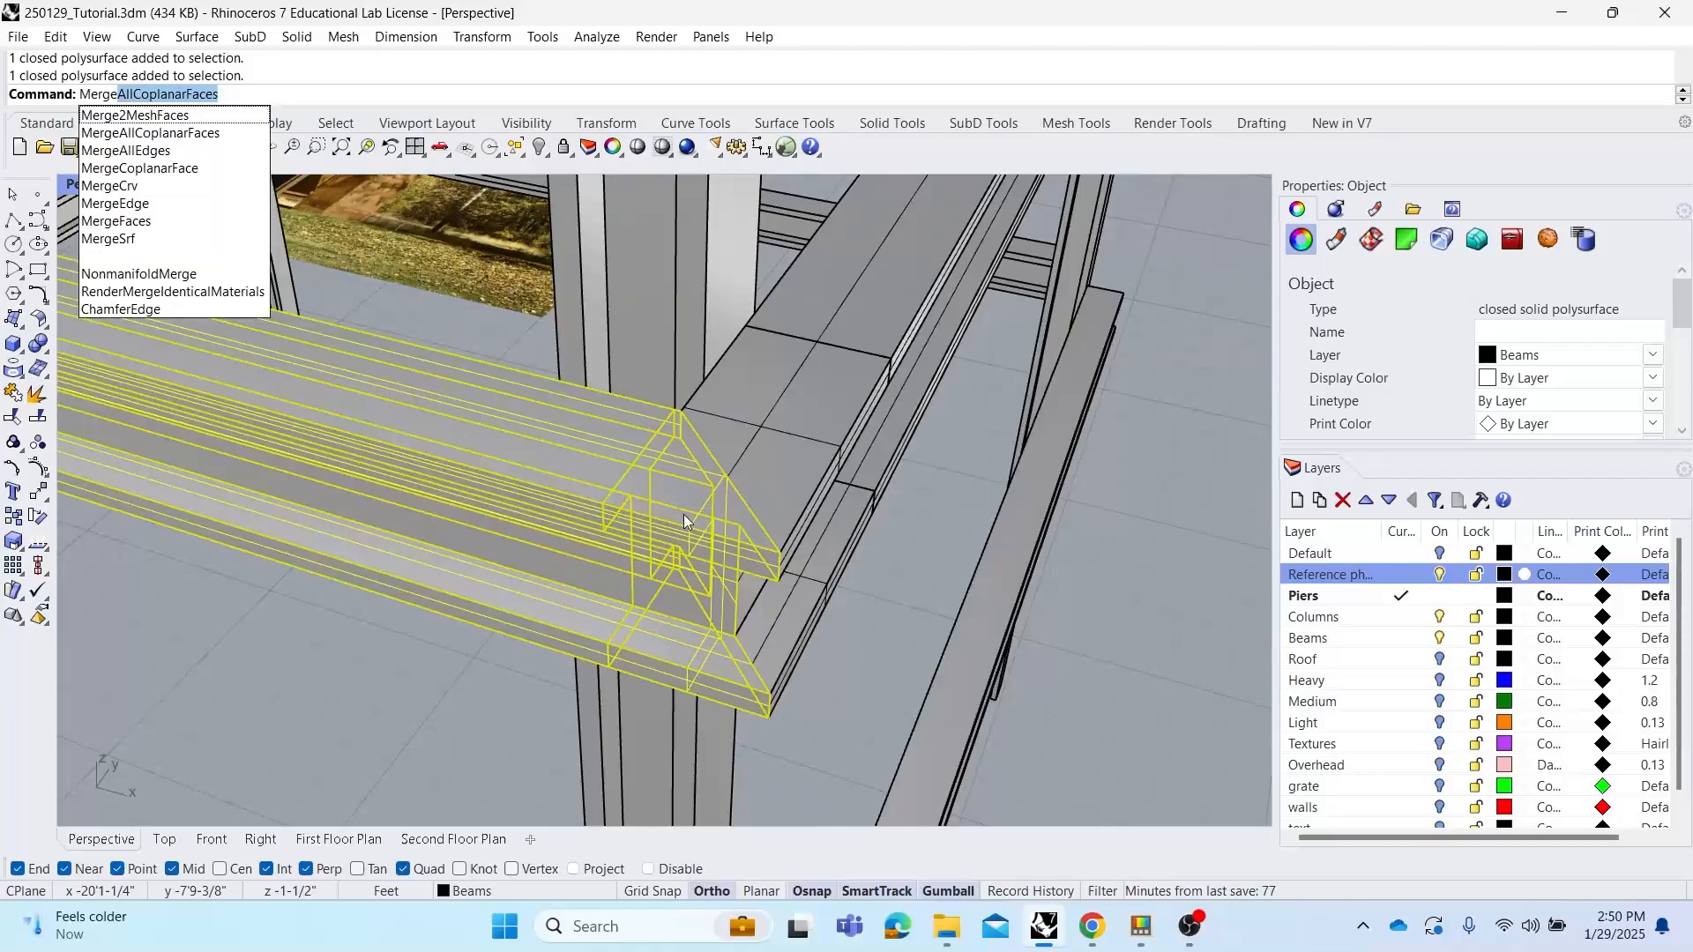
key(Return)
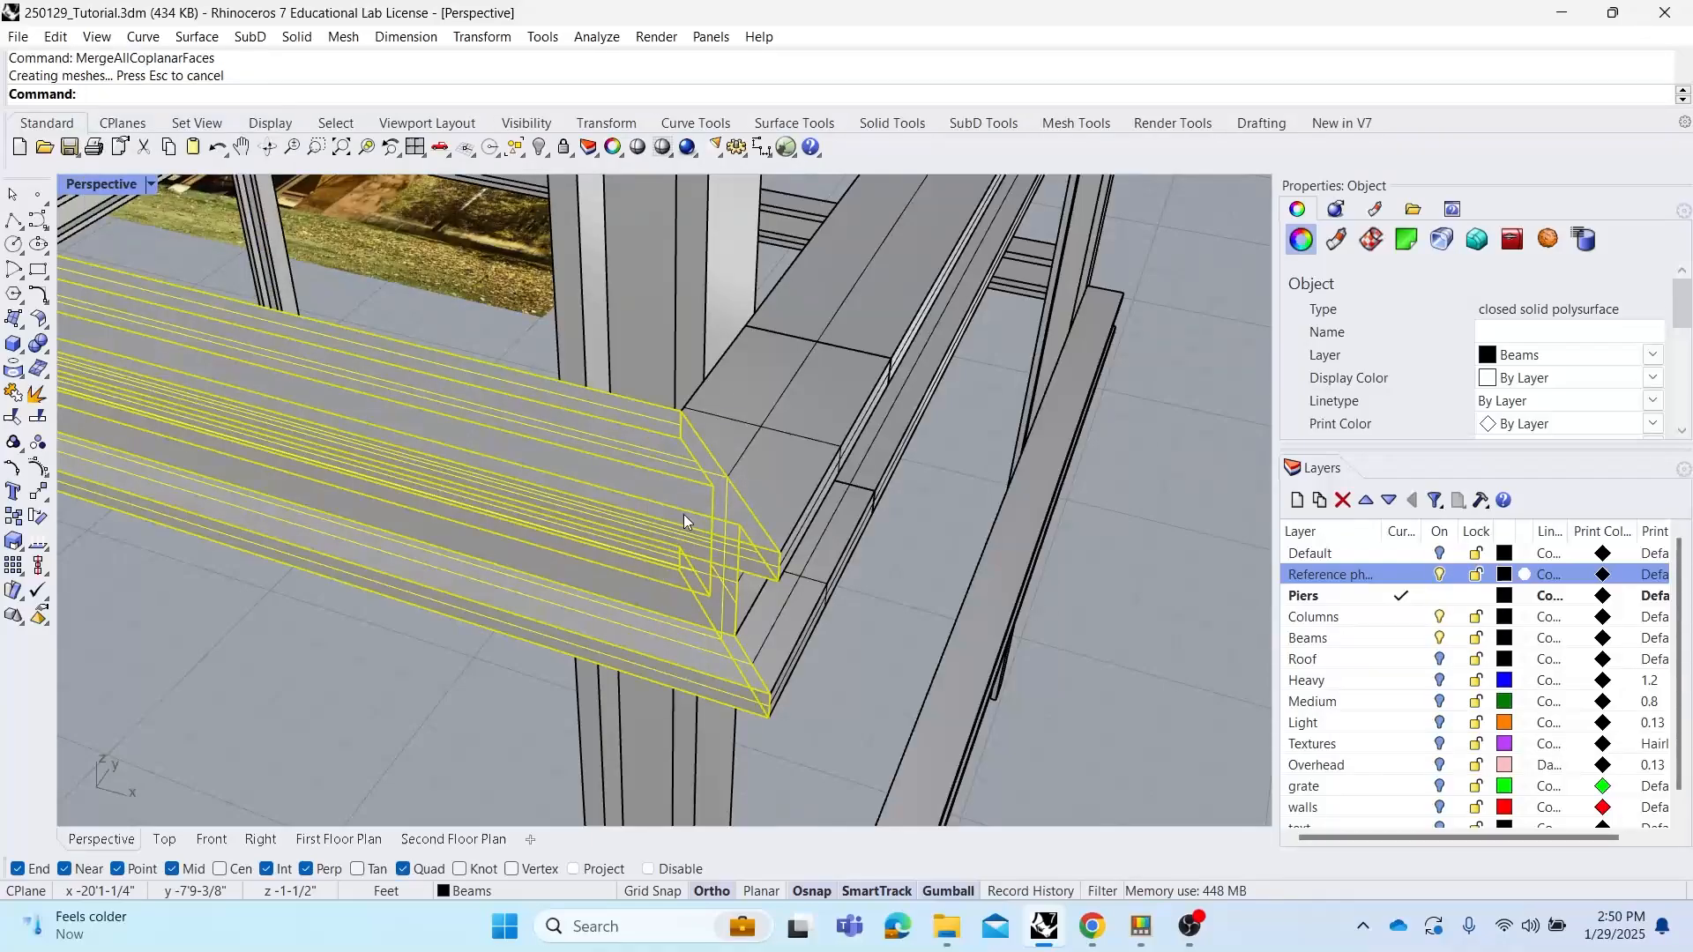
key(Escape)
Inspect the mitred beam corner from several angles
right_drag(760, 495, 704, 505)
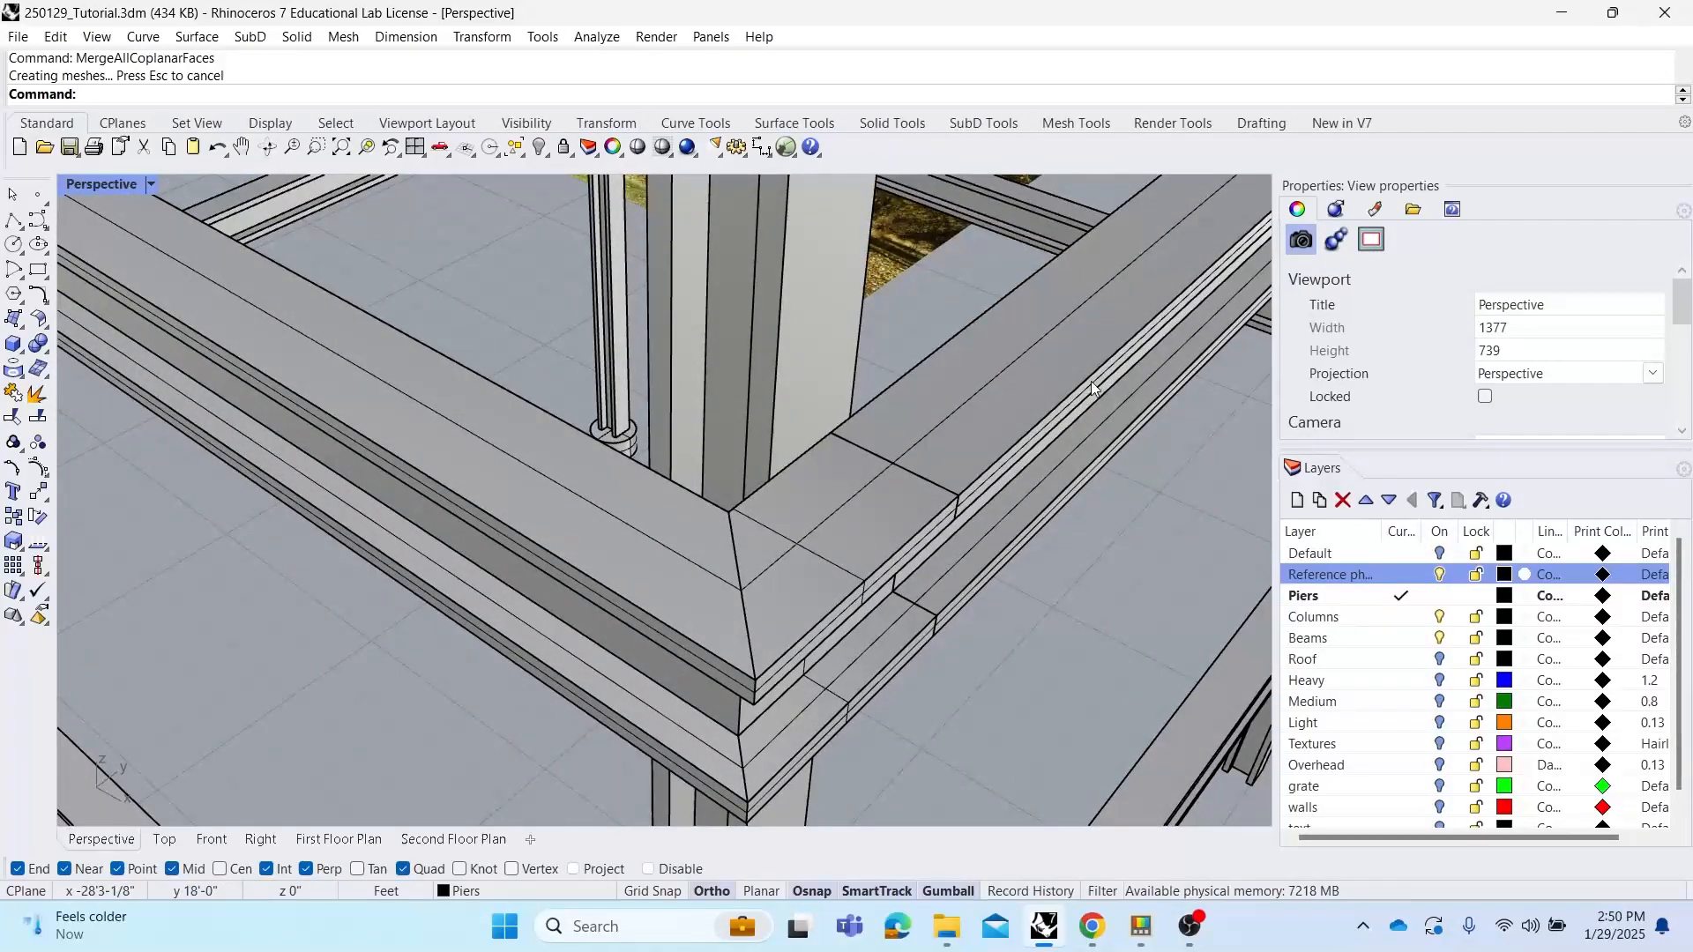
right_drag(861, 491, 861, 472)
click(666, 353)
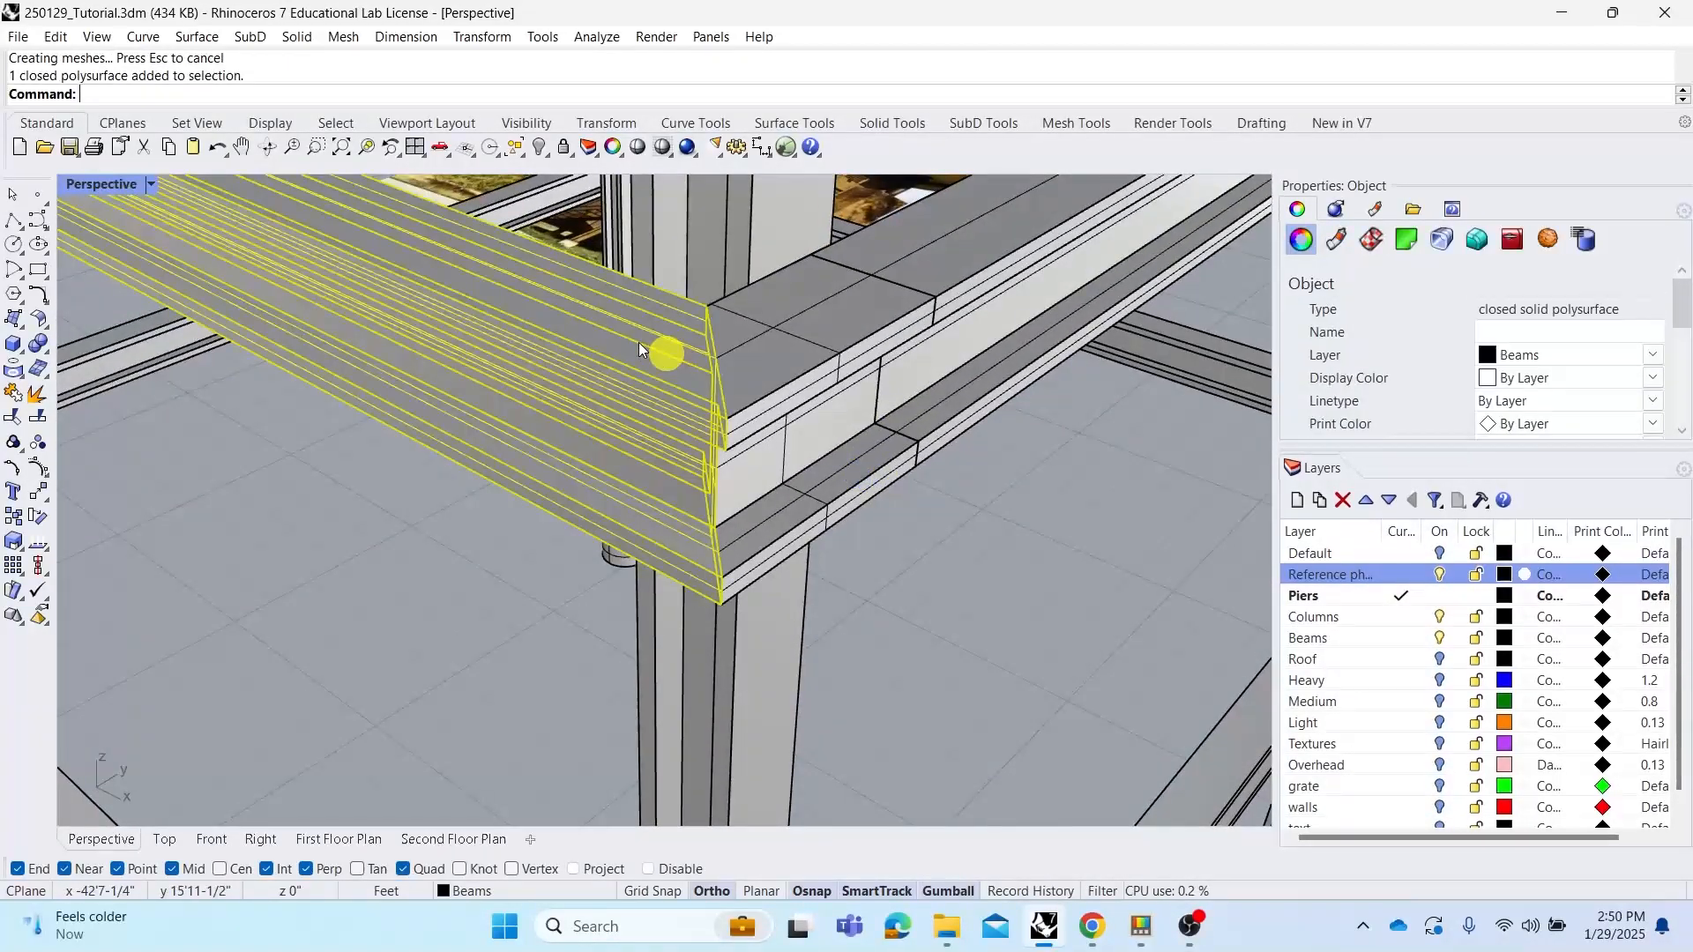
right_drag(639, 343, 665, 450)
click(529, 669)
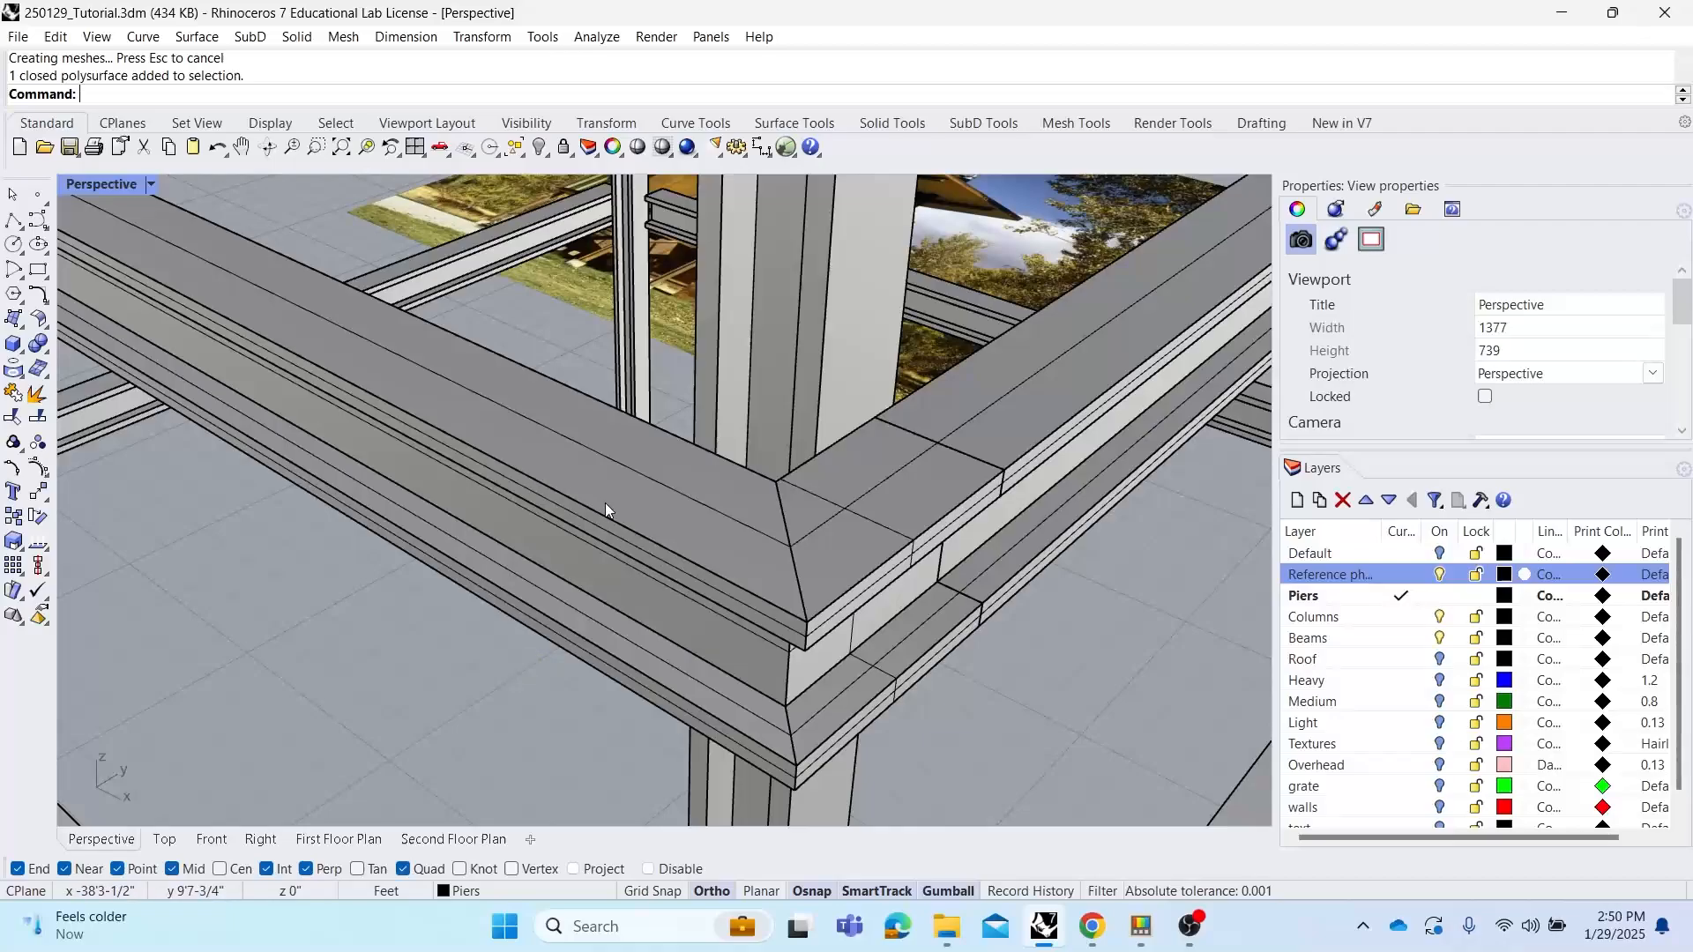
mouse_move(588, 506)
right_down()
mouse_move(634, 529)
mouse_move(695, 525)
right_up()
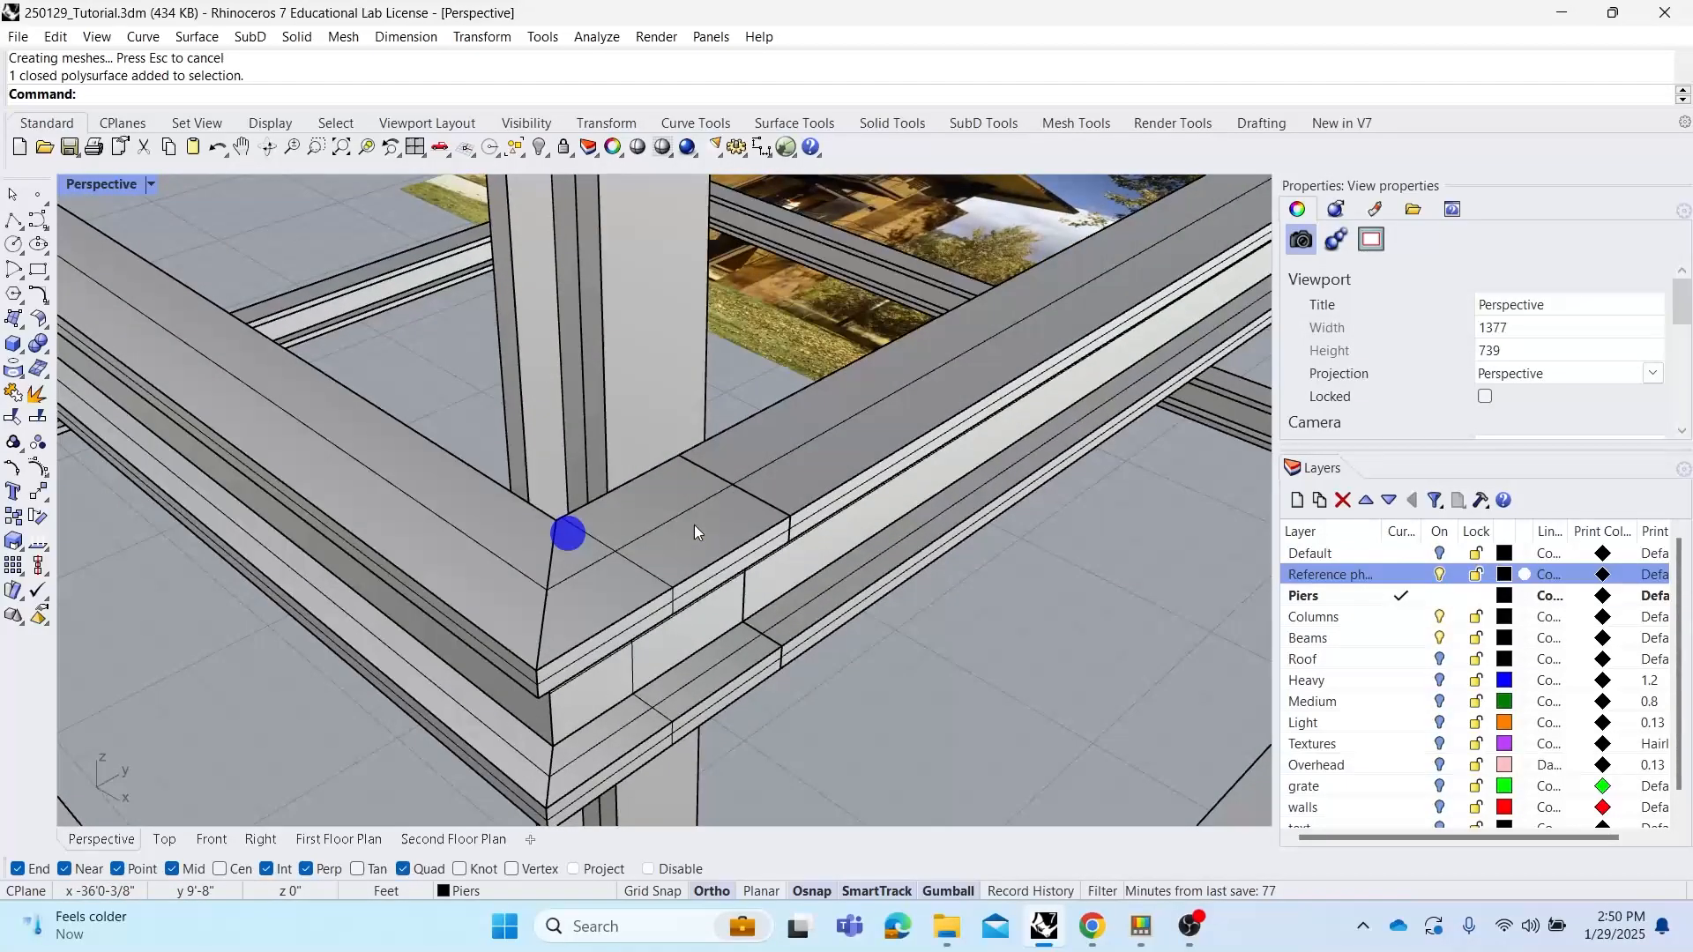
click(695, 525)
click(964, 691)
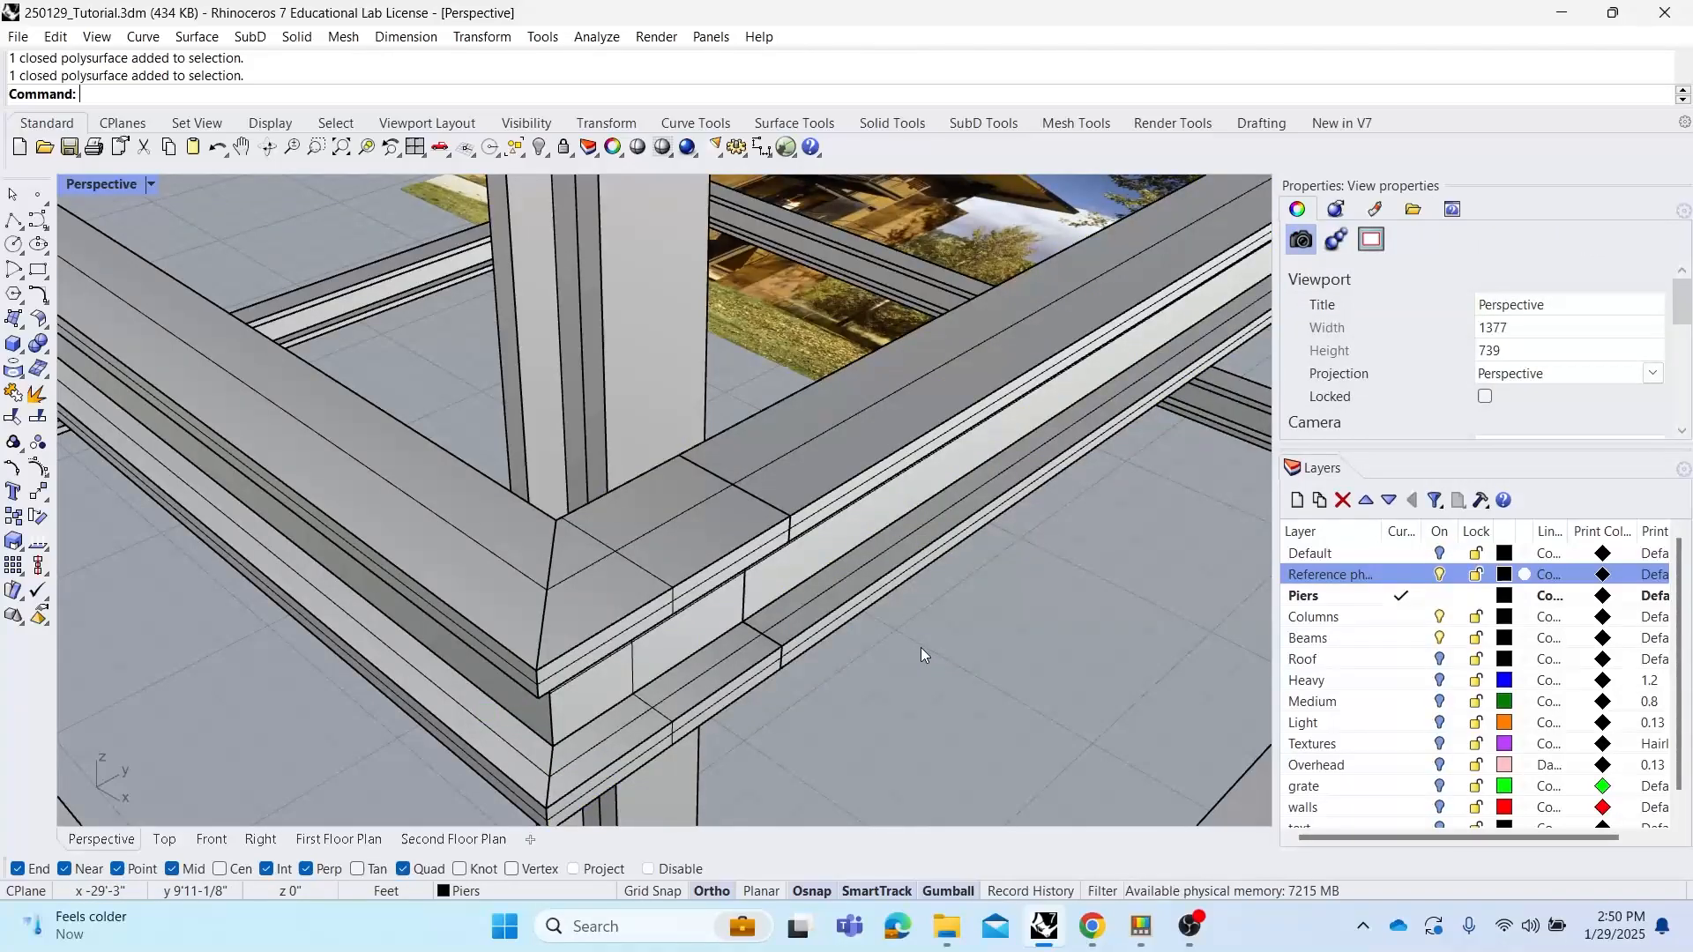
right_drag(862, 631, 765, 586)
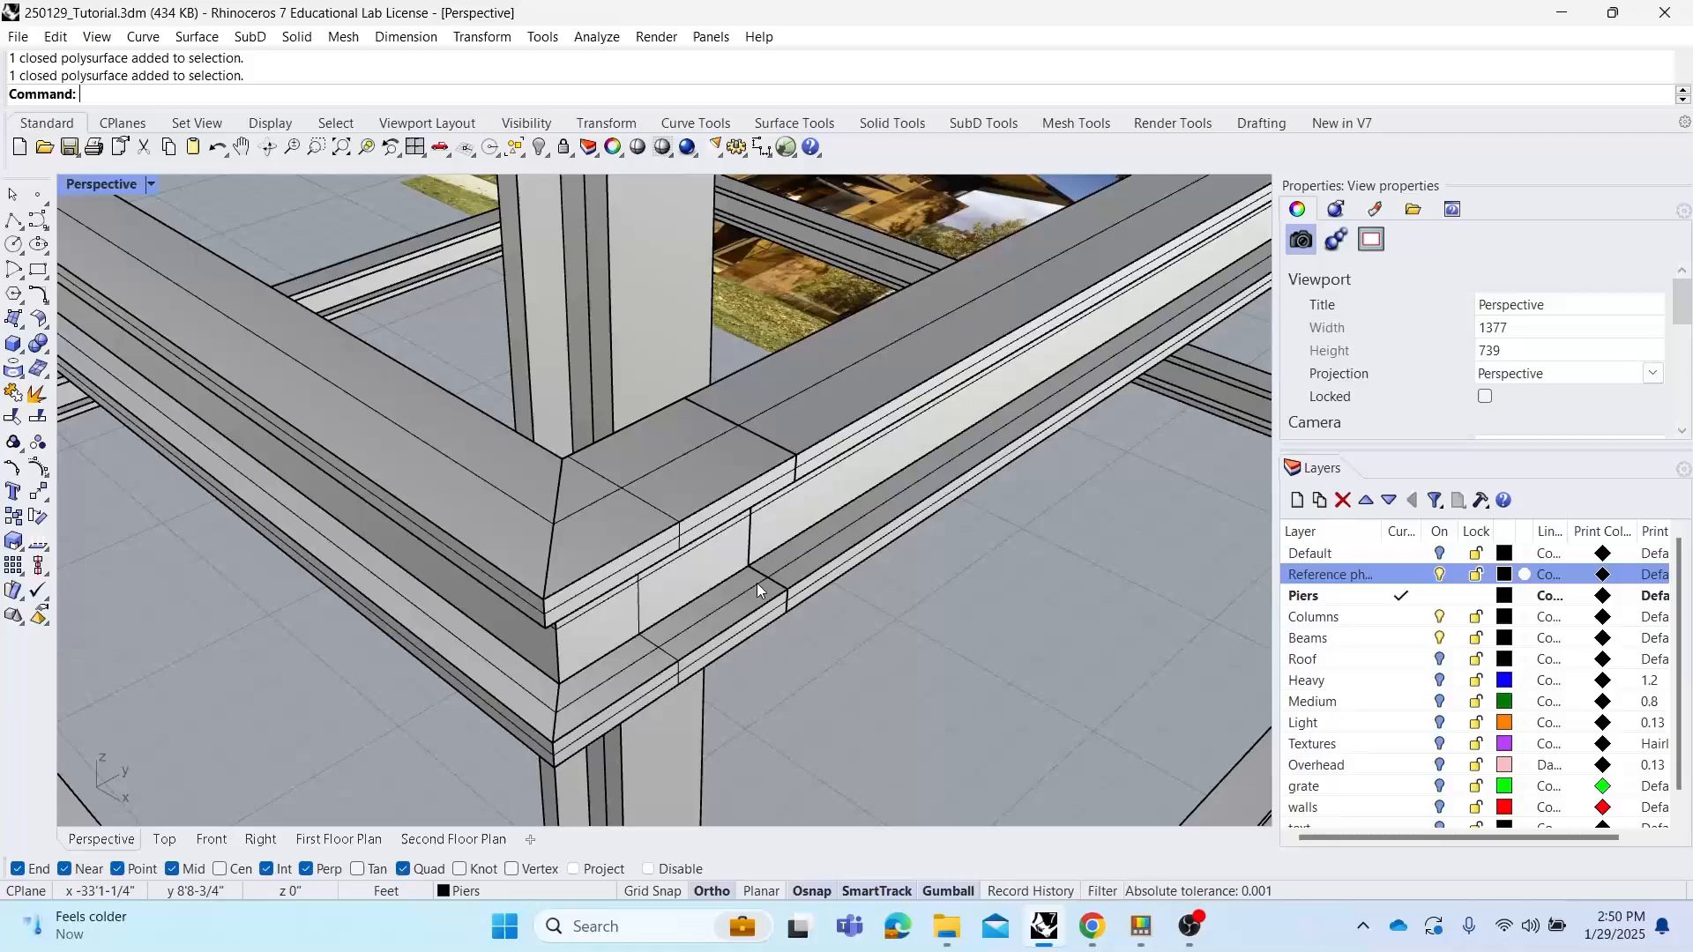
click(871, 623)
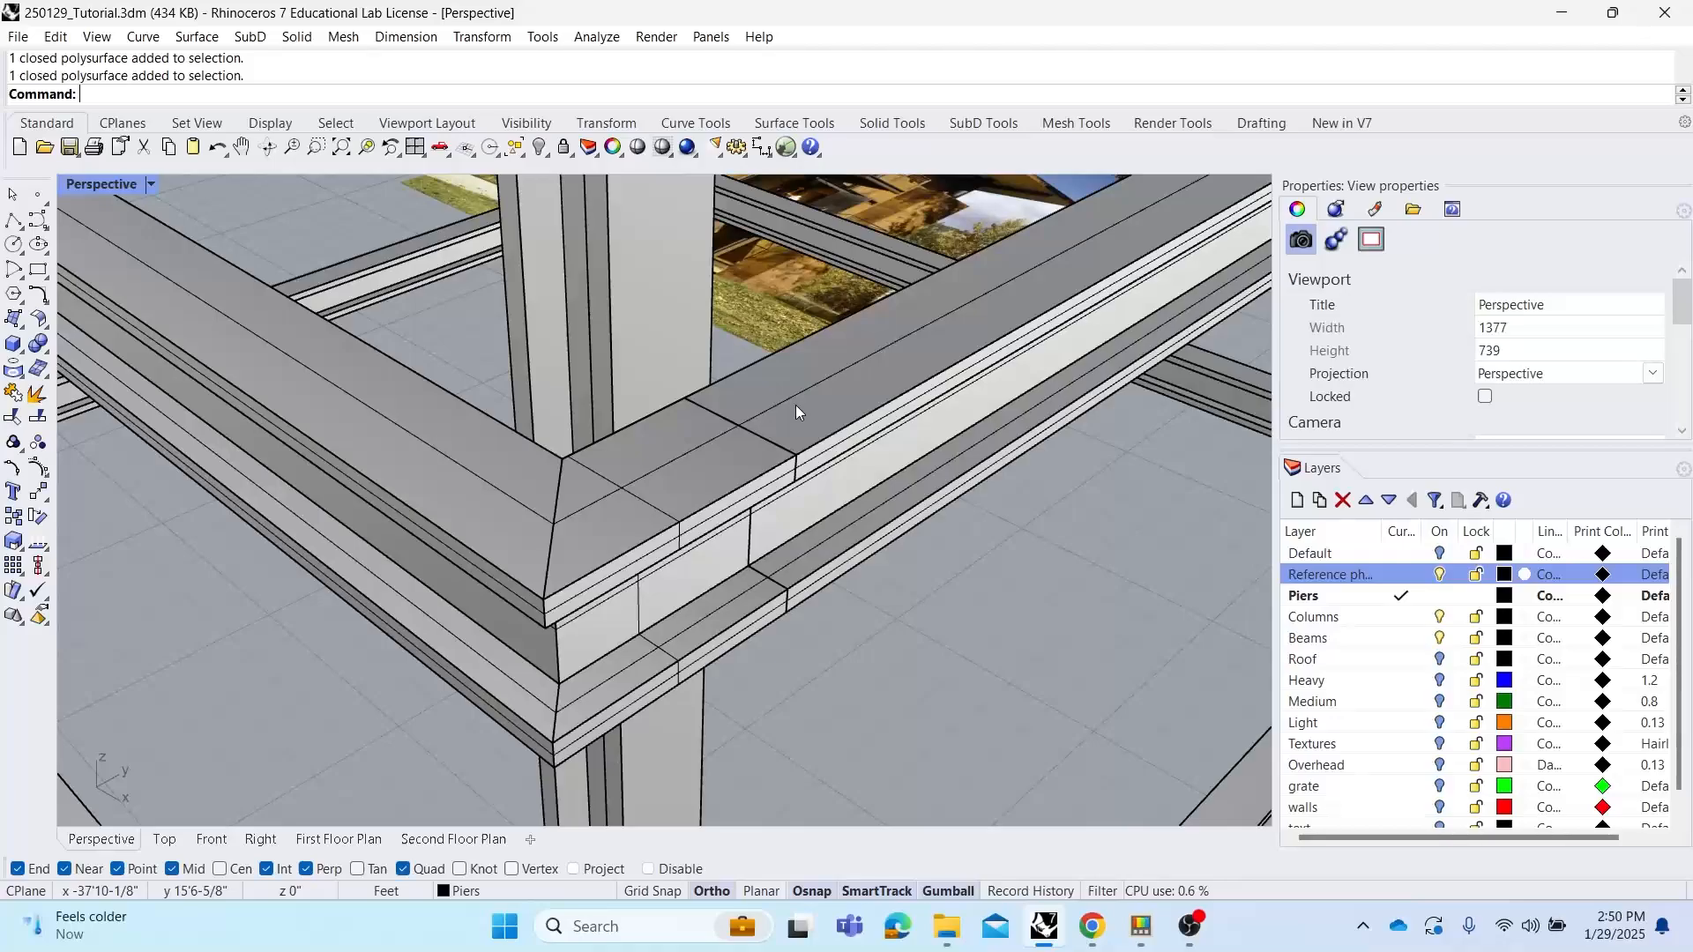
Extract the two top faces at the mitred beam end and move them off the beam
text(Ex)
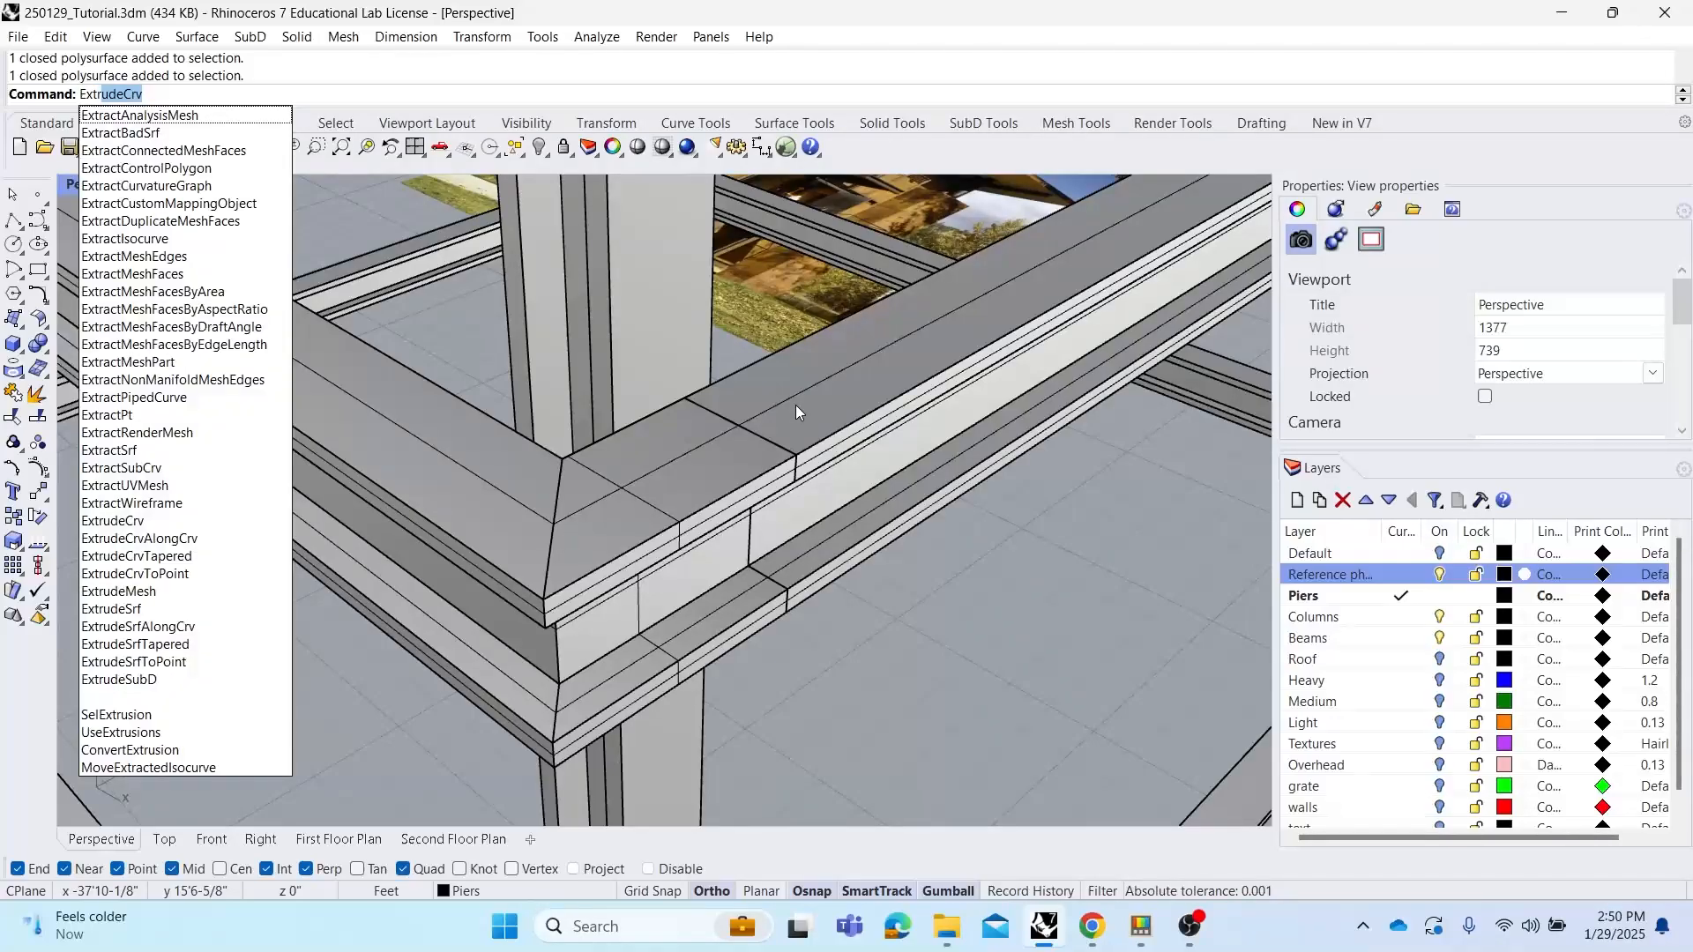
text(tractSrf)
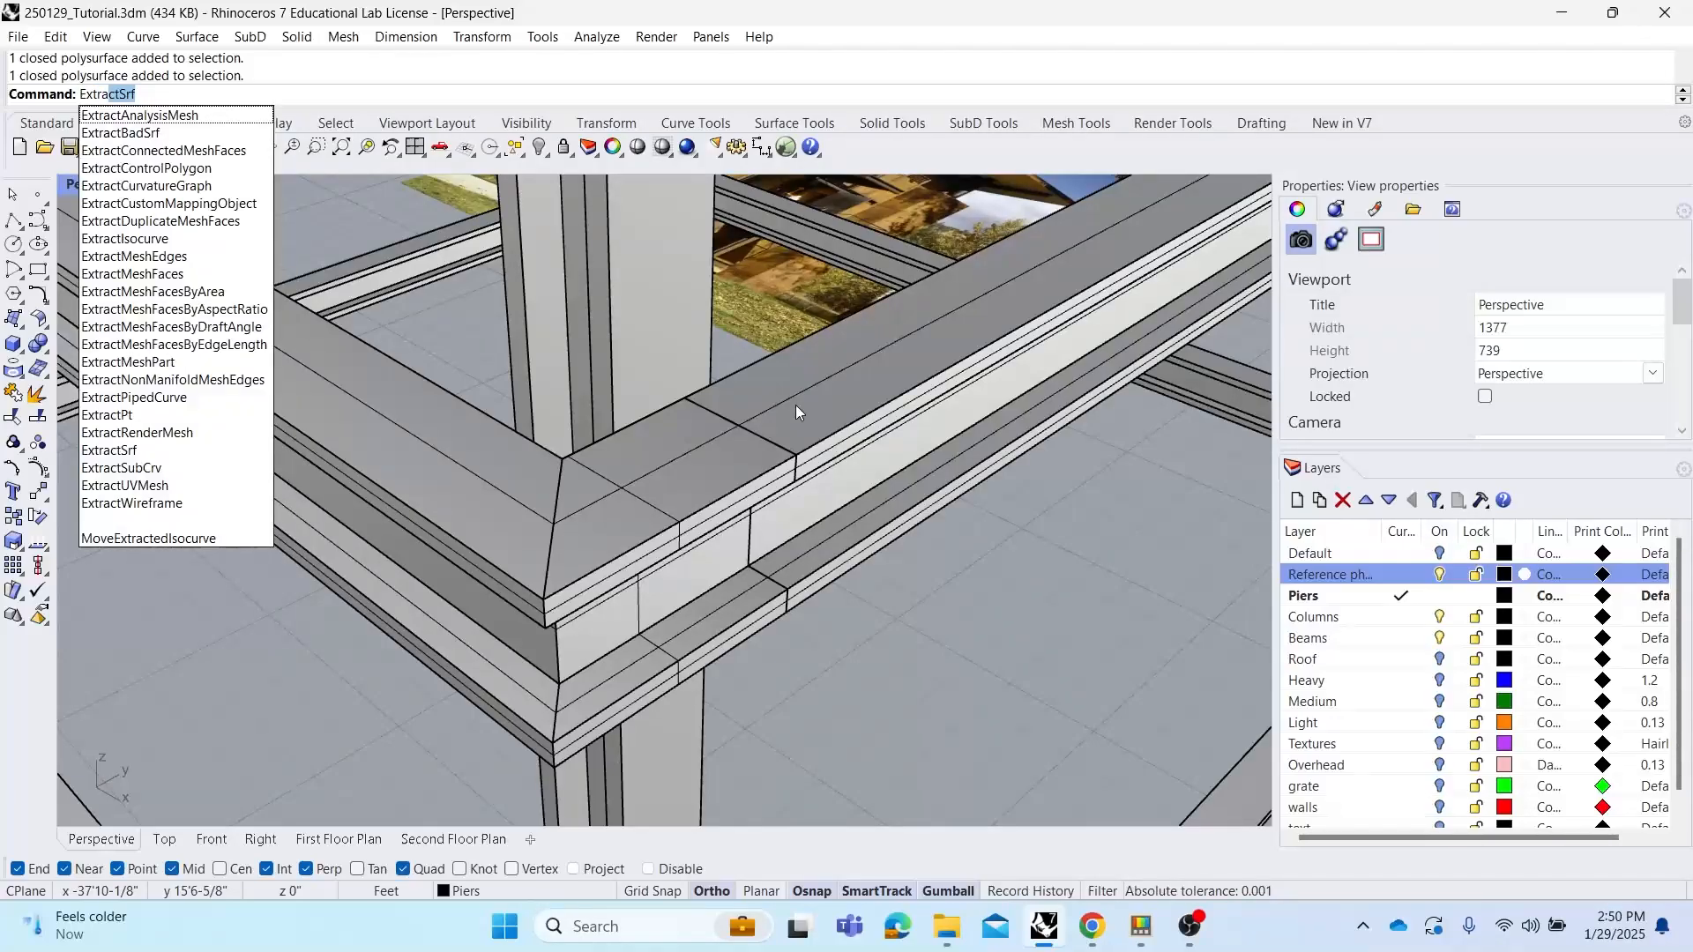
key(Return)
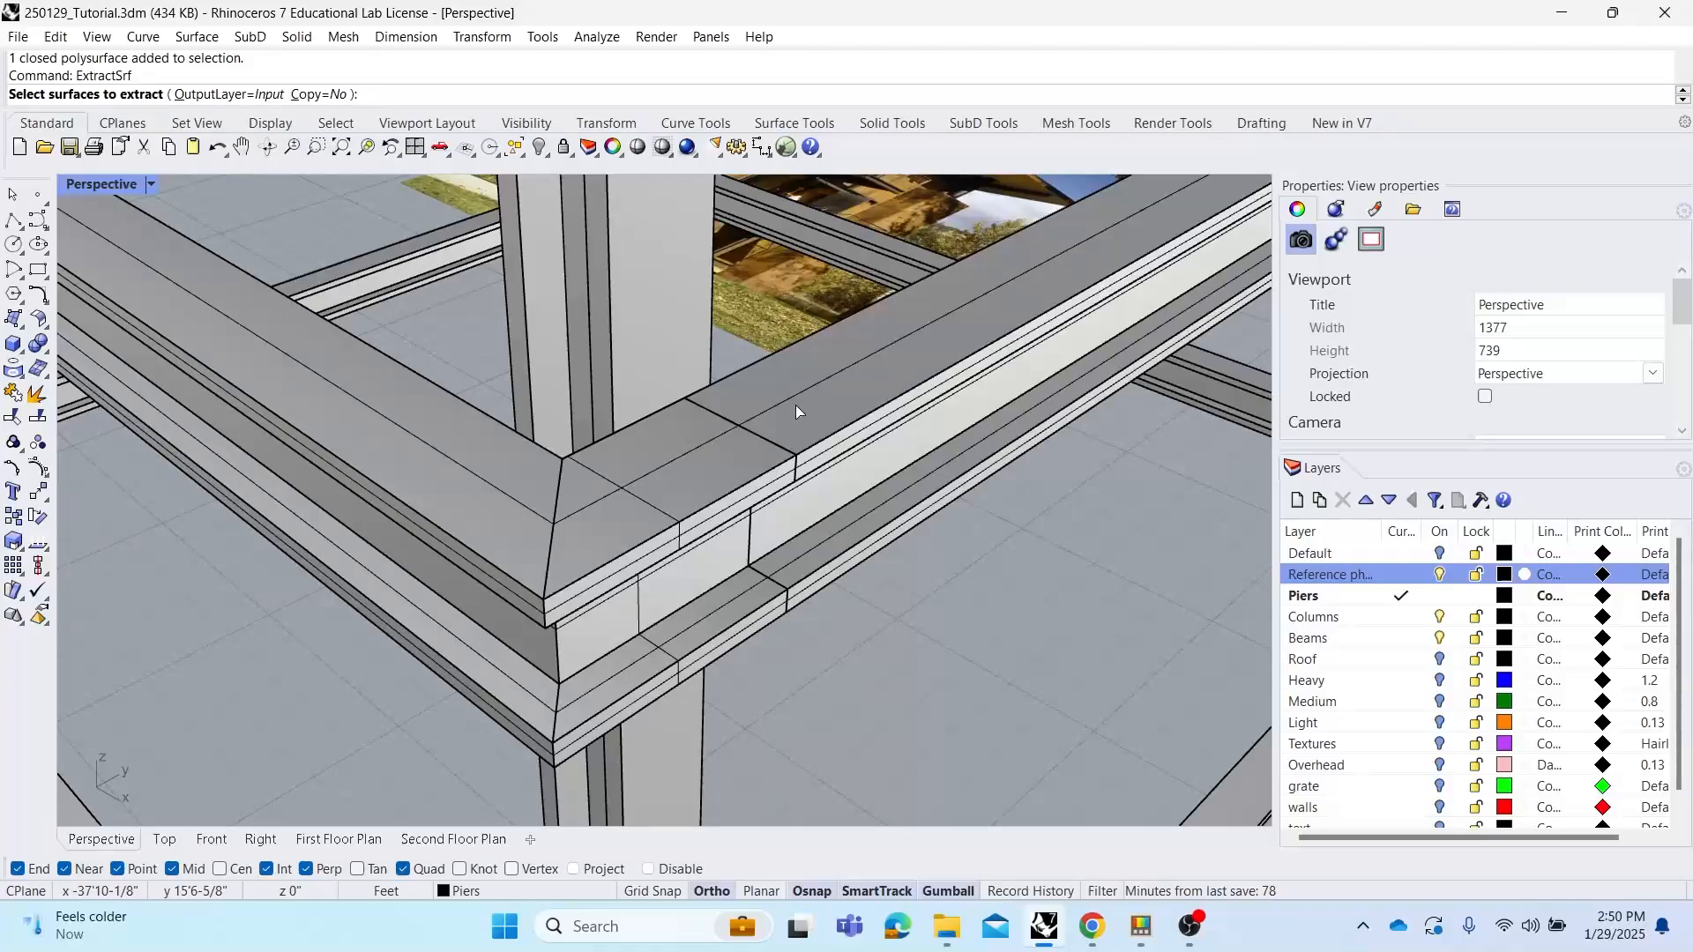
click(705, 469)
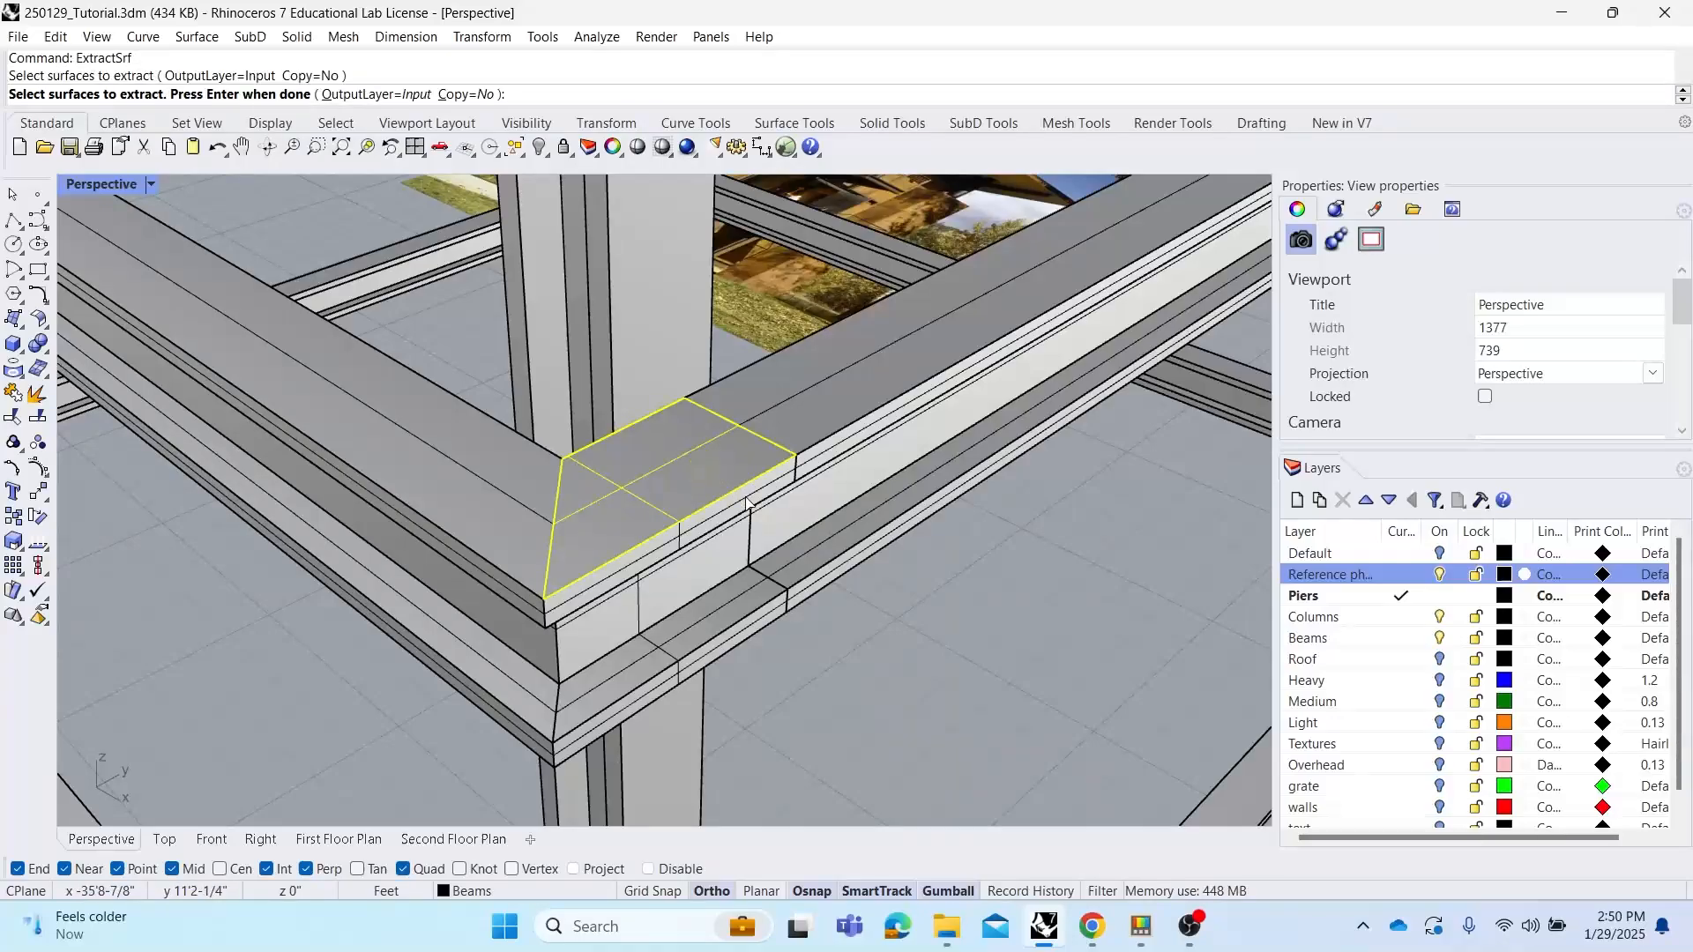
click(748, 496)
key(Return)
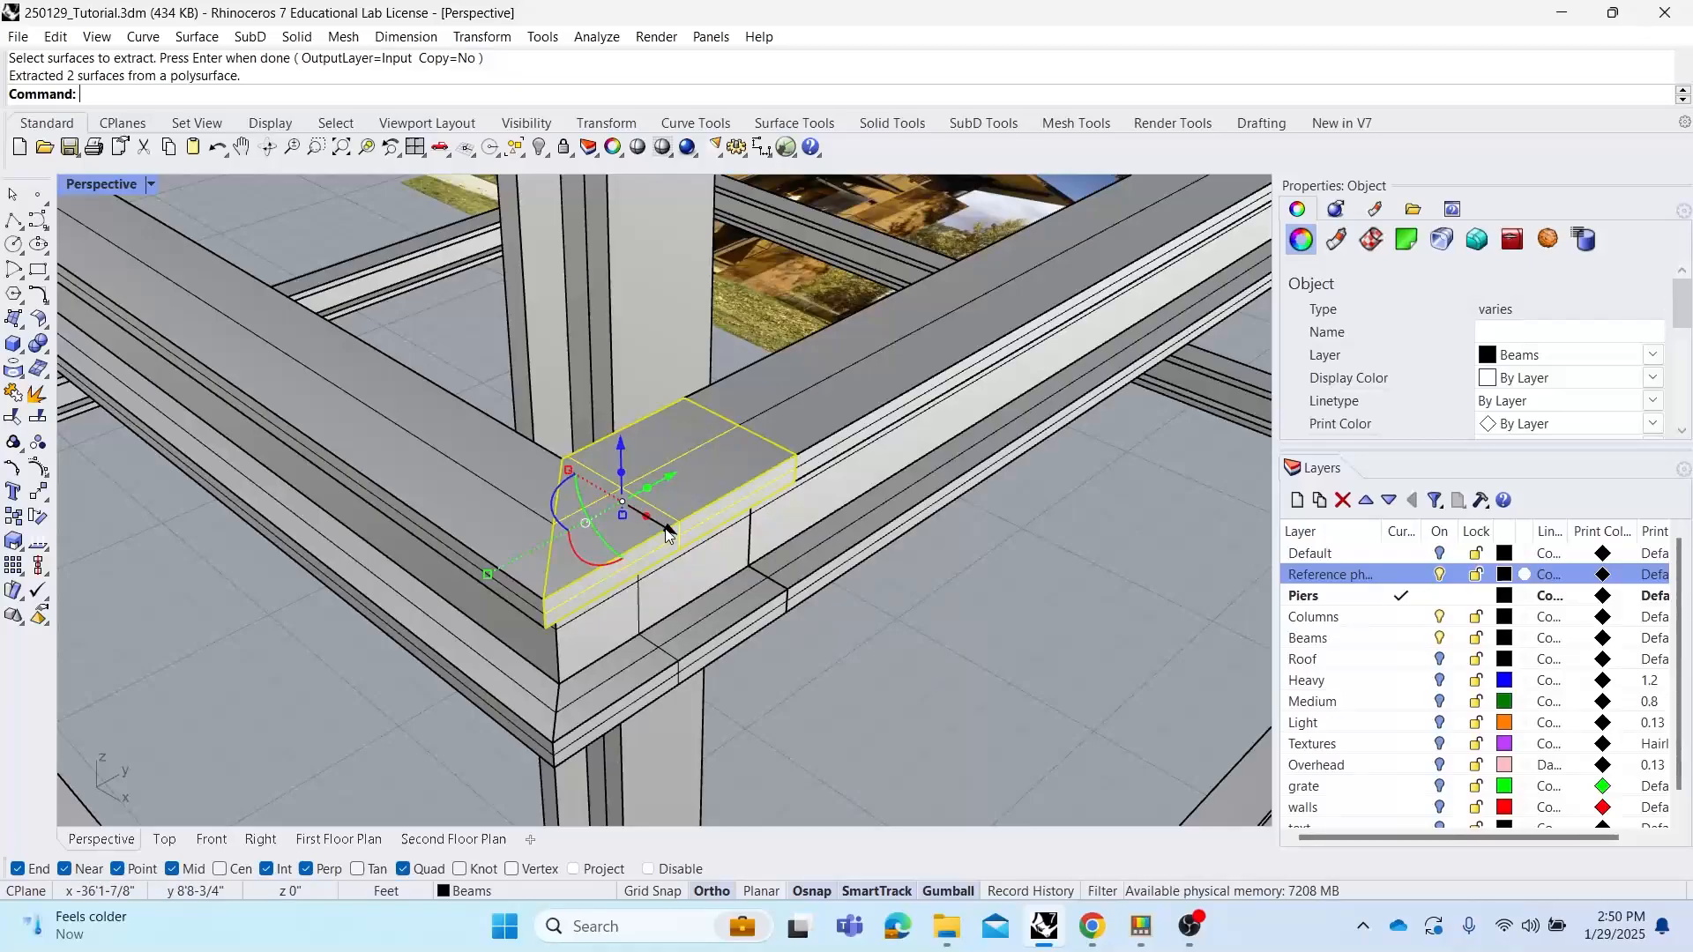
drag(672, 532, 957, 659)
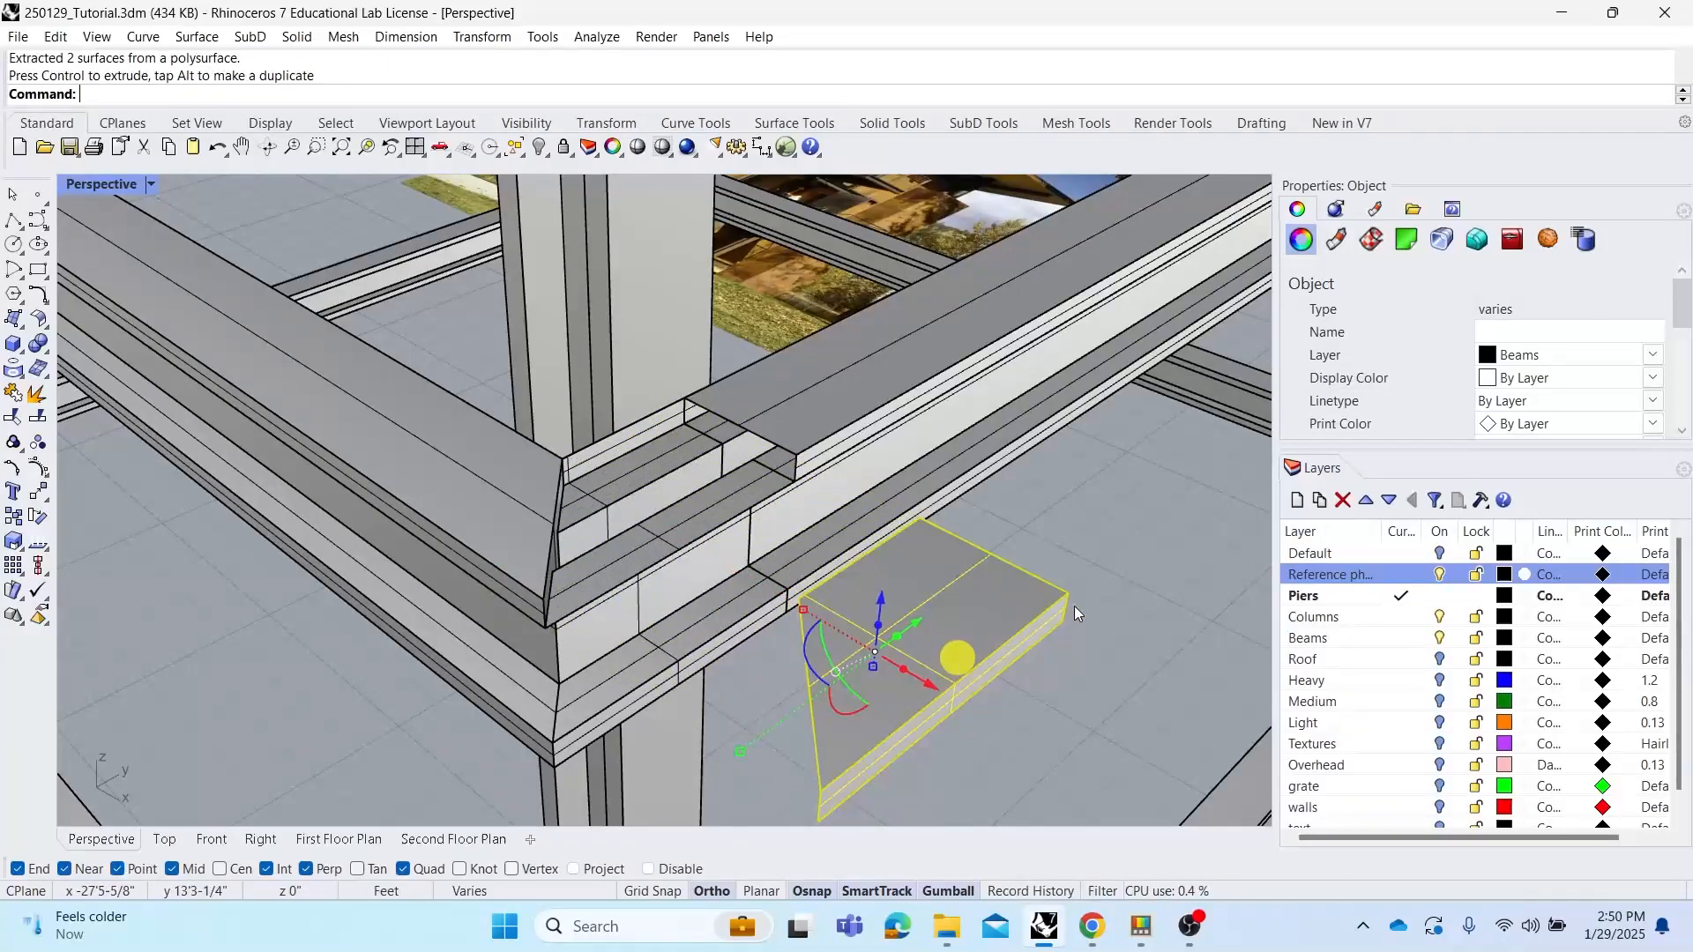
Inspect the extracted faces and the opened beam top from close up
click(1123, 577)
click(1009, 615)
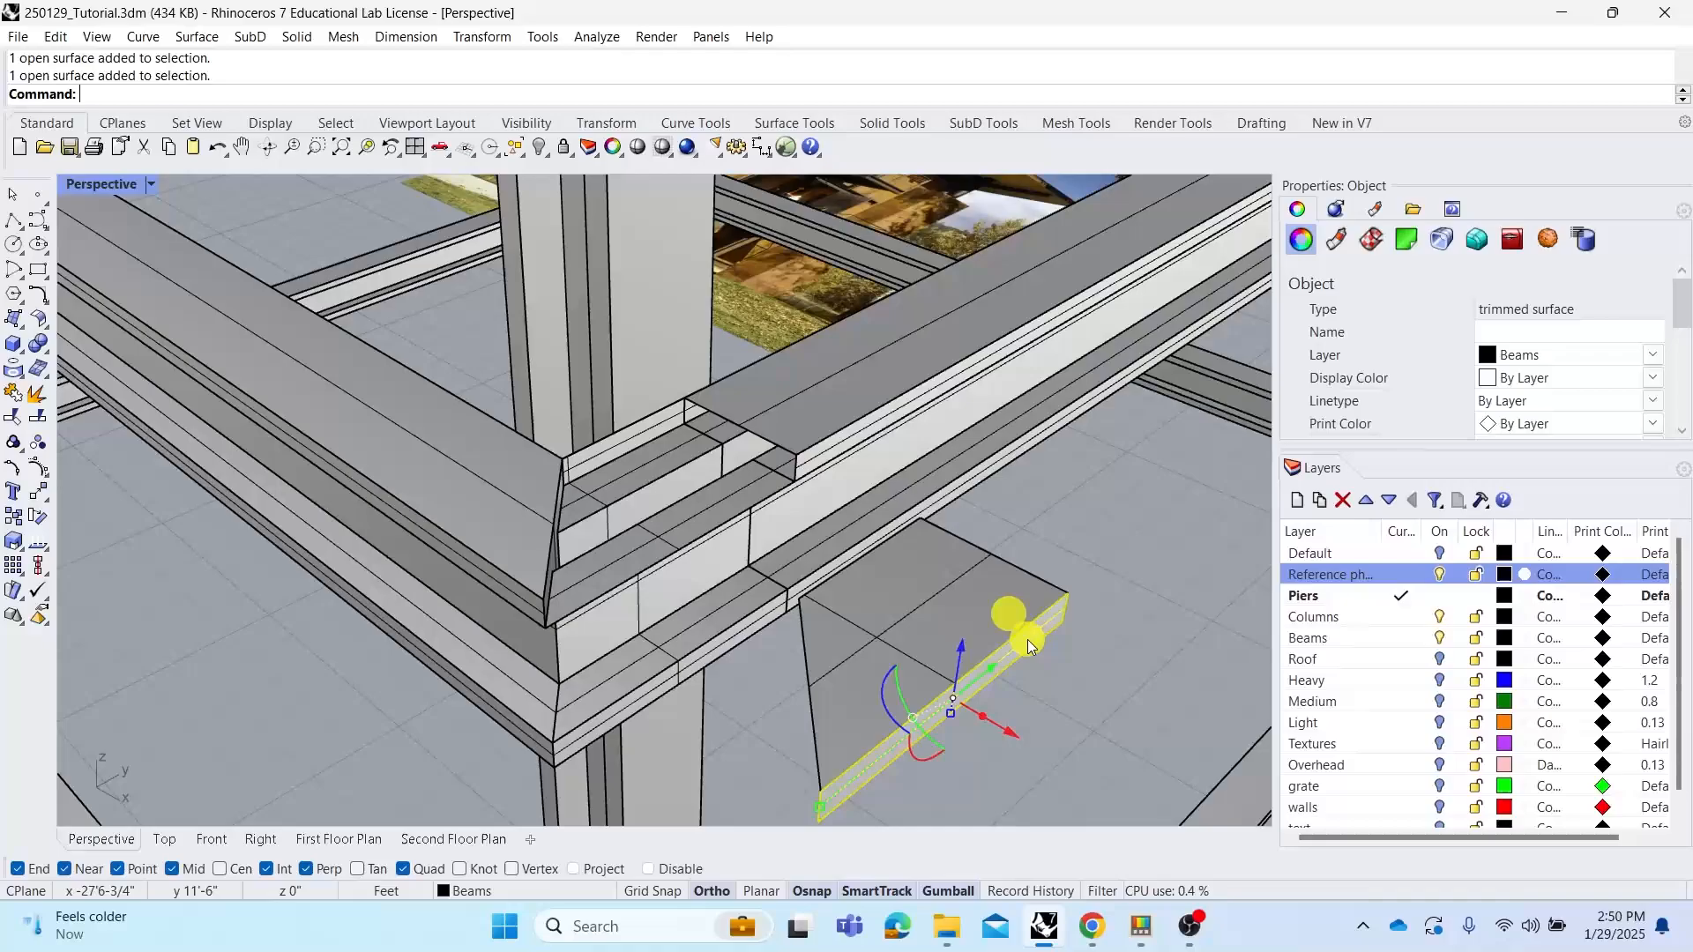
click(1087, 550)
click(886, 383)
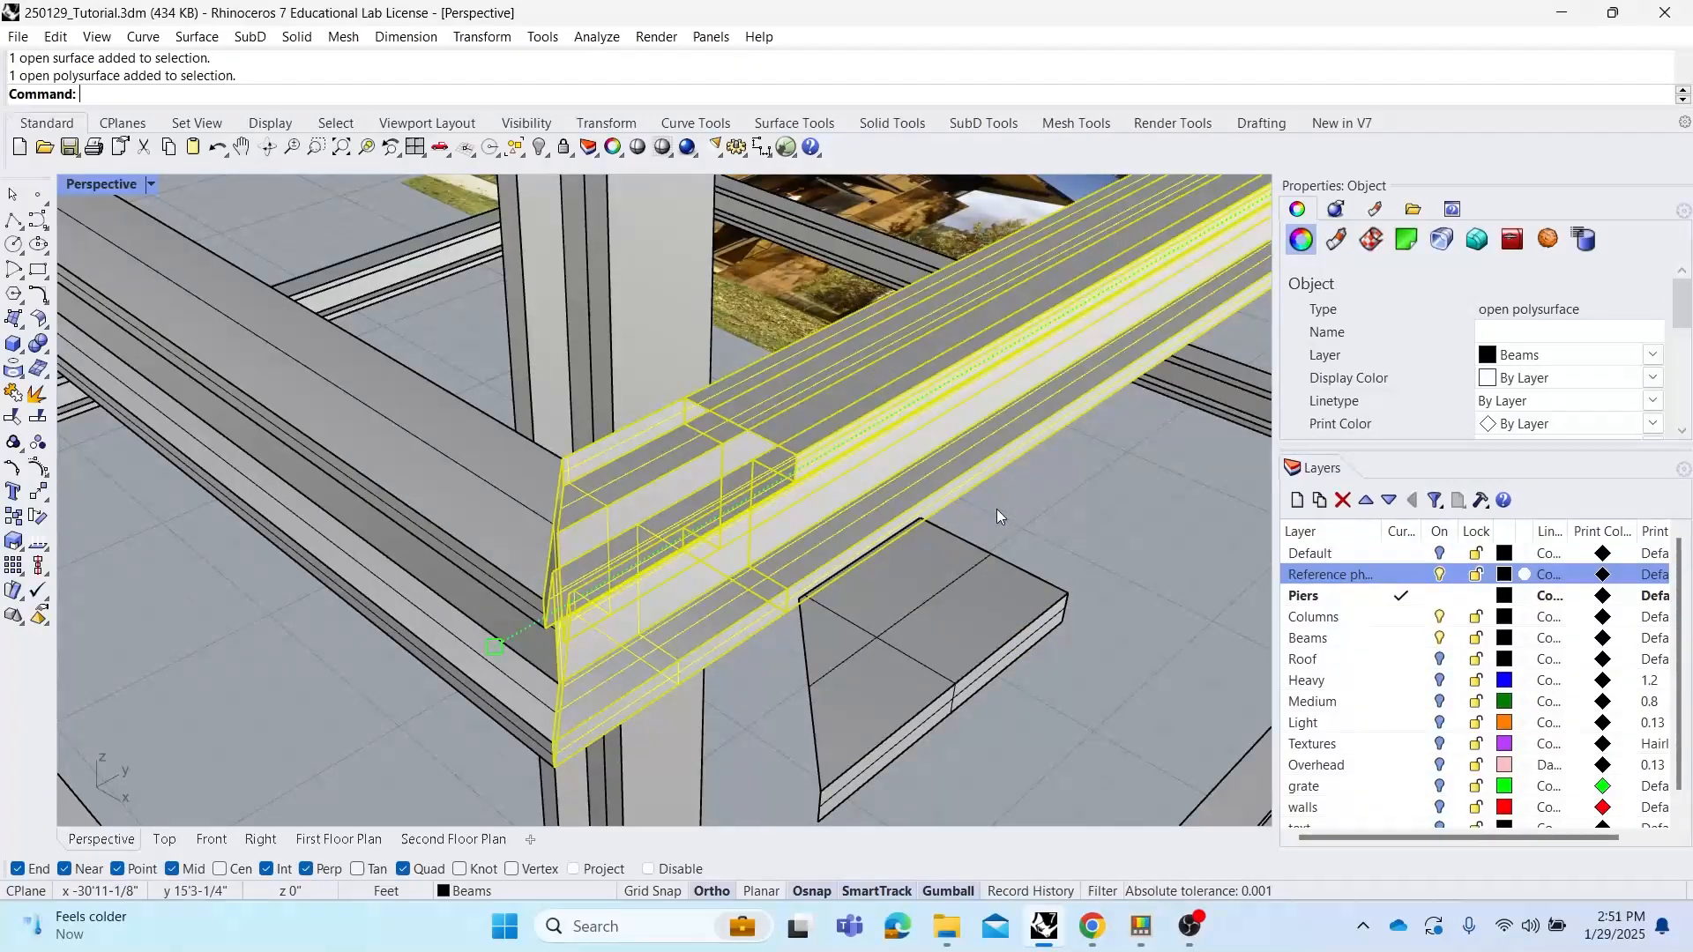
click(1062, 514)
click(859, 408)
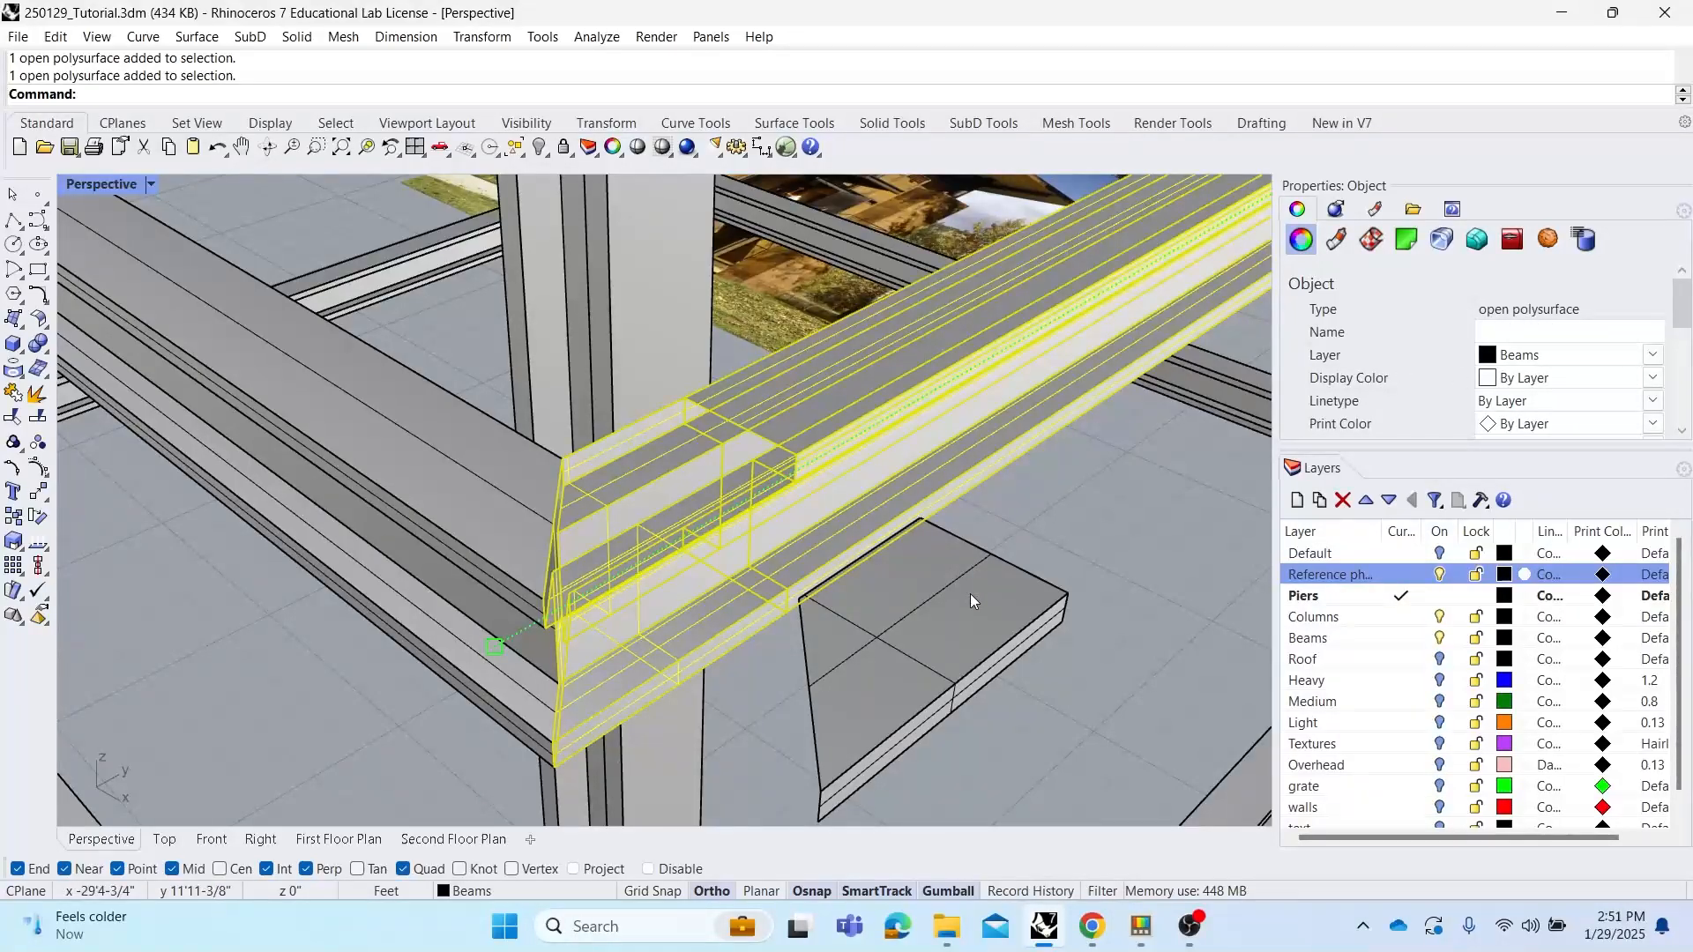
click(1134, 548)
mouse_move(968, 484)
right_down()
mouse_move(1009, 474)
mouse_move(991, 454)
mouse_move(991, 476)
right_up()
scroll(915, 373, up, 2)
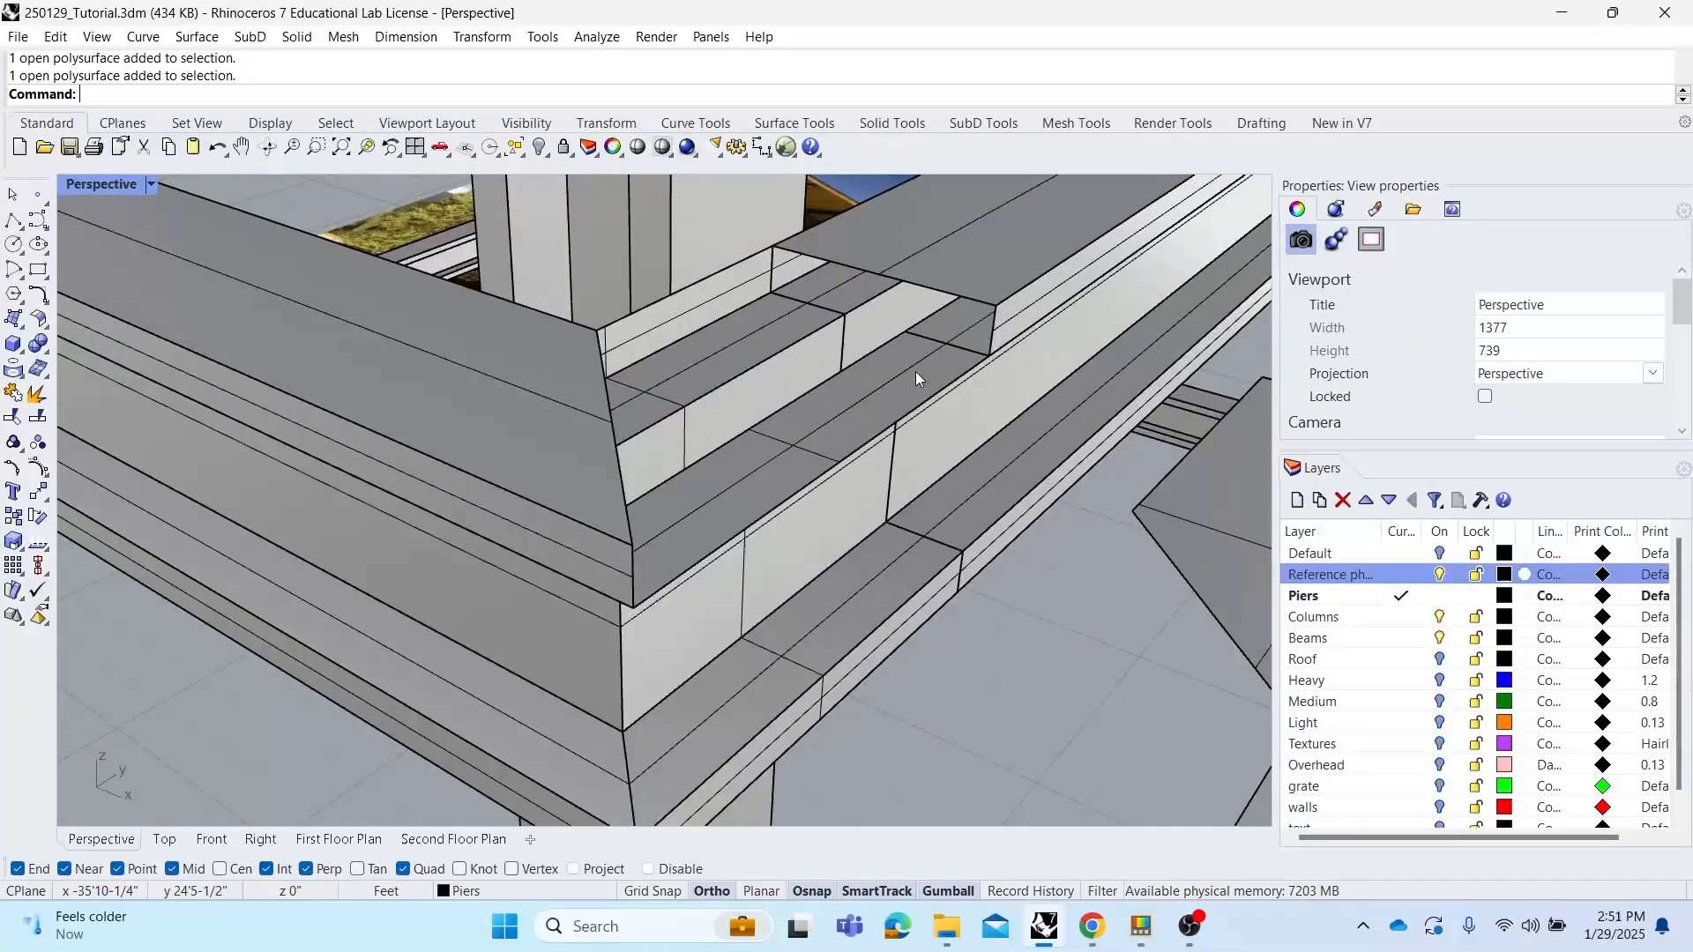
right_drag(785, 384, 744, 377)
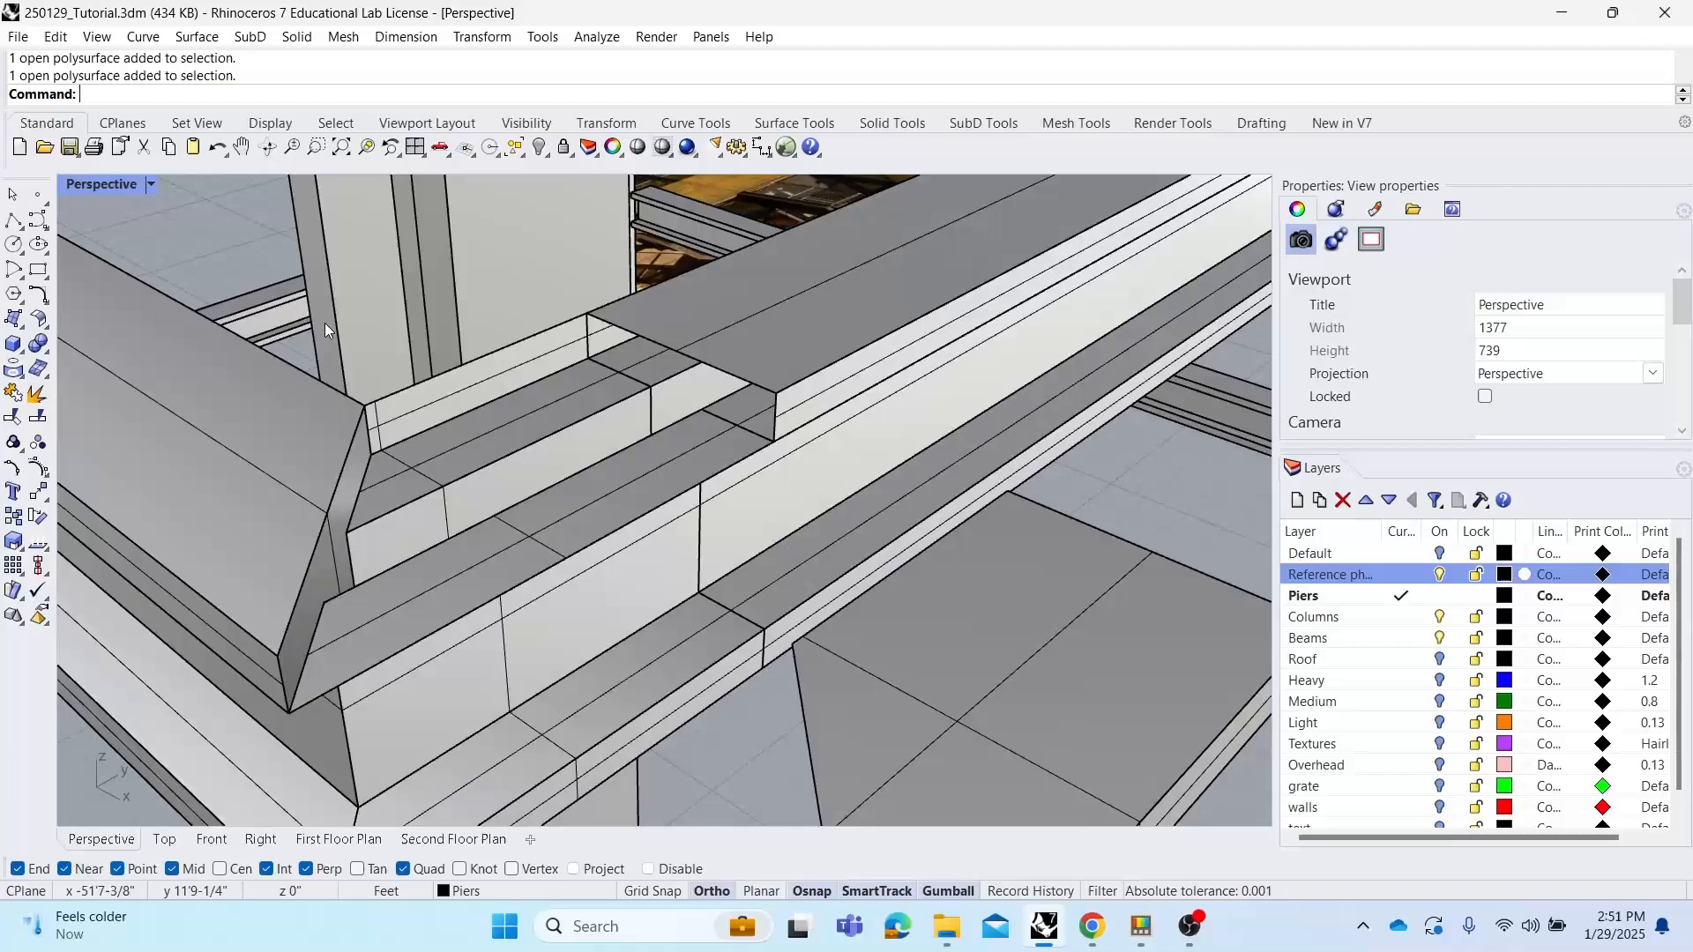
Patch the open beam top with two surfaces from four corner points each
click(15, 321)
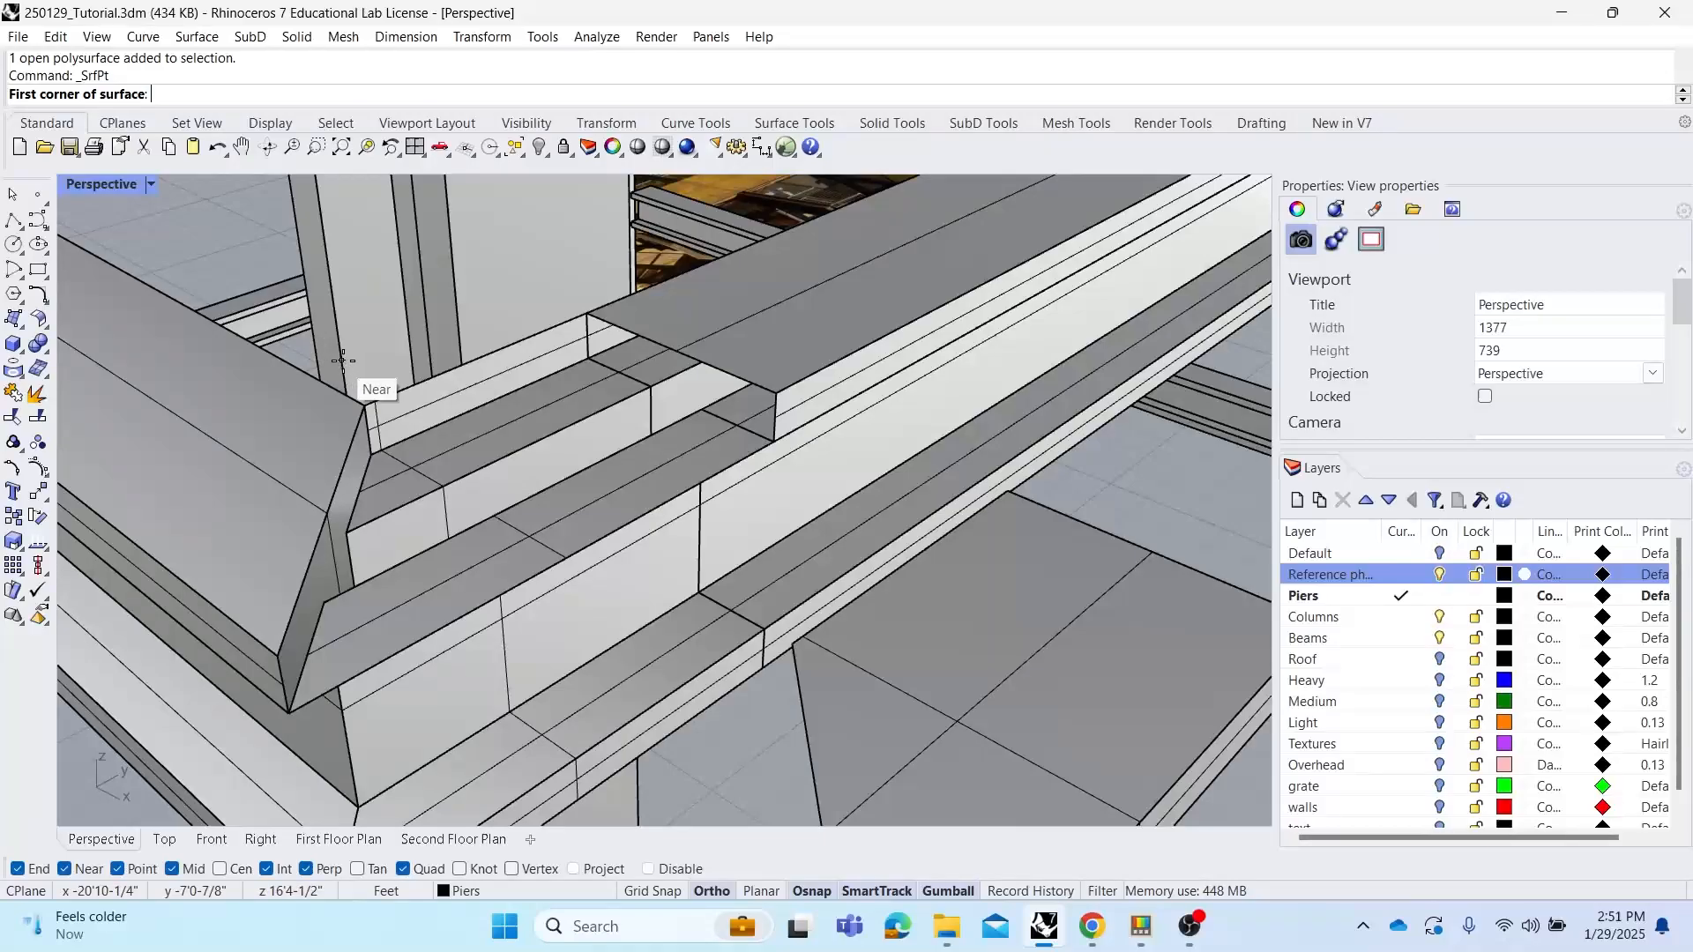
click(361, 392)
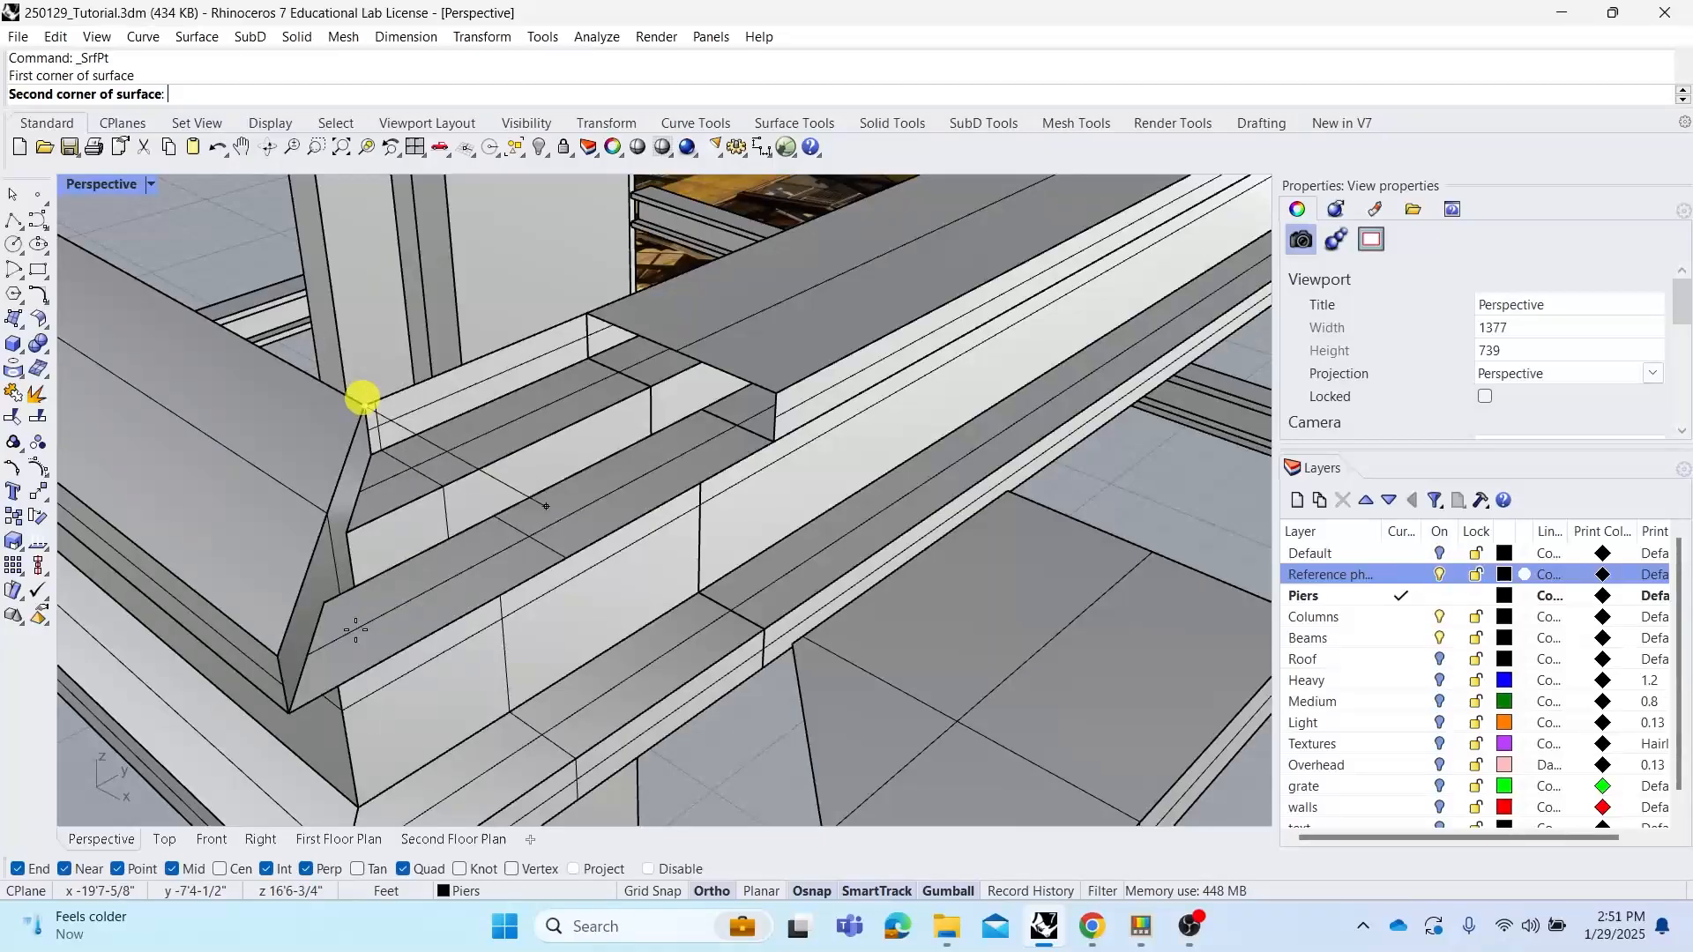
click(294, 714)
click(775, 436)
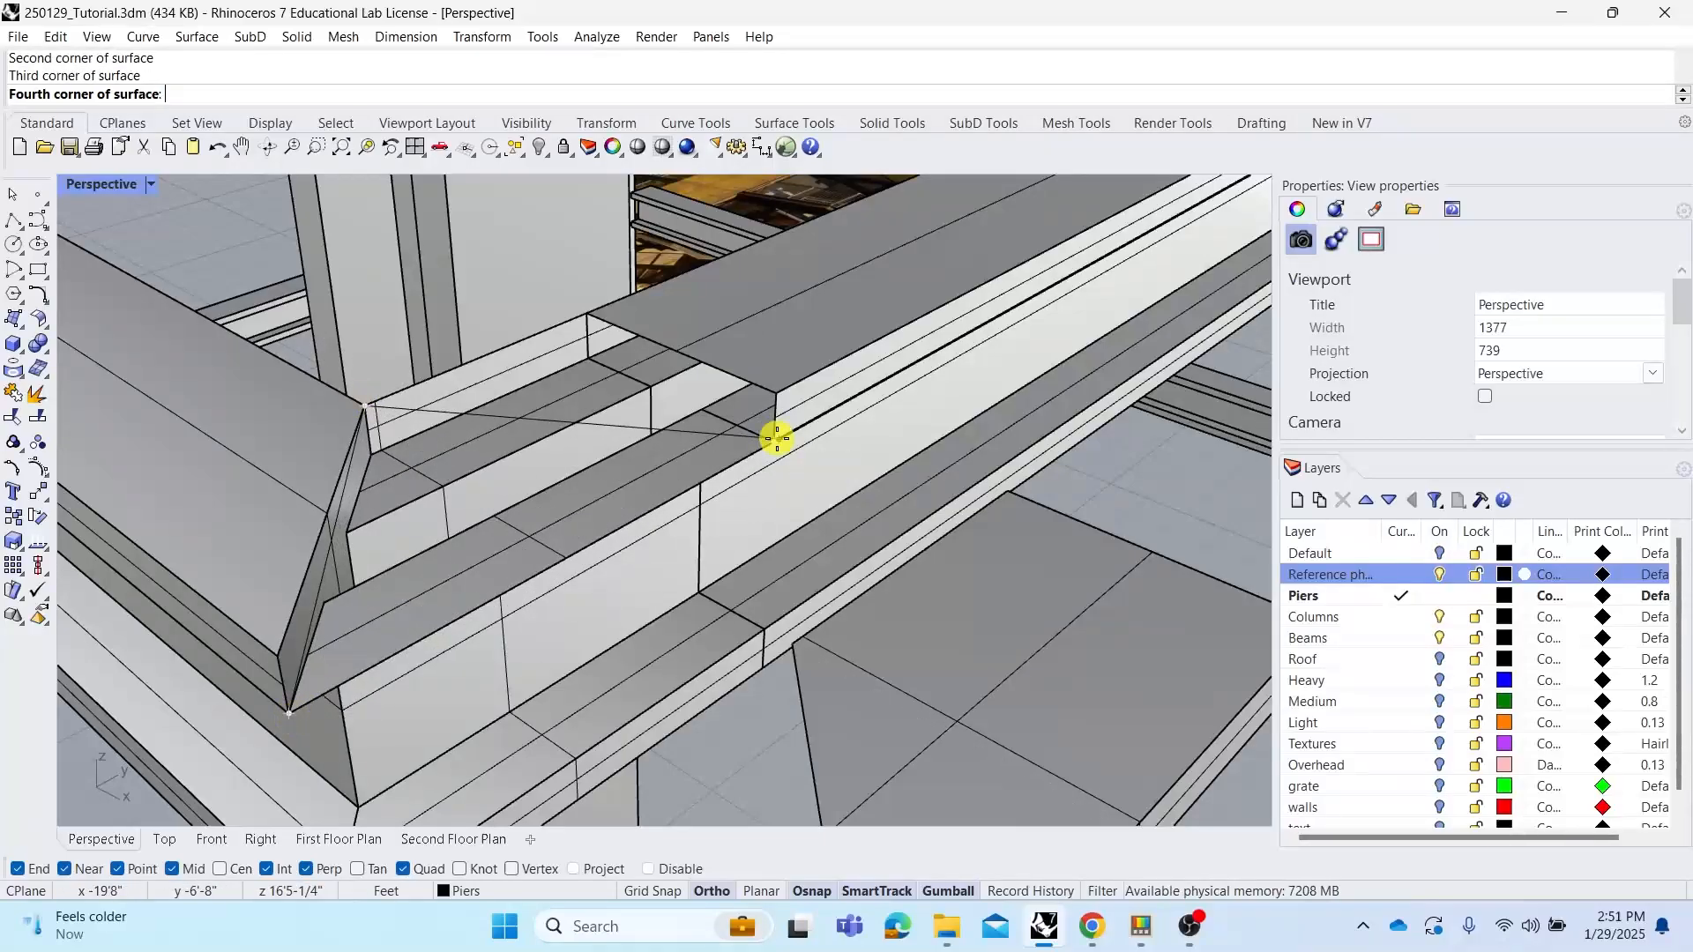
click(771, 392)
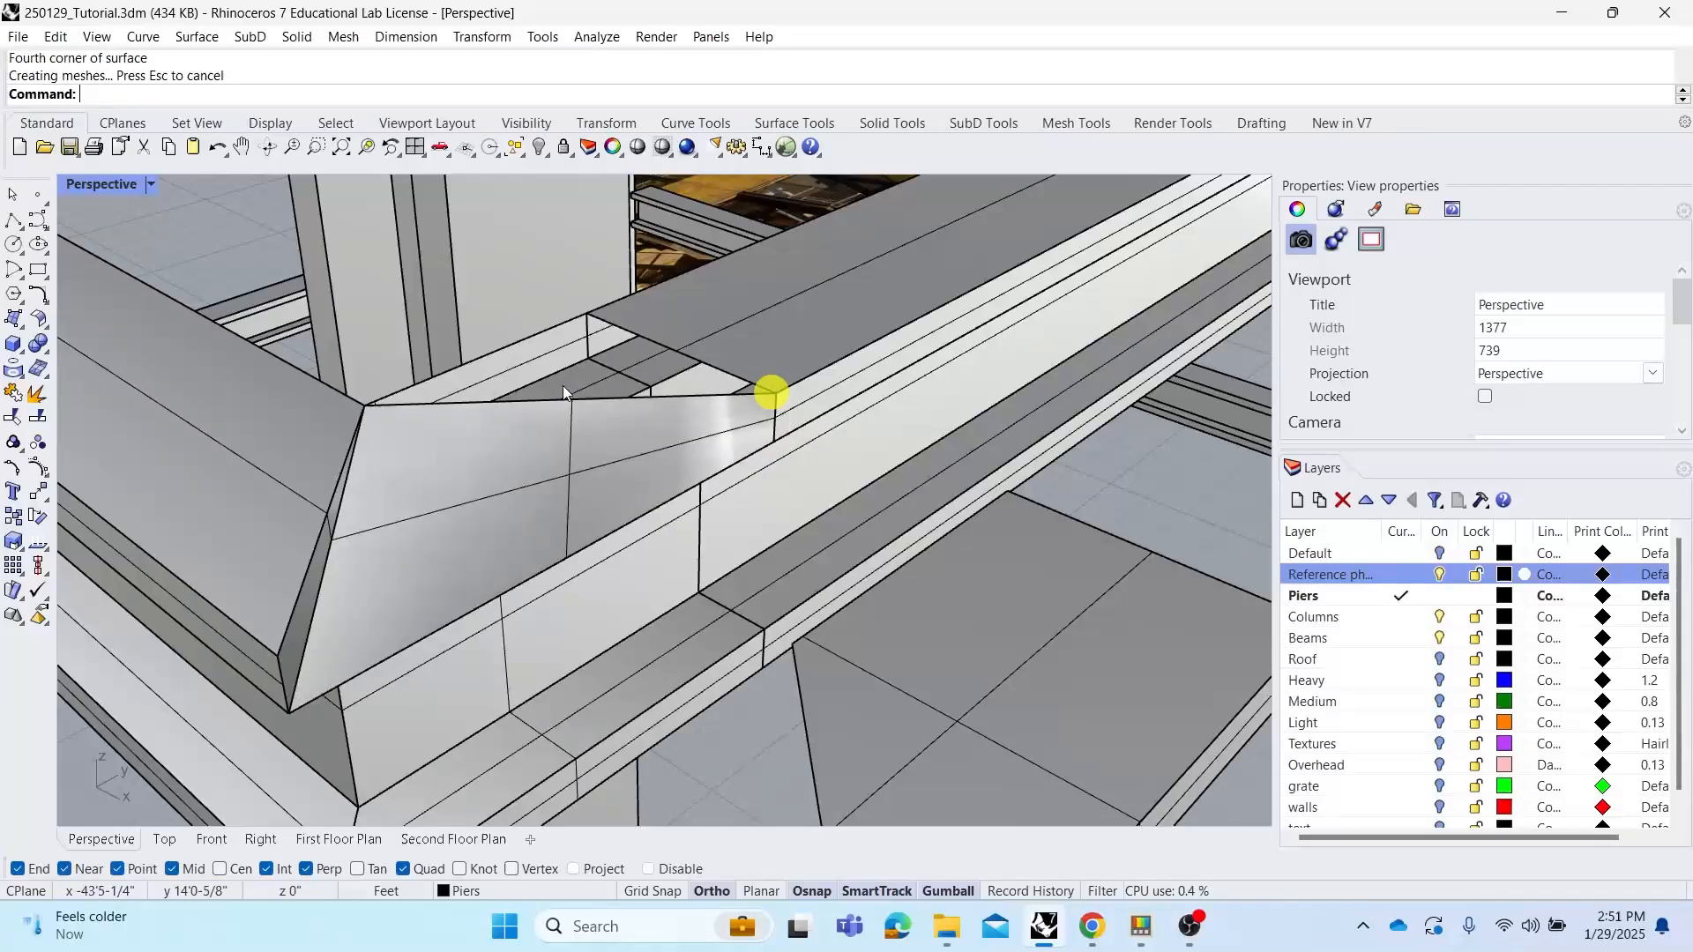
right_click(476, 381)
click(365, 405)
click(587, 313)
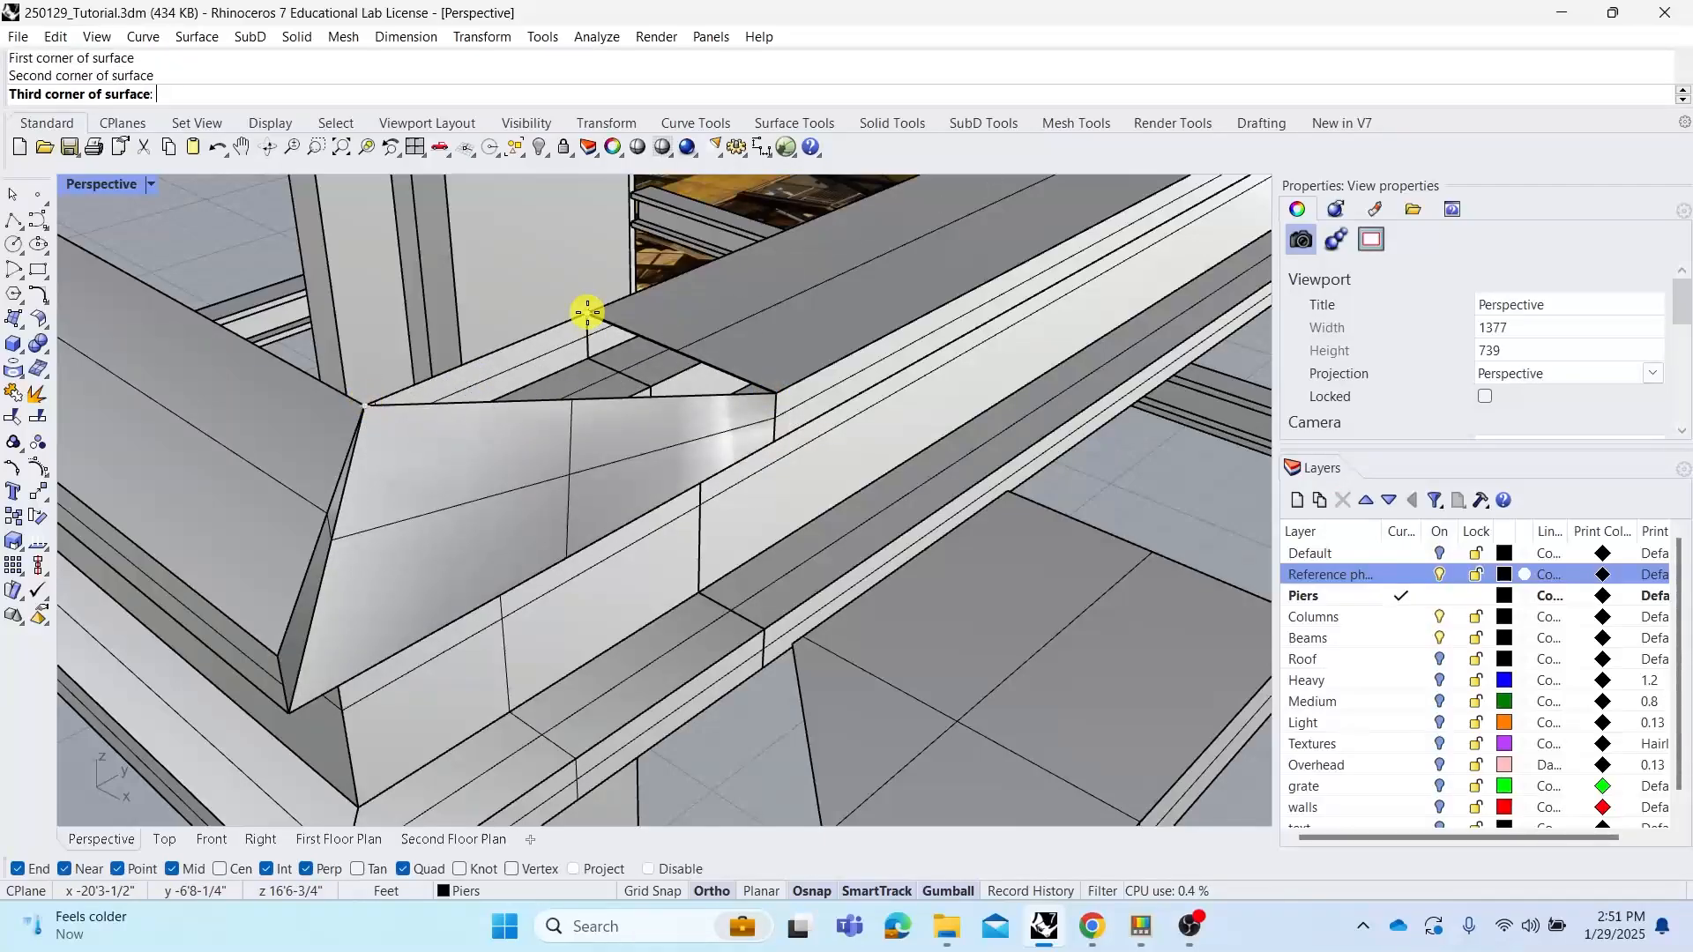
click(777, 392)
right_click(782, 393)
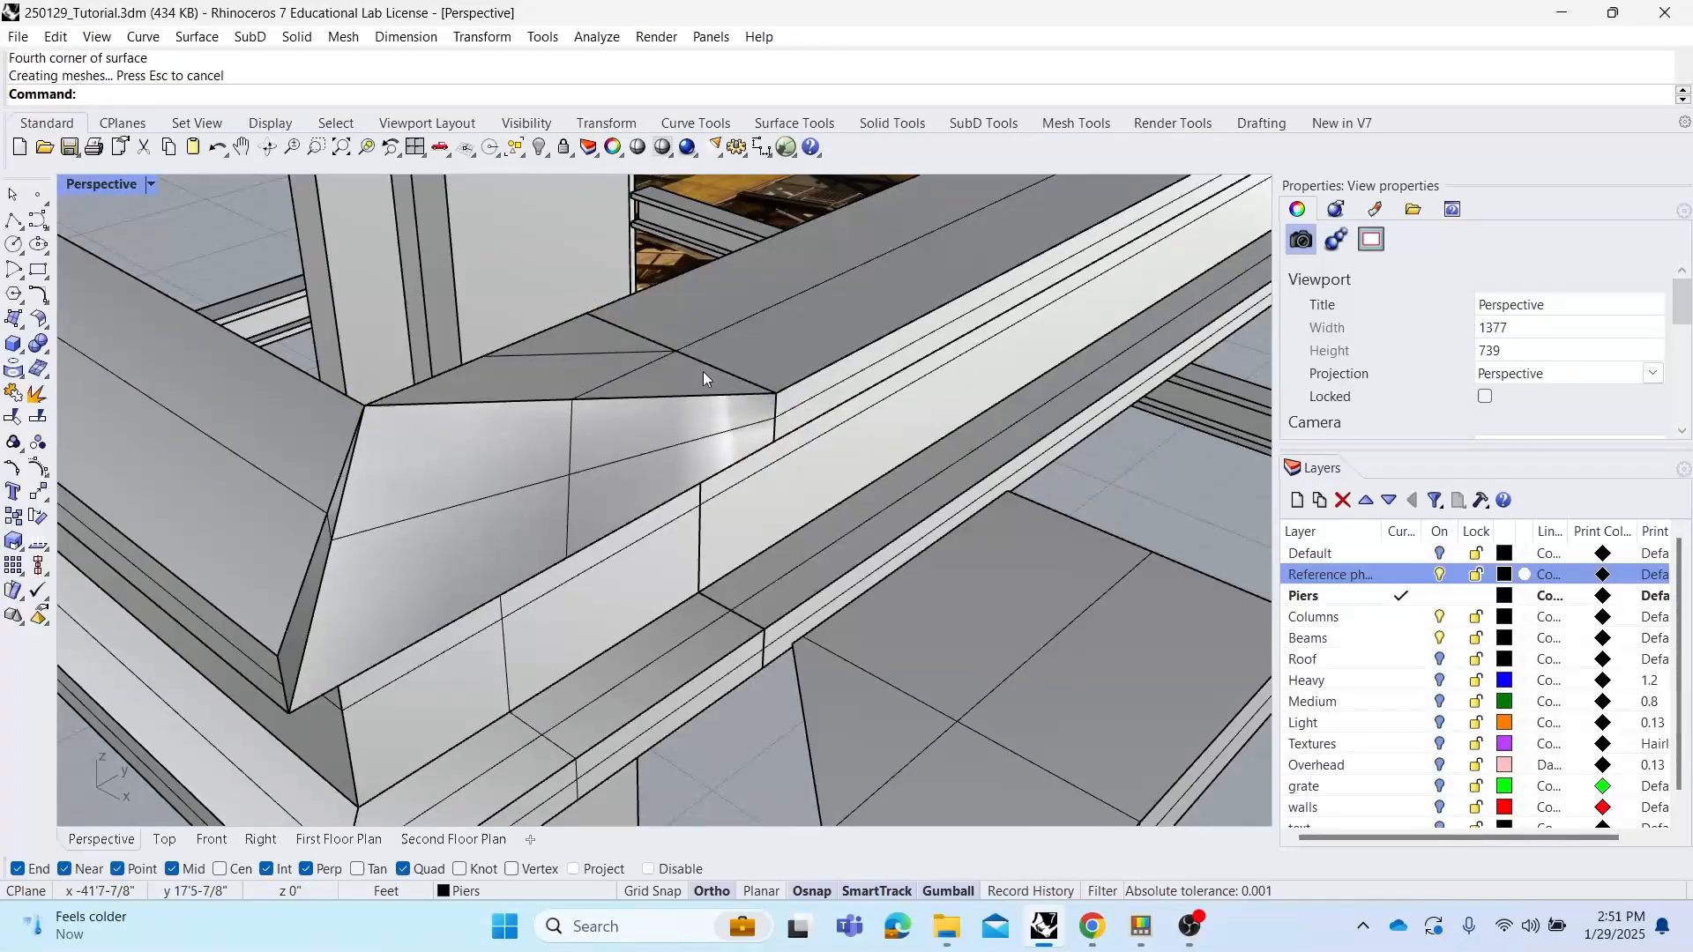
Undo the corner-point surfaces and the face extraction
scroll(608, 348, down, 3)
mouse_move(609, 347)
right_down()
mouse_move(605, 333)
mouse_move(559, 349)
mouse_move(613, 350)
right_up()
right_drag(531, 420, 559, 408)
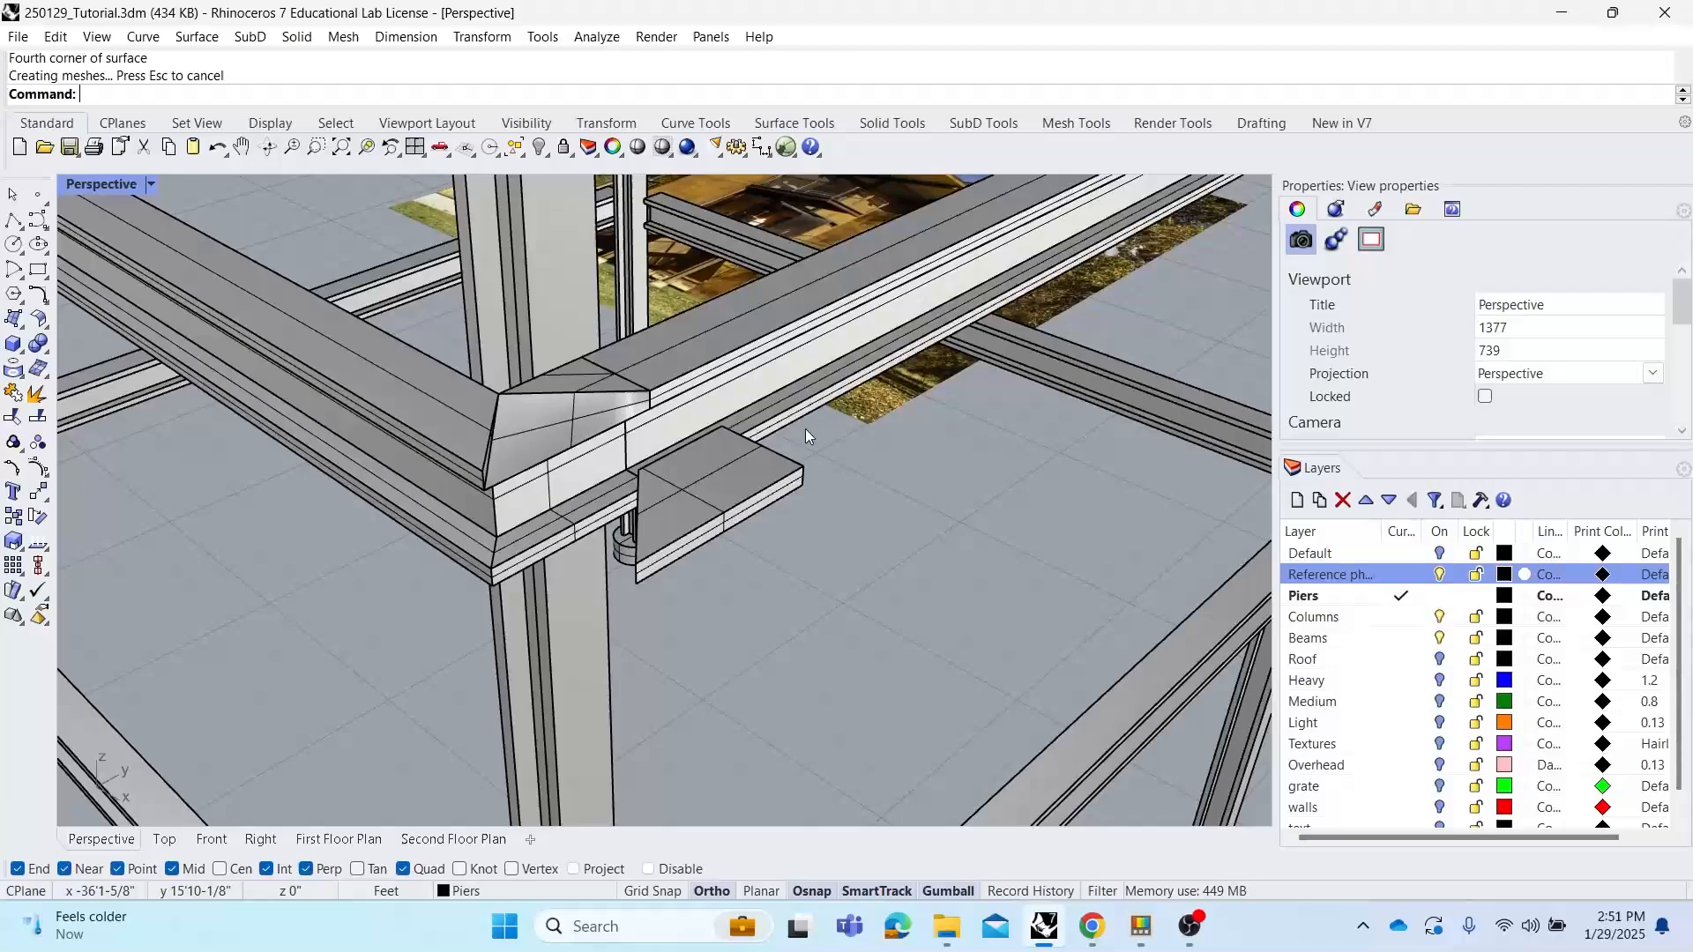
scroll(884, 441, up, 5)
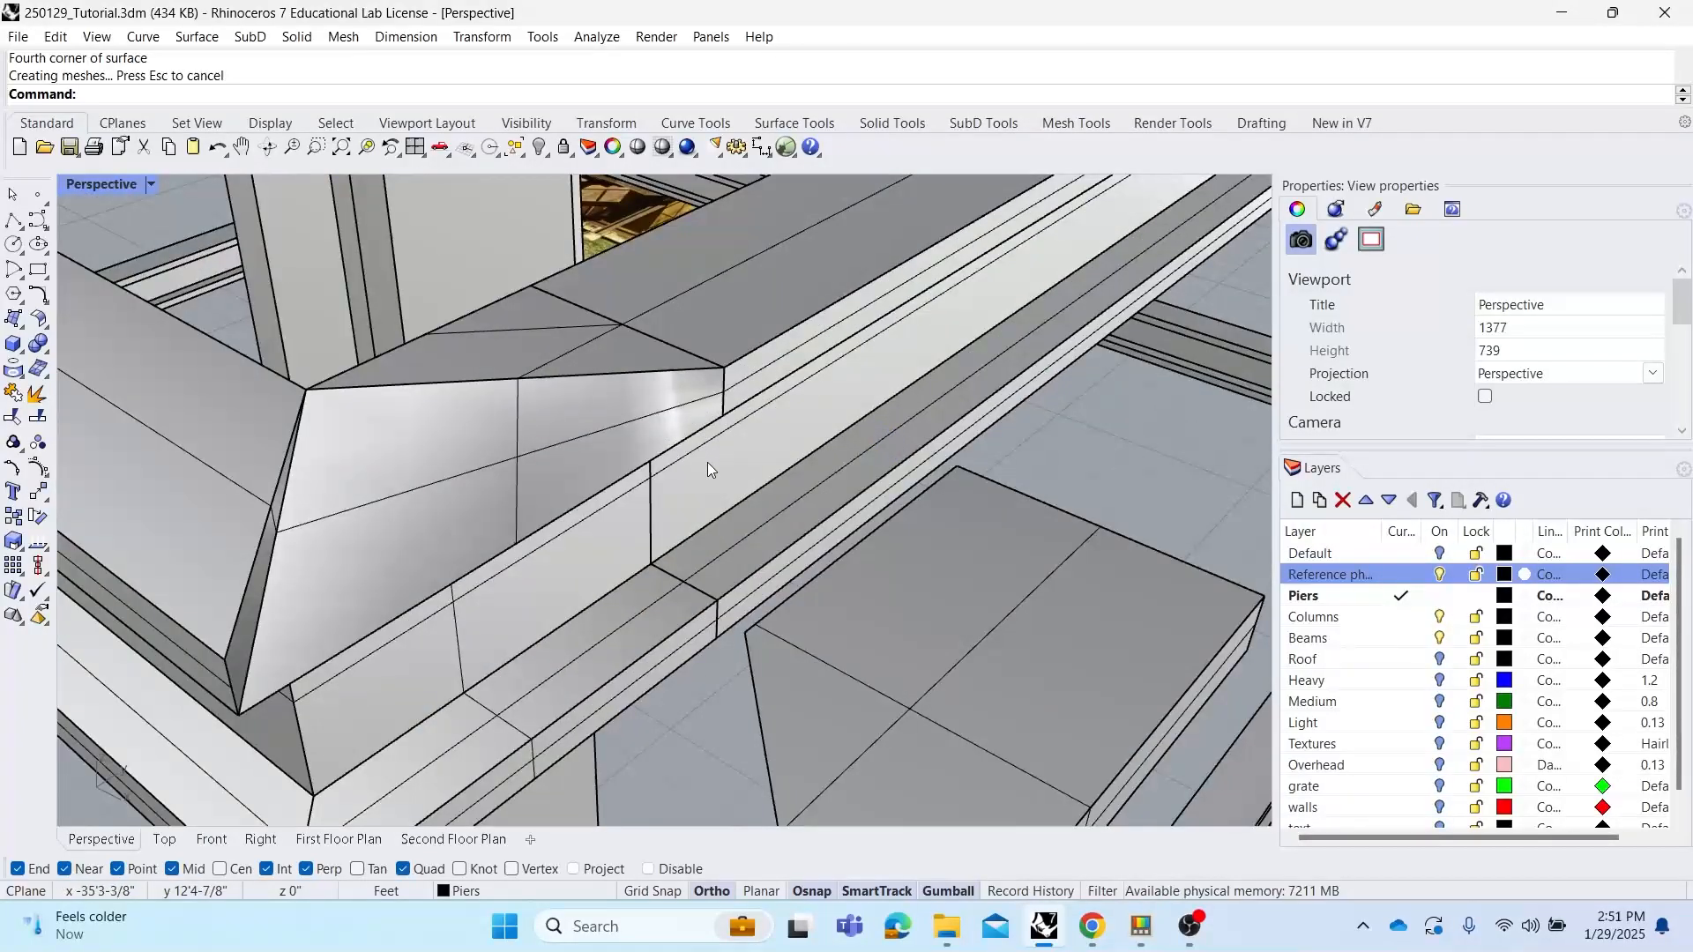
key(ctrl+z)
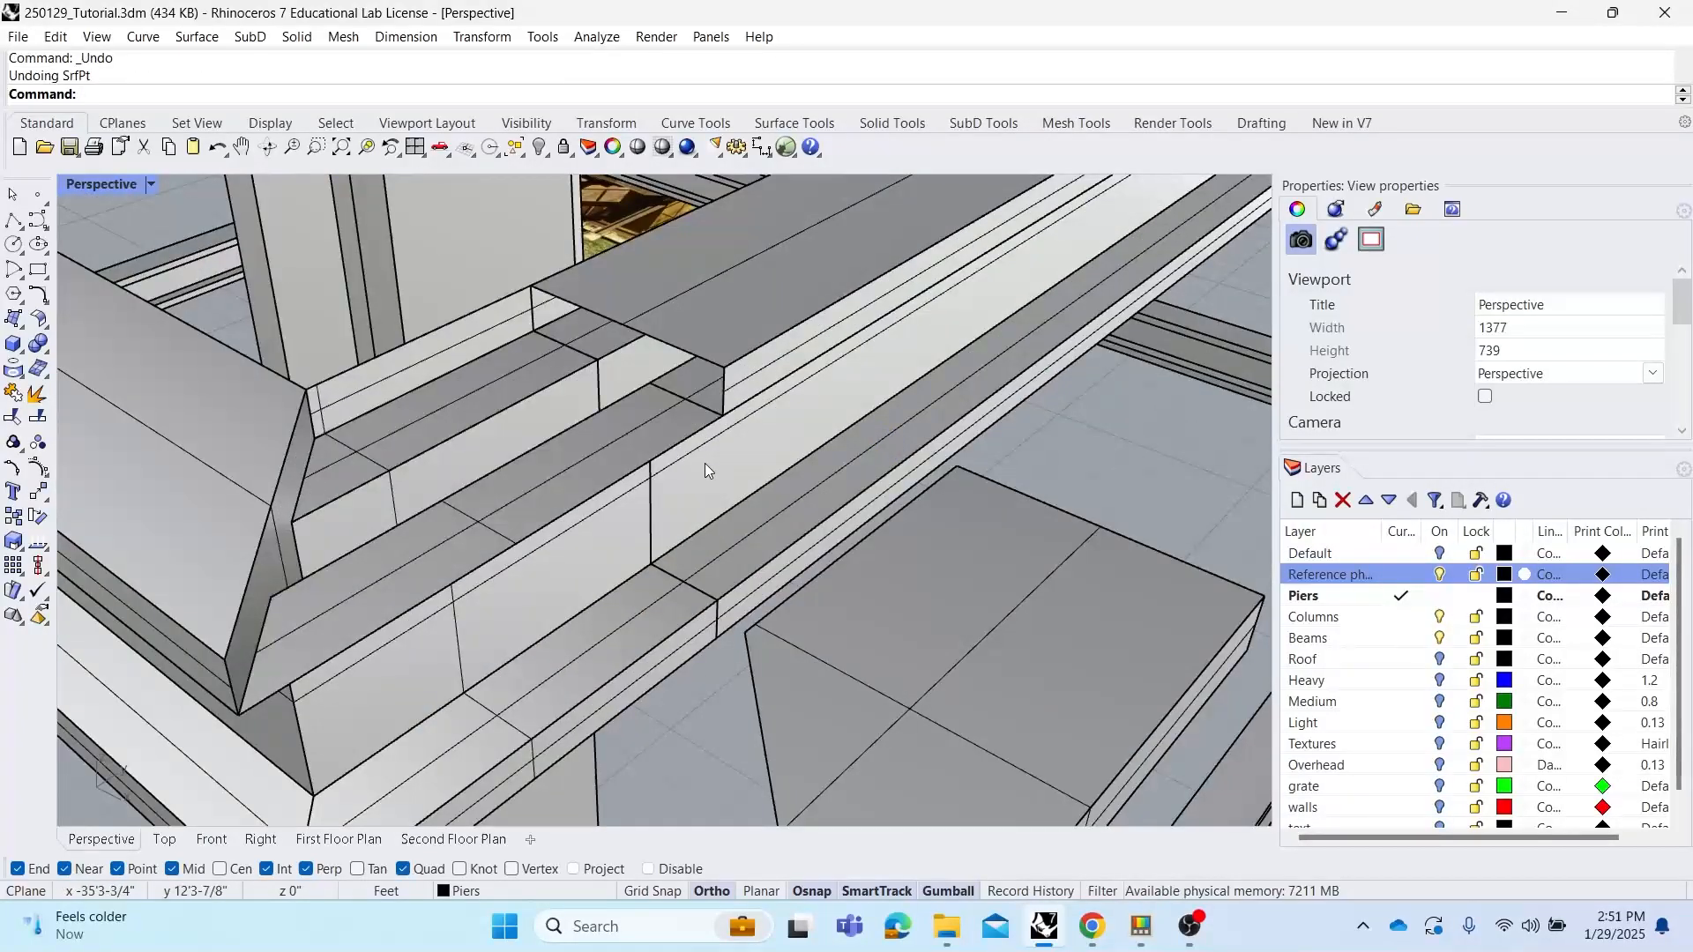
key(ctrl+z)
key(Escape)
Merge all coplanar faces on the mitred upper beam
click(724, 333)
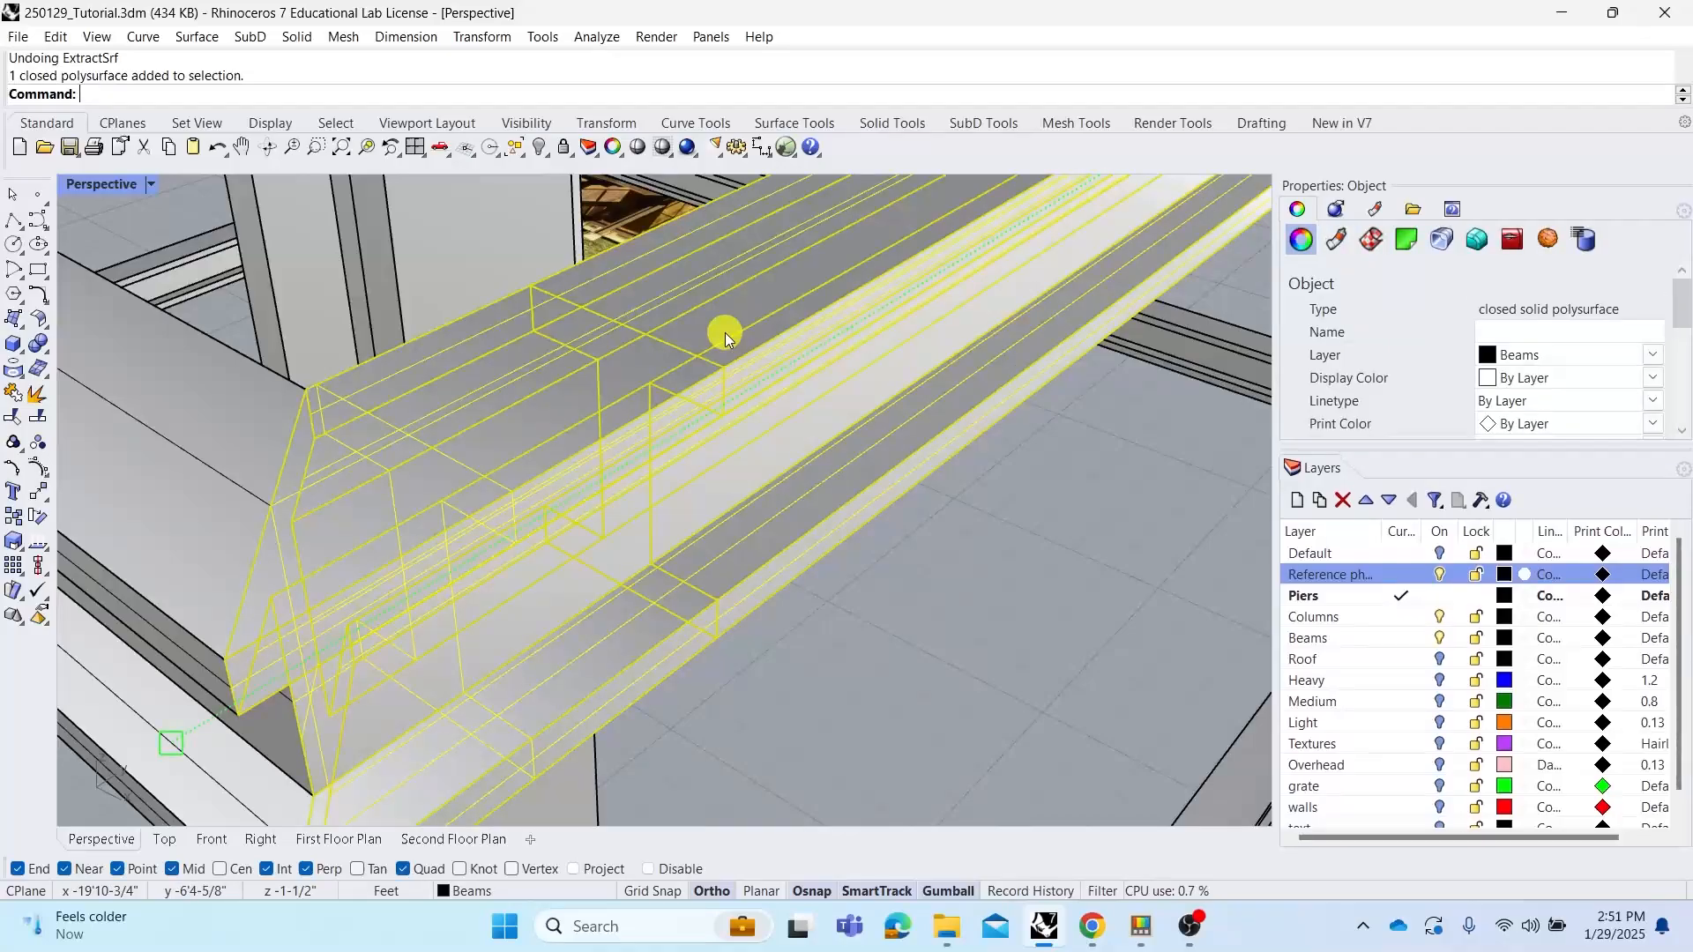
text(MergeAllCoplanarFaces)
key(Return)
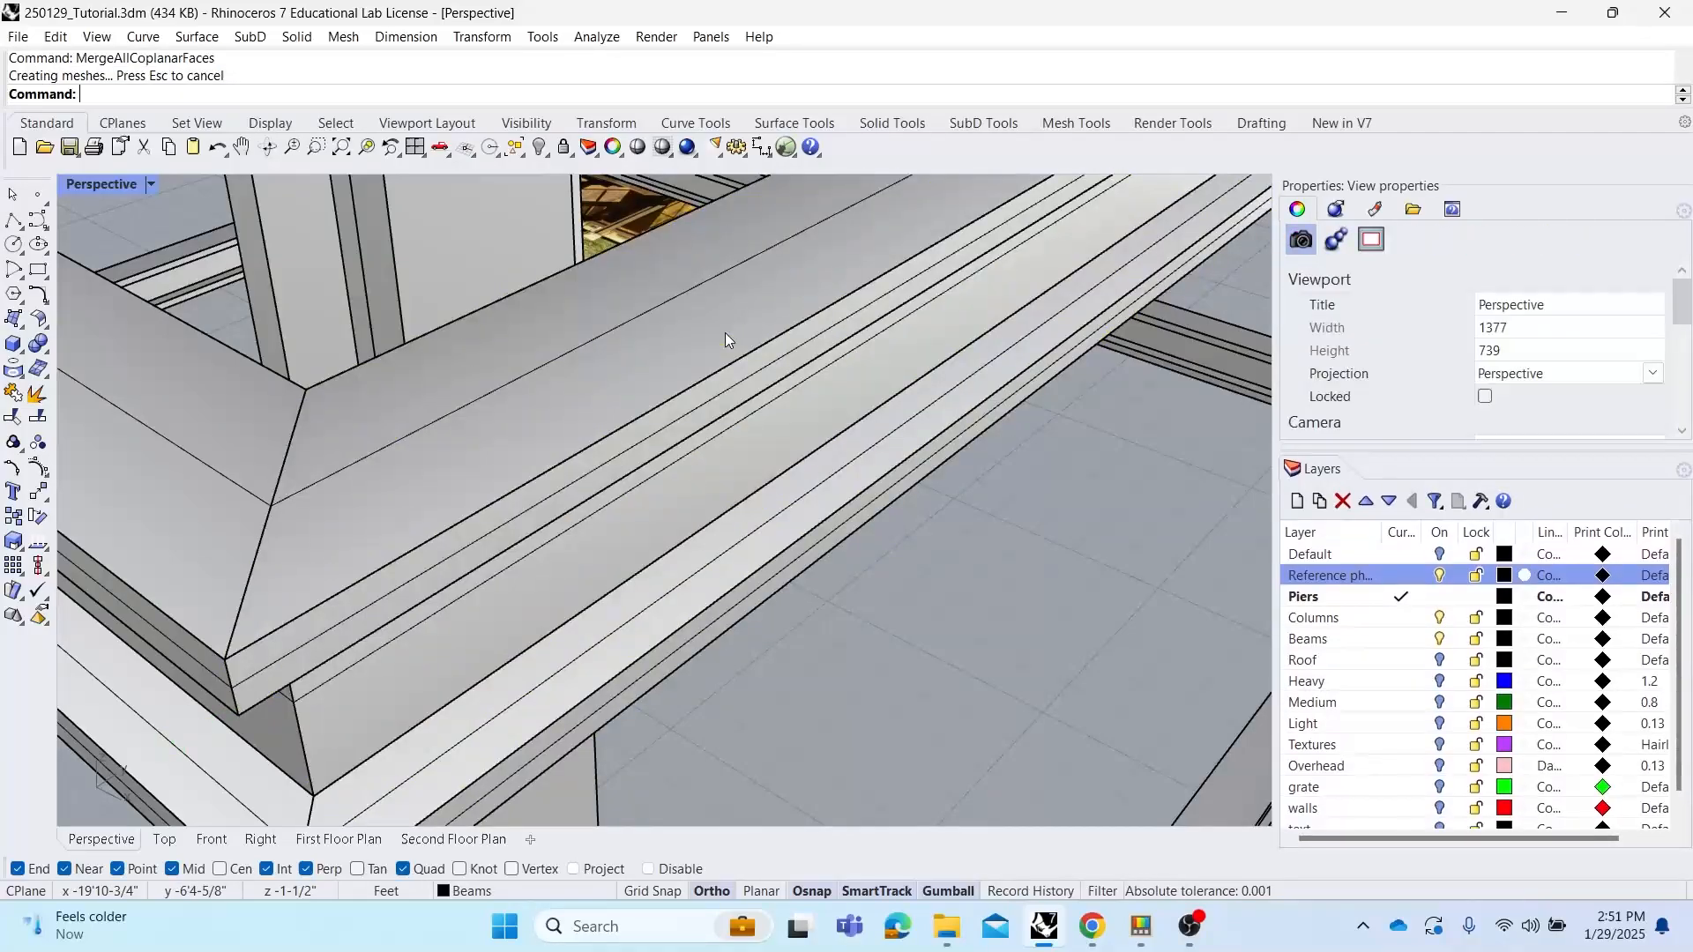
Inspect the mitred upper beam and its corner joint from several angles
scroll(663, 418, up, 3)
right_drag(663, 418, 773, 414)
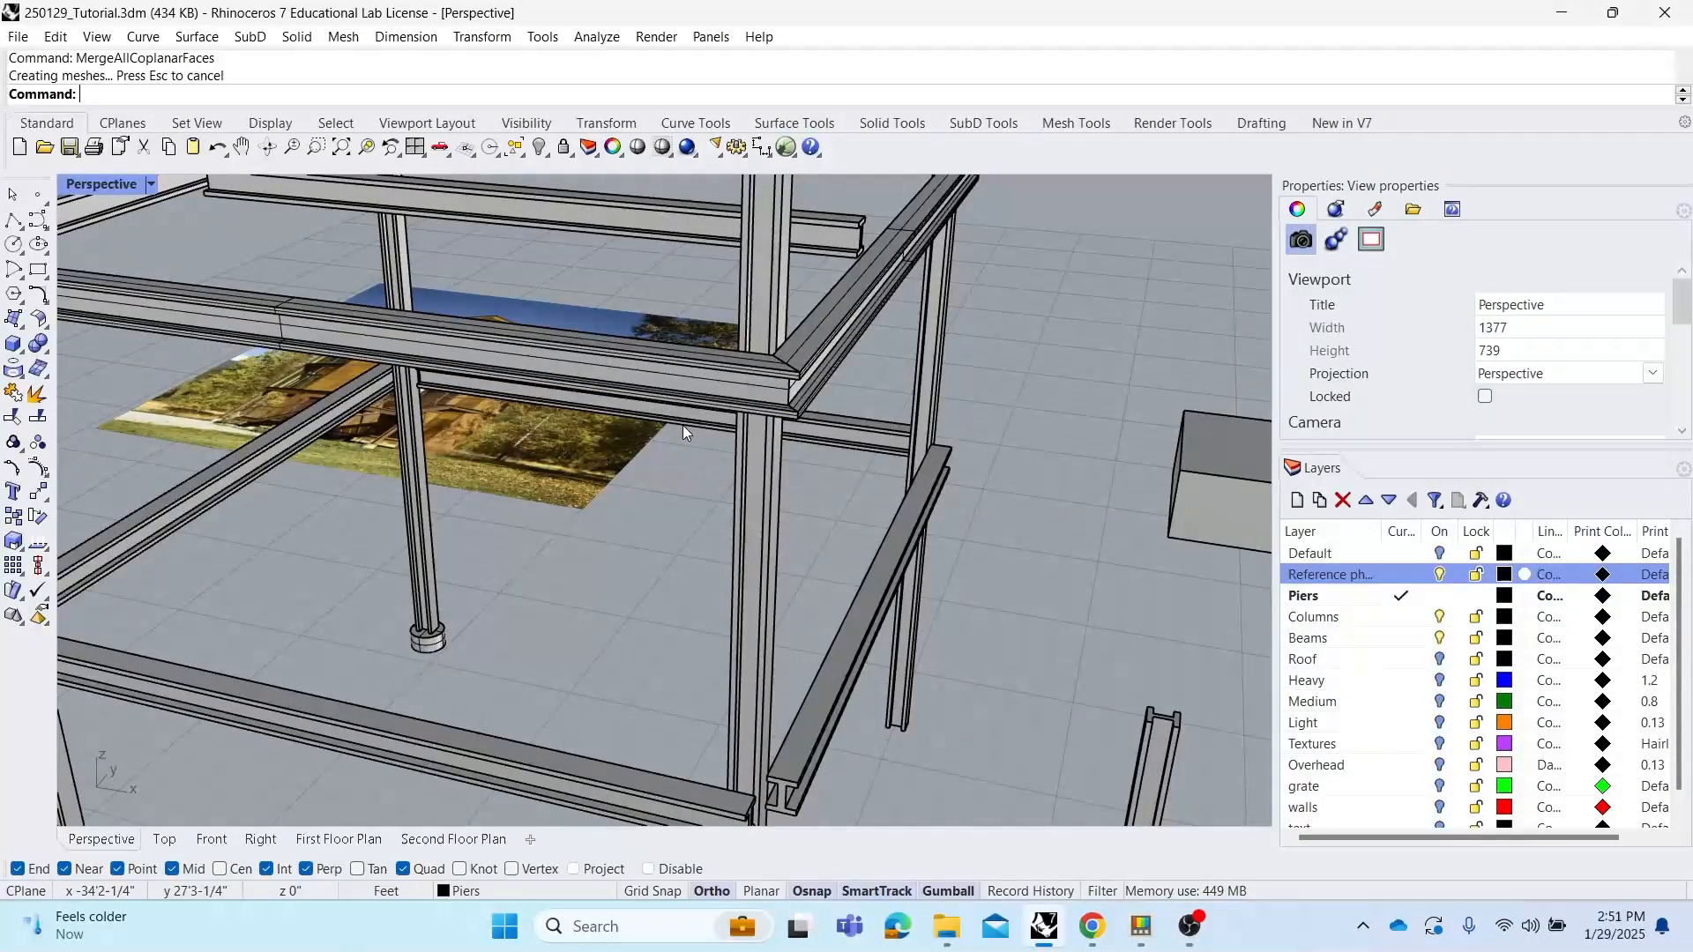
right_click(1691, 388)
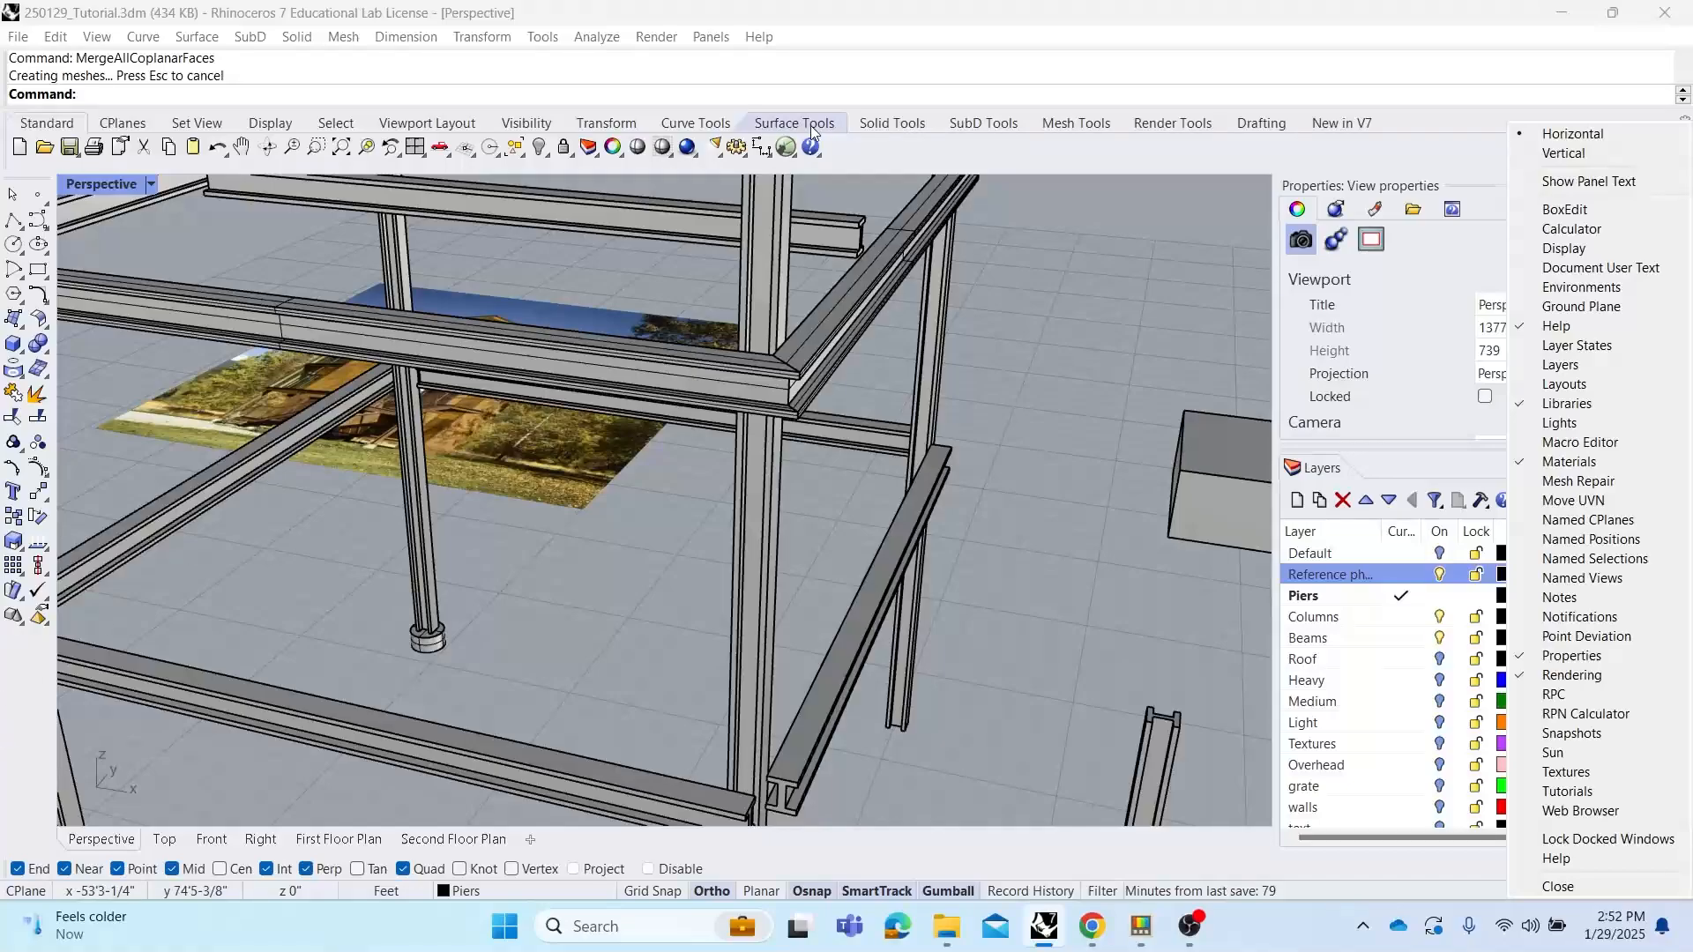
click(1070, 352)
right_drag(988, 381, 724, 462)
click(723, 460)
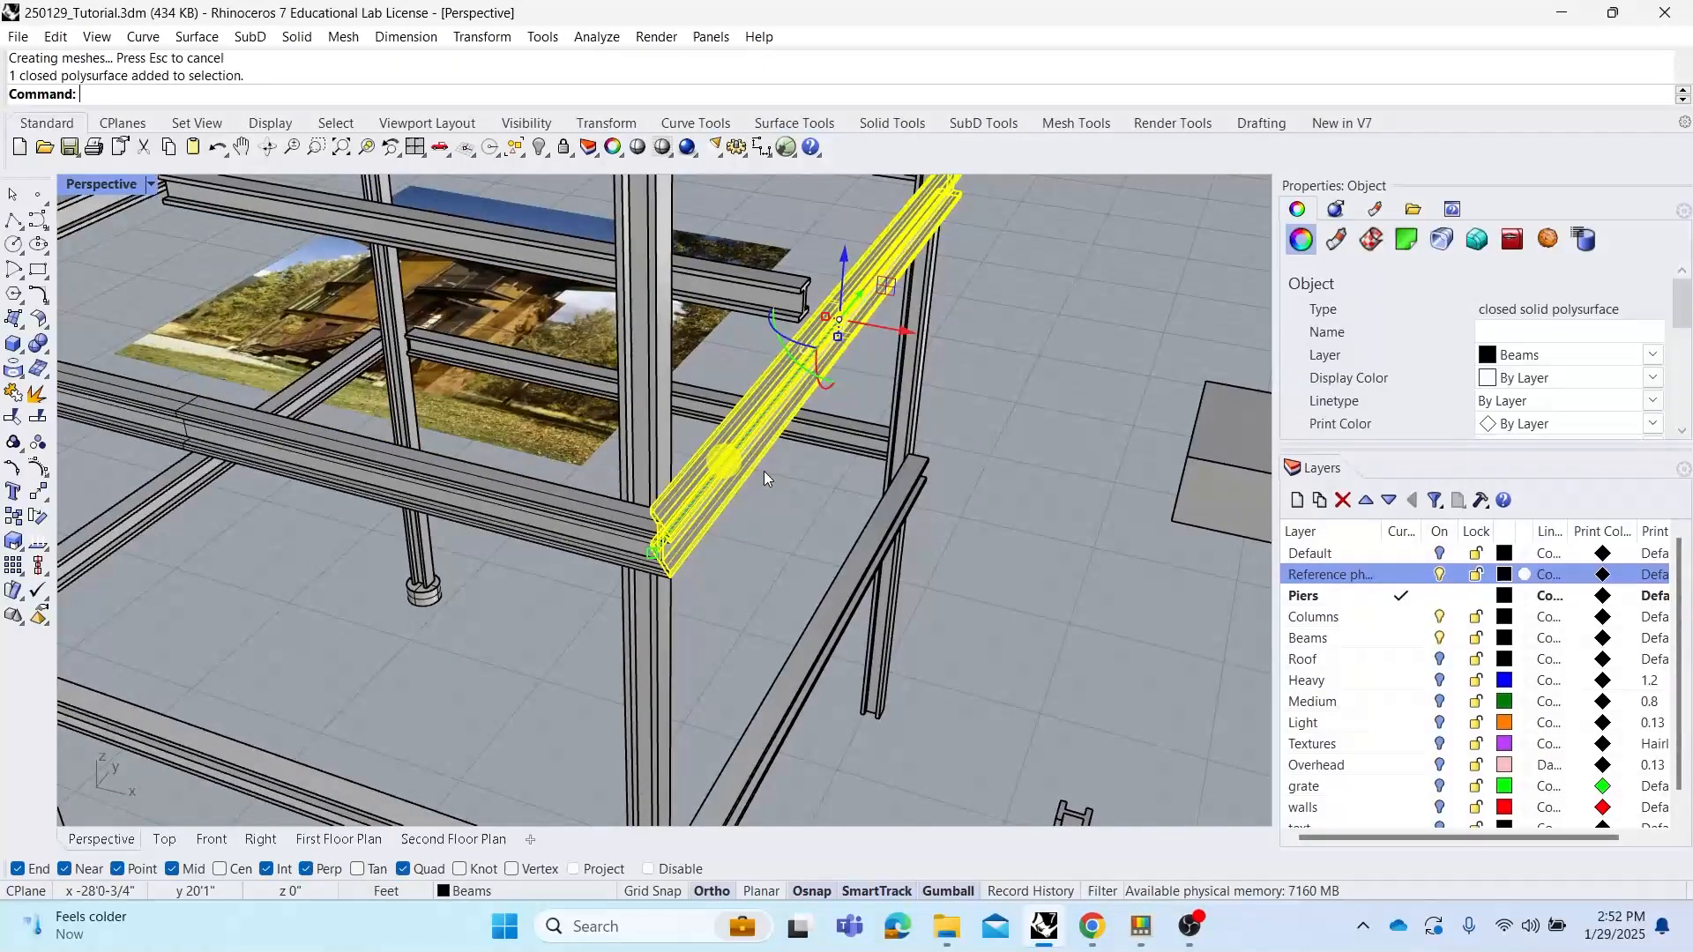
scroll(764, 471, up, 2)
click(780, 510)
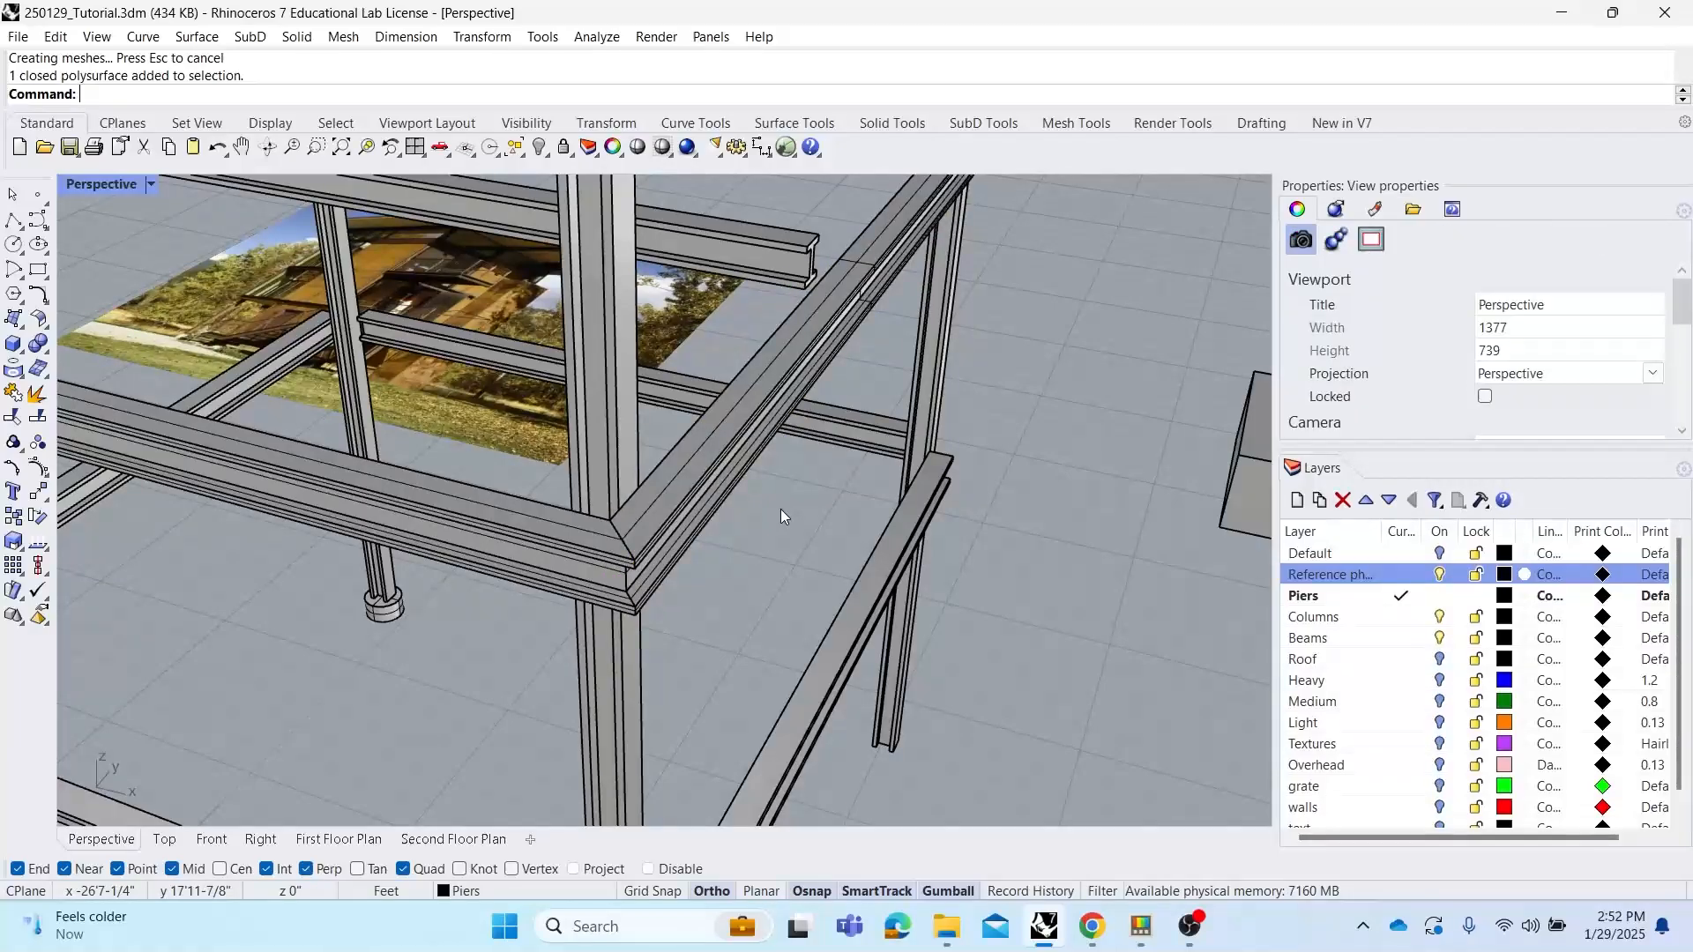
right_drag(744, 485, 627, 530)
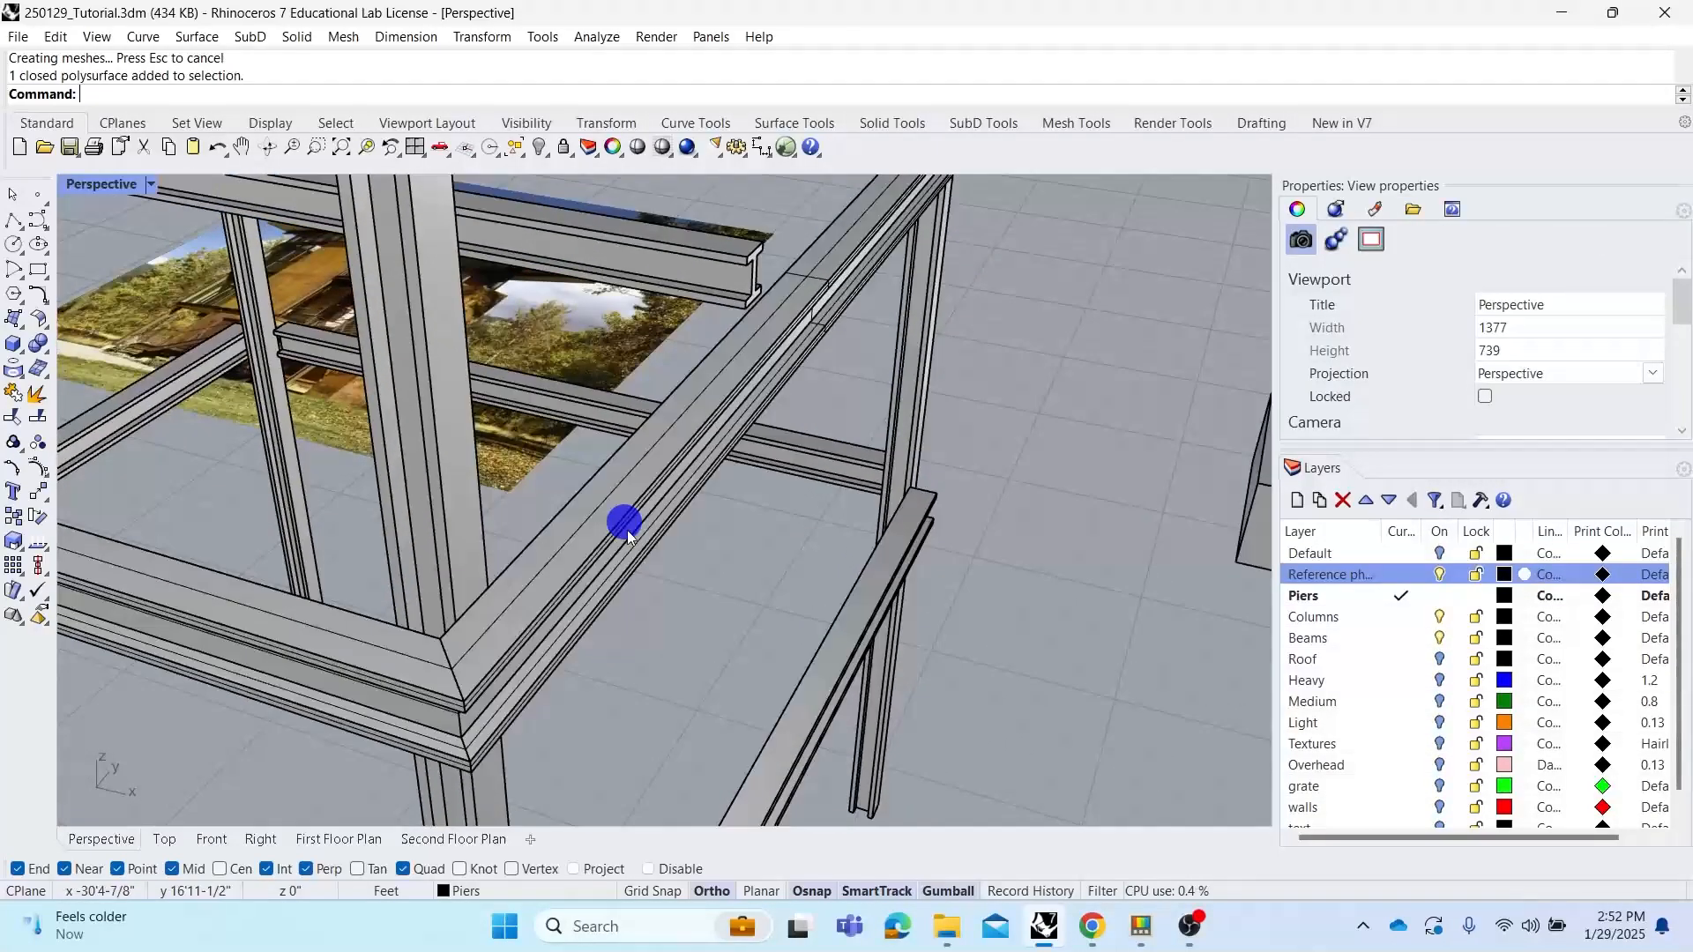
Try exploding the mitred beam and moving its faces apart, then undo the moves and the explode
click(590, 483)
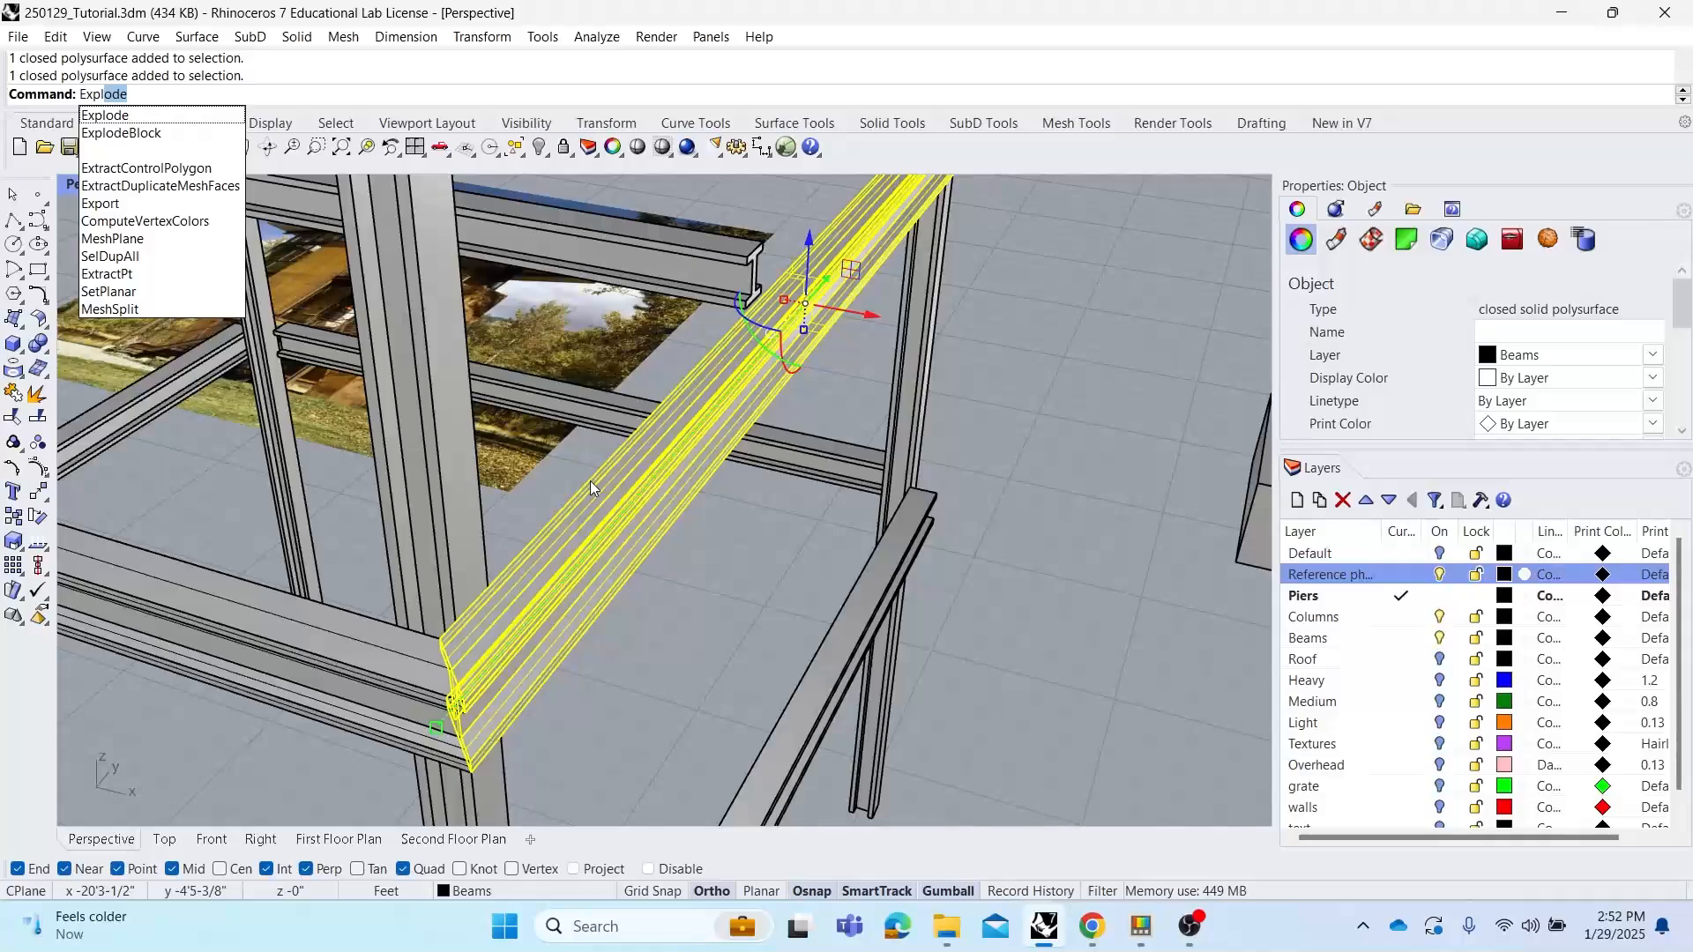
key(Return)
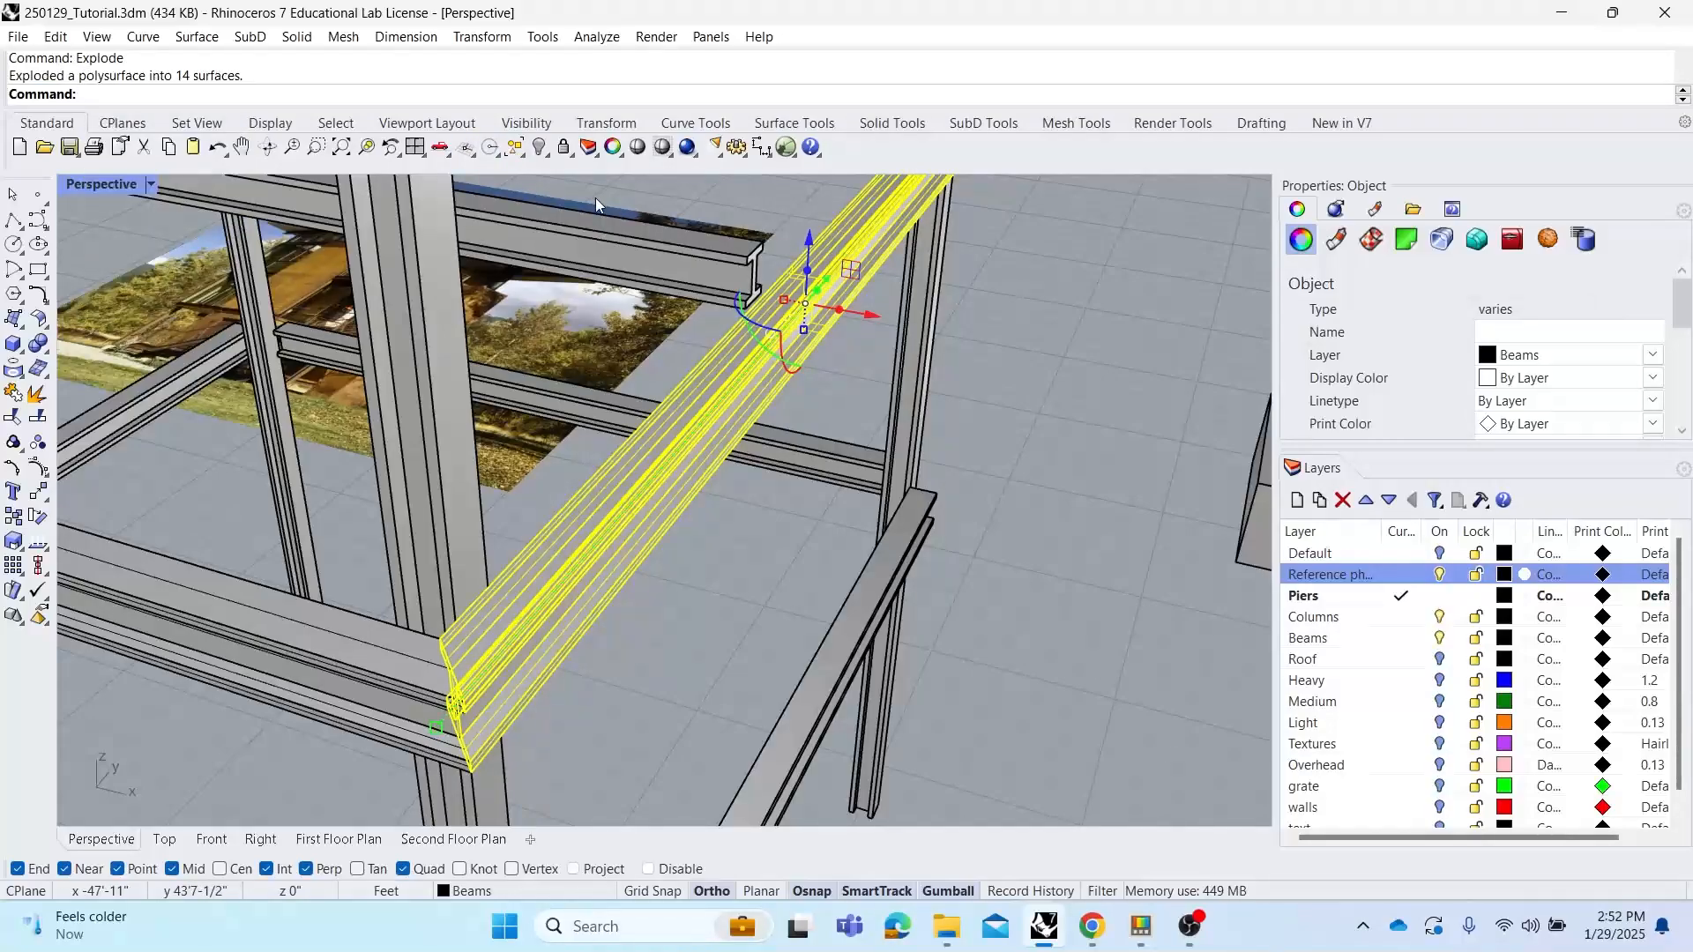
click(823, 532)
click(687, 406)
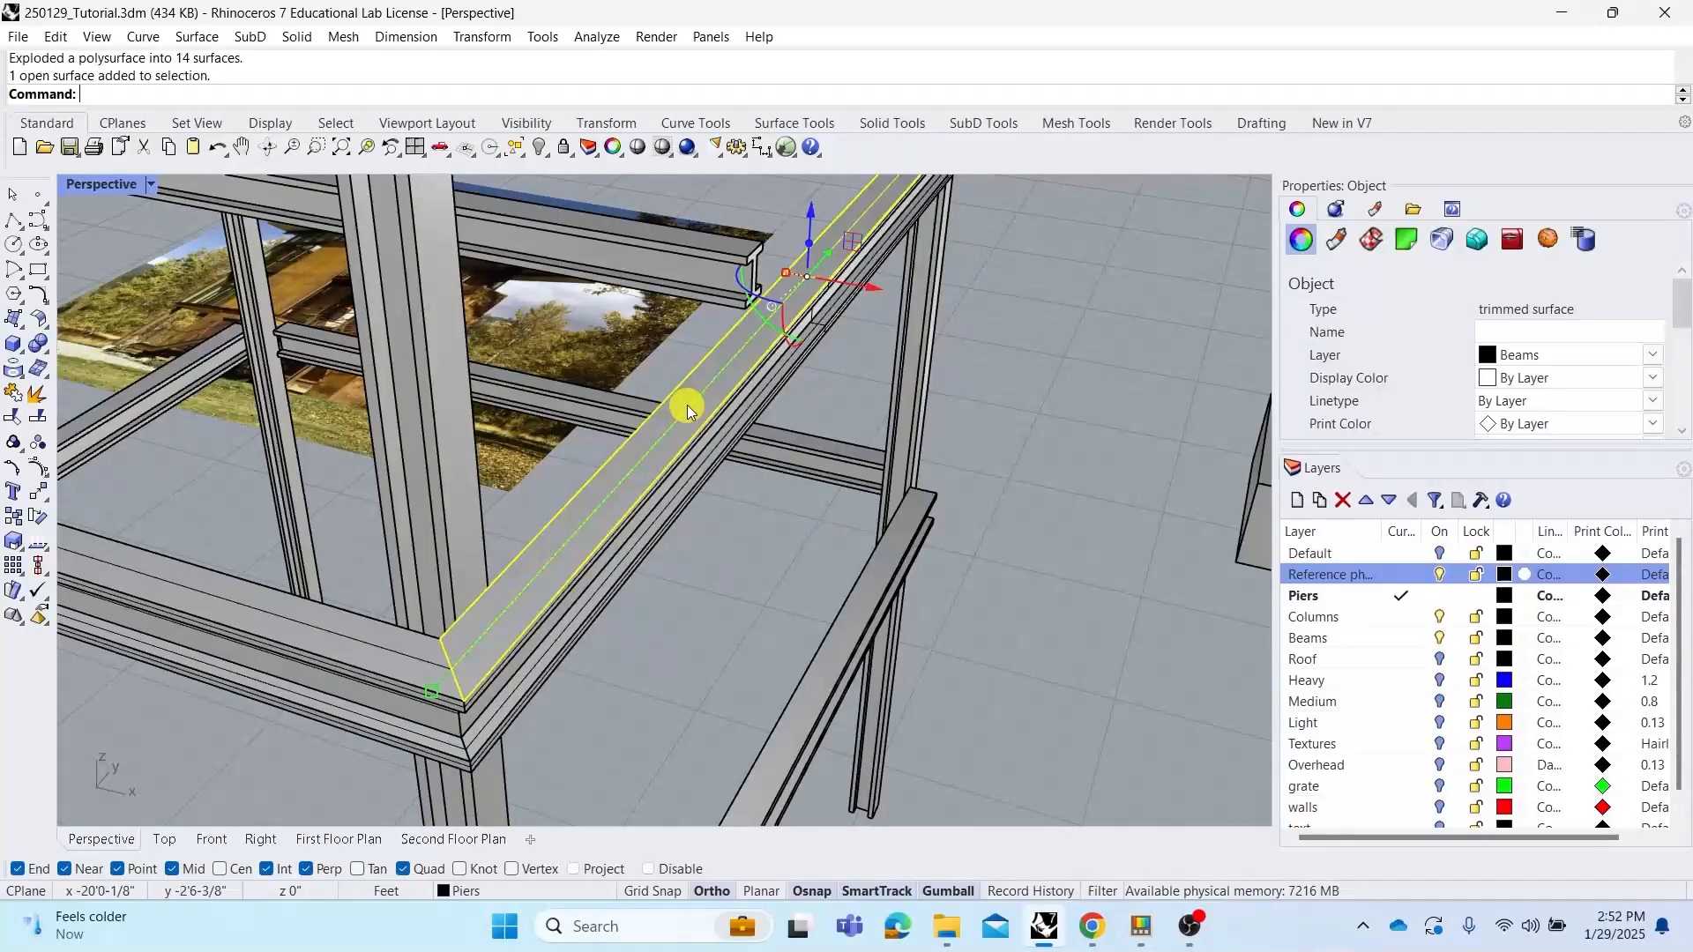
drag(763, 511, 612, 473)
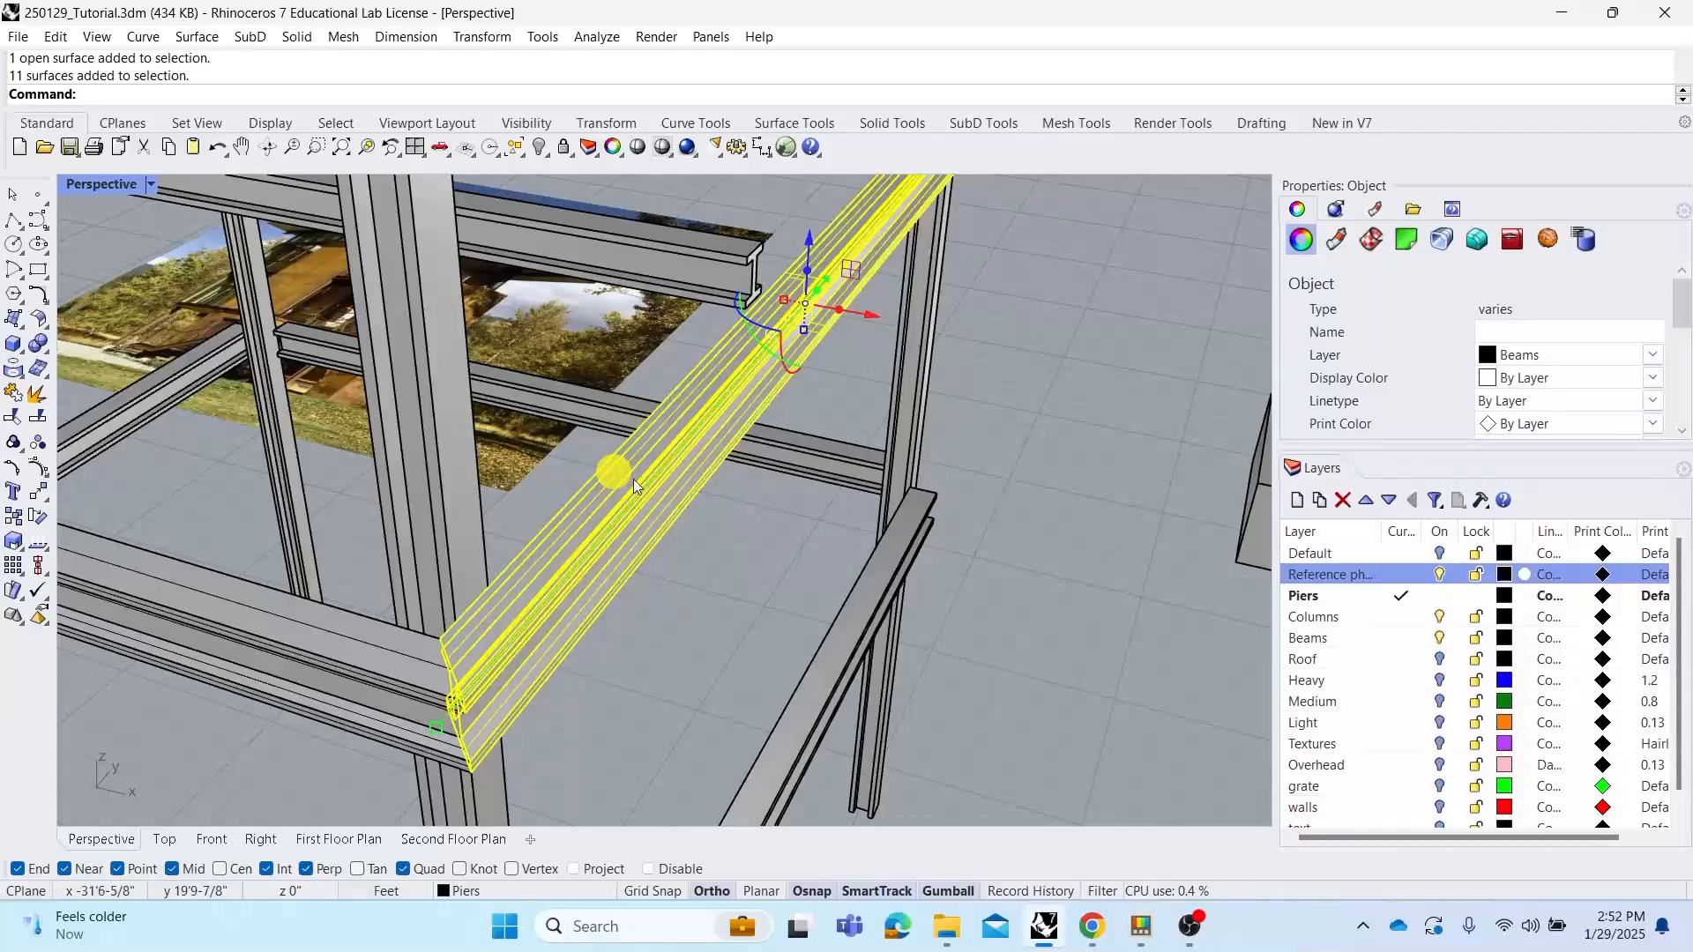
click(752, 552)
click(658, 482)
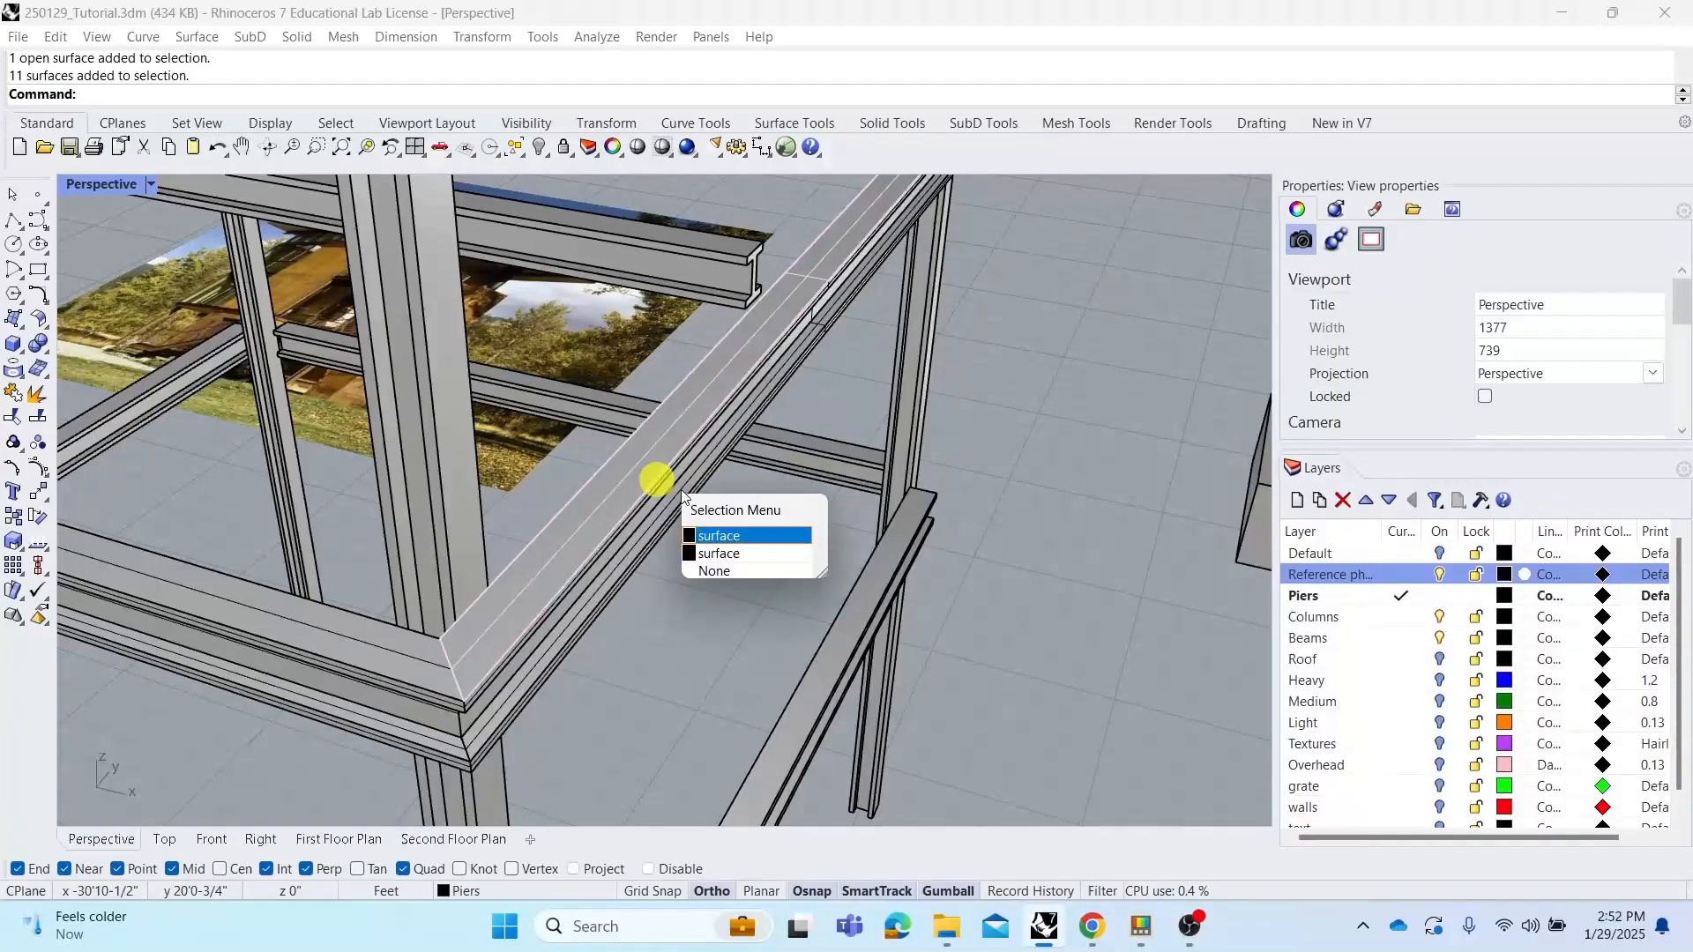
click(728, 551)
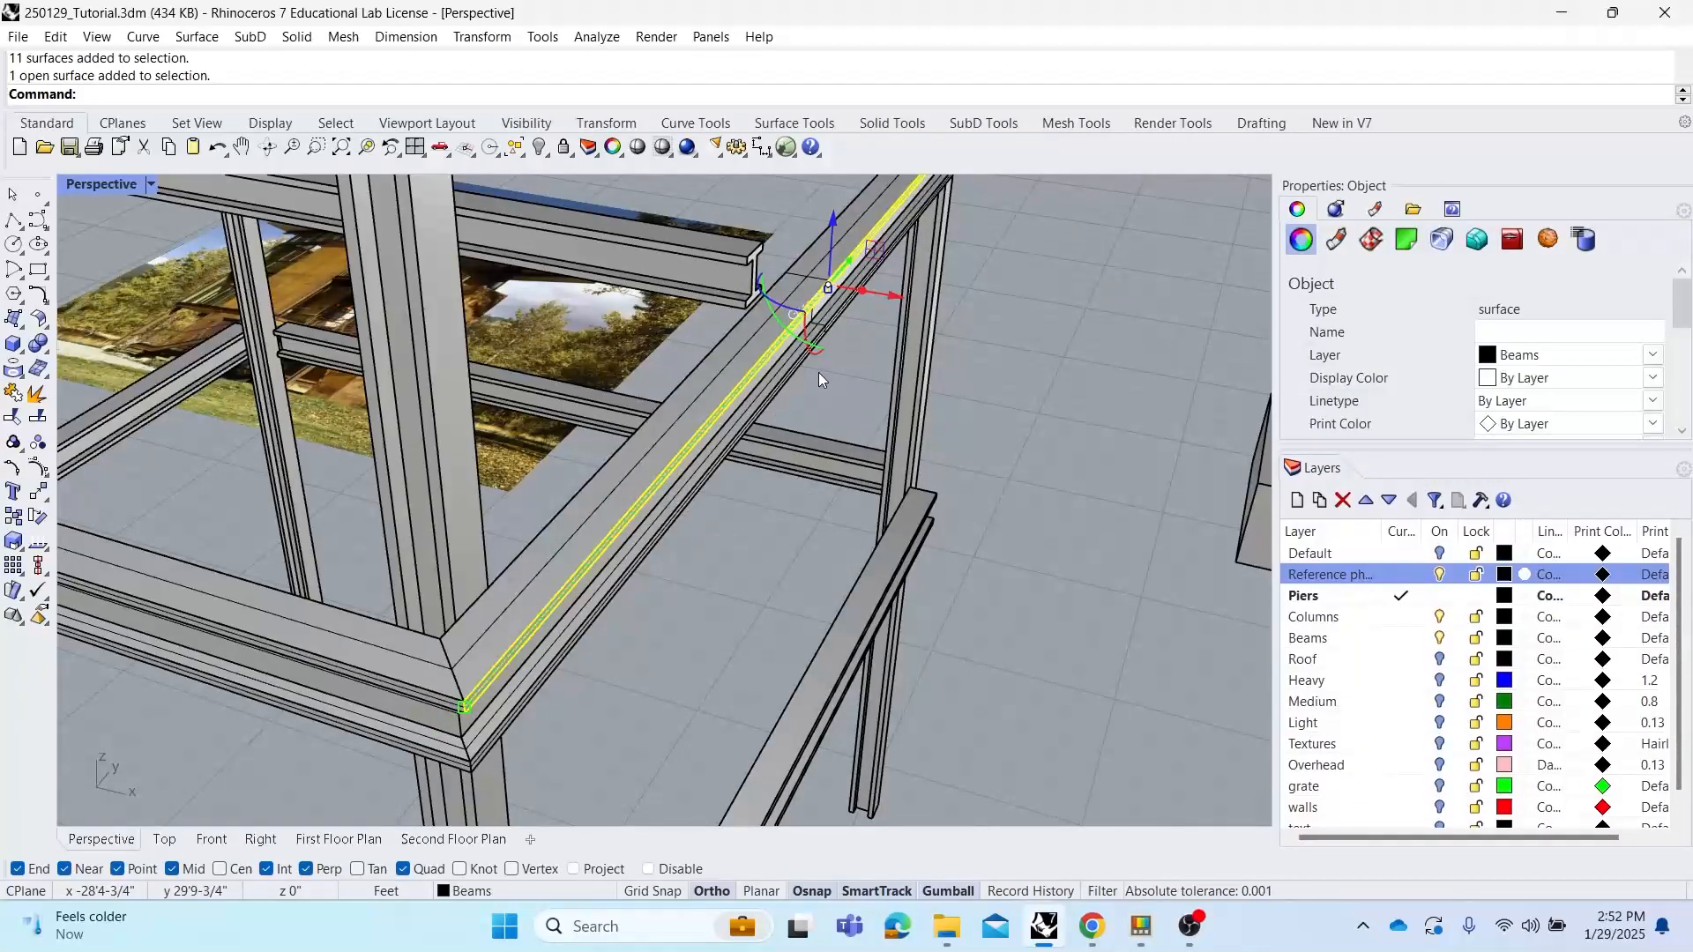
drag(893, 293, 1013, 316)
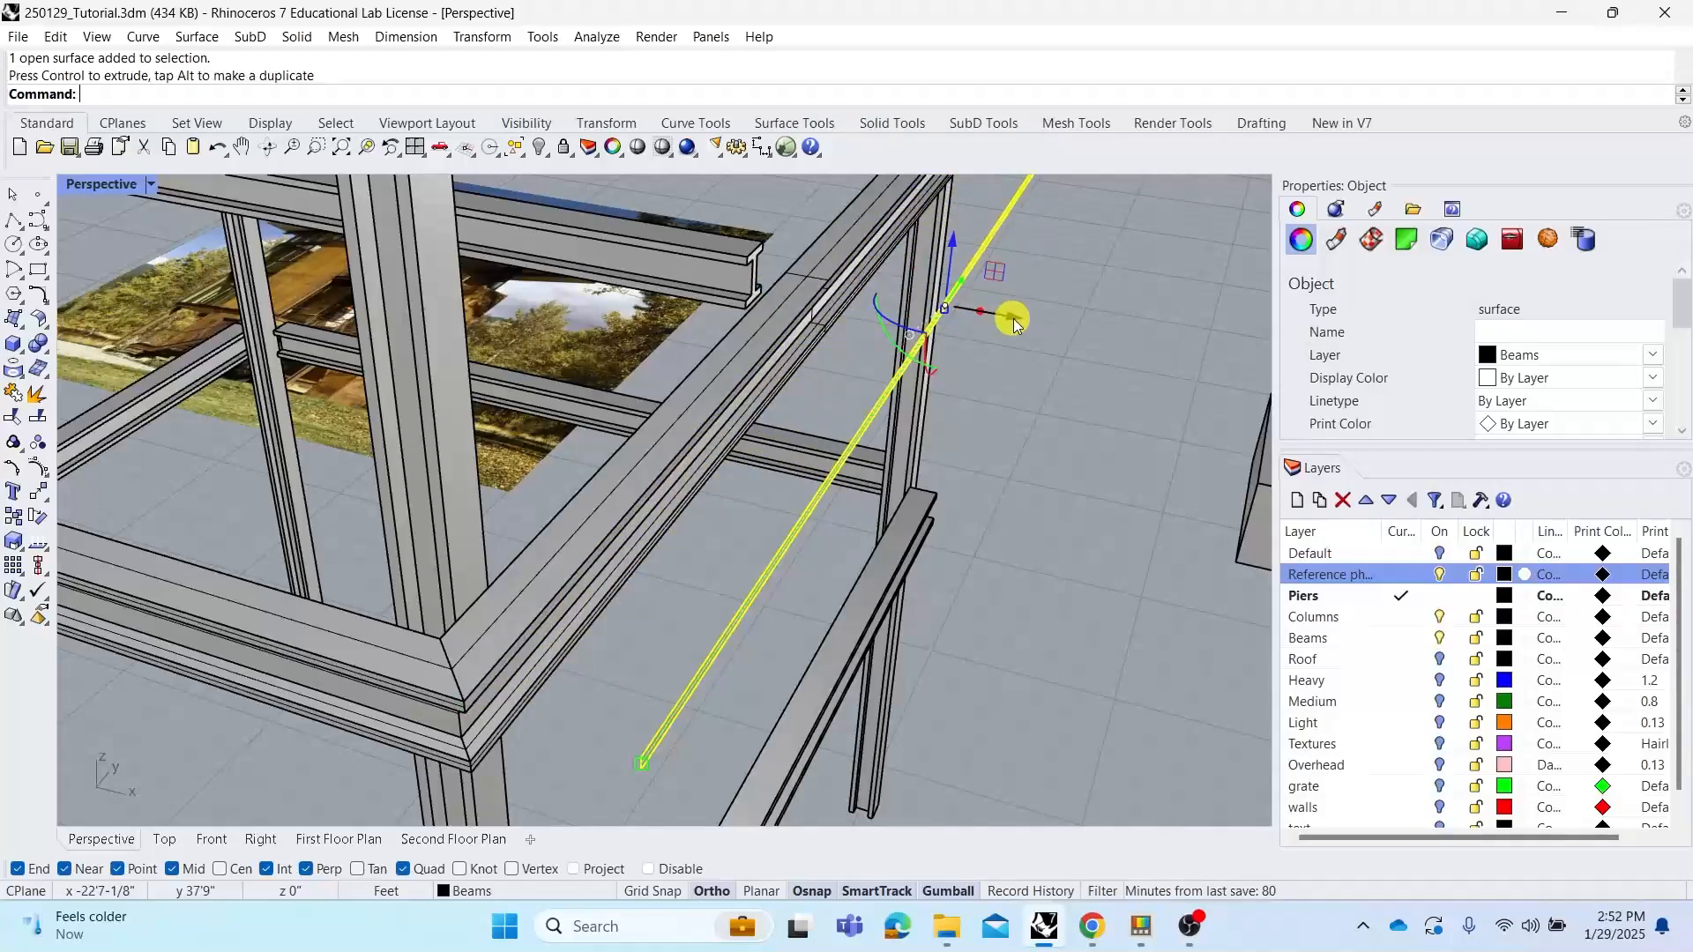
click(1040, 388)
click(746, 340)
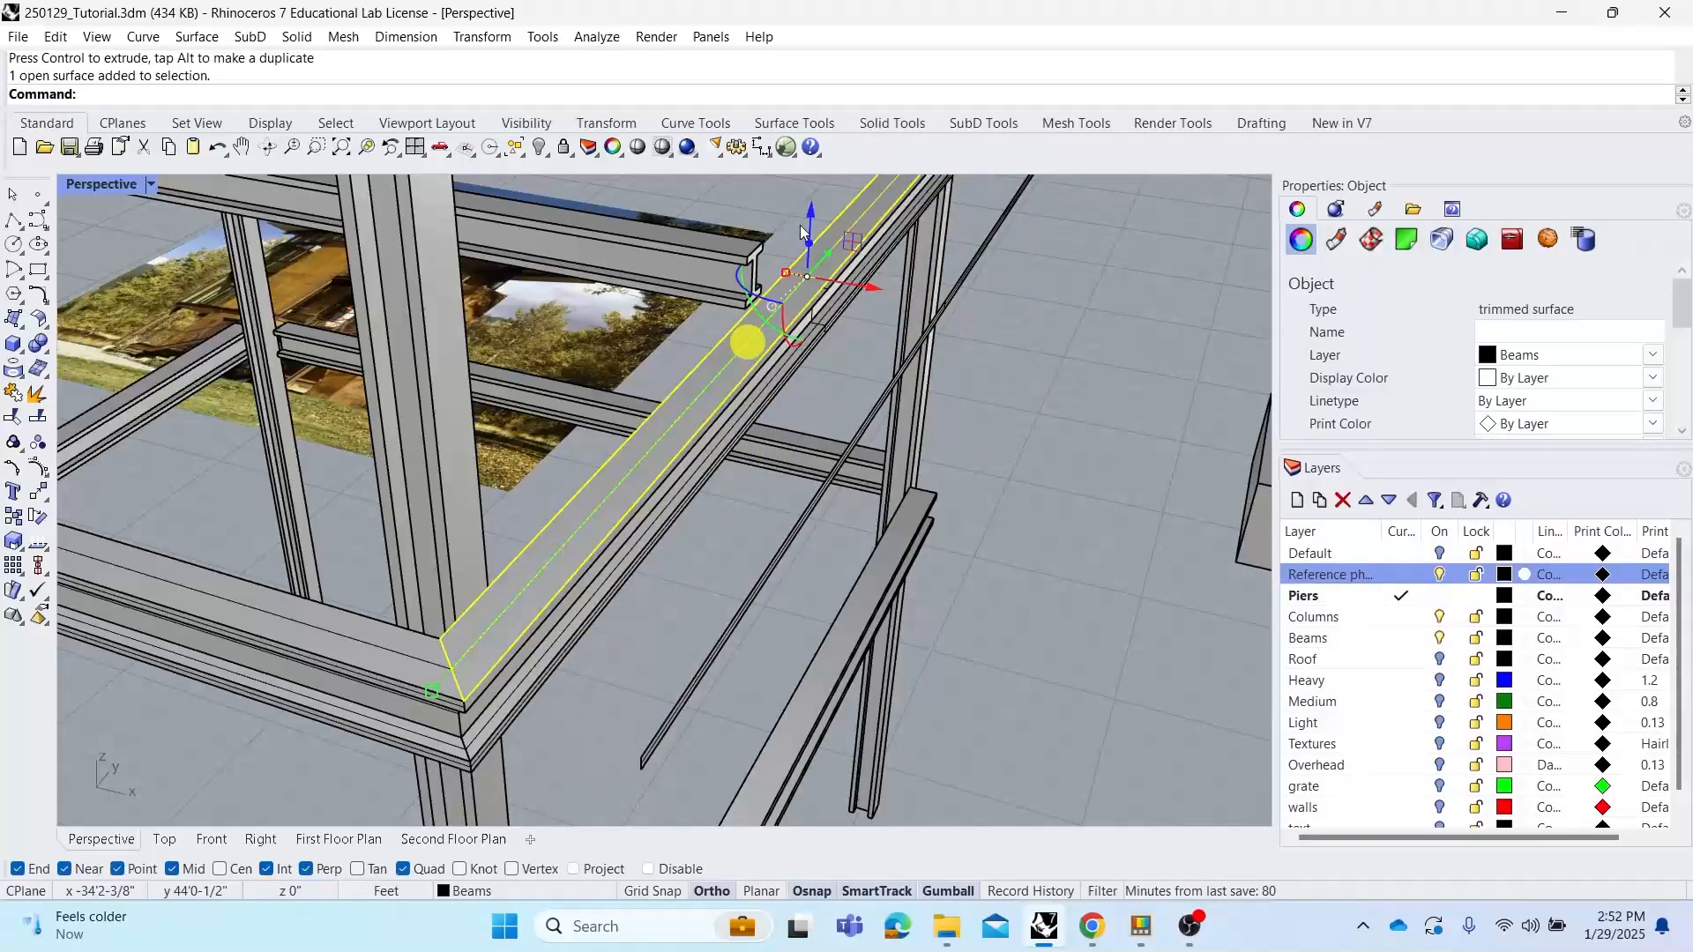
click(806, 177)
click(826, 300)
click(920, 379)
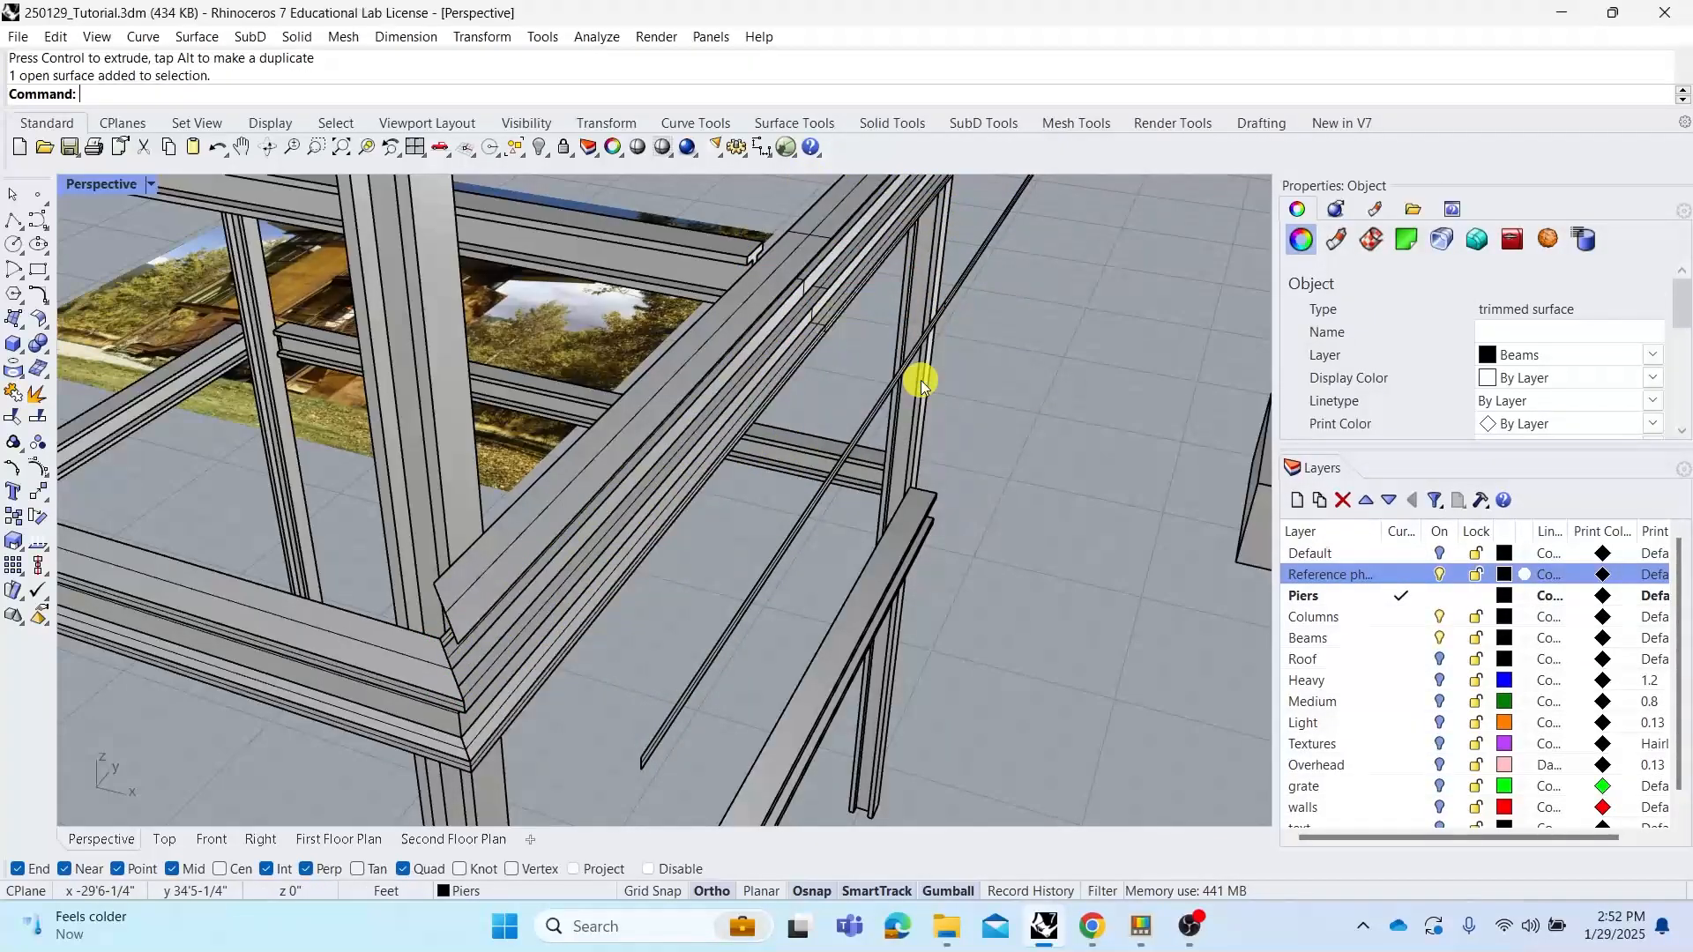
drag(908, 341, 916, 346)
click(1058, 420)
right_drag(1058, 419, 1087, 393)
key(ctrl+z)
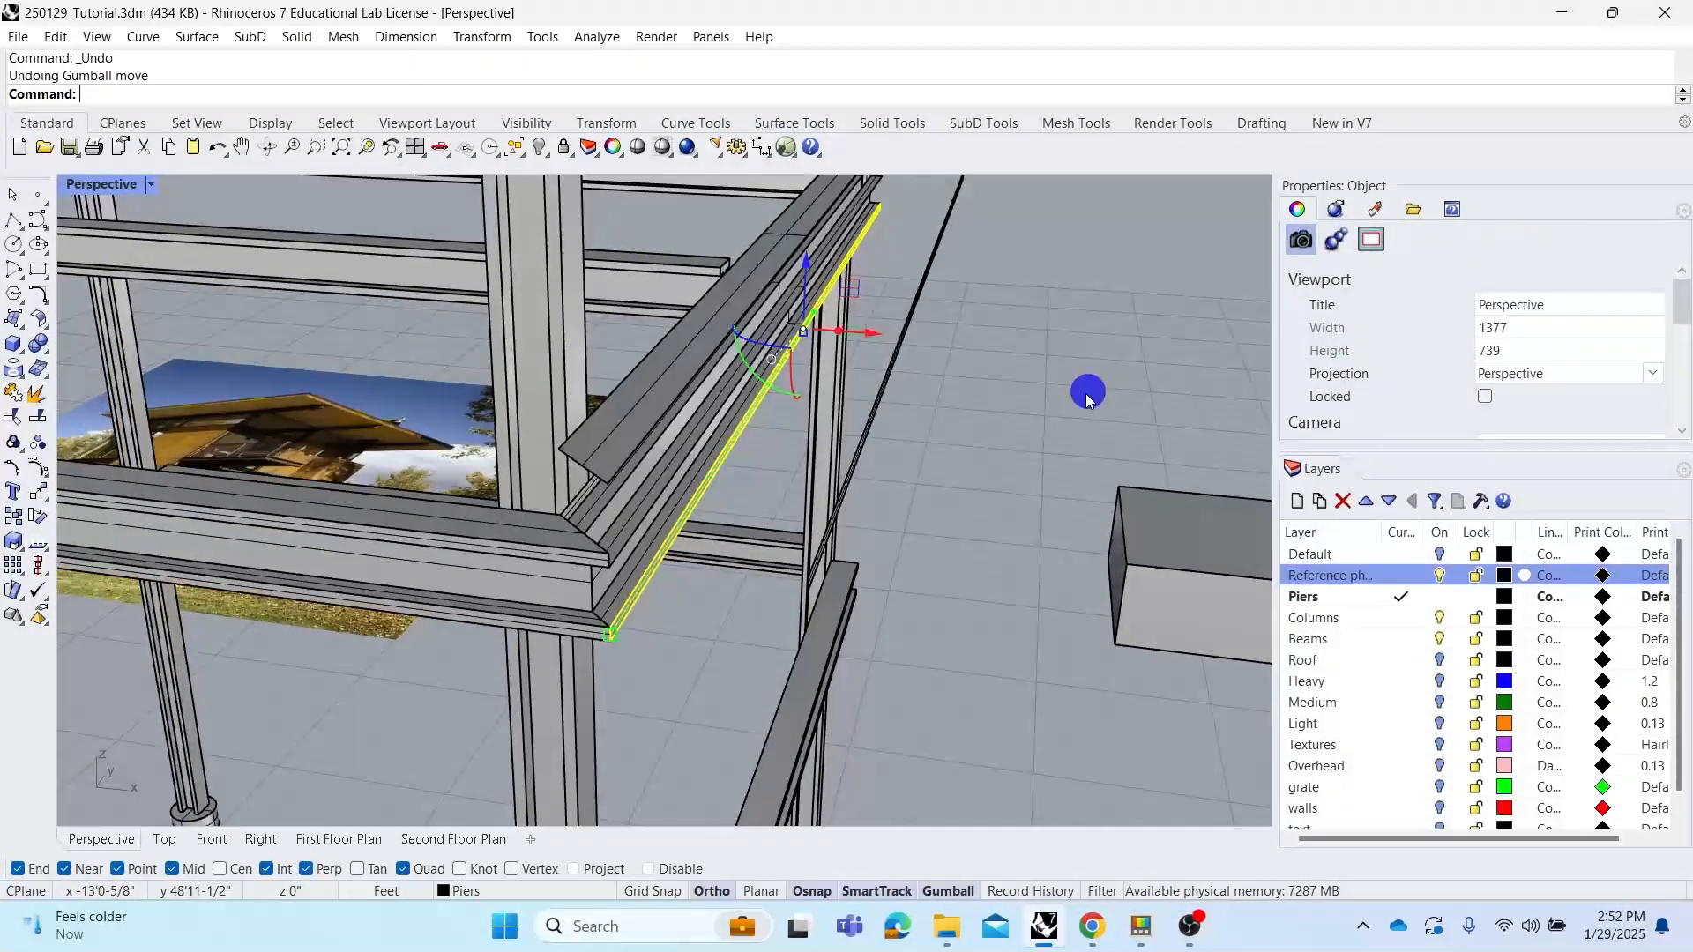
click(1084, 398)
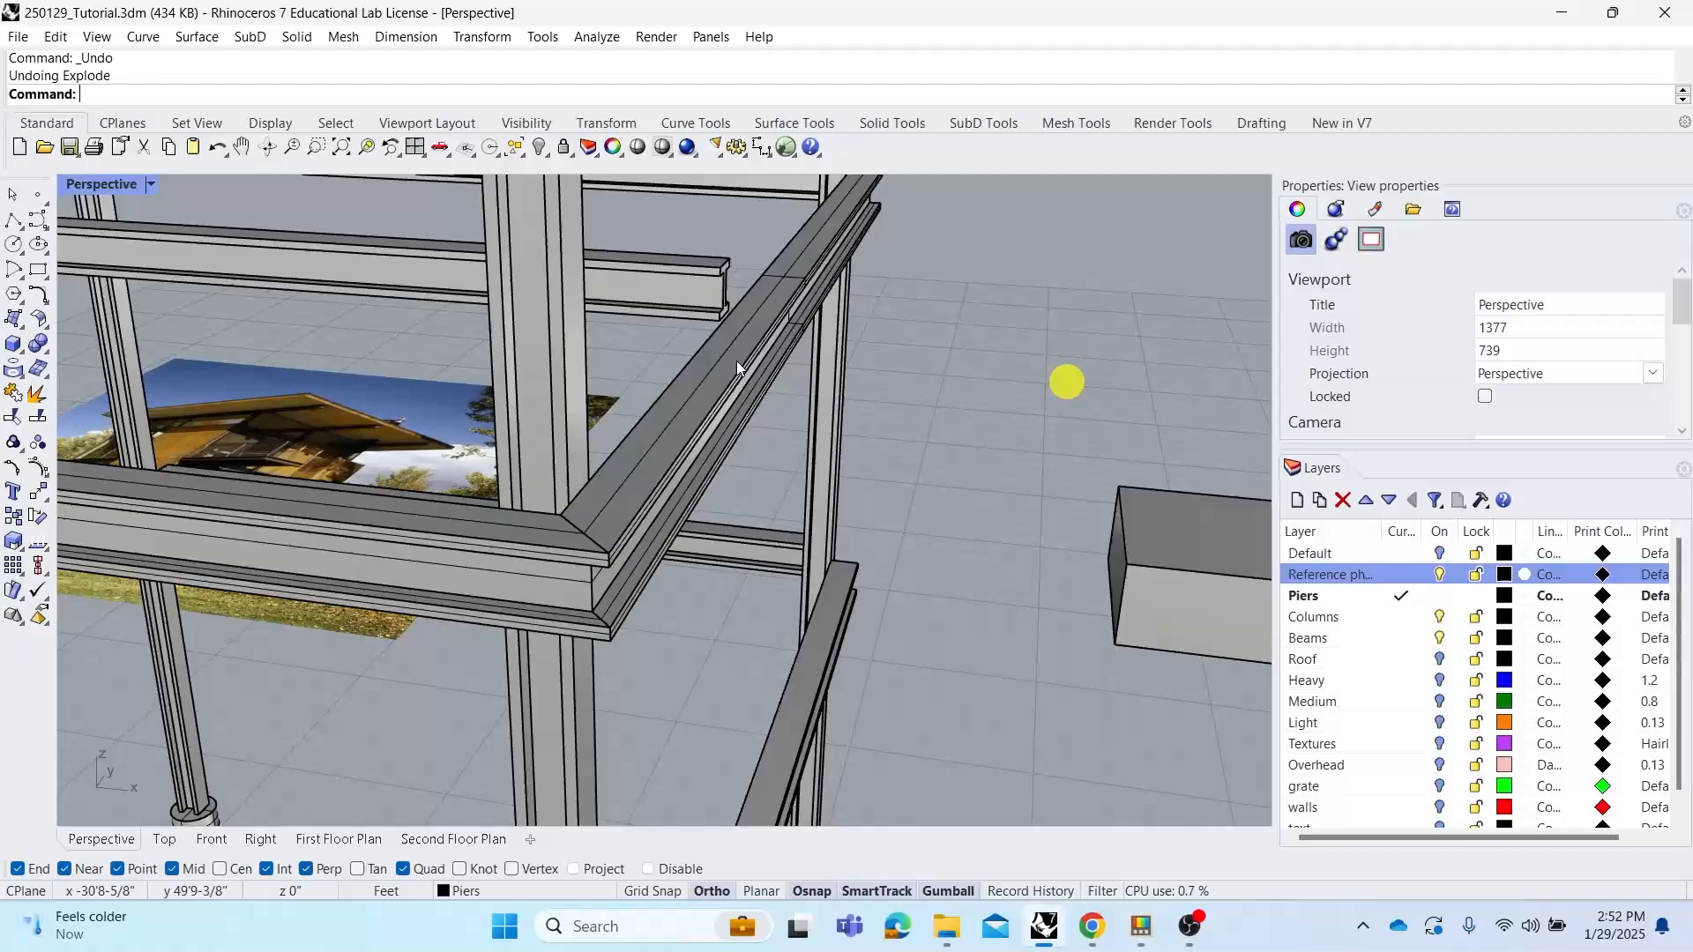
key(ctrl+z)
Turn on the Roof and Heavy layers to show the roof outline curves
right_drag(776, 378, 808, 411)
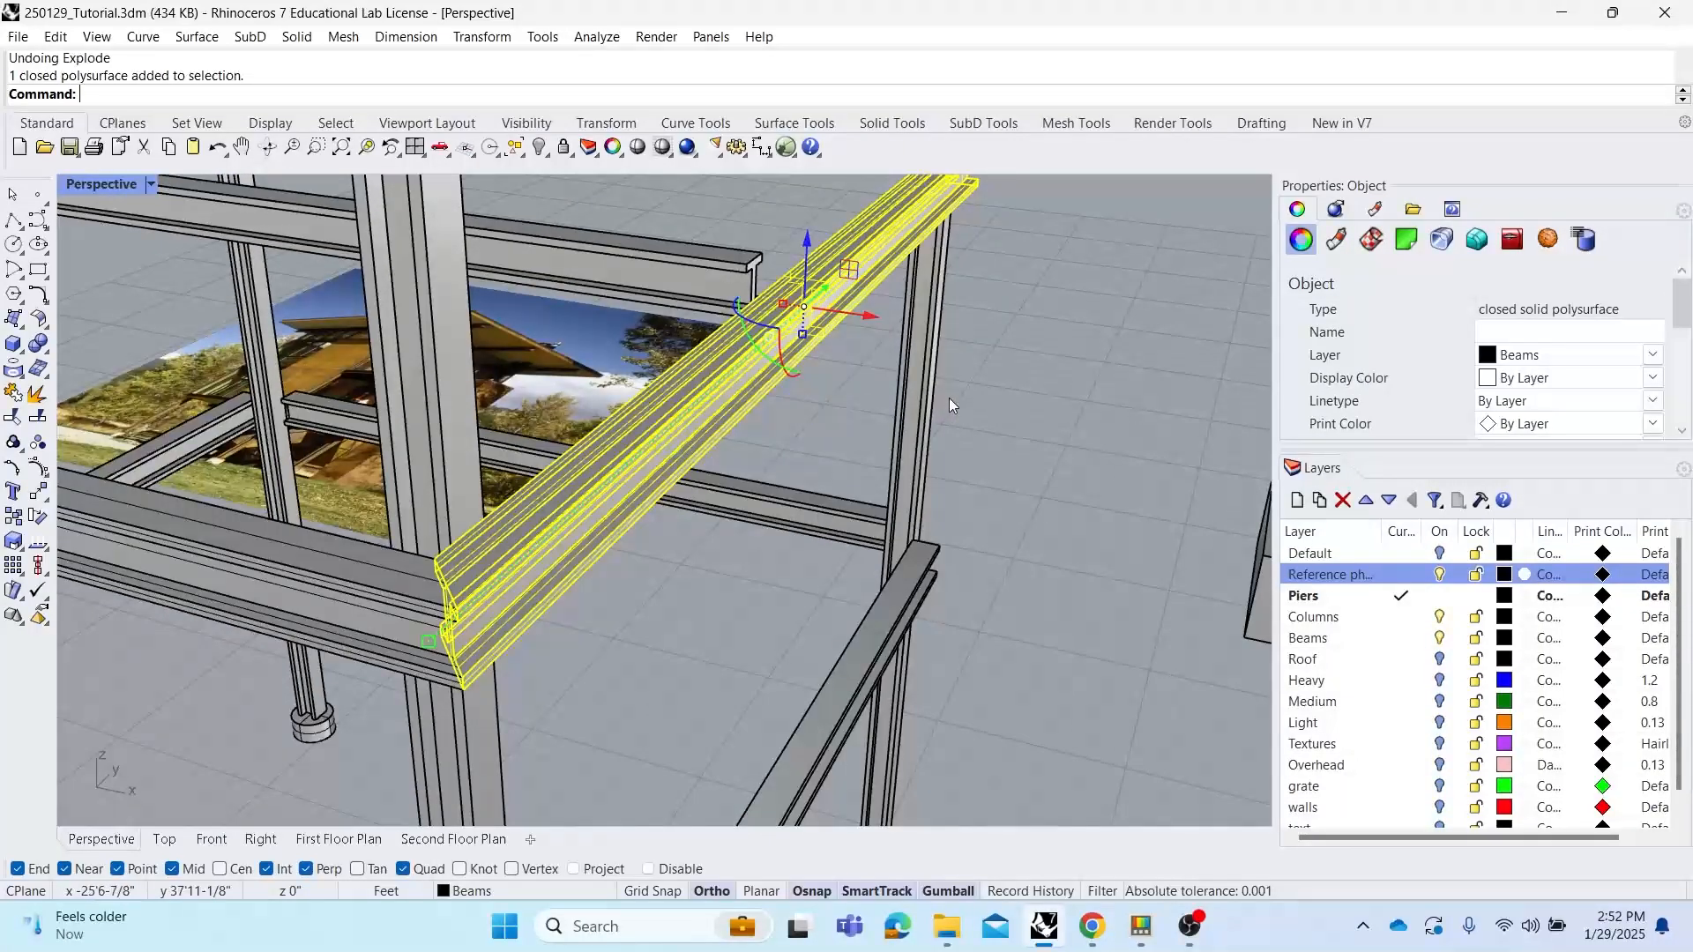
click(970, 390)
scroll(853, 409, down, 6)
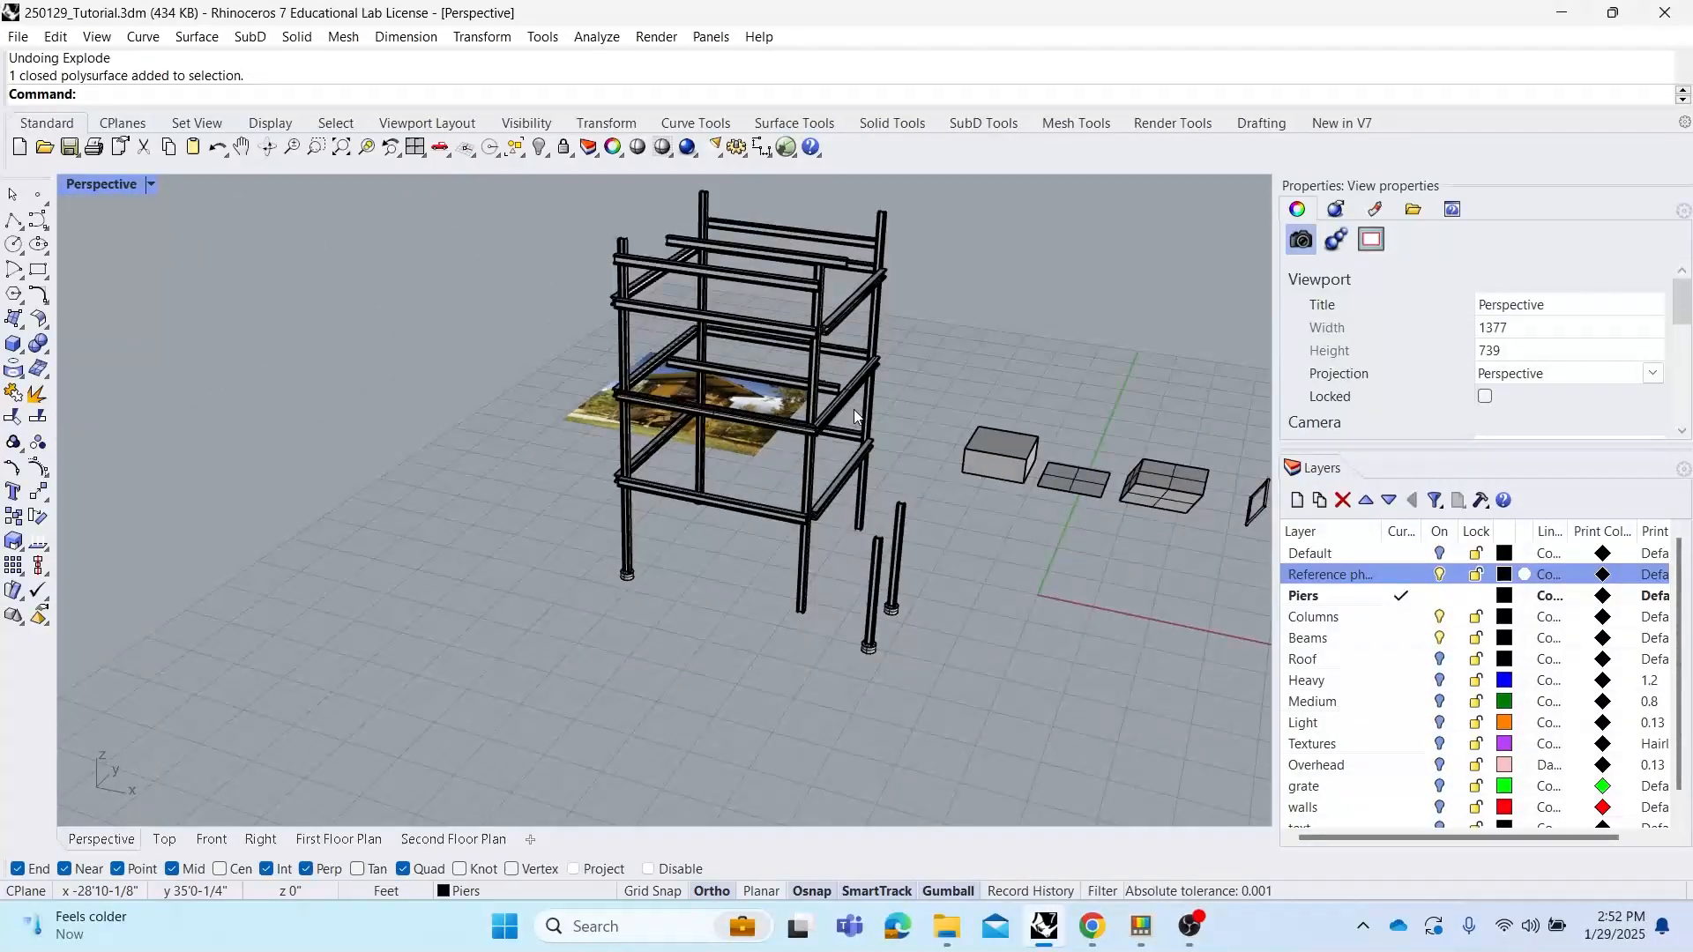
right_drag(854, 409, 715, 395)
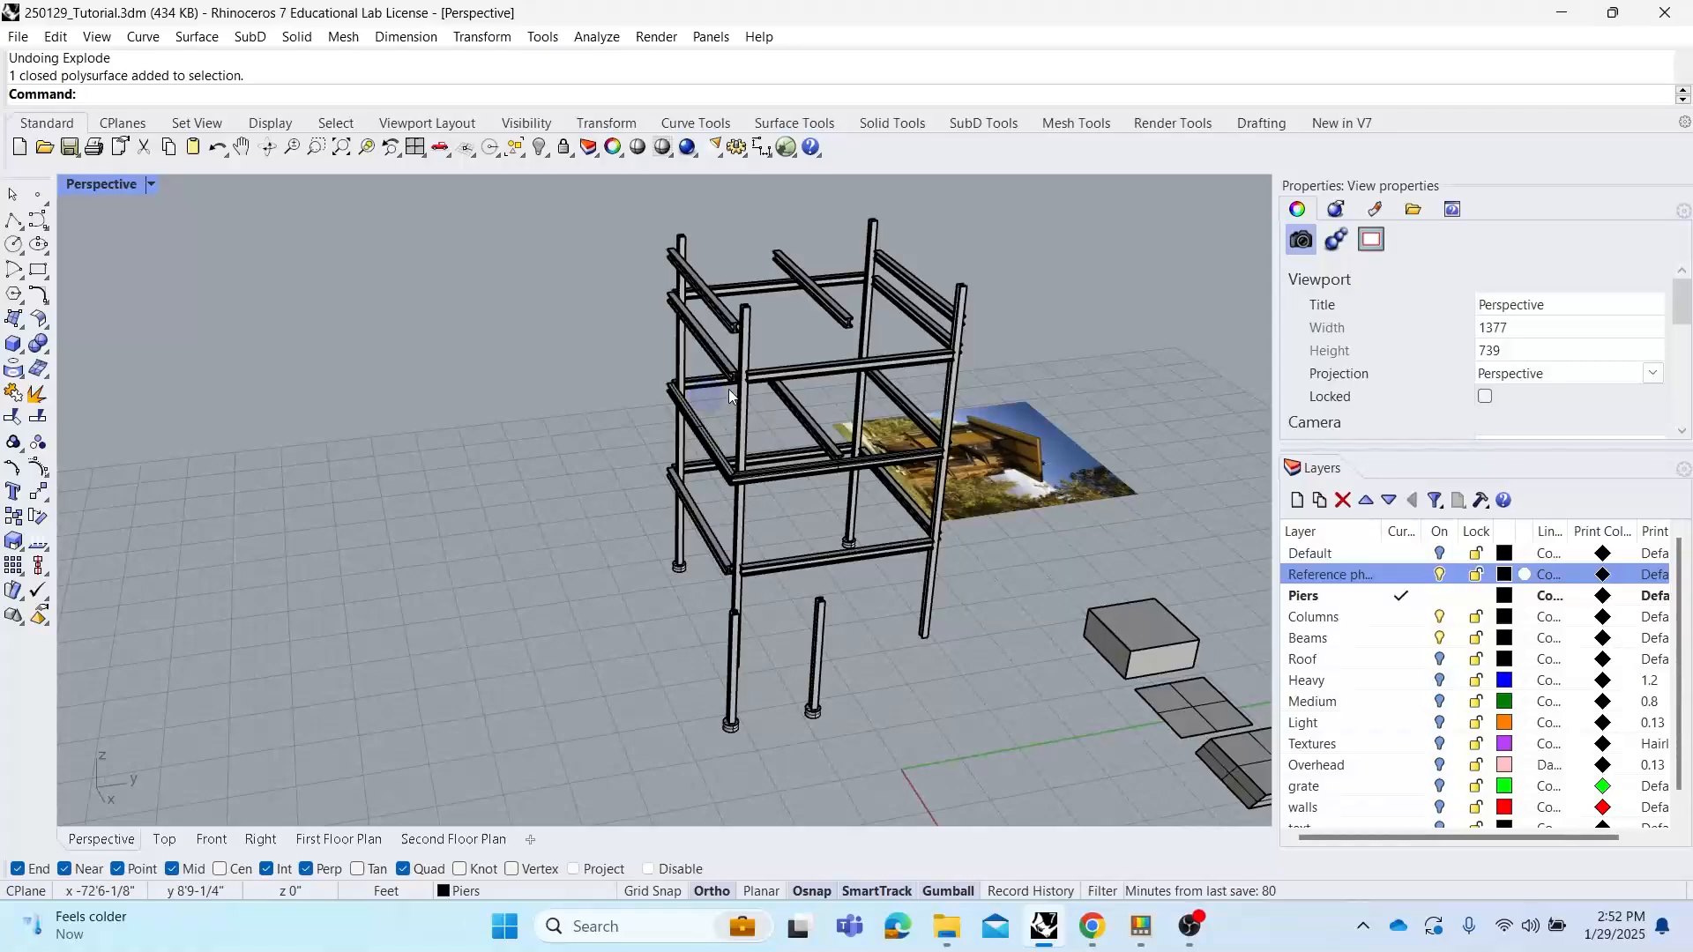
click(1440, 555)
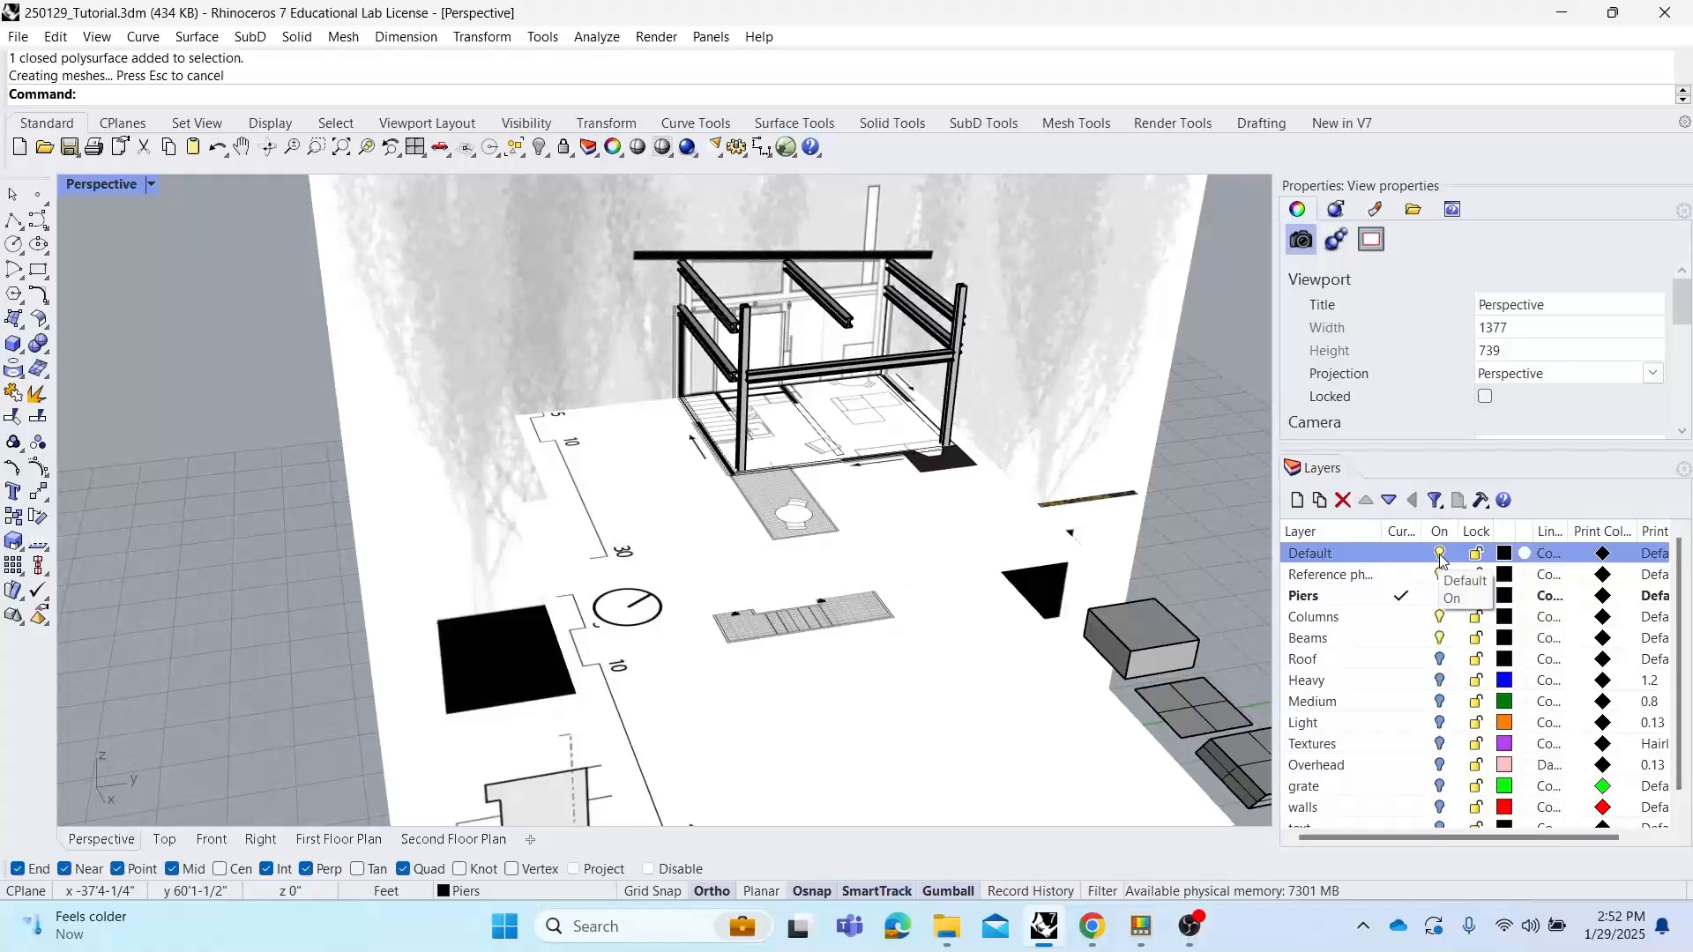
click(1440, 555)
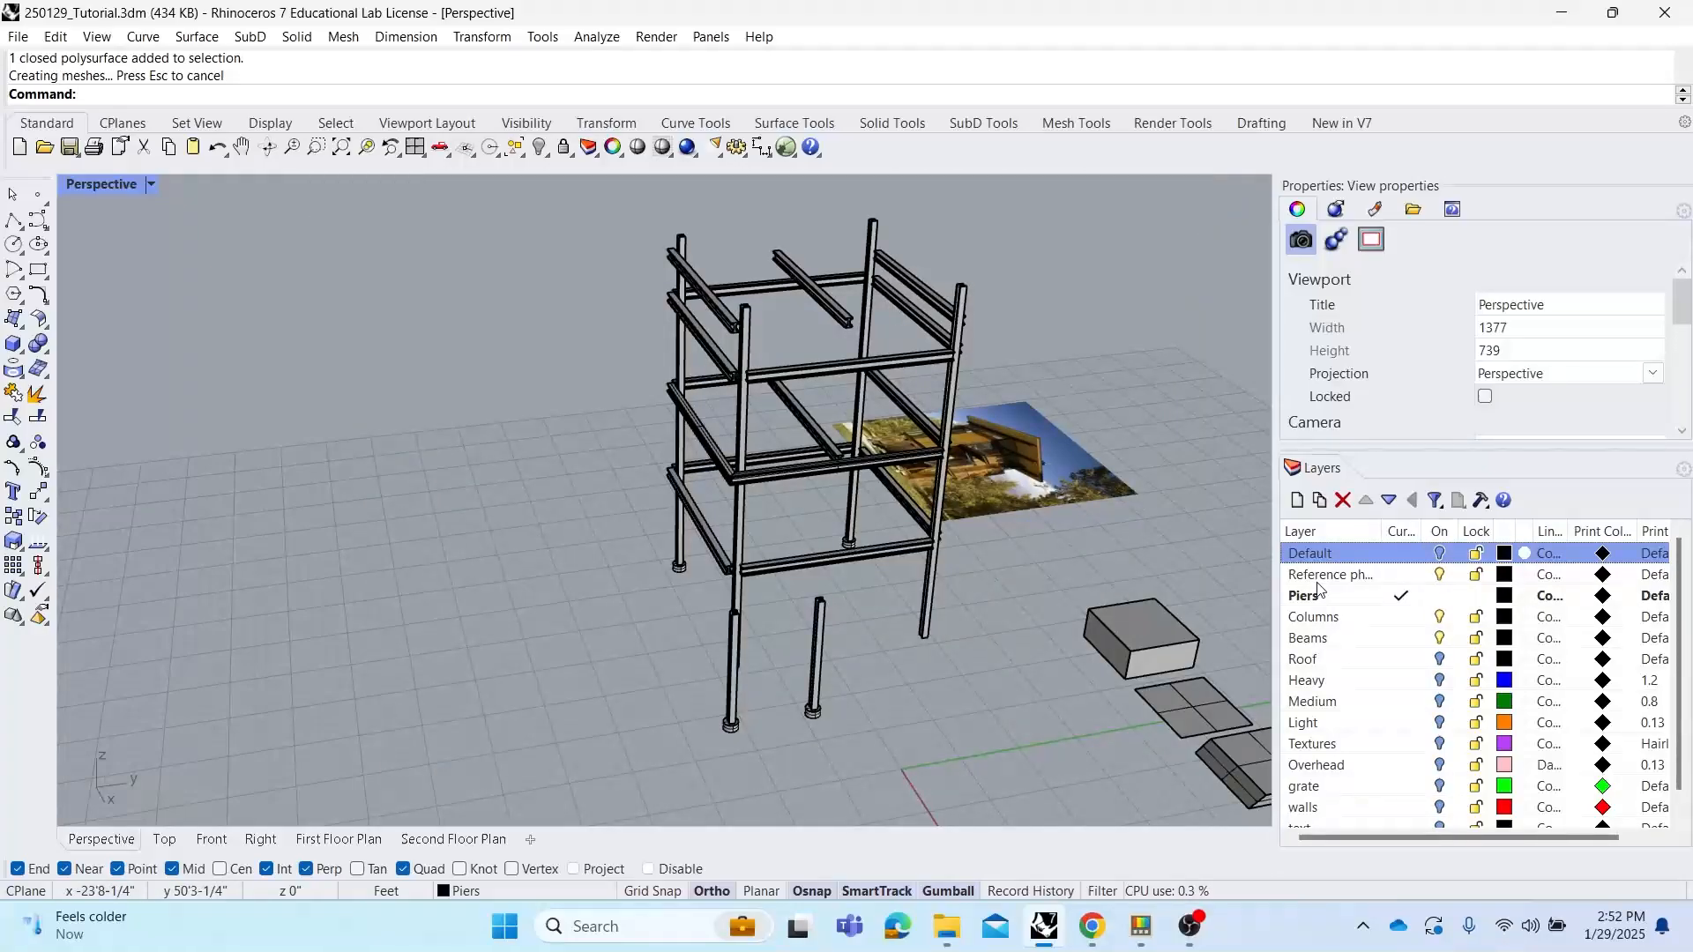
click(1440, 661)
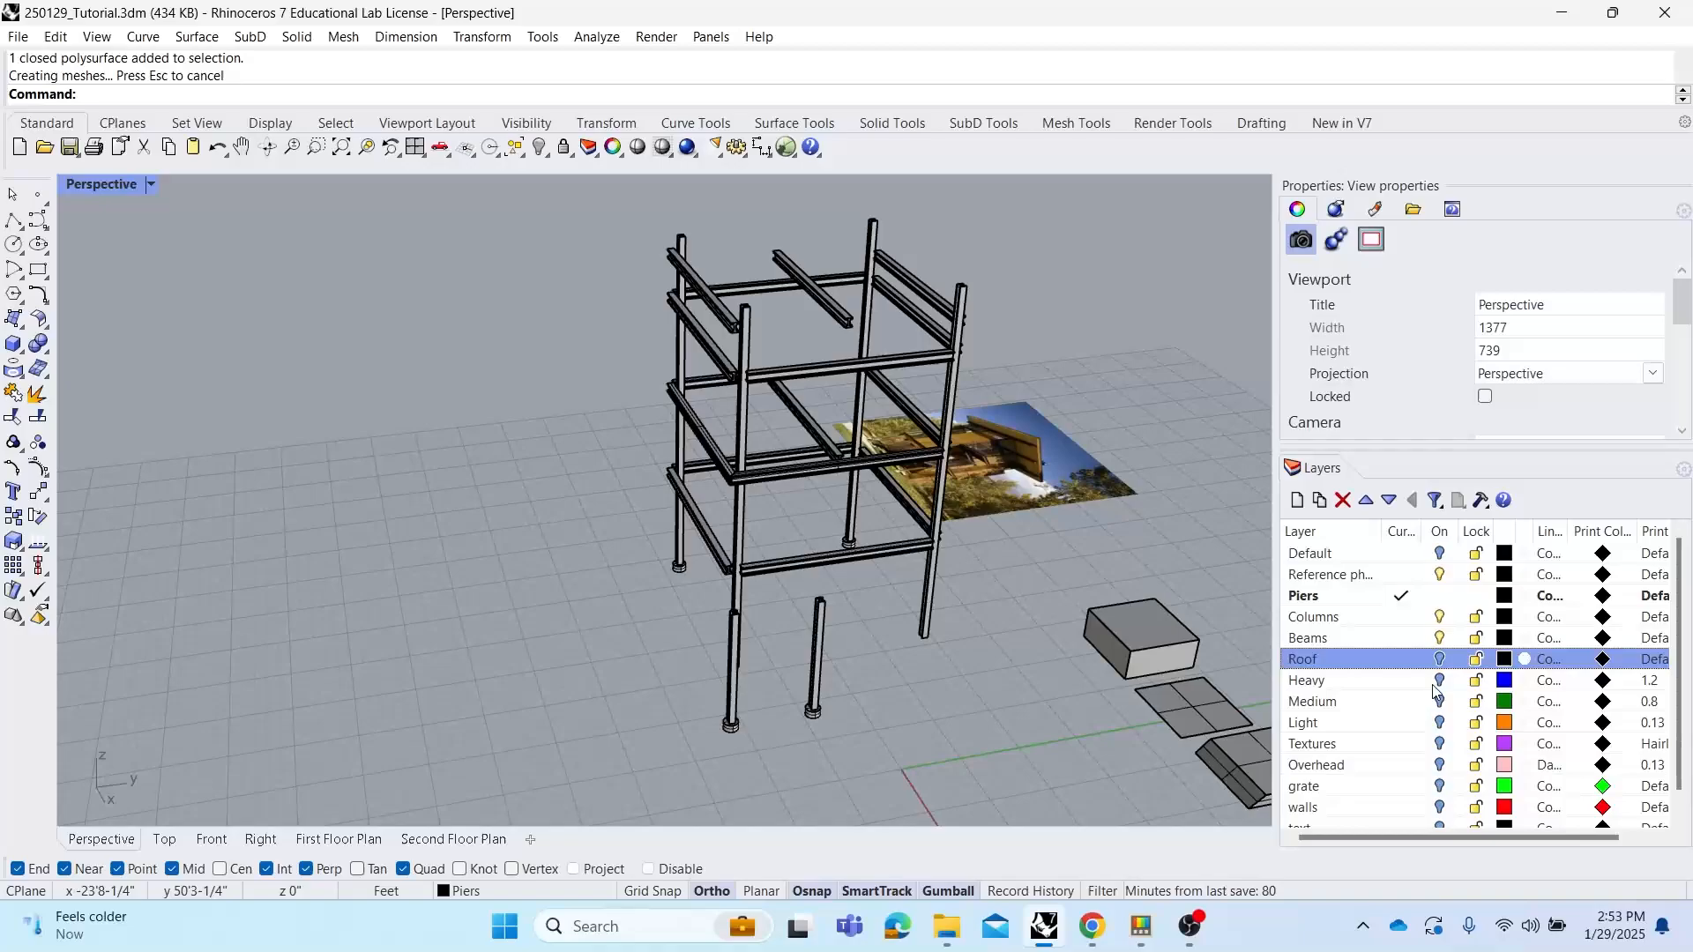
click(1434, 684)
Try extruding the roof outline curve into a solid slab, then undo the extrusion
right_drag(794, 302, 727, 231)
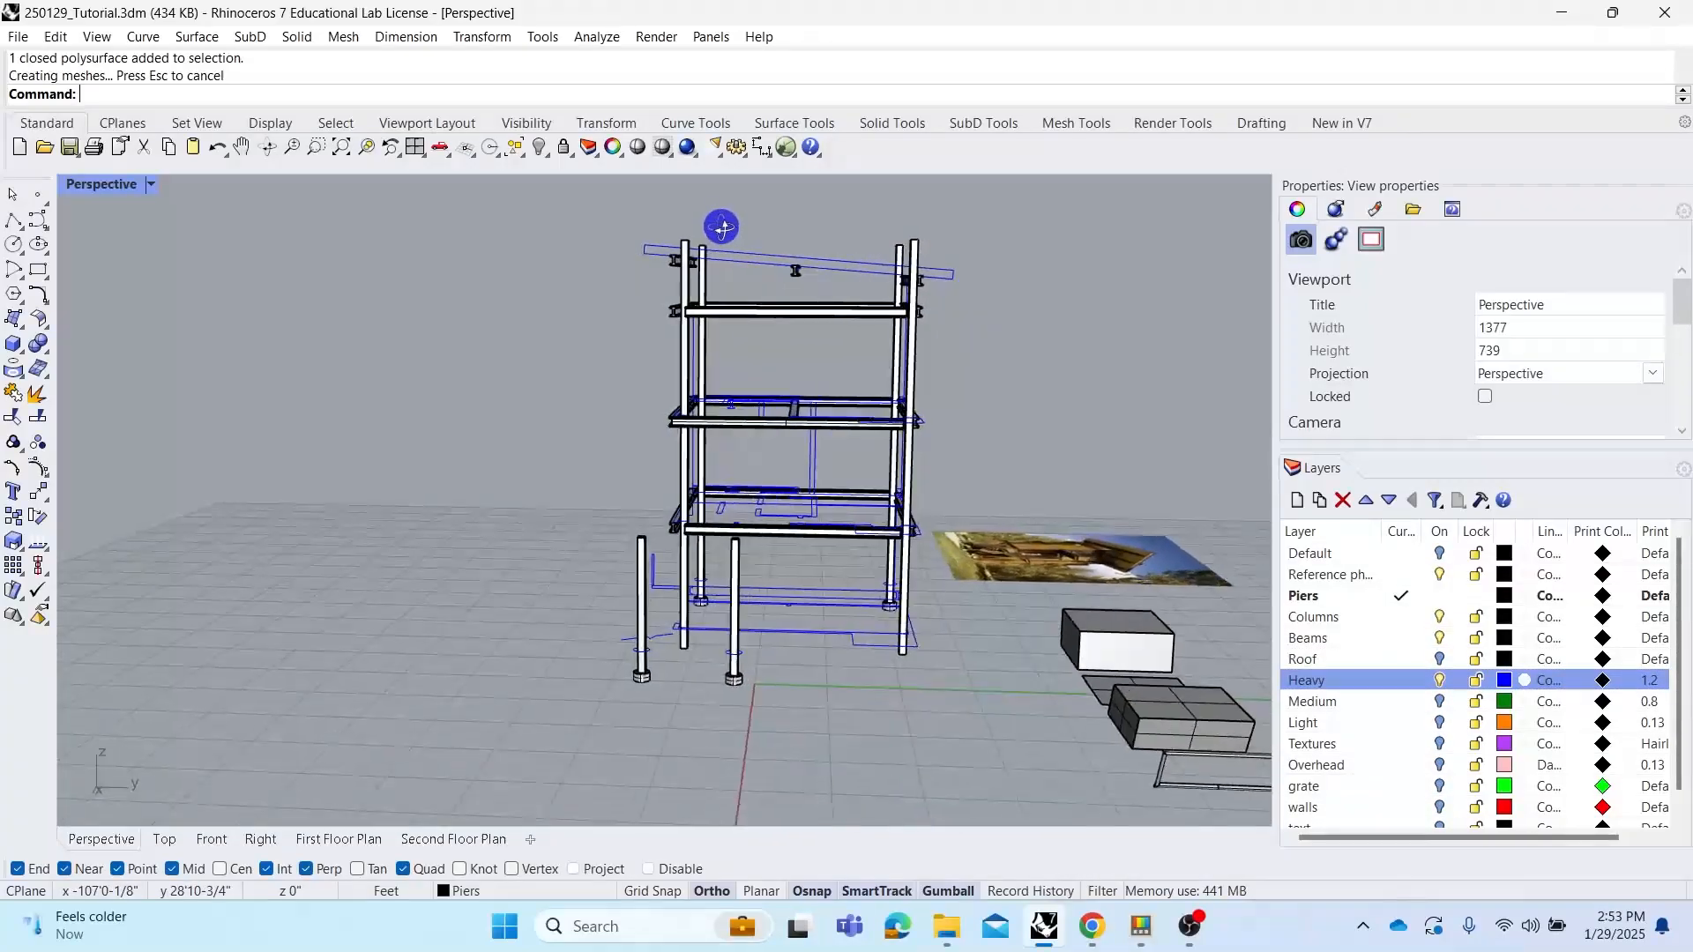
scroll(736, 234, up, 7)
mouse_move(765, 294)
right_down()
mouse_move(804, 281)
mouse_move(732, 296)
right_up()
click(687, 301)
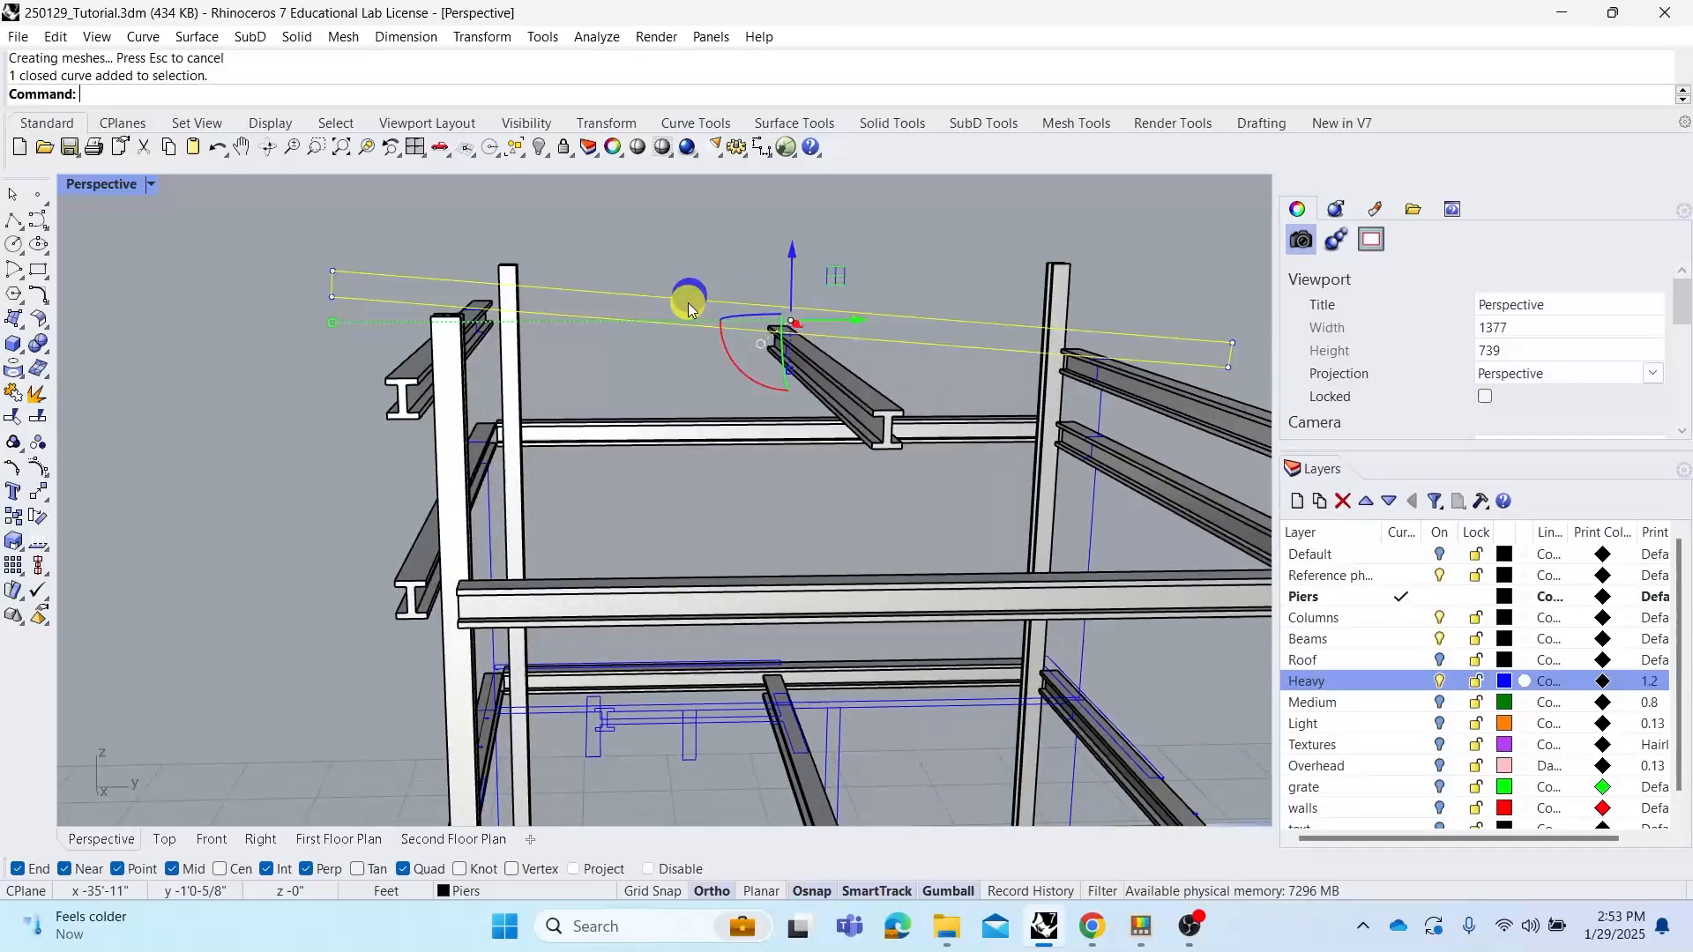
right_drag(564, 273, 661, 295)
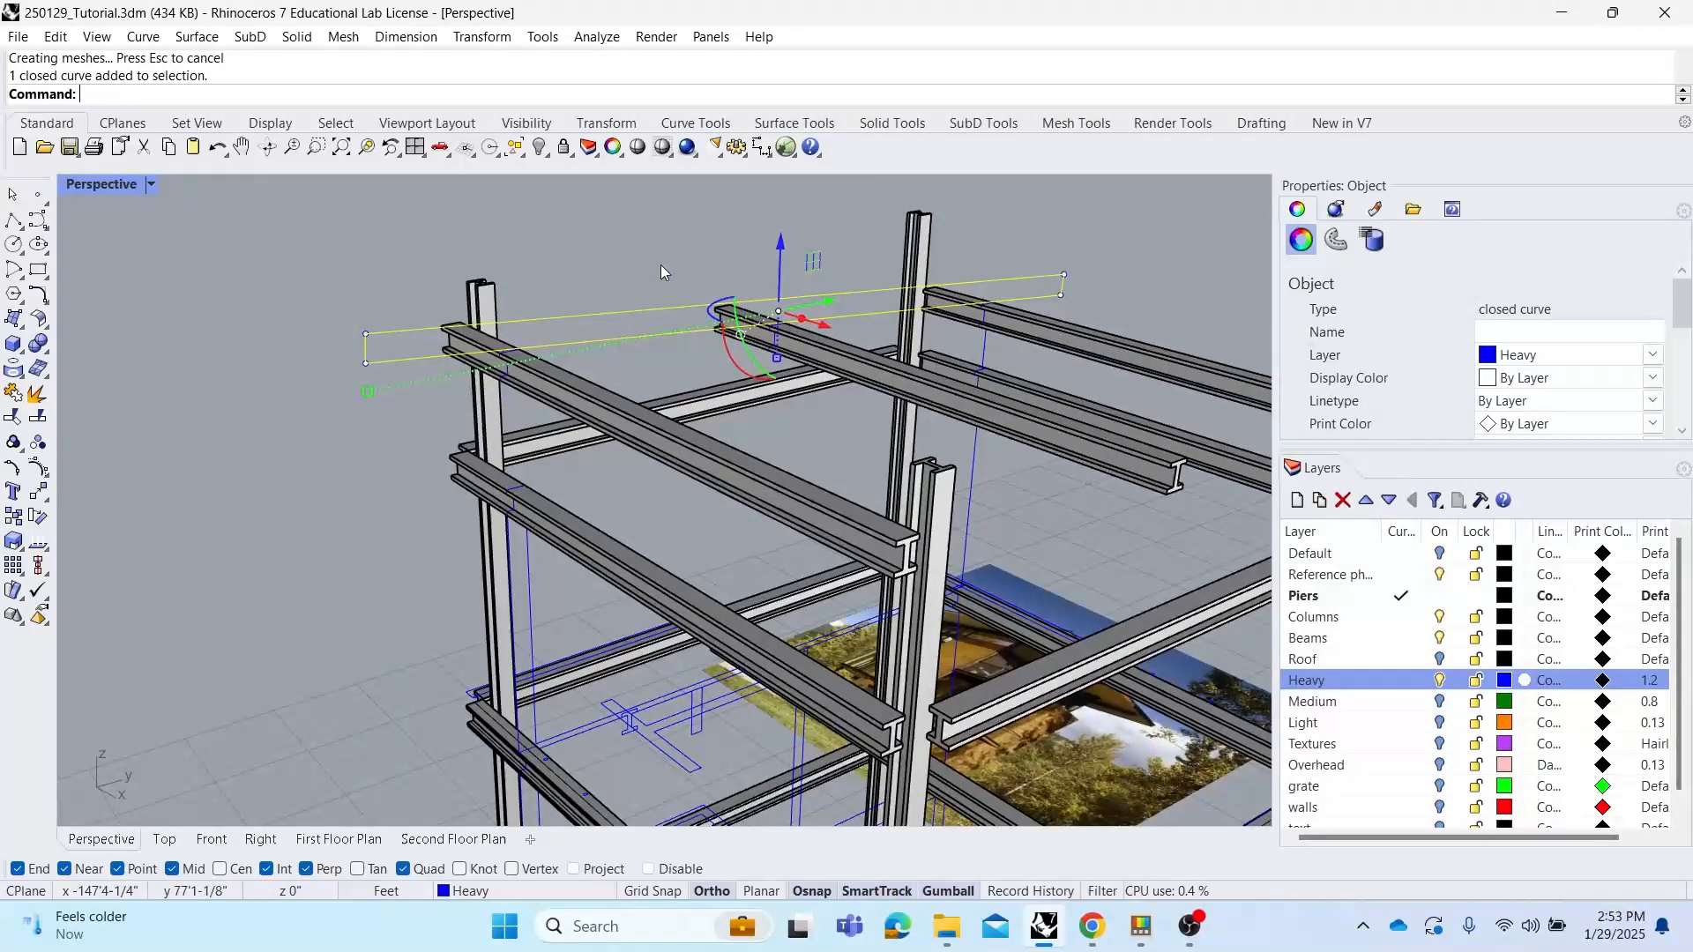
right_click(589, 283)
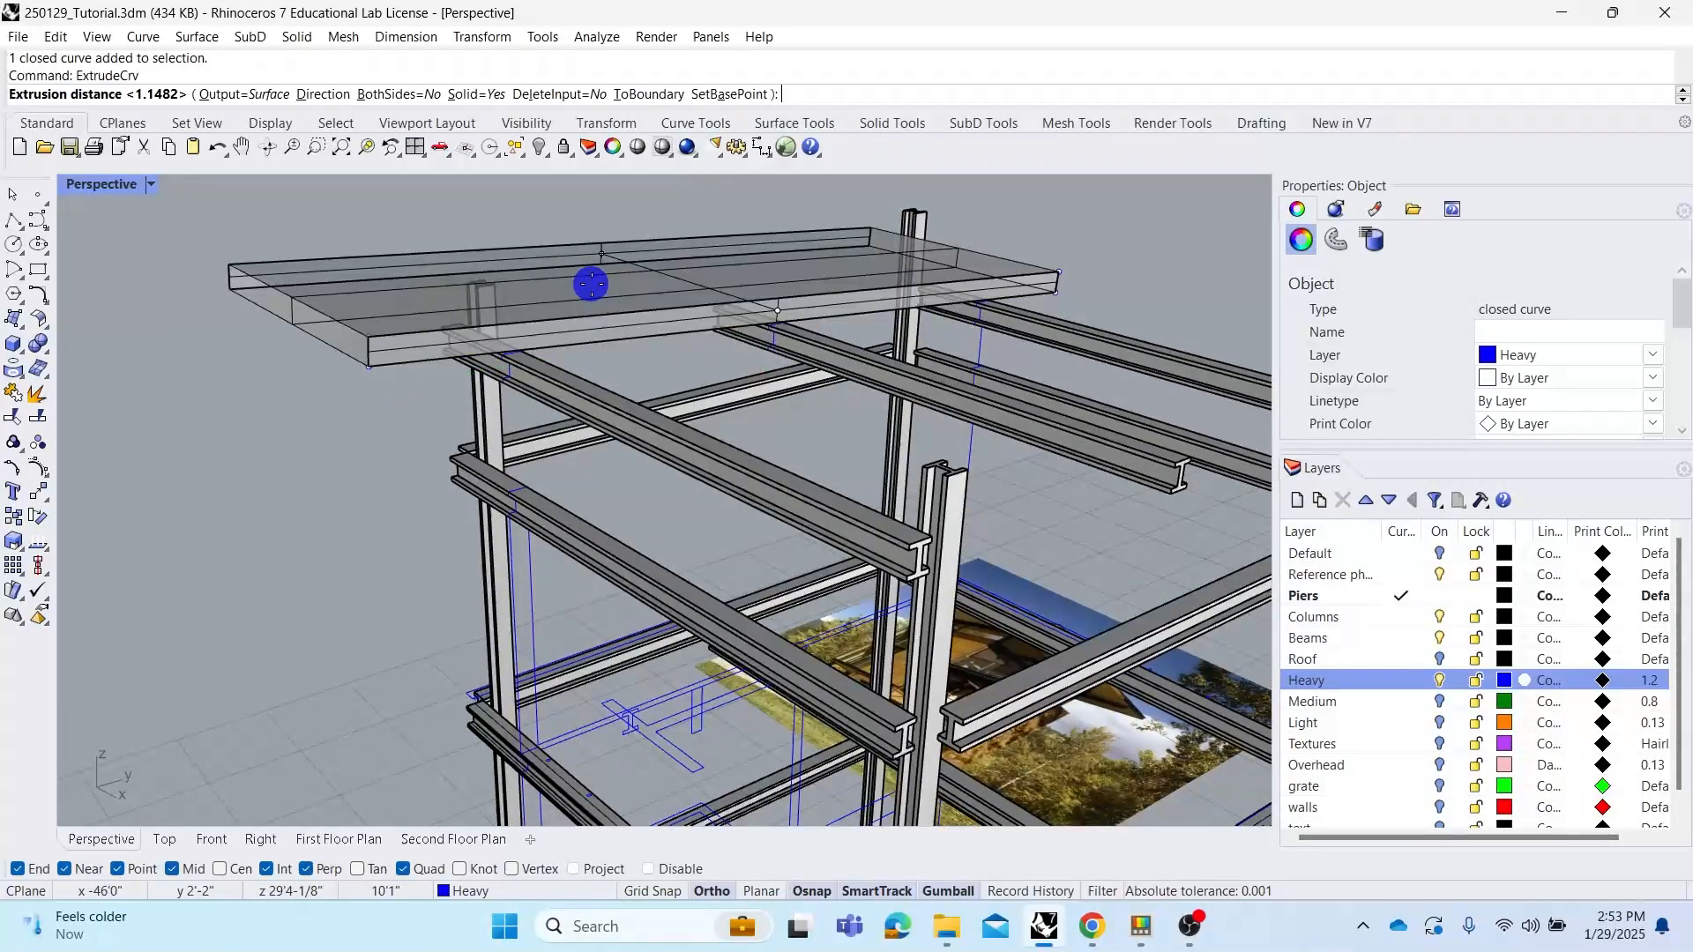
scroll(627, 281, down, 4)
click(1111, 308)
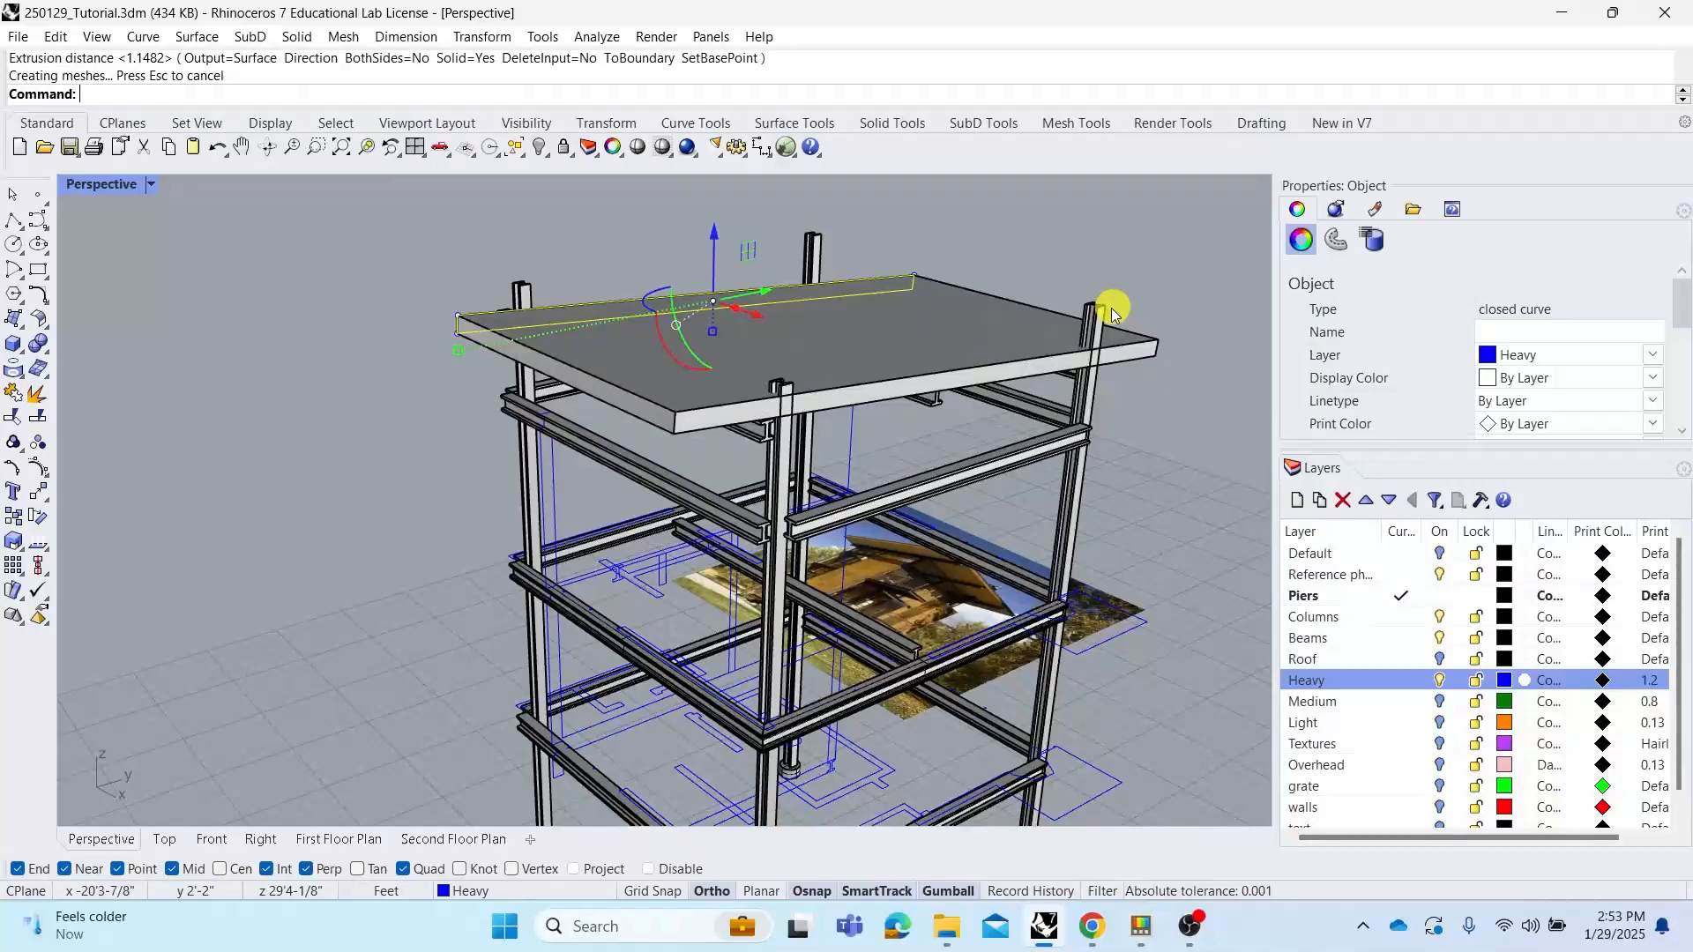
key(Escape)
right_drag(918, 352, 812, 347)
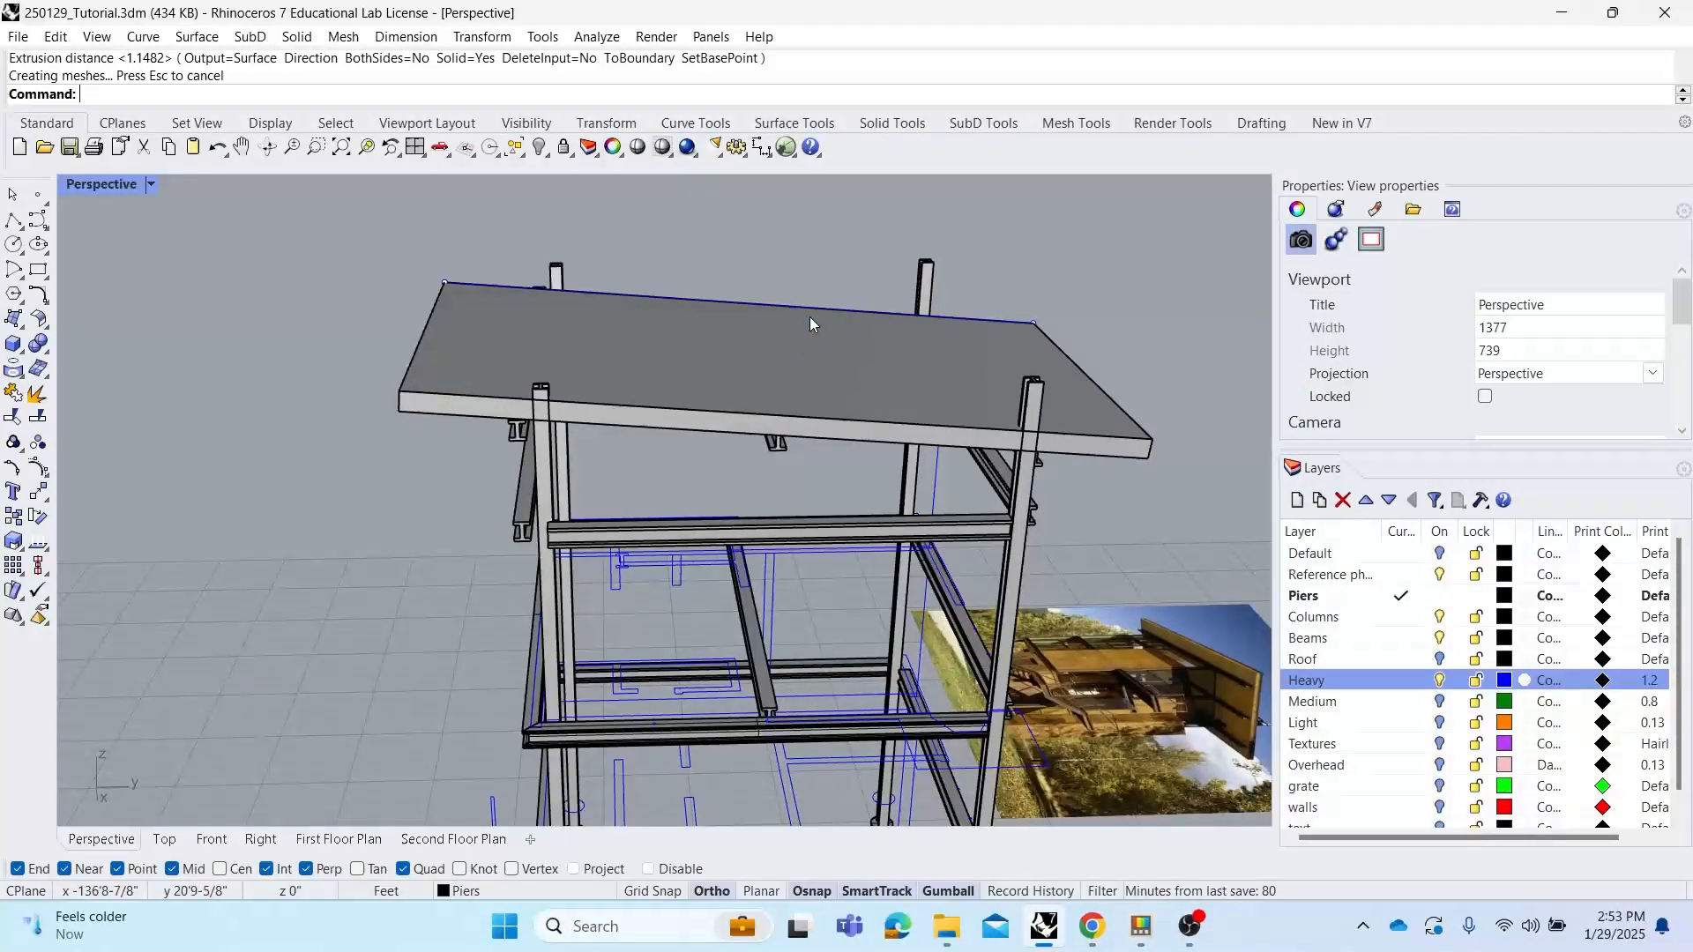
key(ctrl+z)
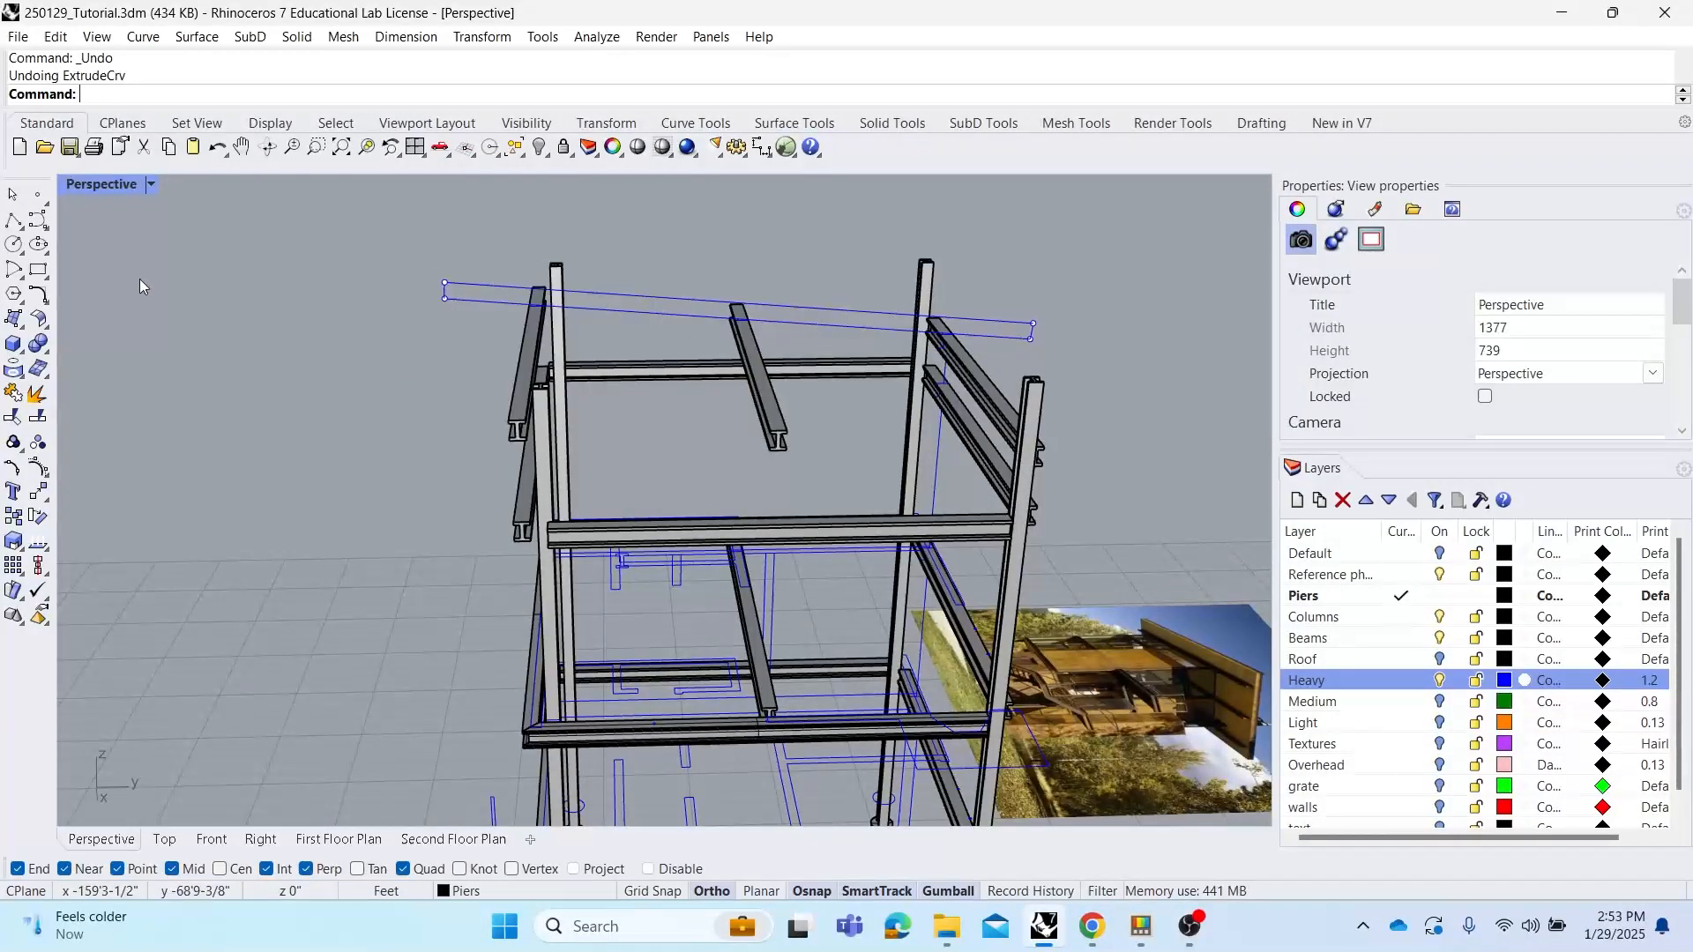
Draw a box spanning the roof outline's corners as the roof slab, setting its height
click(13, 343)
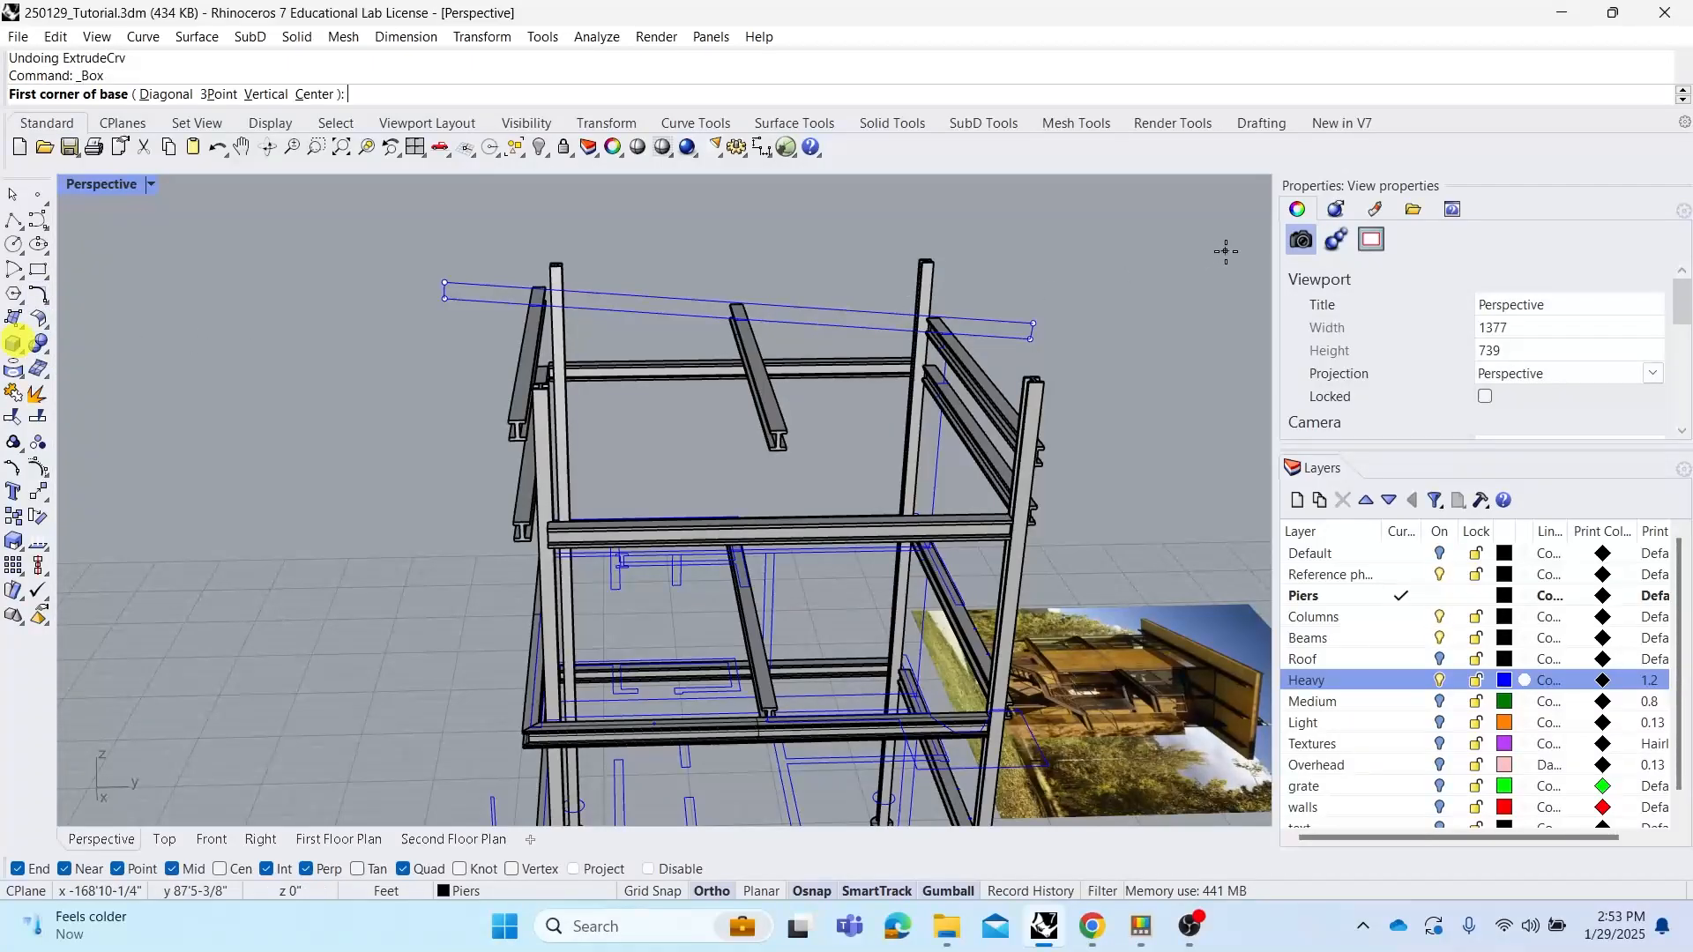
click(1033, 324)
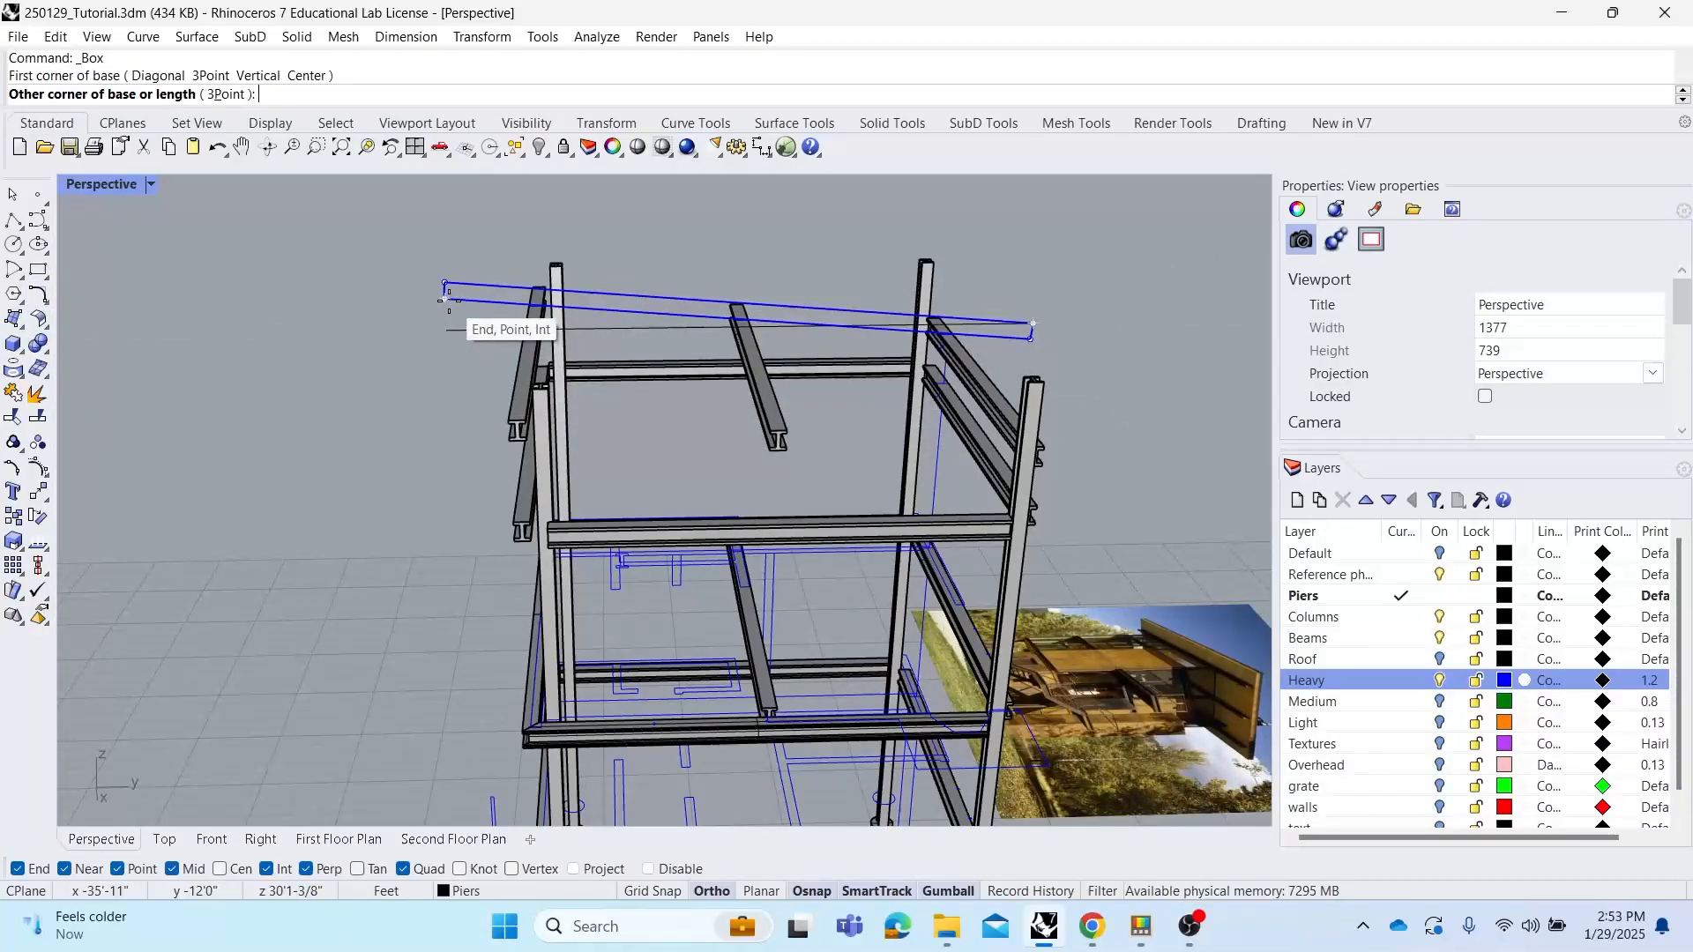
click(414, 428)
click(448, 297)
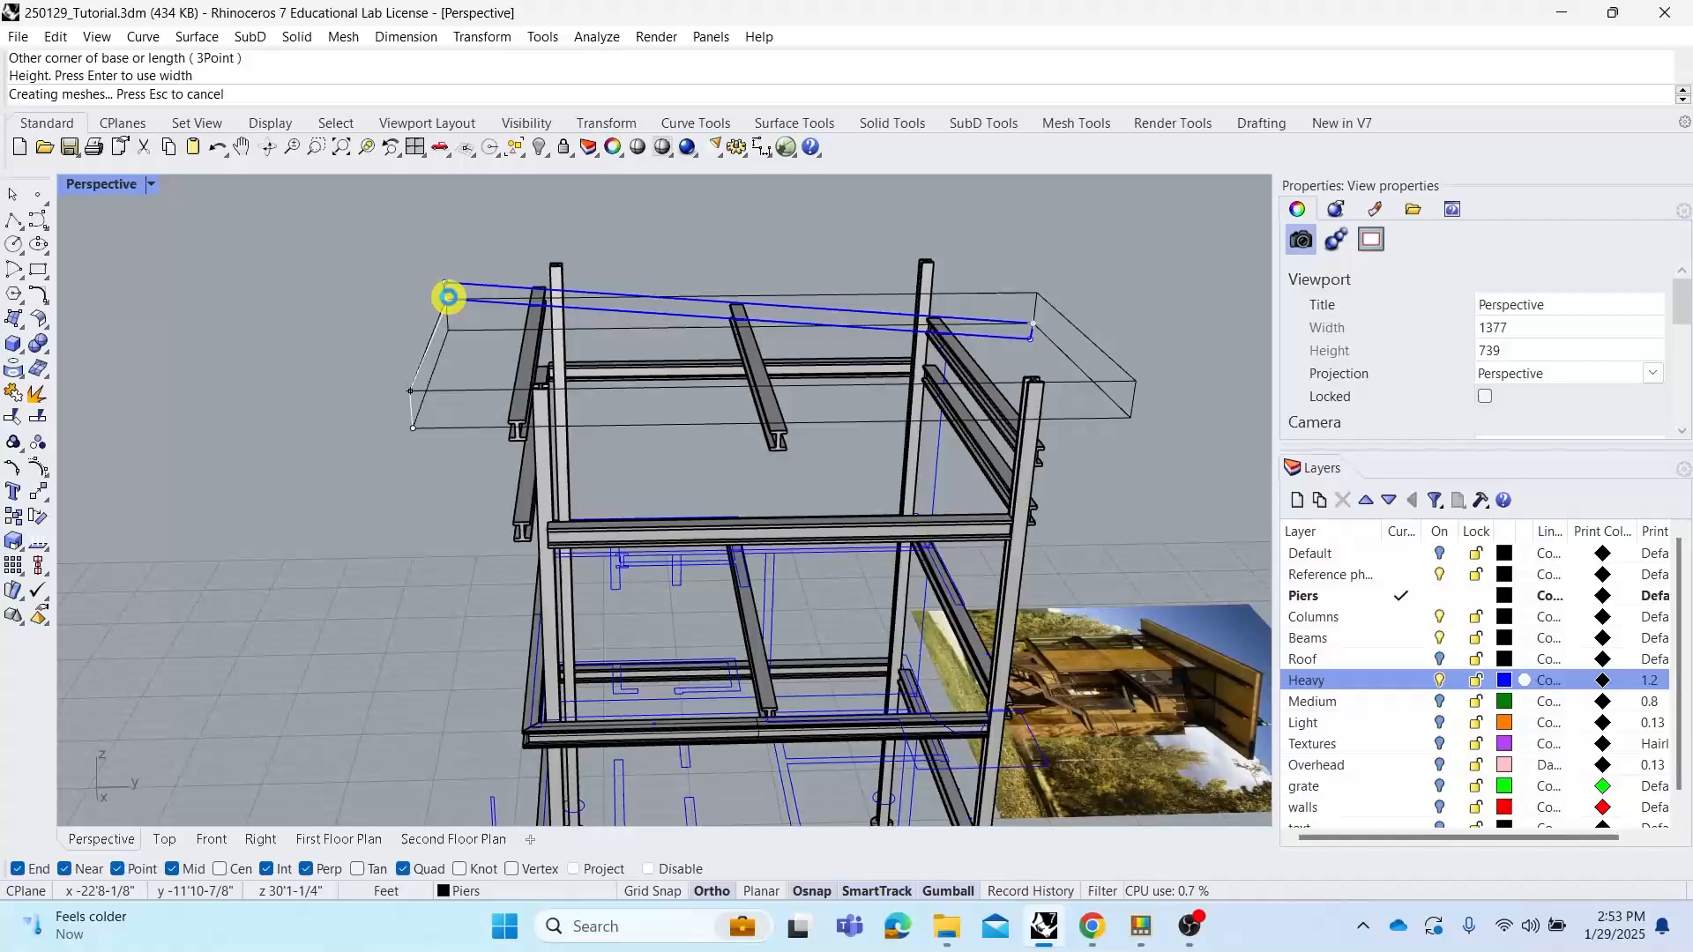
right_drag(857, 249, 838, 353)
click(652, 360)
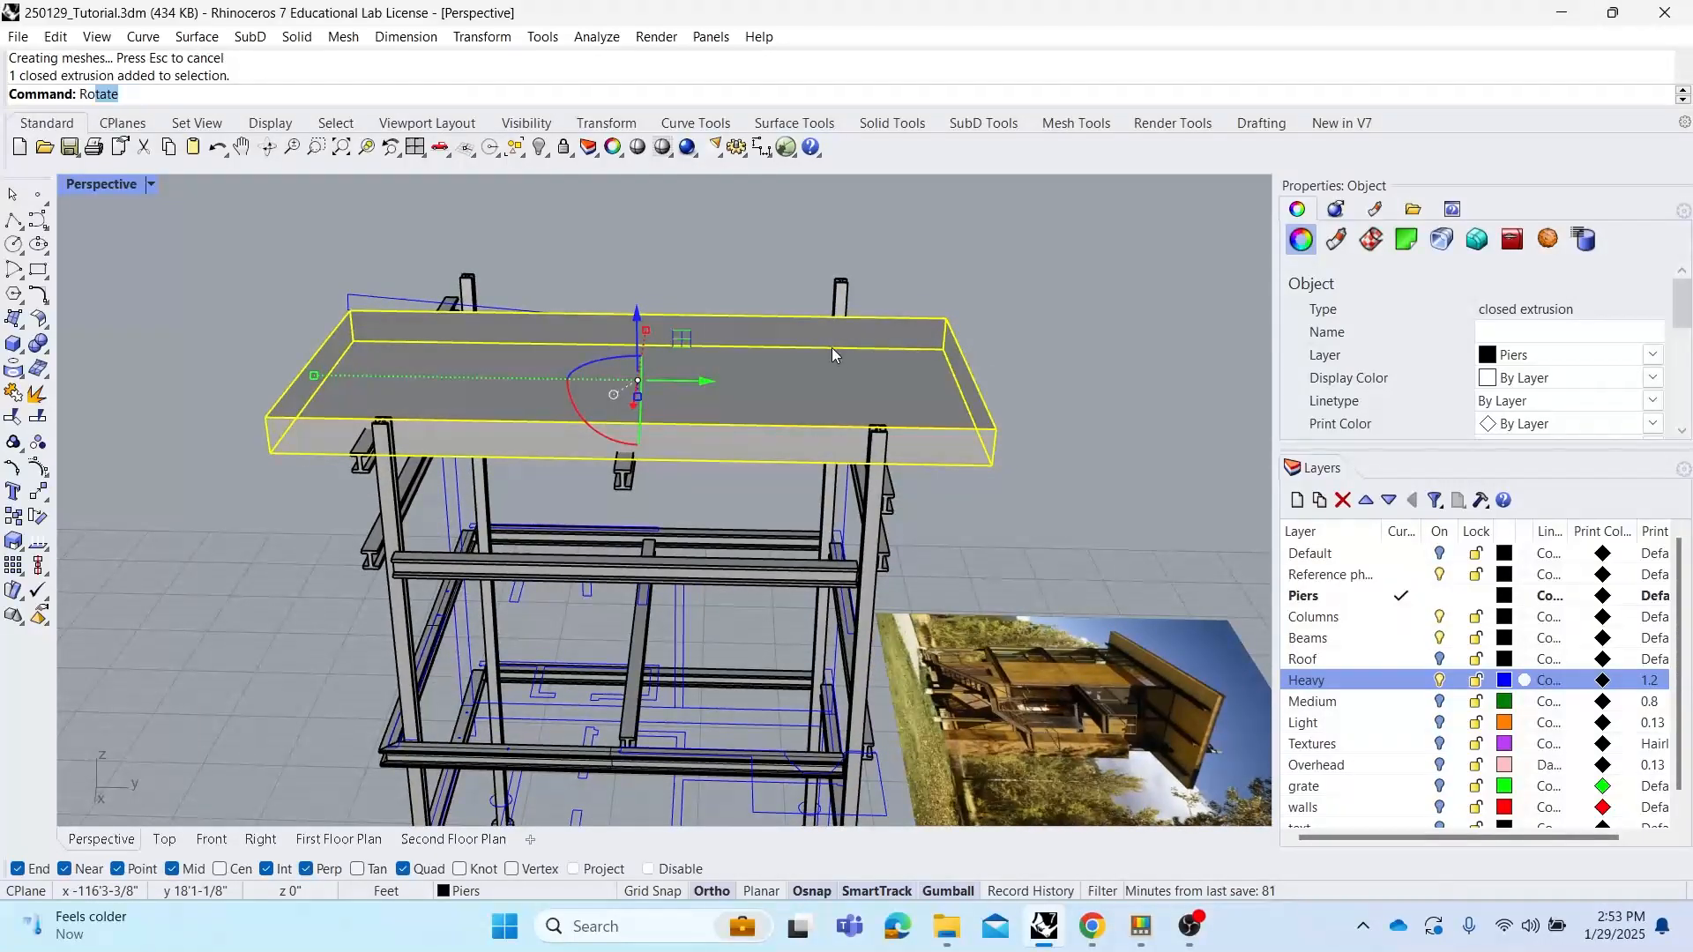
Rotate the roof slab in 3D about its end edge to tilt it into a sloped roof
click(137, 134)
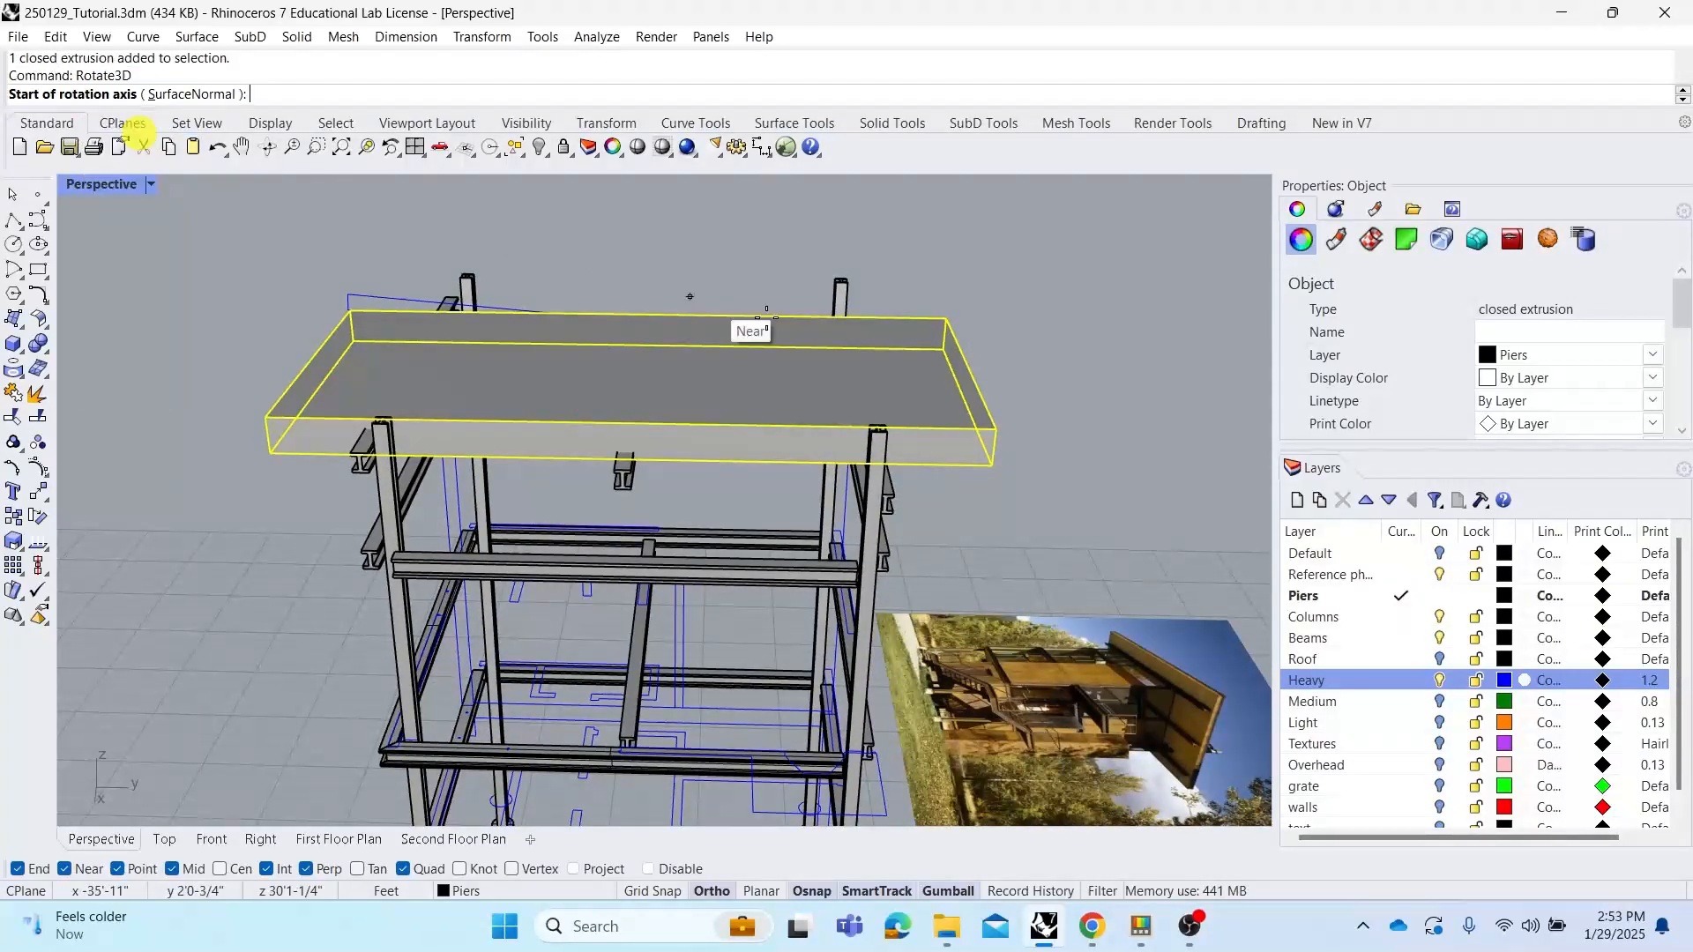
right_drag(764, 311, 326, 299)
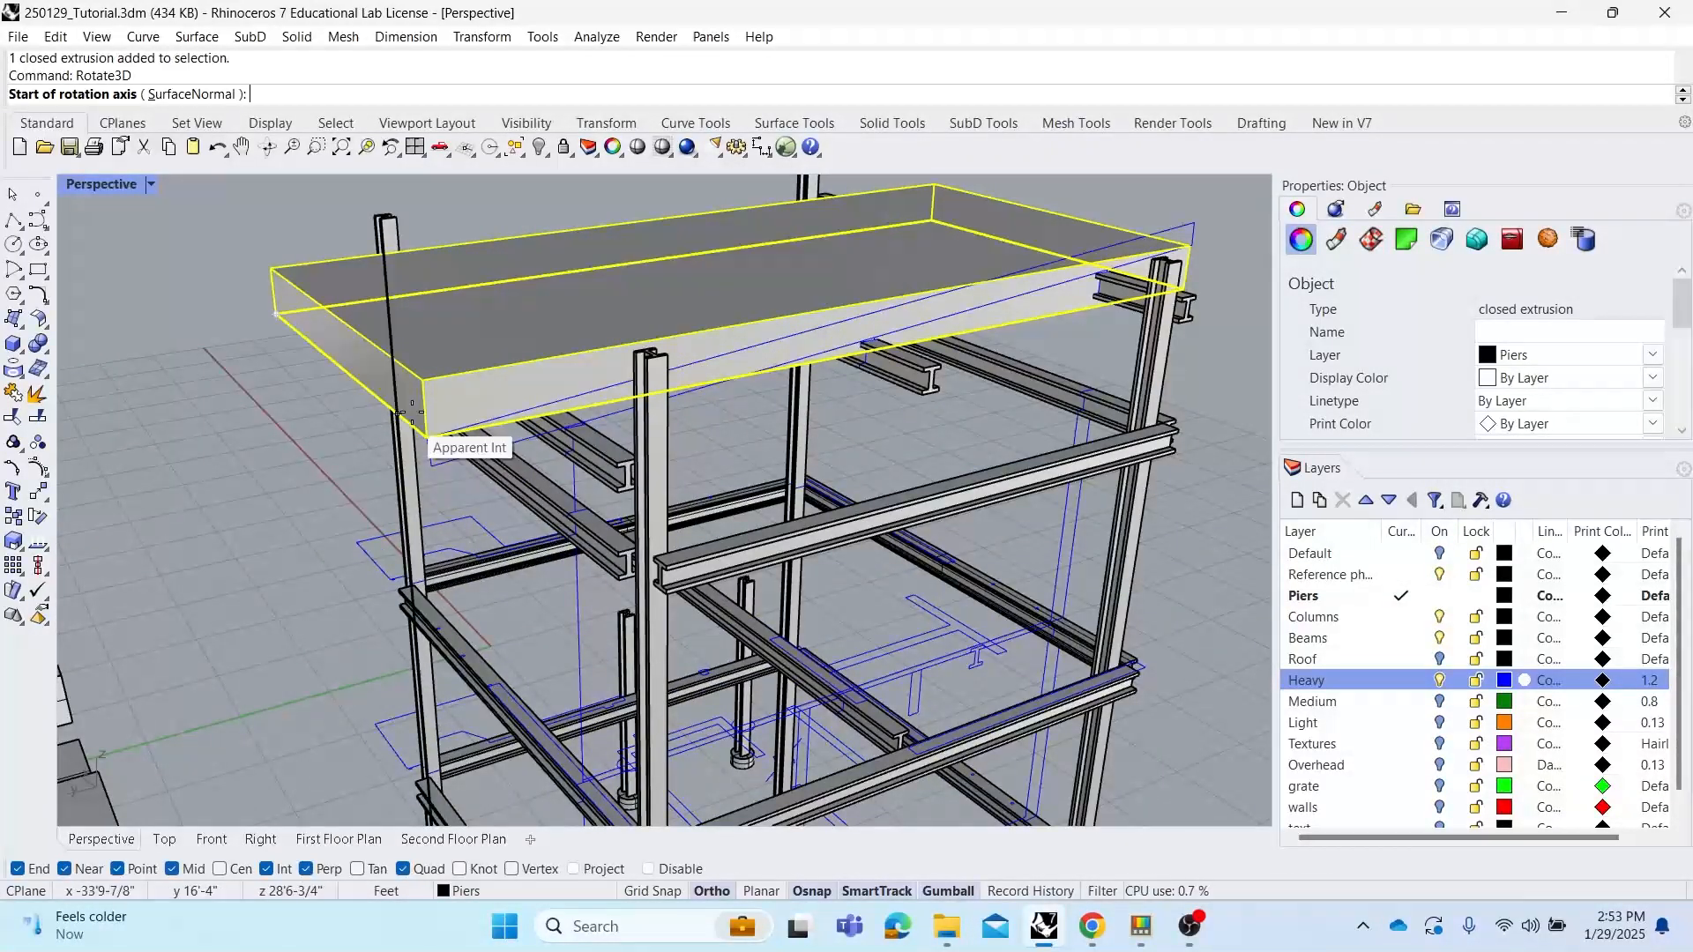
right_drag(434, 425, 397, 393)
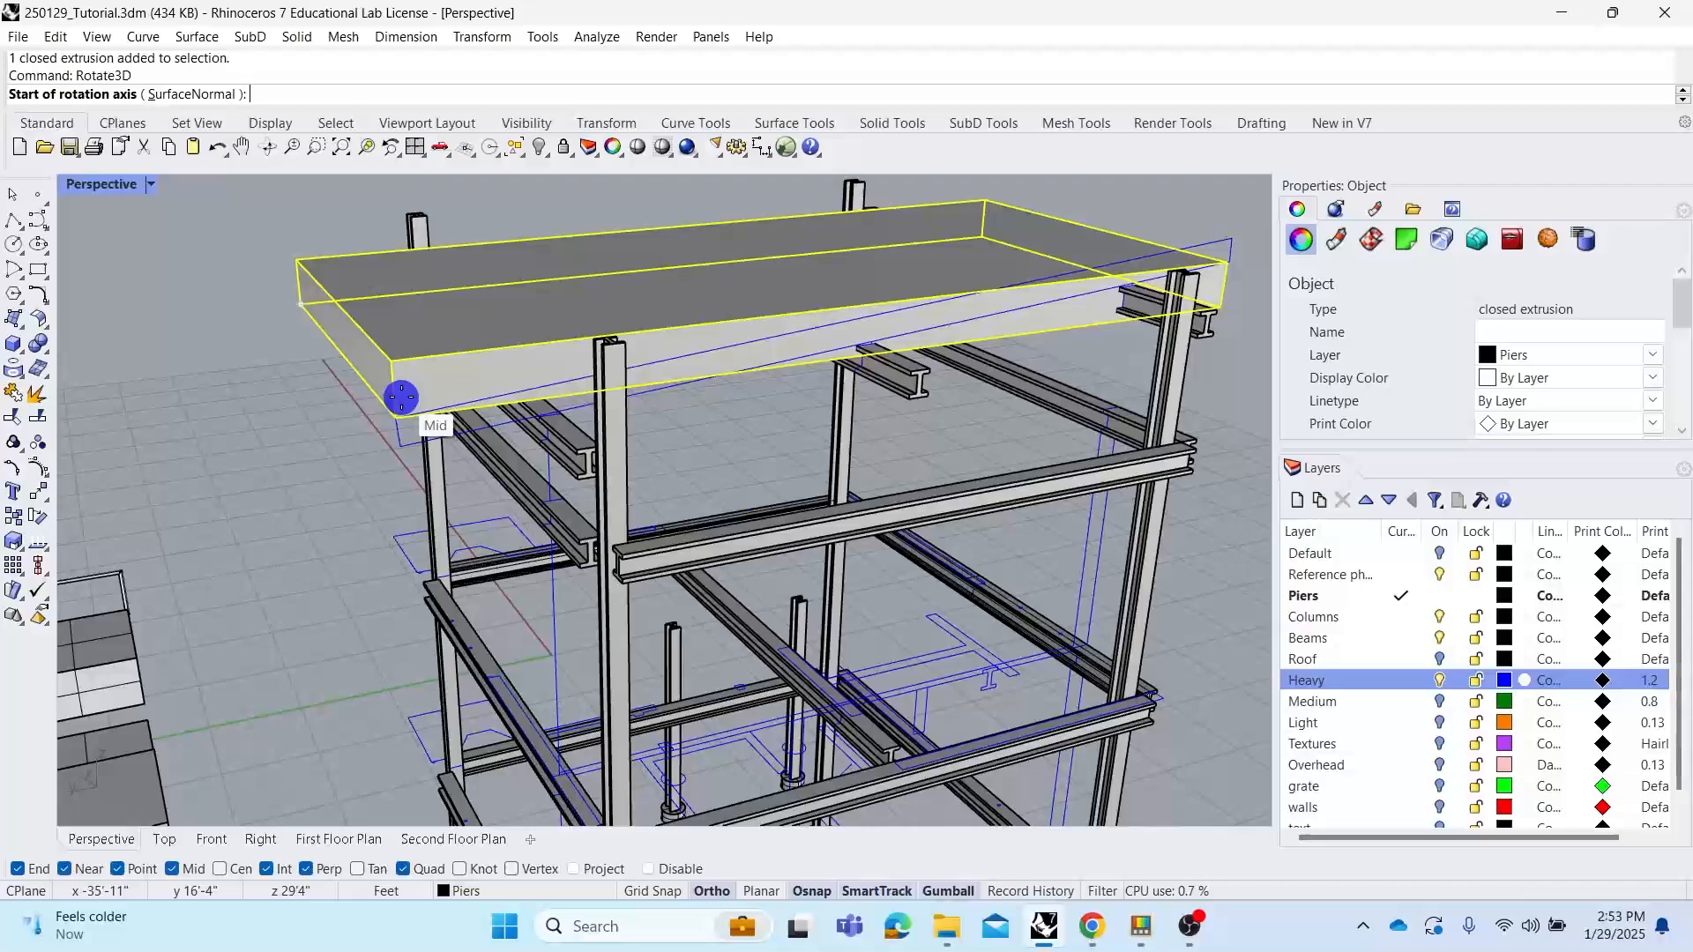
click(291, 310)
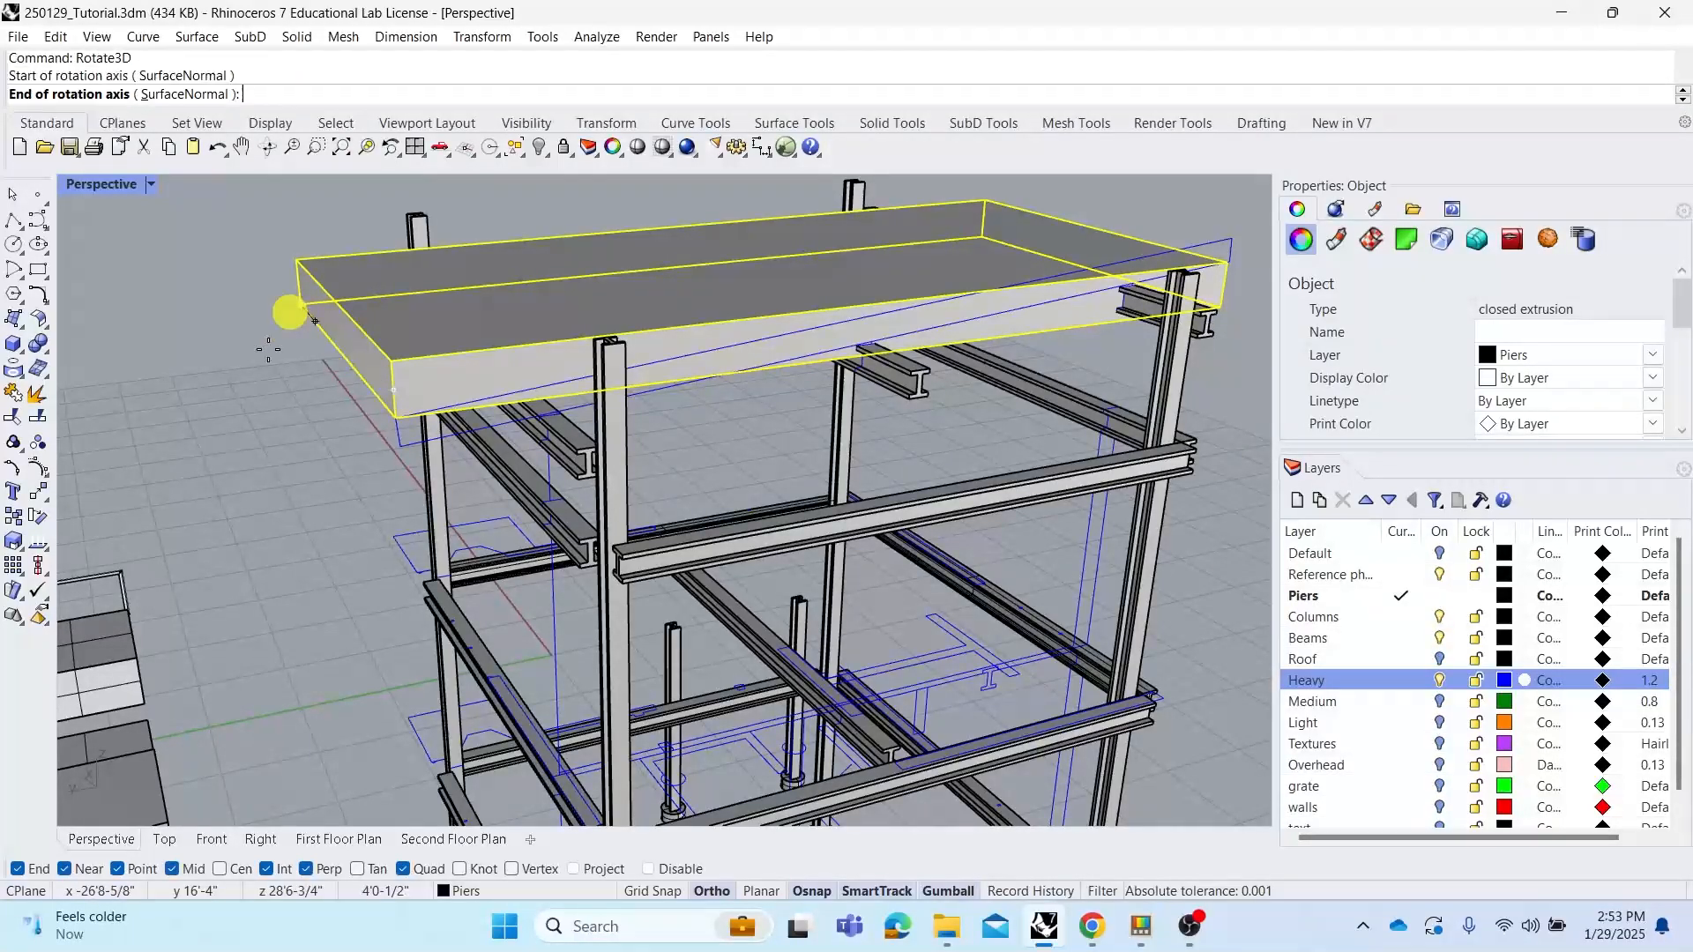
click(396, 418)
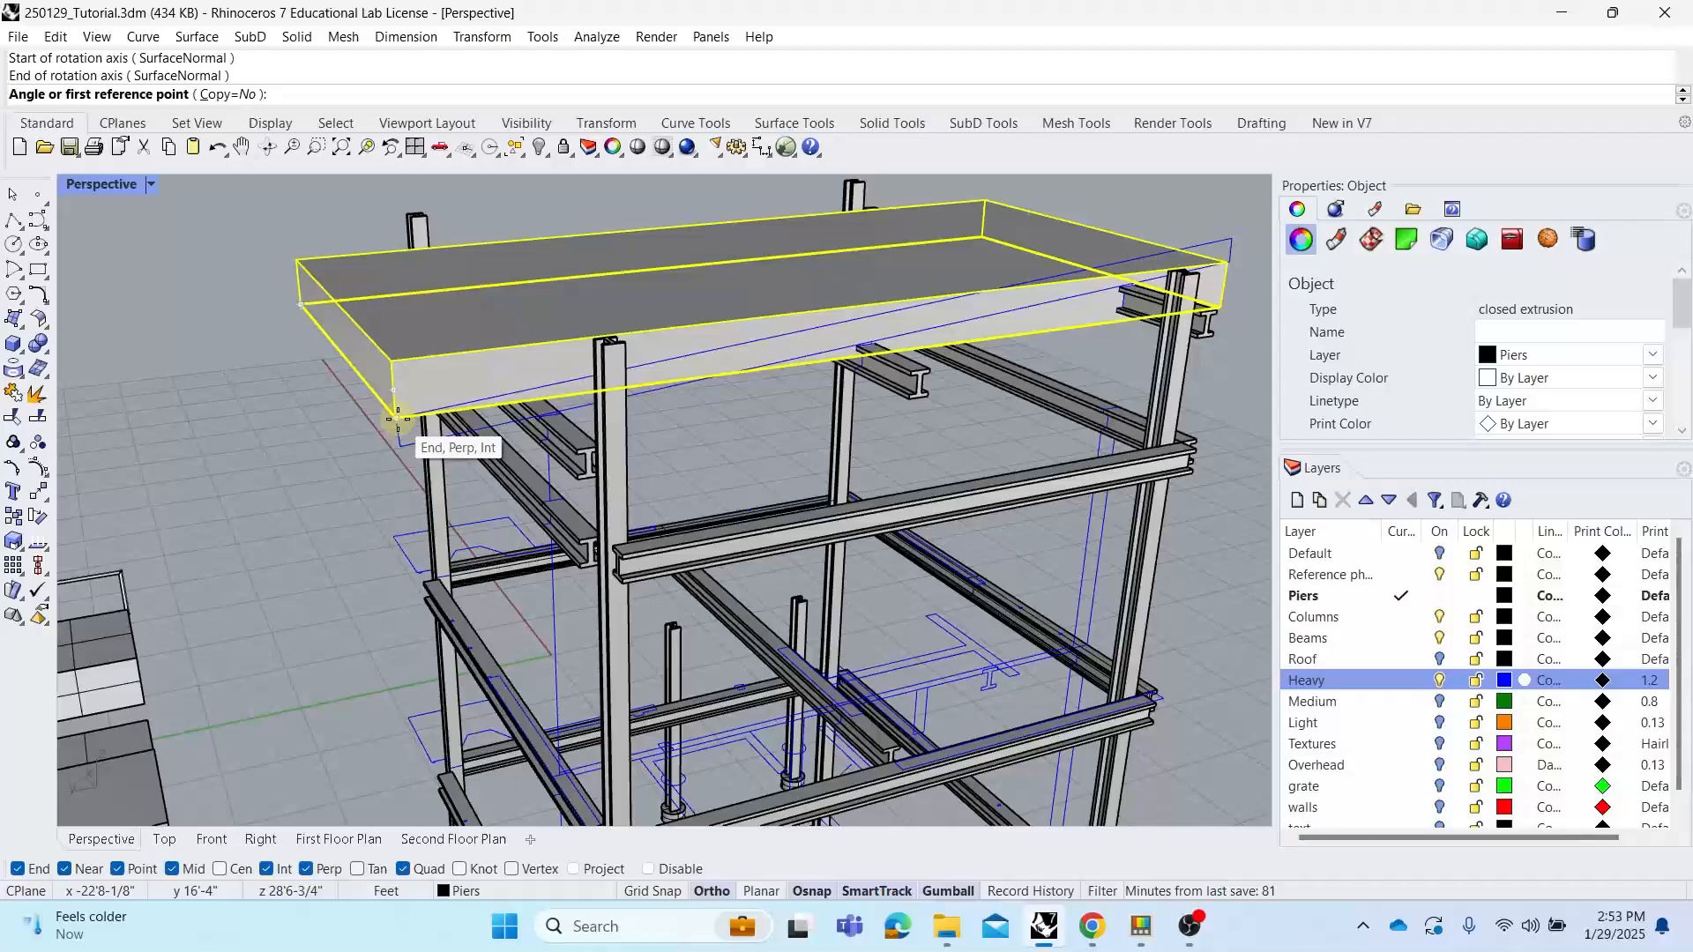
click(1223, 307)
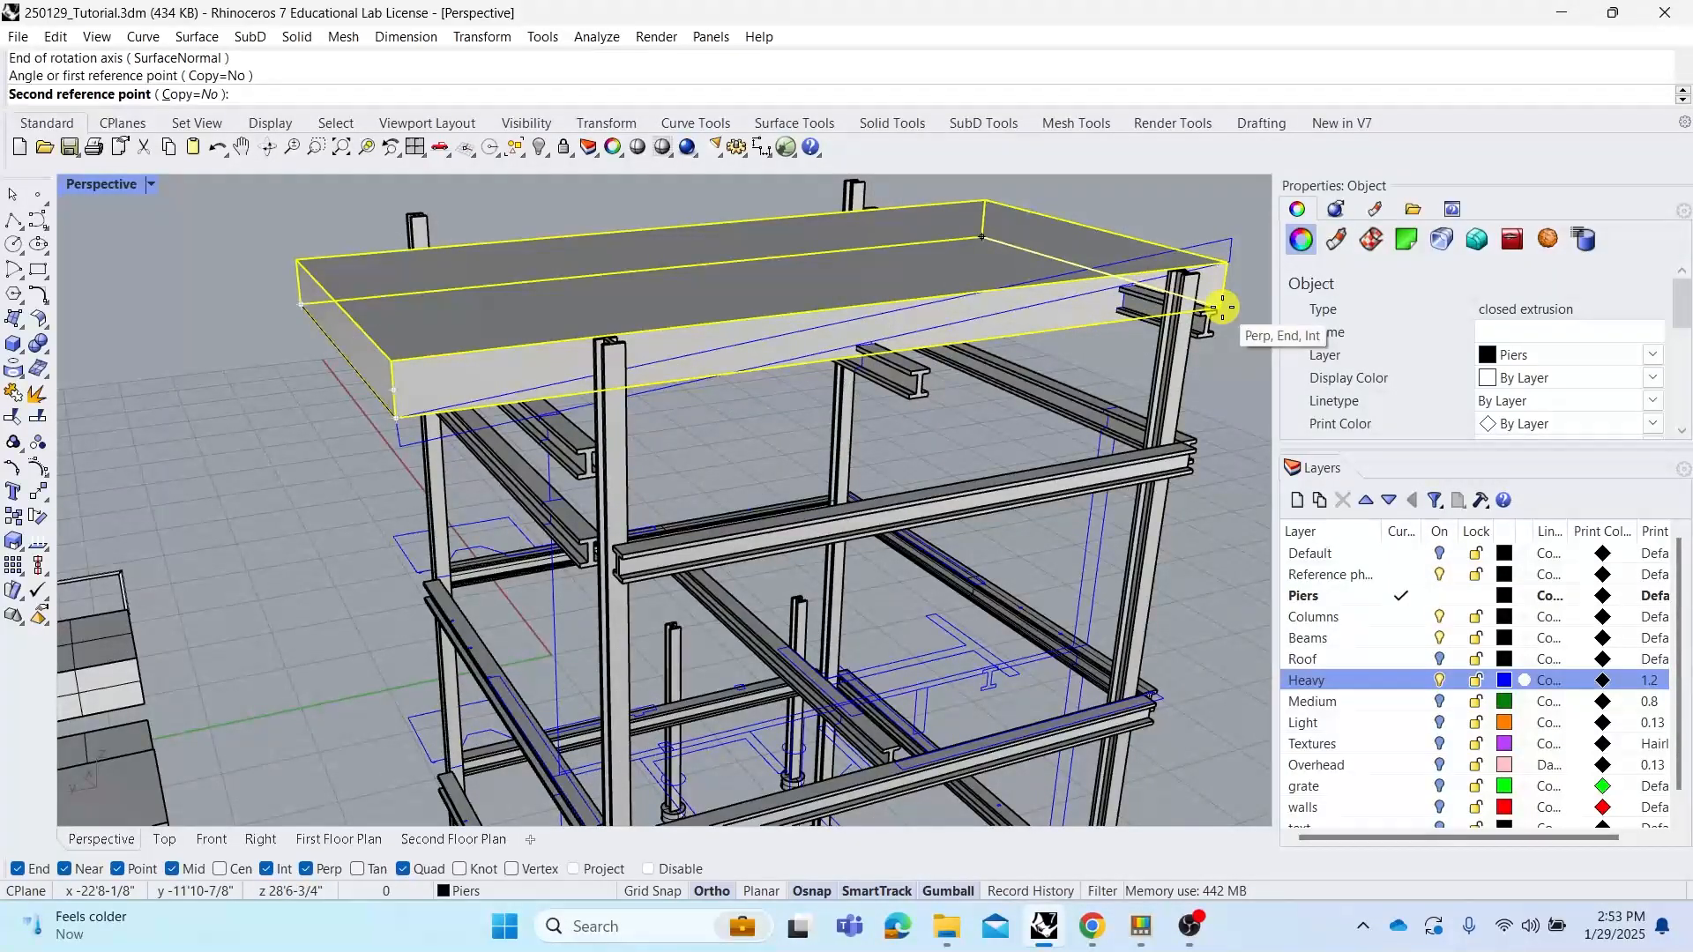
right_drag(1223, 308, 1104, 332)
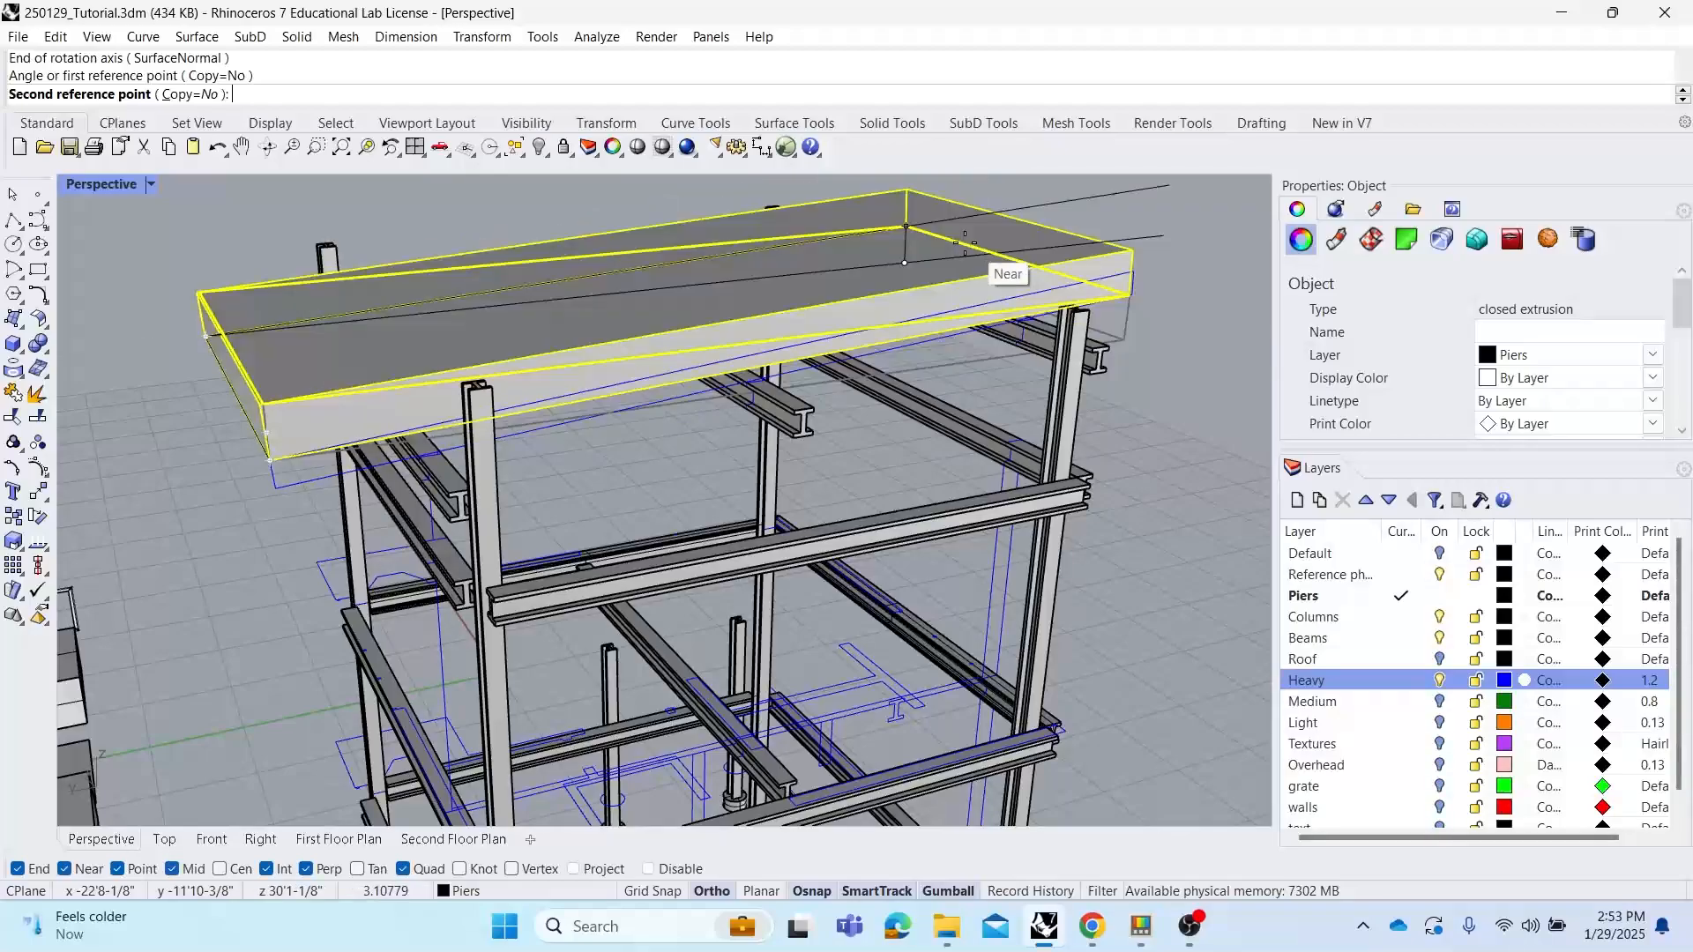
scroll(964, 244, down, 5)
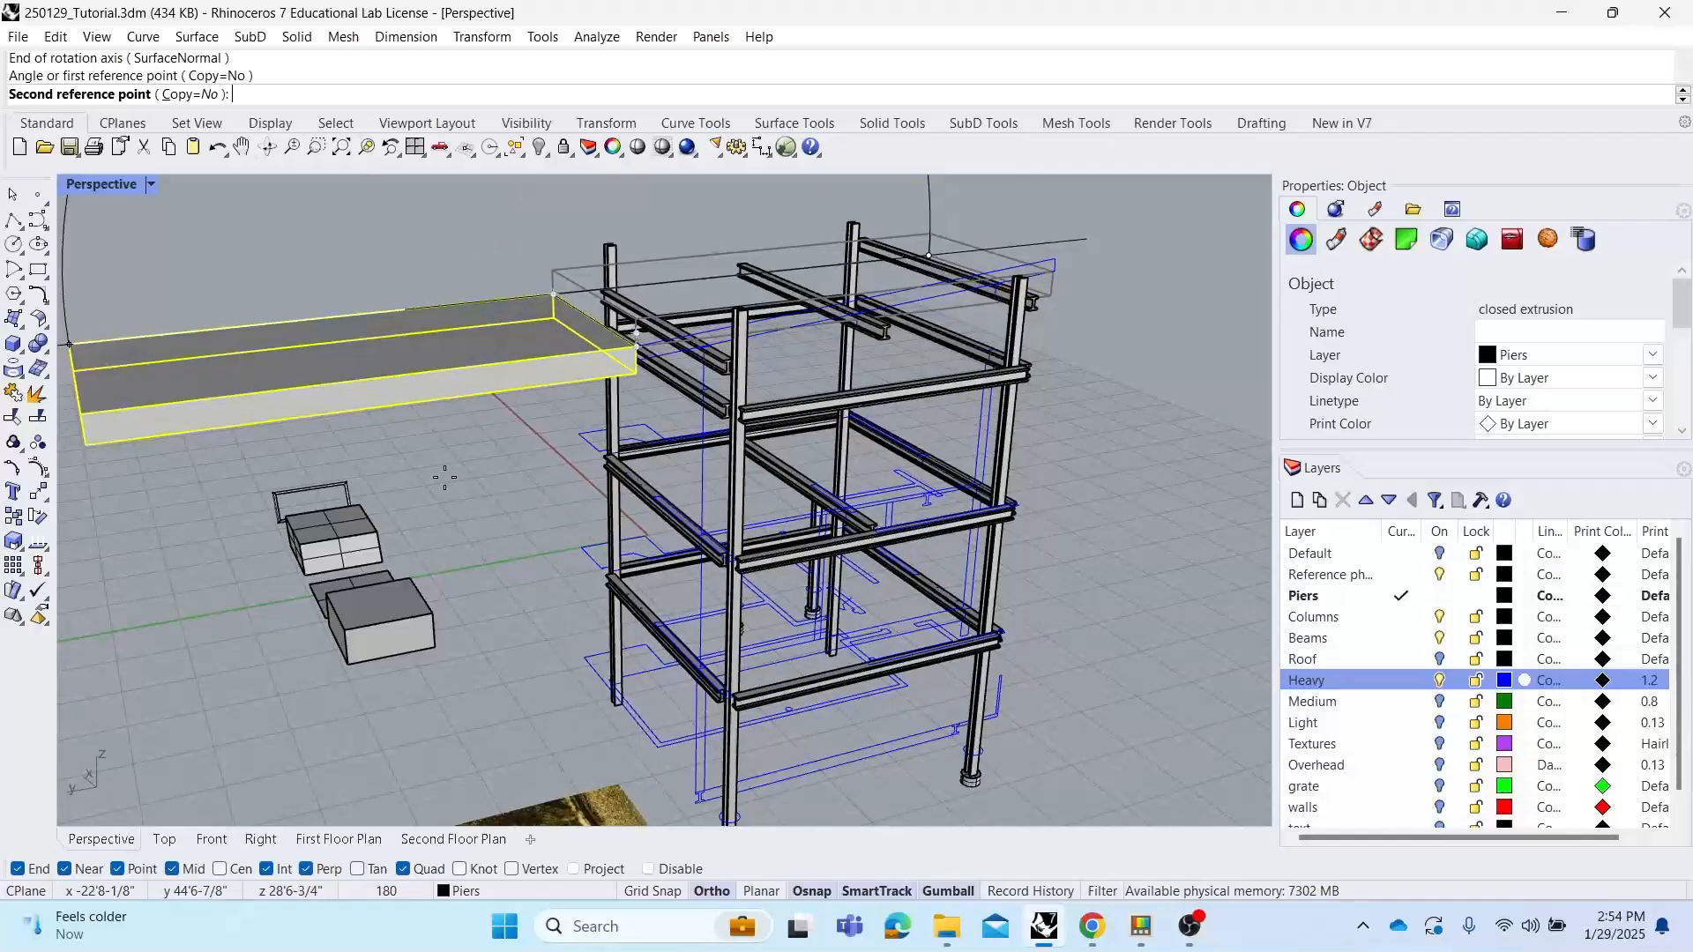
scroll(1040, 265, up, 4)
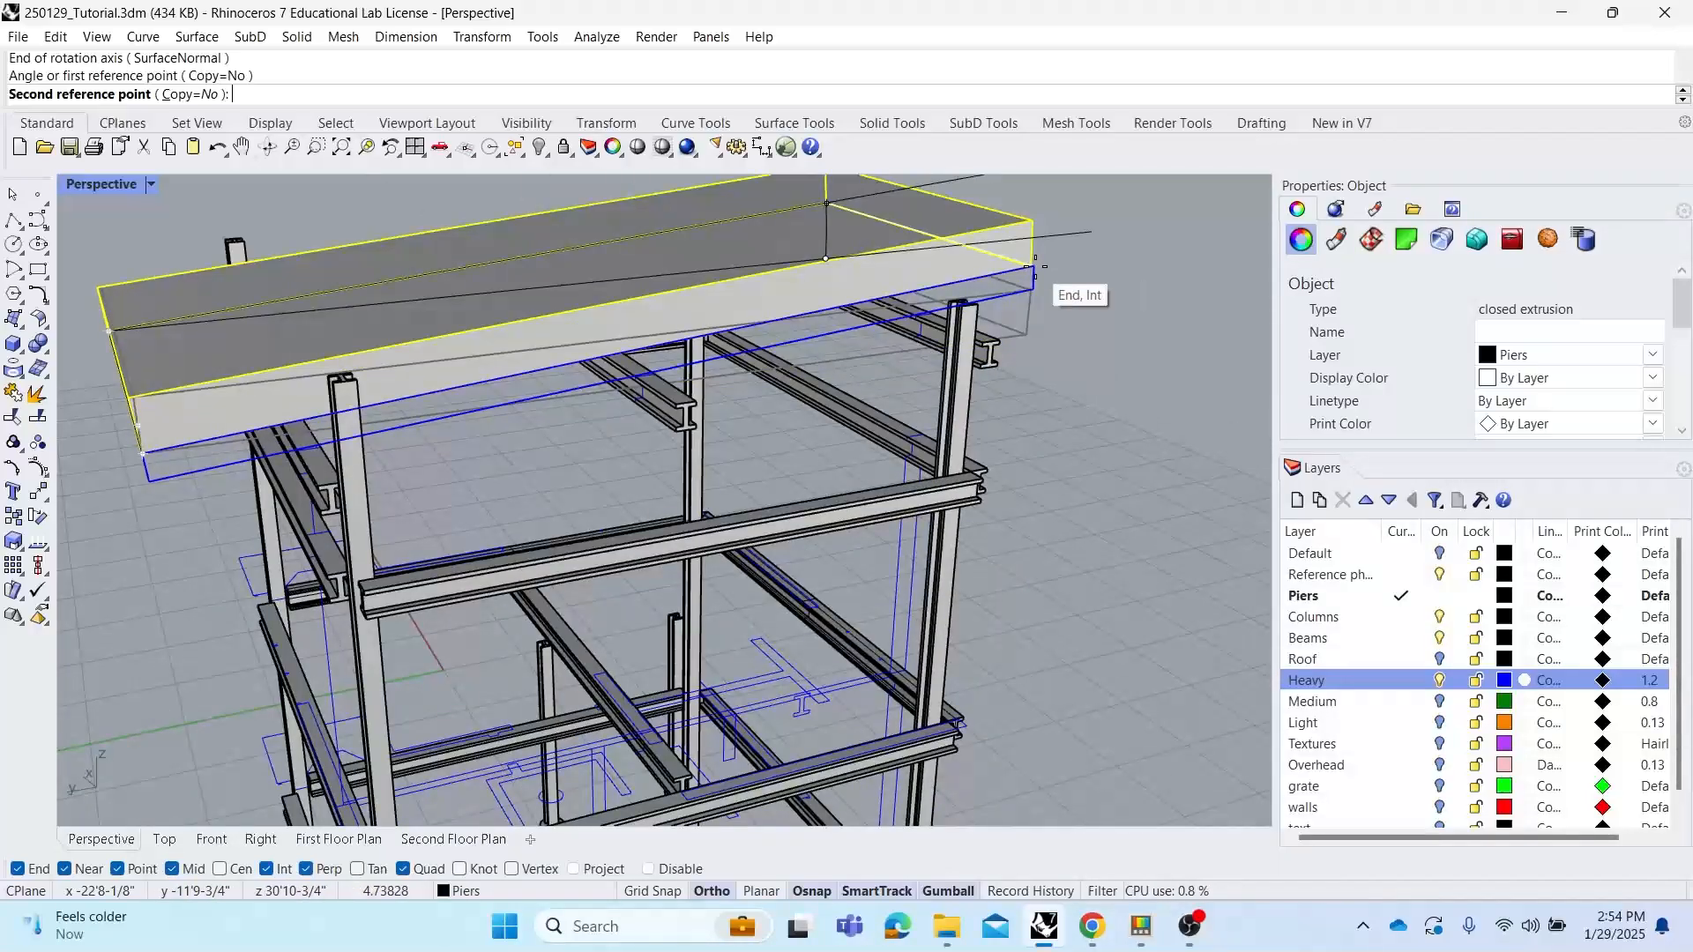
click(1035, 267)
click(1079, 325)
scroll(866, 344, down, 2)
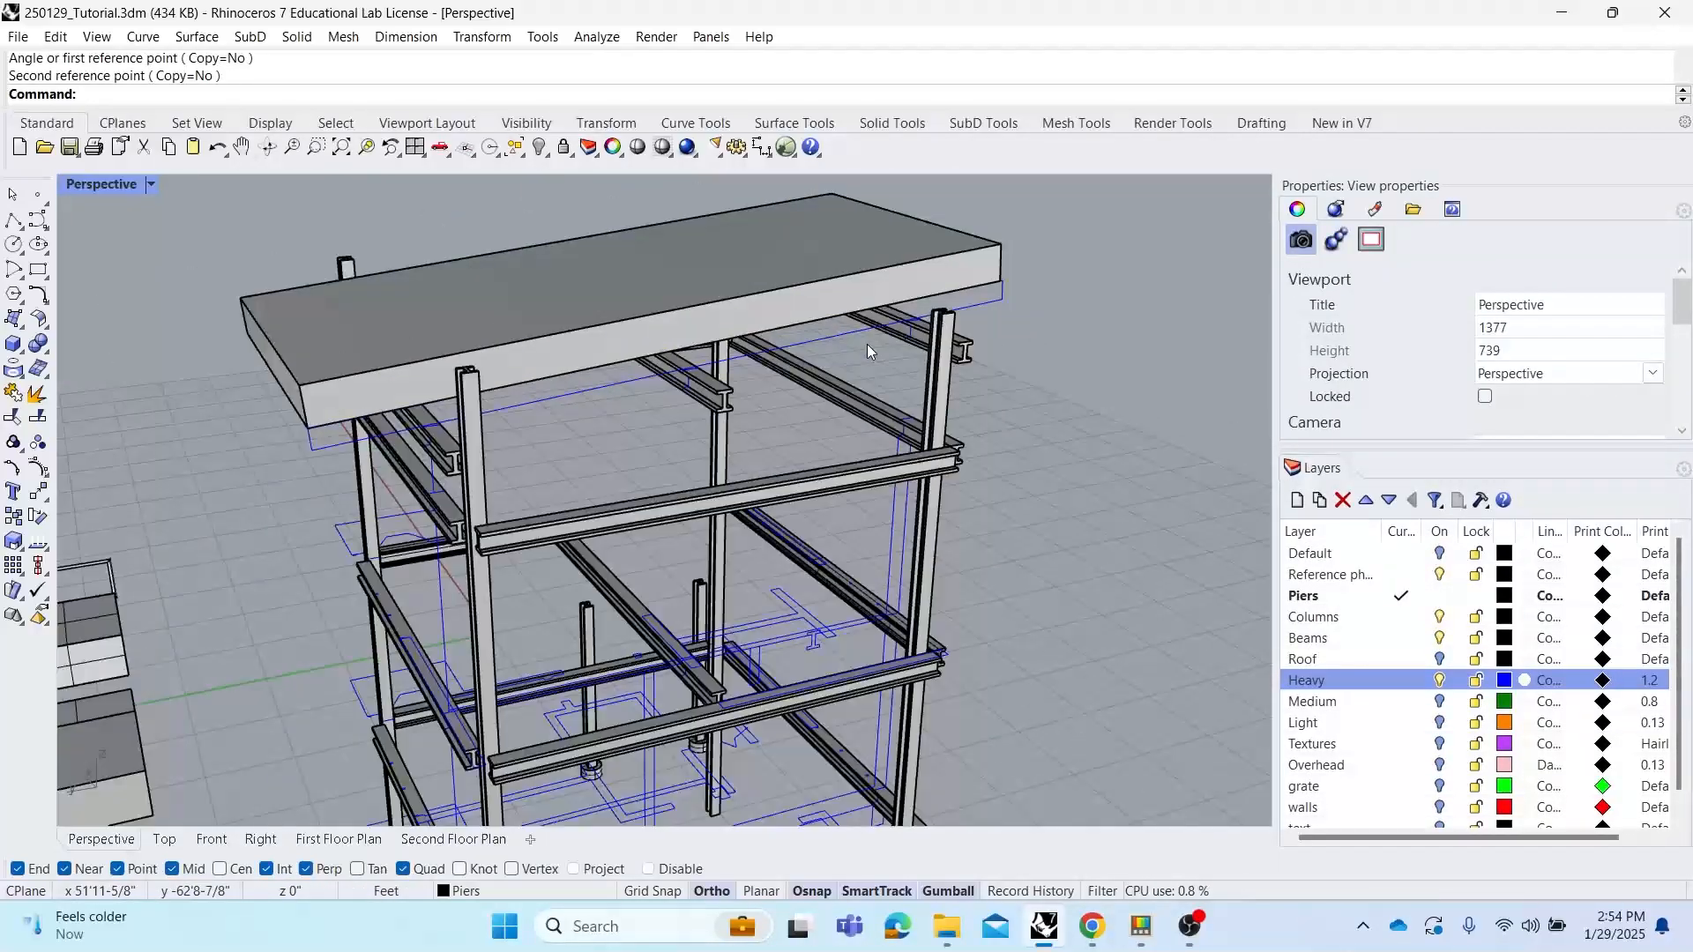
Move the sloped roof slab down slightly so it rests on the column tops
right_drag(868, 351, 794, 311)
click(793, 312)
text(M)
key(Return)
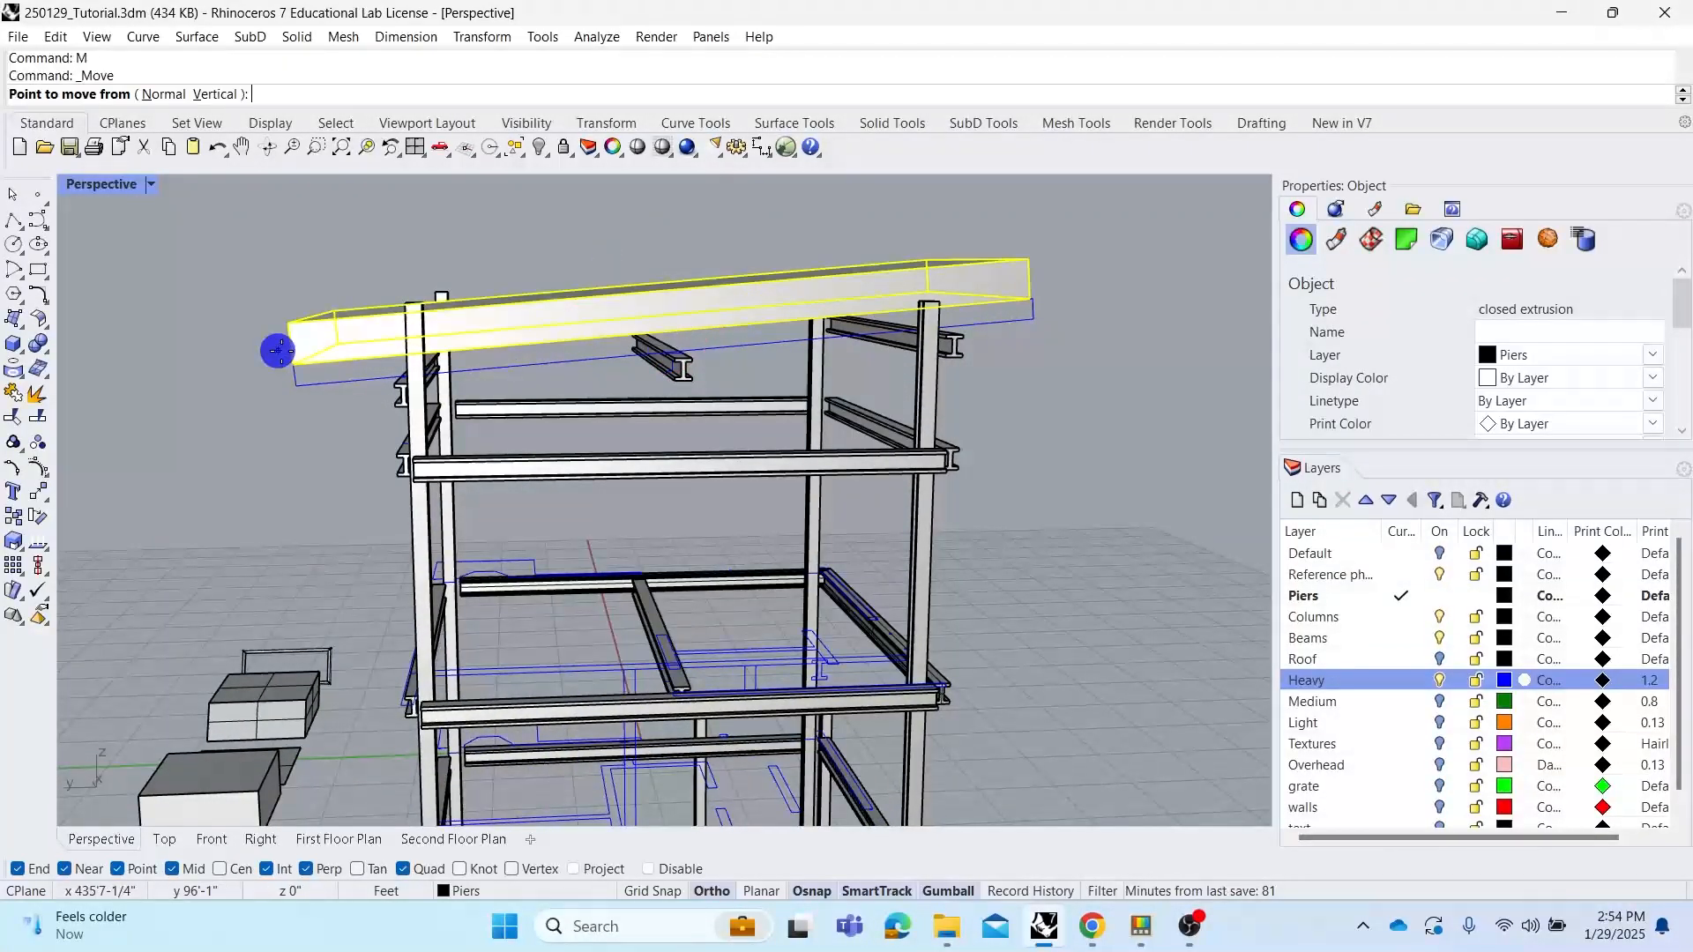
click(284, 363)
click(296, 387)
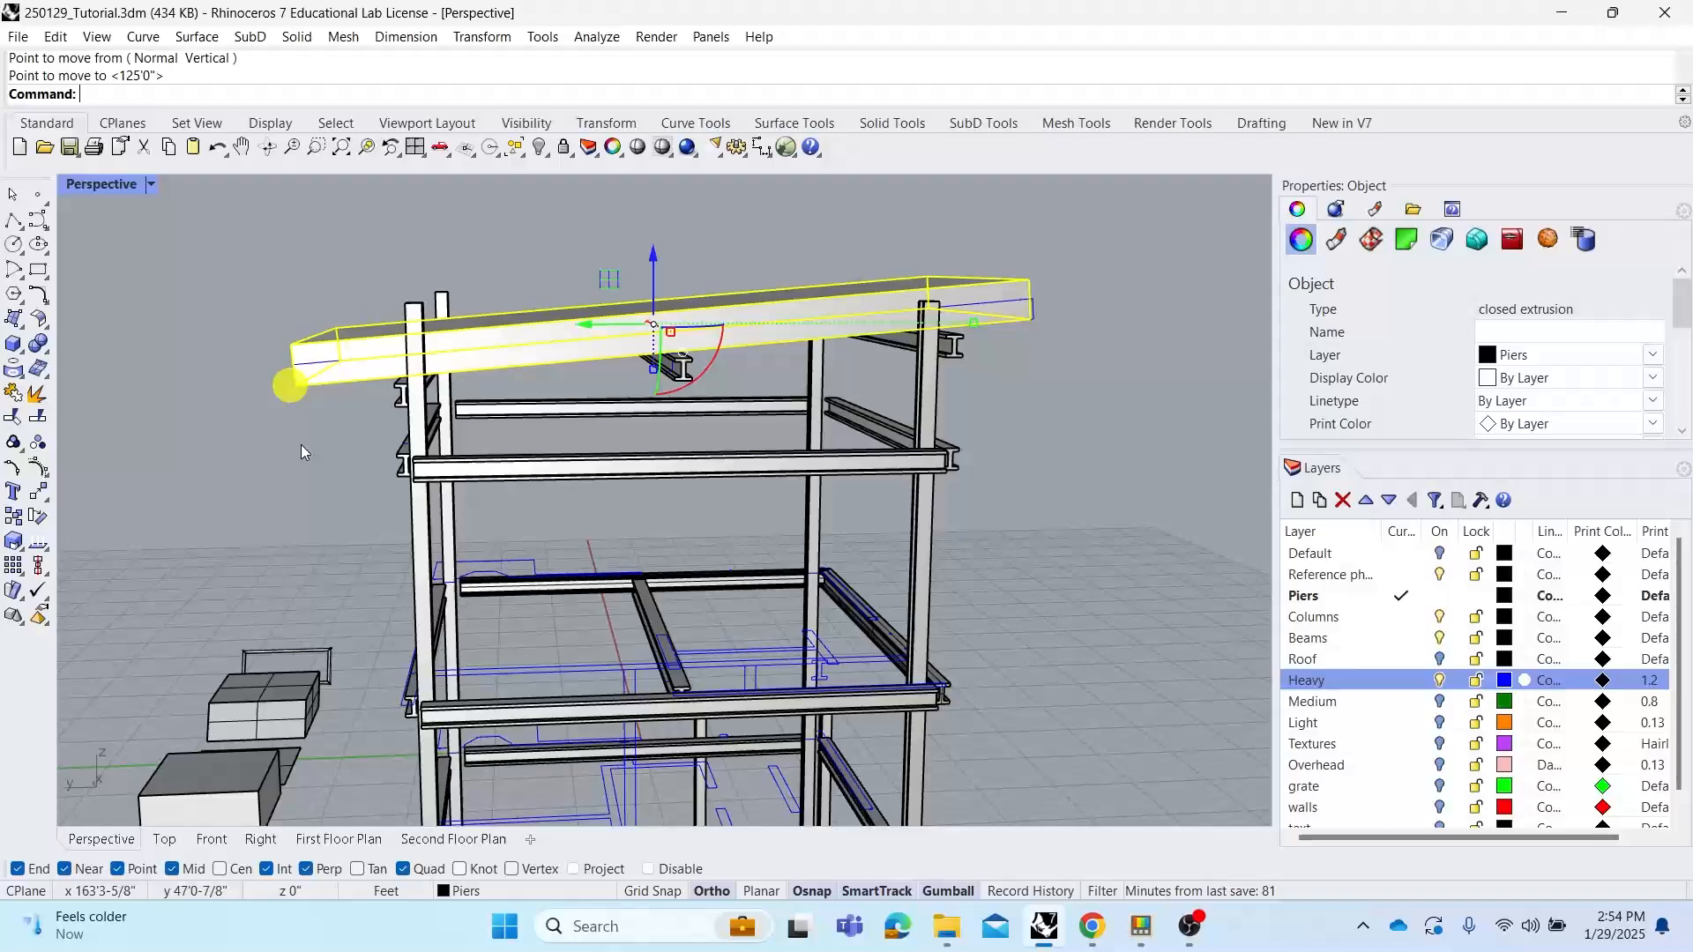
Stretch the roof slab along its length with Scale1D, using its corner points as references
click(298, 447)
right_drag(298, 446, 280, 438)
click(303, 349)
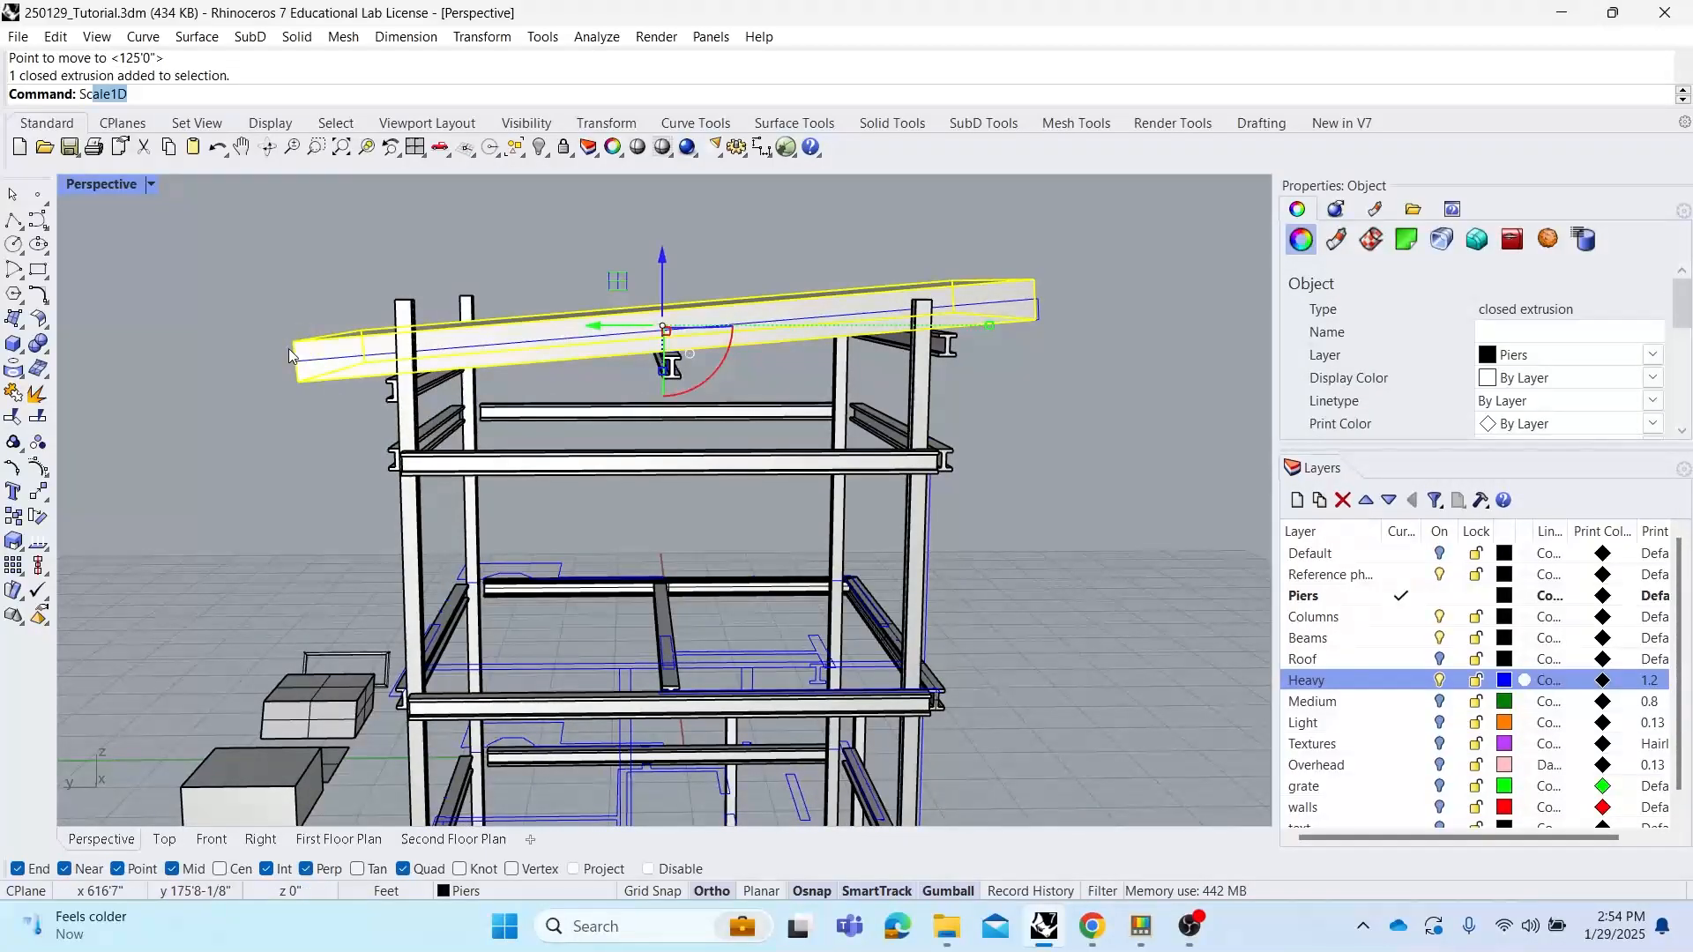
key(Return)
scroll(268, 367, up, 3)
click(335, 378)
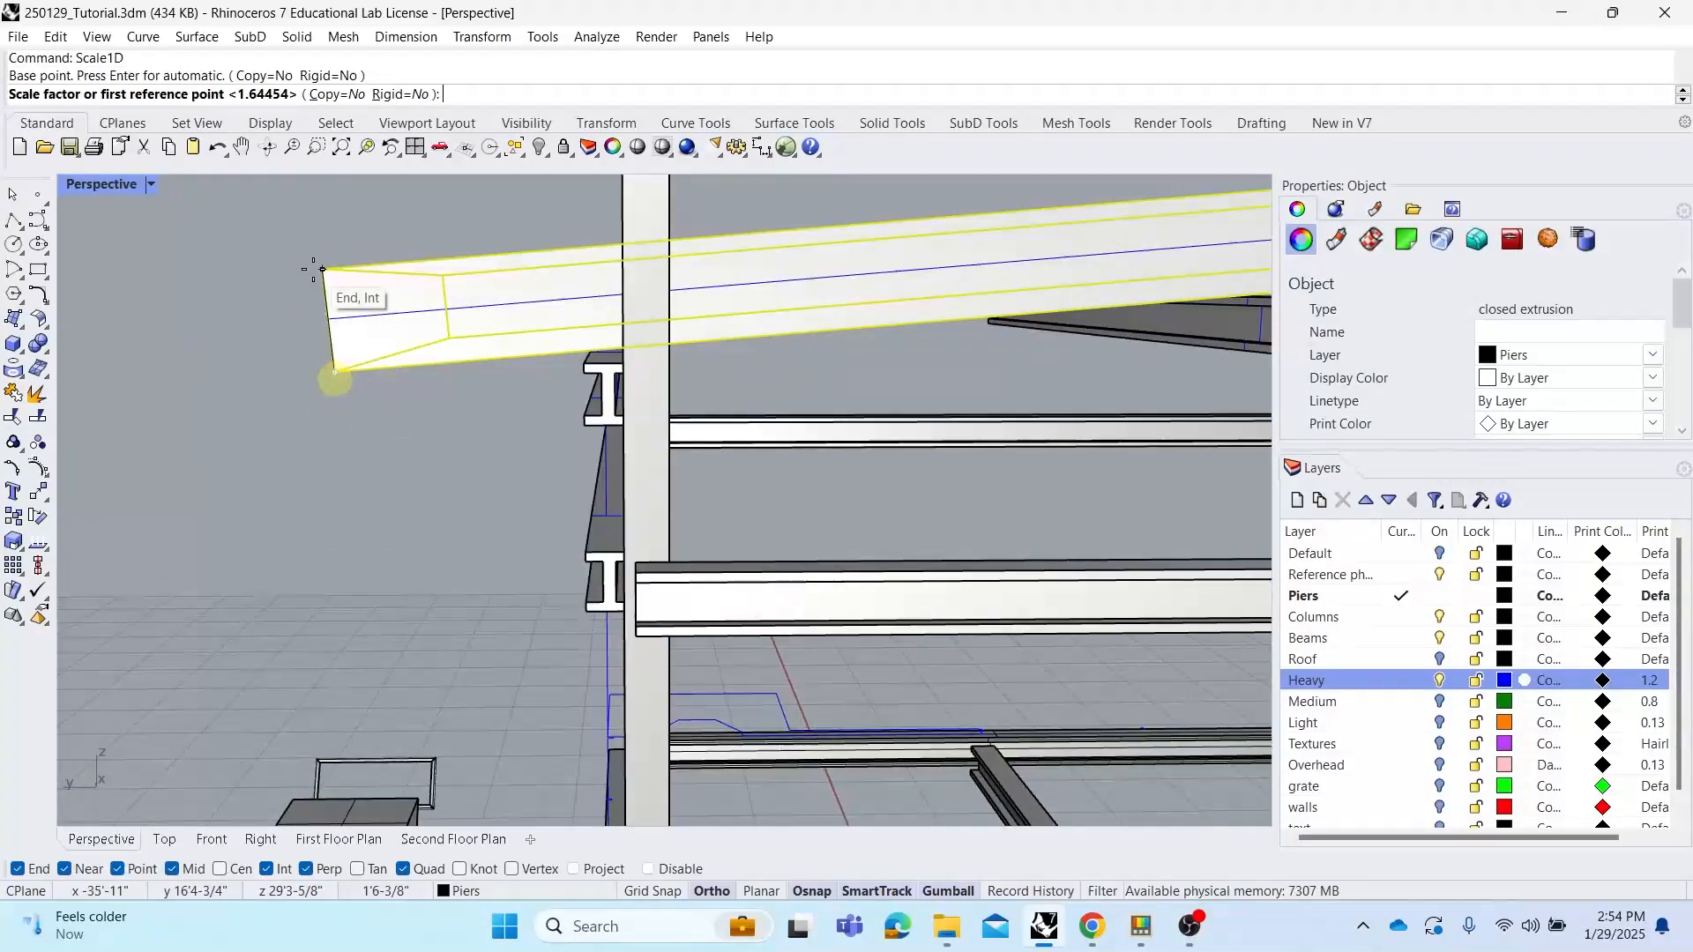
click(314, 269)
click(325, 323)
key(Return)
click(322, 323)
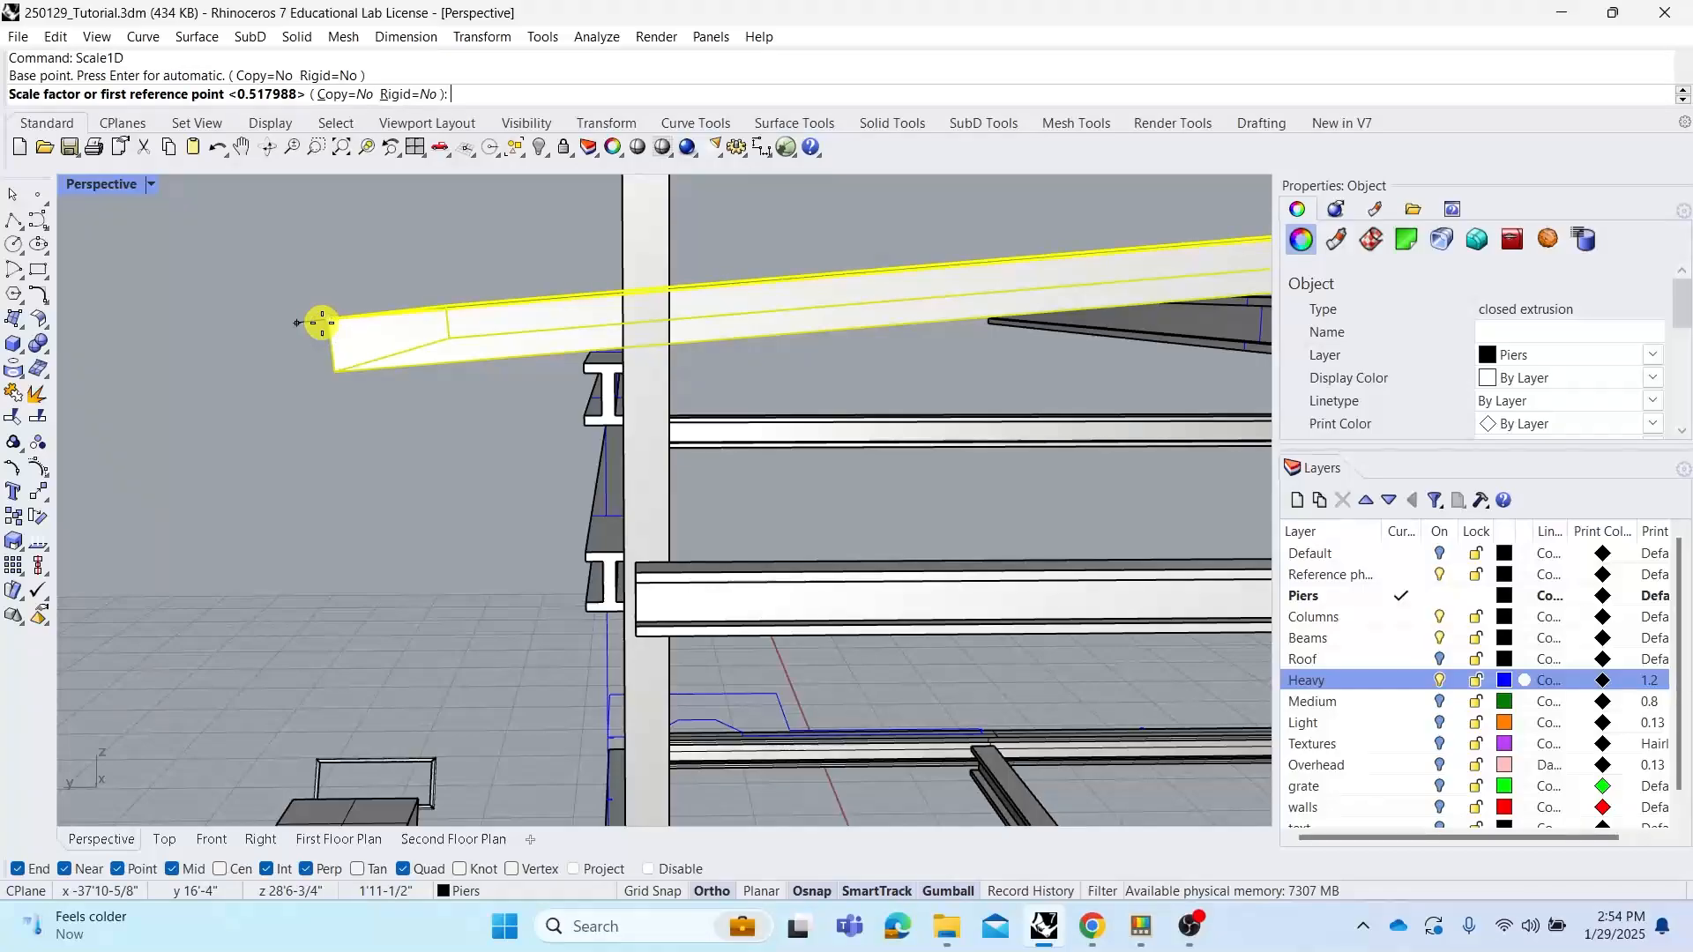
scroll(473, 332, down, 5)
scroll(990, 234, up, 5)
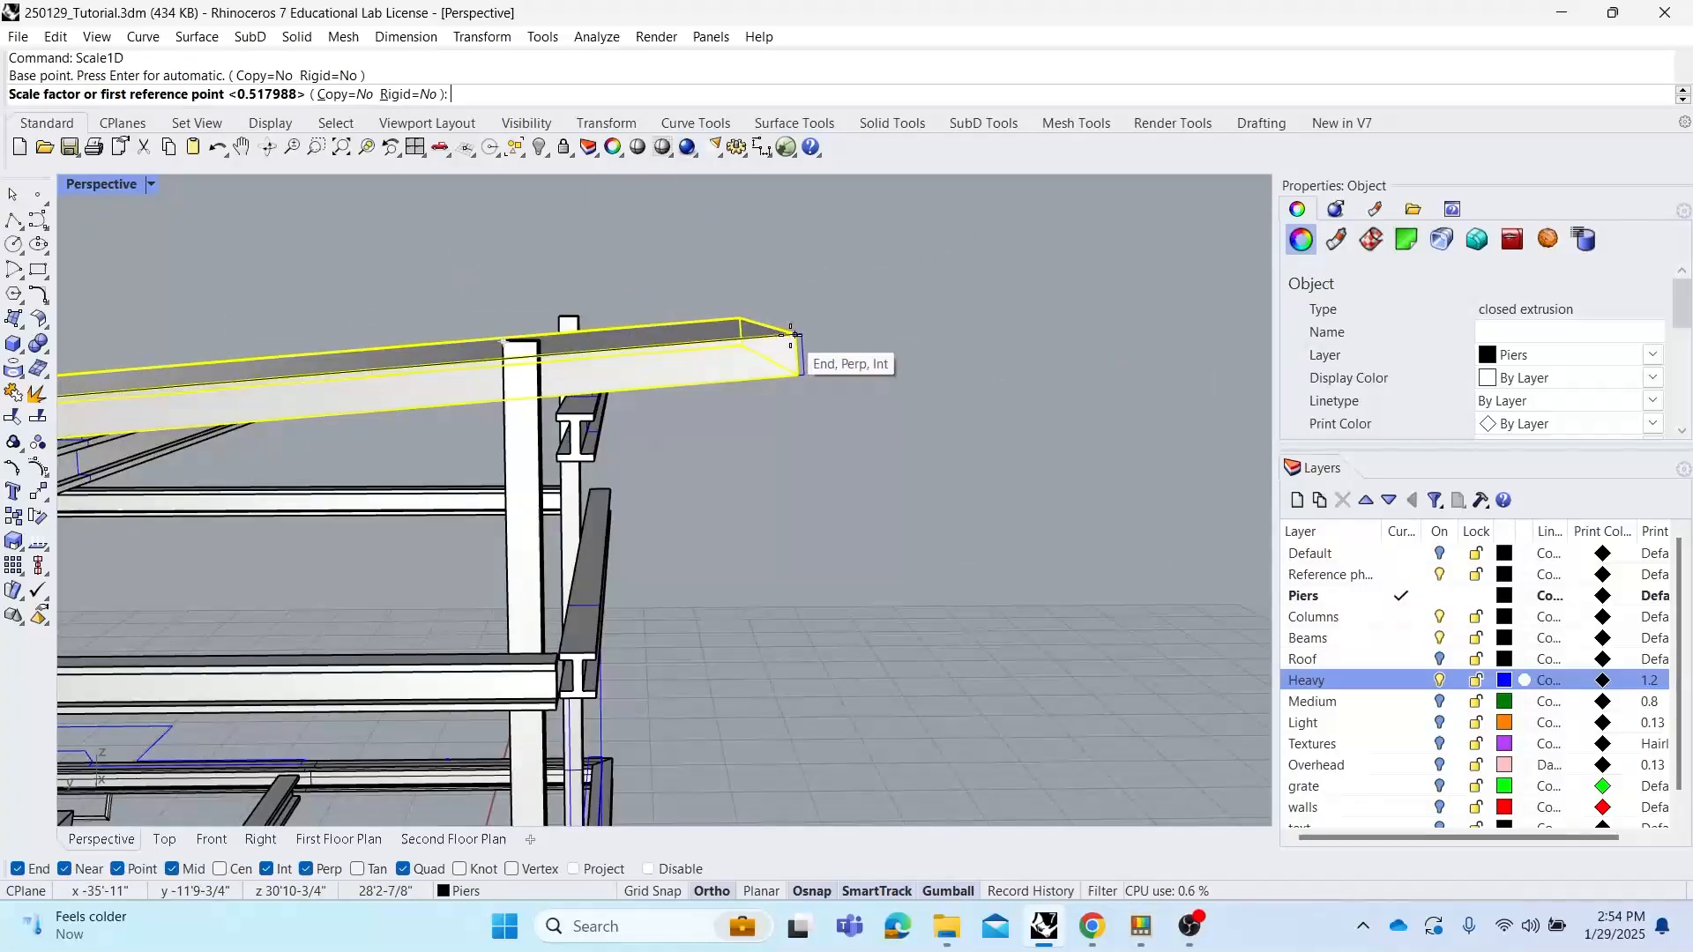
click(796, 335)
click(801, 334)
click(899, 353)
scroll(899, 354, down, 5)
right_drag(898, 353, 610, 411)
right_drag(562, 398, 494, 385)
click(541, 414)
key(Return)
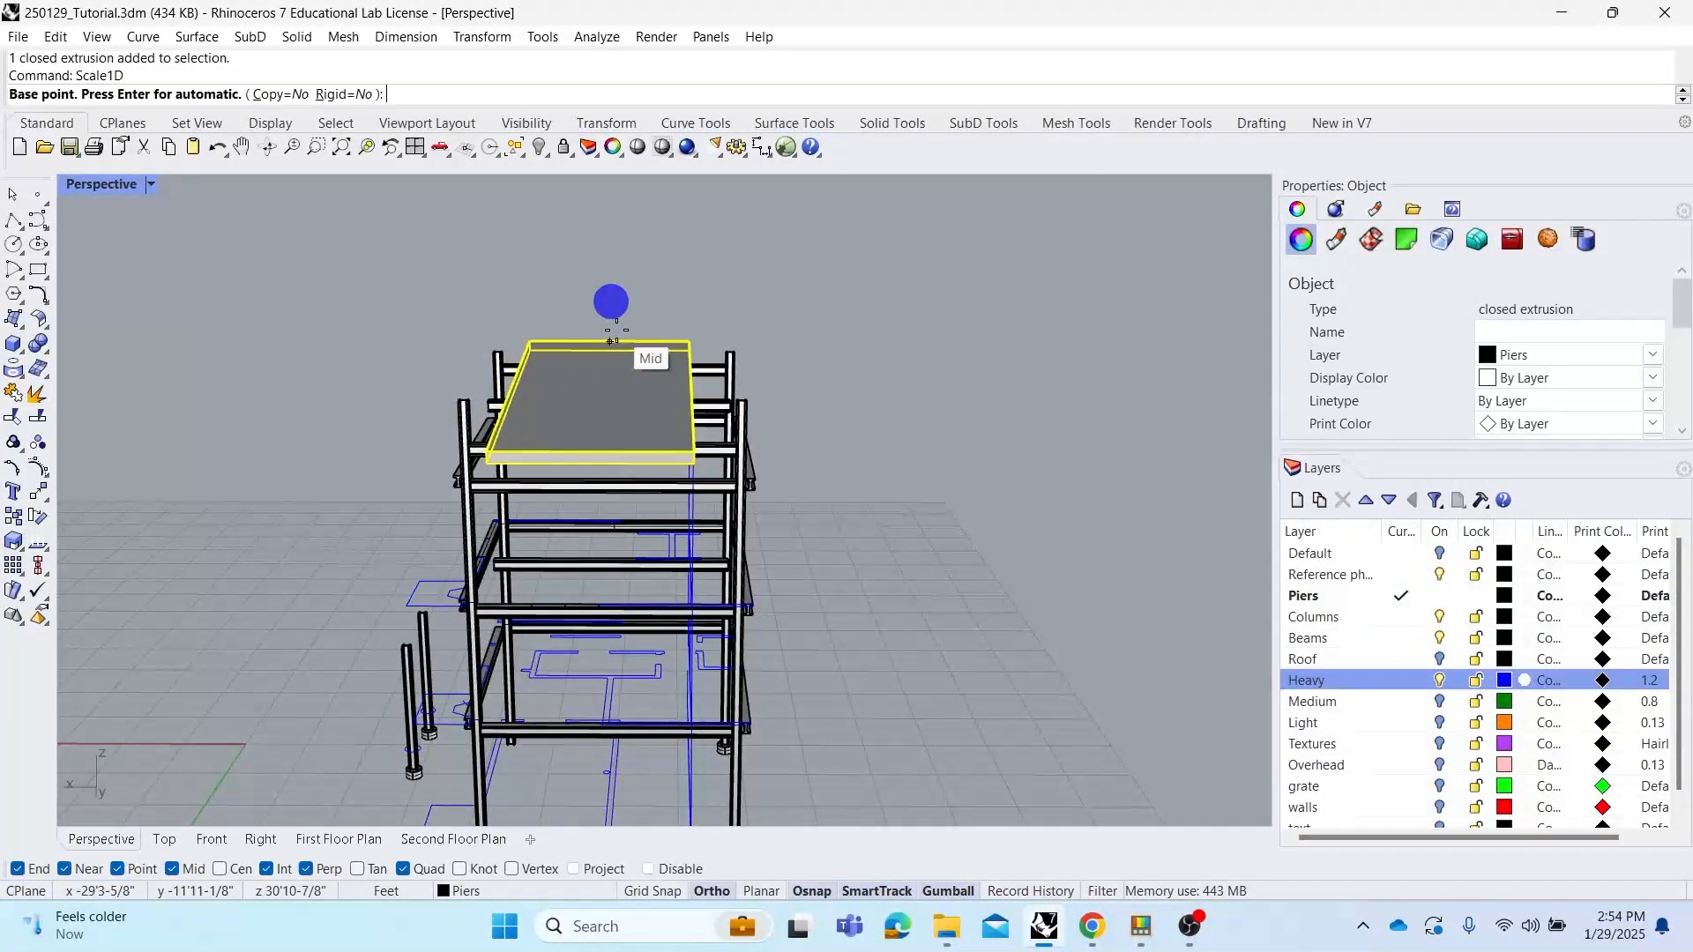
Scale the roof slab in one direction from its edge midpoint with Scale1D
click(607, 339)
click(532, 338)
right_drag(533, 335, 481, 534)
key(Escape)
click(453, 521)
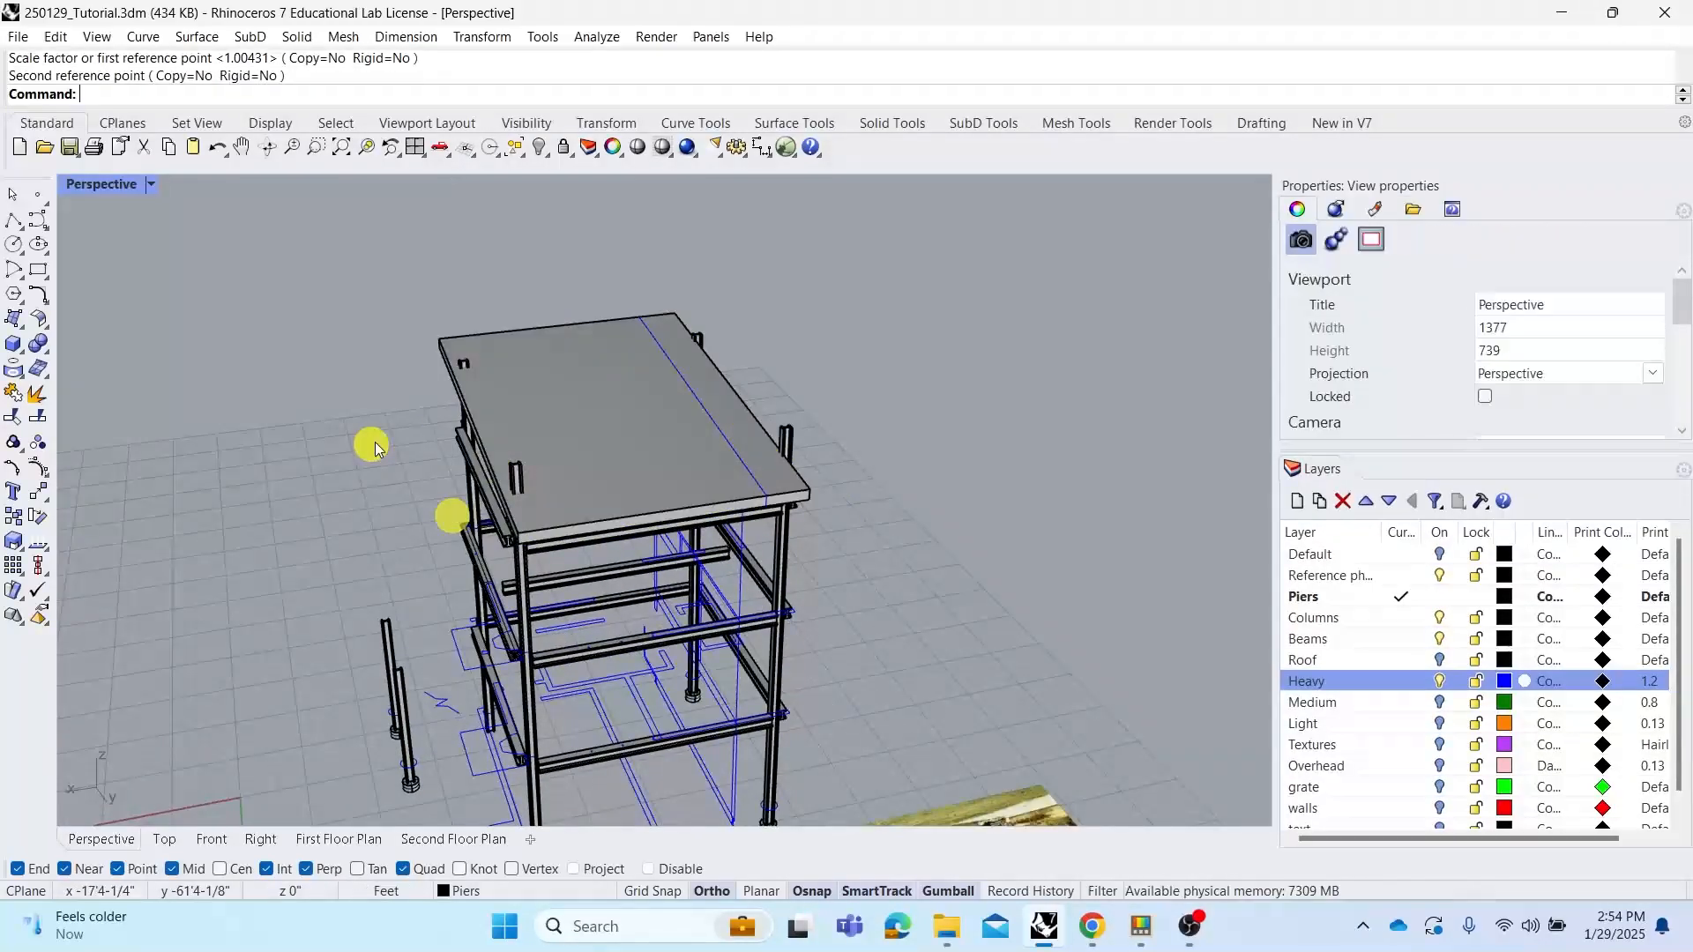
Extend the roof slab sideways with Scale1D so it overhangs the frame edge
right_drag(371, 442, 873, 385)
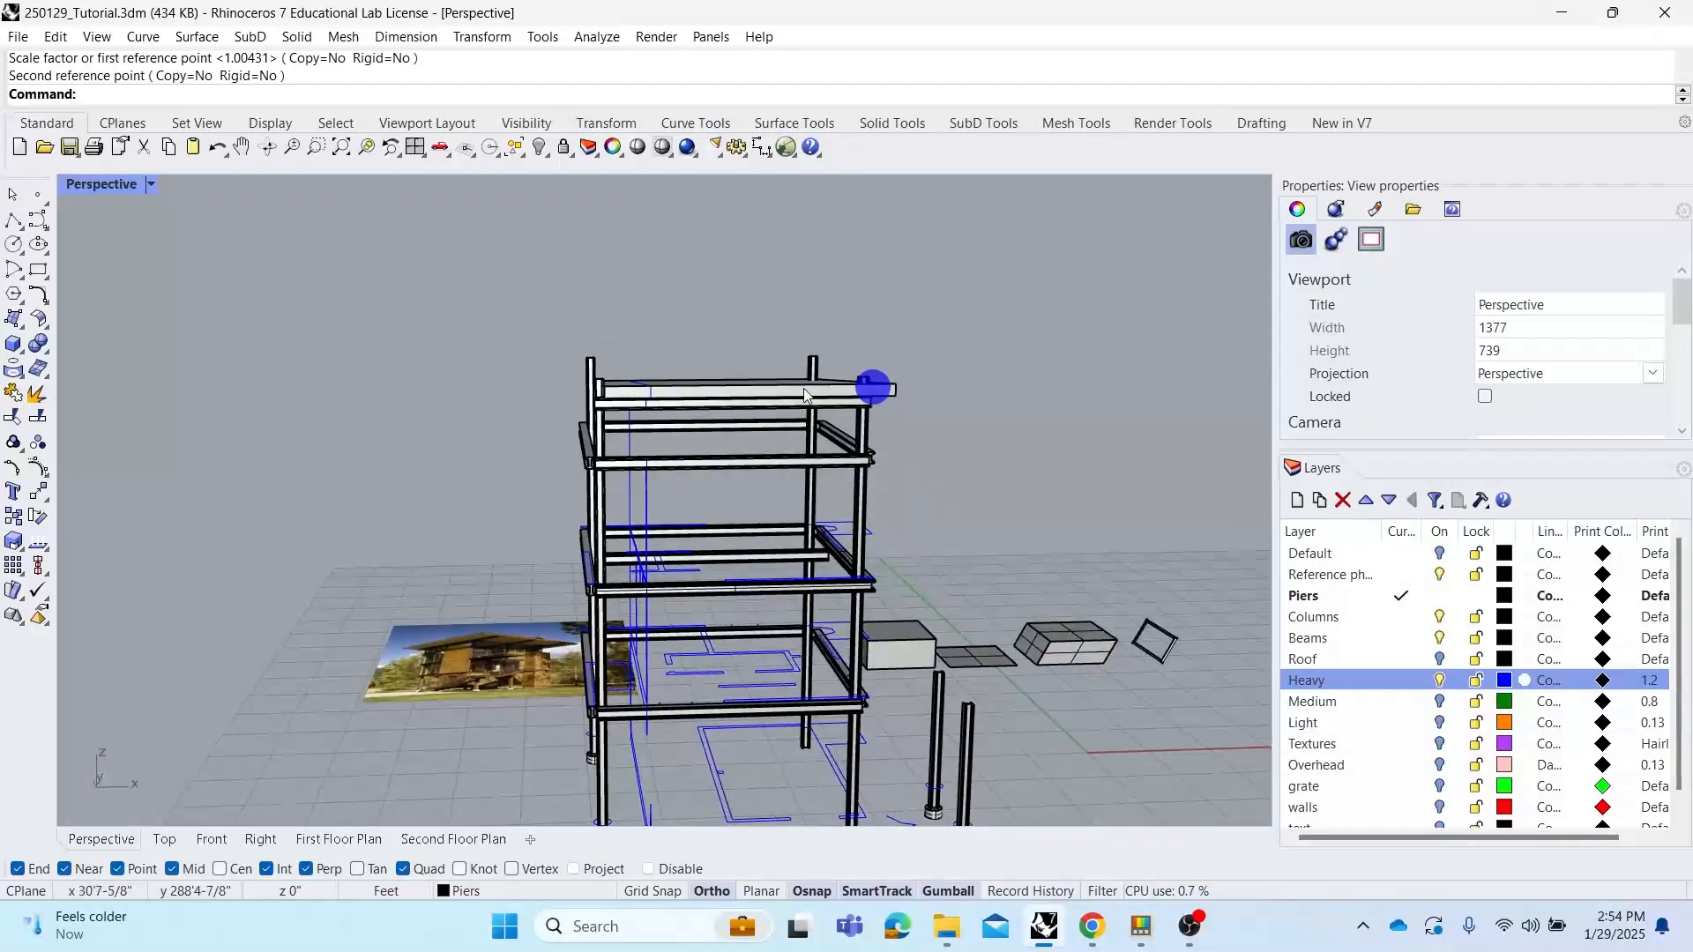
click(739, 383)
right_drag(735, 369, 727, 421)
right_click(803, 271)
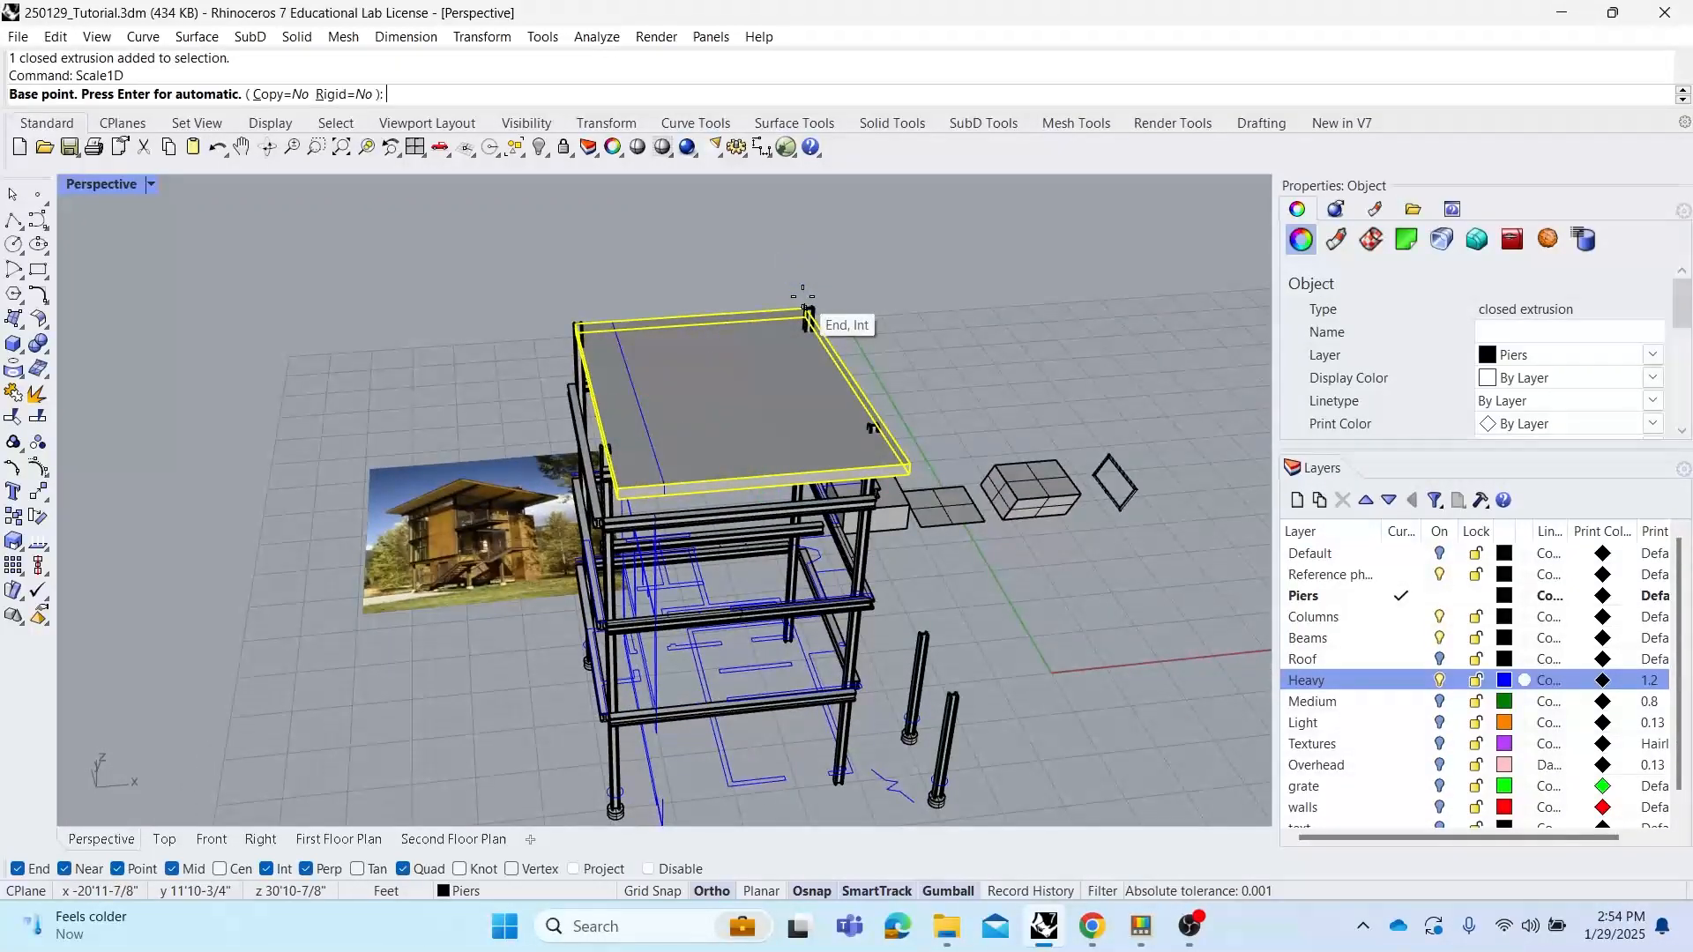
click(804, 308)
scroll(568, 338, up, 3)
scroll(569, 337, down, 3)
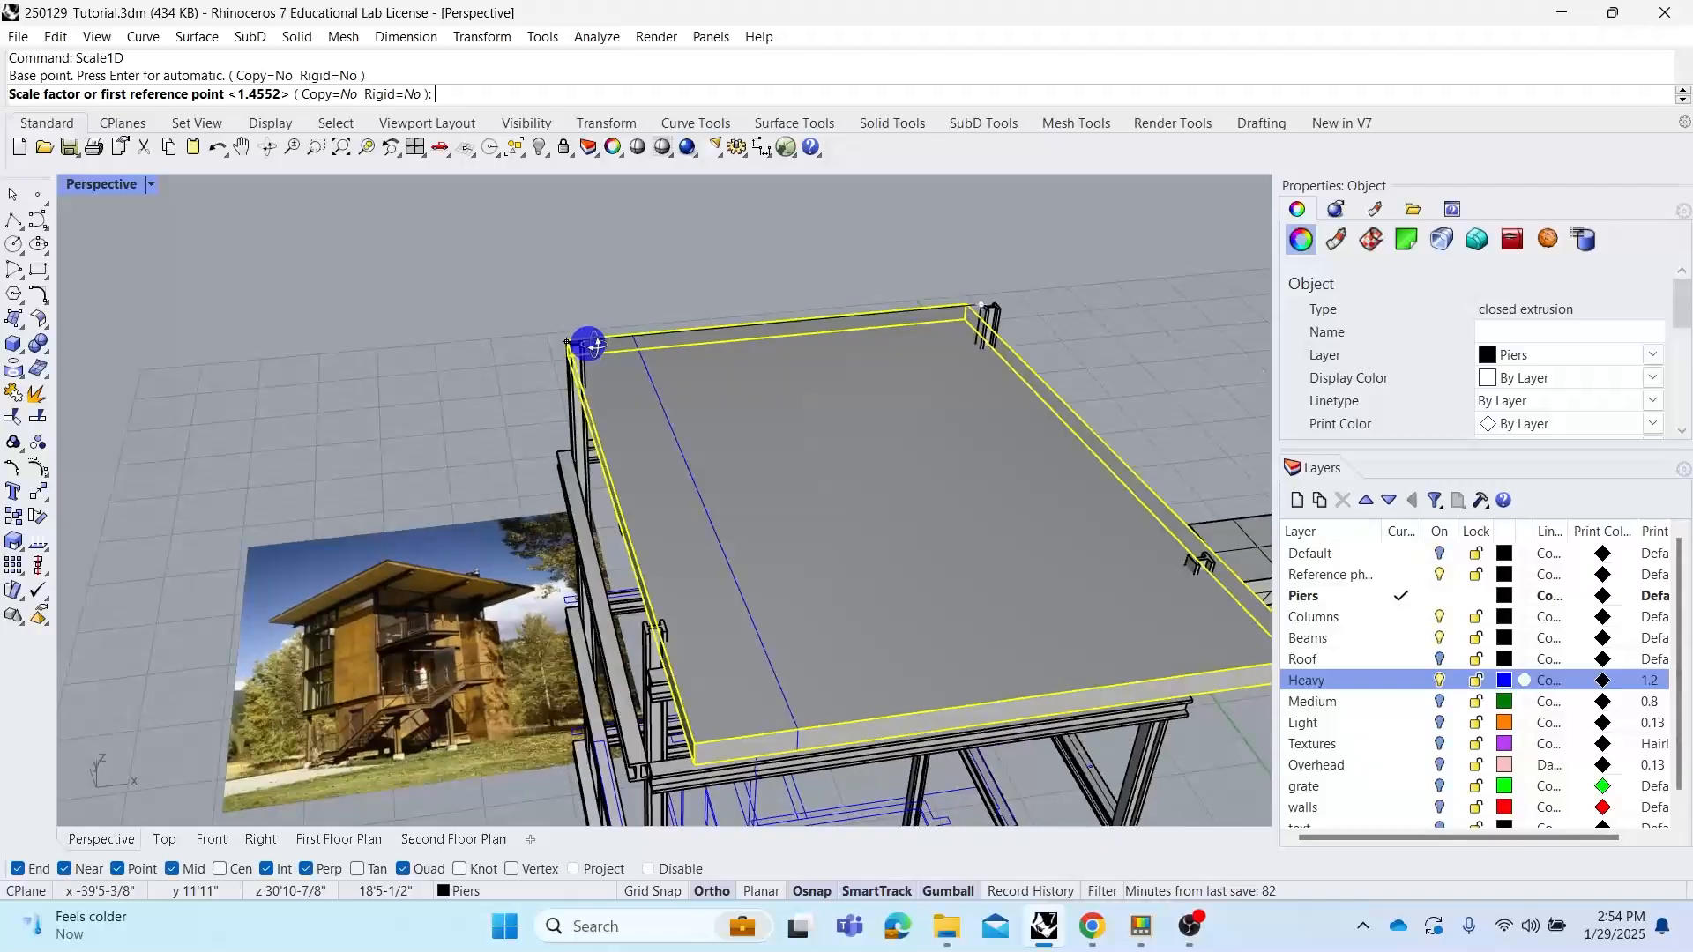
right_drag(585, 348, 701, 349)
key(Escape)
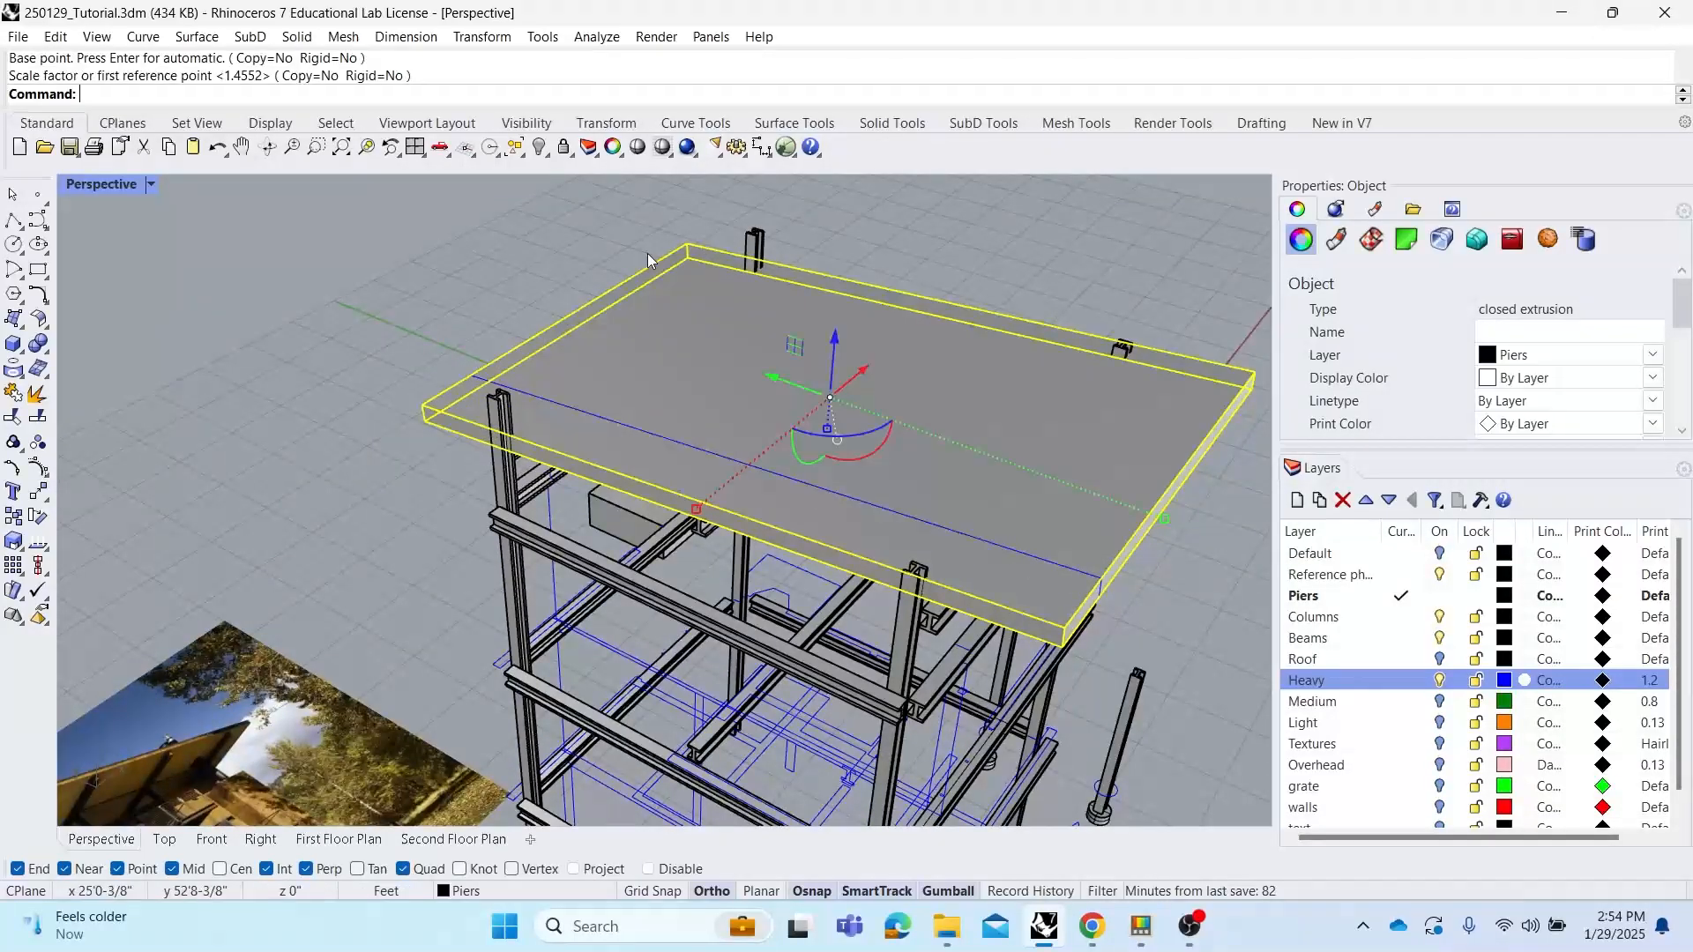
right_click(679, 228)
click(683, 233)
click(422, 406)
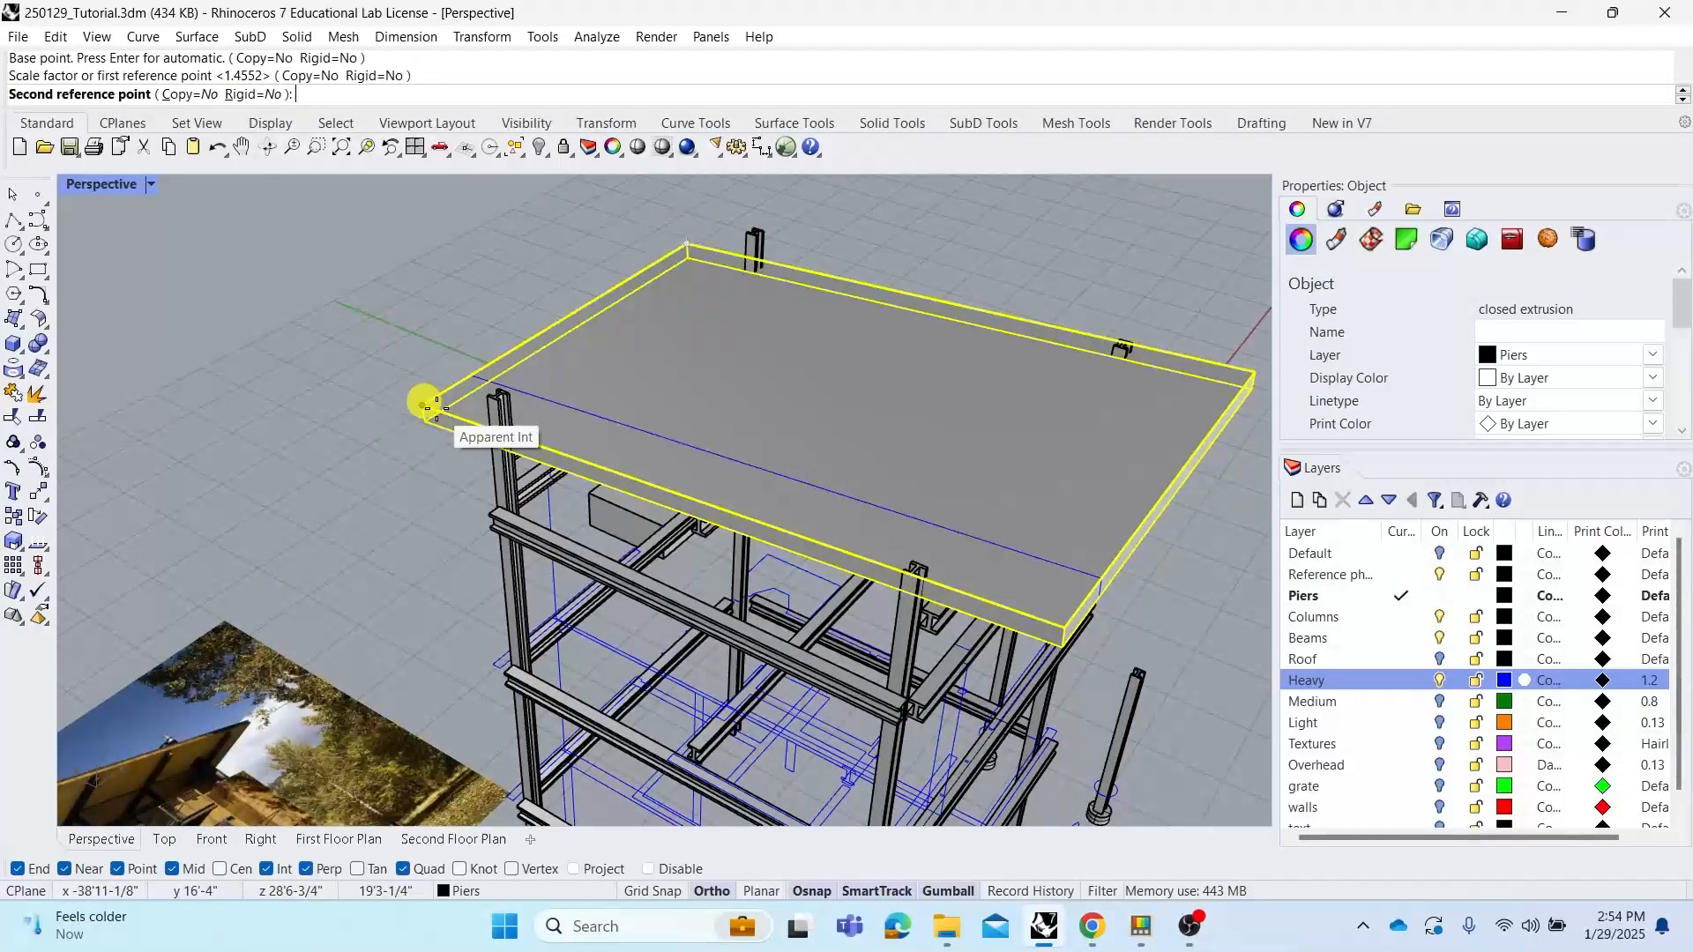
right_drag(469, 480, 428, 459)
scroll(430, 459, down, 4)
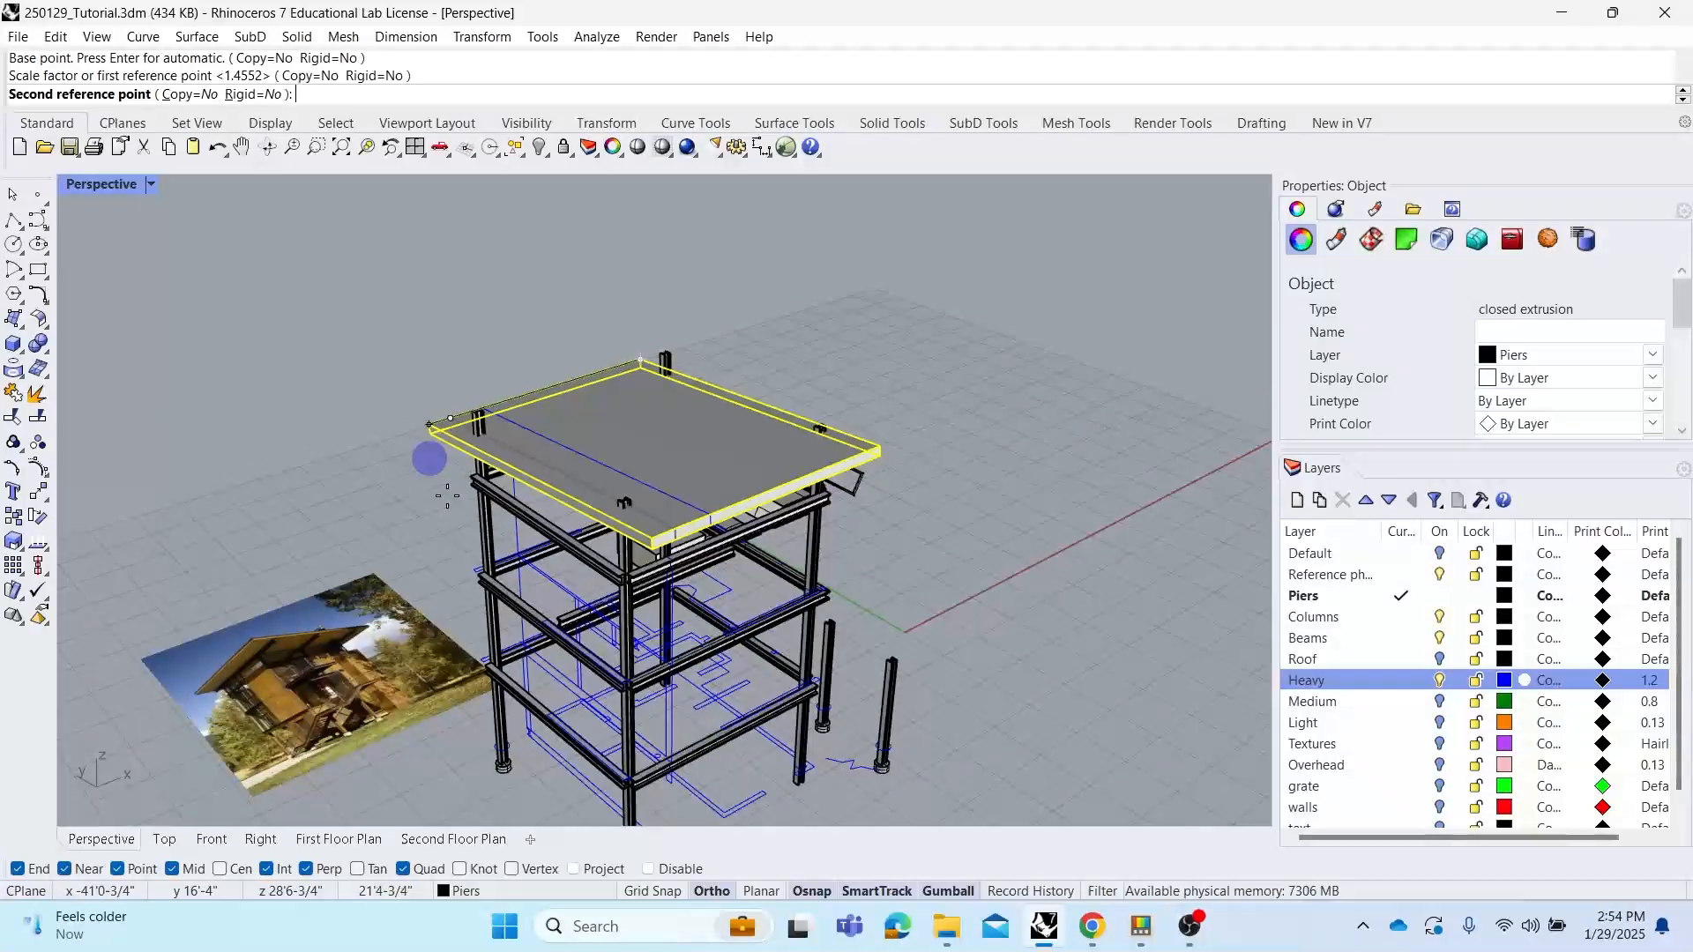
click(482, 600)
click(397, 526)
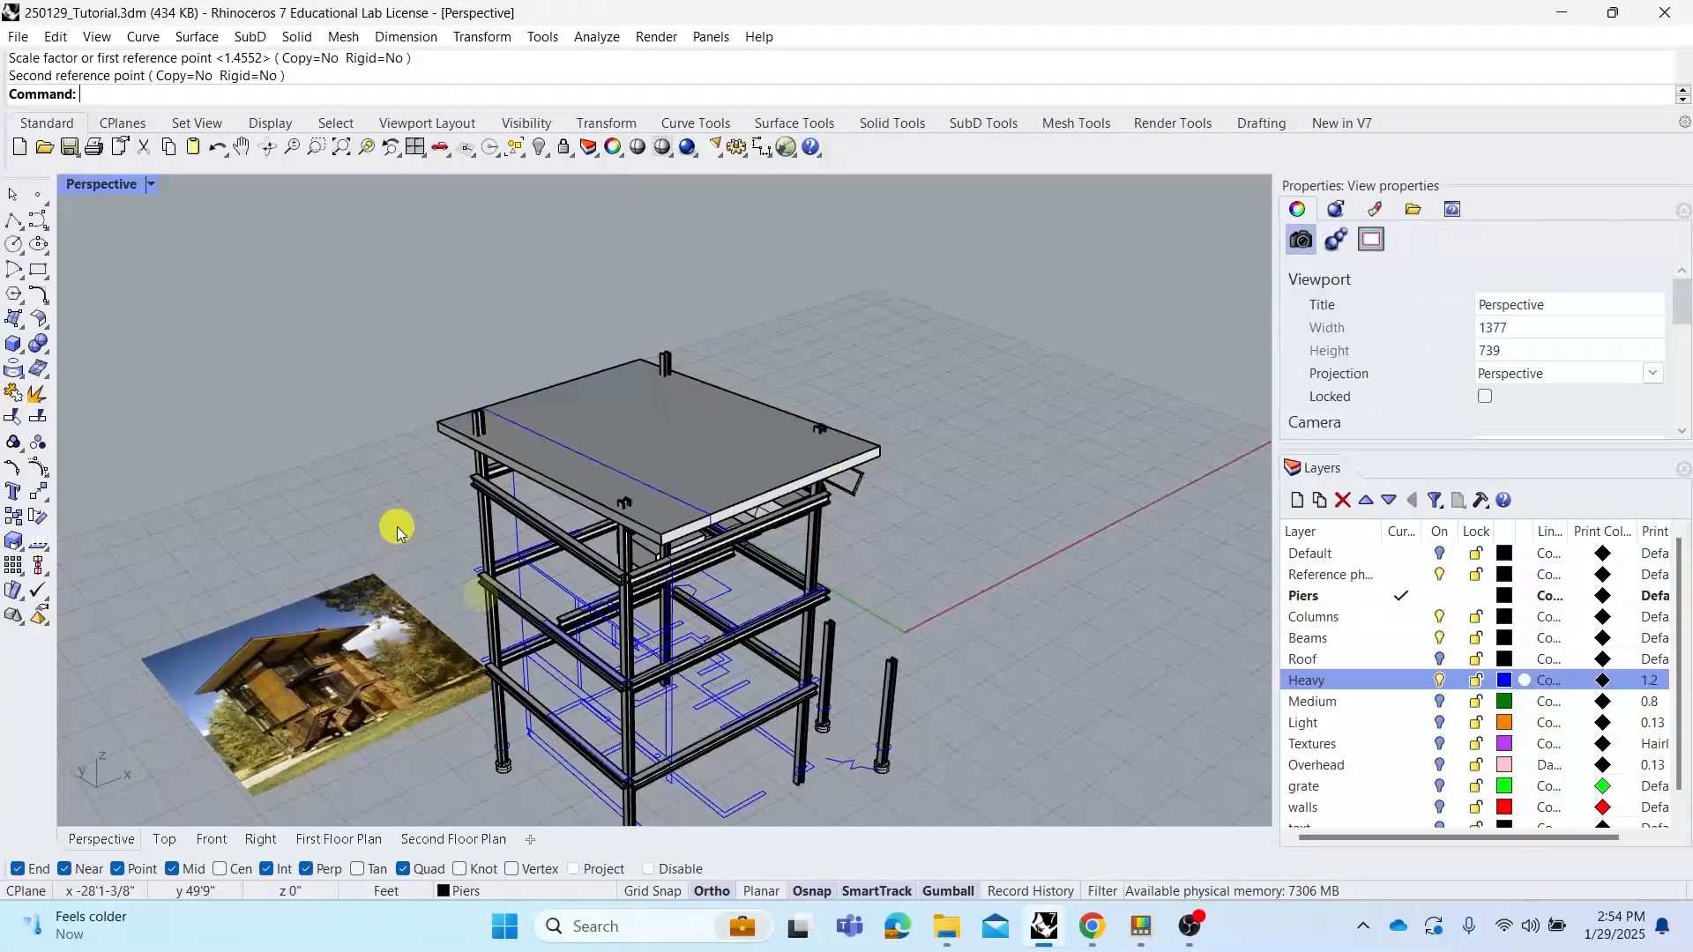
Orbit and zoom around the lower floors to examine the beams, columns and plan curves
right_drag(397, 527, 680, 541)
scroll(578, 565, up, 5)
scroll(680, 540, down, 1)
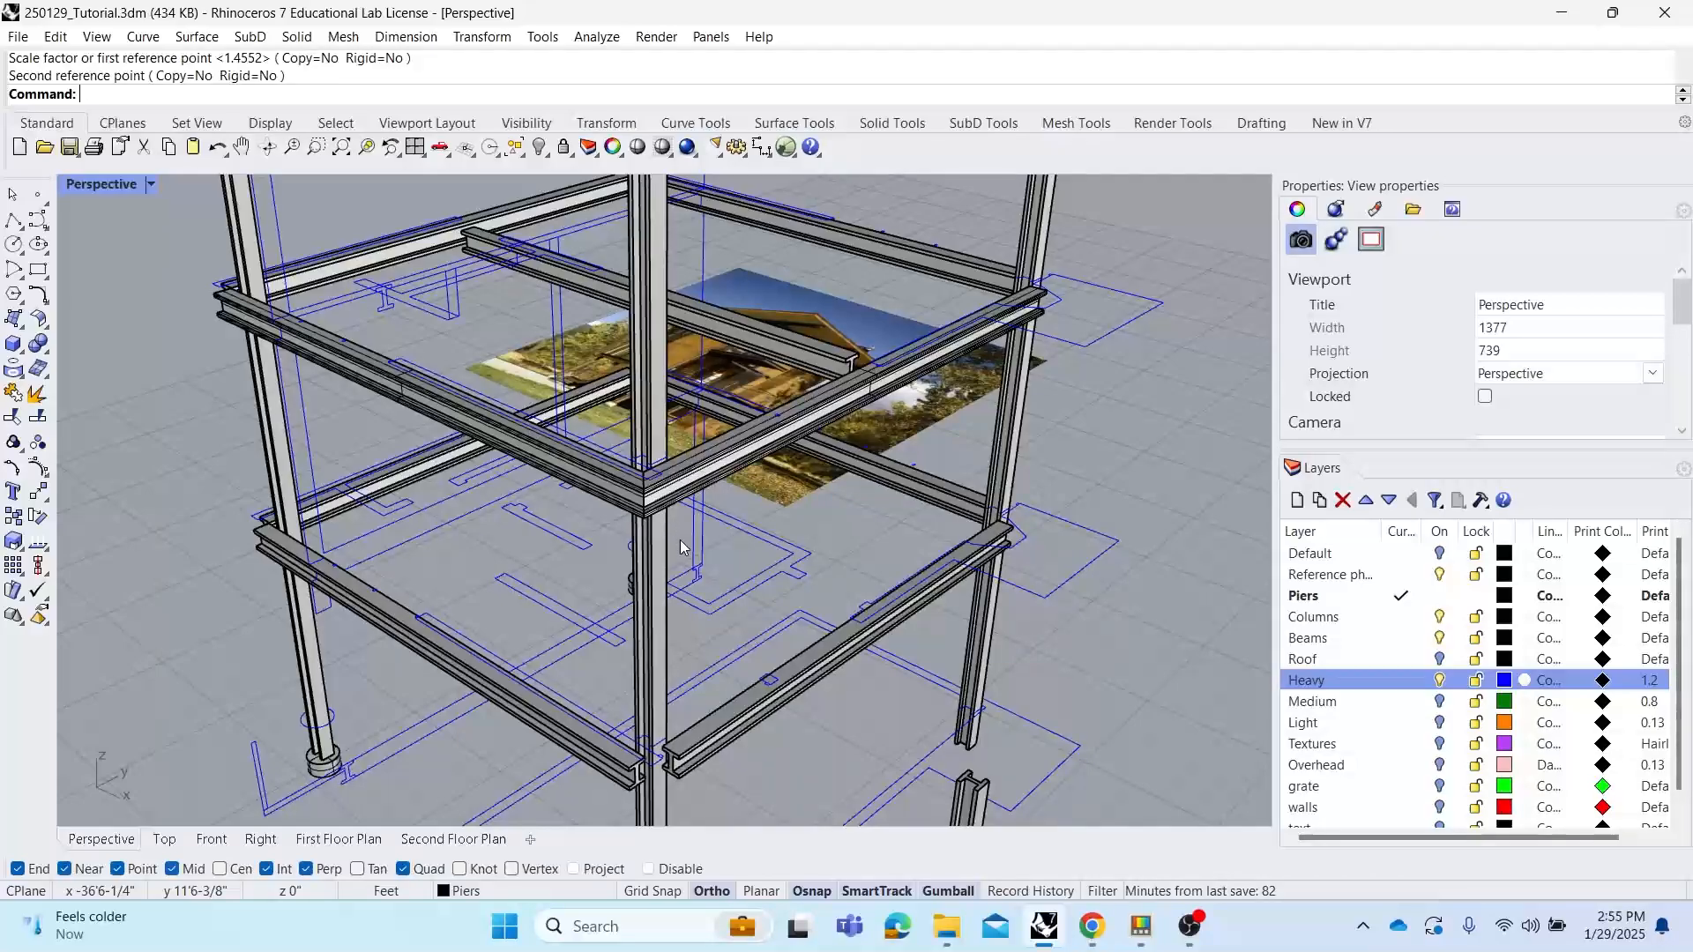
scroll(767, 498, down, 3)
right_drag(768, 498, 833, 517)
shift+right_drag(951, 458, 839, 355)
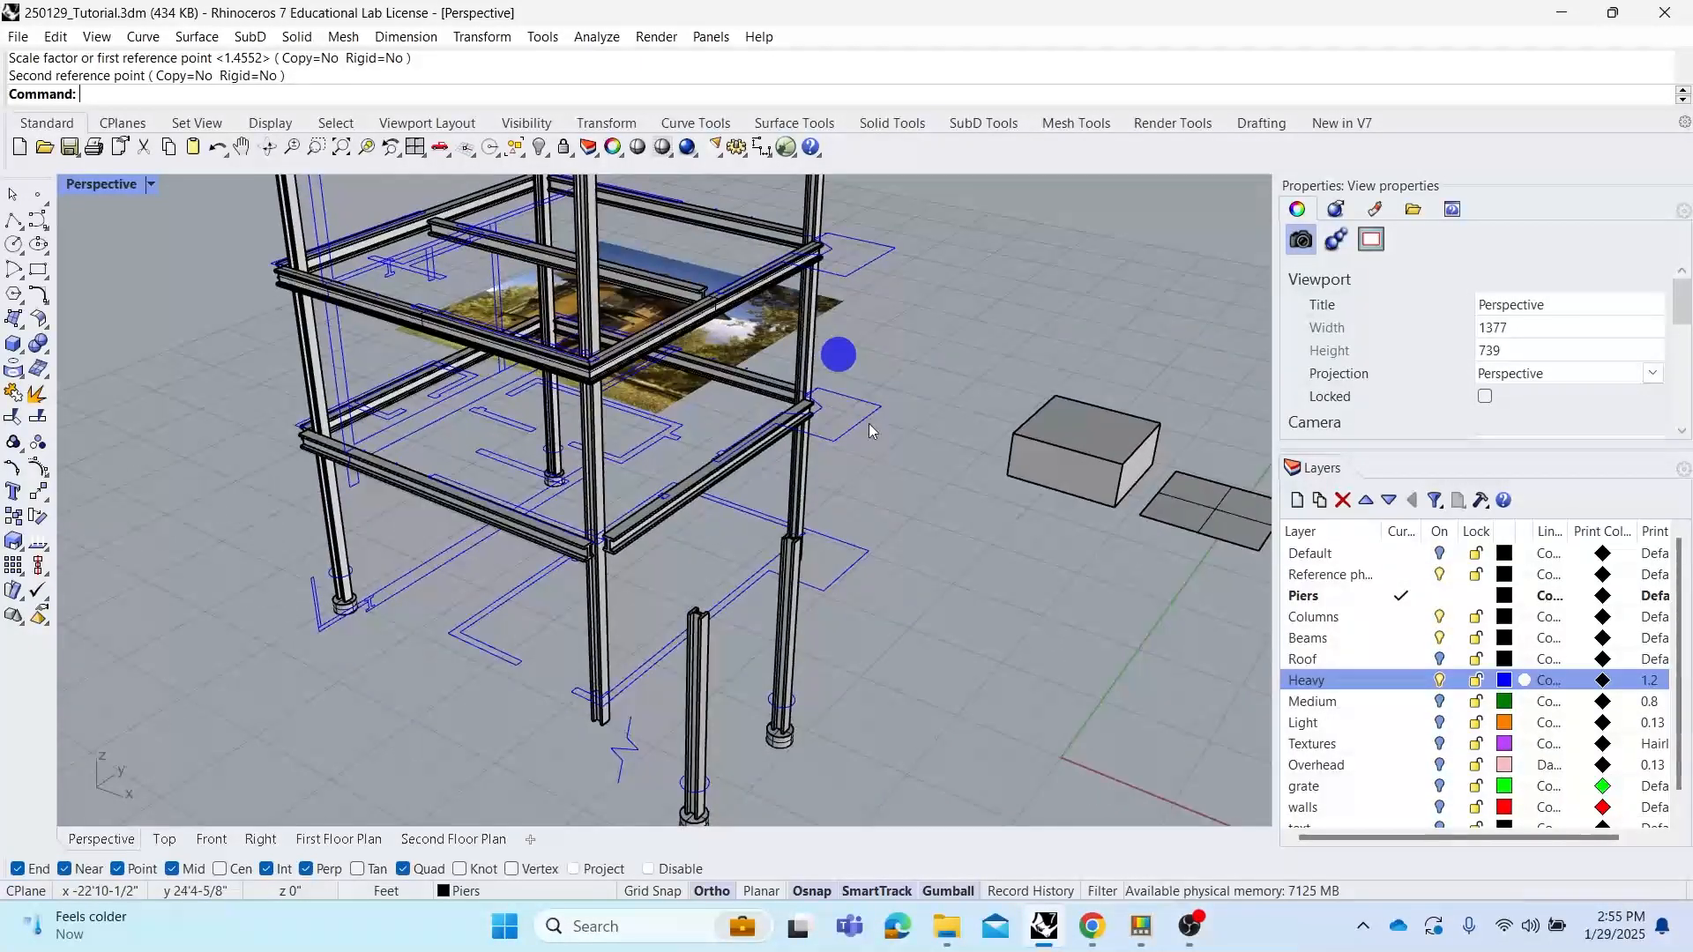
scroll(838, 489, up, 2)
right_drag(866, 479, 895, 514)
scroll(839, 523, up, 3)
right_drag(767, 477, 836, 500)
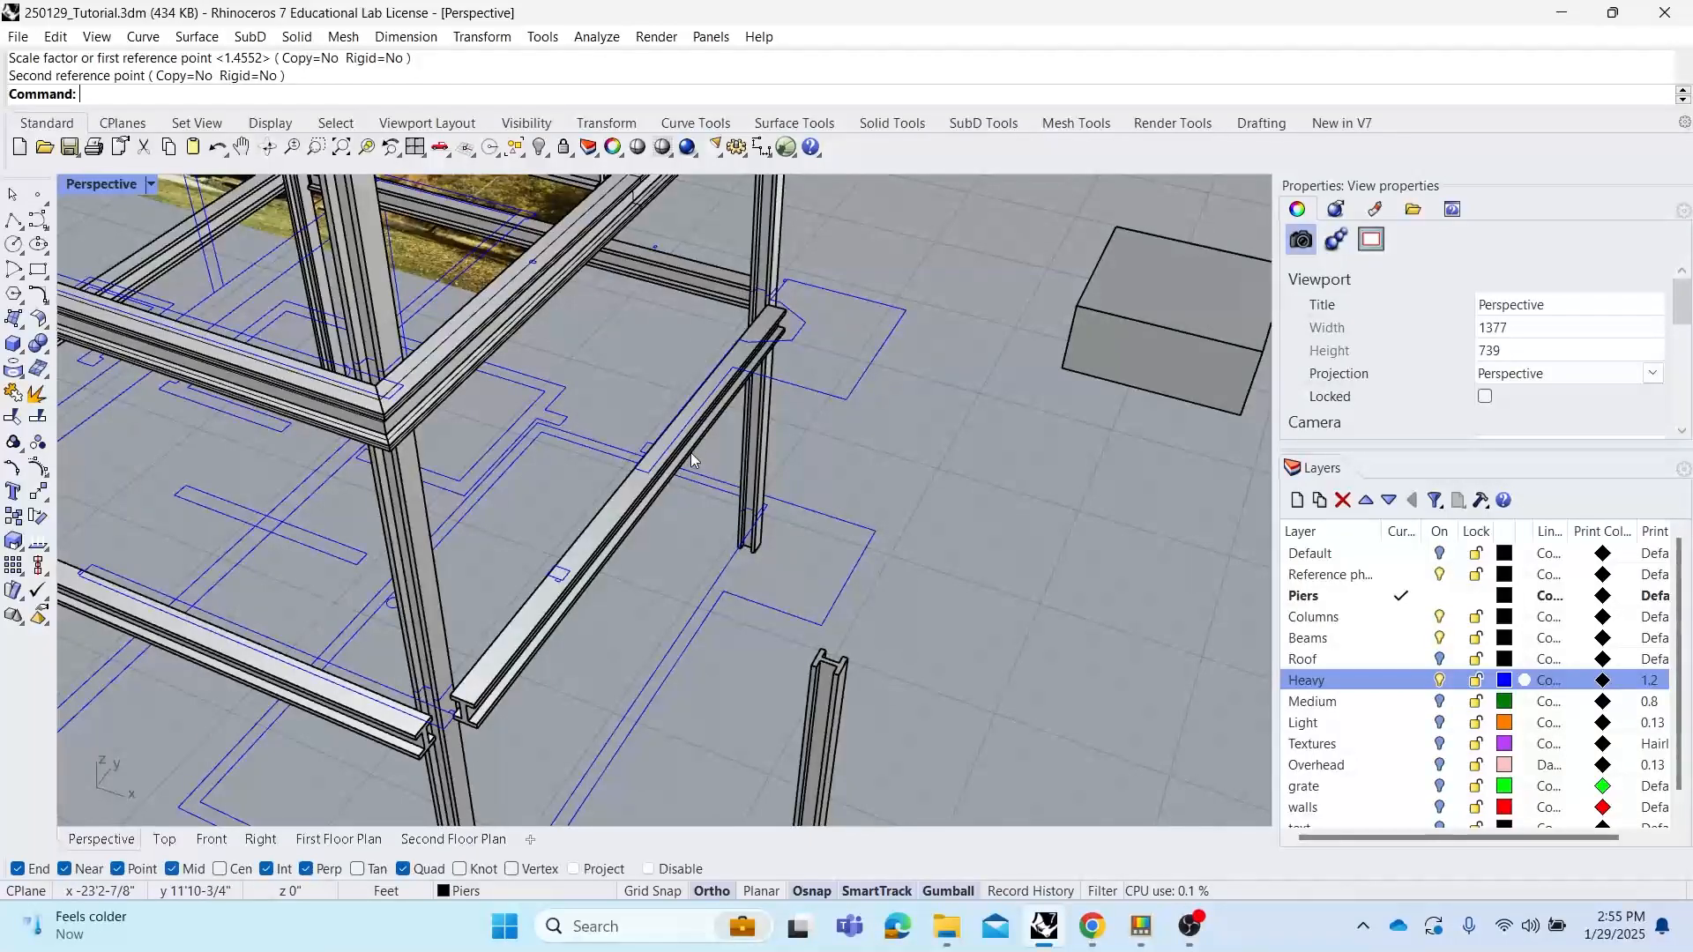
shift+right_drag(610, 413, 782, 388)
shift+right_drag(469, 464, 733, 431)
right_drag(633, 405, 555, 415)
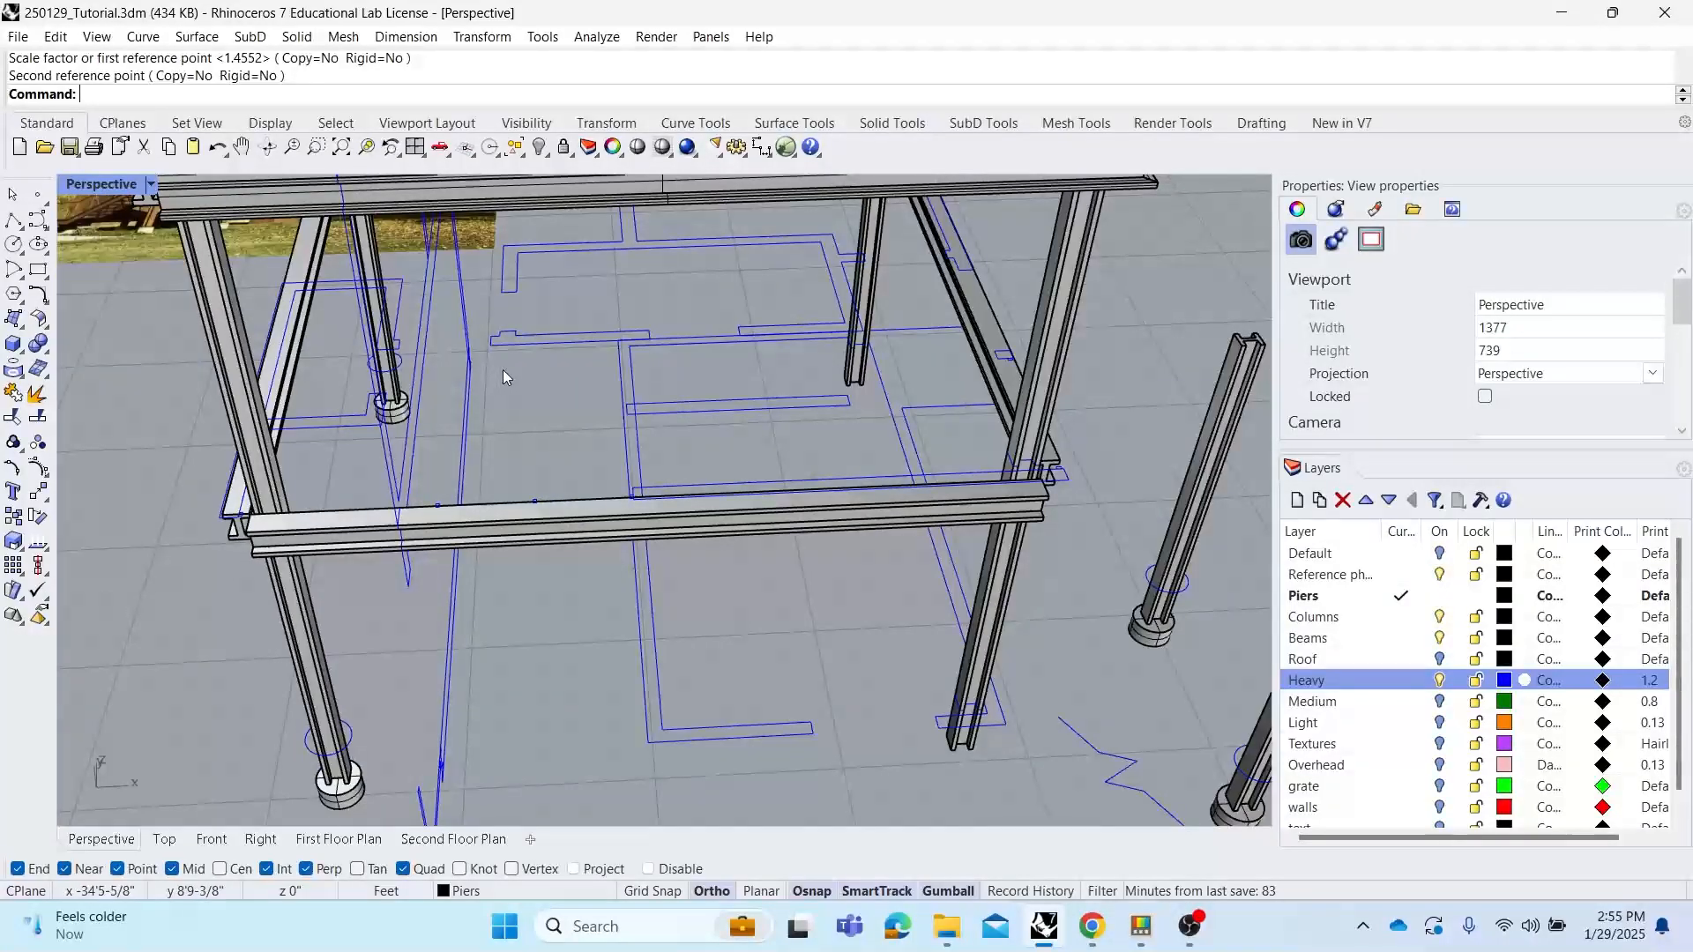
click(13, 219)
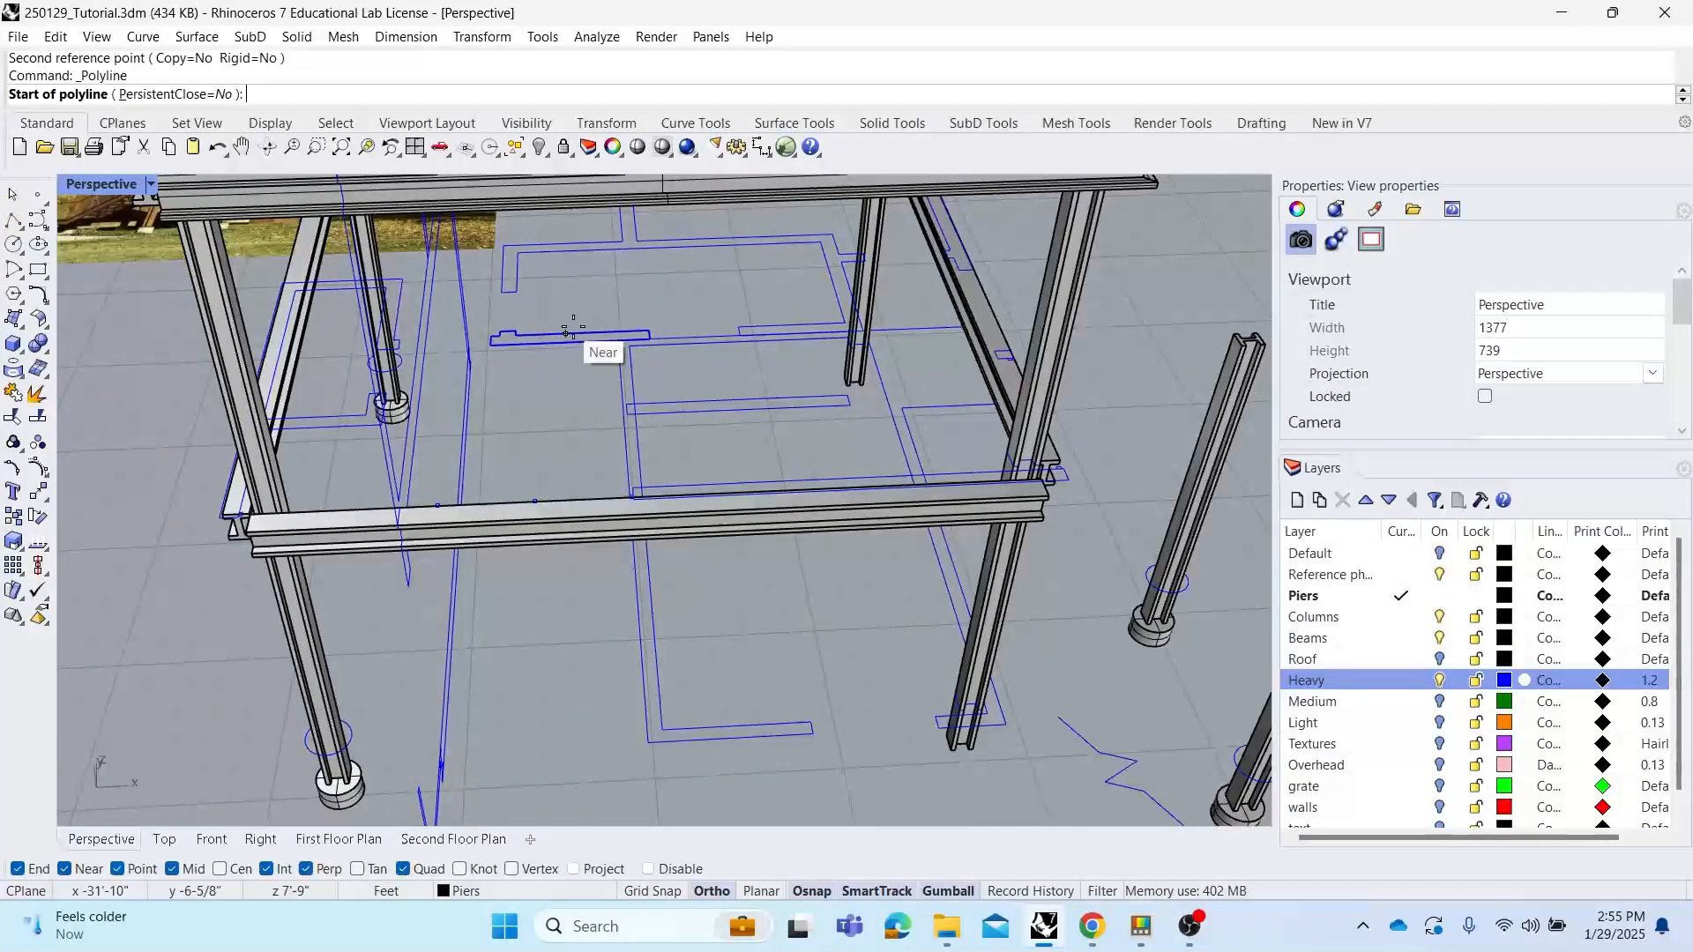
right_drag(705, 401, 640, 452)
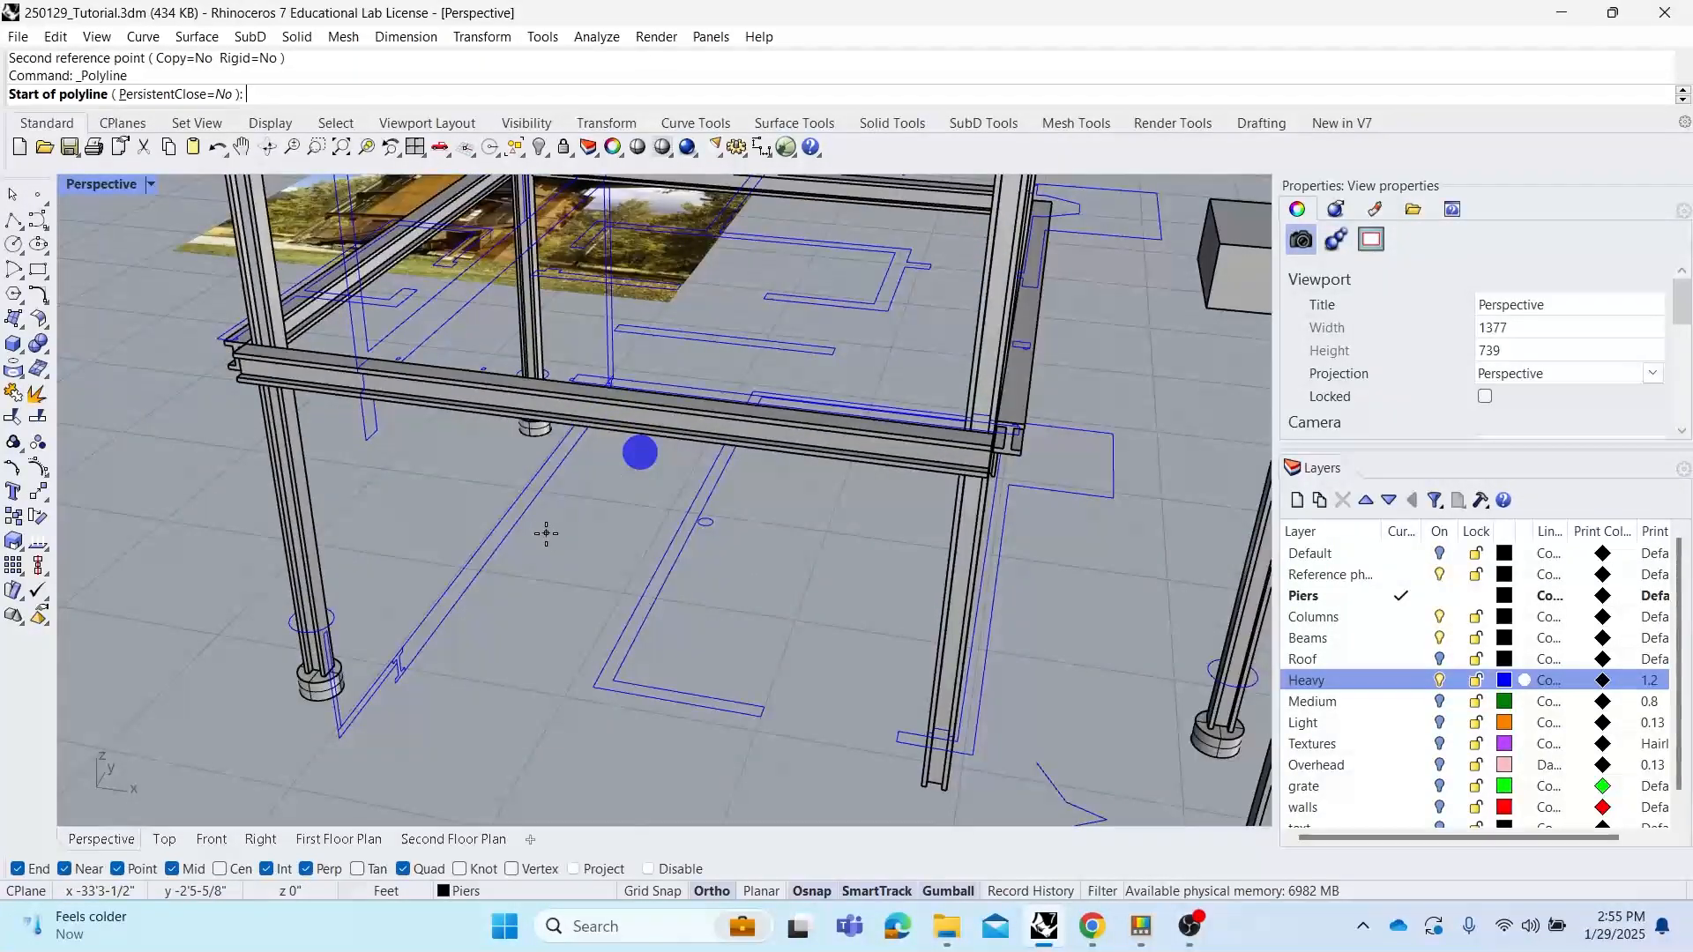
right_drag(593, 526, 580, 565)
key(Escape)
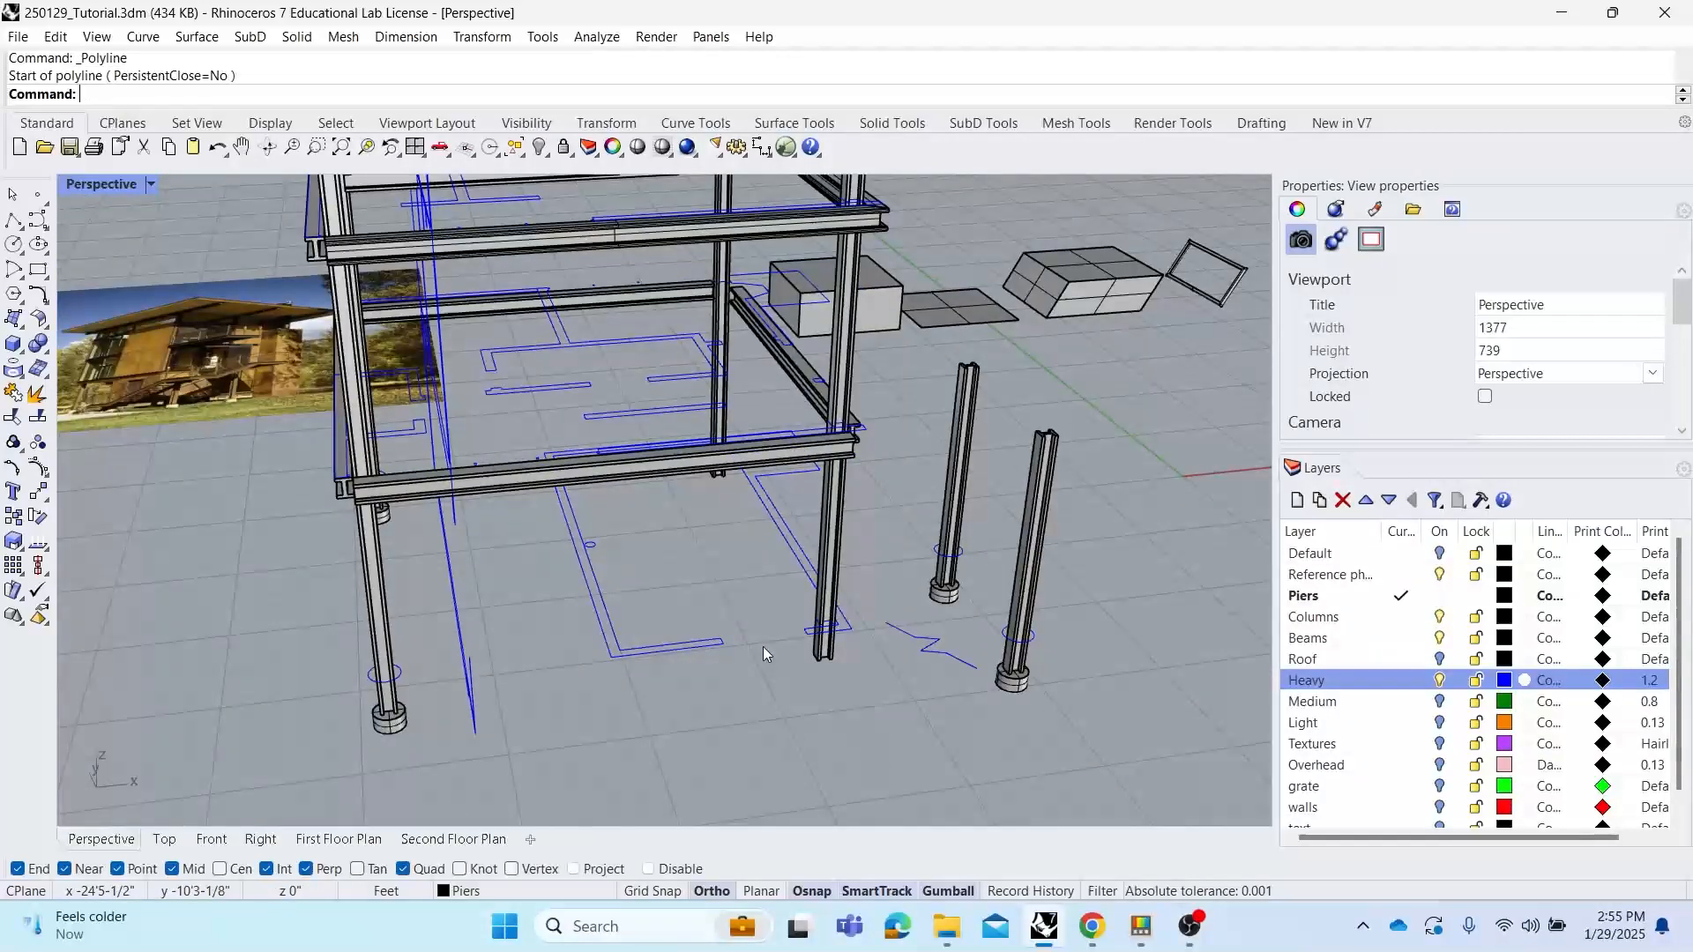
Subtract the roof slab from the four columns using BooleanDifference
shift+right_drag(685, 548, 646, 617)
shift+right_drag(769, 280, 755, 425)
scroll(744, 522, down, 2)
right_drag(744, 529, 829, 475)
scroll(781, 542, down, 2)
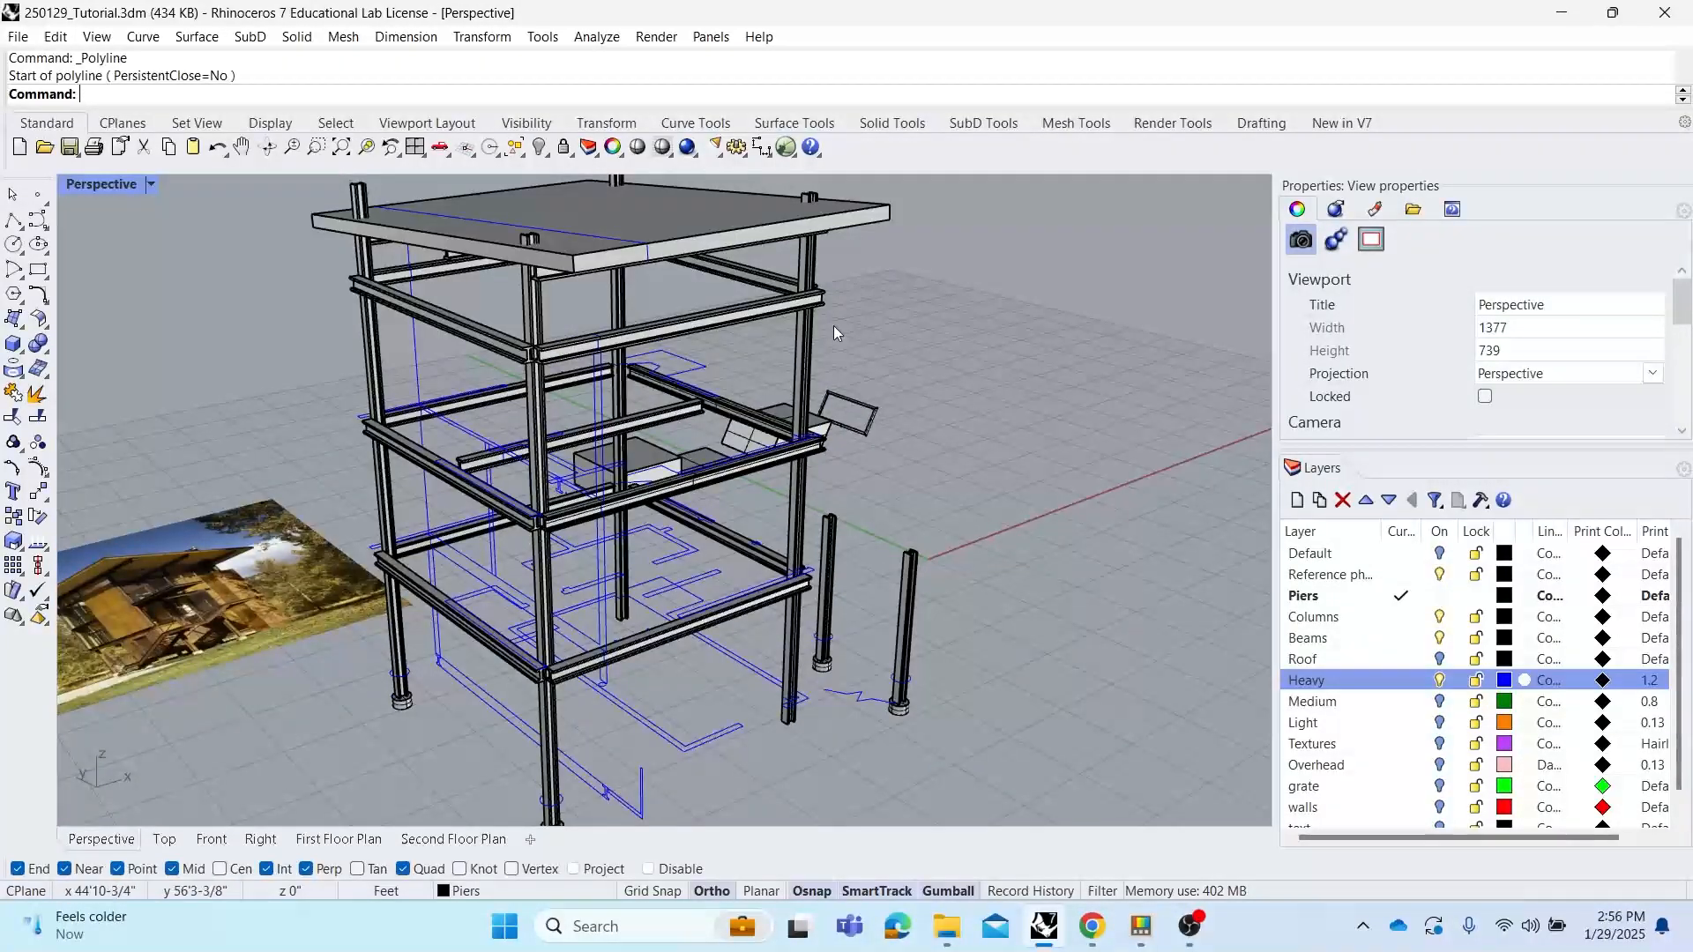
right_drag(764, 484, 589, 498)
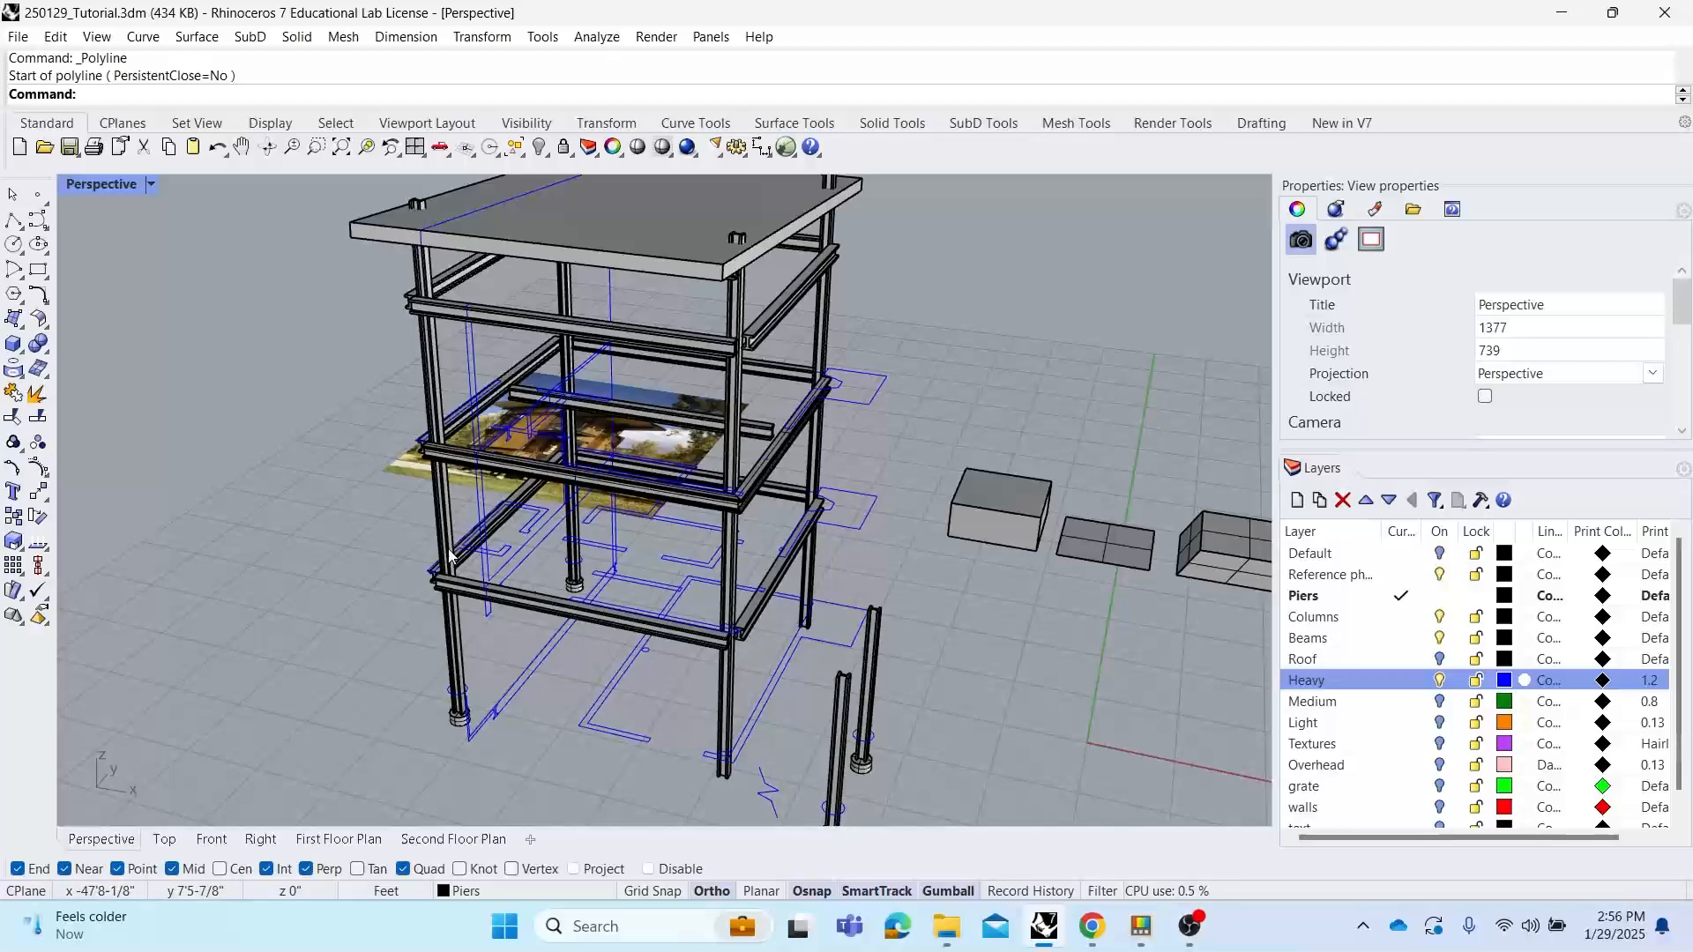
right_drag(587, 399, 719, 321)
text(boo)
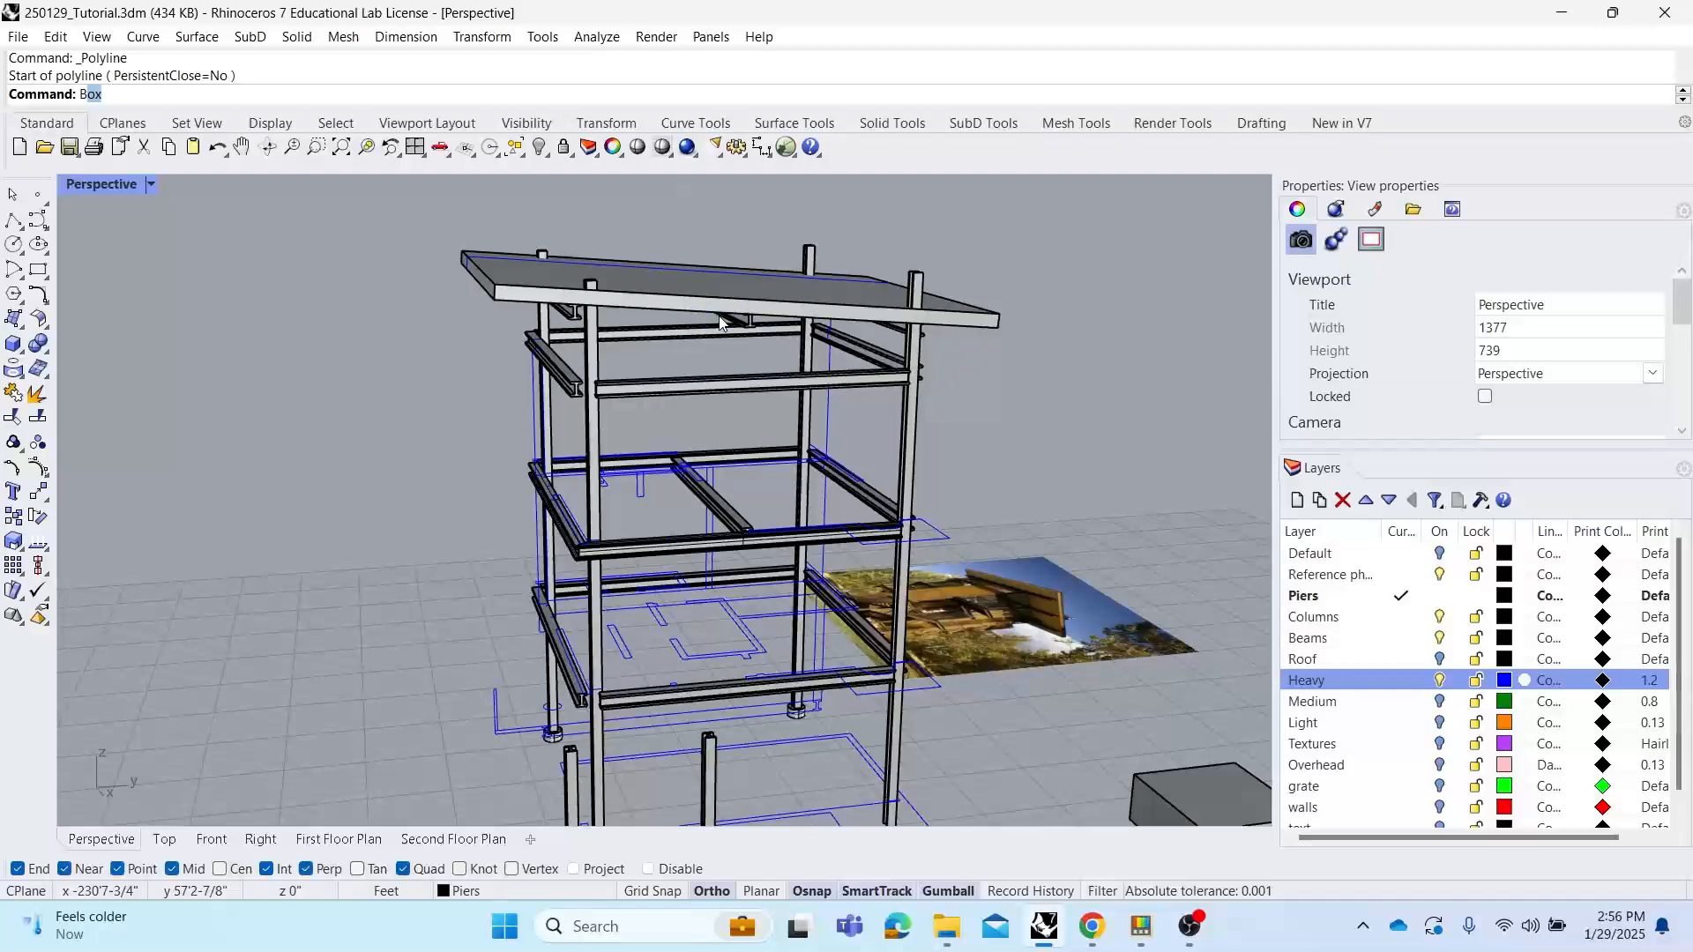
key(Return)
click(593, 344)
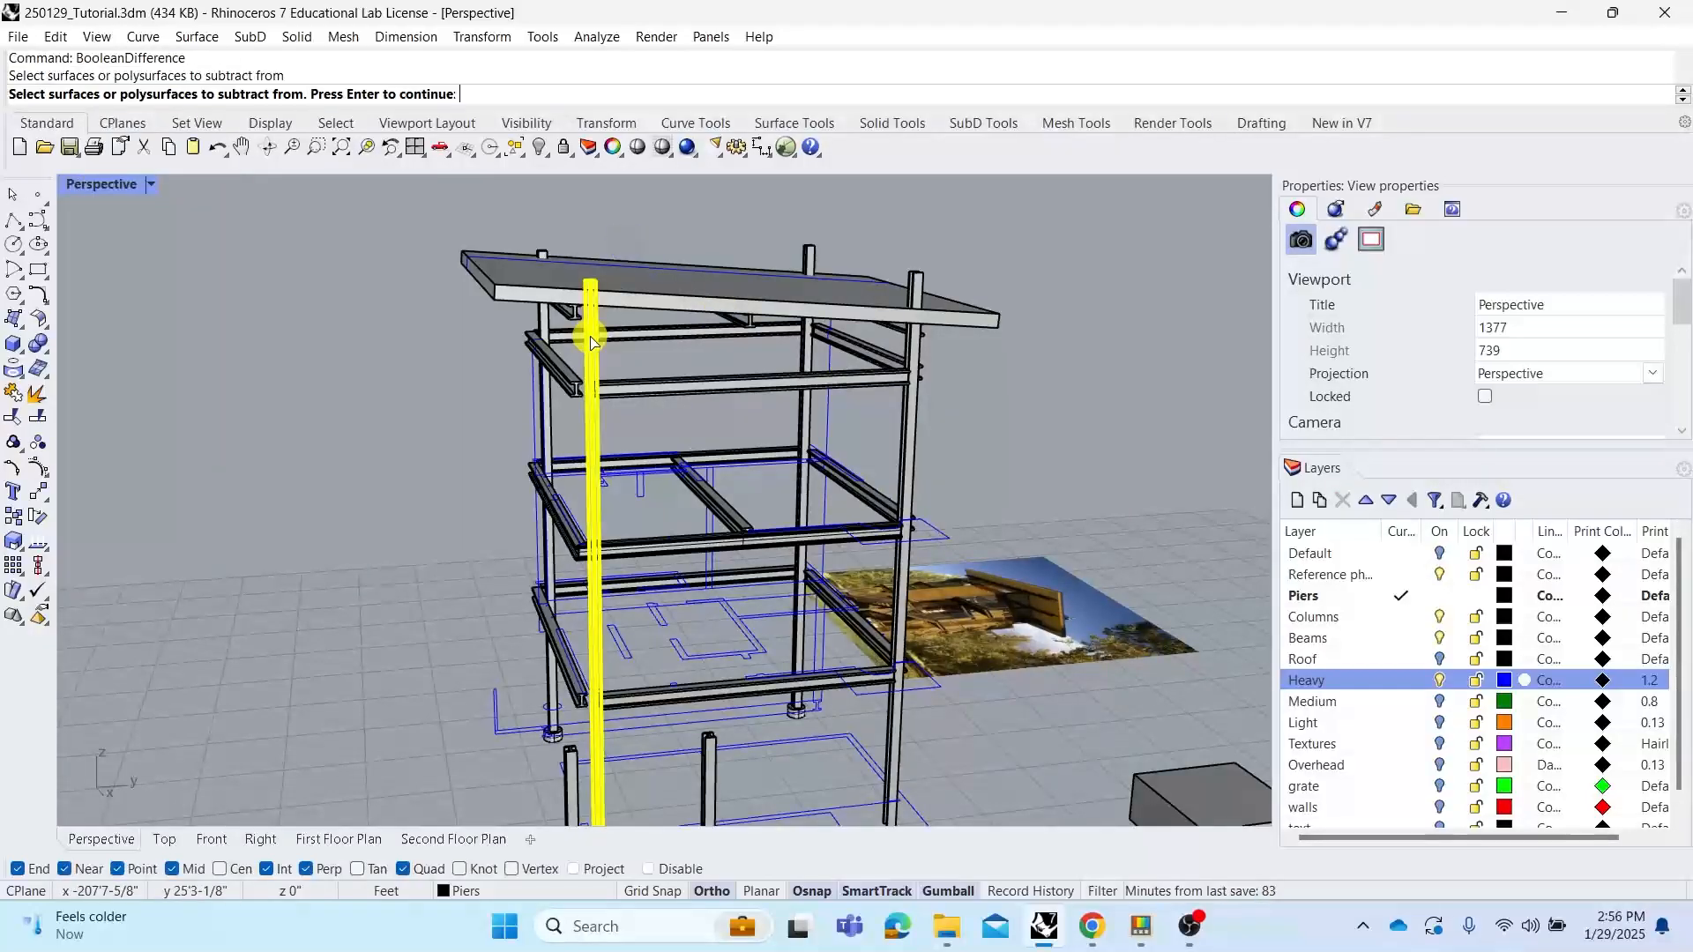
click(547, 333)
click(806, 354)
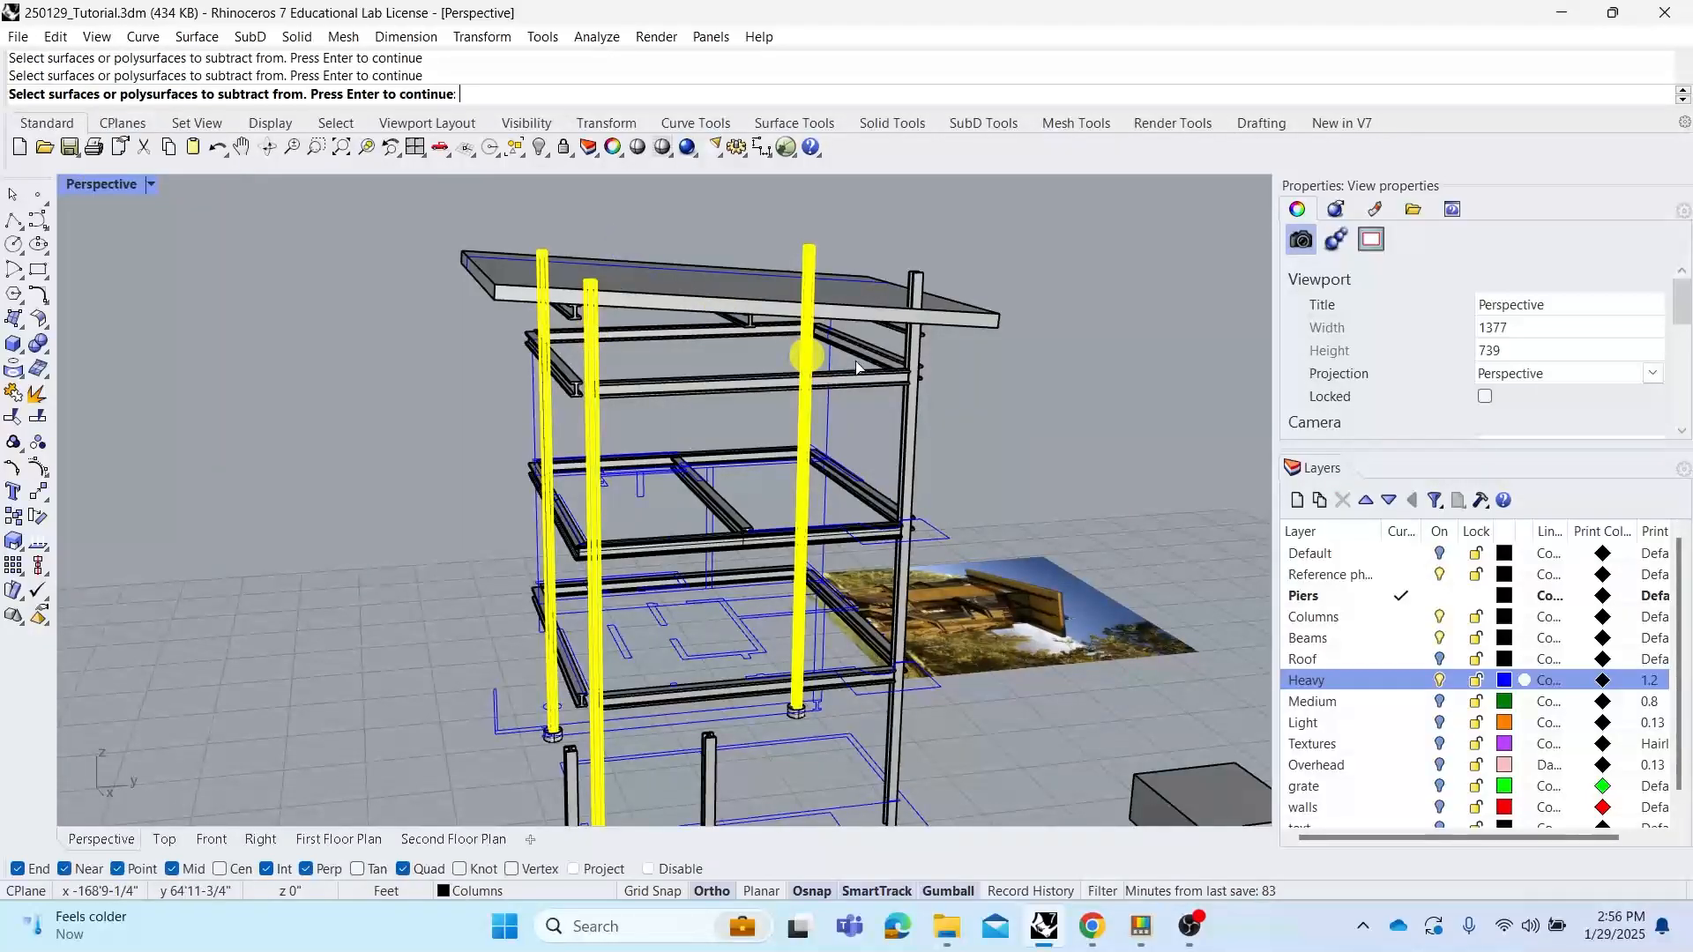
click(913, 428)
right_click(972, 320)
click(965, 315)
right_click(966, 315)
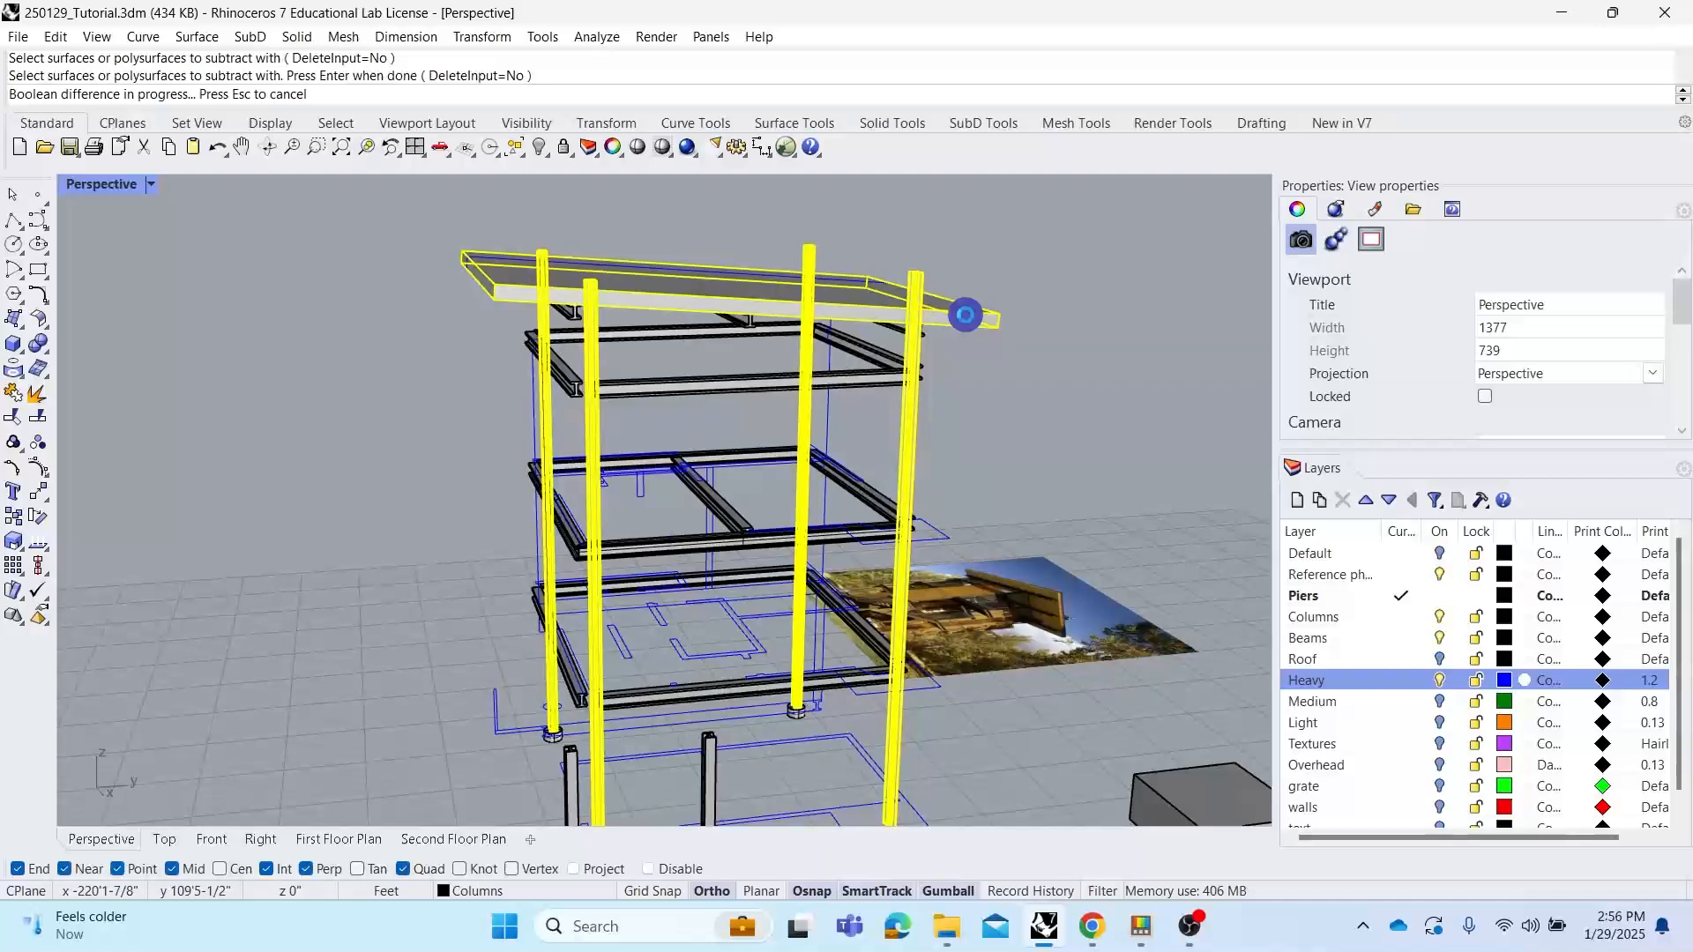
Select and delete the four column stubs sticking out above the roof slab
click(915, 280)
shift+click(809, 257)
shift+click(598, 282)
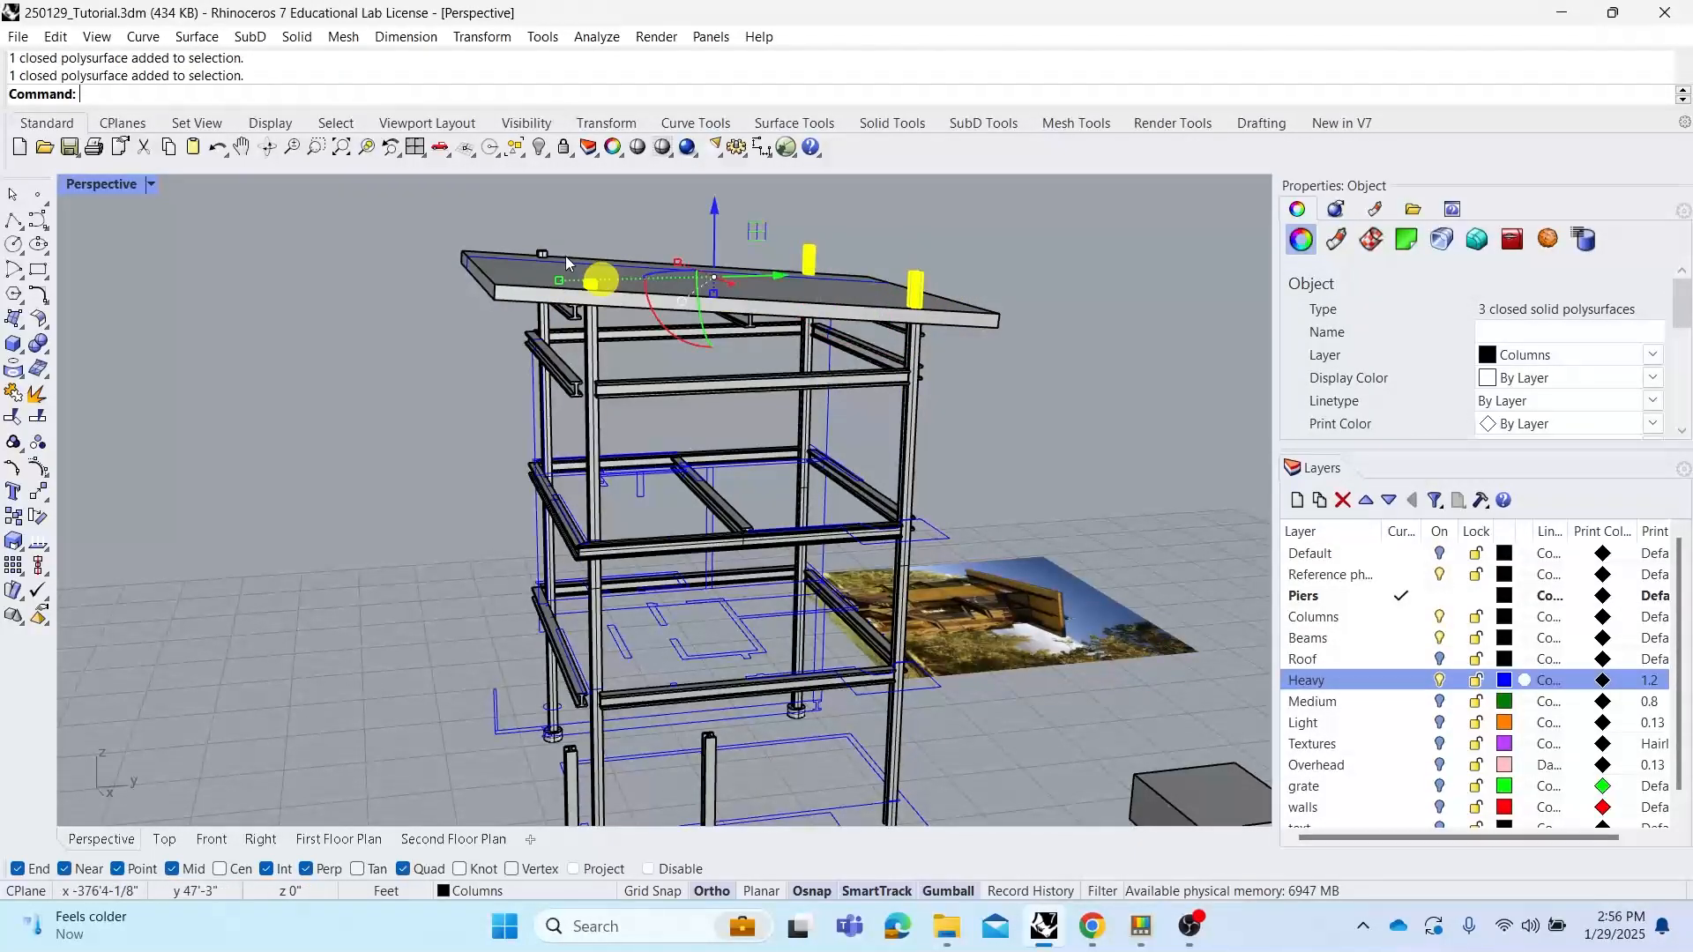
shift+click(547, 256)
key(Delete)
Orbit and zoom around the frame and the reference photo to inspect the model
right_drag(564, 256, 1019, 371)
right_drag(737, 531, 651, 527)
scroll(796, 412, up, 6)
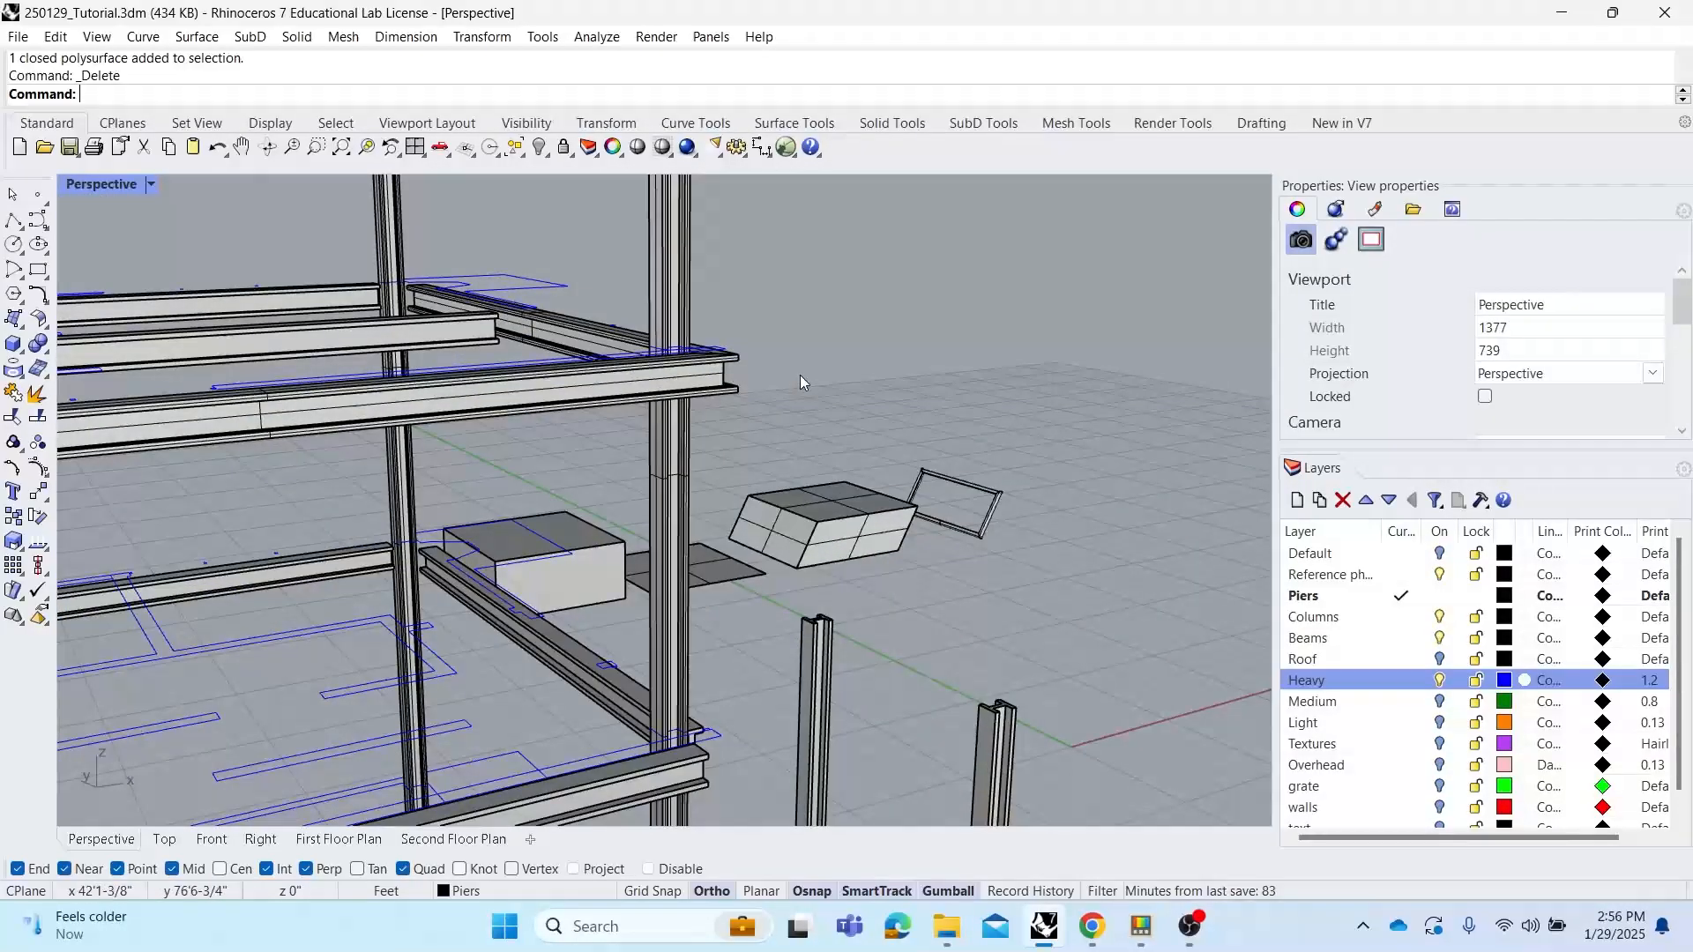
right_drag(801, 374, 695, 386)
scroll(758, 367, up, 4)
scroll(710, 407, down, 9)
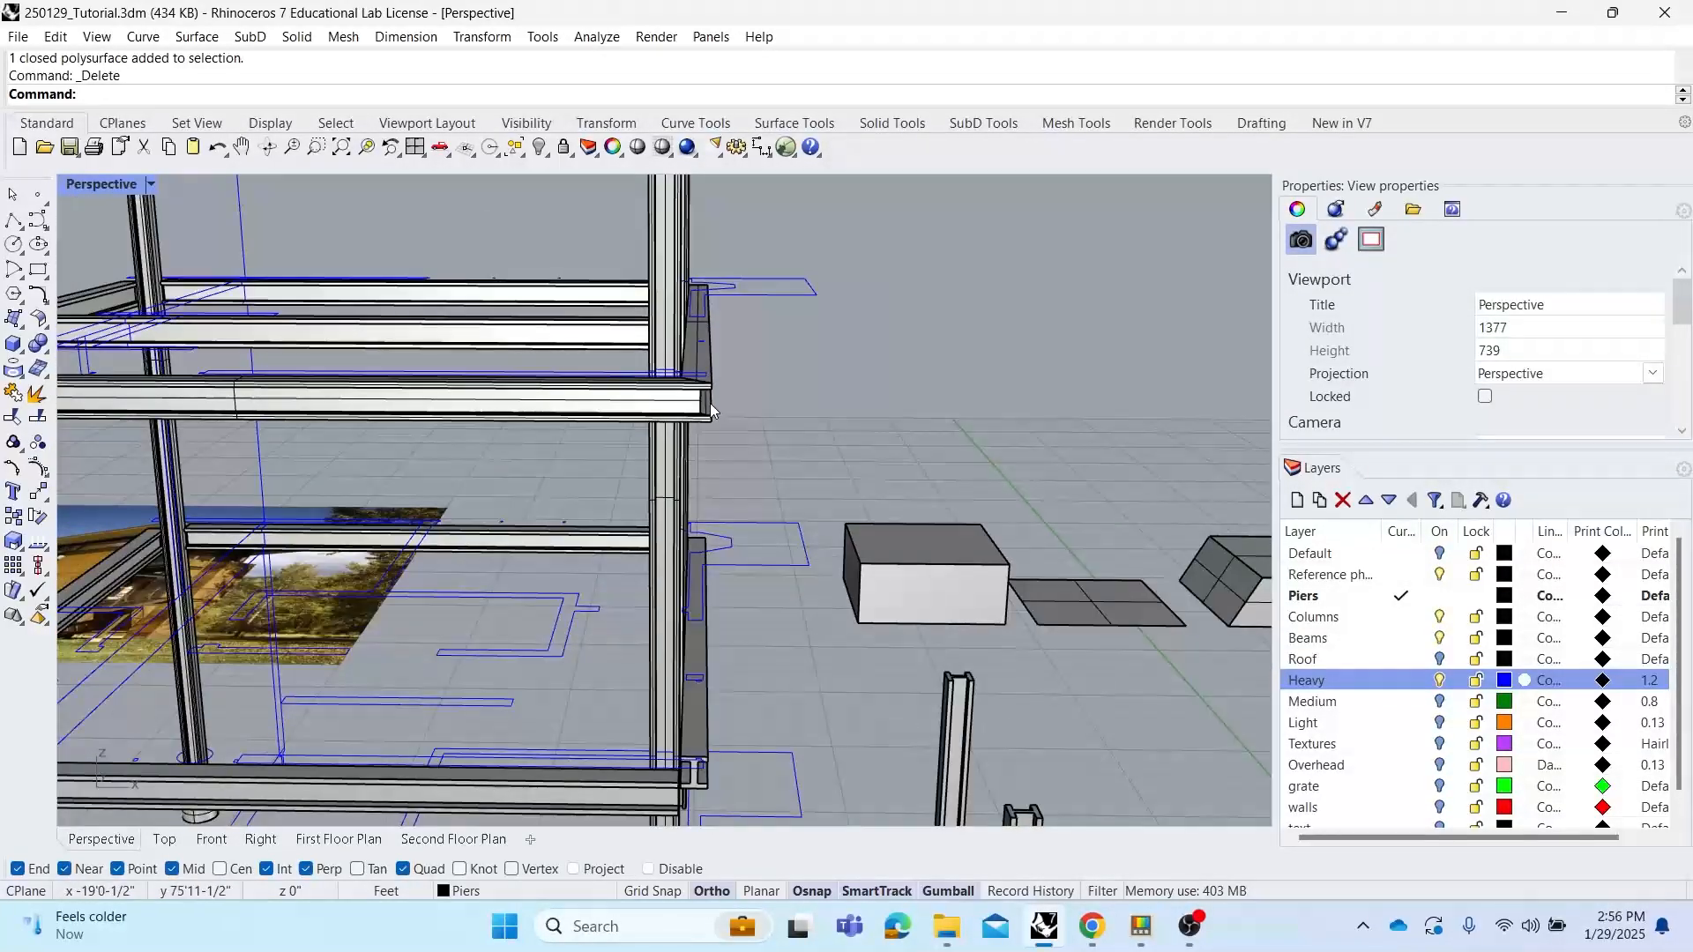
shift+right_drag(758, 575, 695, 389)
right_drag(727, 507, 871, 577)
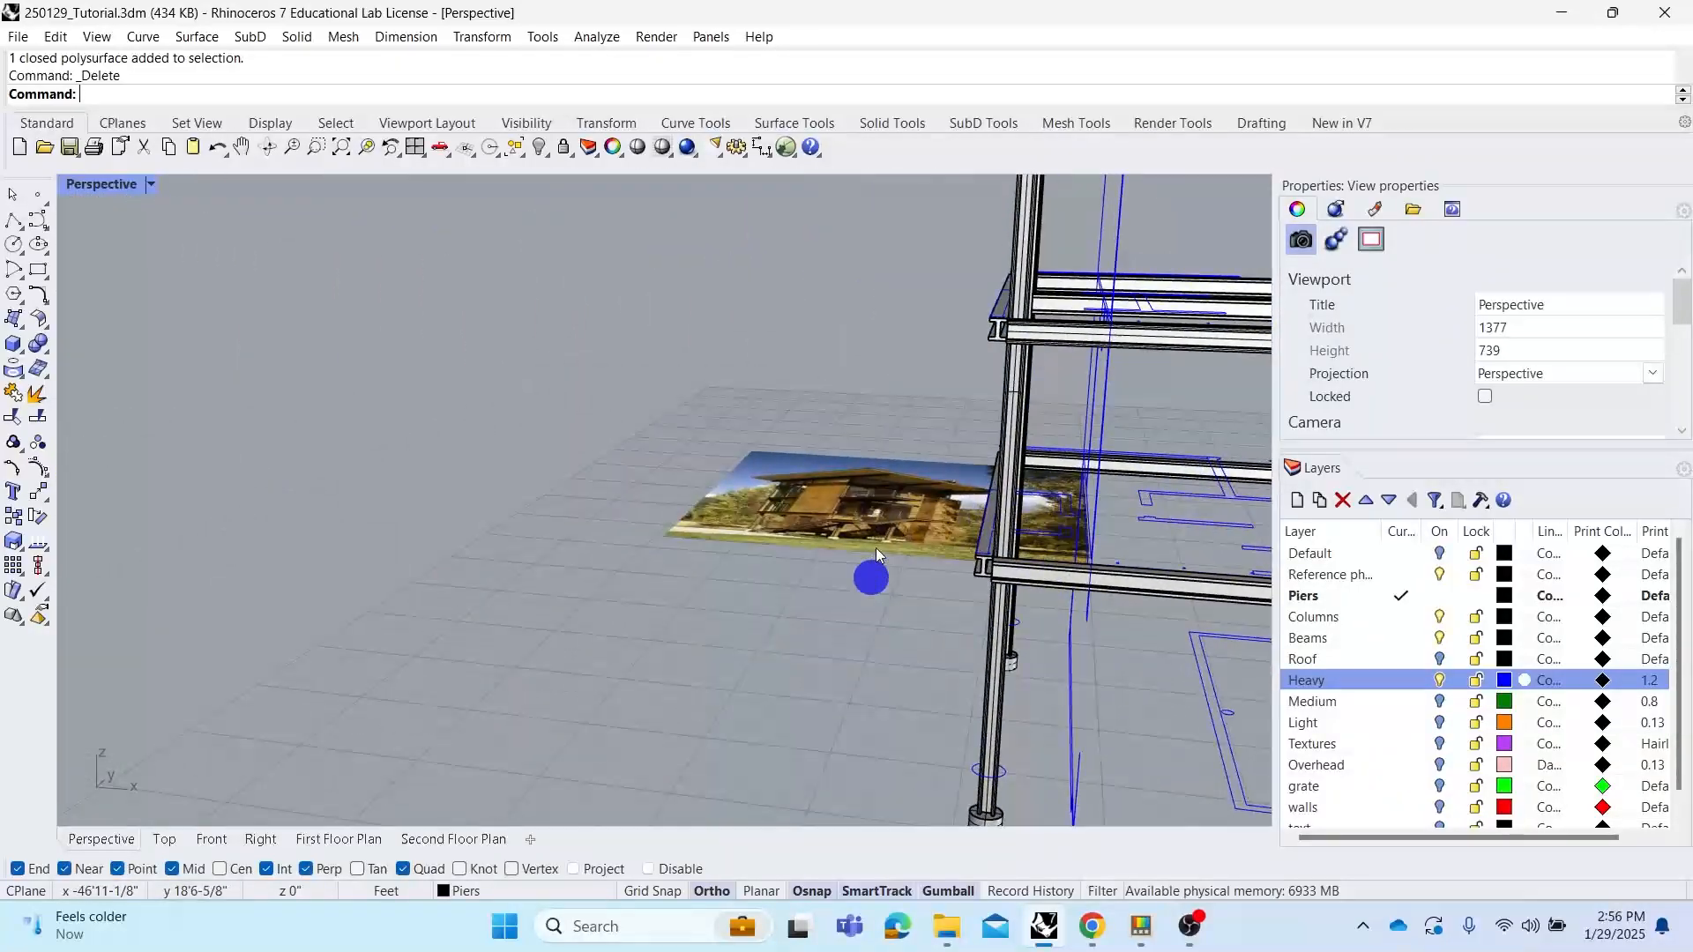
scroll(818, 504, up, 5)
Maximize the Top view, zoom out to the plan and reference photo, and set its display to Shaded
double_click(92, 187)
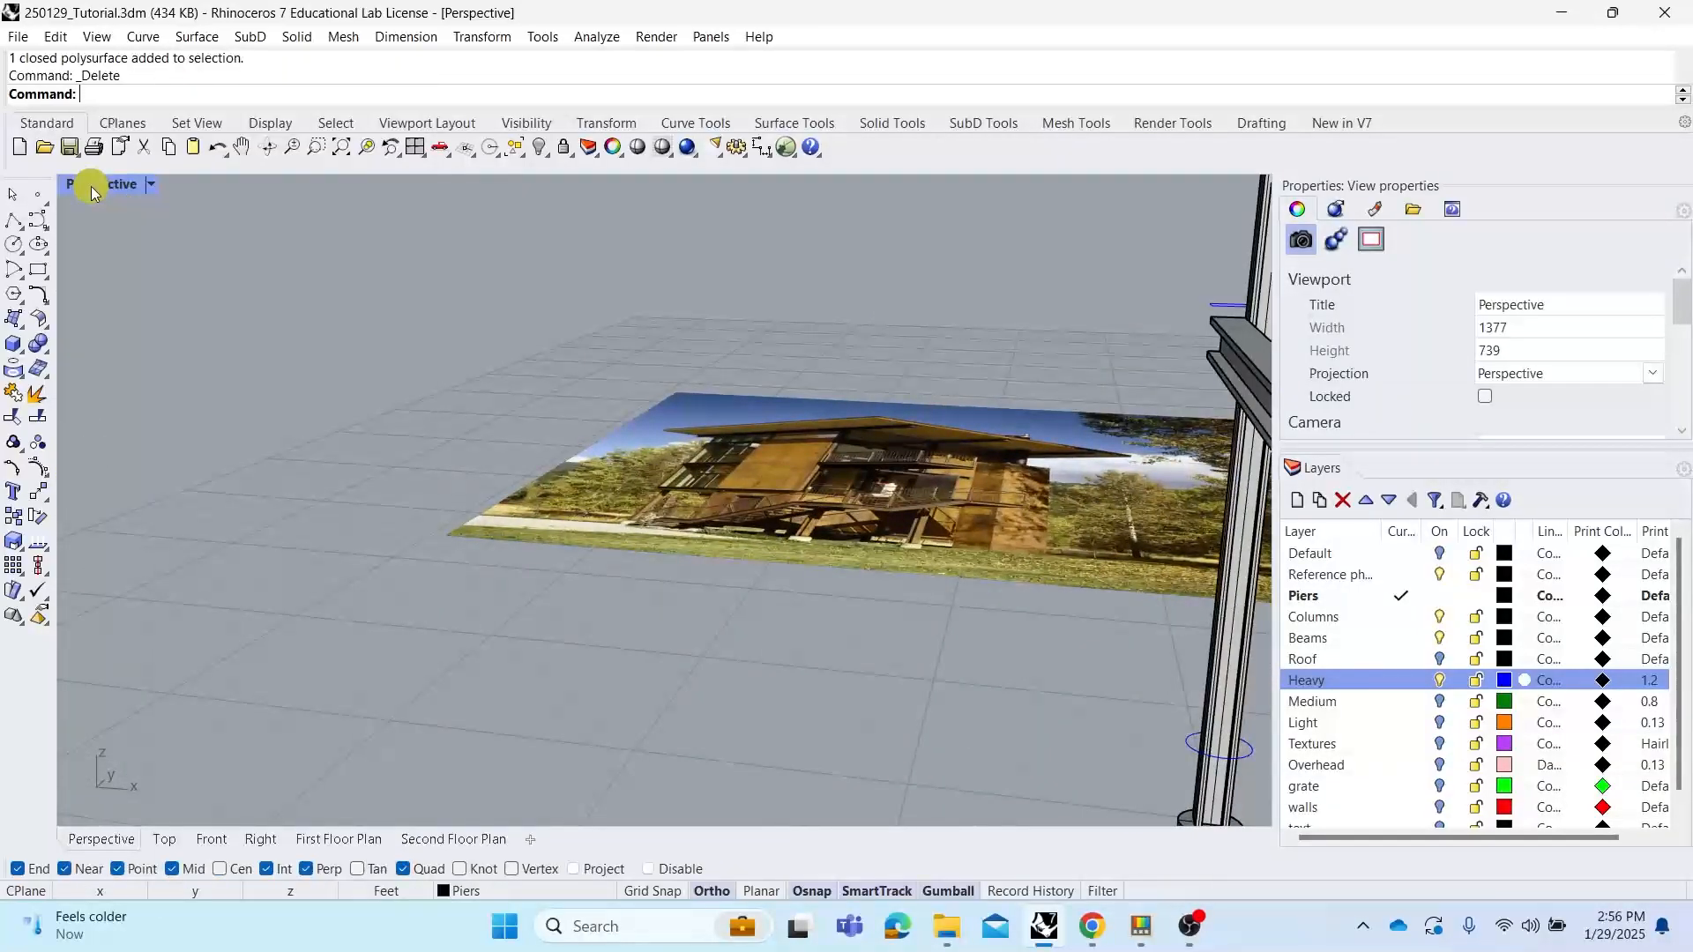
double_click(72, 190)
scroll(600, 553, down, 5)
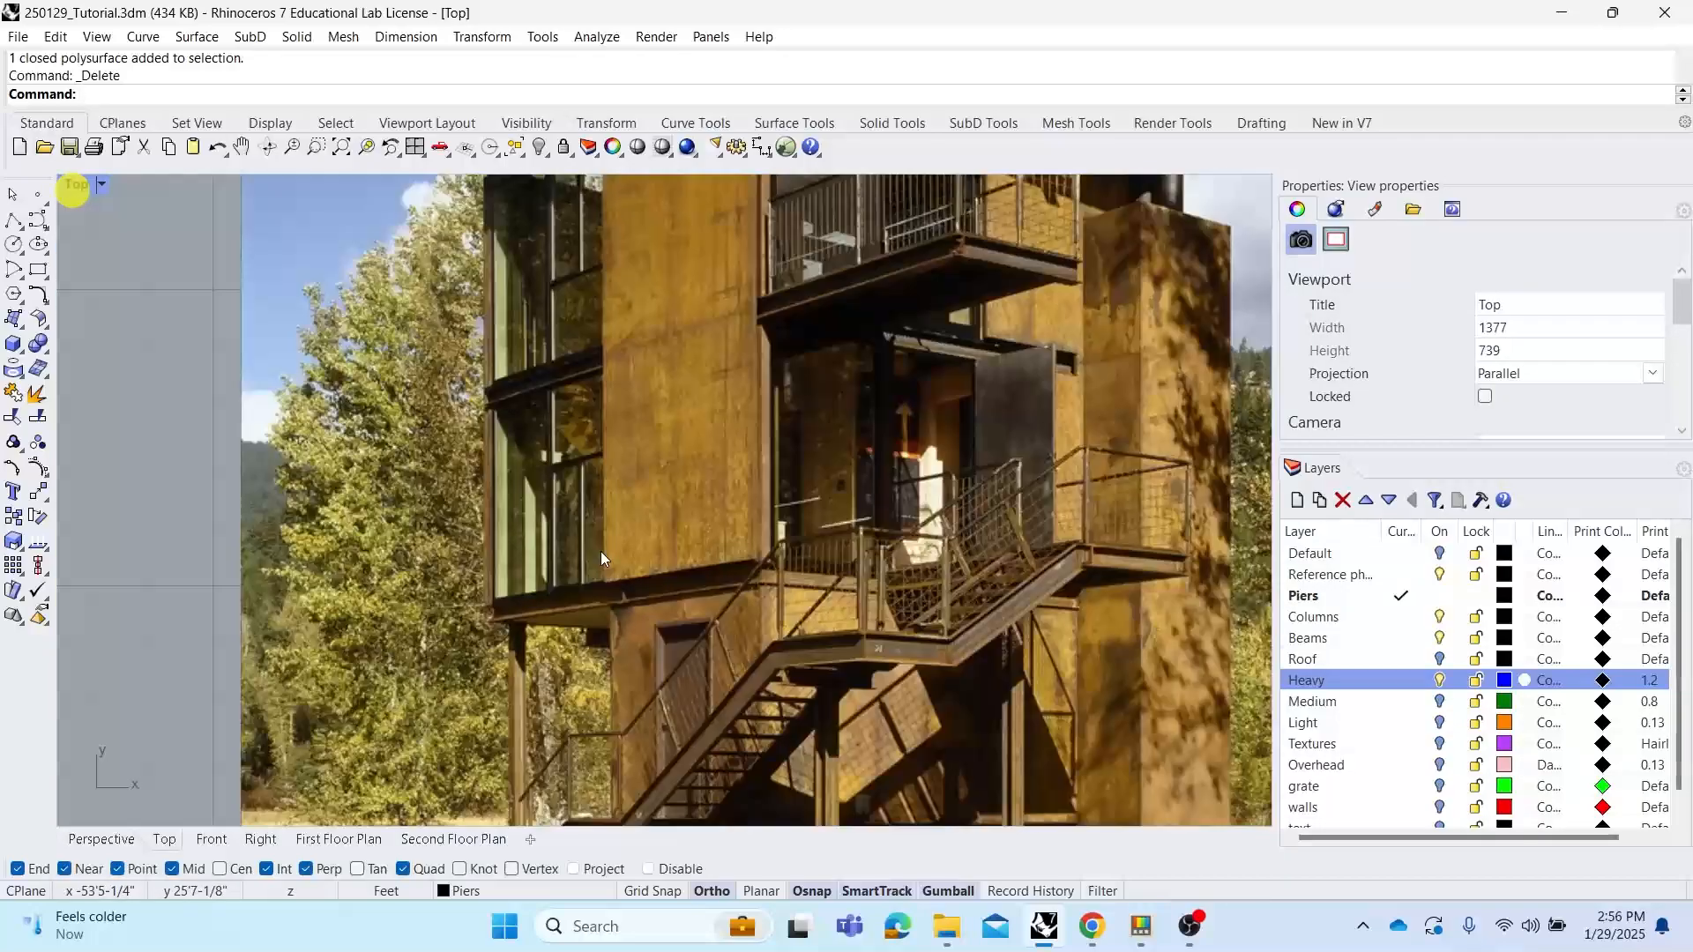
scroll(533, 557, up, 6)
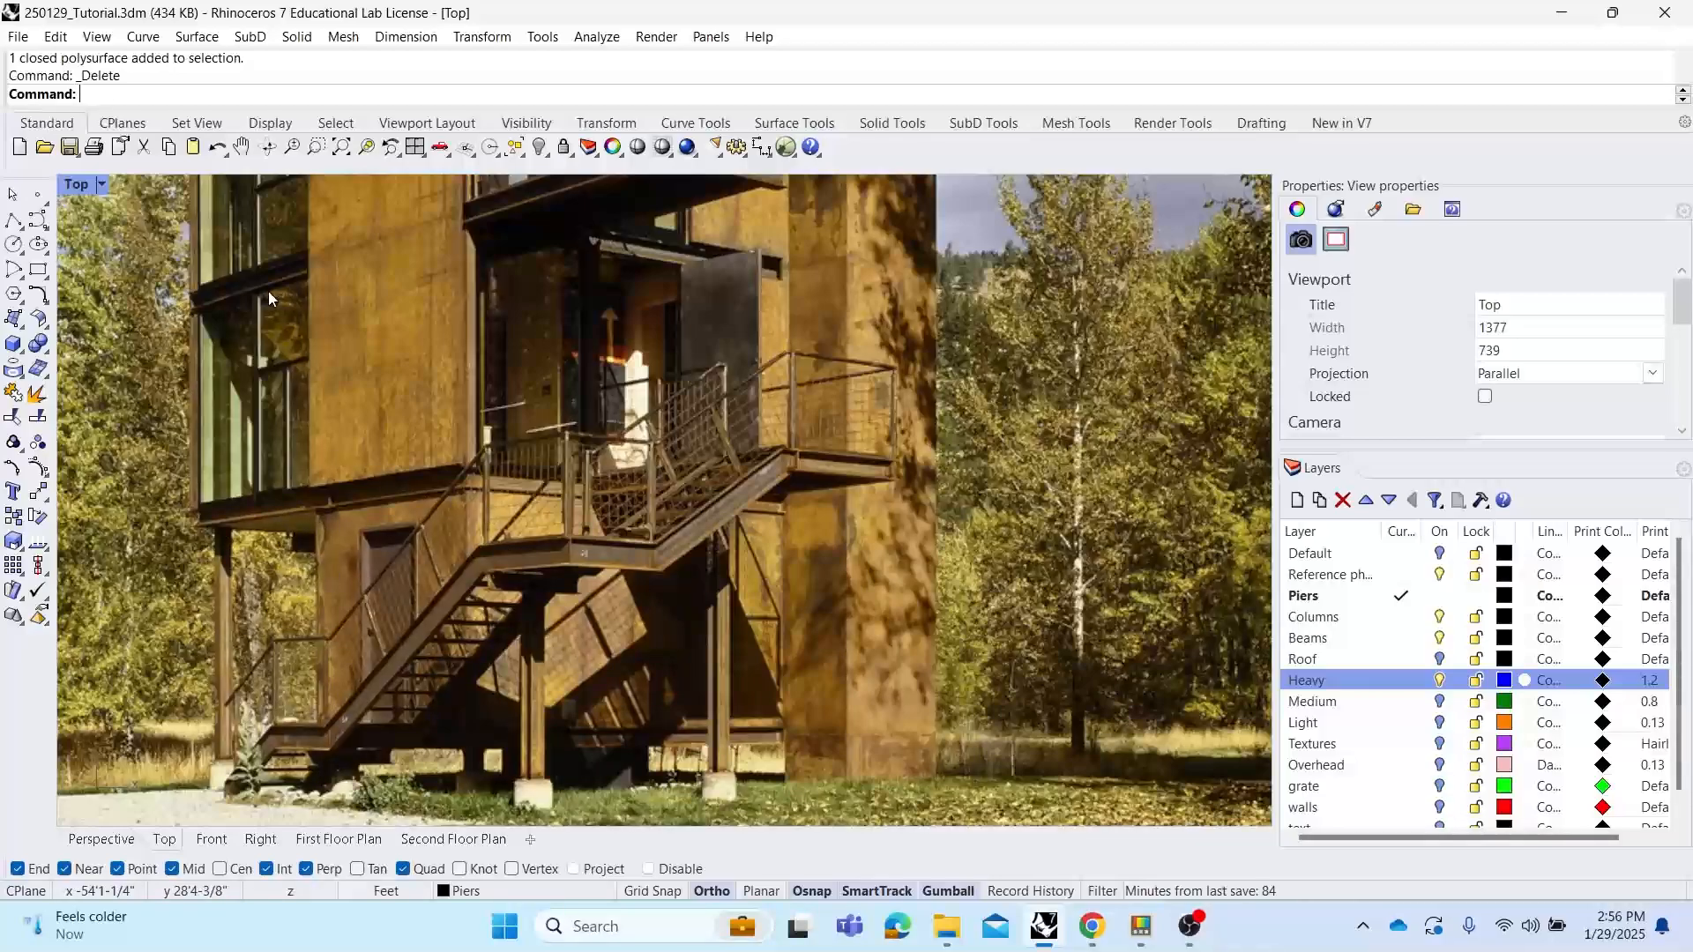
scroll(583, 522, down, 4)
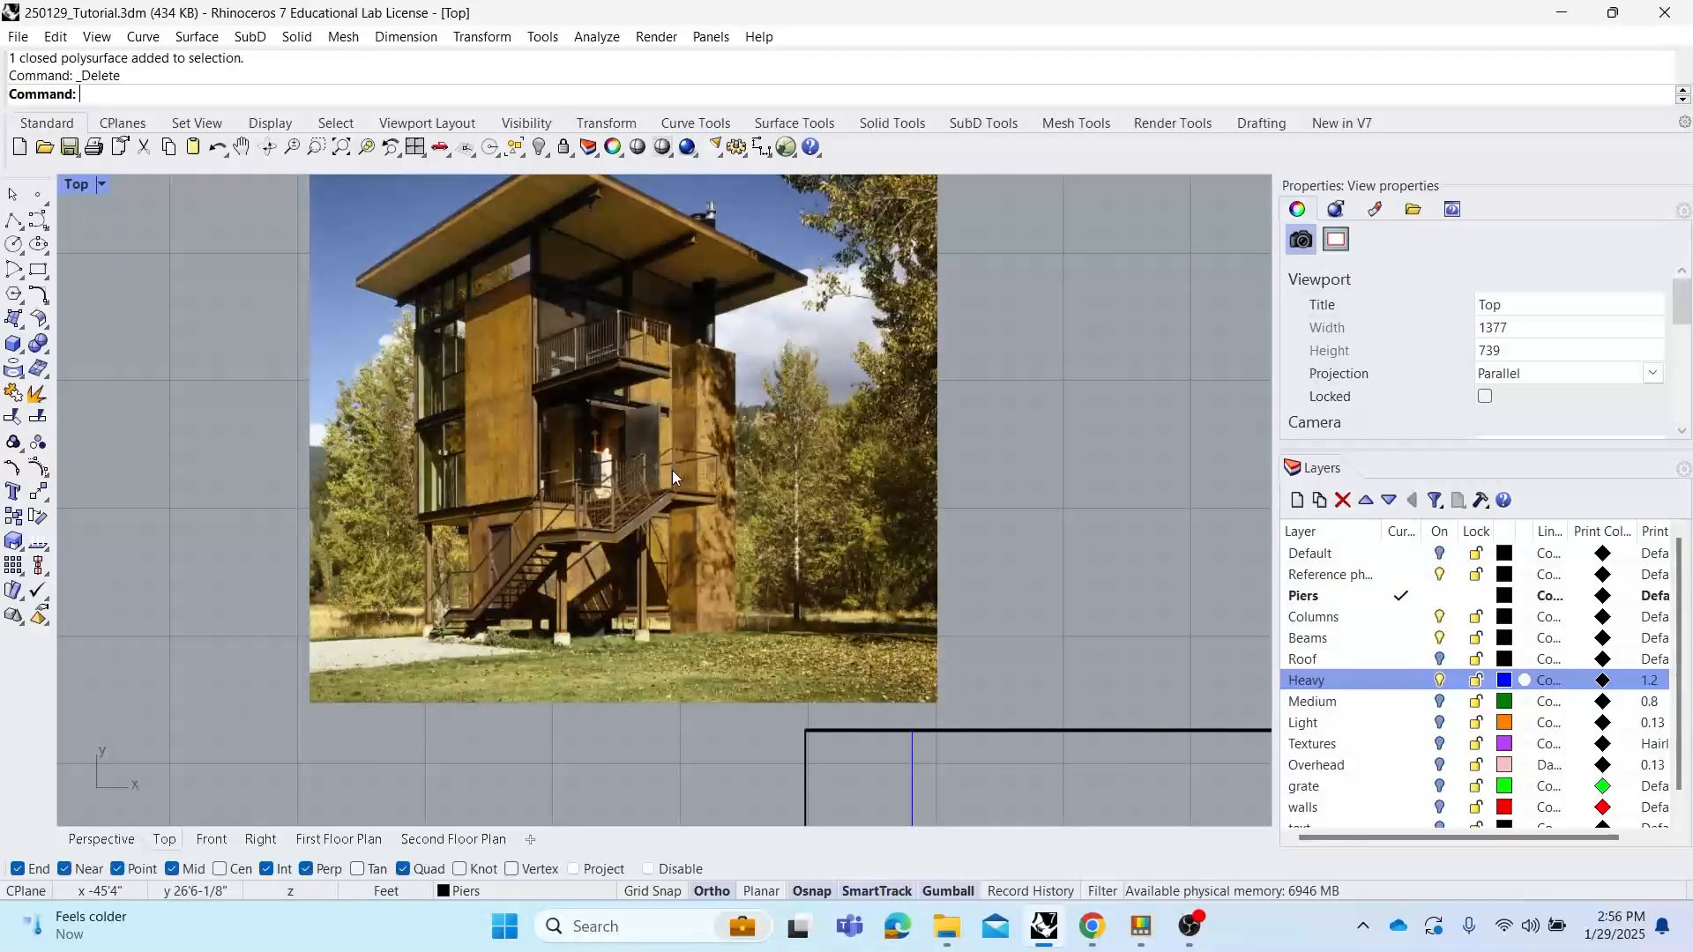
scroll(596, 430, down, 5)
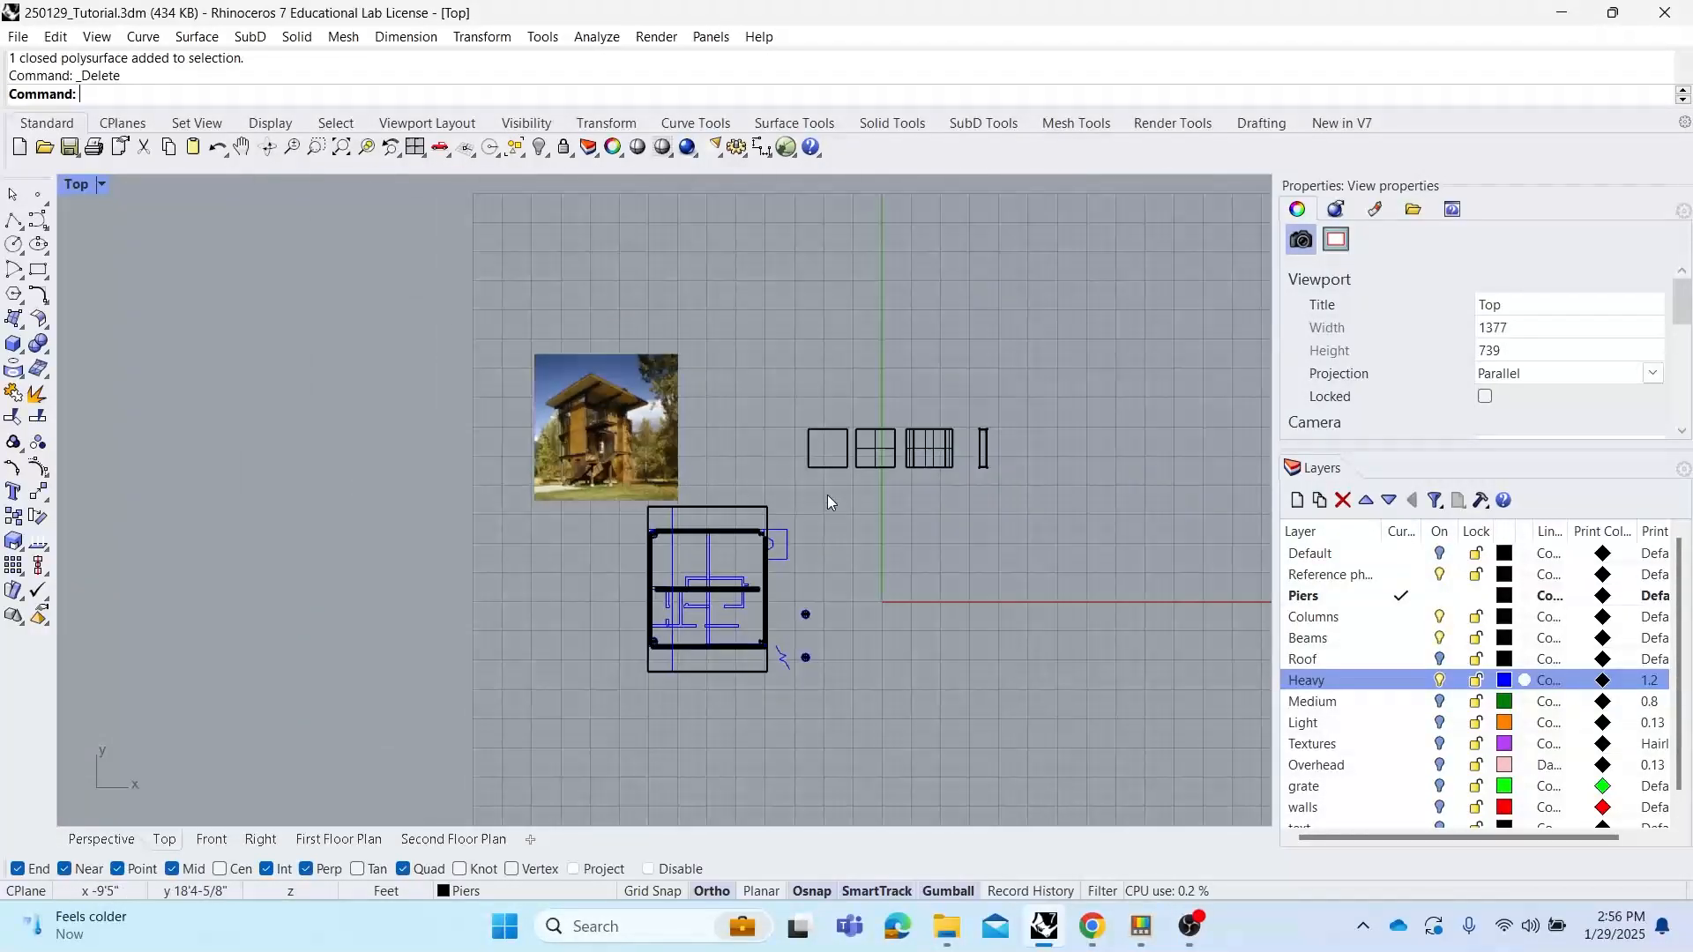
right_drag(908, 499, 843, 480)
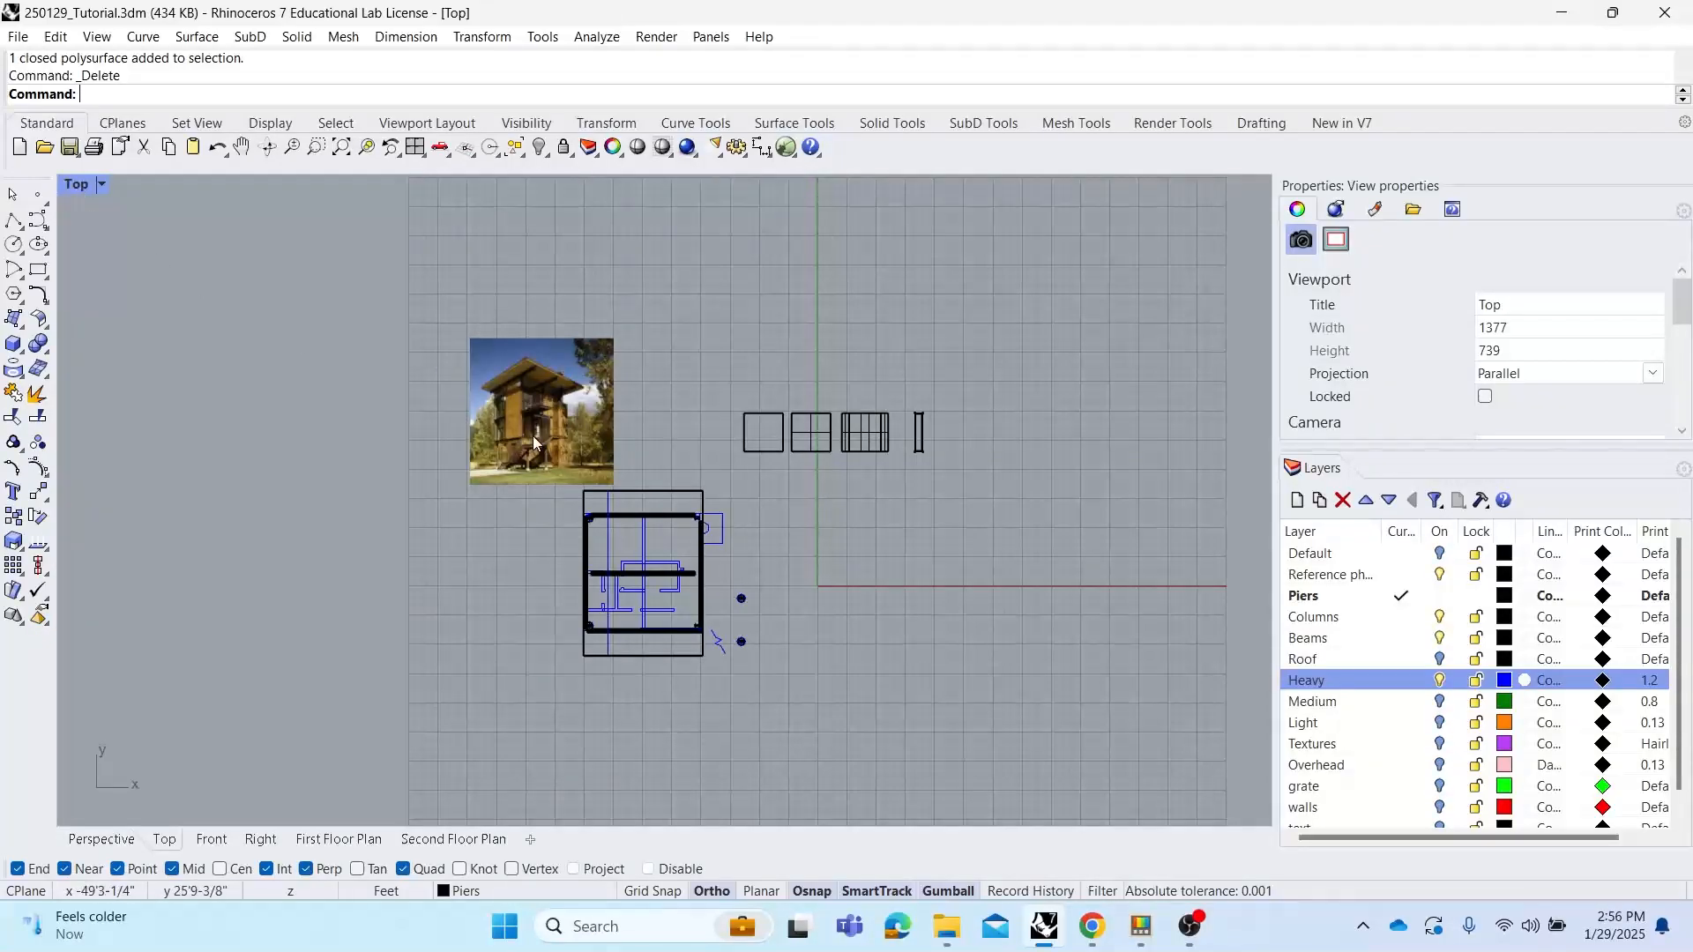
scroll(670, 453, up, 2)
right_drag(670, 454, 615, 441)
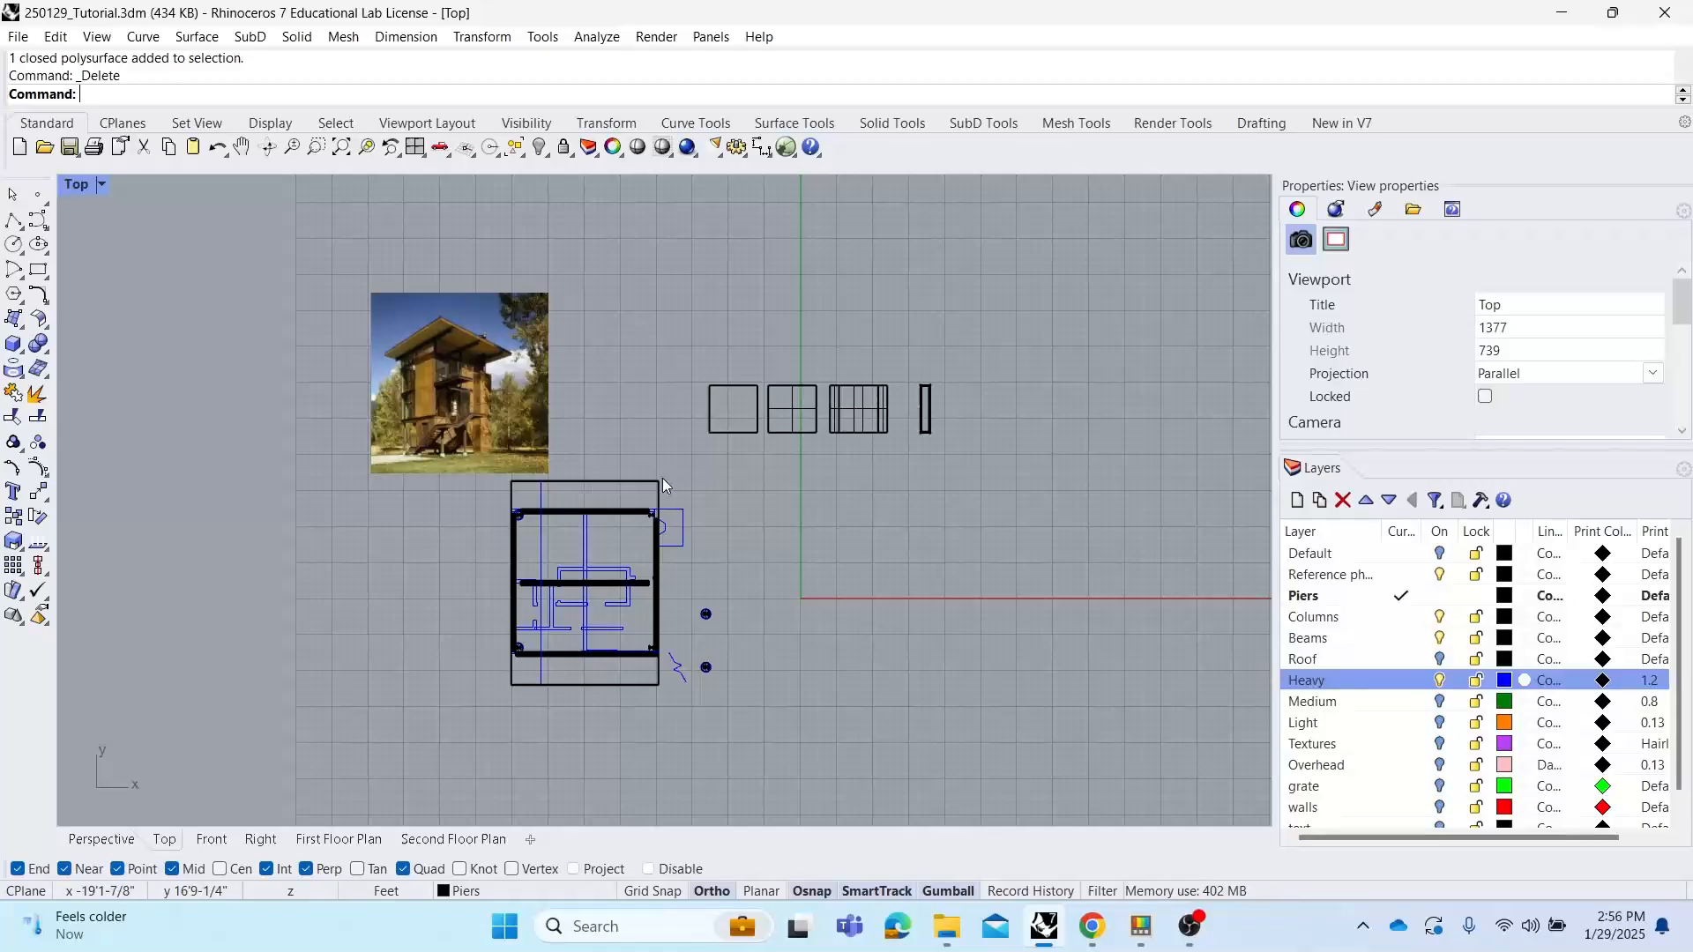
right_drag(663, 478, 625, 445)
scroll(649, 520, up, 2)
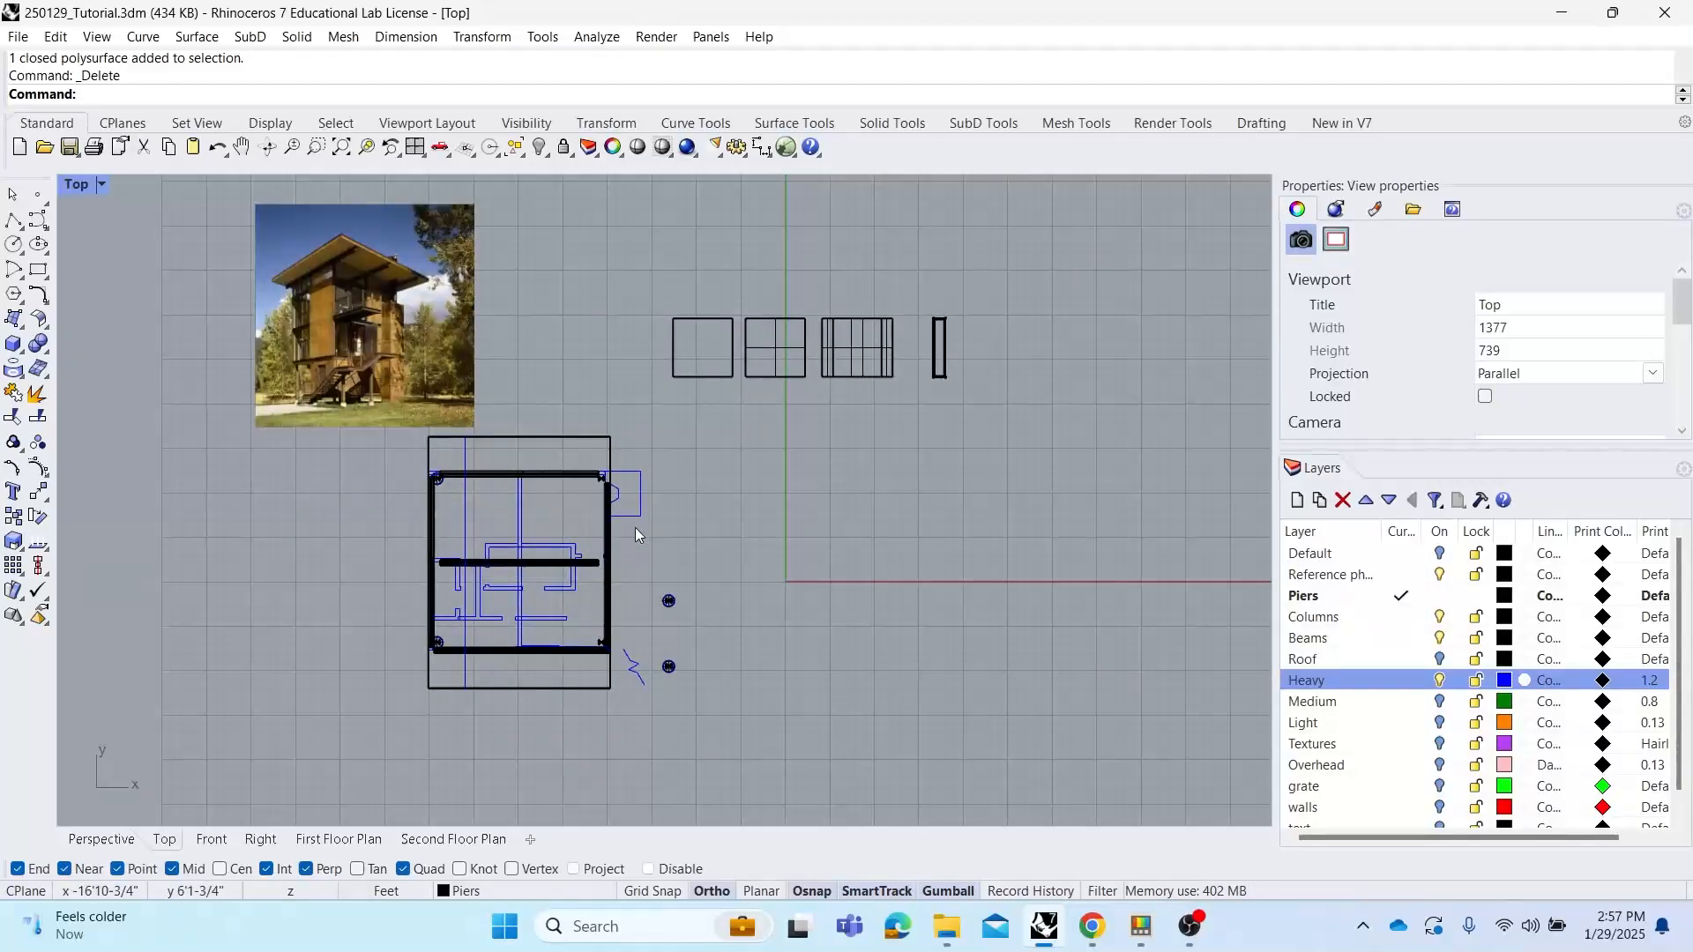
click(76, 185)
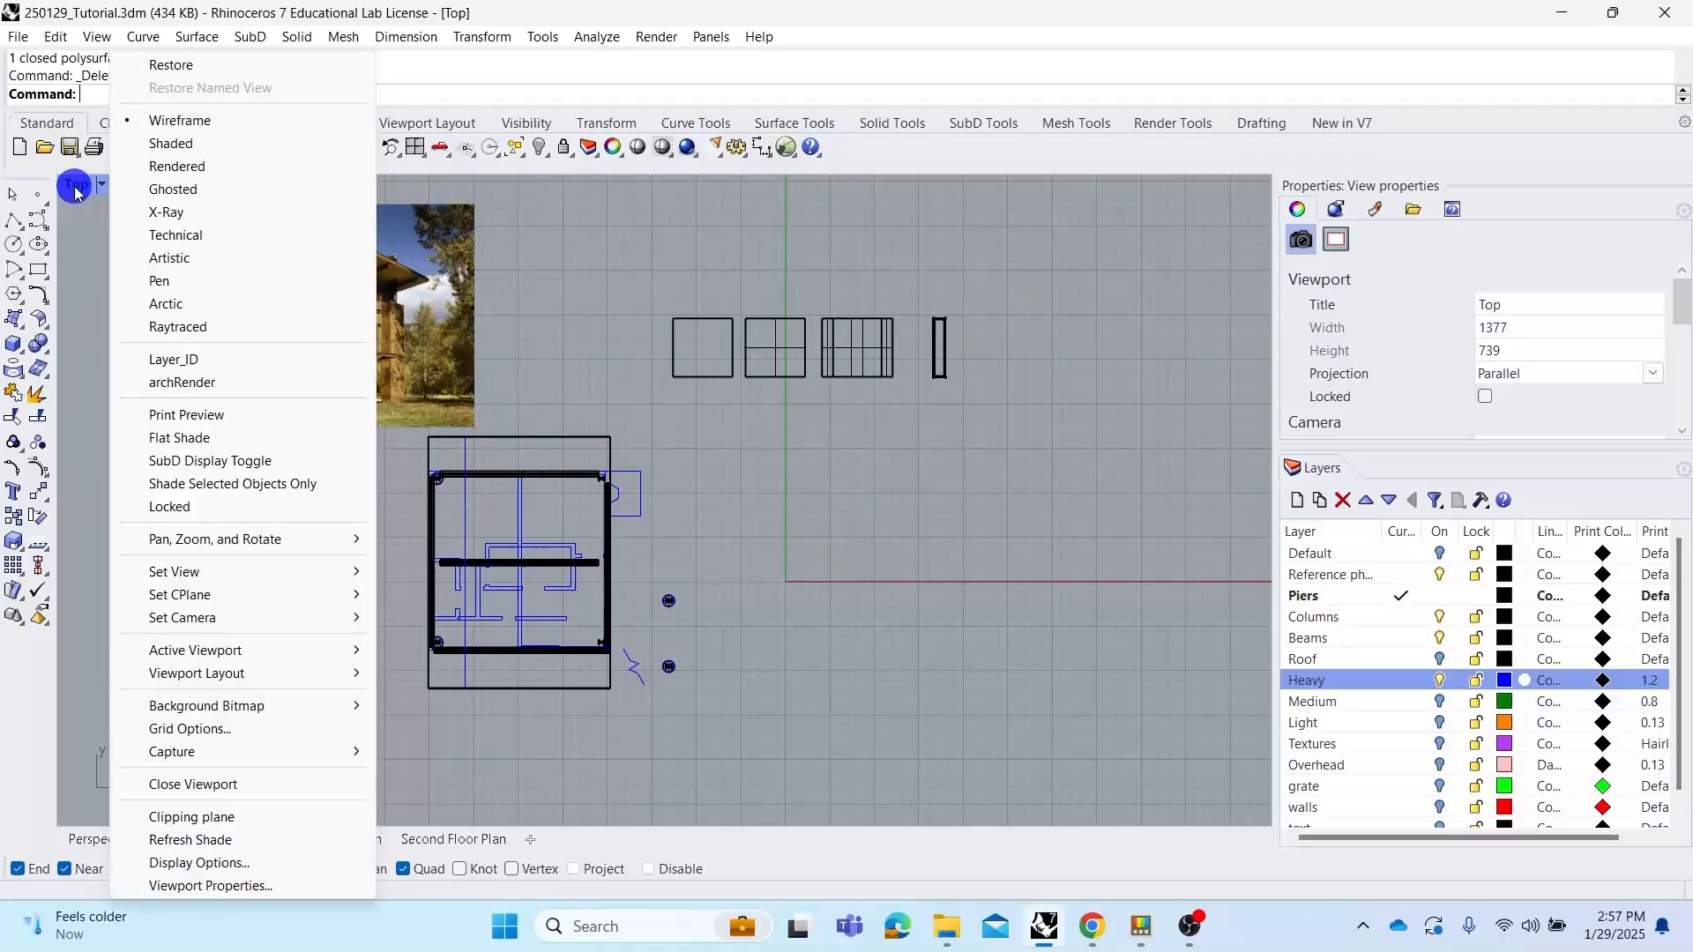
click(226, 143)
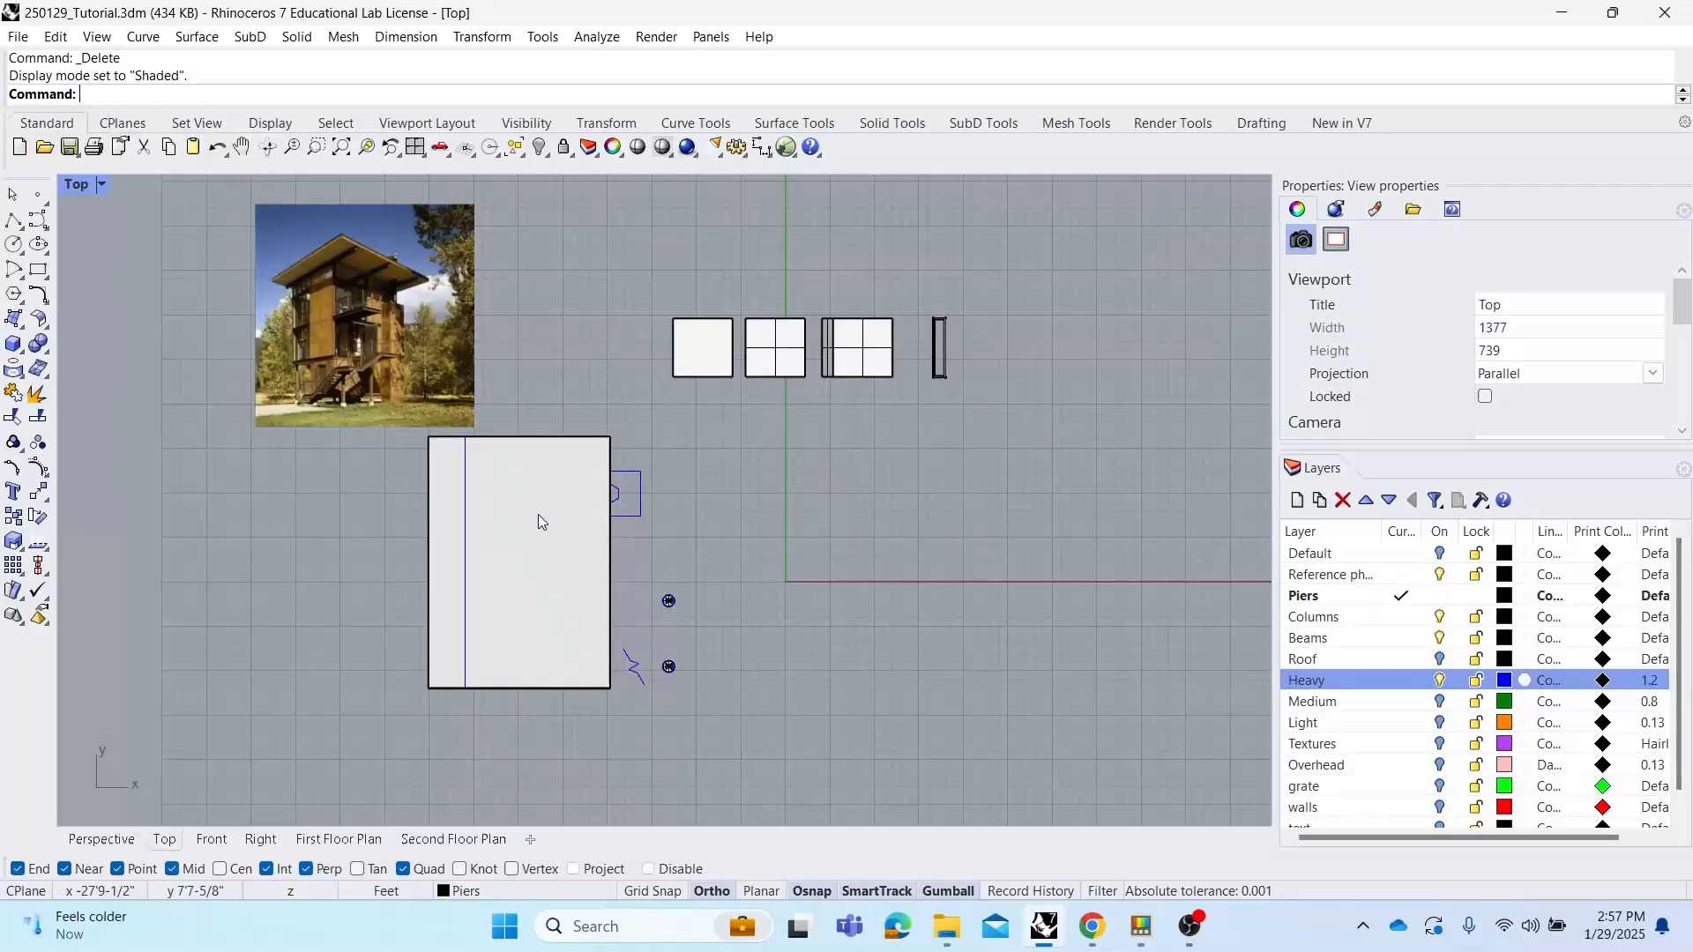
click(552, 501)
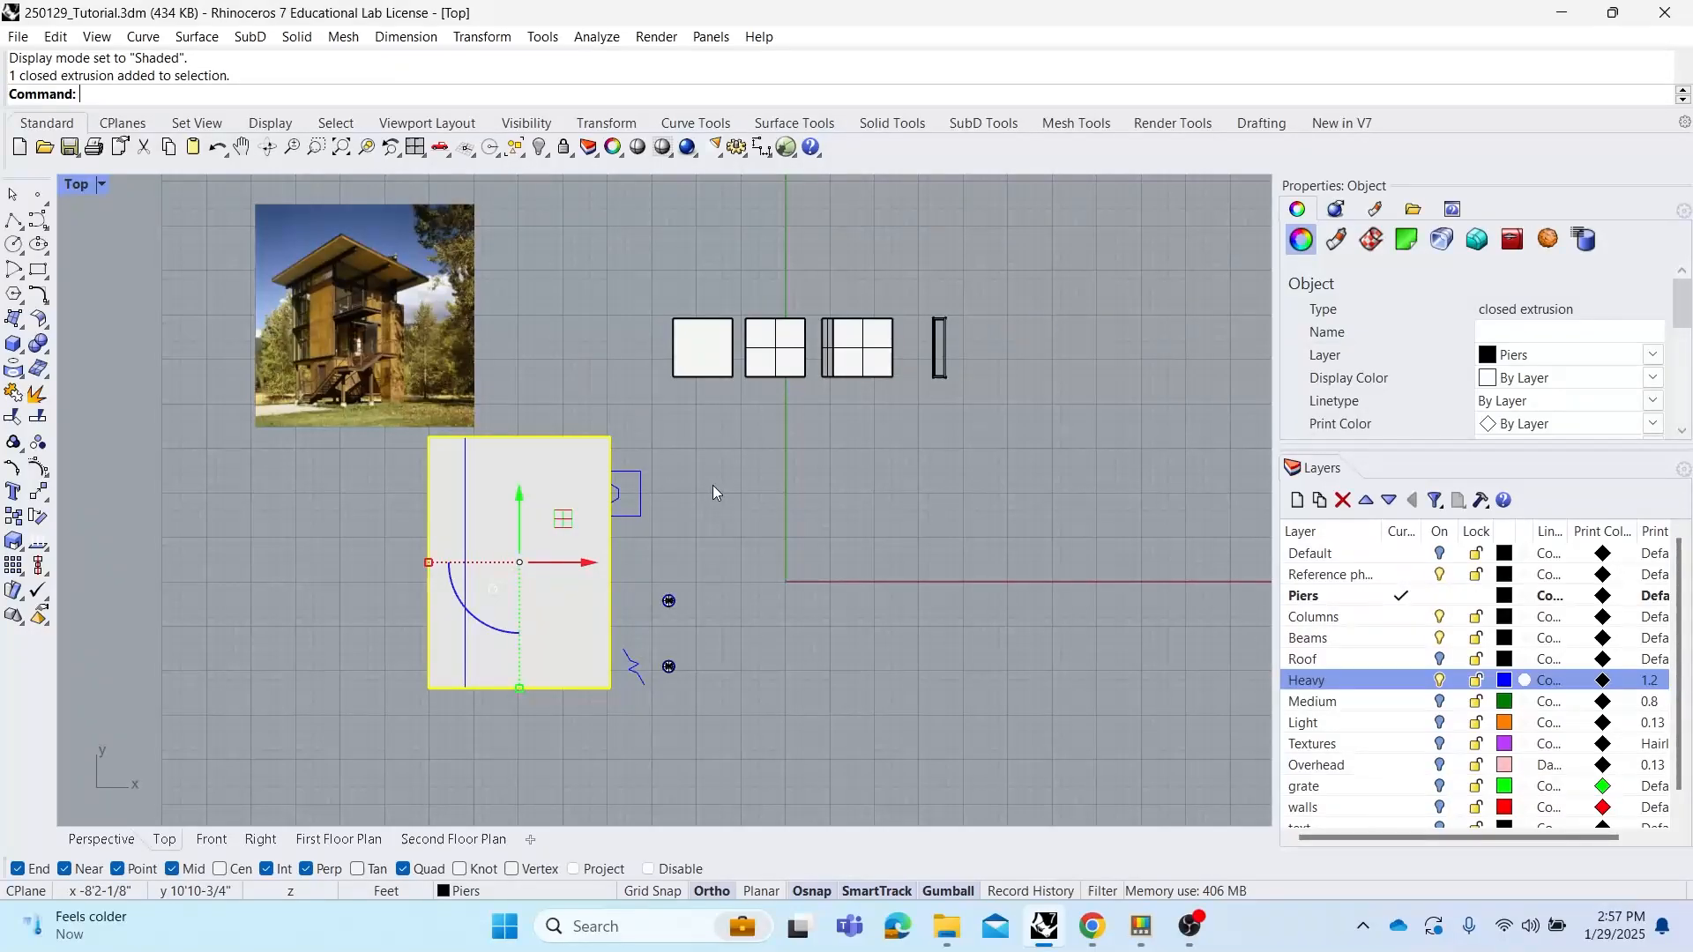
right_click(612, 20)
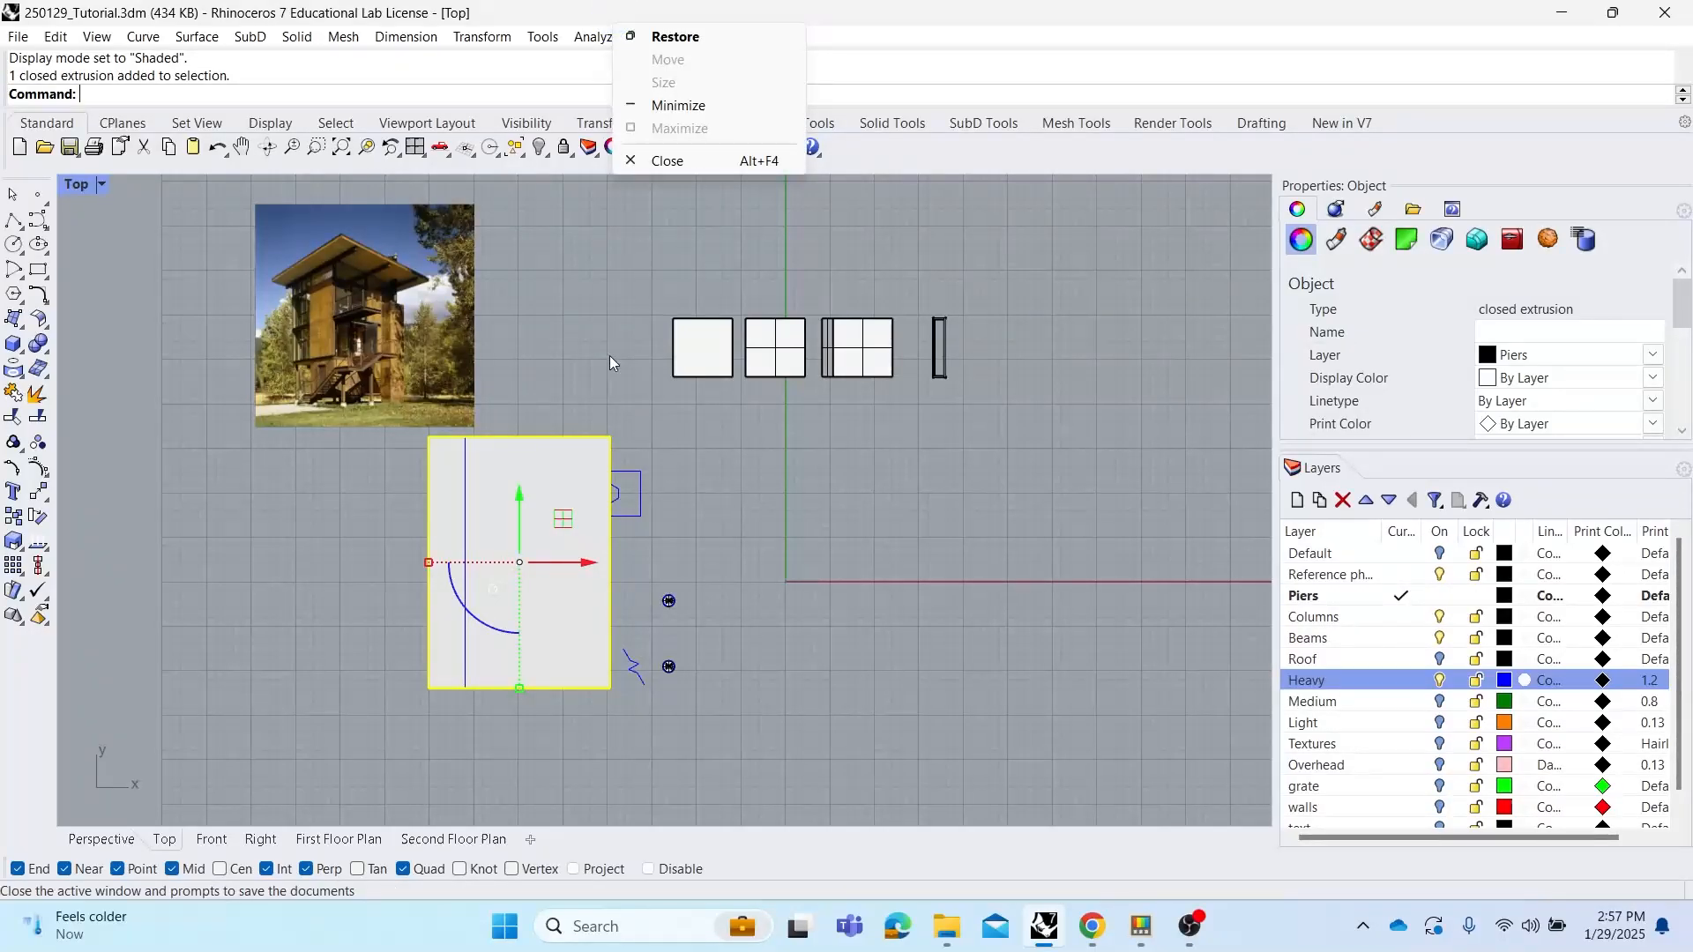
click(578, 351)
Maximize the Perspective view and switch its display to Wireframe to inspect the frame
double_click(80, 188)
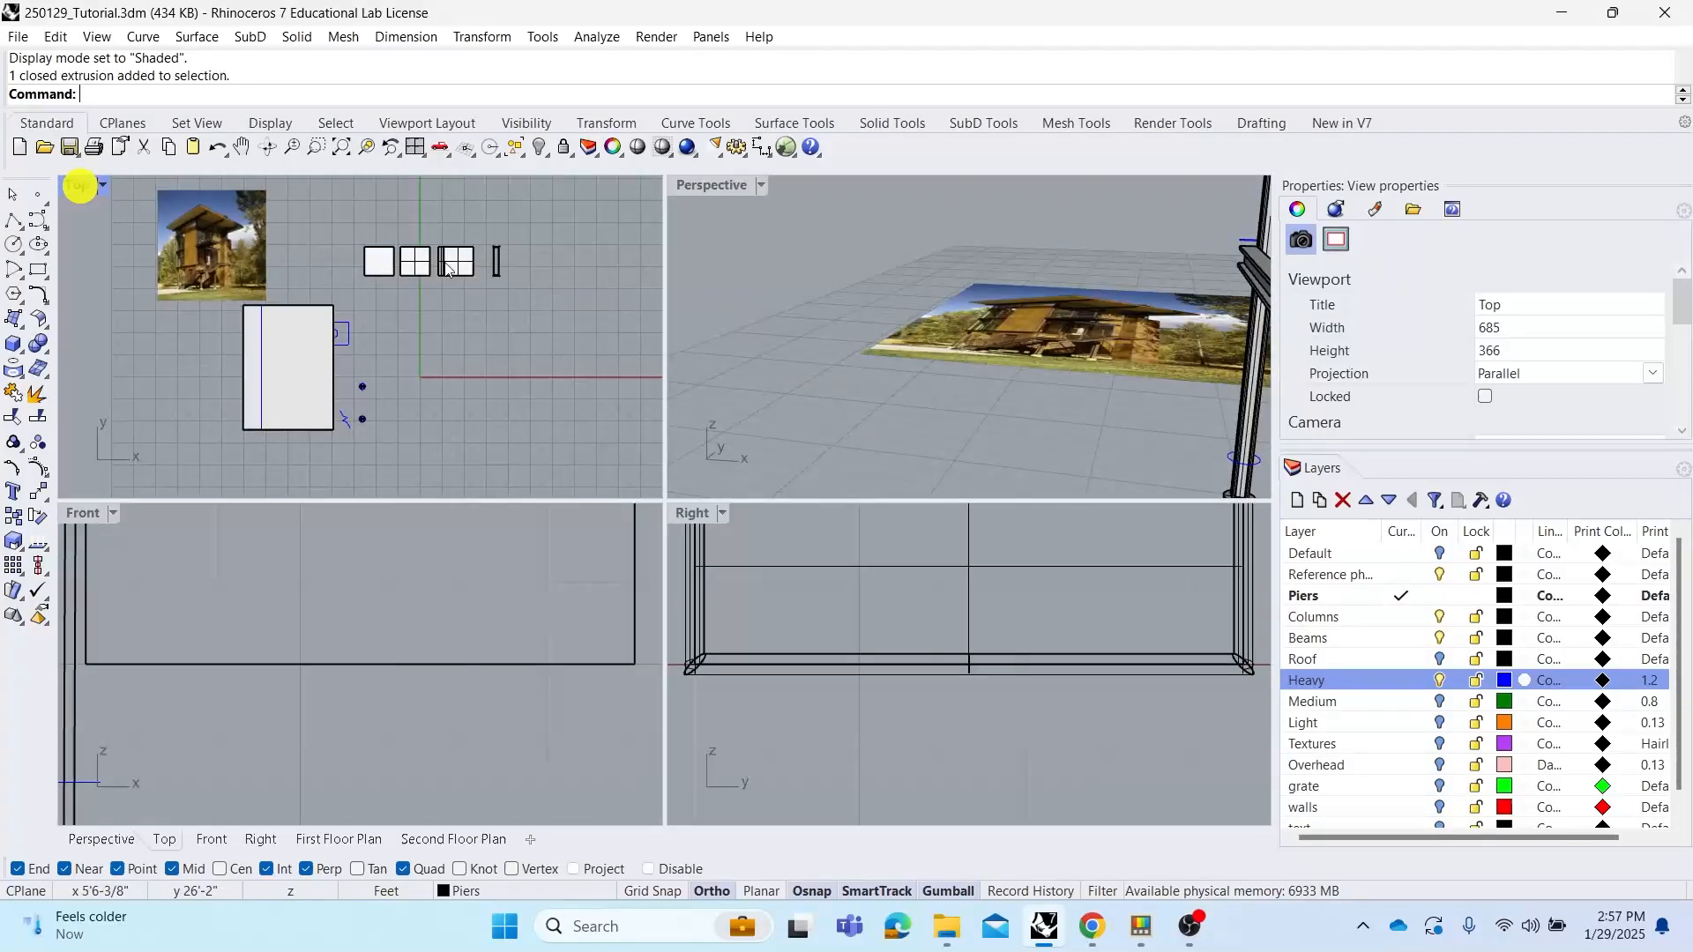
double_click(721, 183)
scroll(734, 402, down, 6)
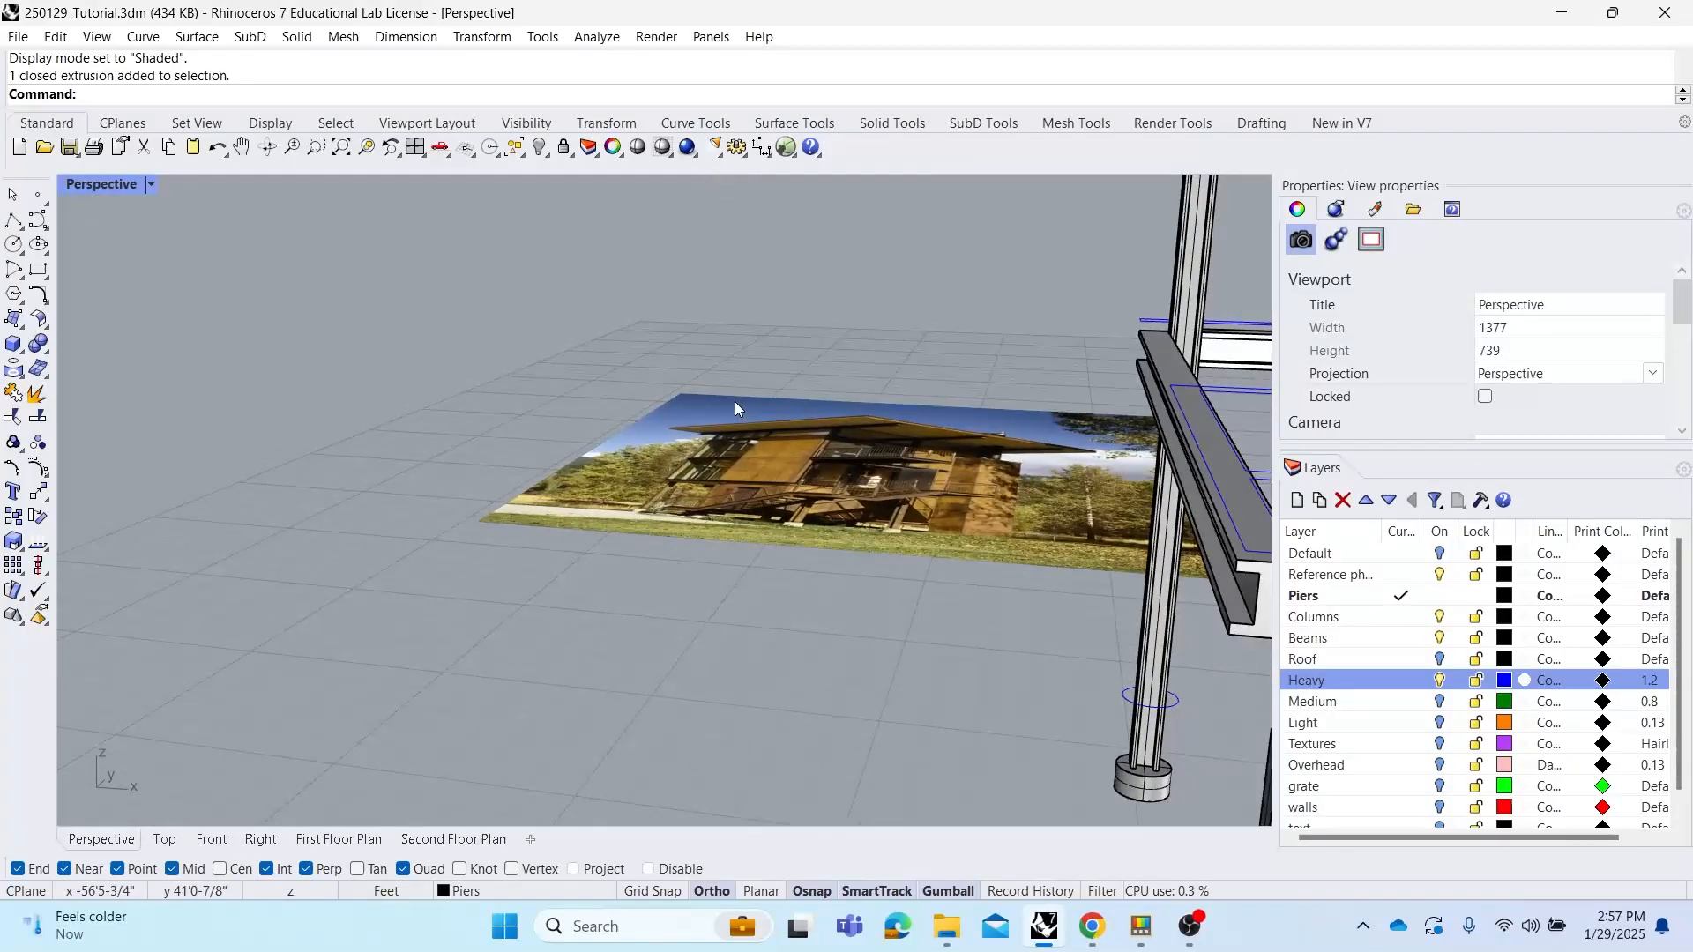
scroll(892, 402, up, 3)
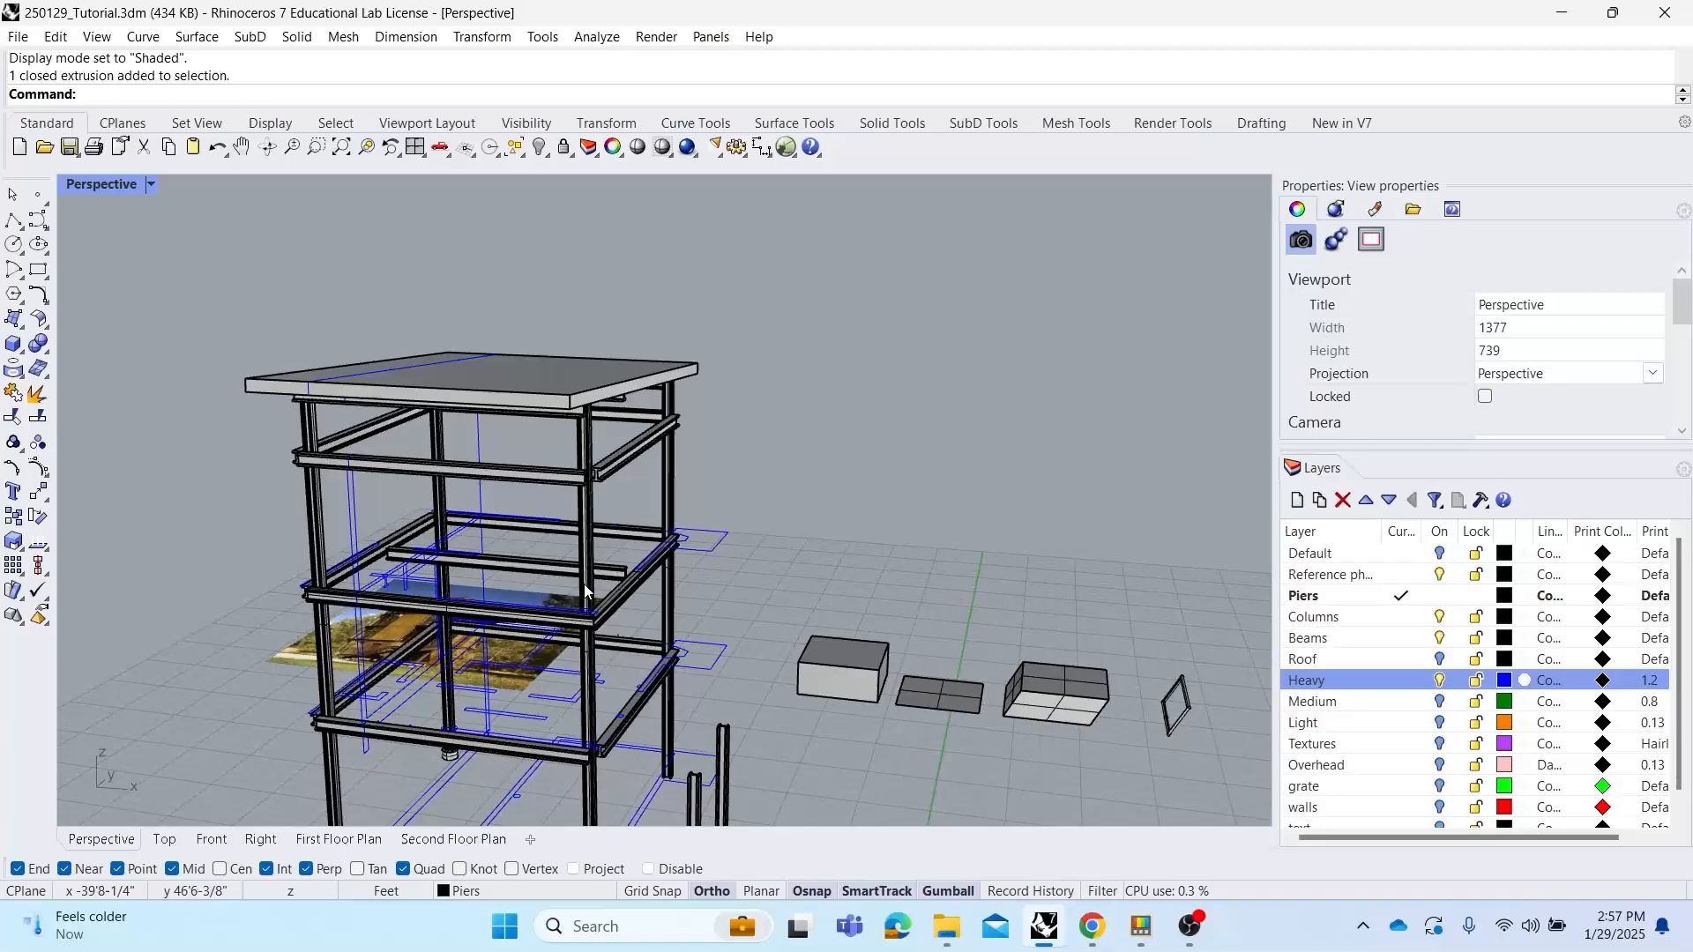
right_click(105, 186)
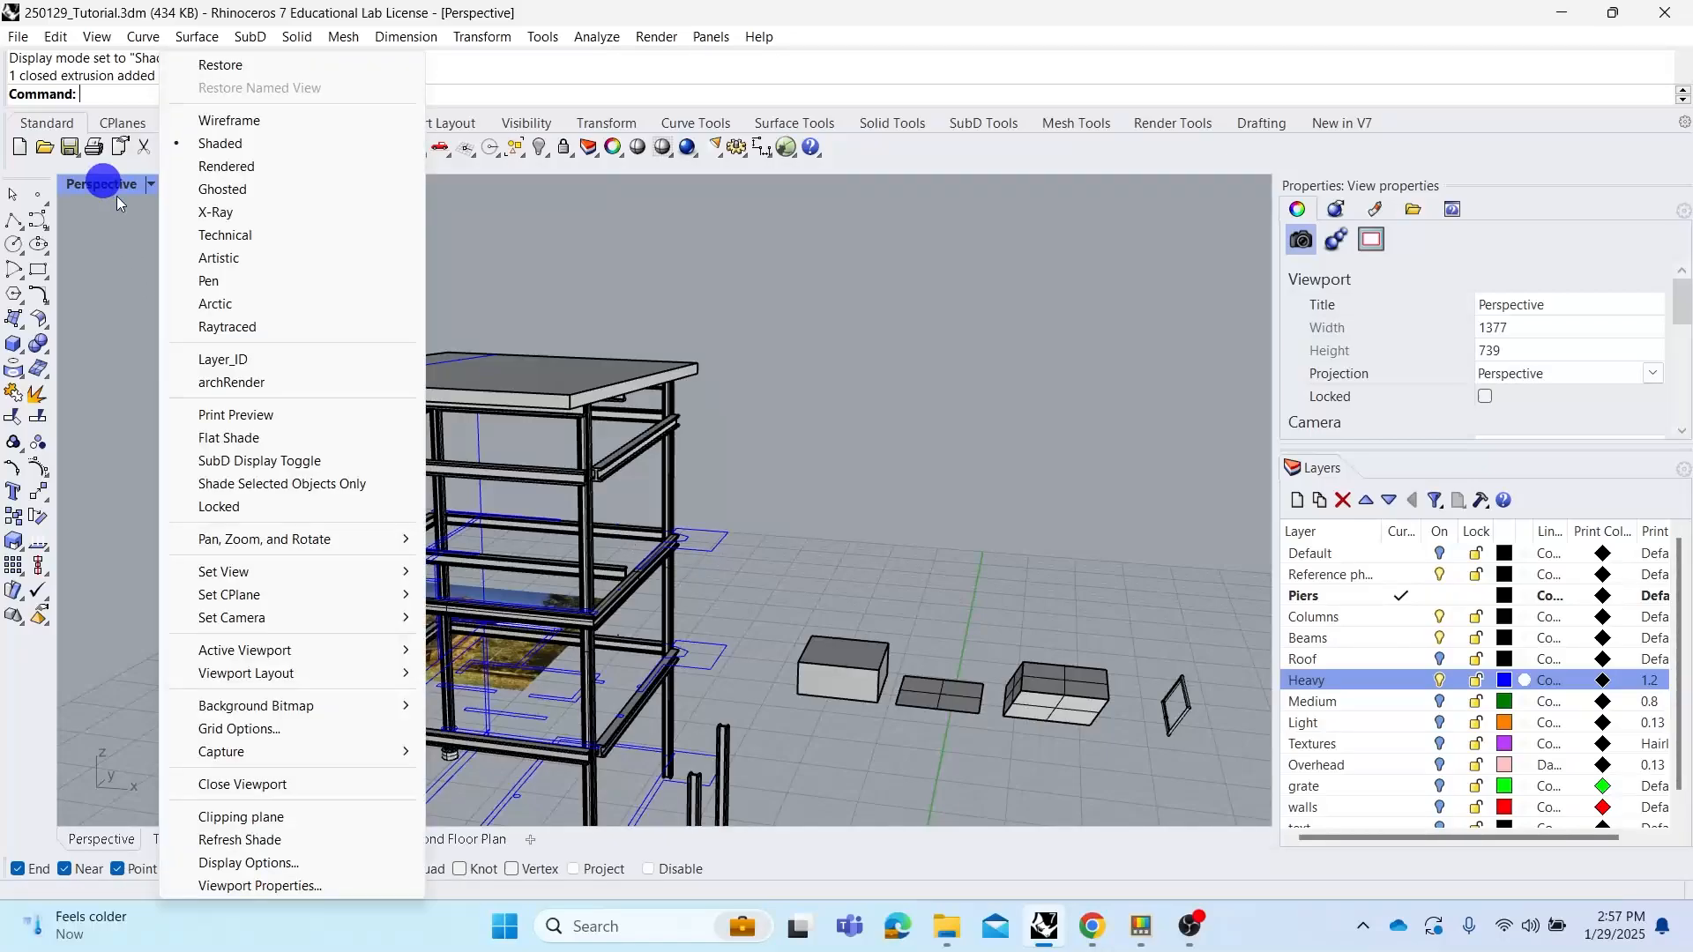
click(675, 287)
shift+right_drag(728, 413, 648, 289)
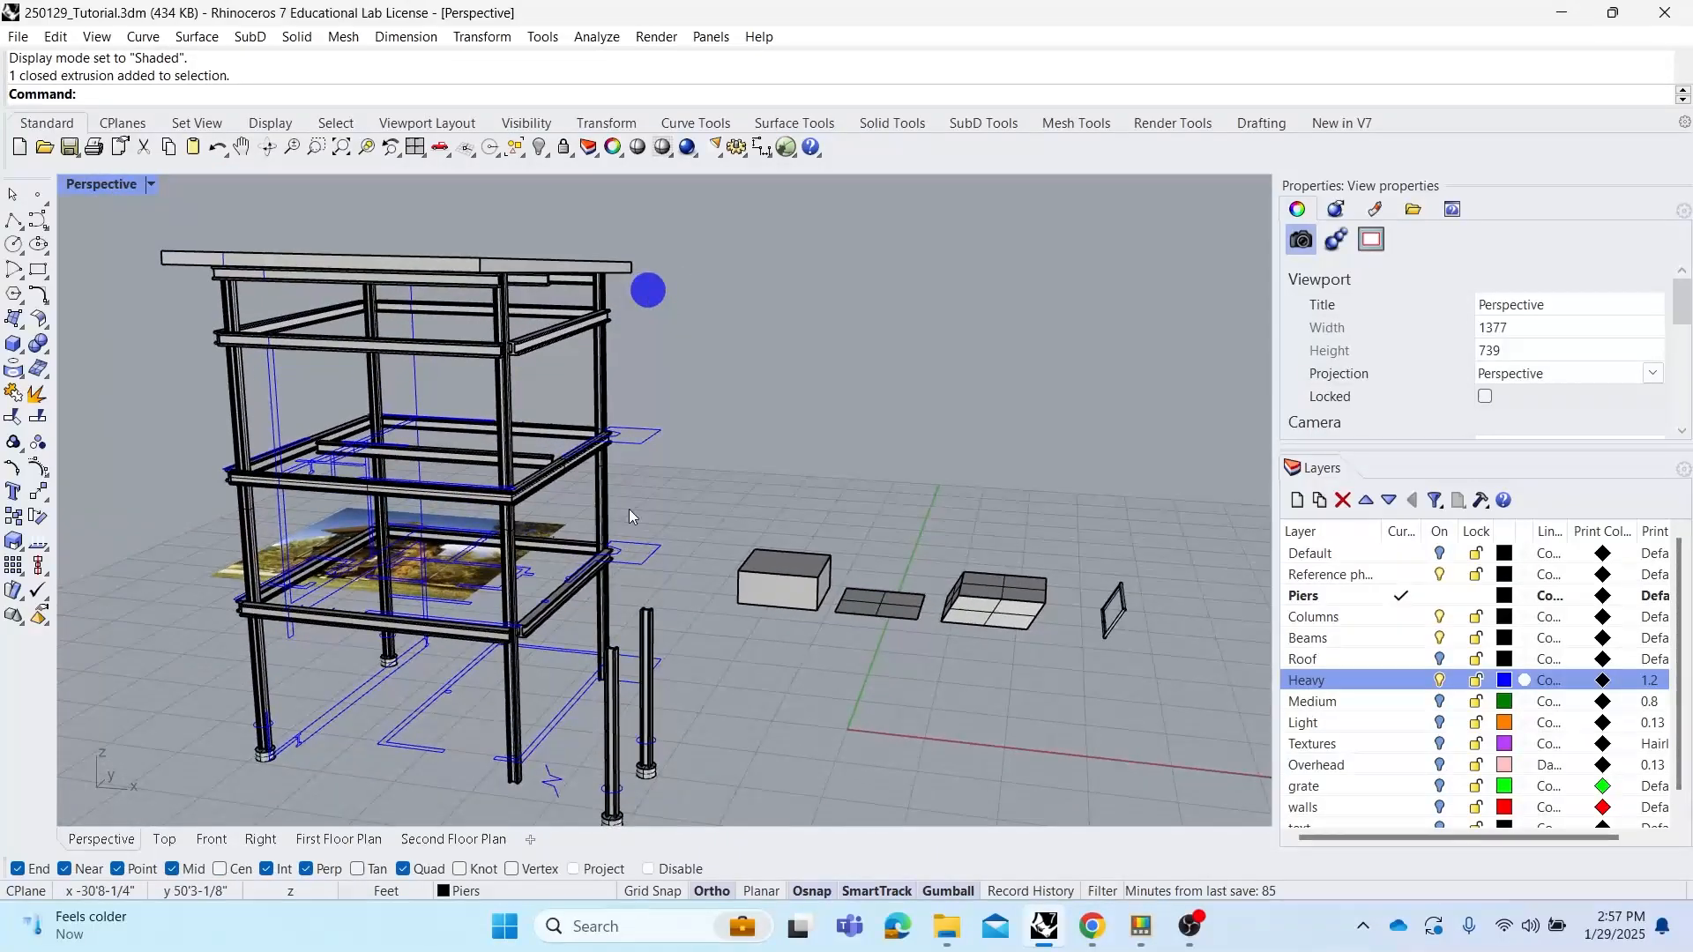
right_click(112, 184)
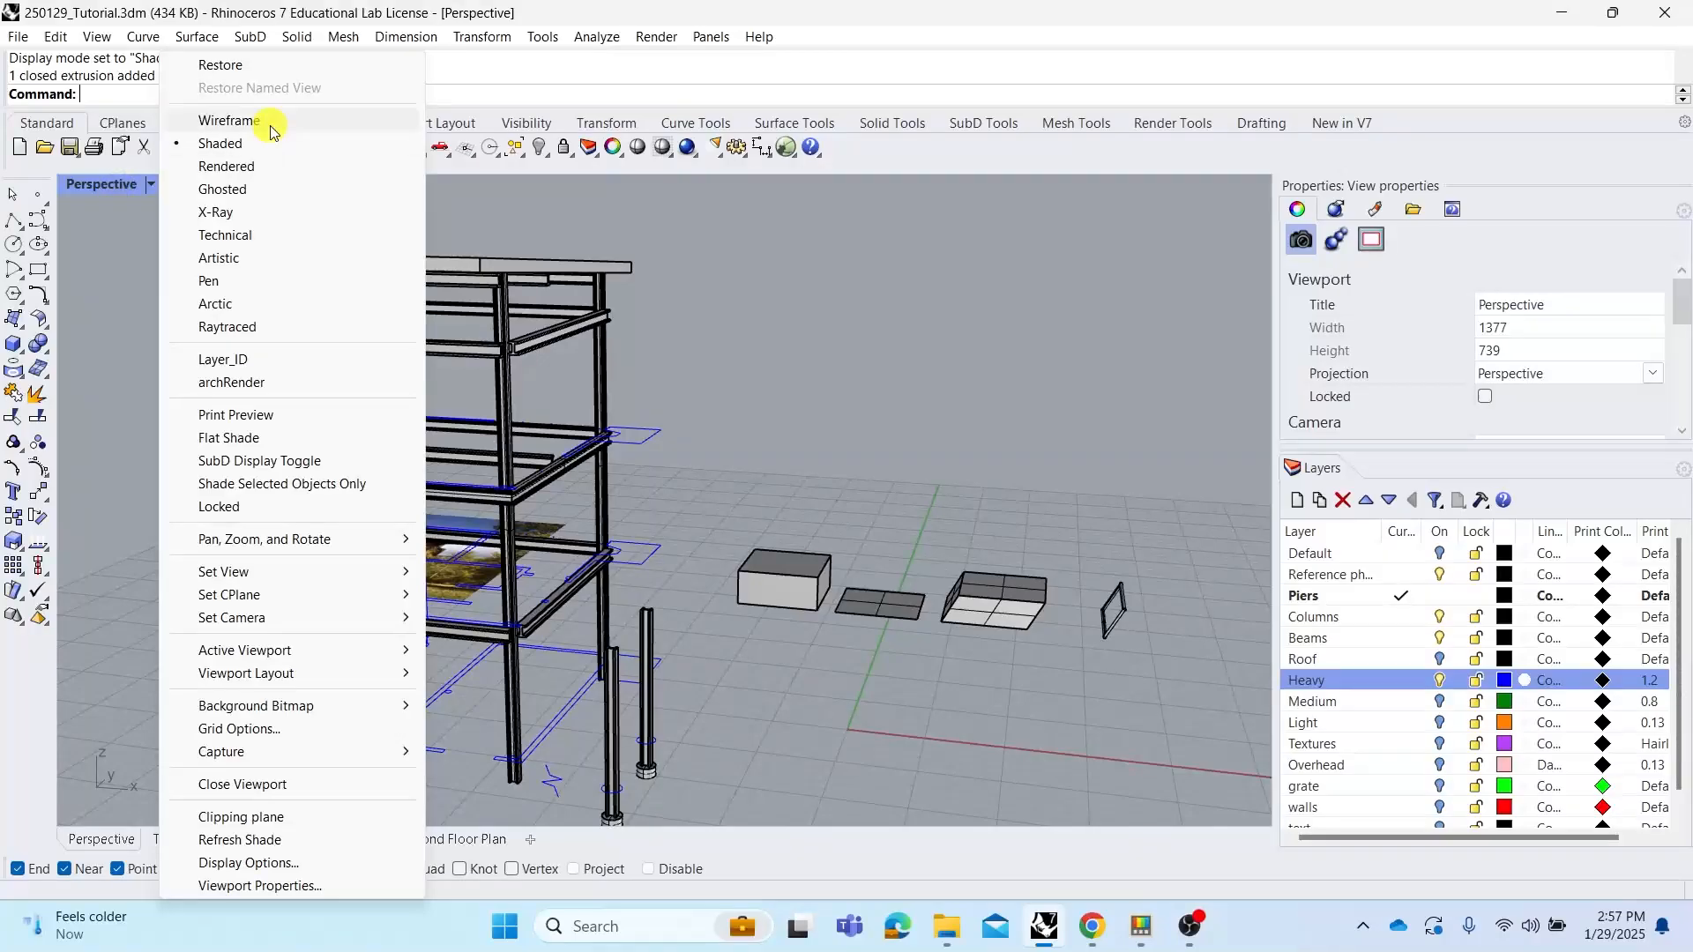
click(268, 126)
right_drag(555, 361, 545, 399)
scroll(464, 267, up, 2)
scroll(493, 318, up, 5)
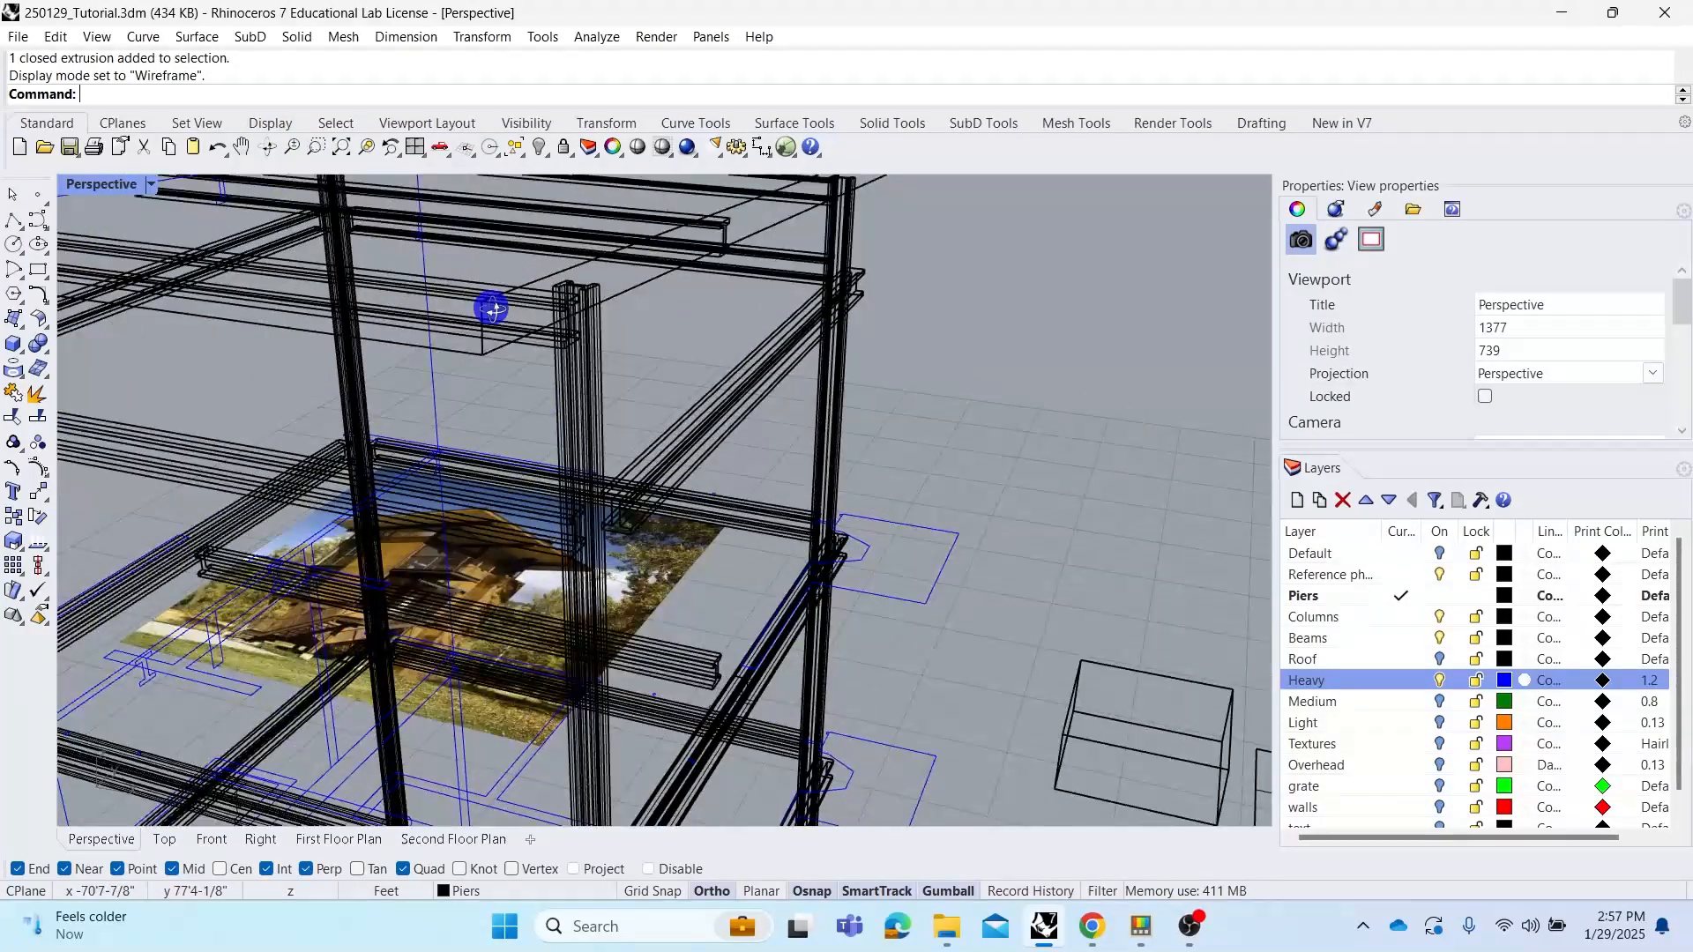
scroll(547, 381, down, 9)
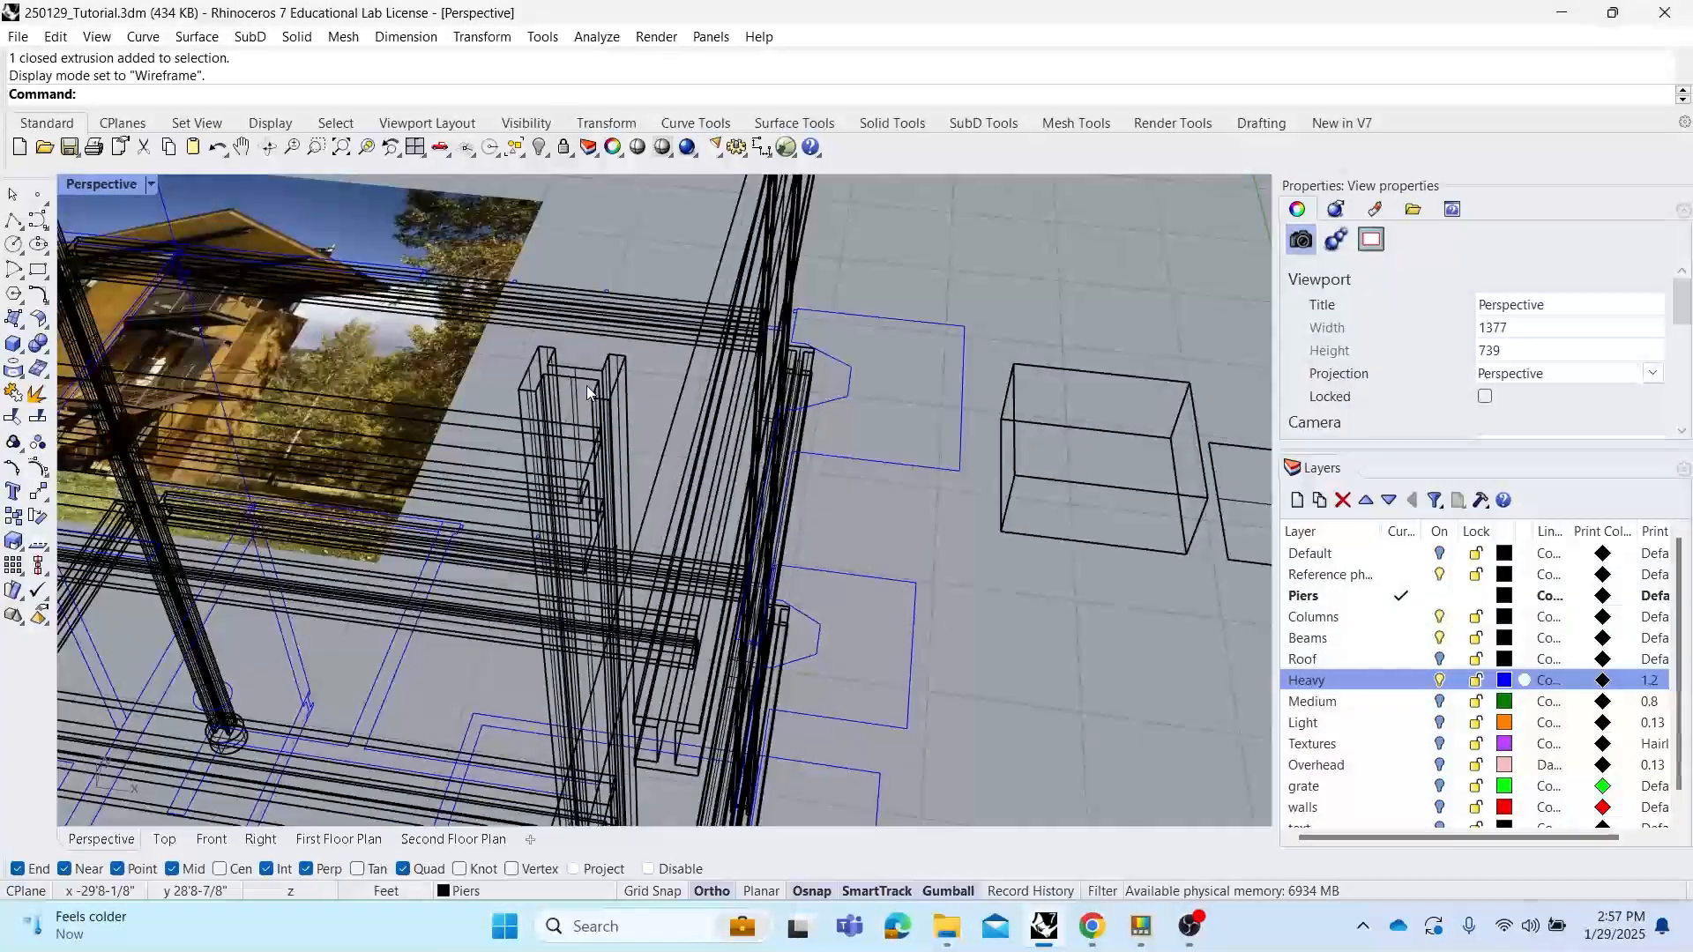
right_drag(529, 344, 481, 300)
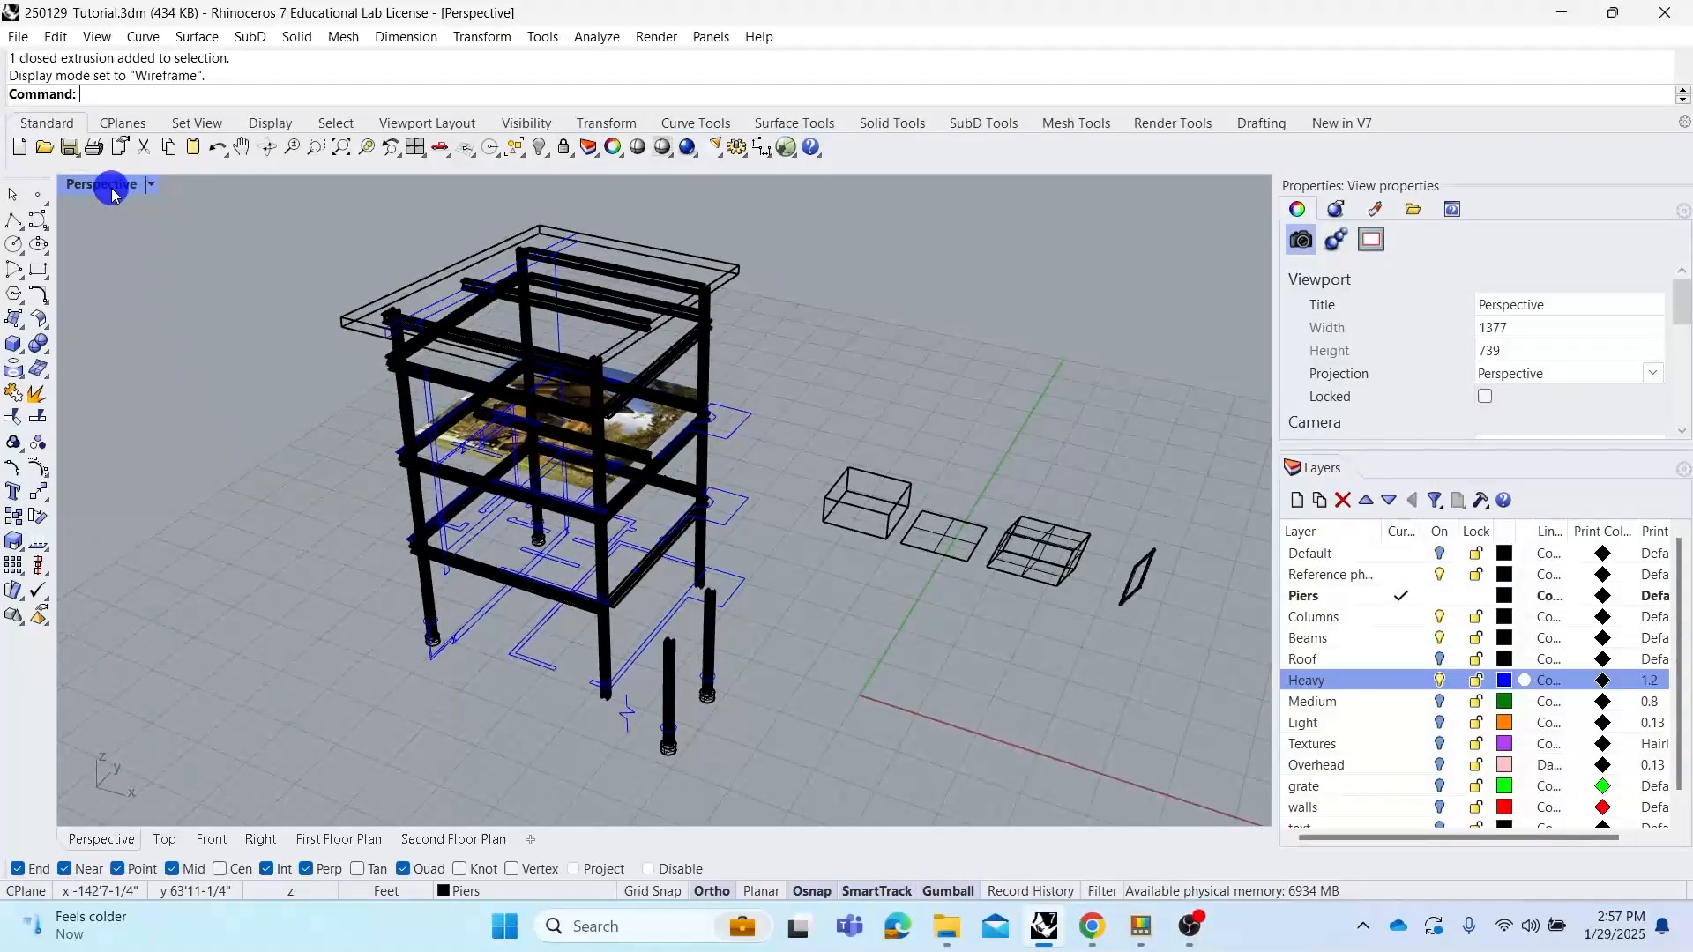
Try Rendered display in the Perspective view, then set it to Ghosted
click(137, 183)
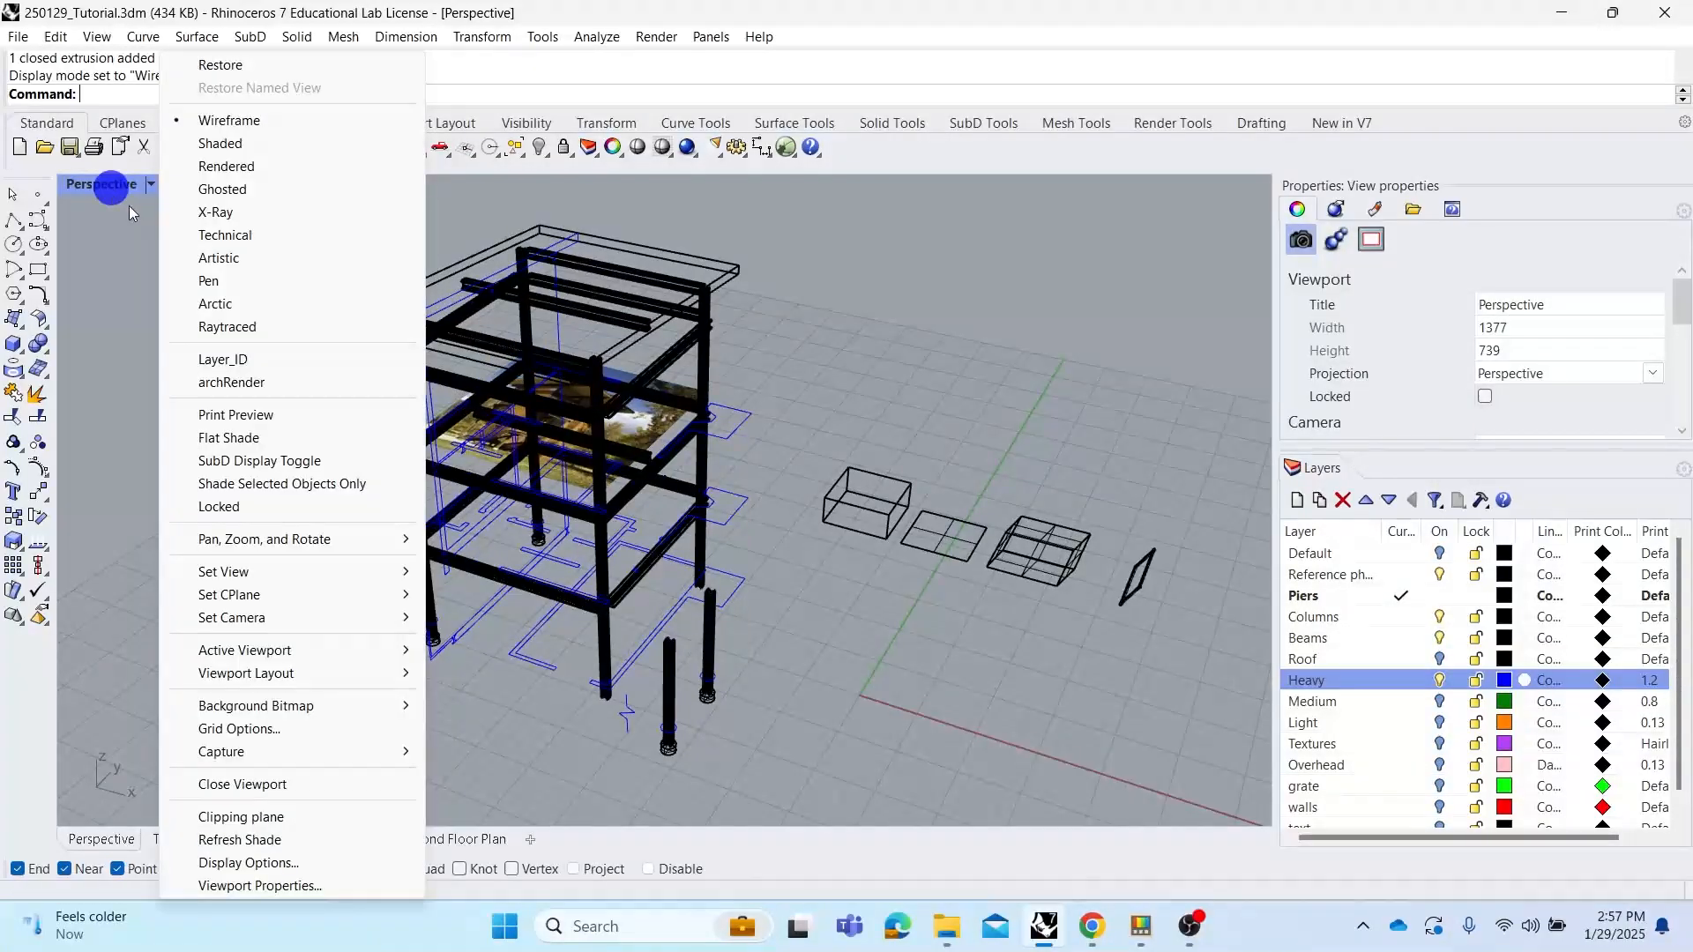
click(217, 176)
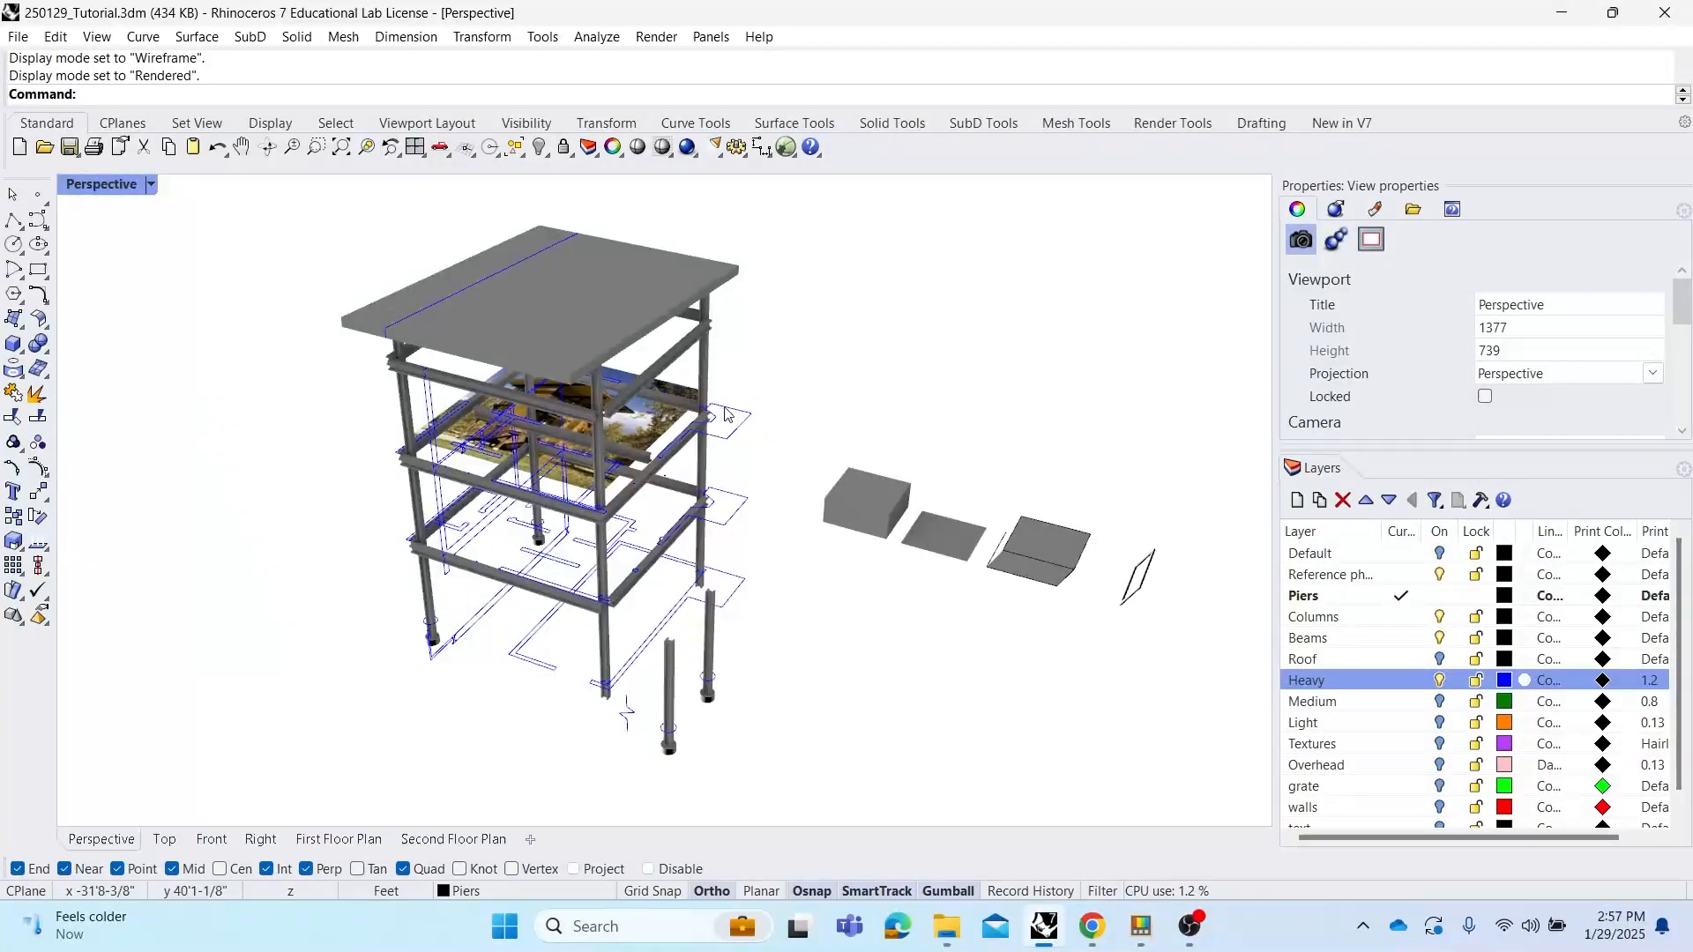
mouse_move(771, 399)
right_down()
mouse_move(759, 356)
mouse_move(786, 379)
mouse_move(750, 384)
right_up()
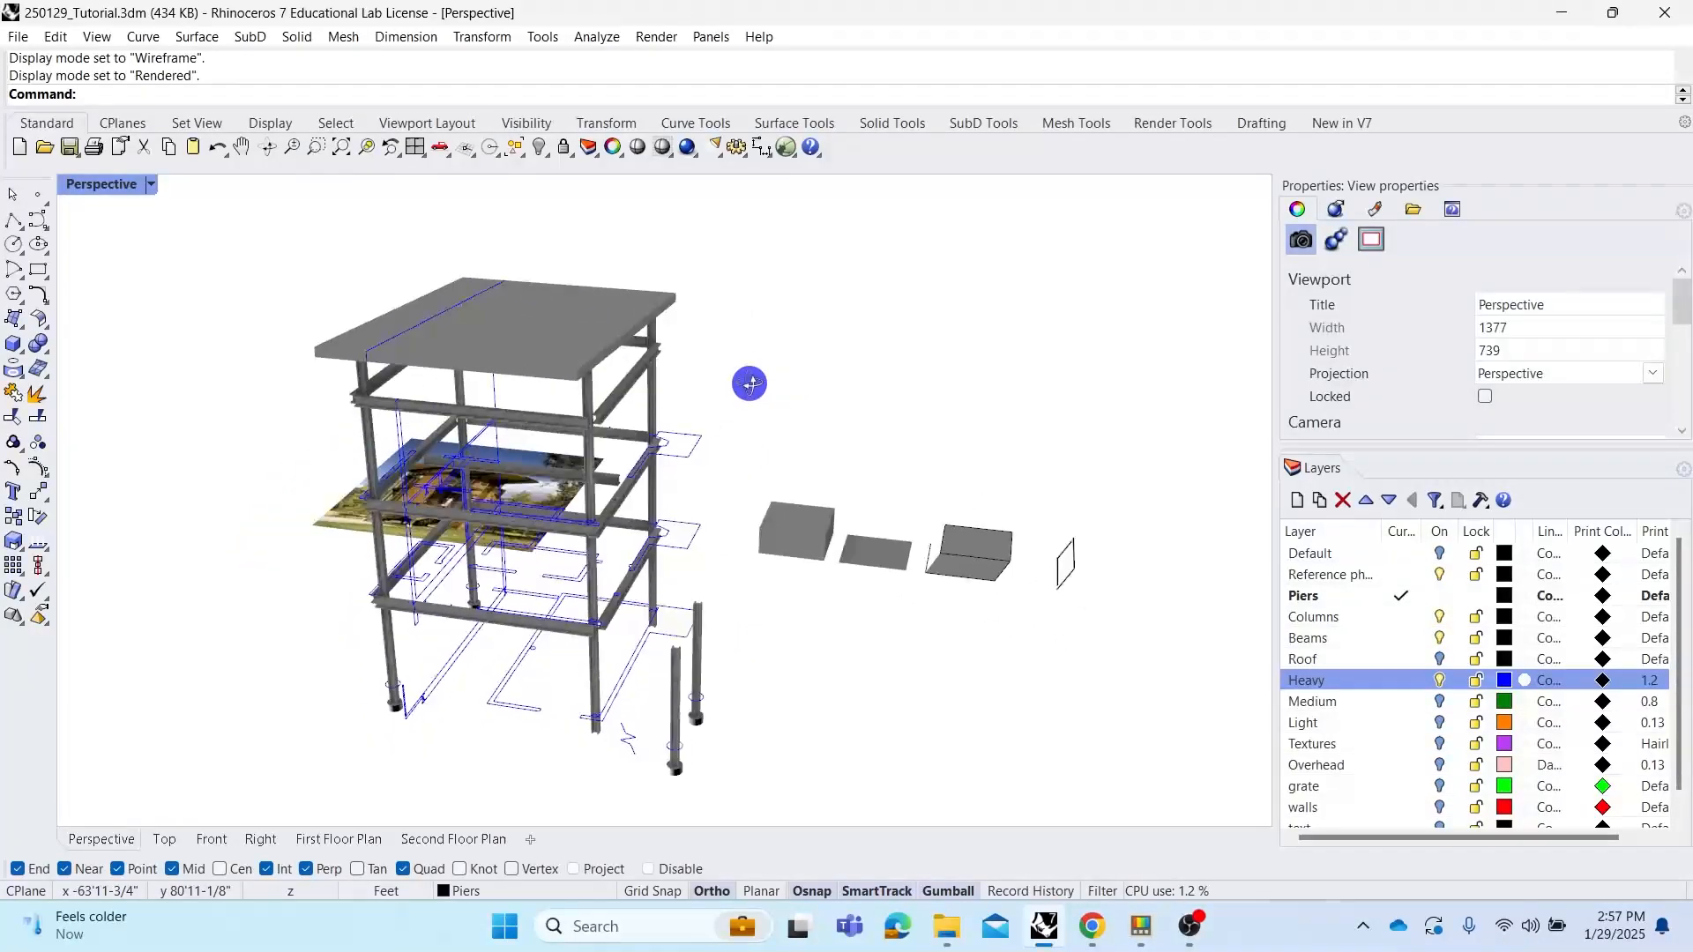
click(101, 183)
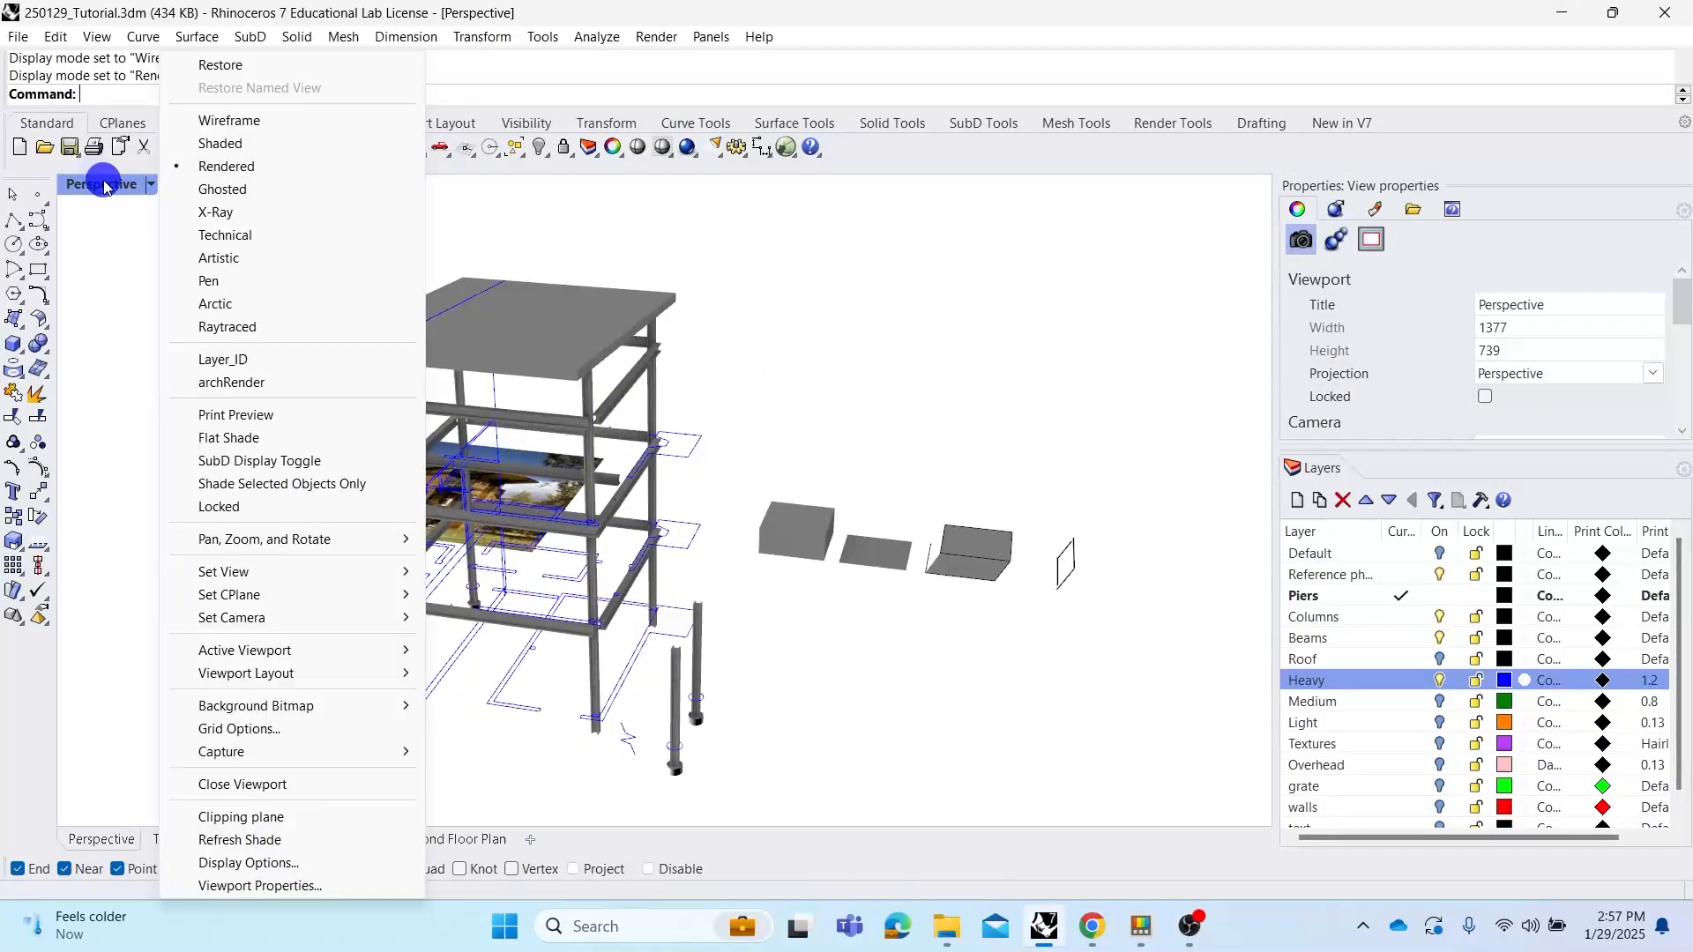
click(217, 191)
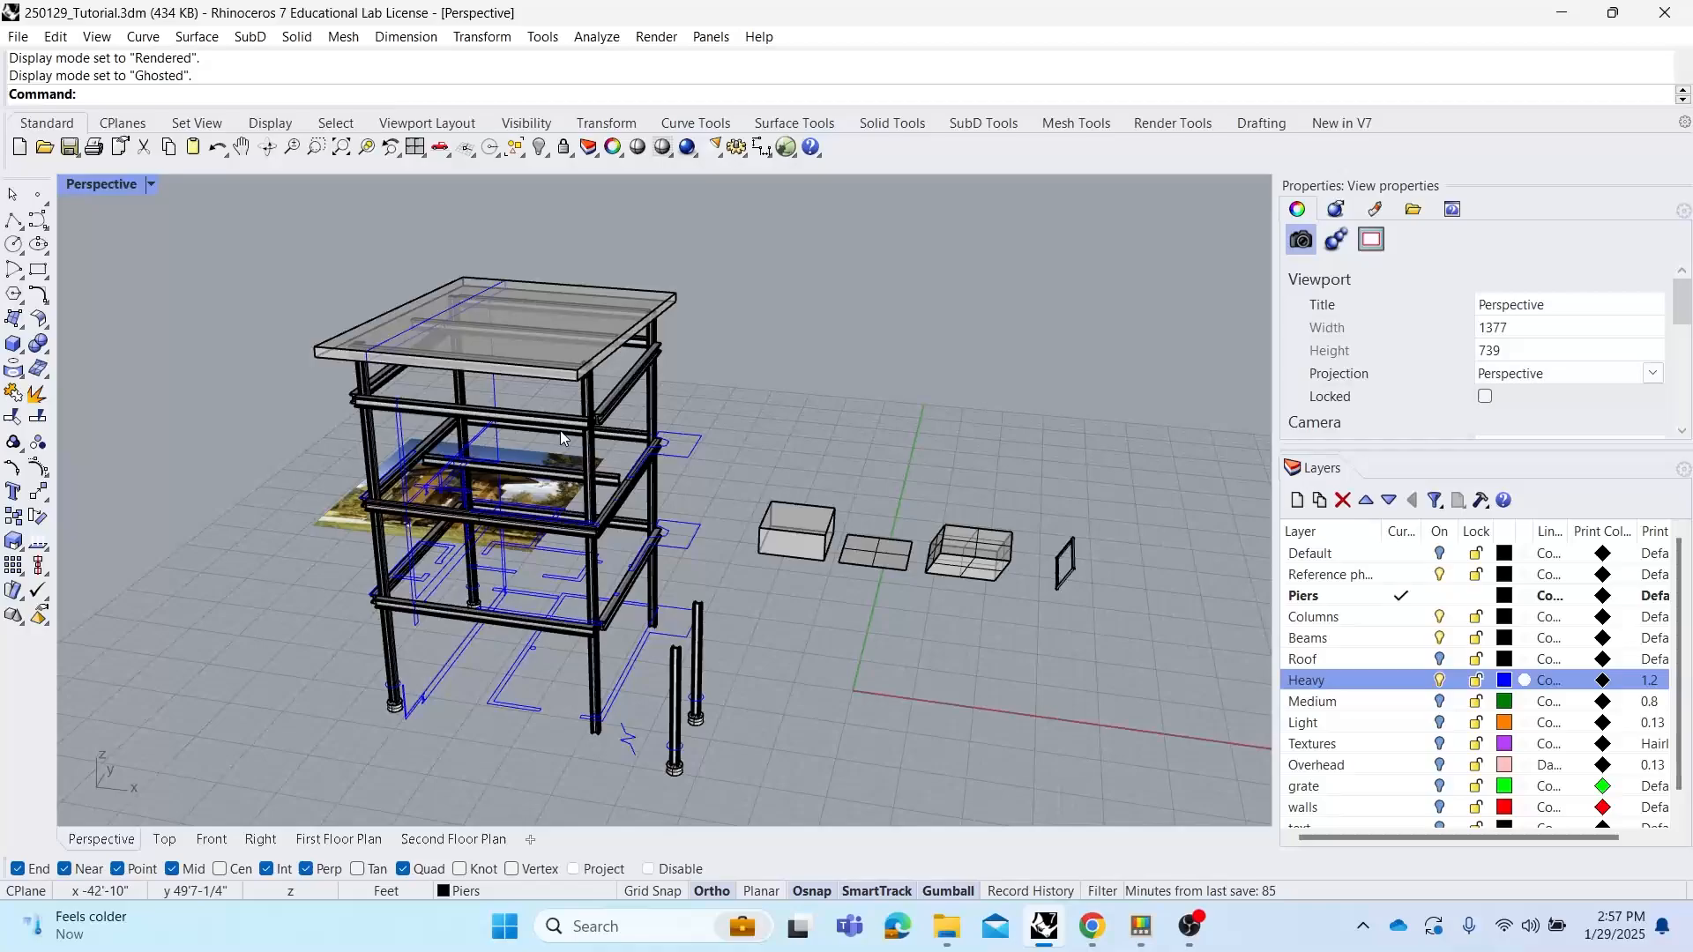
Switch the Perspective view to X-Ray display and inspect the frame from closer up
right_drag(559, 431, 525, 359)
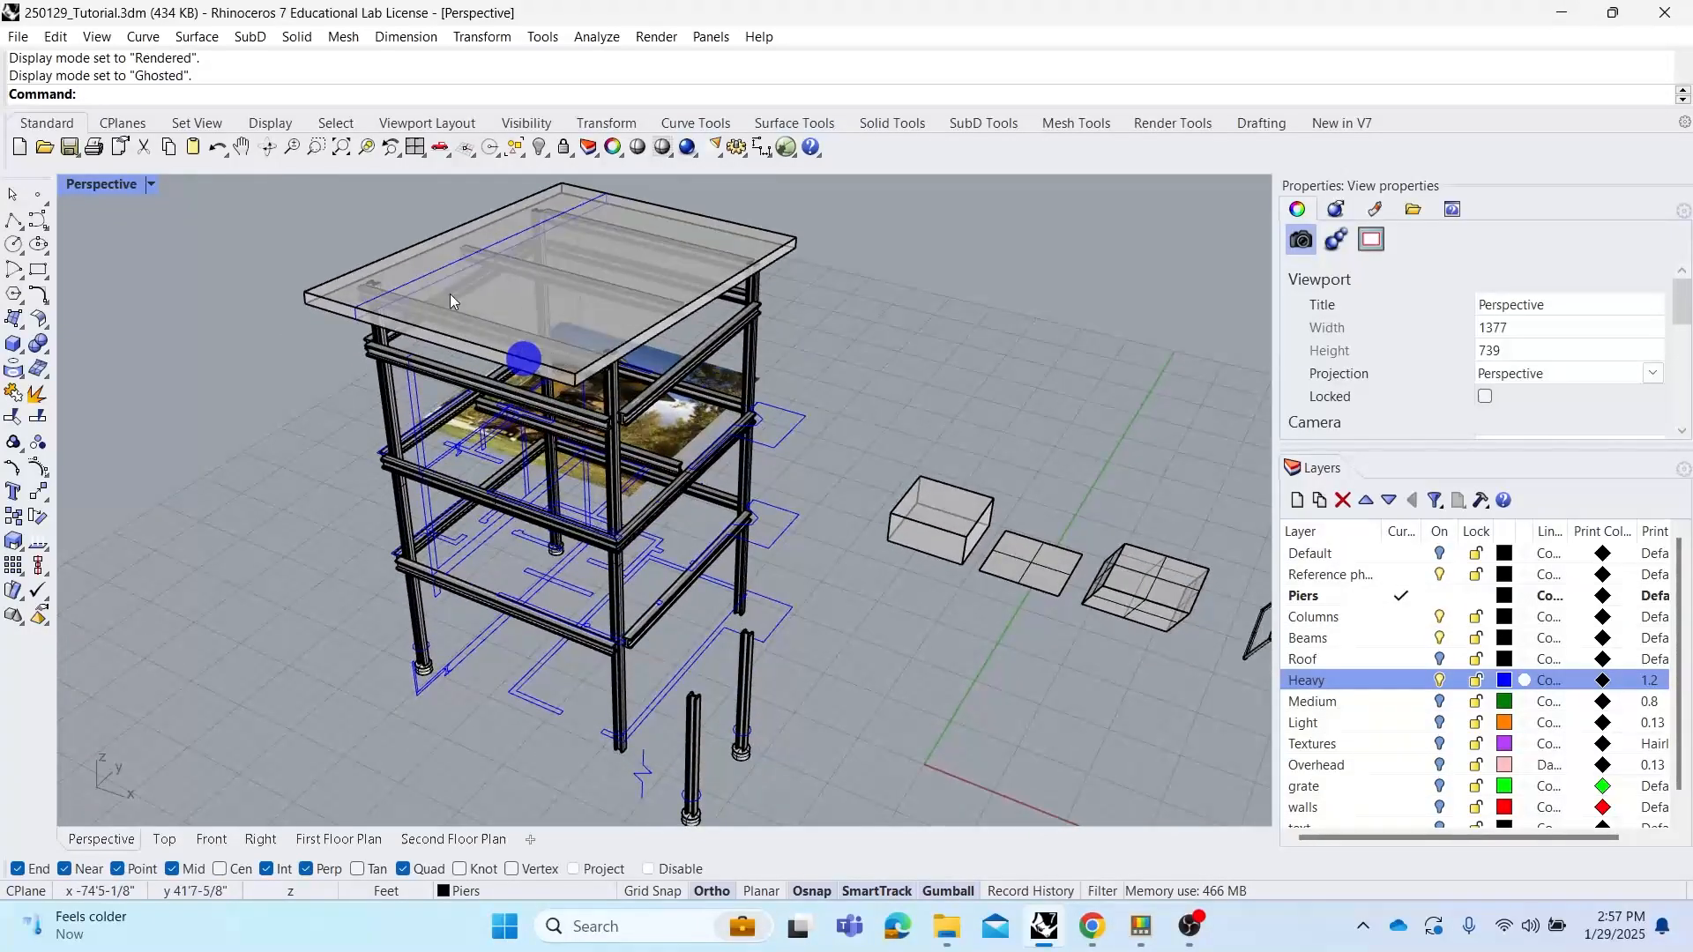
scroll(471, 284, up, 2)
right_drag(554, 284, 577, 335)
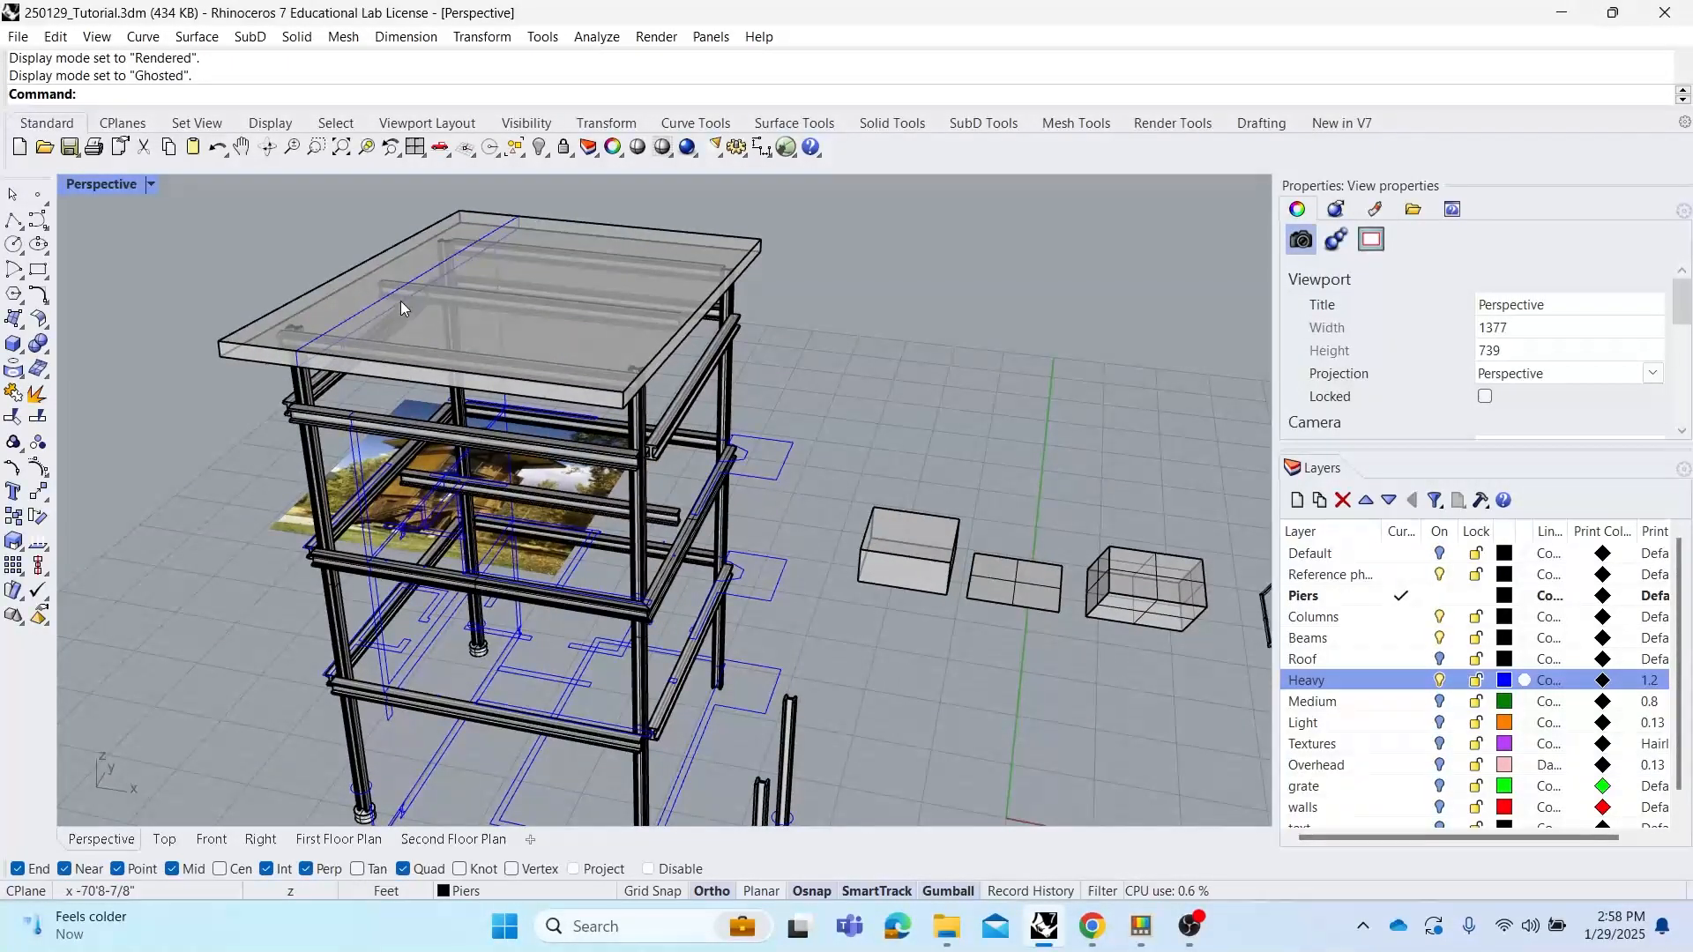
click(124, 184)
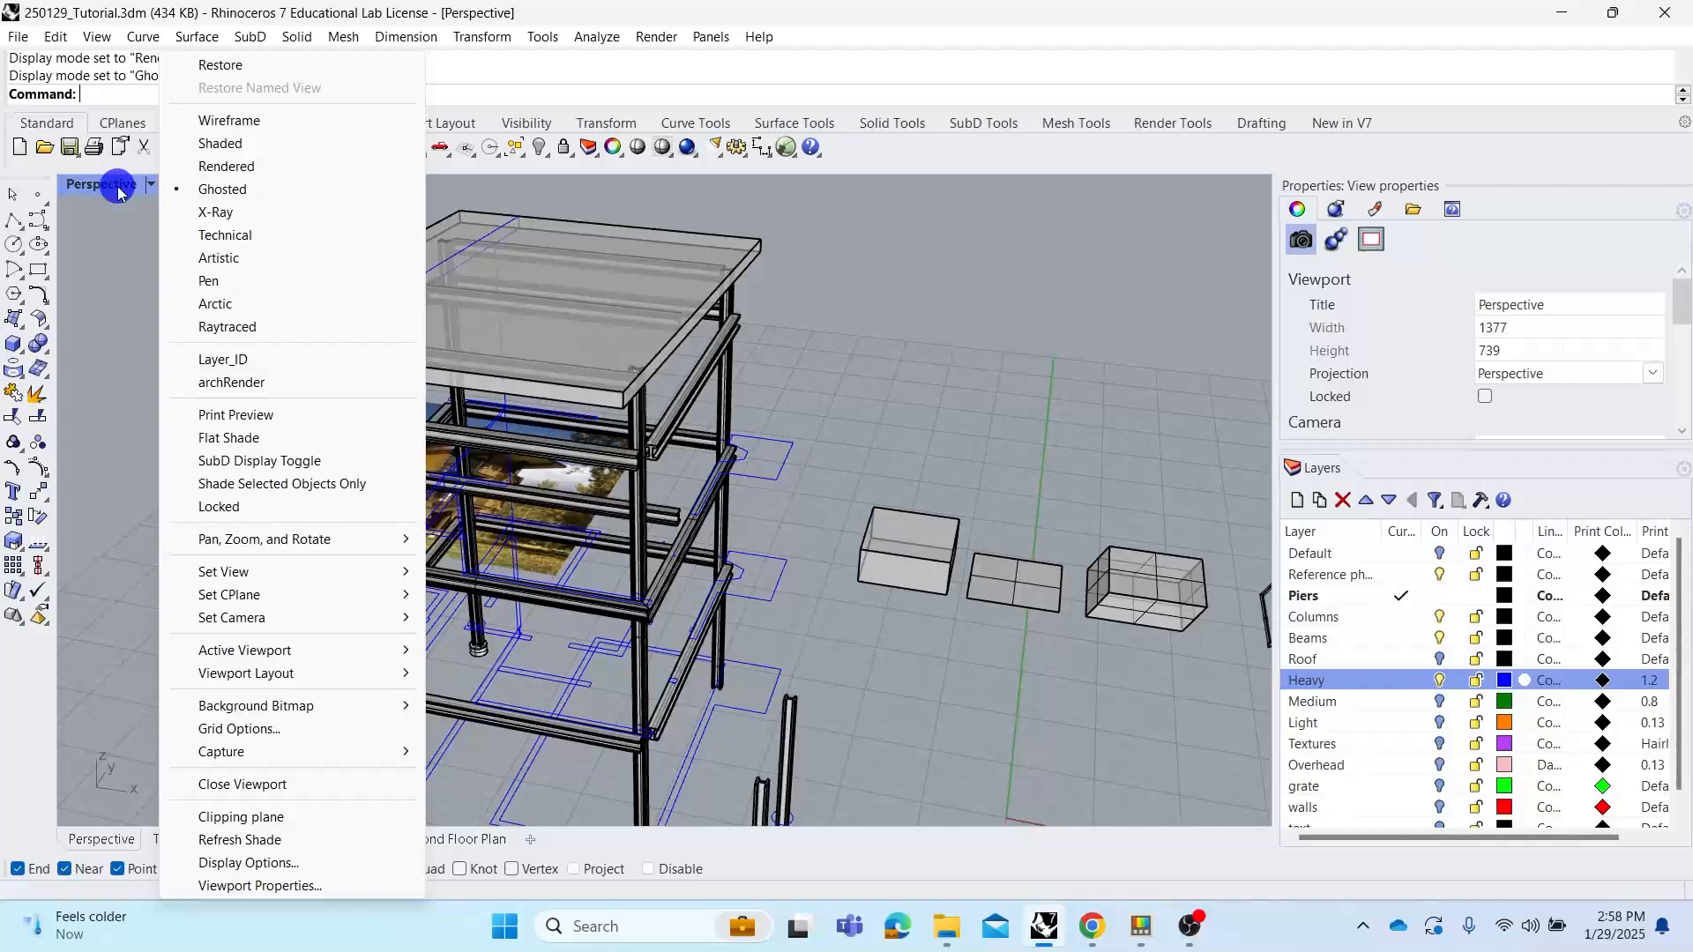
click(231, 213)
mouse_move(571, 379)
right_down()
mouse_move(688, 415)
mouse_move(794, 405)
mouse_move(627, 380)
right_up()
scroll(637, 386, up, 8)
scroll(673, 405, down, 5)
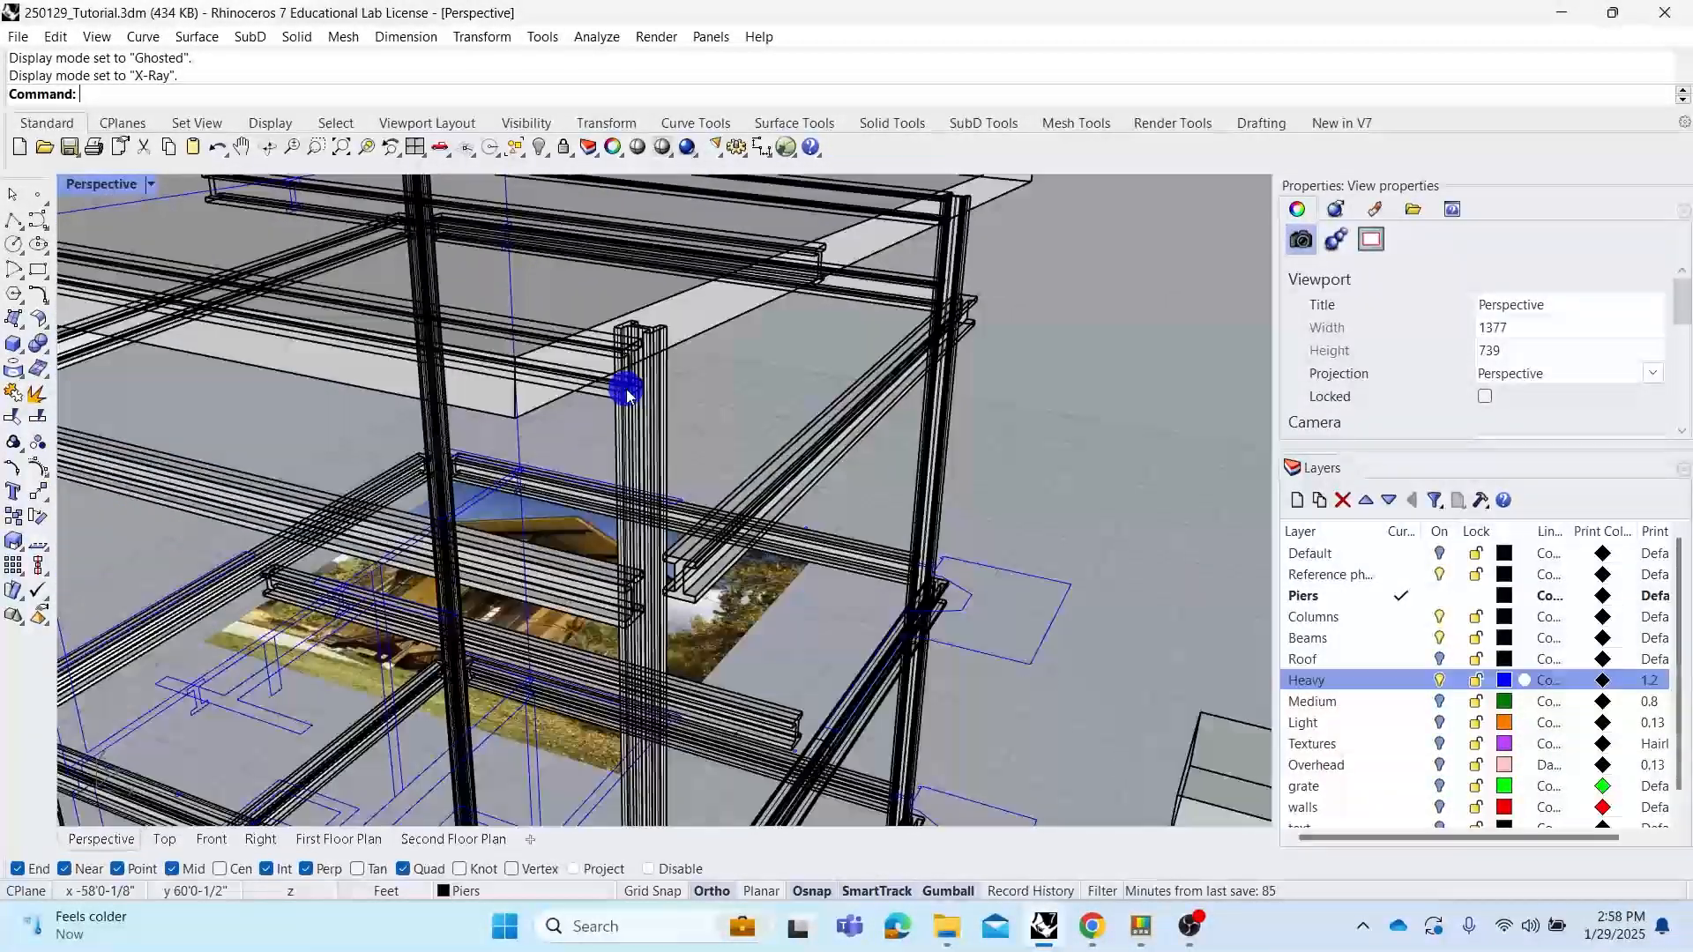
Switch the Perspective view to Arctic display and orbit around the frame
click(99, 187)
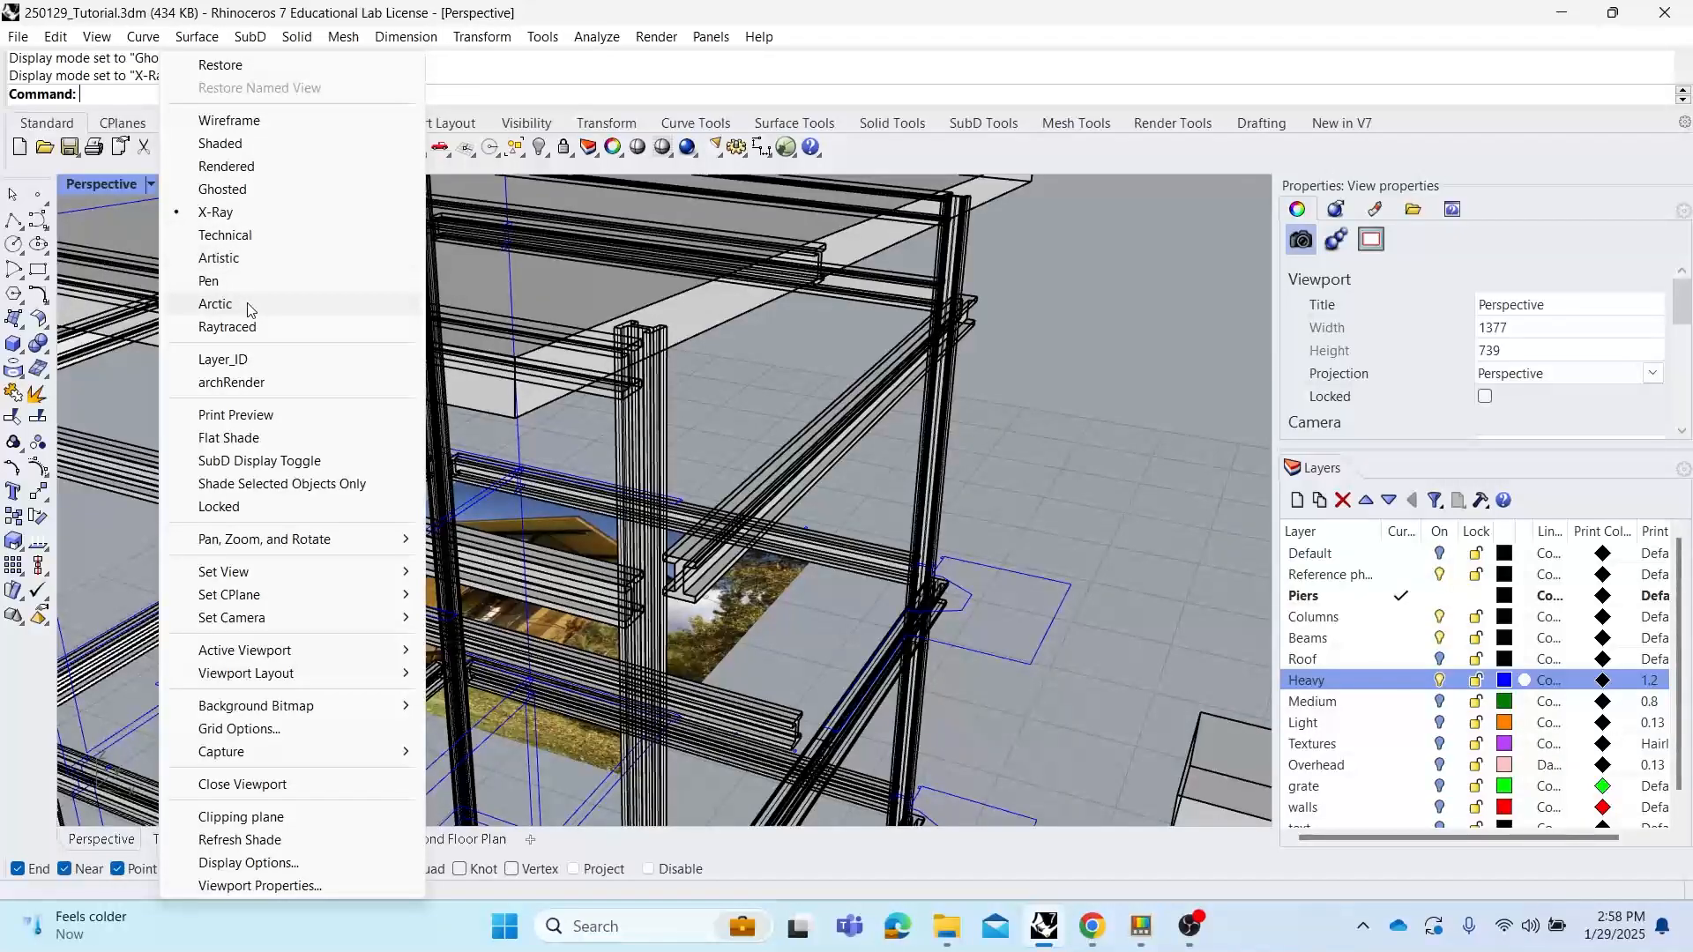
click(216, 304)
scroll(622, 388, down, 5)
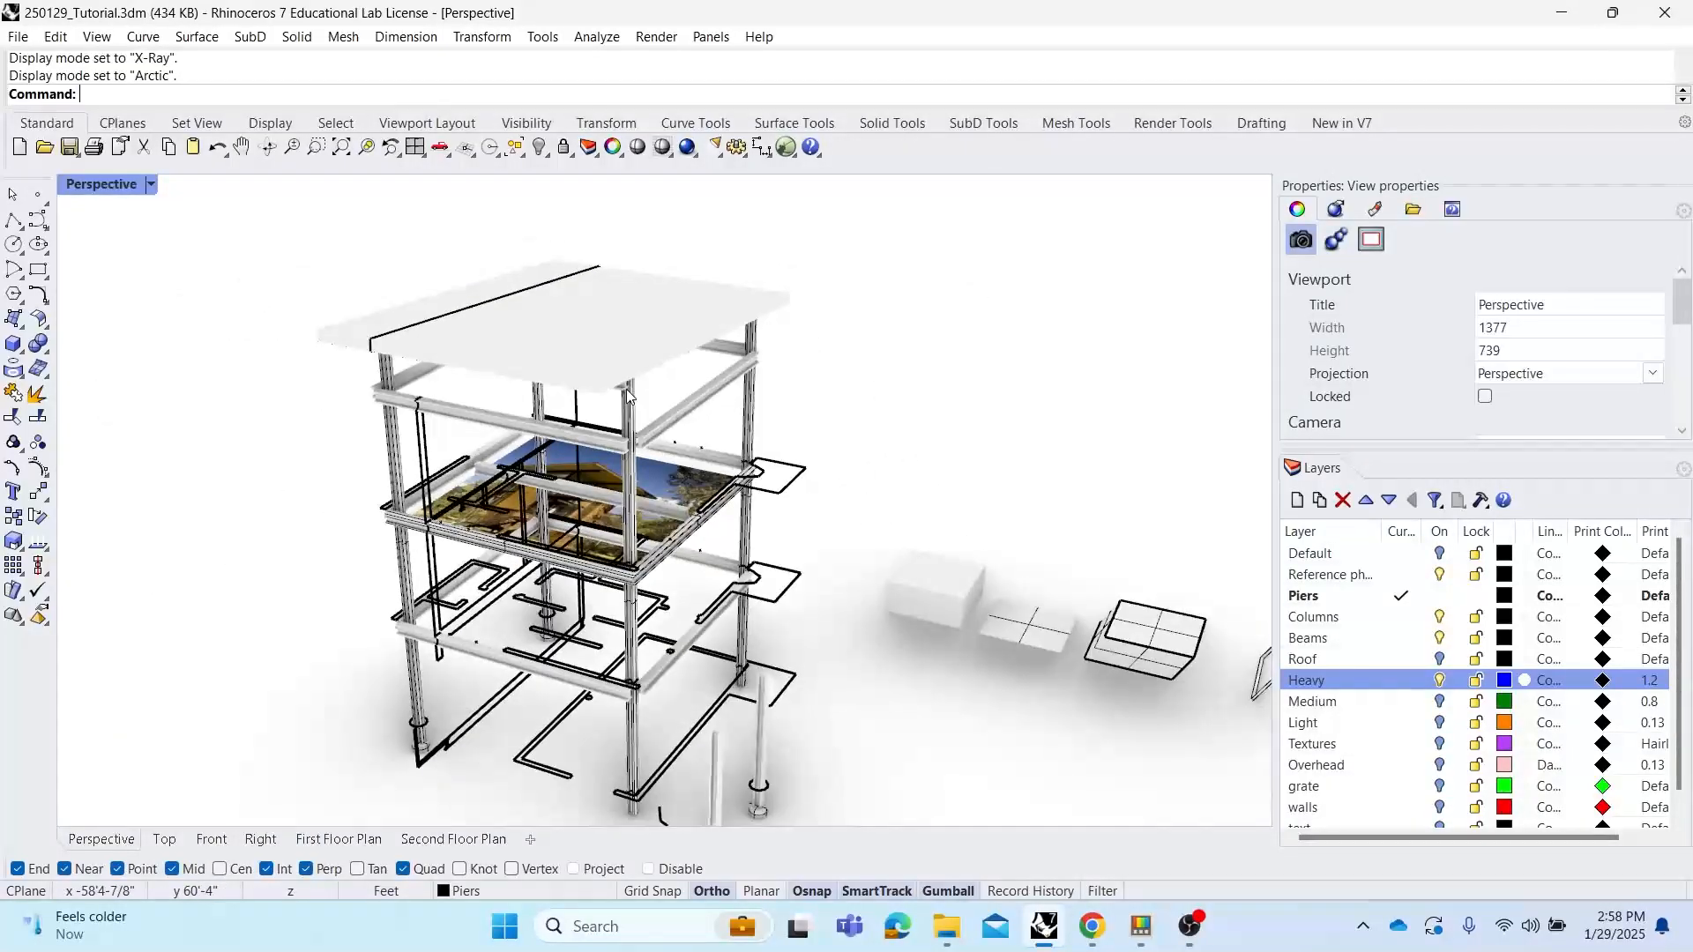
right_drag(626, 389, 791, 451)
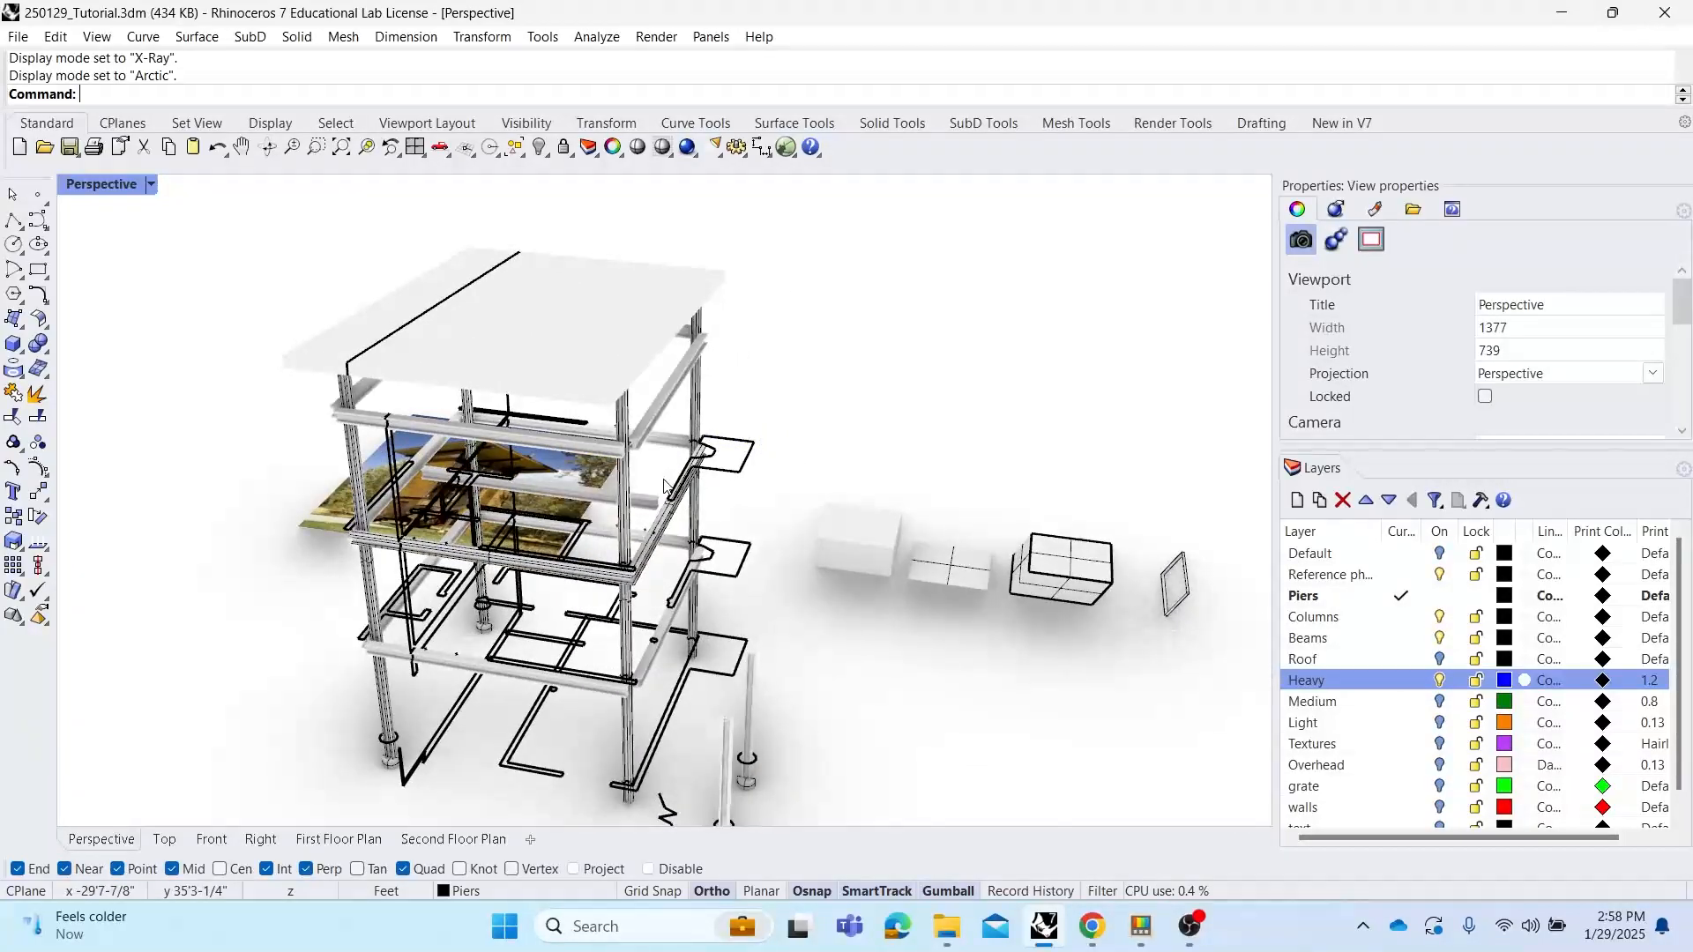
scroll(646, 460, up, 5)
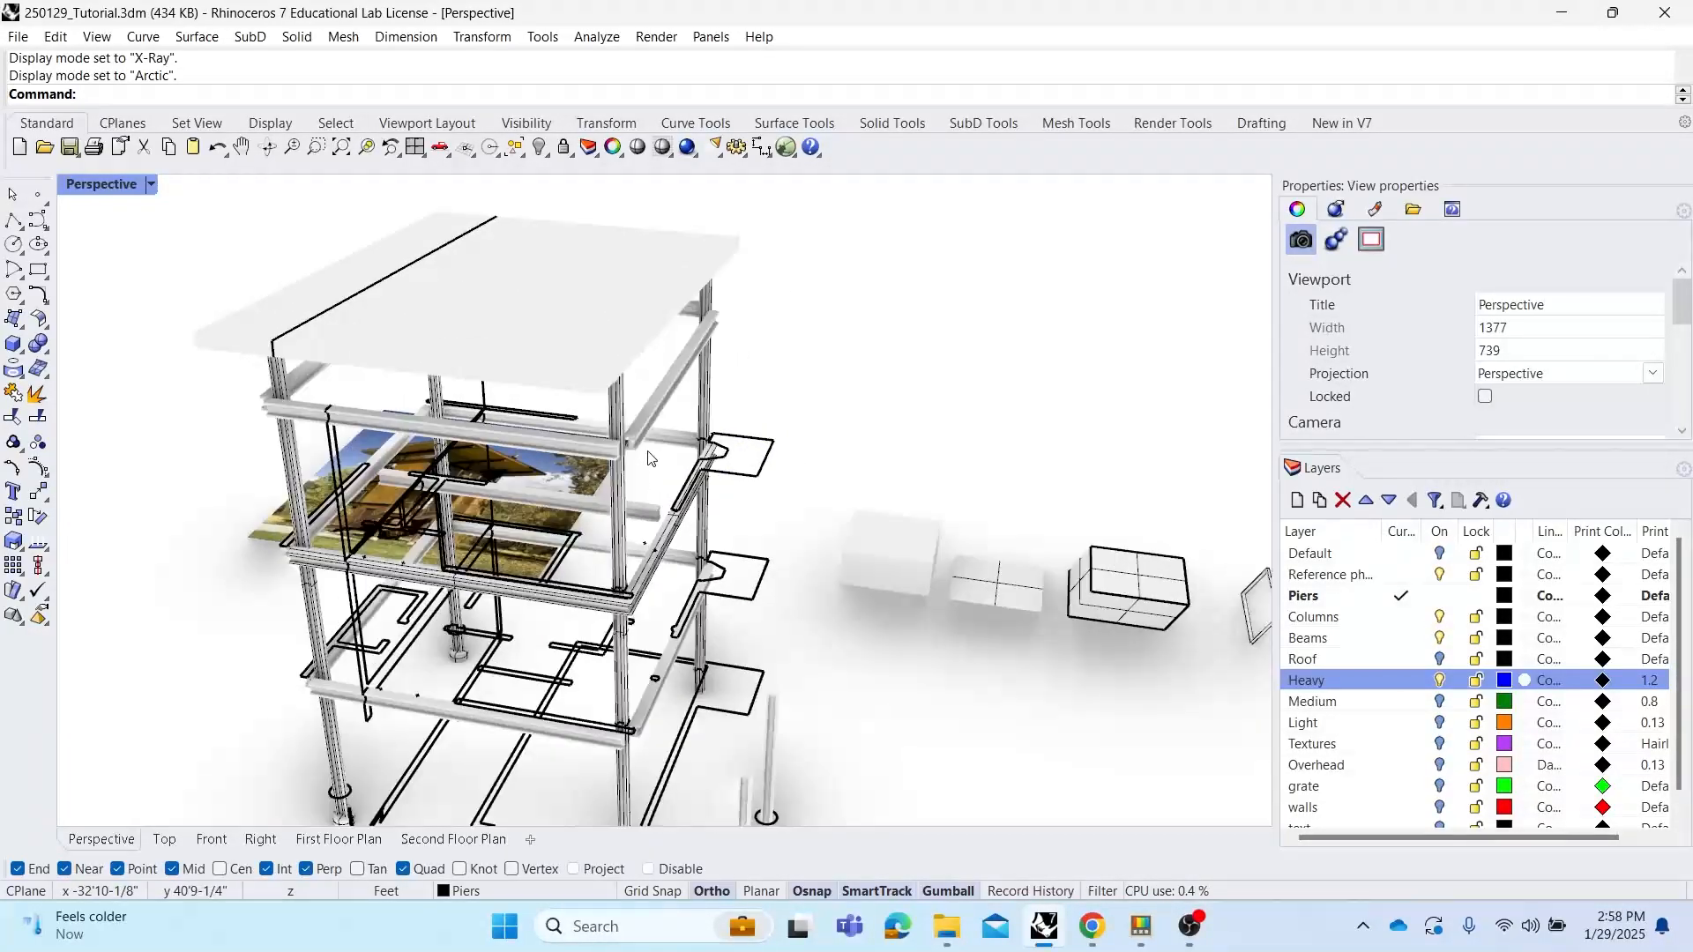
scroll(590, 447, down, 5)
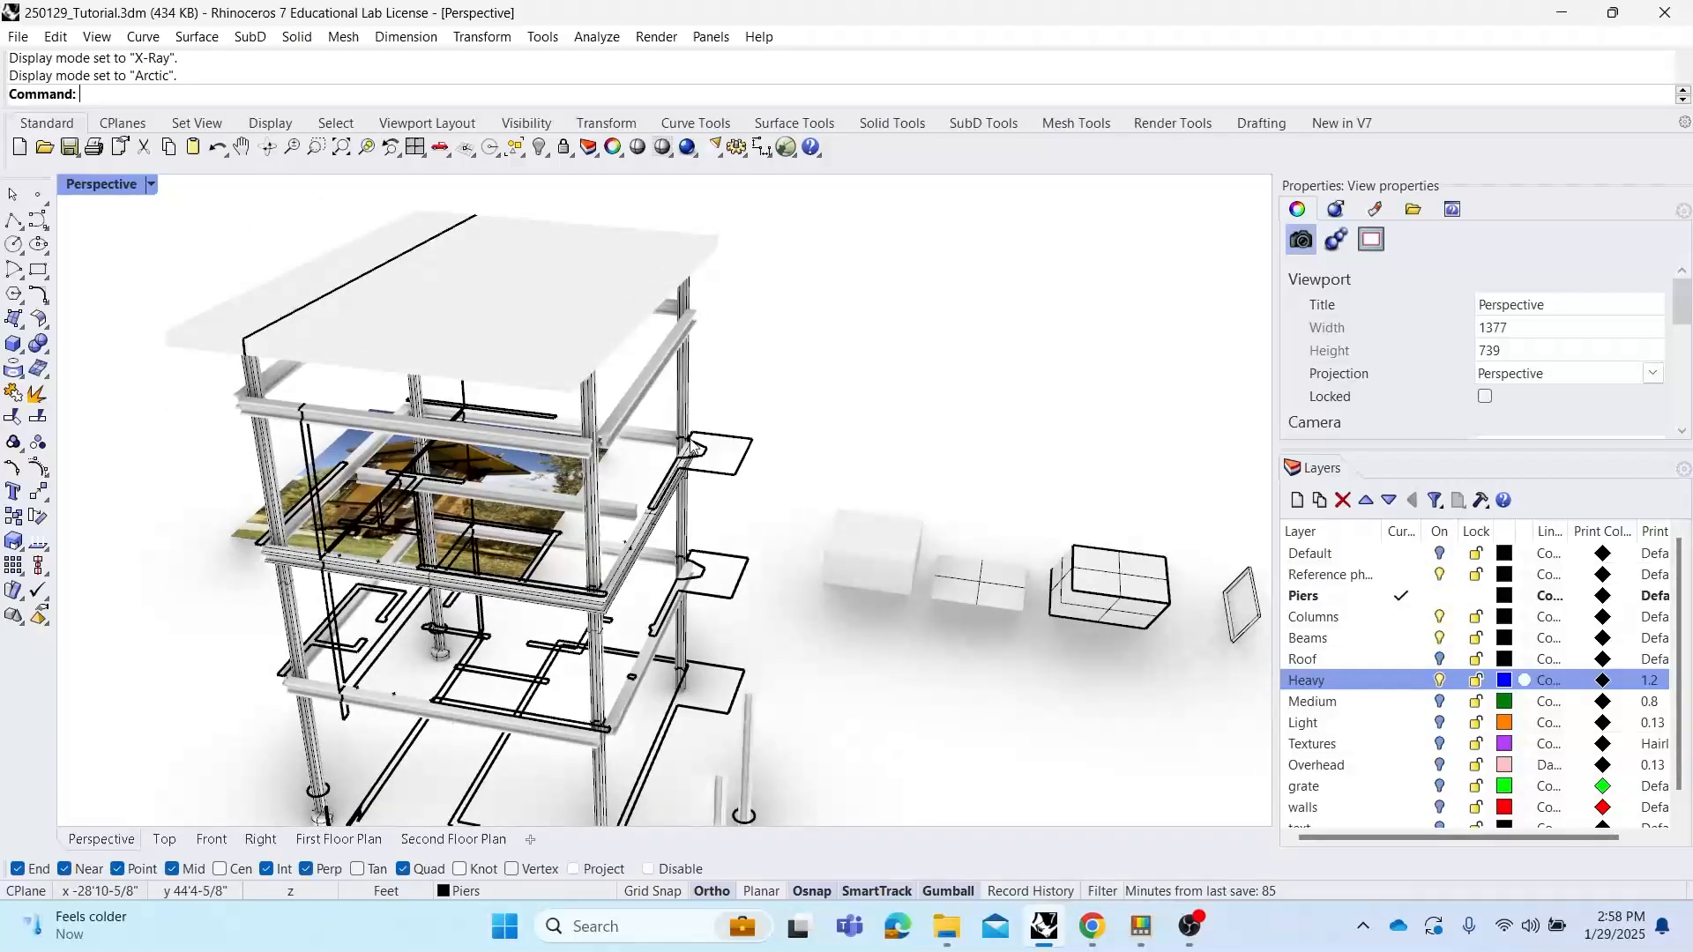
right_drag(839, 490, 877, 541)
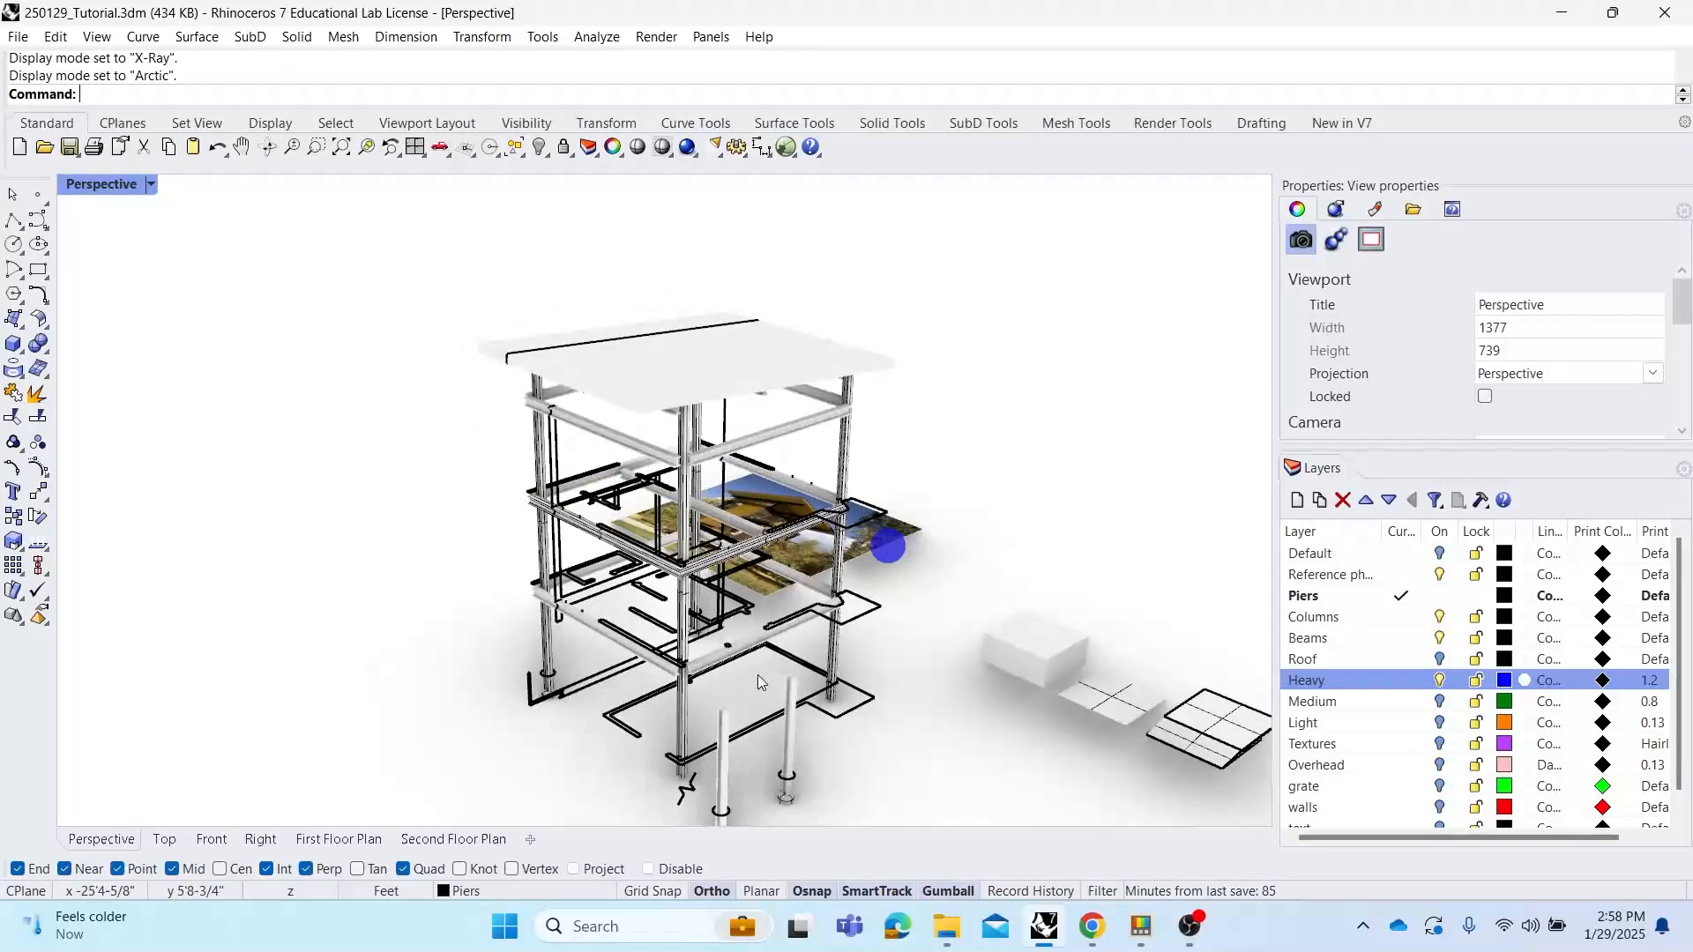
Set the Perspective view's display back to Shaded and orbit to an overall view of the model
click(122, 184)
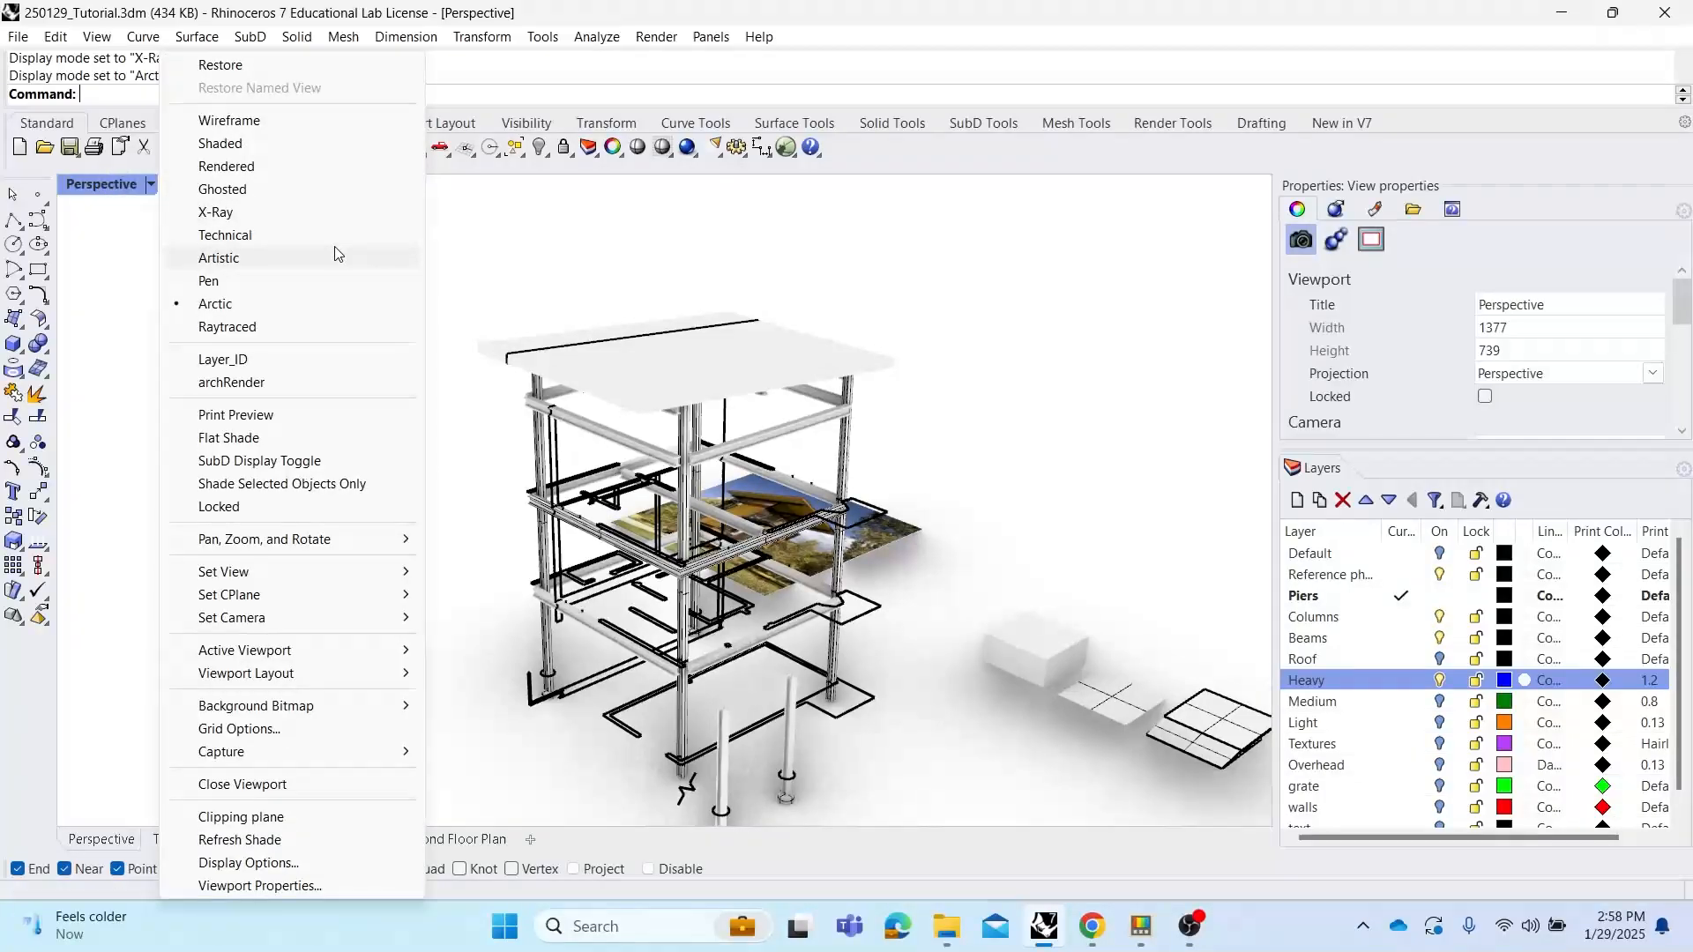
click(241, 143)
scroll(457, 345, down, 3)
right_drag(457, 346, 611, 421)
scroll(742, 495, up, 3)
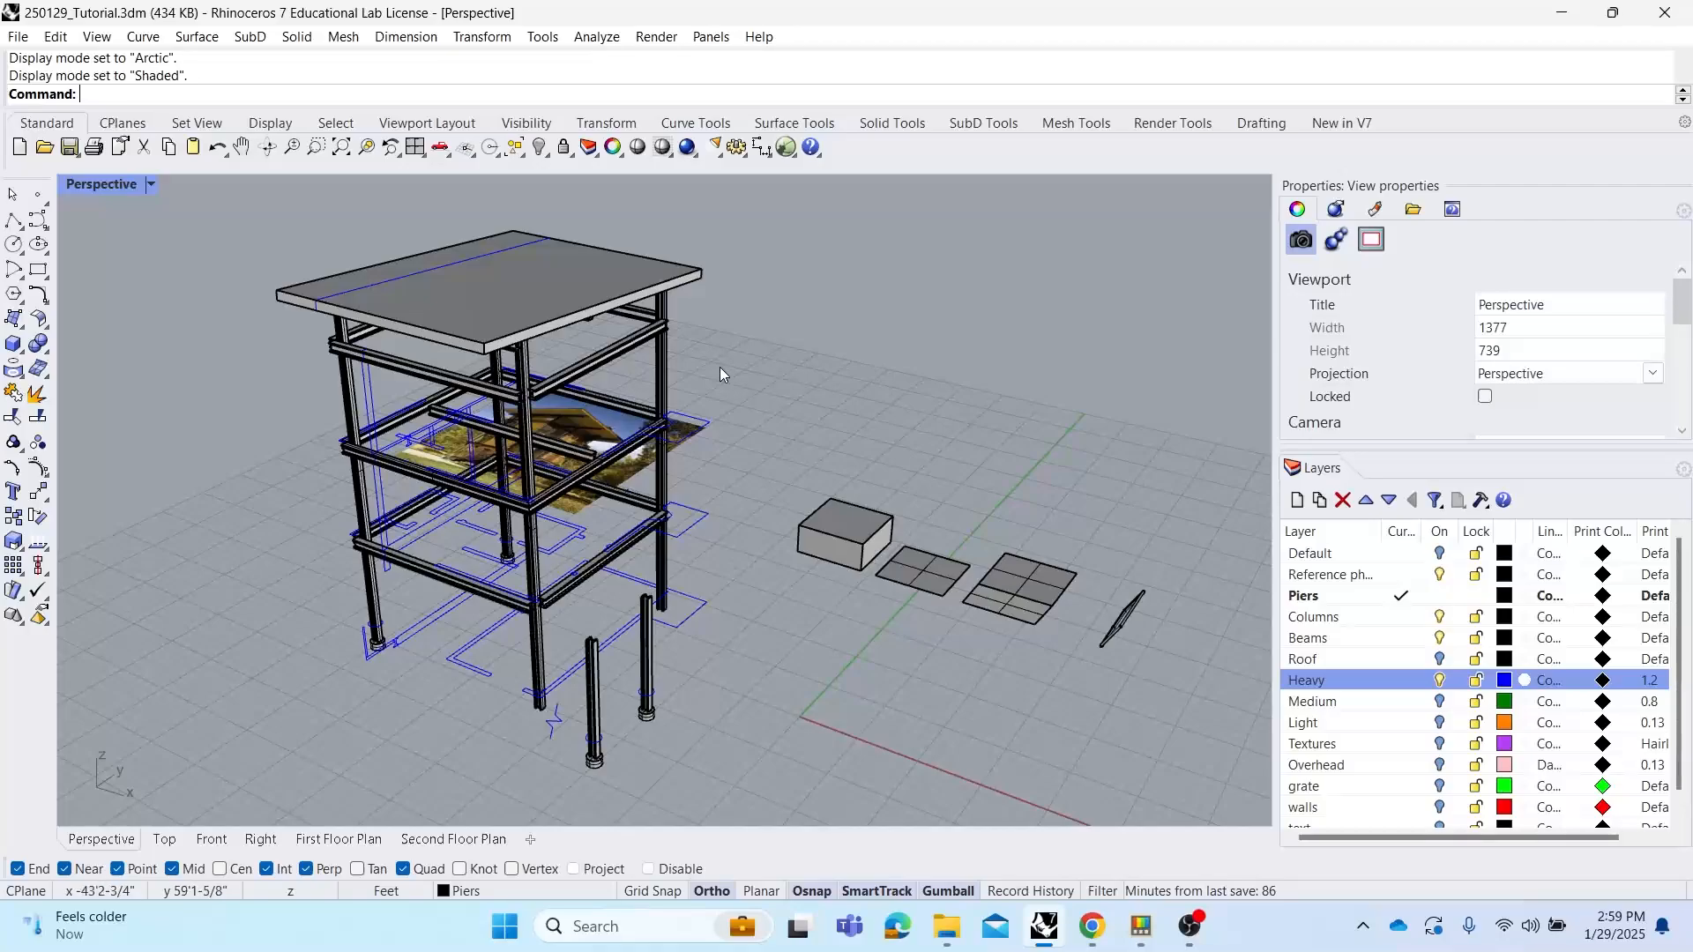
mouse_move(776, 356)
shift+right_down()
mouse_move(872, 360)
mouse_move(805, 415)
shift+right_up()
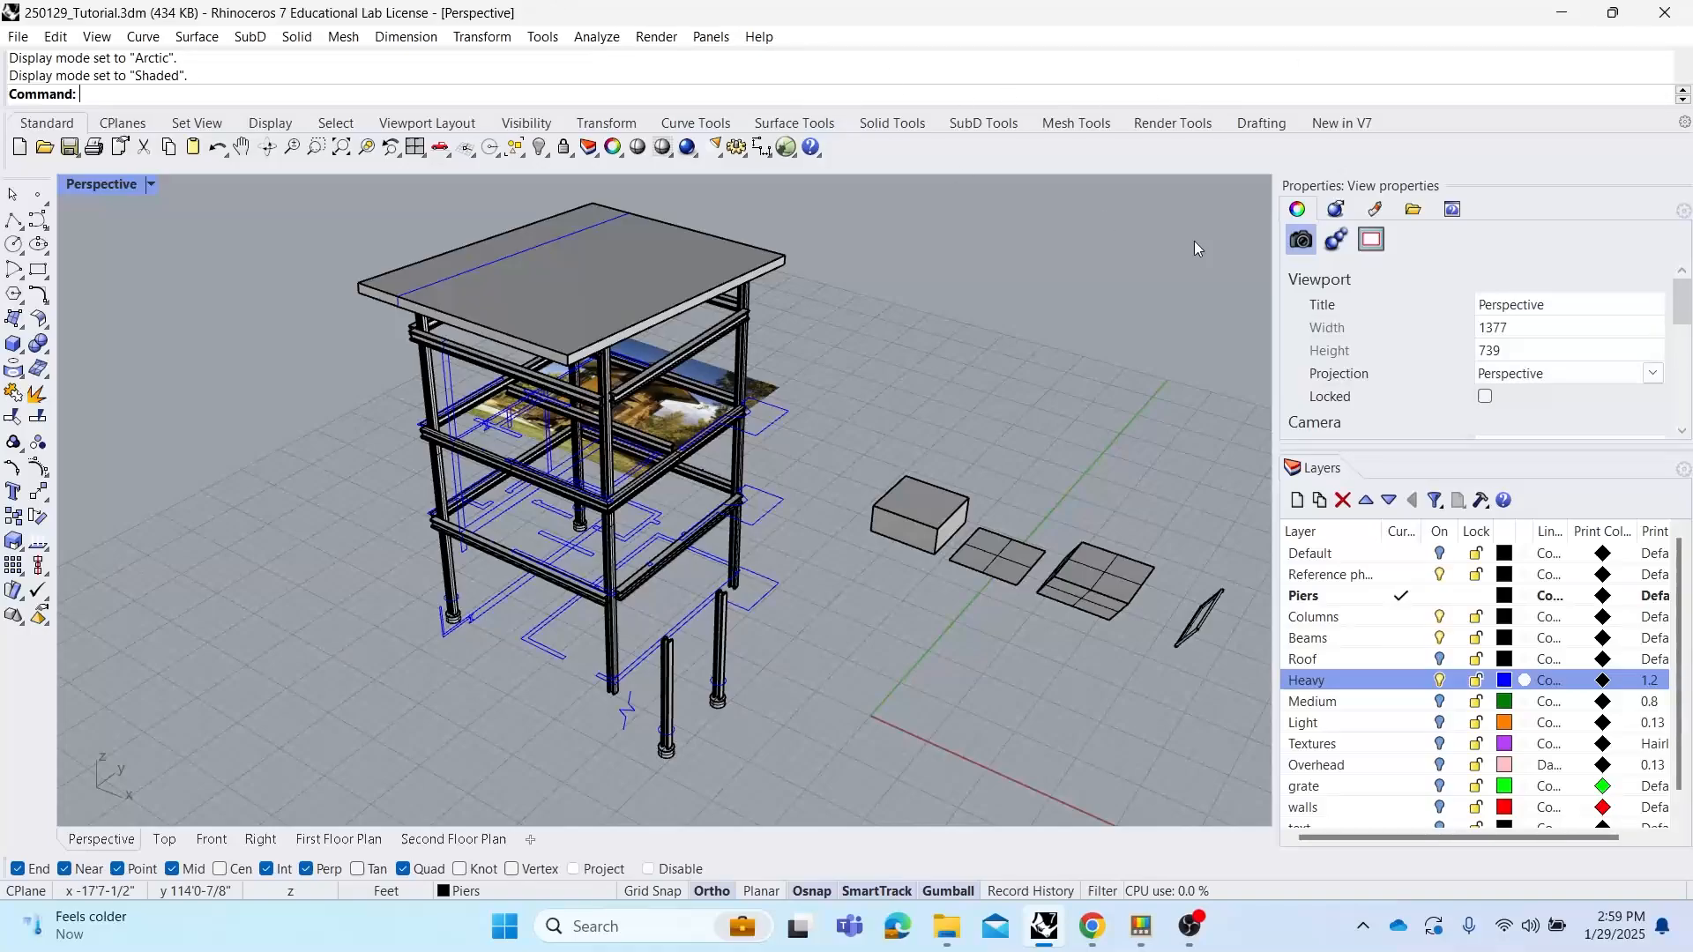
Try a linear array of 18 copies of the small box beside the frame, then undo it
click(943, 499)
scroll(976, 500, up, 2)
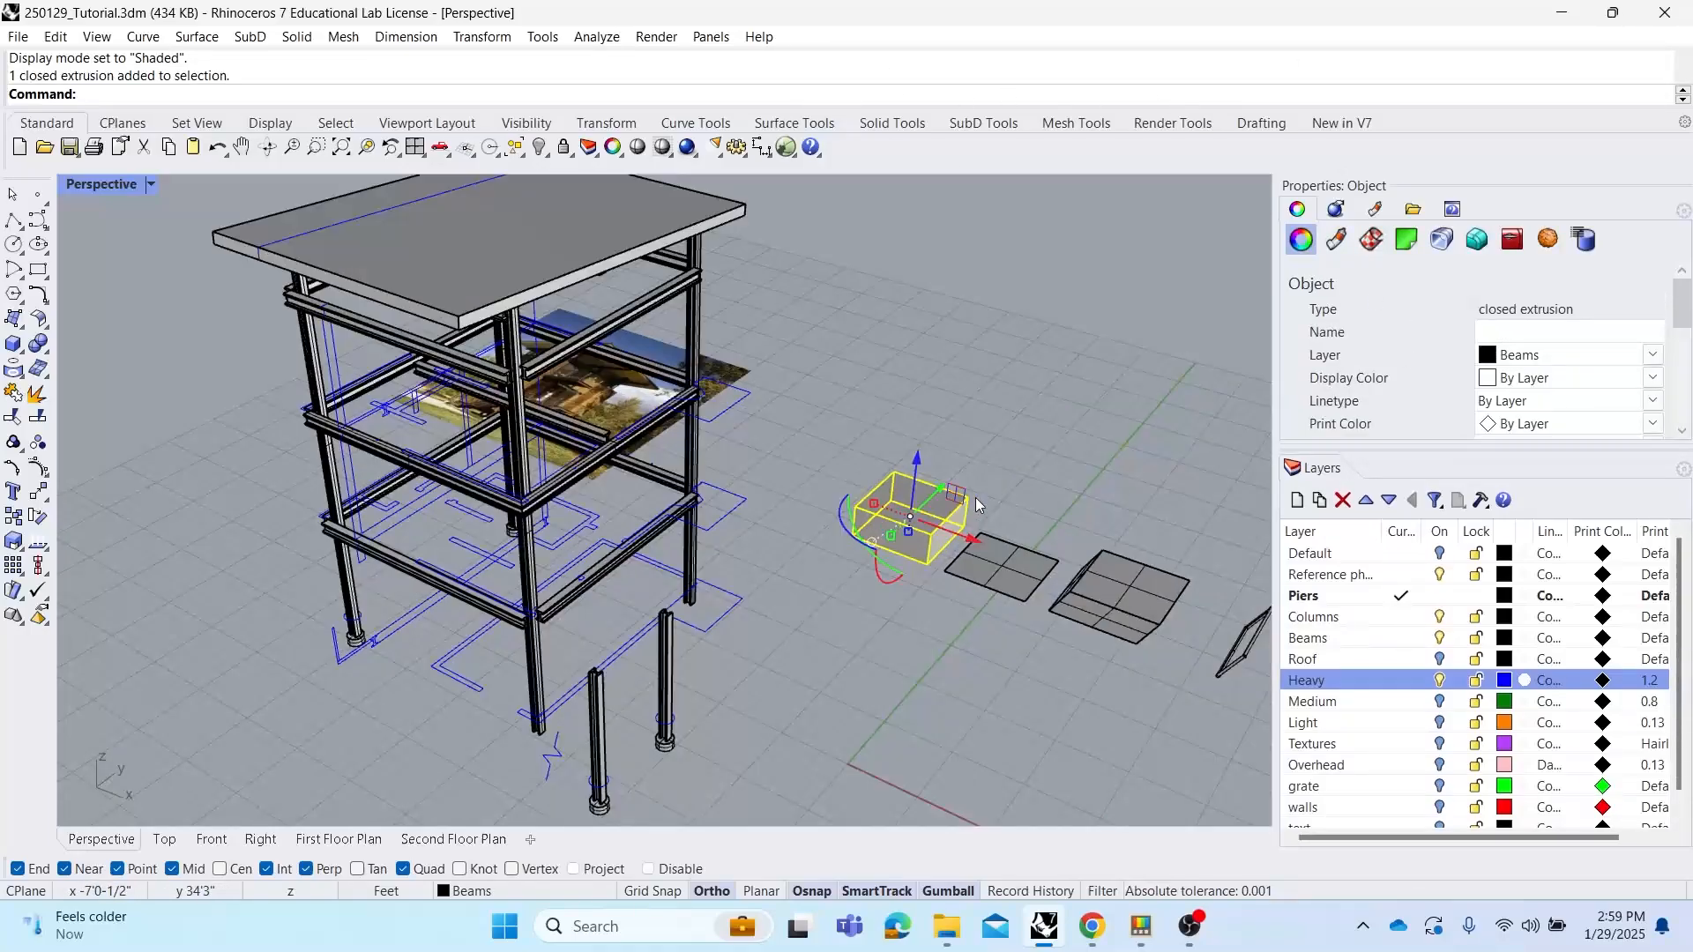
scroll(897, 464, up, 3)
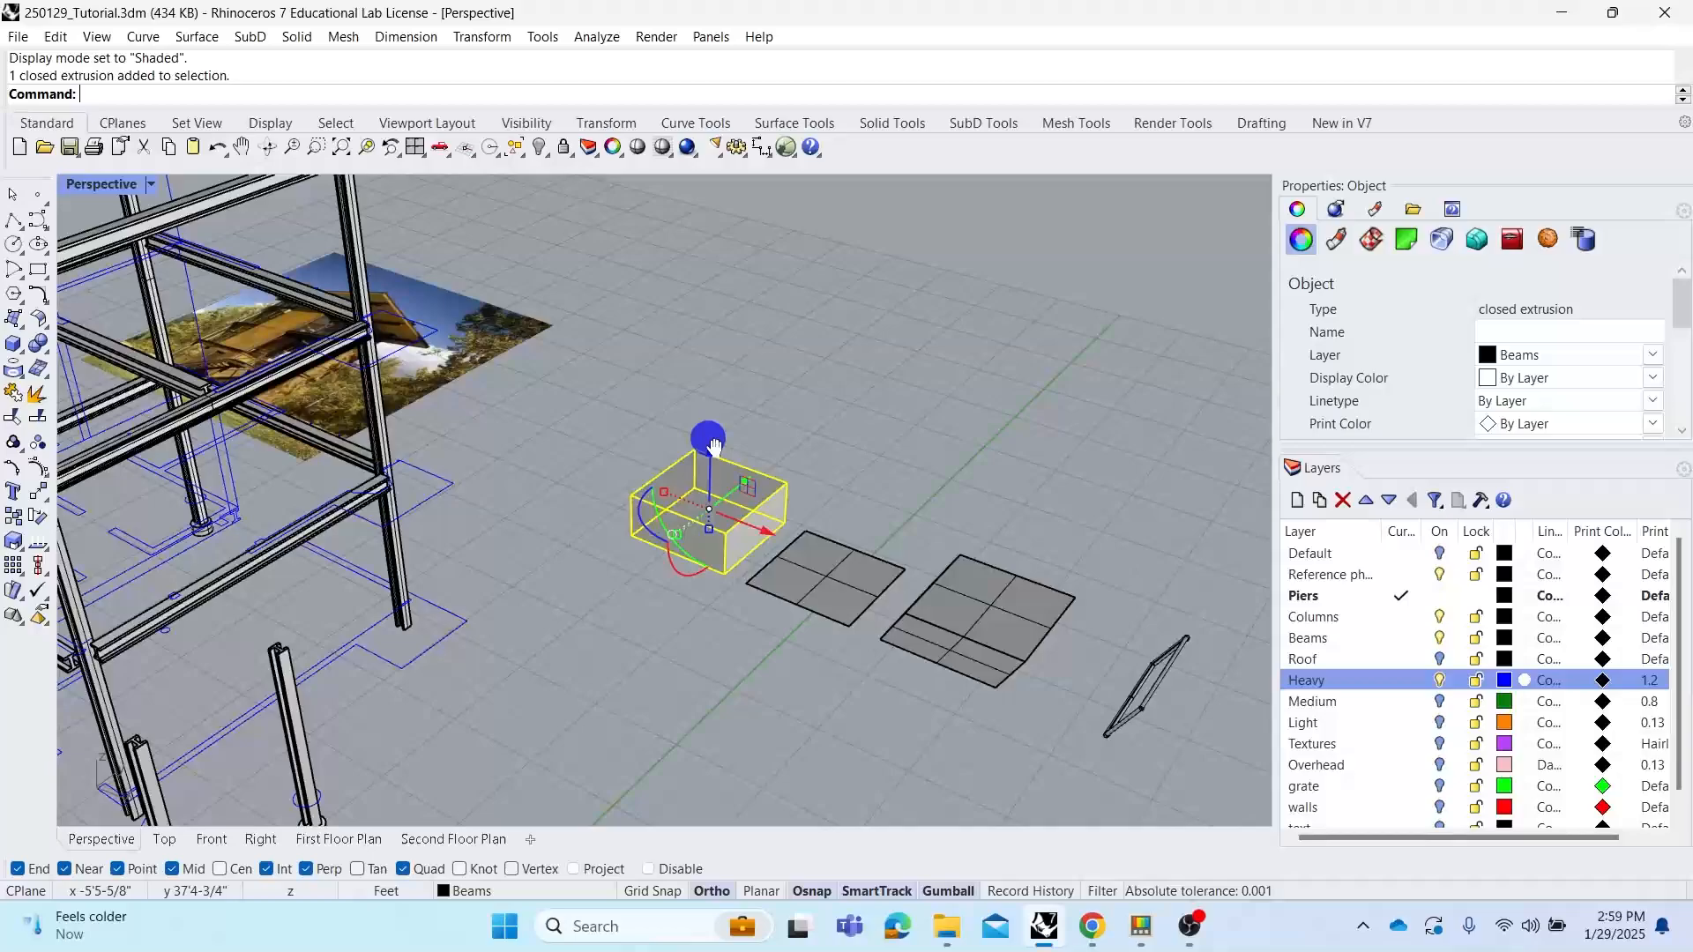
shift+right_drag(714, 448, 609, 420)
scroll(689, 457, up, 1)
text(ArrayLinear)
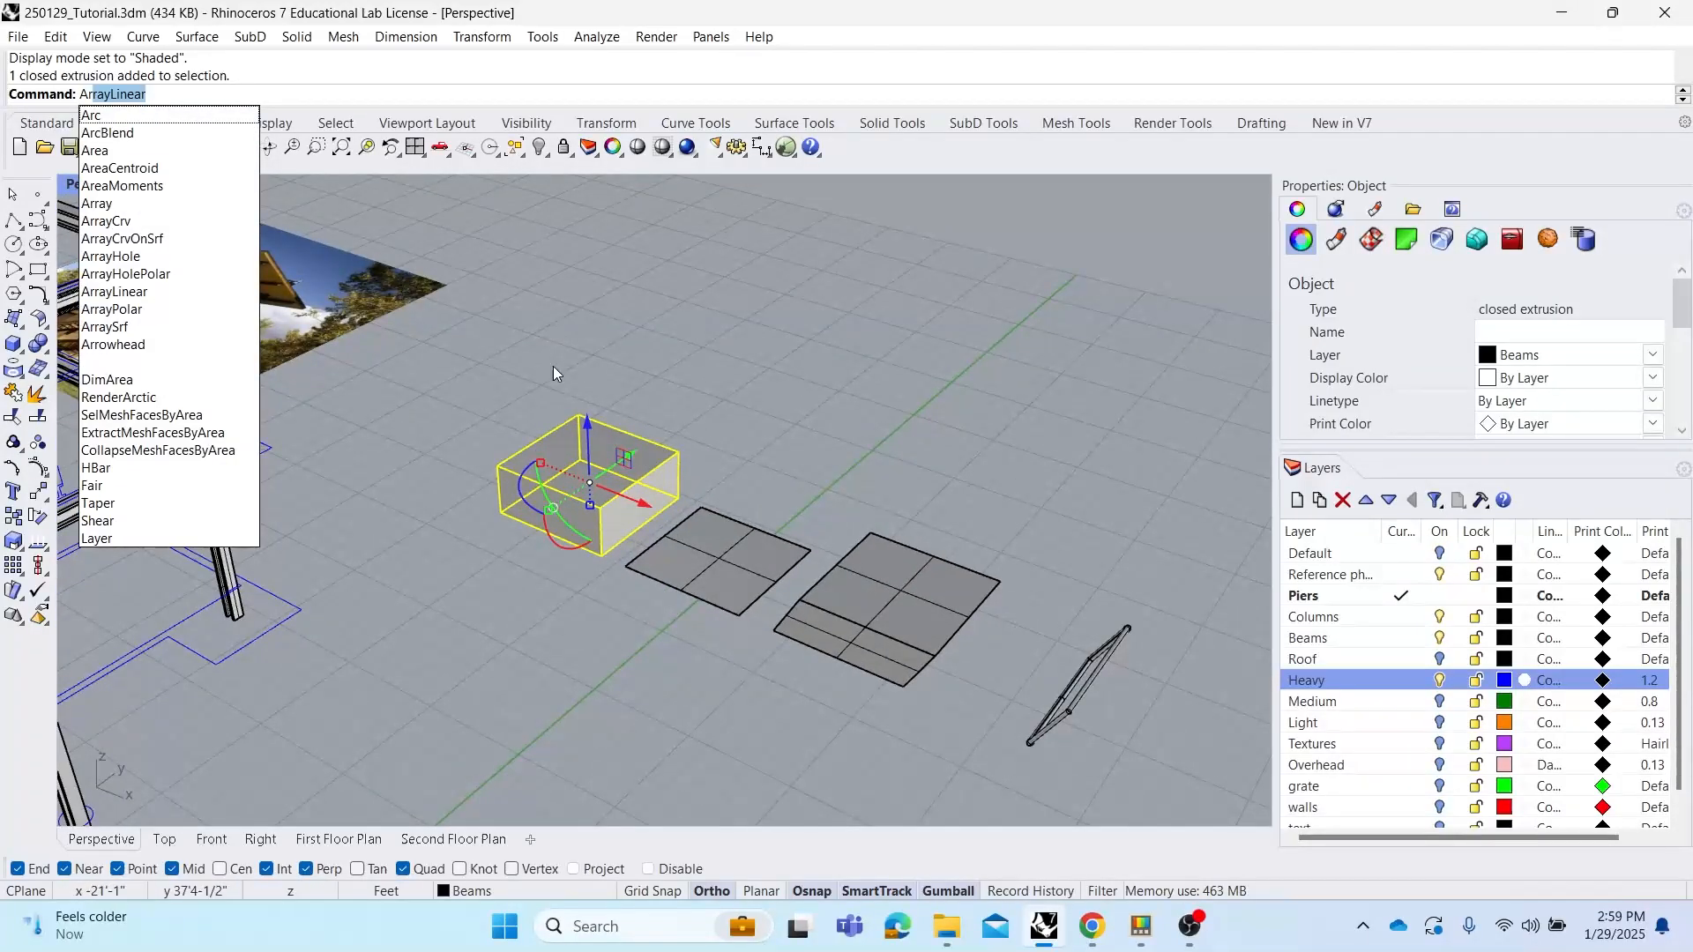
right_click(618, 388)
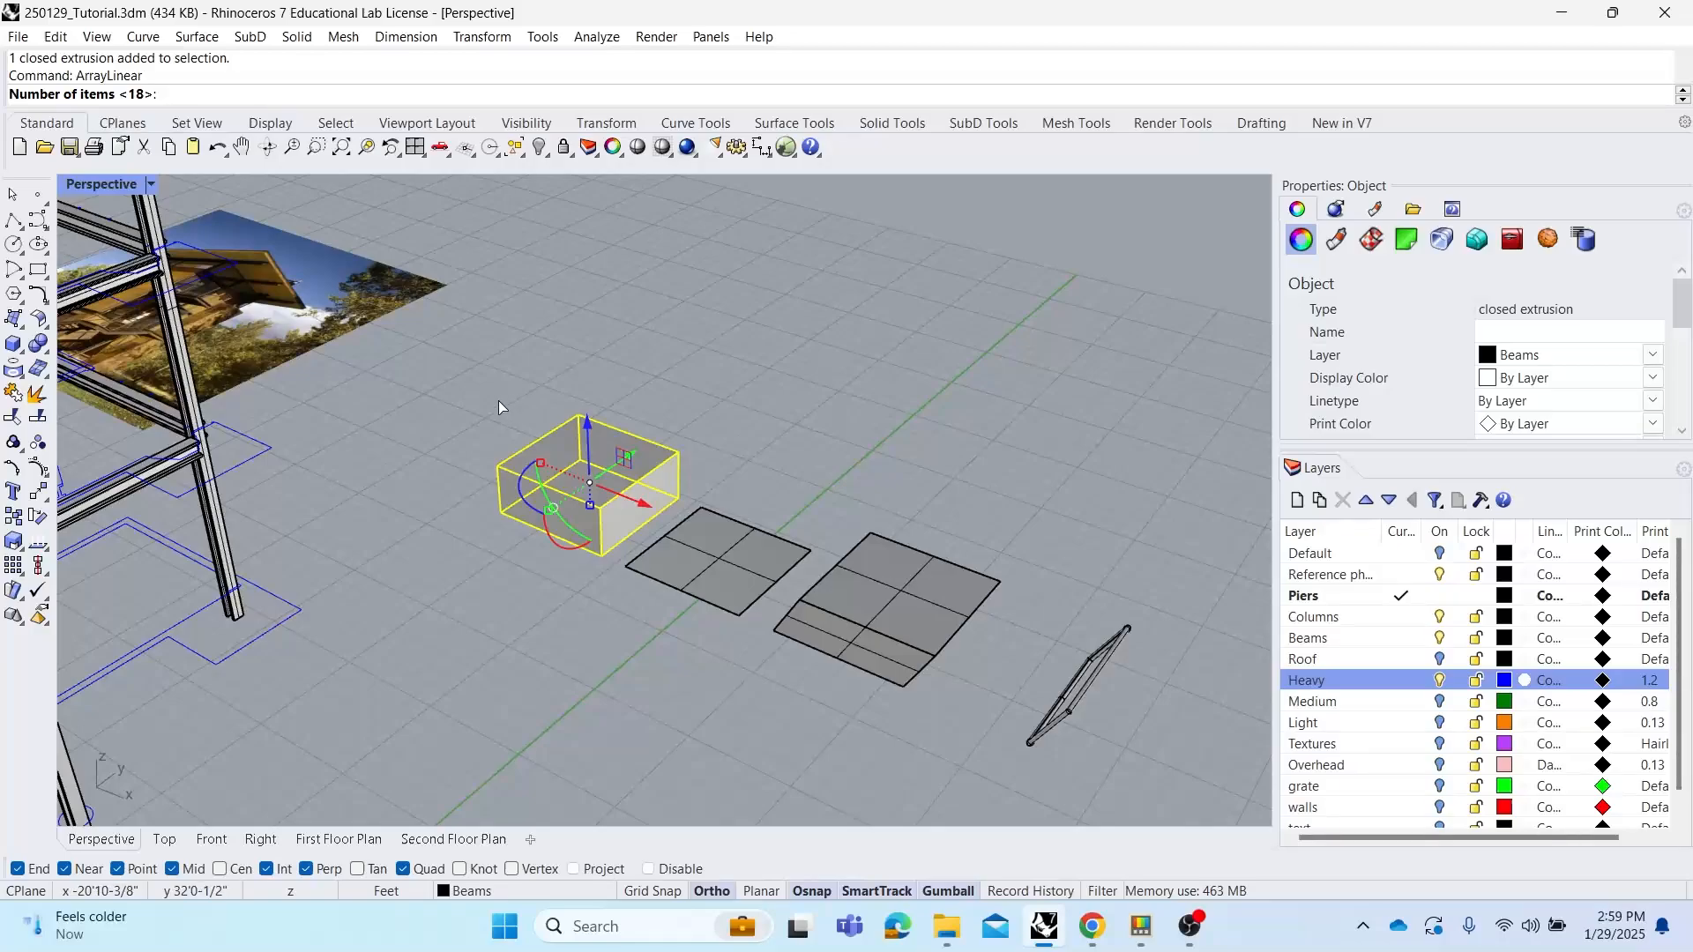
right_click(527, 402)
click(490, 465)
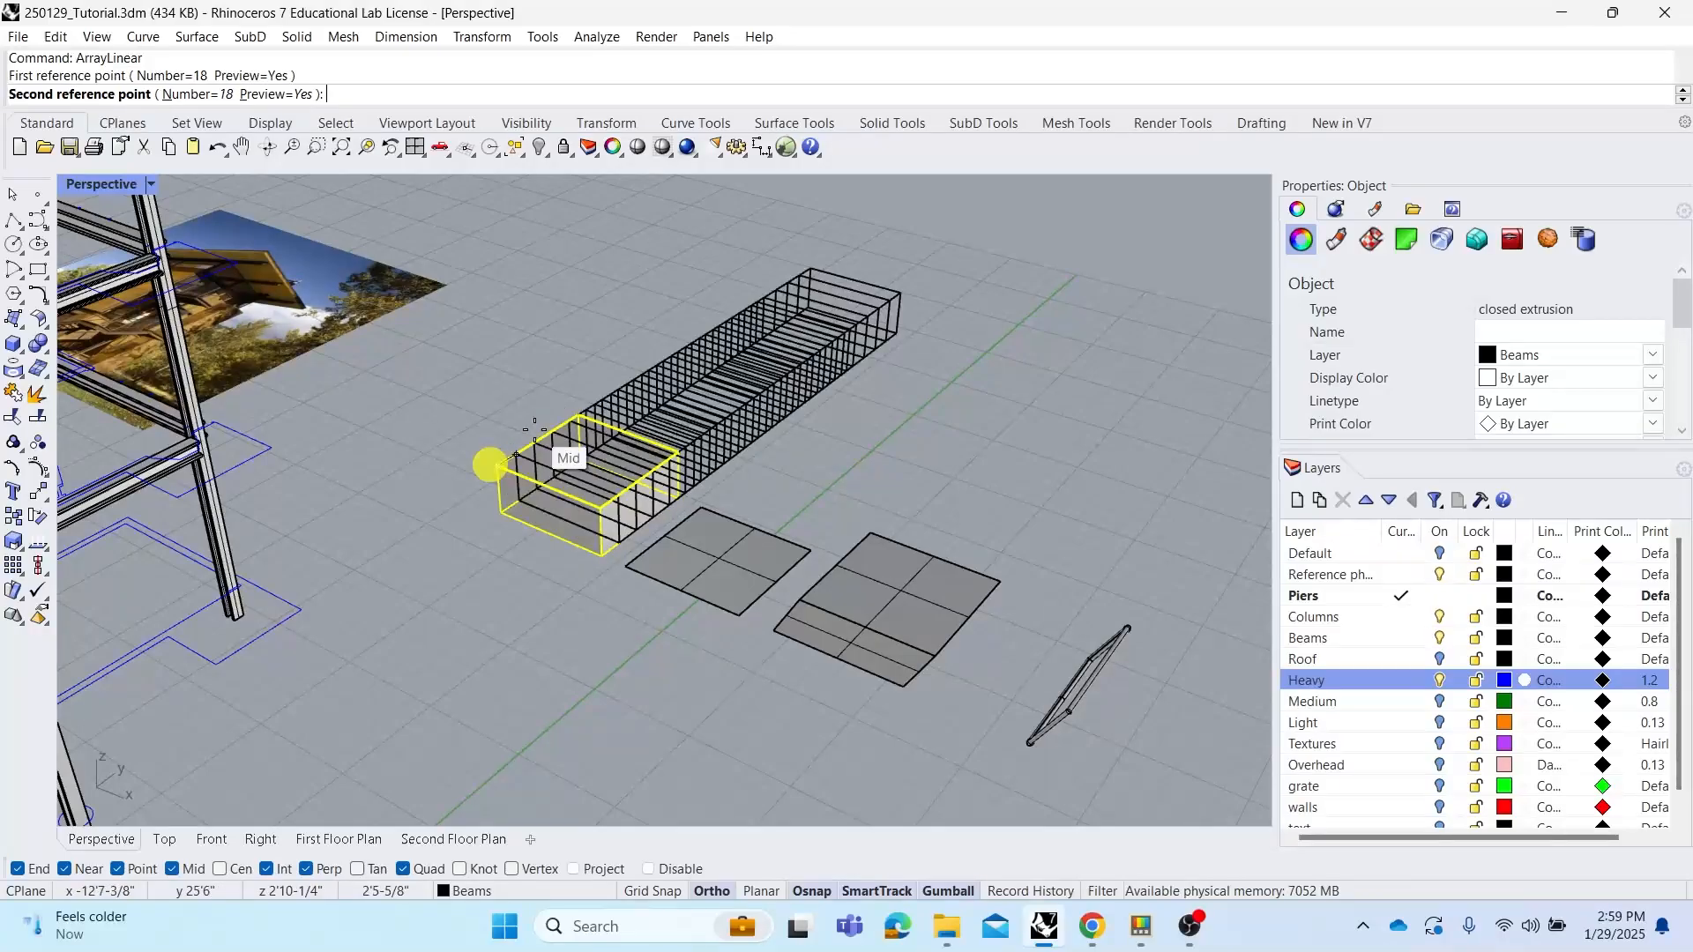
click(621, 379)
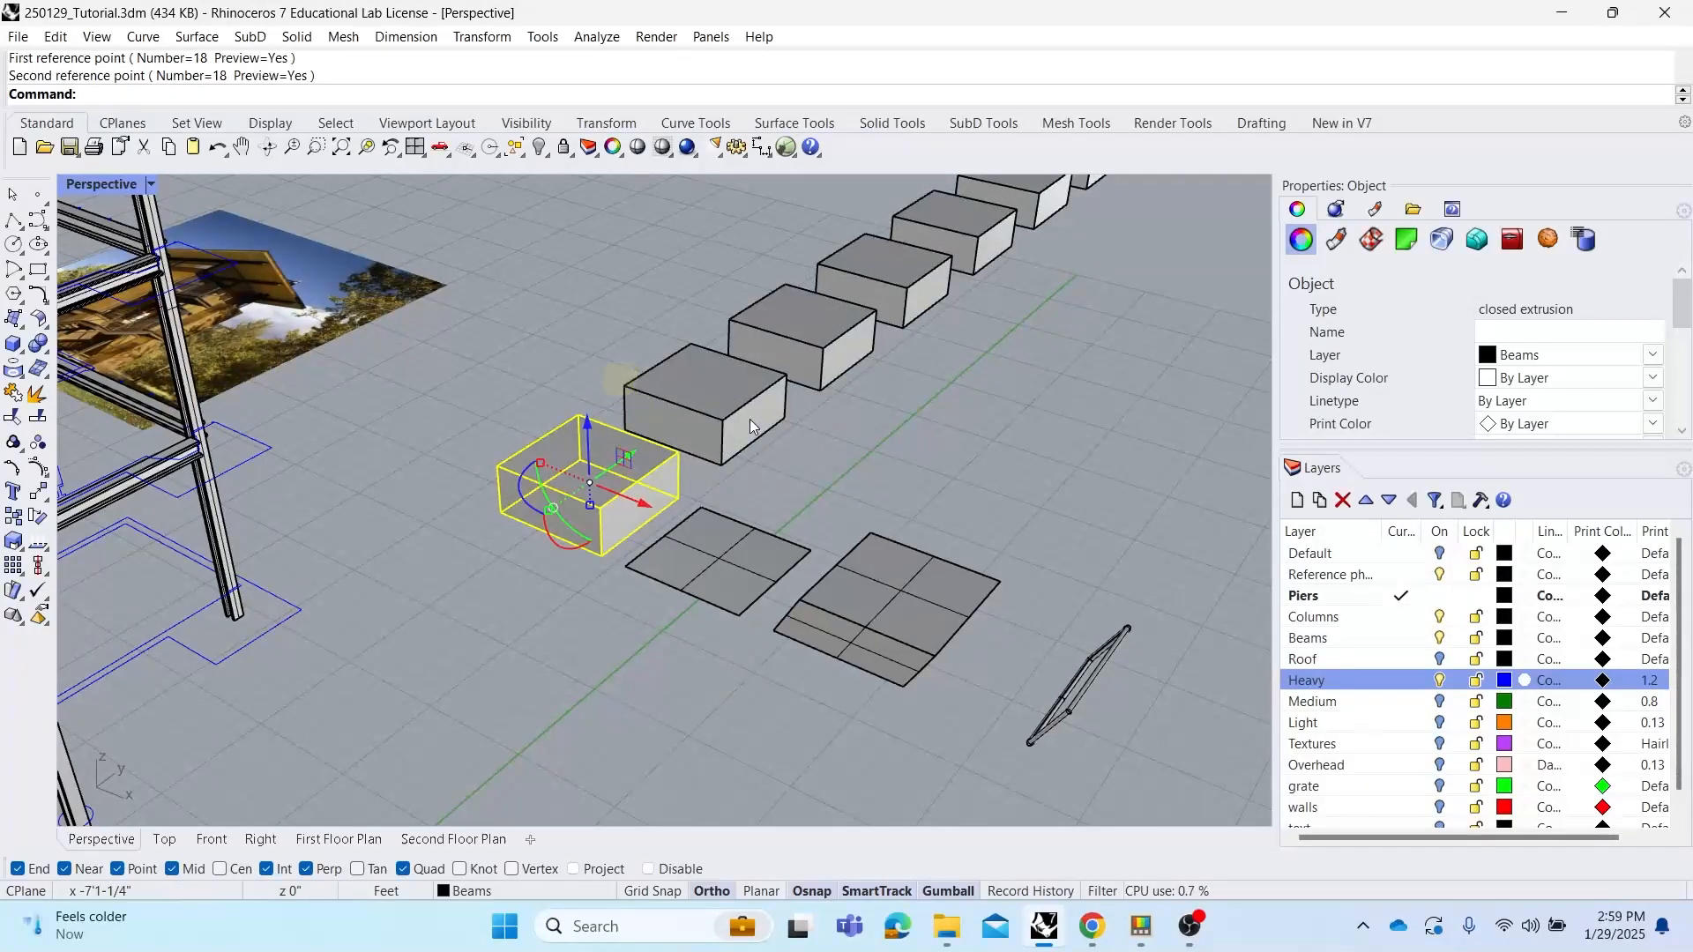
scroll(750, 419, down, 8)
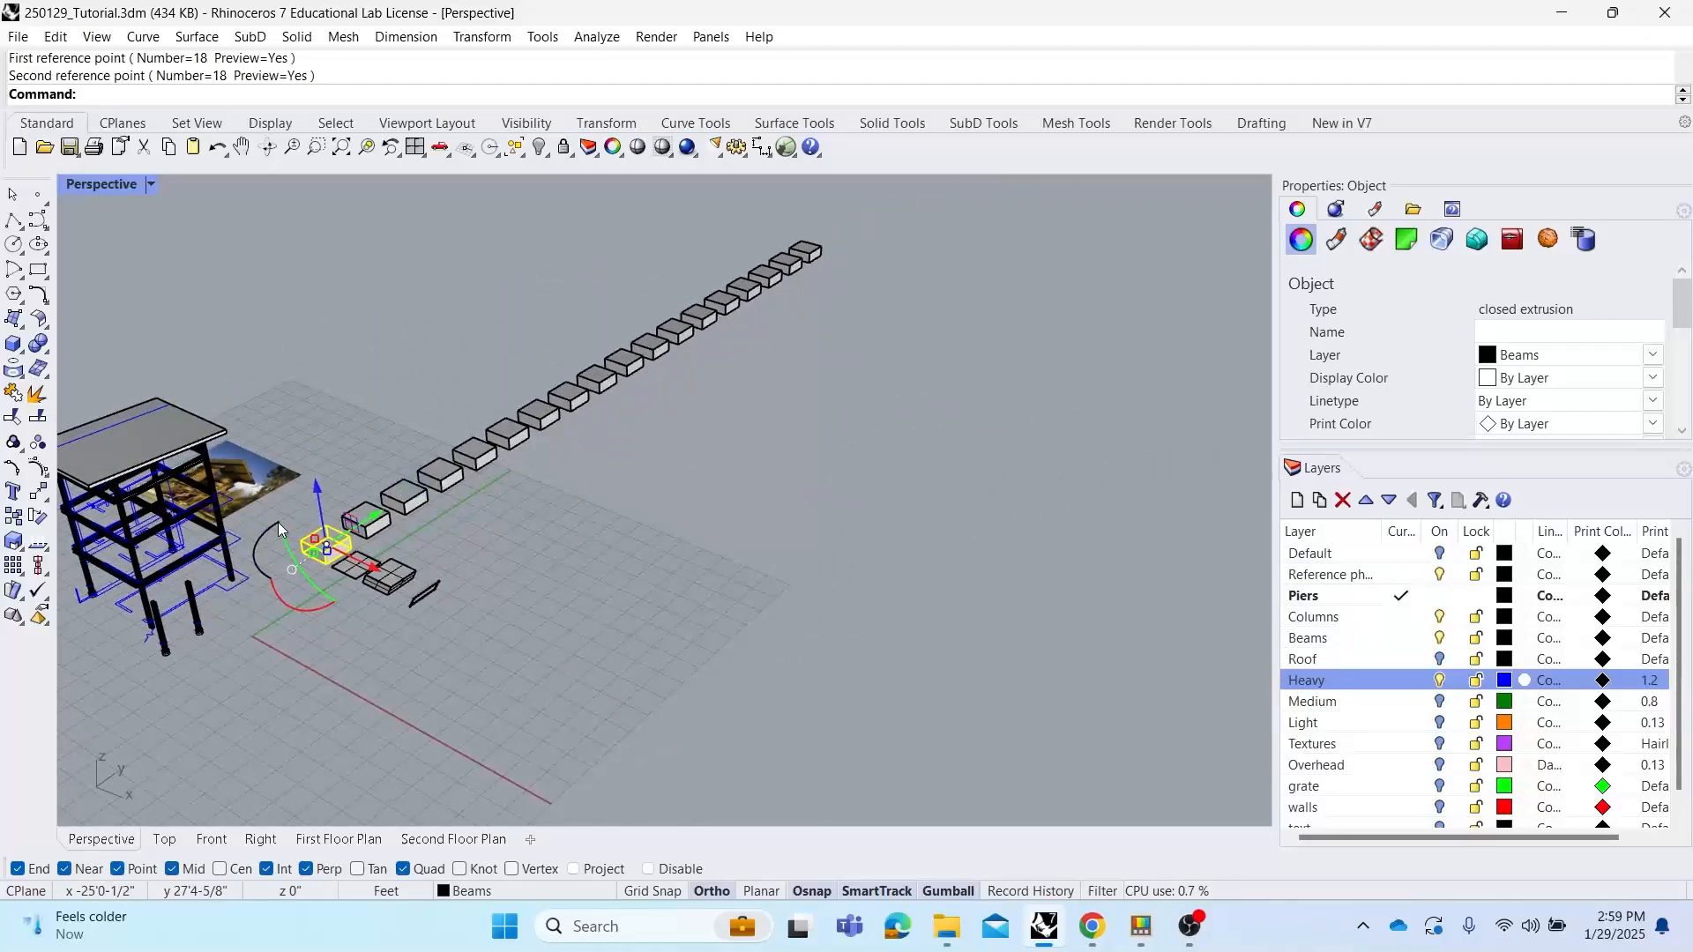
key(ctrl+z)
Try a 3 × 3 × 3 Array of the box with 30 spacing in X, Y and Z, then undo it
scroll(328, 527, up, 5)
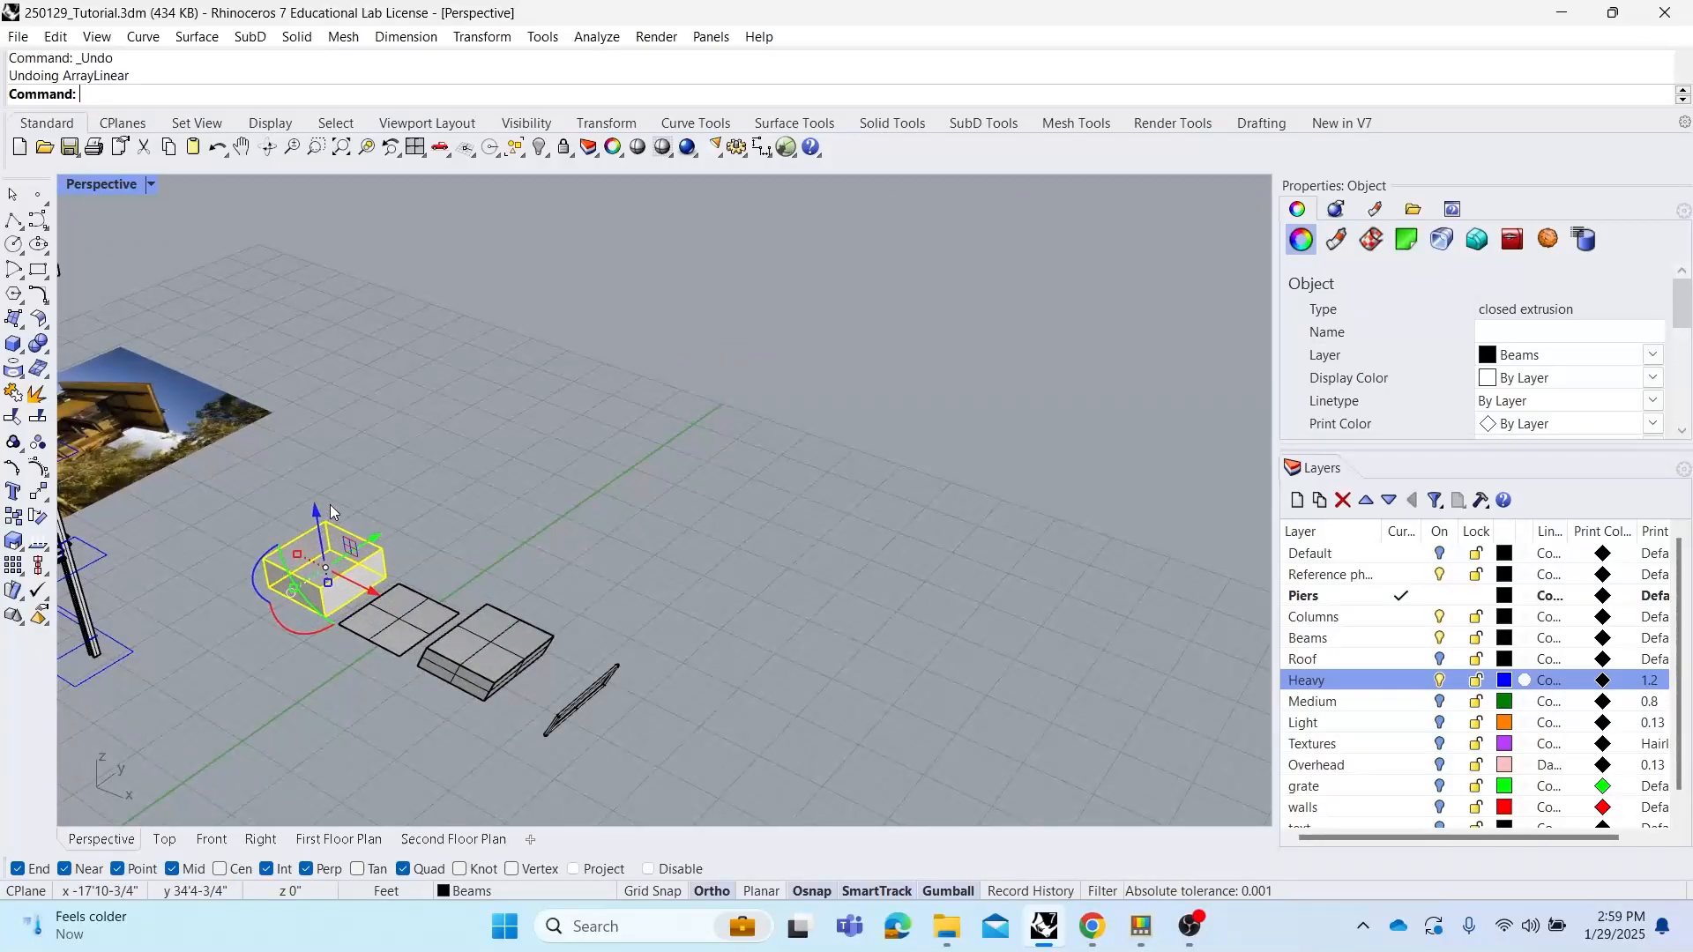
text(ArrayLinear)
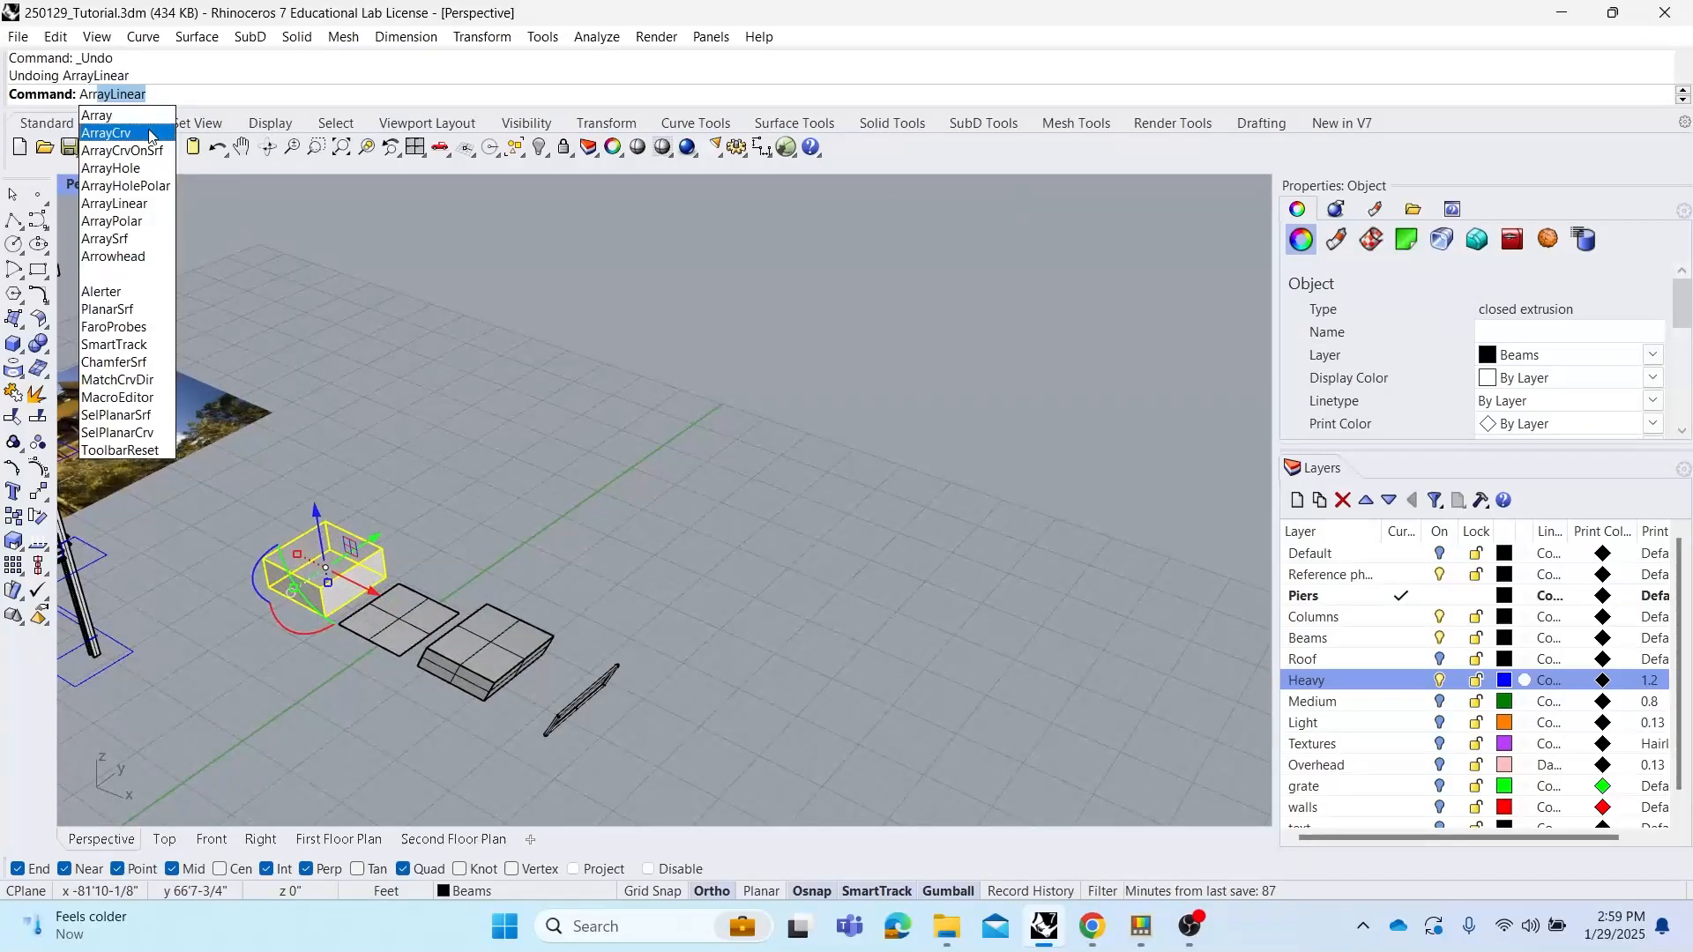
click(143, 117)
shift+right_drag(505, 351, 743, 379)
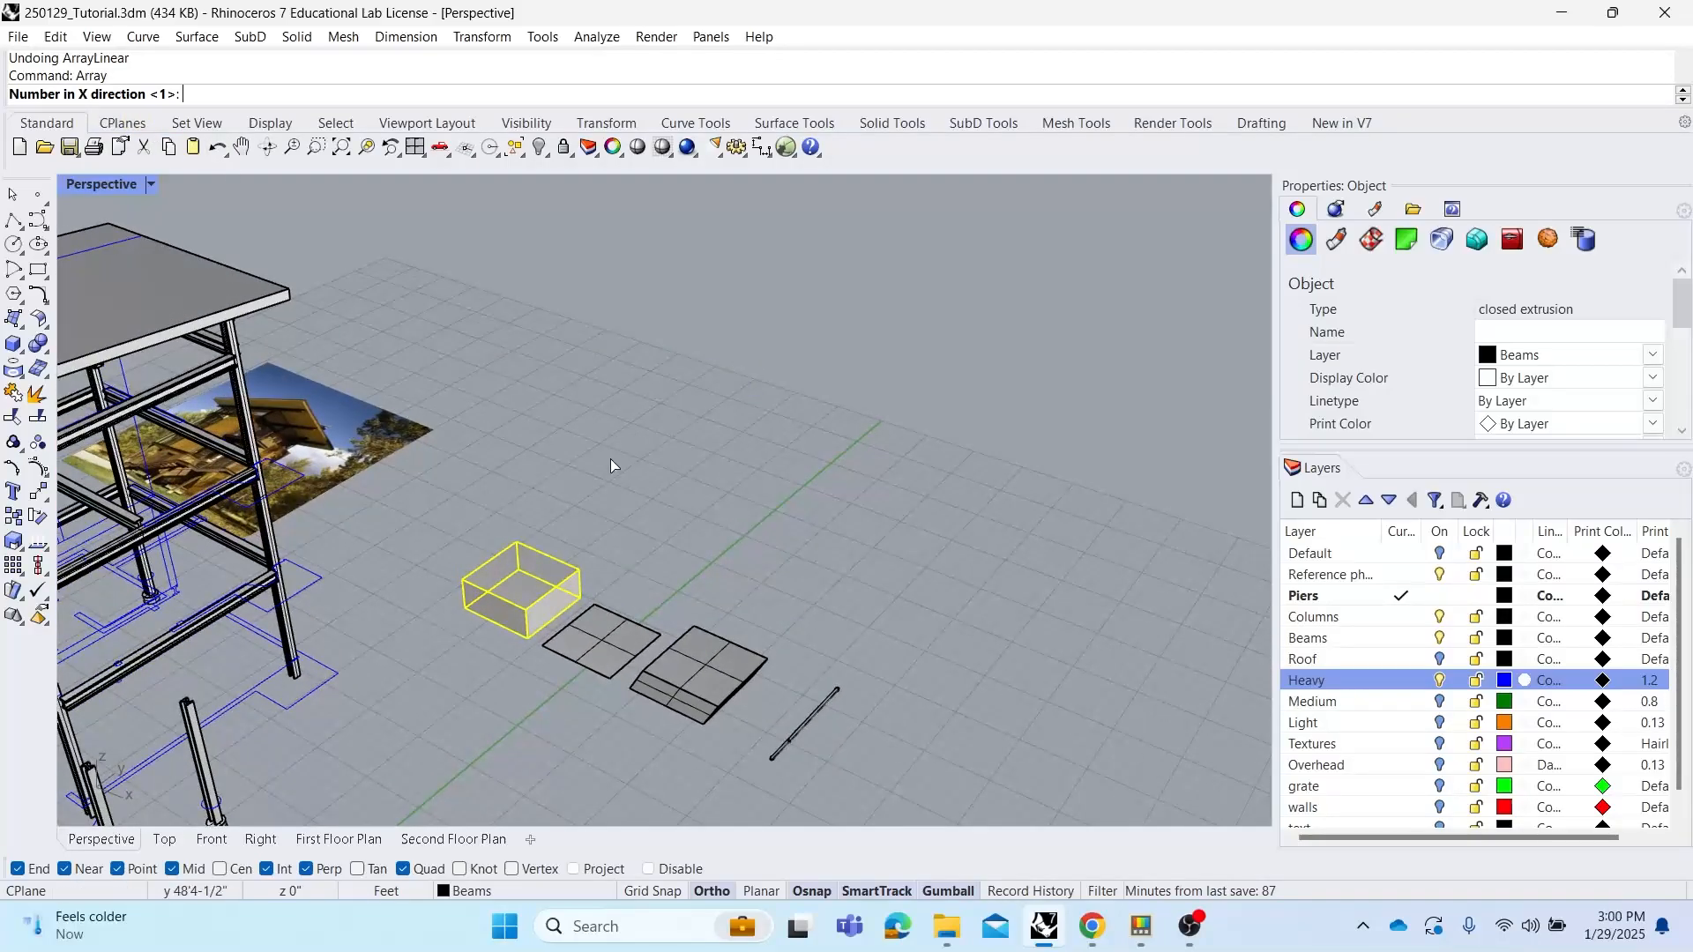
right_drag(587, 458, 565, 488)
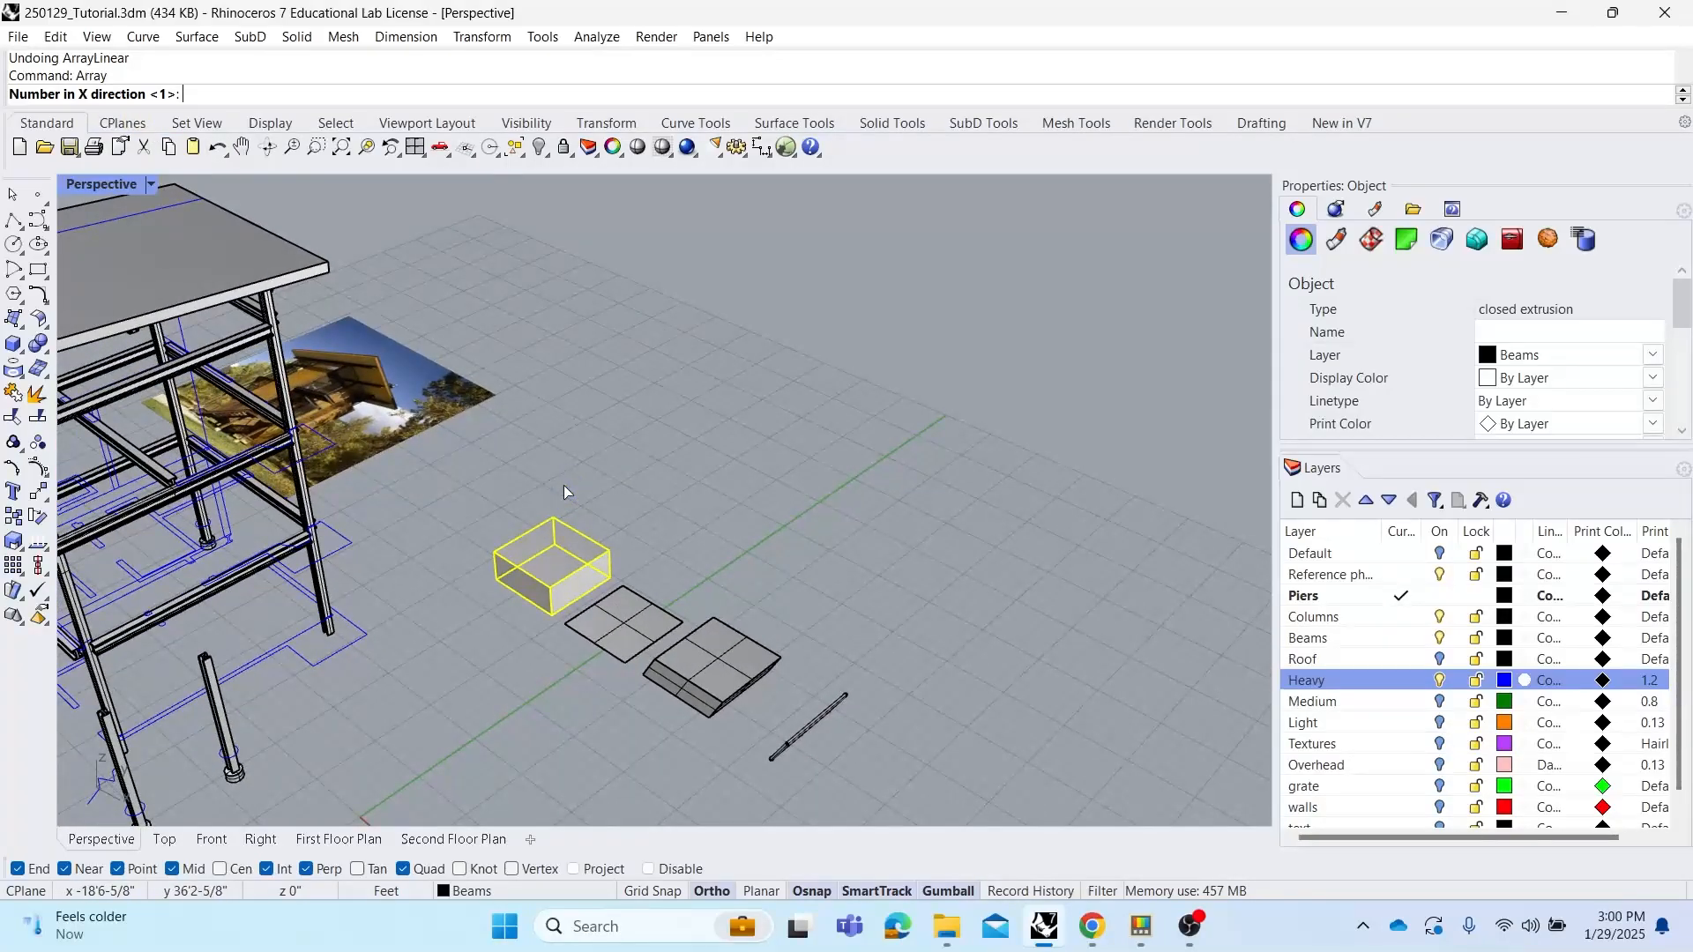
text(3)
key(Return)
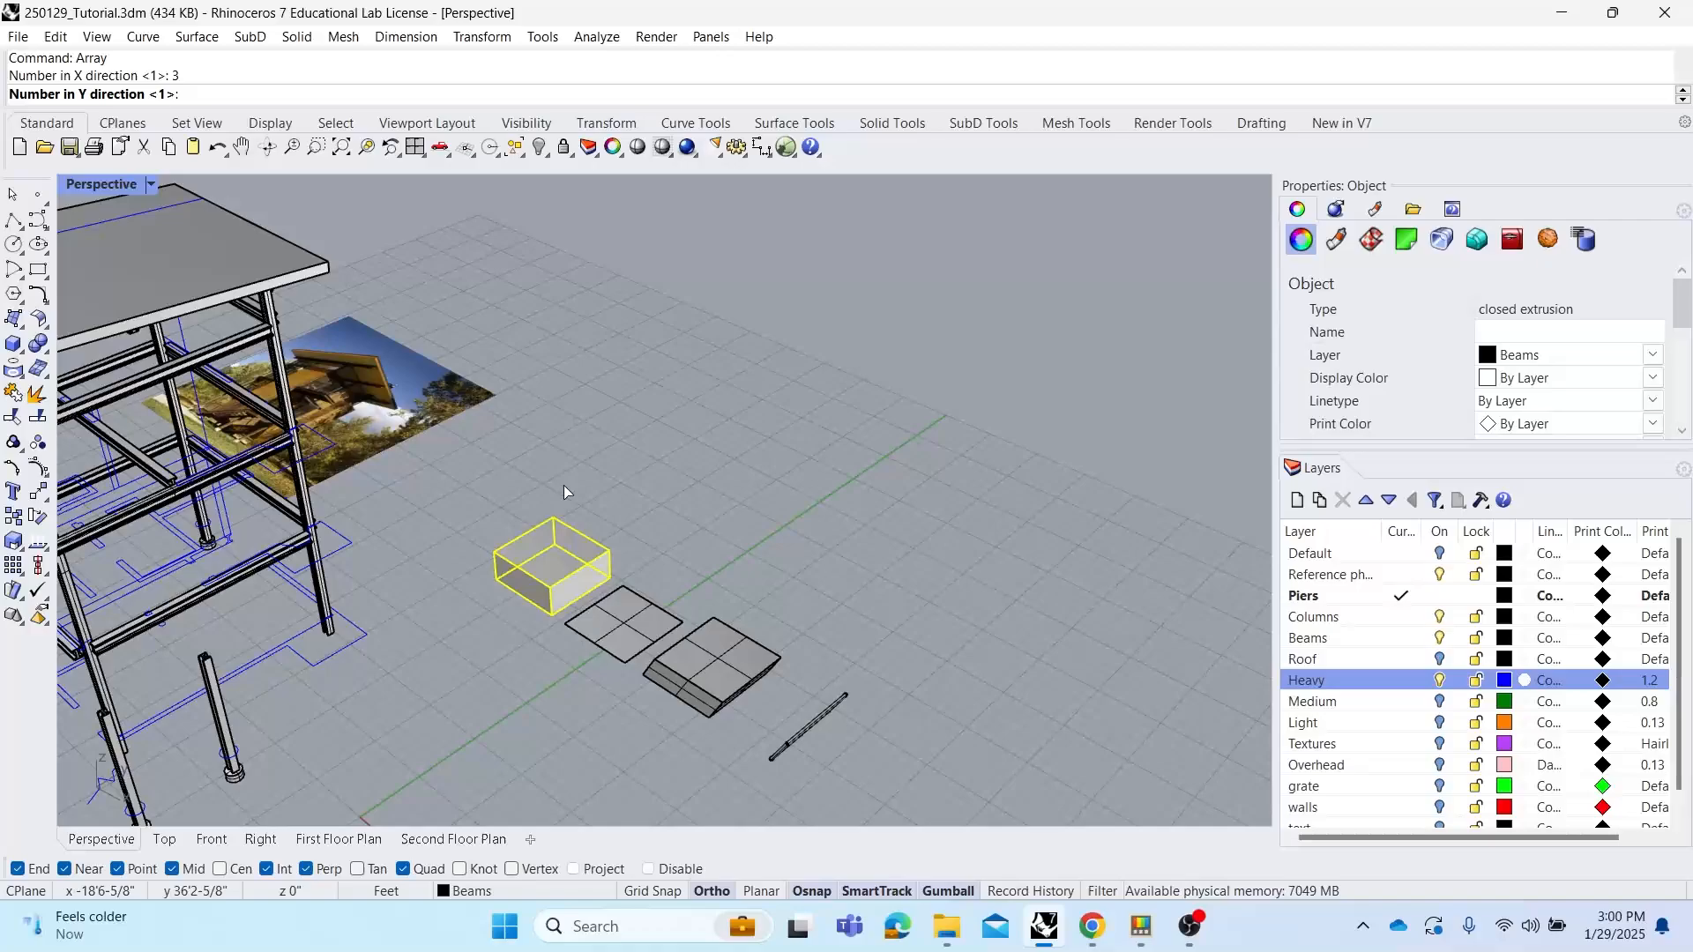
key(Return)
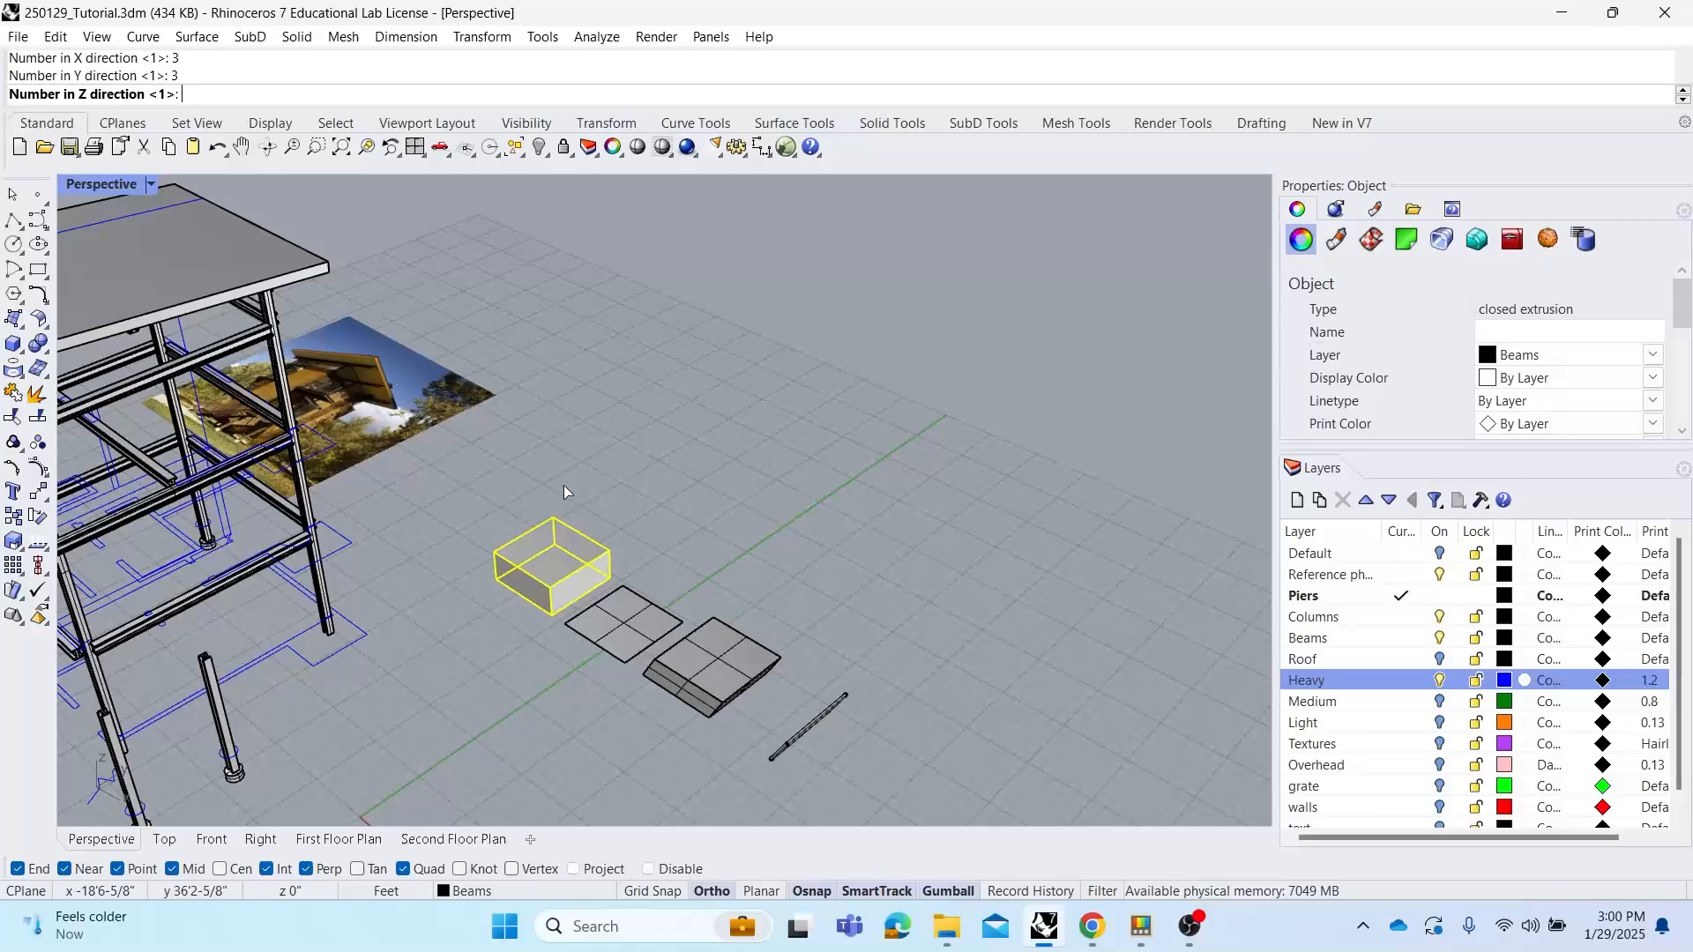
text(3)
key(Return)
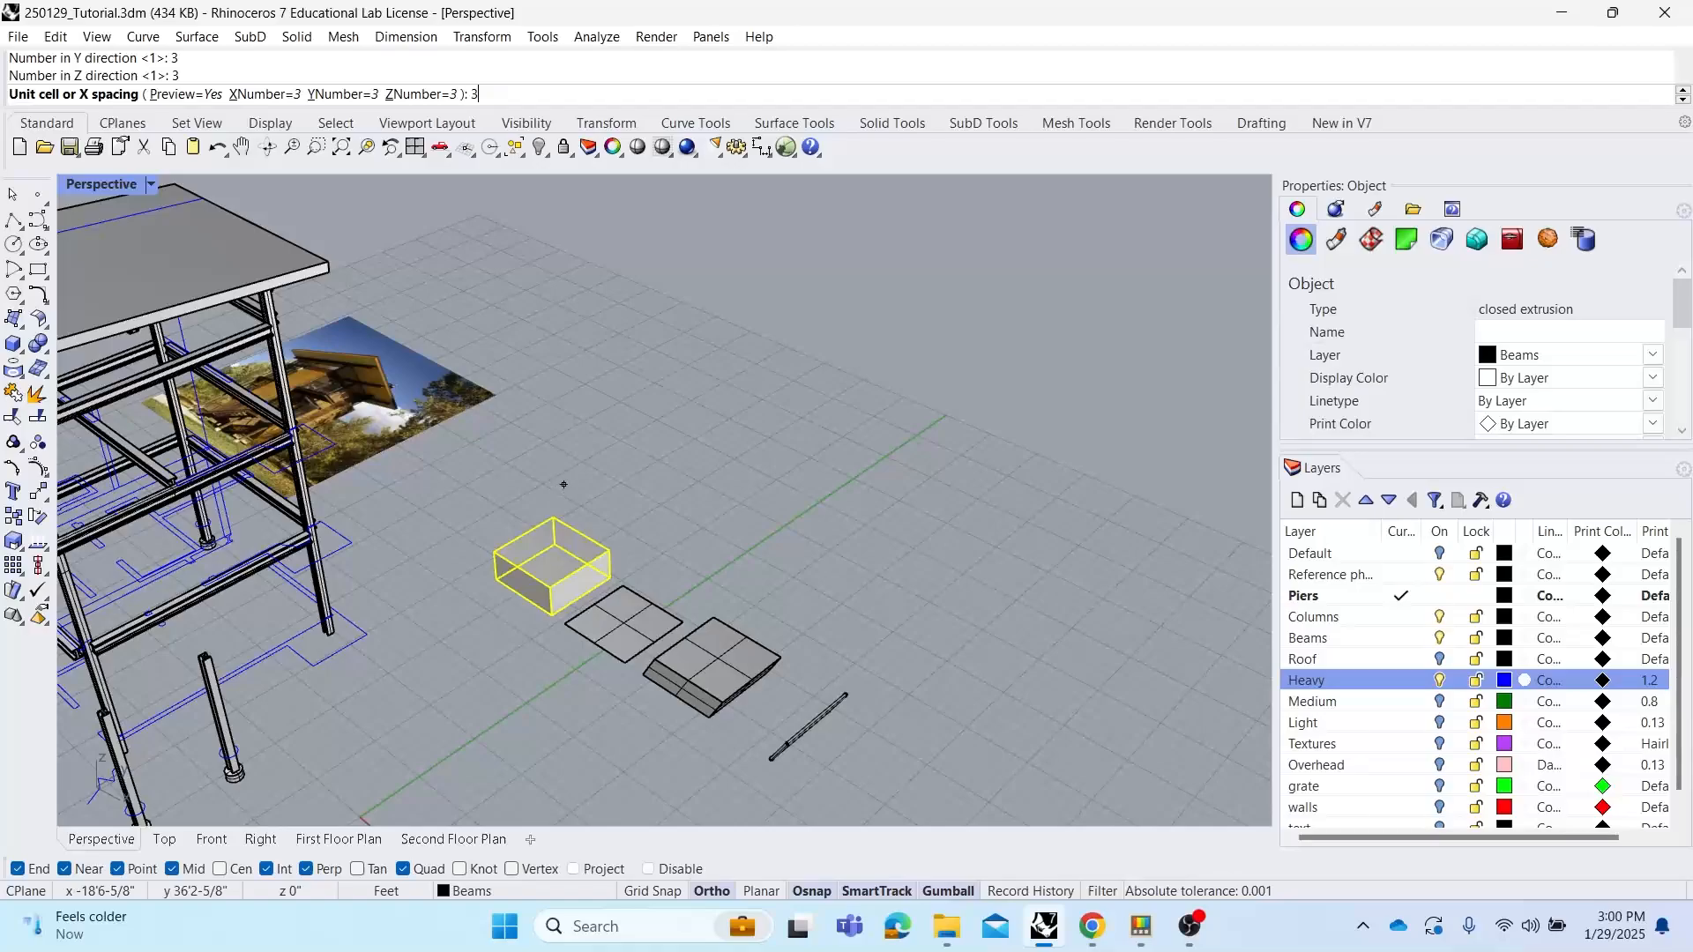
key(Return)
text(30)
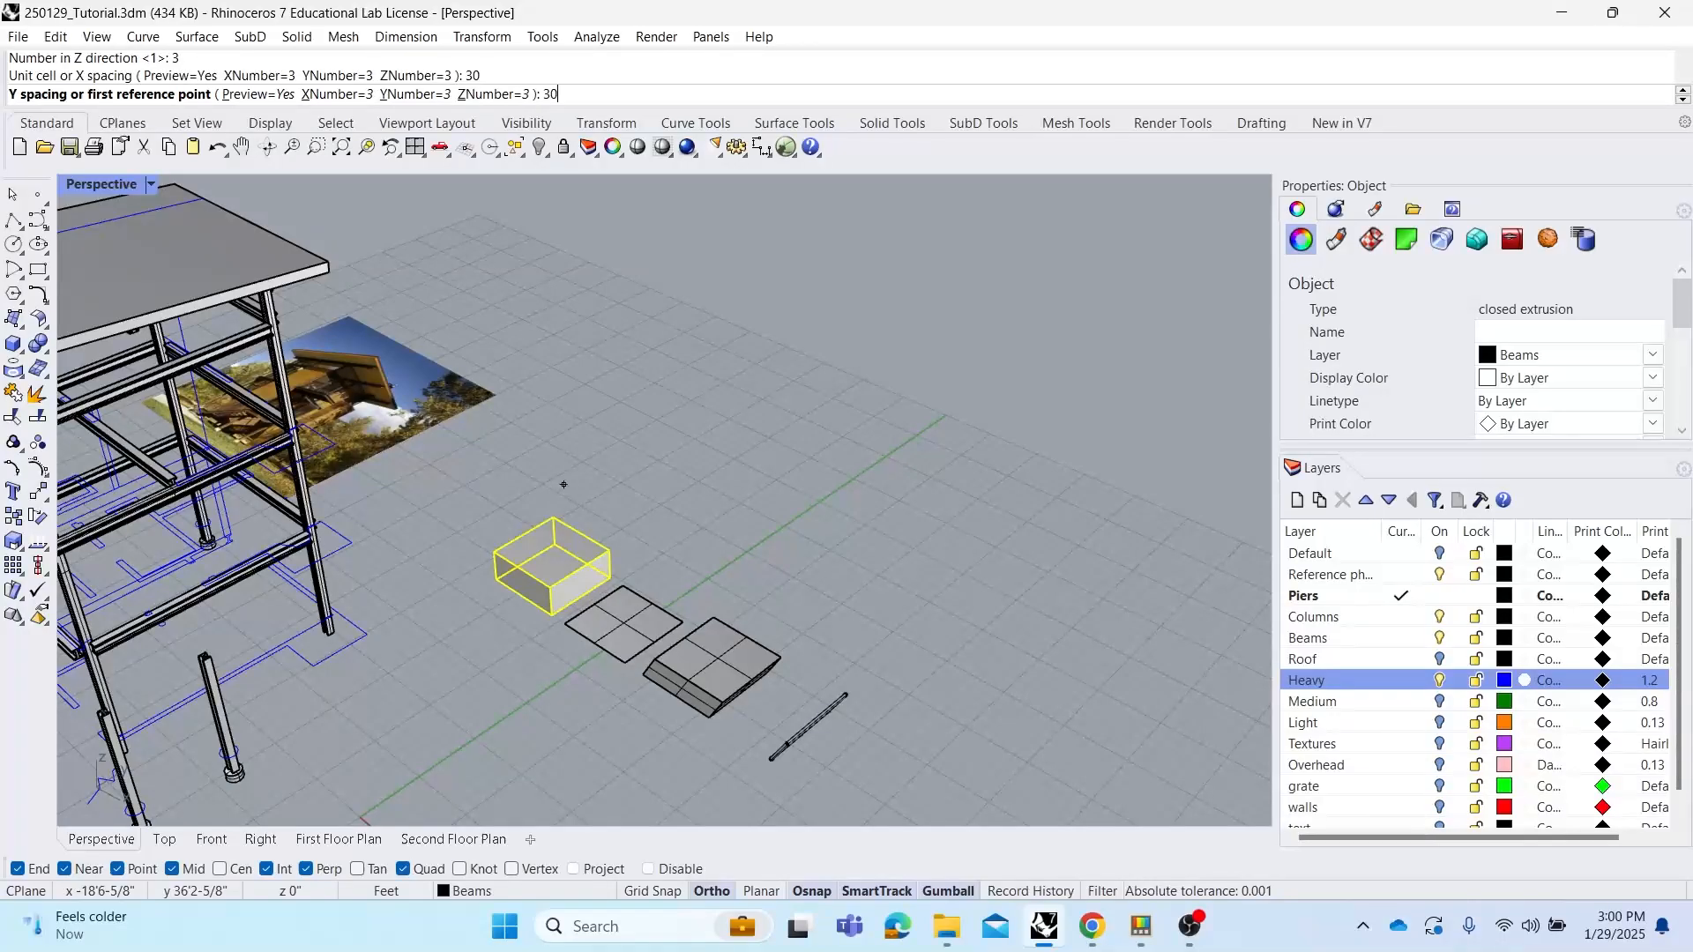
key(Return)
key(Return)
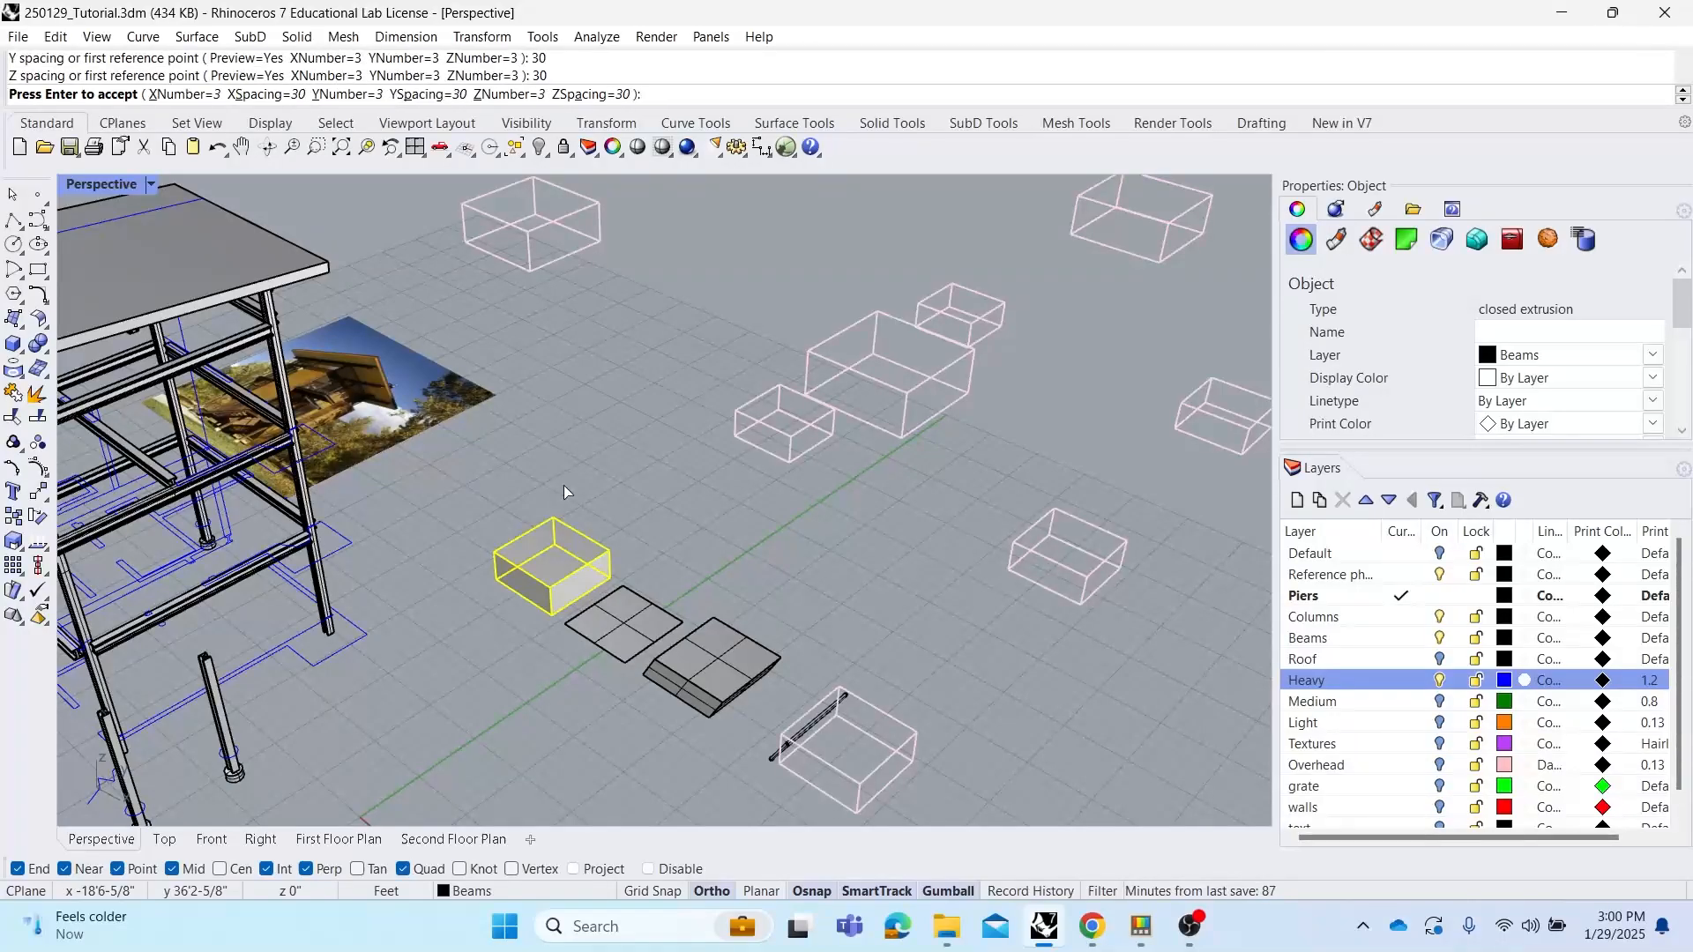
scroll(565, 491, down, 6)
right_drag(705, 577, 936, 538)
key(Return)
click(994, 529)
key(ctrl+z)
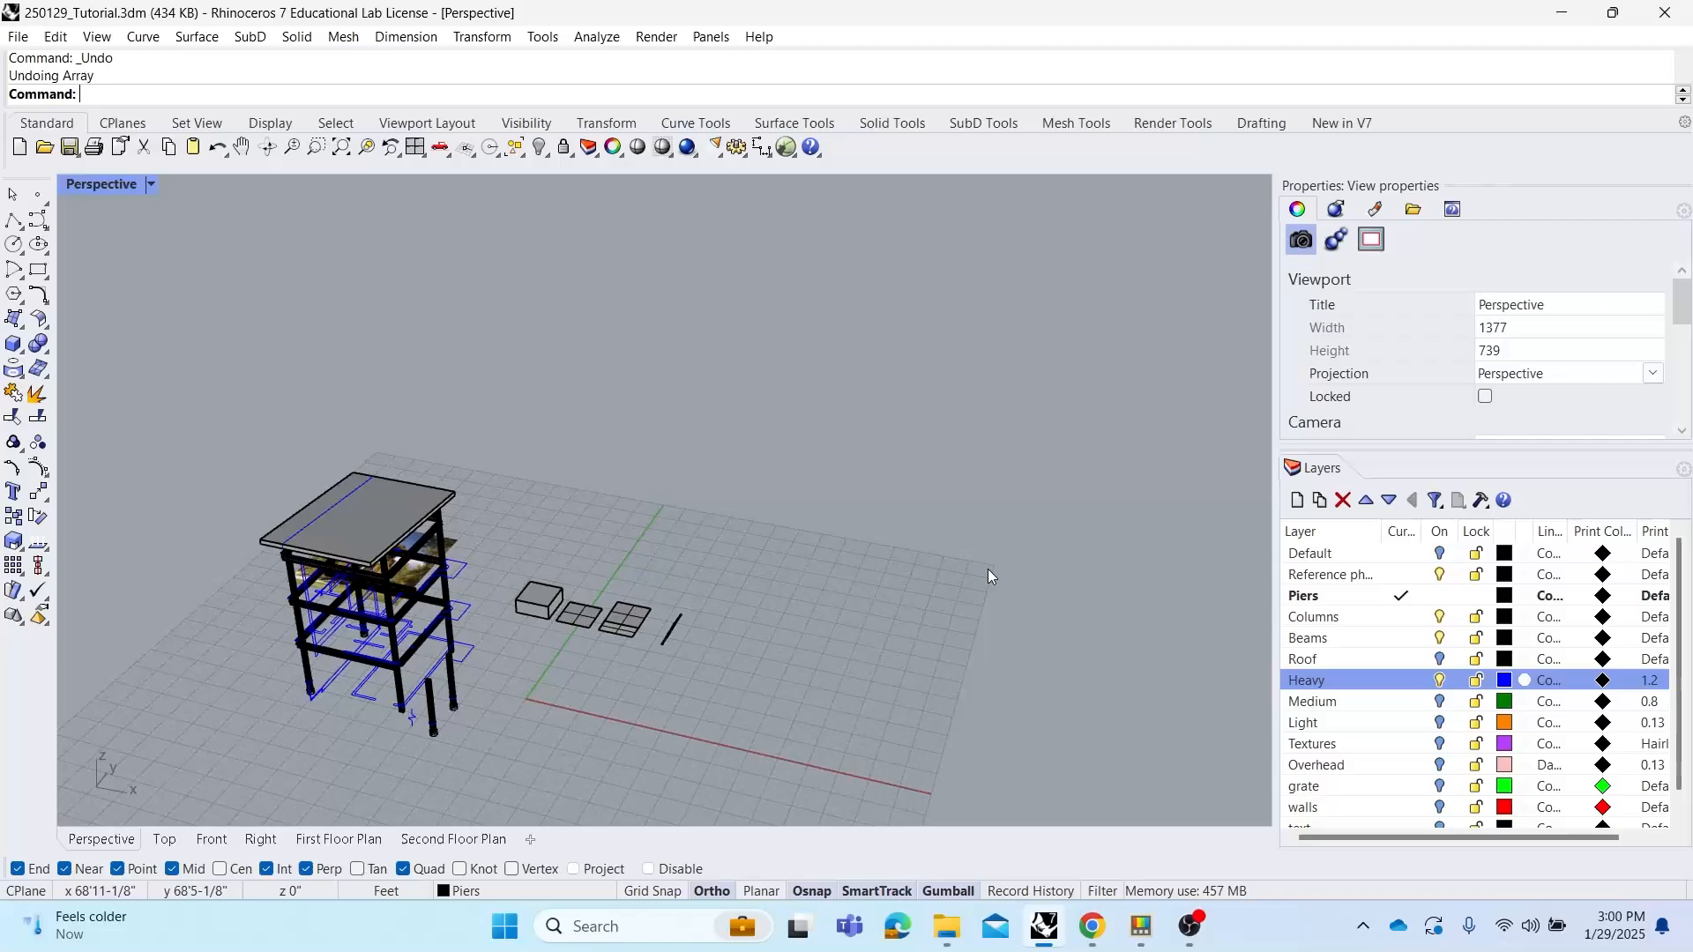
click(1197, 943)
click(1462, 692)
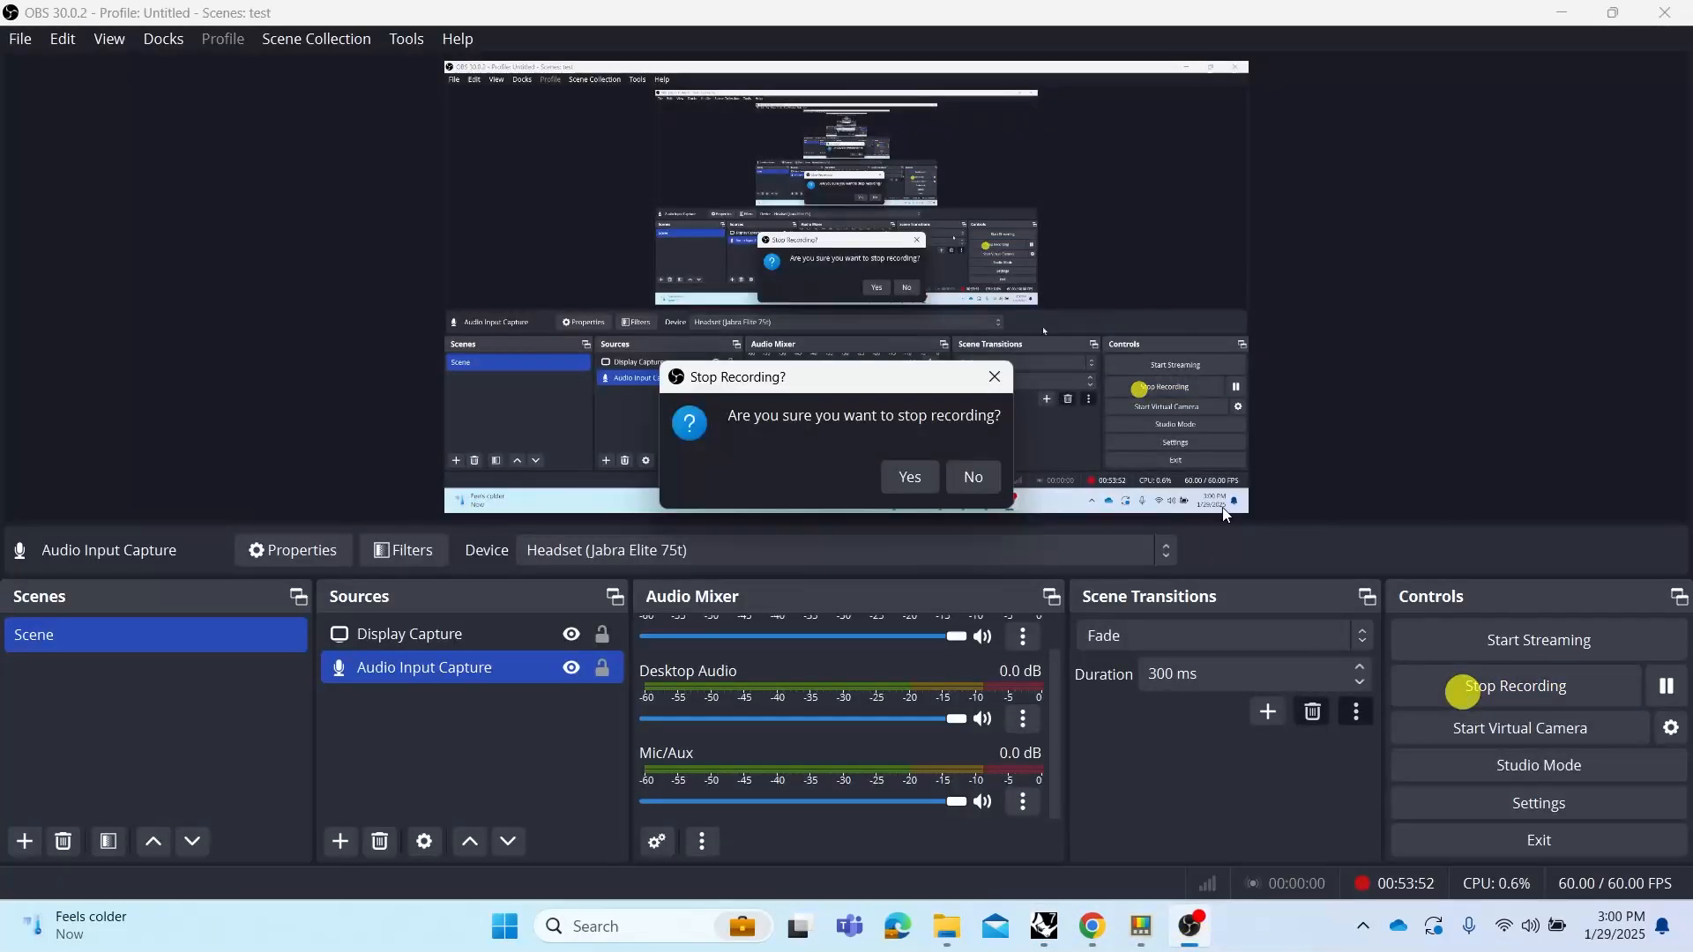